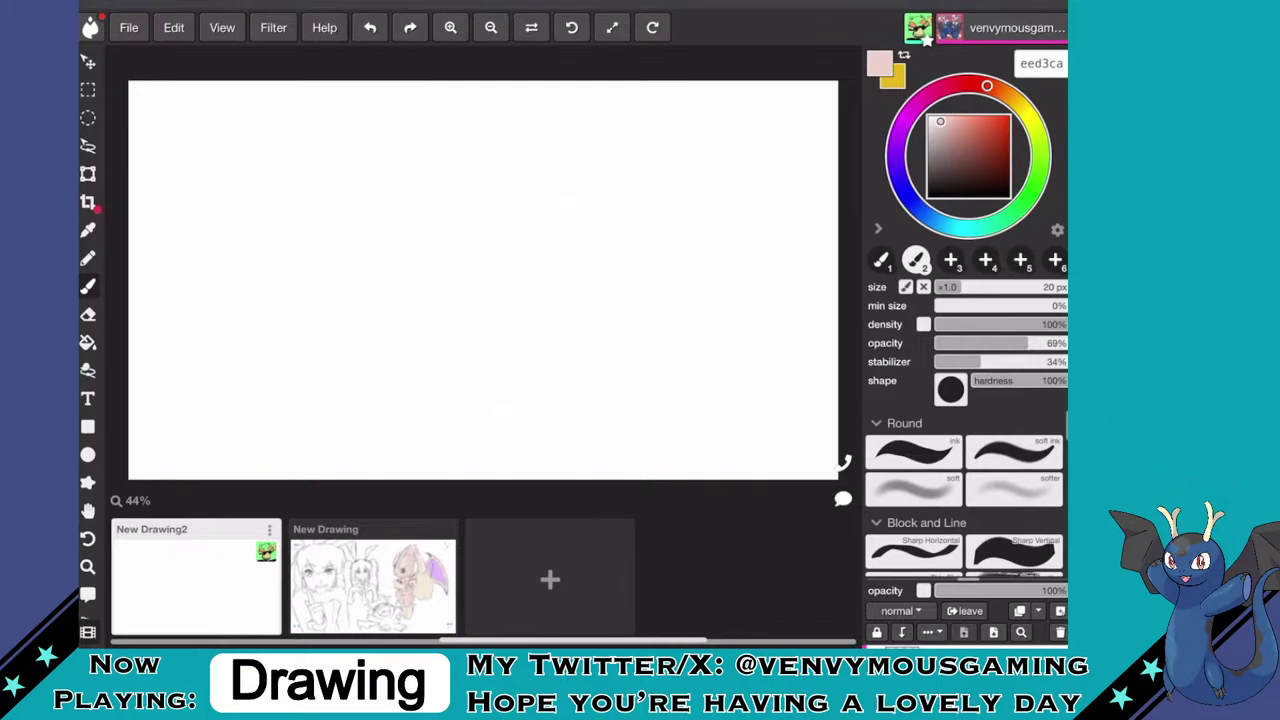
- Using the first brush preset in black (000000), sketch the character's left head contour and most of the flame-shaped tuft on the blank canvas
scroll(483, 280, up, 3)
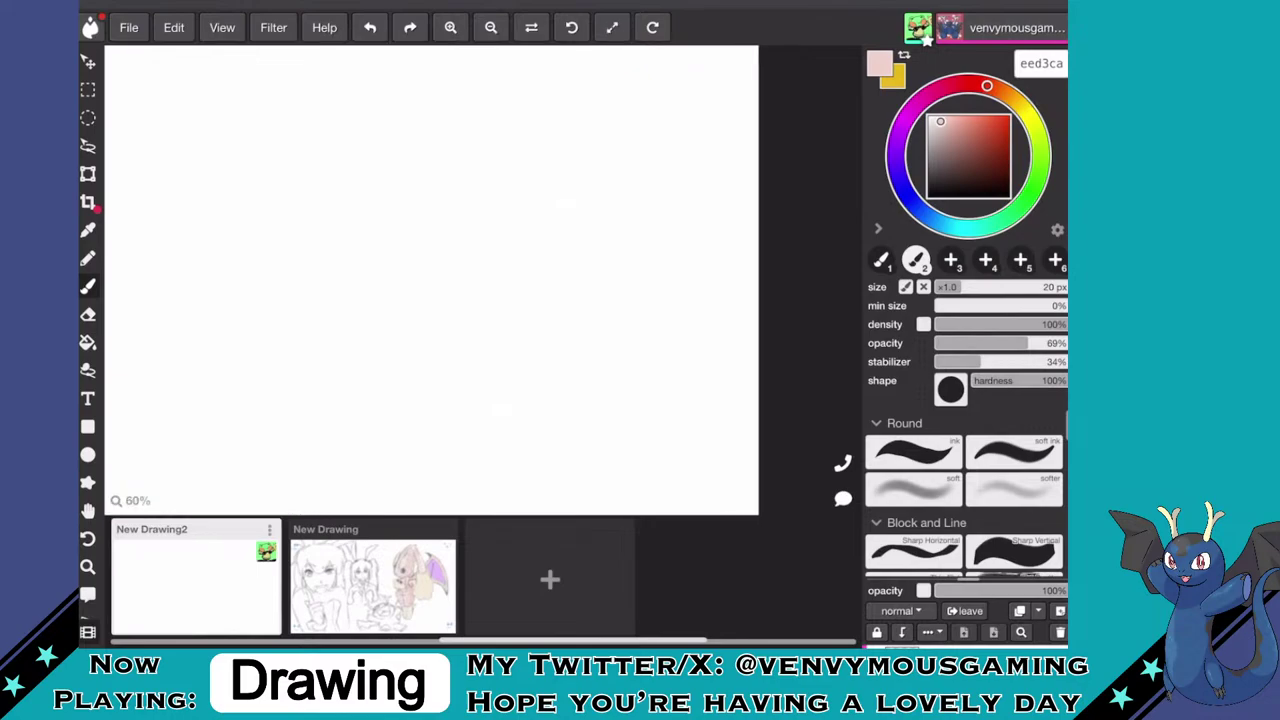
scroll(426, 280, down, 1)
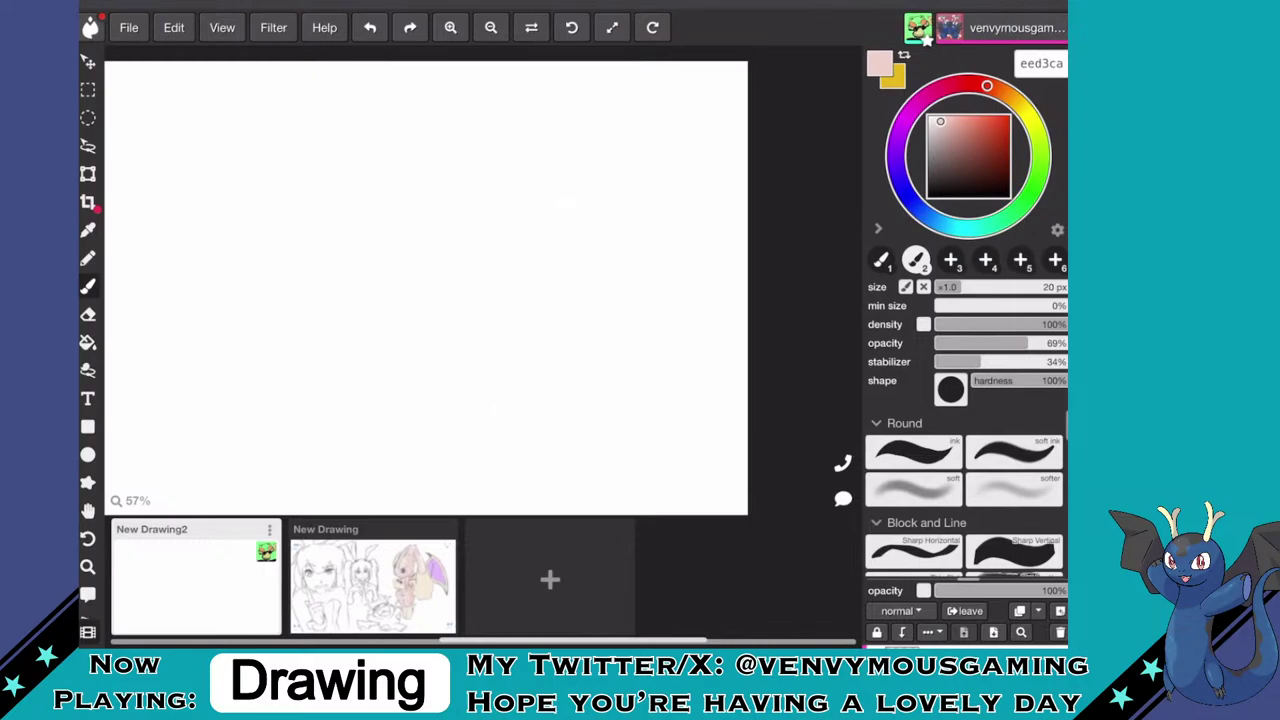
click(881, 260)
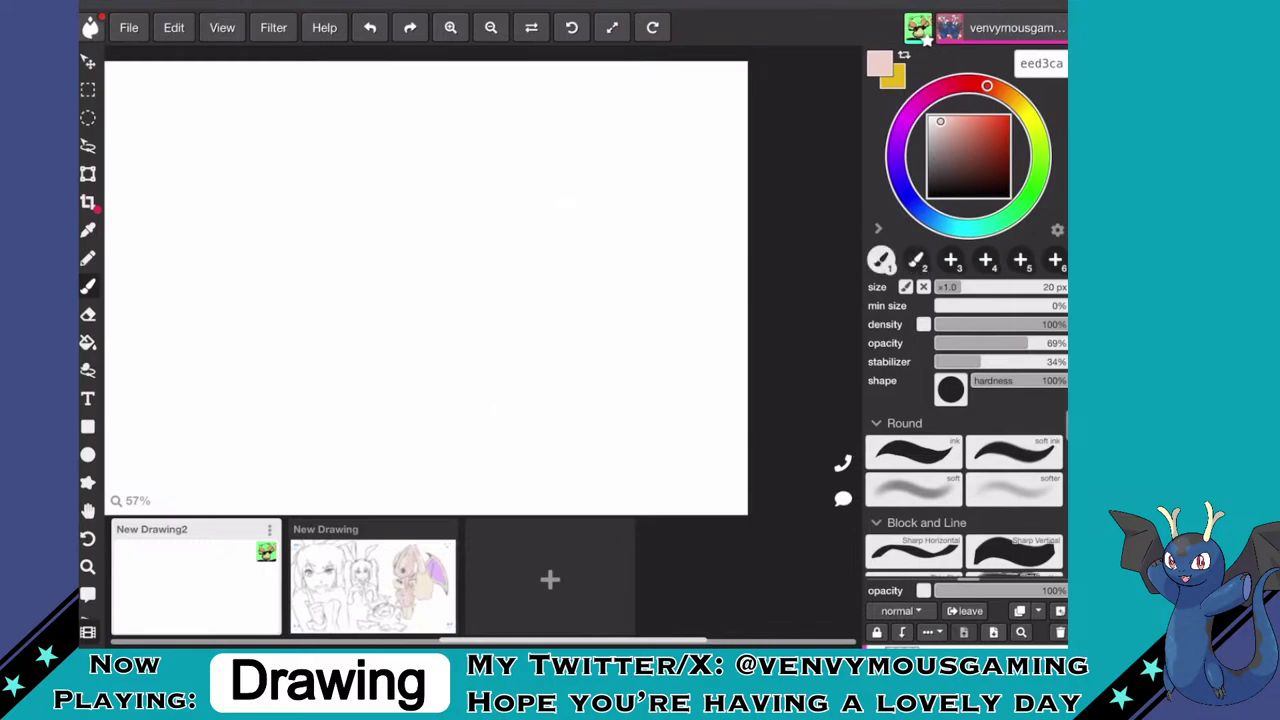
click(1009, 197)
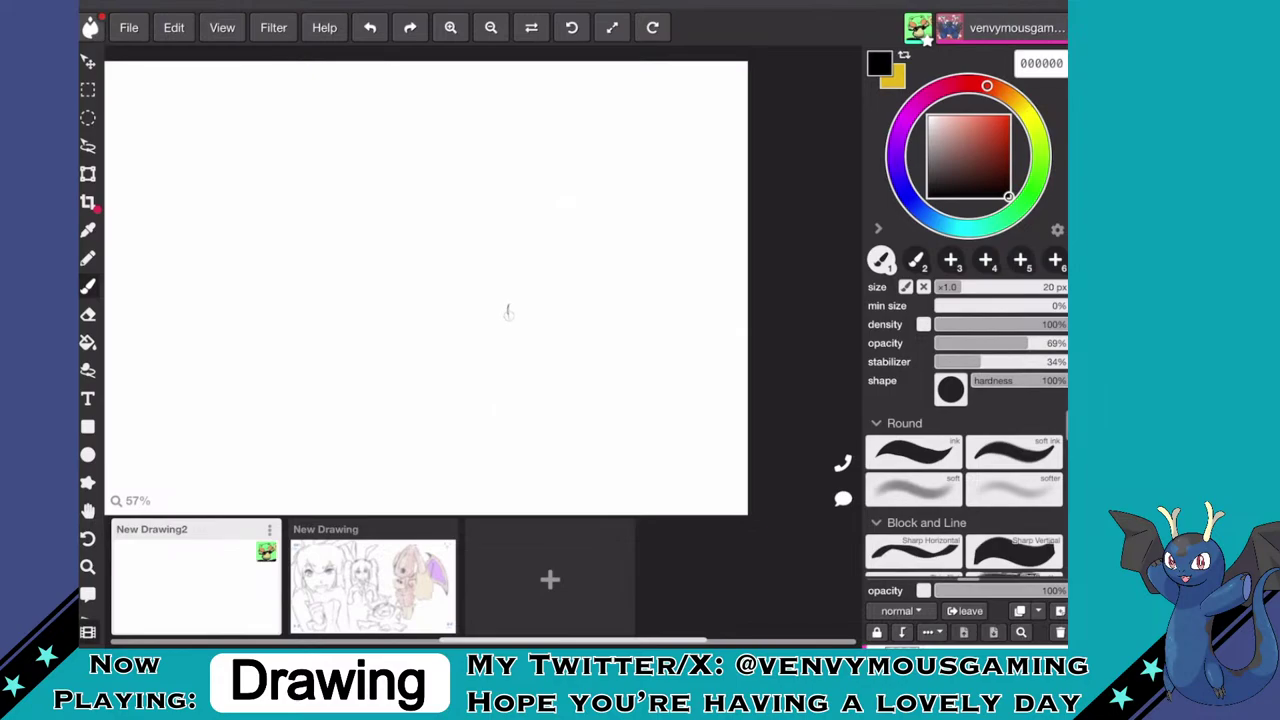
mouse_move(508, 307)
mouse_down()
mouse_move(514, 242)
mouse_move(562, 217)
mouse_up()
mouse_move(562, 217)
mouse_down()
mouse_move(576, 216)
mouse_move(575, 185)
mouse_move(602, 167)
mouse_up()
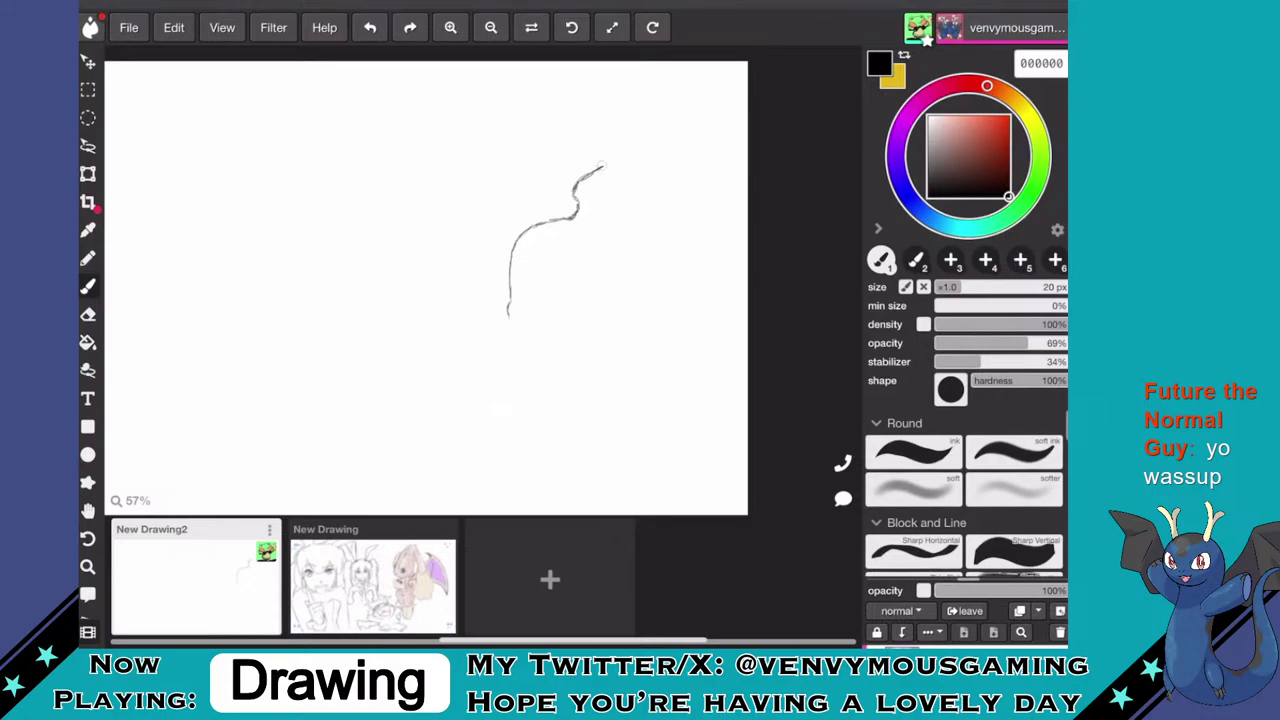
drag(603, 166, 605, 158)
drag(601, 180, 607, 210)
- Handwrite the title "Least favorite starter (Pokemon)" in black across the upper part of the canvas
mouse_move(120, 80)
mouse_down()
mouse_move(138, 107)
mouse_move(176, 113)
mouse_up()
mouse_move(198, 88)
mouse_down()
mouse_move(193, 114)
mouse_move(206, 94)
mouse_move(246, 86)
mouse_move(258, 114)
mouse_move(277, 102)
mouse_move(310, 114)
mouse_move(328, 96)
mouse_move(344, 114)
mouse_move(371, 97)
mouse_move(366, 116)
mouse_up()
mouse_move(396, 97)
mouse_down()
mouse_move(391, 112)
mouse_move(410, 100)
mouse_up()
drag(416, 102, 444, 114)
mouse_move(455, 93)
mouse_down()
mouse_move(449, 116)
mouse_move(472, 102)
mouse_up()
drag(464, 112, 526, 118)
mouse_move(546, 84)
mouse_down()
mouse_move(544, 118)
mouse_move(548, 102)
mouse_up()
drag(566, 102, 568, 104)
mouse_move(582, 84)
mouse_down()
mouse_move(595, 118)
mouse_move(599, 106)
mouse_move(678, 126)
mouse_up()
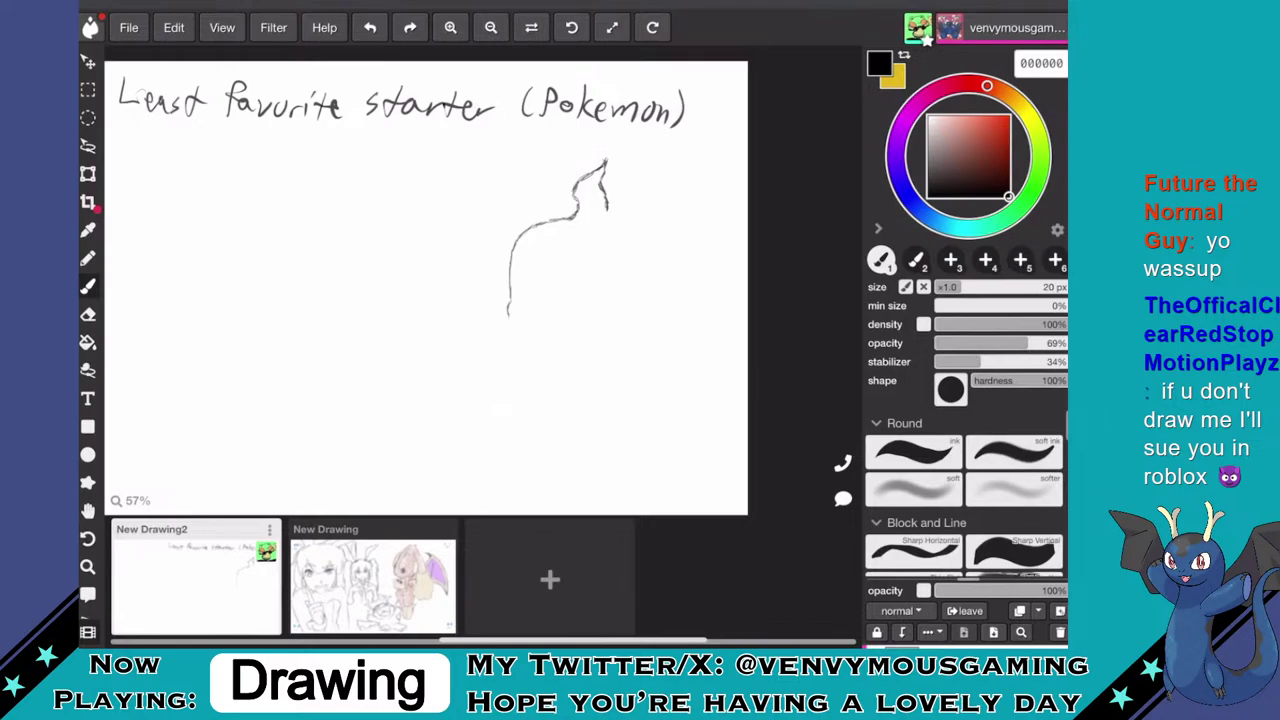
- Finish the base of the flame tuft and sketch the right head contour leading into a rounded ear
drag(606, 206, 598, 221)
key(ctrl+z)
drag(590, 222, 616, 244)
mouse_move(586, 298)
mouse_down()
mouse_move(628, 260)
mouse_move(633, 300)
mouse_move(612, 313)
mouse_up()
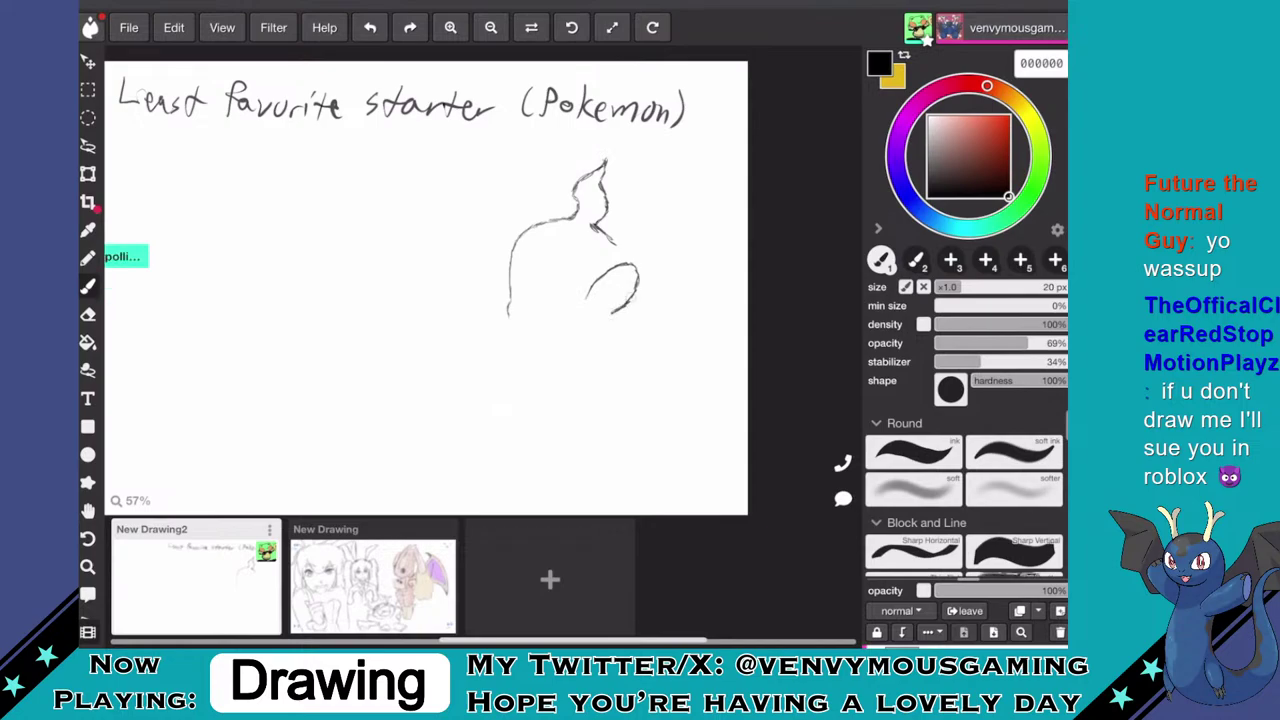
drag(610, 240, 626, 262)
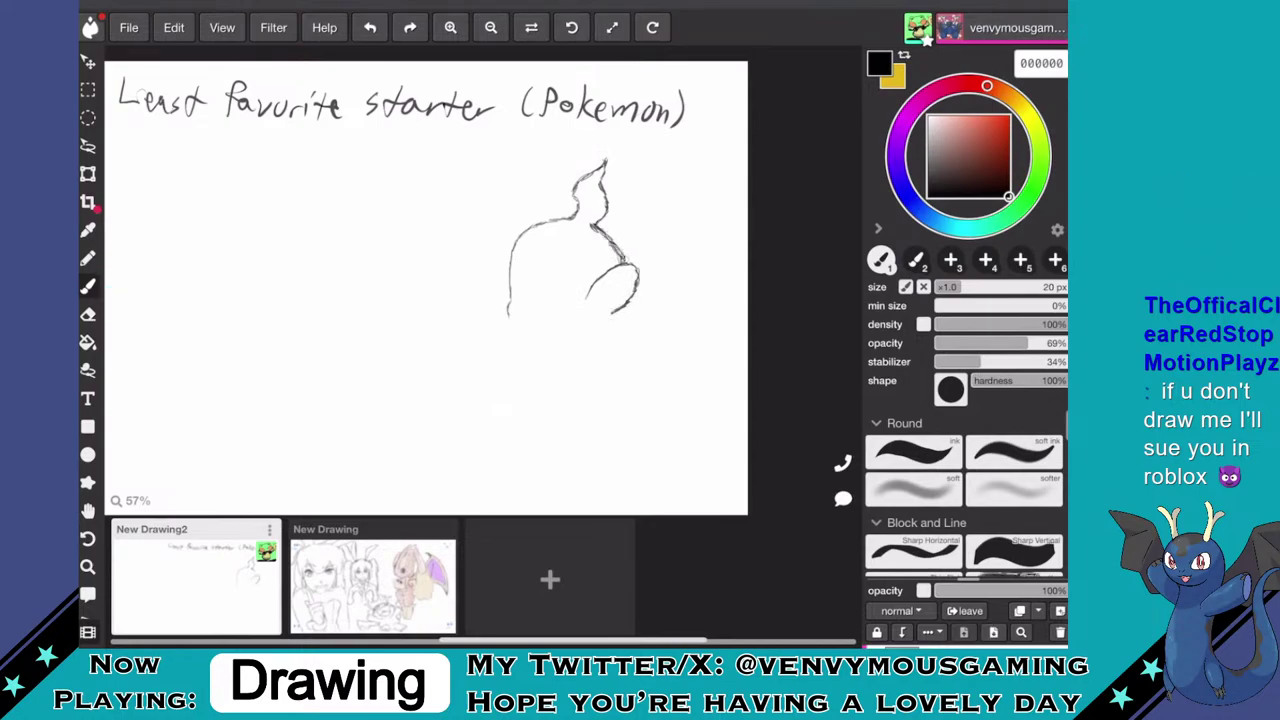
- Redraw the rough head line between the flame tuft and the ear as a cleaner curve
scroll(484, 280, up, 5)
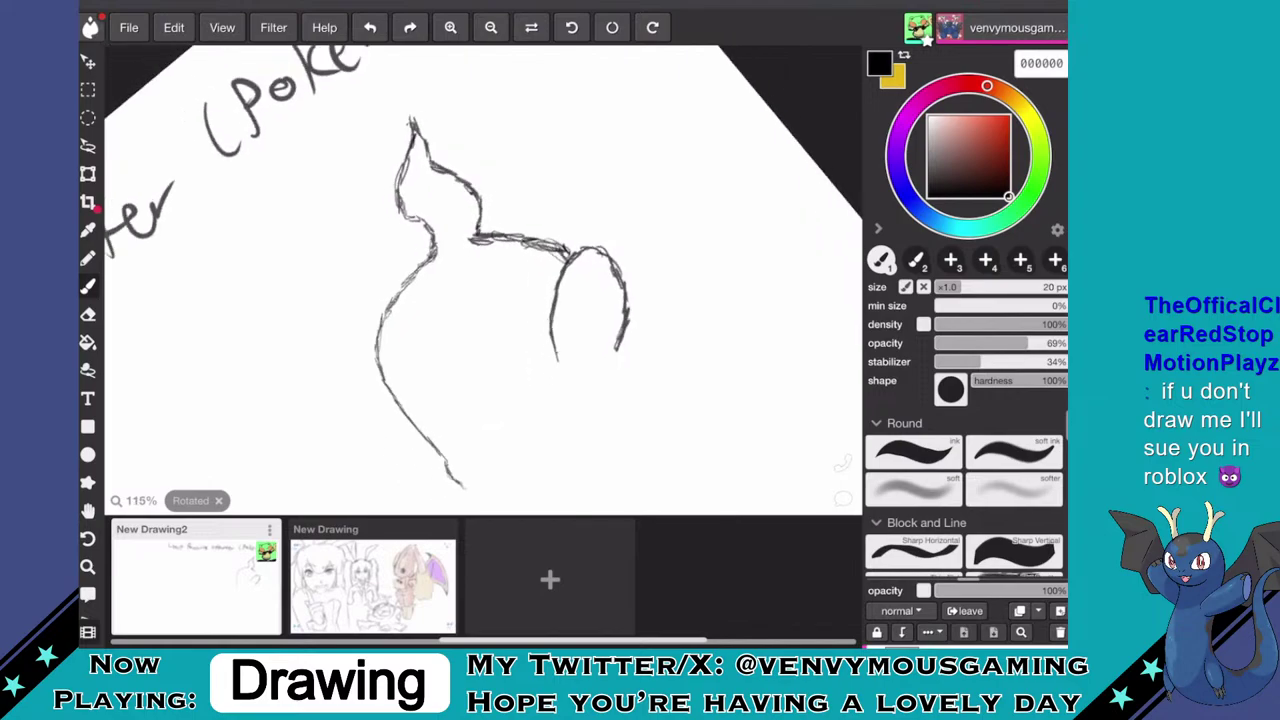
scroll(484, 280, up, 1)
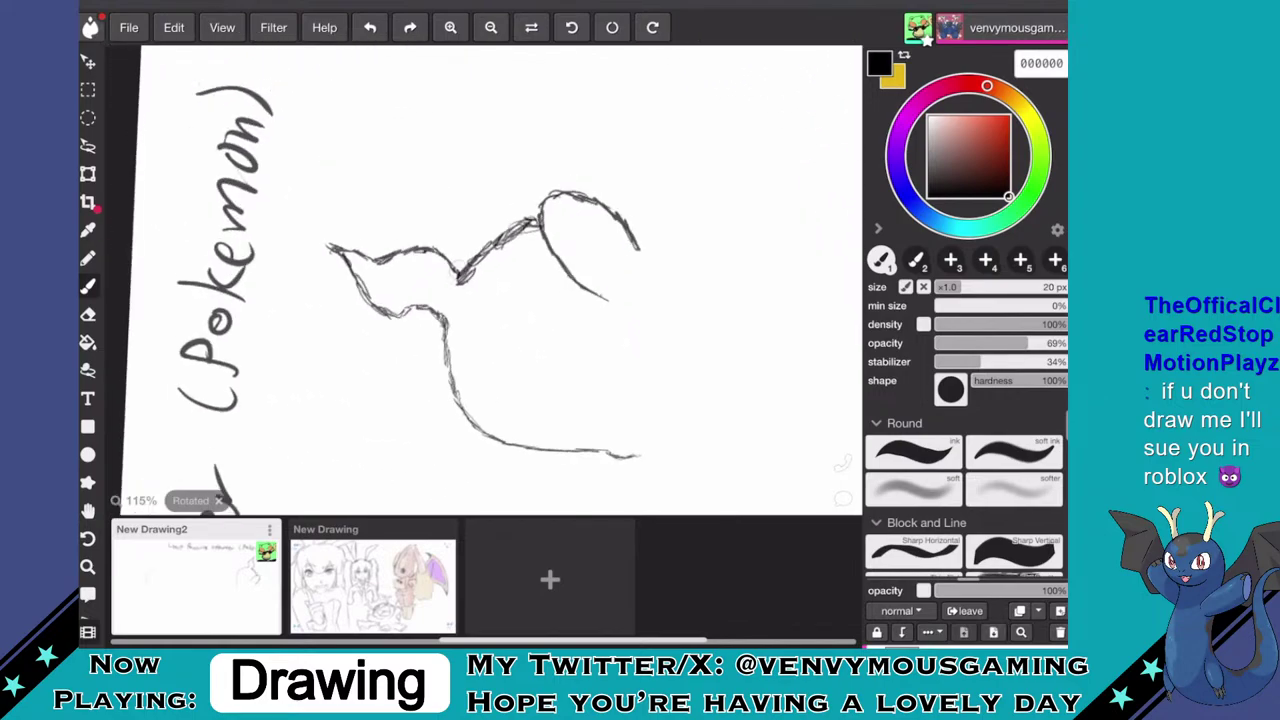
mouse_move(457, 276)
mouse_down()
mouse_move(508, 218)
mouse_move(544, 206)
mouse_move(452, 282)
mouse_move(474, 278)
mouse_move(472, 262)
mouse_move(520, 222)
mouse_move(520, 236)
mouse_up()
key(e)
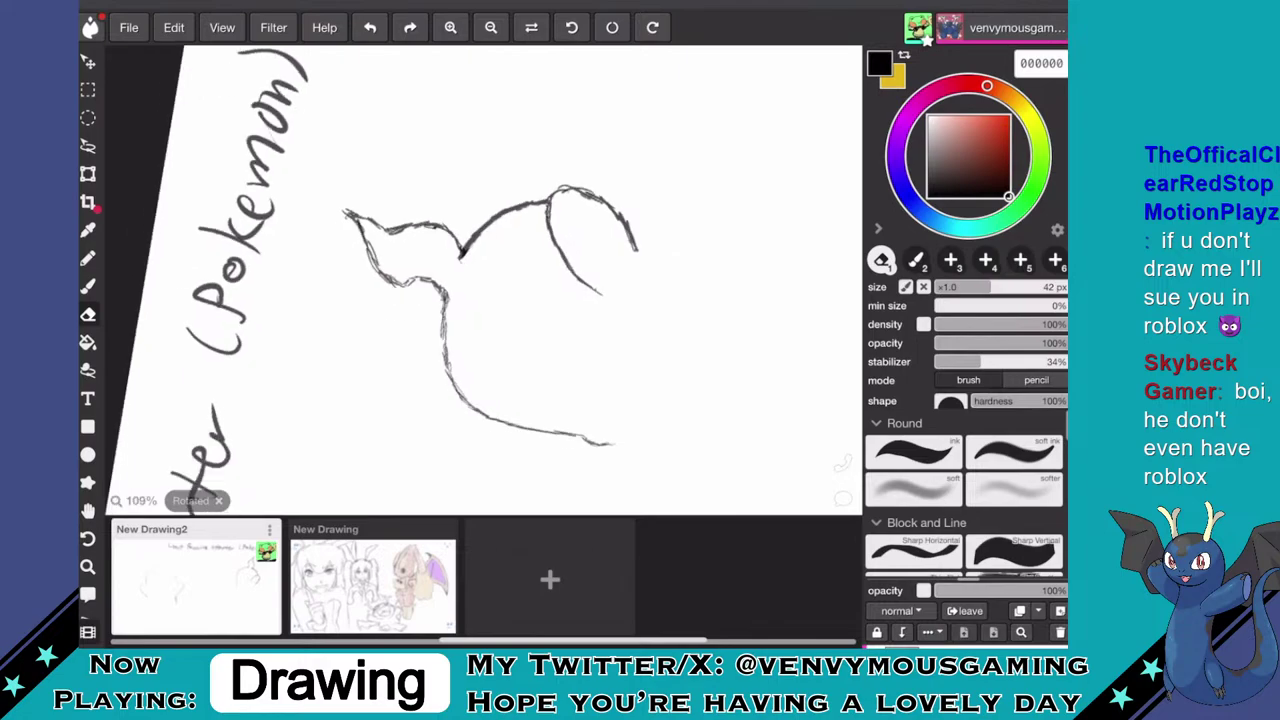
- Close the head outline with a jaw line below the ear, and sketch the small snout and open smiling mouth
scroll(484, 280, down, 5)
scroll(442, 258, down, 1)
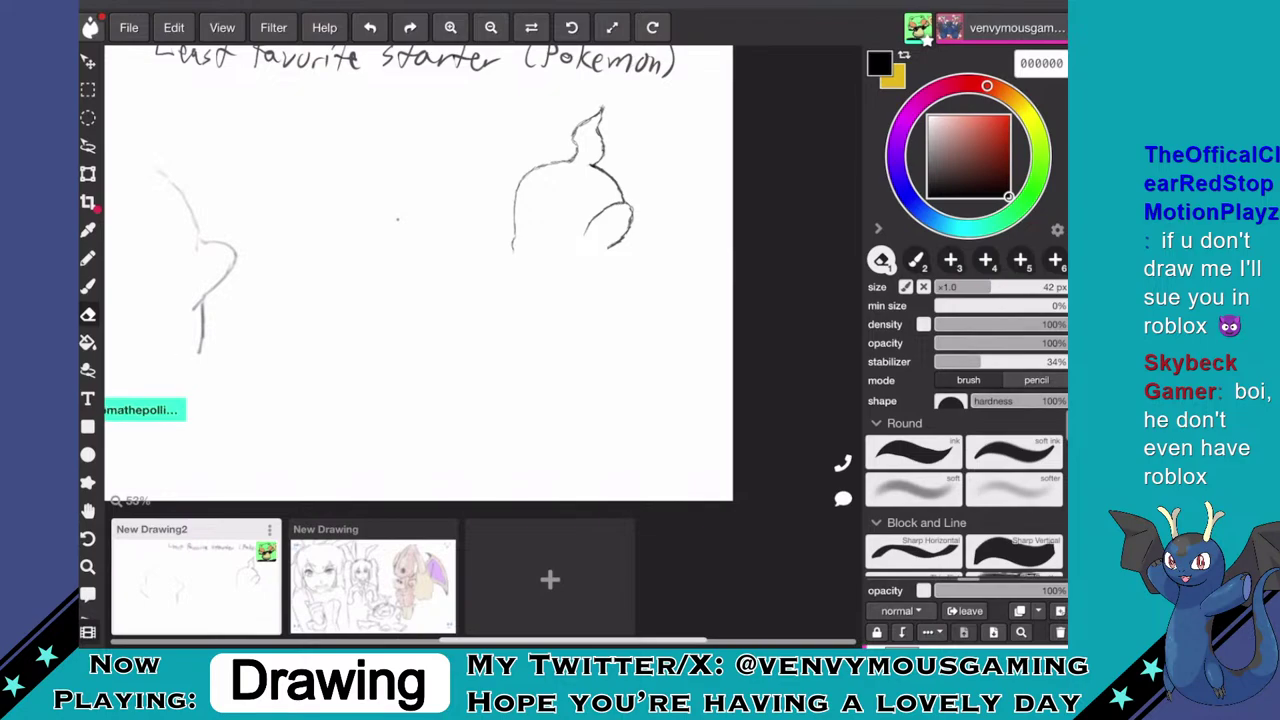
scroll(600, 180, up, 4)
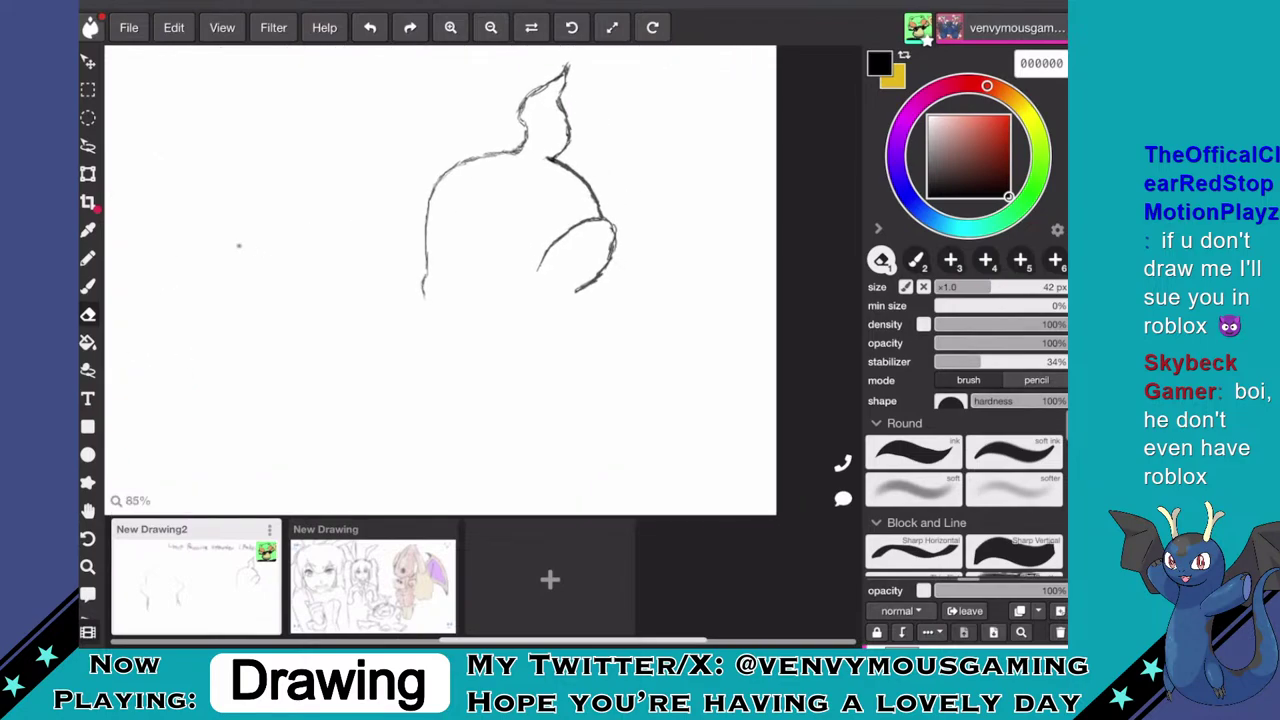
key(b)
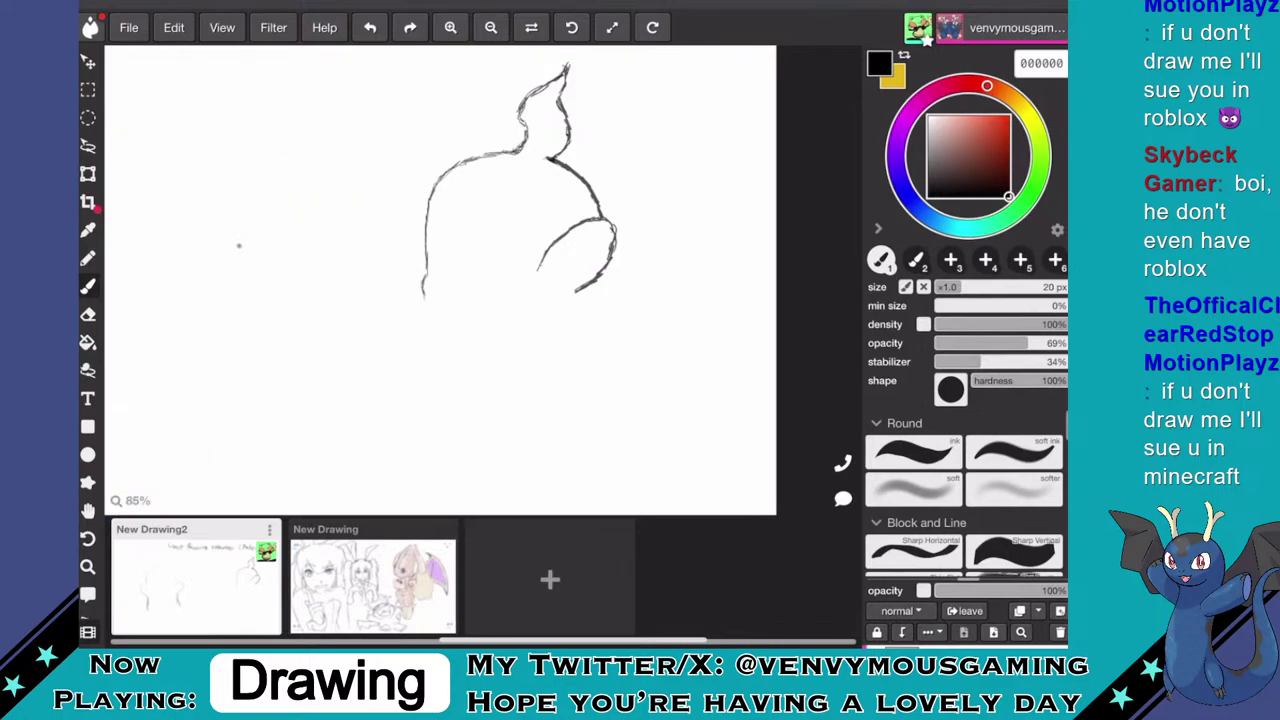
mouse_move(576, 289)
mouse_down()
mouse_move(541, 295)
mouse_move(545, 305)
mouse_move(495, 319)
mouse_move(424, 299)
mouse_up()
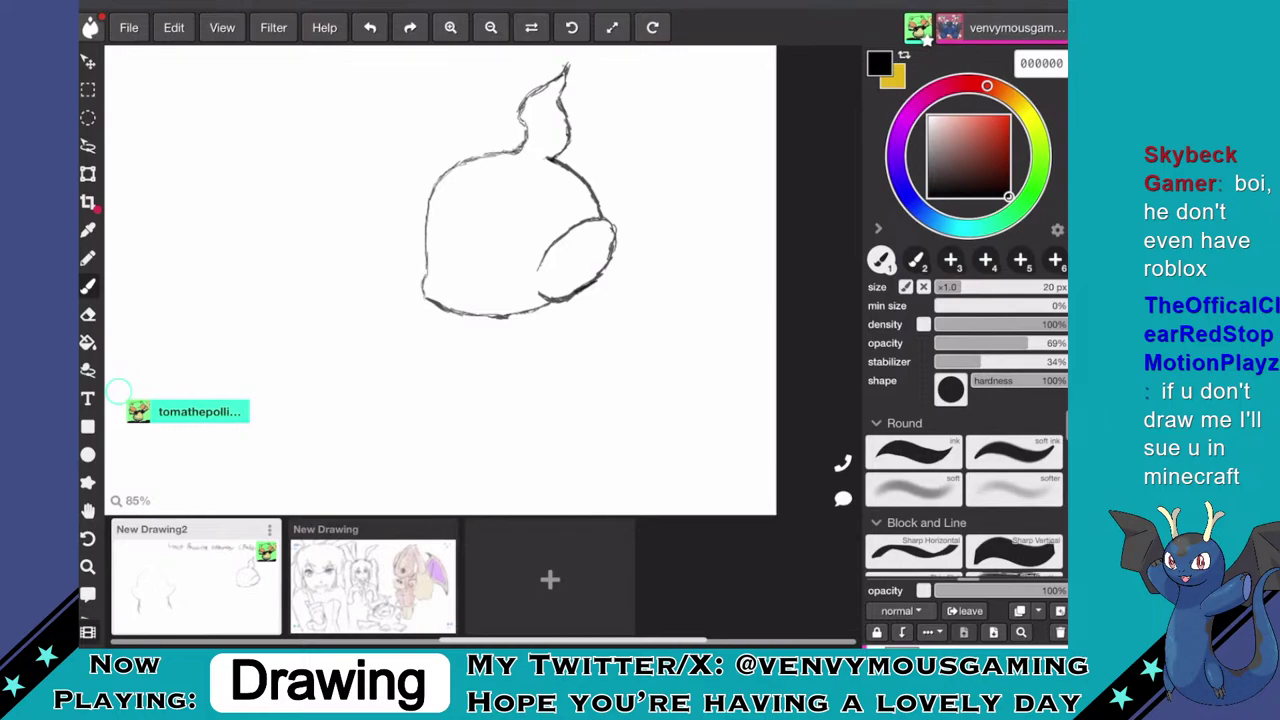
mouse_move(467, 279)
mouse_down()
mouse_move(454, 287)
mouse_move(486, 288)
mouse_move(457, 303)
mouse_move(444, 289)
mouse_up()
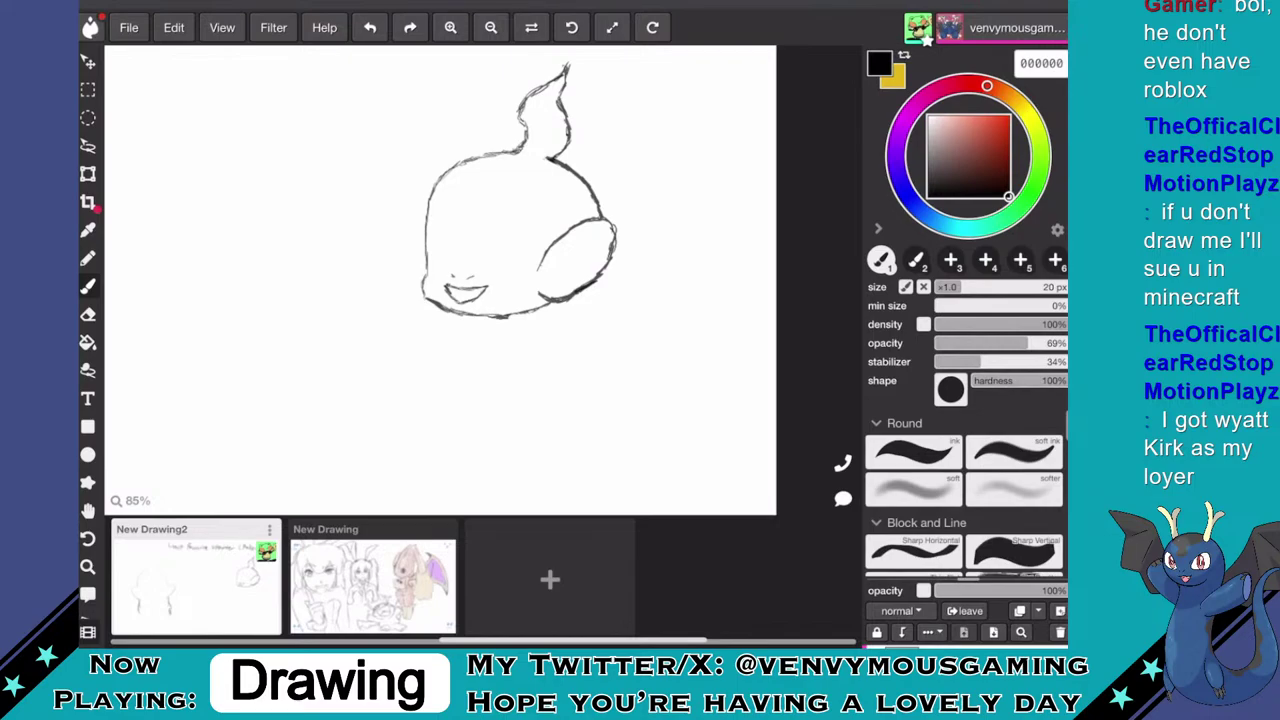
drag(449, 268, 445, 277)
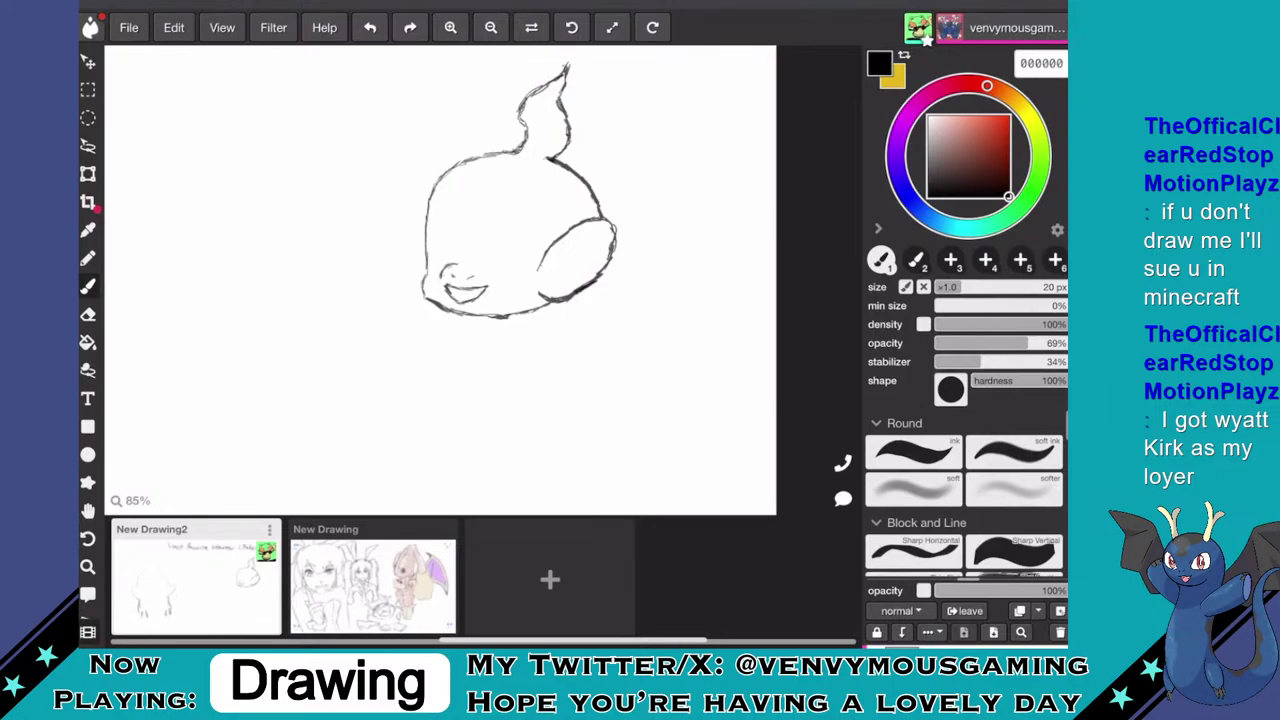
- Draw the tall oval eye near the ear, with short squinting lines inside its lower part
mouse_move(490, 250)
mouse_down()
mouse_move(519, 194)
mouse_move(535, 205)
mouse_move(513, 202)
mouse_move(535, 205)
mouse_move(524, 258)
mouse_up()
scroll(520, 225, up, 5)
mouse_move(541, 265)
mouse_down()
mouse_move(512, 296)
mouse_move(488, 289)
mouse_up()
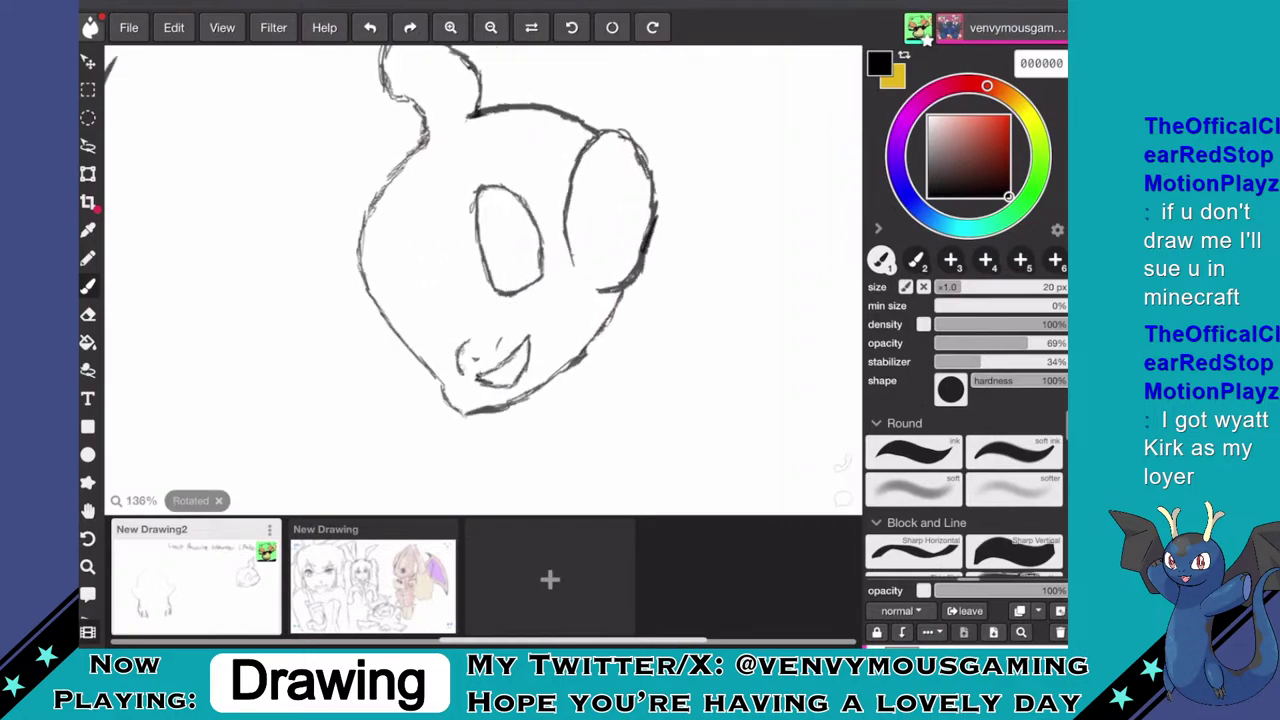
drag(522, 242, 496, 284)
scroll(480, 280, down, 5)
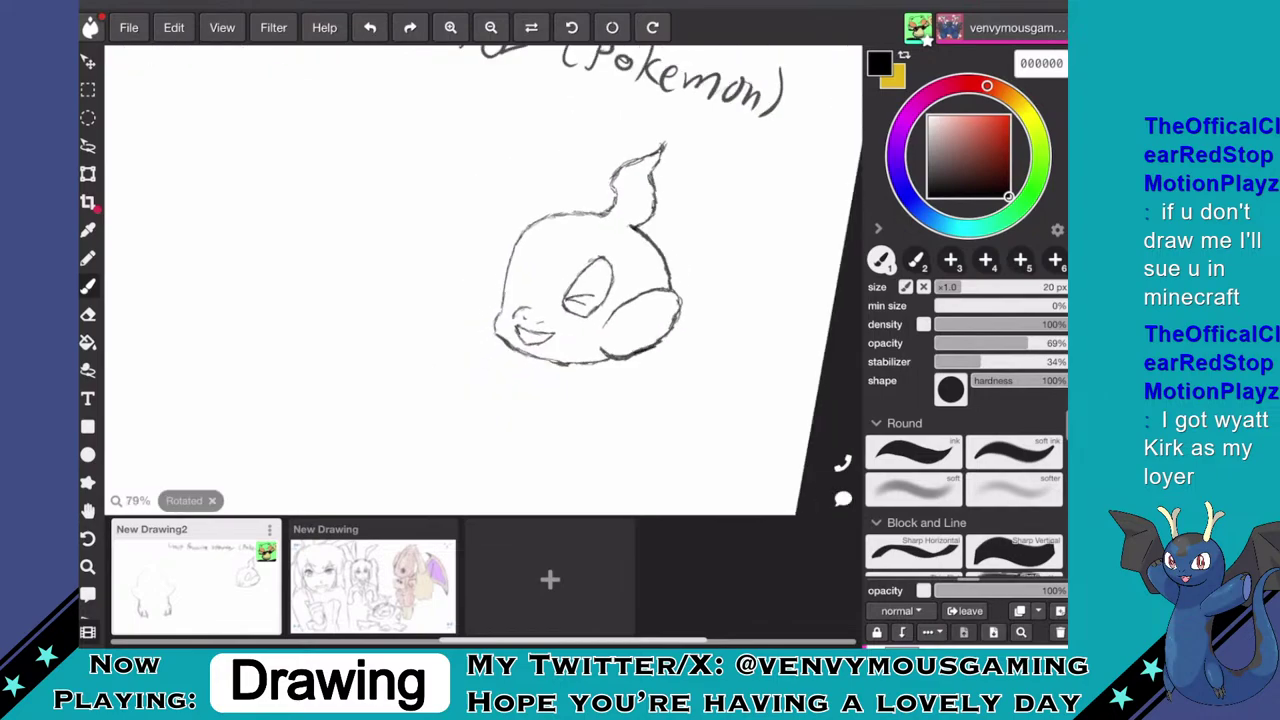
- Draw the outline of the second eye against the left edge of the head
scroll(580, 270, up, 1)
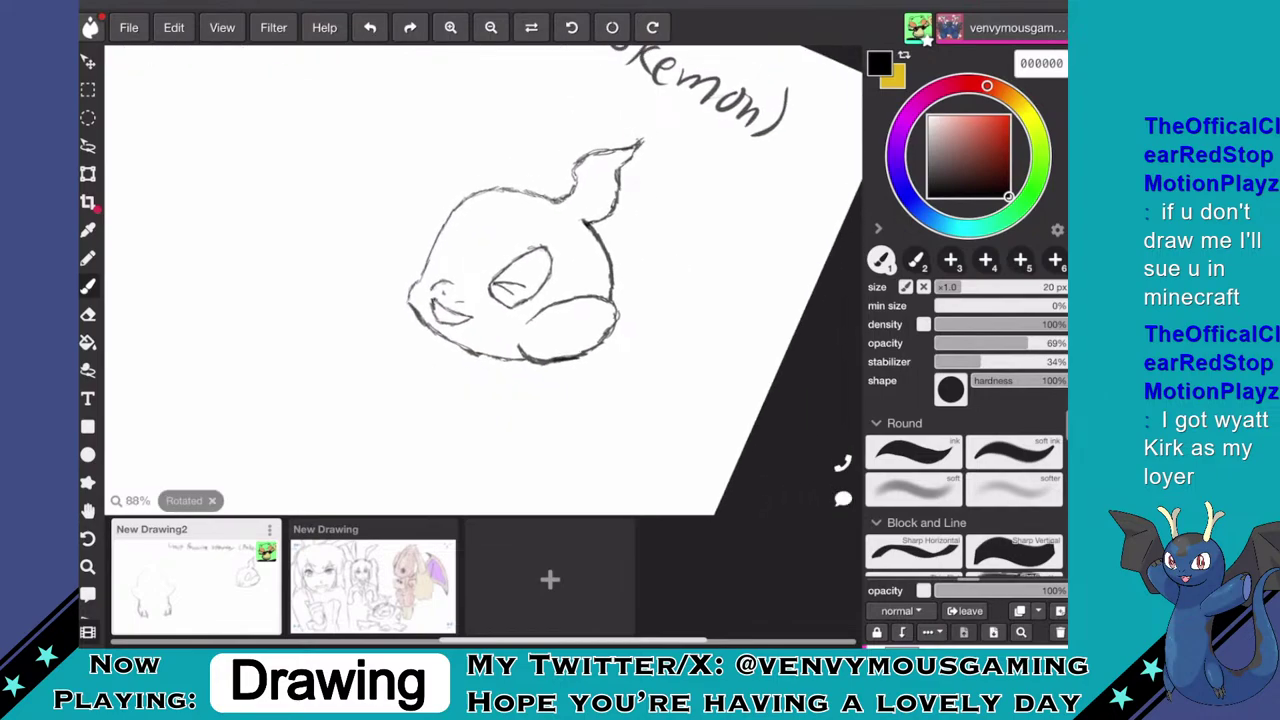
drag(456, 272, 455, 210)
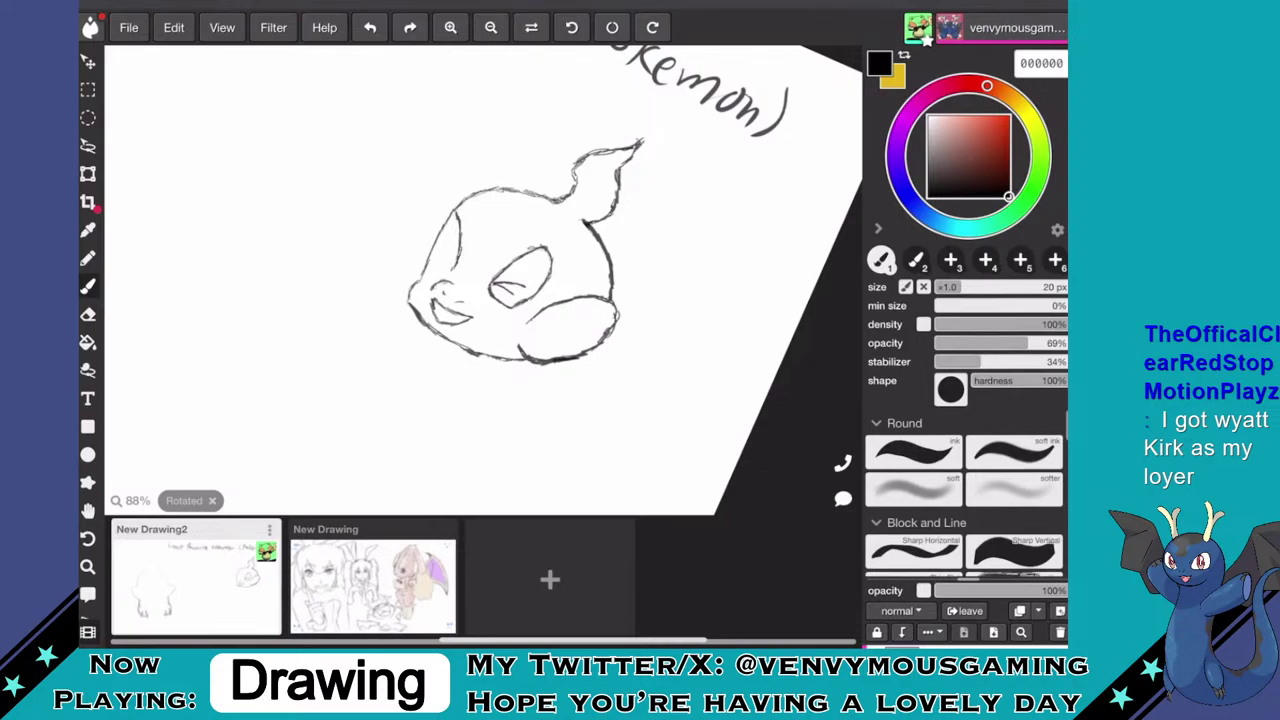
drag(457, 263, 428, 276)
scroll(520, 280, down, 3)
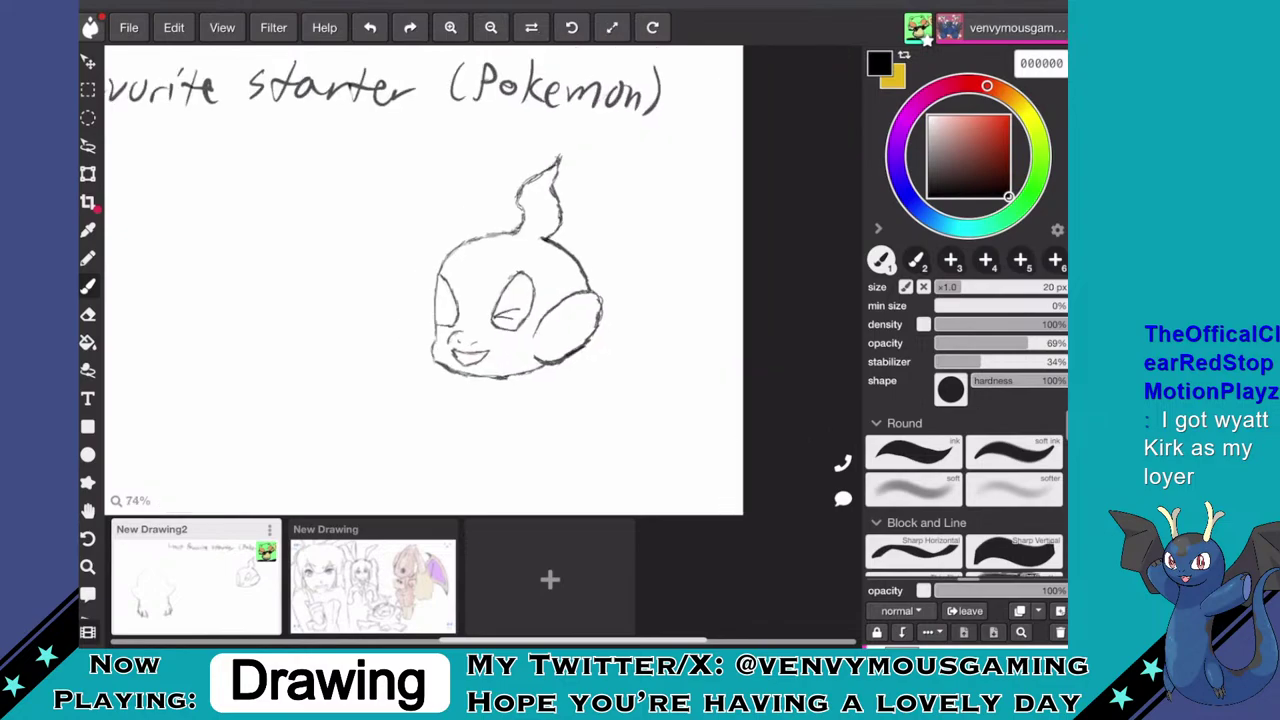
- Lasso the eye nearer the ear, move it slightly down on the face, and deselect it
scroll(520, 280, up, 2)
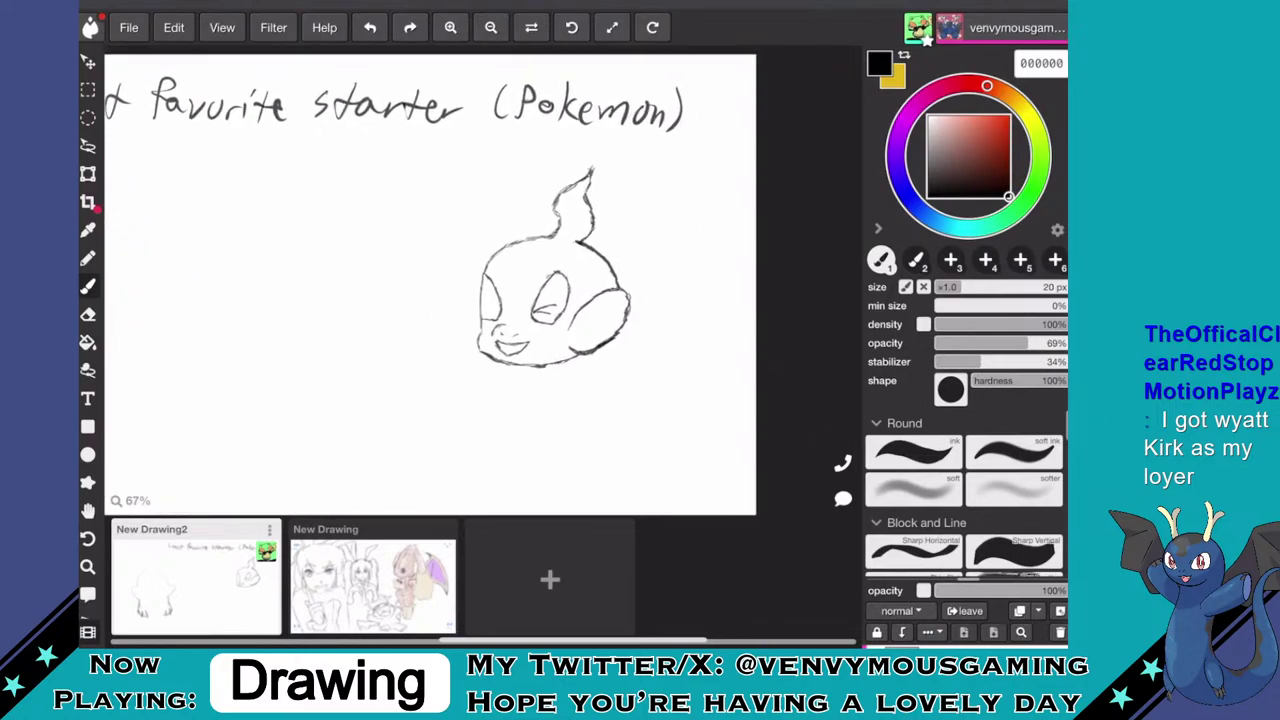
scroll(520, 280, up, 1)
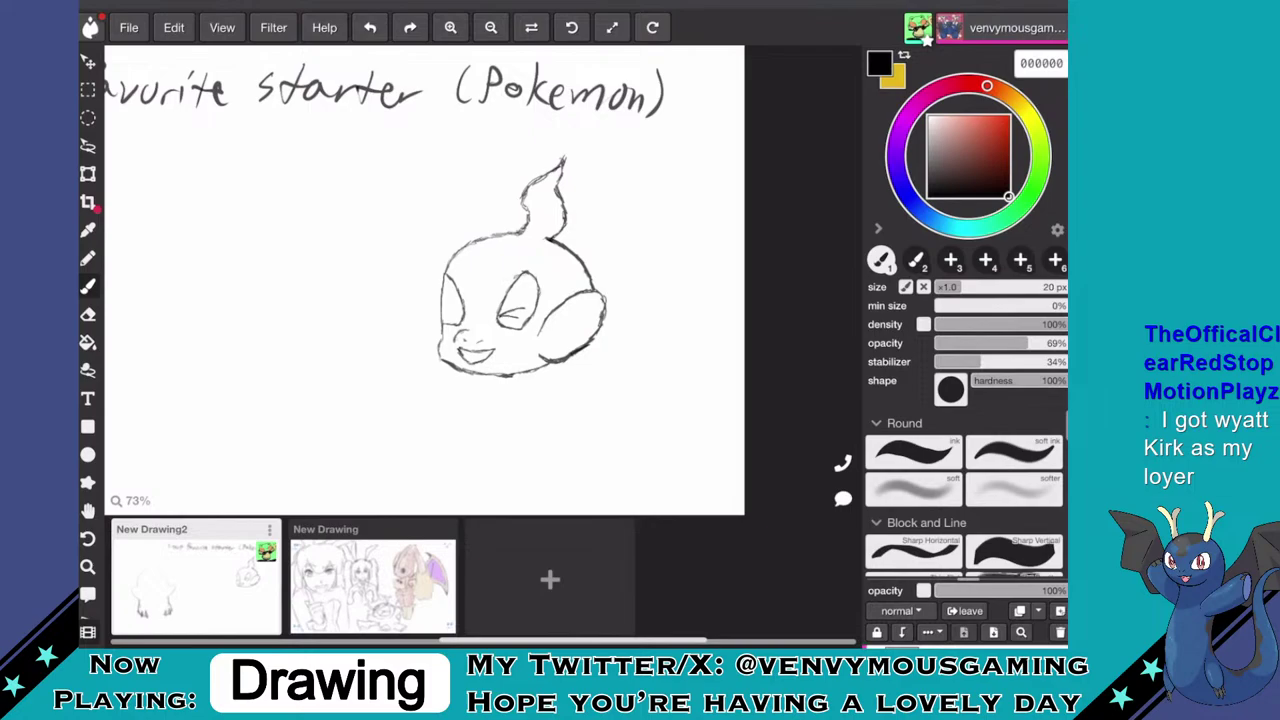
key(l)
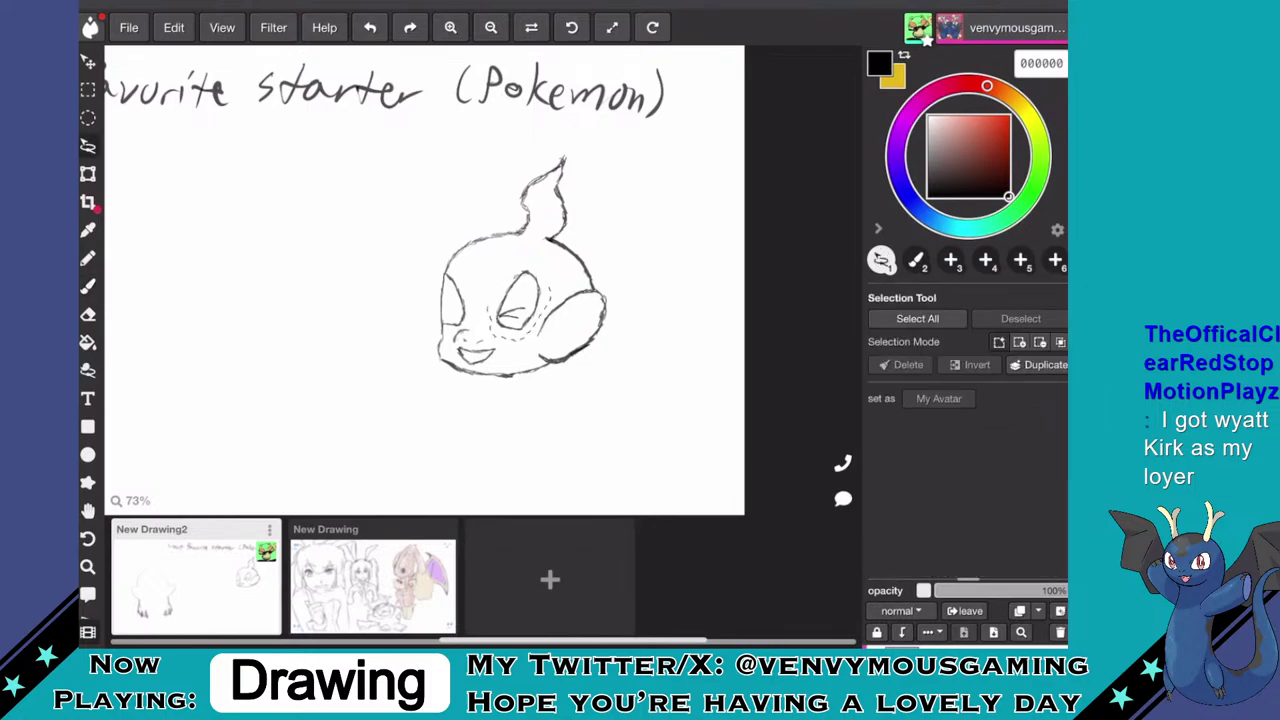
mouse_move(550, 289)
mouse_down()
mouse_move(502, 282)
mouse_move(489, 308)
mouse_up()
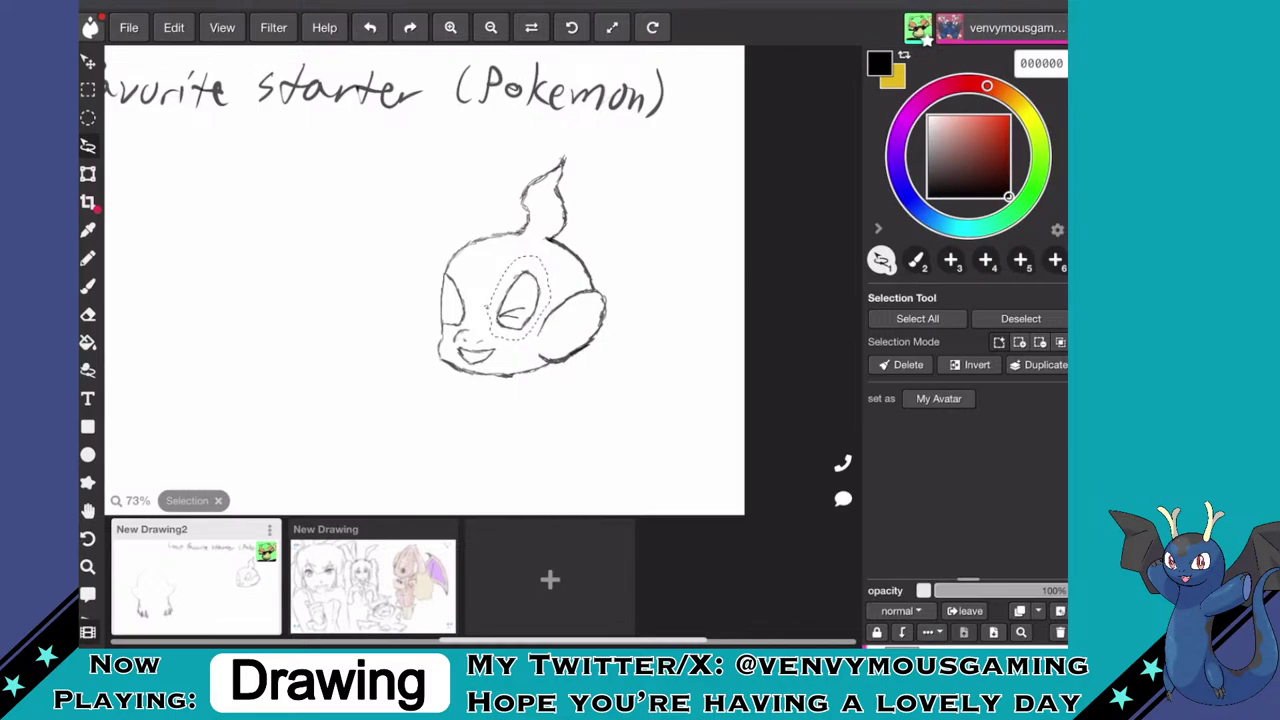
key(v)
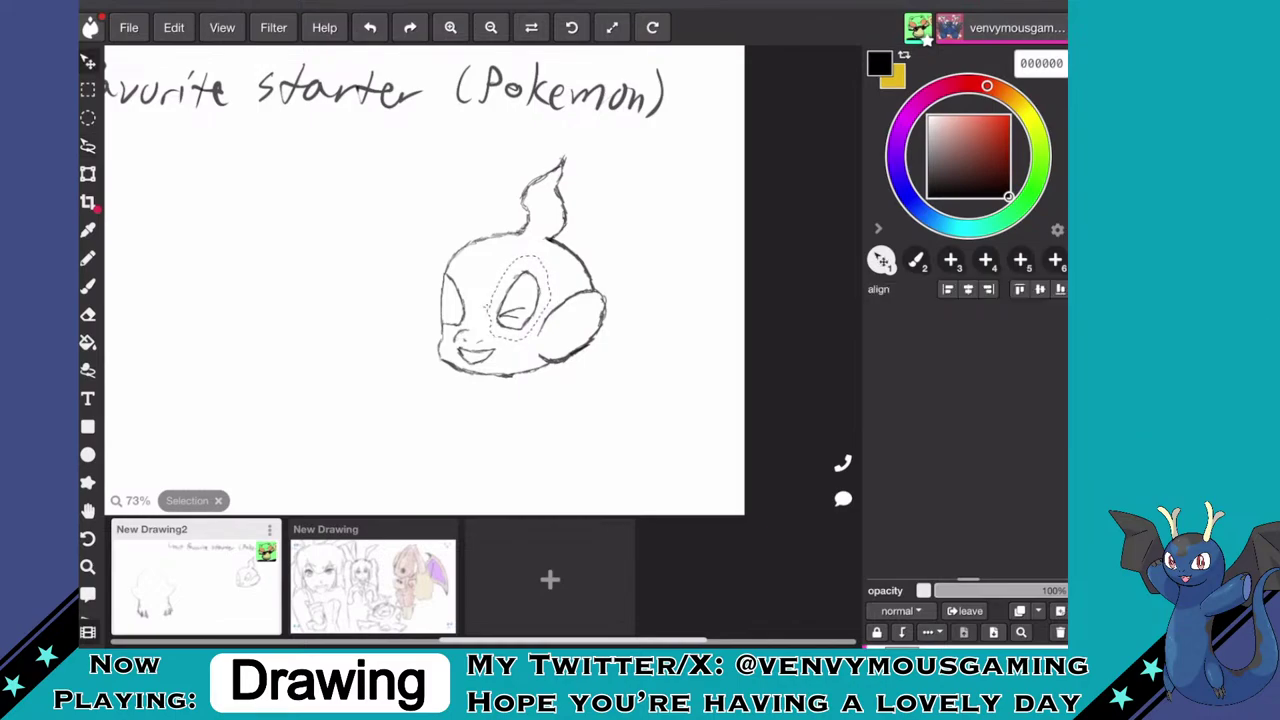
drag(519, 298, 517, 304)
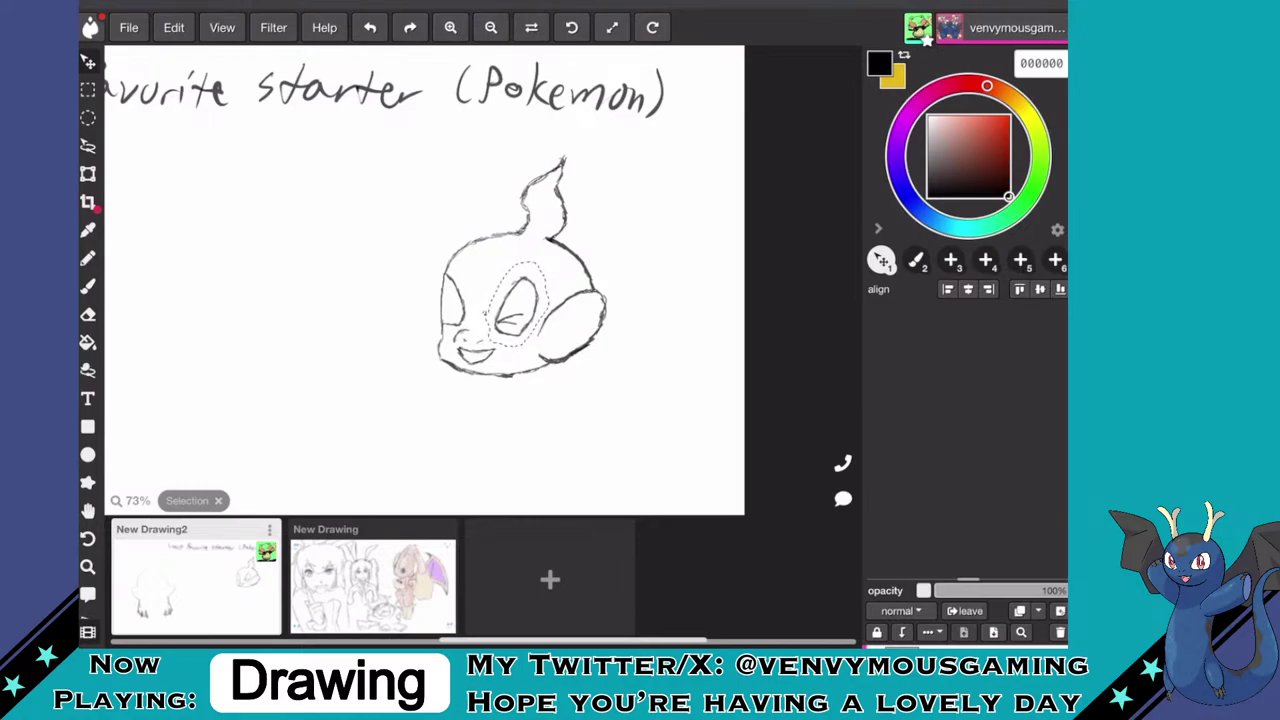
key(b)
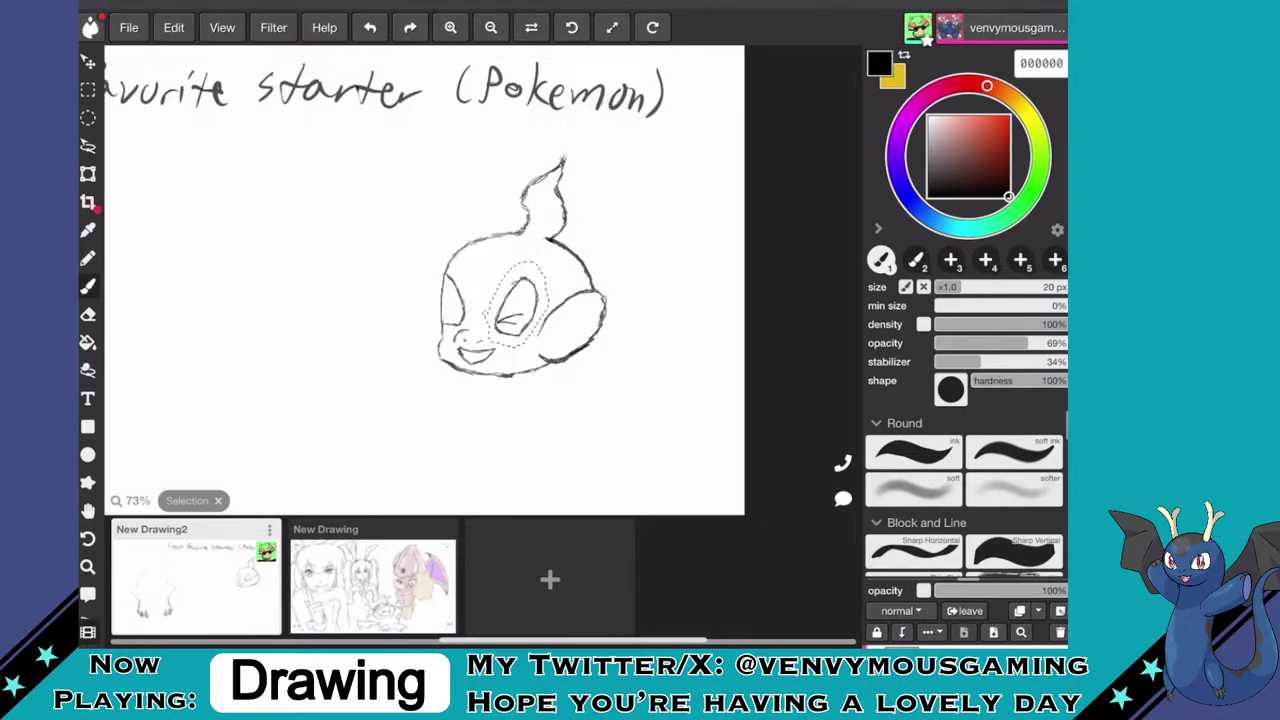
click(174, 28)
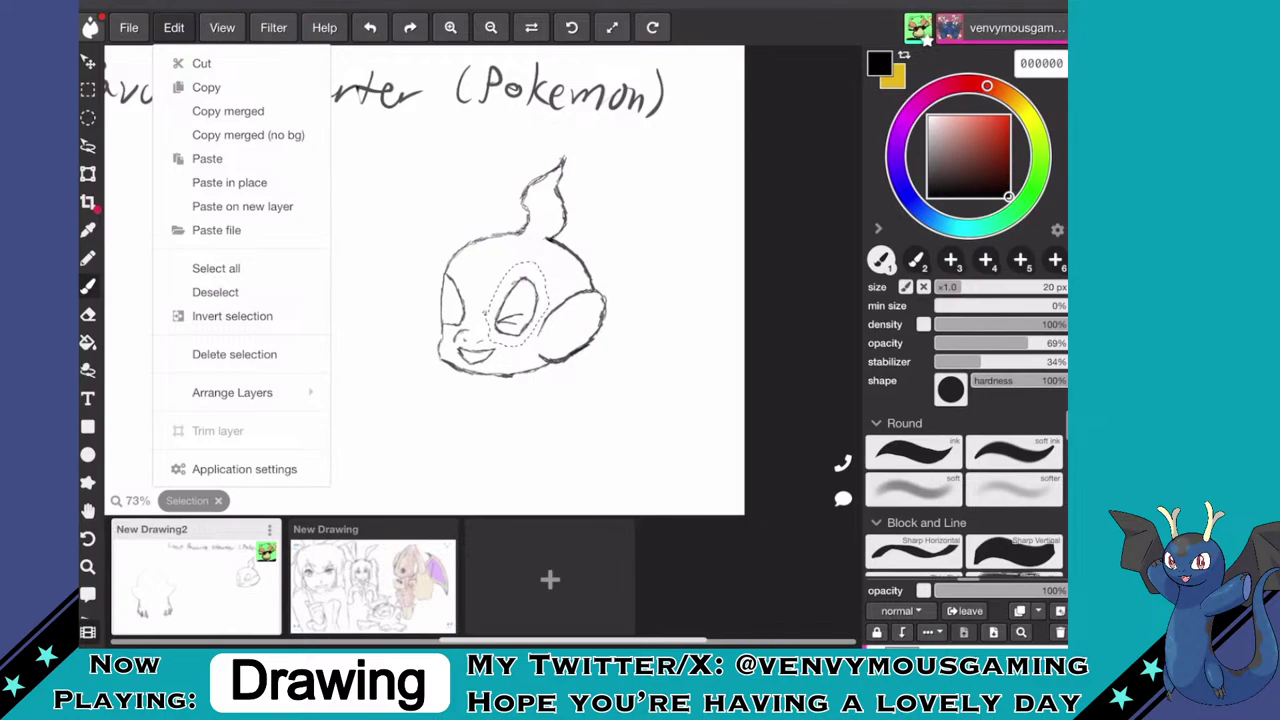
click(222, 292)
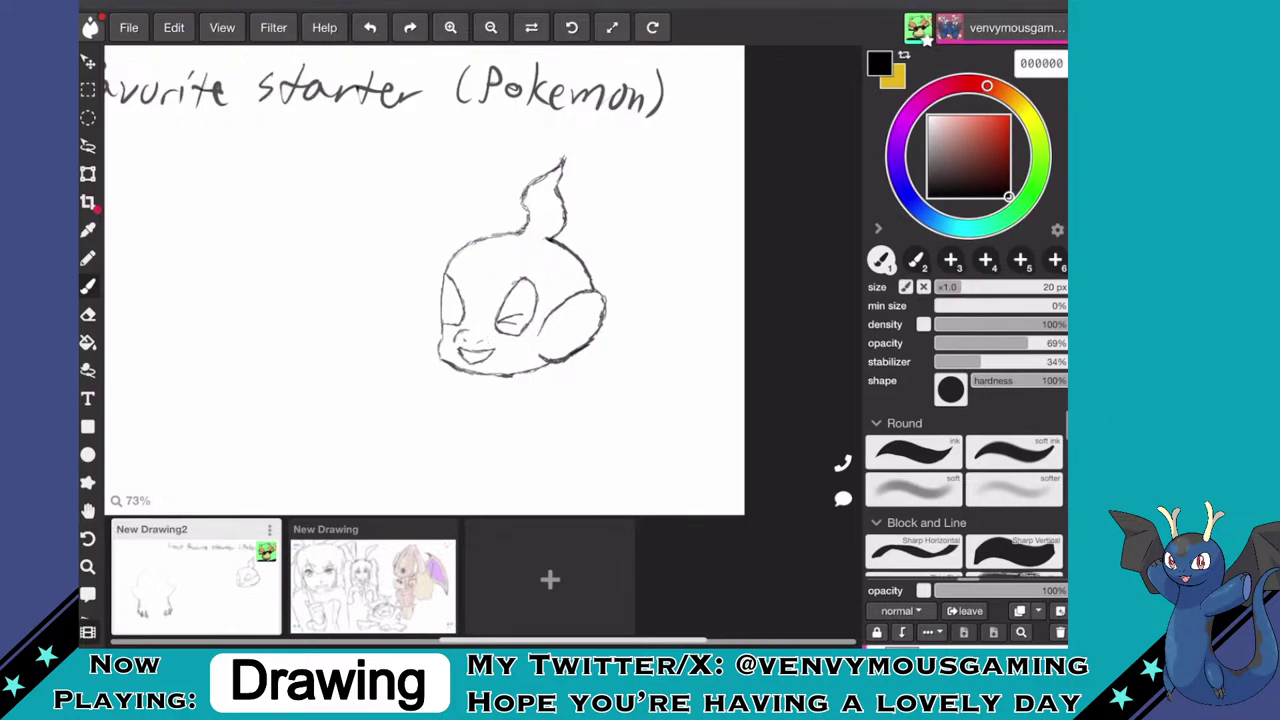
- Add matching squinting lines inside the eye at the head's left edge
scroll(484, 280, up, 5)
scroll(543, 332, up, 1)
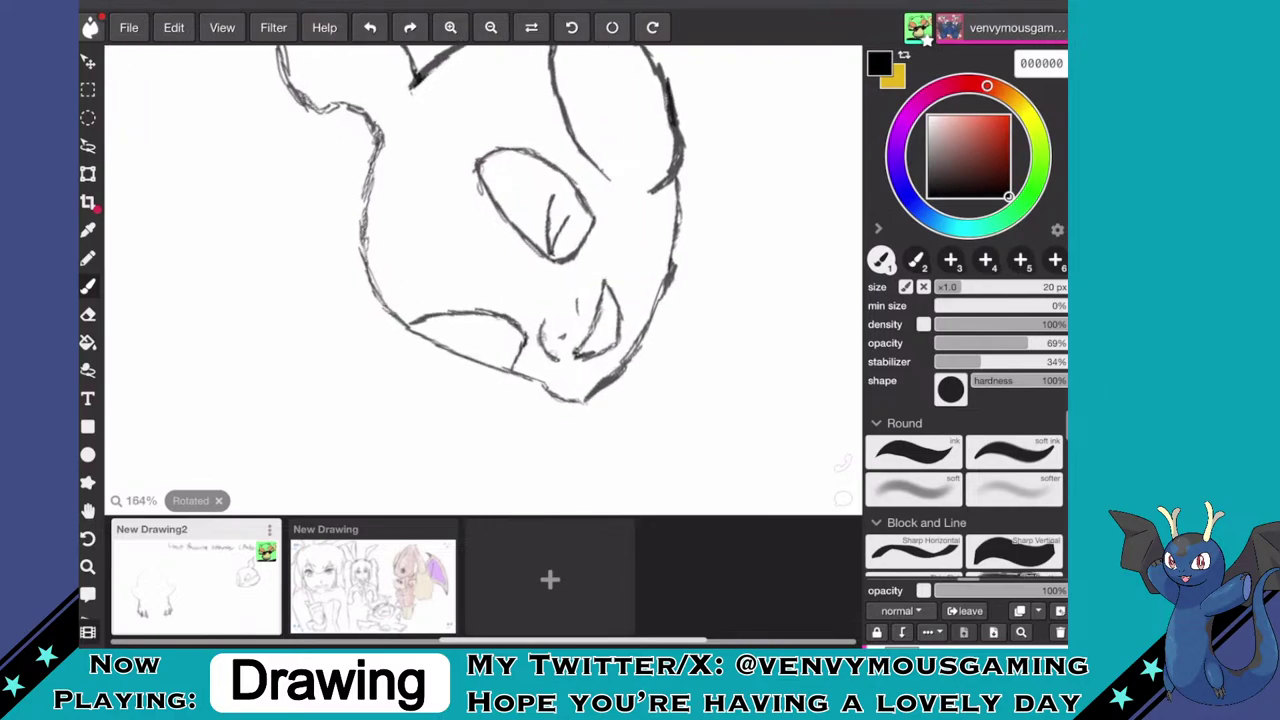
mouse_move(512, 327)
mouse_down()
mouse_move(480, 346)
mouse_move(501, 356)
mouse_up()
scroll(484, 280, down, 7)
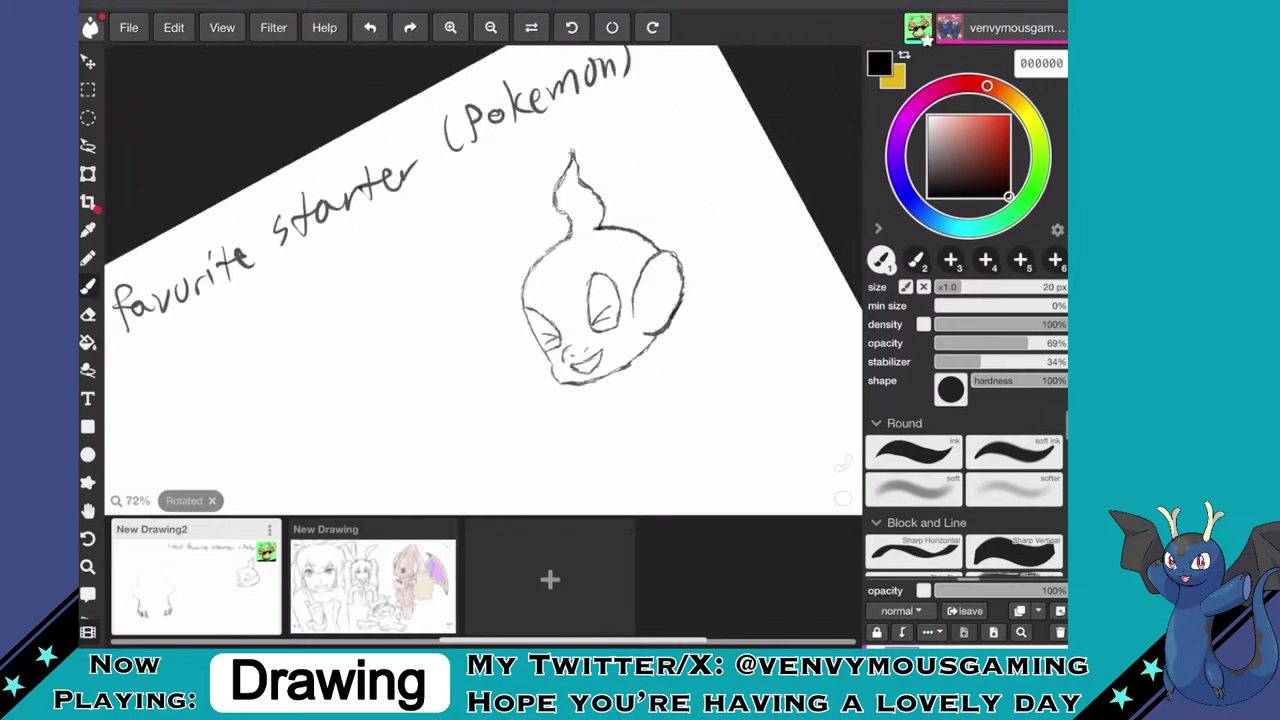
scroll(484, 300, up, 1)
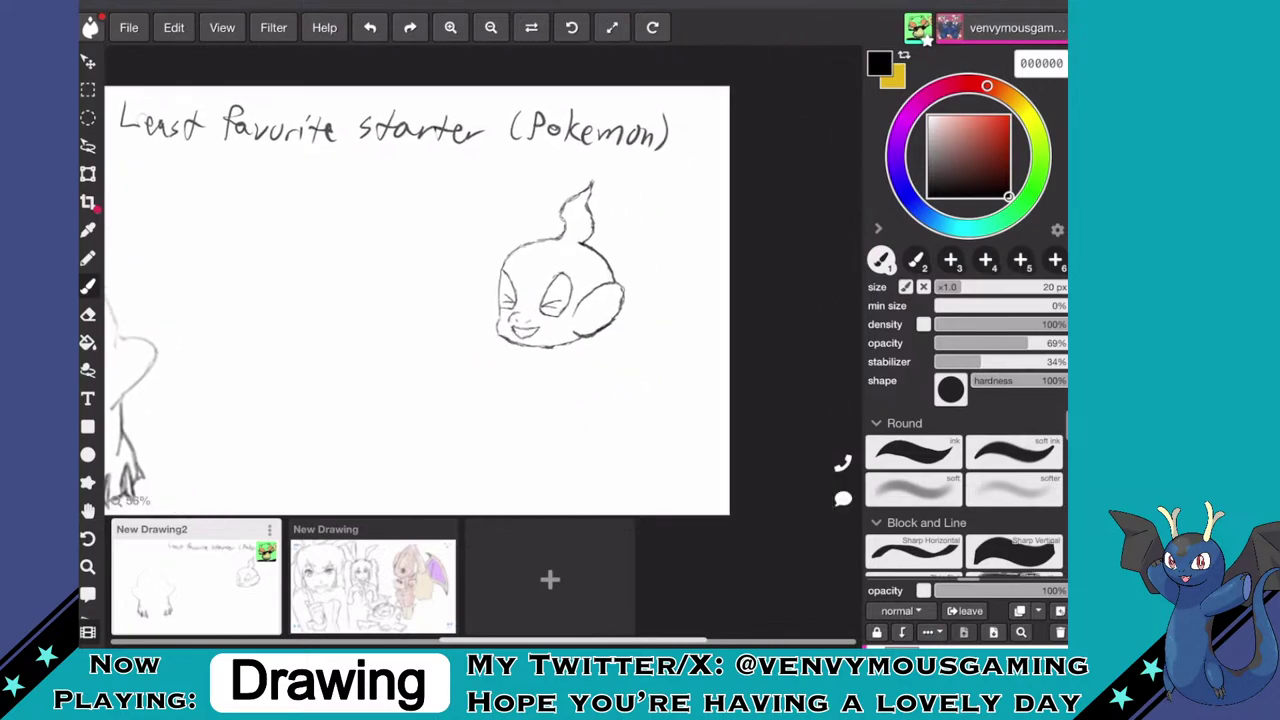
scroll(593, 211, up, 2)
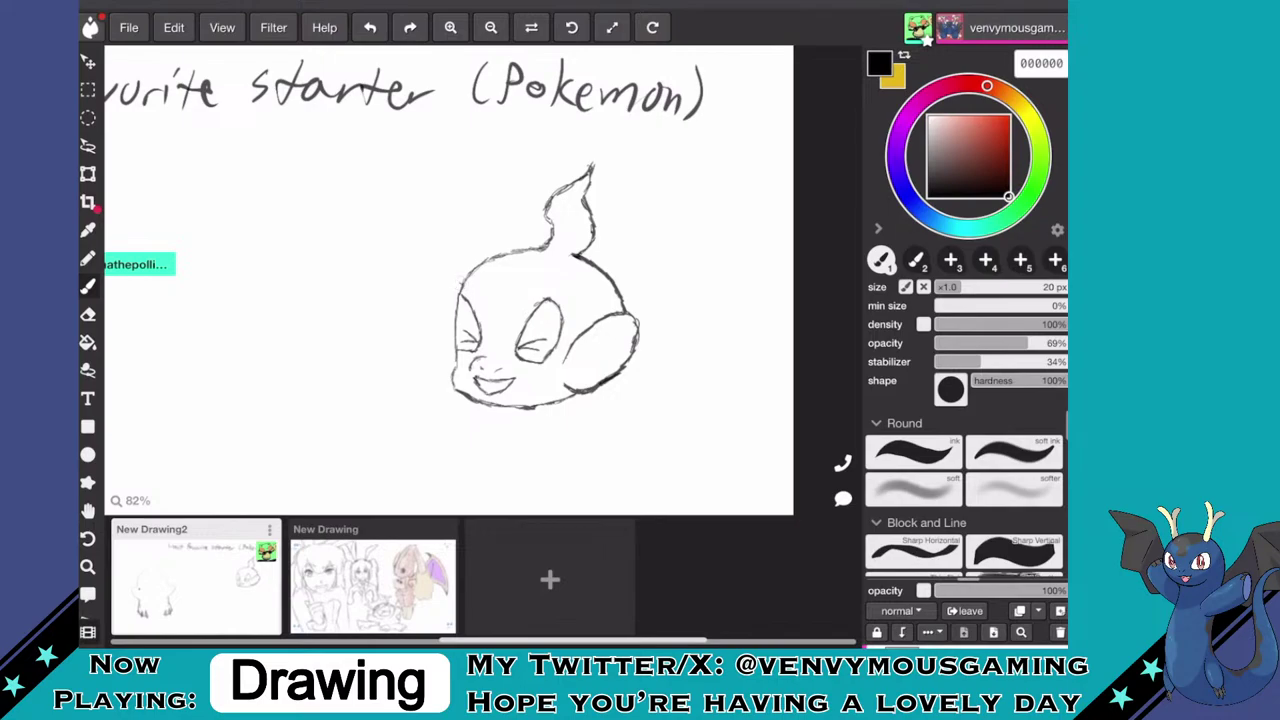
- Draw the second ear against the head's left edge, lasso it and move it slightly down, and deselect it
mouse_move(461, 286)
mouse_down()
mouse_move(437, 291)
mouse_move(450, 362)
mouse_move(434, 302)
mouse_move(450, 281)
mouse_up()
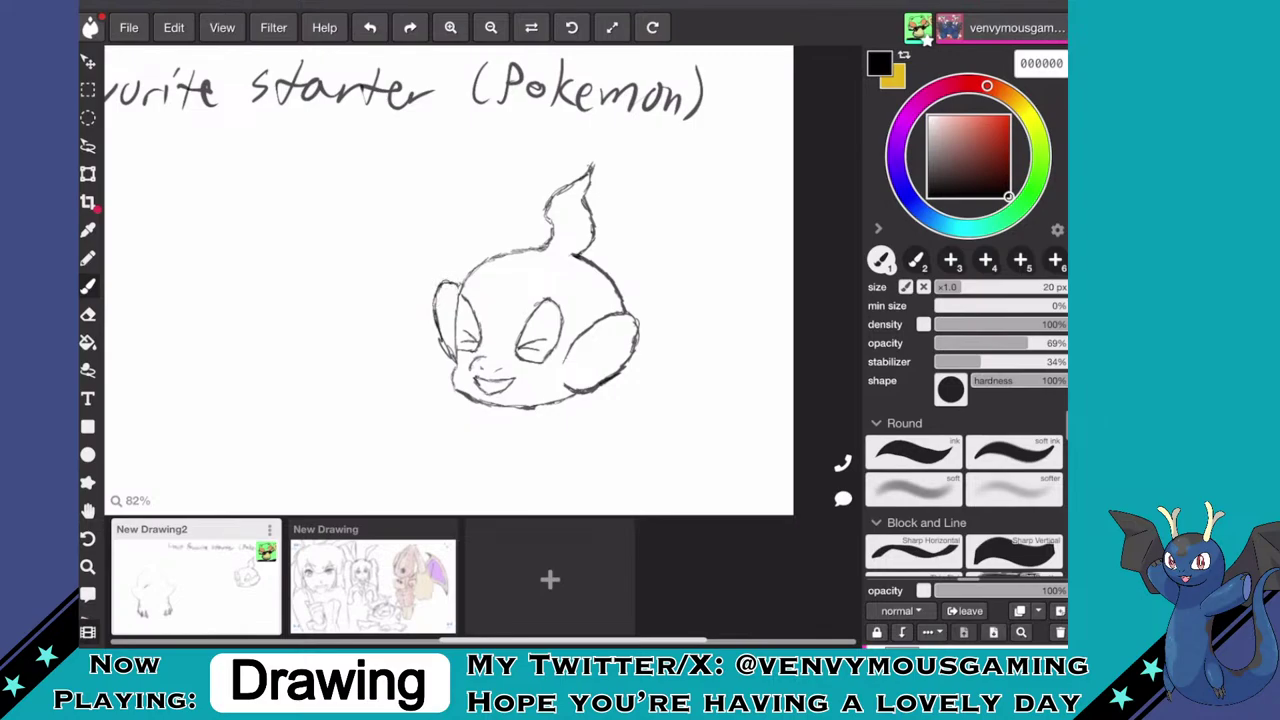
click(88, 146)
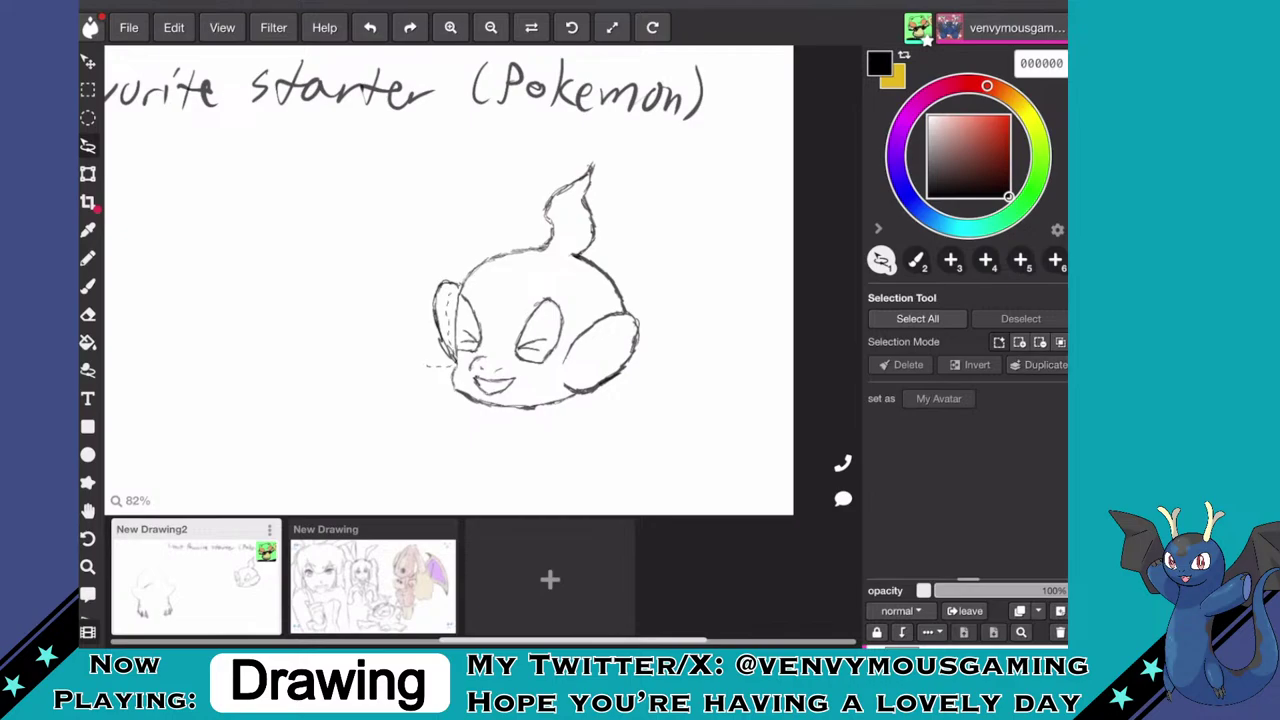
mouse_move(426, 366)
mouse_down()
mouse_move(438, 267)
mouse_move(463, 274)
mouse_up()
click(88, 62)
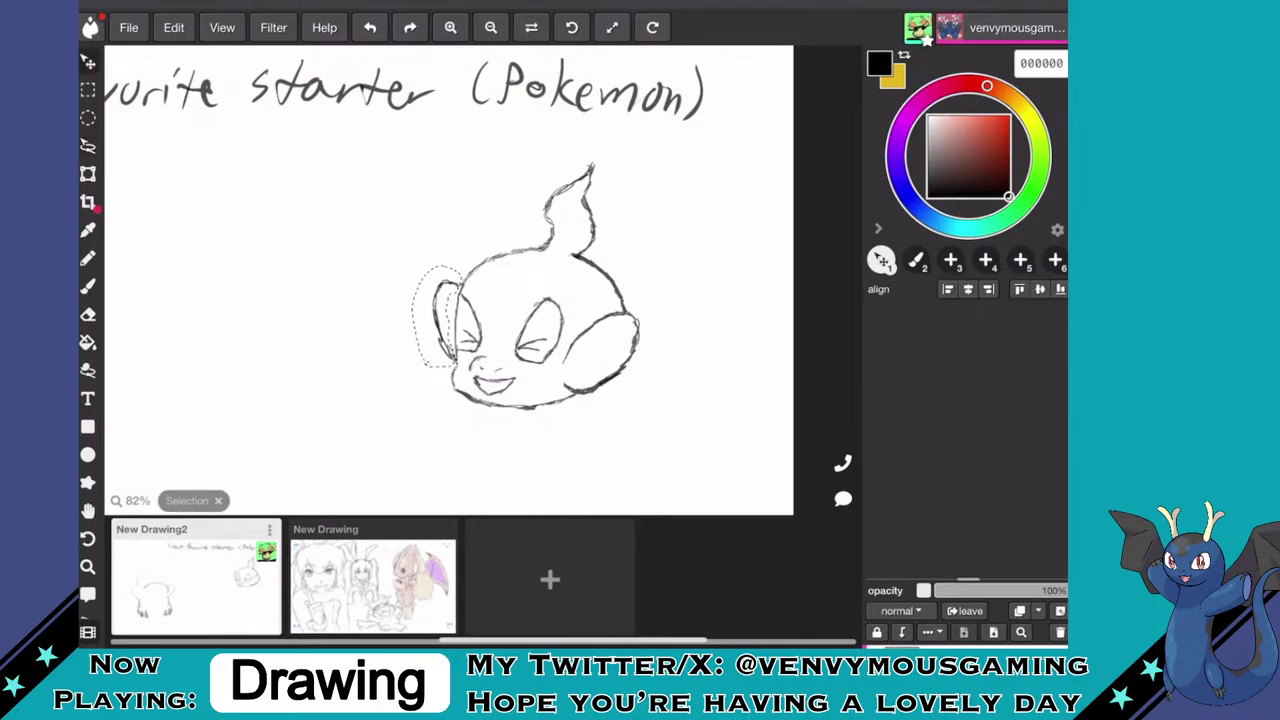
drag(444, 320, 442, 347)
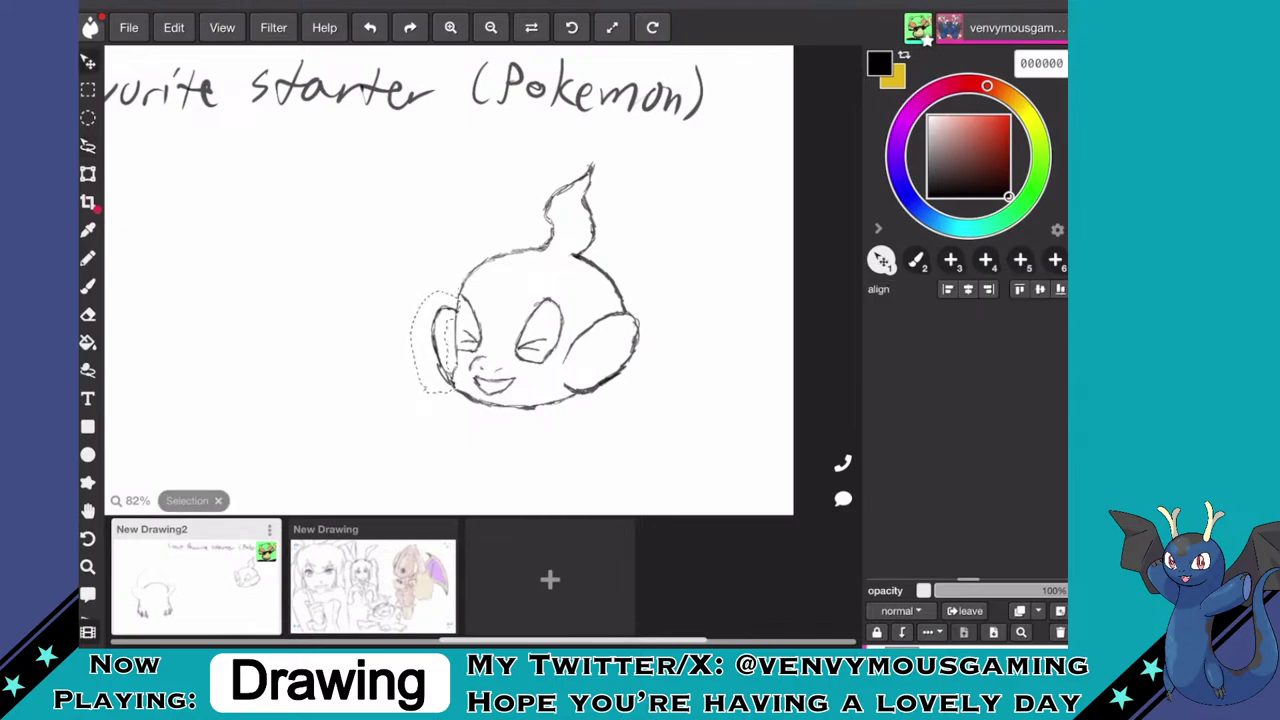
click(174, 28)
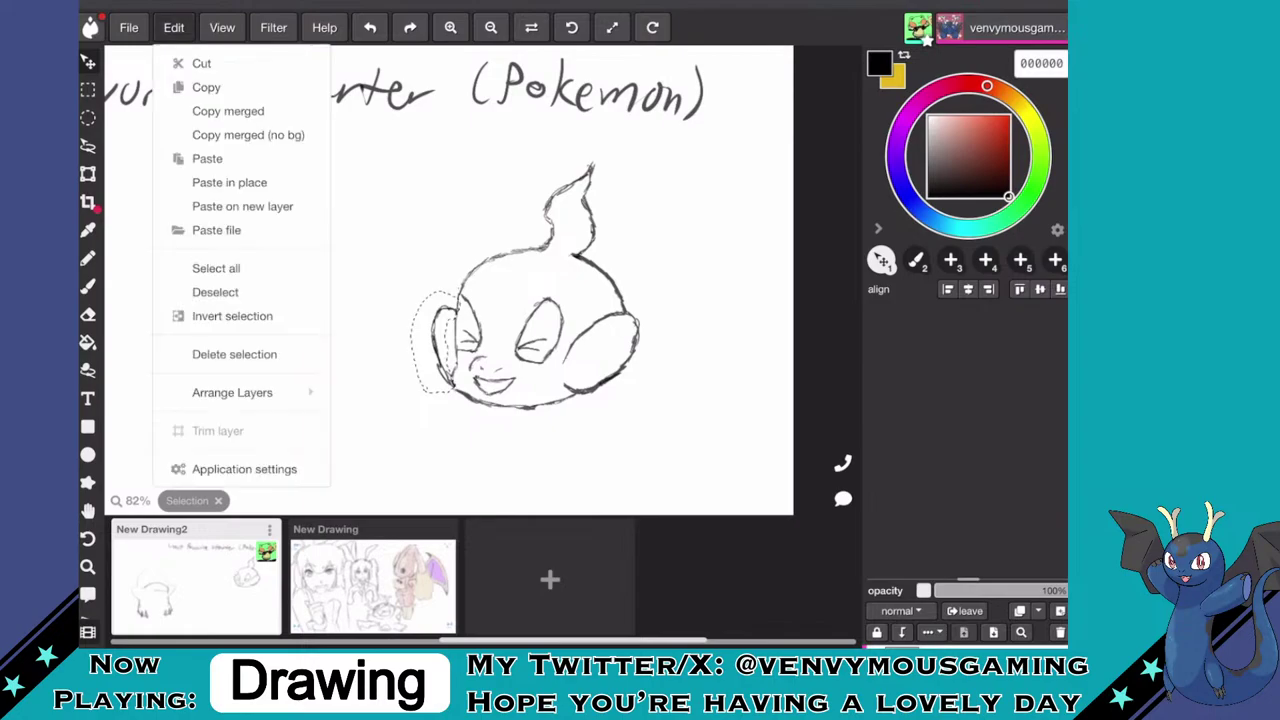
click(215, 292)
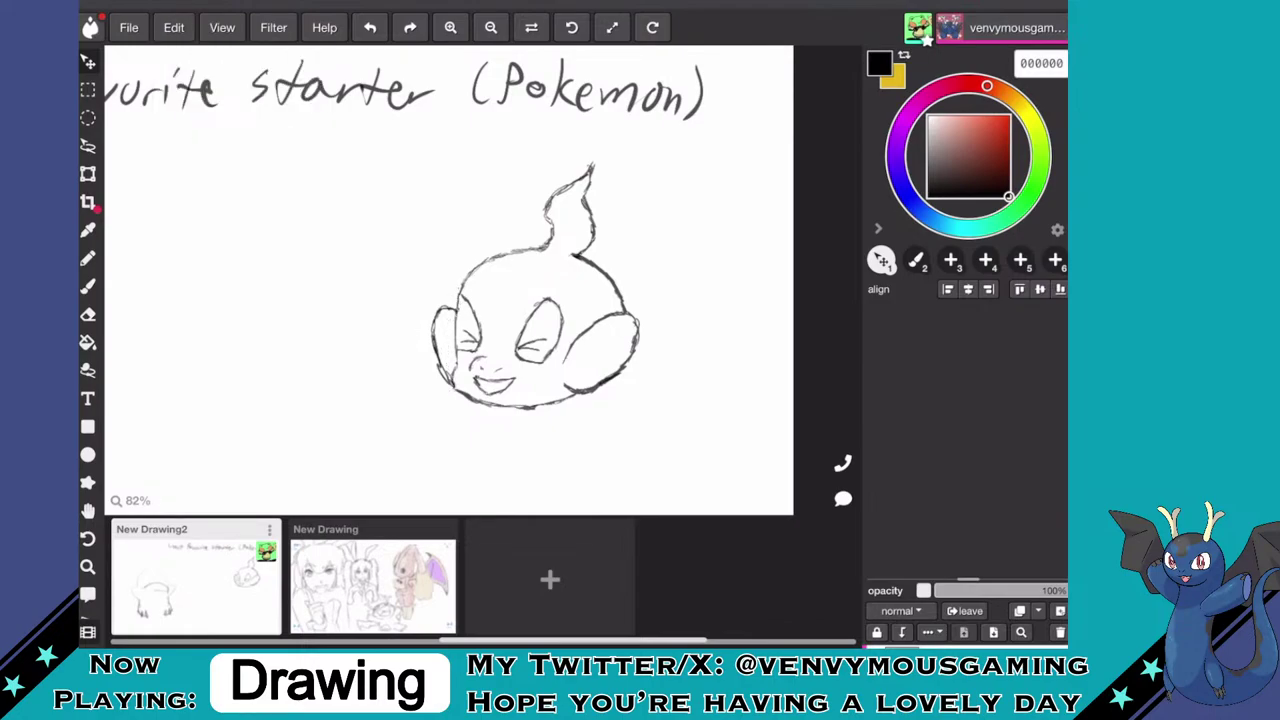
- Draw the inner-ear outlines with the brush, an oval in the large ear and a short curve in the other
key(b)
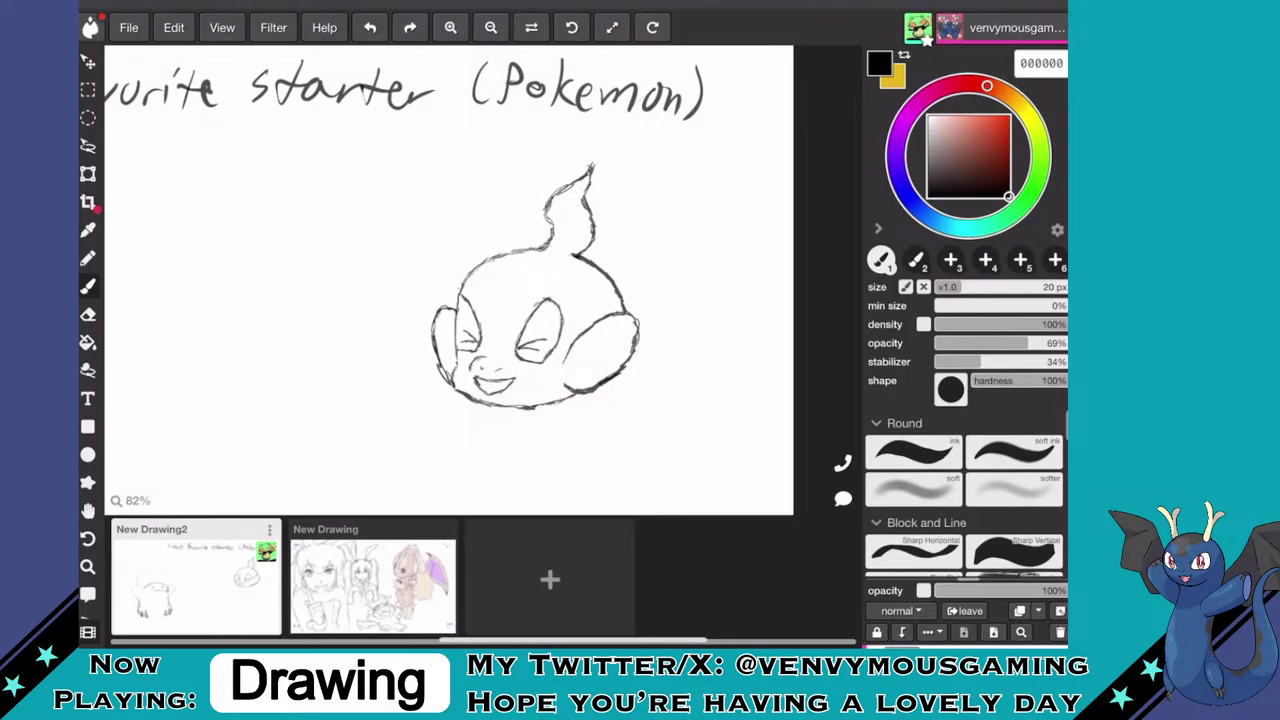
mouse_move(571, 367)
mouse_down()
mouse_move(630, 321)
mouse_move(570, 370)
mouse_move(598, 372)
mouse_move(618, 340)
mouse_move(606, 338)
mouse_up()
drag(450, 324, 452, 361)
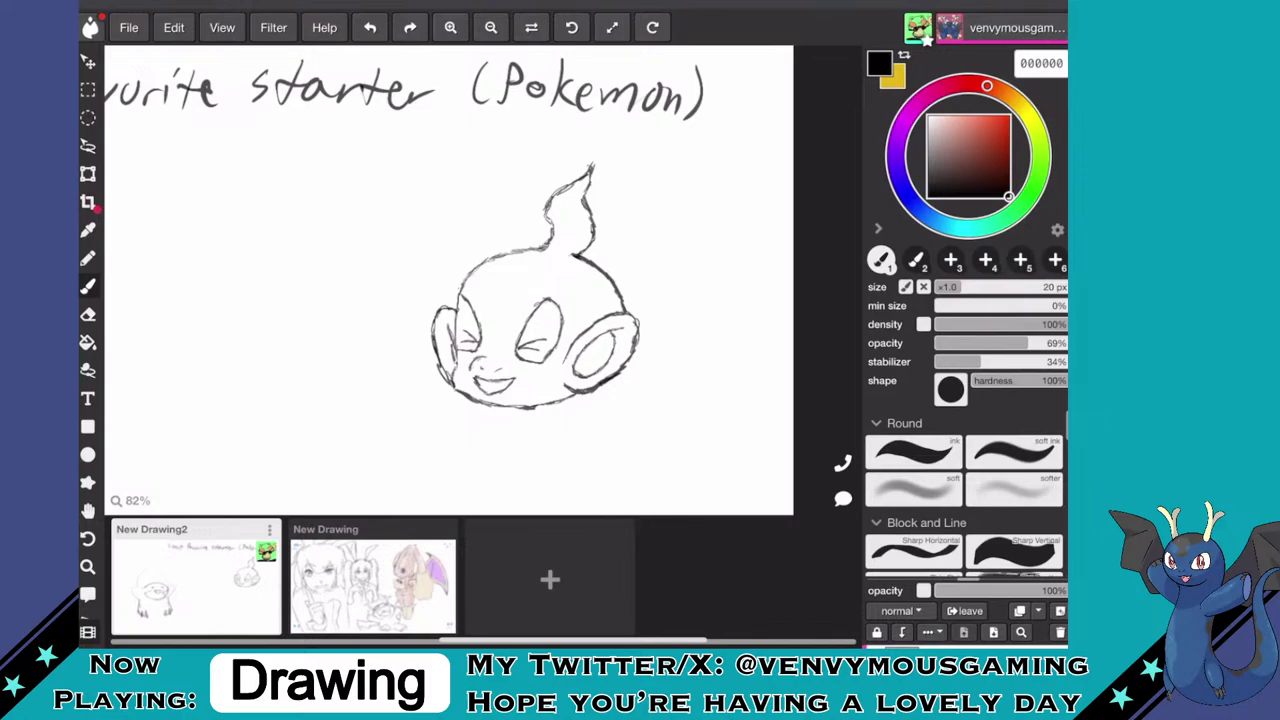
- Draw a curved hairline over the eye nearer the large ear and continue it as jagged bangs across the forehead
scroll(536, 300, up, 3)
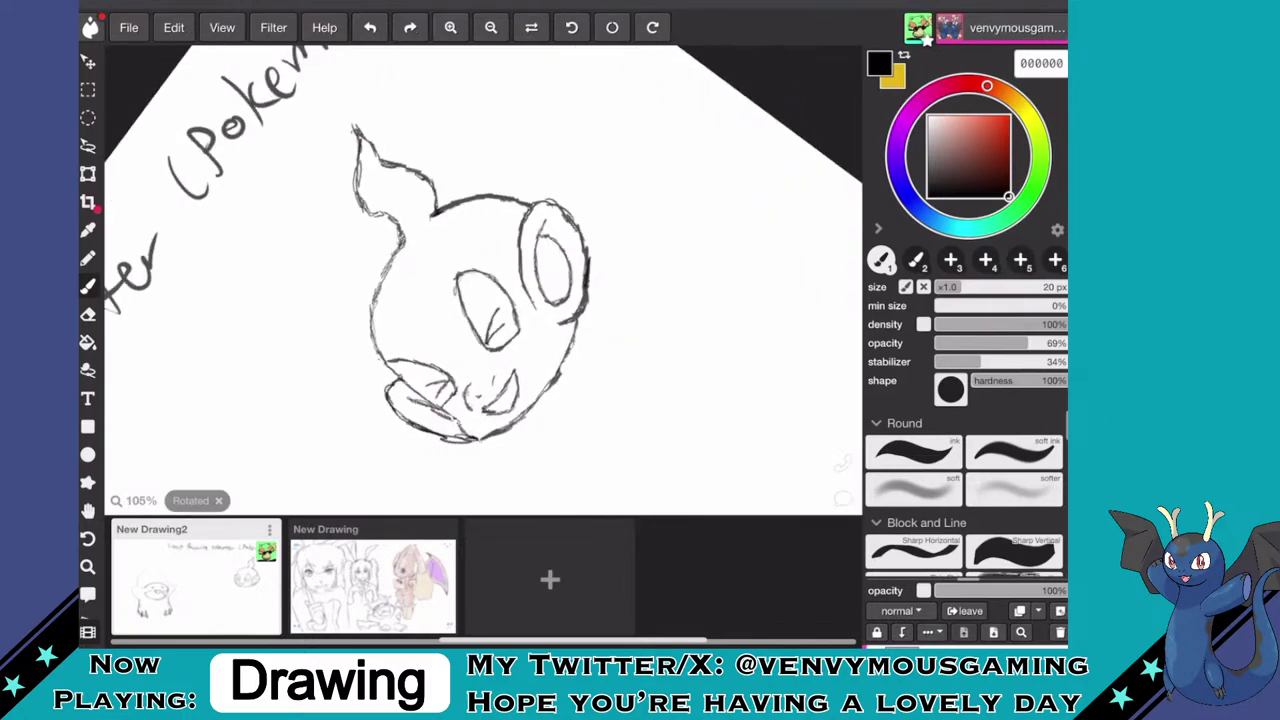
drag(518, 265, 455, 268)
scroll(480, 300, down, 2)
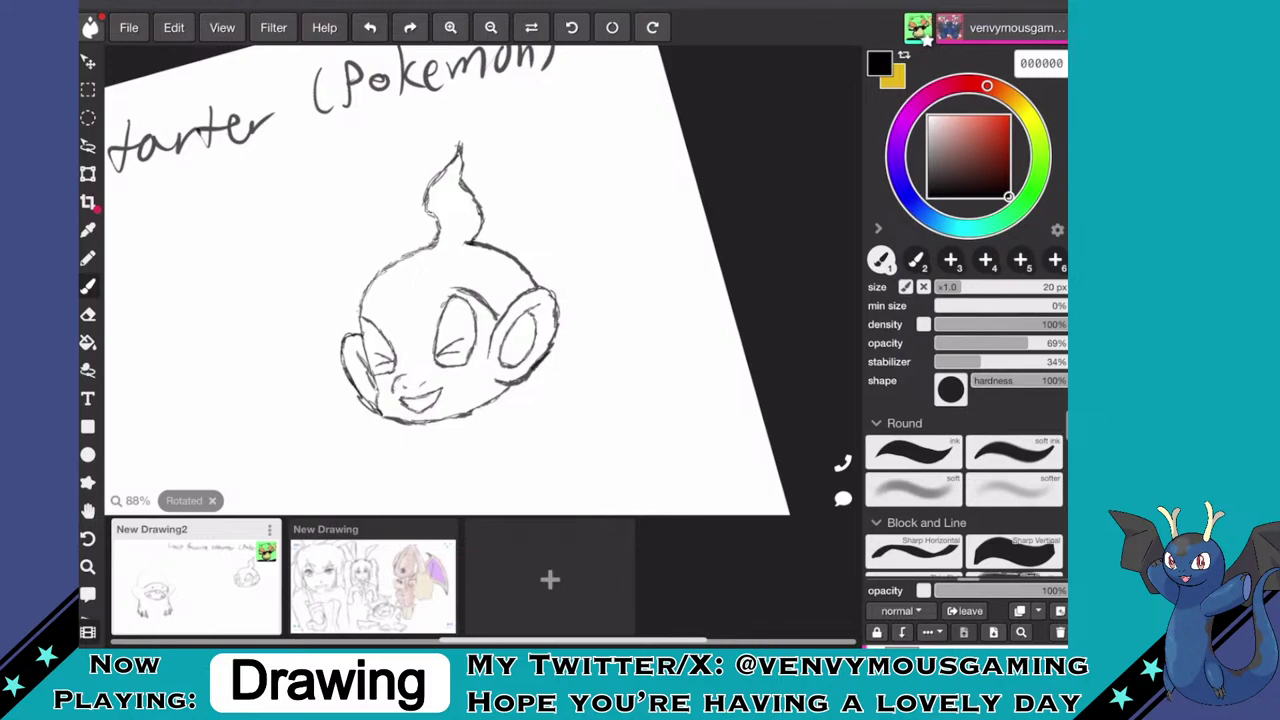
mouse_move(410, 317)
mouse_down()
mouse_move(424, 283)
mouse_move(403, 321)
mouse_move(378, 284)
mouse_move(398, 322)
mouse_up()
mouse_move(427, 275)
mouse_down()
mouse_move(426, 310)
mouse_move(460, 274)
mouse_move(428, 308)
mouse_move(426, 286)
mouse_move(404, 319)
mouse_move(376, 314)
mouse_up()
mouse_move(374, 310)
mouse_down()
mouse_move(373, 278)
mouse_move(363, 296)
mouse_up()
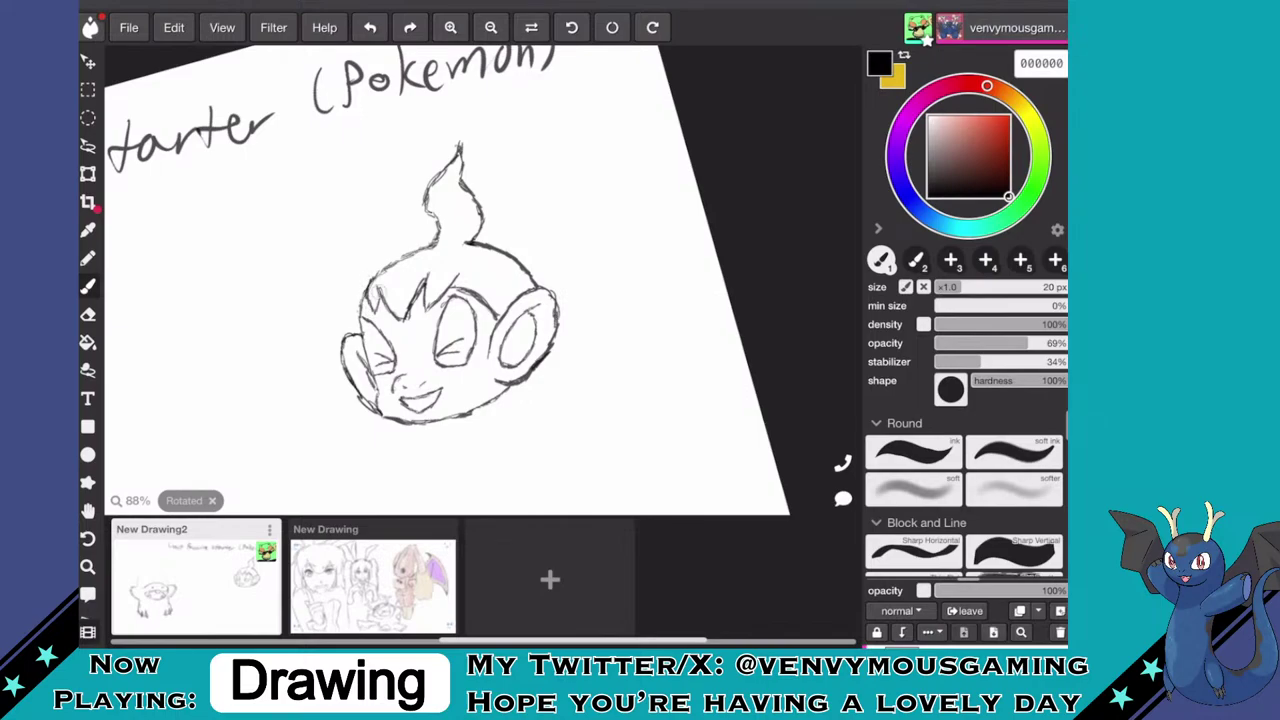
- Lasso the whole head with its flame tuft, move it down and slightly right below the title, and deselect it
scroll(482, 280, down, 6)
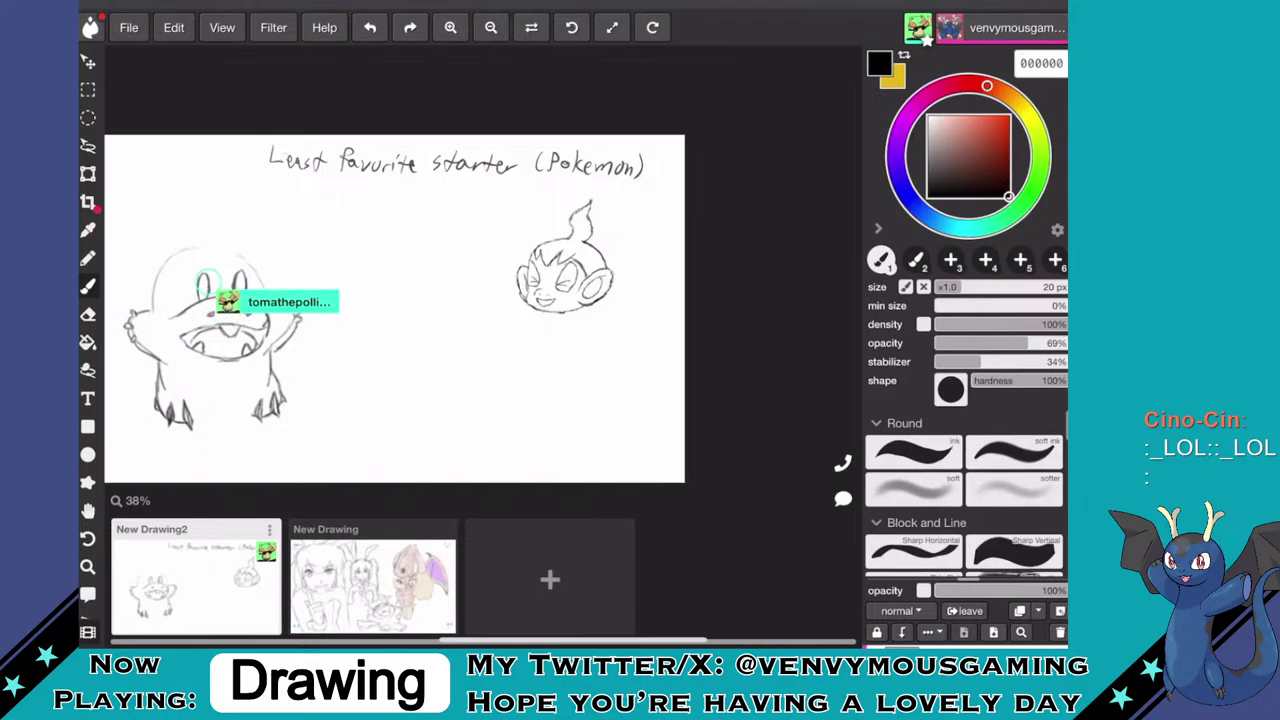
scroll(440, 300, left, 1)
scroll(440, 300, right, 2)
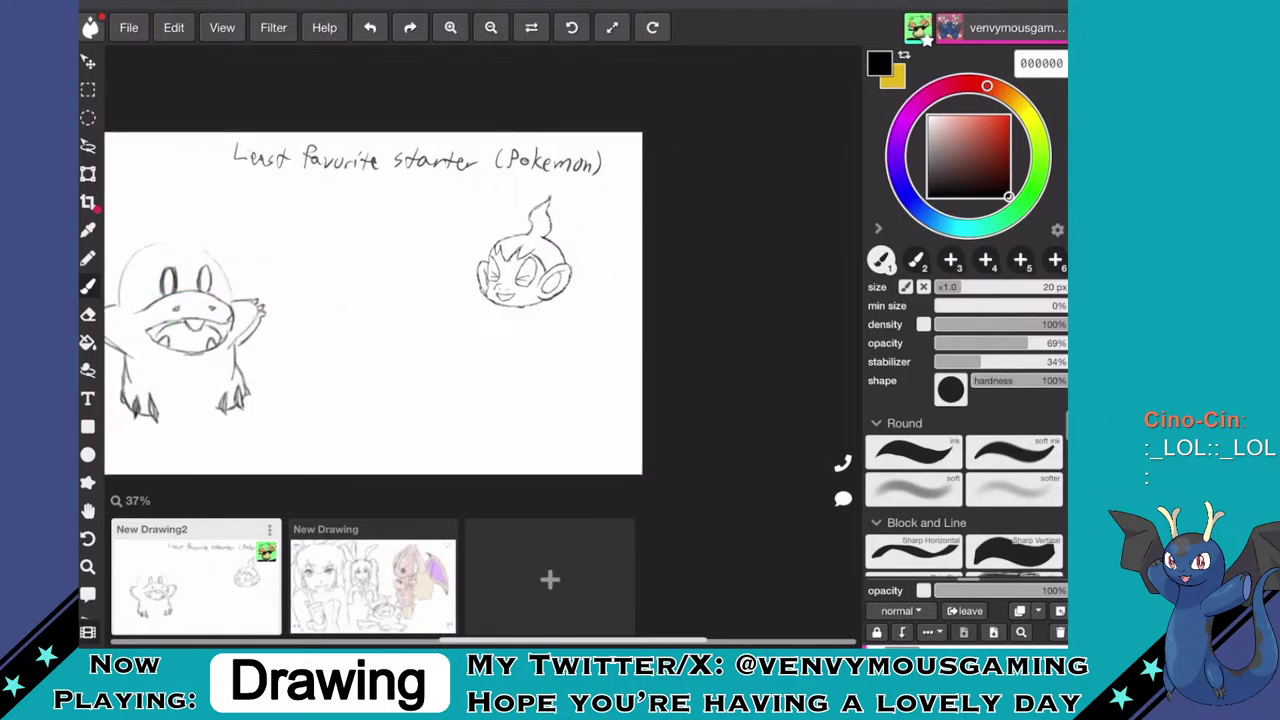
click(88, 146)
mouse_move(481, 322)
mouse_down()
mouse_move(592, 255)
mouse_move(519, 184)
mouse_up()
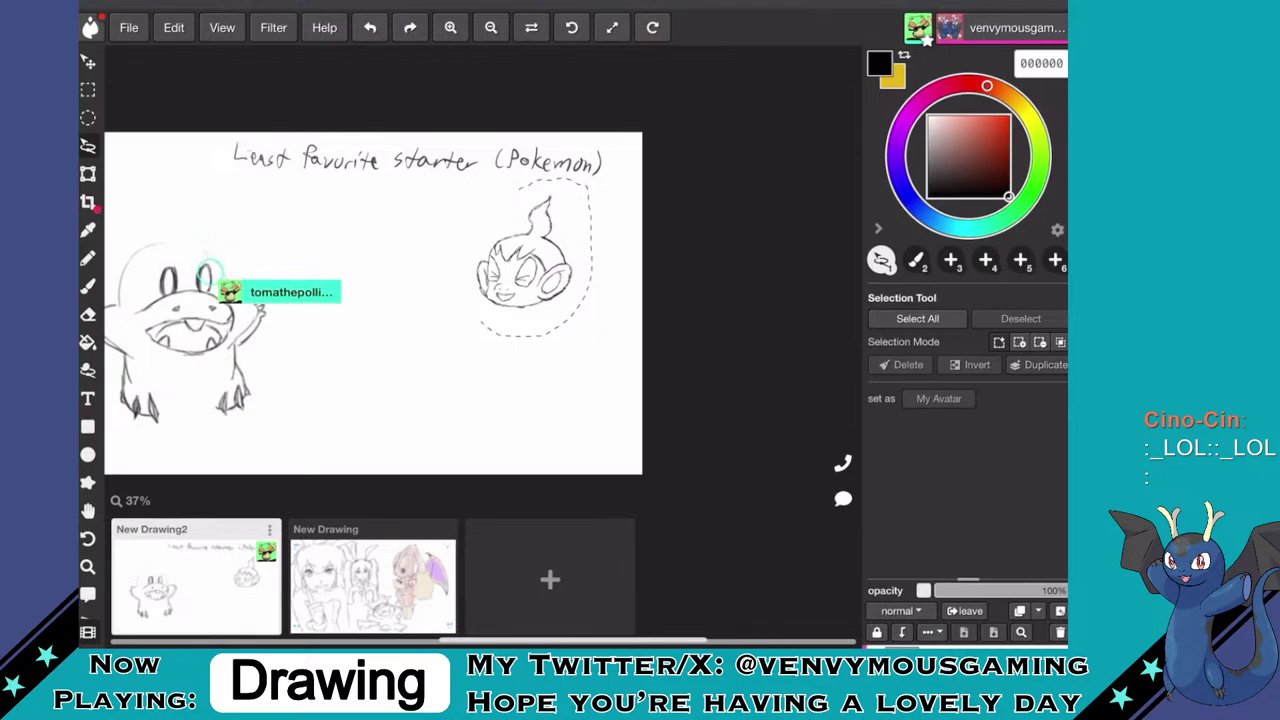
key(v)
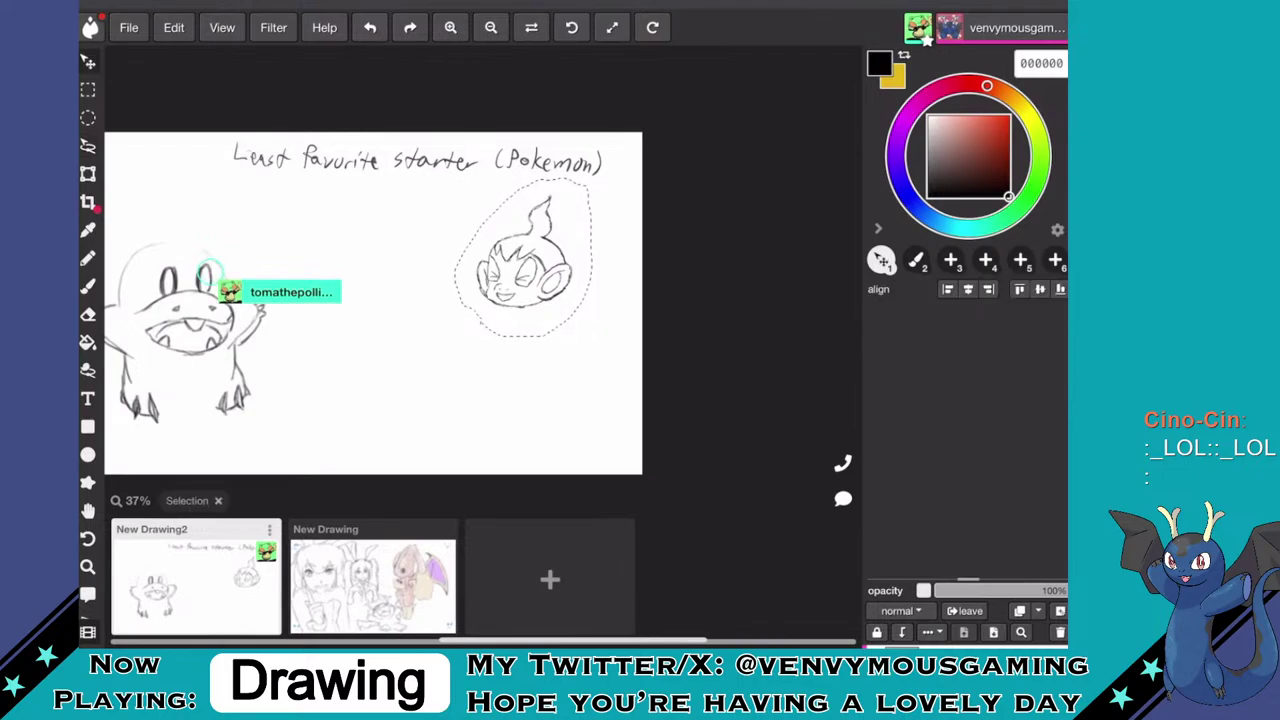
drag(524, 270, 543, 320)
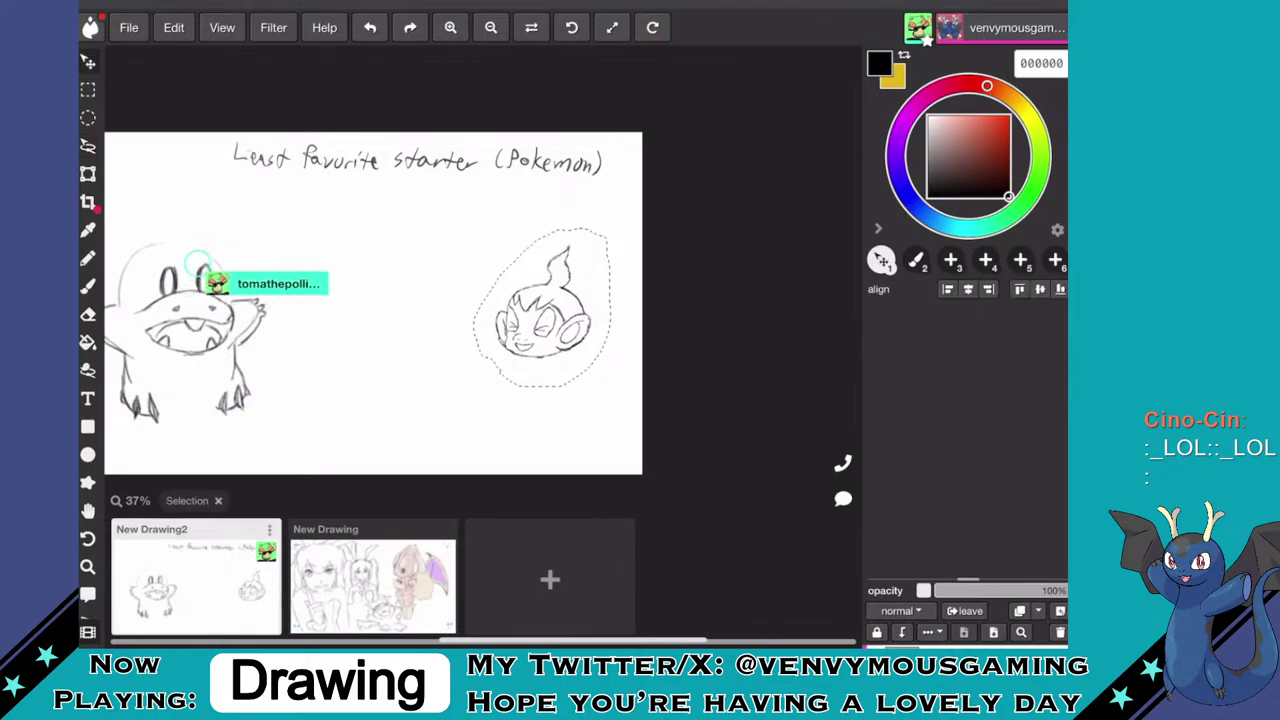
click(173, 27)
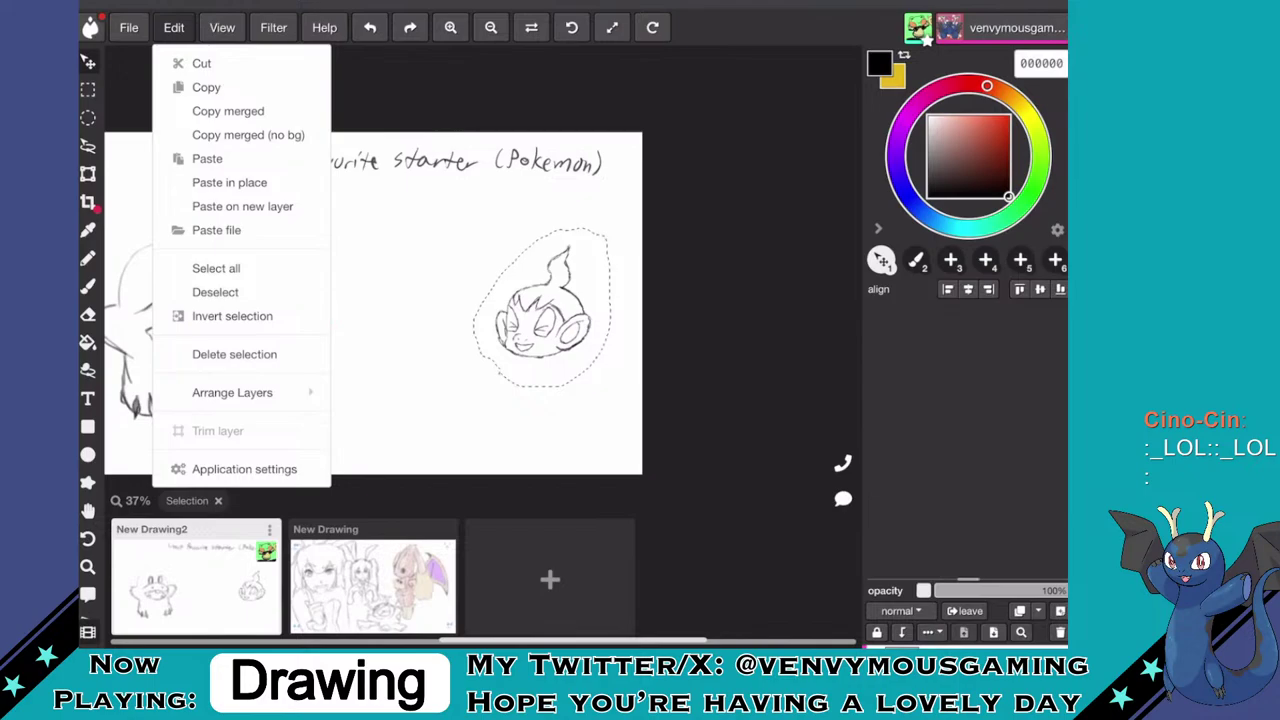
click(215, 292)
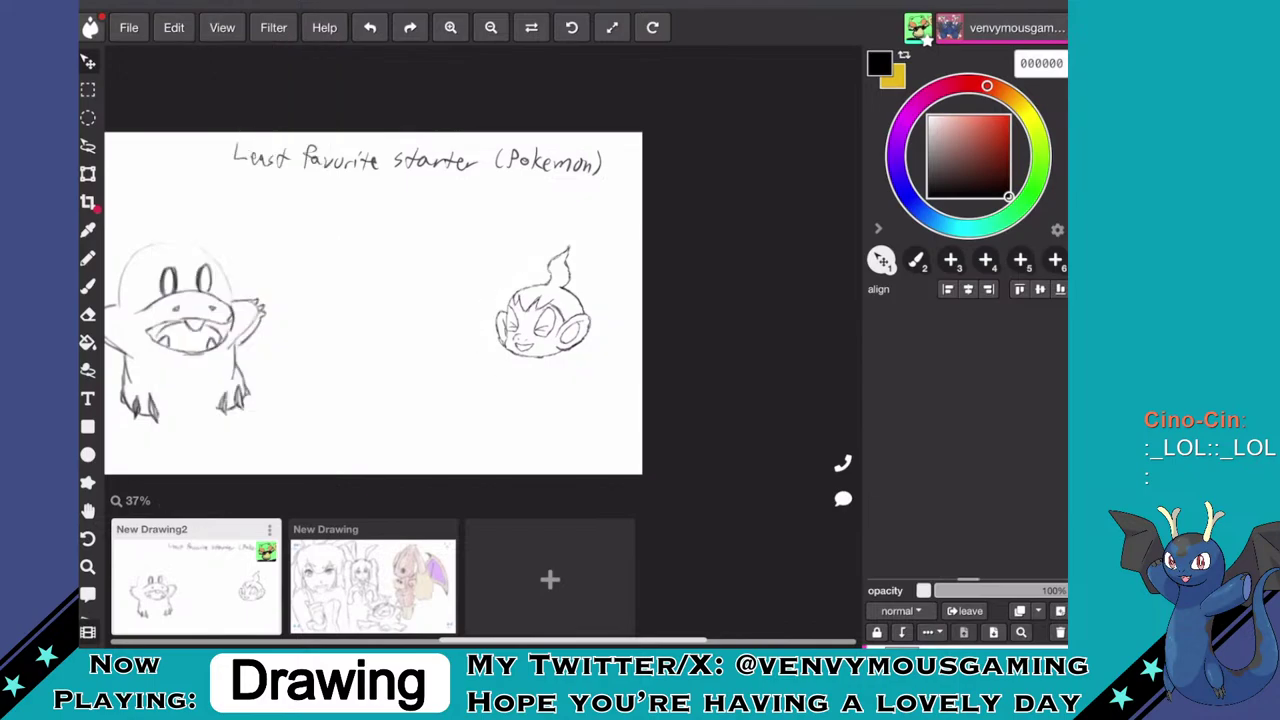
- Draw two long brush lines down from under the chin, one slanting outward for the arm and one steeper
scroll(543, 320, up, 4)
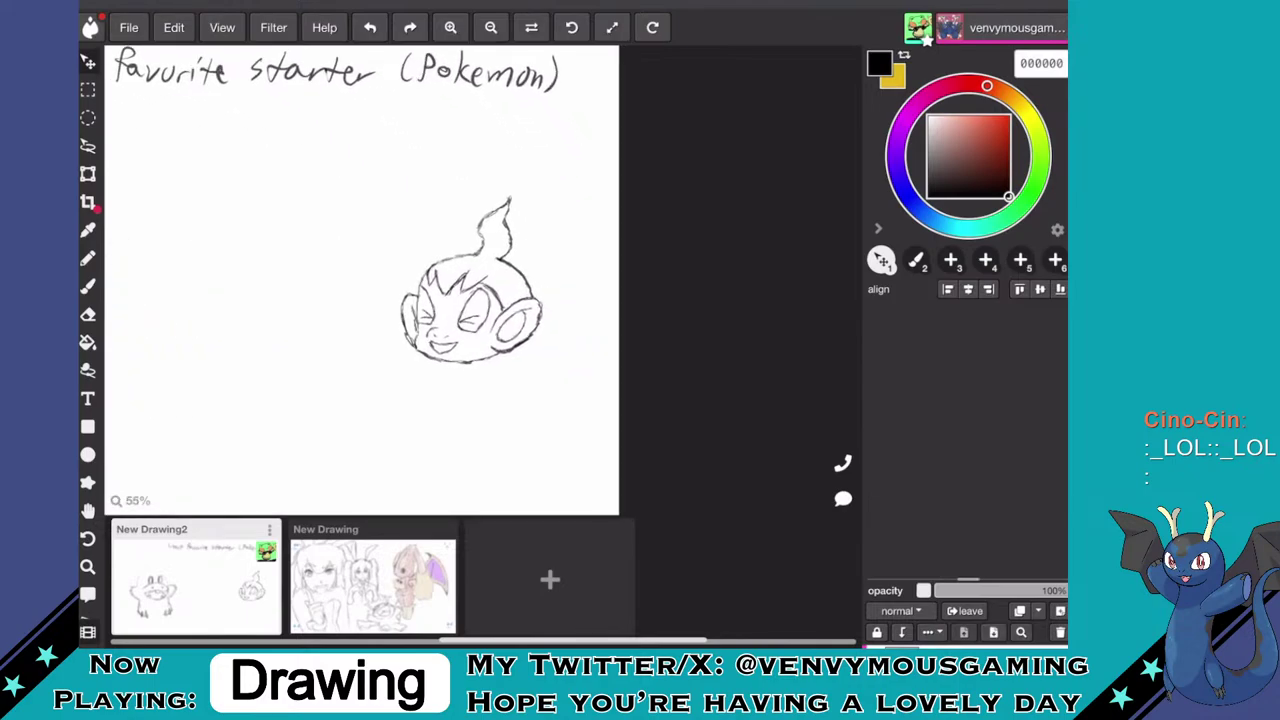
key(b)
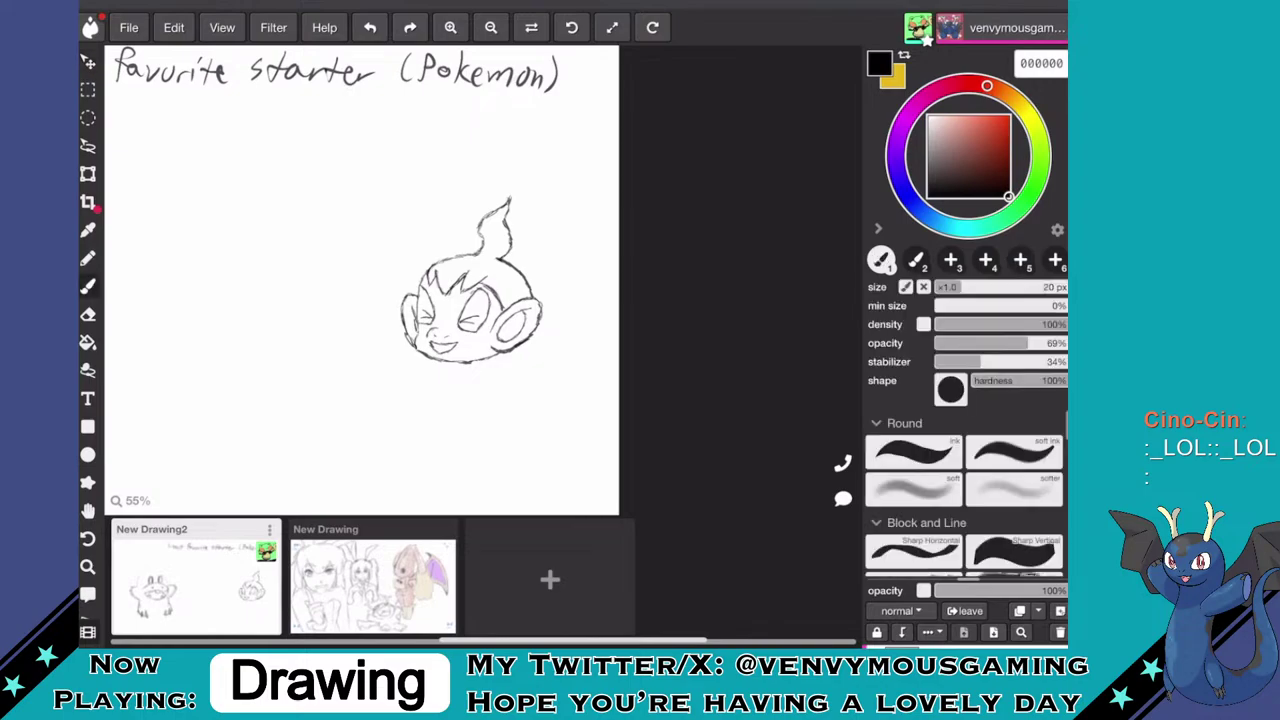
drag(480, 363, 442, 420)
drag(488, 358, 498, 424)
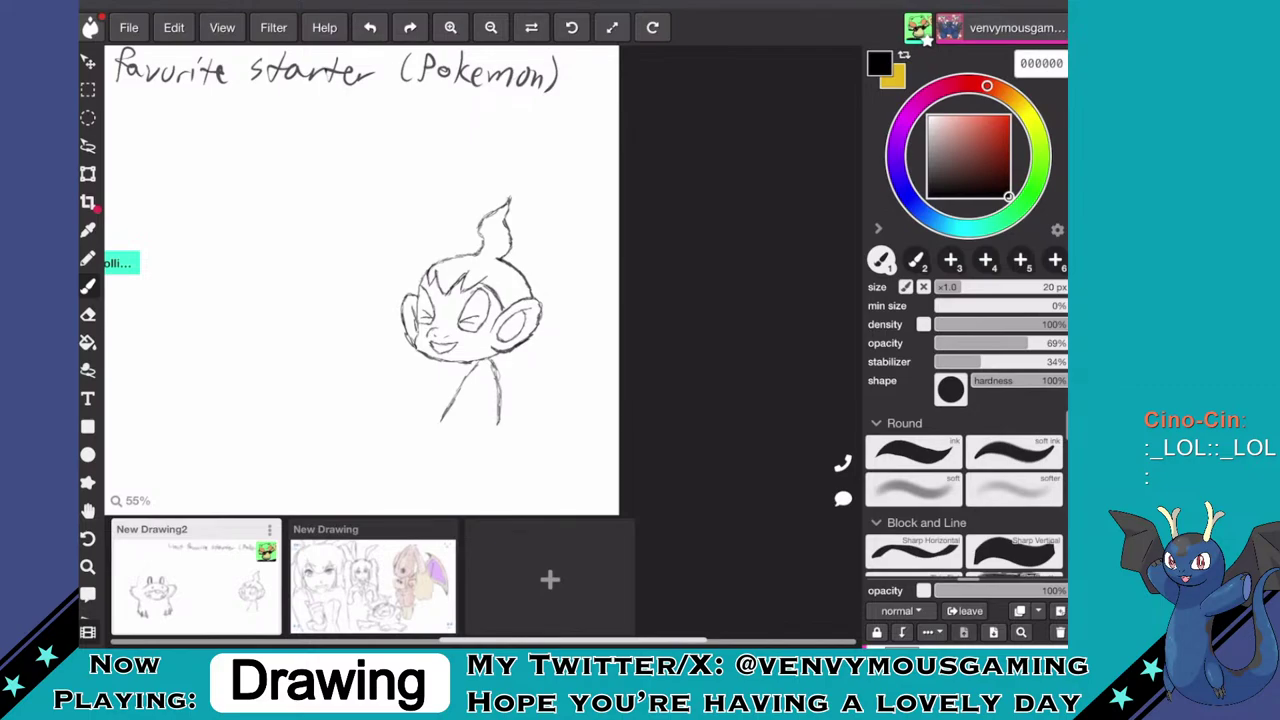
- Draw the thumb, fingers and outer palm edge of an open hand at the end of the slanted arm line
mouse_move(442, 413)
mouse_down()
mouse_move(415, 419)
mouse_move(430, 428)
mouse_move(412, 440)
mouse_up()
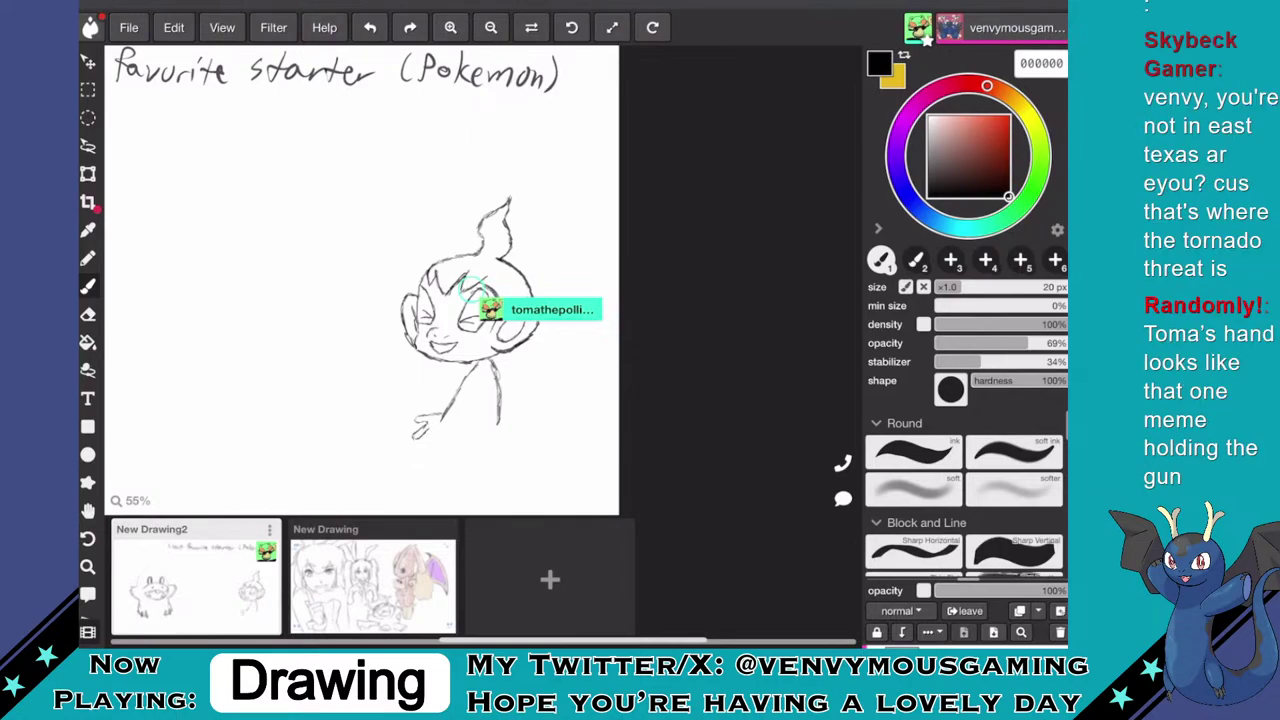
drag(453, 425, 449, 437)
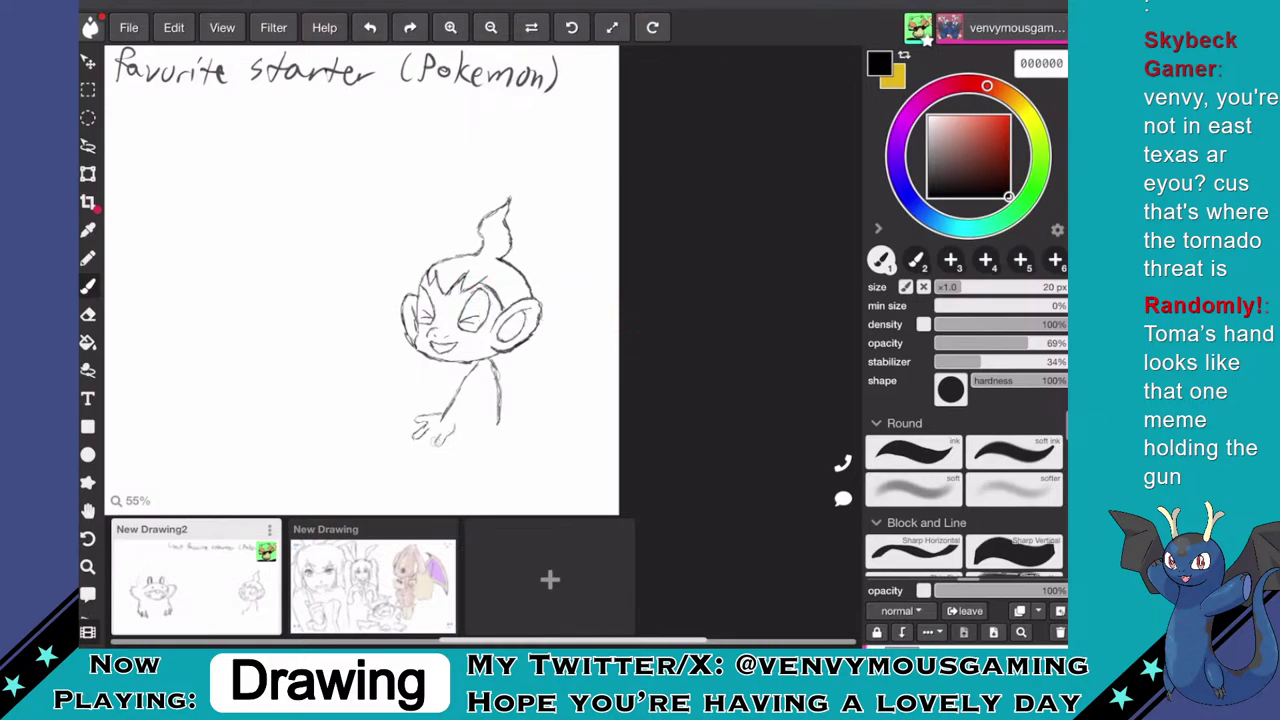
key(ctrl+z)
drag(436, 433, 420, 445)
- Undo the last finger strokes and redraw the middle fingers, joining them to the neighbouring fingers
scroll(588, 412, up, 3)
key(ctrl+z)
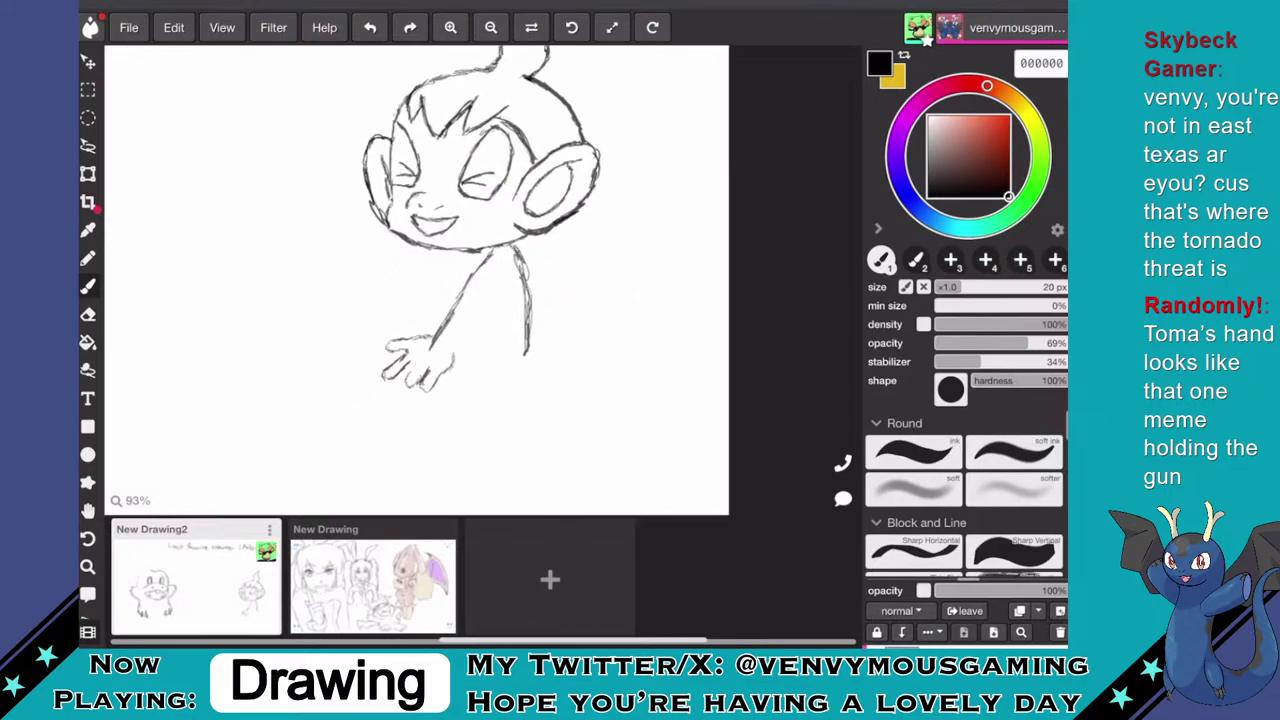
scroll(553, 438, up, 3)
key(ctrl+z)
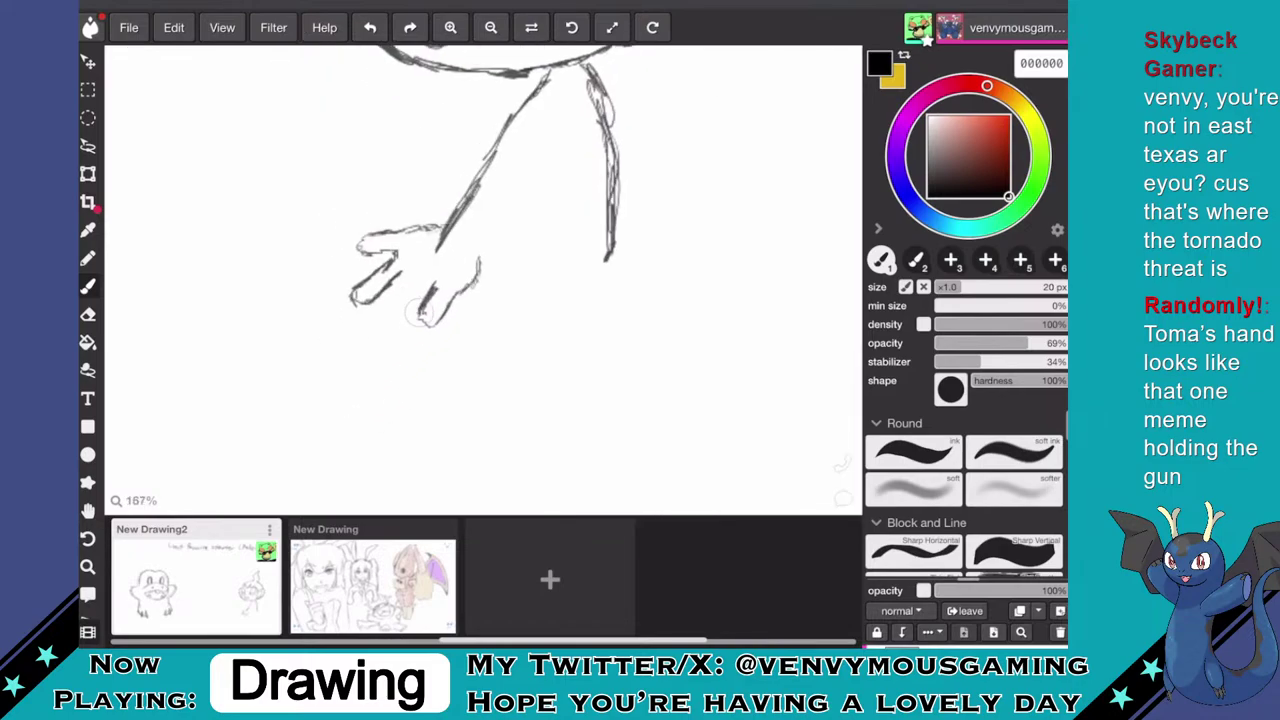
mouse_move(415, 323)
mouse_down()
mouse_move(402, 334)
mouse_move(395, 324)
mouse_move(420, 281)
mouse_up()
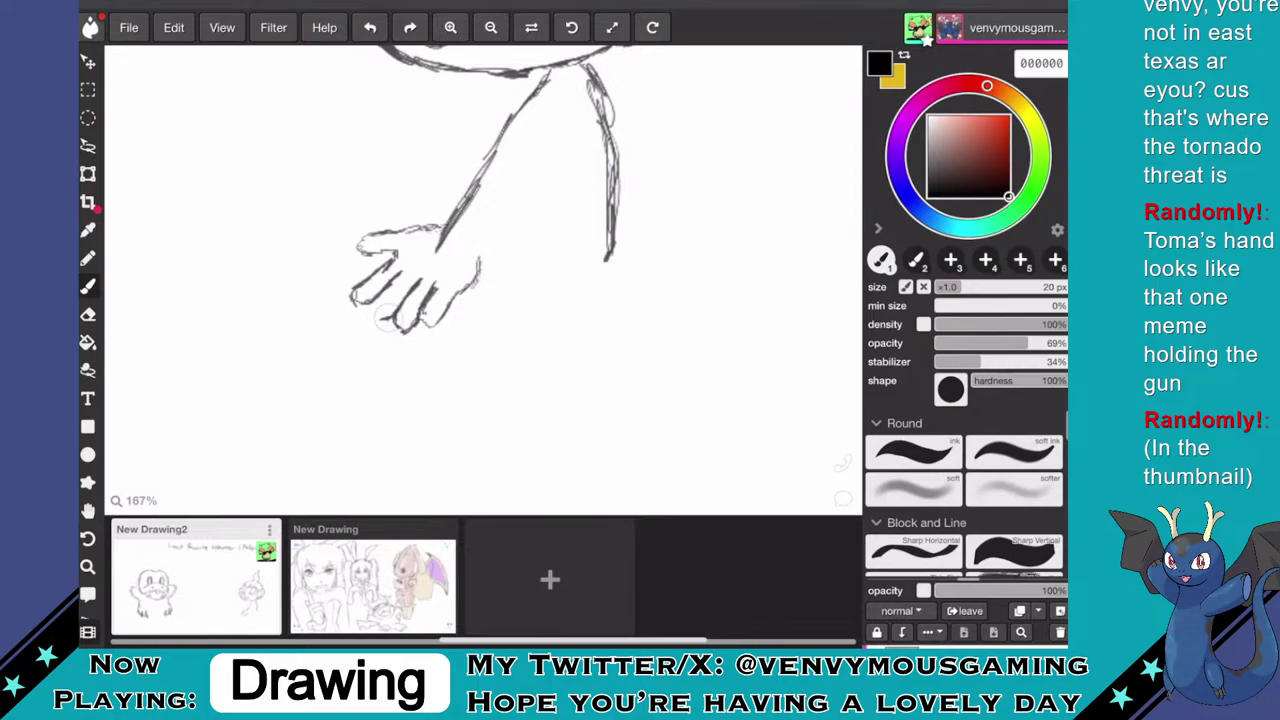
drag(376, 315, 370, 302)
- Erase the end of the arm line where it overlaps the palm, and redraw the curve from the wrist to the thumb
click(88, 314)
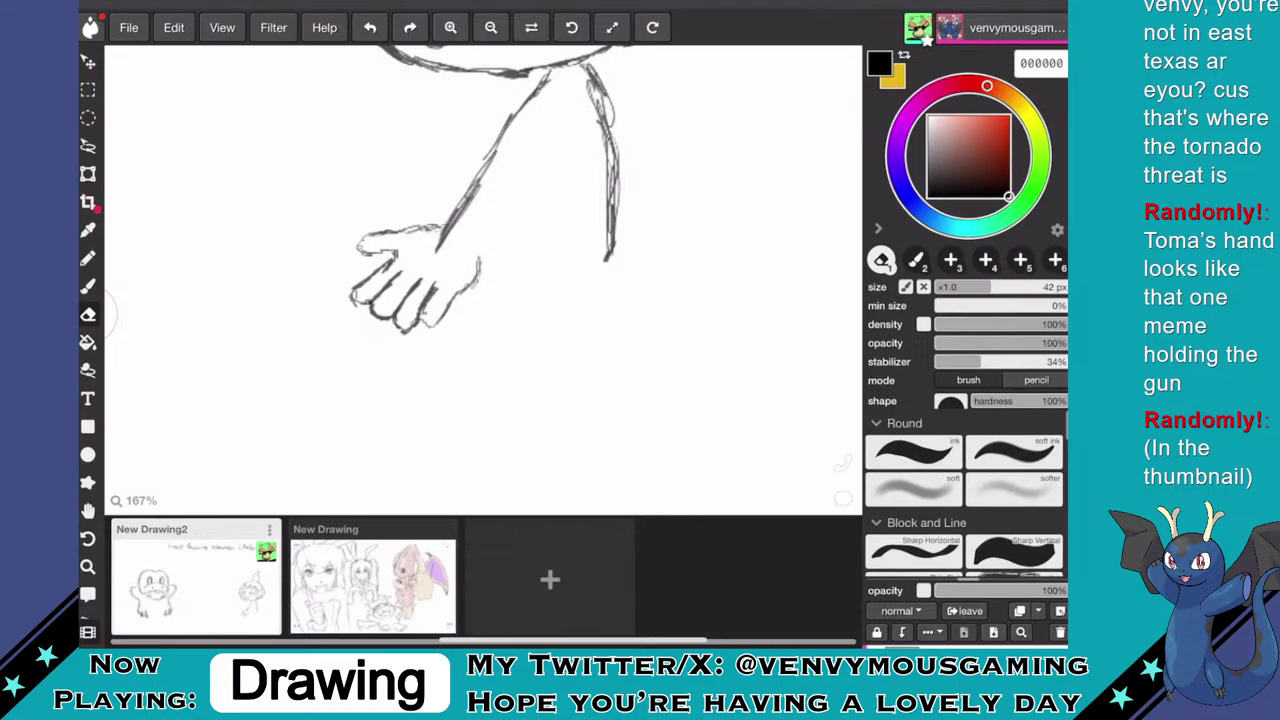
drag(442, 257, 442, 243)
key(b)
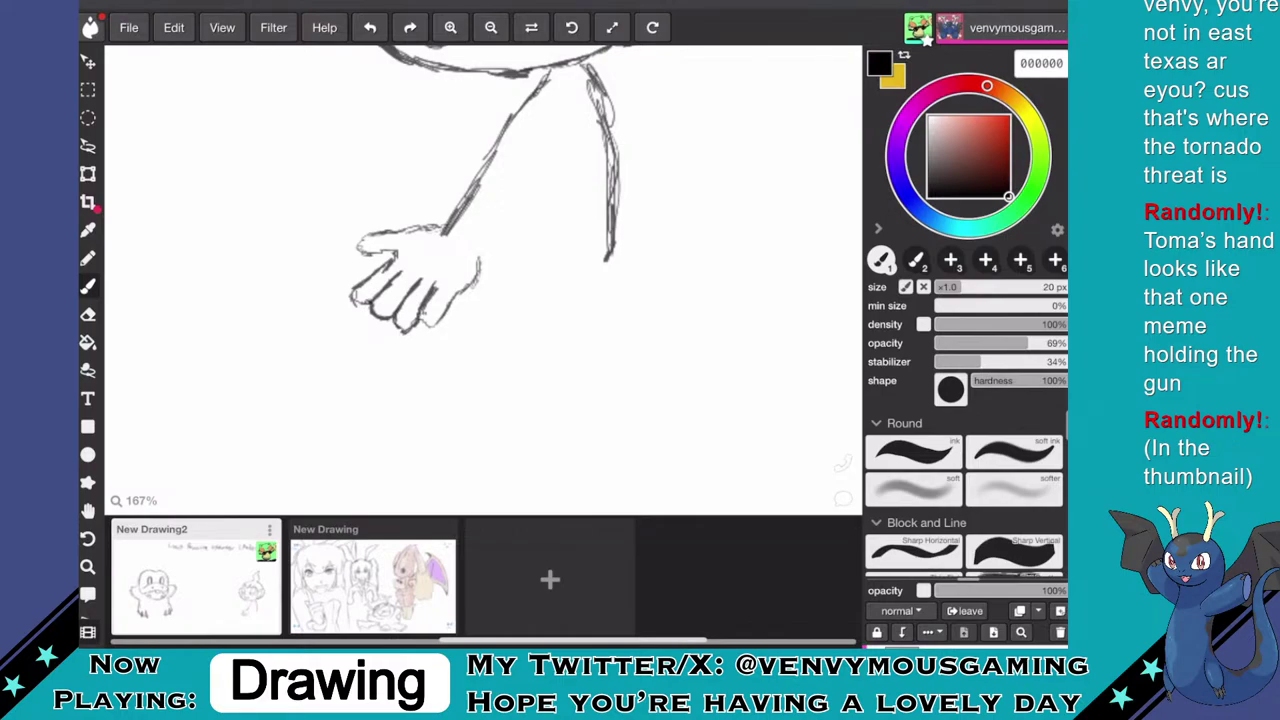
click(550, 580)
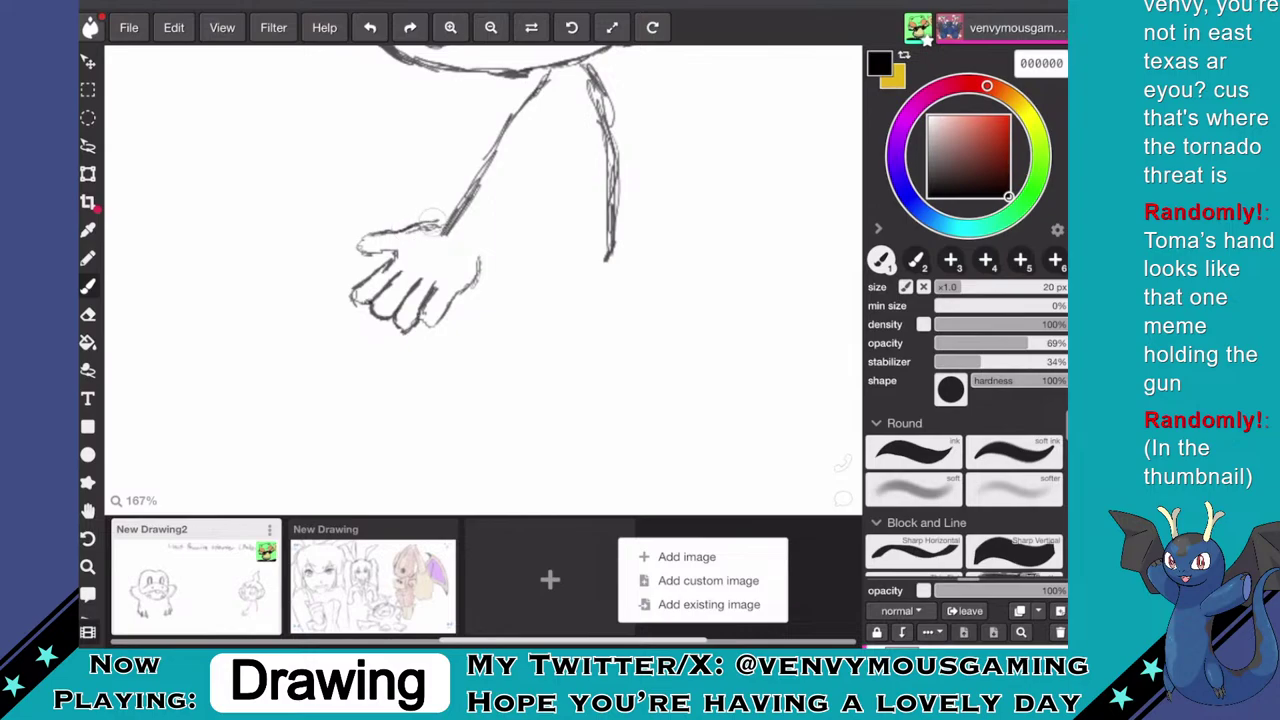
mouse_move(432, 220)
mouse_down()
mouse_move(415, 226)
mouse_move(440, 222)
mouse_up()
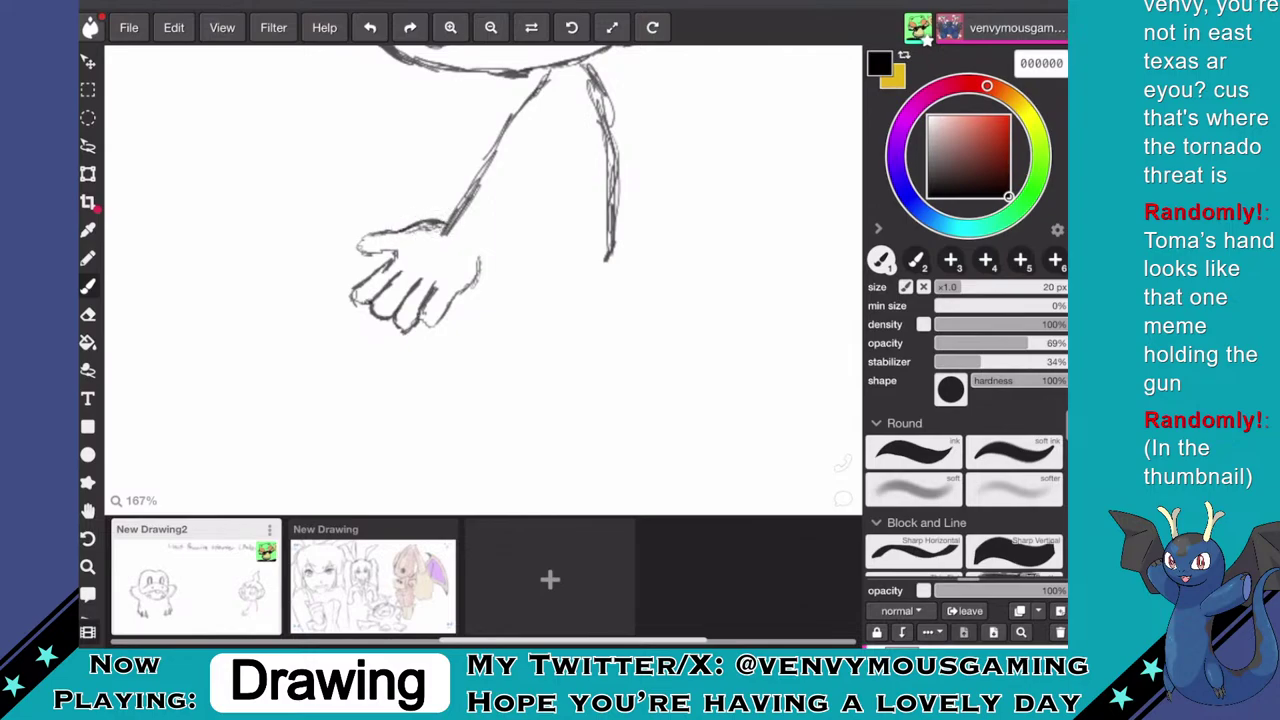
key(e)
scroll(410, 250, up, 4)
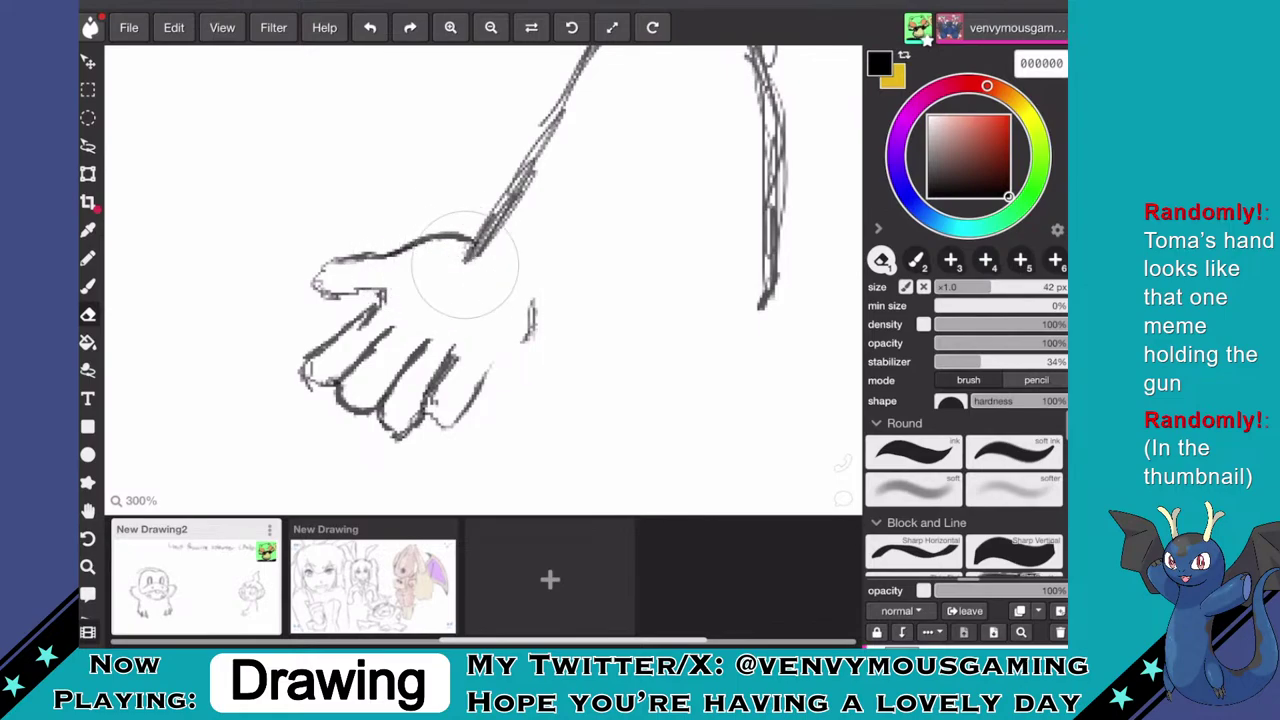
drag(486, 257, 446, 255)
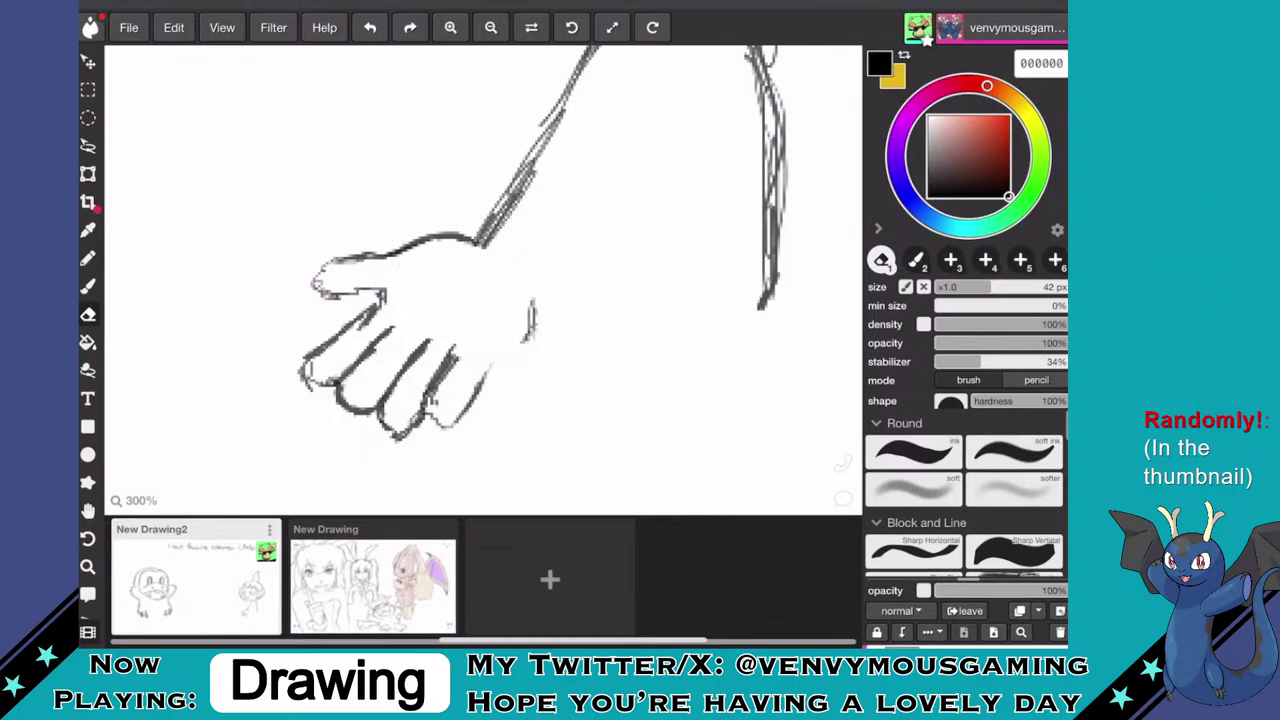
- Draw the wrist crease at the end of the arm with the brush and join the outer palm edge to the little finger
click(88, 260)
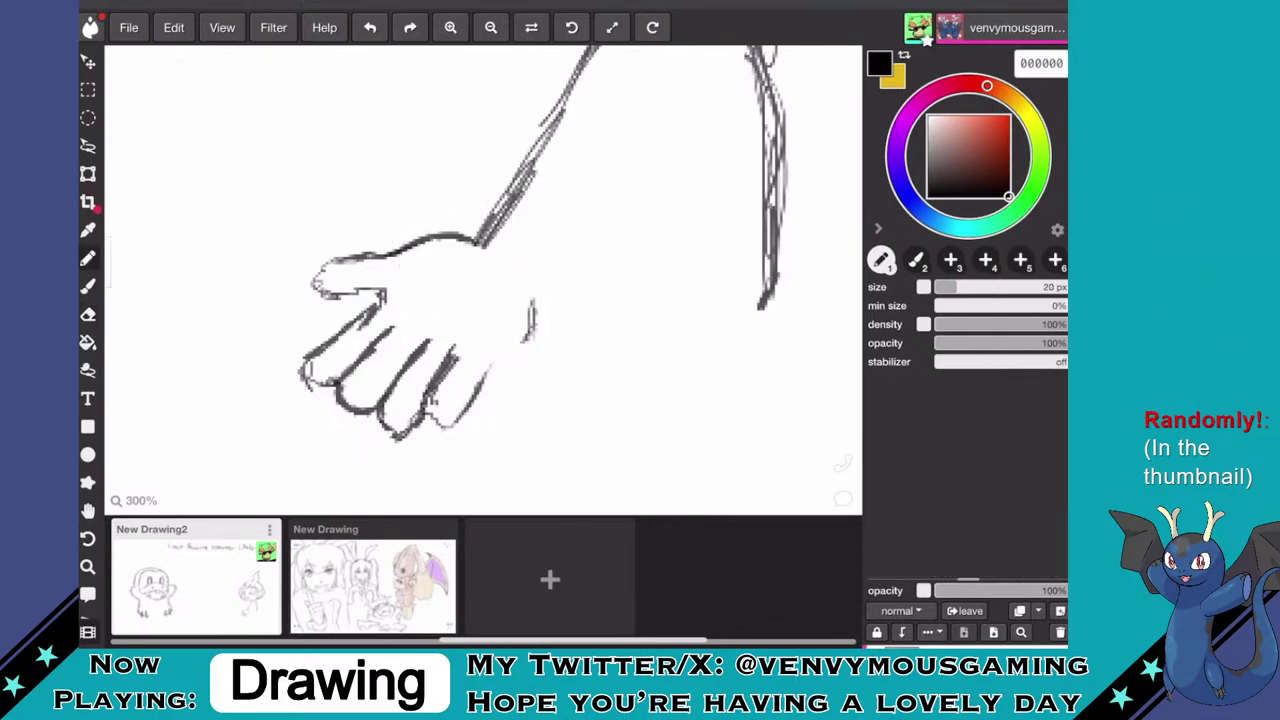
scroll(484, 280, down, 5)
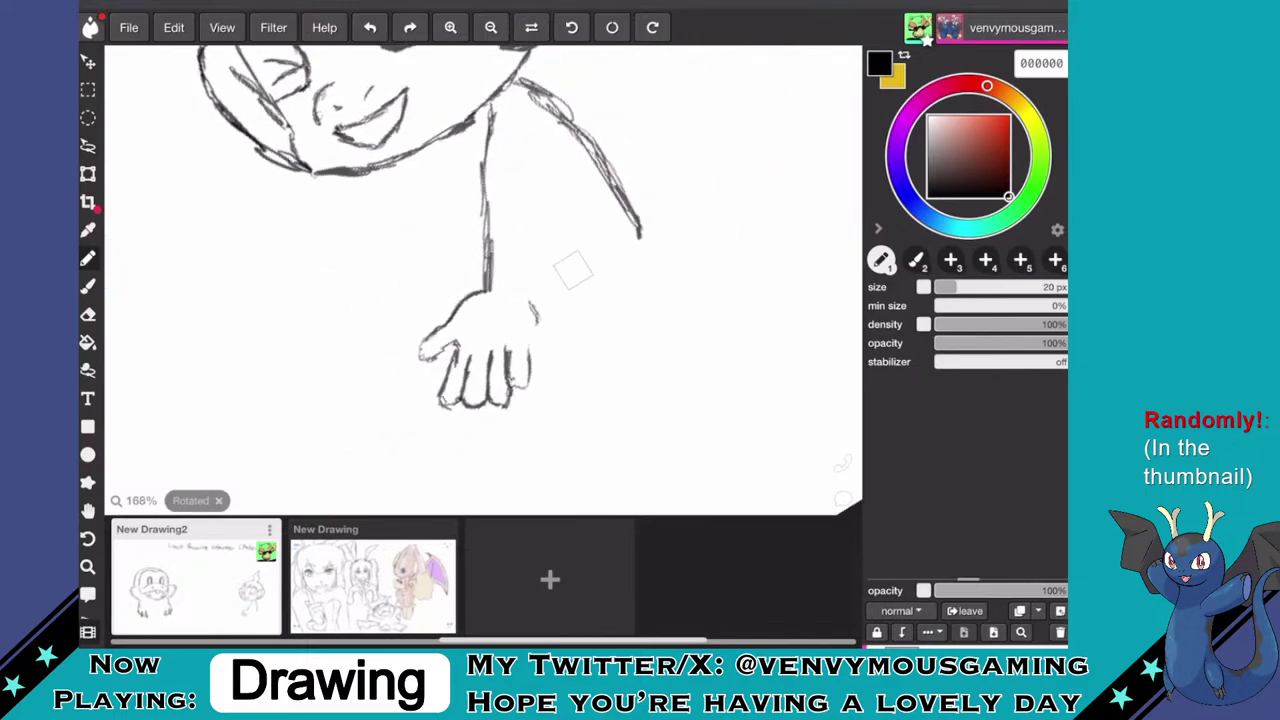
scroll(540, 300, up, 4)
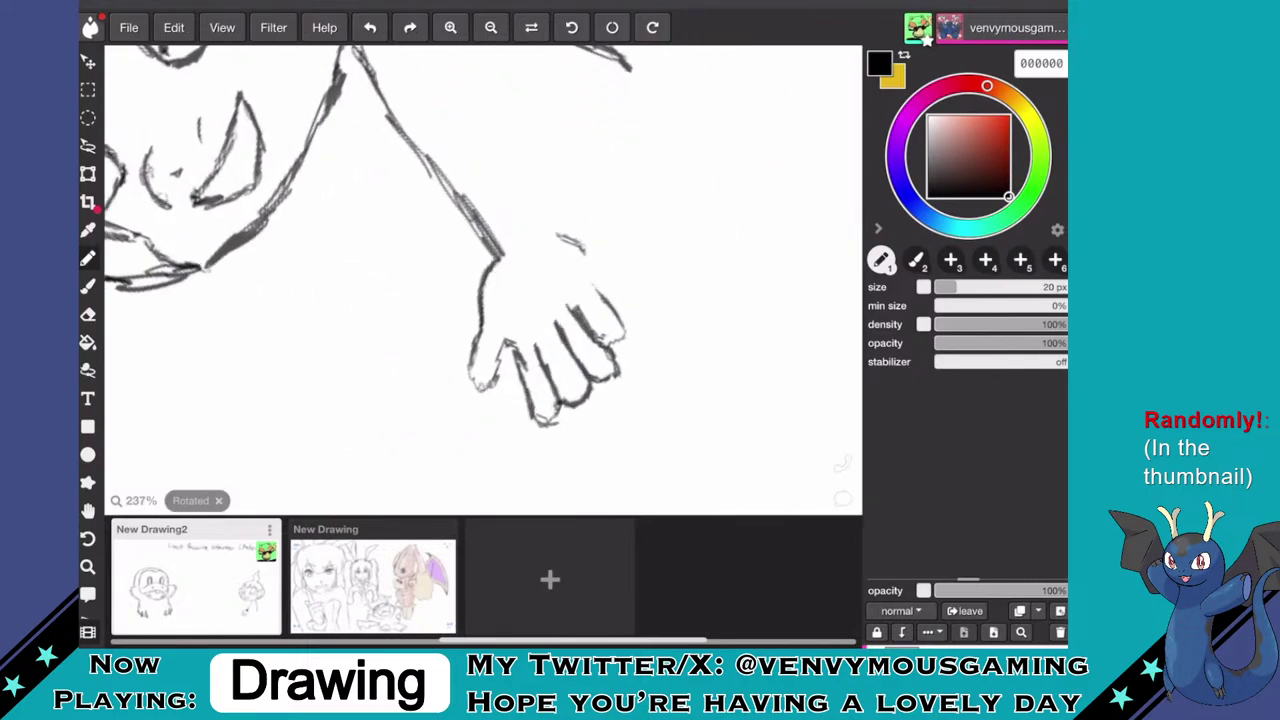
click(88, 286)
drag(514, 258, 550, 246)
scroll(680, 182, down, 2)
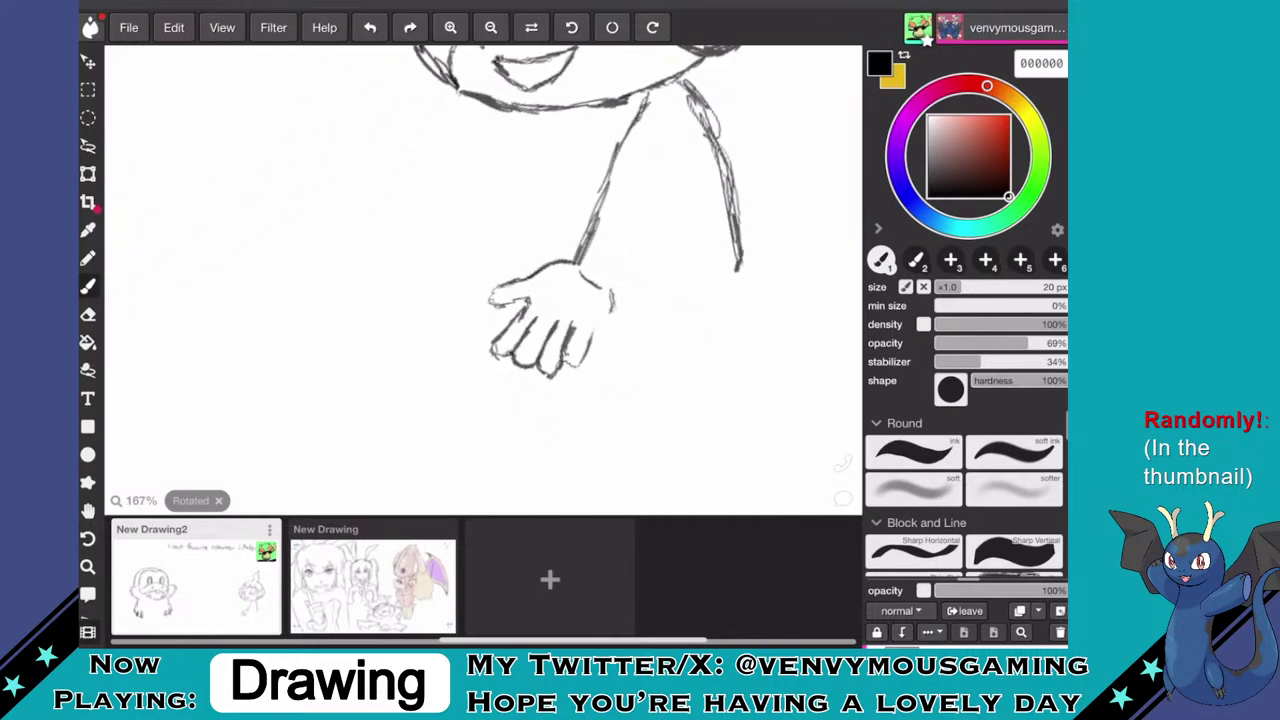
scroll(686, 289, up, 4)
drag(432, 286, 504, 222)
- Draw the underside of the arm as a line running from the wrist up toward the shoulder
scroll(492, 411, down, 3)
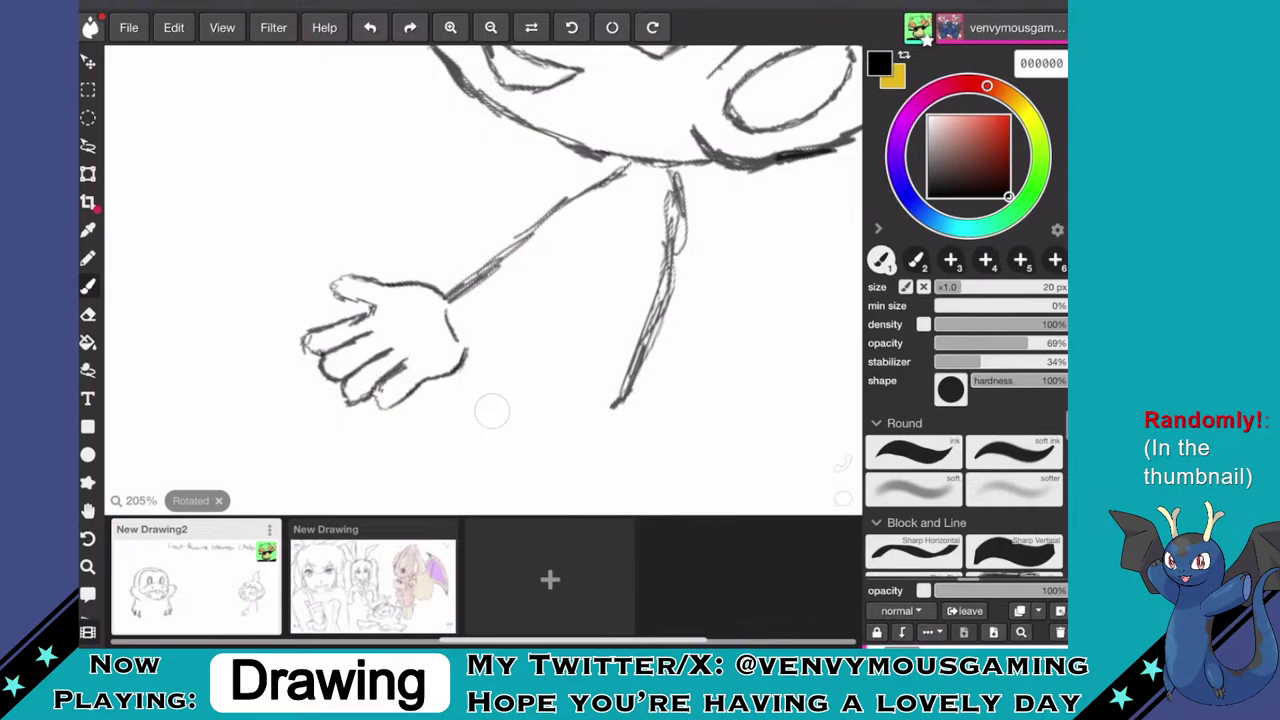
drag(468, 340, 618, 246)
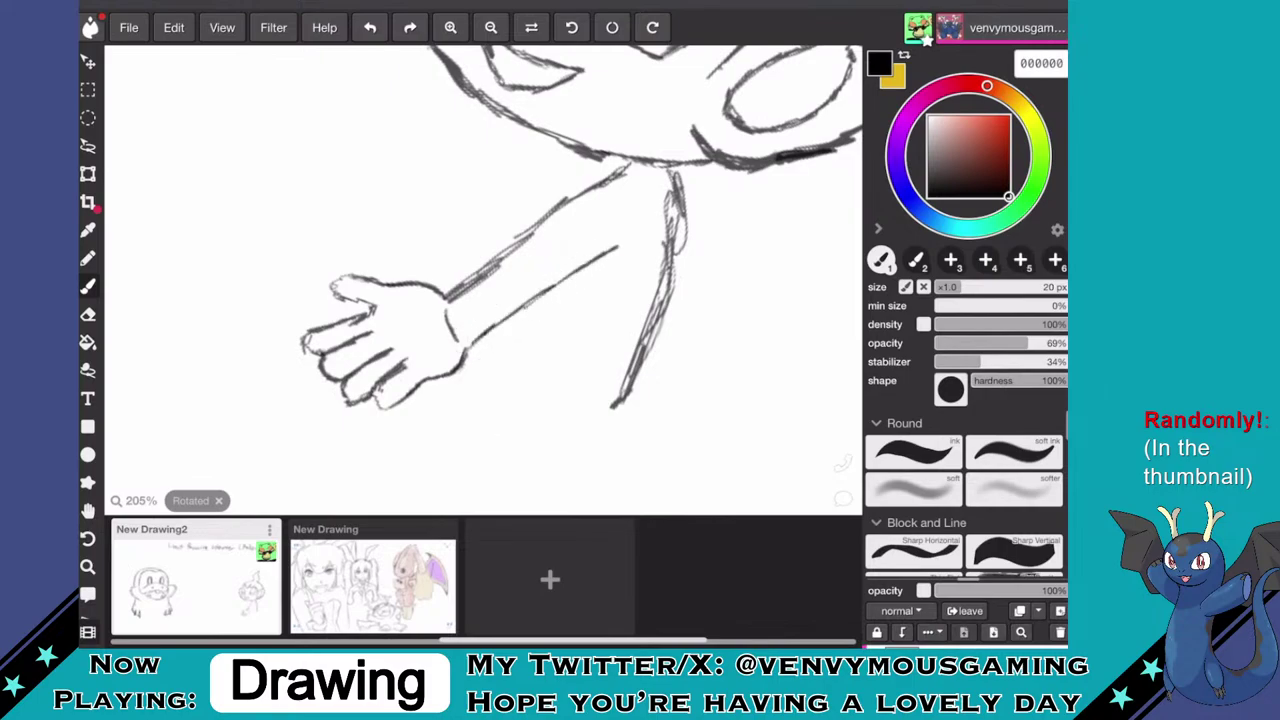
scroll(484, 280, down, 3)
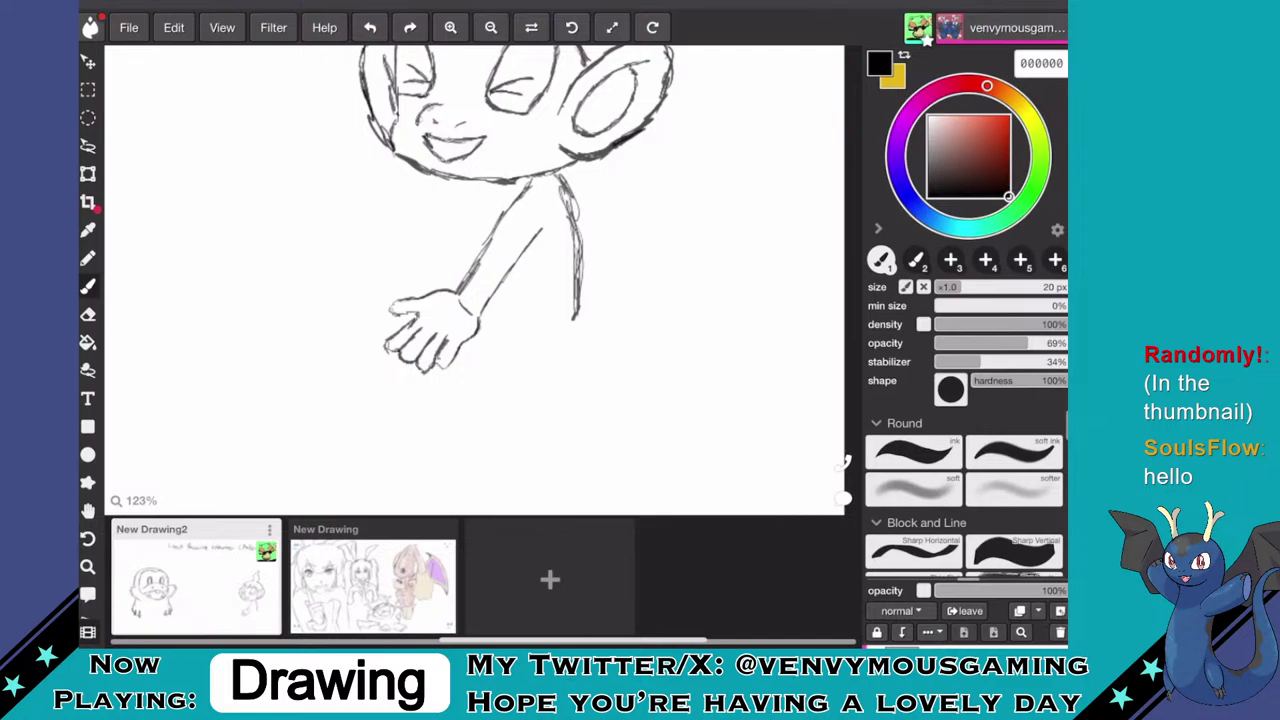
- Draw the bent leg below the arm, with a rounded knee and a foot with toes beneath the hand
scroll(484, 280, down, 3)
scroll(484, 280, up, 4)
scroll(484, 280, down, 4)
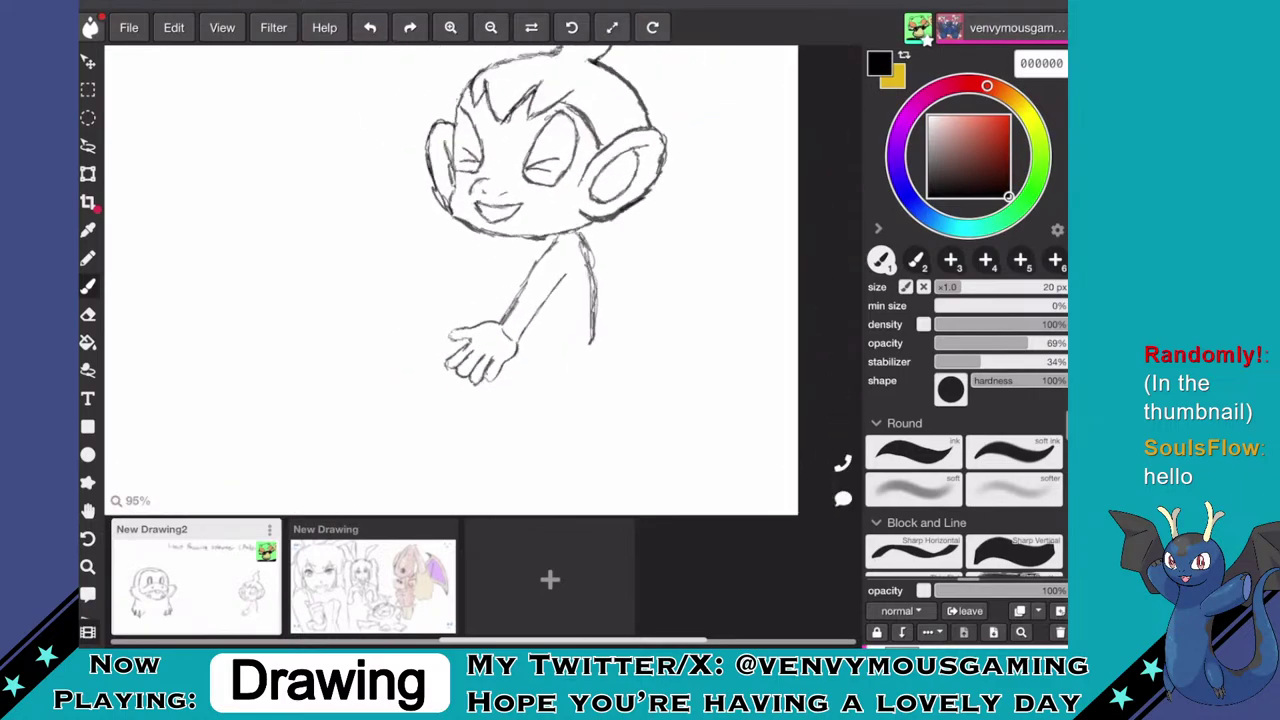
scroll(484, 280, up, 4)
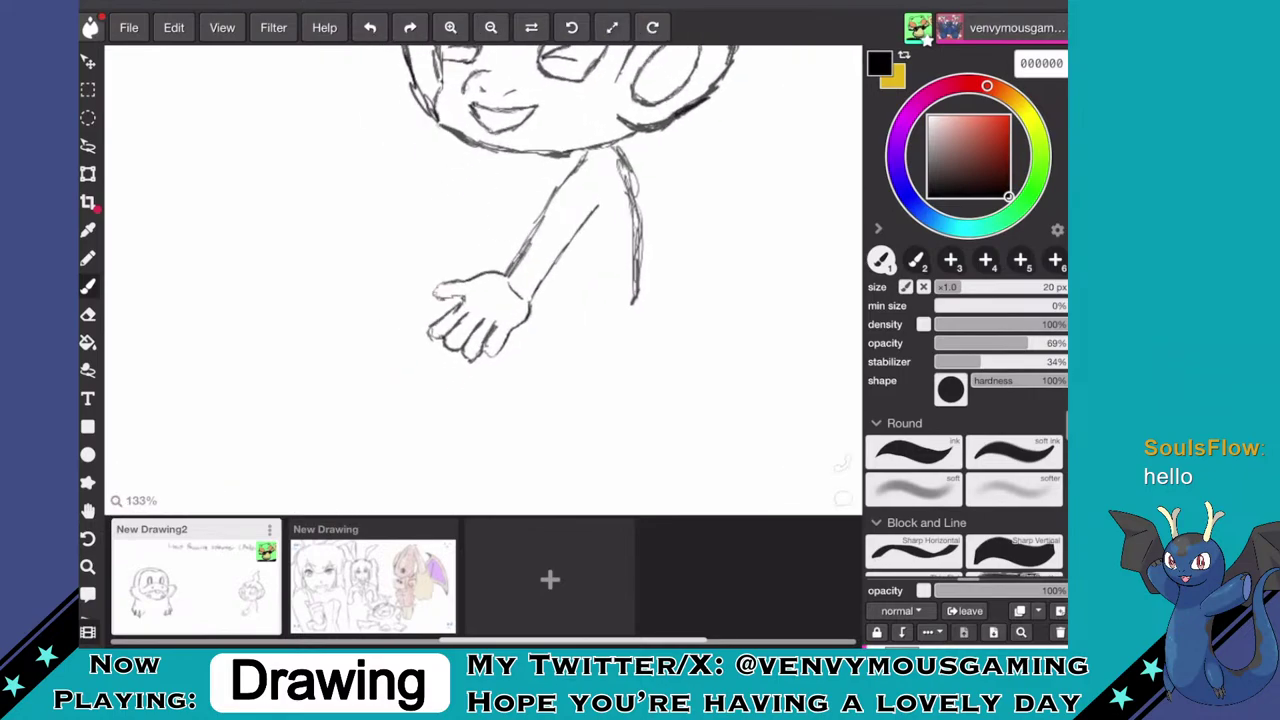
scroll(843, 462, up, 2)
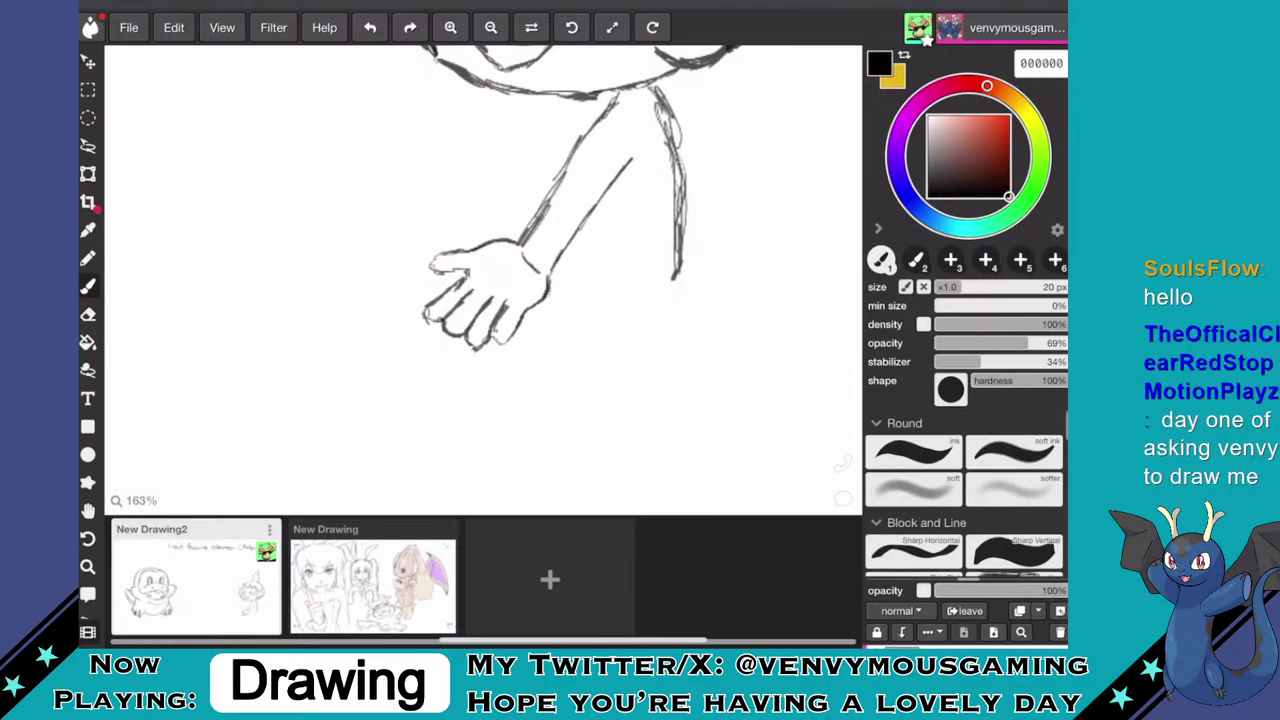
scroll(528, 386, down, 5)
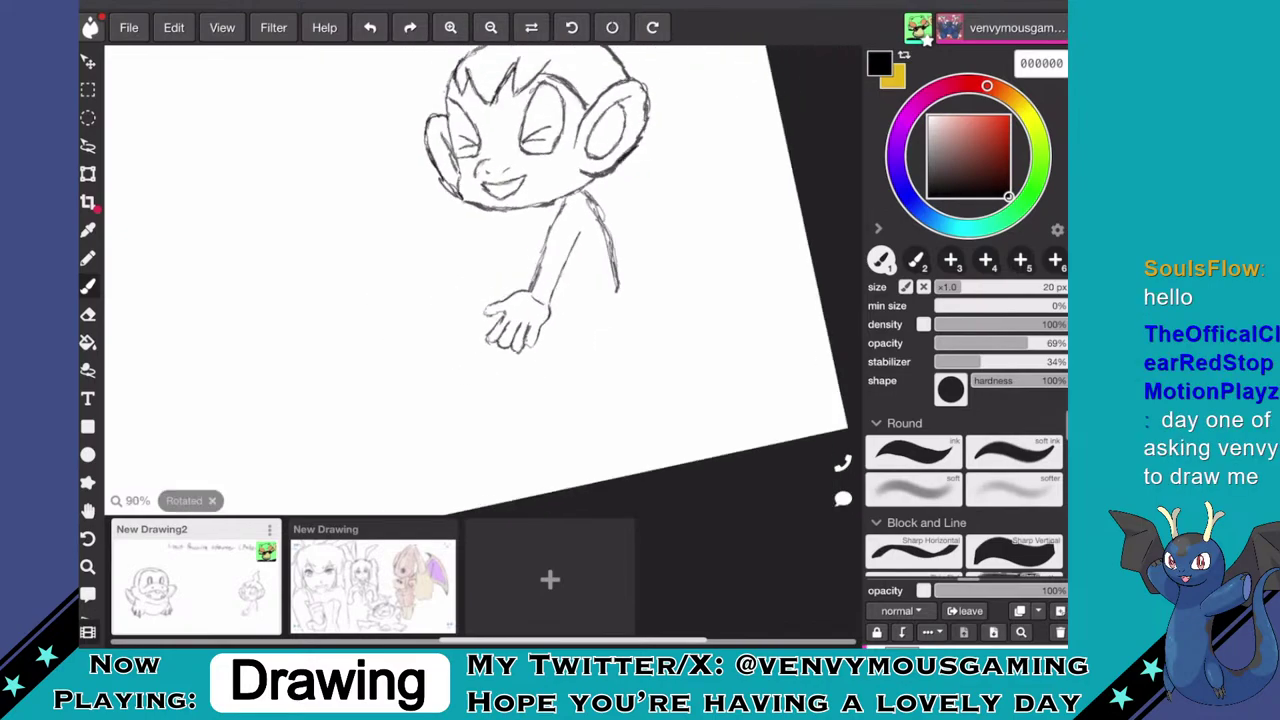
scroll(640, 240, up, 1)
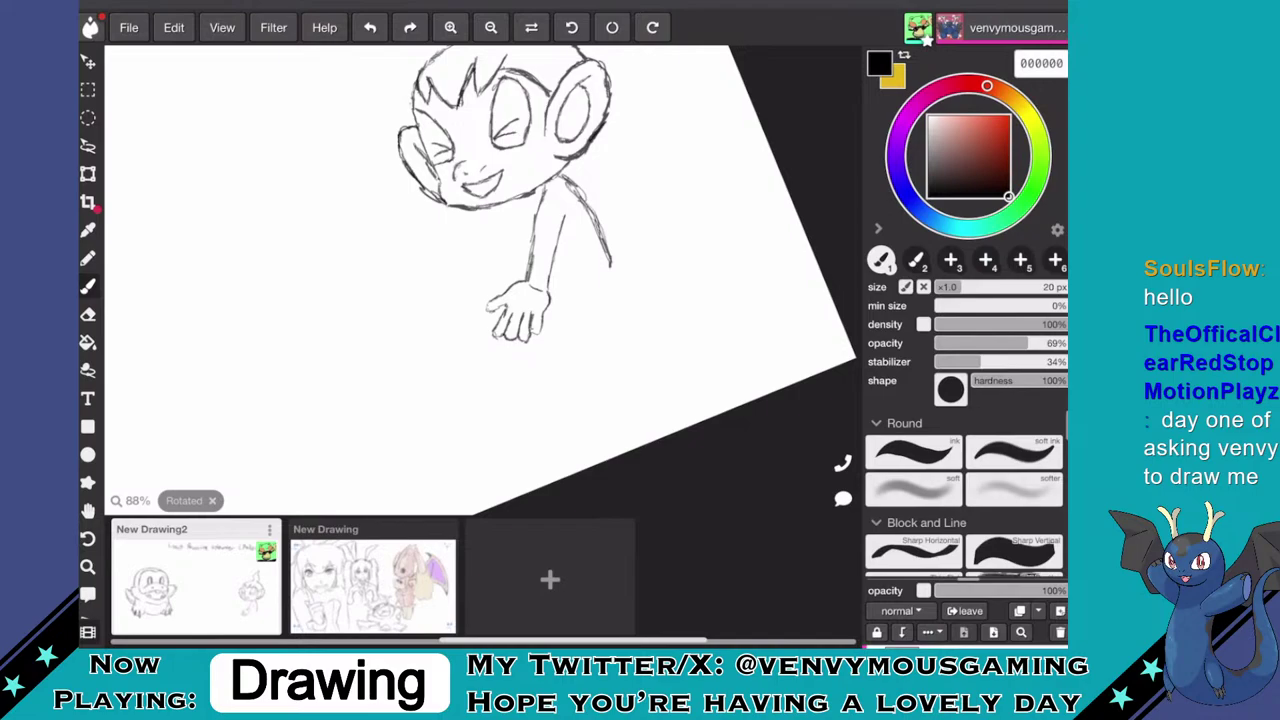
scroll(480, 280, up, 2)
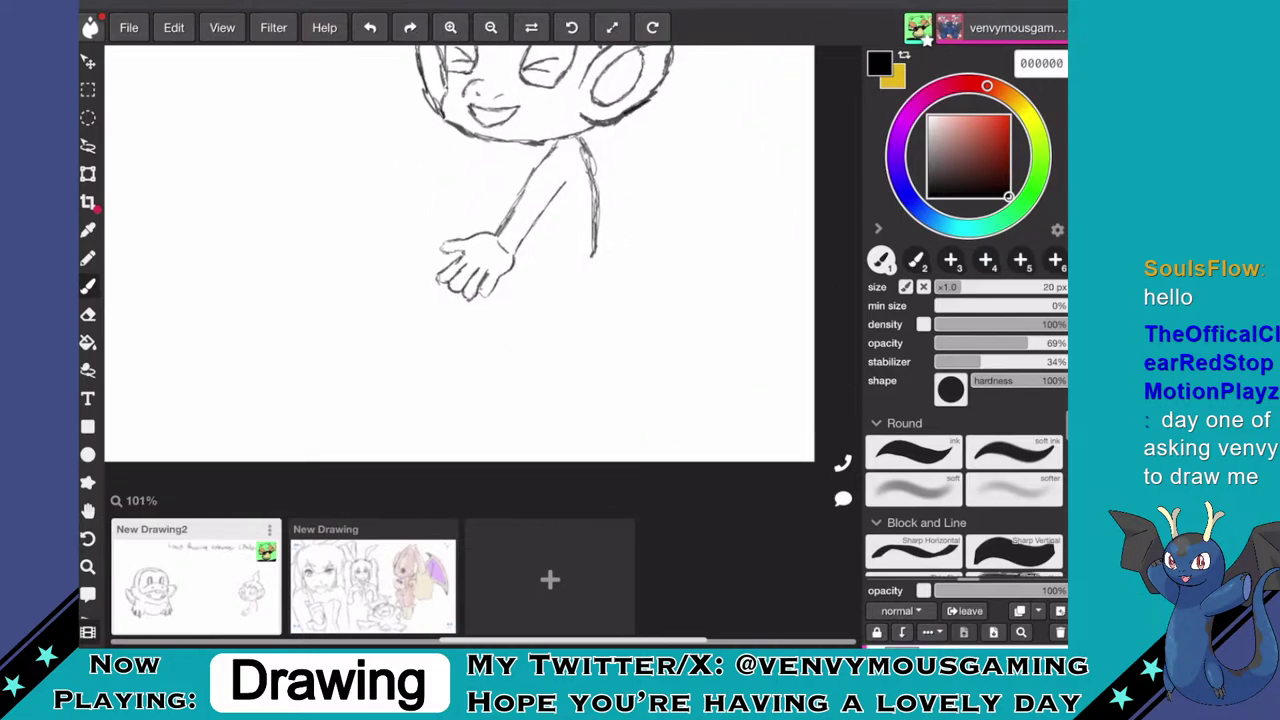
mouse_move(556, 237)
mouse_down()
mouse_move(645, 230)
mouse_move(648, 262)
mouse_move(604, 289)
mouse_move(522, 296)
mouse_move(476, 333)
mouse_move(454, 303)
mouse_move(467, 310)
mouse_up()
mouse_move(457, 310)
mouse_down()
mouse_move(477, 314)
mouse_move(465, 321)
mouse_up()
mouse_move(460, 318)
mouse_down()
mouse_move(482, 315)
mouse_move(473, 334)
mouse_up()
key(ctrl+z)
drag(472, 332, 494, 320)
scroll(564, 283, down, 1)
- Erase the lower end of the back line where it crosses the thigh
scroll(564, 283, down, 5)
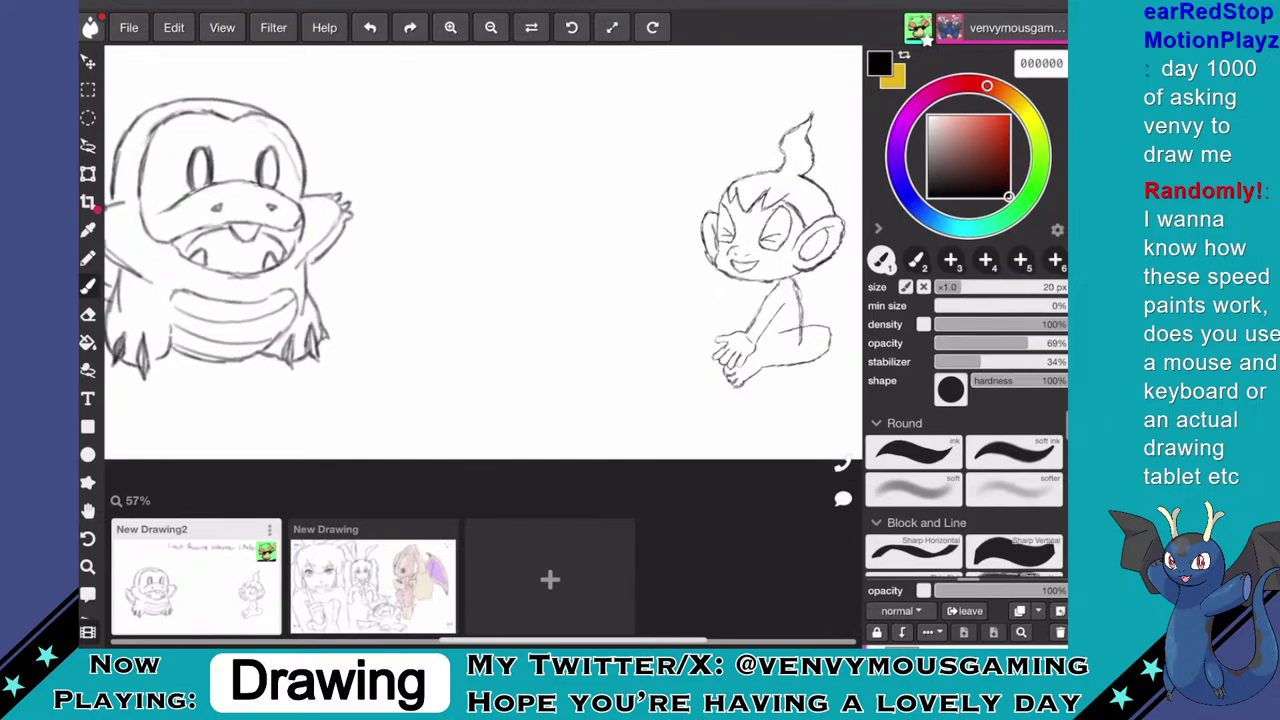
drag(760, 250, 490, 250)
scroll(450, 320, up, 5)
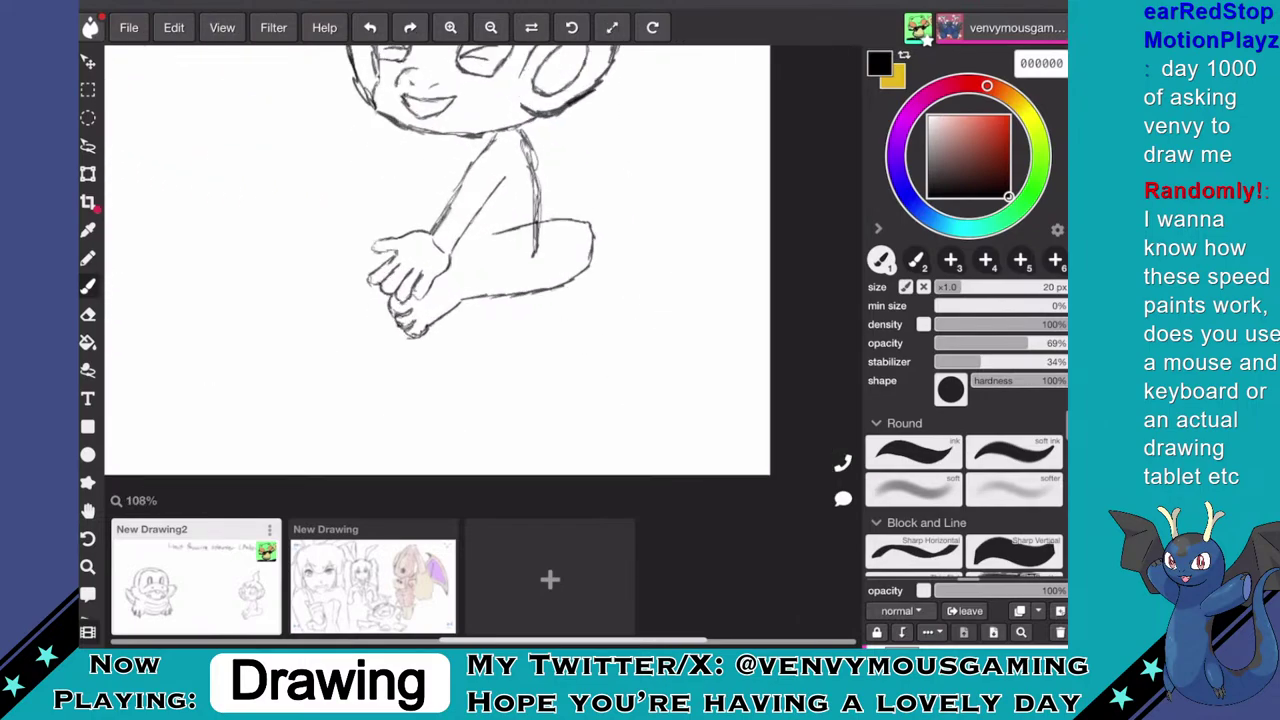
key(e)
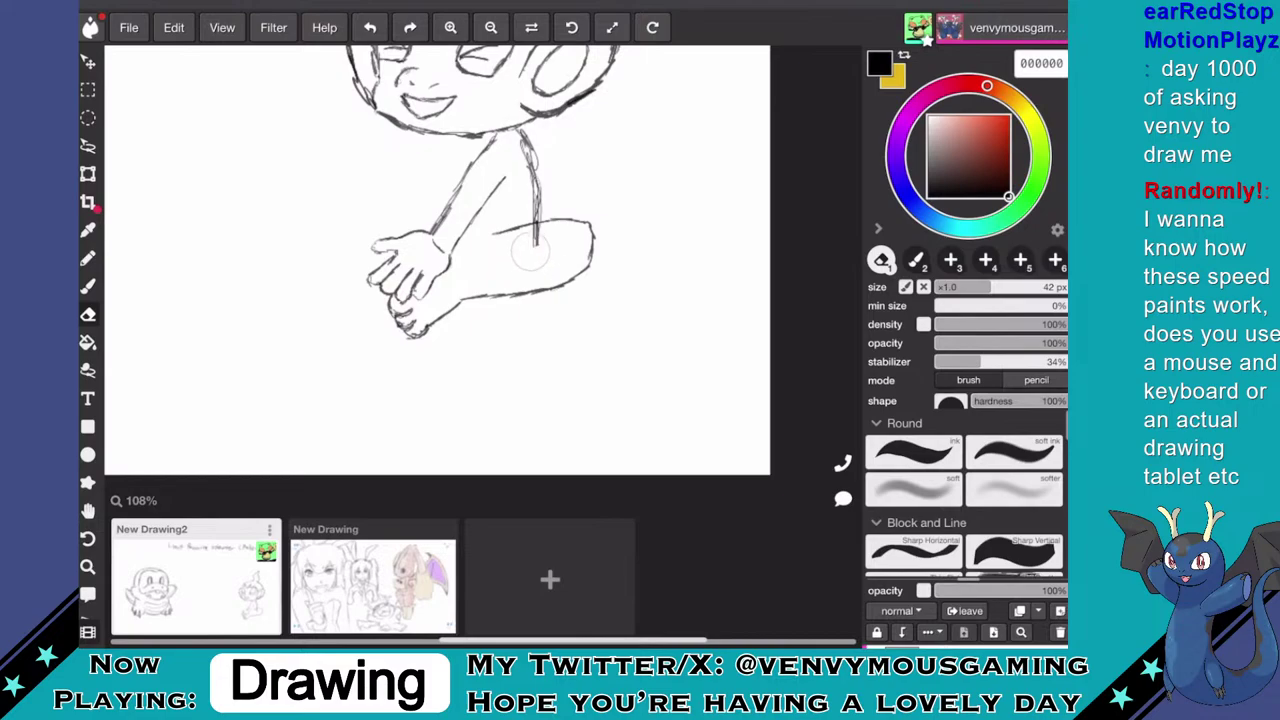
drag(530, 253, 537, 233)
- Draw the upper edge of the shin from the wrist to the thigh, and erase the overhanging inner end of the thigh line
key(b)
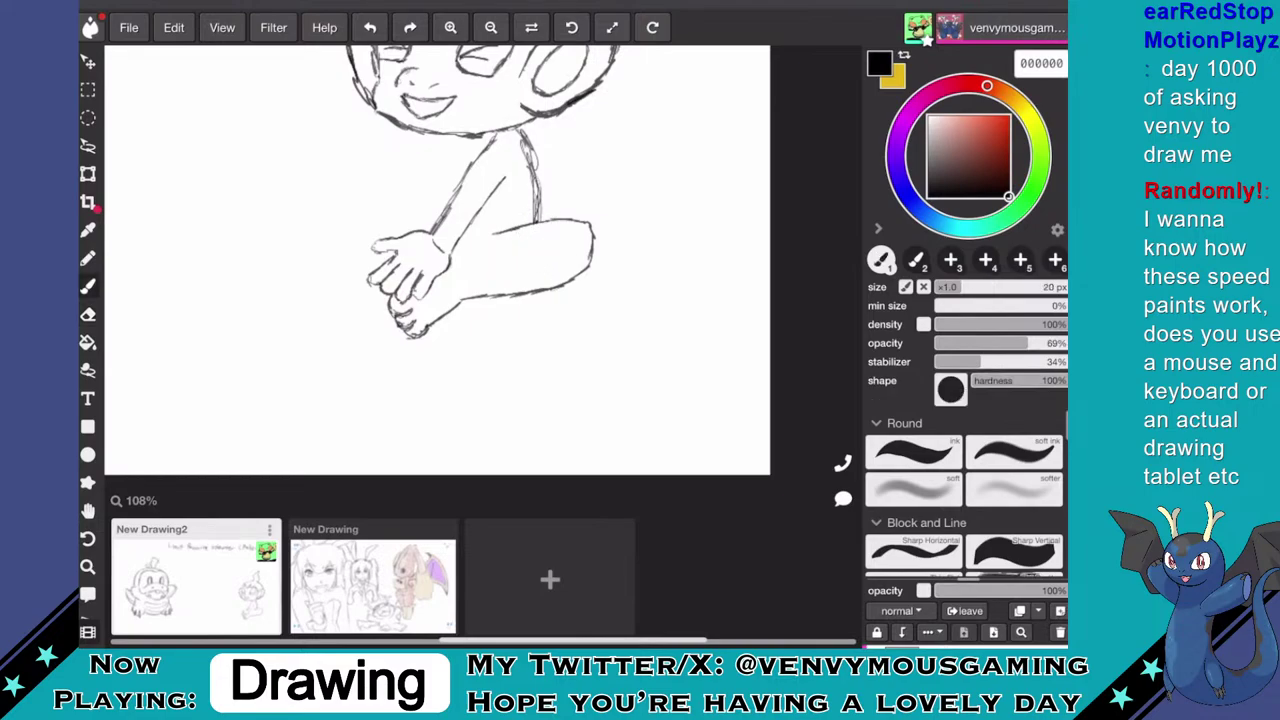
mouse_move(462, 270)
mouse_down()
mouse_move(569, 232)
mouse_move(457, 269)
mouse_up()
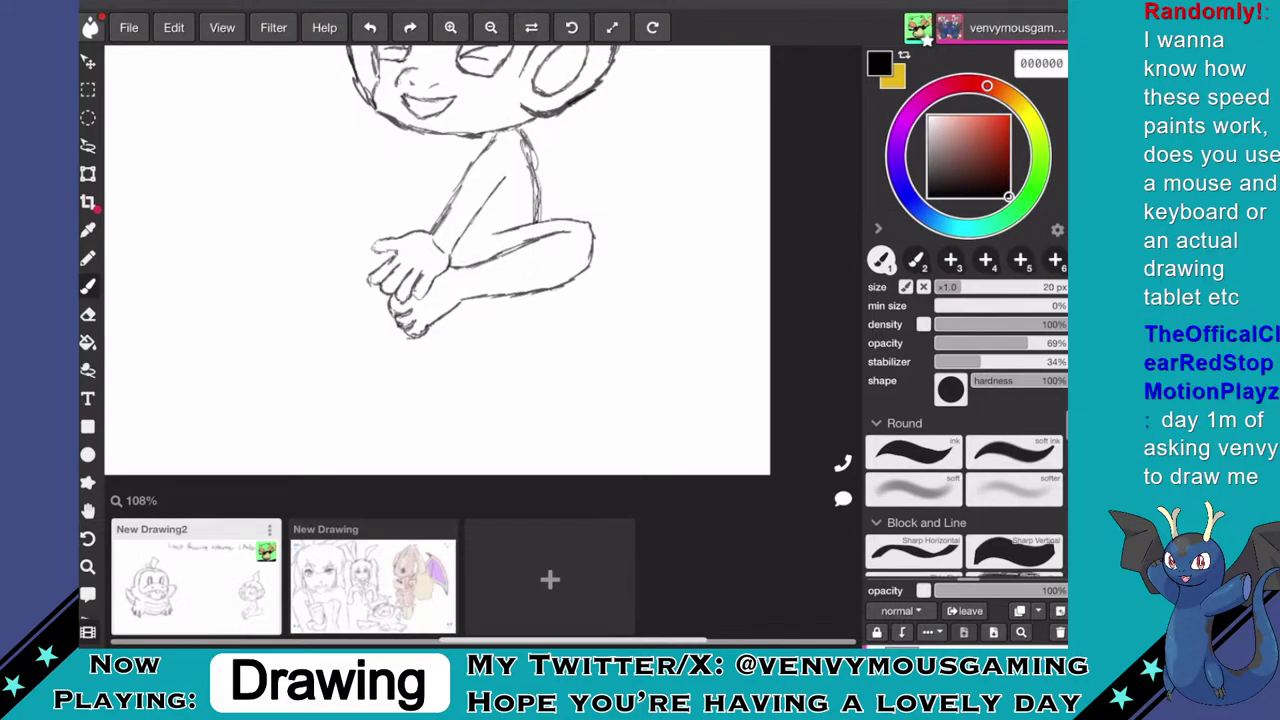
key(e)
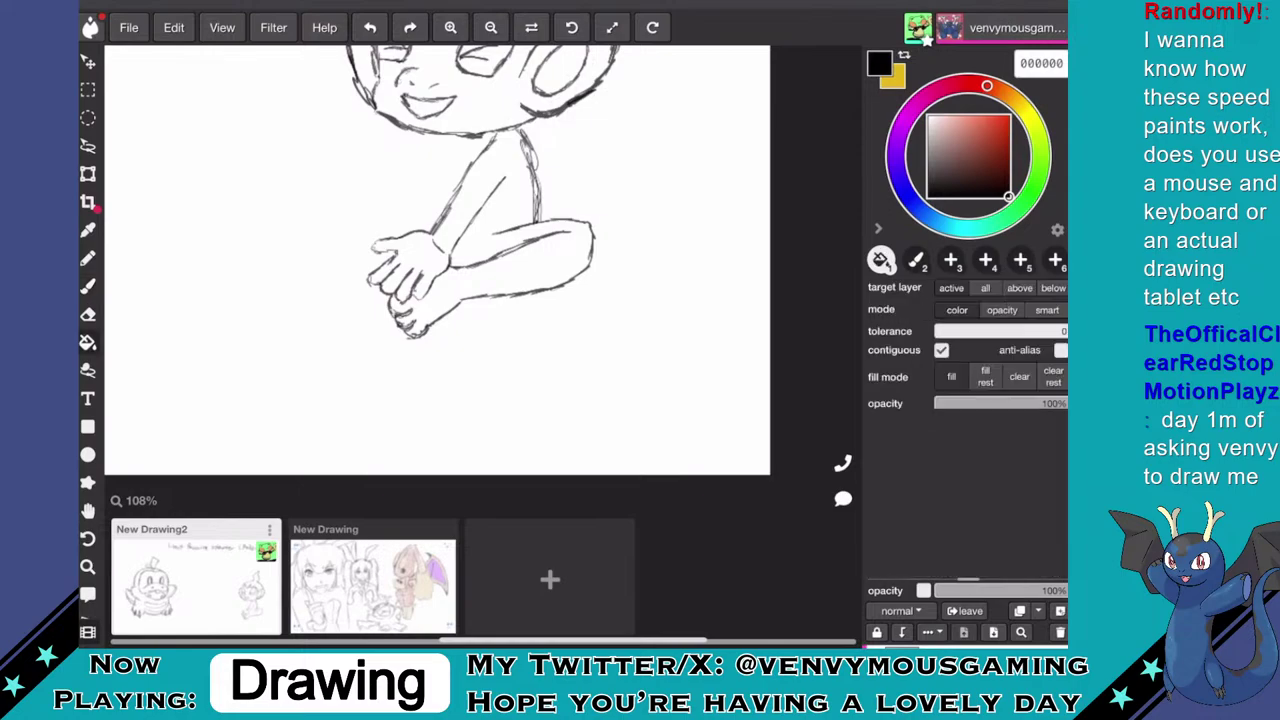
drag(496, 234, 507, 231)
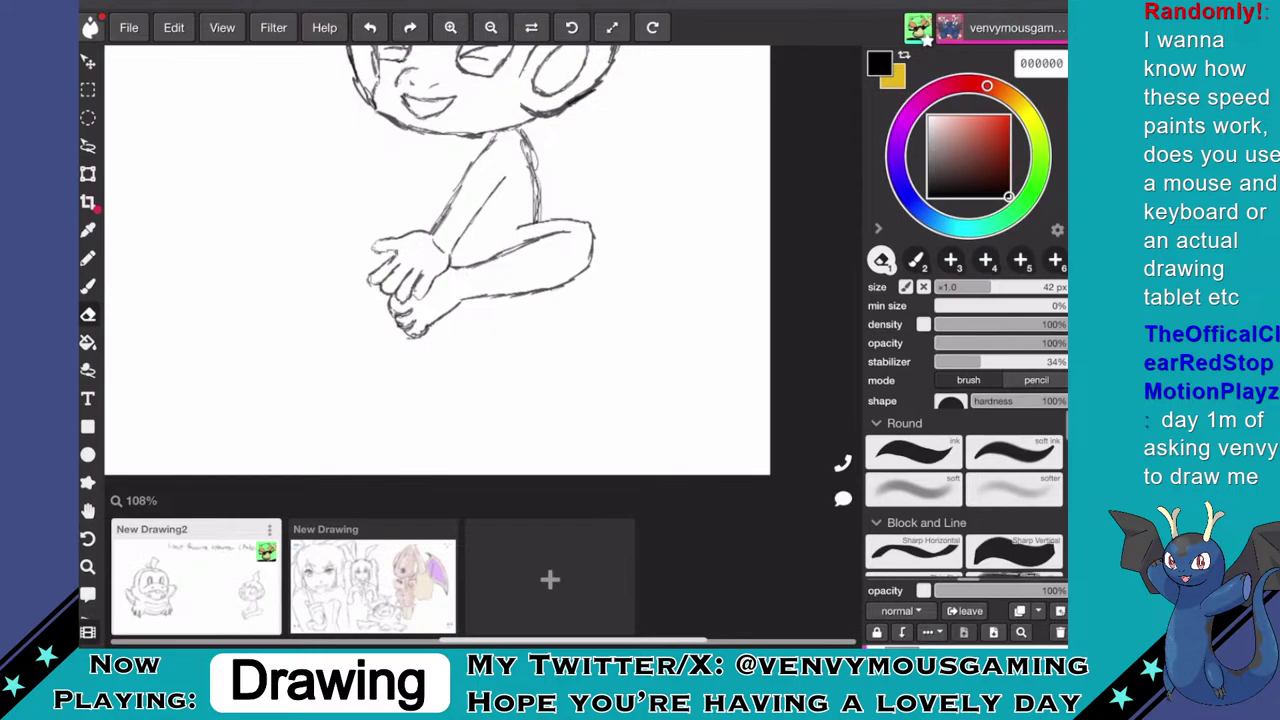
- Strengthen the shin line at the wrist, and draw the belly curve from the leg up to the extended underside of the arm
key(b)
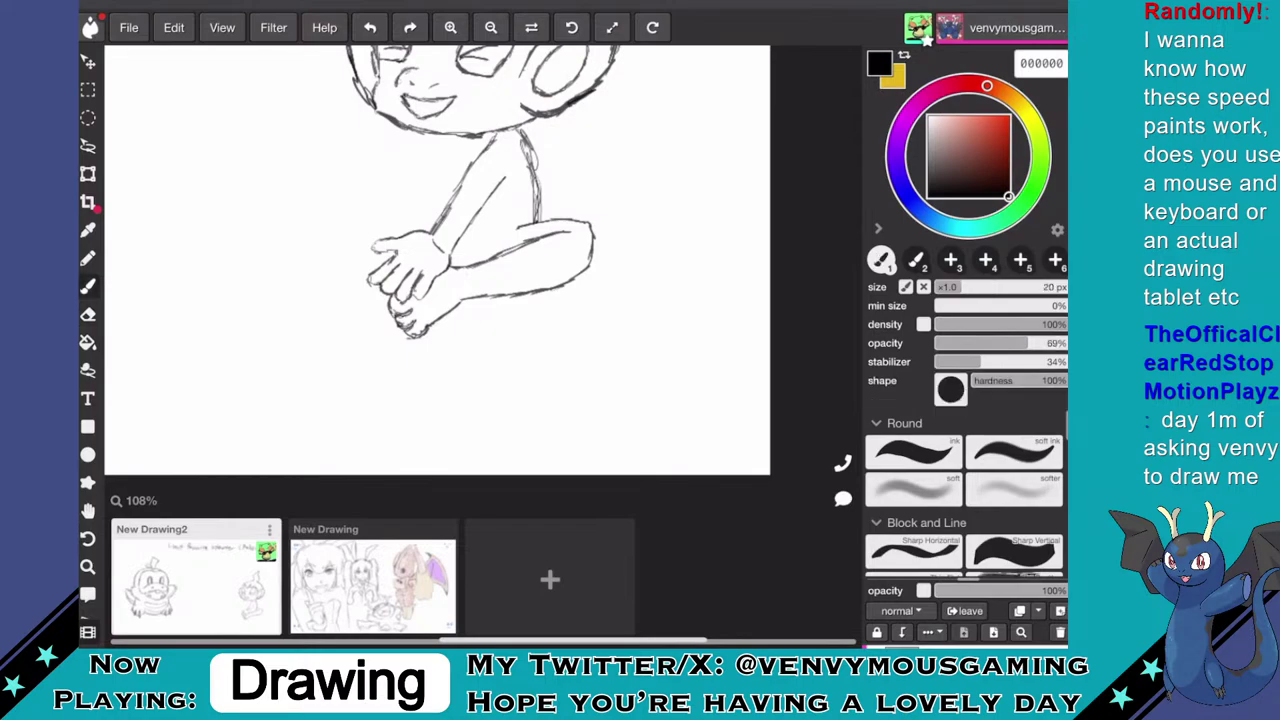
mouse_move(560, 318)
mouse_down()
mouse_move(646, 263)
mouse_move(668, 108)
mouse_up()
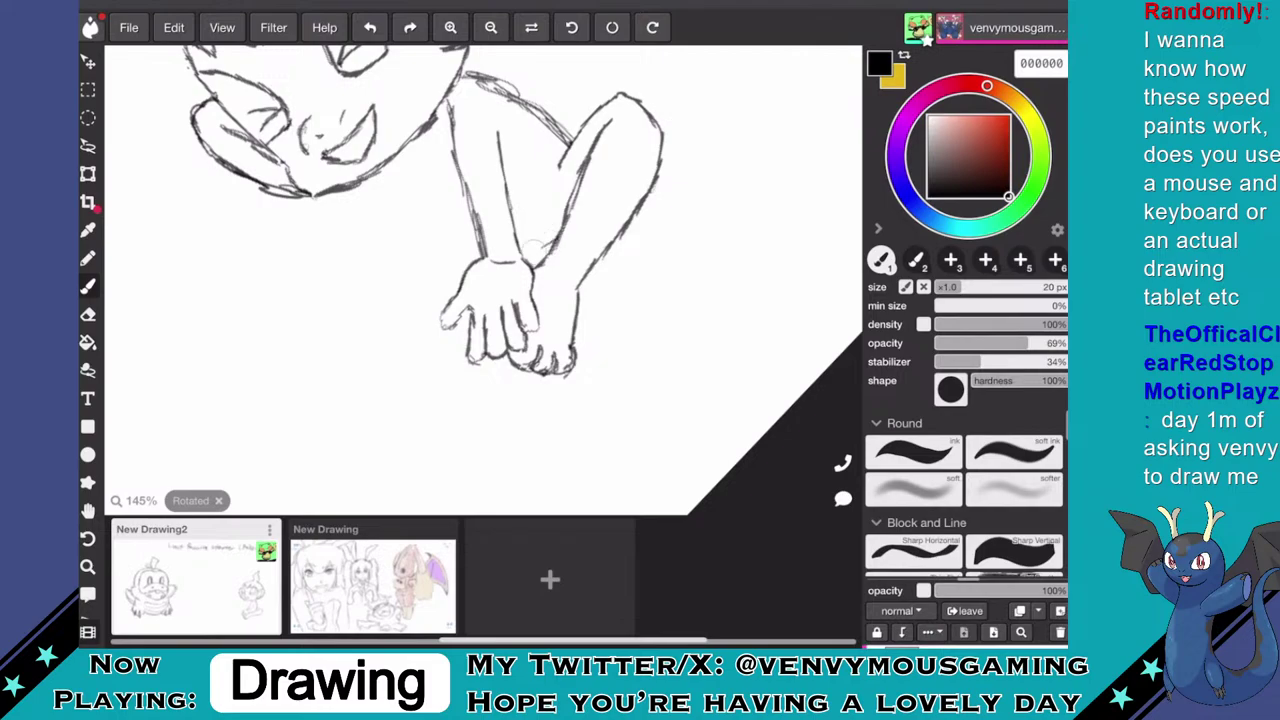
drag(524, 266, 546, 244)
mouse_move(655, 118)
mouse_down()
mouse_move(672, 271)
mouse_move(592, 298)
mouse_up()
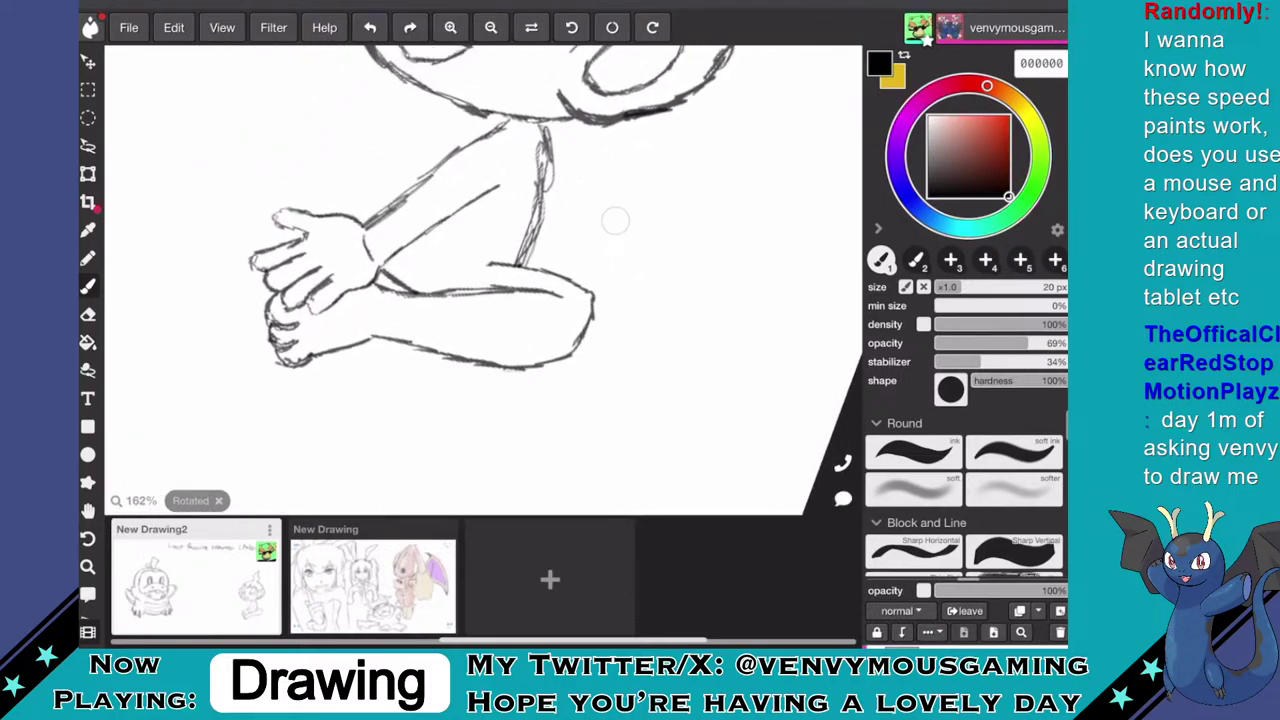
drag(497, 186, 517, 177)
drag(462, 289, 490, 262)
drag(490, 262, 490, 202)
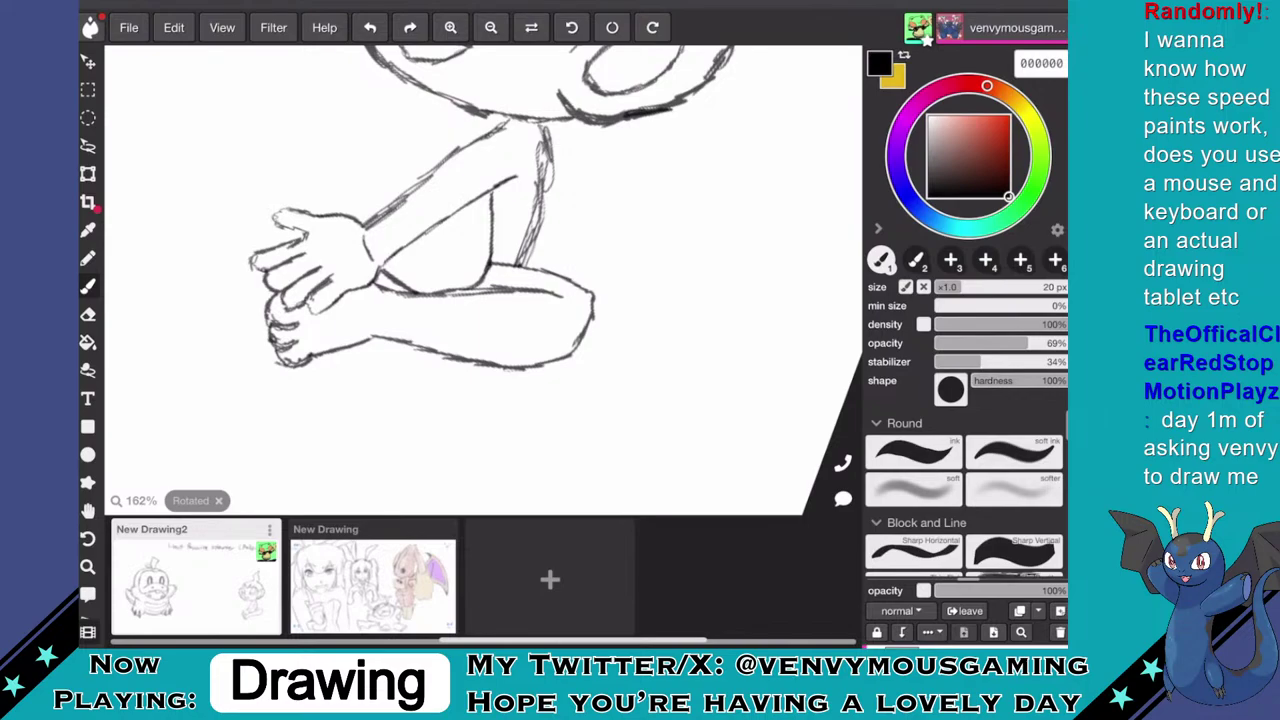
- Draw the far arm with two lines from the chin down to the hand, adding short body contours around the near arm
scroll(483, 280, down, 5)
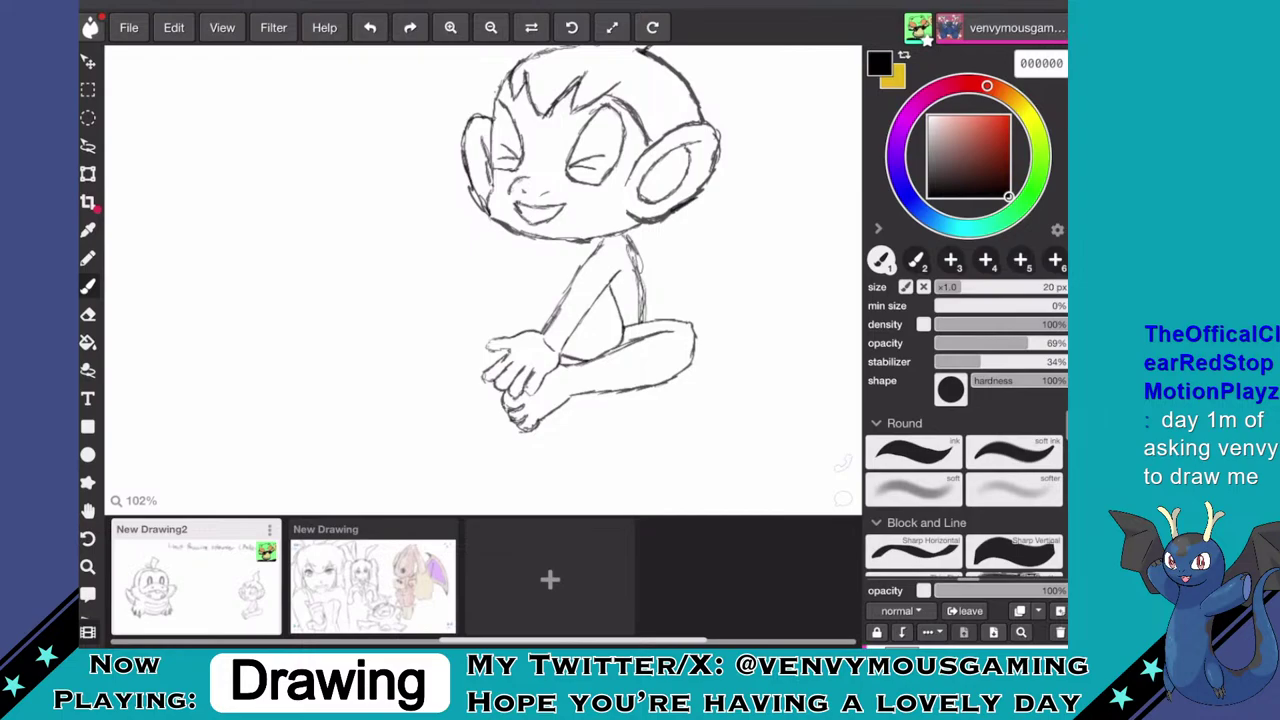
drag(528, 242, 520, 330)
drag(548, 254, 543, 324)
mouse_move(548, 306)
mouse_down()
mouse_move(560, 273)
mouse_move(589, 254)
mouse_up()
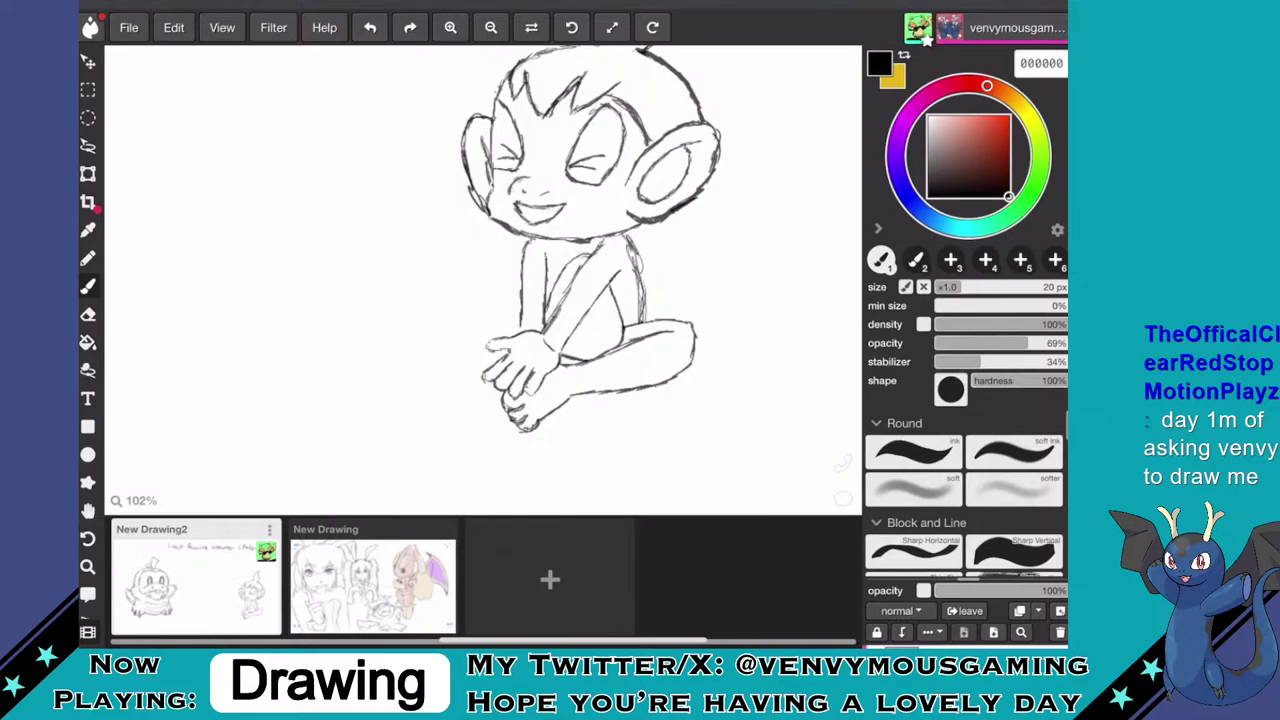
mouse_move(606, 289)
mouse_down()
mouse_move(593, 306)
mouse_move(609, 294)
mouse_up()
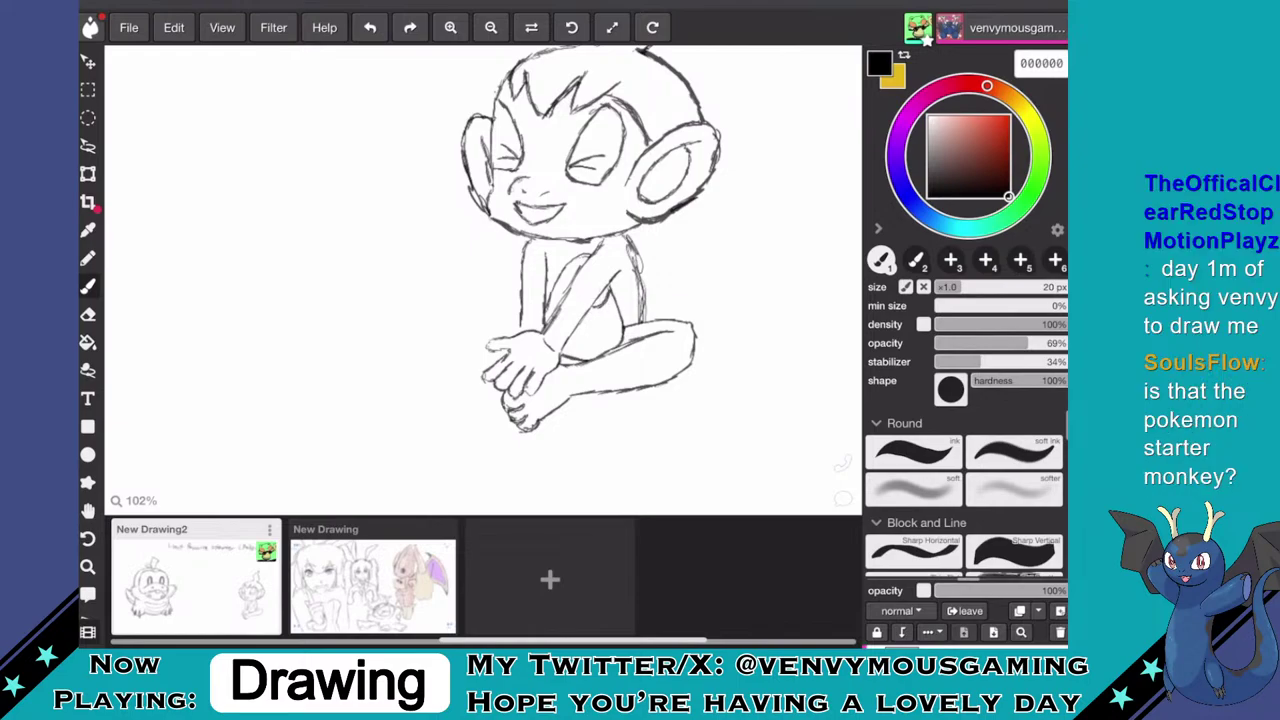
- Lasso the foot and lower shin, shift them slightly toward the knee, deselect, and return to the brush
scroll(510, 430, down, 5)
scroll(510, 430, up, 5)
scroll(508, 480, down, 5)
scroll(560, 300, up, 3)
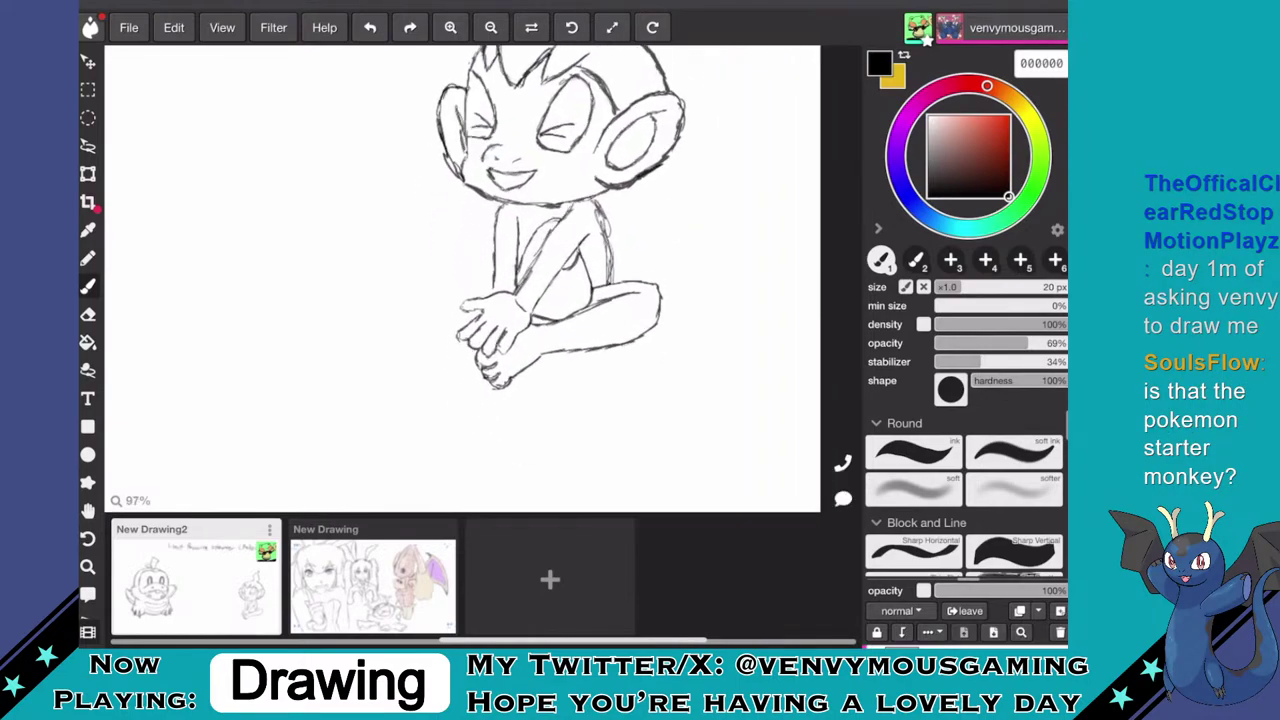
scroll(560, 300, up, 1)
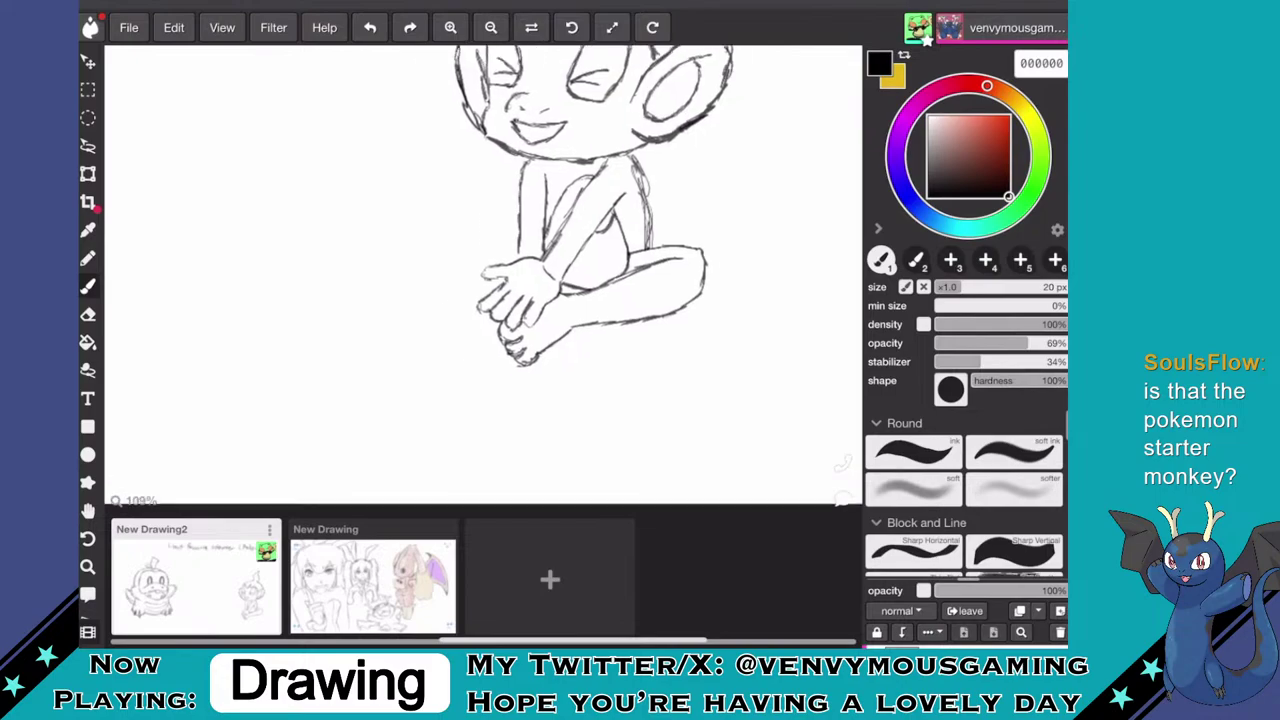
scroll(560, 300, down, 1)
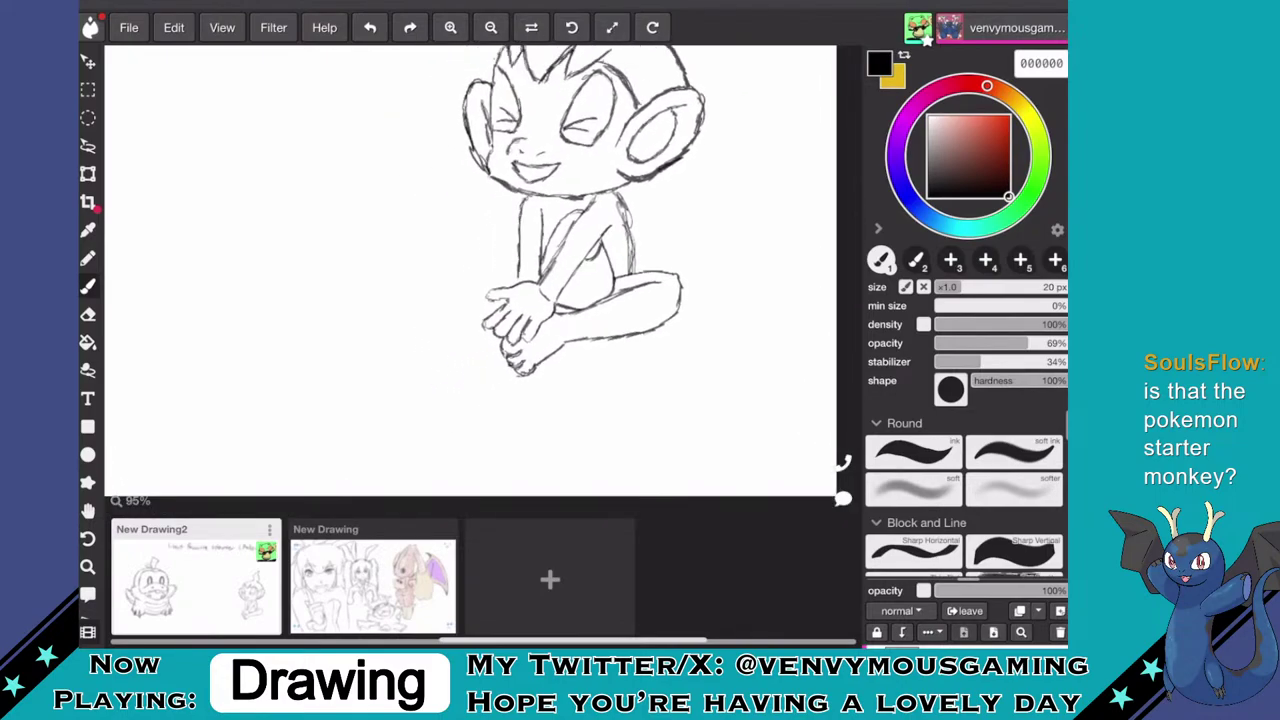
click(88, 146)
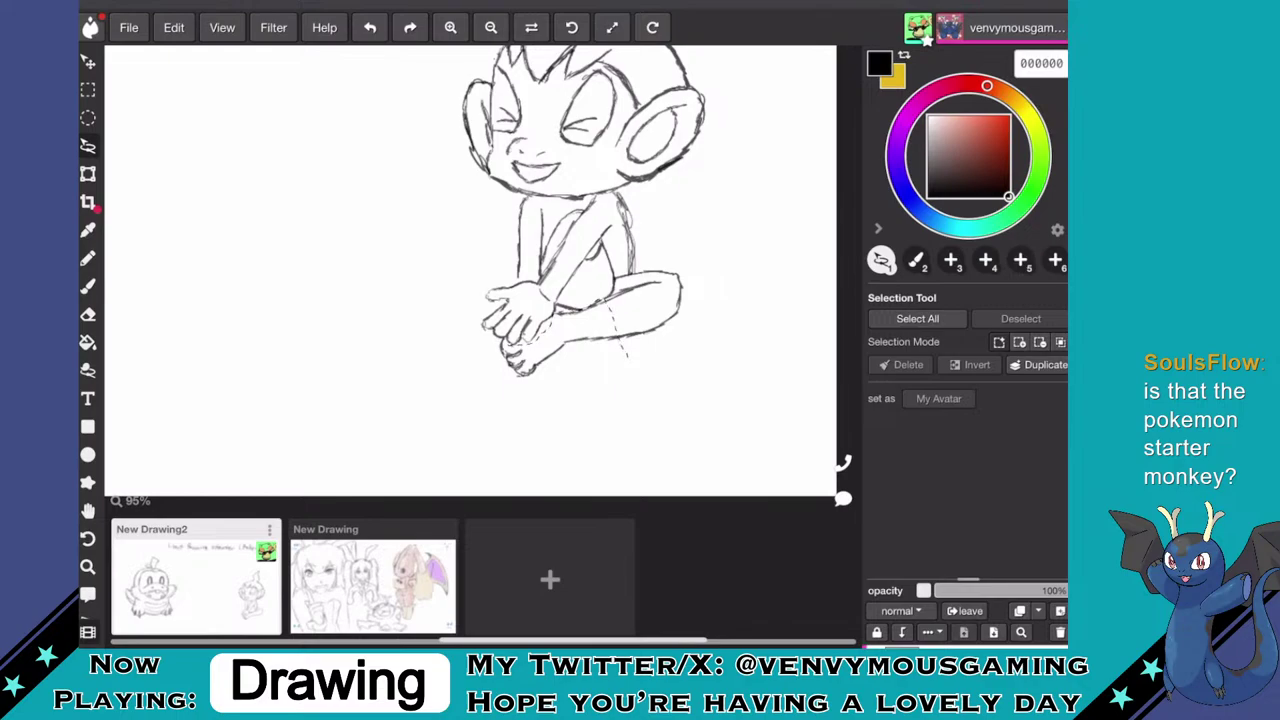
mouse_move(608, 305)
mouse_down()
mouse_move(548, 312)
mouse_move(572, 352)
mouse_up()
key(v)
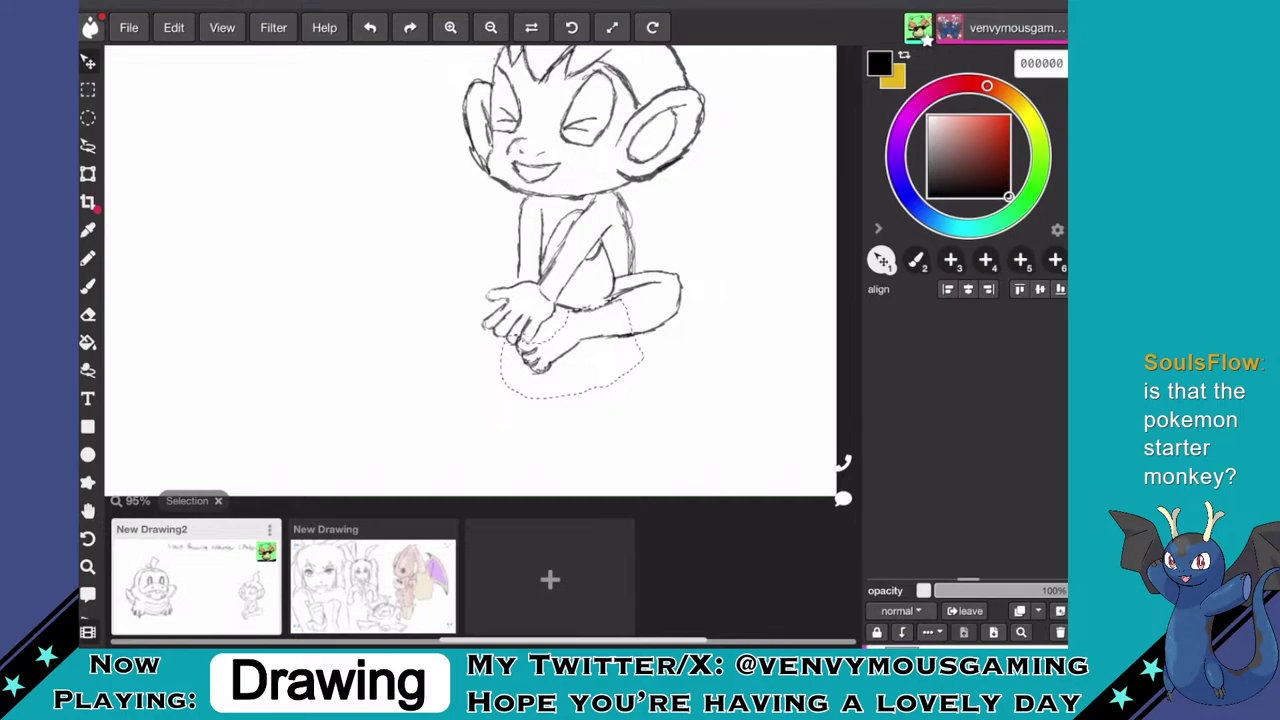
click(173, 27)
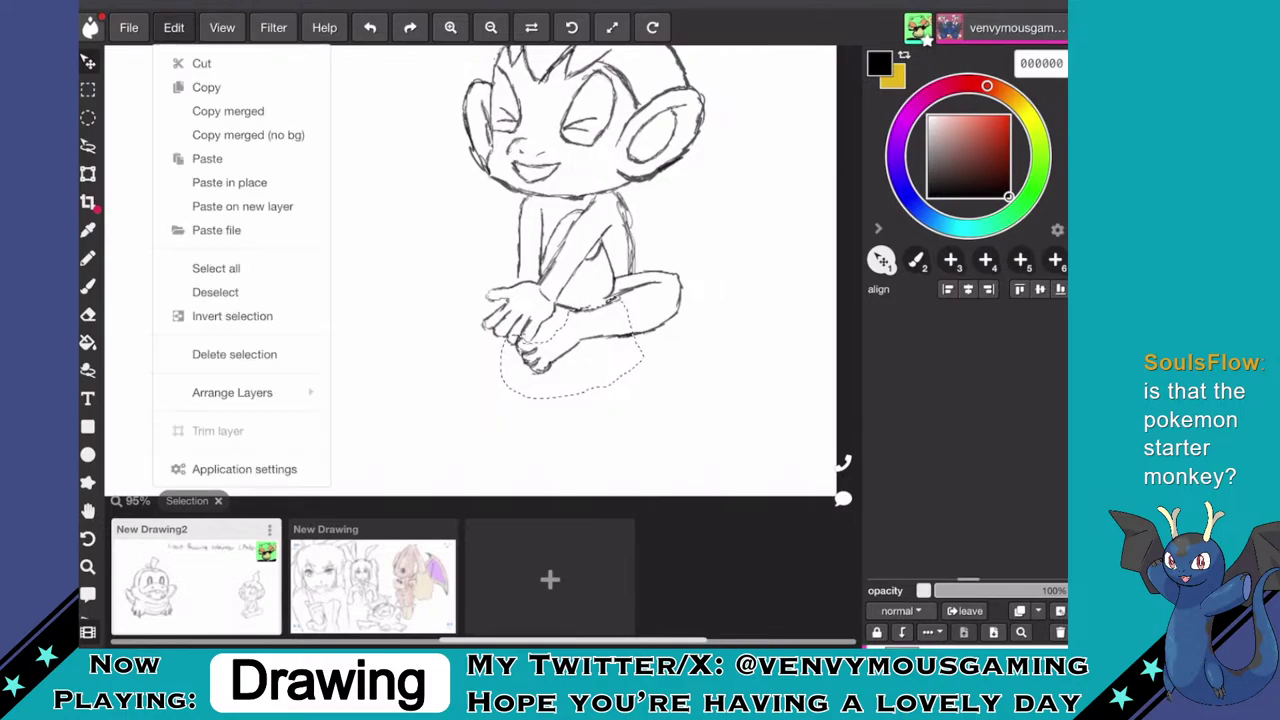
click(215, 292)
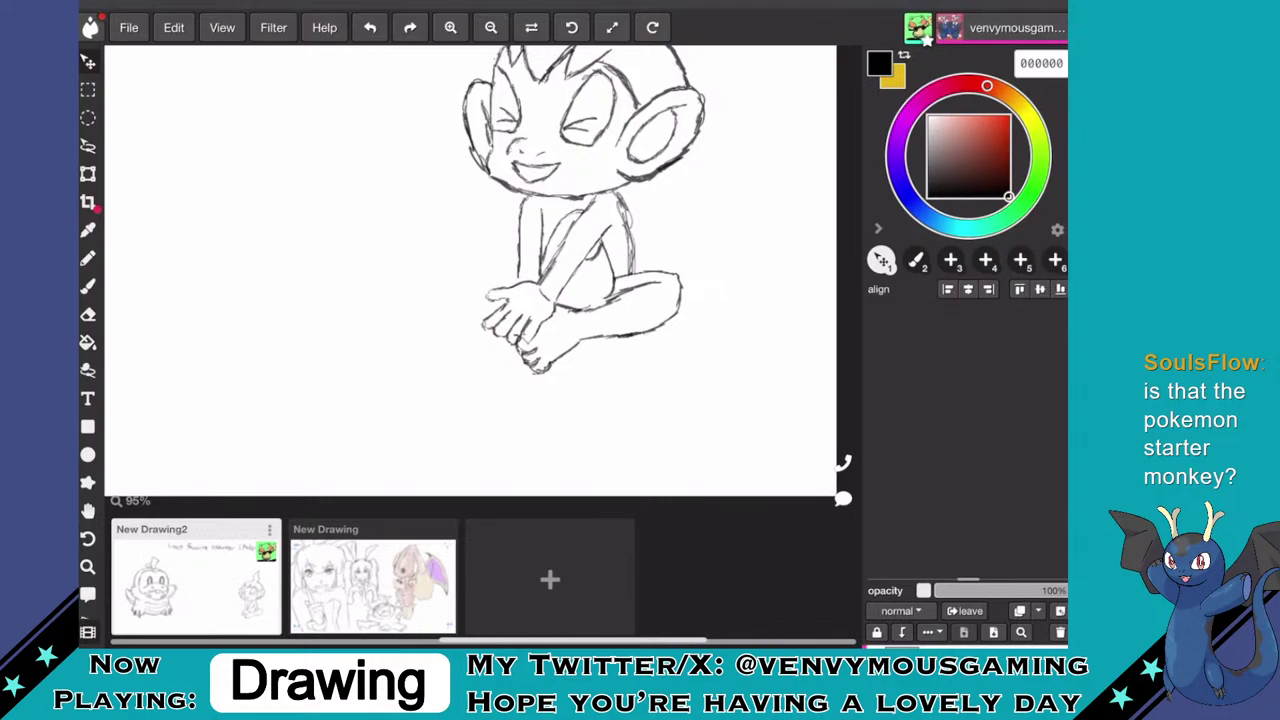
key(b)
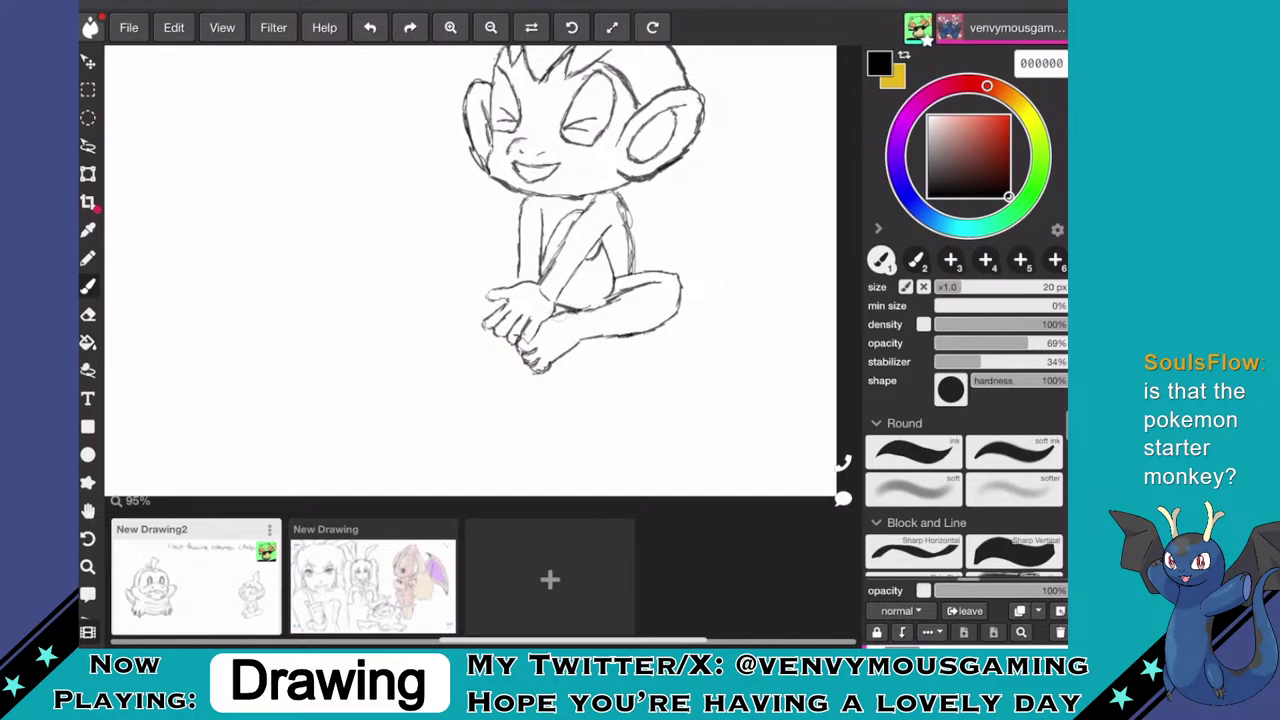
- Touch up the lines where the belly meets the thigh, and draw a short ankle line between the foot and shin
drag(583, 310, 612, 292)
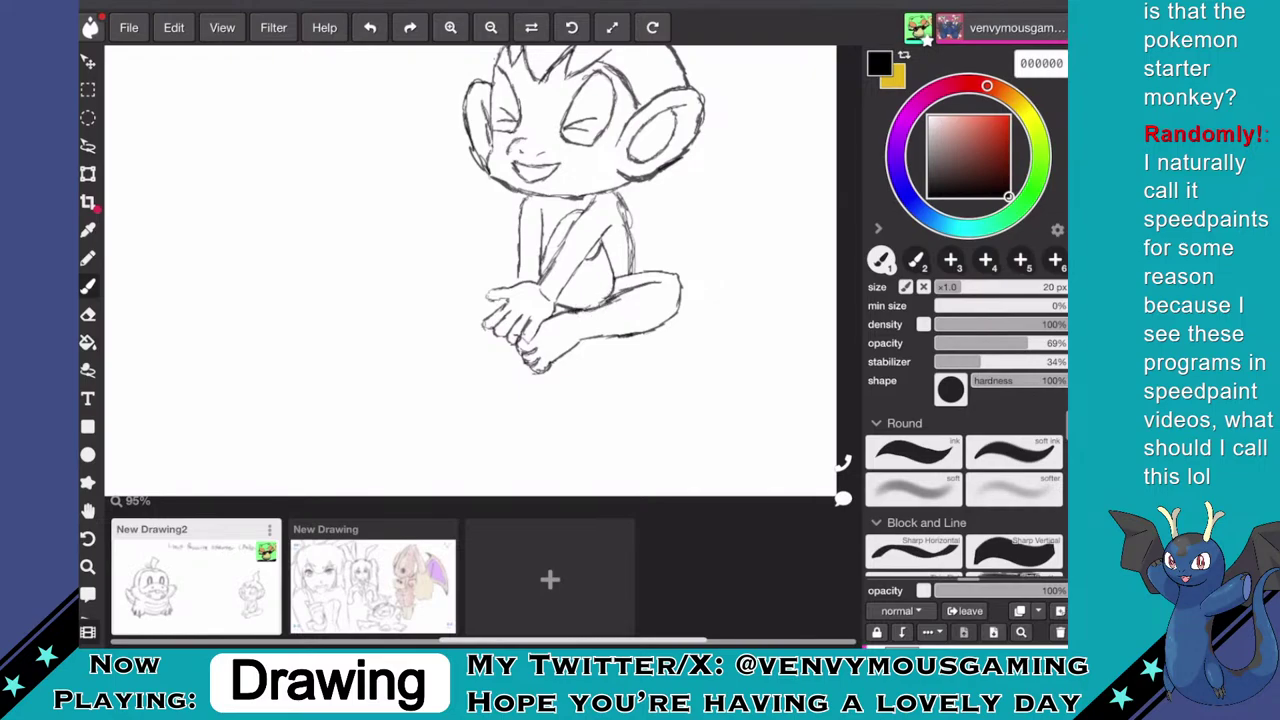
key(e)
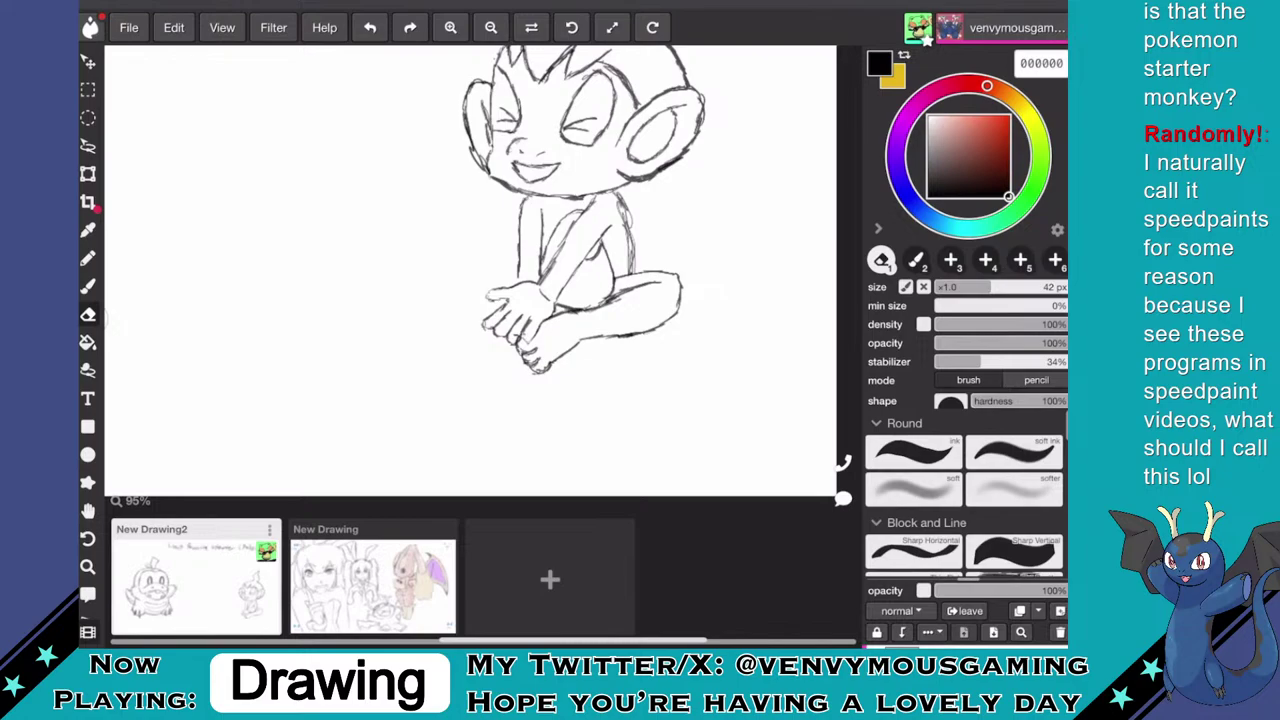
drag(617, 311, 590, 320)
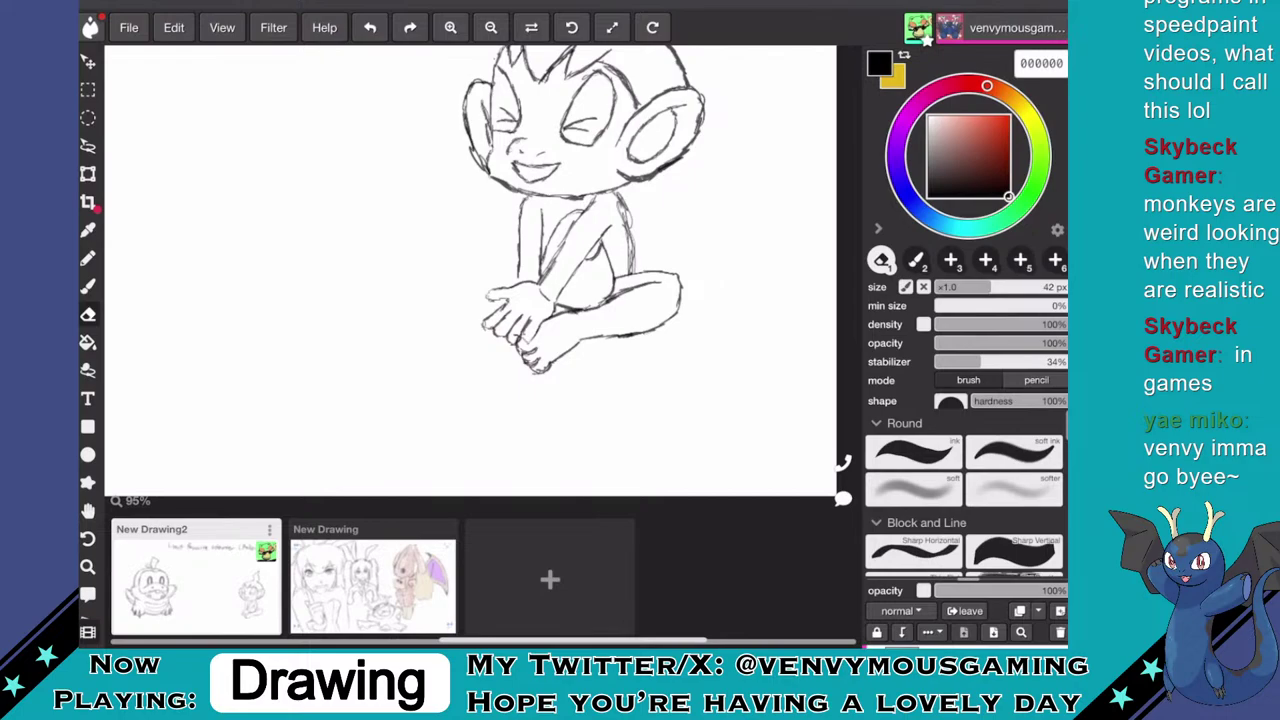
key(b)
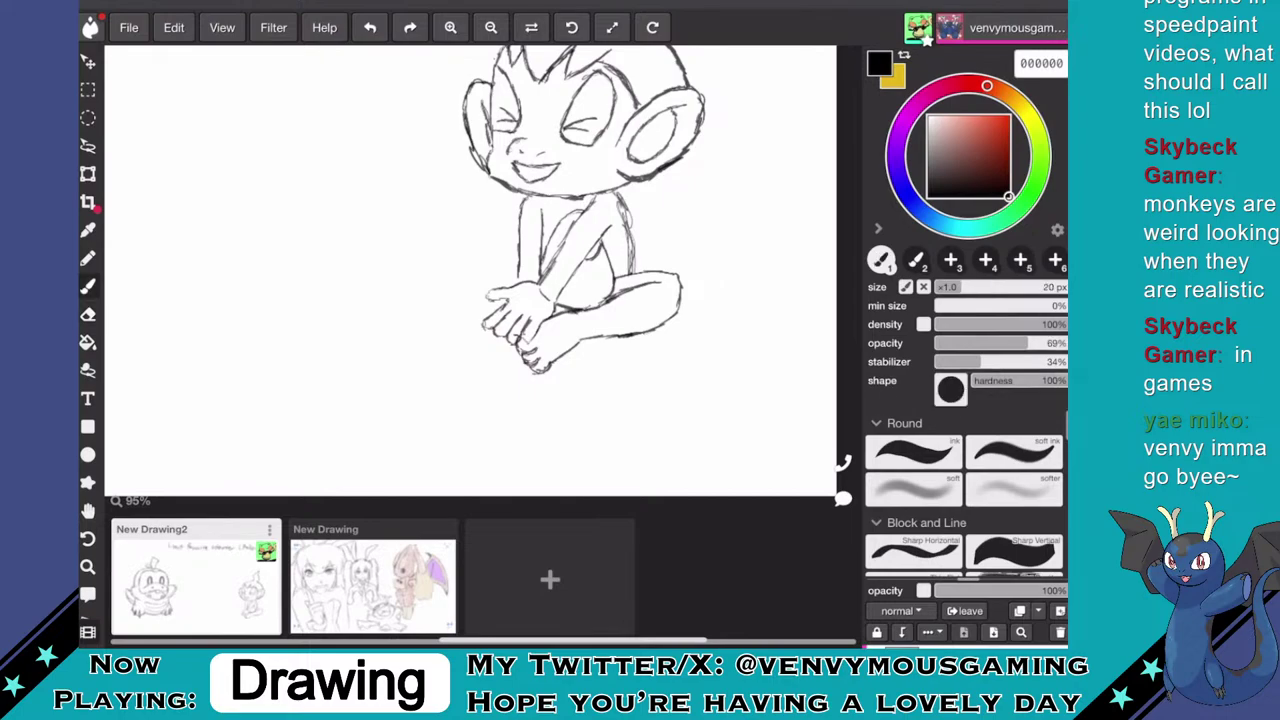
scroll(602, 314, up, 4)
drag(572, 290, 548, 316)
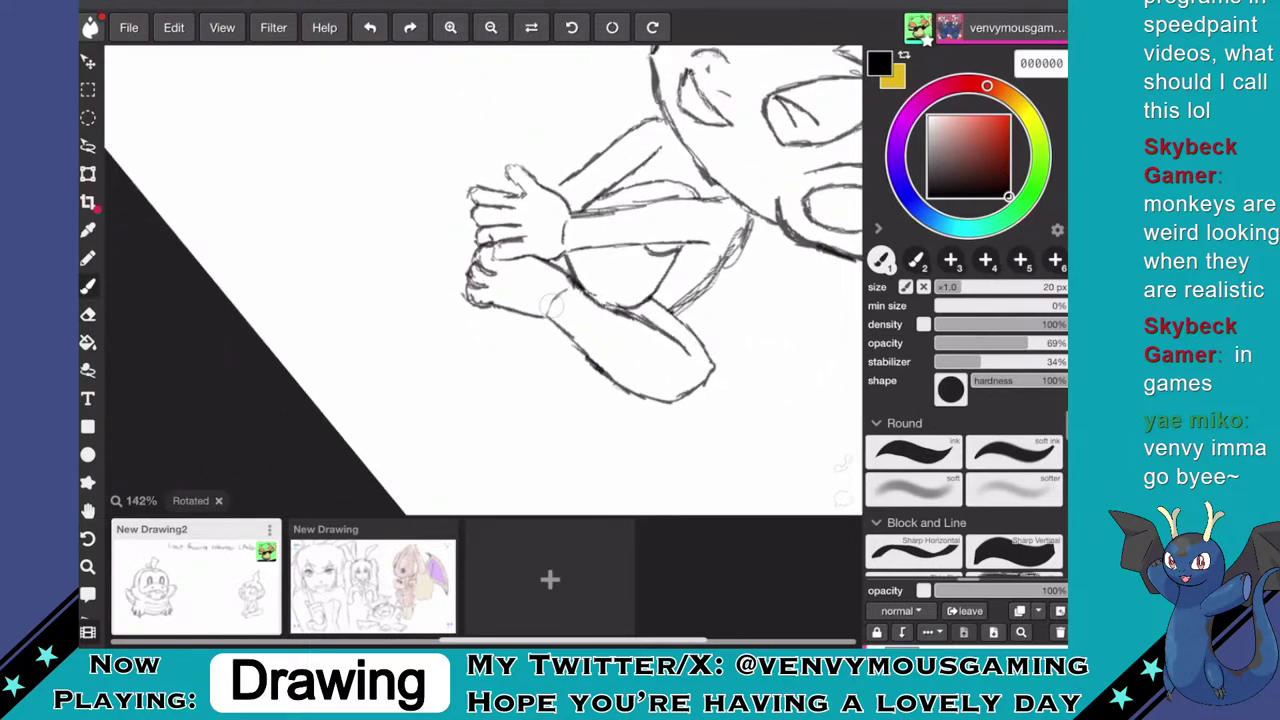
- Add the far hand's edge beside the thumb and a short rounded contour outside the outermost fingertip
scroll(602, 300, down, 5)
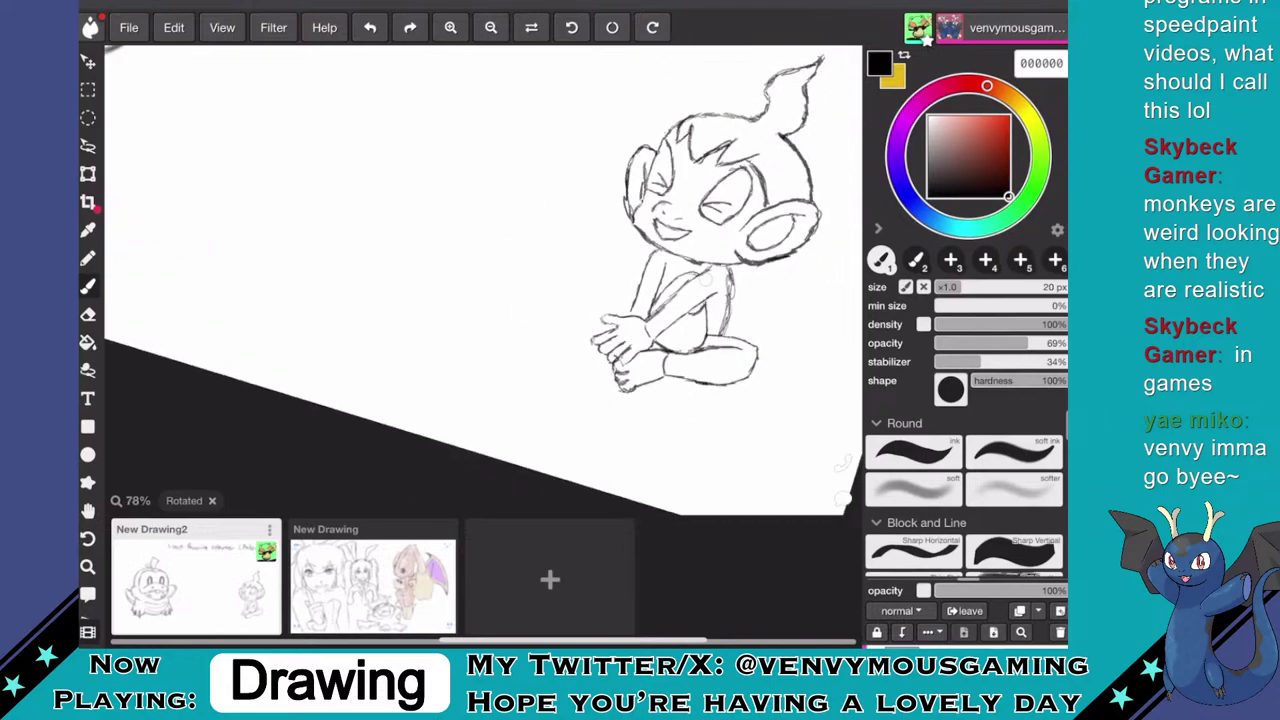
scroll(602, 300, up, 2)
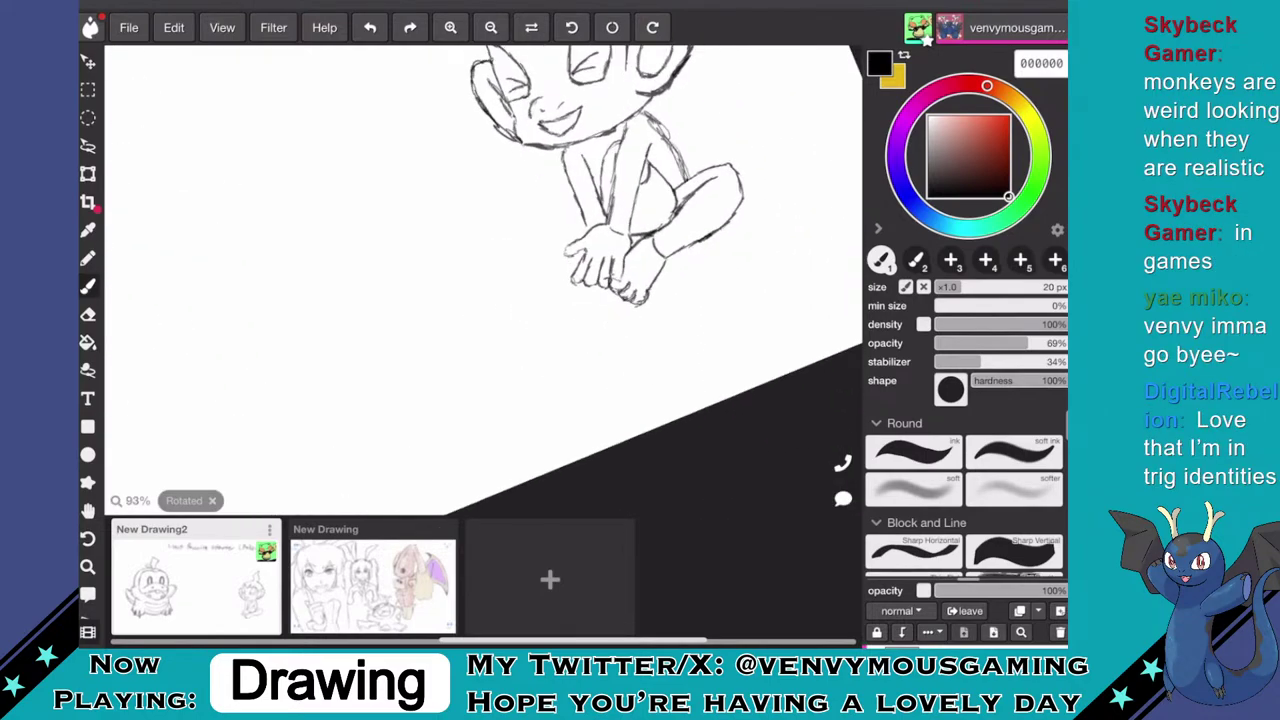
scroll(660, 325, up, 2)
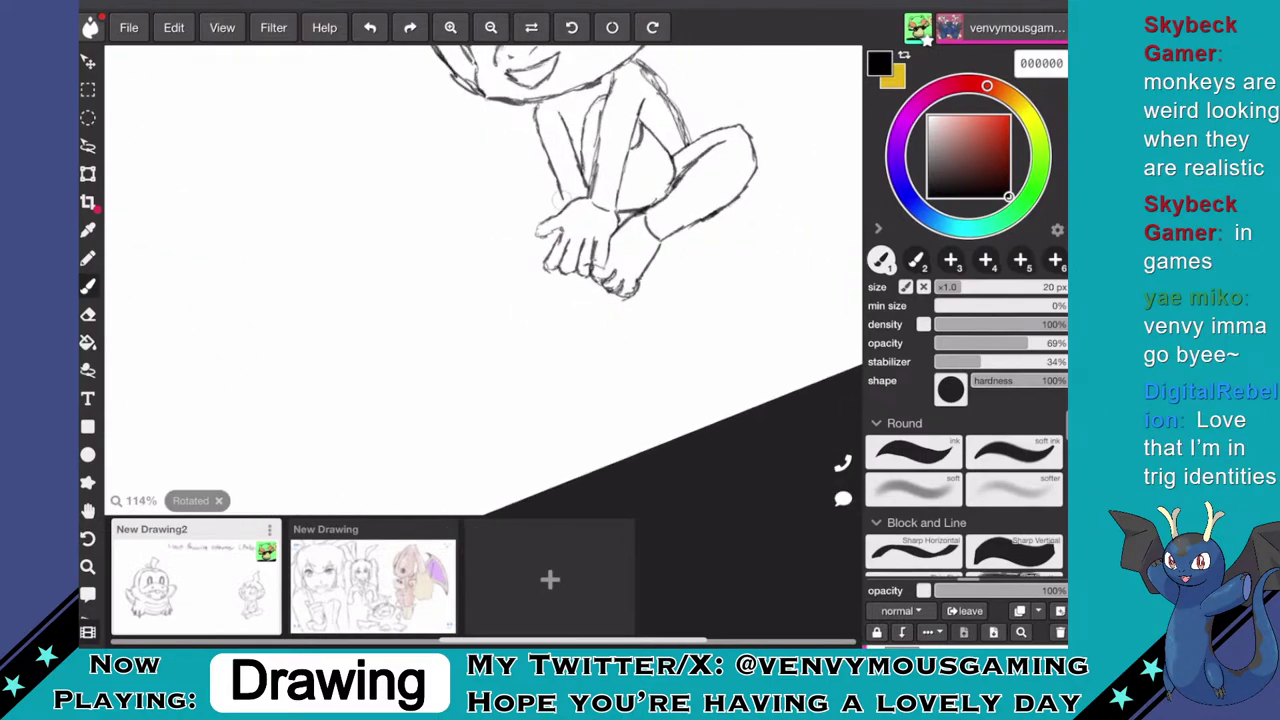
drag(542, 210, 537, 231)
scroll(615, 292, up, 2)
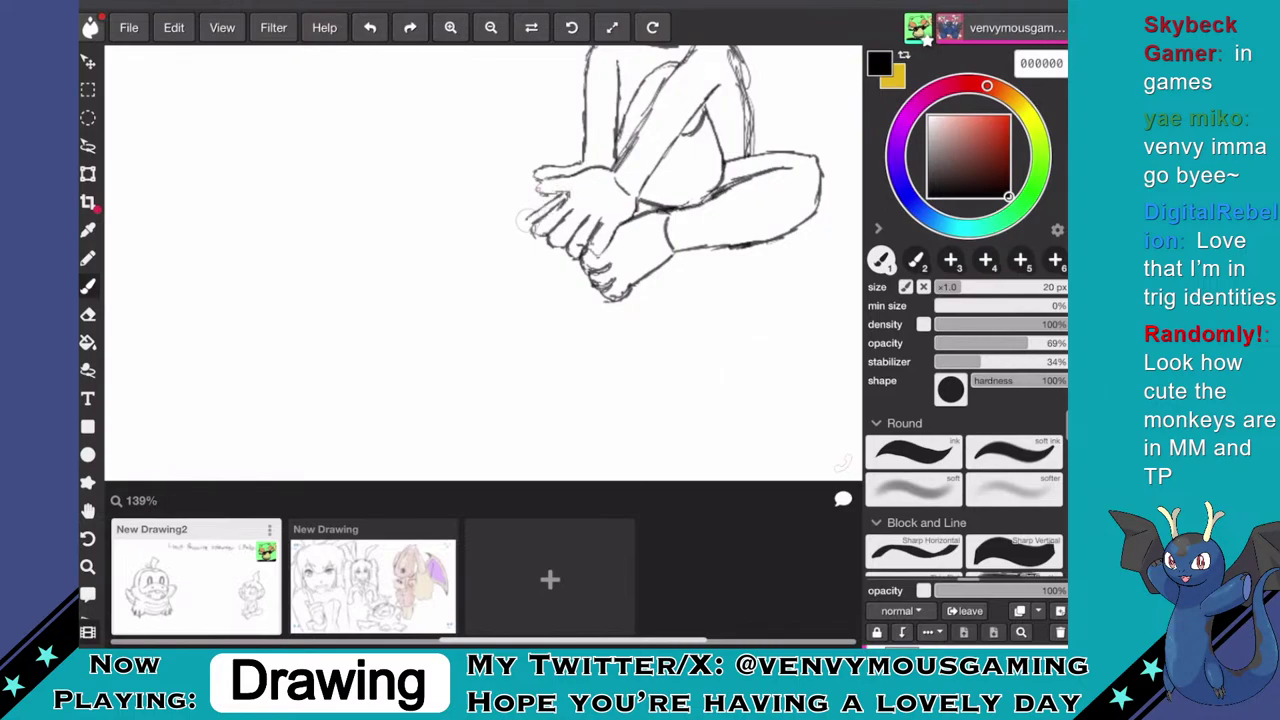
drag(532, 212, 521, 232)
click(88, 314)
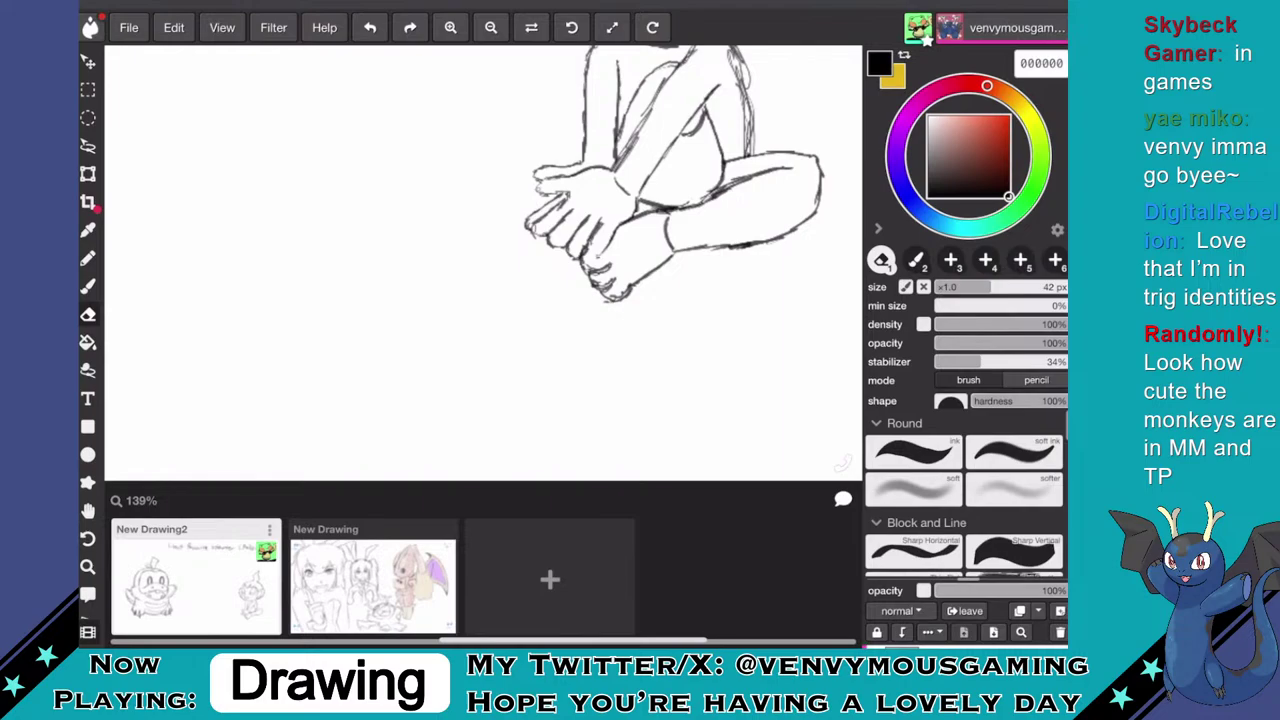
key(b)
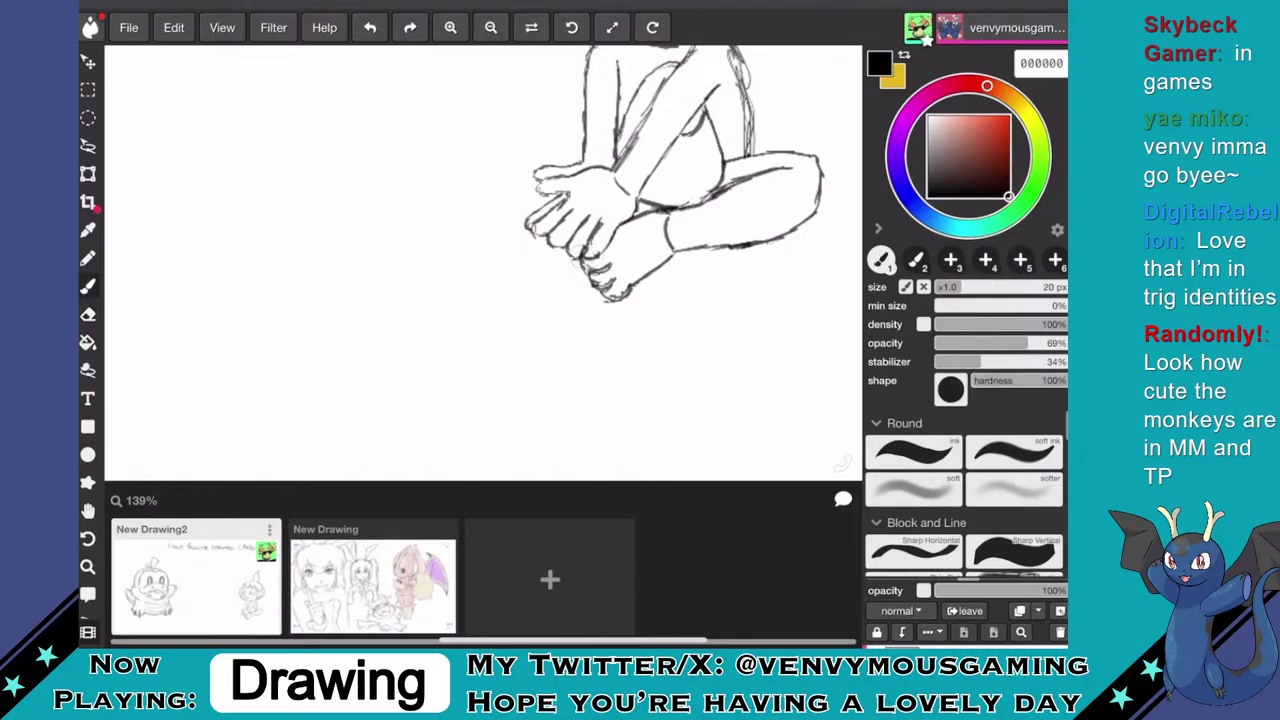
- Draw the bent far leg as a rounded outline extending from behind the far arm to the hand
scroll(640, 260, down, 3)
scroll(640, 260, up, 2)
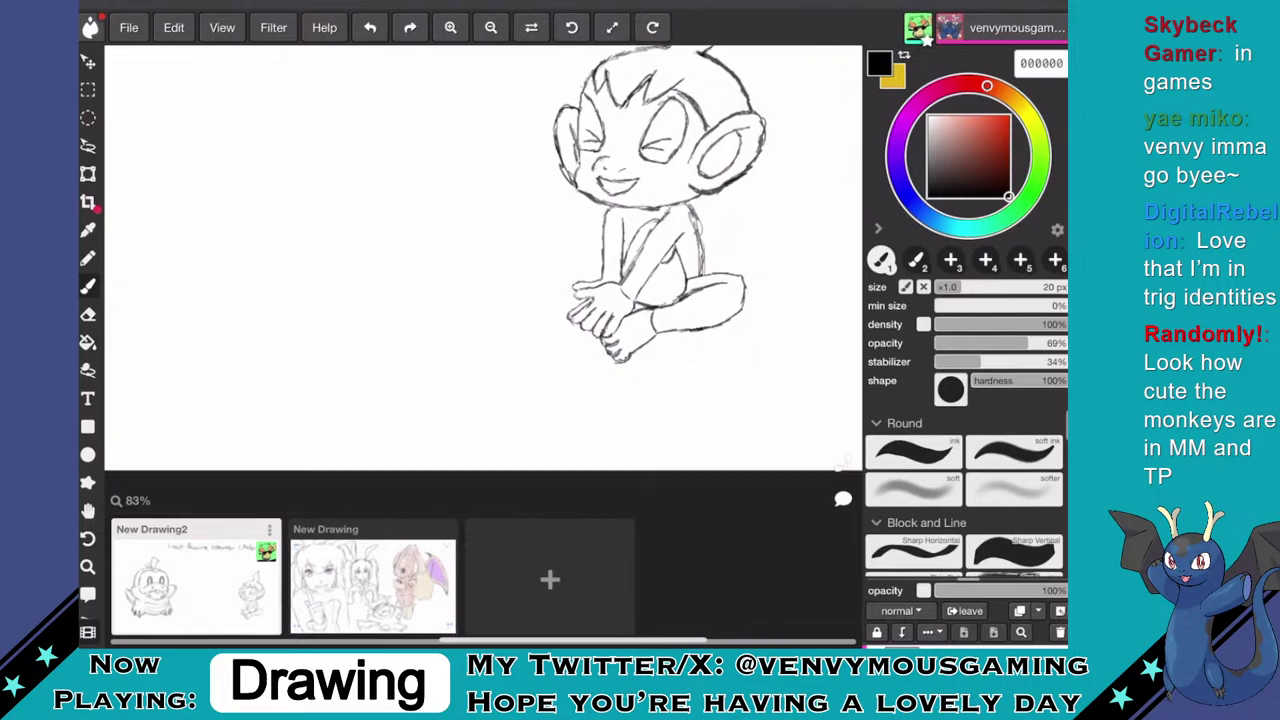
scroll(640, 260, down, 1)
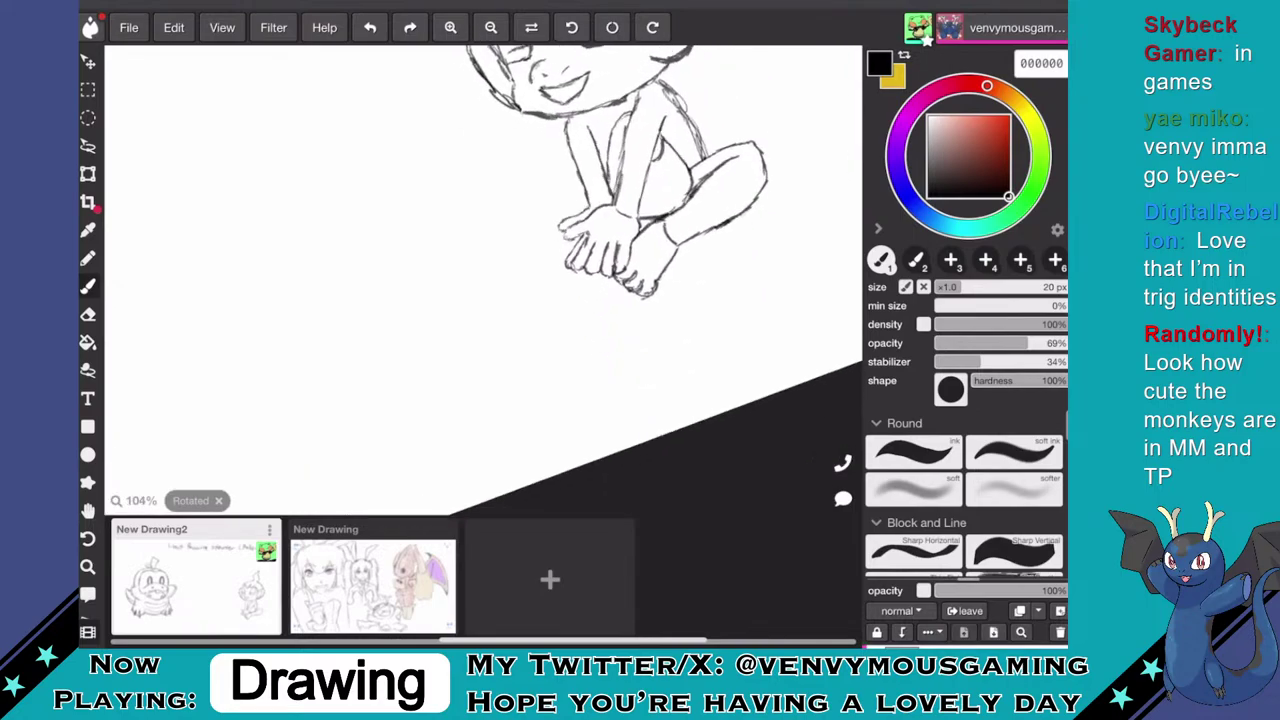
mouse_move(590, 193)
mouse_down()
mouse_move(528, 216)
mouse_move(562, 246)
mouse_up()
- Draw a small flame-shaped tail with several pointed tongues behind the back, just above the near thigh
scroll(484, 280, down, 3)
scroll(484, 280, up, 3)
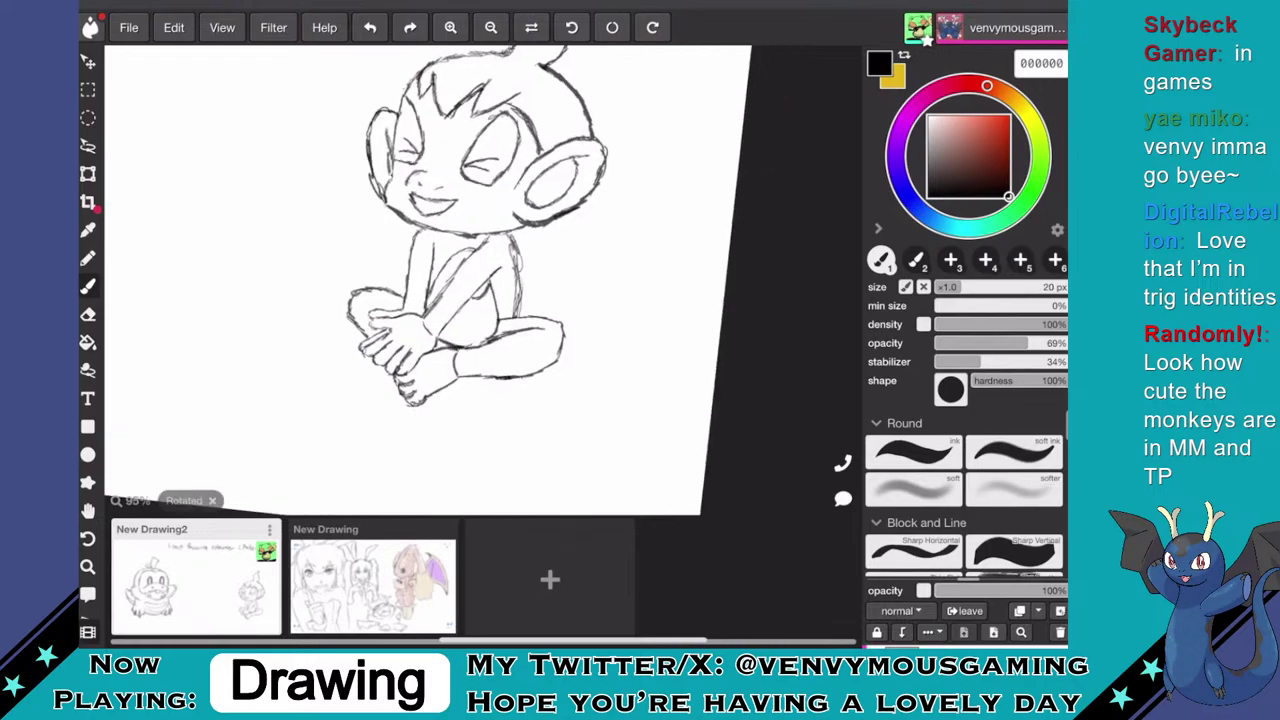
mouse_move(538, 312)
mouse_down()
mouse_move(570, 283)
mouse_move(556, 284)
mouse_move(571, 250)
mouse_move(560, 270)
mouse_move(562, 250)
mouse_move(545, 262)
mouse_move(550, 244)
mouse_move(526, 278)
mouse_move(530, 256)
mouse_move(520, 282)
mouse_move(540, 280)
mouse_move(546, 246)
mouse_move(544, 281)
mouse_move(555, 256)
mouse_move(570, 284)
mouse_move(544, 294)
mouse_move(554, 274)
mouse_move(536, 280)
mouse_up()
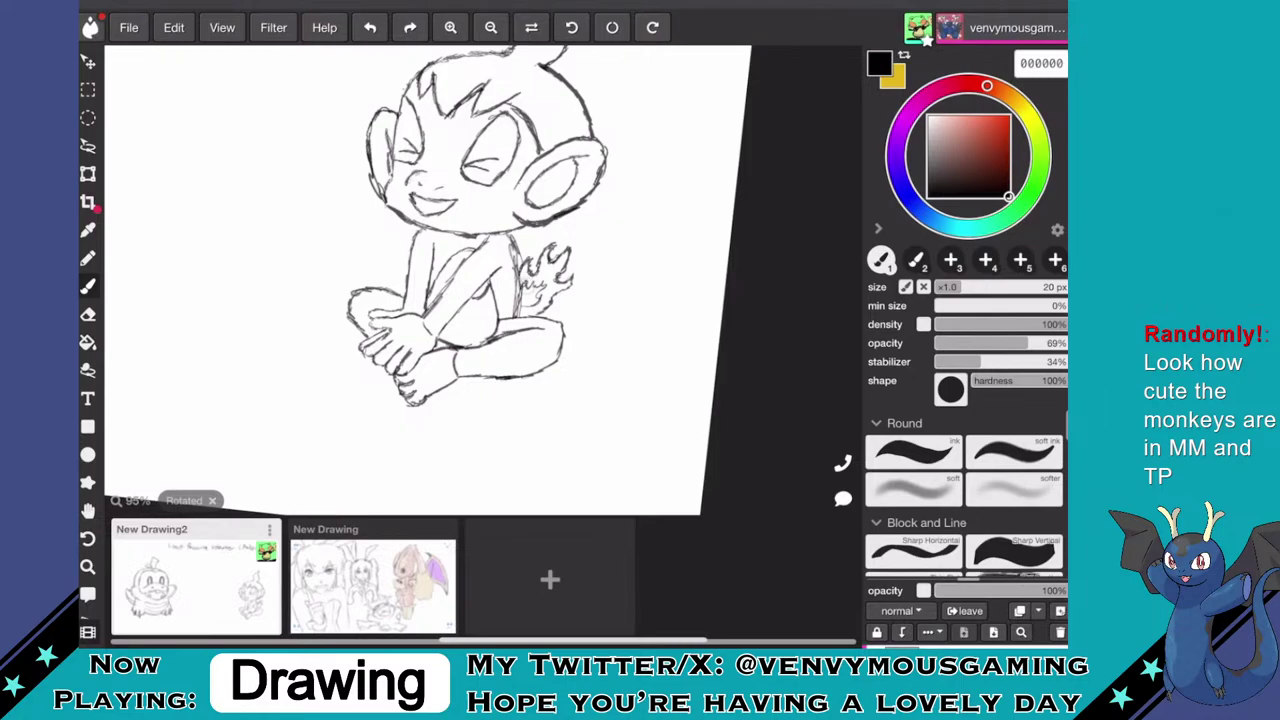
scroll(480, 280, down, 5)
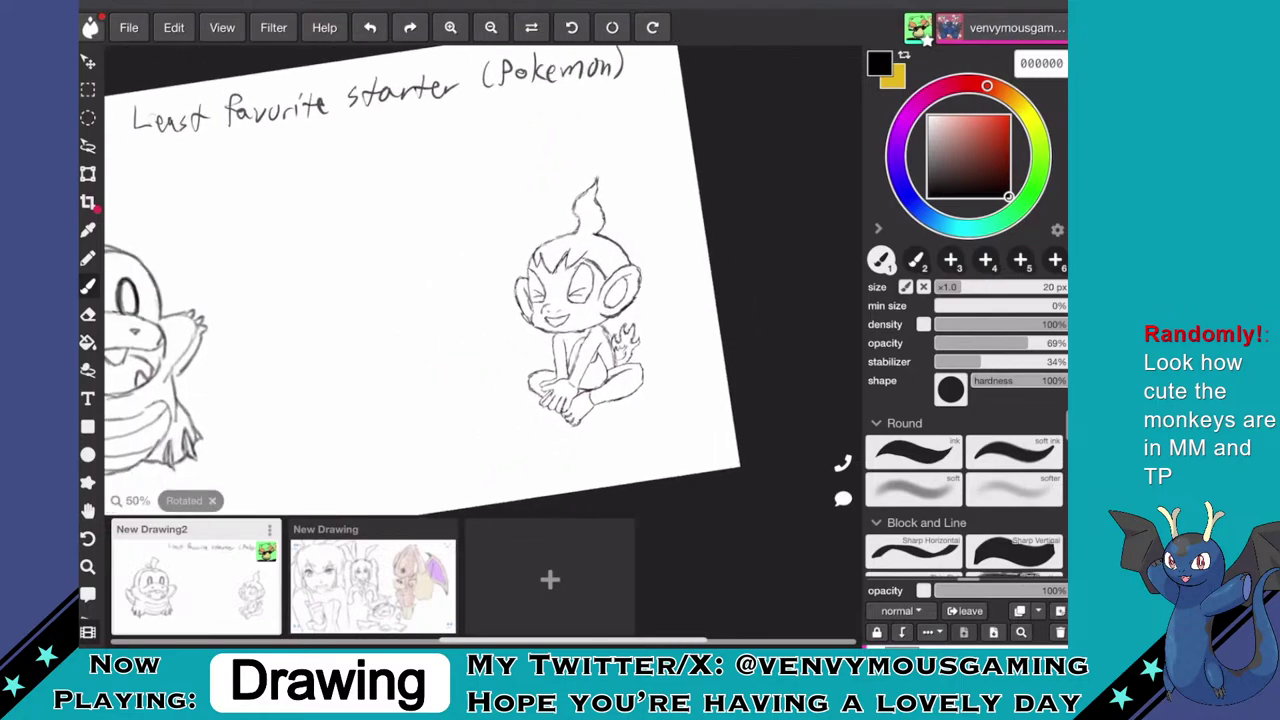
scroll(600, 300, up, 3)
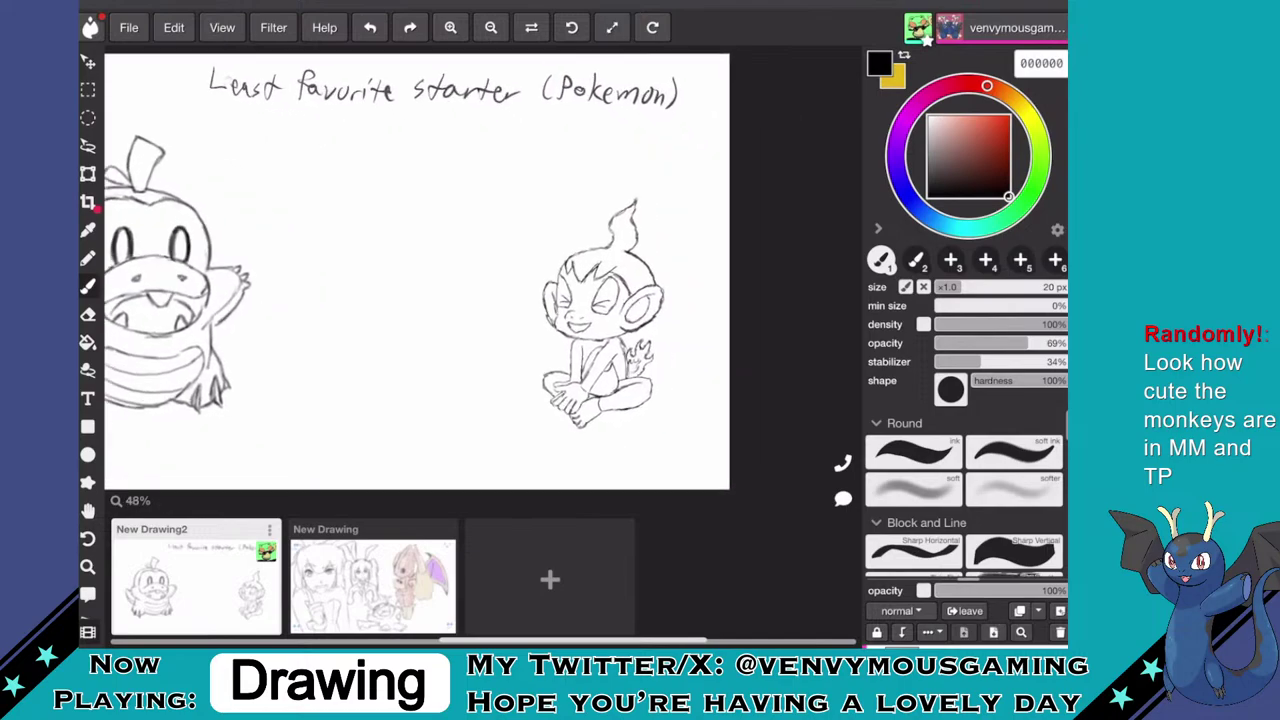
scroll(520, 280, up, 4)
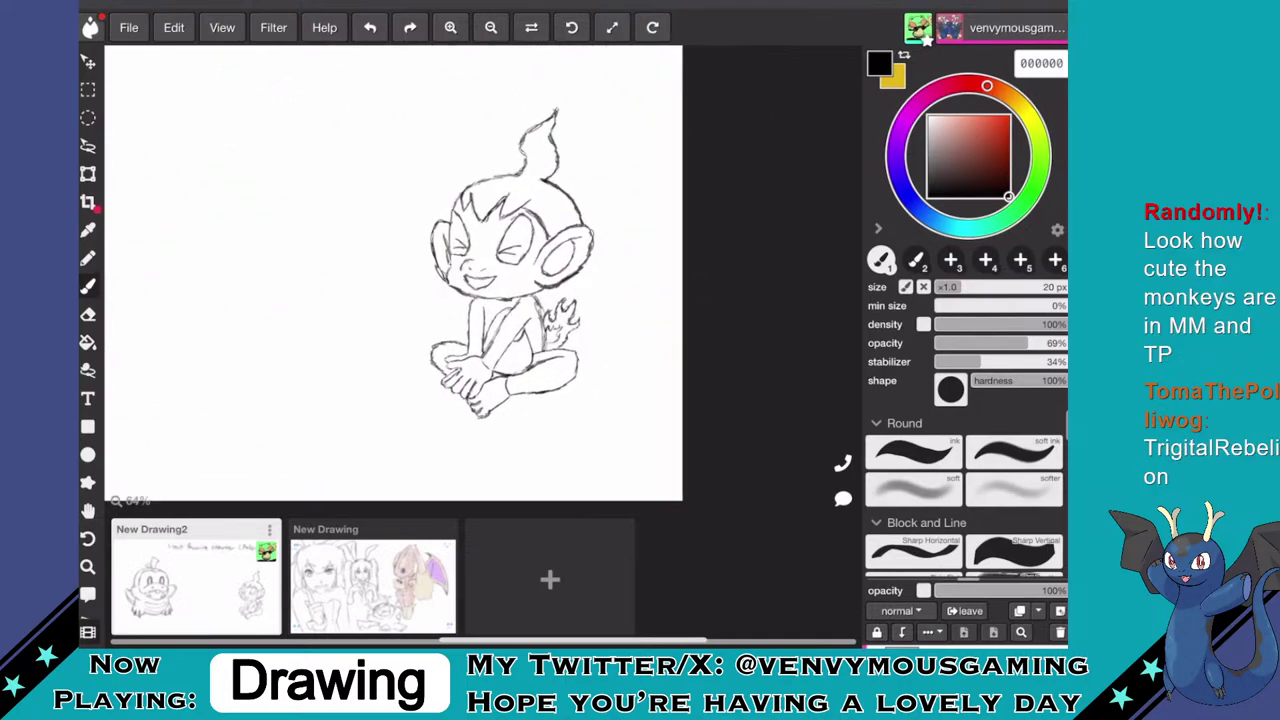
scroll(610, 336, up, 1)
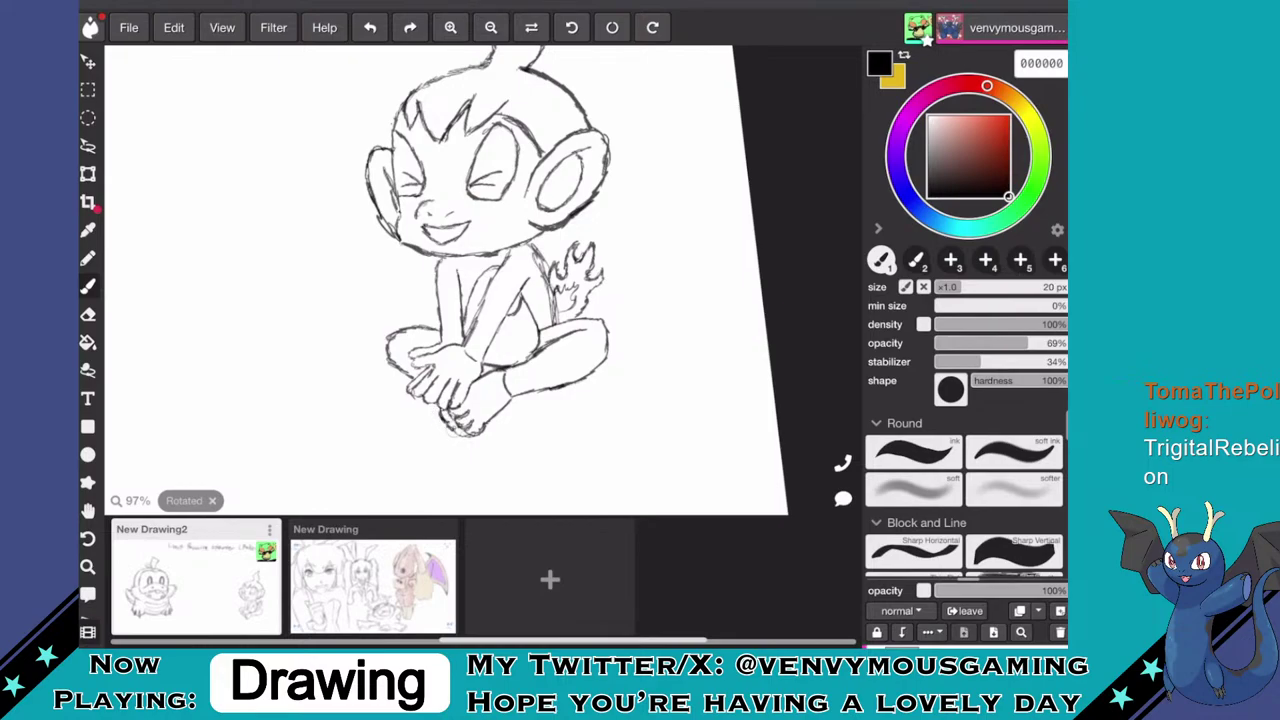
- Lasso the whole monkey, try to stretch it wider with Transform, and deselect it
scroll(500, 280, down, 3)
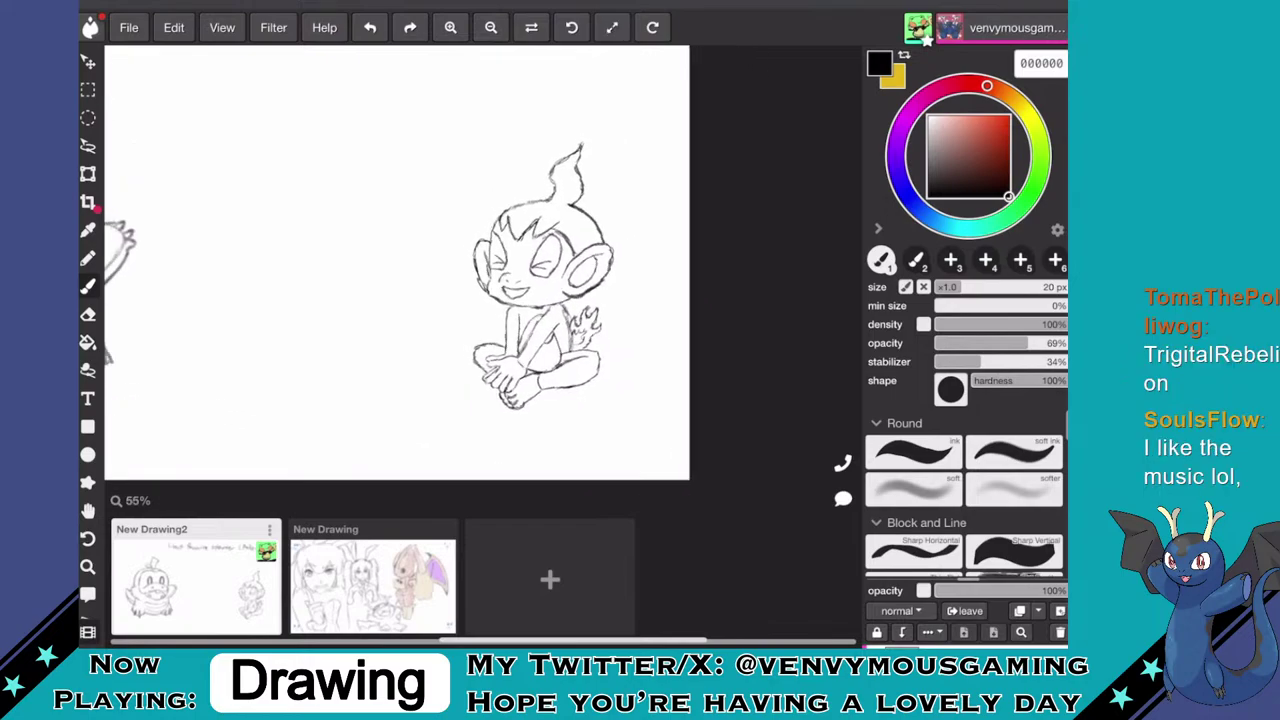
scroll(500, 280, down, 3)
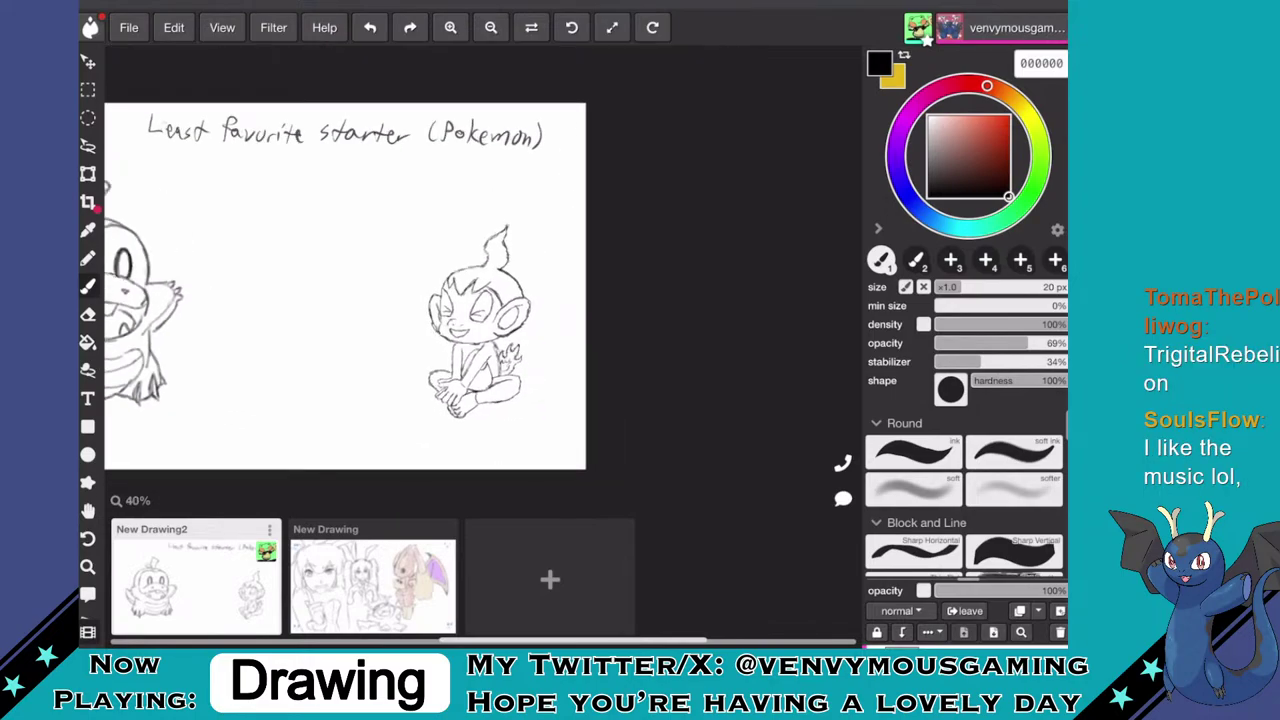
key(l)
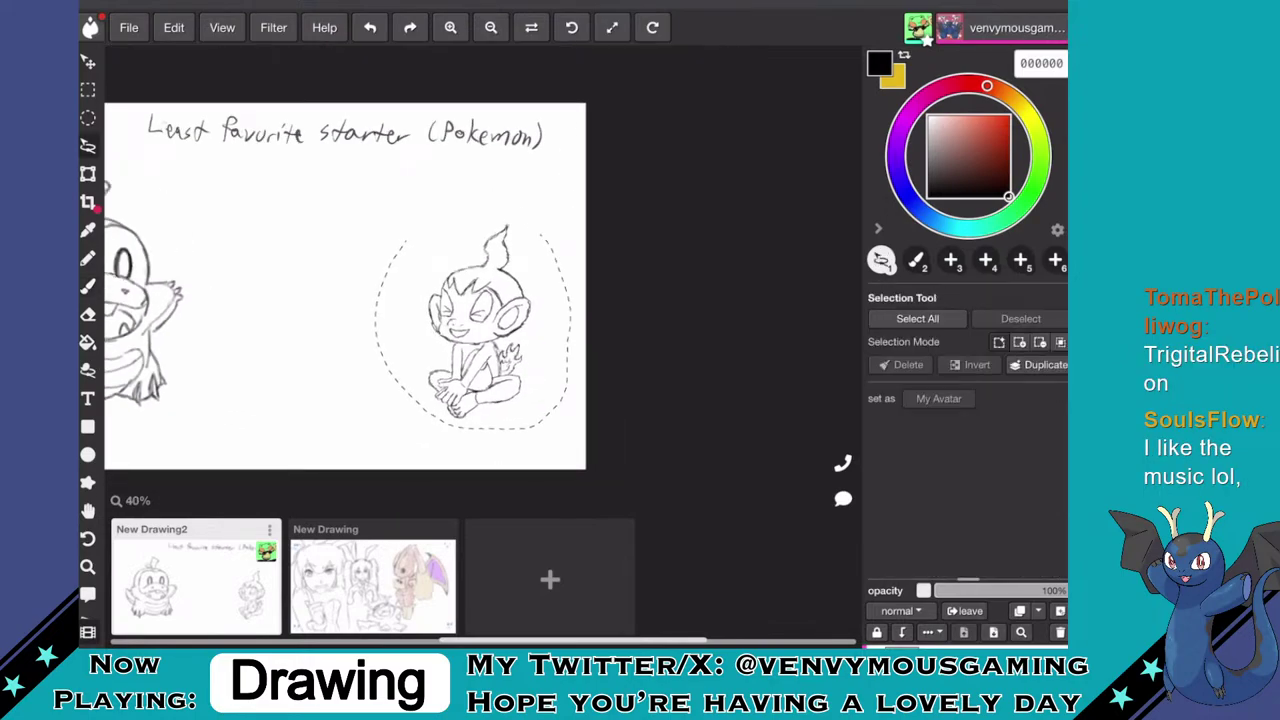
drag(541, 235, 406, 240)
key(v)
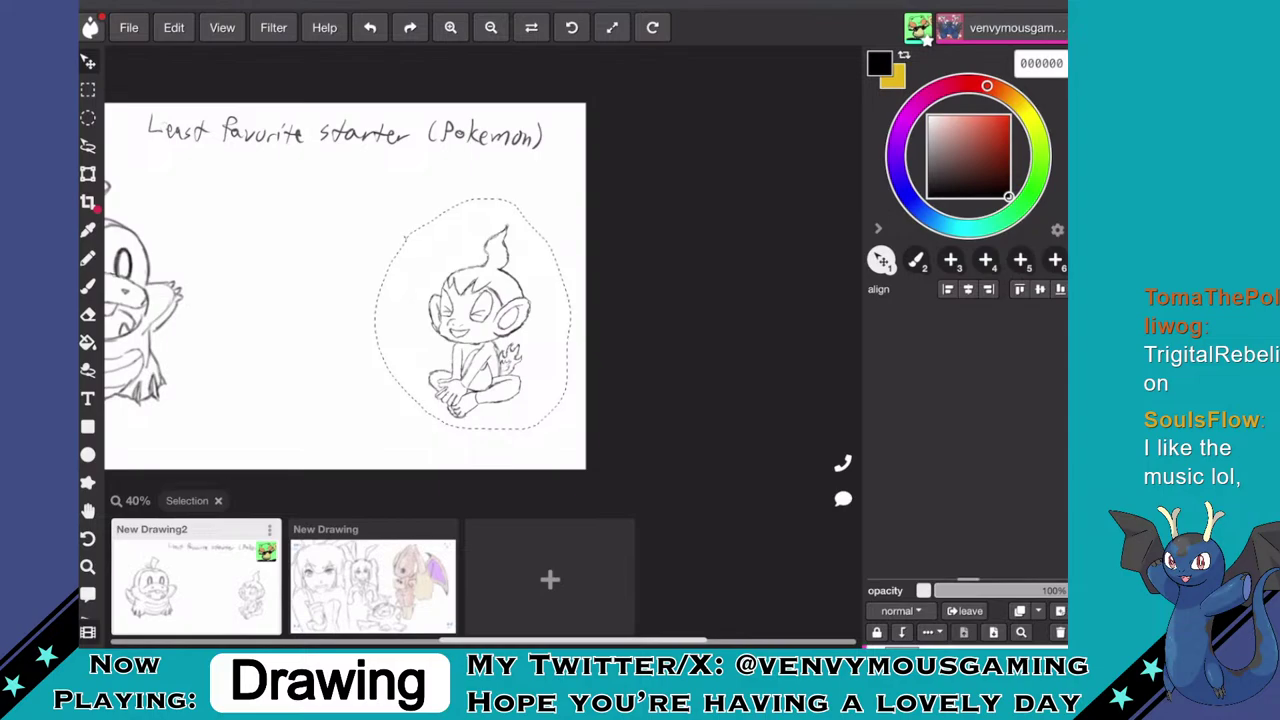
key(ctrl+t)
drag(376, 199, 318, 190)
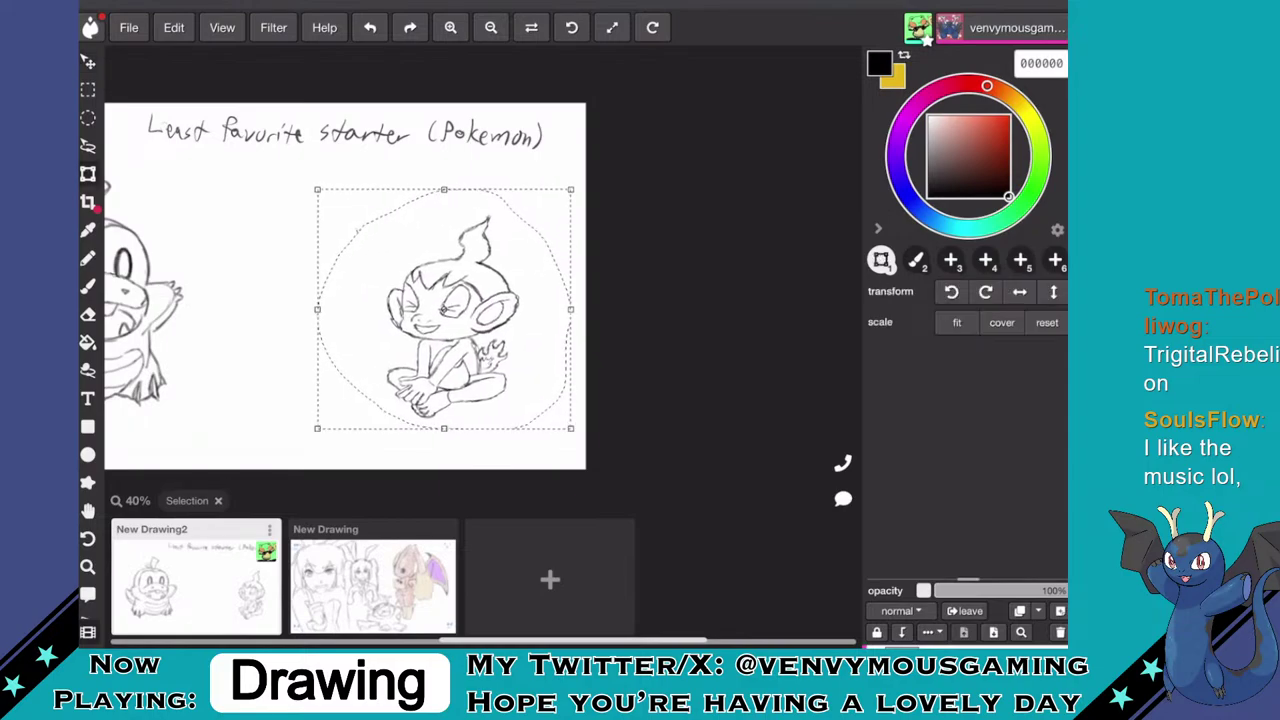
drag(317, 309, 375, 313)
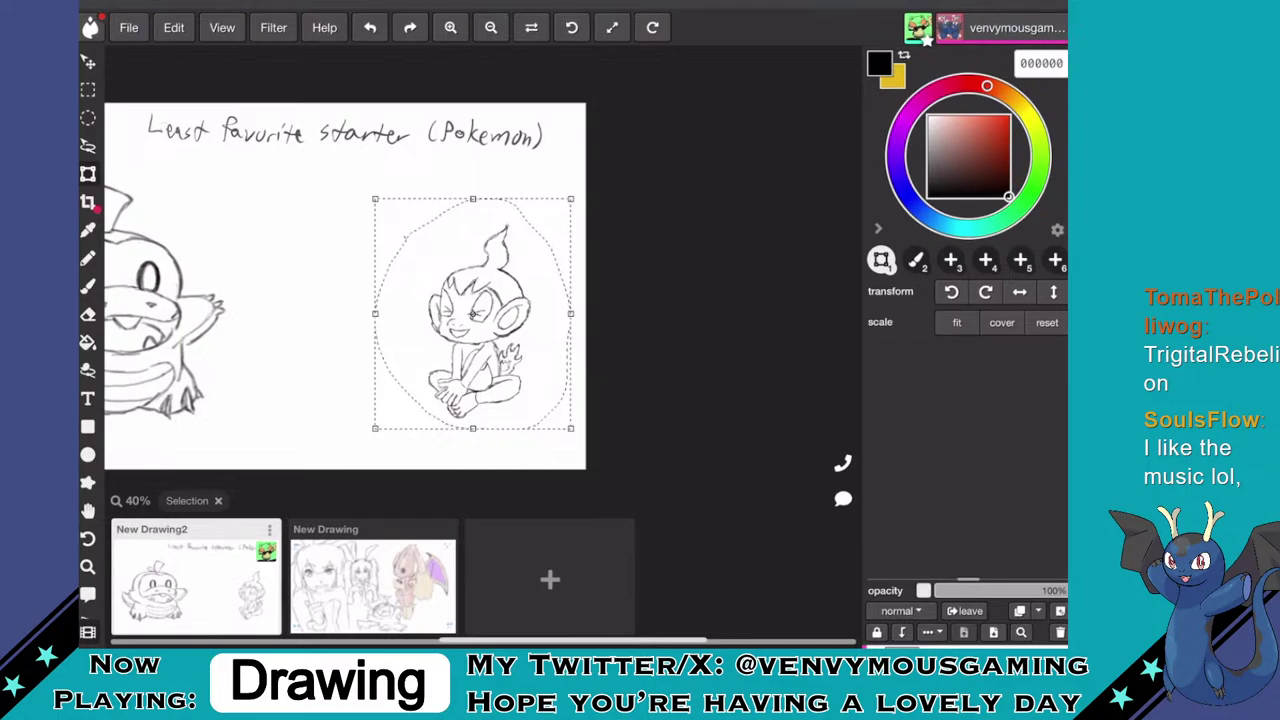
key(v)
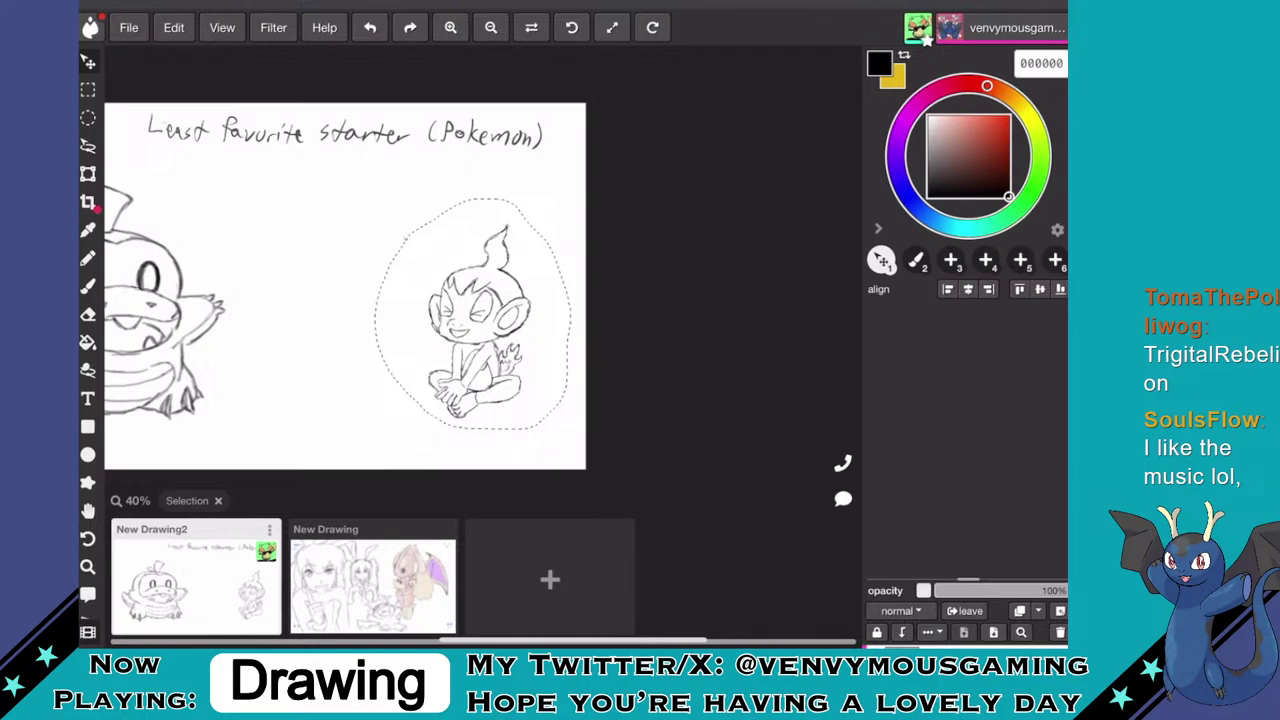
click(173, 27)
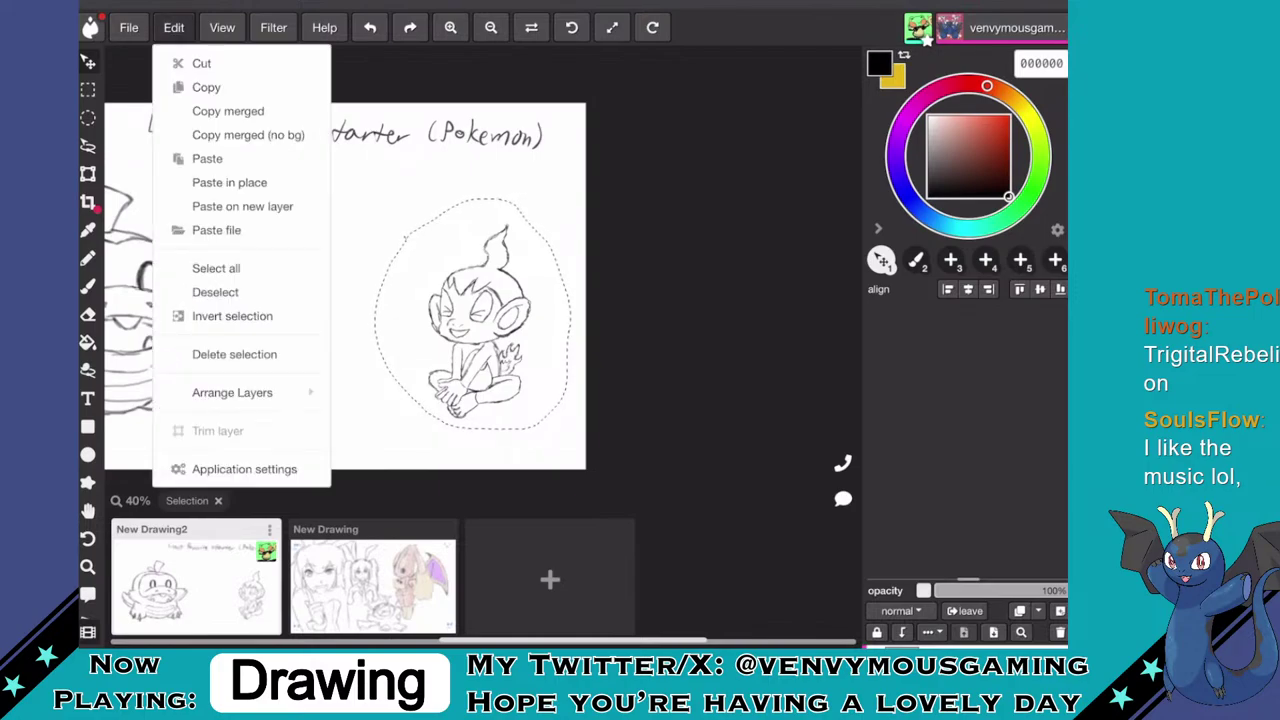
click(214, 289)
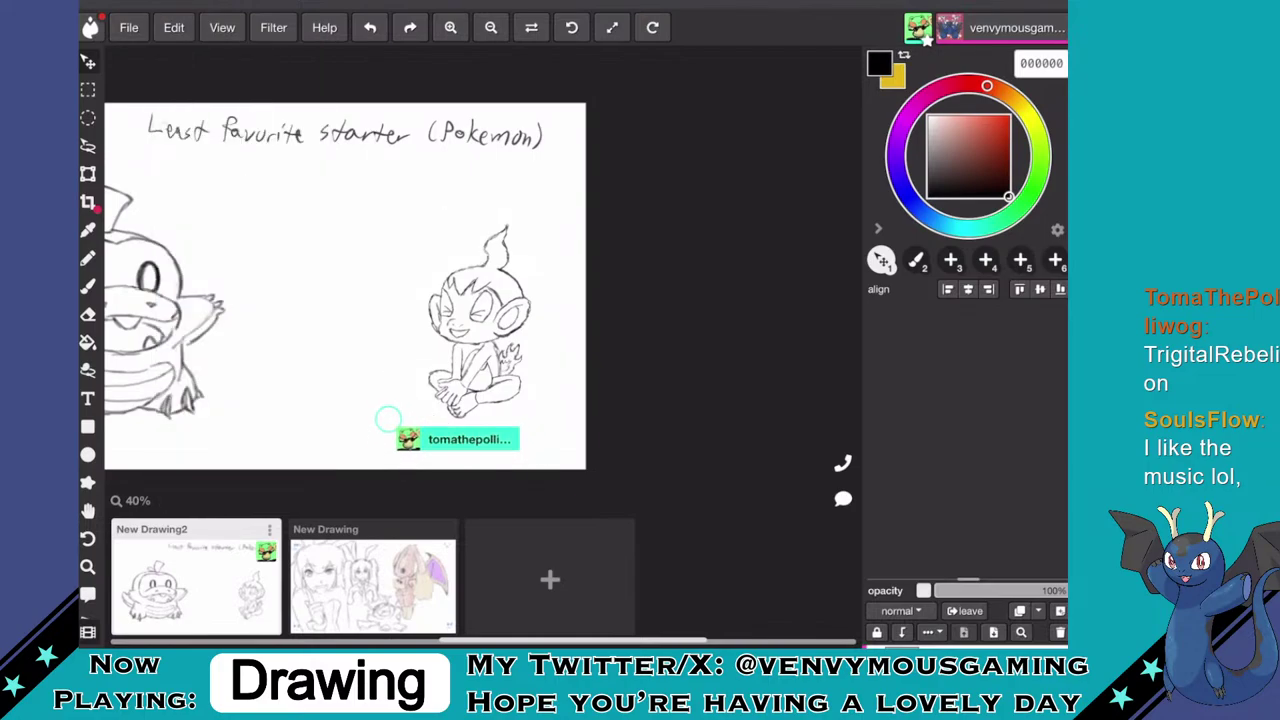
- Paint the monkey's jagged forehead hair and flame tuft with the brush in orange ef8e30
scroll(424, 300, down, 1)
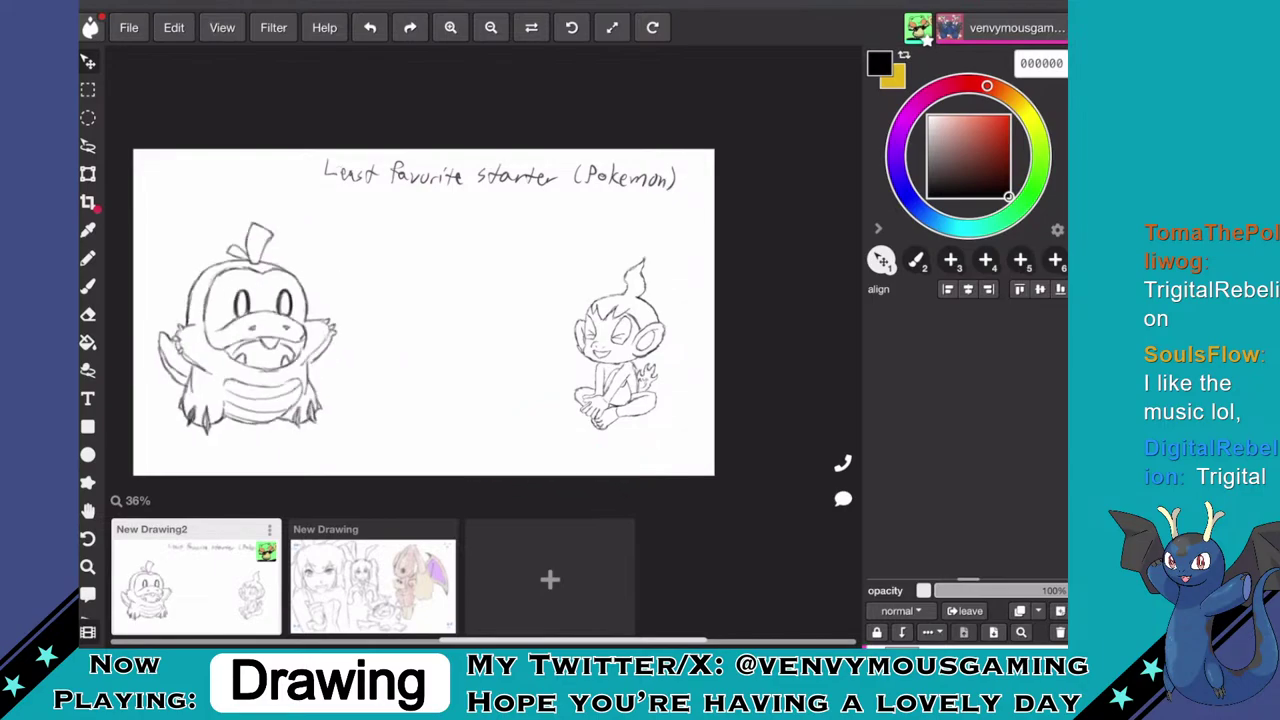
key(b)
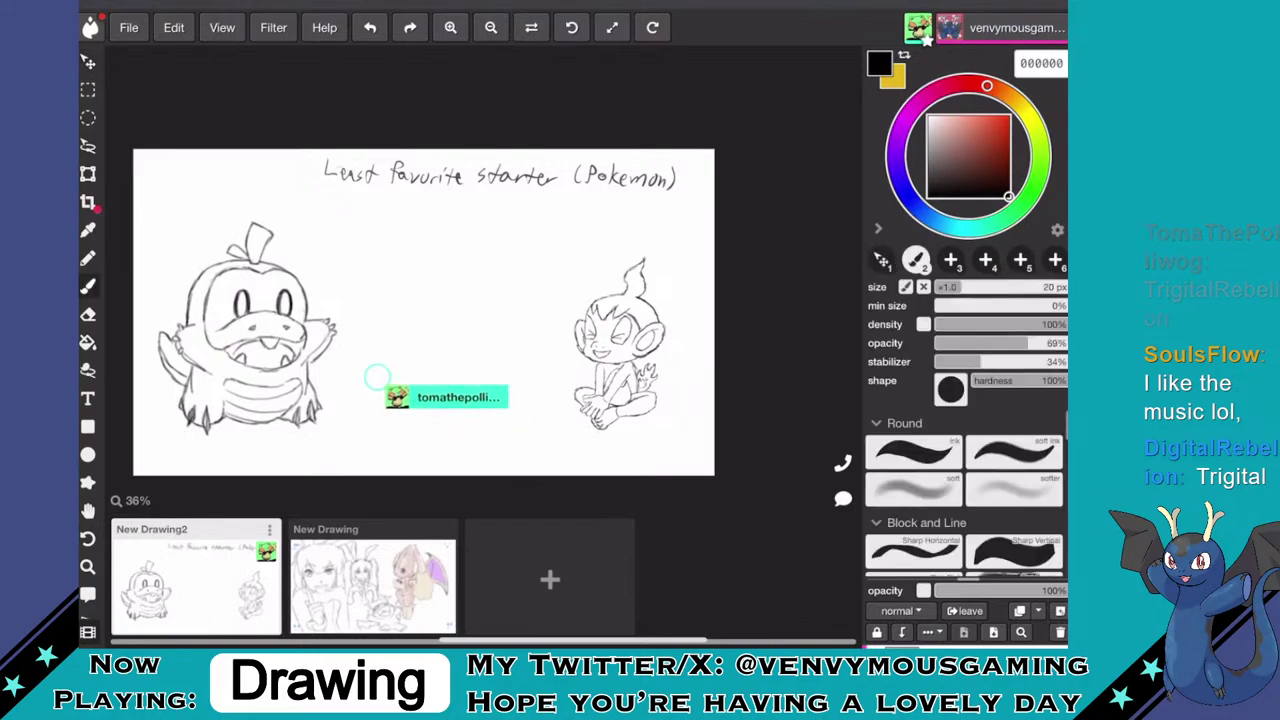
drag(987, 86, 1004, 92)
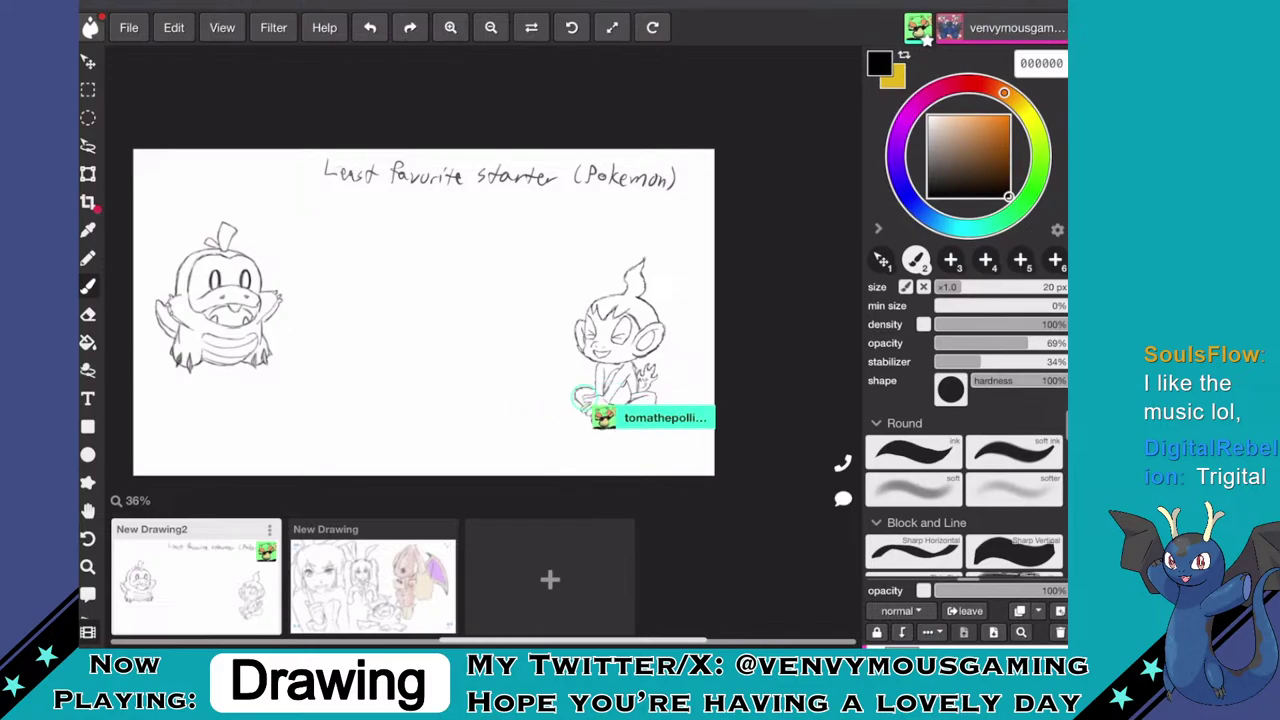
drag(992, 154, 993, 121)
scroll(700, 320, up, 4)
scroll(750, 341, up, 2)
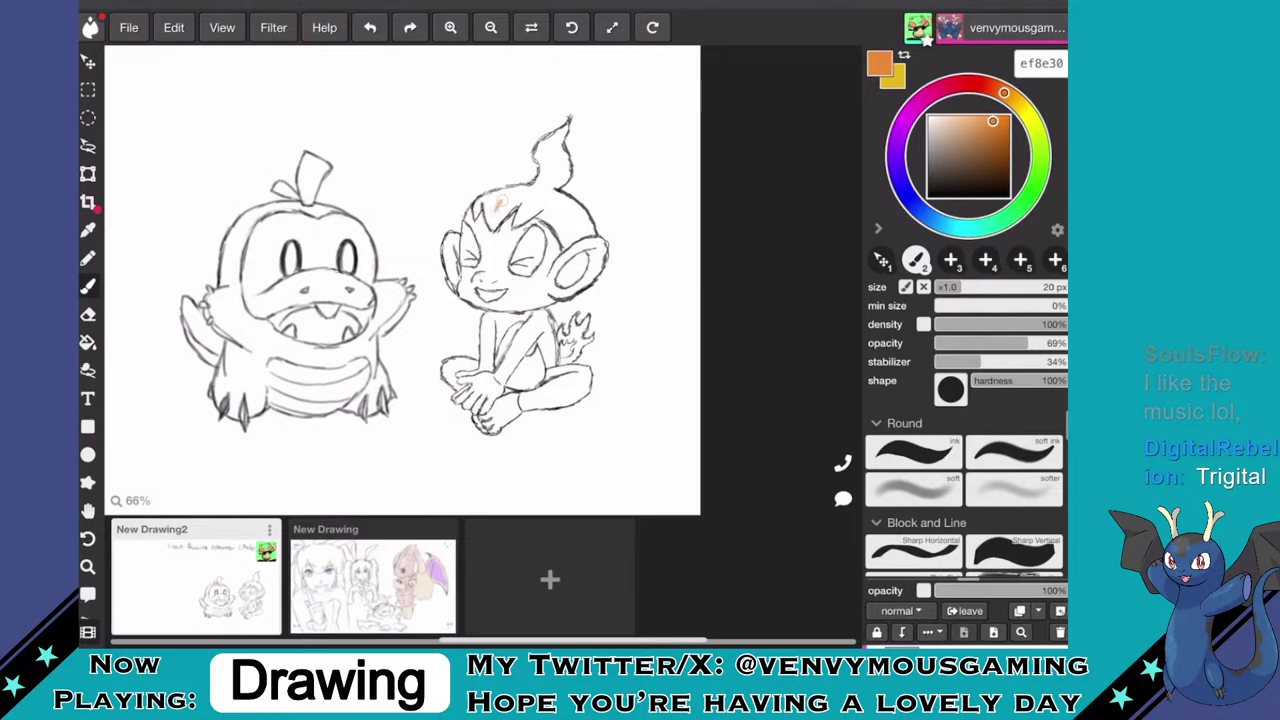
mouse_move(501, 201)
mouse_down()
mouse_move(494, 217)
mouse_move(490, 198)
mouse_move(497, 218)
mouse_up()
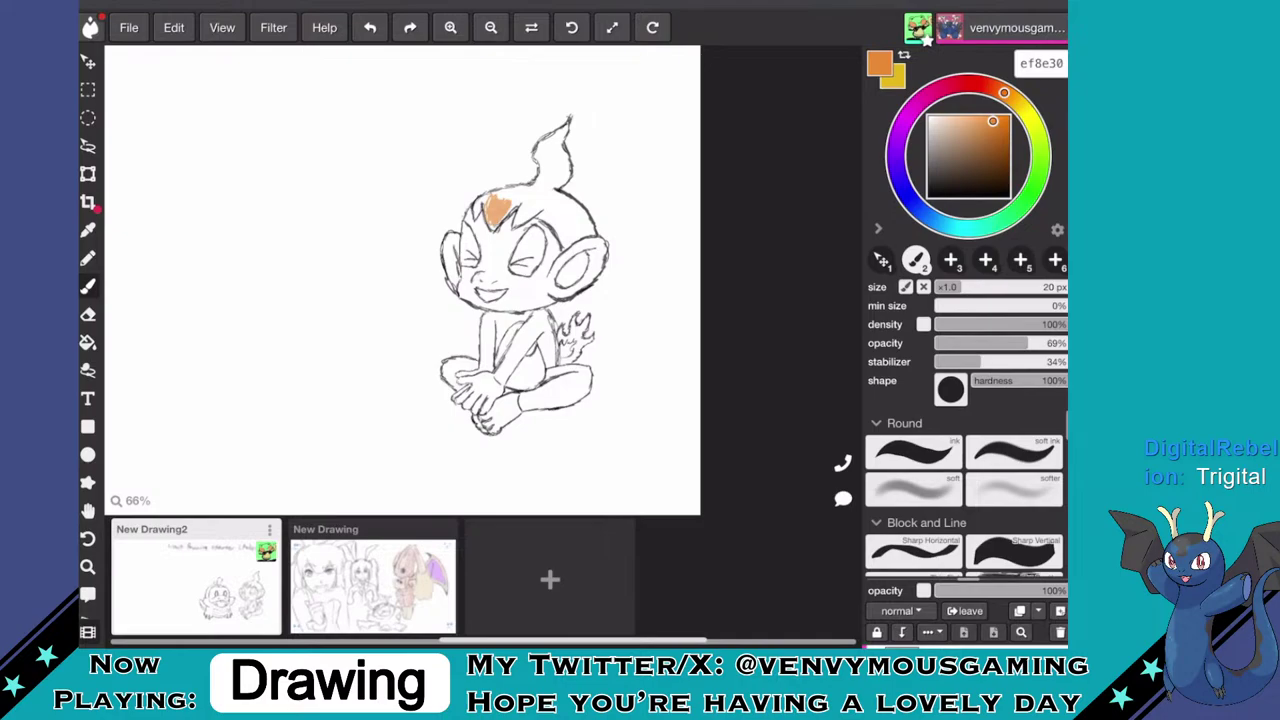
mouse_move(500, 200)
mouse_down()
mouse_move(485, 196)
mouse_move(474, 213)
mouse_move(516, 190)
mouse_move(524, 200)
mouse_move(526, 188)
mouse_move(512, 200)
mouse_move(546, 172)
mouse_move(540, 184)
mouse_move(540, 148)
mouse_move(563, 130)
mouse_move(541, 197)
mouse_up()
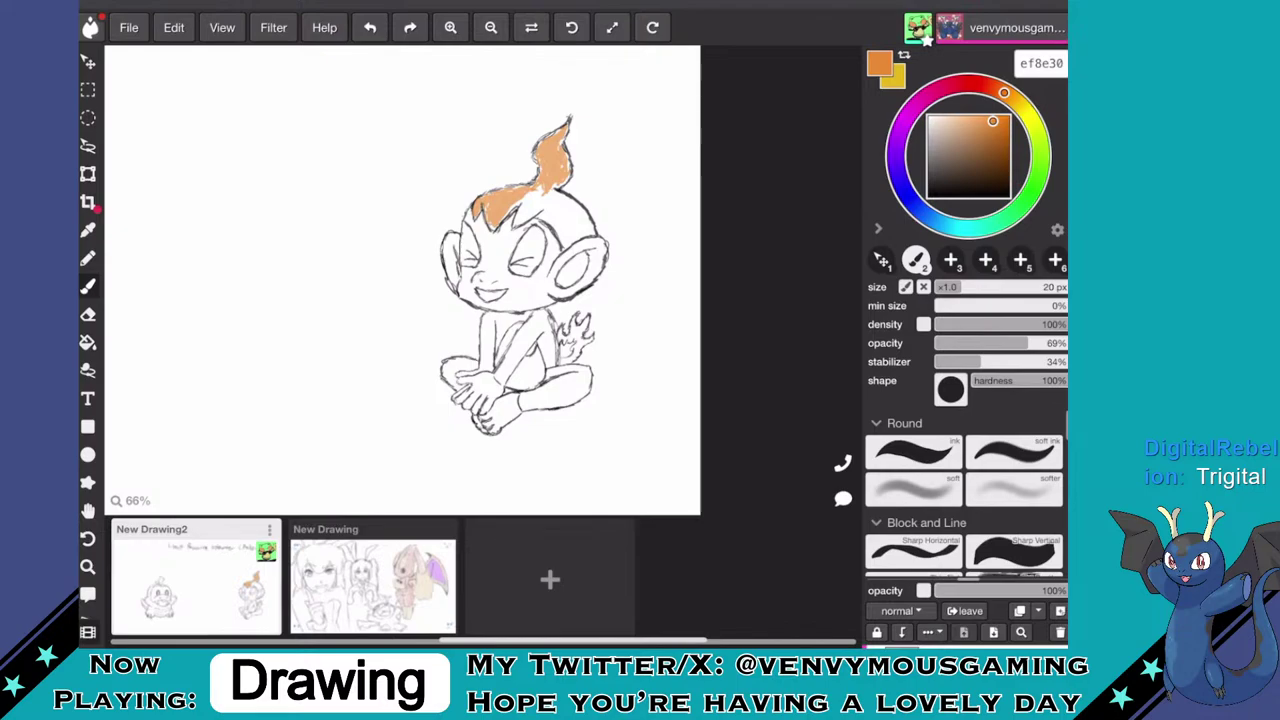
mouse_move(541, 188)
mouse_down()
mouse_move(531, 197)
mouse_move(541, 188)
mouse_up()
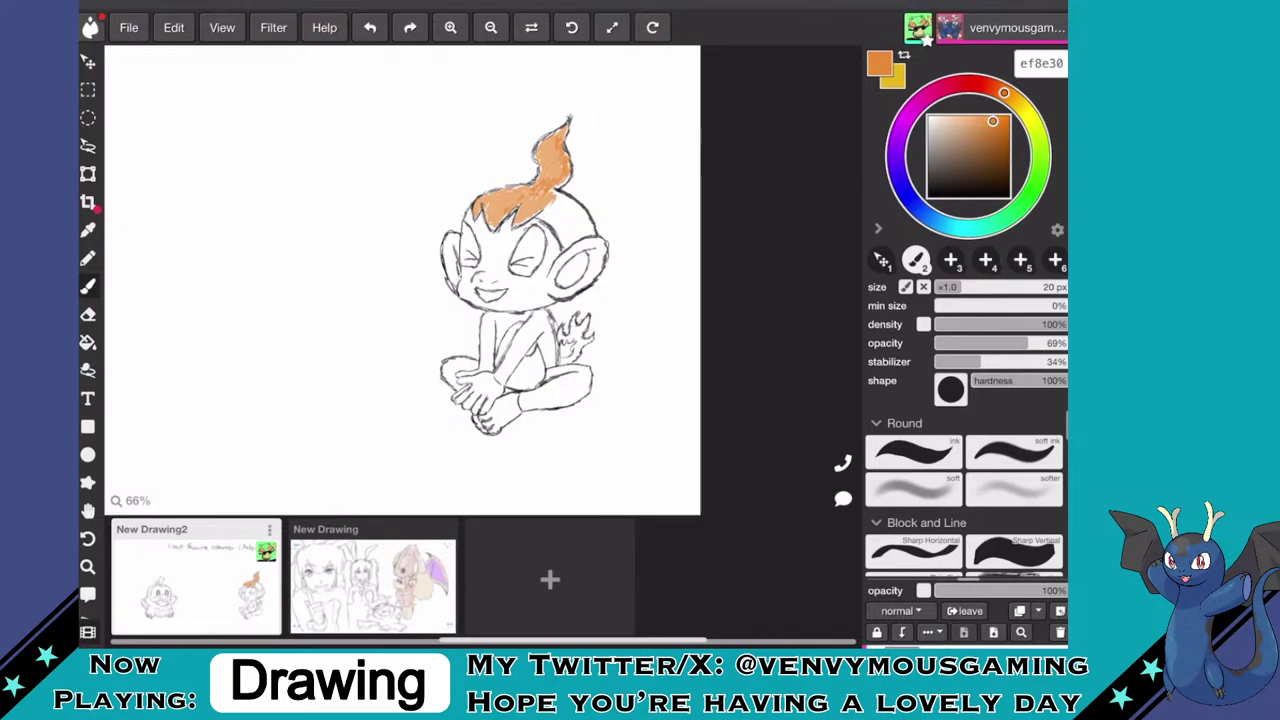
- Paint the back of the monkey's head orange ef8e30, from the forehead hair down to the near ear
scroll(402, 280, up, 4)
mouse_move(449, 121)
mouse_down()
mouse_move(436, 149)
mouse_move(432, 84)
mouse_move(418, 92)
mouse_move(448, 76)
mouse_move(438, 108)
mouse_move(462, 60)
mouse_move(469, 112)
mouse_move(448, 108)
mouse_move(438, 122)
mouse_move(460, 124)
mouse_move(476, 84)
mouse_move(486, 140)
mouse_move(466, 123)
mouse_up()
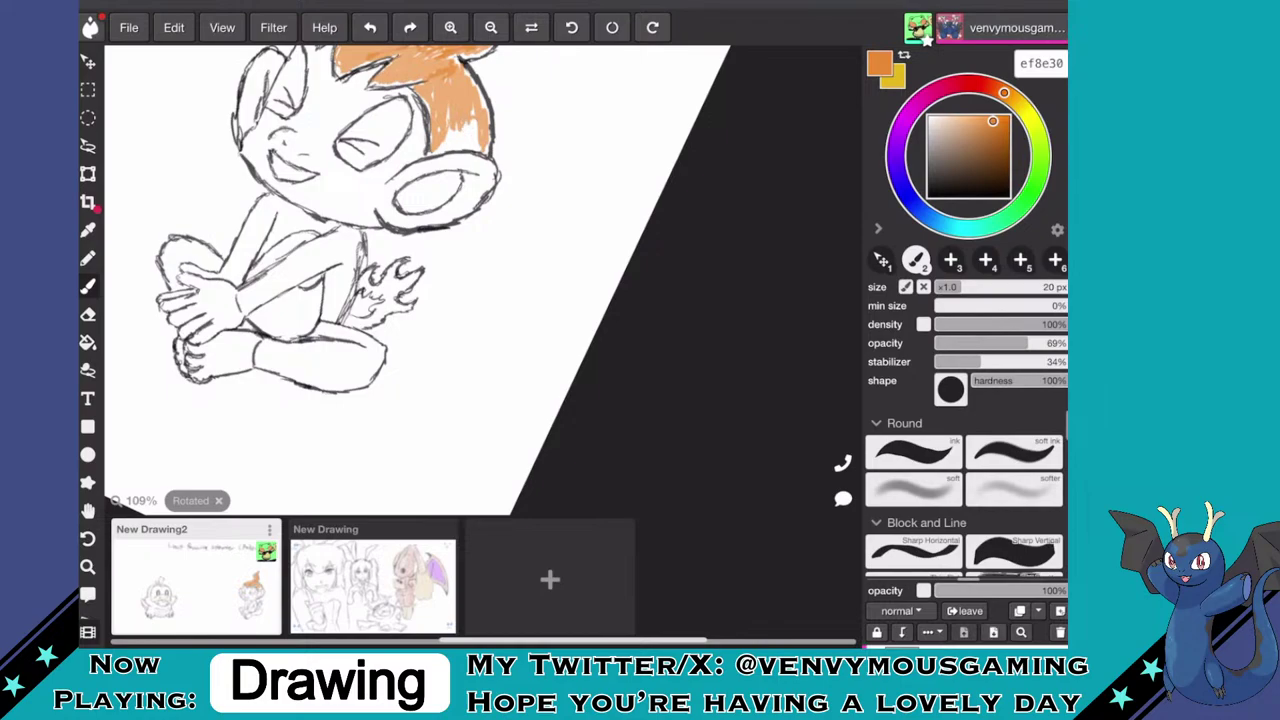
scroll(483, 280, down, 4)
scroll(483, 280, up, 5)
mouse_move(522, 200)
mouse_down()
mouse_move(544, 175)
mouse_move(516, 216)
mouse_move(522, 172)
mouse_move(492, 180)
mouse_move(526, 168)
mouse_move(546, 196)
mouse_up()
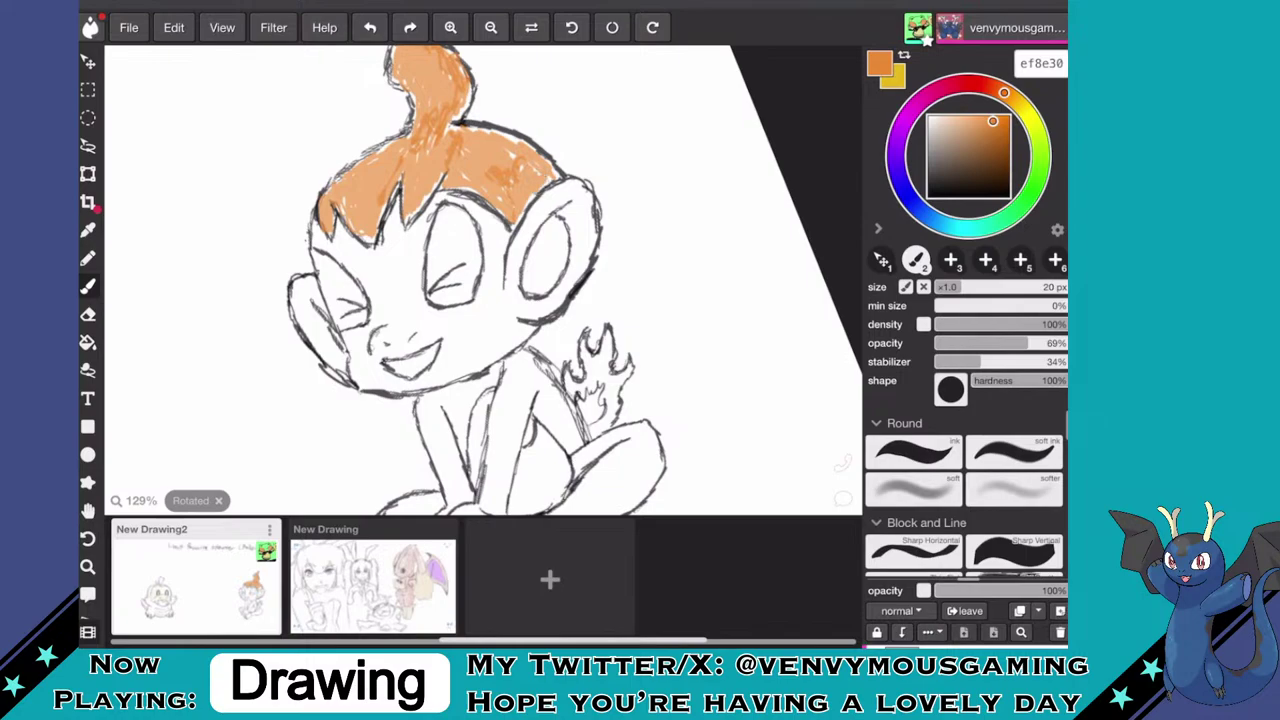
drag(504, 146, 512, 158)
scroll(484, 290, down, 1)
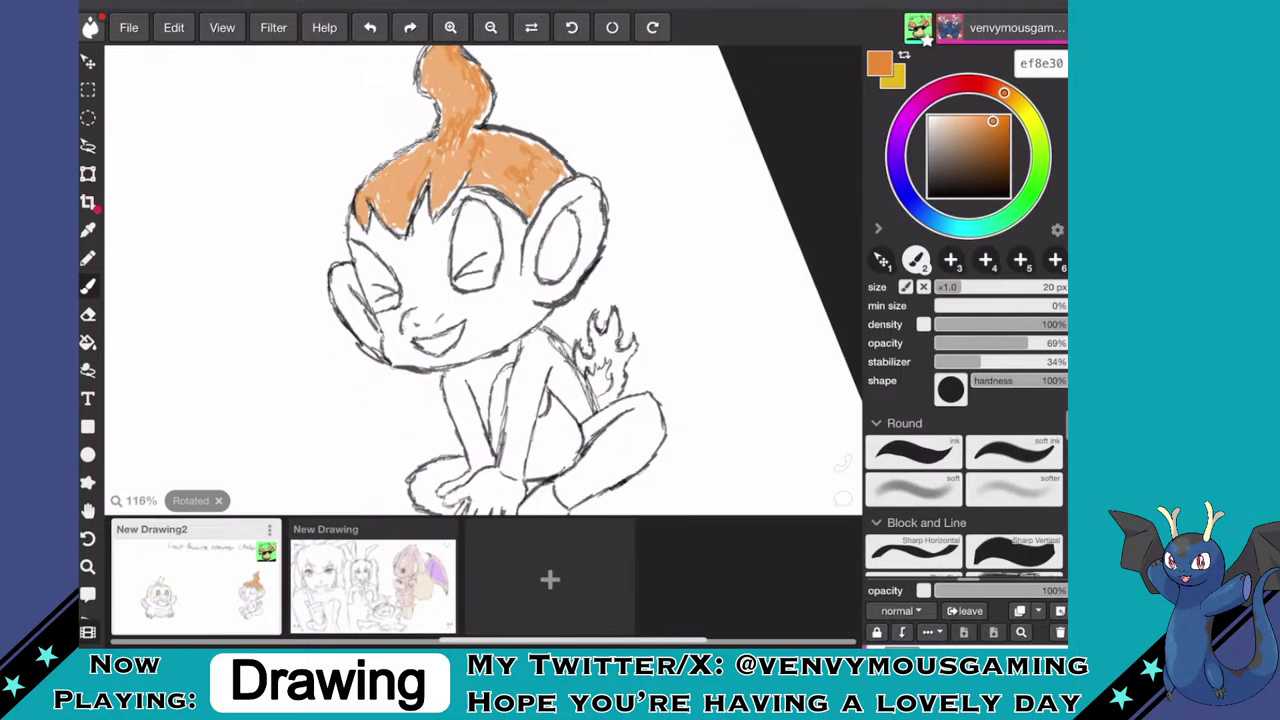
- Draw a black 000000 brush line across the near arm's wrist to separate the forearm from the hand
drag(484, 330, 490, 250)
scroll(480, 280, down, 1)
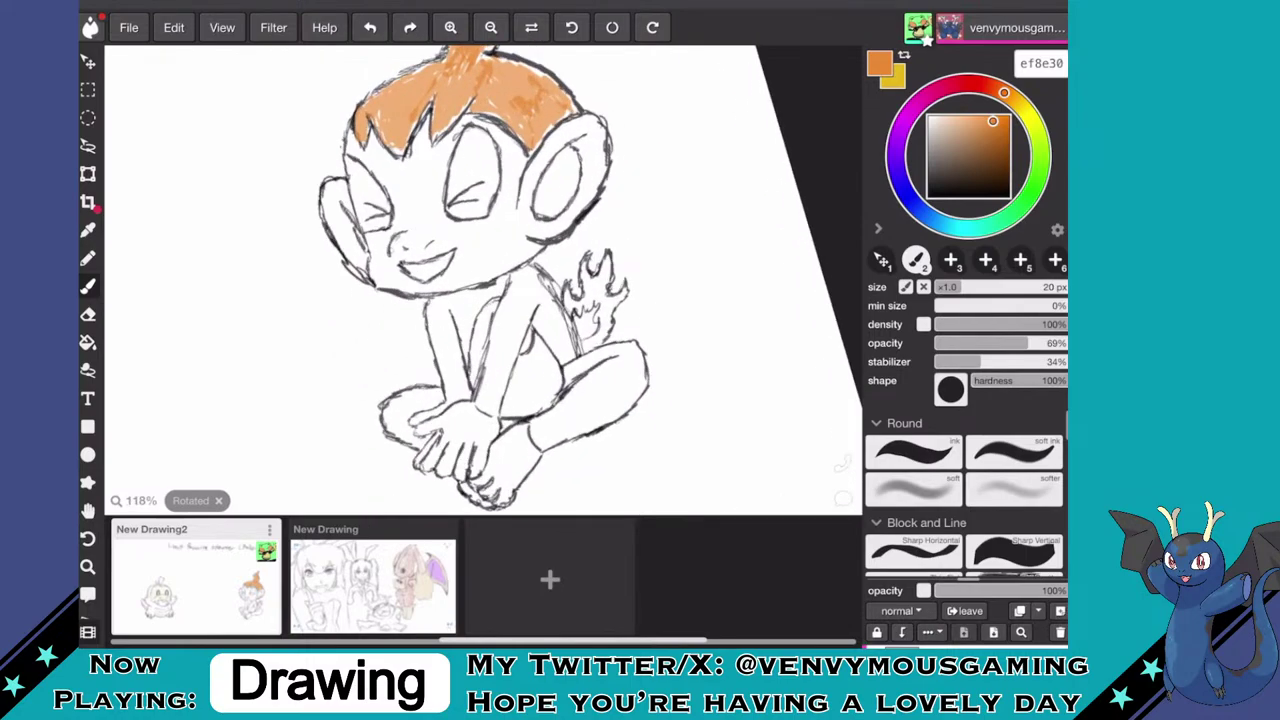
scroll(520, 280, up, 3)
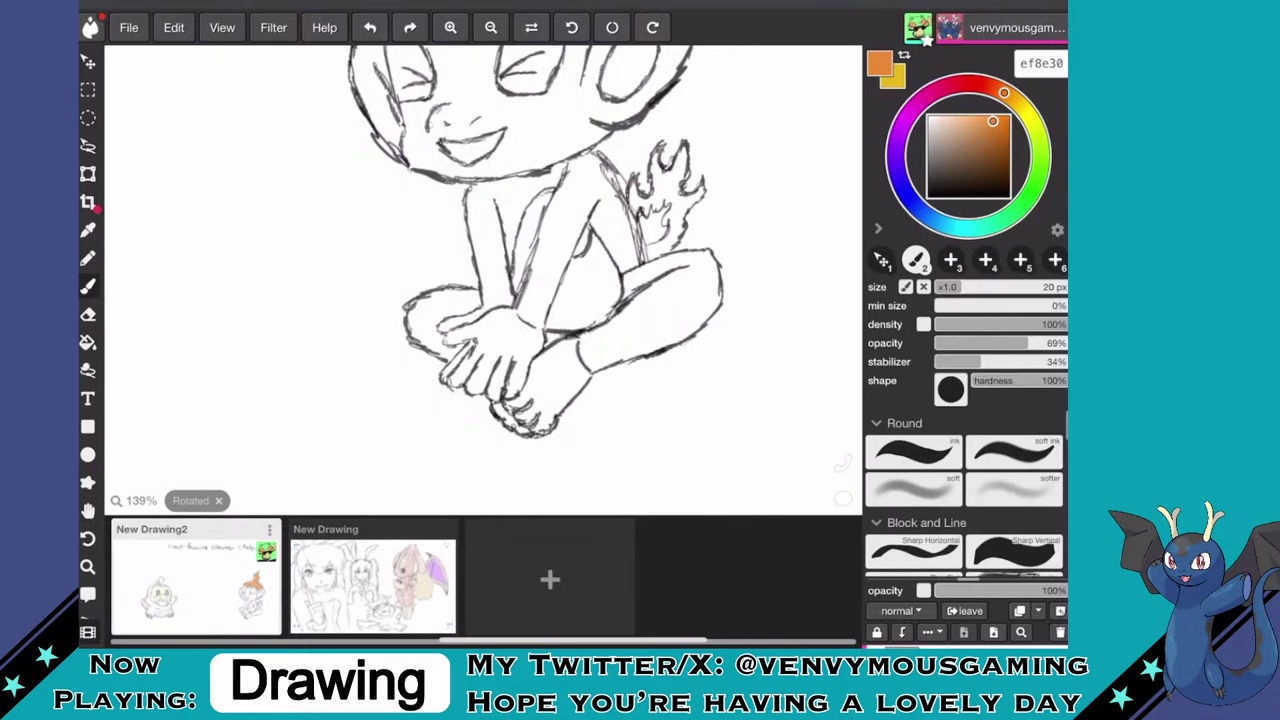
key(v)
key(b)
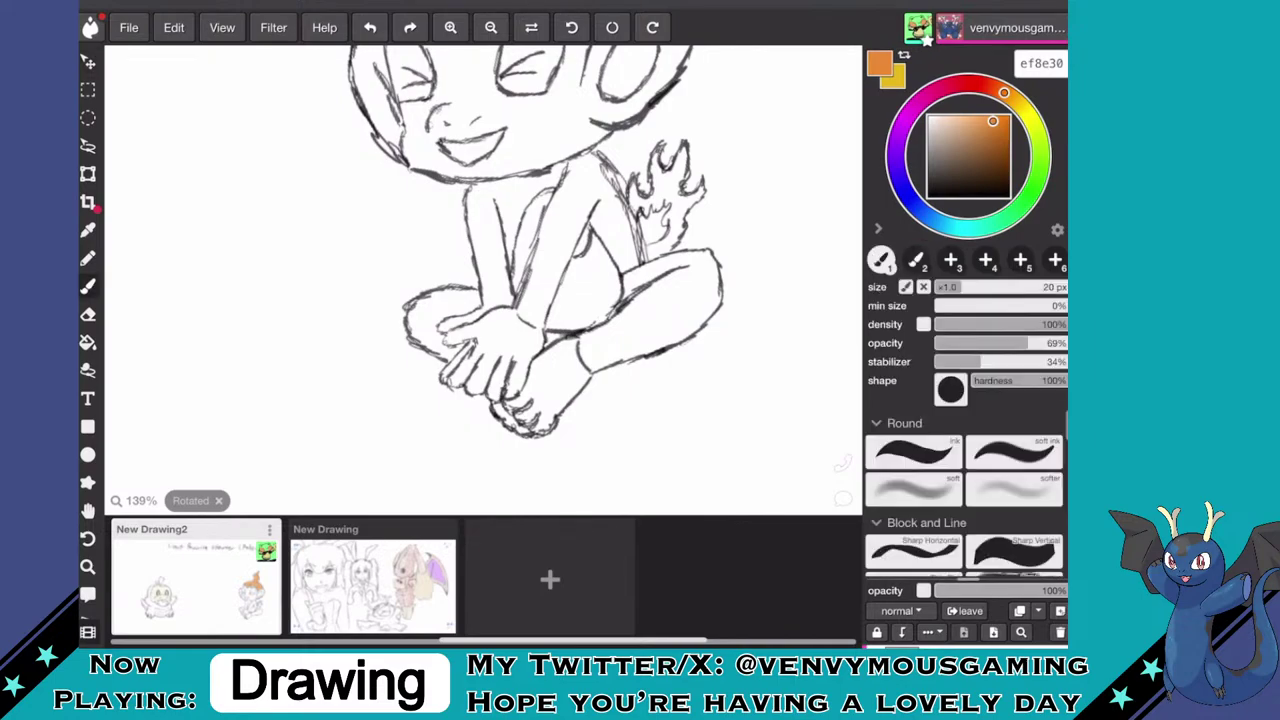
scroll(483, 280, up, 5)
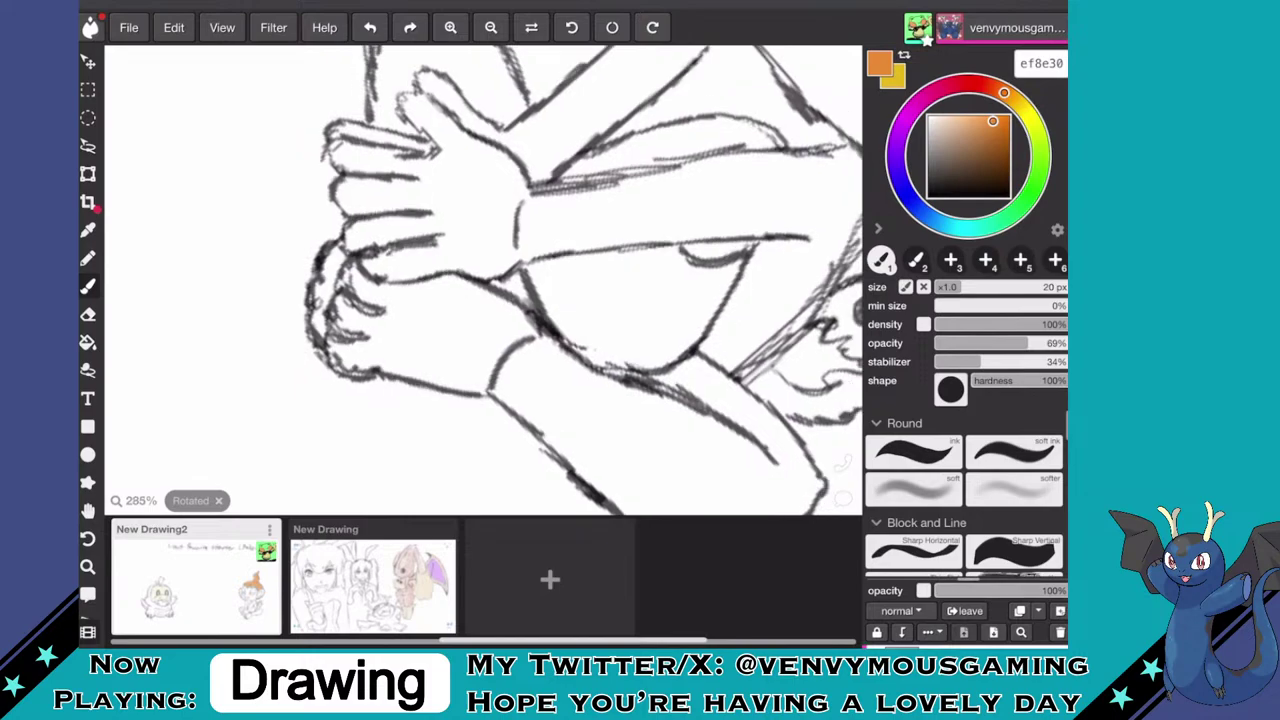
drag(516, 243, 520, 264)
key(ctrl+z)
drag(994, 180, 1009, 198)
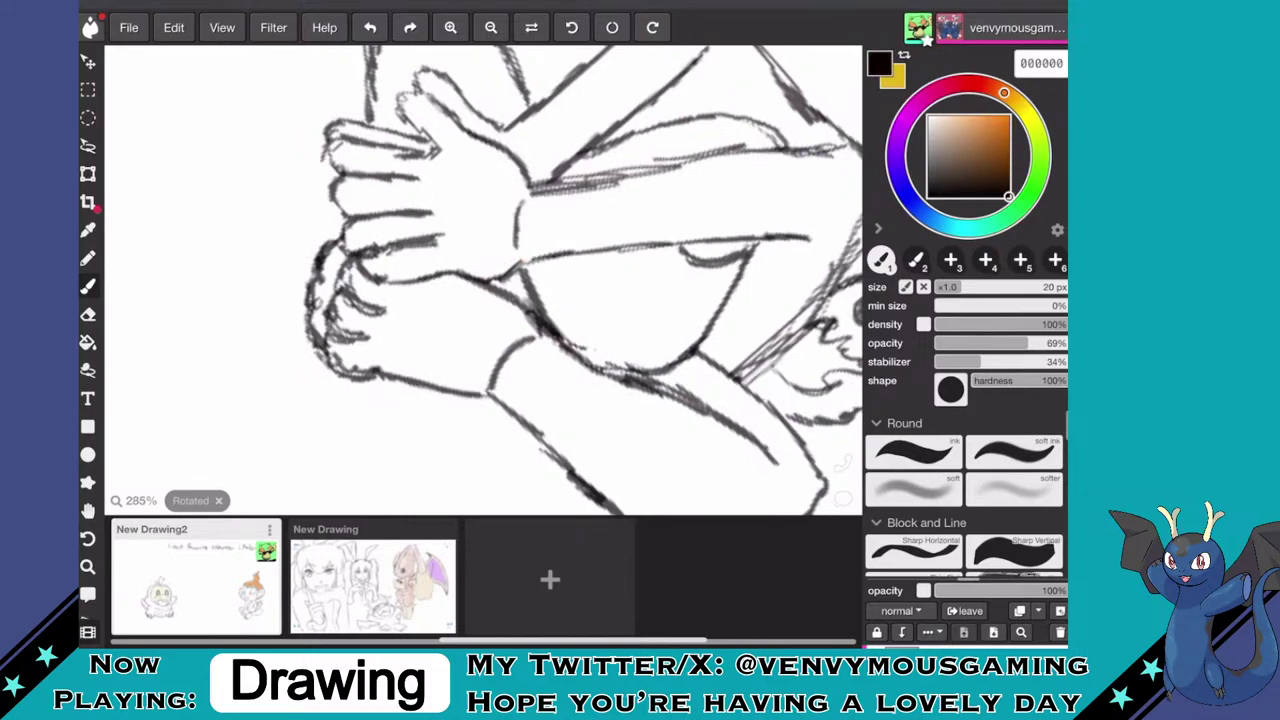
drag(519, 264, 529, 187)
scroll(483, 280, down, 1)
scroll(483, 280, down, 7)
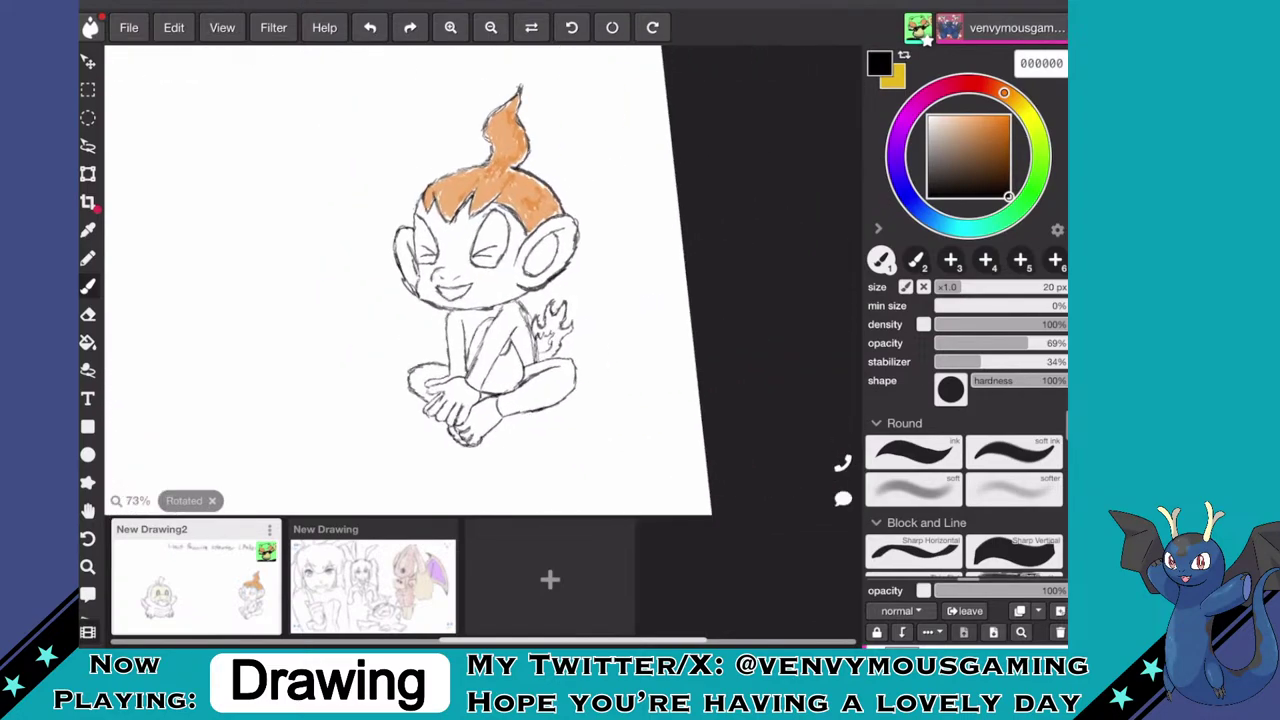
- Try painting the monkey's near arm with the brush in yellow eab316 and undo the test strokes
scroll(483, 280, up, 3)
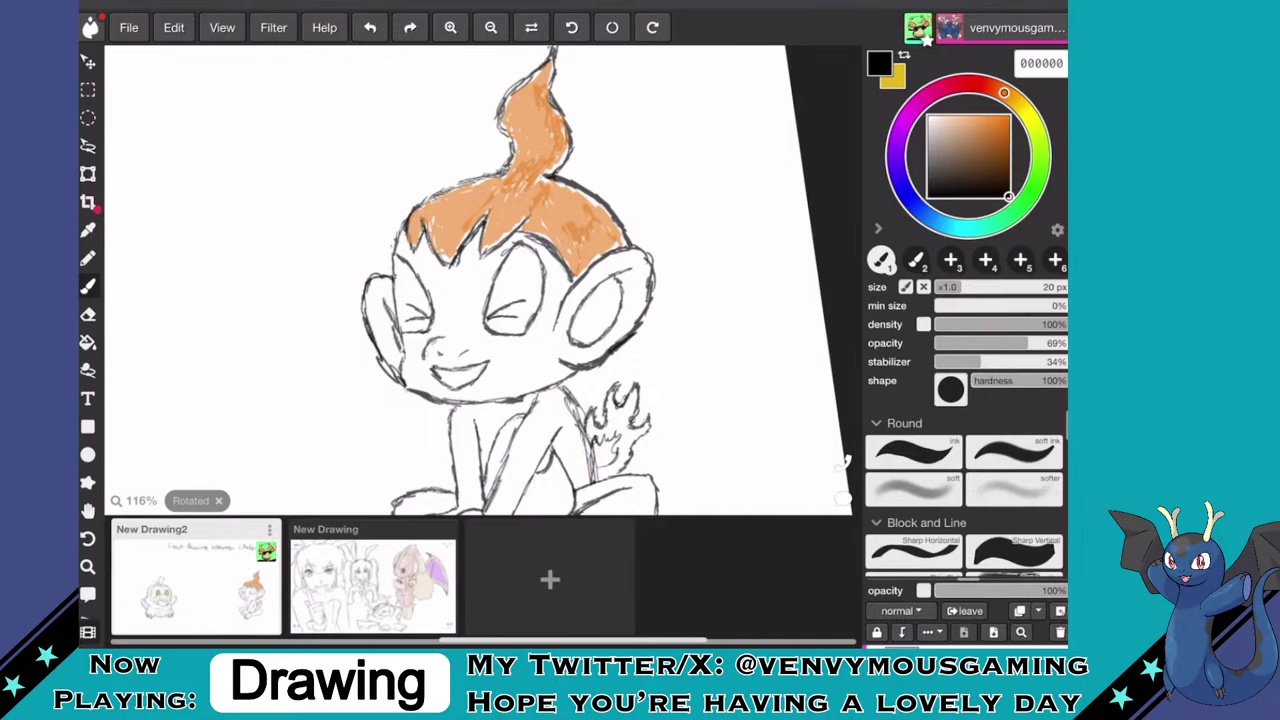
scroll(483, 280, down, 3)
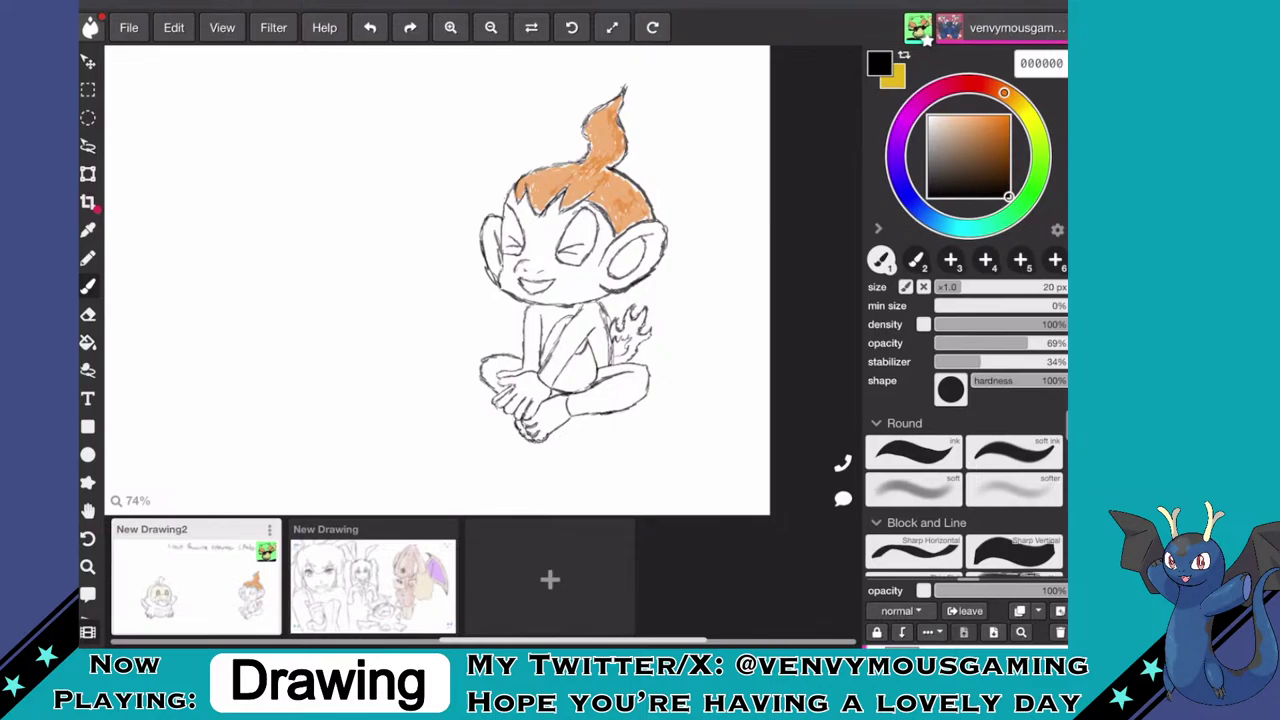
key(x)
key(2)
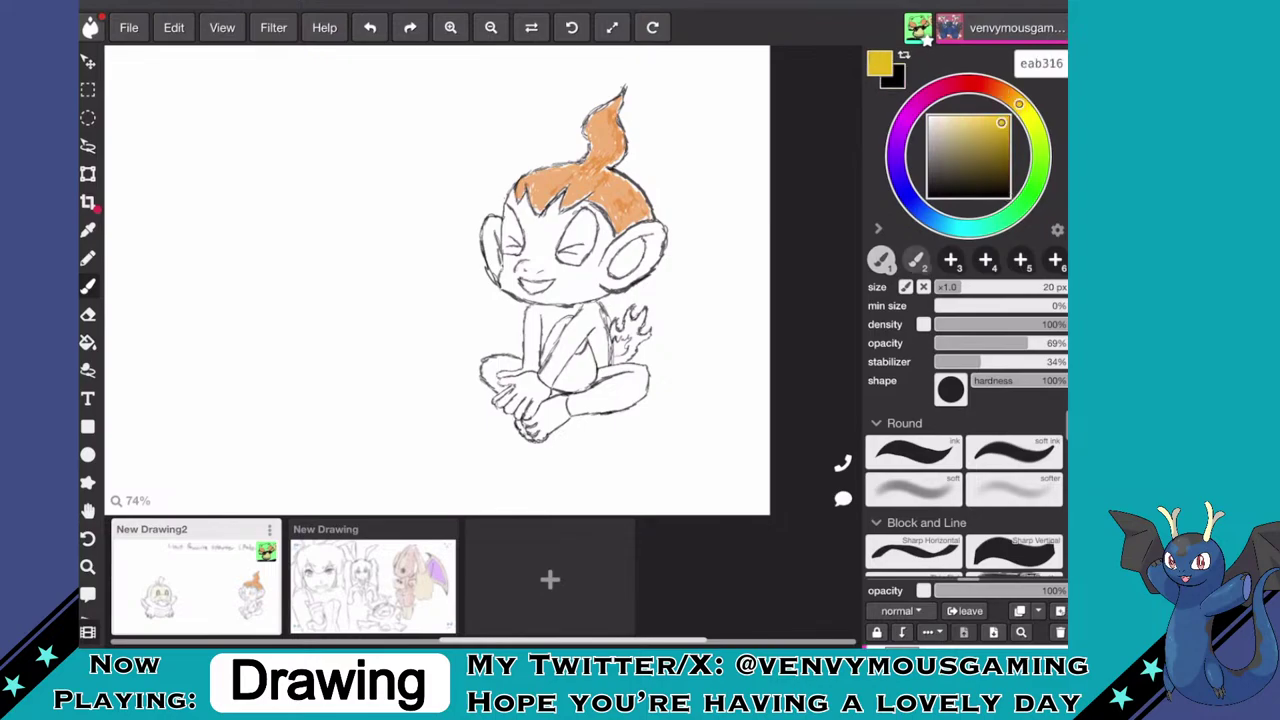
scroll(483, 280, up, 5)
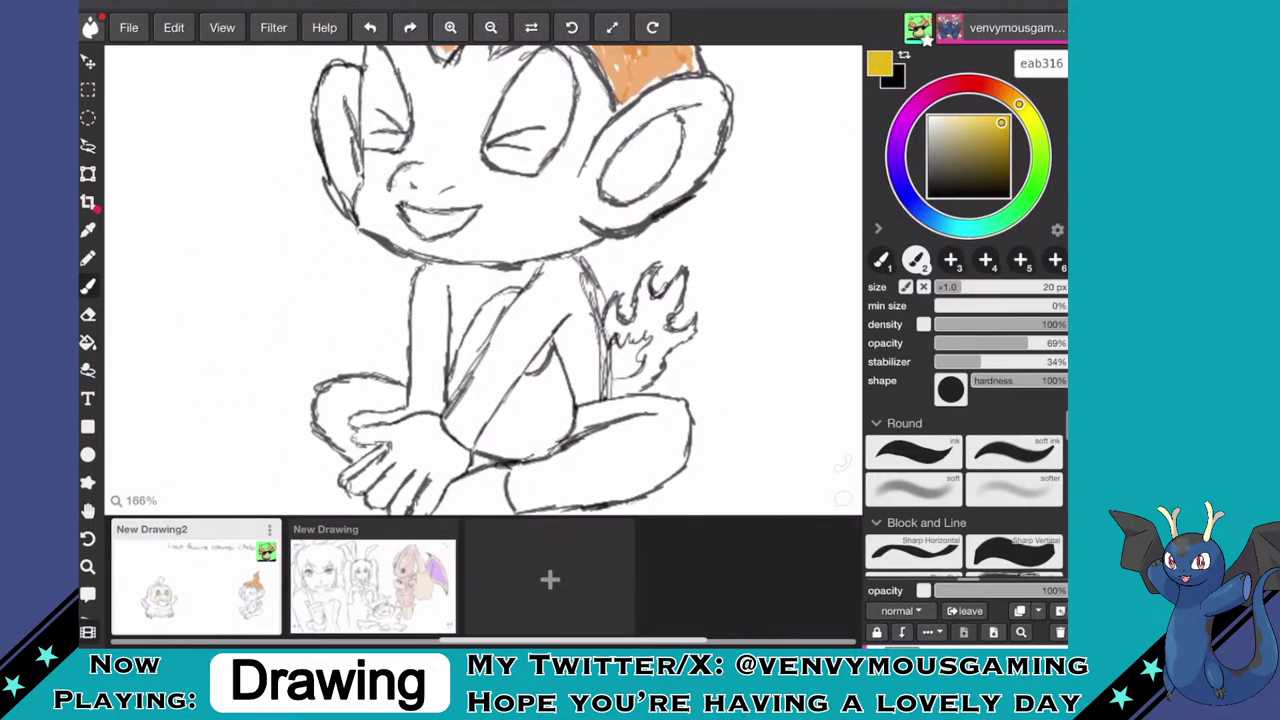
drag(524, 320, 507, 358)
scroll(560, 280, down, 5)
scroll(560, 280, down, 1)
key(ctrl+z)
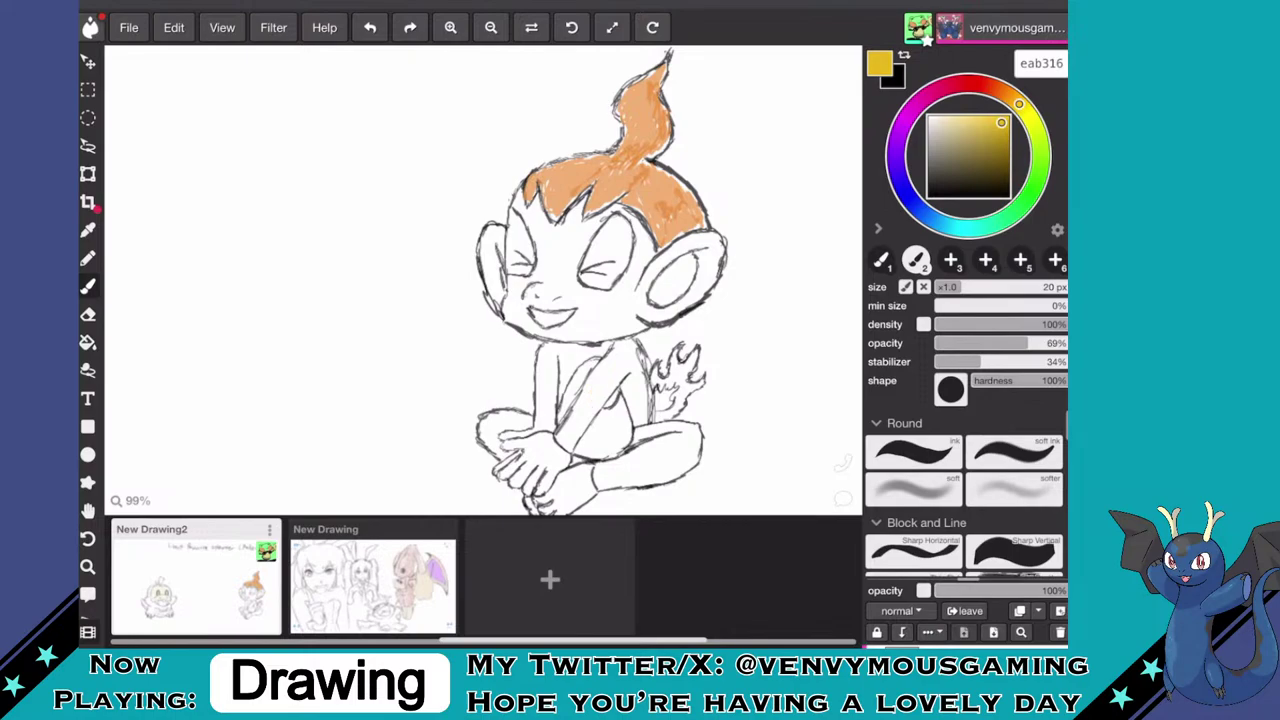
scroll(560, 280, up, 1)
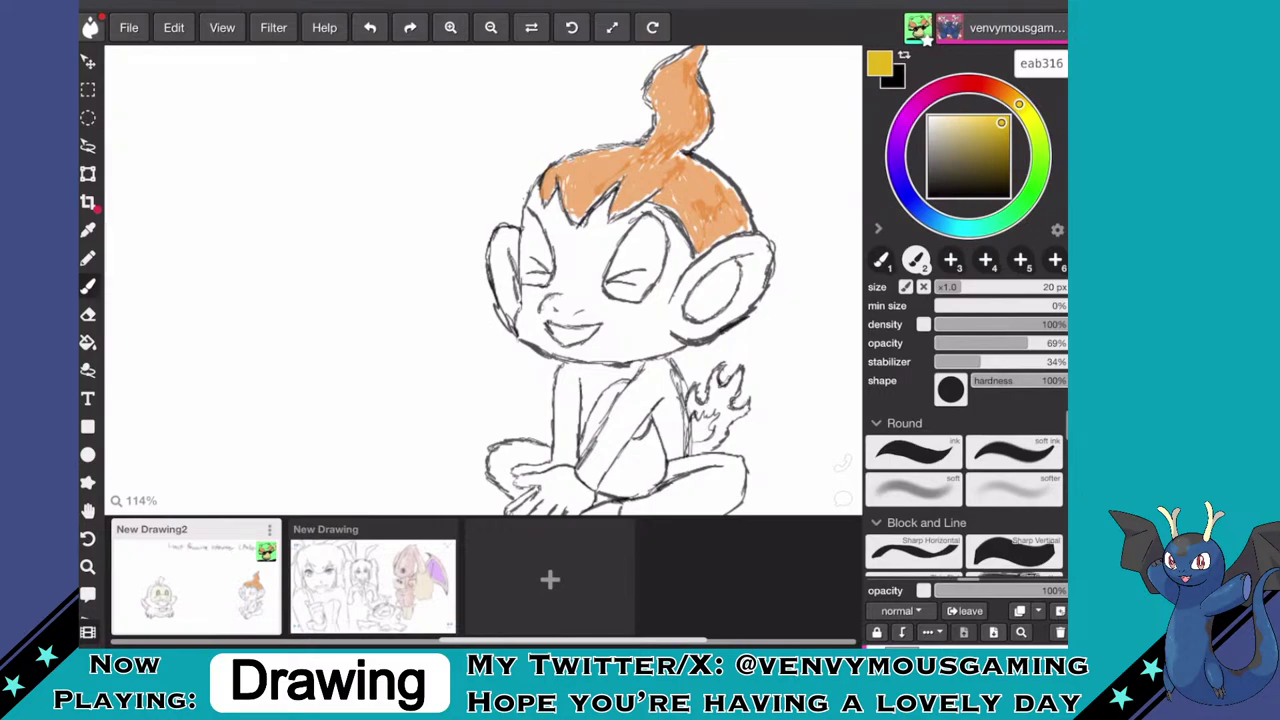
scroll(600, 400, up, 5)
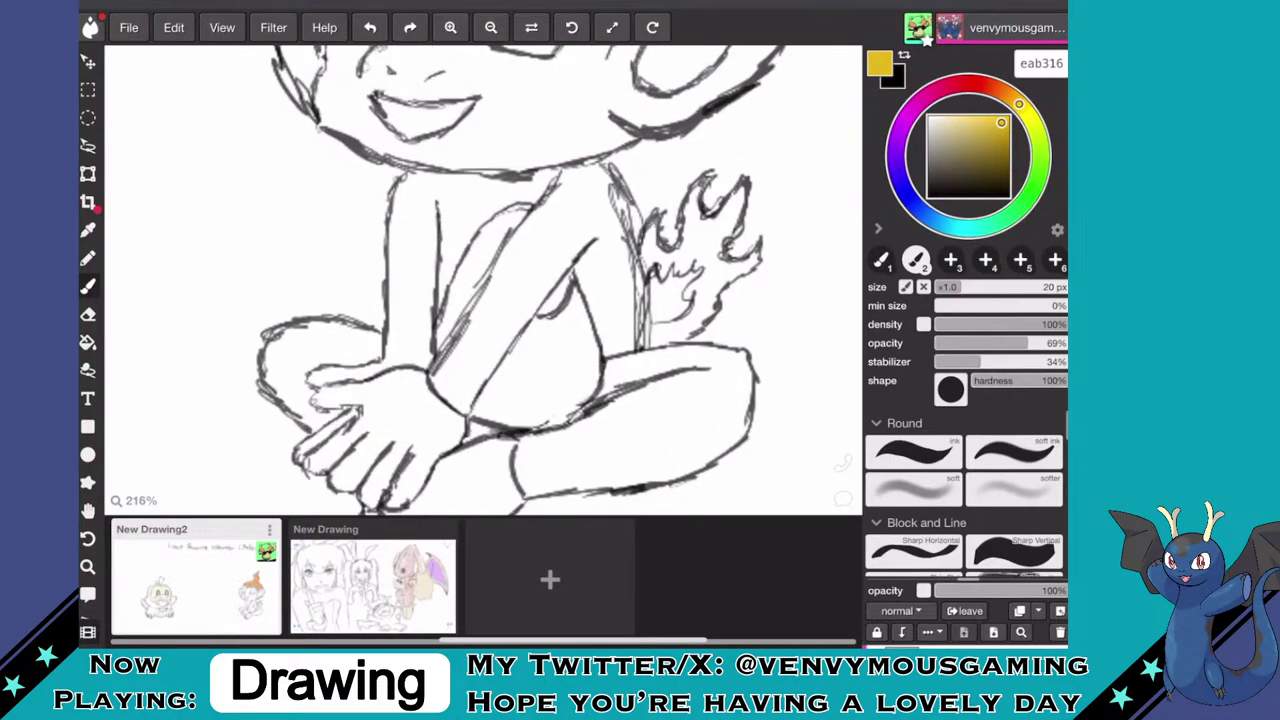
mouse_move(522, 288)
mouse_down()
mouse_move(532, 261)
mouse_move(525, 293)
mouse_up()
scroll(620, 410, down, 3)
scroll(620, 410, up, 3)
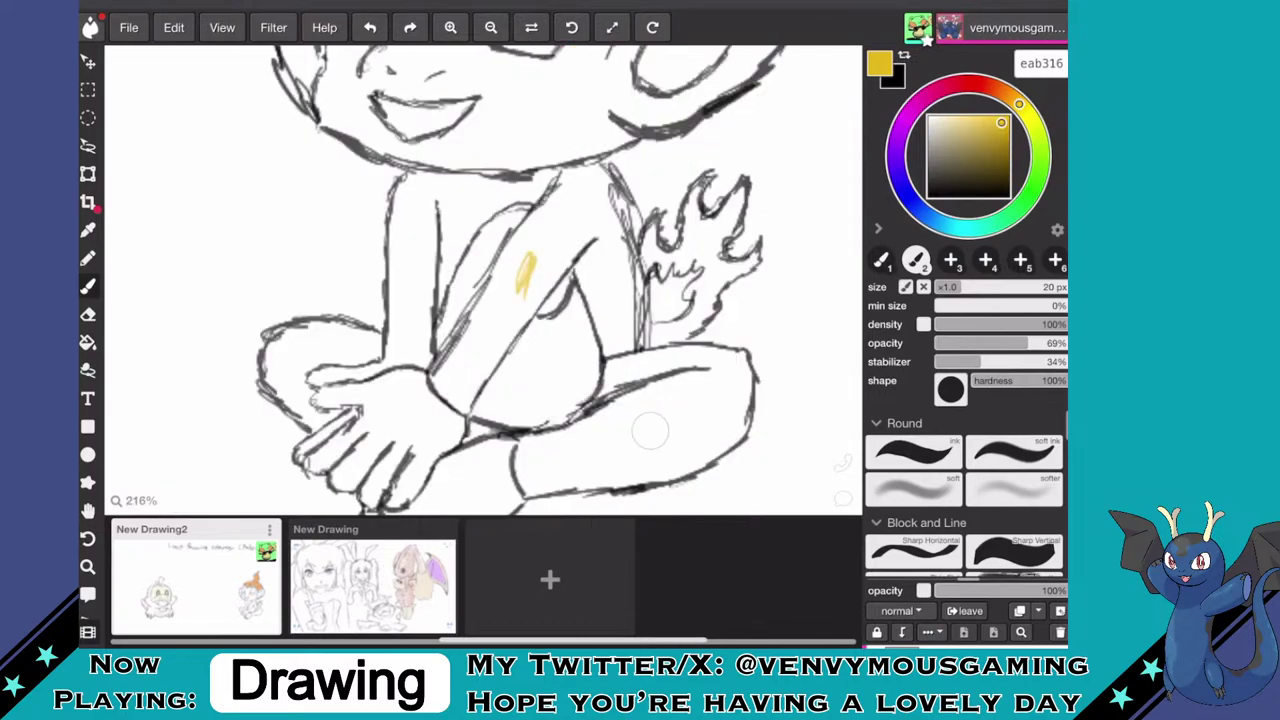
scroll(623, 418, down, 5)
scroll(520, 280, up, 3)
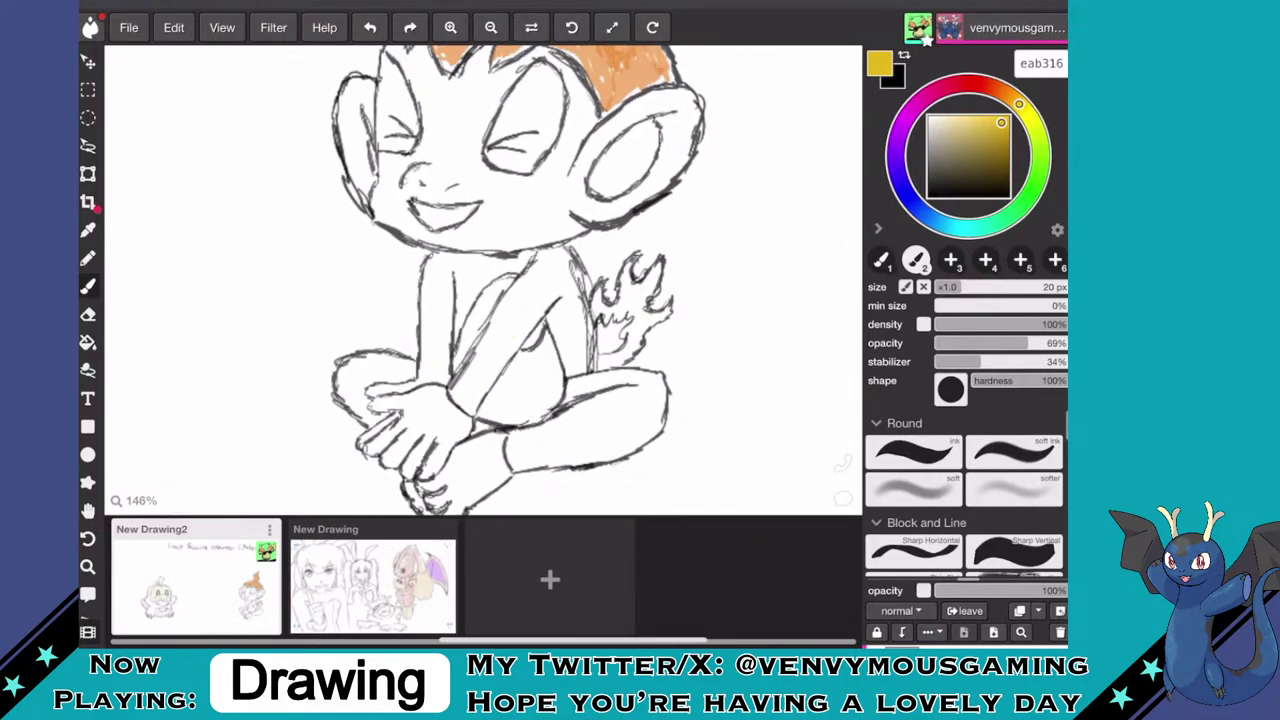
- Sample orange f09843 from the hair and paint the near arm and the strip of back behind it with the brush
scroll(500, 290, down, 2)
scroll(500, 290, up, 4)
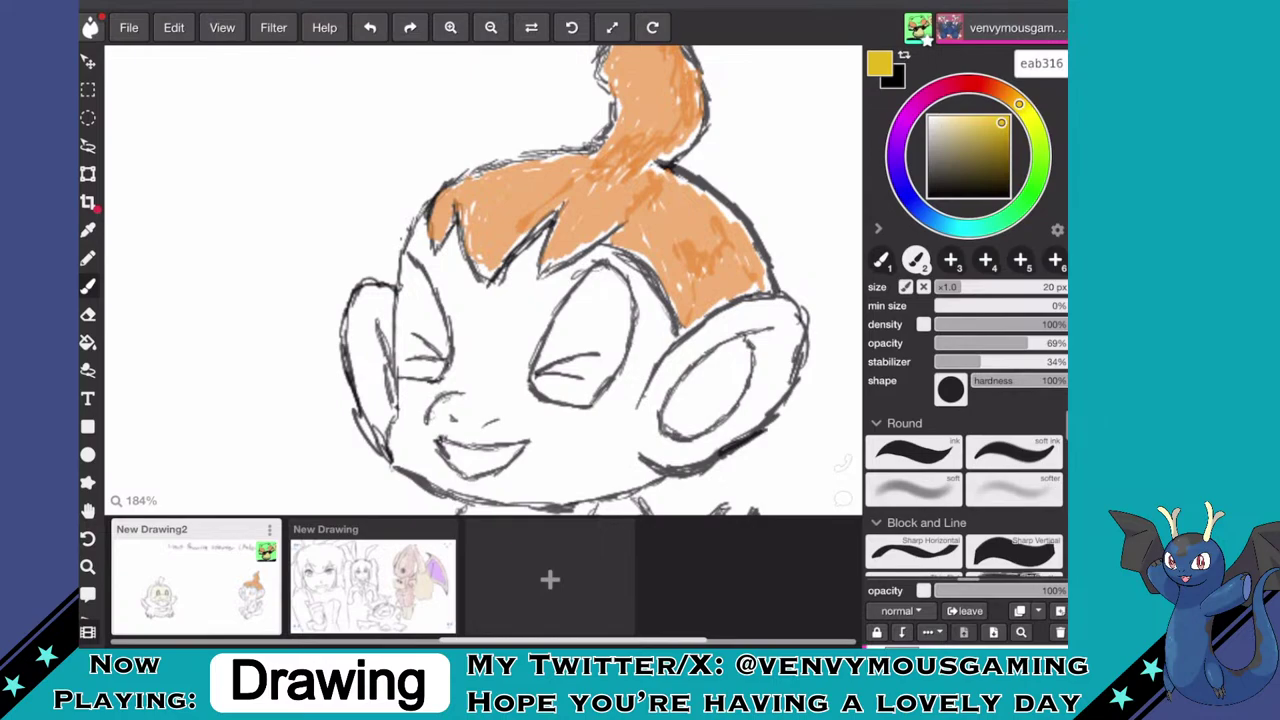
scroll(640, 220, down, 4)
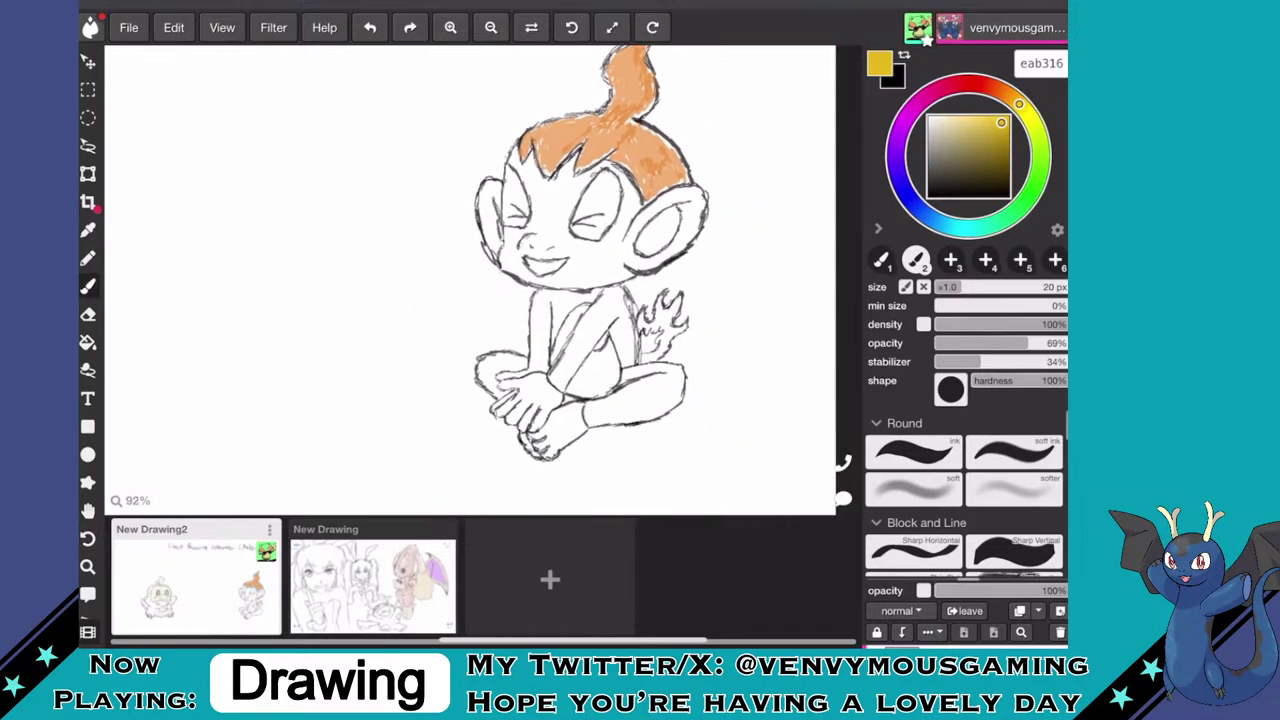
scroll(660, 210, up, 3)
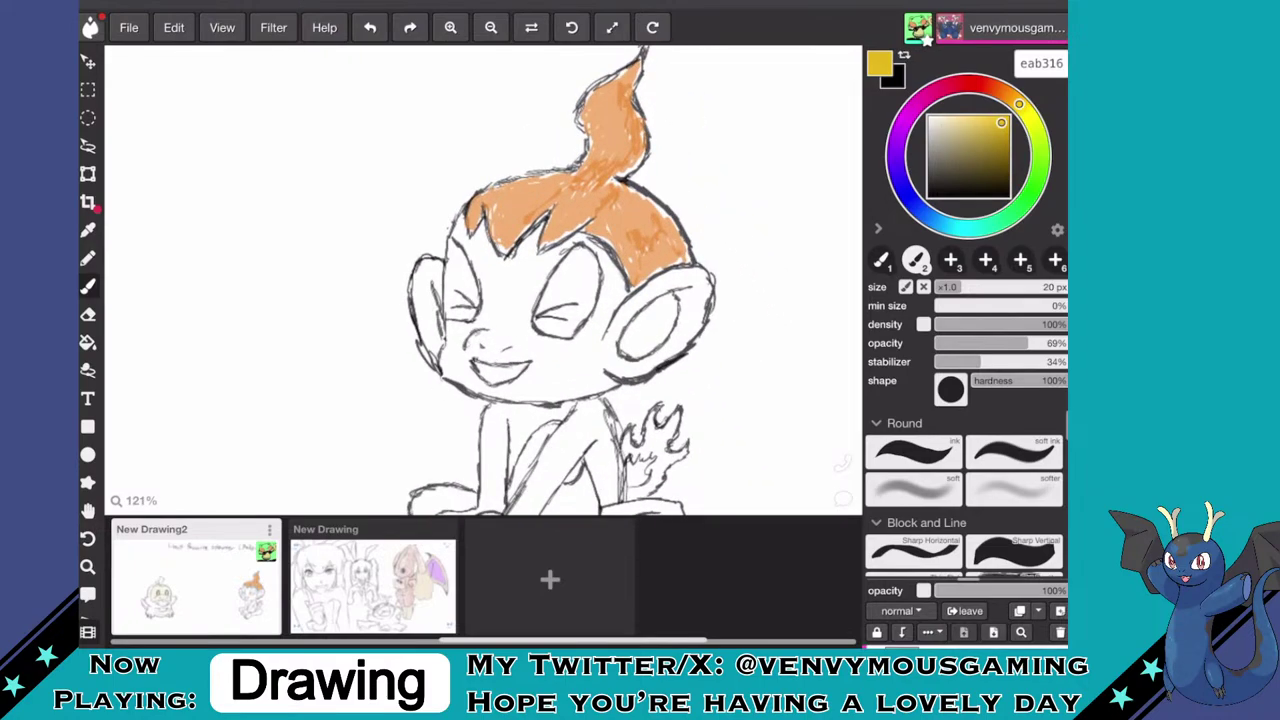
scroll(585, 280, up, 2)
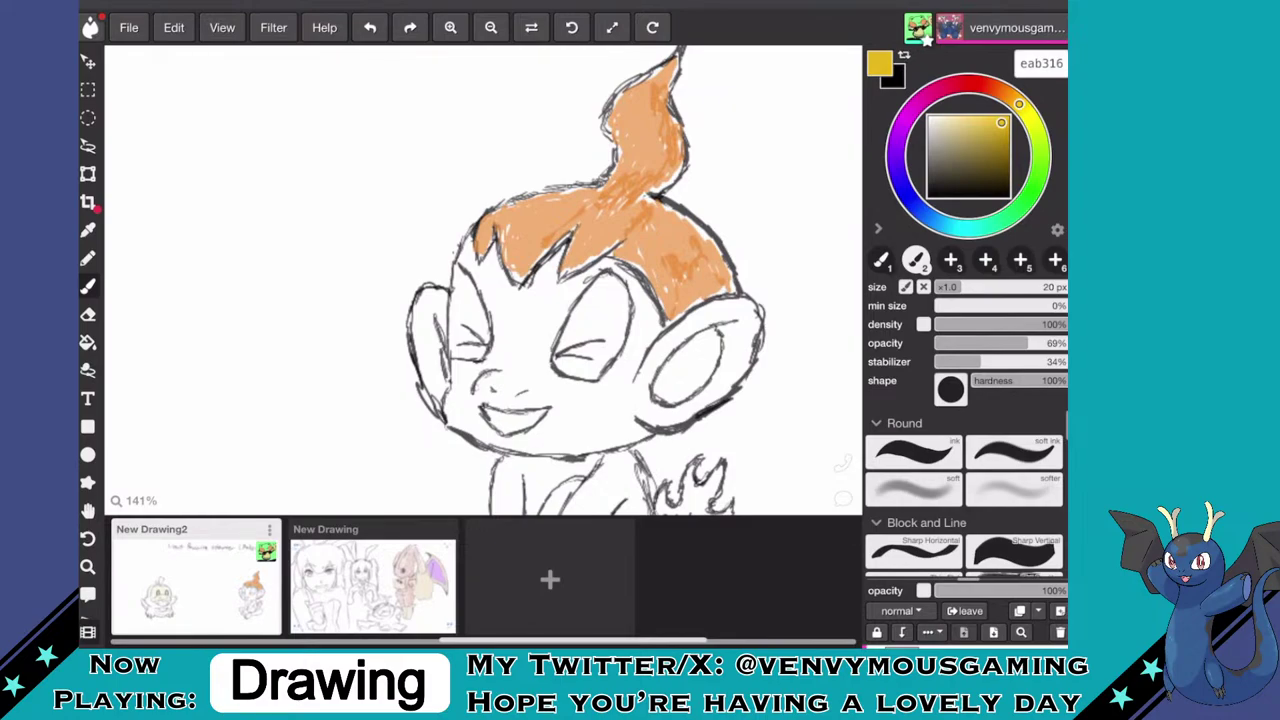
key(i)
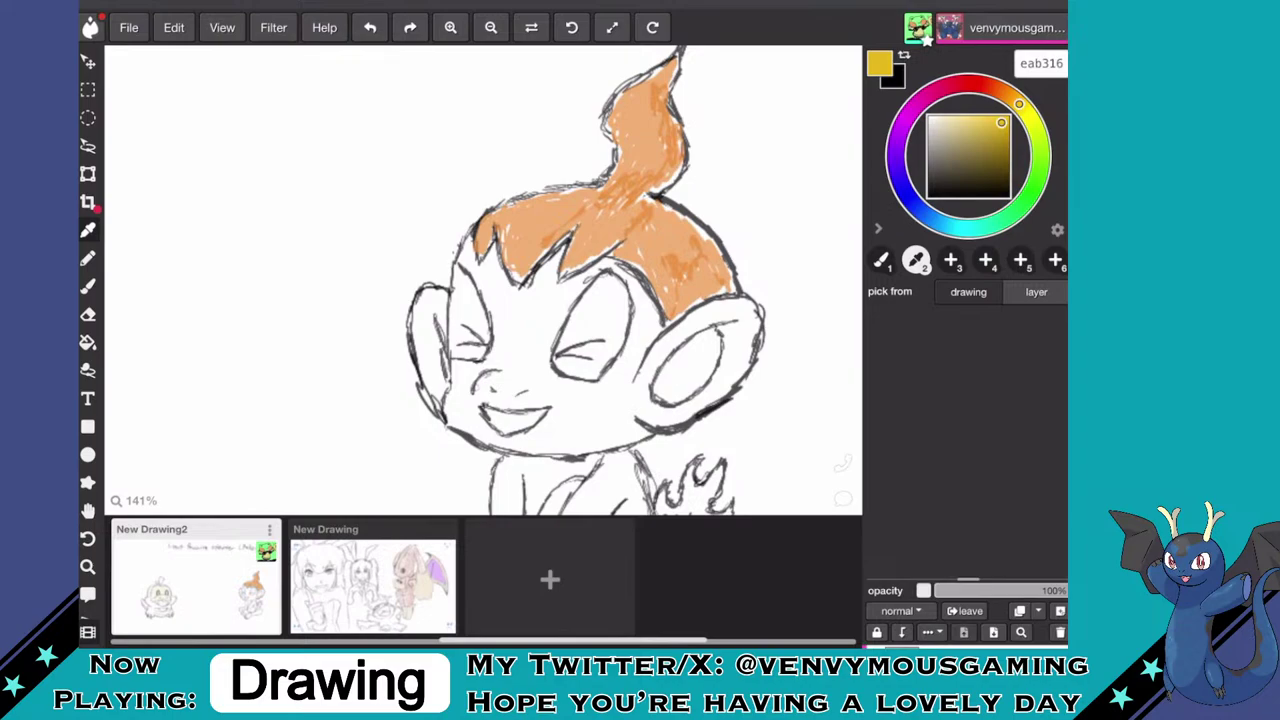
click(684, 266)
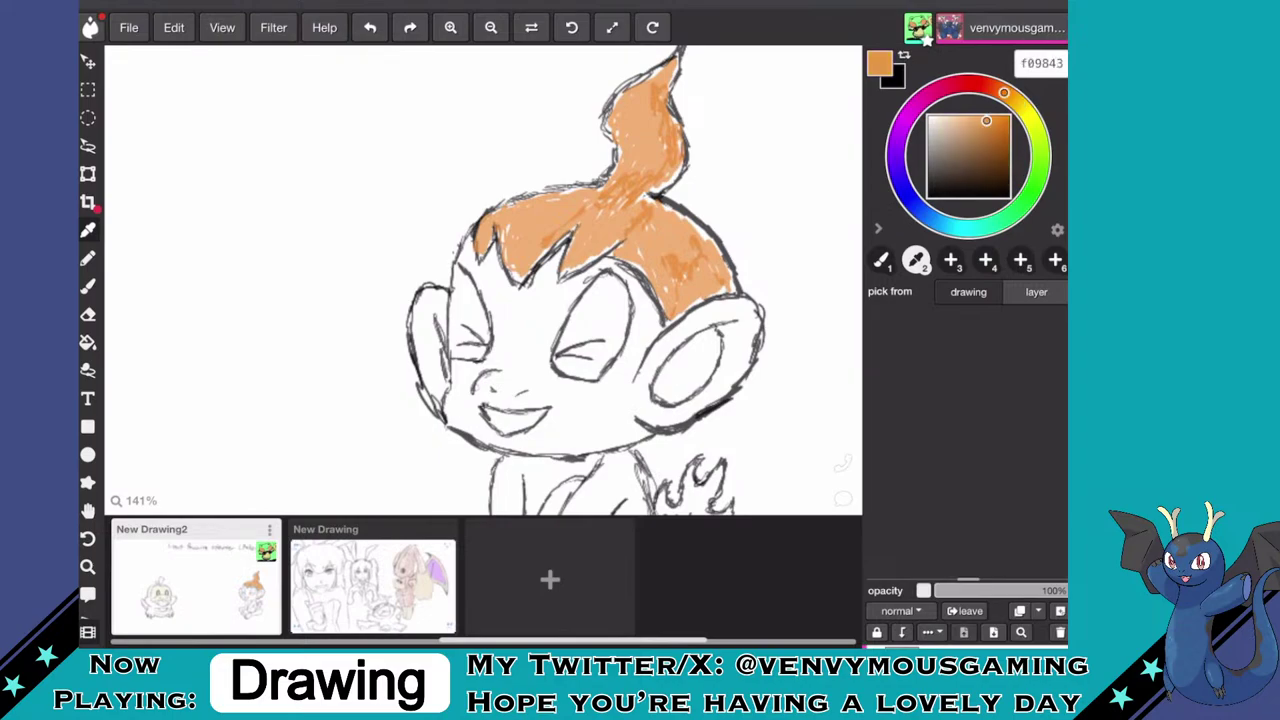
key(b)
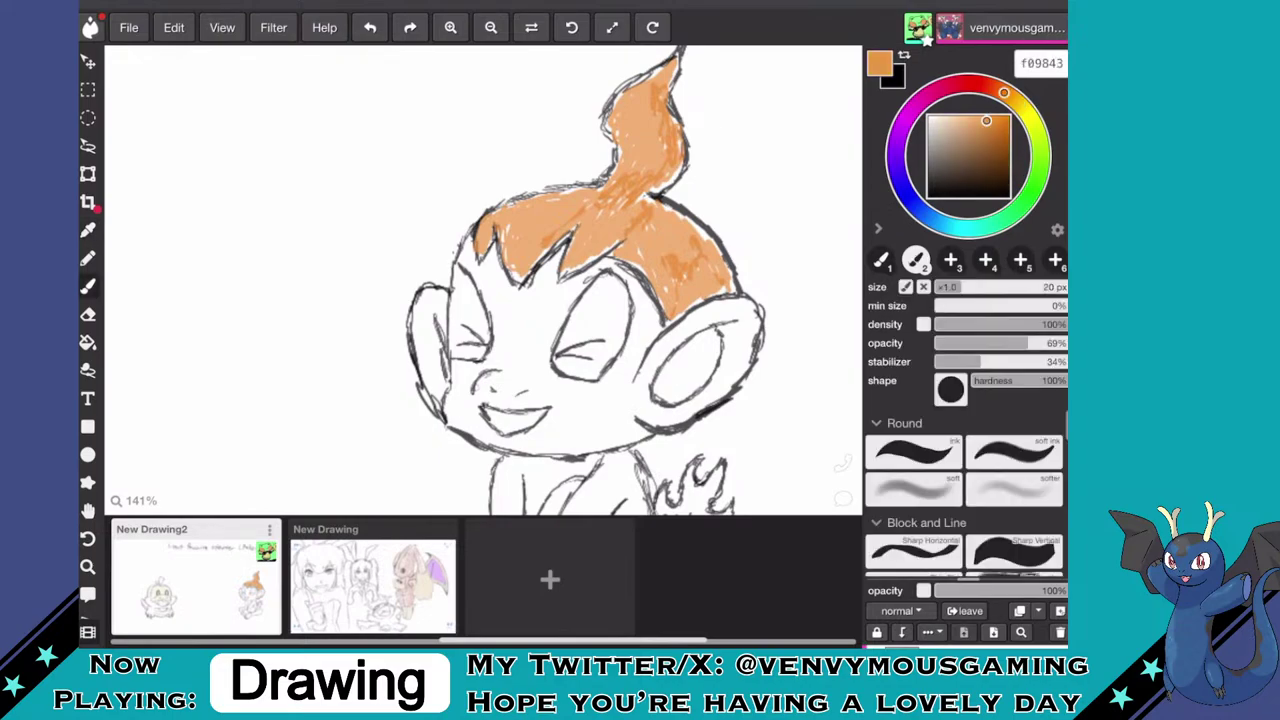
scroll(585, 280, down, 3)
drag(585, 360, 590, 195)
scroll(585, 280, up, 5)
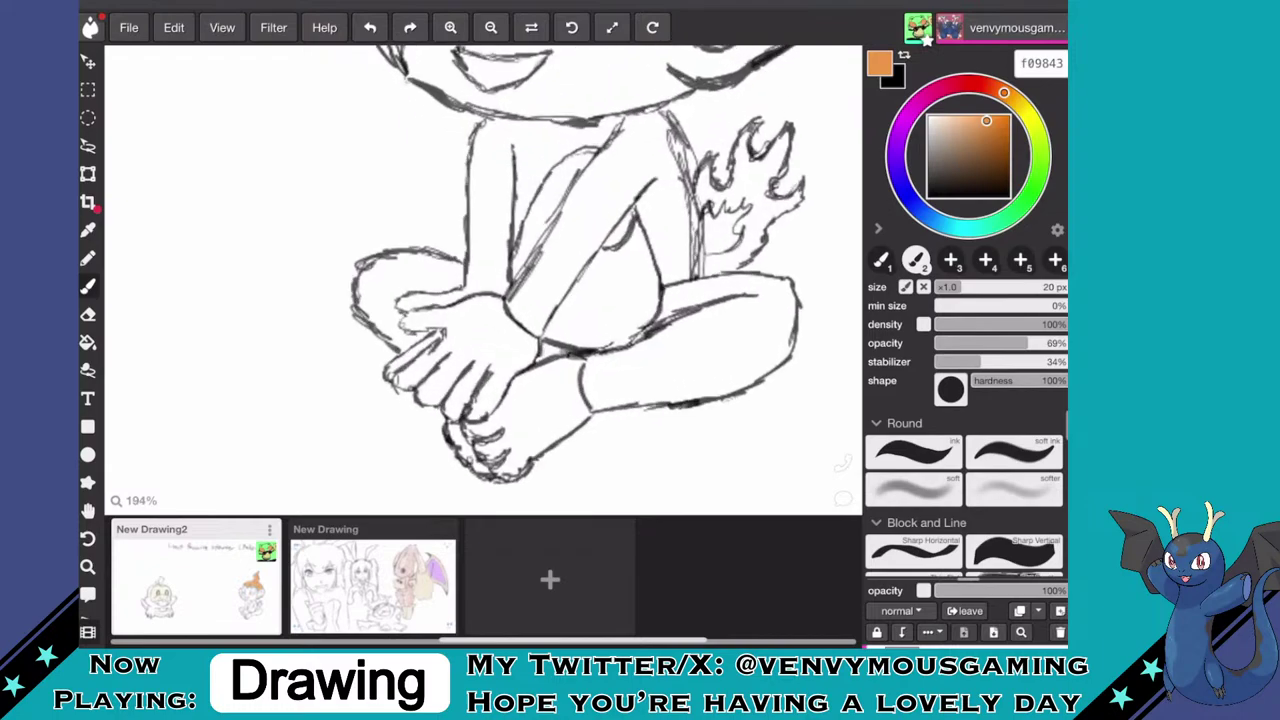
mouse_move(538, 288)
mouse_down()
mouse_move(545, 262)
mouse_move(528, 292)
mouse_move(548, 256)
mouse_up()
scroll(585, 280, down, 3)
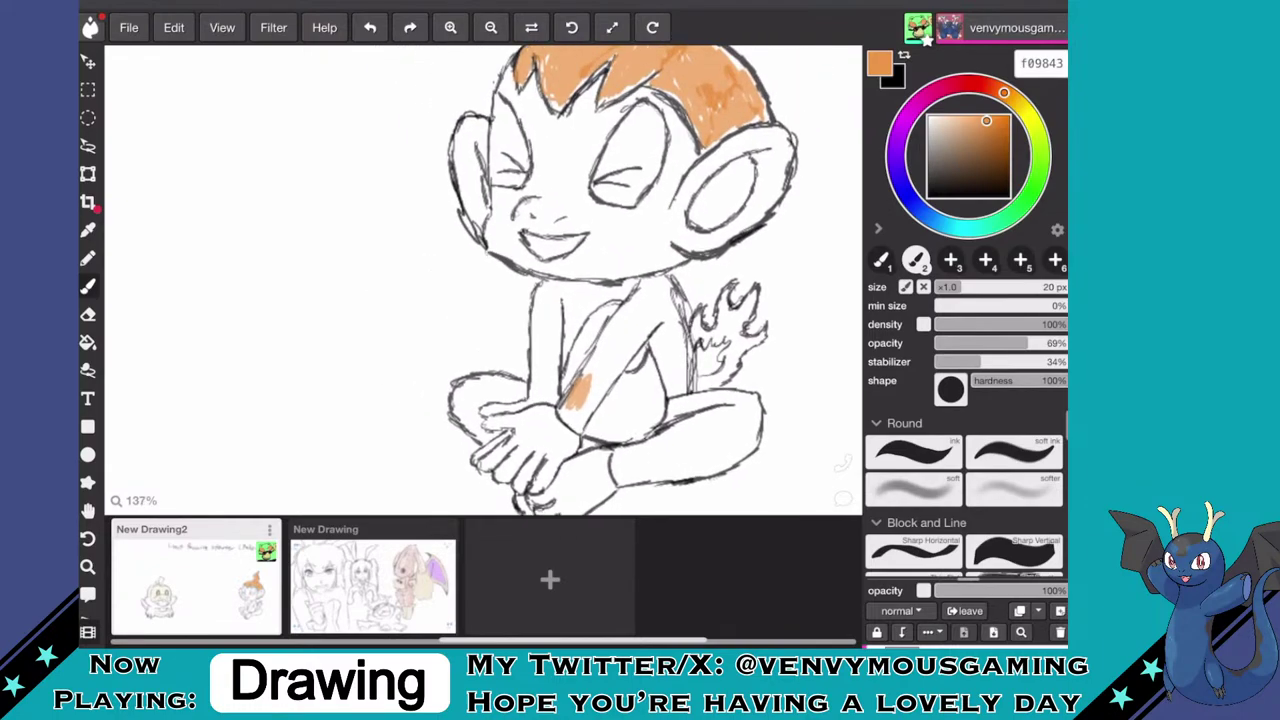
mouse_move(585, 380)
mouse_down()
mouse_move(614, 319)
mouse_move(606, 327)
mouse_move(649, 282)
mouse_move(642, 295)
mouse_move(638, 281)
mouse_move(644, 302)
mouse_move(654, 284)
mouse_move(646, 311)
mouse_move(663, 301)
mouse_move(596, 389)
mouse_move(616, 324)
mouse_move(576, 432)
mouse_move(658, 318)
mouse_move(668, 404)
mouse_move(676, 368)
mouse_move(682, 380)
mouse_move(667, 314)
mouse_move(677, 366)
mouse_up()
click(614, 357)
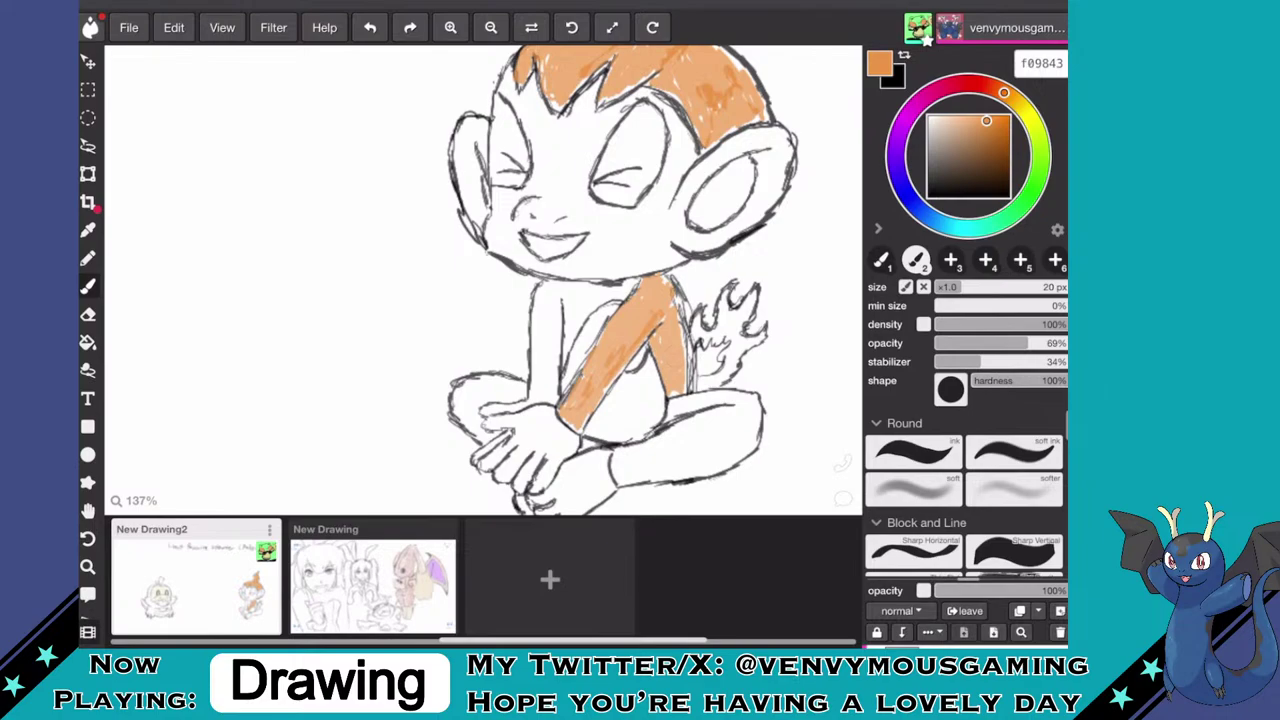
- Paint the monkey's near thigh and lower leg down to the ankle line in orange f09843
scroll(640, 280, down, 4)
scroll(640, 280, down, 4)
scroll(600, 260, up, 7)
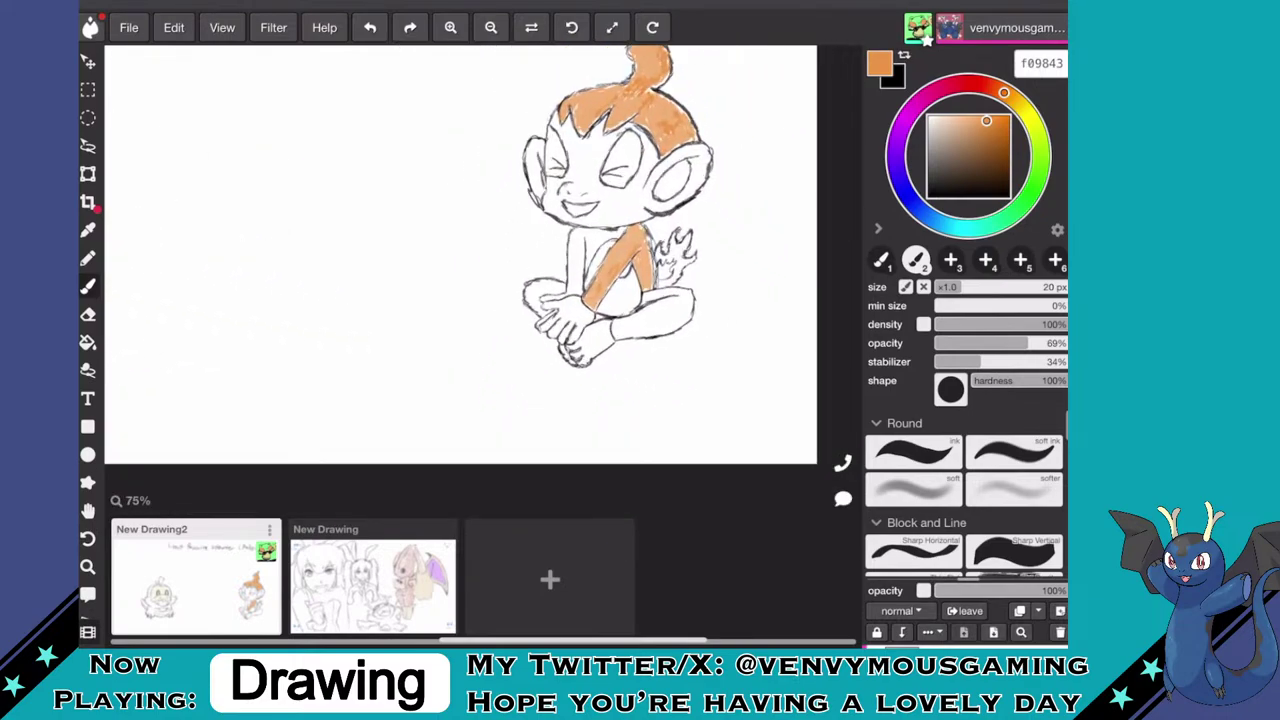
mouse_move(500, 322)
mouse_down()
mouse_move(515, 312)
mouse_move(512, 300)
mouse_move(494, 320)
mouse_move(498, 302)
mouse_move(580, 255)
mouse_move(505, 330)
mouse_move(486, 330)
mouse_move(515, 335)
mouse_move(575, 310)
mouse_move(632, 265)
mouse_move(592, 302)
mouse_move(632, 240)
mouse_move(560, 300)
mouse_move(540, 285)
mouse_move(620, 265)
mouse_move(560, 312)
mouse_up()
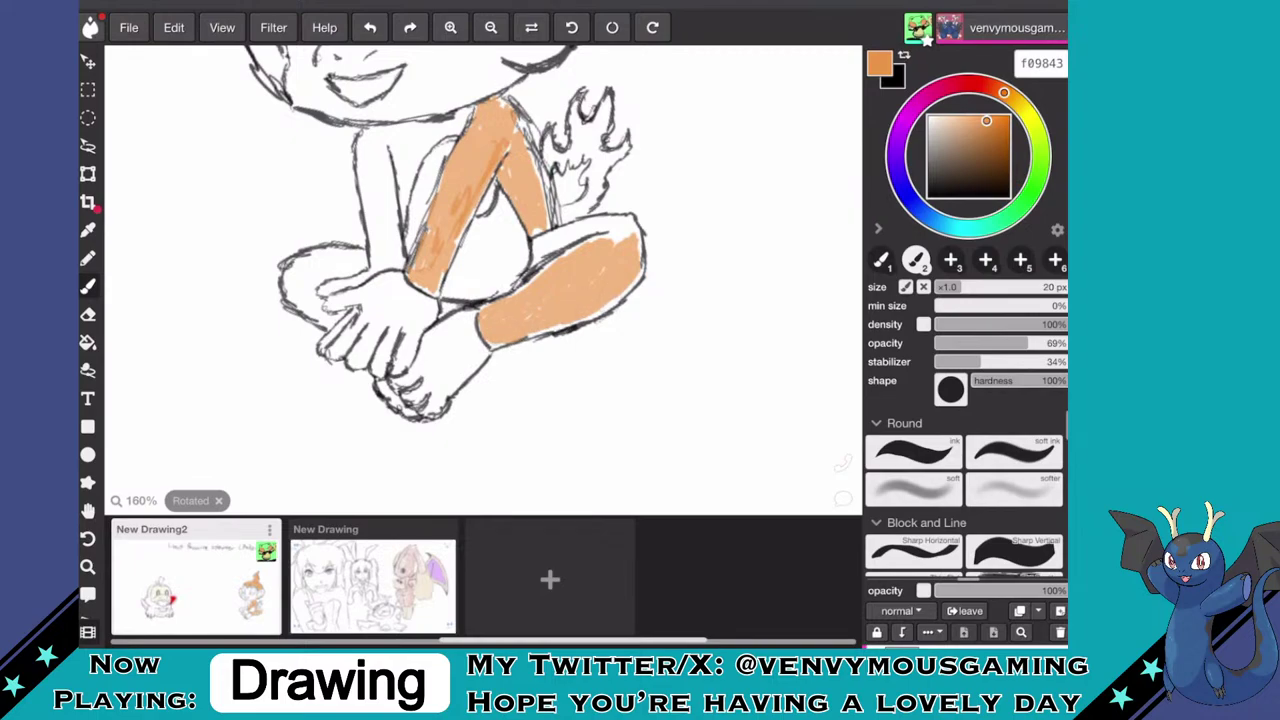
mouse_move(571, 250)
mouse_down()
mouse_move(622, 234)
mouse_move(538, 248)
mouse_move(640, 220)
mouse_up()
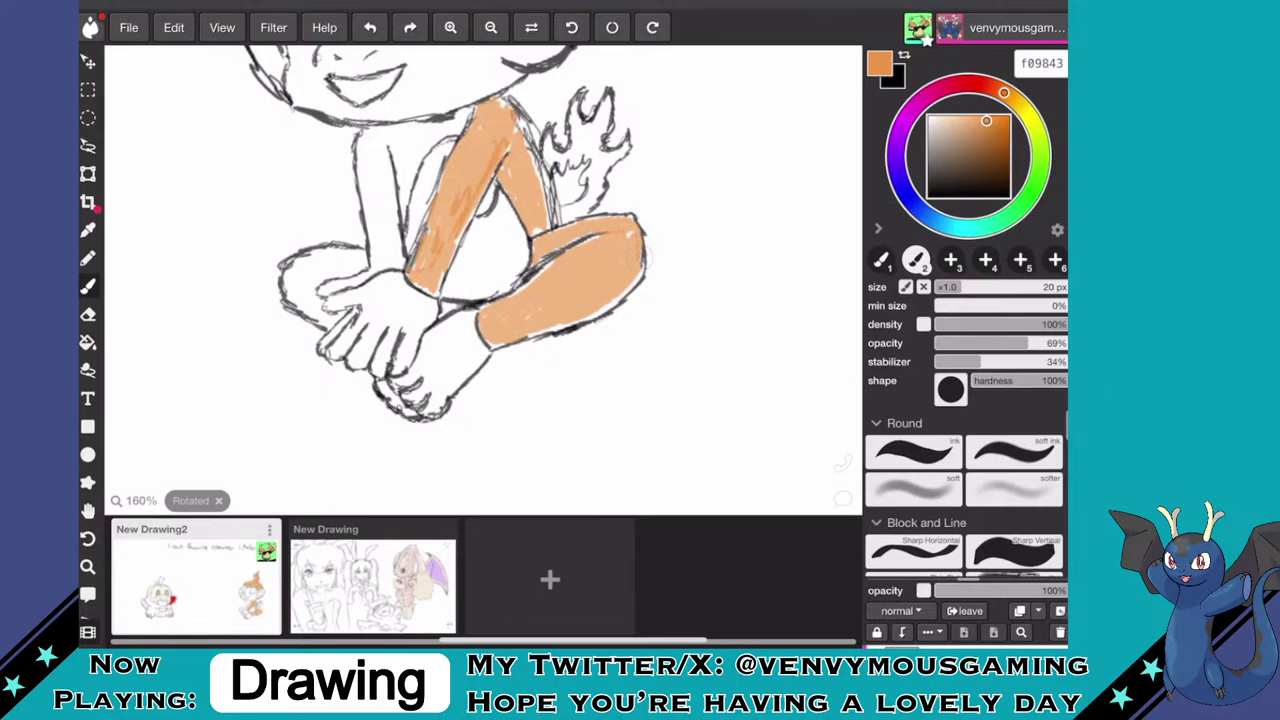
scroll(483, 280, down, 5)
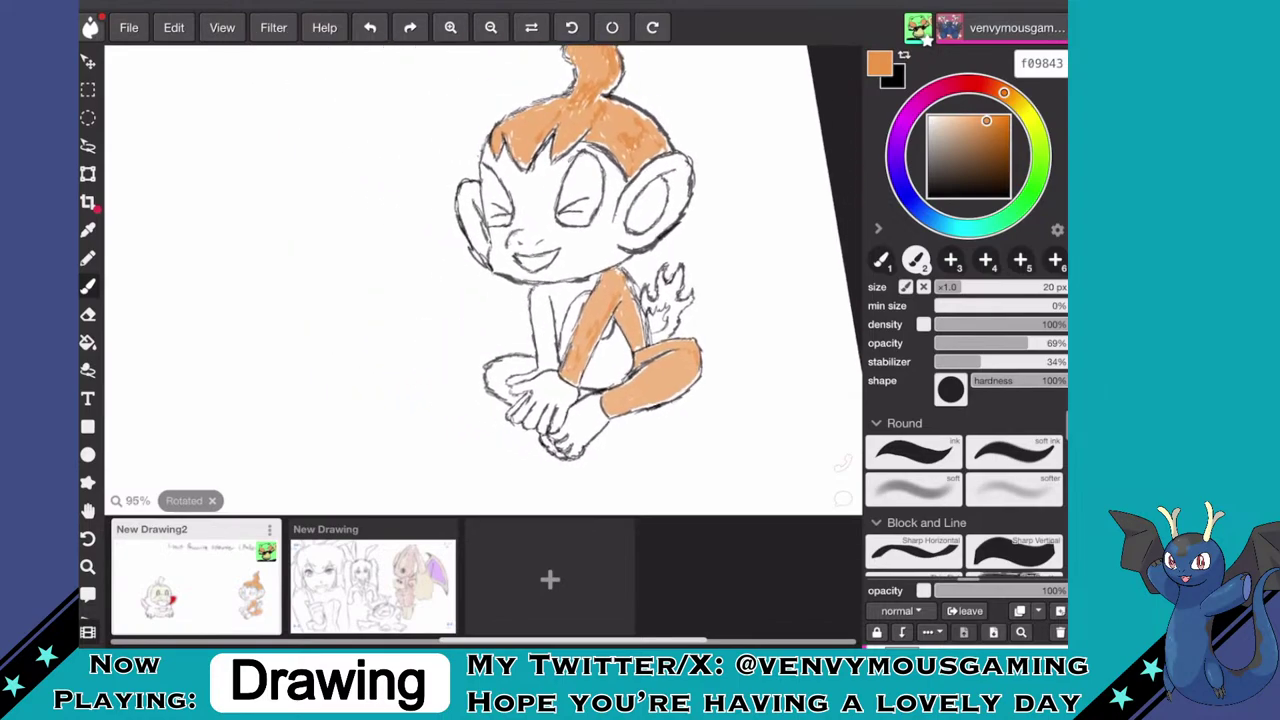
- Draw a black 000000 brush line across the monkey's far wrist to separate the forearm from the hand
scroll(580, 410, up, 5)
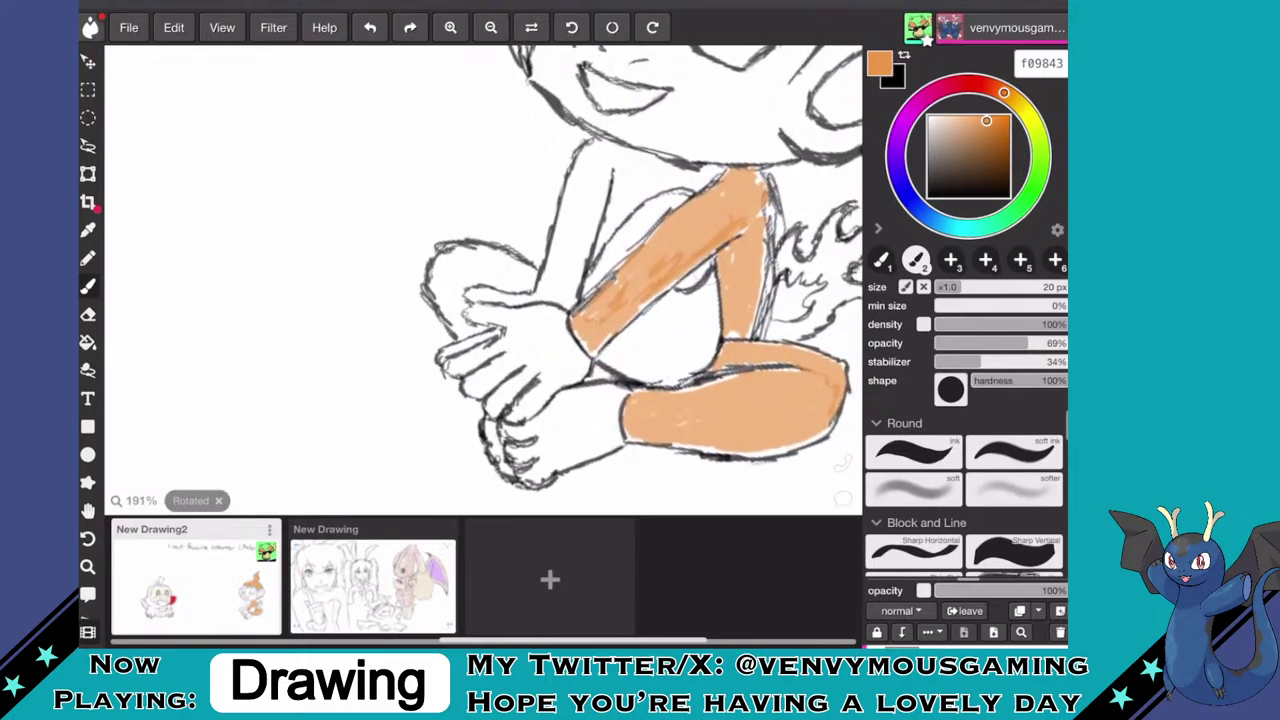
click(881, 260)
click(1008, 196)
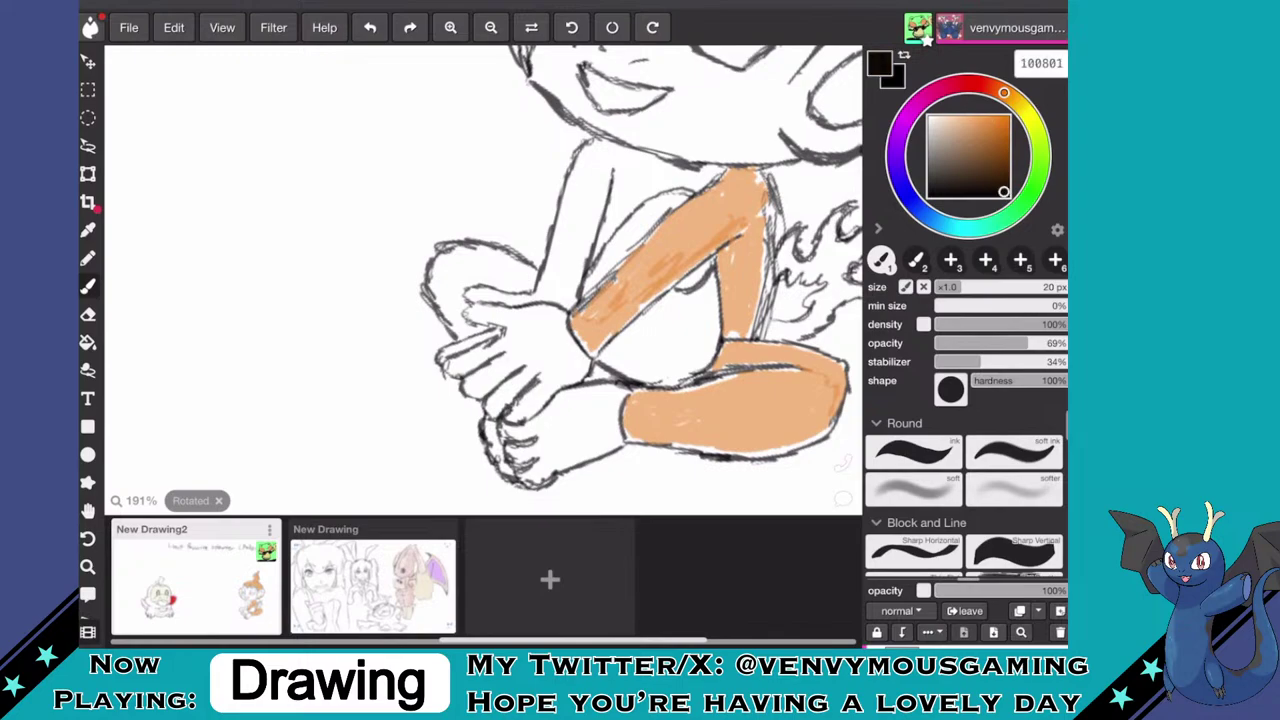
scroll(552, 355, up, 3)
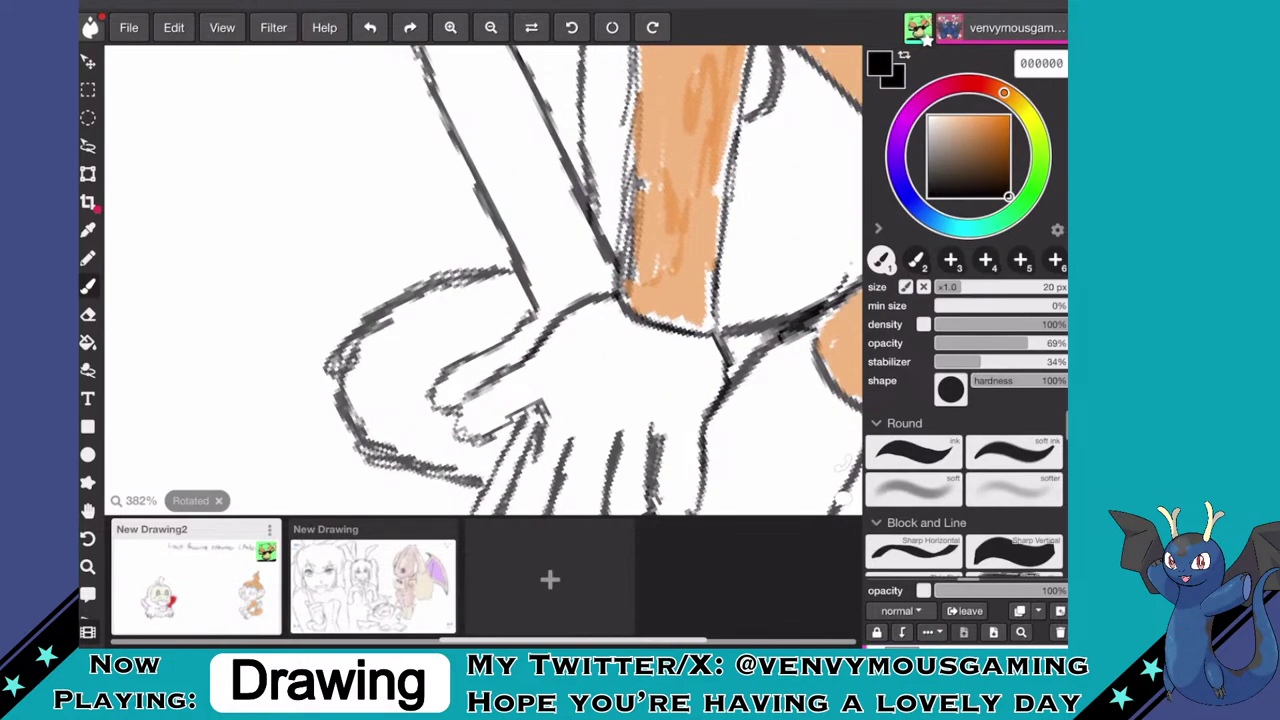
drag(532, 312, 614, 266)
- Look over the red and cream crocodile drawing elsewhere on the canvas and return to the monkey
scroll(845, 332, down, 3)
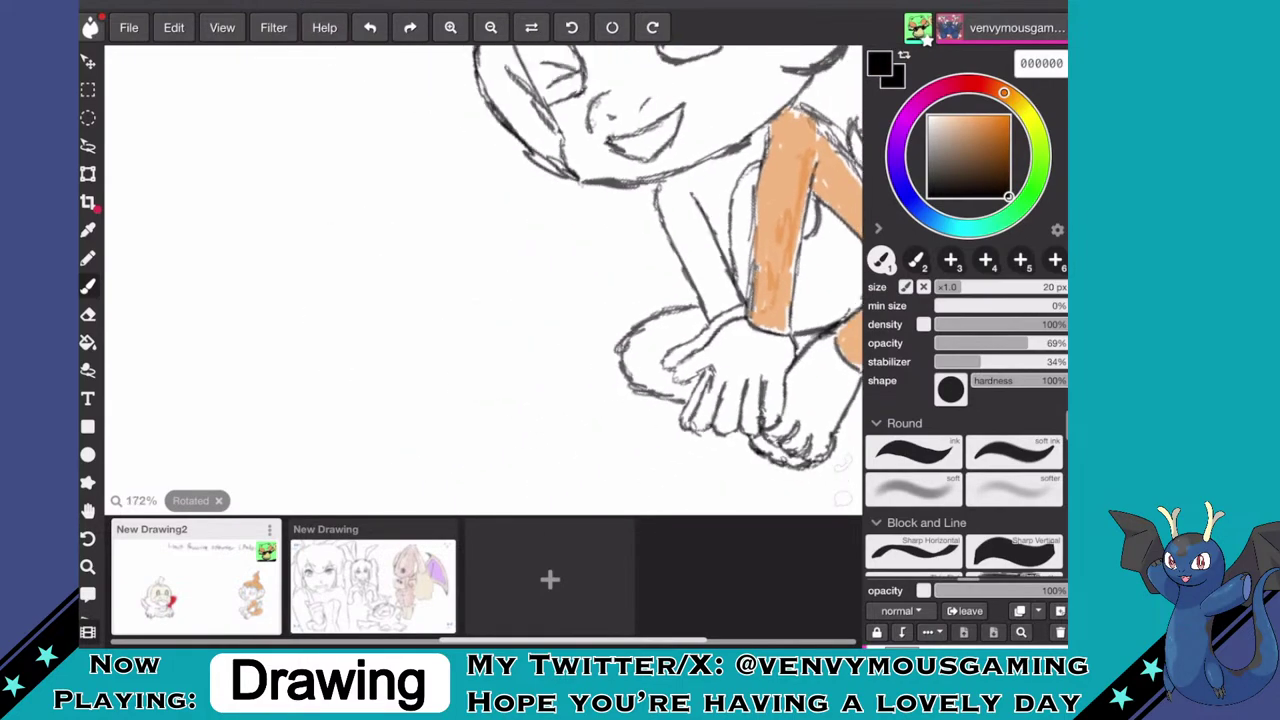
scroll(483, 280, left, 5)
scroll(483, 280, down, 2)
scroll(300, 250, up, 4)
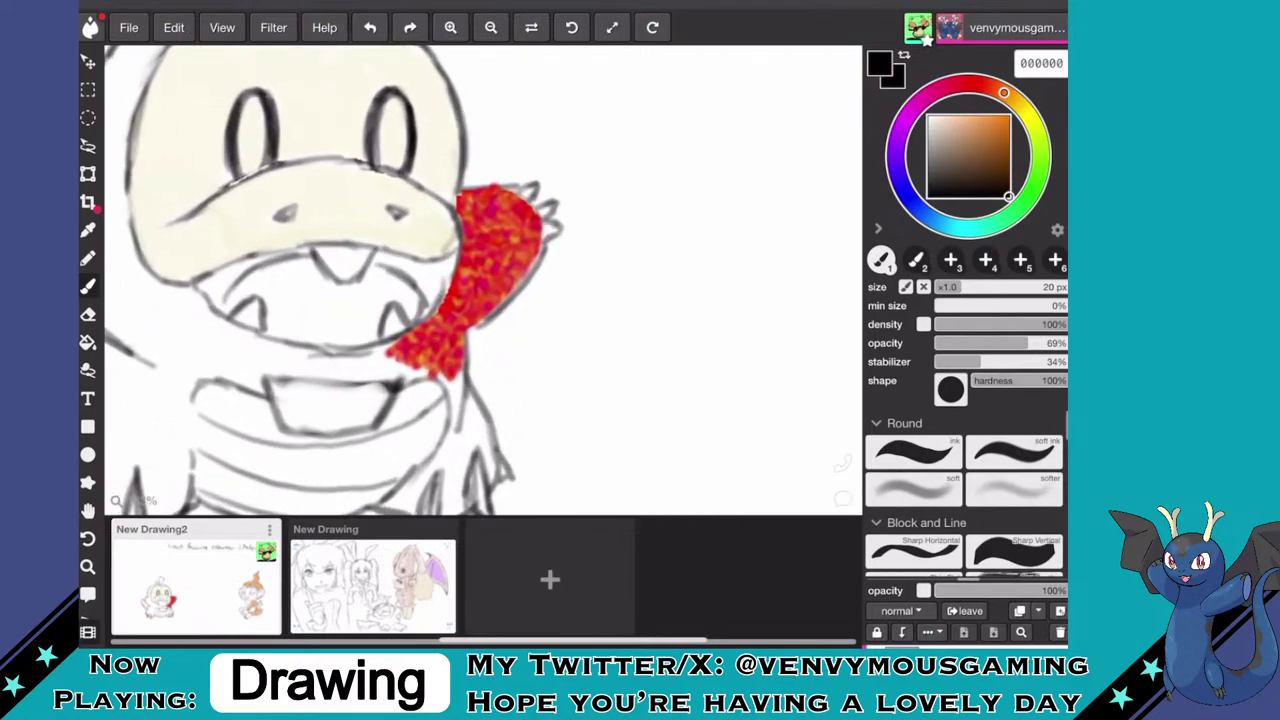
scroll(304, 304, down, 3)
scroll(483, 280, right, 4)
scroll(483, 280, down, 3)
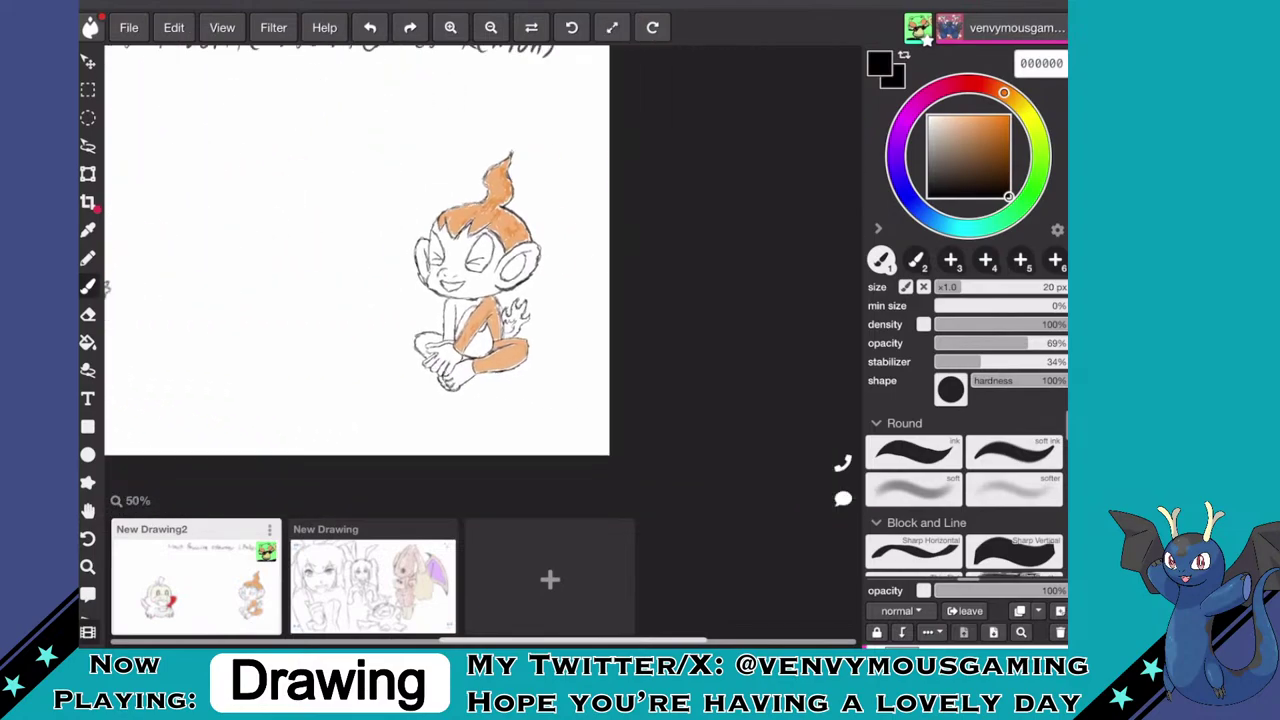
scroll(470, 270, up, 3)
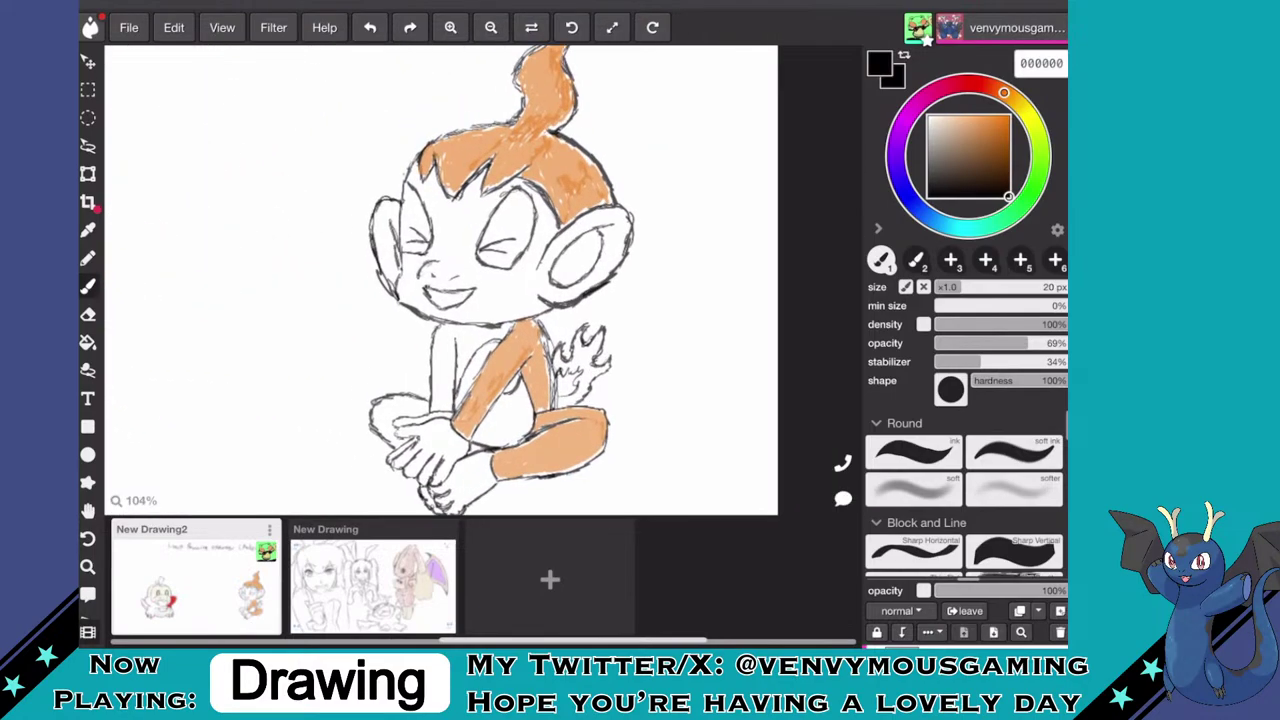
- Sample orange f09843 from the near arm and paint the far arm and upper chest around the white belly
click(916, 260)
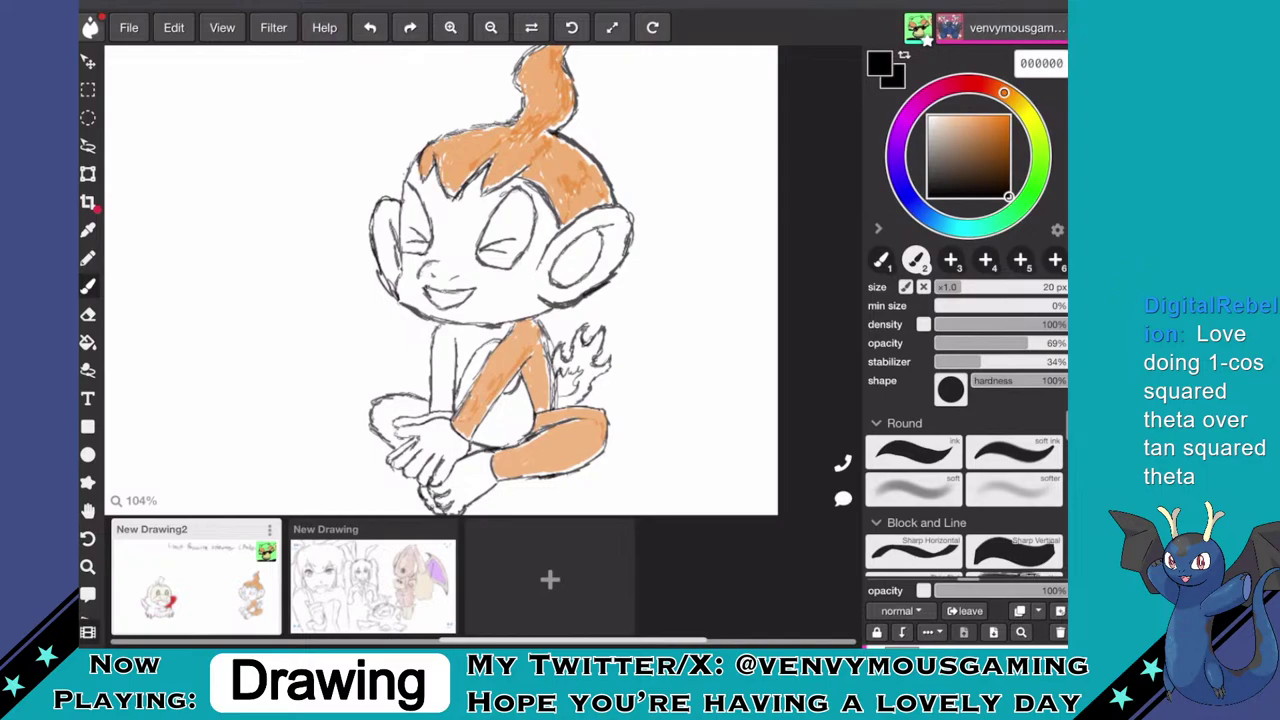
click(88, 230)
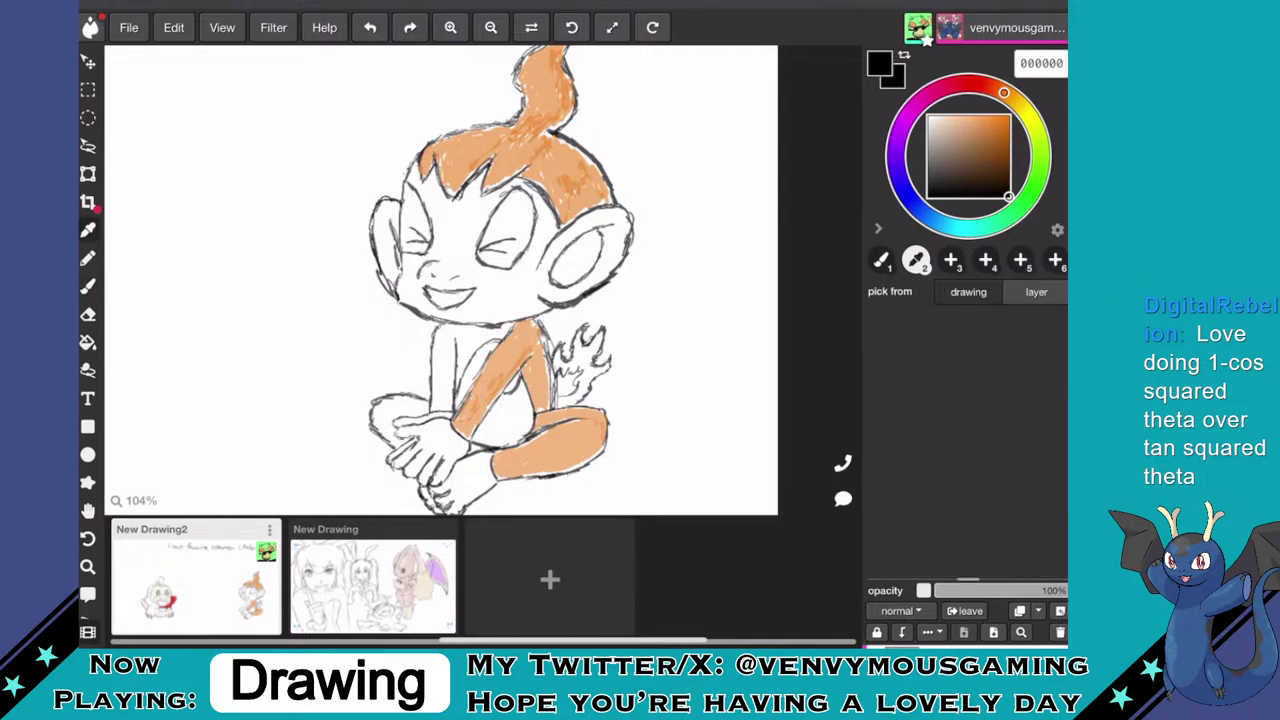
click(512, 362)
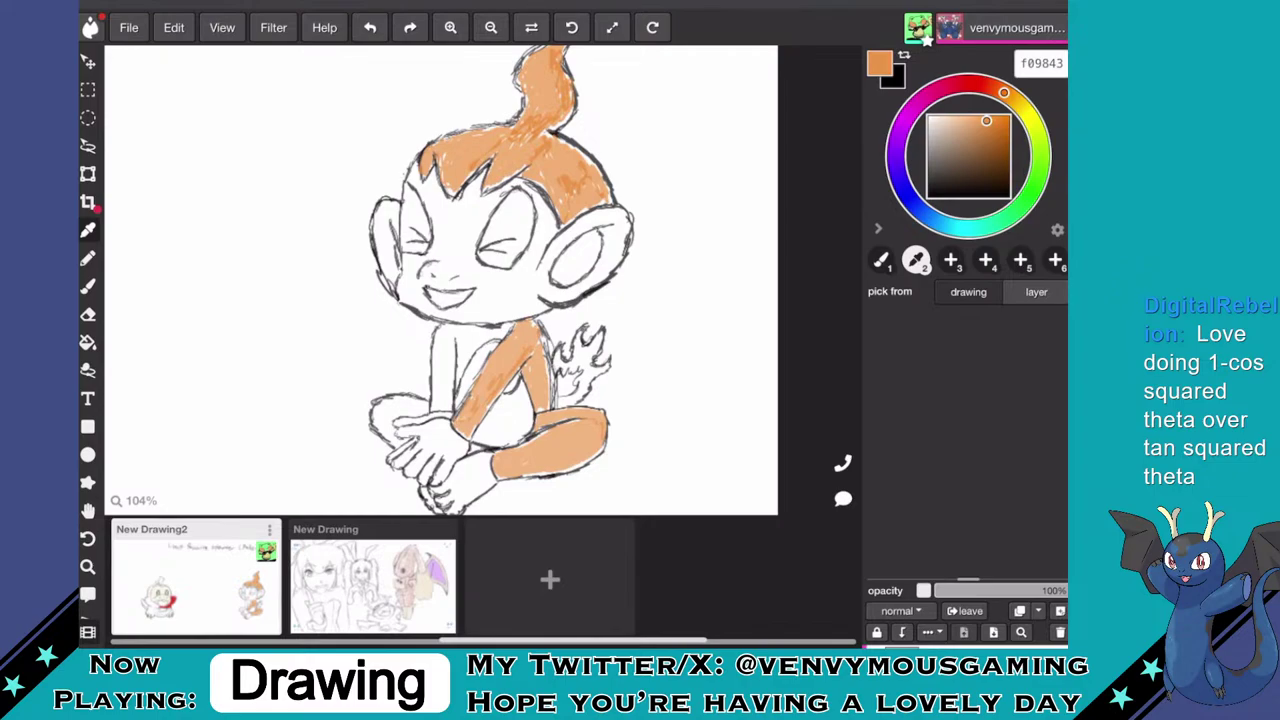
key(b)
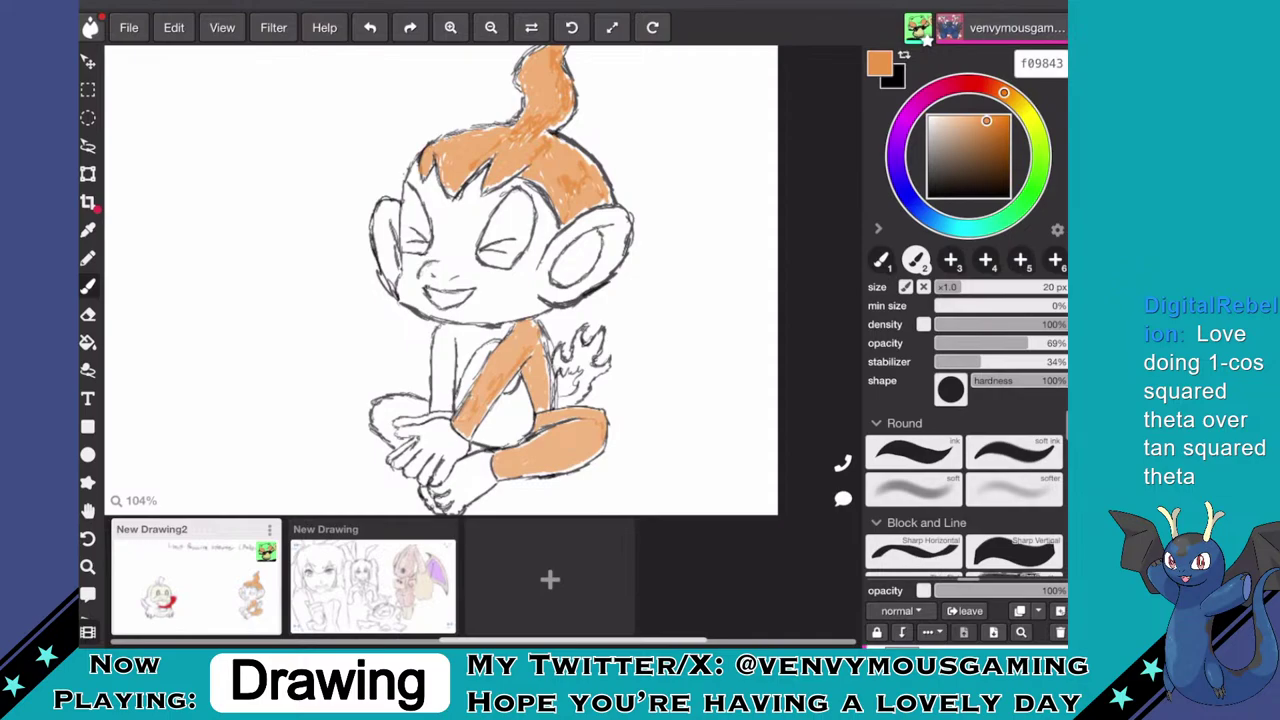
scroll(430, 398, up, 5)
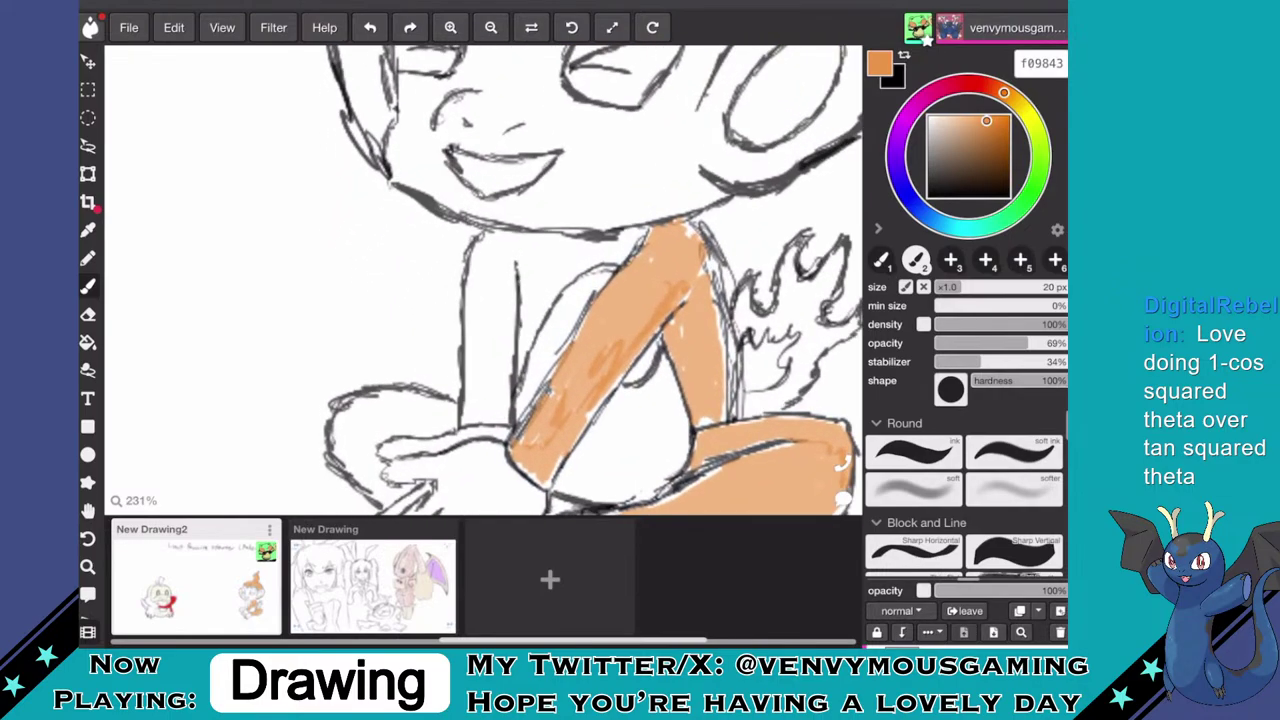
mouse_move(606, 238)
mouse_down()
mouse_move(539, 302)
mouse_move(518, 370)
mouse_move(554, 295)
mouse_move(544, 322)
mouse_move(528, 312)
mouse_move(534, 265)
mouse_move(596, 240)
mouse_move(548, 252)
mouse_move(581, 230)
mouse_move(503, 255)
mouse_move(526, 230)
mouse_move(481, 245)
mouse_move(494, 245)
mouse_move(494, 285)
mouse_move(488, 262)
mouse_move(486, 290)
mouse_move(470, 264)
mouse_move(474, 300)
mouse_move(498, 298)
mouse_move(484, 318)
mouse_move(498, 345)
mouse_move(464, 298)
mouse_move(470, 393)
mouse_move(488, 345)
mouse_move(500, 375)
mouse_up()
mouse_move(510, 312)
mouse_down()
mouse_move(505, 382)
mouse_move(493, 377)
mouse_move(488, 404)
mouse_move(485, 372)
mouse_move(481, 403)
mouse_up()
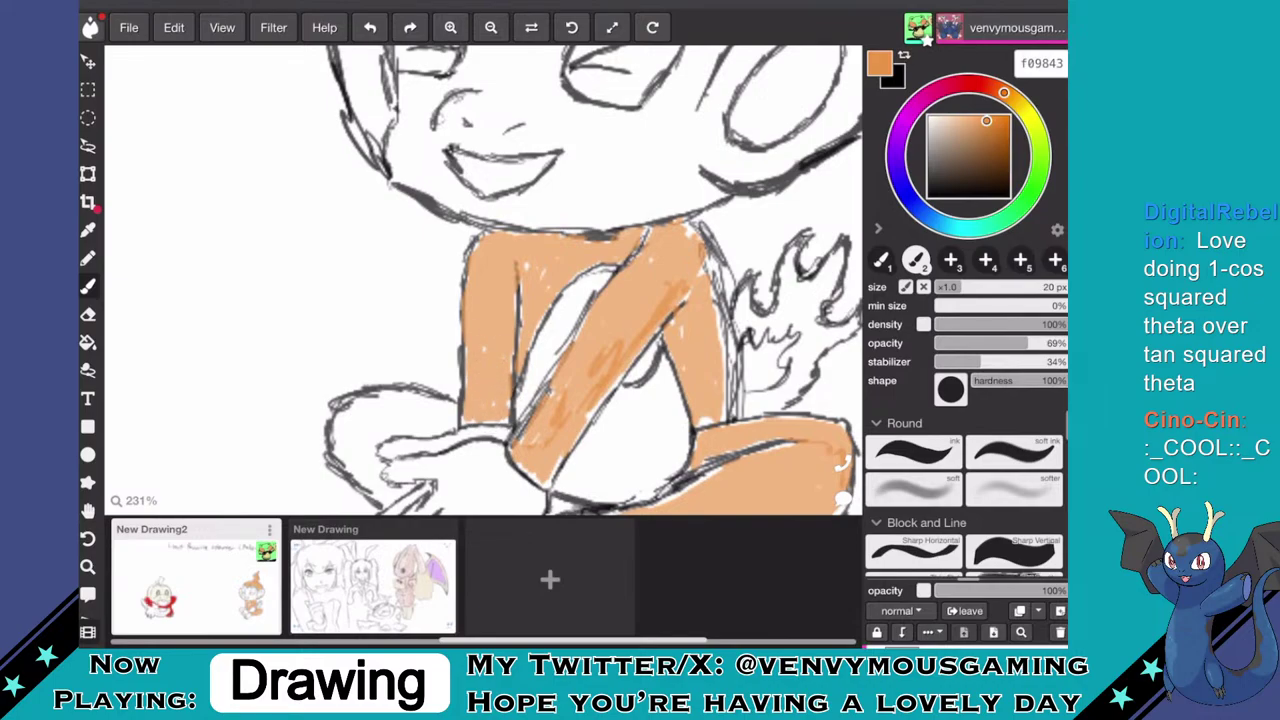
- Paint the monkey's far leg behind the hands in orange f09843, filling the gap around the fingertips
scroll(484, 280, down, 5)
scroll(484, 280, up, 5)
scroll(484, 280, down, 3)
scroll(605, 215, up, 5)
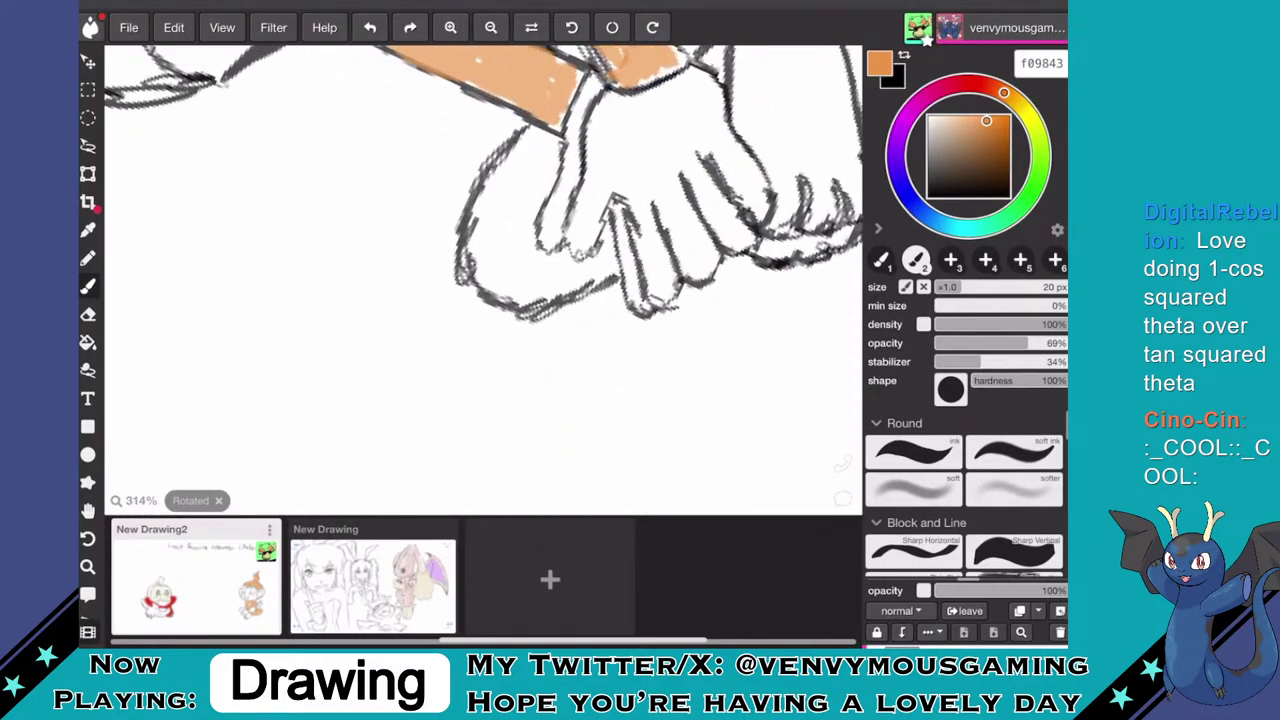
mouse_move(608, 213)
mouse_down()
mouse_move(620, 278)
mouse_move(547, 305)
mouse_move(557, 263)
mouse_move(537, 290)
mouse_move(512, 283)
mouse_move(527, 280)
mouse_move(499, 250)
mouse_move(493, 290)
mouse_move(469, 232)
mouse_move(539, 132)
mouse_move(543, 200)
mouse_move(535, 157)
mouse_up()
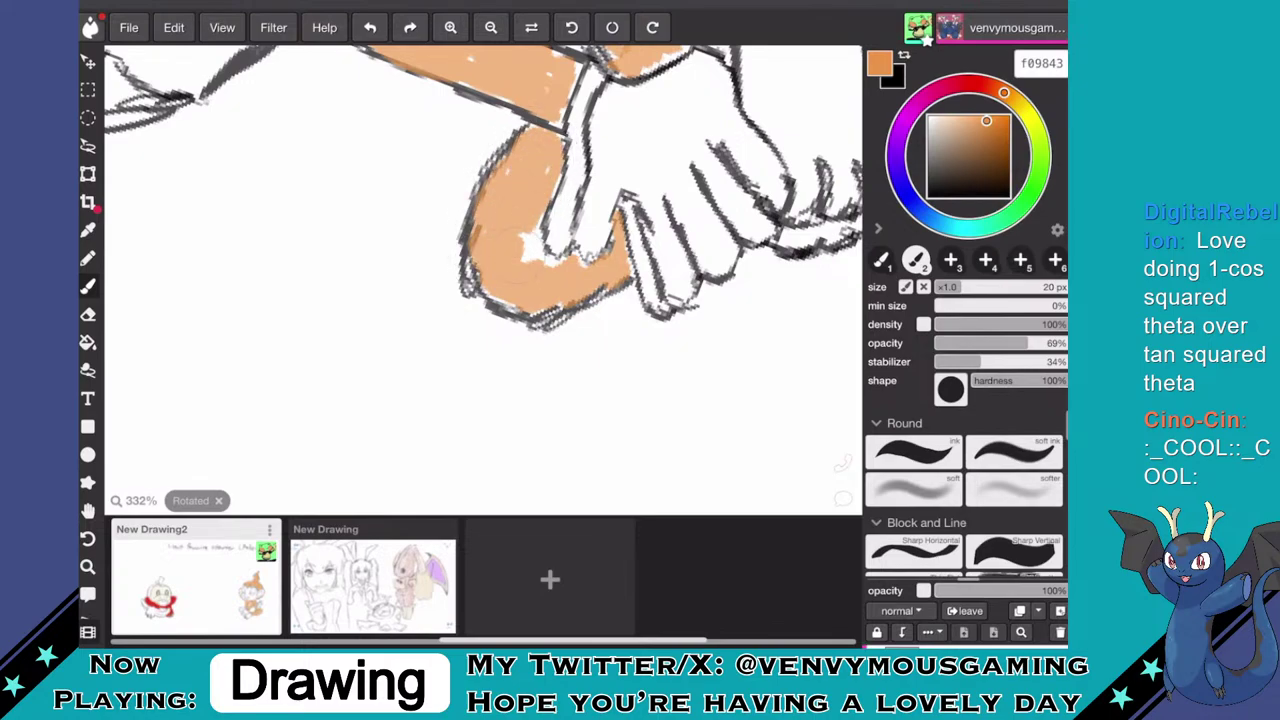
mouse_move(520, 235)
mouse_down()
mouse_move(540, 258)
mouse_move(556, 218)
mouse_up()
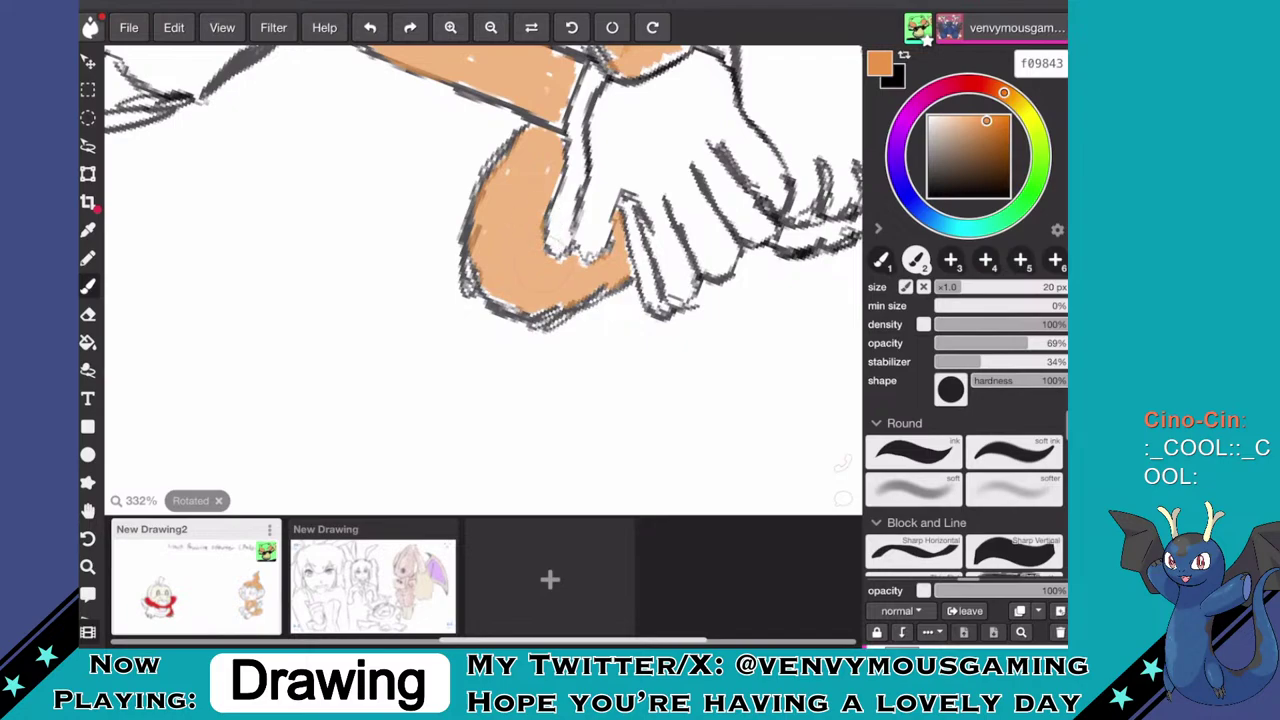
- Set the brush colour to bright orange ff7100 and paint the outer flame of the monkey's tail
scroll(580, 275, down, 5)
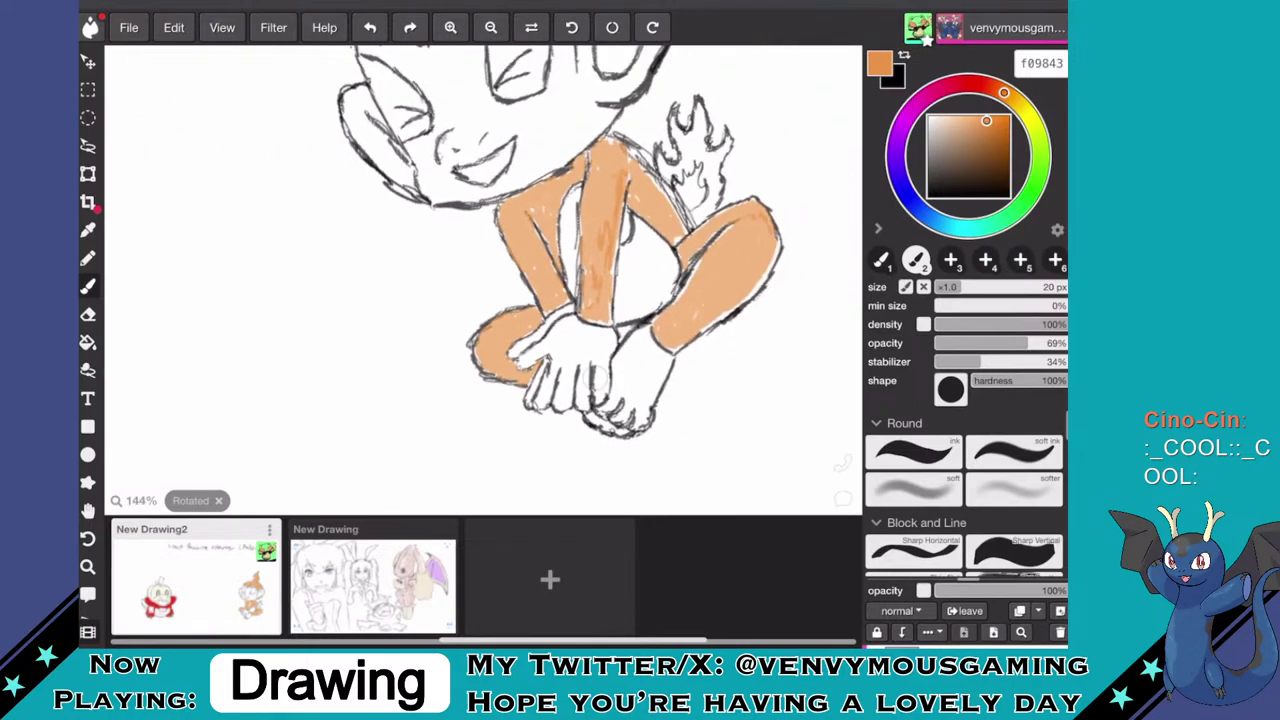
scroll(596, 378, down, 4)
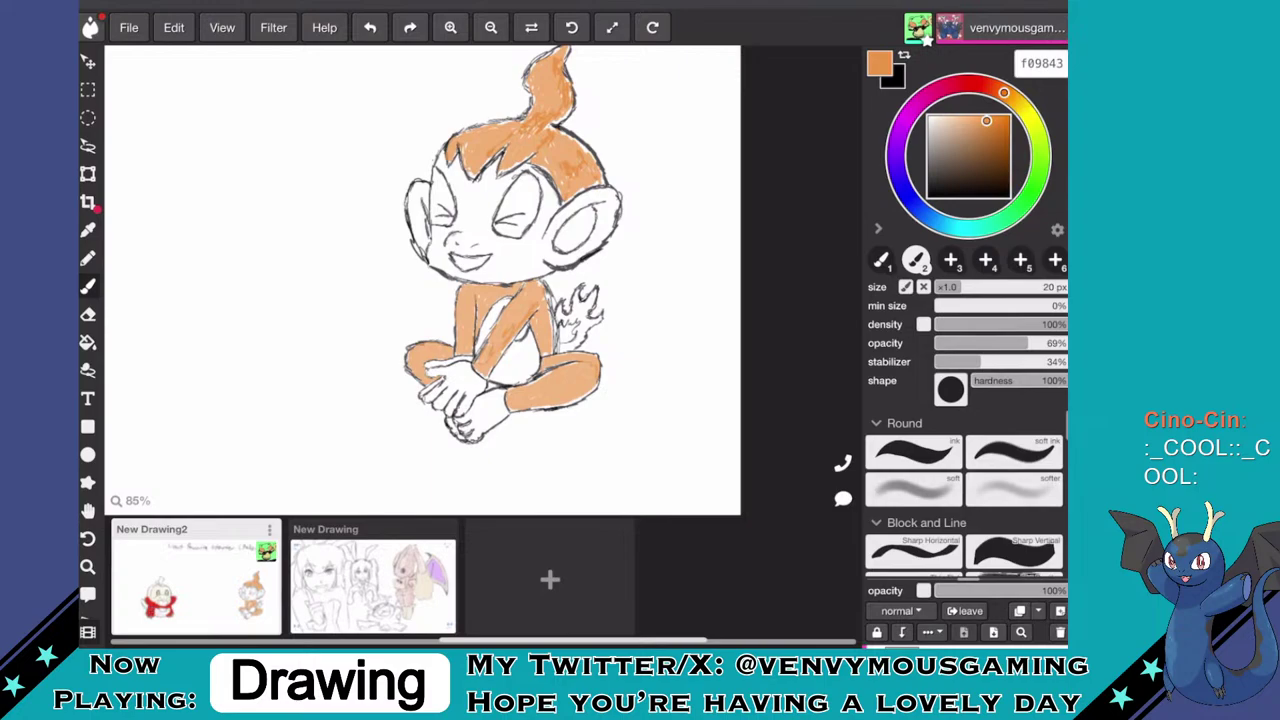
mouse_move(986, 120)
mouse_down()
mouse_move(1009, 116)
mouse_move(1001, 91)
mouse_up()
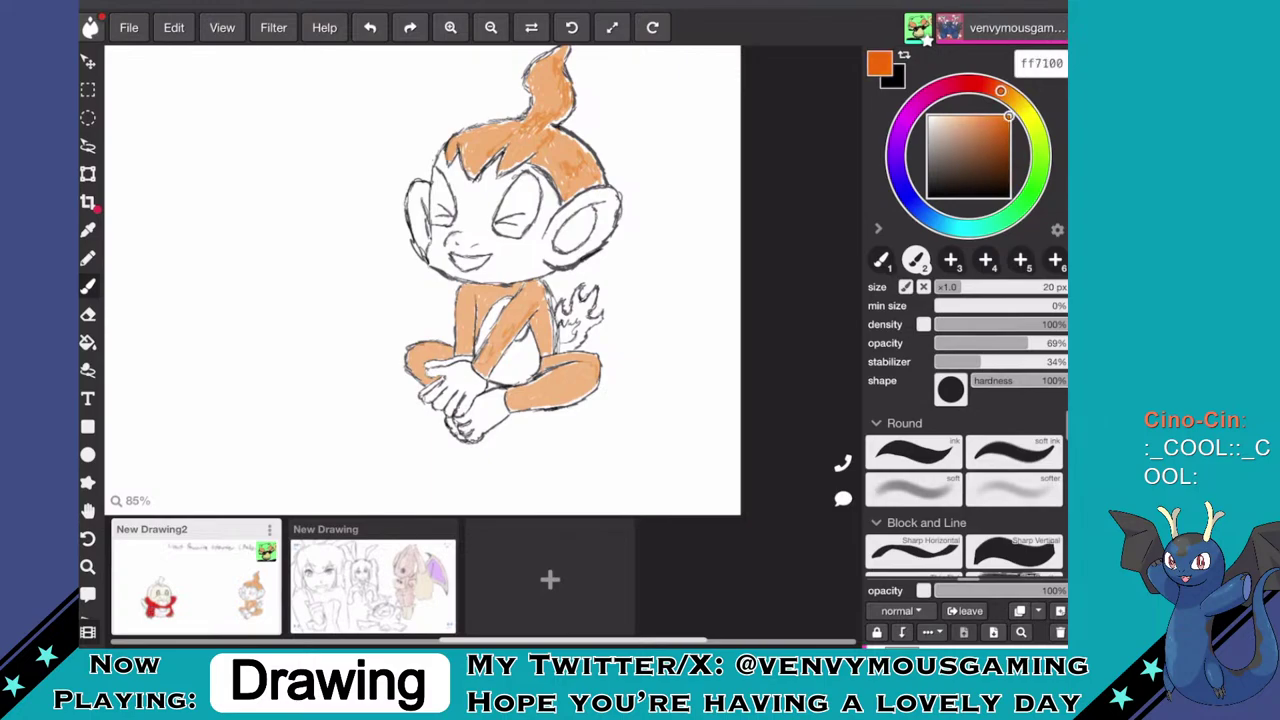
scroll(480, 280, up, 6)
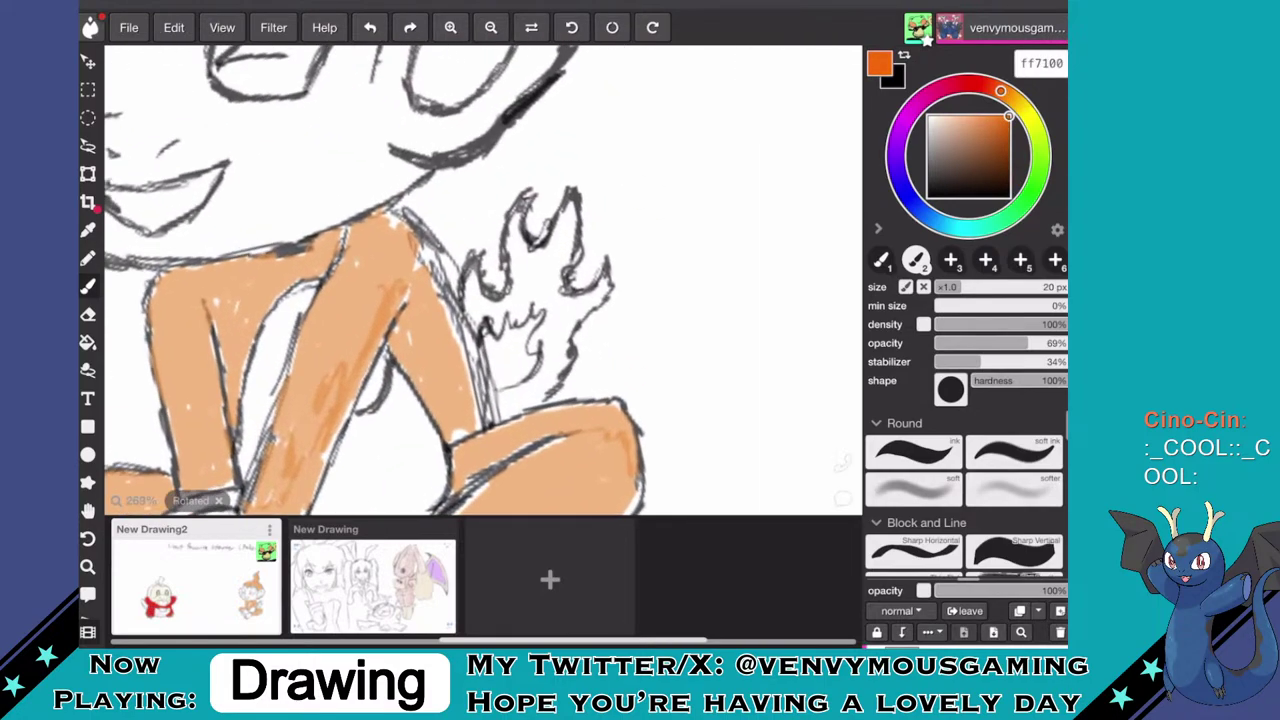
mouse_move(476, 306)
mouse_down()
mouse_move(472, 268)
mouse_move(474, 302)
mouse_move(498, 322)
mouse_move(513, 300)
mouse_move(508, 320)
mouse_move(520, 278)
mouse_move(506, 218)
mouse_move(543, 262)
mouse_move(556, 210)
mouse_move(580, 232)
mouse_move(566, 205)
mouse_move(548, 285)
mouse_move(528, 268)
mouse_move(553, 290)
mouse_move(513, 325)
mouse_move(553, 290)
mouse_move(558, 310)
mouse_move(531, 350)
mouse_up()
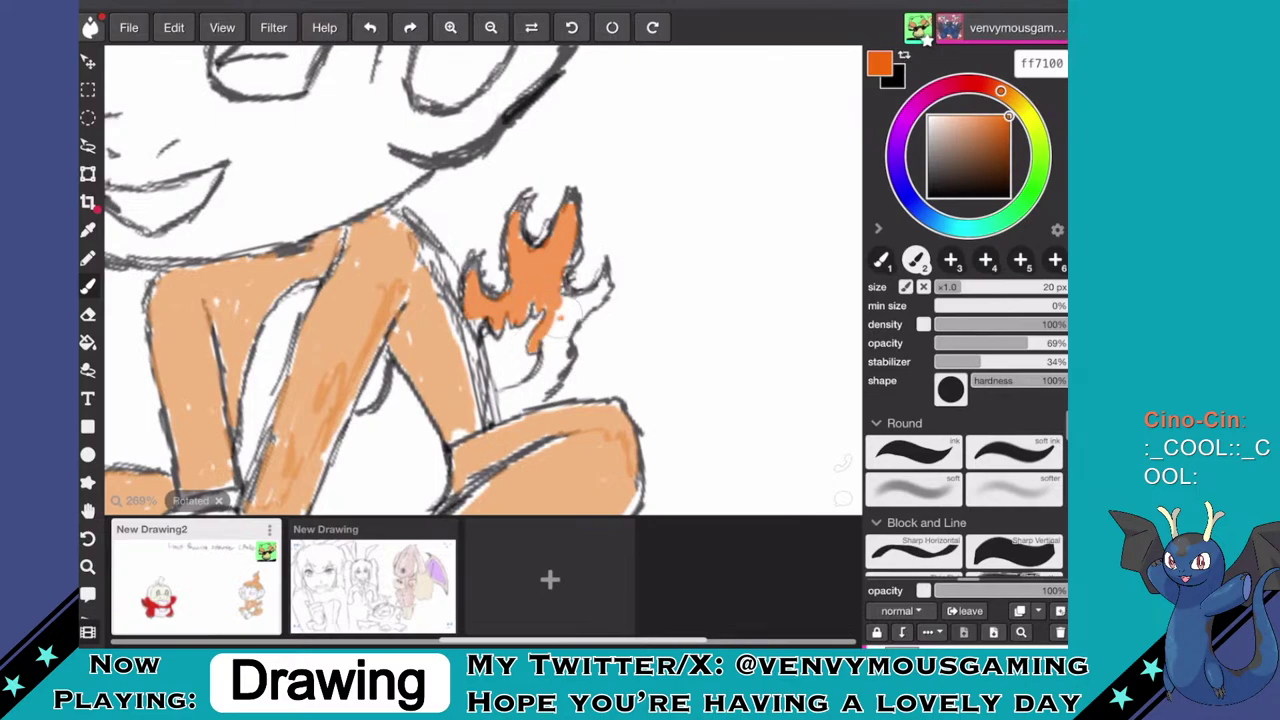
mouse_move(556, 318)
mouse_down()
mouse_move(605, 282)
mouse_move(553, 347)
mouse_move(563, 367)
mouse_move(505, 410)
mouse_up()
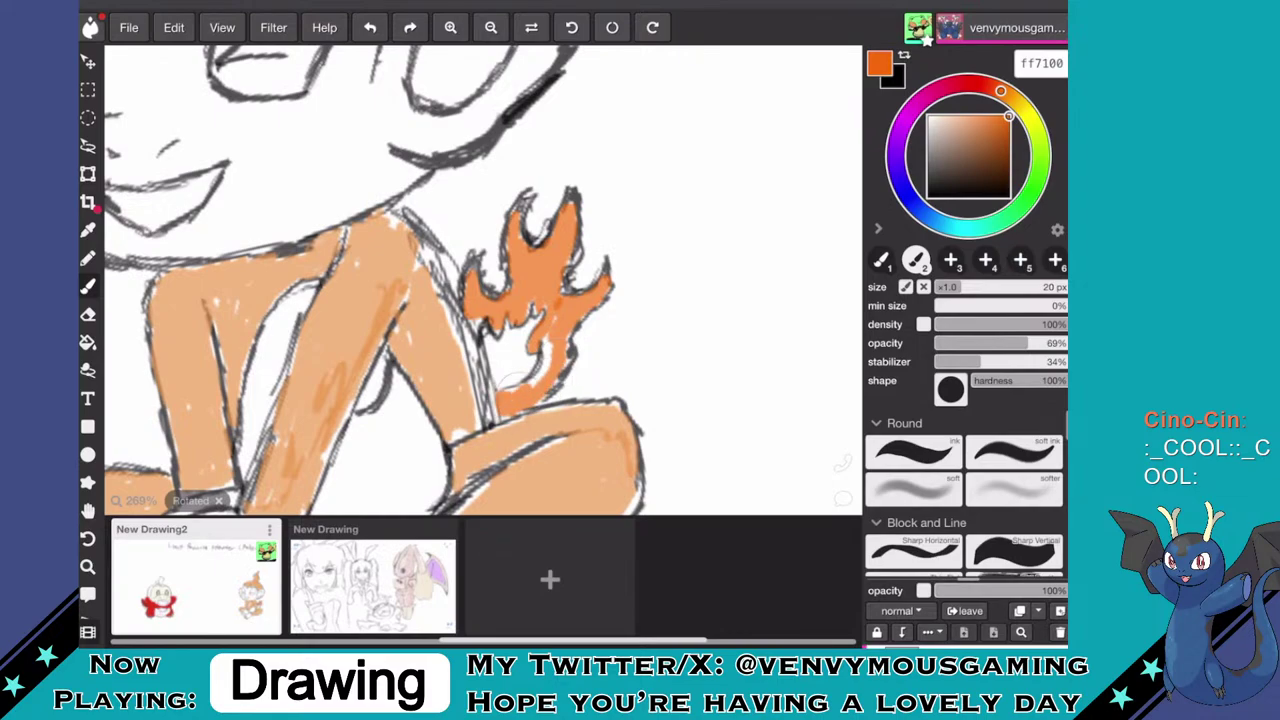
drag(530, 368, 546, 342)
- Set the brush colour to yellow ffe600 and fill the inner flame of the tail
drag(1000, 91, 1026, 113)
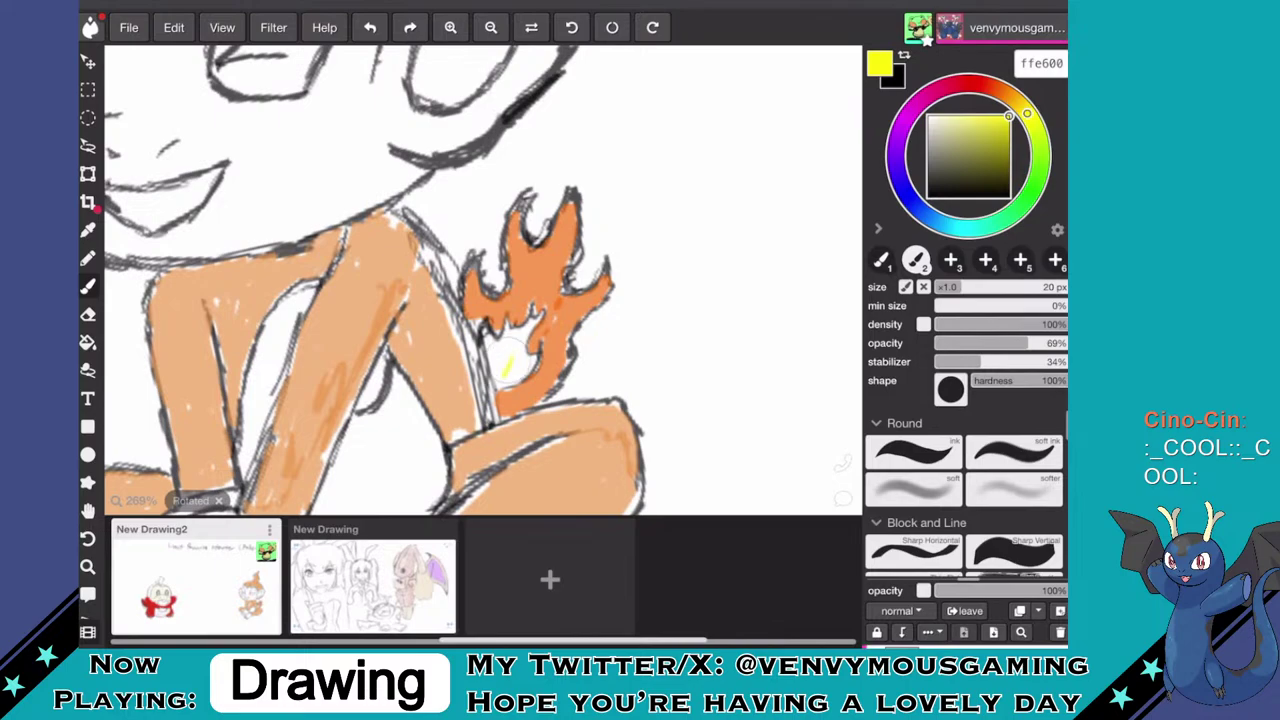
mouse_move(509, 361)
mouse_down()
mouse_move(526, 368)
mouse_move(516, 352)
mouse_move(492, 368)
mouse_up()
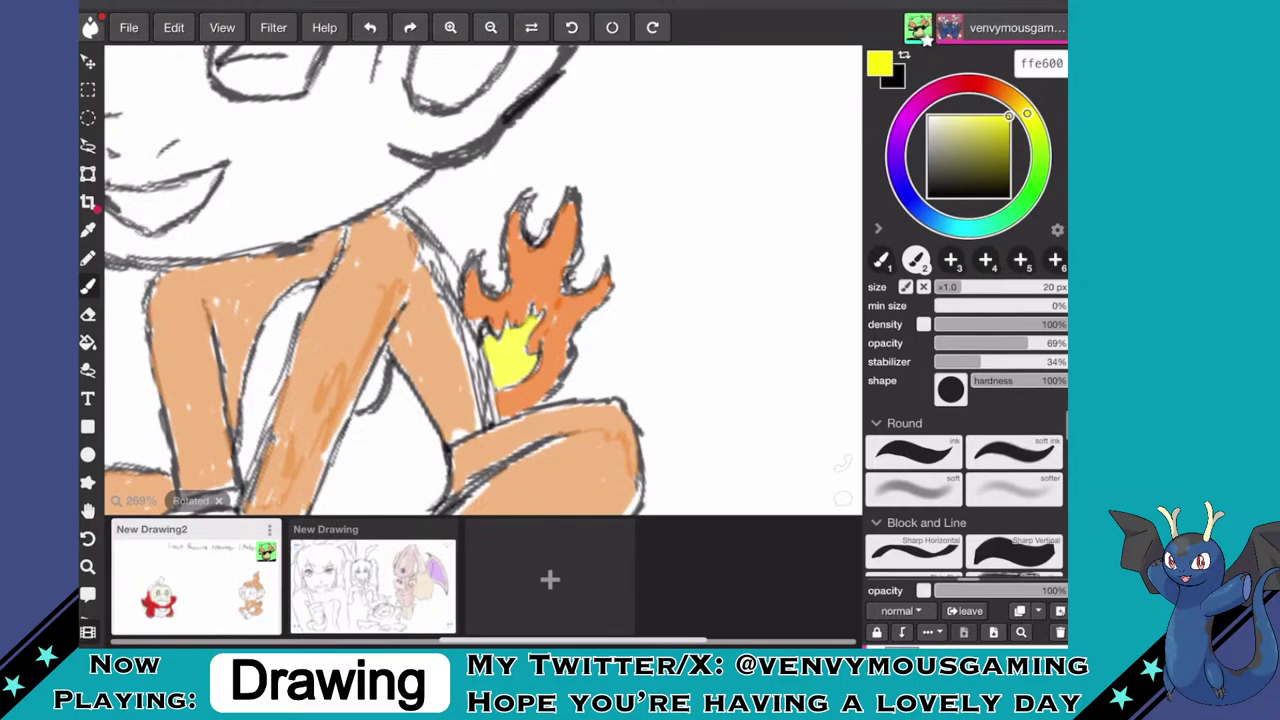
scroll(680, 370, down, 5)
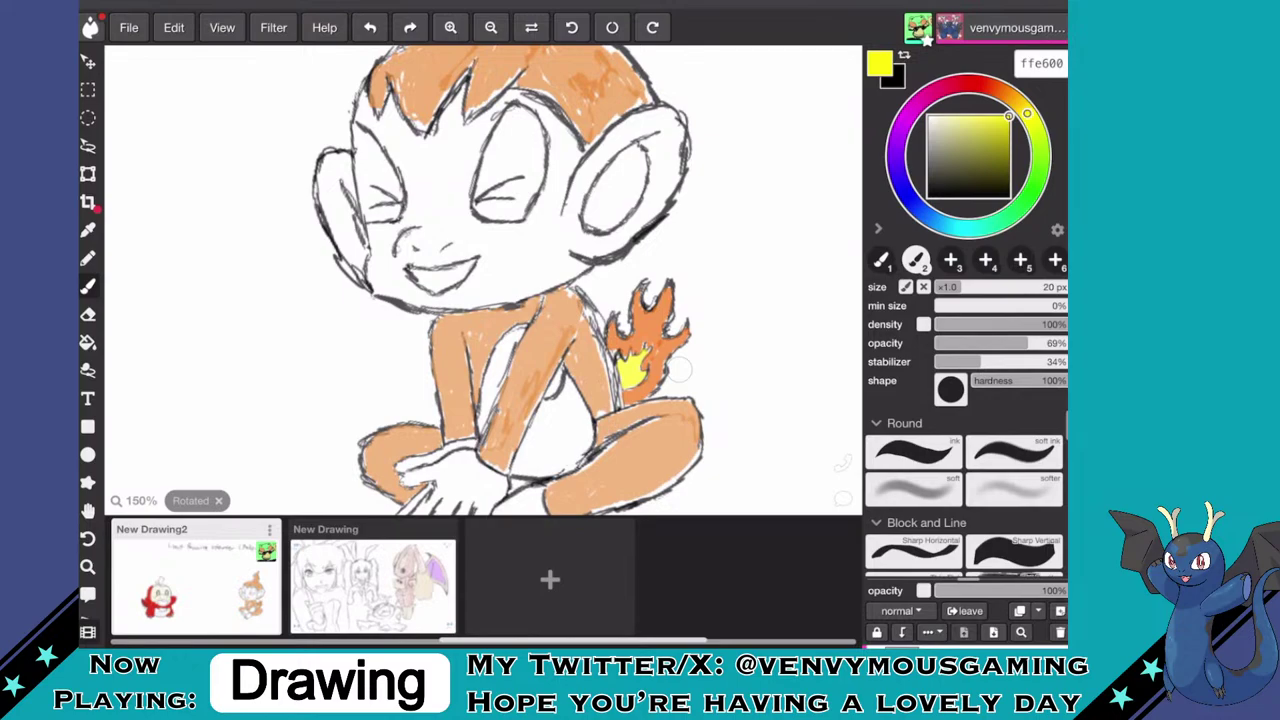
- Set the brush colour to red ff340b and paint the whole oval around the monkey's near eye
drag(1027, 113, 983, 84)
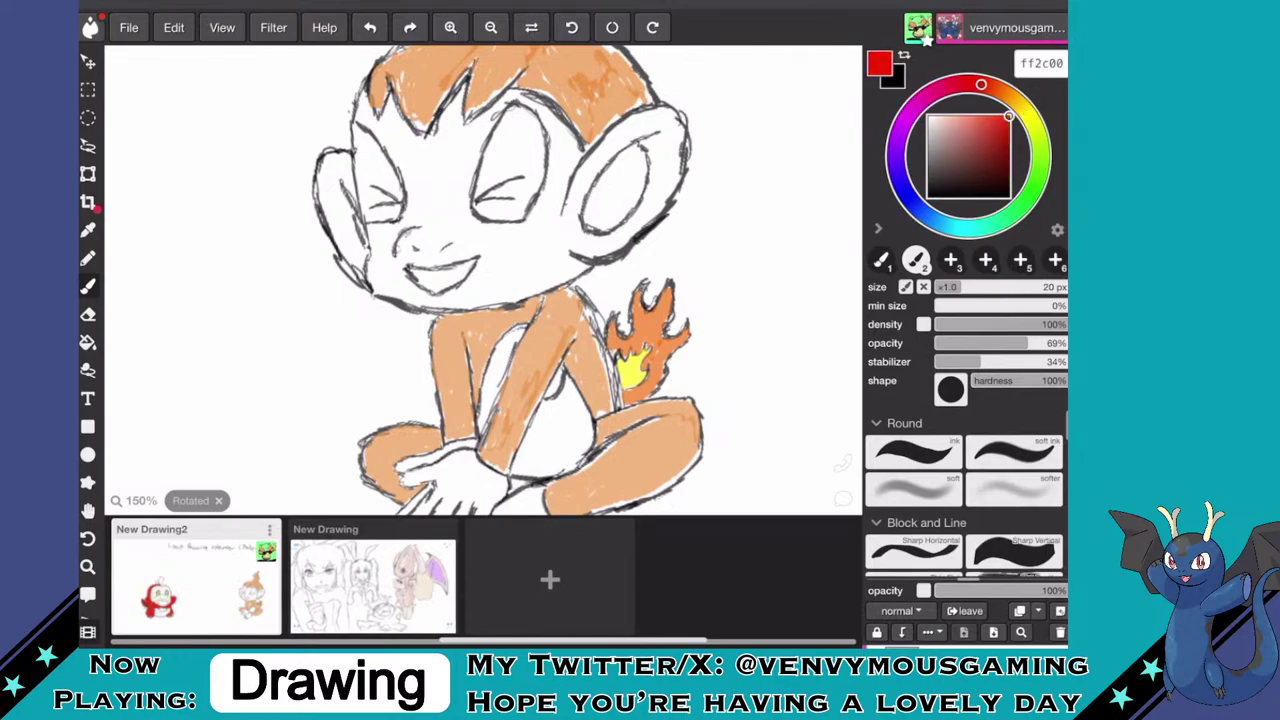
mouse_move(1009, 116)
mouse_down()
mouse_move(992, 119)
mouse_move(1005, 117)
mouse_up()
scroll(498, 82, up, 7)
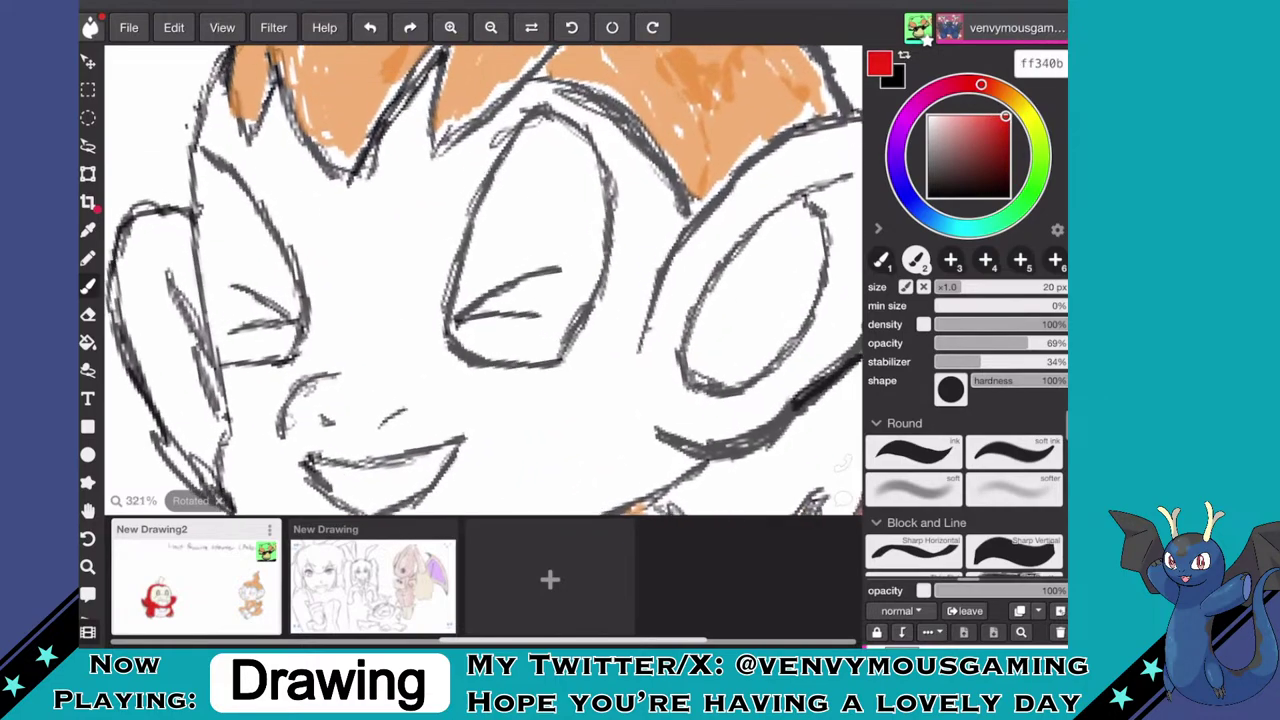
mouse_move(510, 246)
mouse_down()
mouse_move(508, 220)
mouse_move(486, 288)
mouse_move(480, 271)
mouse_move(472, 292)
mouse_move(484, 225)
mouse_move(530, 140)
mouse_move(550, 130)
mouse_move(564, 145)
mouse_move(572, 128)
mouse_move(588, 145)
mouse_move(586, 197)
mouse_up()
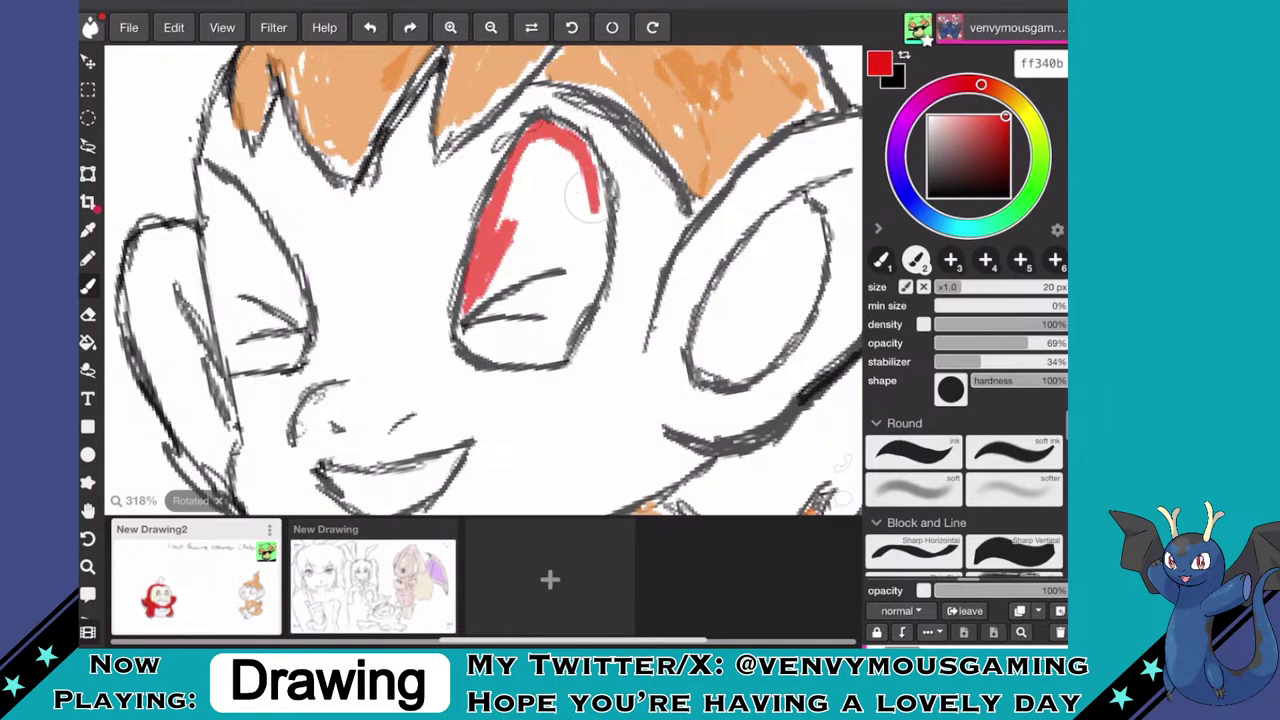
mouse_move(585, 152)
mouse_down()
mouse_move(602, 212)
mouse_move(576, 282)
mouse_move(597, 285)
mouse_move(548, 352)
mouse_up()
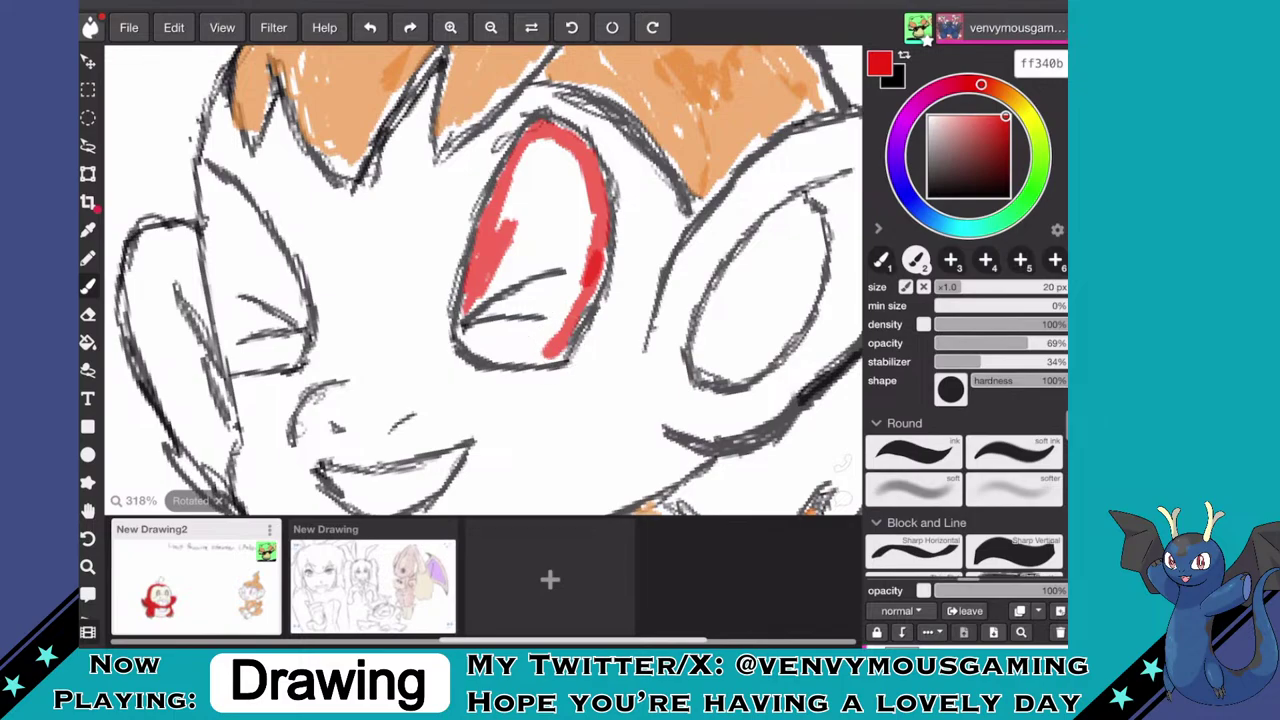
scroll(652, 199, up, 2)
mouse_move(600, 305)
mouse_down()
mouse_move(535, 360)
mouse_move(500, 366)
mouse_move(565, 282)
mouse_move(547, 300)
mouse_move(562, 290)
mouse_move(545, 245)
mouse_move(537, 270)
mouse_move(499, 296)
mouse_move(512, 300)
mouse_move(536, 222)
mouse_up()
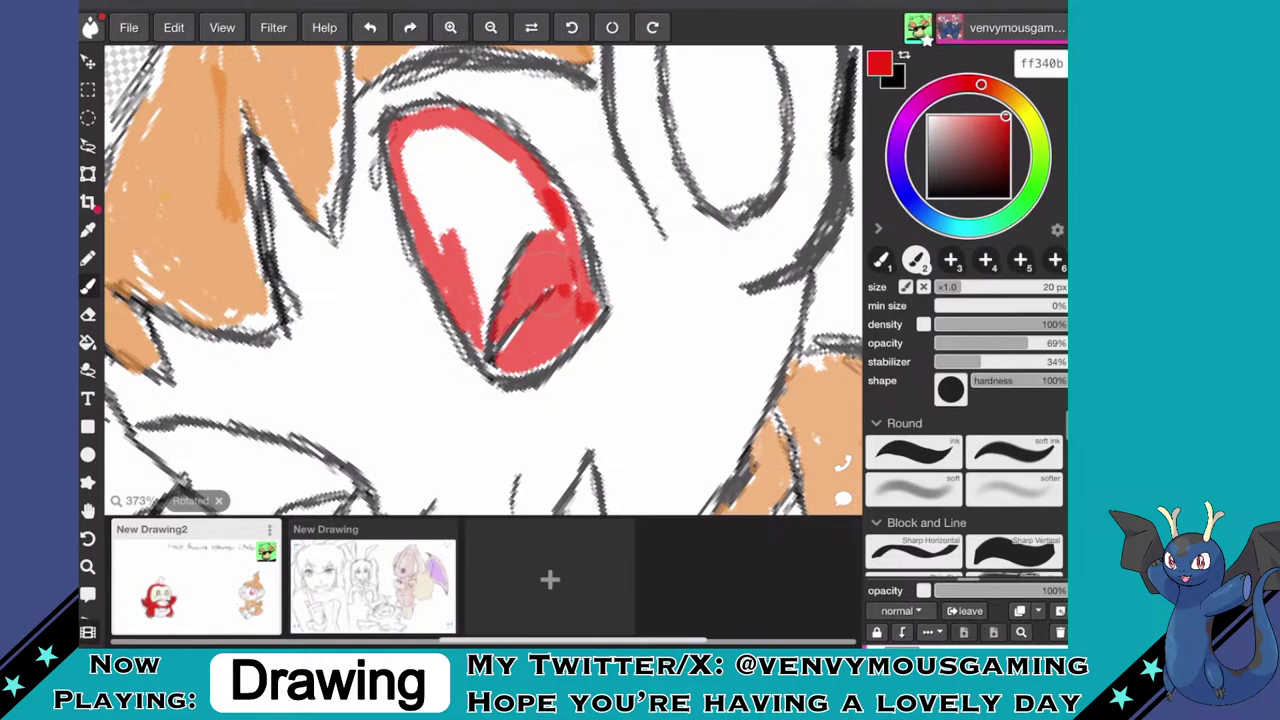
mouse_move(490, 300)
mouse_down()
mouse_move(480, 332)
mouse_move(515, 235)
mouse_move(543, 218)
mouse_up()
scroll(484, 280, down, 5)
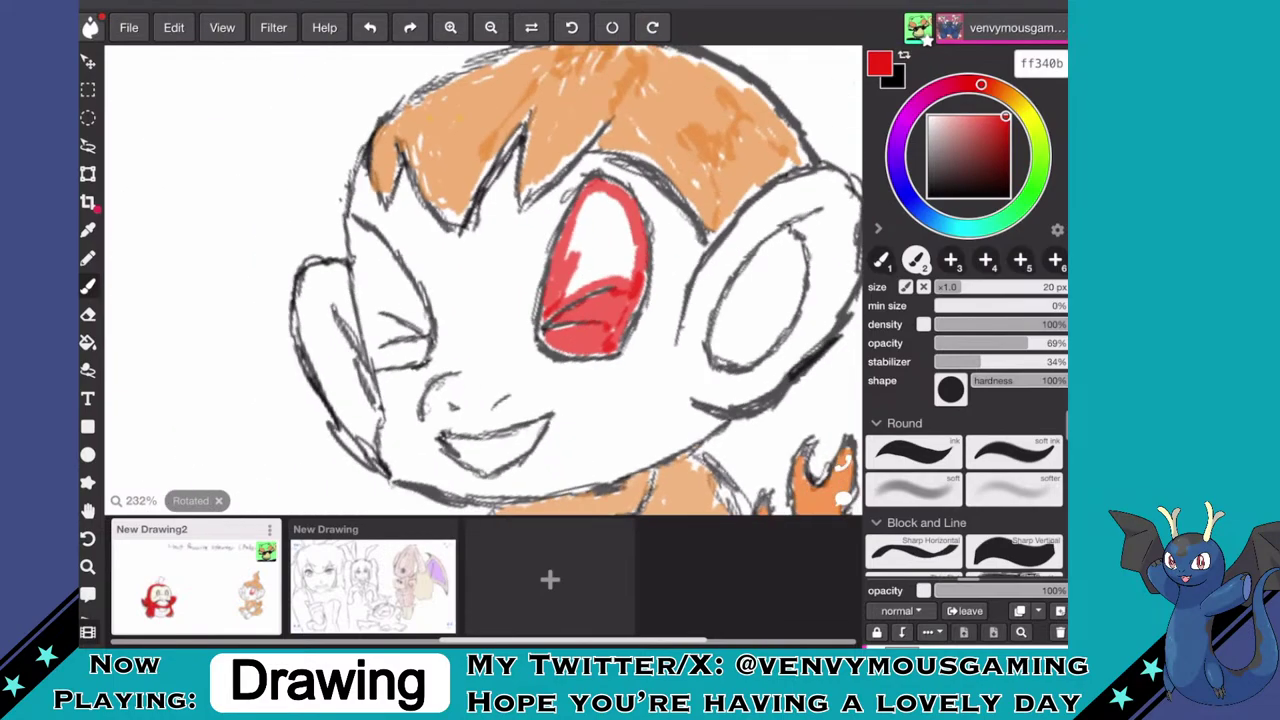
scroll(484, 280, up, 4)
scroll(484, 280, up, 3)
mouse_move(454, 272)
mouse_down()
mouse_move(432, 302)
mouse_move(430, 275)
mouse_move(487, 188)
mouse_move(480, 200)
mouse_move(507, 195)
mouse_move(527, 245)
mouse_move(517, 295)
mouse_move(500, 245)
mouse_move(514, 230)
mouse_move(487, 300)
mouse_move(504, 222)
mouse_move(462, 305)
mouse_move(492, 215)
mouse_move(479, 250)
mouse_up()
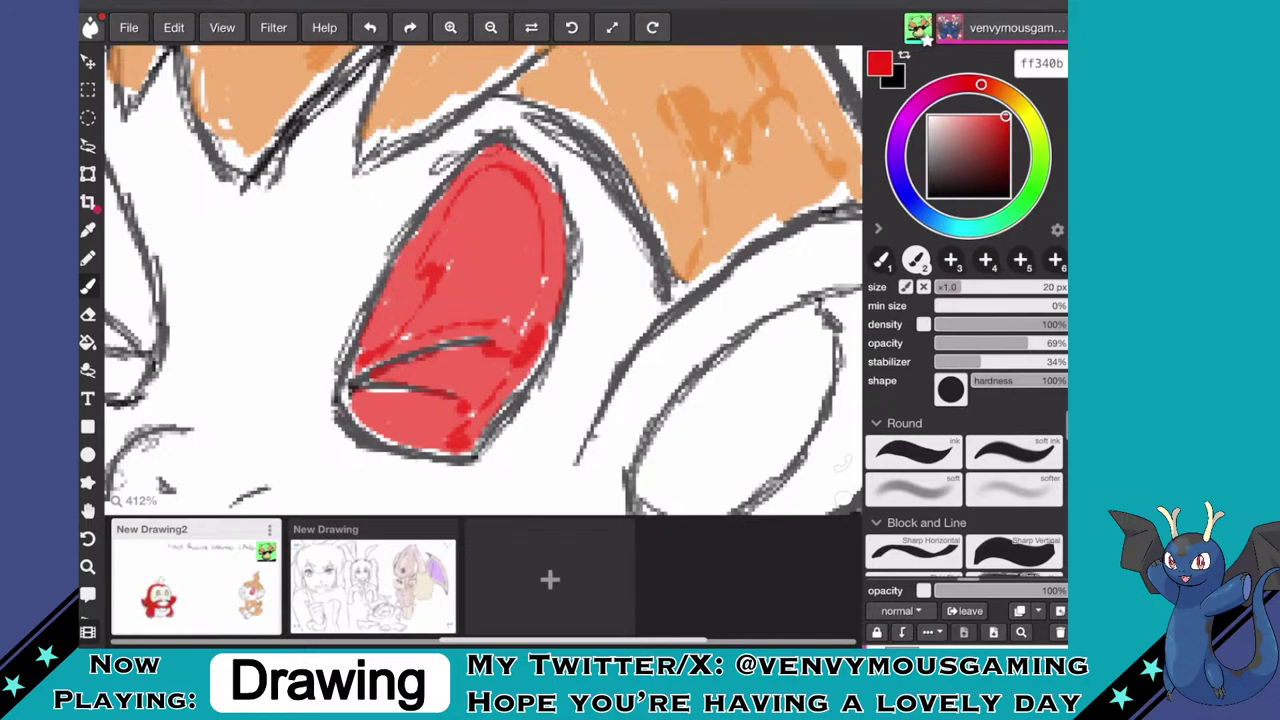
- Paint the far eye patch and the inside of the far ear beside it in red ff340b
scroll(484, 280, down, 5)
scroll(514, 300, up, 5)
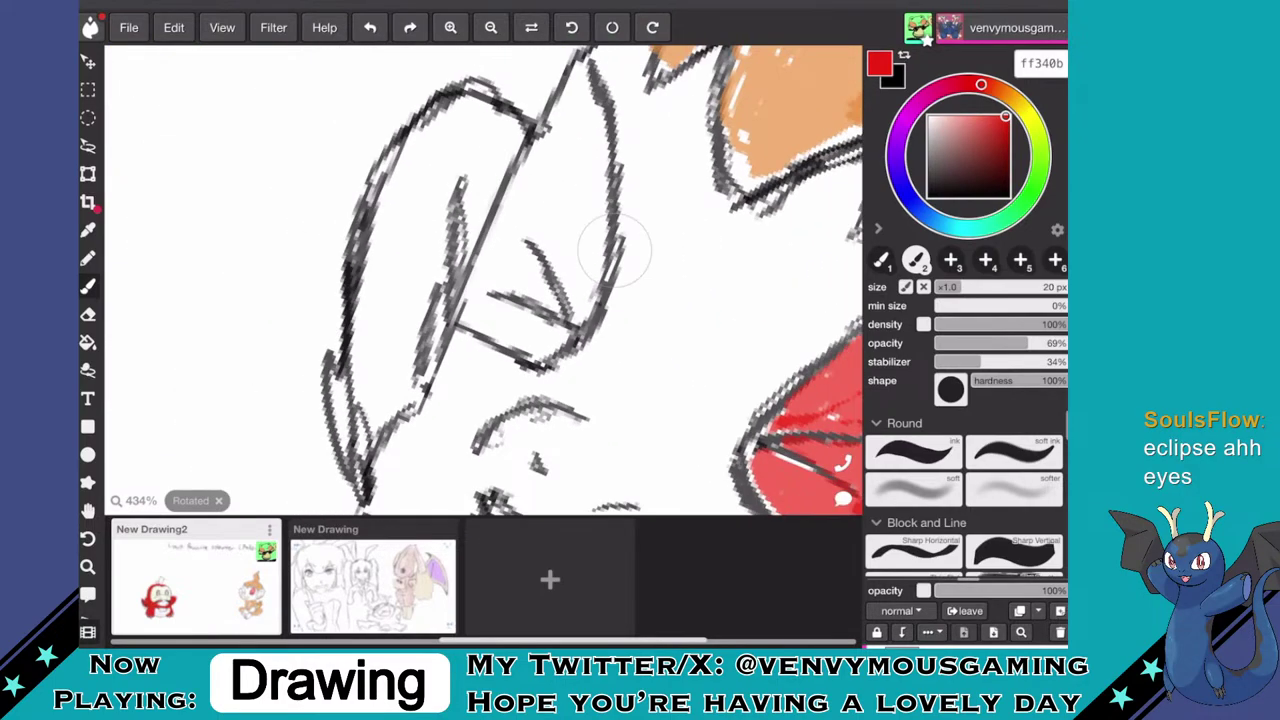
mouse_move(505, 318)
mouse_down()
mouse_move(468, 318)
mouse_move(486, 293)
mouse_move(474, 277)
mouse_move(578, 85)
mouse_move(566, 100)
mouse_move(592, 117)
mouse_move(604, 190)
mouse_move(576, 322)
mouse_move(536, 210)
mouse_move(556, 245)
mouse_move(576, 190)
mouse_move(558, 170)
mouse_move(581, 130)
mouse_move(516, 205)
mouse_move(566, 215)
mouse_move(566, 180)
mouse_move(516, 195)
mouse_move(526, 265)
mouse_move(531, 210)
mouse_move(526, 260)
mouse_move(541, 225)
mouse_move(531, 215)
mouse_move(526, 265)
mouse_move(541, 298)
mouse_move(518, 300)
mouse_move(521, 245)
mouse_move(506, 310)
mouse_move(551, 335)
mouse_move(526, 355)
mouse_move(518, 318)
mouse_move(521, 330)
mouse_move(539, 297)
mouse_move(506, 330)
mouse_move(486, 325)
mouse_move(436, 344)
mouse_up()
- Fill the inner oval of the monkey's near ear with red ff340b
scroll(484, 280, down, 3)
scroll(463, 340, down, 3)
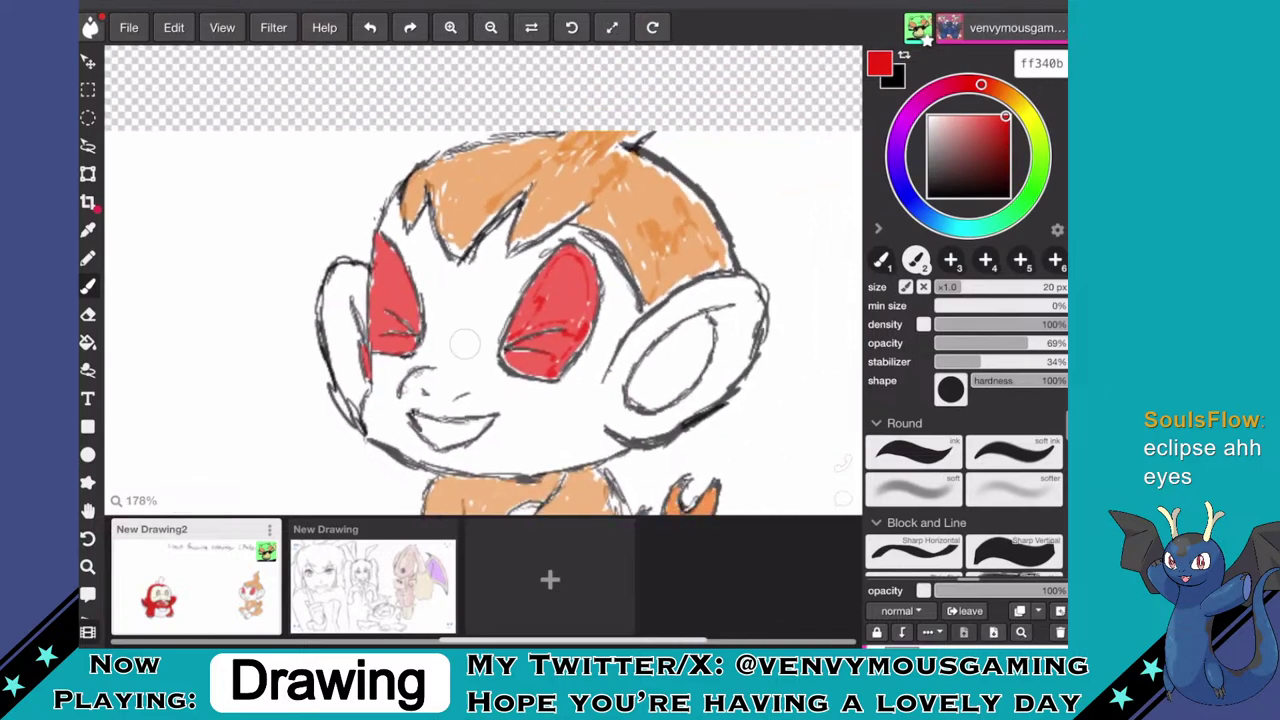
scroll(463, 340, up, 2)
mouse_move(553, 322)
mouse_down()
mouse_move(575, 285)
mouse_move(577, 297)
mouse_move(545, 348)
mouse_move(527, 330)
mouse_move(549, 270)
mouse_move(585, 252)
mouse_move(587, 265)
mouse_move(601, 245)
mouse_move(595, 325)
mouse_move(597, 305)
mouse_move(565, 350)
mouse_move(570, 320)
mouse_move(545, 355)
mouse_move(513, 350)
mouse_move(563, 333)
mouse_up()
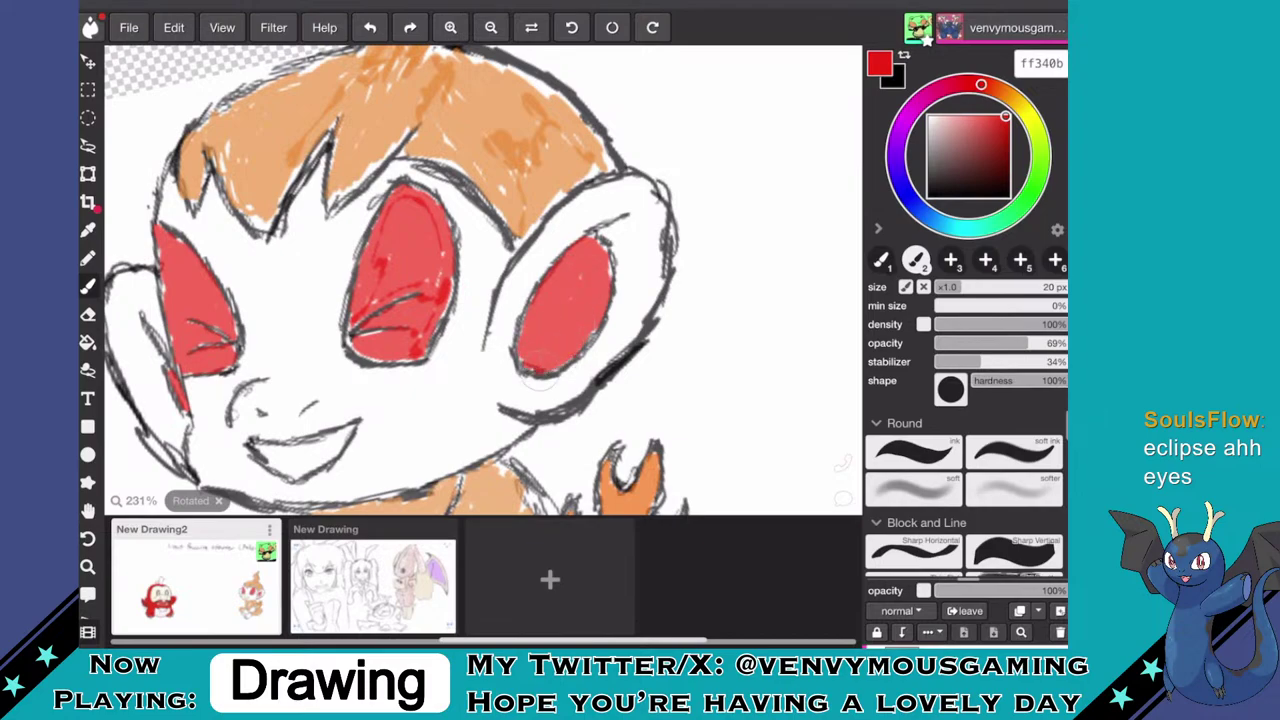
- Set the brush colour to dark red b41f00 and fill the inside of the monkey's open mouth
drag(1005, 116, 1005, 131)
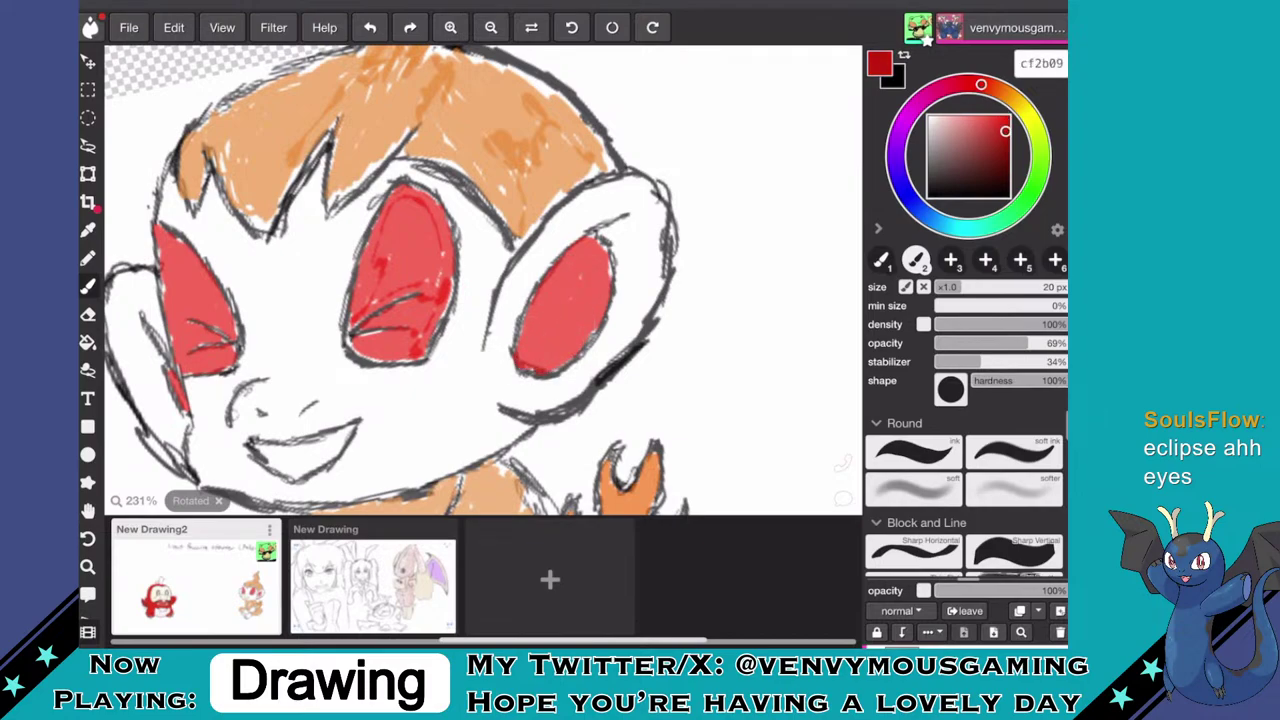
scroll(483, 280, up, 3)
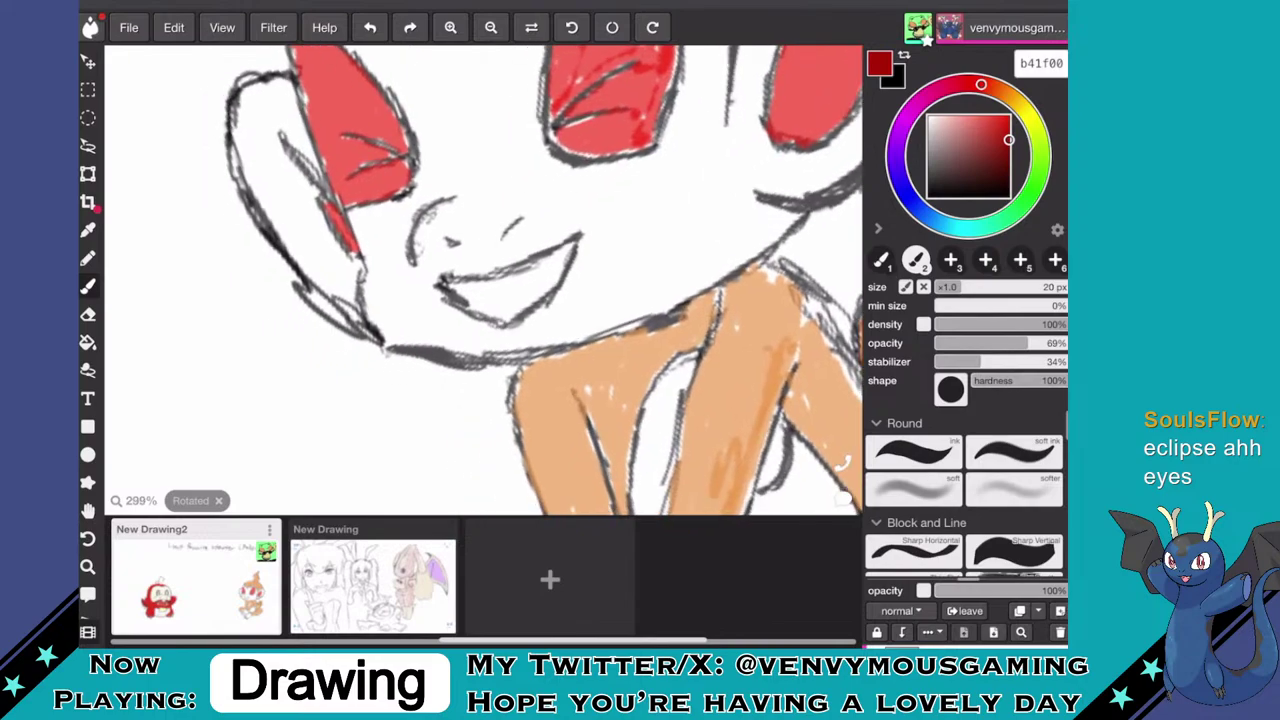
mouse_move(505, 295)
mouse_down()
mouse_move(561, 258)
mouse_move(534, 298)
mouse_move(524, 268)
mouse_move(460, 278)
mouse_move(481, 295)
mouse_move(526, 285)
mouse_move(471, 305)
mouse_move(519, 301)
mouse_up()
drag(556, 263, 546, 260)
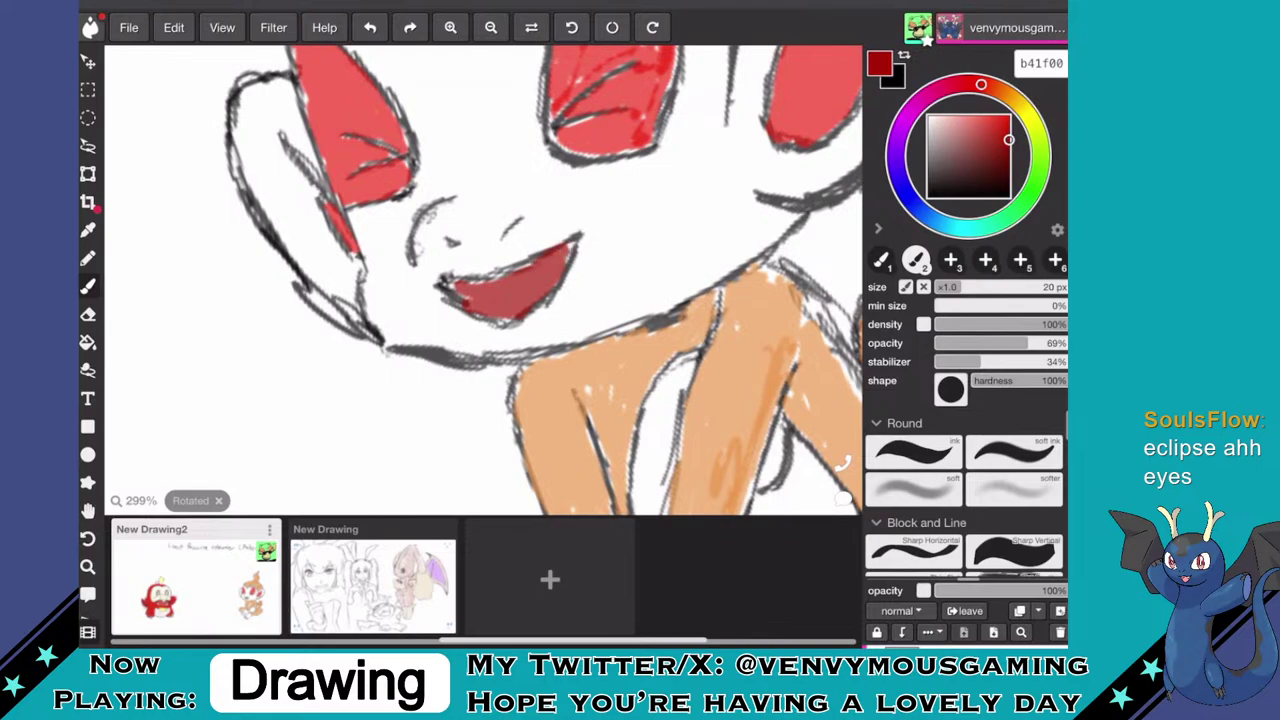
- Set the brush colour to pale yellow ffde89 and paint the face skin around the monkey's near eye patch
scroll(531, 252, down, 8)
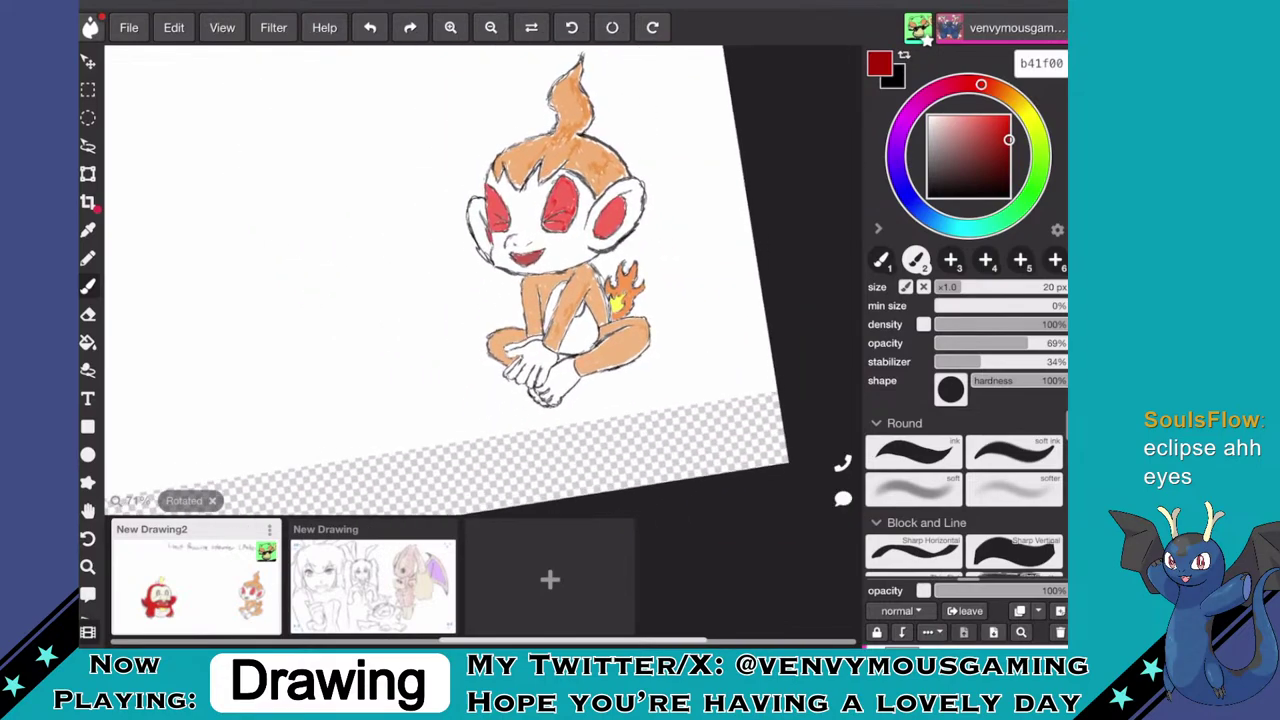
mouse_move(981, 85)
mouse_down()
mouse_move(1017, 102)
mouse_move(978, 116)
mouse_up()
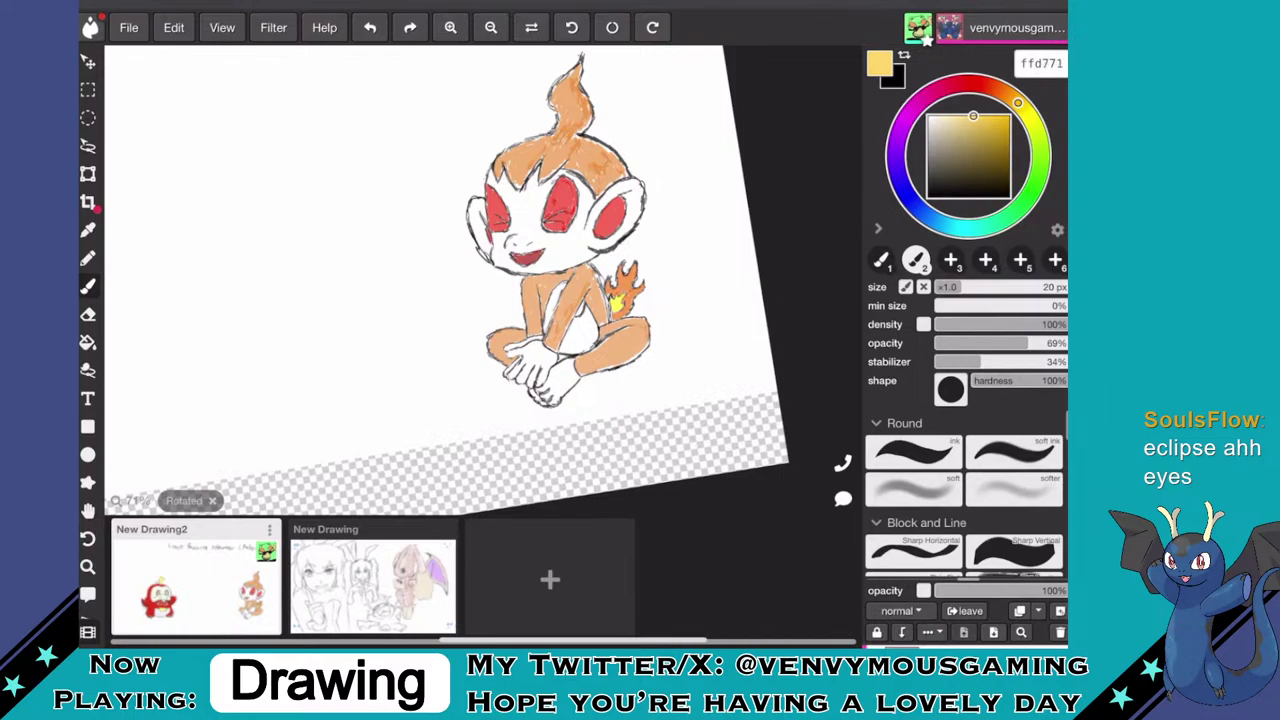
scroll(550, 260, up, 3)
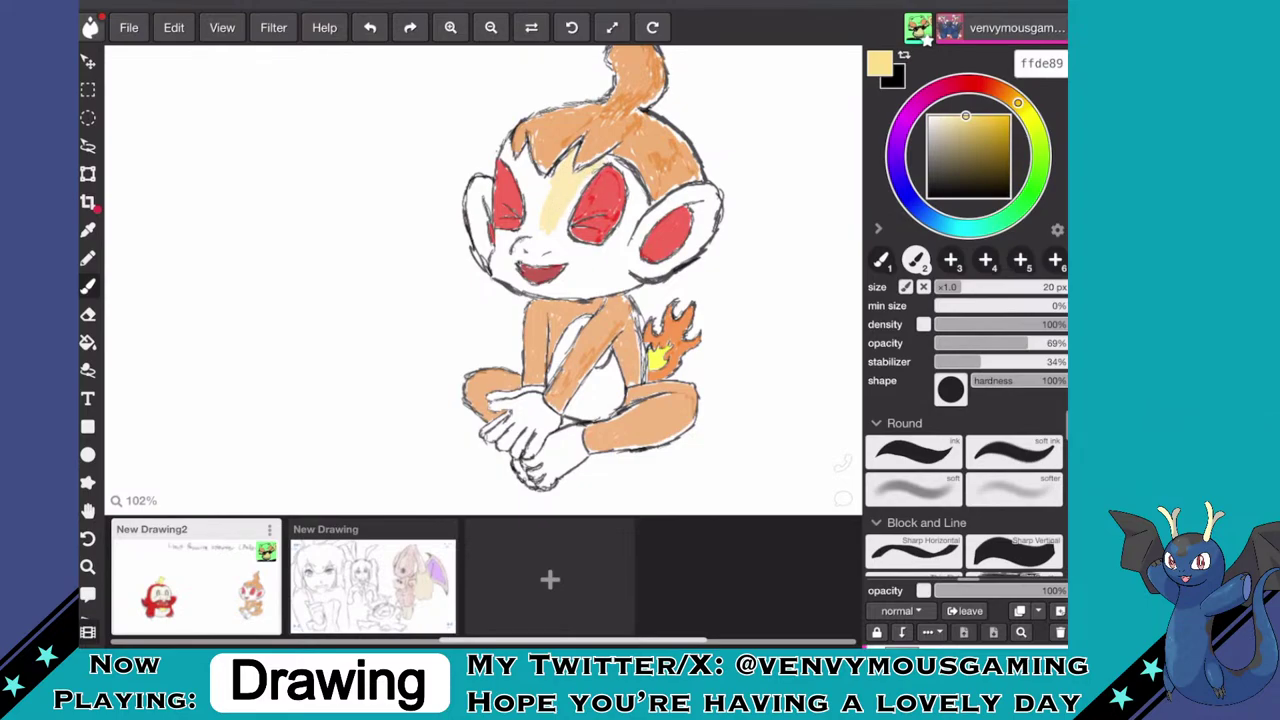
scroll(610, 220, up, 5)
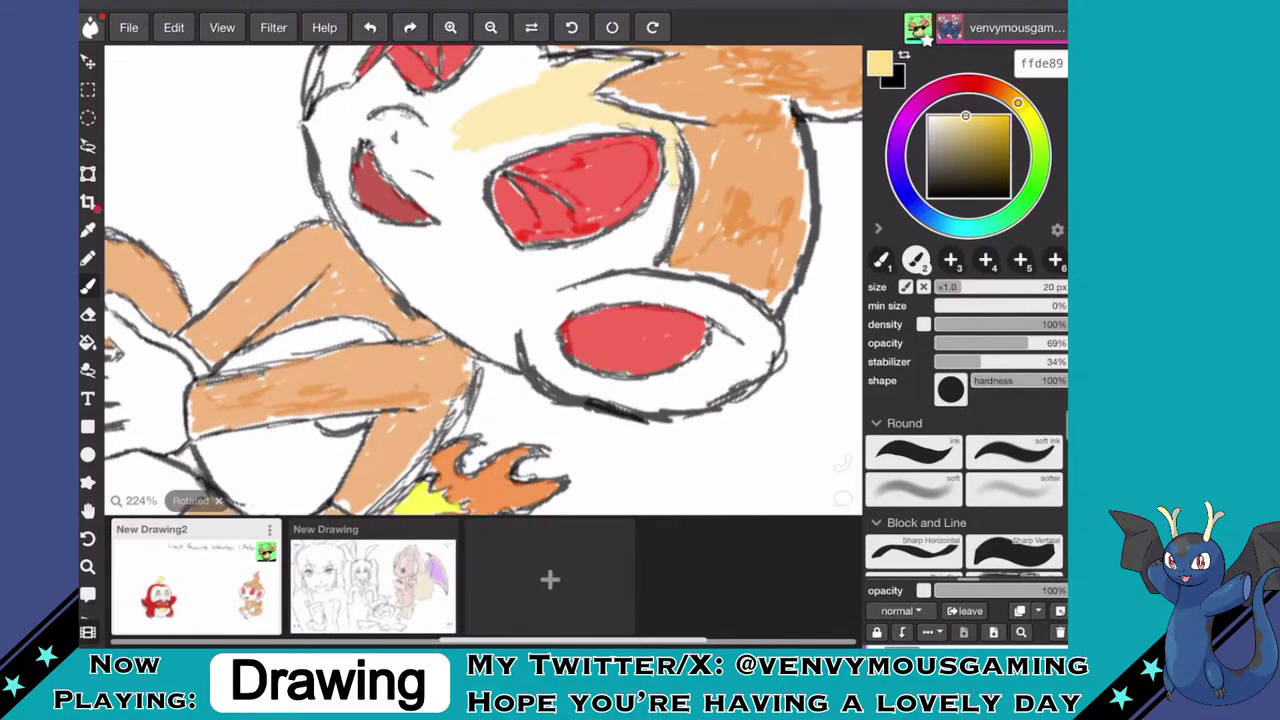
mouse_move(663, 215)
mouse_down()
mouse_move(656, 232)
mouse_move(650, 245)
mouse_move(618, 258)
mouse_move(608, 255)
mouse_move(638, 225)
mouse_move(538, 270)
mouse_move(555, 262)
mouse_move(508, 265)
mouse_move(470, 185)
mouse_up()
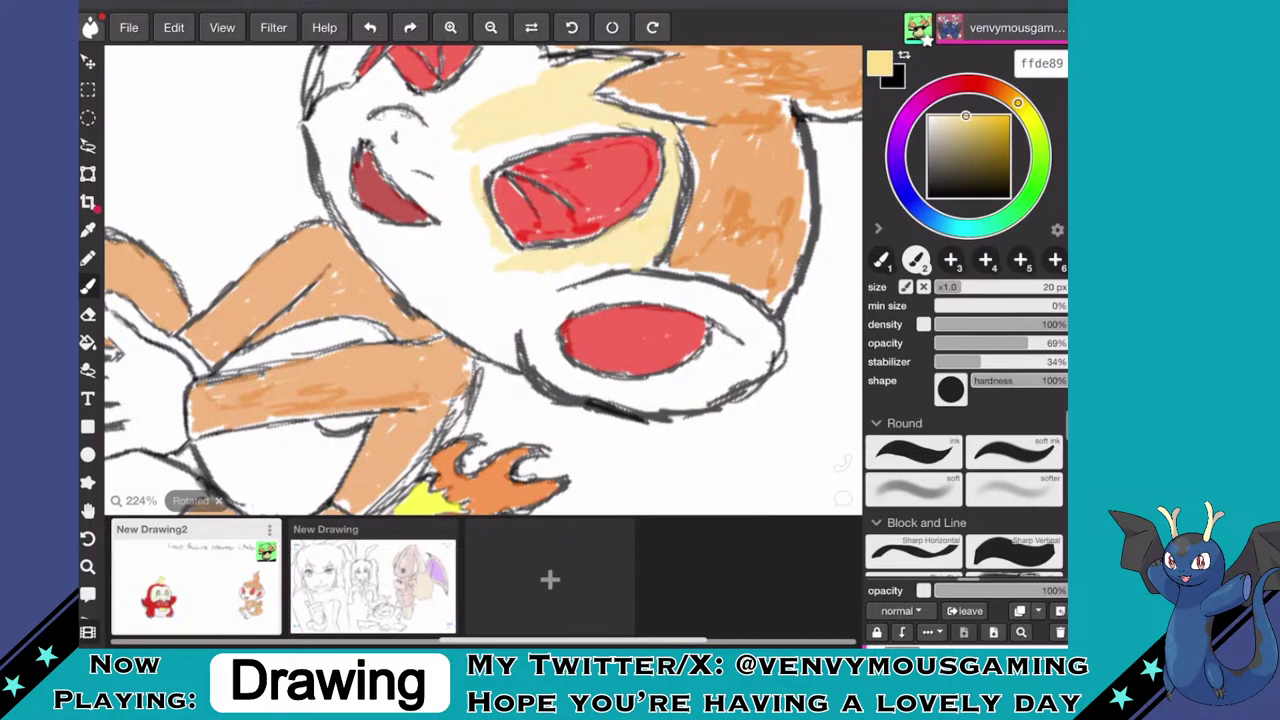
drag(483, 280, 621, 353)
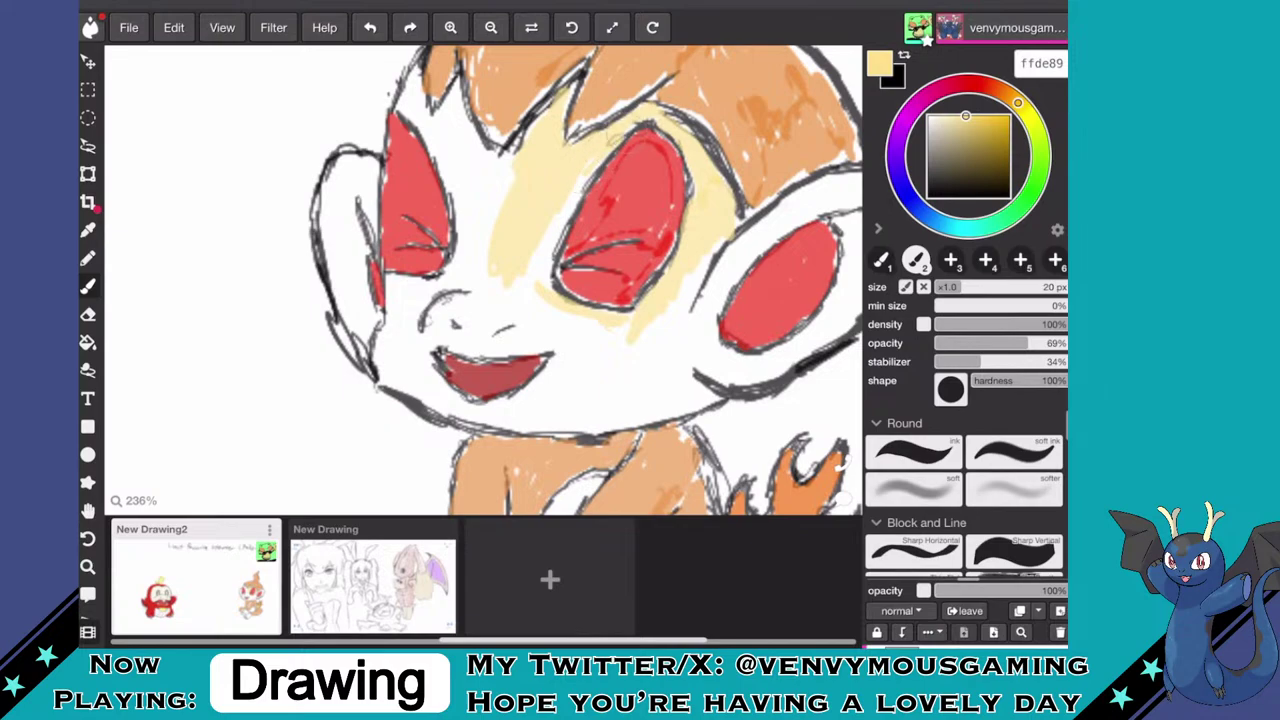
drag(582, 178, 534, 262)
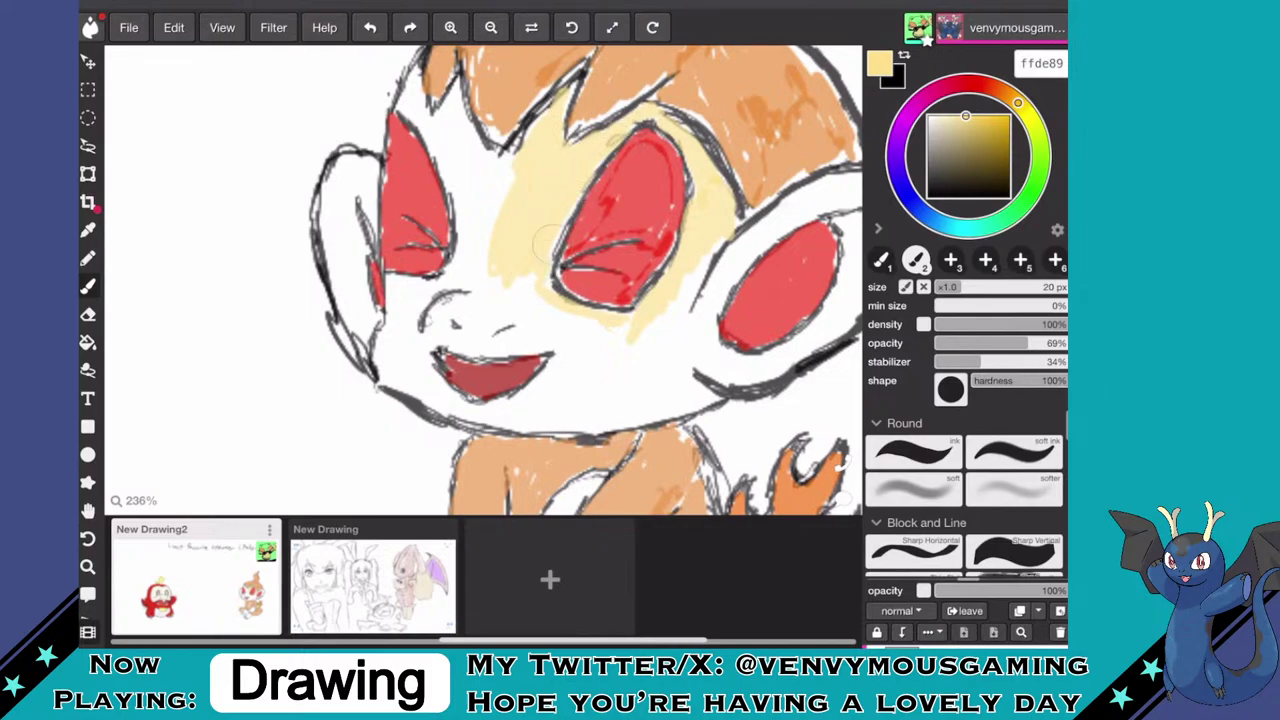
mouse_move(533, 266)
mouse_down()
mouse_move(512, 288)
mouse_move(526, 282)
mouse_up()
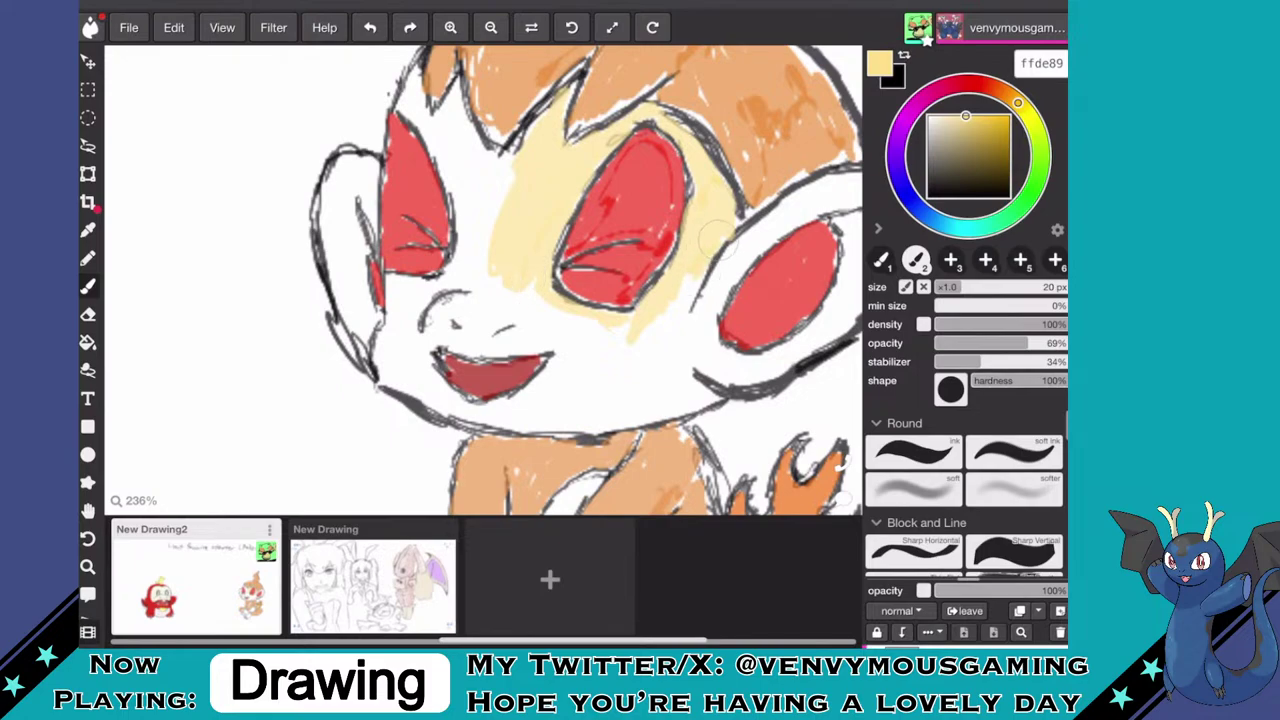
mouse_move(678, 305)
mouse_down()
mouse_move(654, 341)
mouse_move(693, 292)
mouse_move(657, 332)
mouse_move(401, 363)
mouse_up()
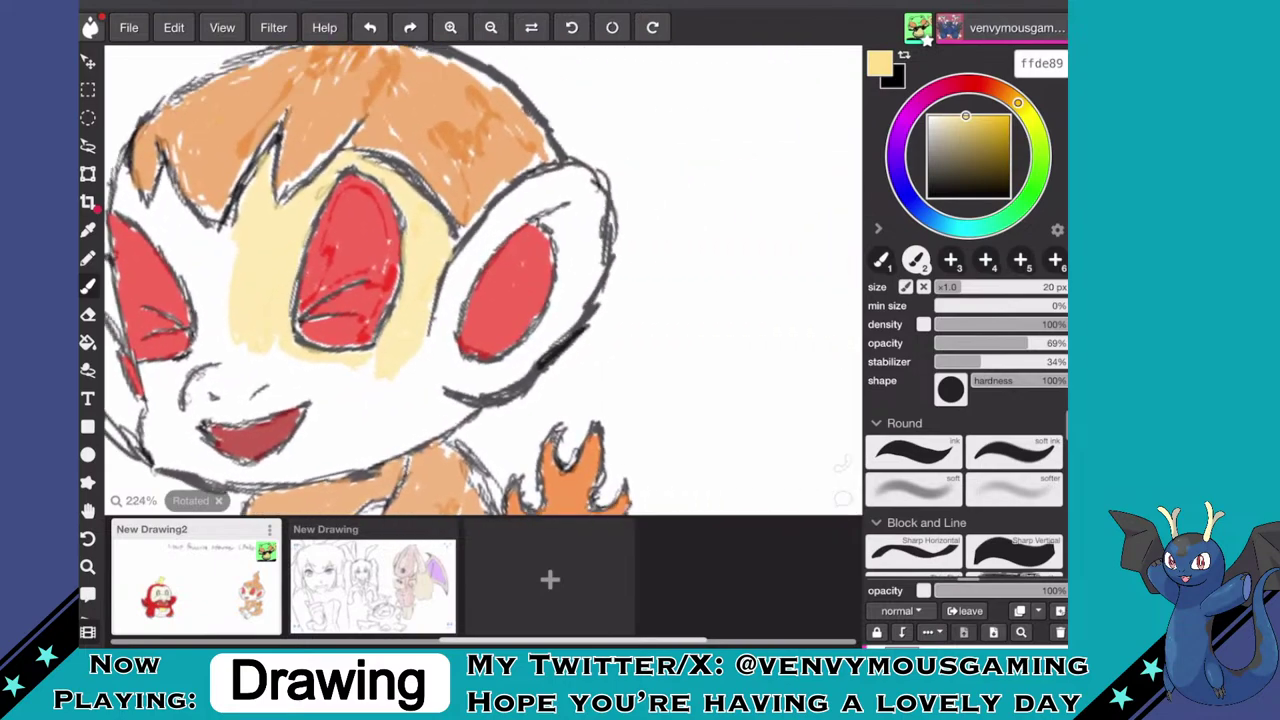
- Fill the outer rim of the near ear and the cheek and jaw beside it with pale yellow ffde89
mouse_move(449, 294)
mouse_down()
mouse_move(433, 335)
mouse_move(463, 275)
mouse_move(460, 290)
mouse_move(455, 260)
mouse_move(465, 270)
mouse_move(520, 208)
mouse_move(485, 235)
mouse_move(557, 180)
mouse_move(521, 196)
mouse_move(573, 175)
mouse_move(555, 187)
mouse_move(580, 184)
mouse_move(573, 196)
mouse_move(583, 183)
mouse_move(587, 250)
mouse_move(570, 235)
mouse_move(573, 213)
mouse_move(552, 222)
mouse_move(592, 188)
mouse_move(580, 180)
mouse_move(600, 222)
mouse_move(587, 282)
mouse_move(597, 262)
mouse_move(568, 268)
mouse_move(562, 236)
mouse_move(571, 287)
mouse_move(544, 330)
mouse_up()
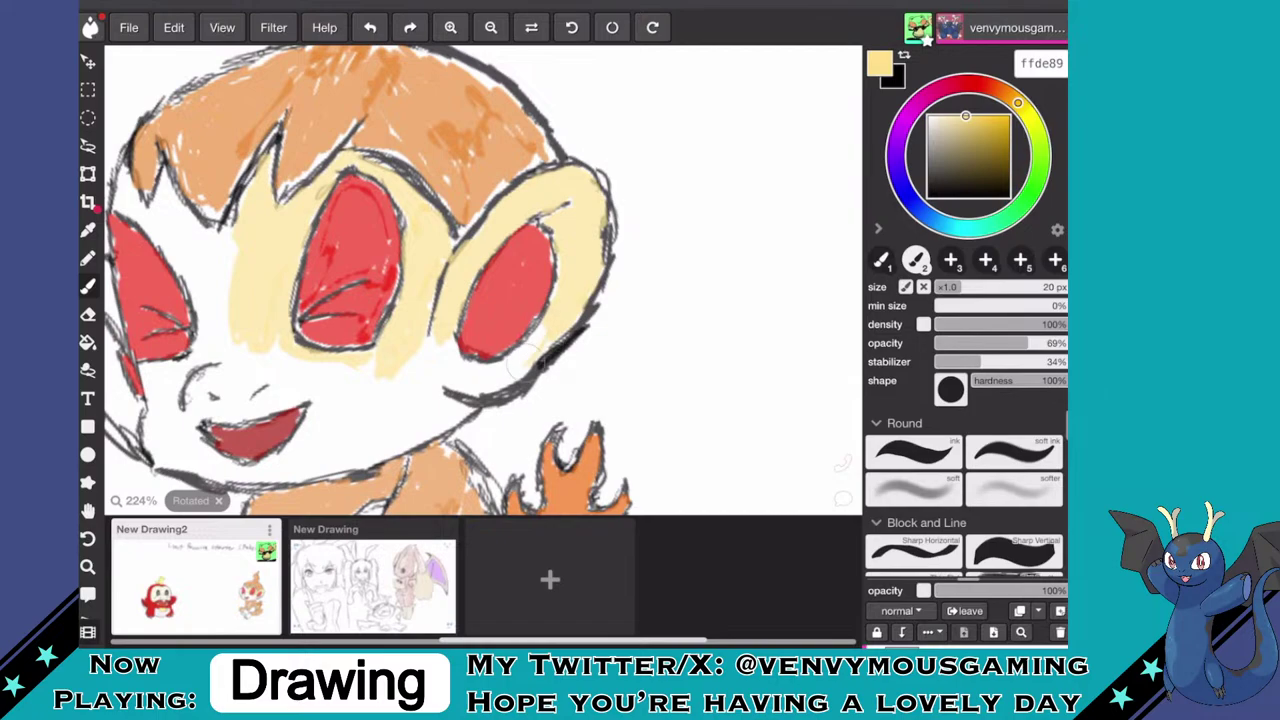
mouse_move(530, 360)
mouse_down()
mouse_move(475, 386)
mouse_move(523, 362)
mouse_move(528, 322)
mouse_move(512, 335)
mouse_move(518, 350)
mouse_move(517, 332)
mouse_move(684, 322)
mouse_up()
mouse_move(478, 285)
mouse_down()
mouse_move(540, 150)
mouse_move(575, 110)
mouse_move(500, 268)
mouse_move(530, 184)
mouse_move(565, 140)
mouse_move(595, 212)
mouse_move(588, 195)
mouse_move(572, 250)
mouse_move(555, 170)
mouse_move(560, 265)
mouse_move(554, 186)
mouse_up()
mouse_move(530, 237)
mouse_down()
mouse_move(506, 283)
mouse_move(528, 247)
mouse_move(555, 306)
mouse_move(545, 271)
mouse_move(505, 292)
mouse_up()
scroll(484, 280, down, 2)
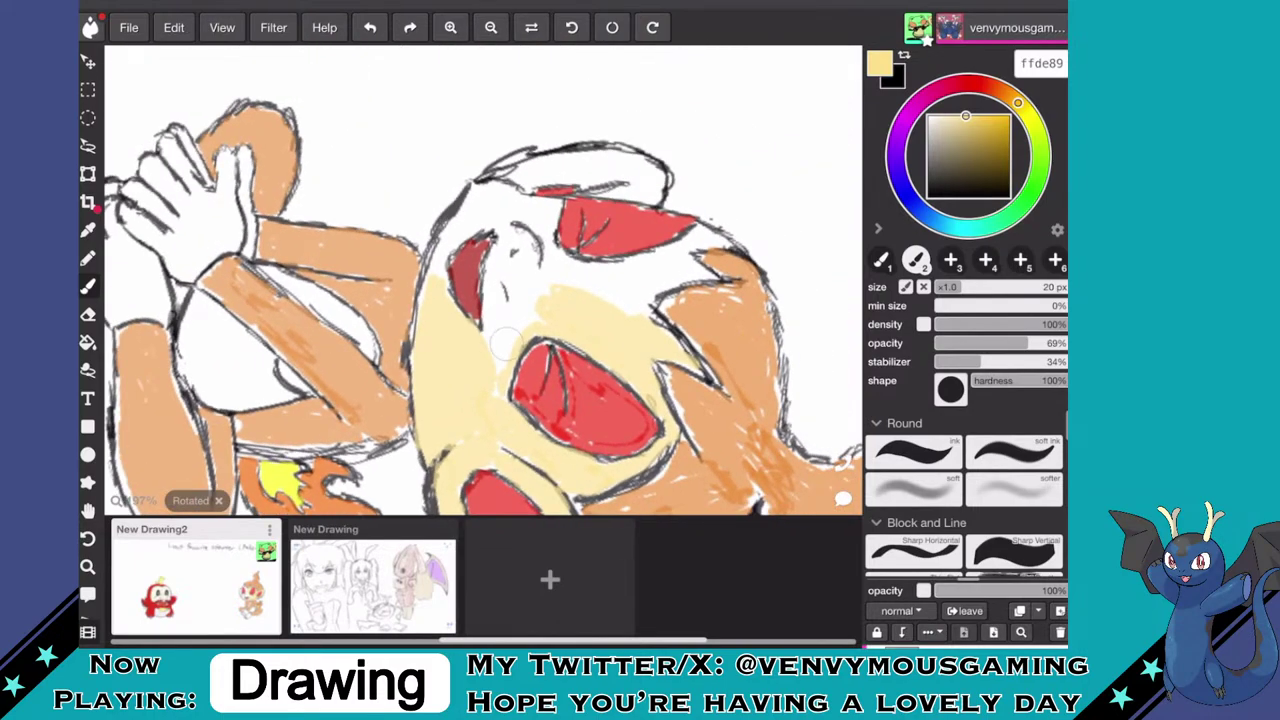
- Paint the skin around the mouth, the chin and the far side of the face in pale yellow ffde89
mouse_move(506, 342)
mouse_down()
mouse_move(505, 356)
mouse_move(495, 330)
mouse_move(482, 346)
mouse_up()
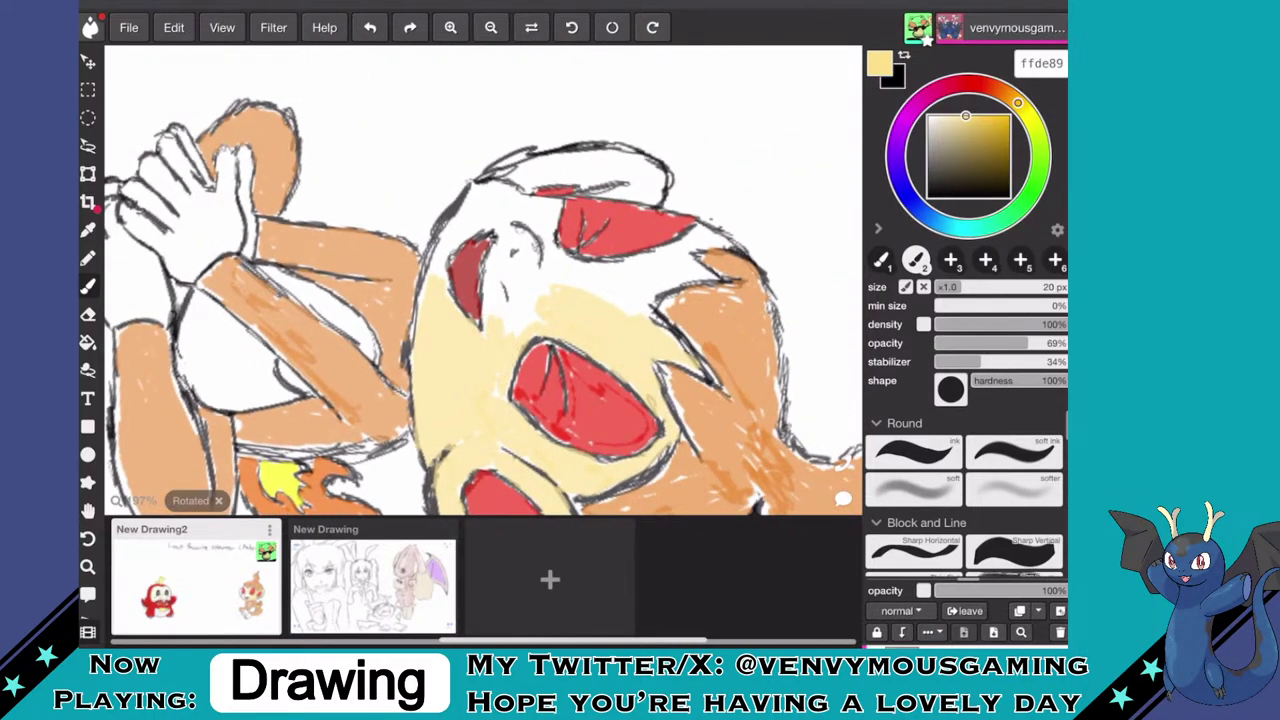
mouse_move(490, 298)
mouse_down()
mouse_move(498, 258)
mouse_move(497, 312)
mouse_move(510, 312)
mouse_move(508, 335)
mouse_move(526, 324)
mouse_move(532, 296)
mouse_move(522, 278)
mouse_move(515, 314)
mouse_move(500, 216)
mouse_up()
mouse_move(441, 285)
mouse_down()
mouse_move(436, 255)
mouse_move(455, 230)
mouse_up()
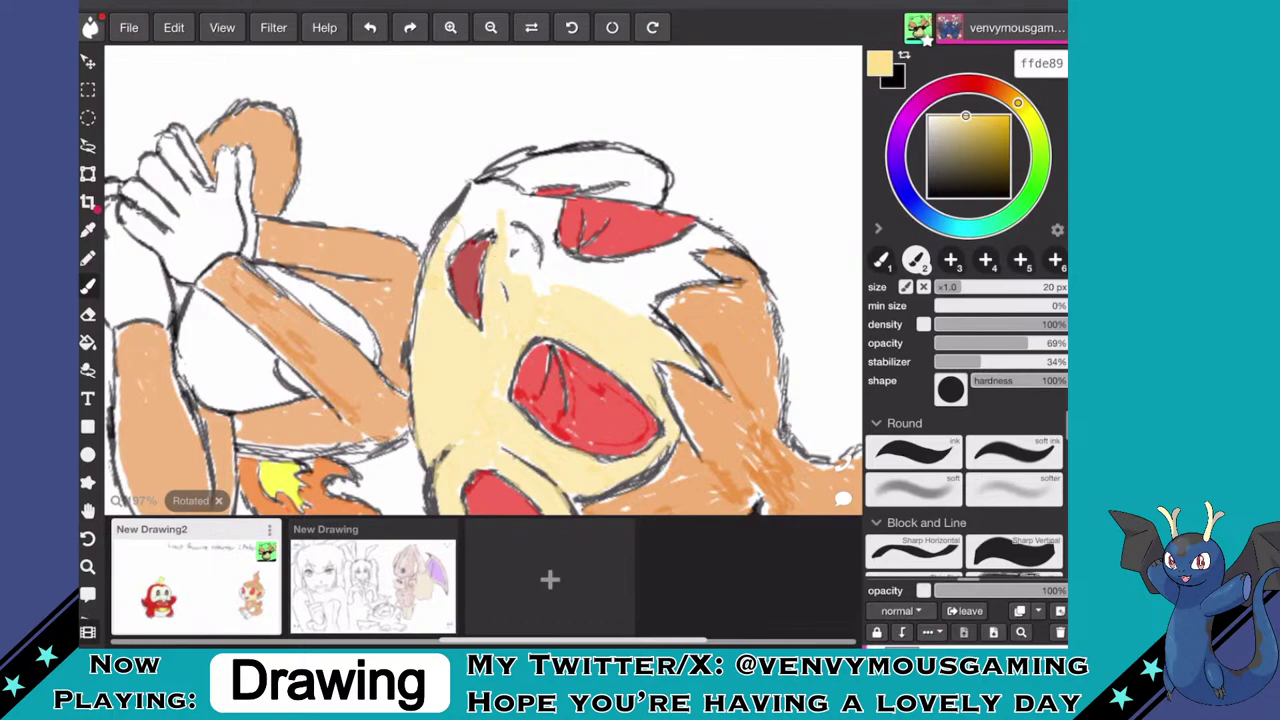
drag(480, 186, 458, 240)
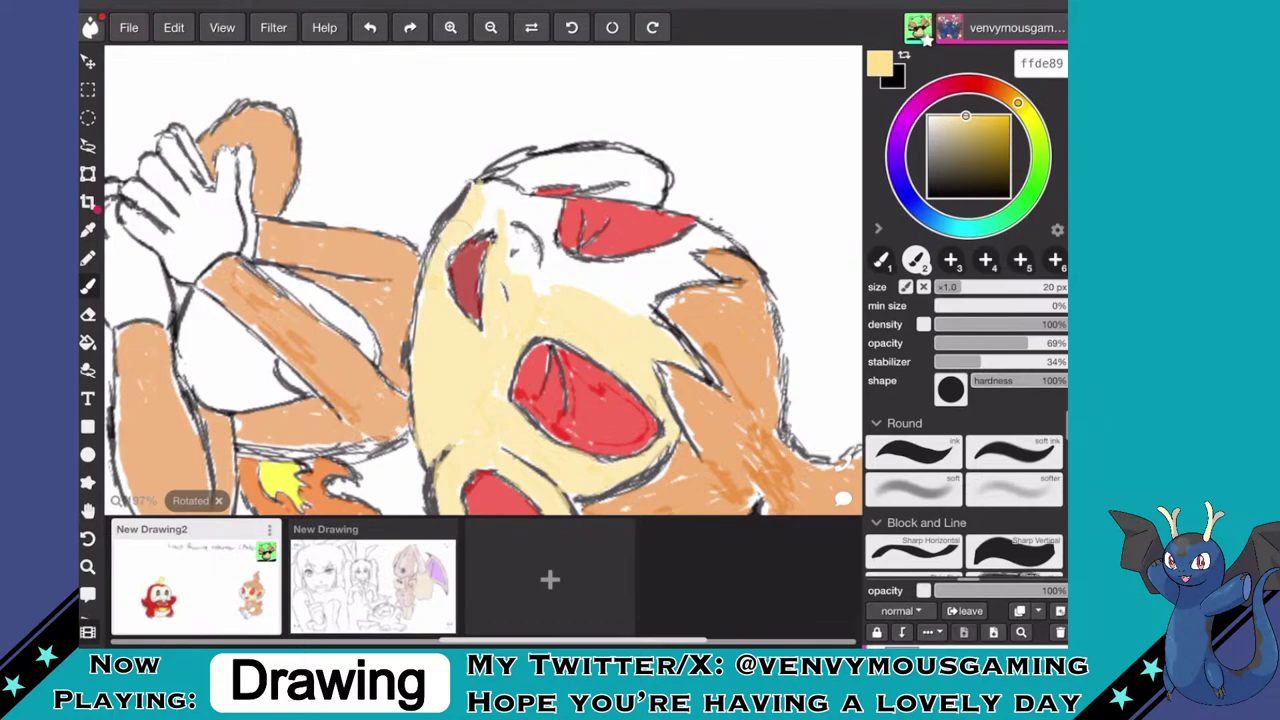
scroll(483, 280, down, 5)
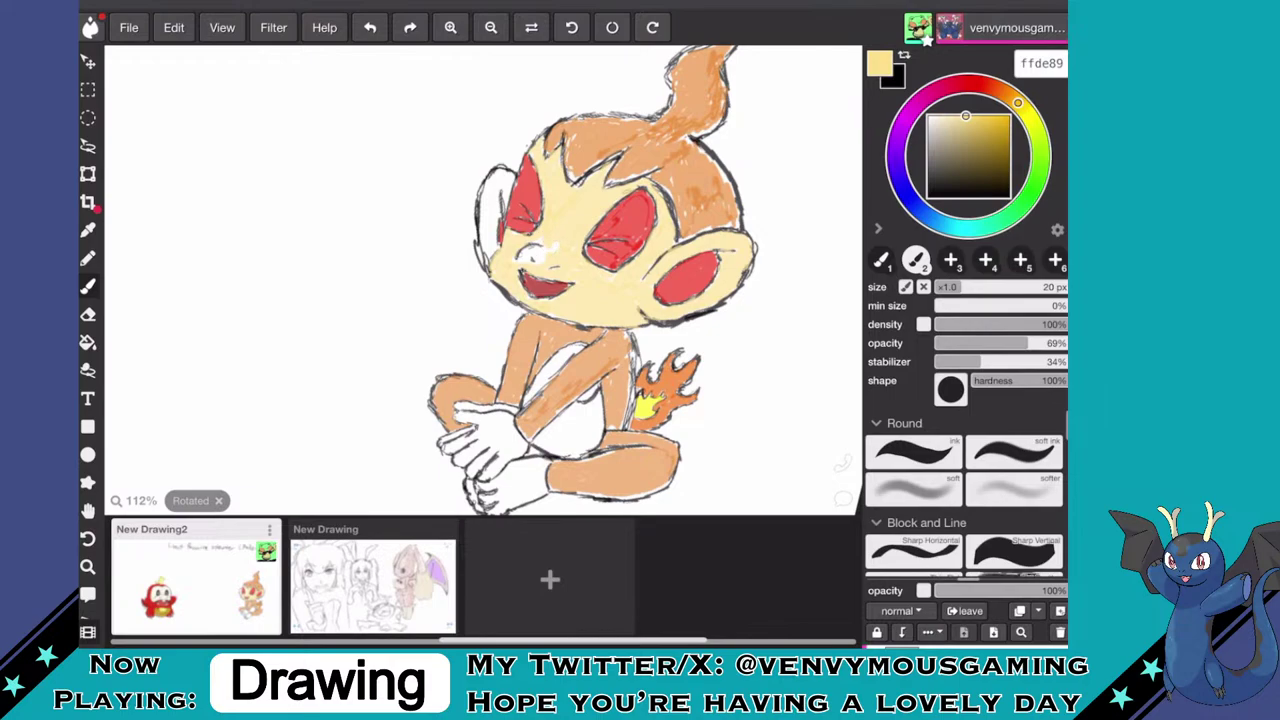
- Fill the monkey's nose and touch up the remaining gaps in the face with pale yellow ffde89
scroll(537, 254, up, 5)
mouse_move(566, 225)
mouse_down()
mouse_move(589, 201)
mouse_move(559, 265)
mouse_move(559, 233)
mouse_move(533, 256)
mouse_move(528, 240)
mouse_move(517, 275)
mouse_move(537, 248)
mouse_move(555, 265)
mouse_move(535, 255)
mouse_move(537, 277)
mouse_move(495, 292)
mouse_move(528, 264)
mouse_up()
mouse_move(535, 215)
mouse_down()
mouse_move(555, 205)
mouse_move(570, 225)
mouse_move(555, 220)
mouse_up()
drag(468, 305, 493, 333)
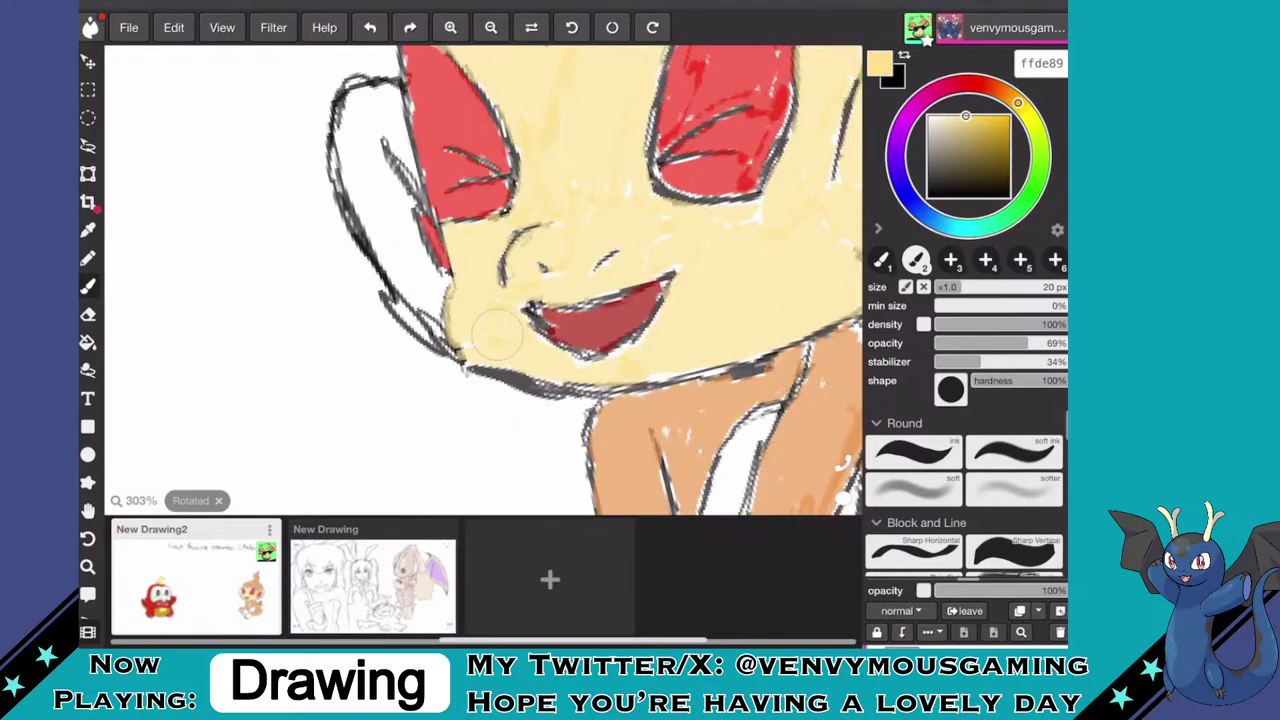
- Fill the outer part of the monkey's far ear with pale yellow ffde89
scroll(497, 335, up, 2)
mouse_move(445, 210)
mouse_down()
mouse_move(460, 146)
mouse_move(454, 205)
mouse_move(434, 235)
mouse_move(533, 125)
mouse_move(523, 143)
mouse_move(516, 95)
mouse_move(492, 158)
mouse_up()
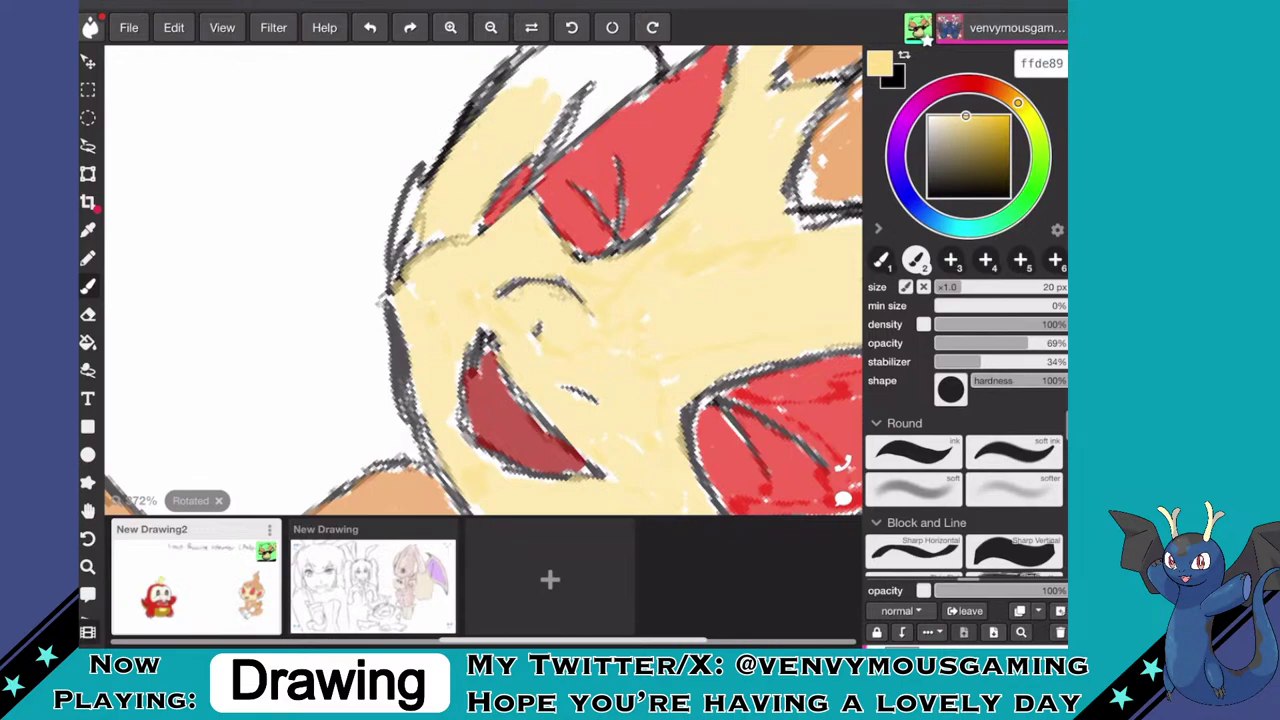
scroll(483, 280, down, 2)
mouse_move(487, 211)
mouse_down()
mouse_move(442, 238)
mouse_move(470, 198)
mouse_move(514, 176)
mouse_move(498, 206)
mouse_move(526, 184)
mouse_move(530, 215)
mouse_move(495, 255)
mouse_move(500, 215)
mouse_move(460, 258)
mouse_up()
scroll(483, 280, down, 6)
scroll(483, 280, down, 4)
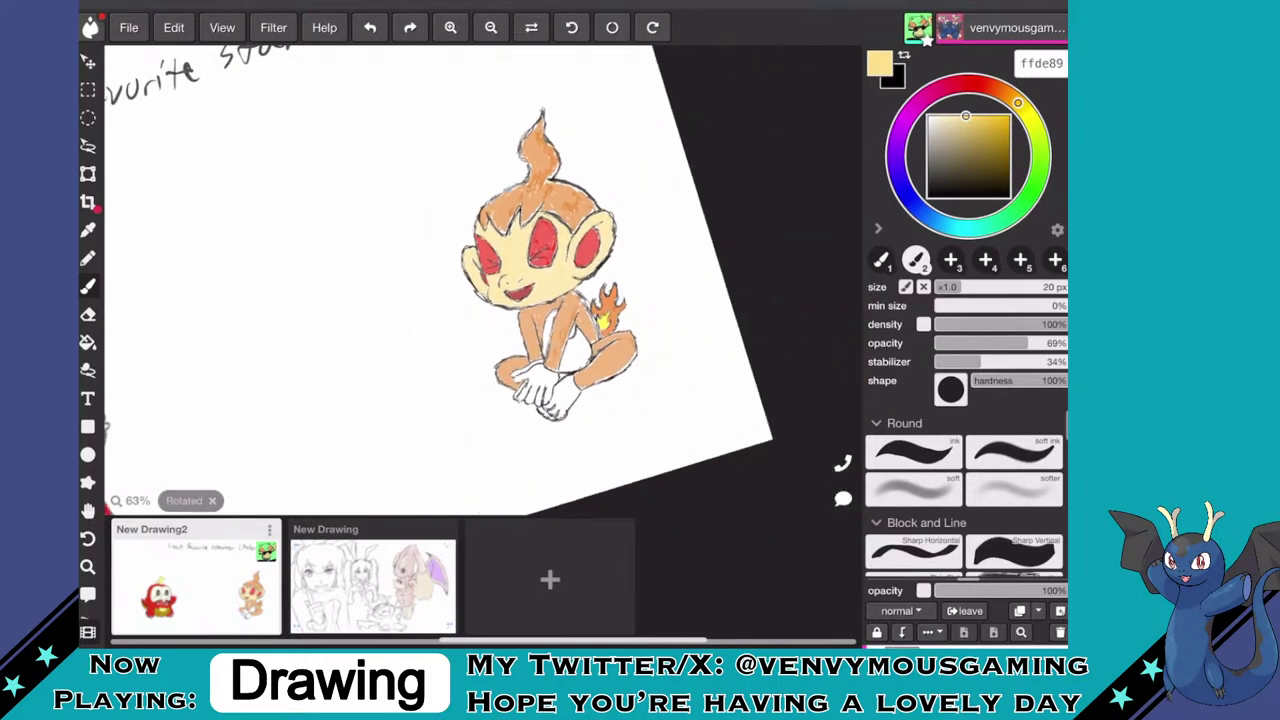
- Paint the monkey's foot and all its toes in pale yellow ffde89
scroll(611, 266, up, 6)
scroll(611, 266, down, 2)
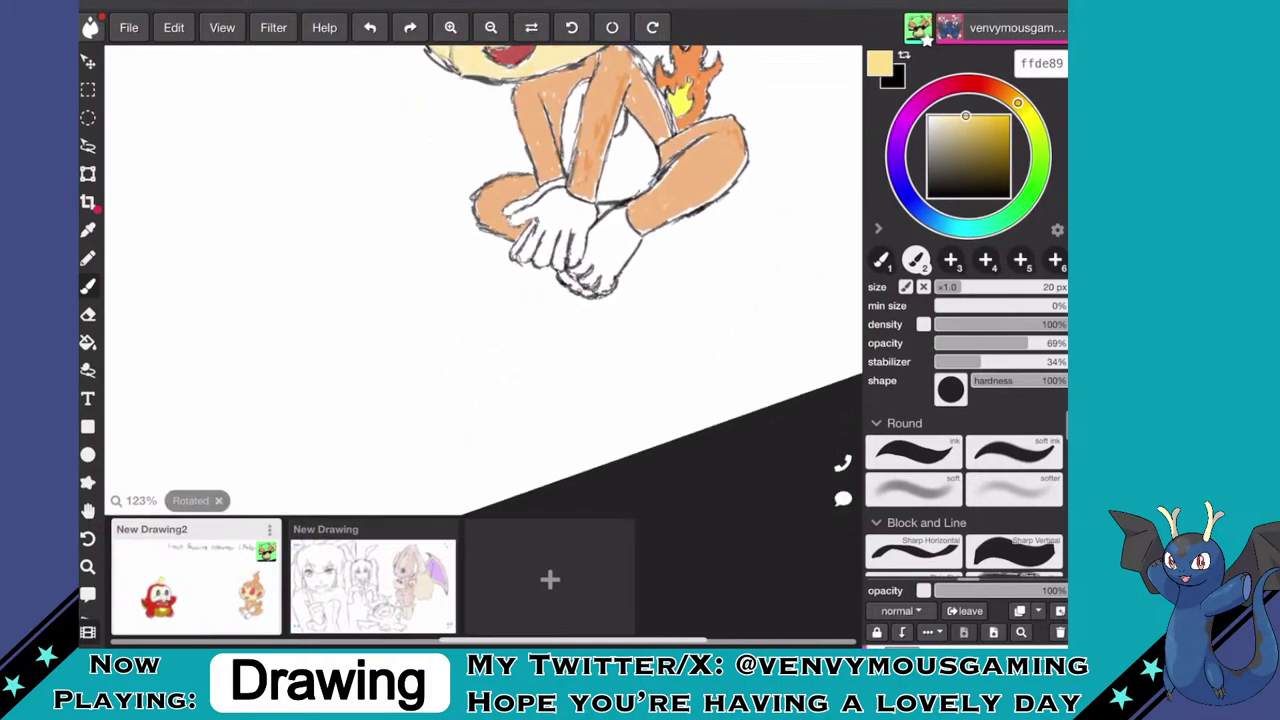
scroll(560, 250, up, 4)
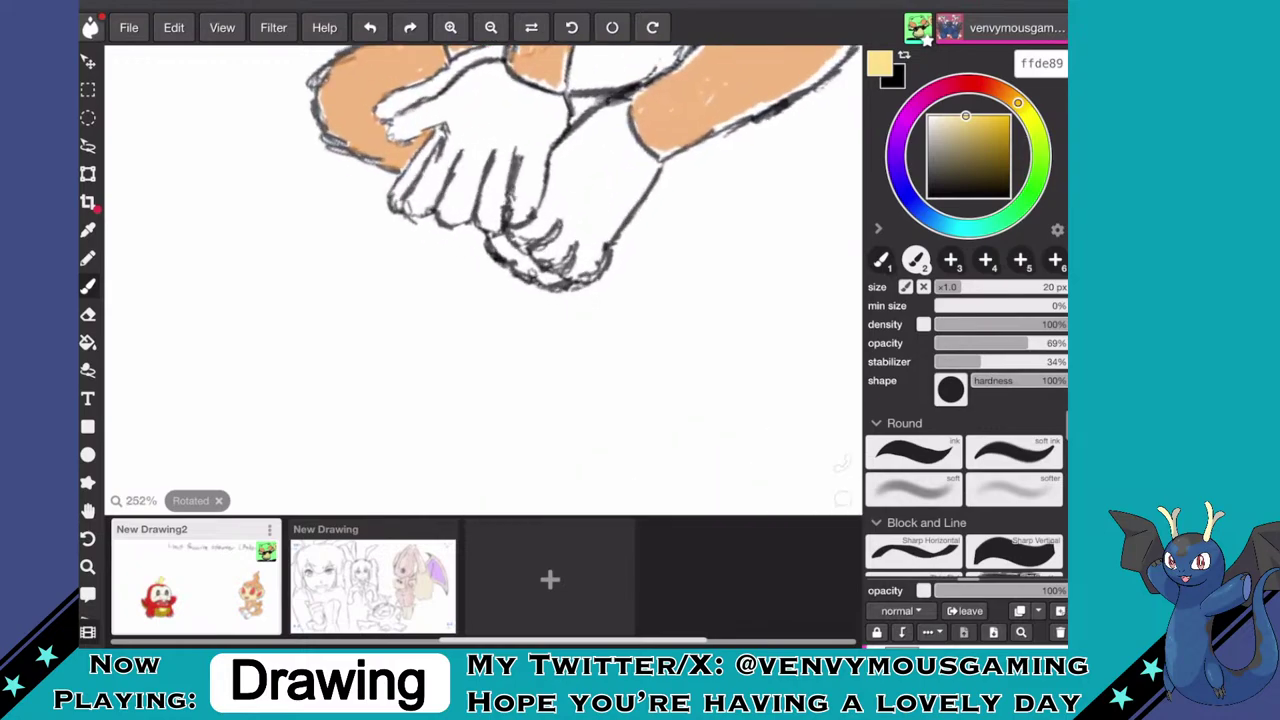
mouse_move(645, 168)
mouse_down()
mouse_move(573, 262)
mouse_move(588, 258)
mouse_move(595, 218)
mouse_move(557, 237)
mouse_move(578, 225)
mouse_move(560, 196)
mouse_move(543, 218)
mouse_move(563, 212)
mouse_move(570, 183)
mouse_move(543, 205)
mouse_move(583, 133)
mouse_move(617, 118)
mouse_move(647, 165)
mouse_move(607, 222)
mouse_move(625, 157)
mouse_move(580, 220)
mouse_move(593, 140)
mouse_move(568, 162)
mouse_move(613, 140)
mouse_up()
scroll(566, 334, up, 4)
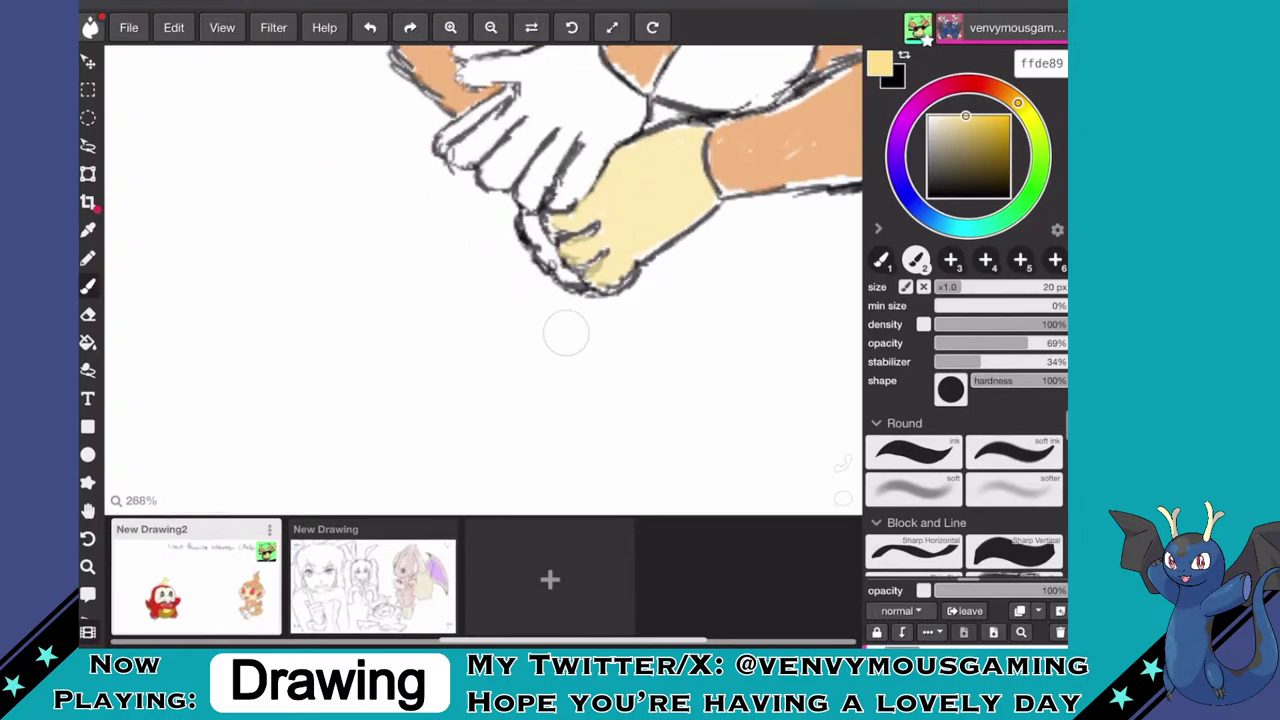
mouse_move(478, 230)
mouse_down()
mouse_move(500, 228)
mouse_move(474, 252)
mouse_move(528, 156)
mouse_move(548, 178)
mouse_move(538, 134)
mouse_up()
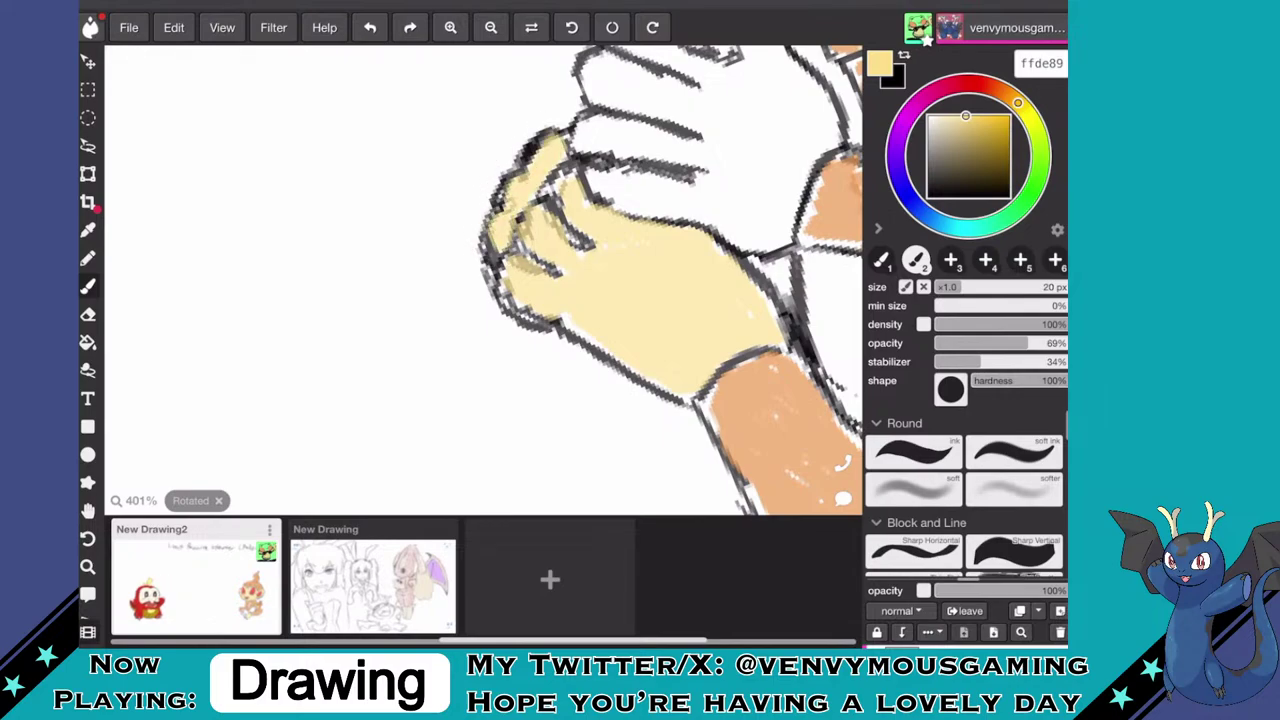
- Fill the hand resting above the foot, including every finger and the thumb, with pale yellow ffde89
scroll(659, 214, down, 2)
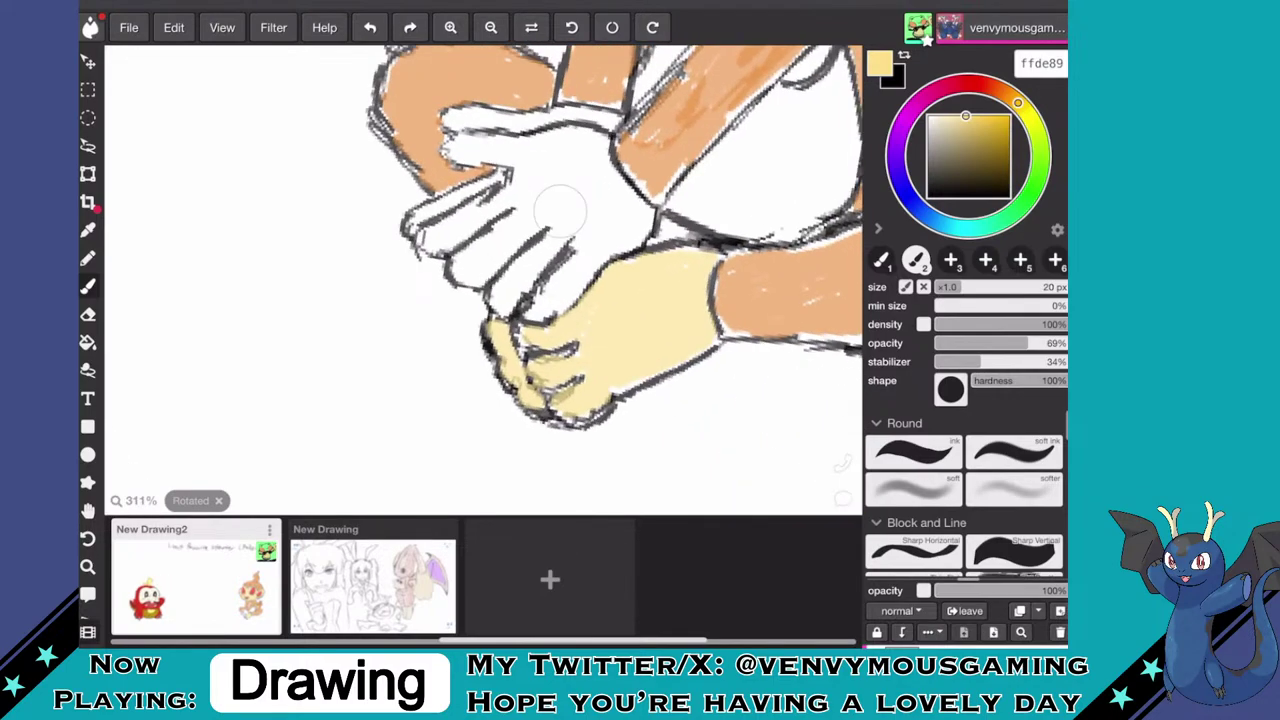
mouse_move(560, 210)
mouse_down()
mouse_move(561, 290)
mouse_move(556, 272)
mouse_move(566, 262)
mouse_move(571, 295)
mouse_move(586, 245)
mouse_move(646, 210)
mouse_move(608, 244)
mouse_move(595, 232)
mouse_move(614, 198)
mouse_move(552, 230)
mouse_move(503, 285)
mouse_move(523, 272)
mouse_move(506, 300)
mouse_up()
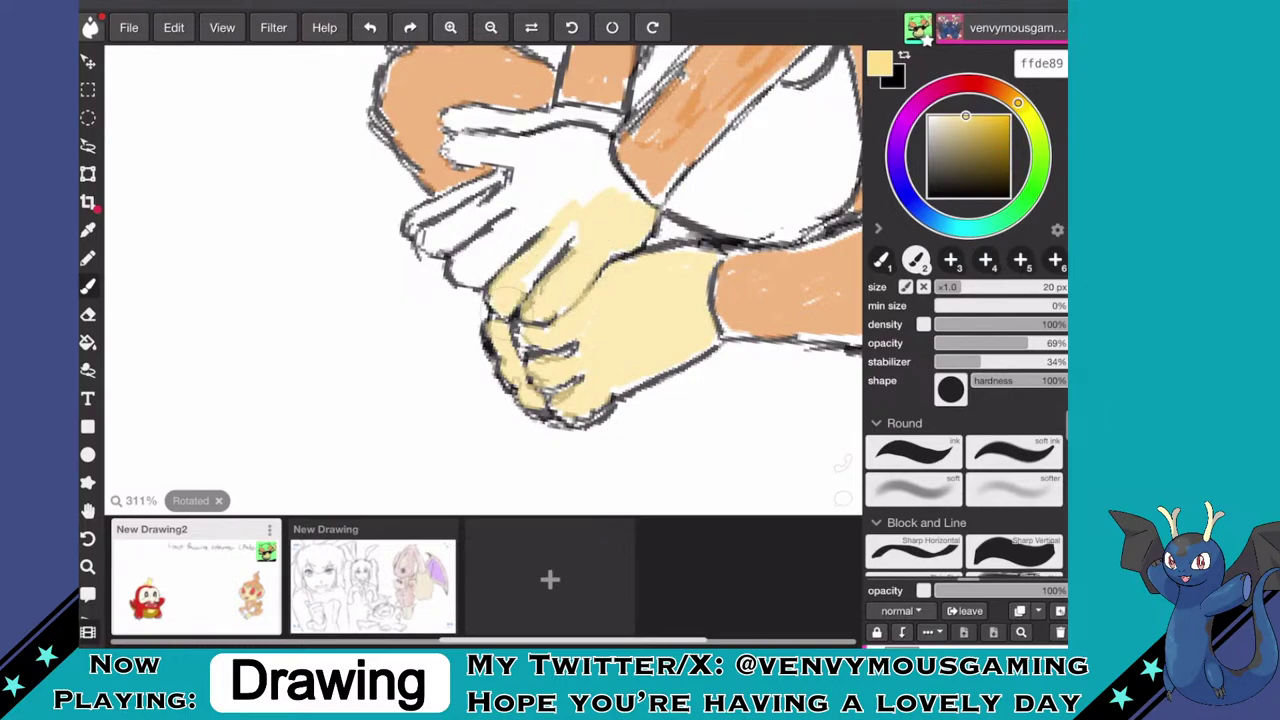
mouse_move(492, 248)
mouse_down()
mouse_move(476, 262)
mouse_move(469, 246)
mouse_move(505, 258)
mouse_move(458, 292)
mouse_move(545, 205)
mouse_up()
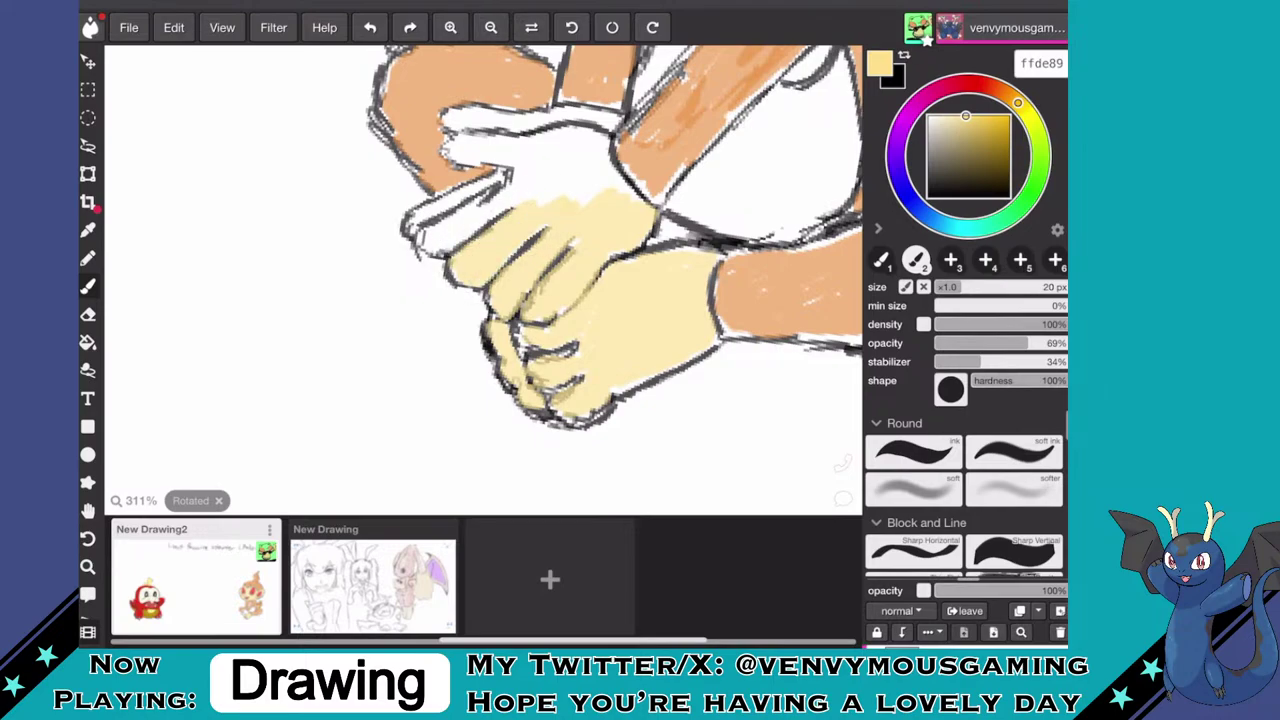
mouse_move(468, 220)
mouse_down()
mouse_move(434, 255)
mouse_move(477, 208)
mouse_move(524, 190)
mouse_move(477, 225)
mouse_move(527, 177)
mouse_move(528, 155)
mouse_move(507, 160)
mouse_move(582, 178)
mouse_move(572, 172)
mouse_move(650, 88)
mouse_move(620, 125)
mouse_move(660, 93)
mouse_move(708, 101)
mouse_move(655, 122)
mouse_up()
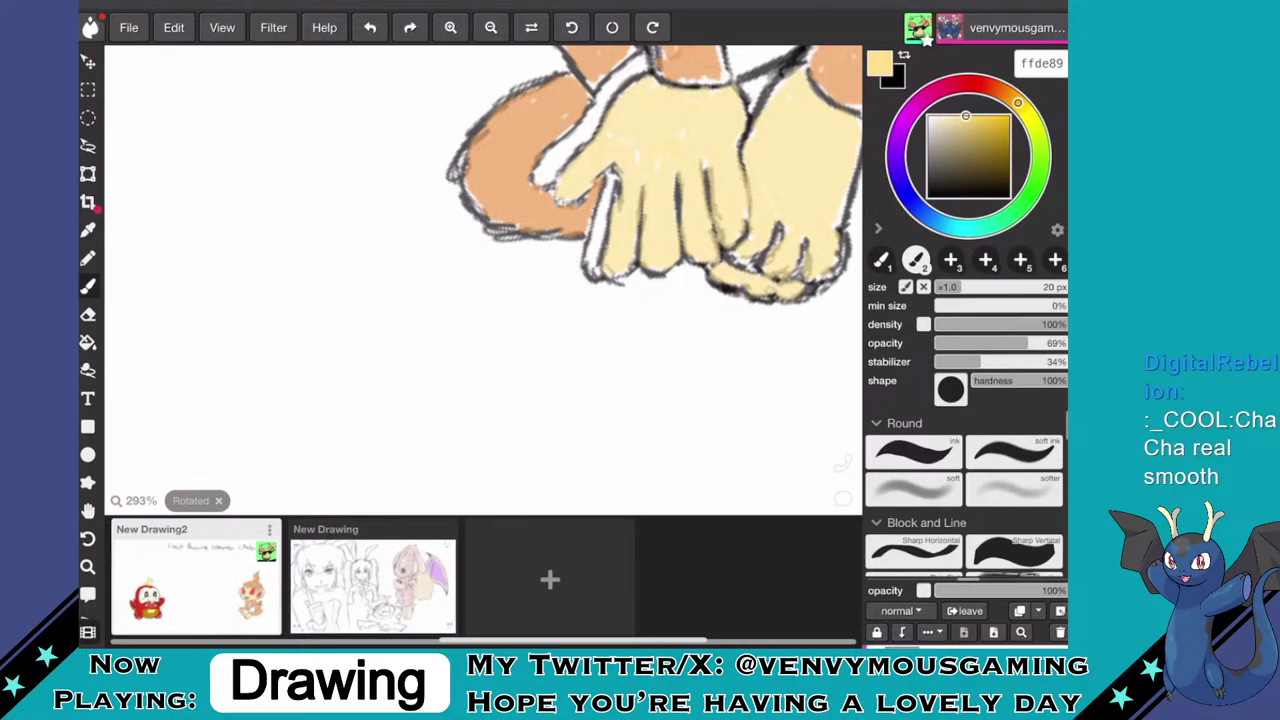
mouse_move(565, 170)
mouse_down()
mouse_move(545, 165)
mouse_move(629, 85)
mouse_up()
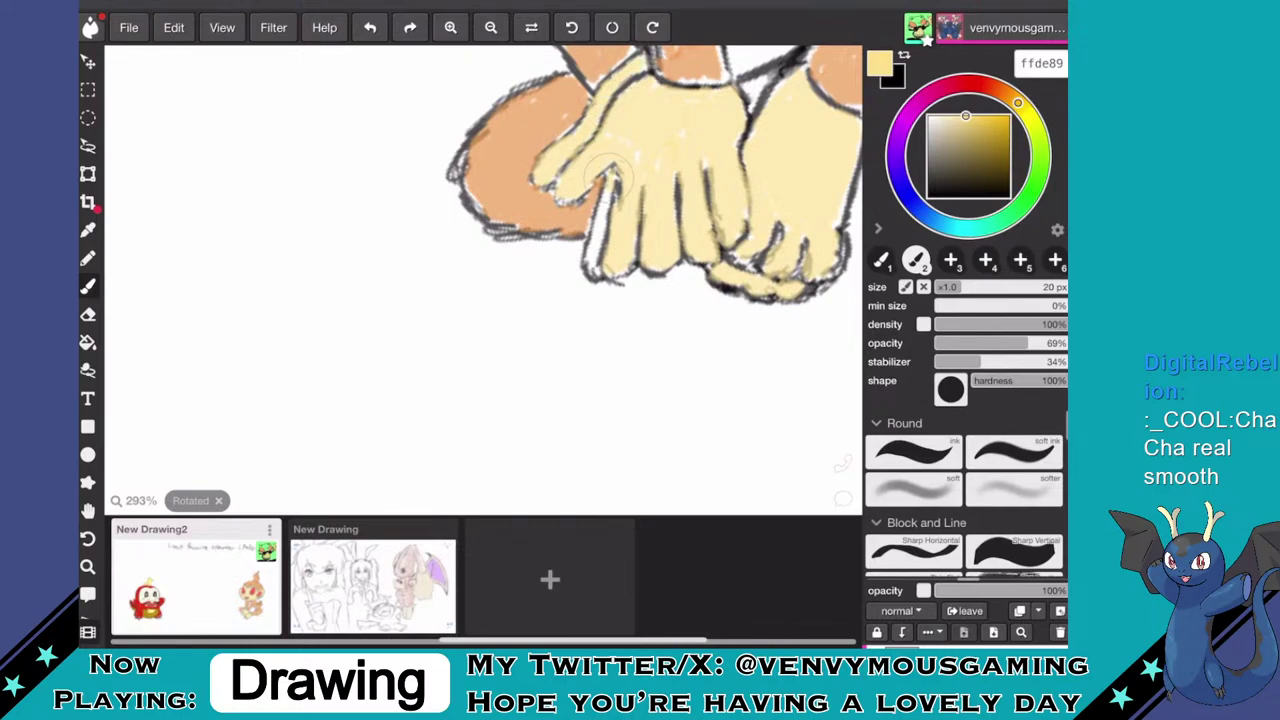
mouse_move(608, 182)
mouse_down()
mouse_move(611, 215)
mouse_move(595, 265)
mouse_up()
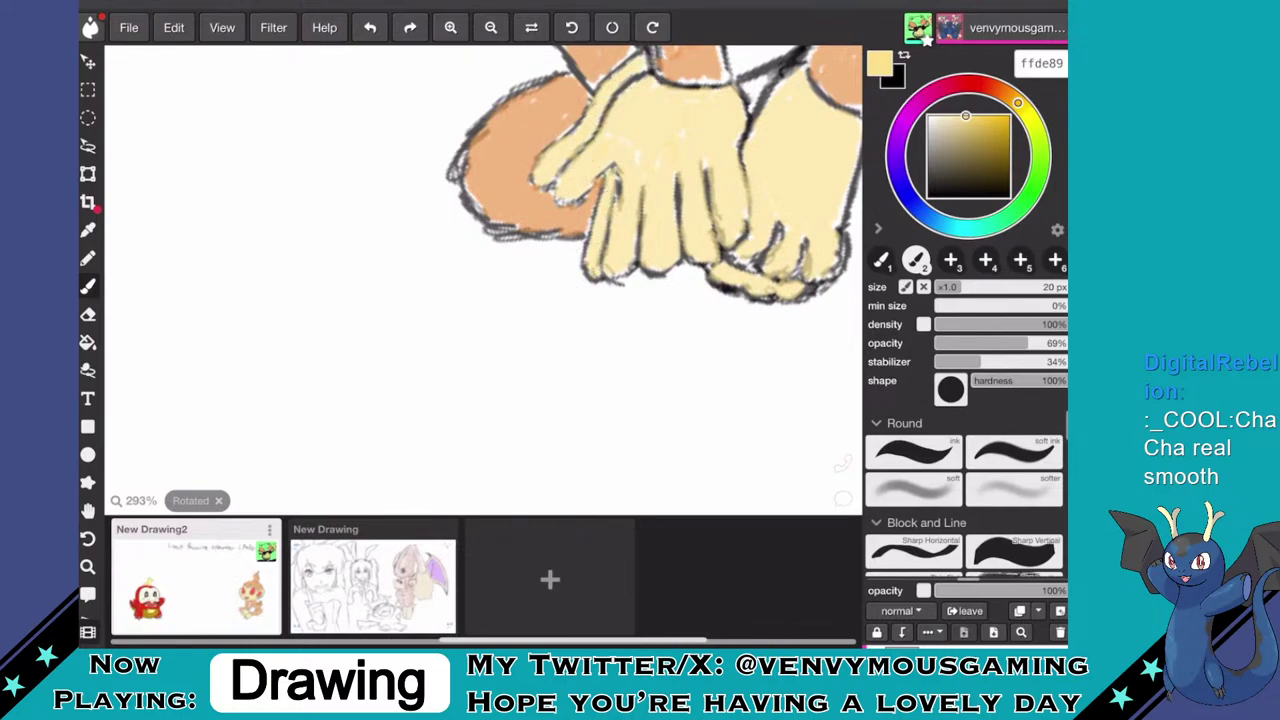
- Paint the chest and belly areas on both sides of the crossing arm in pale yellow ffde89
scroll(530, 260, down, 5)
scroll(500, 280, up, 3)
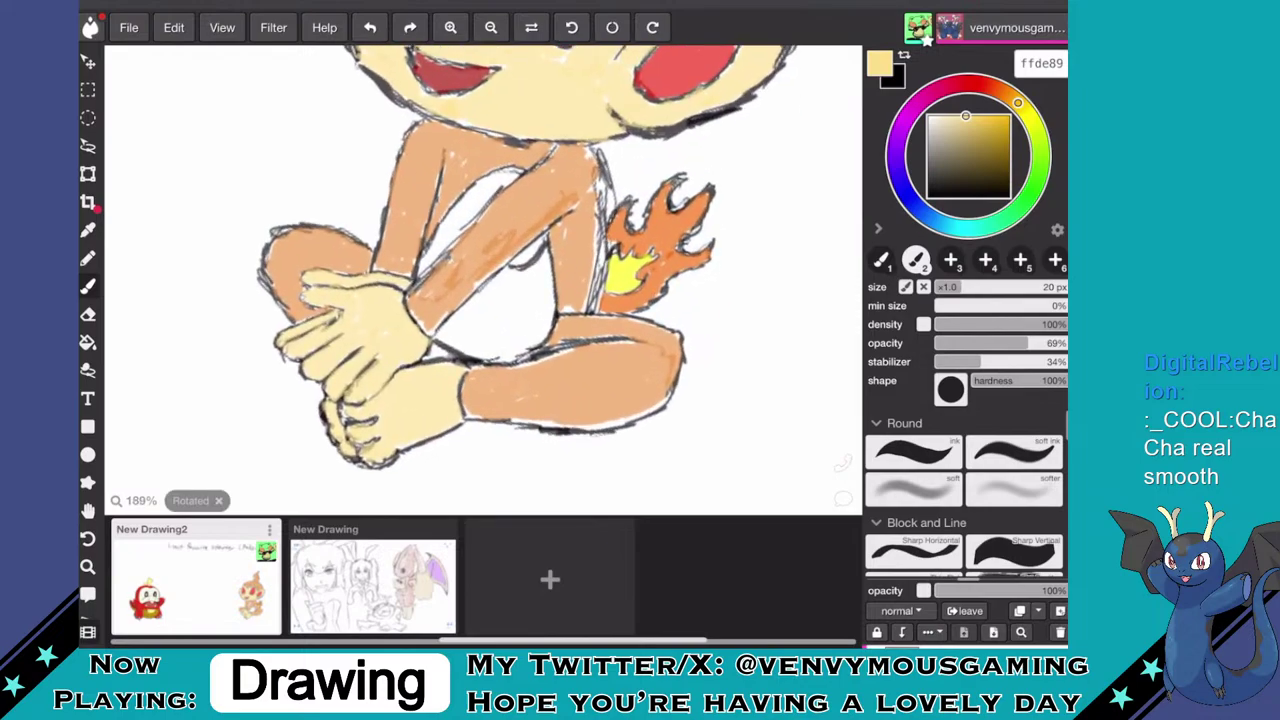
mouse_move(435, 248)
mouse_down()
mouse_move(421, 268)
mouse_move(455, 217)
mouse_move(506, 178)
mouse_up()
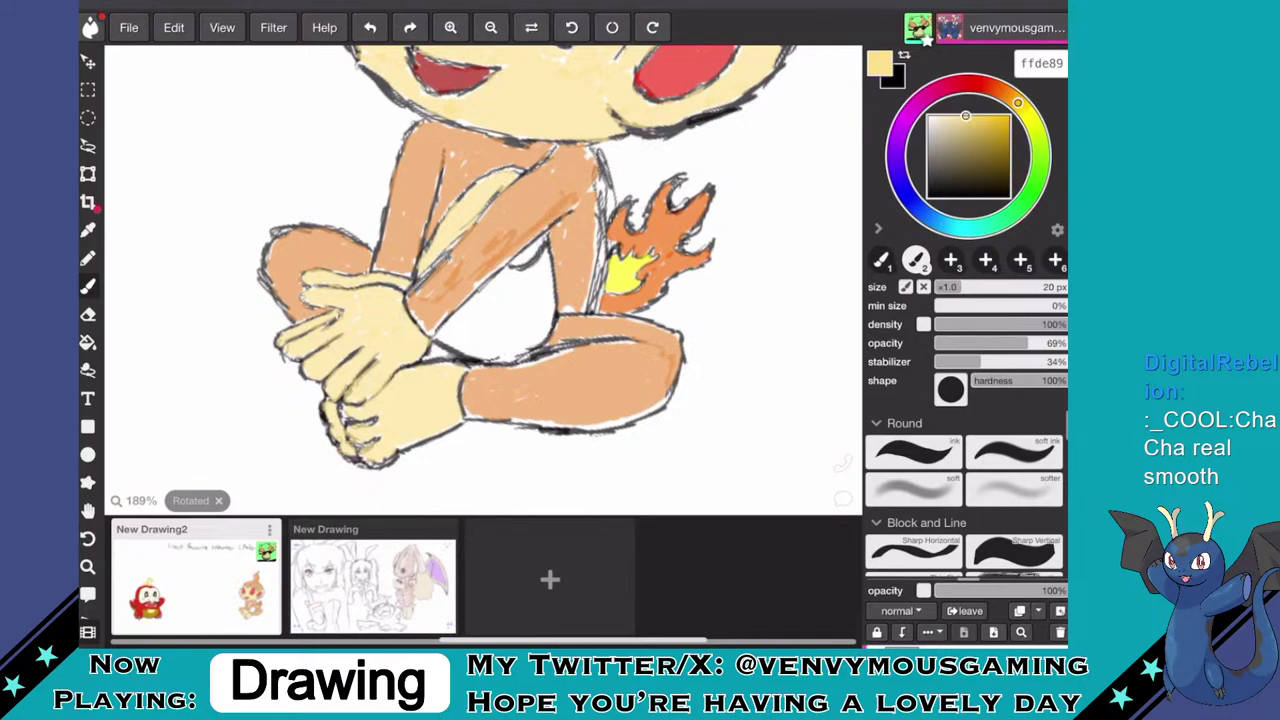
mouse_move(519, 264)
mouse_down()
mouse_move(545, 318)
mouse_move(512, 350)
mouse_move(445, 332)
mouse_move(507, 275)
mouse_move(534, 277)
mouse_move(534, 318)
mouse_move(537, 300)
mouse_move(500, 335)
mouse_move(522, 328)
mouse_move(500, 345)
mouse_move(477, 338)
mouse_move(513, 322)
mouse_move(465, 334)
mouse_move(462, 321)
mouse_move(518, 275)
mouse_move(503, 313)
mouse_up()
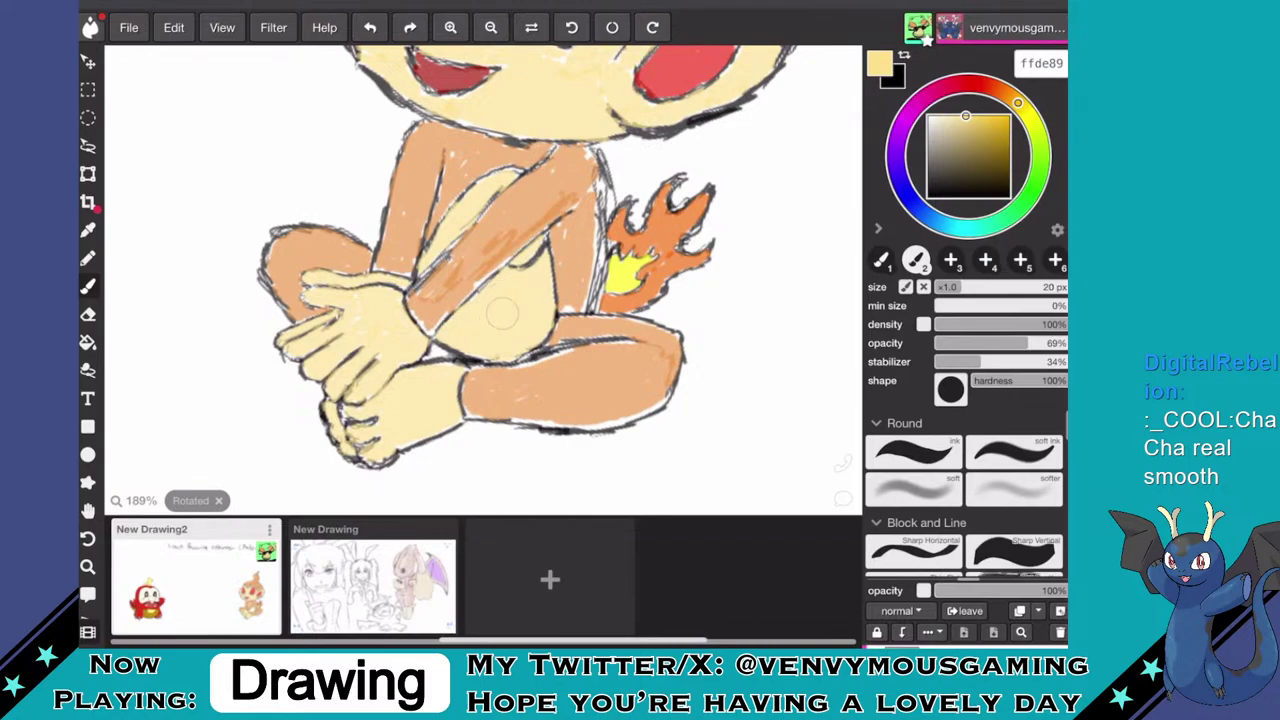
scroll(483, 280, down, 8)
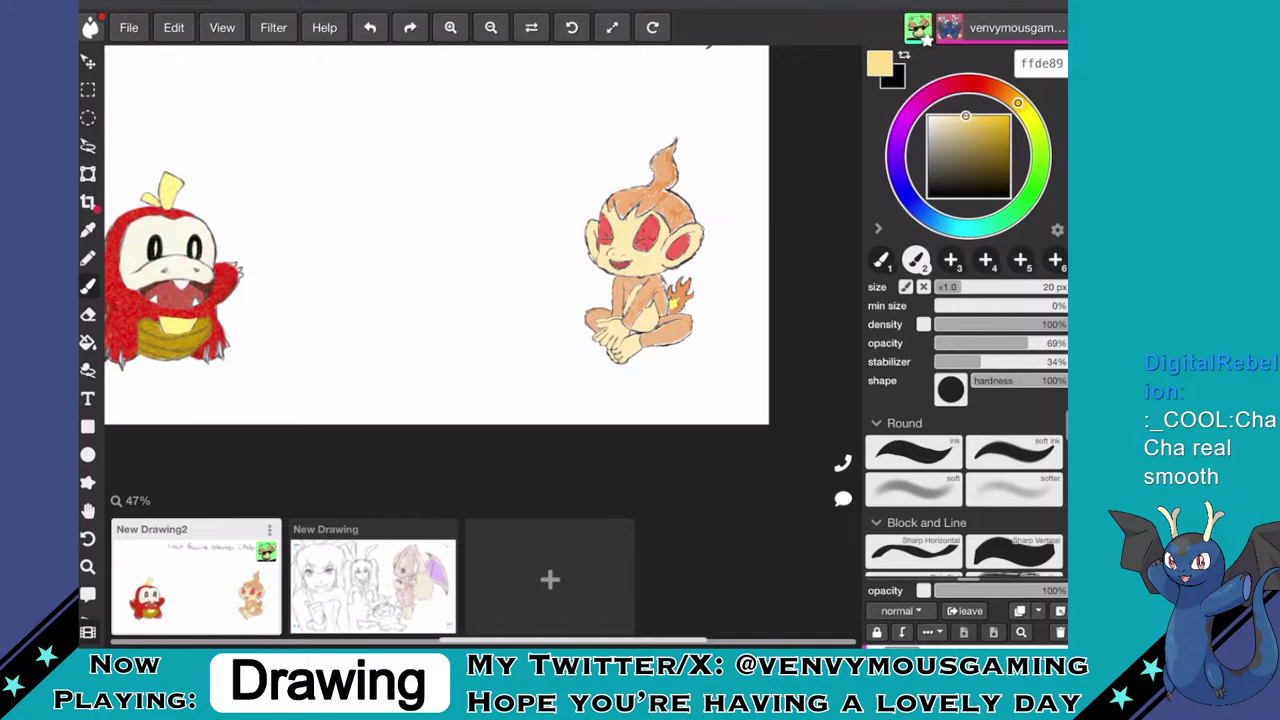
scroll(483, 245, down, 1)
scroll(272, 288, up, 2)
scroll(482, 250, down, 1)
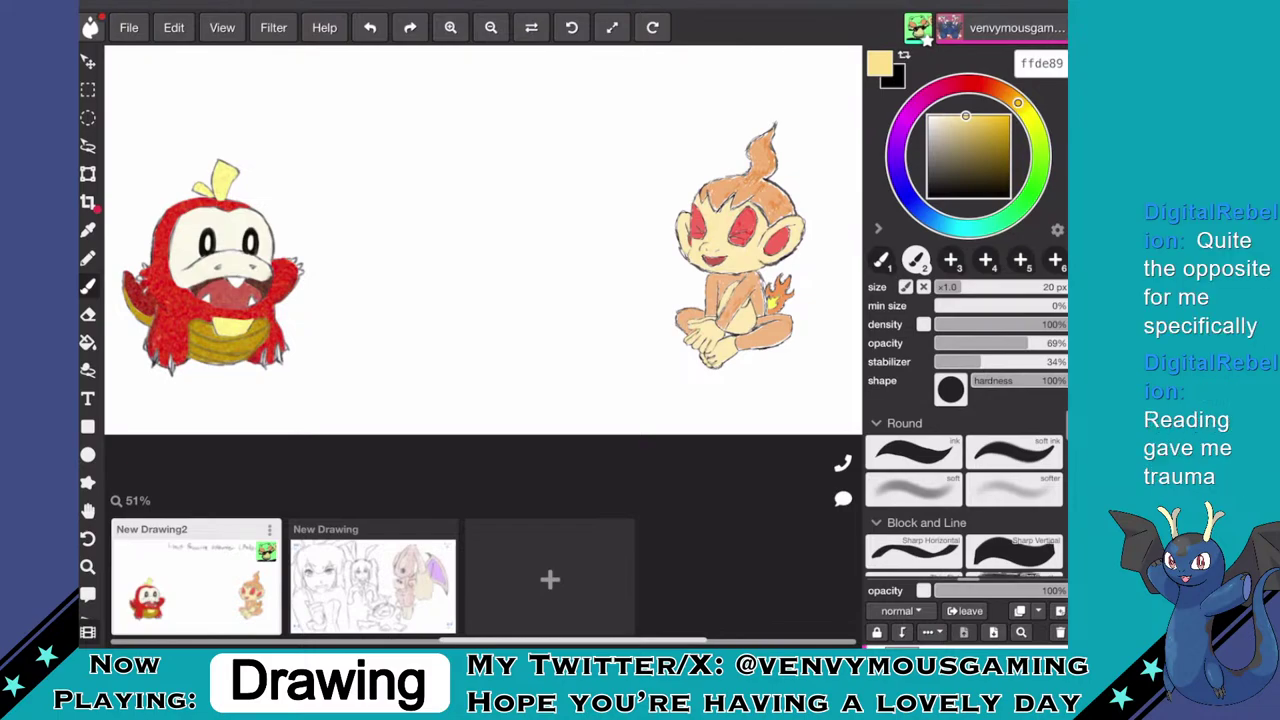
scroll(582, 376, down, 1)
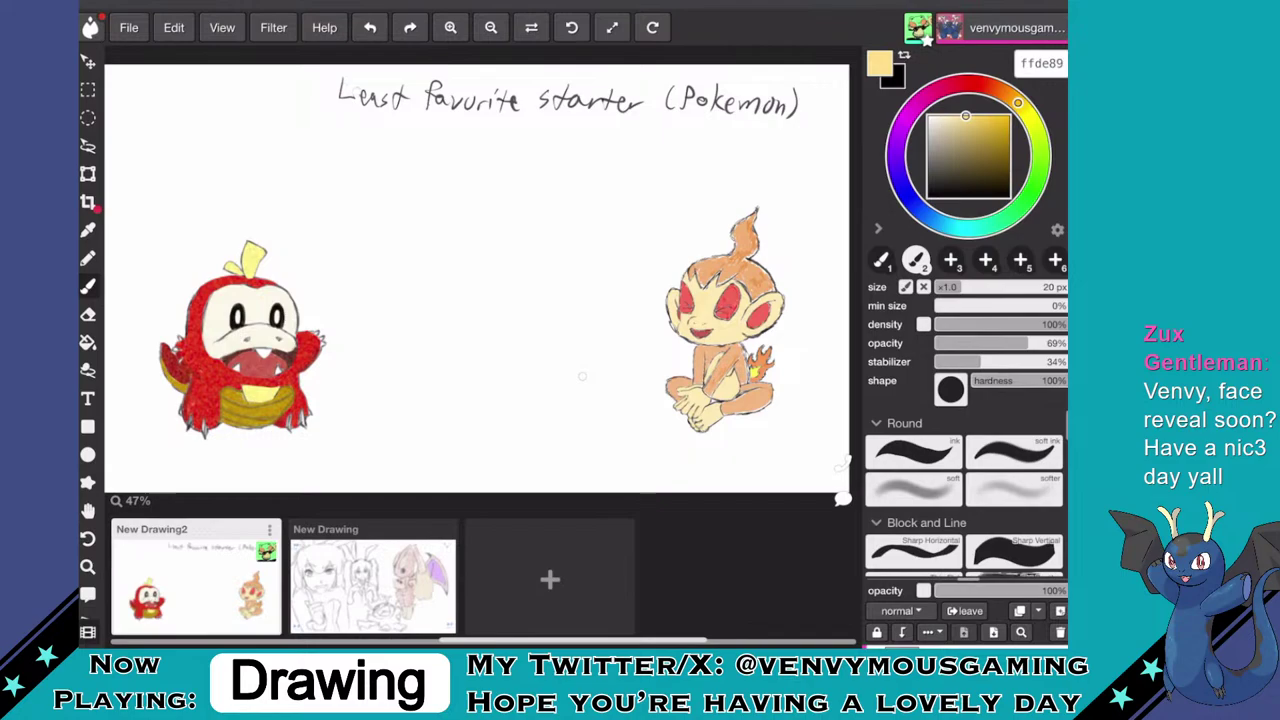
click(88, 314)
mouse_move(355, 106)
mouse_down()
mouse_move(360, 86)
mouse_move(345, 78)
mouse_move(330, 102)
mouse_up()
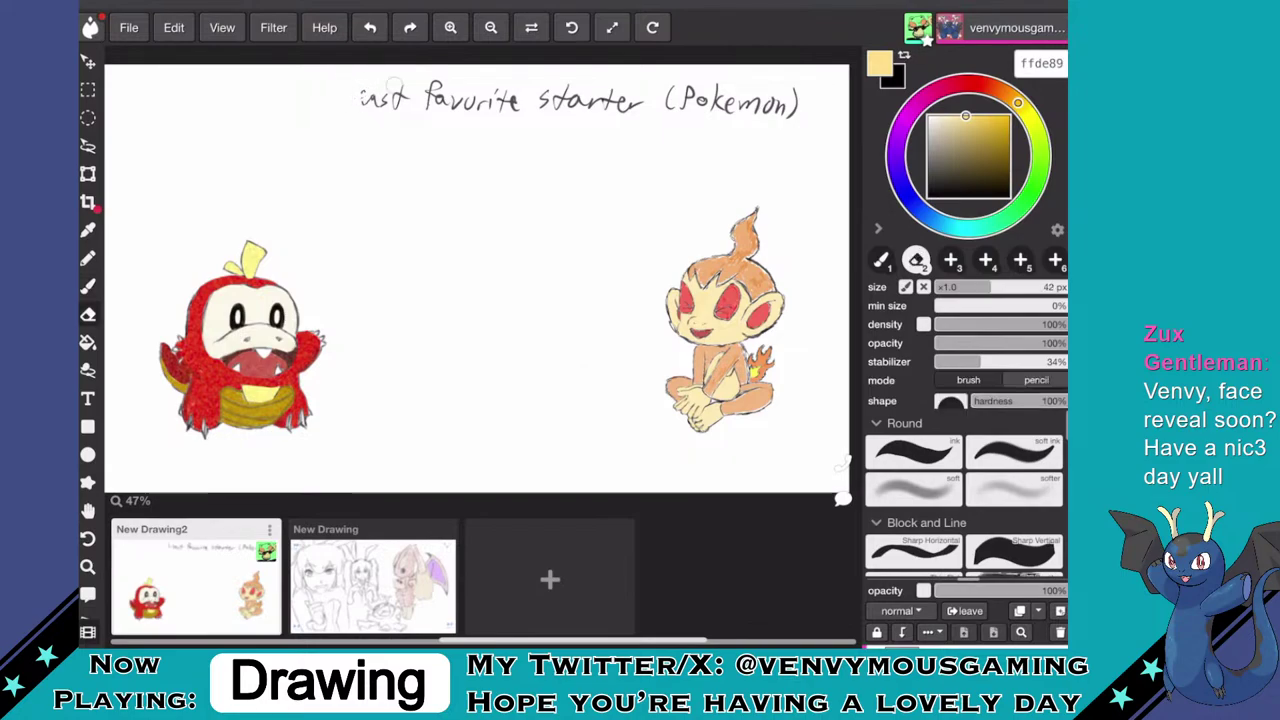
key(ctrl+z)
key(ctrl+z)
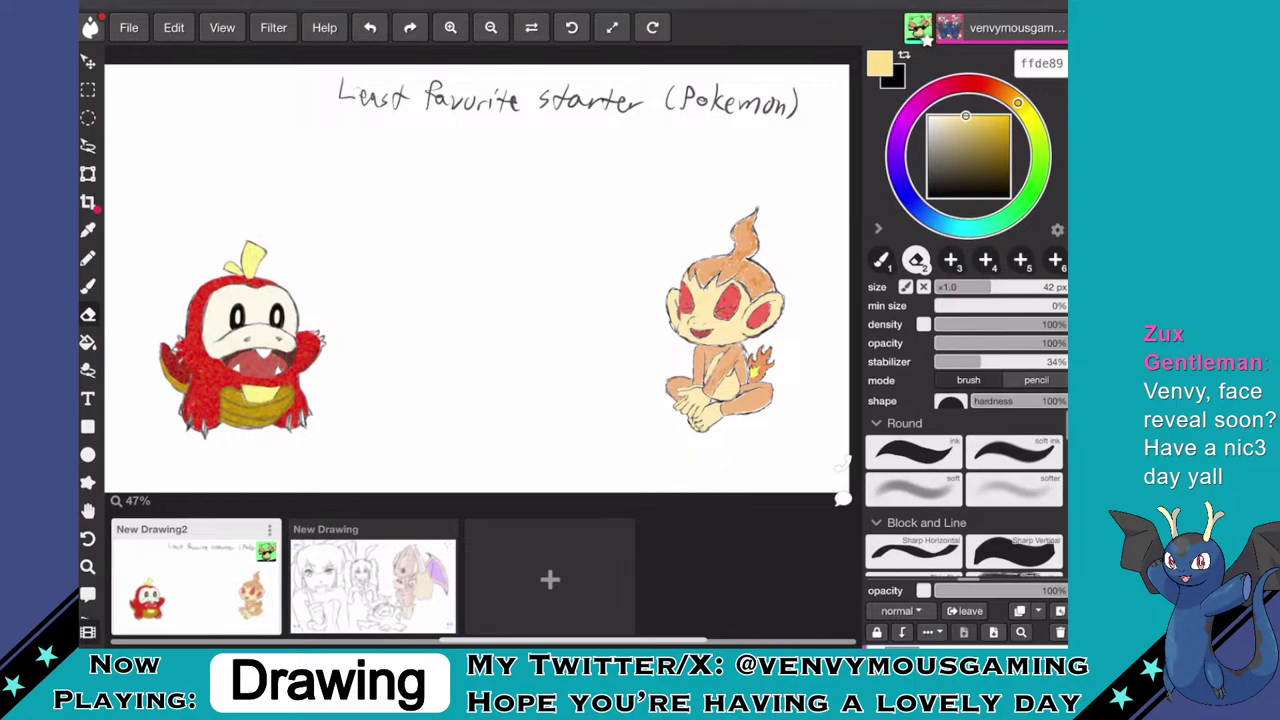
click(1020, 611)
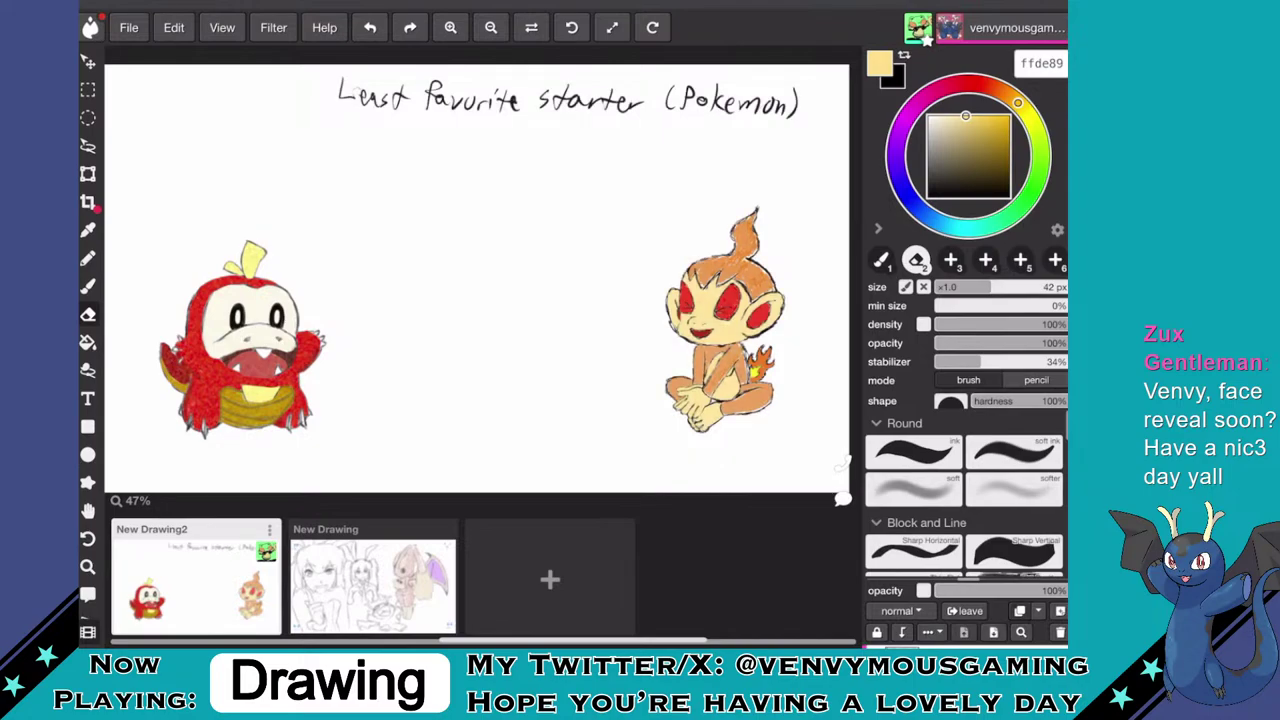
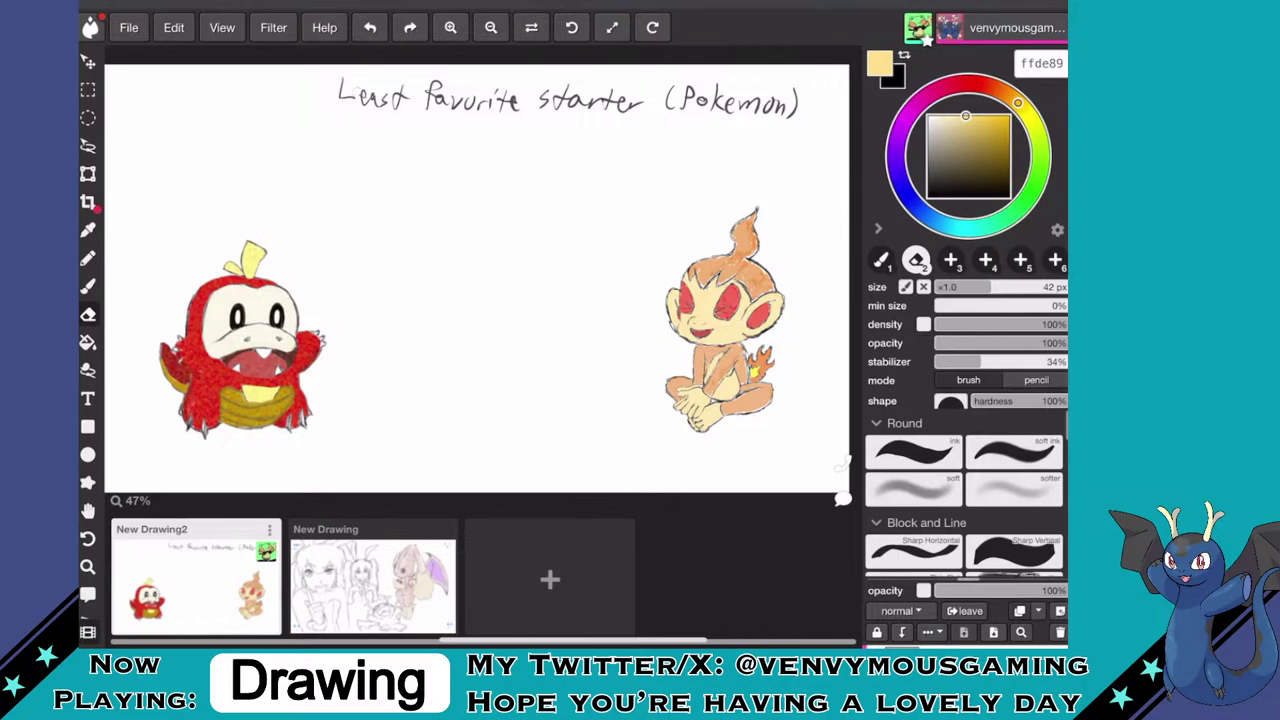
click(1038, 610)
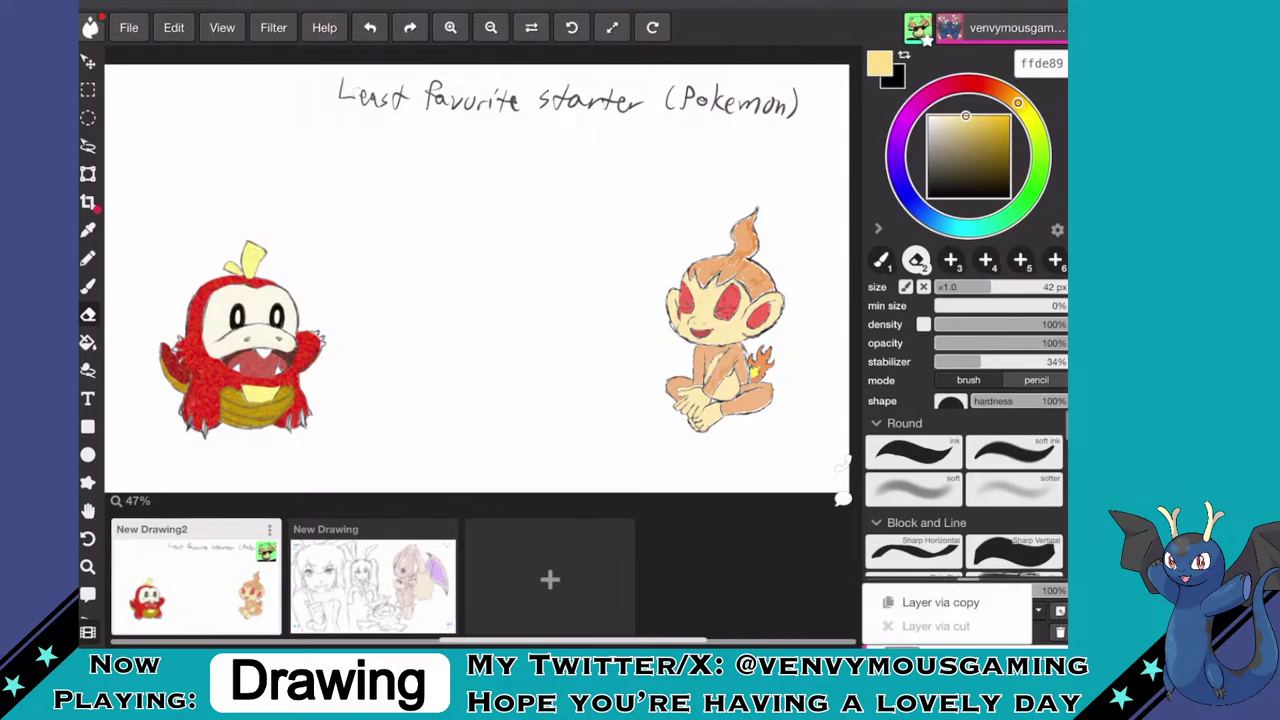
click(940, 603)
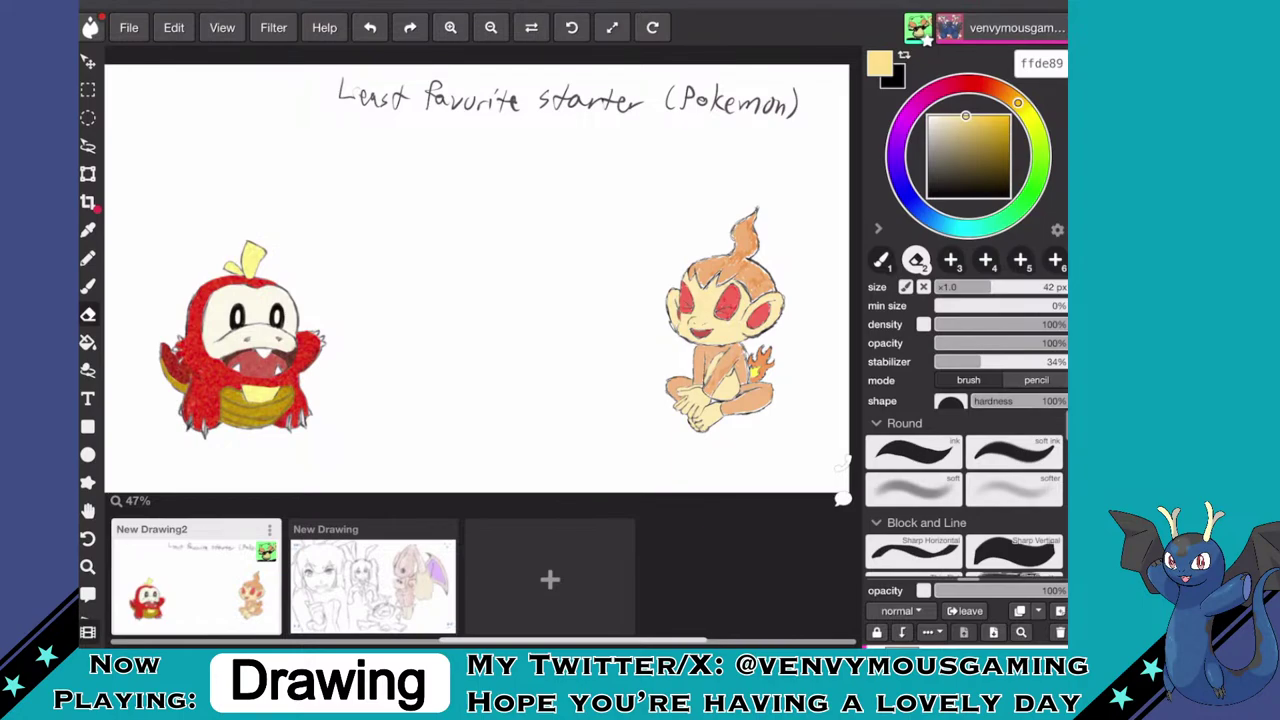
scroll(965, 493, down, 10)
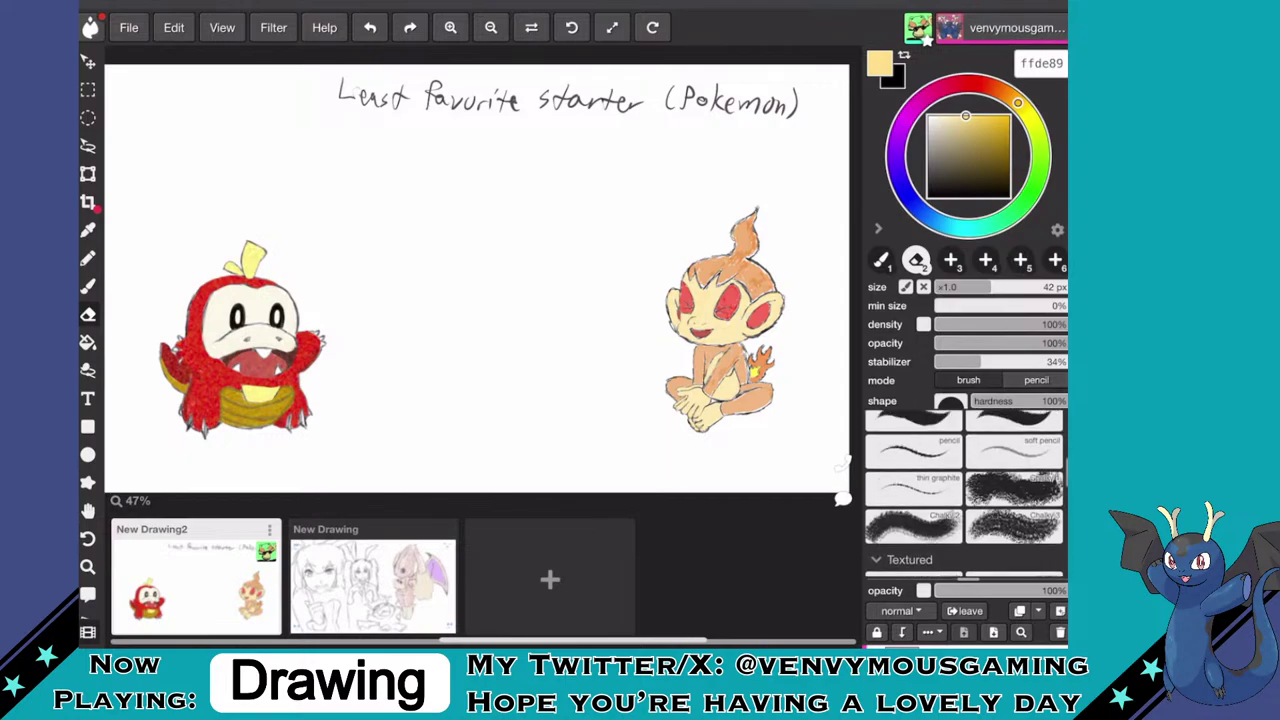
scroll(965, 493, up, 10)
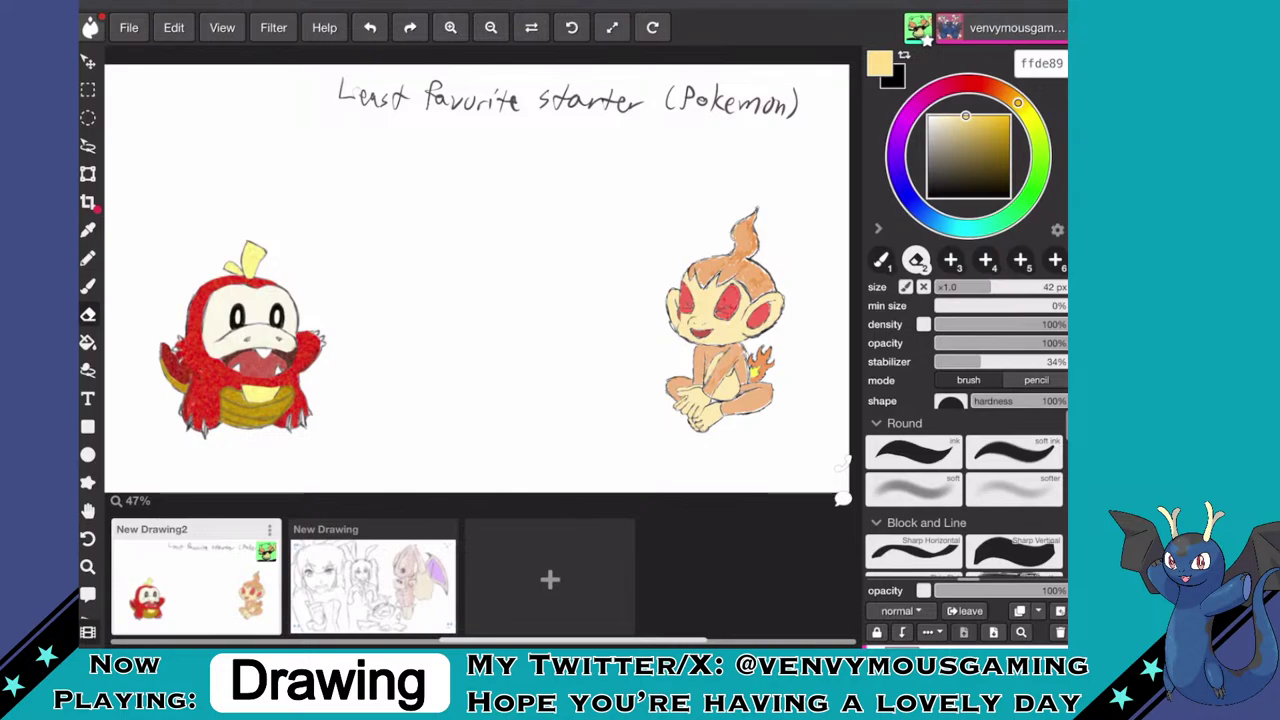
scroll(965, 493, down, 10)
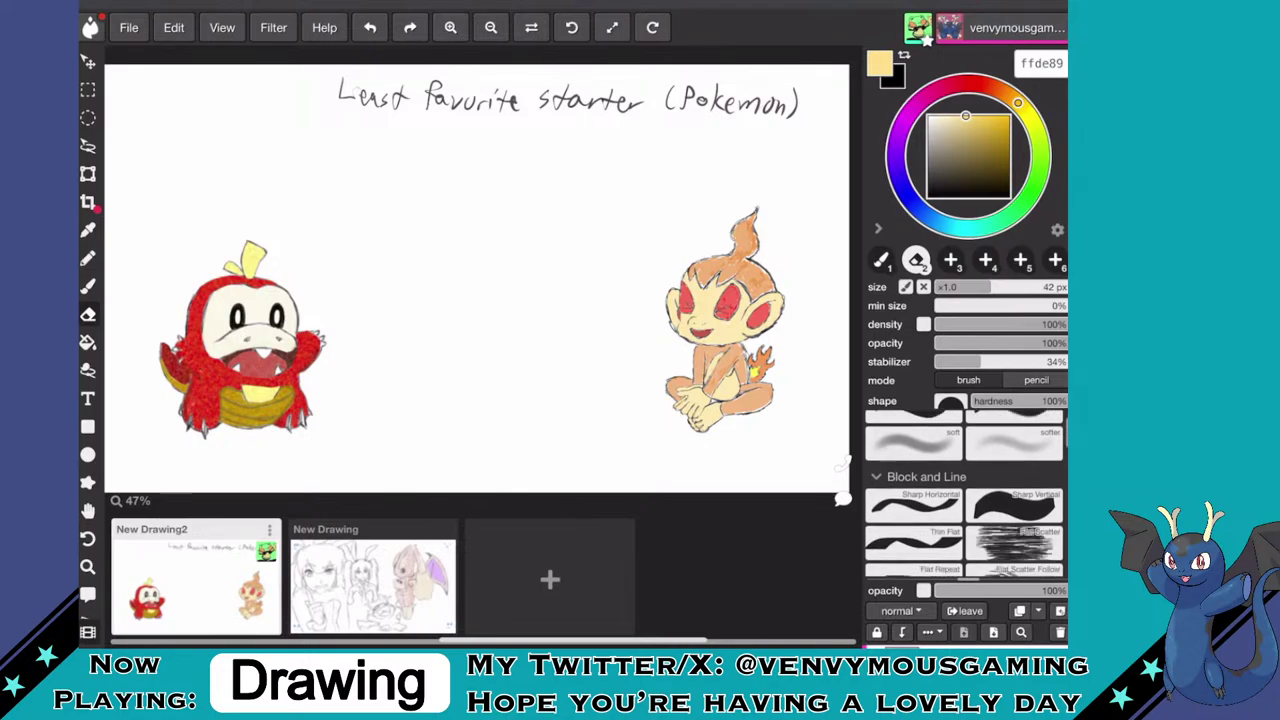
scroll(965, 493, up, 10)
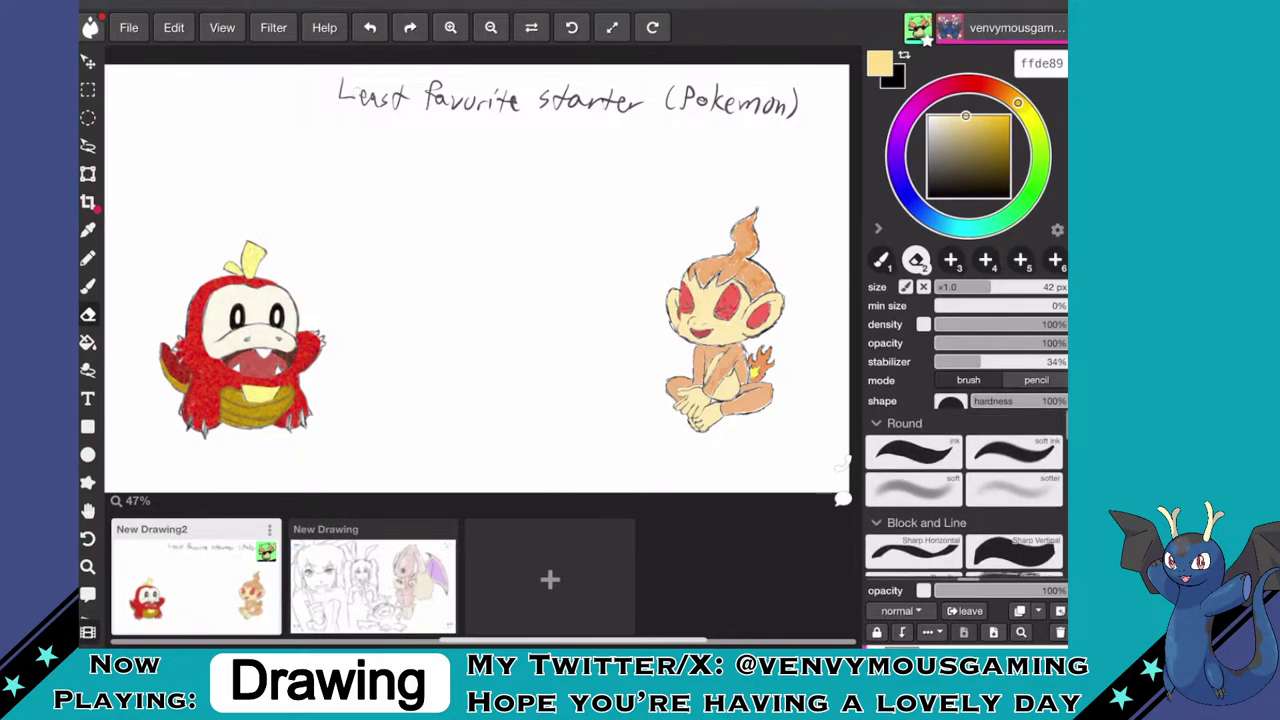
click(901, 611)
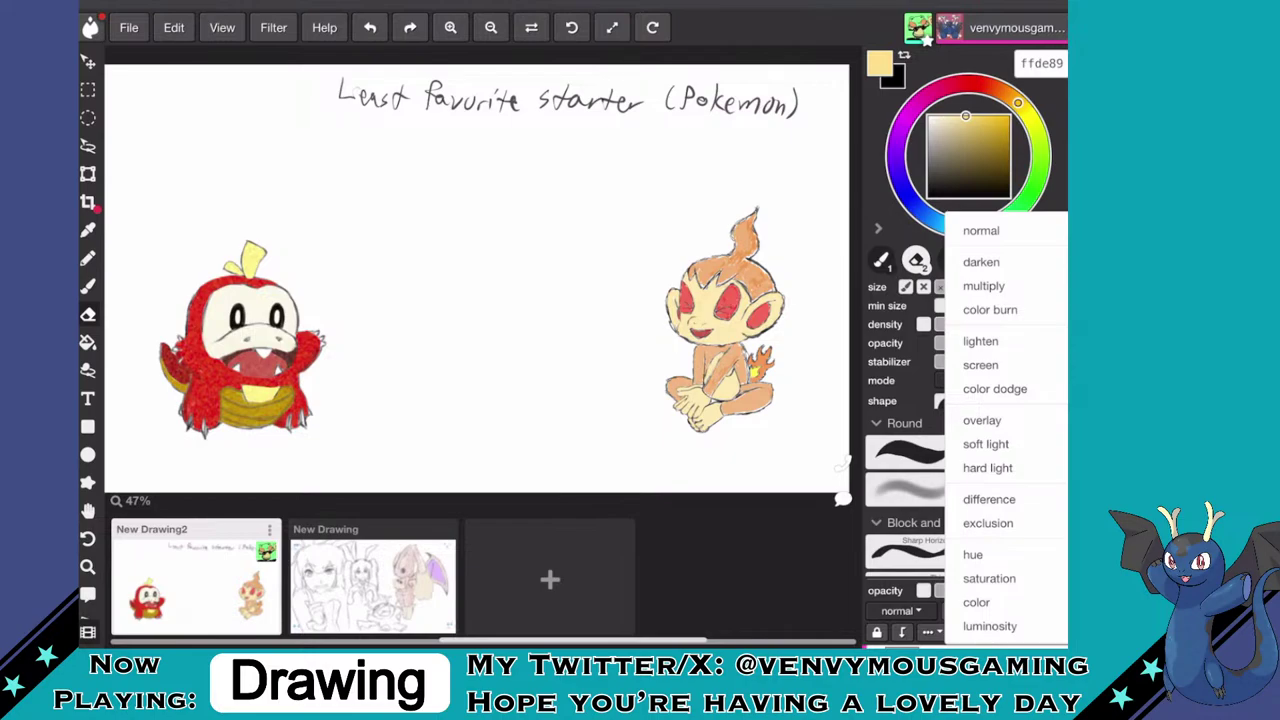
key(Escape)
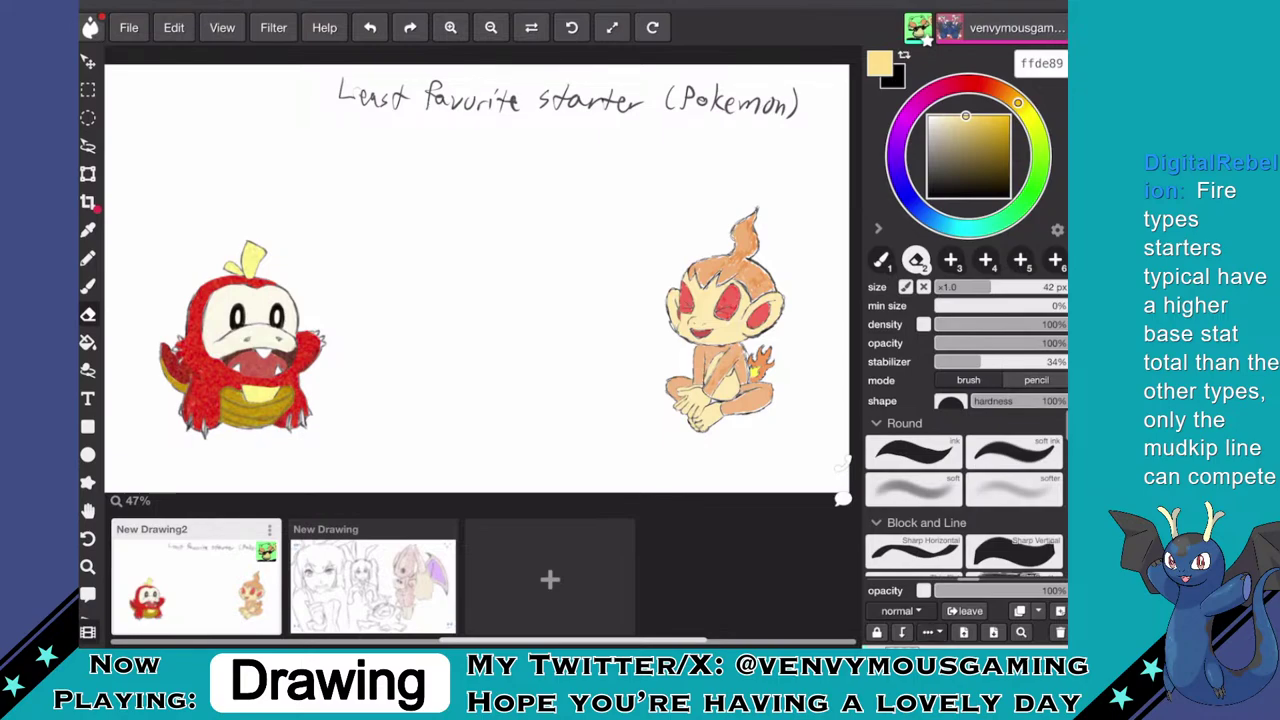
mouse_move(966, 646)
mouse_down()
mouse_move(964, 558)
mouse_move(955, 584)
mouse_up()
key(Escape)
drag(880, 645, 880, 607)
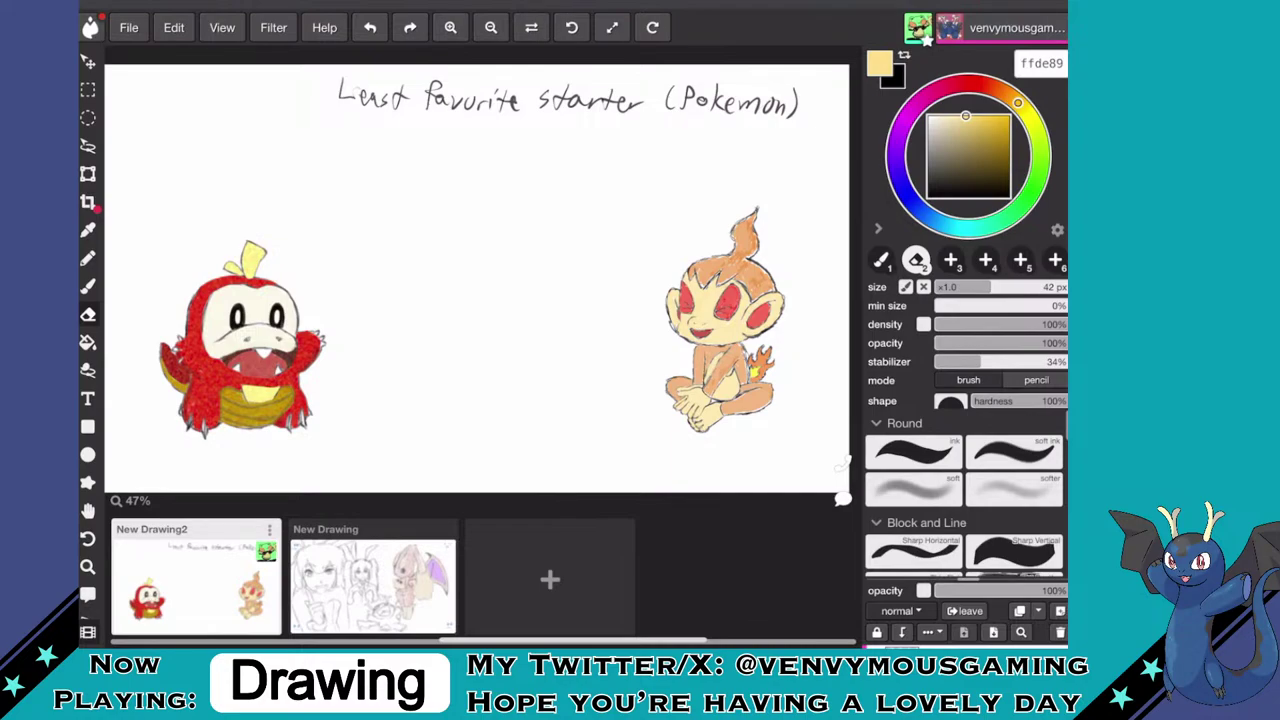
- Switch back to the brush and set its colour to black 000000
key(b)
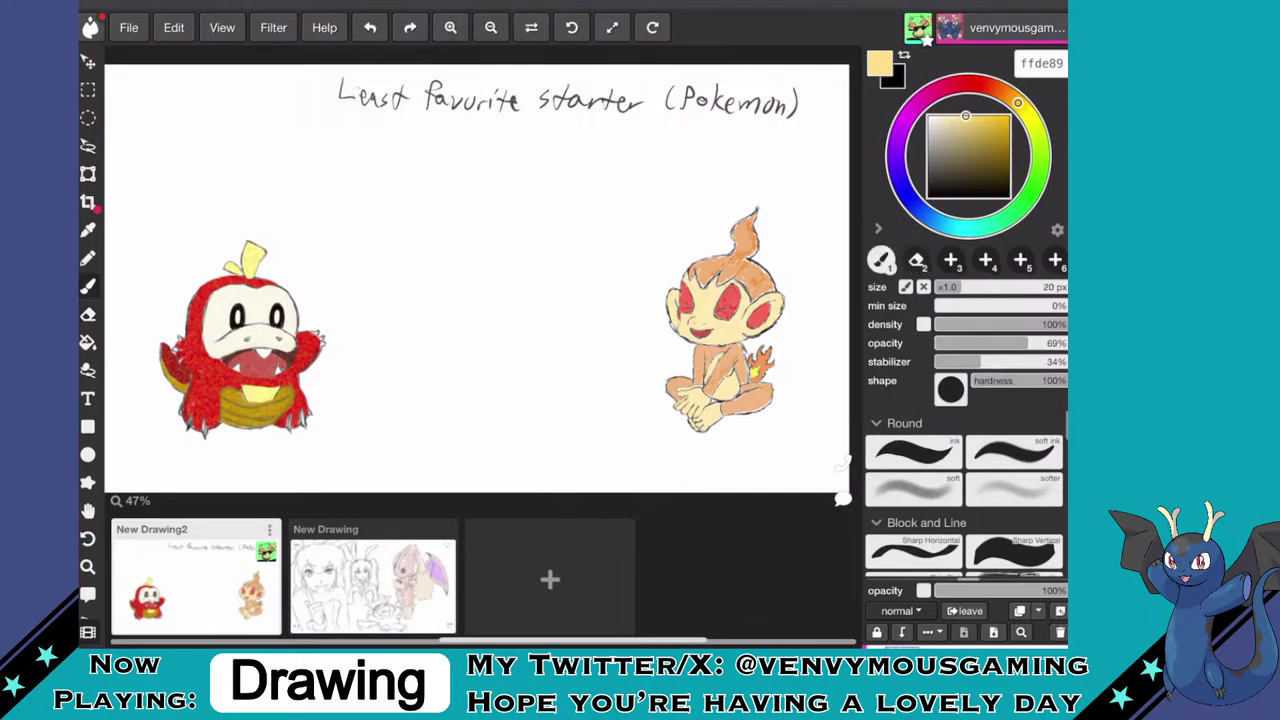
drag(984, 178, 1009, 197)
click(550, 579)
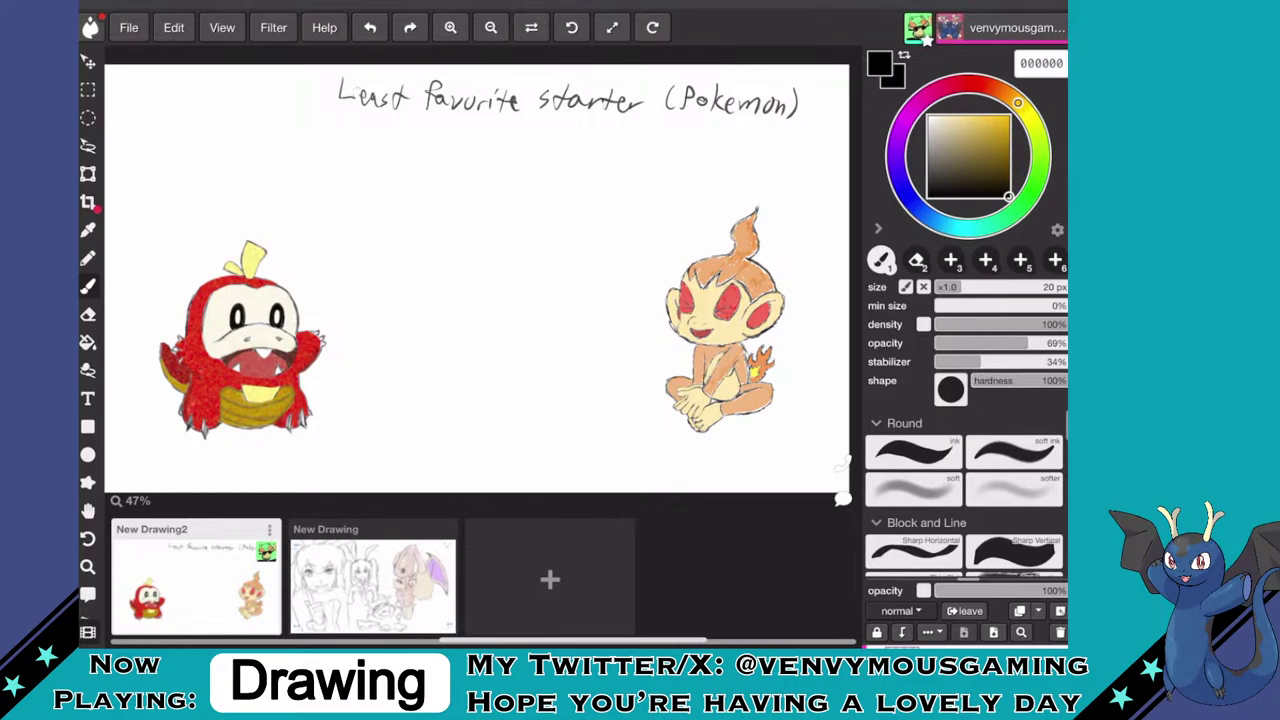
key(ctrl+z)
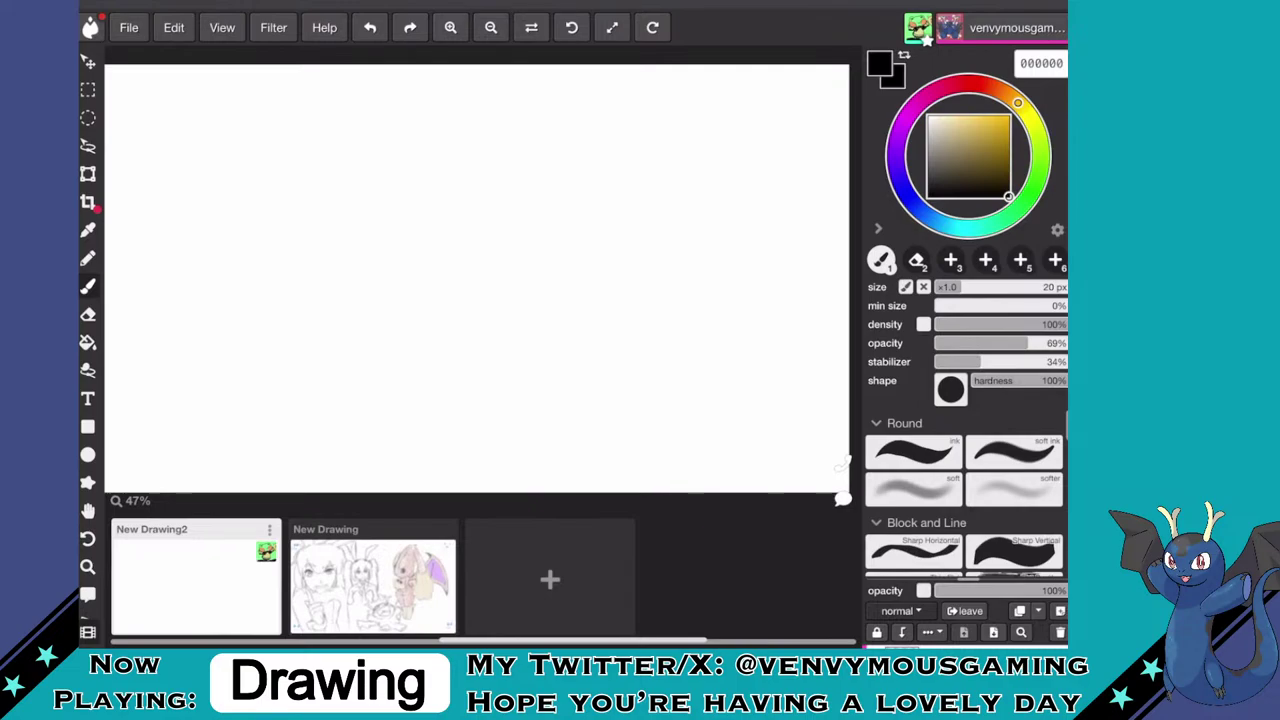
- Claim a layer on the blank canvas and test the black brush on it
click(600, 263)
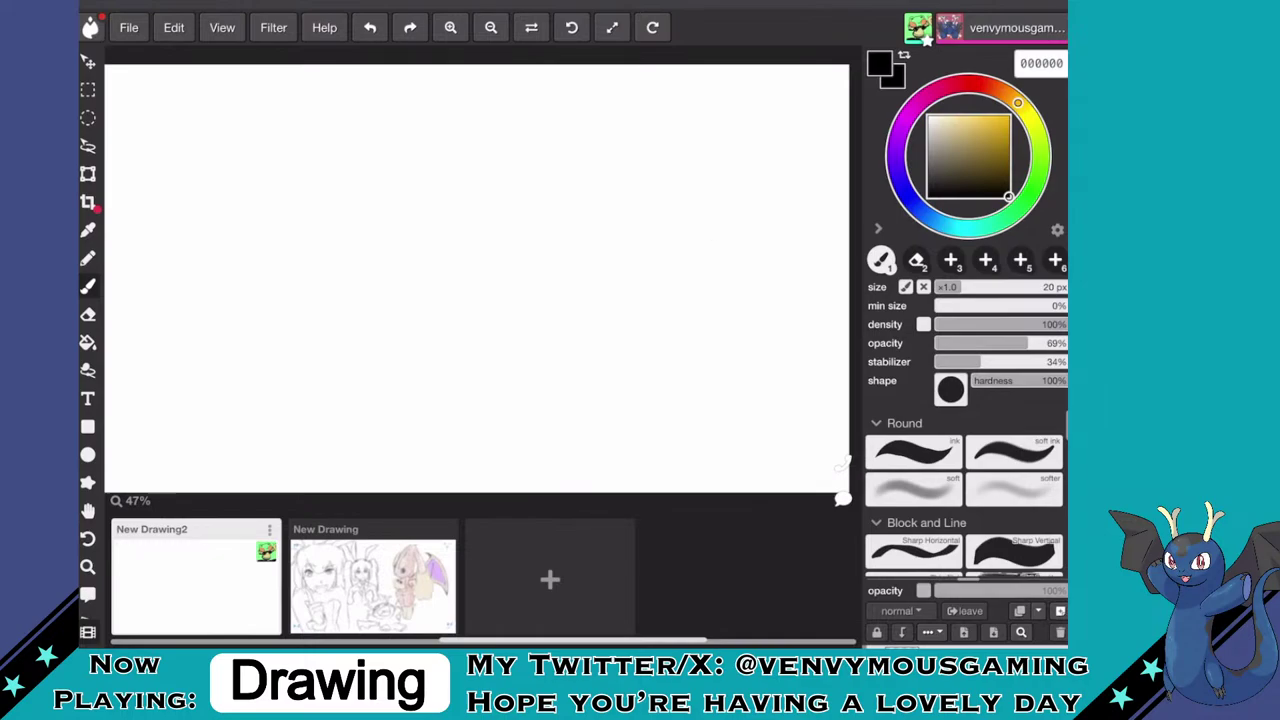
click(703, 320)
click(695, 393)
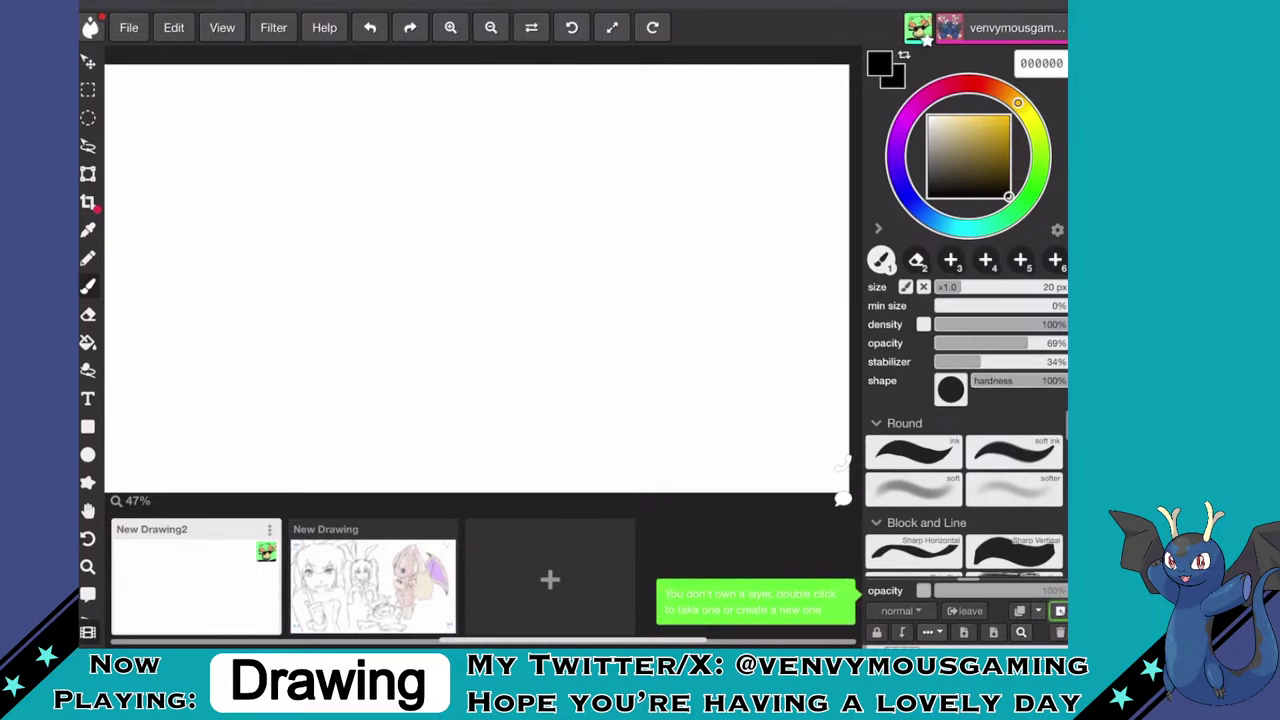
mouse_move(655, 313)
mouse_down()
mouse_move(669, 385)
mouse_move(645, 437)
mouse_up()
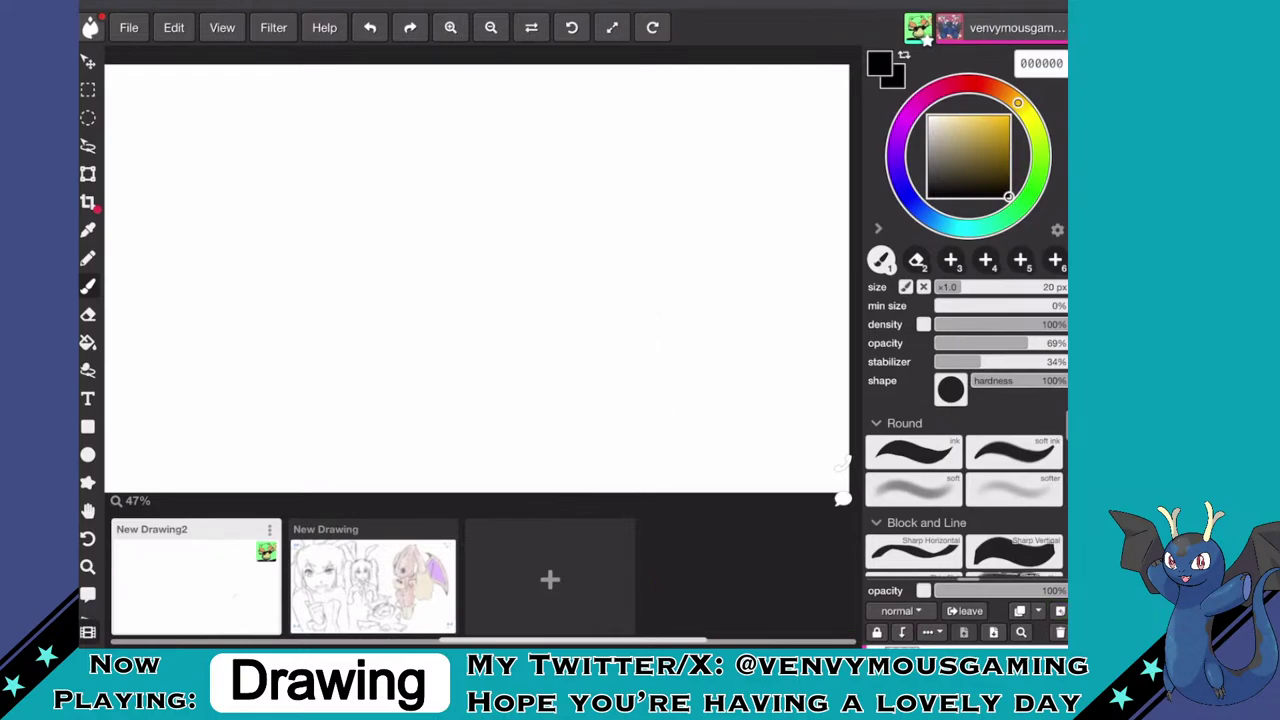
- Handwrite the title "Favorite Castlevania Monster (rawr)" in black along the upper edge of the canvas
scroll(477, 279, down, 1)
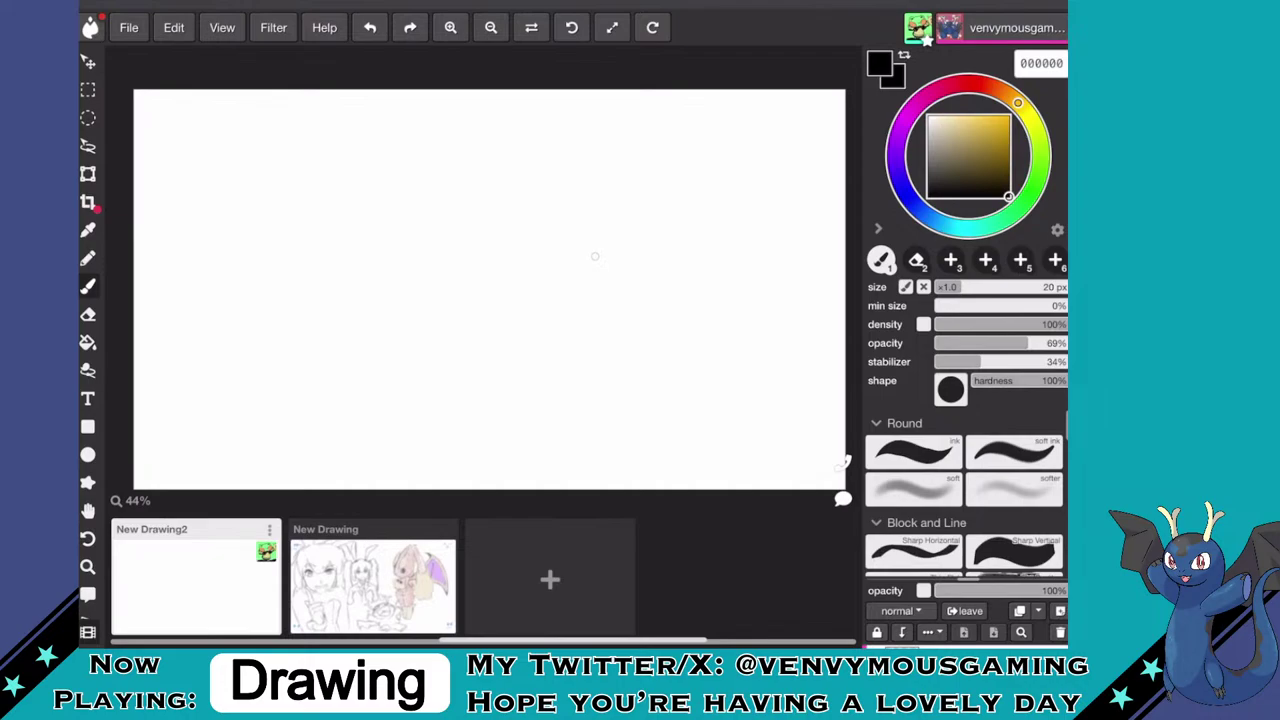
drag(149, 113, 149, 137)
mouse_move(149, 113)
mouse_down()
mouse_move(165, 112)
mouse_move(178, 136)
mouse_up()
drag(182, 126, 195, 125)
drag(205, 126, 228, 137)
mouse_move(239, 115)
mouse_down()
mouse_move(240, 139)
mouse_move(247, 124)
mouse_up()
mouse_move(248, 133)
mouse_down()
mouse_move(289, 117)
mouse_move(293, 134)
mouse_up()
drag(310, 121, 316, 133)
mouse_move(337, 108)
mouse_down()
mouse_move(340, 132)
mouse_move(349, 117)
mouse_up()
drag(354, 106, 406, 143)
drag(410, 124, 424, 141)
mouse_move(431, 124)
mouse_down()
mouse_move(433, 142)
mouse_move(456, 146)
mouse_move(512, 129)
mouse_up()
drag(520, 128, 562, 148)
mouse_move(556, 127)
mouse_down()
mouse_move(586, 124)
mouse_move(594, 140)
mouse_up()
drag(597, 138, 722, 126)
drag(728, 116, 730, 148)
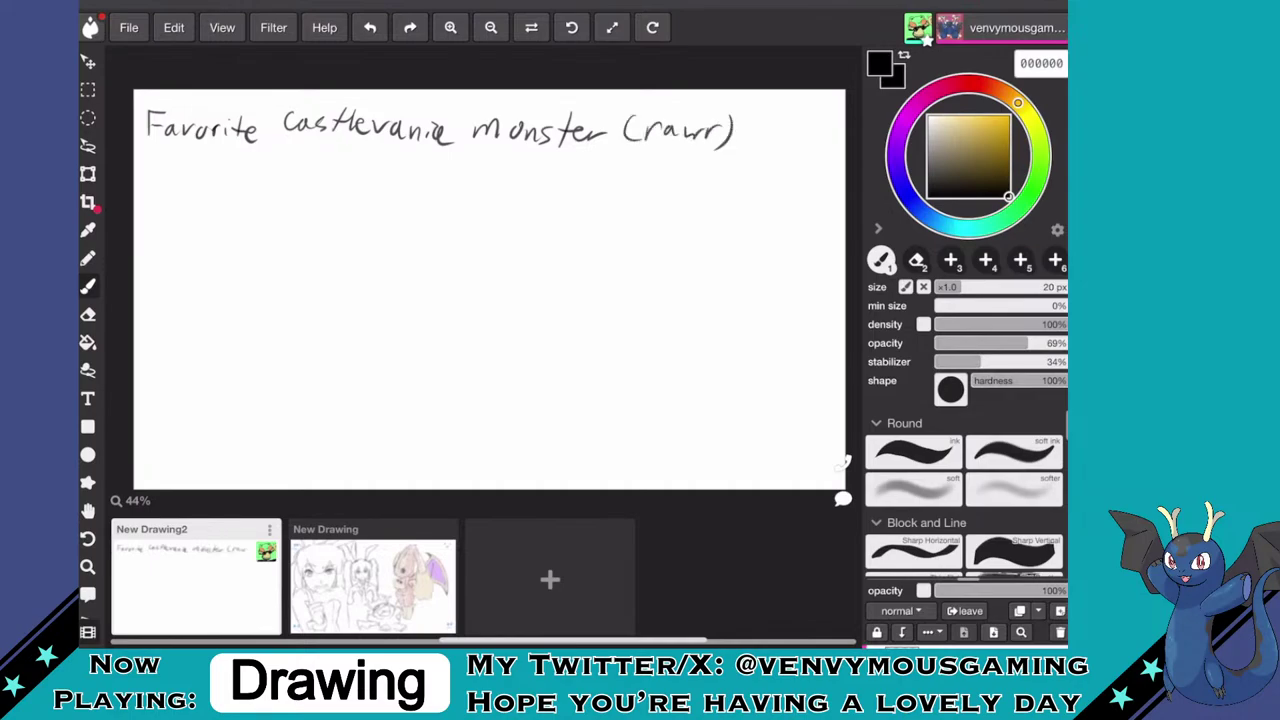
- Sketch the monster's rounded top, curved back and two narrow hanging arms in black below the title's end
scroll(483, 280, up, 3)
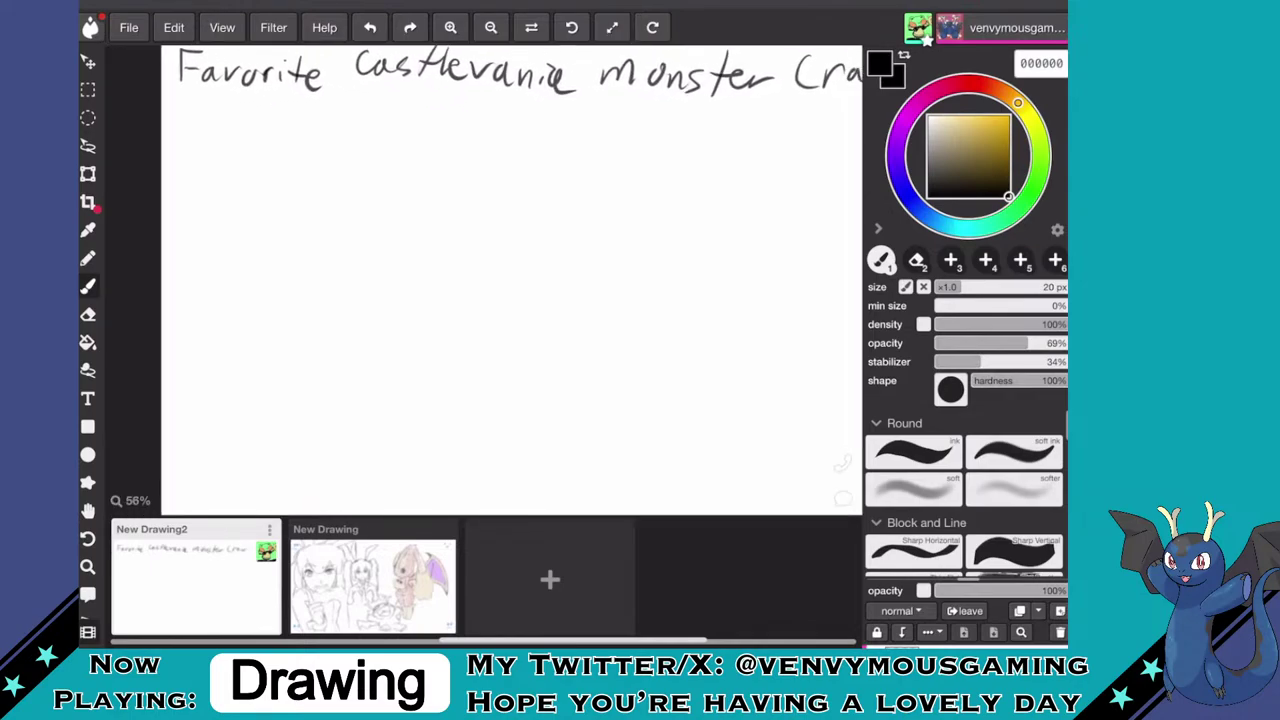
scroll(483, 280, down, 2)
scroll(408, 280, up, 2)
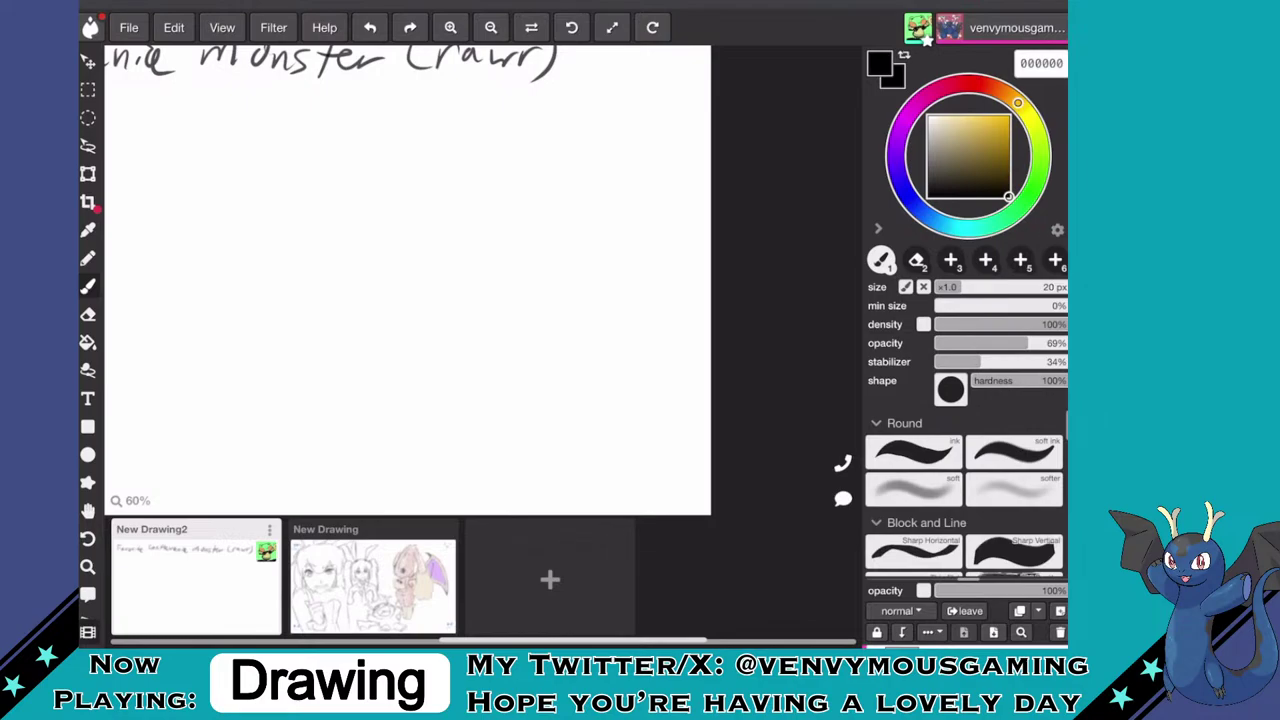
mouse_move(444, 203)
mouse_down()
mouse_move(438, 231)
mouse_move(448, 190)
mouse_move(484, 226)
mouse_move(463, 278)
mouse_up()
drag(455, 198, 462, 230)
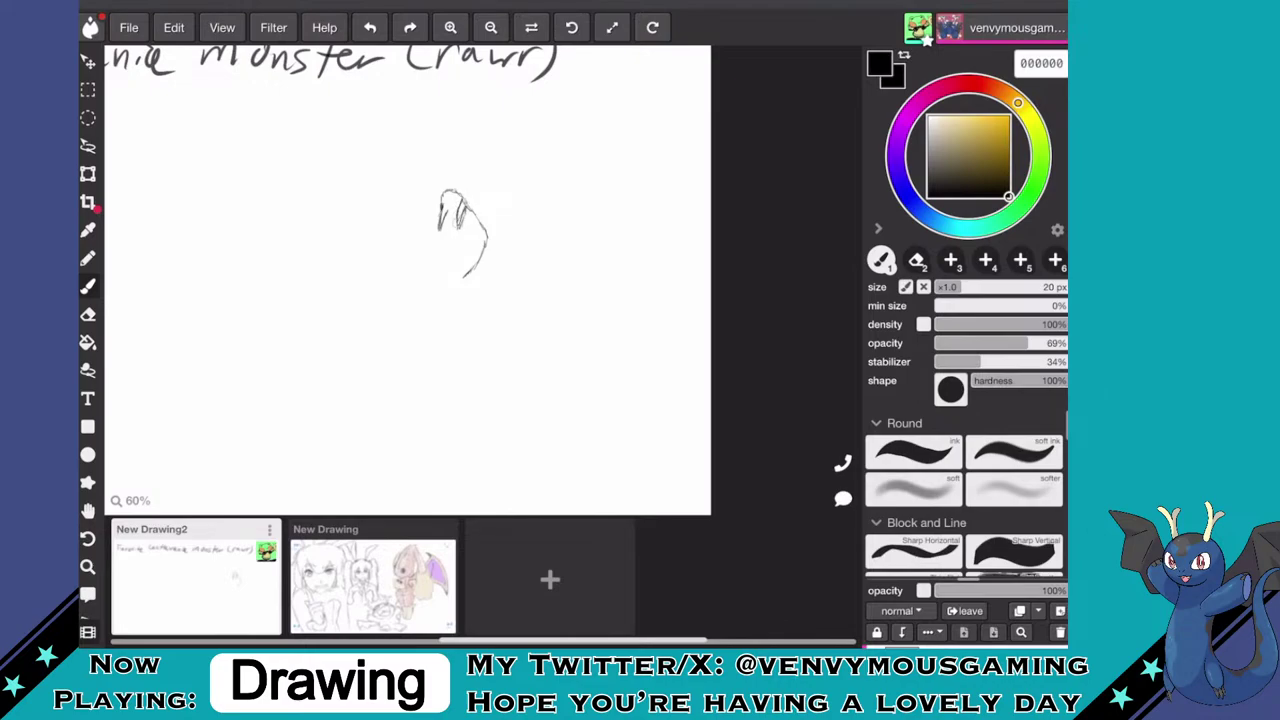
- Draw the monster's front line from the front arm downward and close the body outline at its lower end
scroll(460, 216, up, 5)
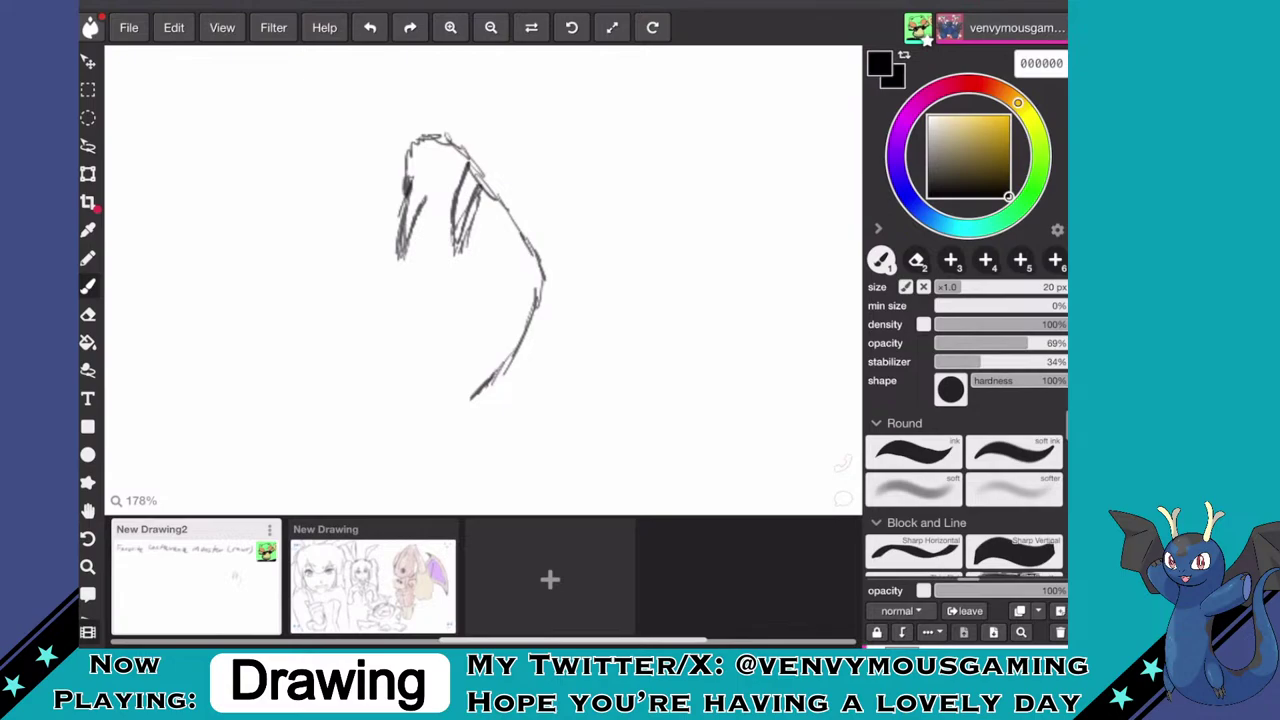
drag(418, 222, 451, 307)
scroll(659, 109, down, 2)
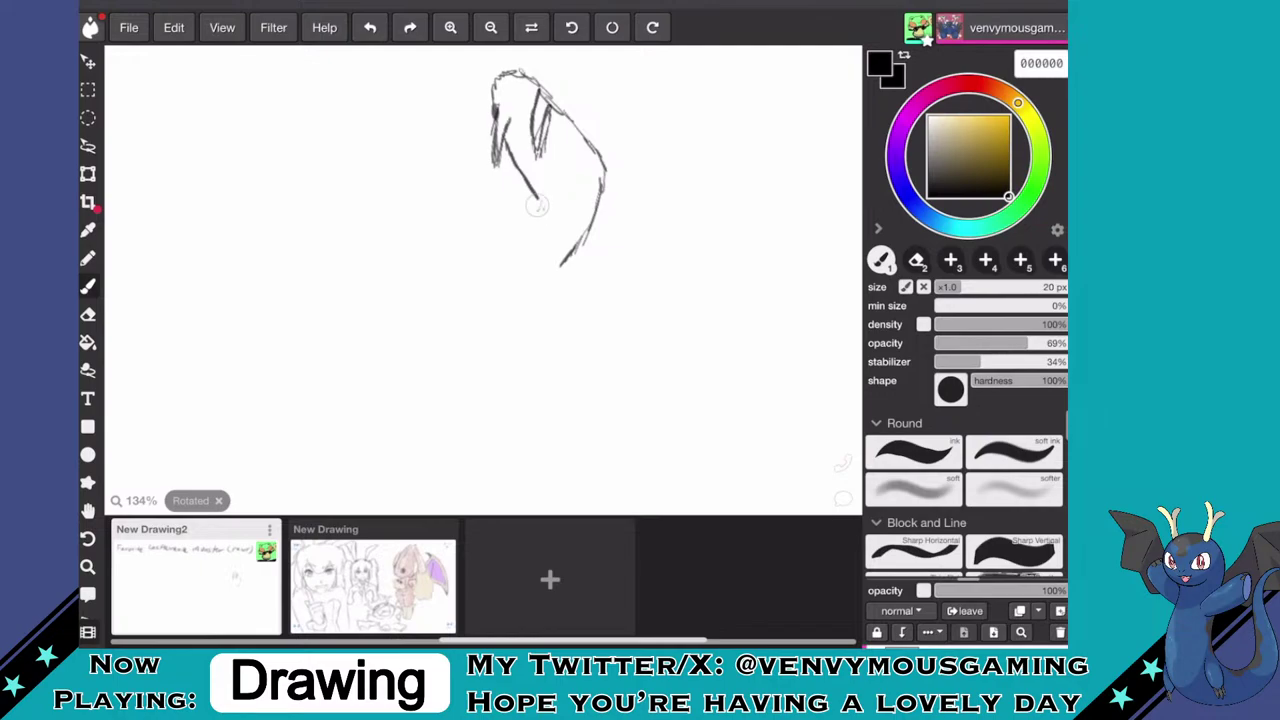
mouse_move(538, 198)
mouse_down()
mouse_move(536, 259)
mouse_move(548, 271)
mouse_move(578, 245)
mouse_up()
scroll(483, 280, down, 3)
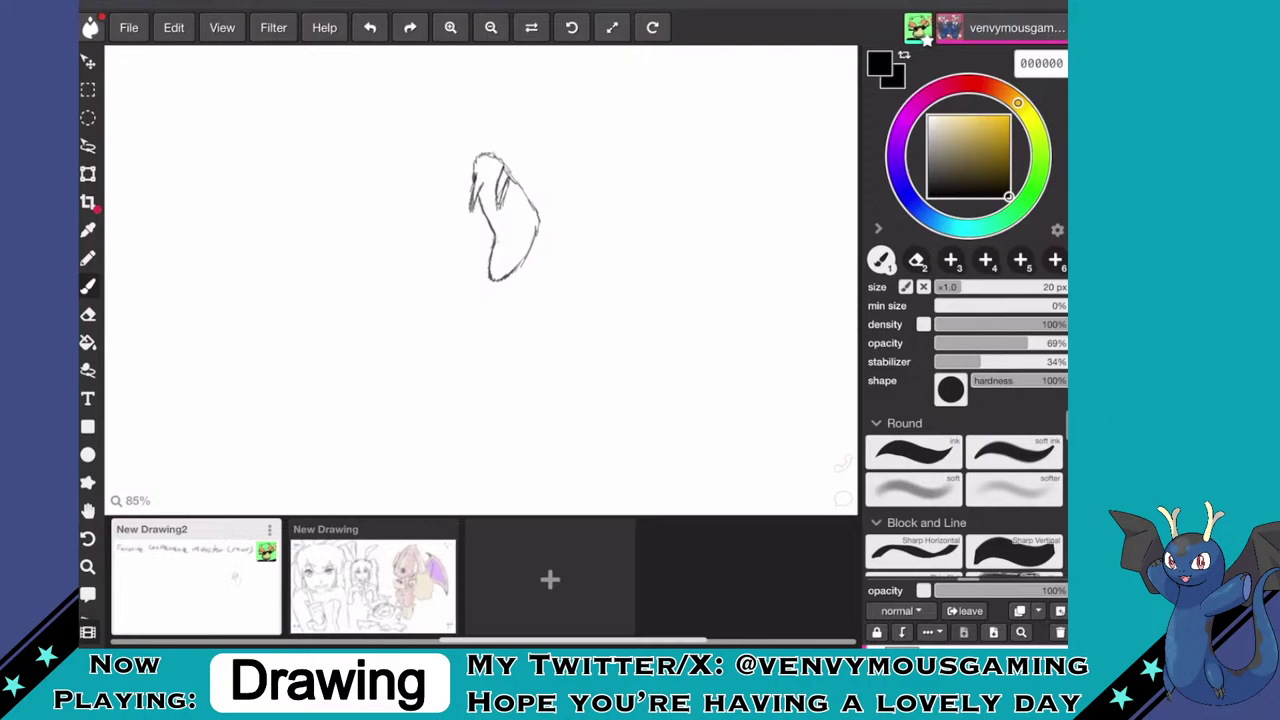
- Add two small pointed feet at the lower end of the monster's body
scroll(520, 282, up, 5)
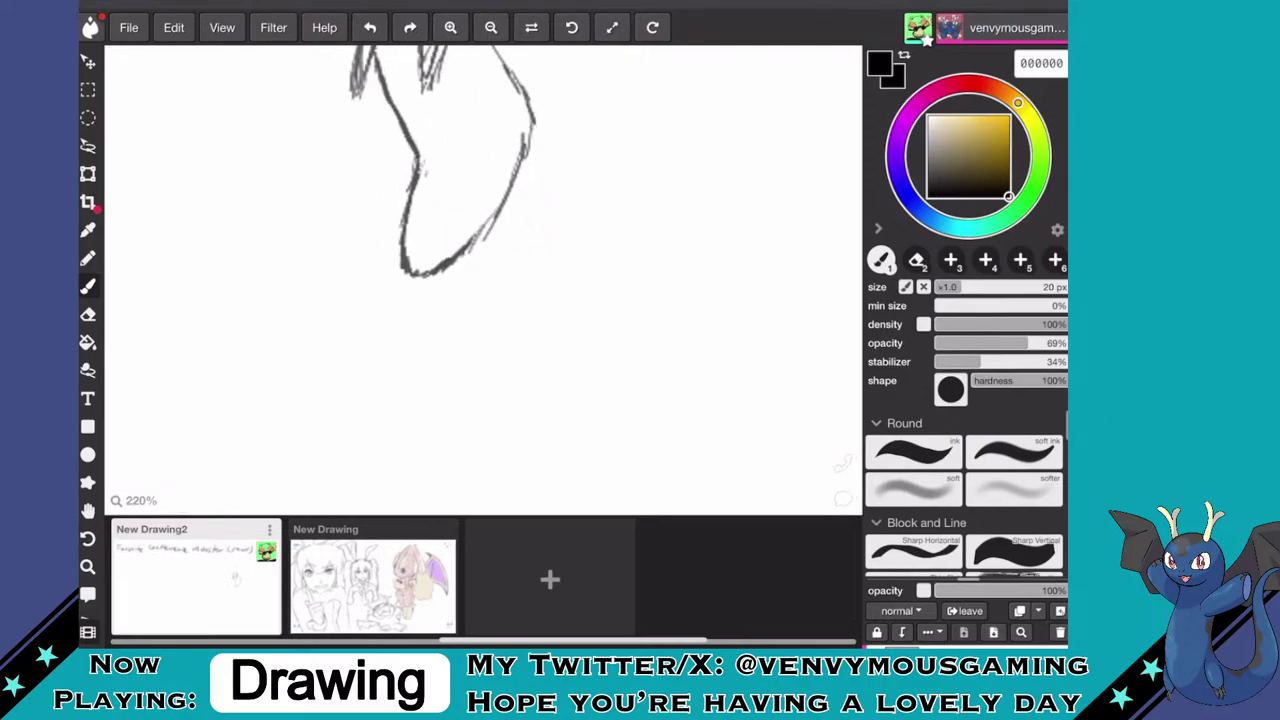
mouse_move(455, 260)
mouse_down()
mouse_move(422, 306)
mouse_move(430, 273)
mouse_move(406, 275)
mouse_move(392, 302)
mouse_move(399, 244)
mouse_move(390, 302)
mouse_up()
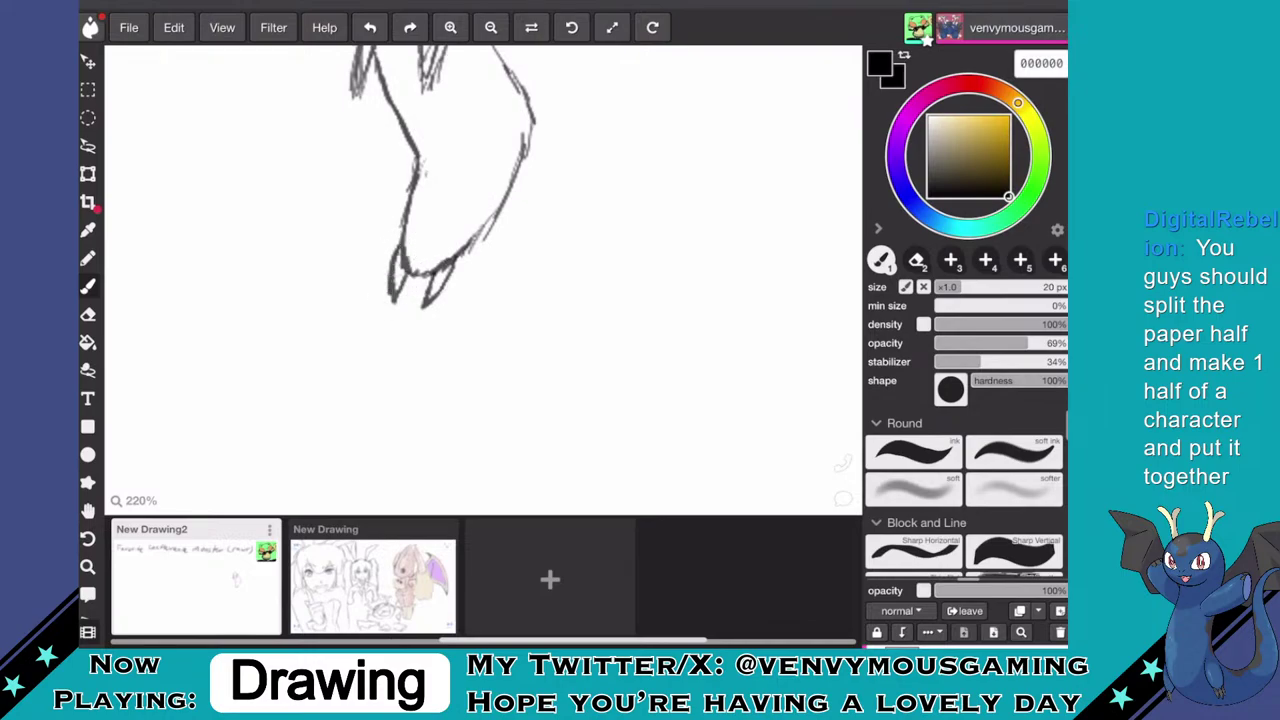
scroll(569, 251, down, 5)
scroll(480, 260, up, 2)
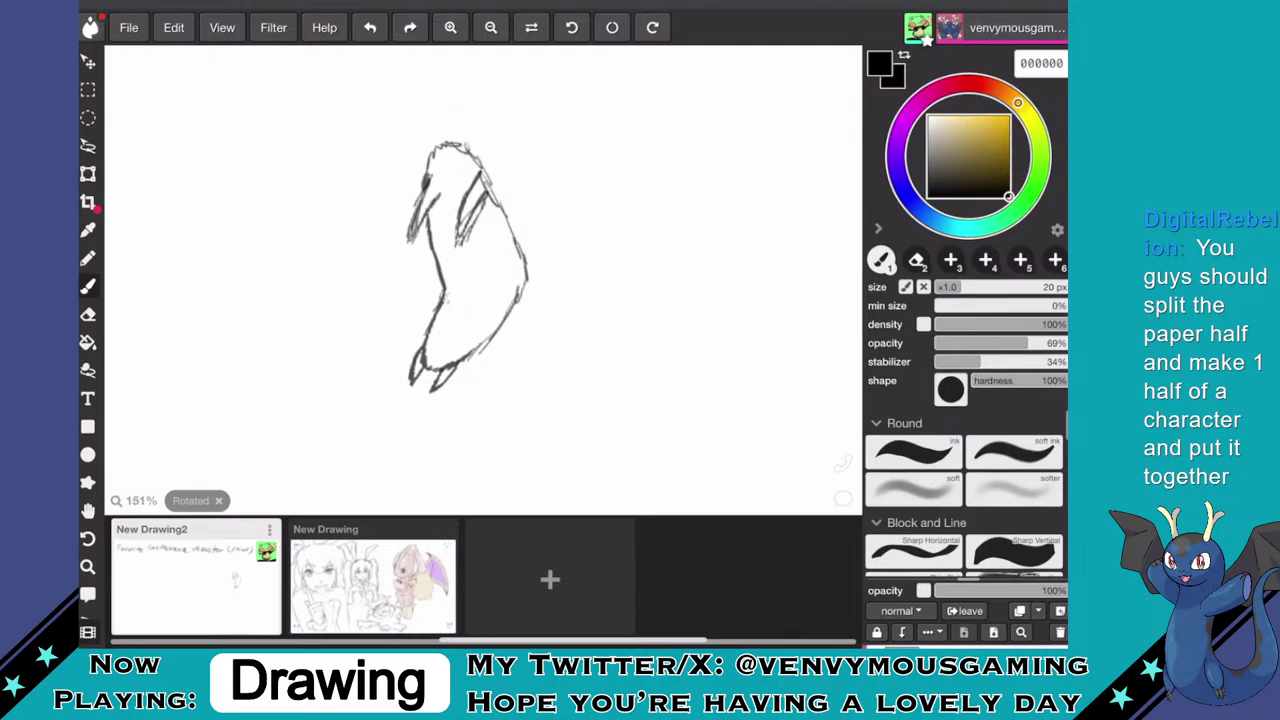
- Round off the base of the monster's front fang so it meets the mouth line
scroll(456, 310, up, 5)
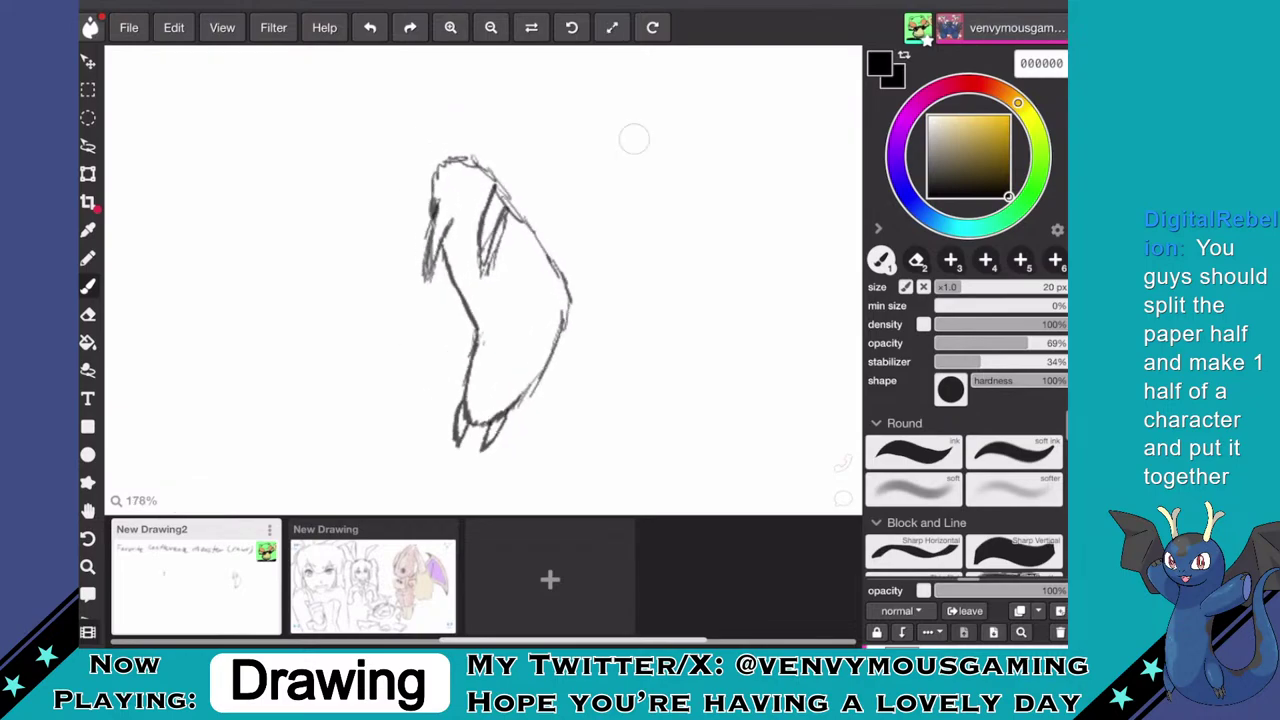
mouse_move(400, 220)
mouse_down()
mouse_move(397, 183)
mouse_move(384, 178)
mouse_move(402, 203)
mouse_up()
scroll(480, 290, down, 3)
scroll(683, 146, down, 3)
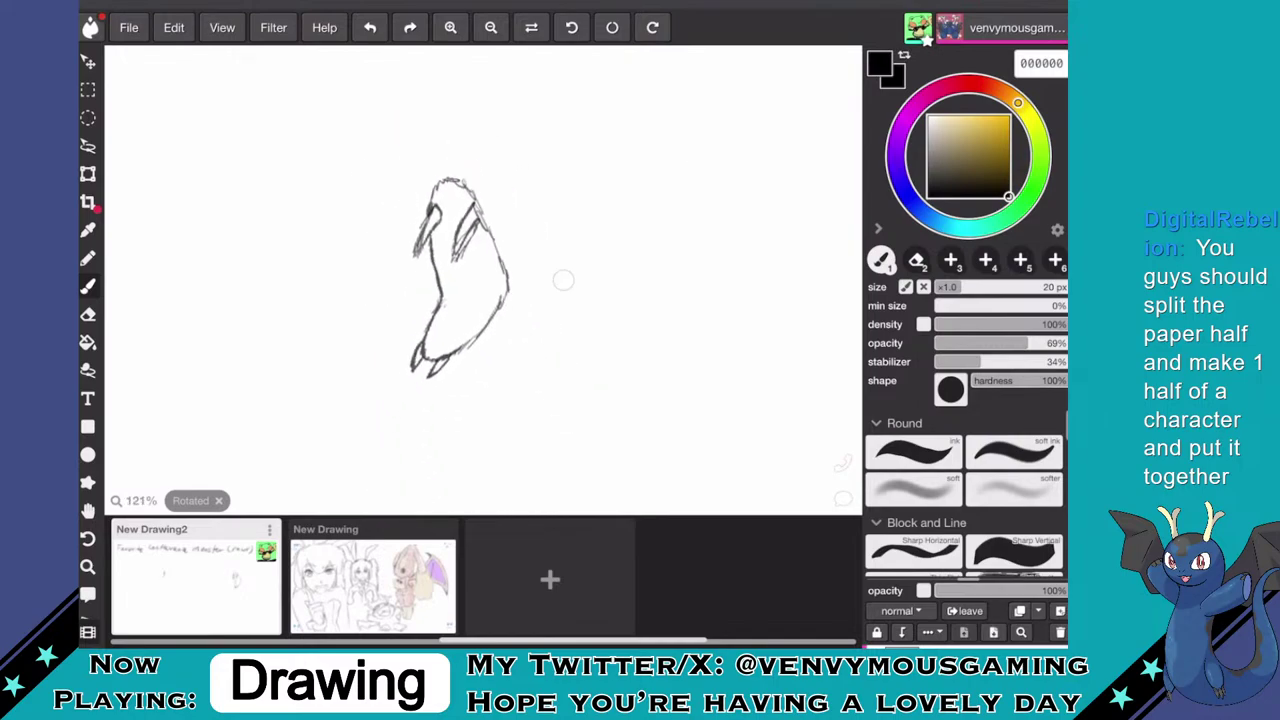
- Draw a second outer contour from the top of the snout, sweeping backward as the upper line of the head
scroll(563, 280, up, 2)
drag(326, 180, 404, 187)
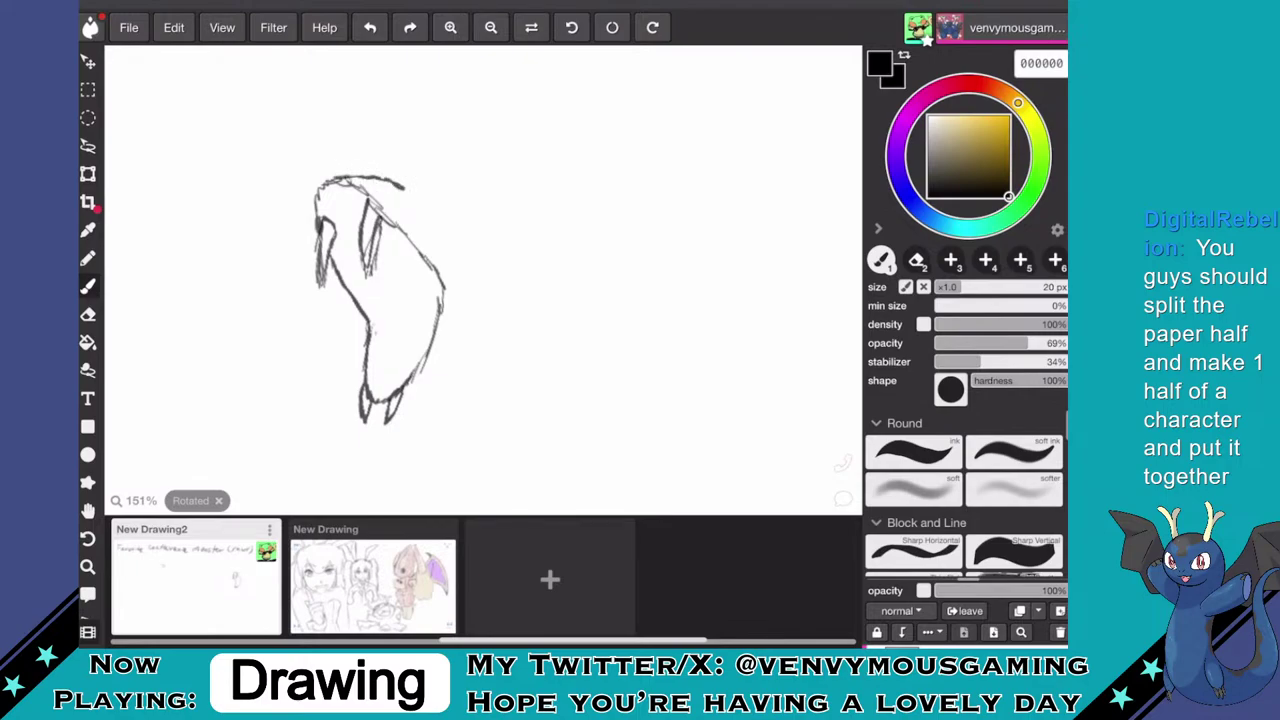
scroll(554, 140, up, 1)
scroll(554, 140, down, 3)
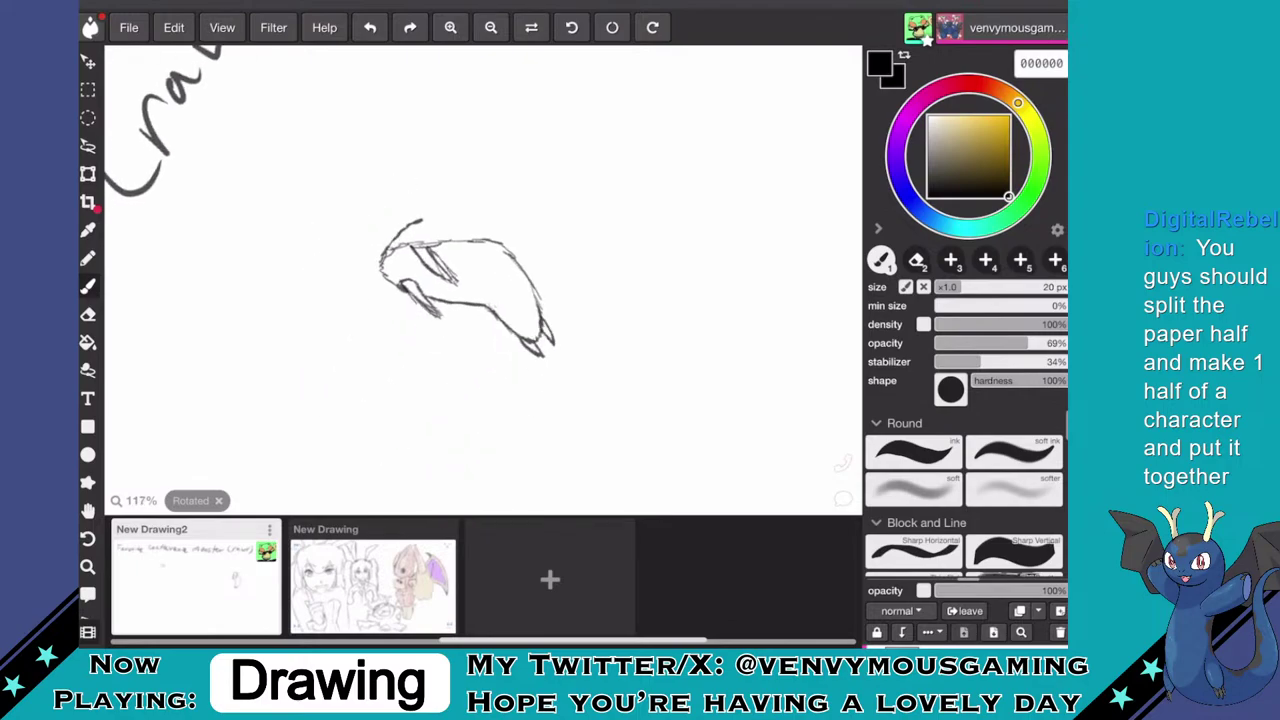
scroll(454, 226, up, 2)
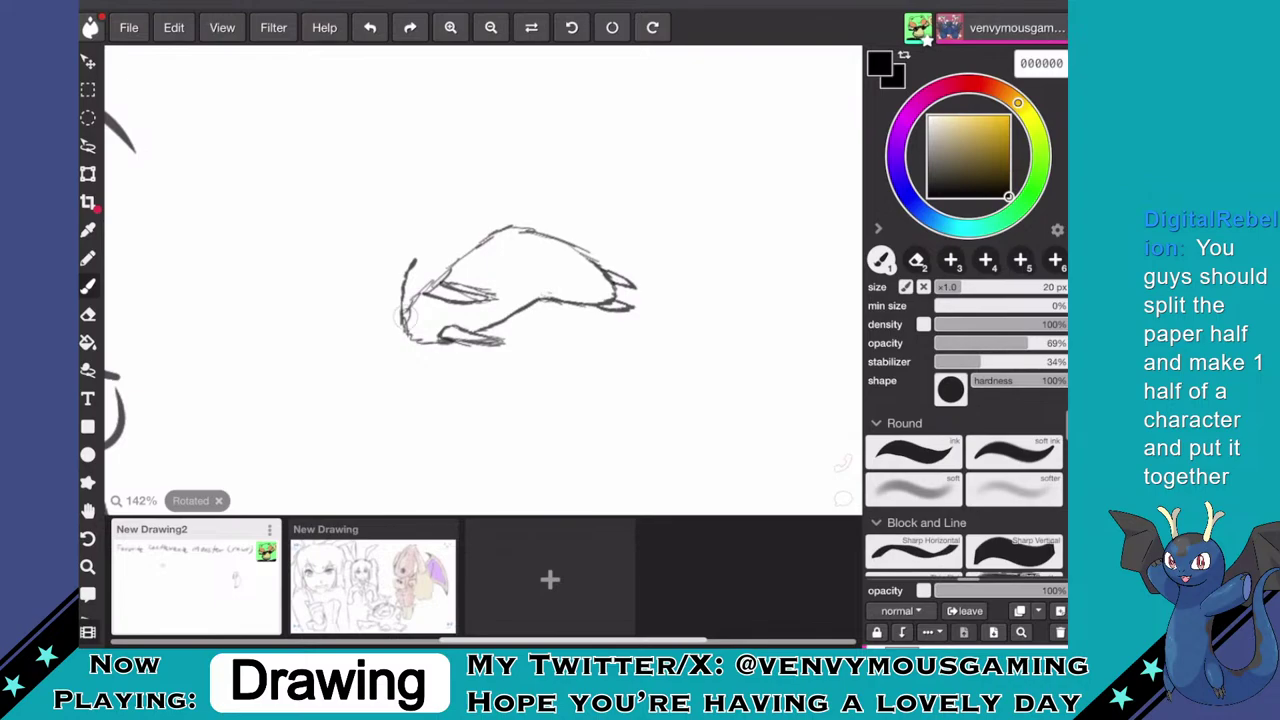
mouse_move(404, 318)
mouse_down()
mouse_move(406, 266)
mouse_move(478, 184)
mouse_up()
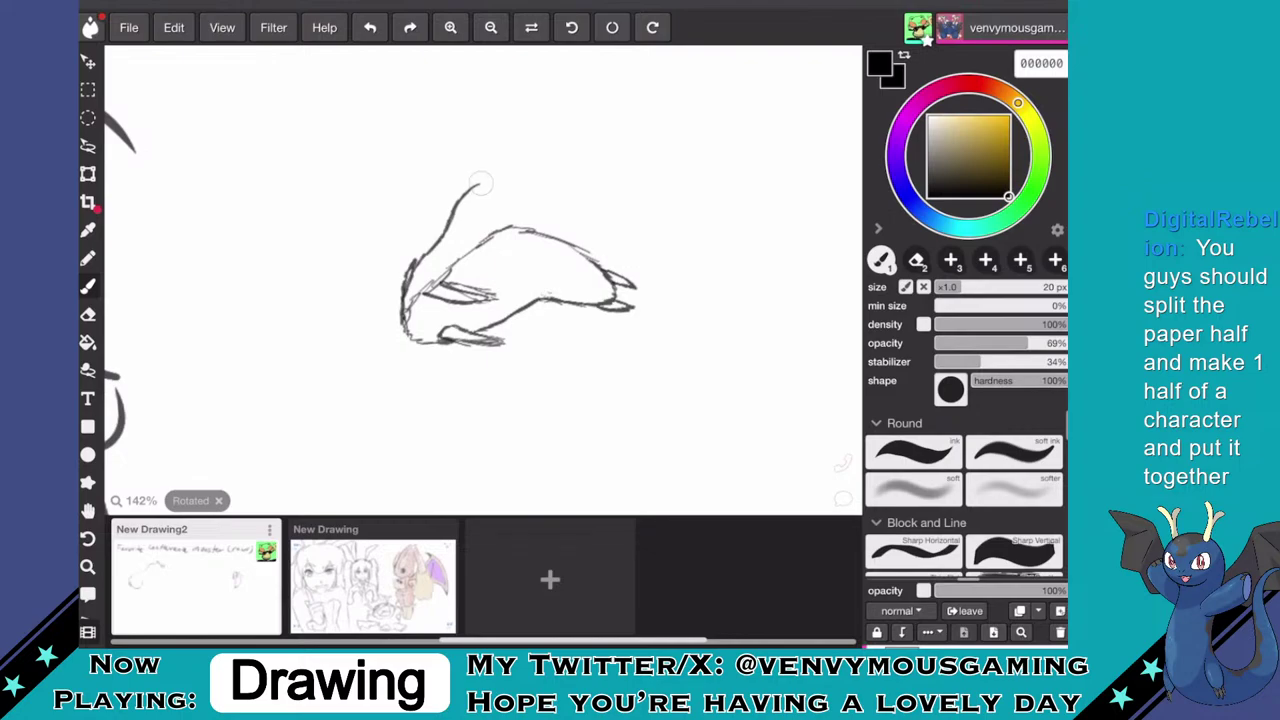
- Extend the head's upper line to a pointed back tip and draw the underside forward to the lower jaw
scroll(459, 231, down, 3)
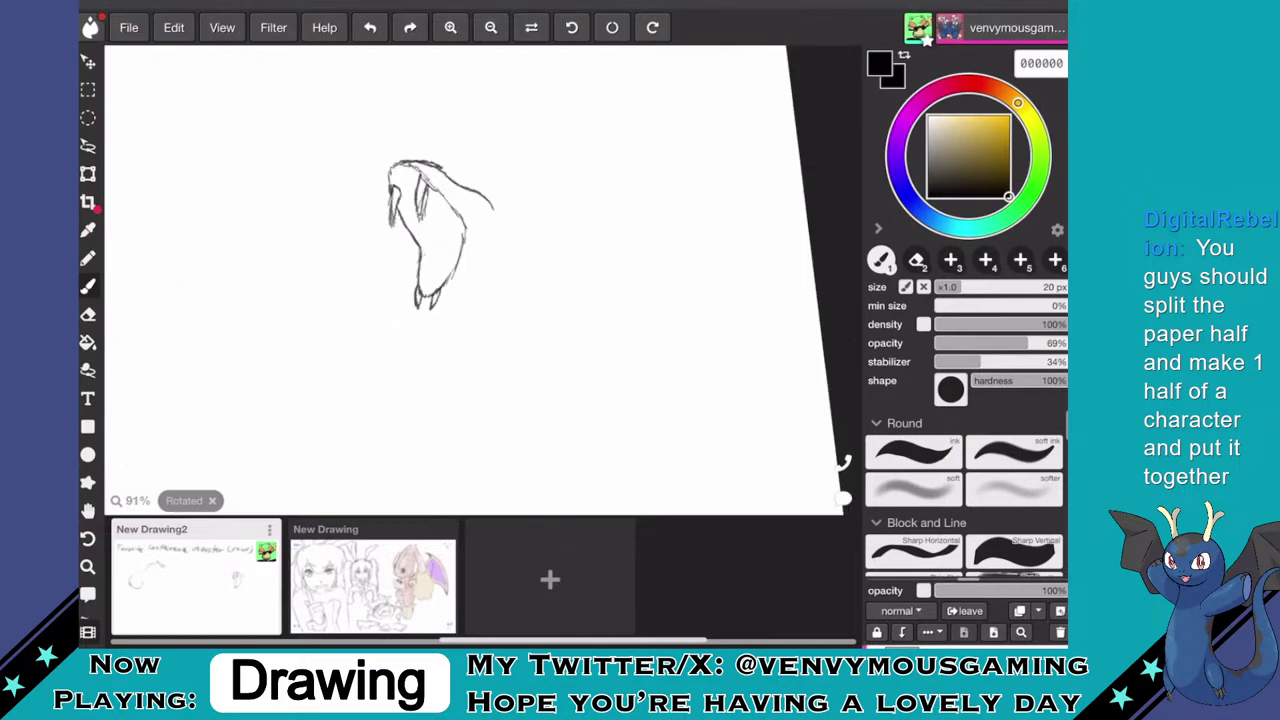
mouse_move(488, 200)
mouse_down()
mouse_move(549, 250)
mouse_move(493, 264)
mouse_move(500, 252)
mouse_move(484, 280)
mouse_move(427, 301)
mouse_up()
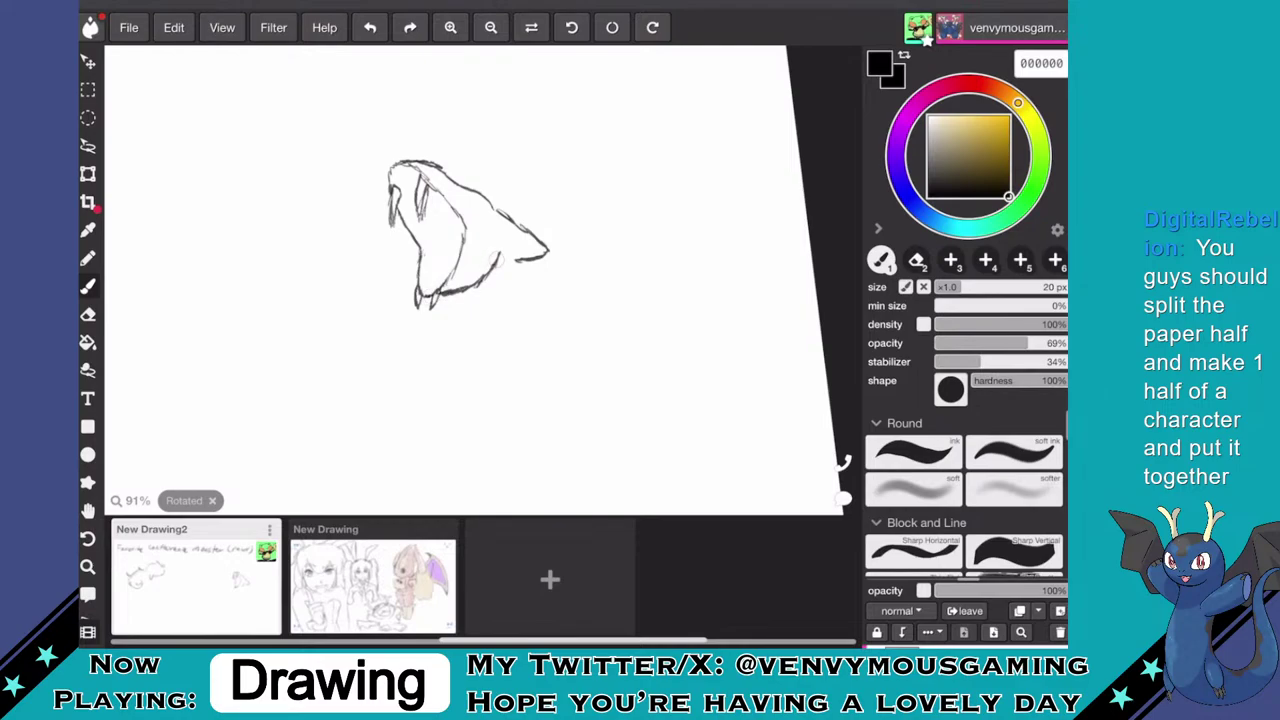
drag(536, 257, 494, 268)
- Draw a small almond-shaped eye just beneath the upper line of the head
scroll(468, 240, up, 5)
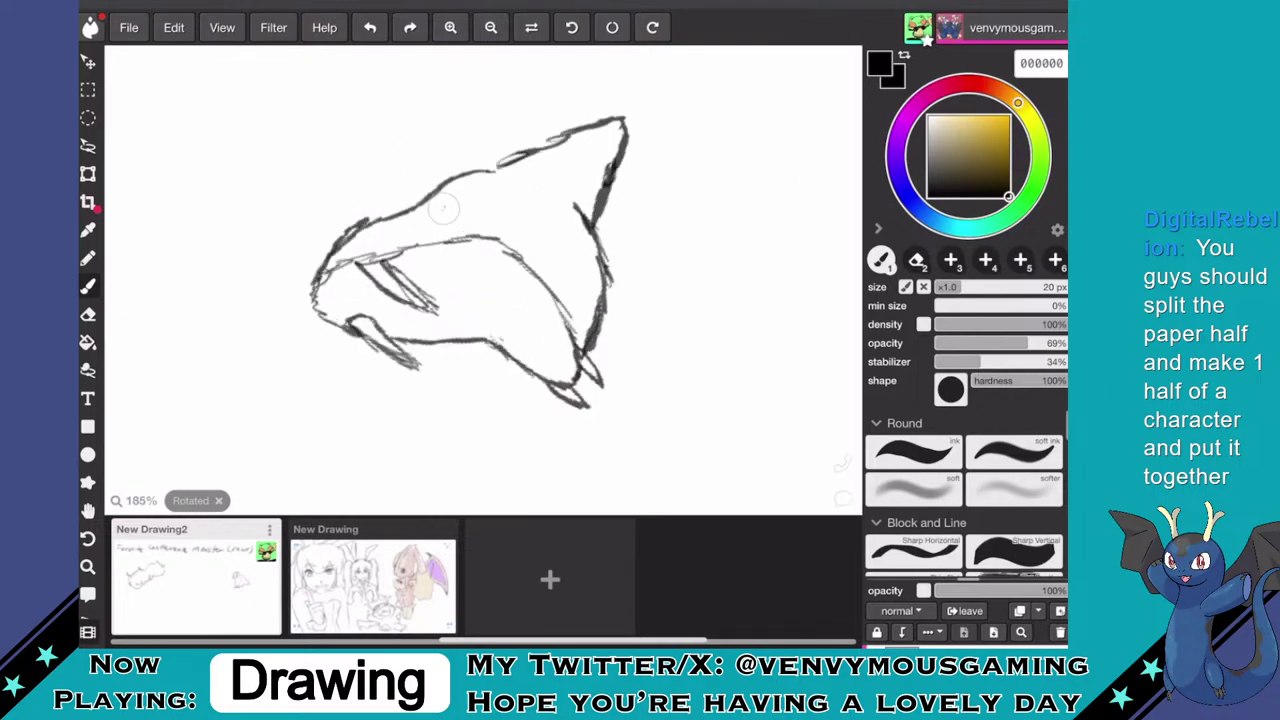
mouse_move(444, 209)
mouse_down()
mouse_move(490, 183)
mouse_move(462, 214)
mouse_move(477, 211)
mouse_move(485, 187)
mouse_move(473, 212)
mouse_move(447, 209)
mouse_up()
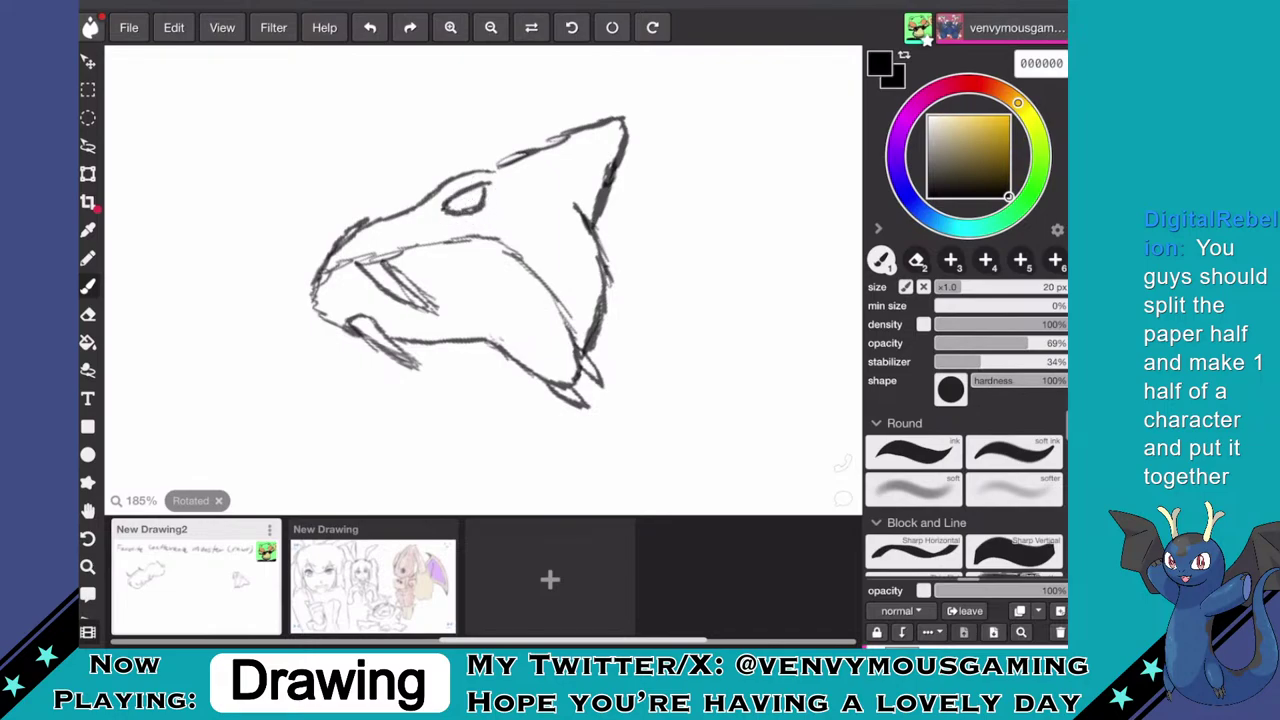
scroll(483, 280, down, 5)
- Draw the inner line and two small folds at the back corner of the mouth, and erase the excess line between the folds
scroll(483, 280, up, 3)
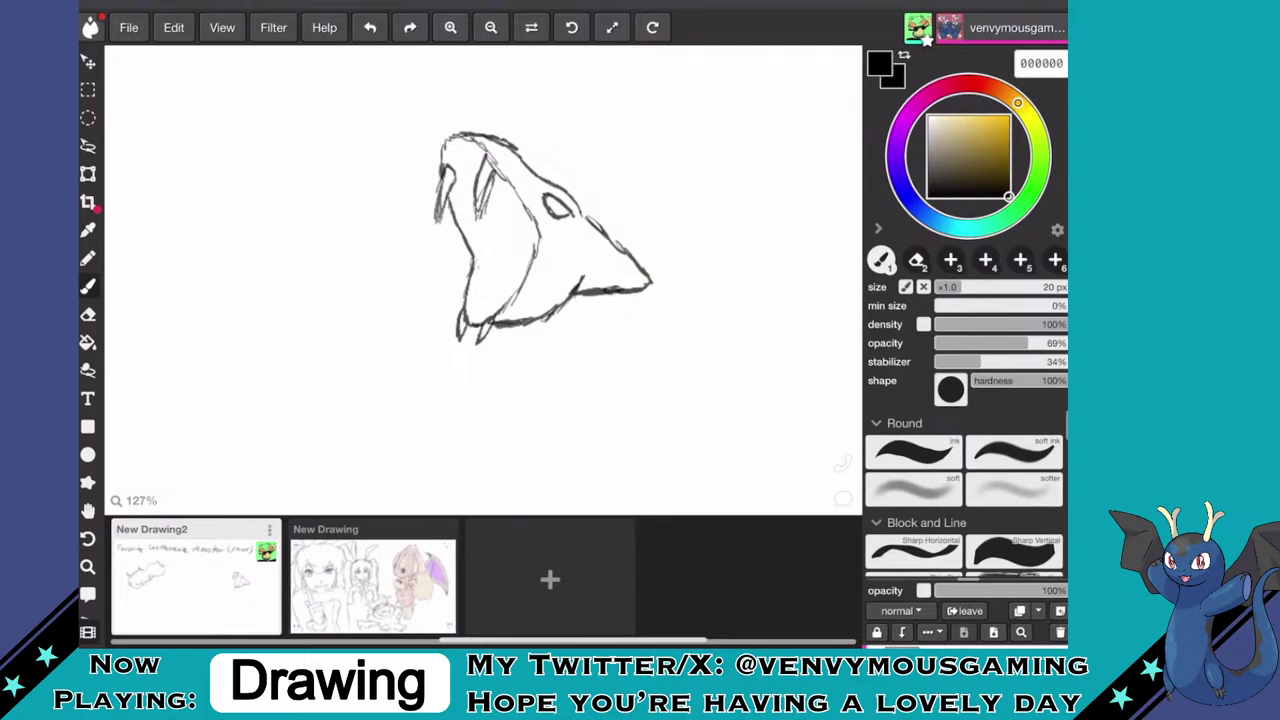
drag(511, 188, 515, 292)
mouse_move(518, 198)
mouse_down()
mouse_move(524, 277)
mouse_move(529, 223)
mouse_move(538, 231)
mouse_move(524, 263)
mouse_up()
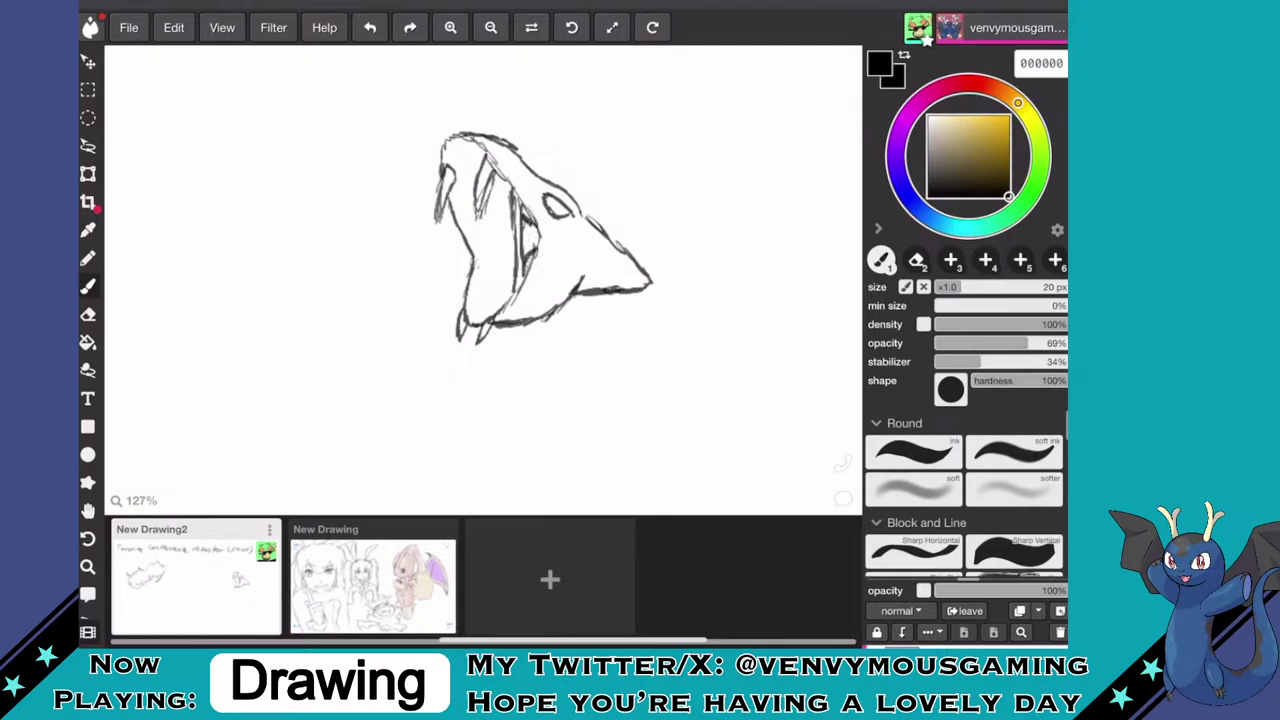
scroll(529, 240, up, 5)
scroll(590, 215, up, 1)
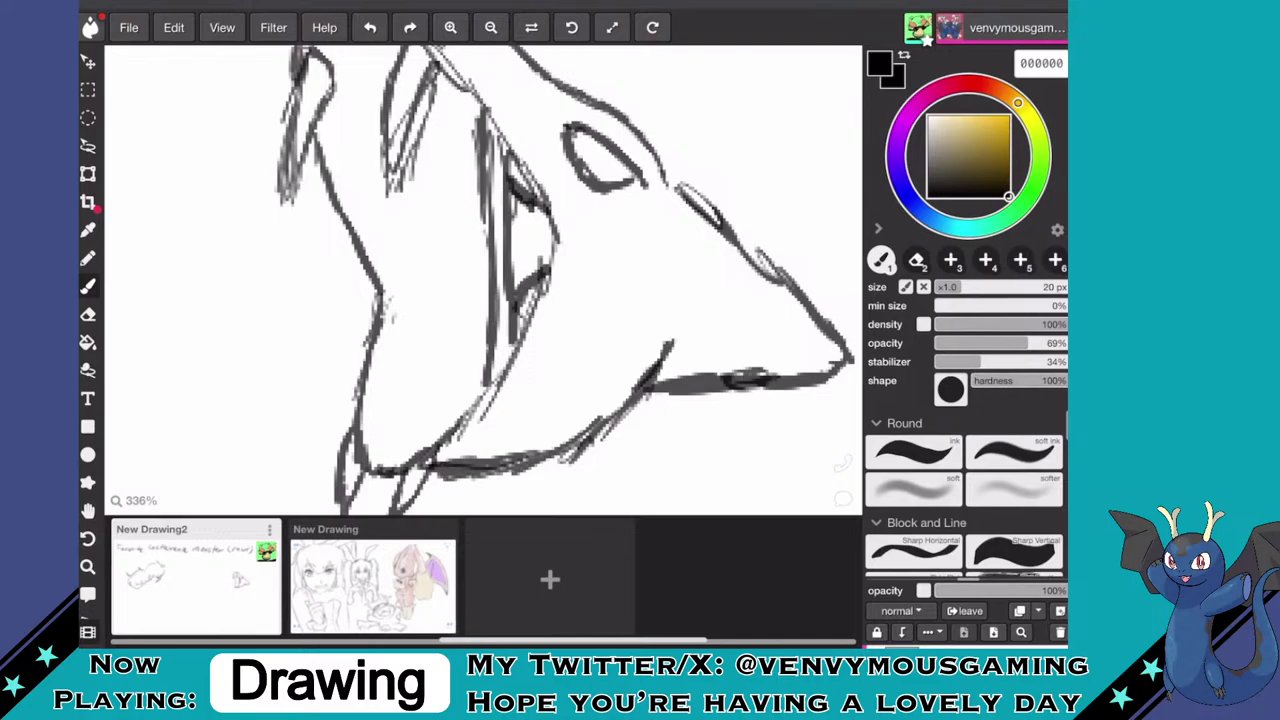
key(e)
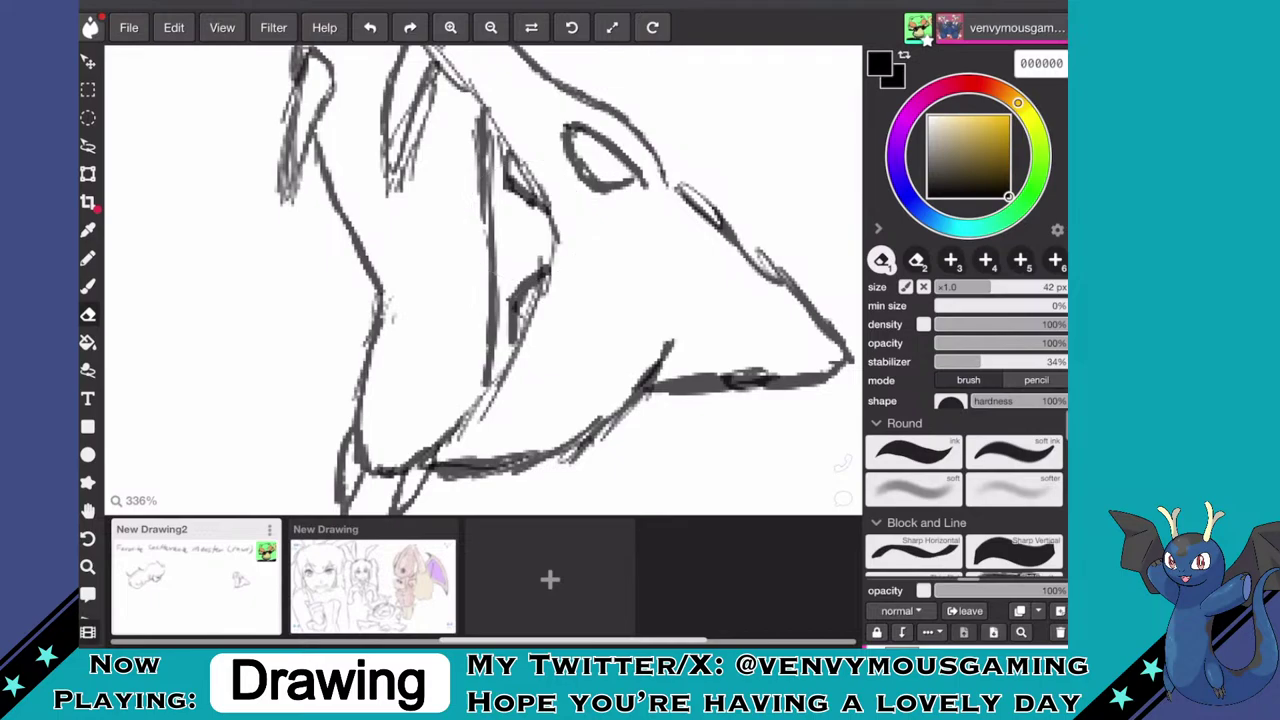
scroll(600, 365, down, 5)
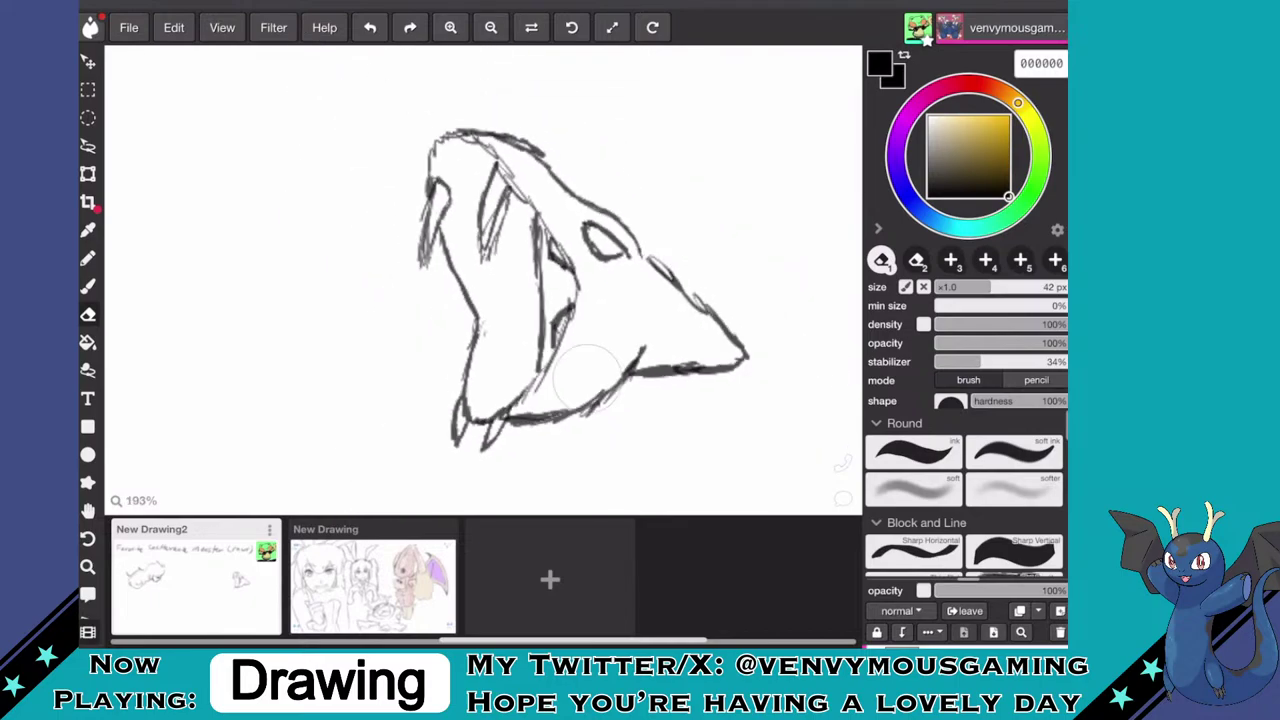
- Add an outer line and two small folds on the front side of the open mouth with the brush
key(b)
scroll(603, 293, up, 2)
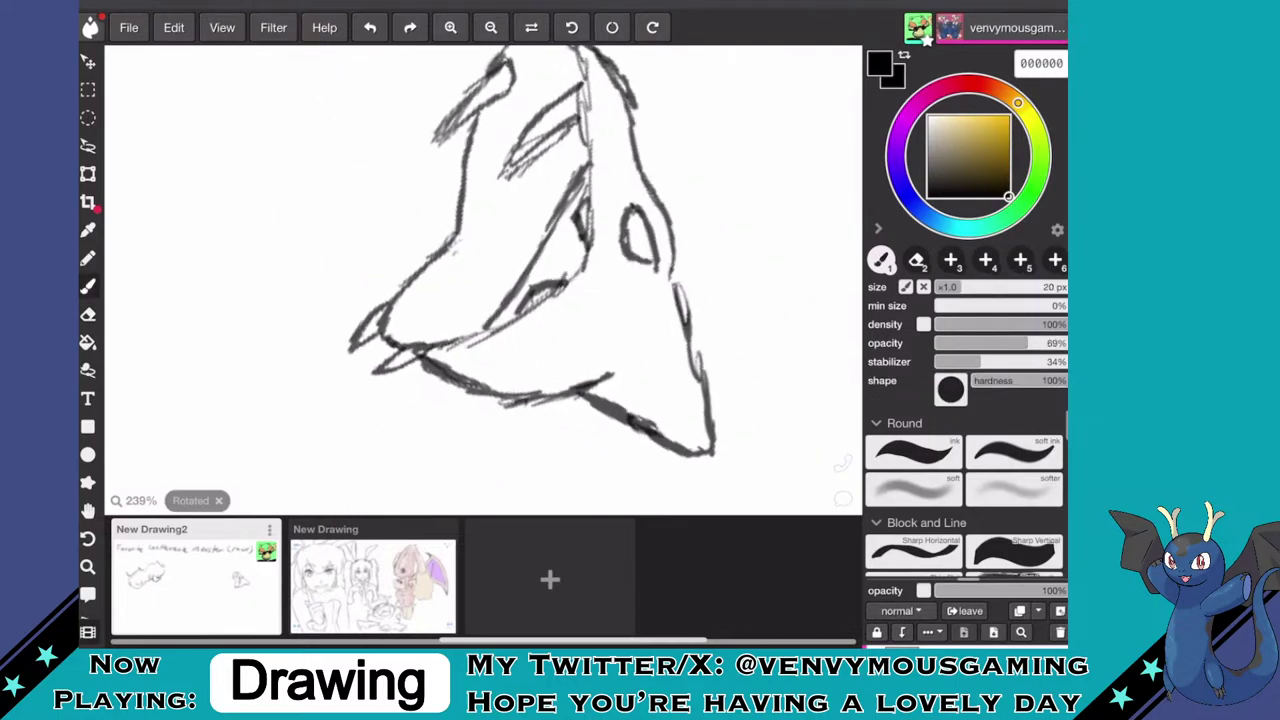
mouse_move(405, 278)
mouse_down()
mouse_move(452, 150)
mouse_move(400, 255)
mouse_move(444, 188)
mouse_move(457, 225)
mouse_move(454, 196)
mouse_up()
drag(442, 244, 421, 272)
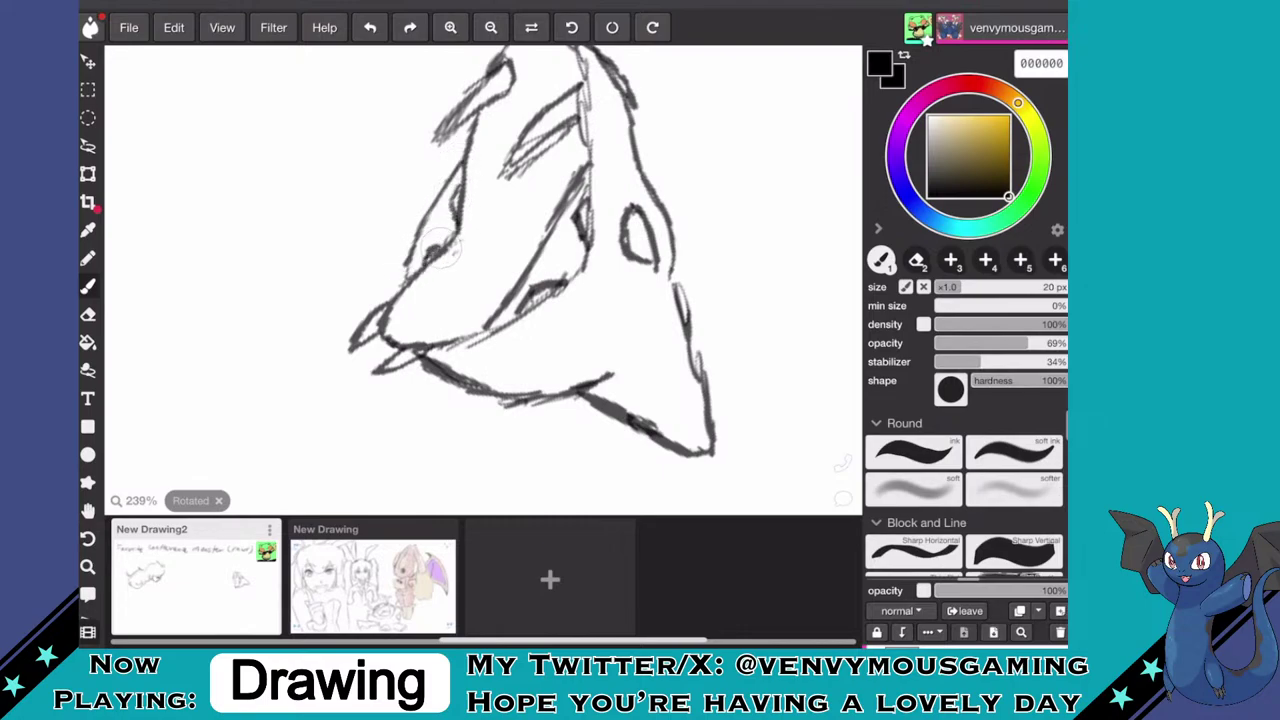
scroll(520, 300, down, 5)
scroll(530, 340, down, 3)
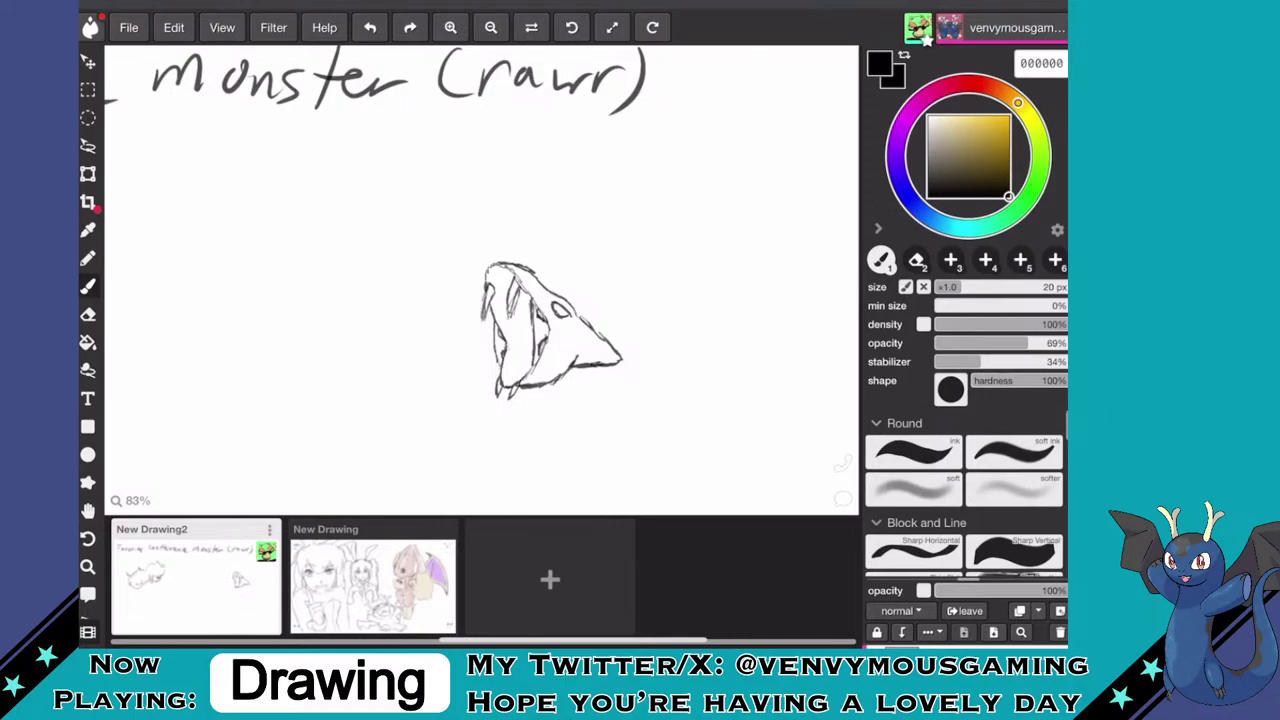
- Add small pointed teeth behind the two lower fangs along both sides of the lower jaw
scroll(531, 393, up, 5)
mouse_move(500, 308)
mouse_down()
mouse_move(471, 331)
mouse_move(518, 298)
mouse_up()
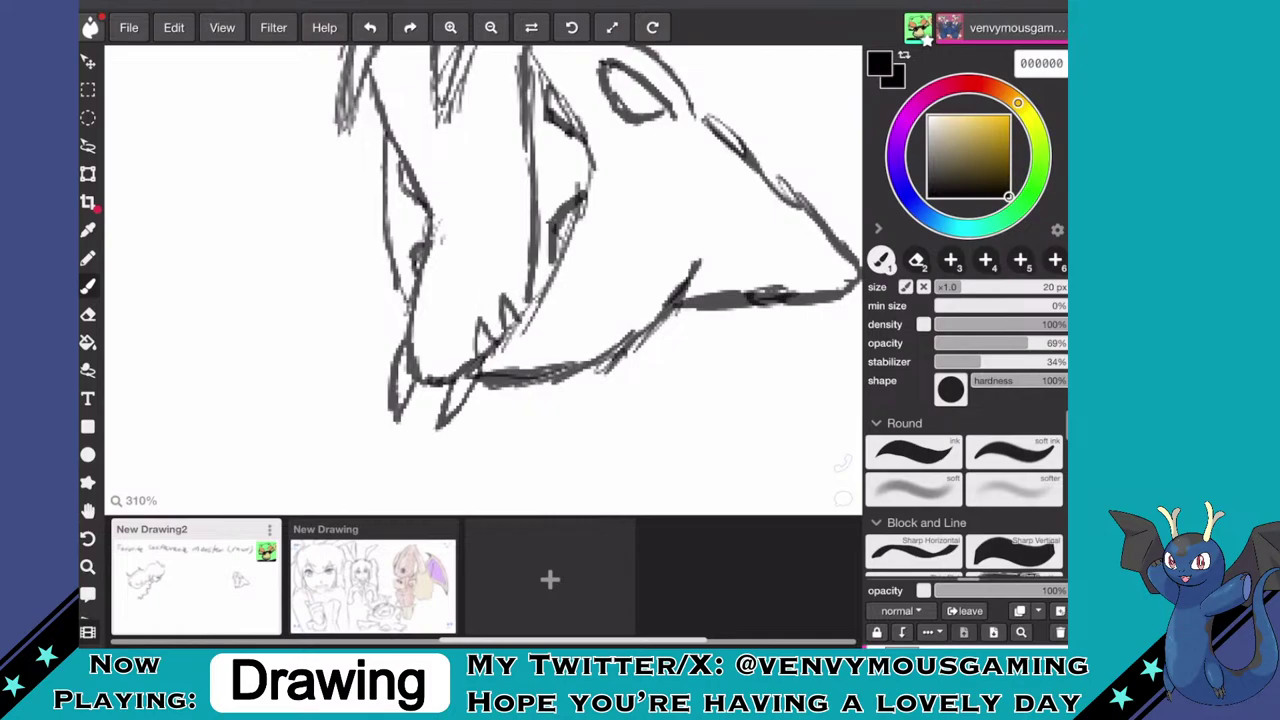
drag(419, 350, 417, 310)
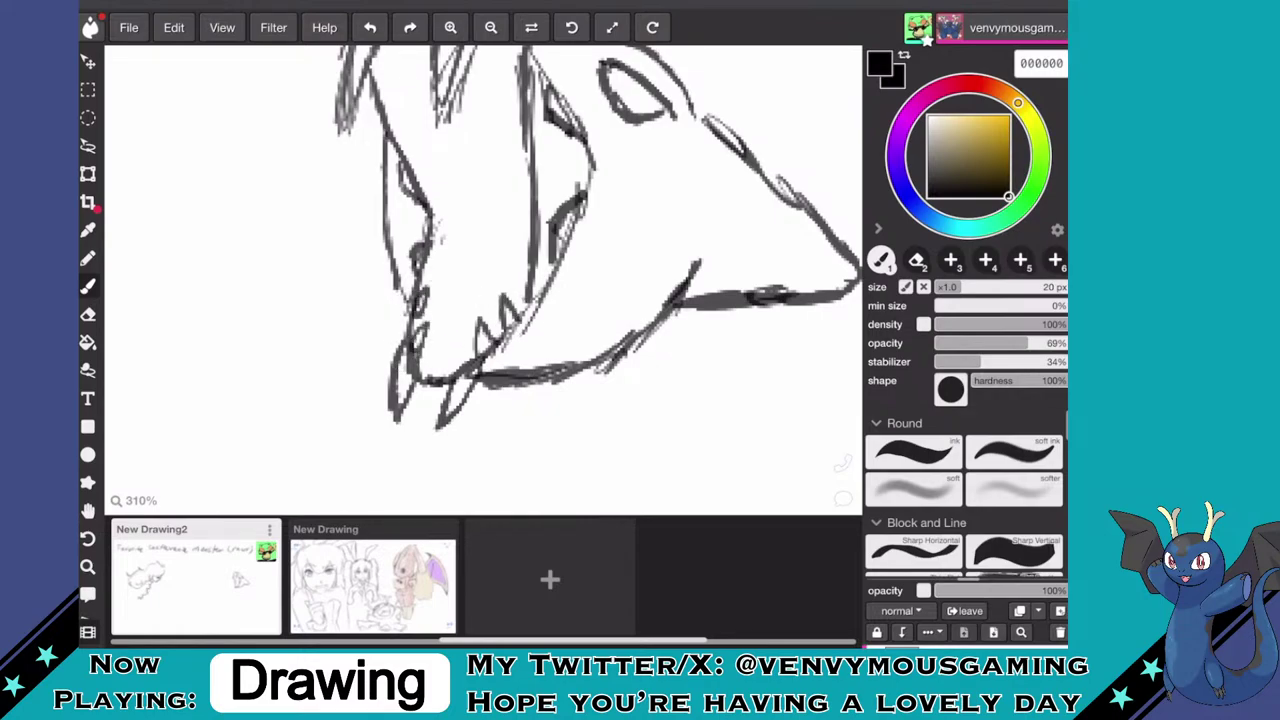
scroll(600, 440, down, 3)
scroll(560, 434, down, 3)
- Draw a curved tongue with an inner contour inside the lower jaw
scroll(598, 450, up, 5)
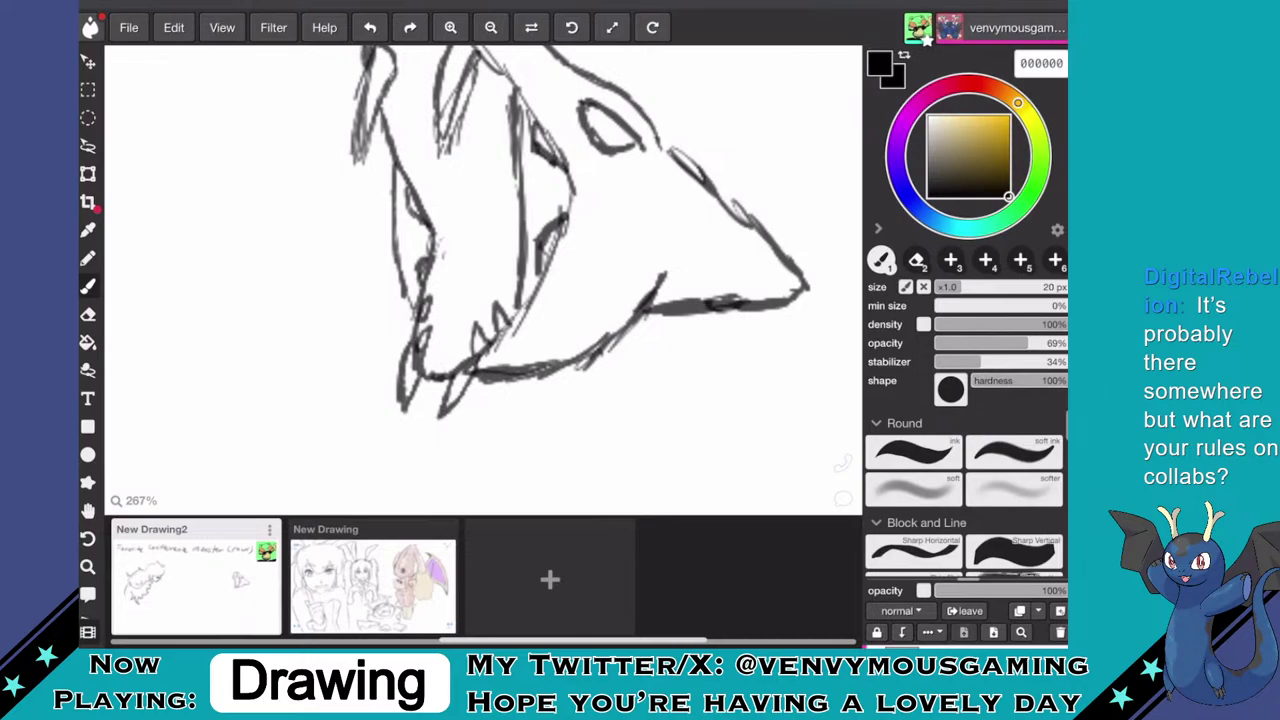
mouse_move(445, 362)
mouse_down()
mouse_move(456, 250)
mouse_move(483, 231)
mouse_move(483, 253)
mouse_move(517, 238)
mouse_up()
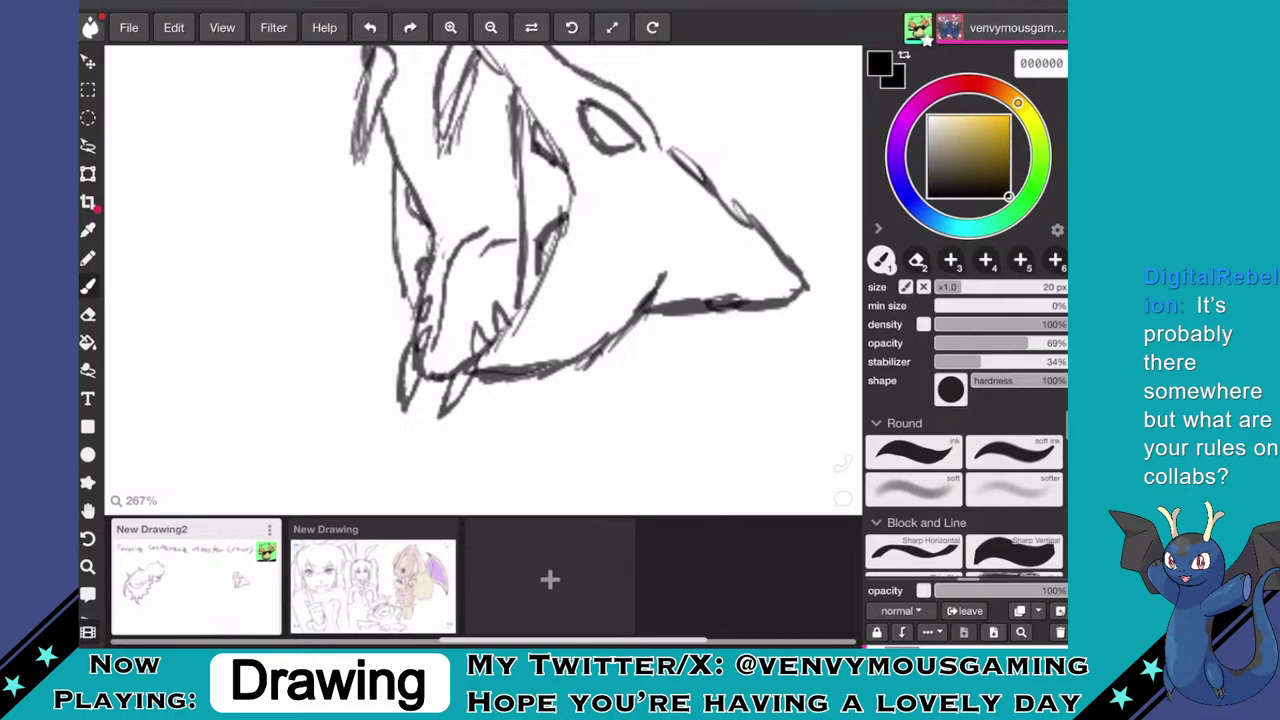
mouse_move(437, 340)
mouse_down()
mouse_move(436, 358)
mouse_move(452, 345)
mouse_move(446, 364)
mouse_move(490, 270)
mouse_move(516, 270)
mouse_move(498, 231)
mouse_move(514, 240)
mouse_up()
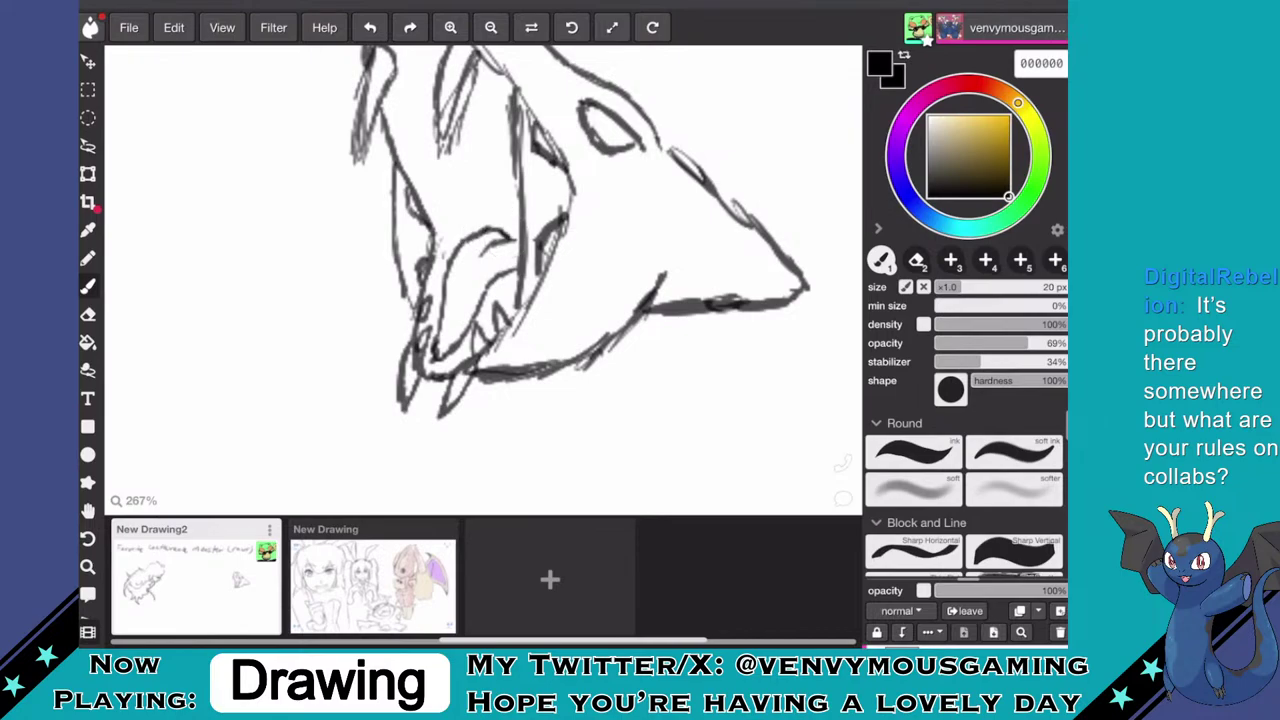
scroll(540, 280, down, 5)
- Add short curved ridge lines across the roof of the open mouth
scroll(540, 280, up, 5)
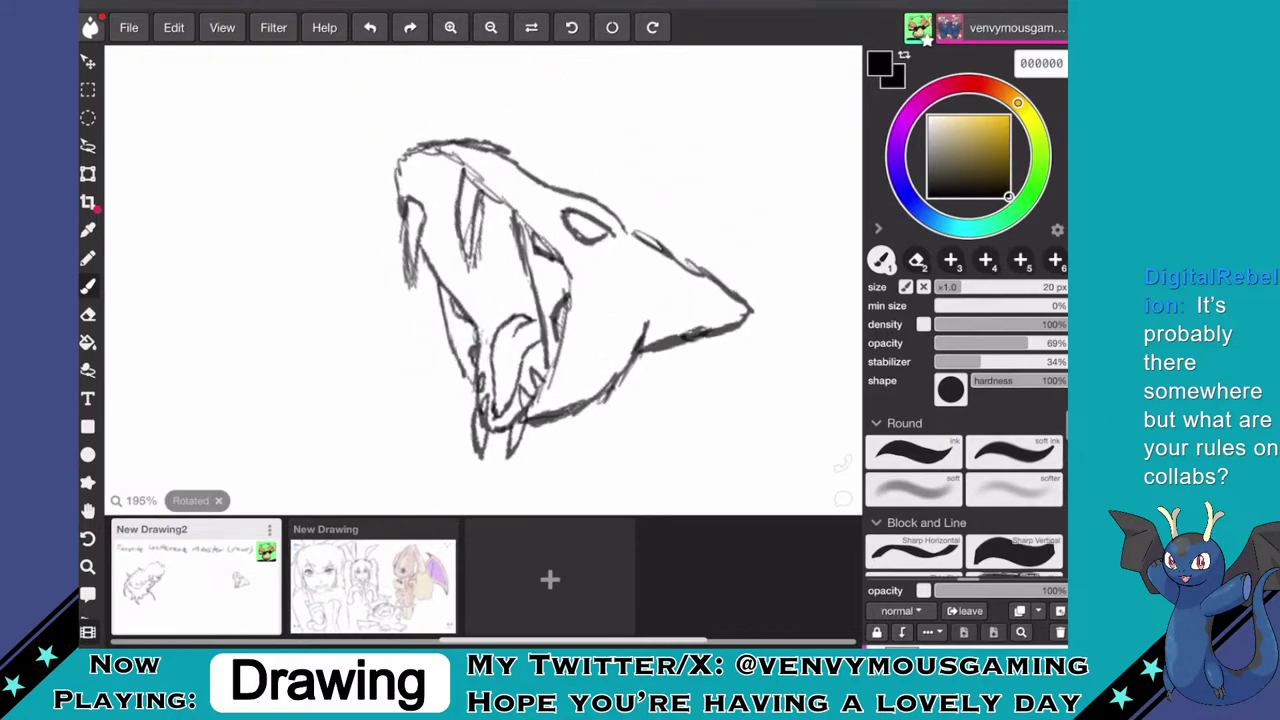
drag(347, 195, 378, 174)
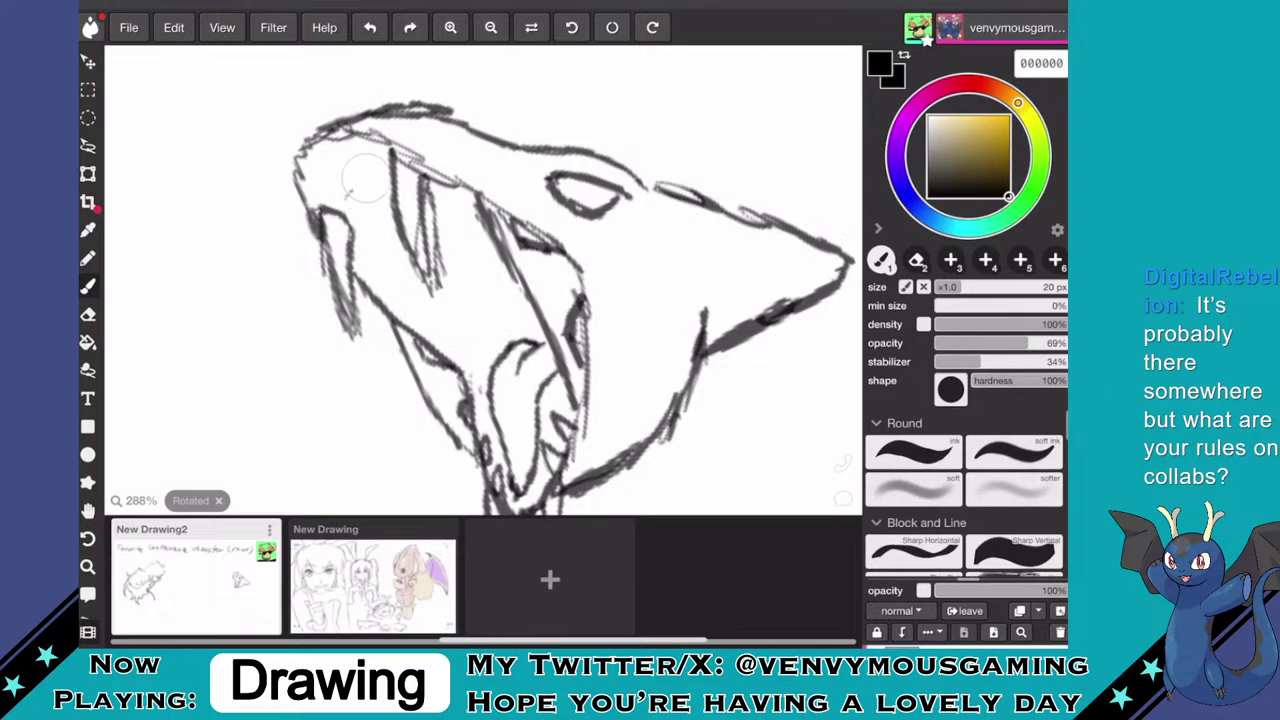
mouse_move(398, 292)
mouse_down()
mouse_move(418, 264)
mouse_move(475, 236)
mouse_up()
drag(456, 325, 500, 287)
scroll(540, 280, down, 6)
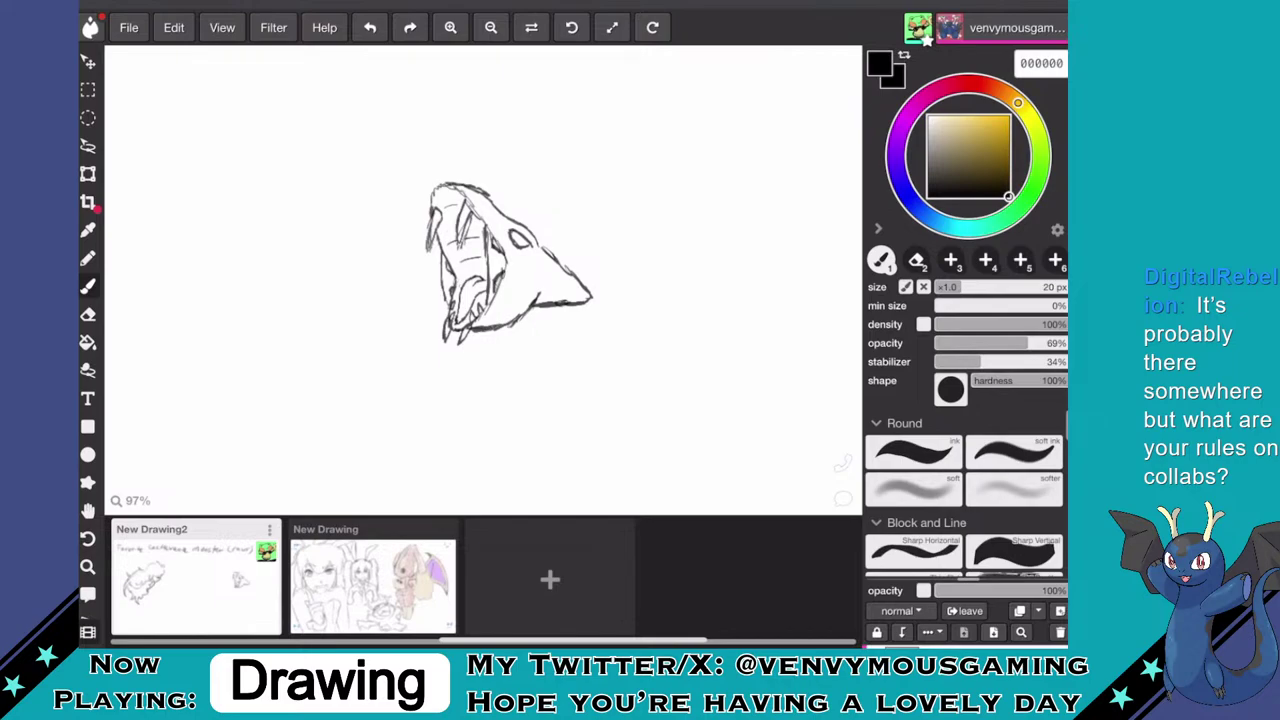
- Draw a short line across the snout in front of the eye, from the mouth's upper edge to the top of the head
scroll(513, 221, up, 3)
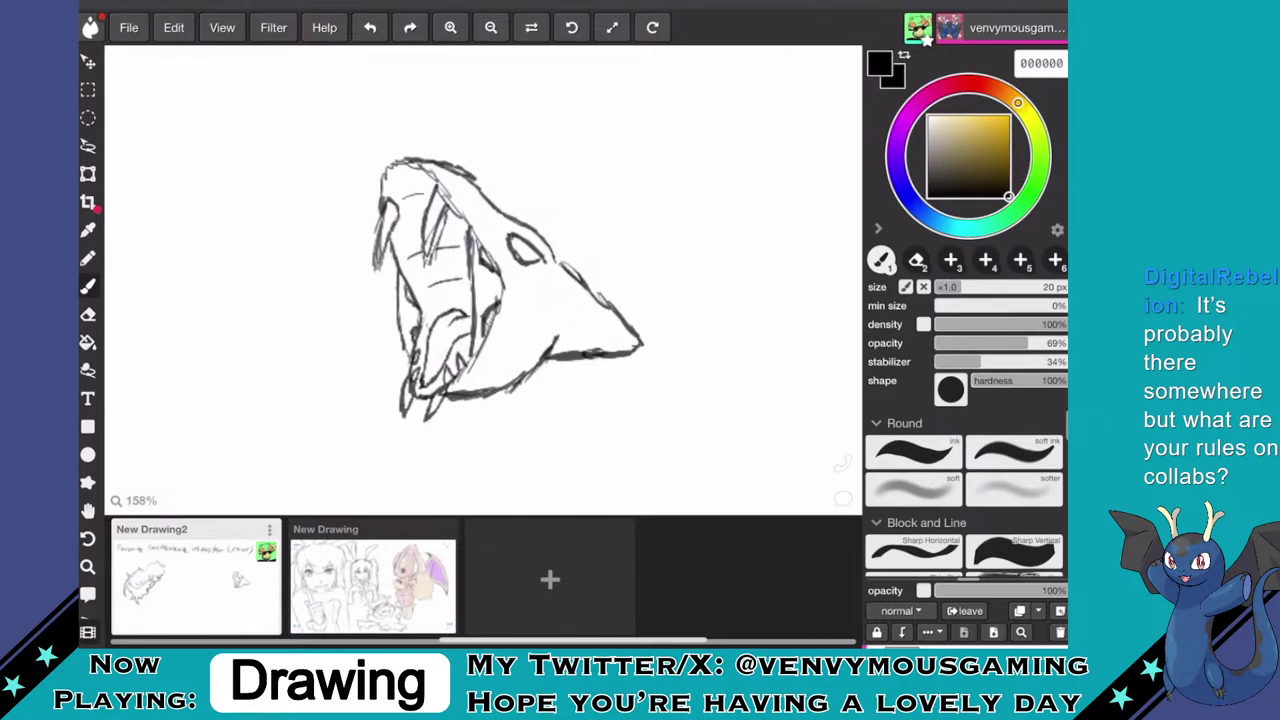
scroll(492, 245, up, 4)
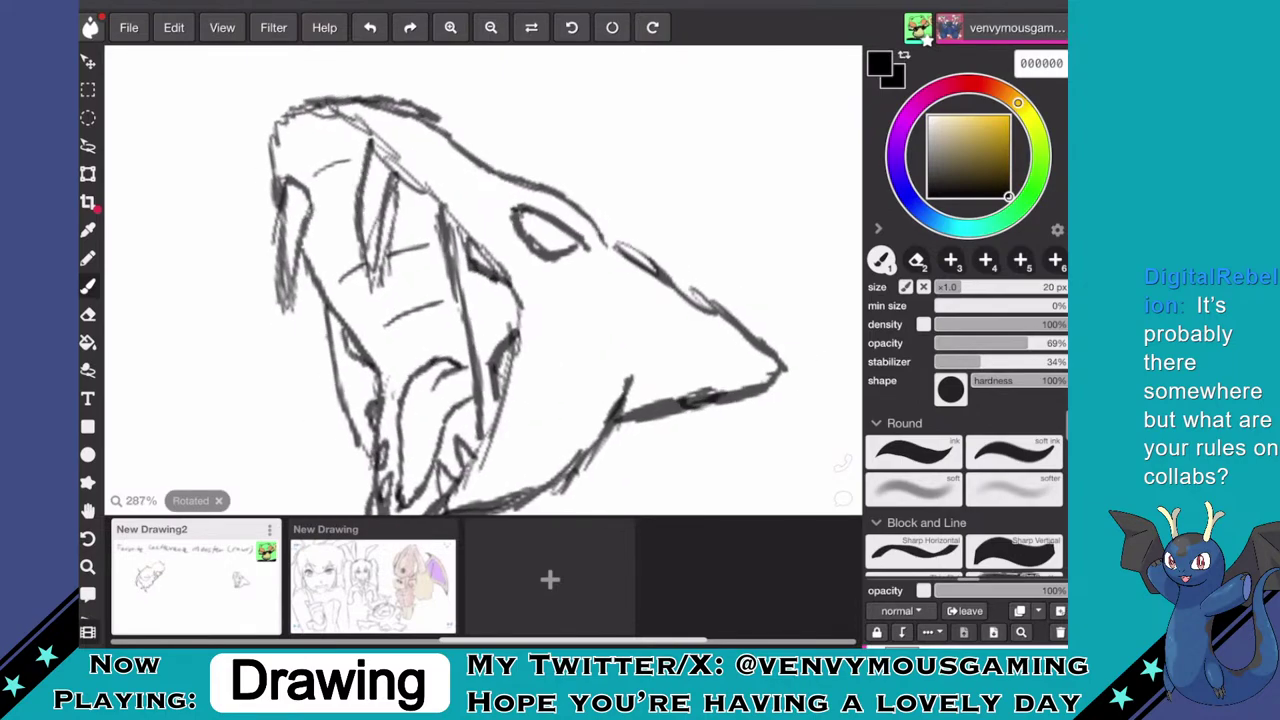
drag(446, 205, 470, 159)
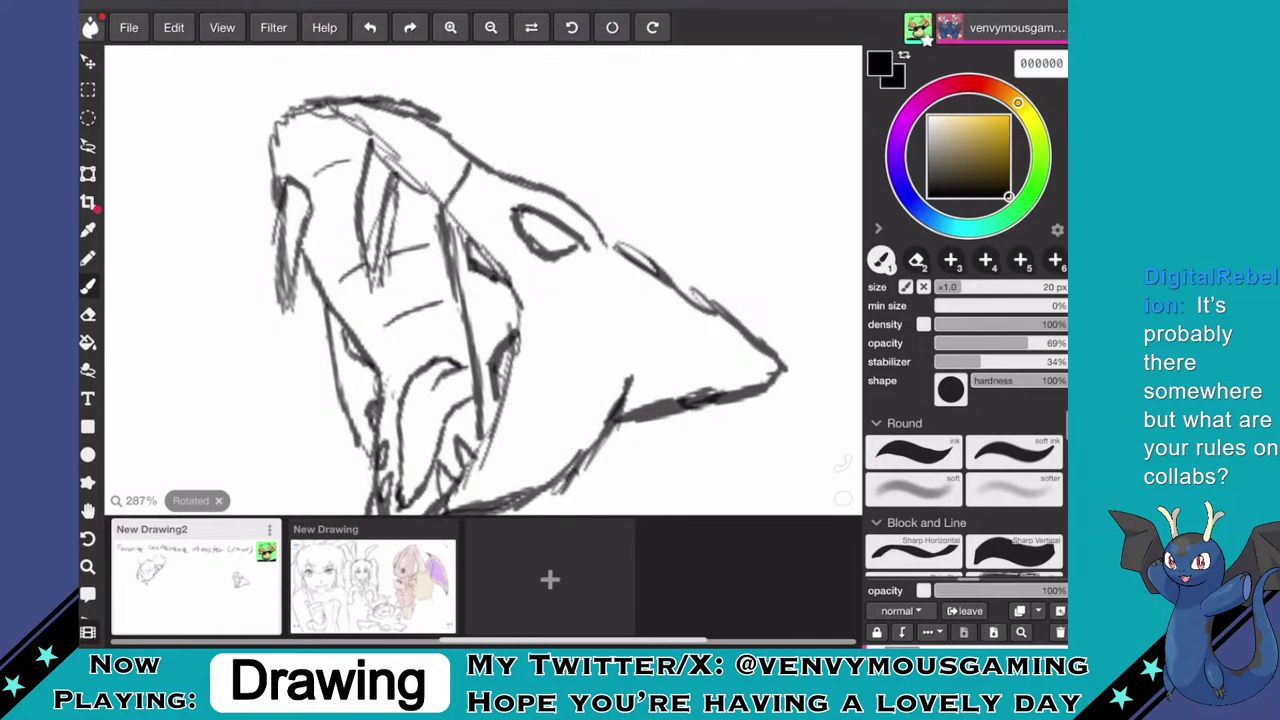
scroll(483, 280, down, 1)
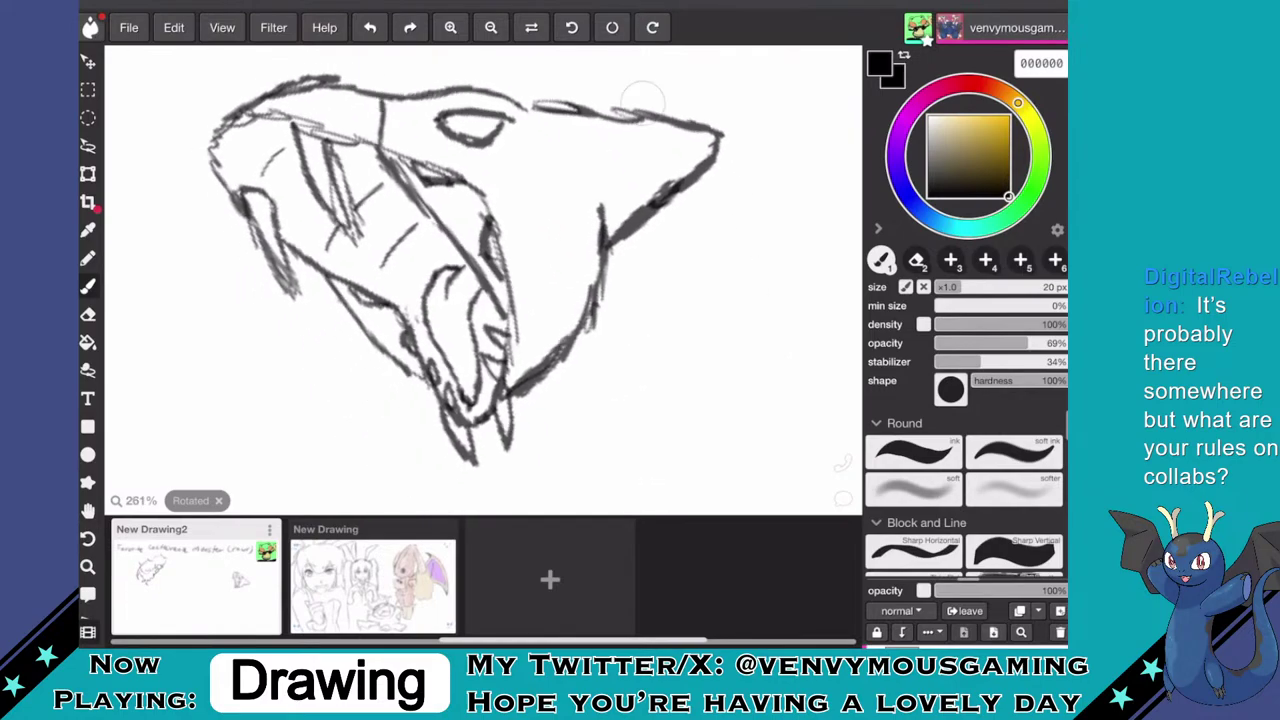
- Switch to the Sharp Horizontal brush, make a test stroke across the lower jaw and undo it
click(885, 552)
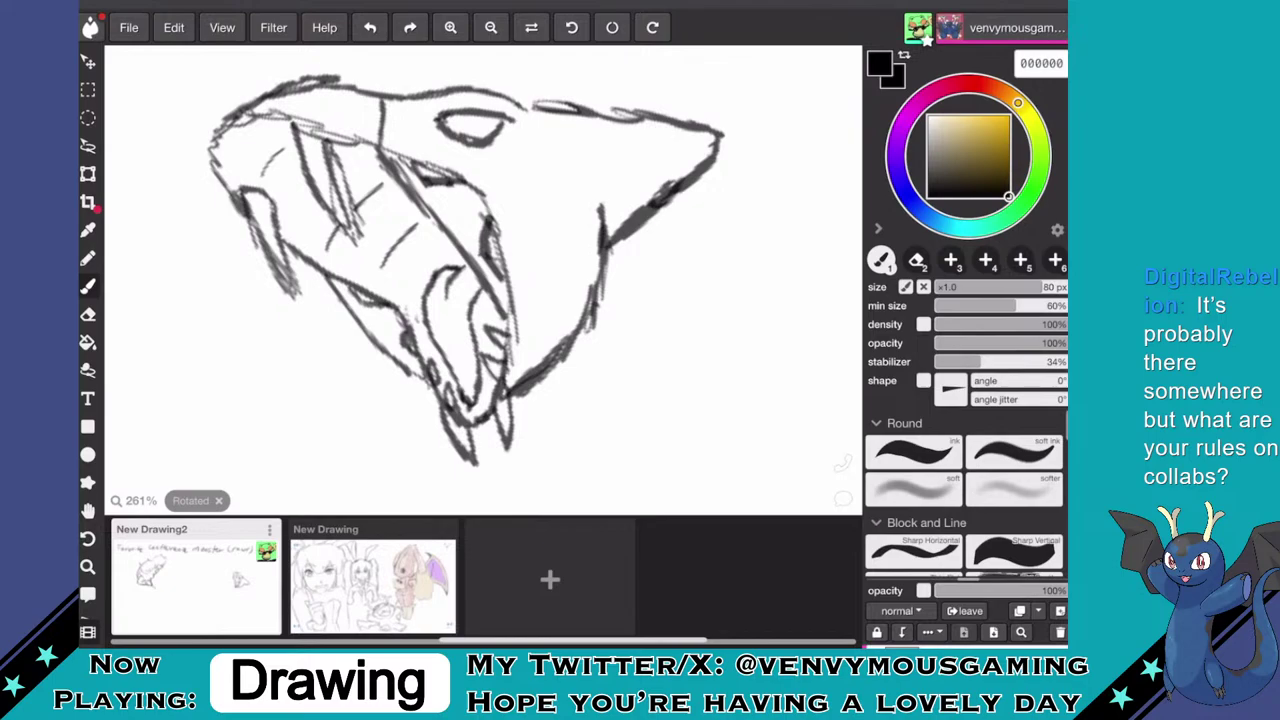
drag(479, 330, 565, 328)
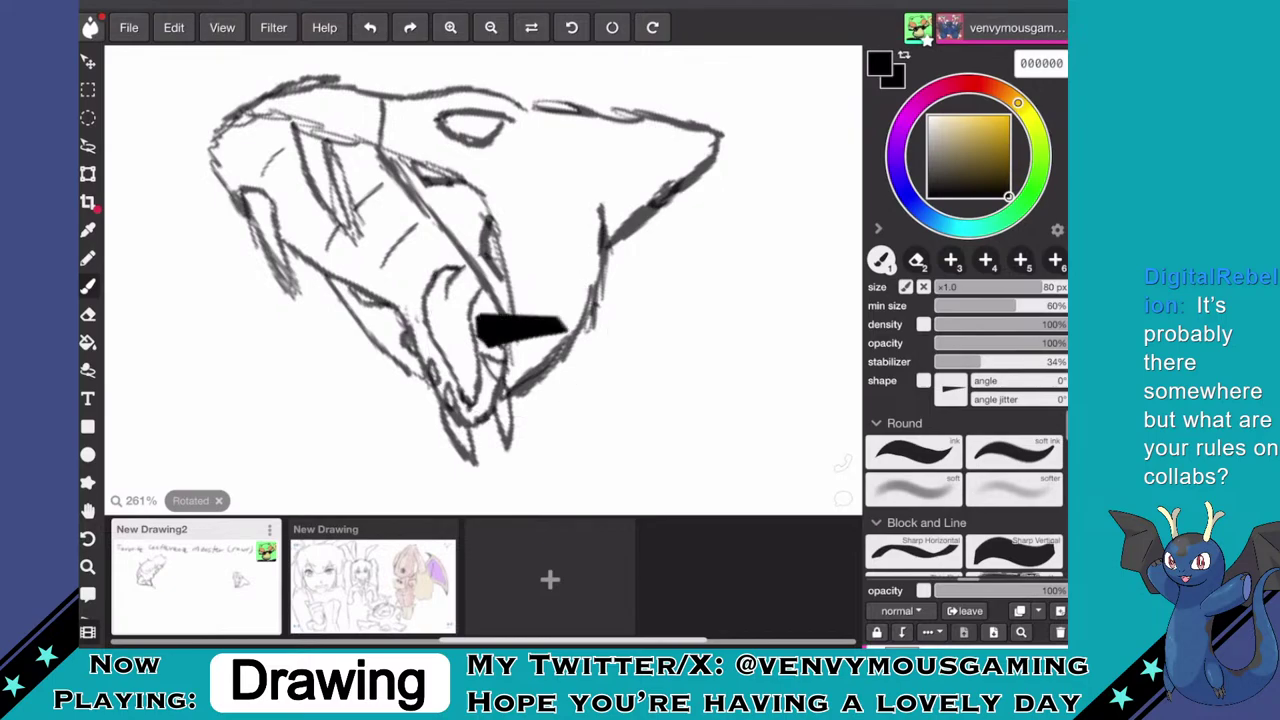
key(ctrl+z)
- Try the brush at 1 px and at a larger size with test strokes on the blank area beside the jaw
drag(1040, 287, 935, 287)
mouse_move(645, 380)
mouse_down()
mouse_move(678, 412)
mouse_move(731, 416)
mouse_up()
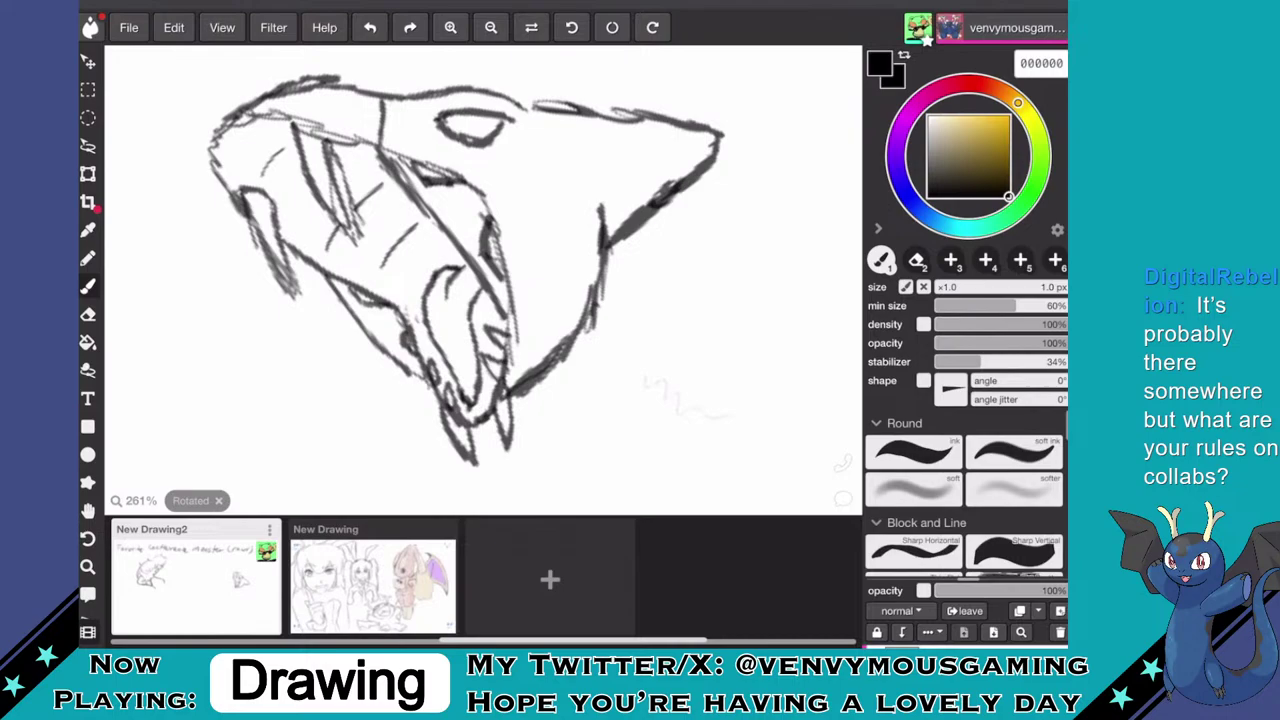
drag(936, 287, 957, 287)
drag(702, 356, 681, 442)
key(ctrl+z)
- Set the brush's minimum size to 0% and its size to 10 px, then make a test stroke and undo it
mouse_move(1015, 306)
mouse_down()
mouse_move(934, 305)
mouse_move(949, 287)
mouse_up()
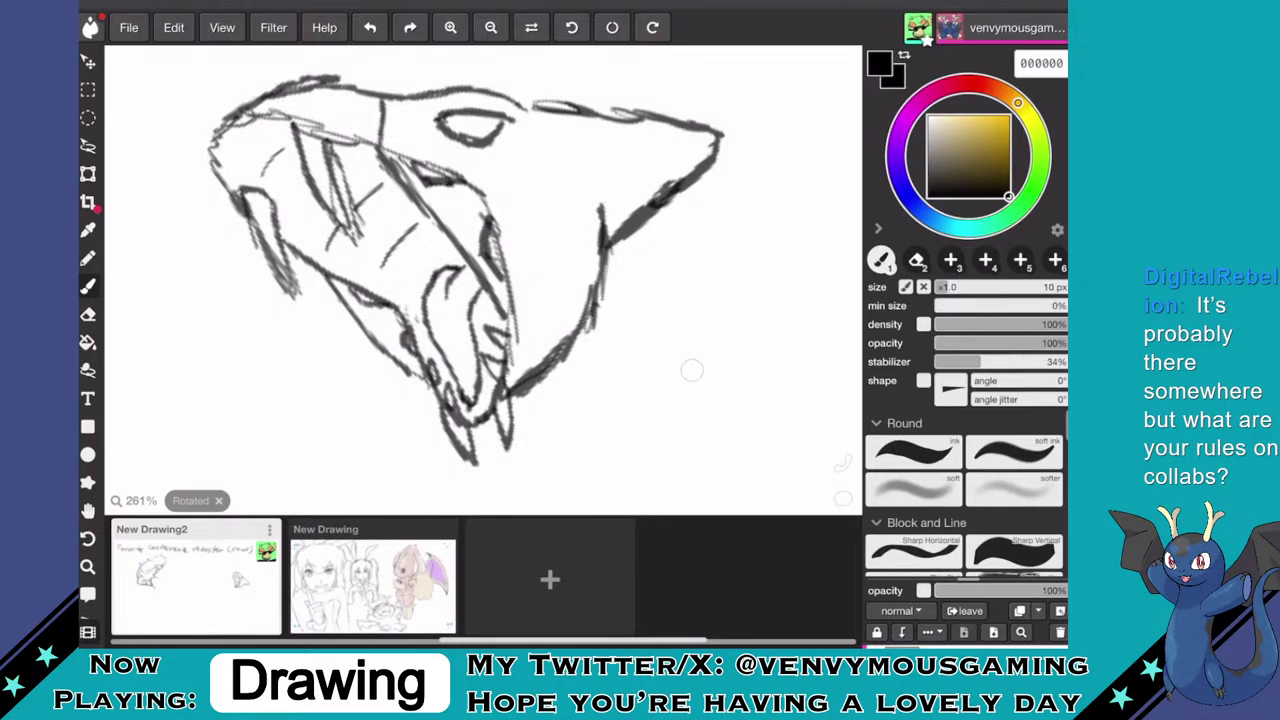
mouse_move(691, 385)
mouse_down()
mouse_move(710, 429)
mouse_move(747, 460)
mouse_up()
key(ctrl+z)
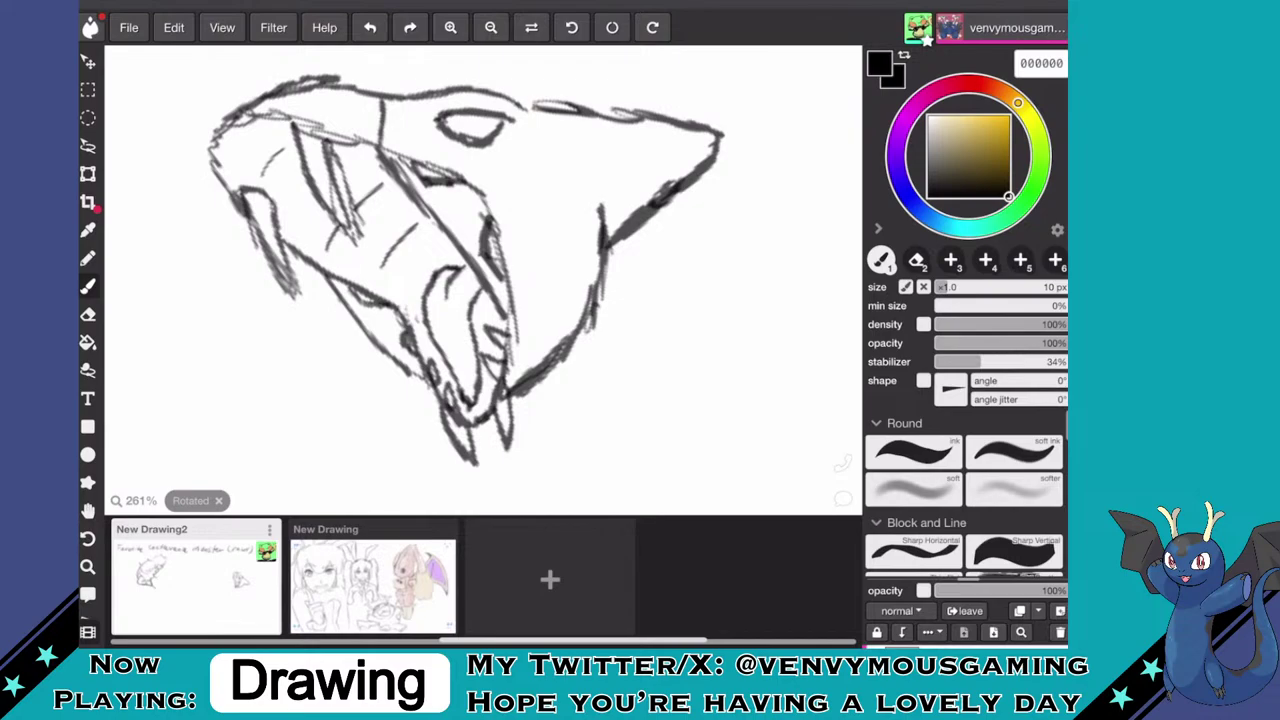
- Set the brush's minimum size to 9%, make a test stroke on the blank area behind the jaw and undo it
drag(936, 305, 947, 305)
mouse_move(714, 376)
mouse_down()
mouse_move(698, 470)
mouse_move(748, 350)
mouse_move(716, 370)
mouse_up()
key(ctrl+z)
scroll(725, 373, down, 1)
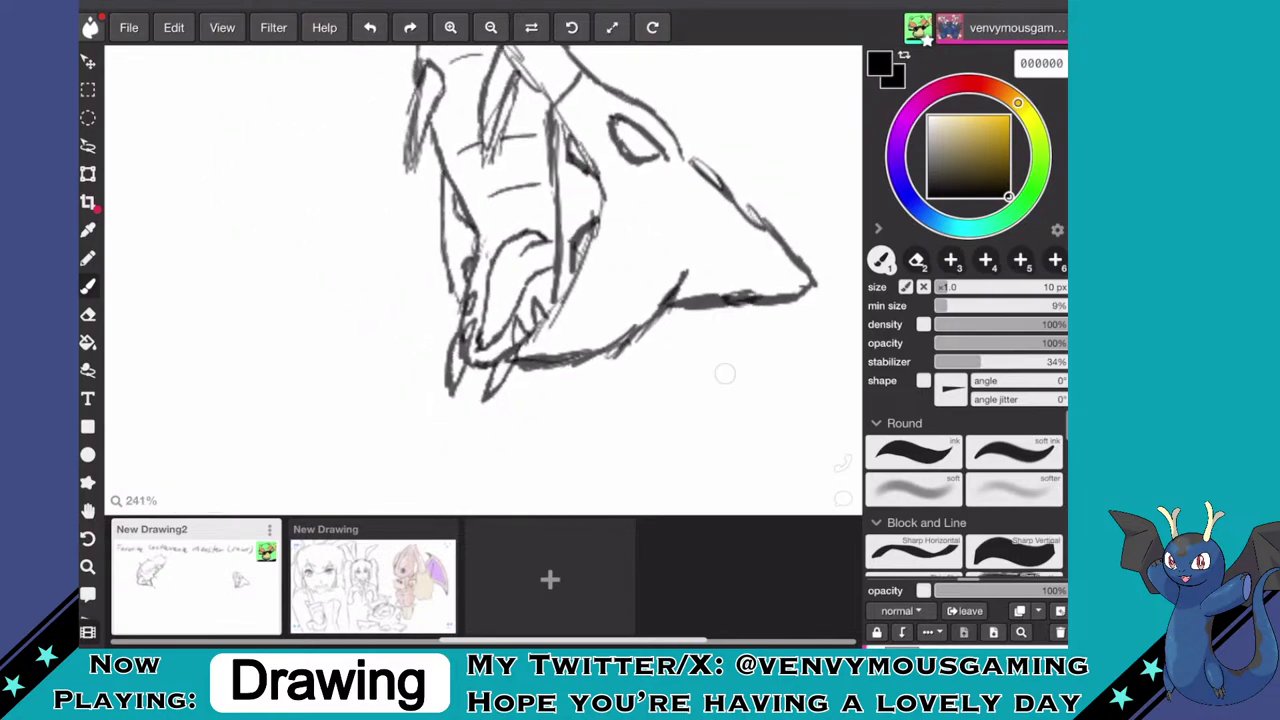
scroll(483, 280, up, 1)
drag(440, 334, 446, 378)
- Examine the serpent head sketch close up and in relation to the title and the blank canvas around it
scroll(483, 280, down, 6)
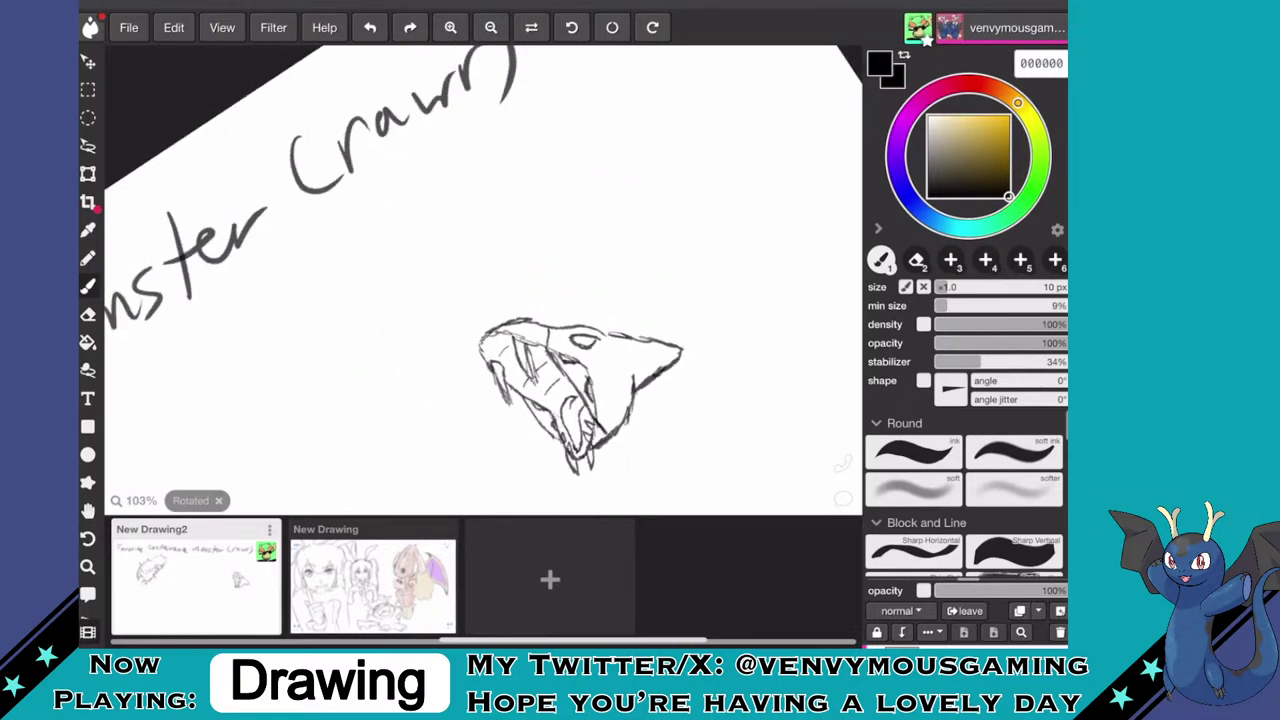
scroll(483, 280, up, 2)
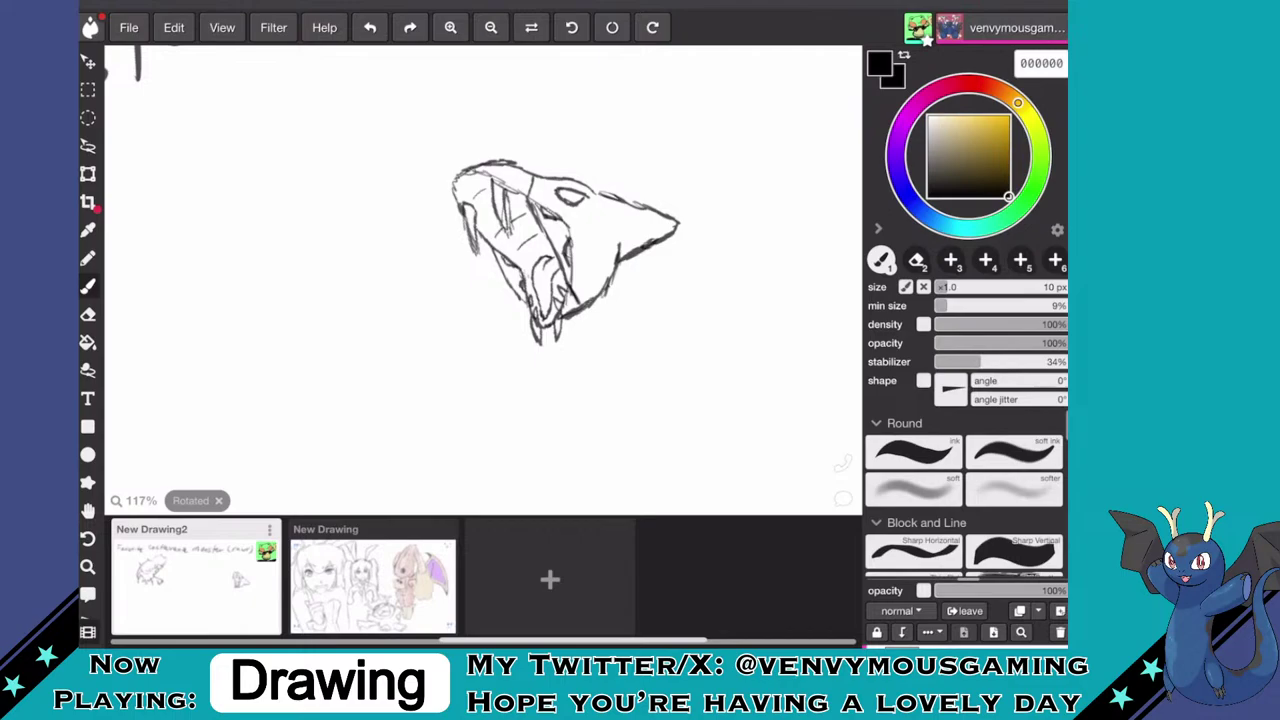
scroll(484, 280, down, 8)
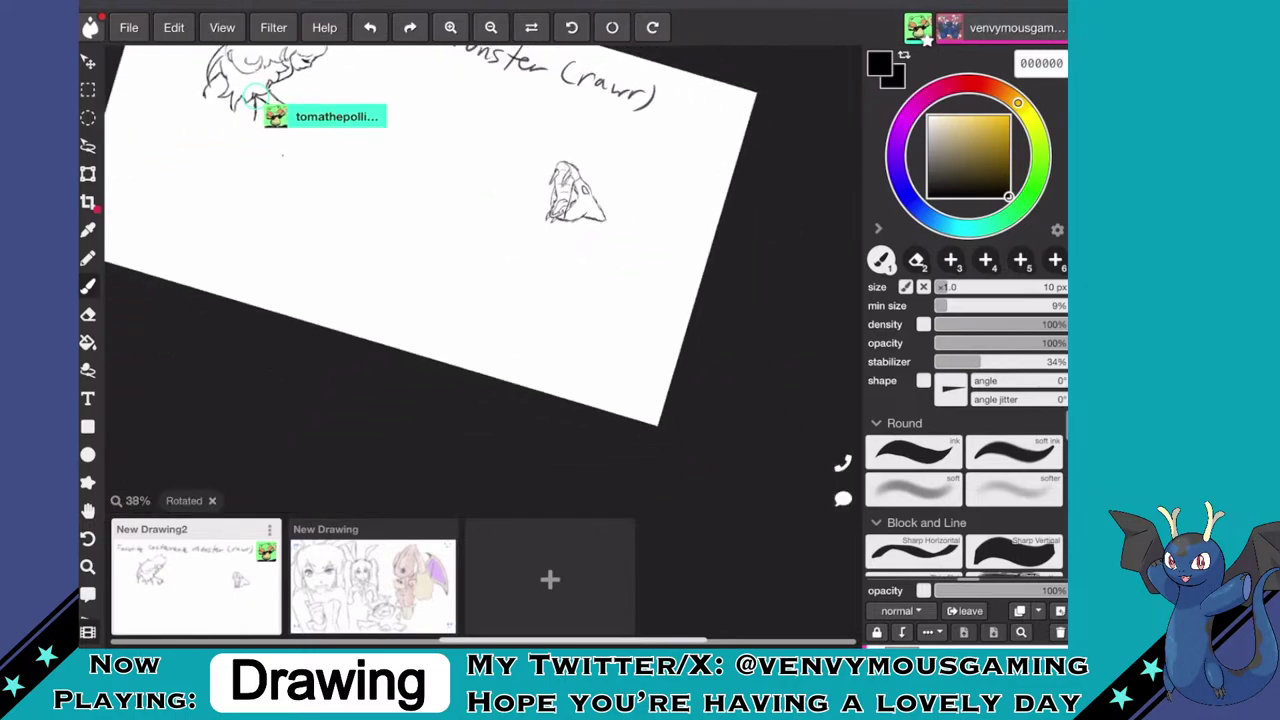
scroll(484, 280, up, 2)
scroll(600, 285, up, 5)
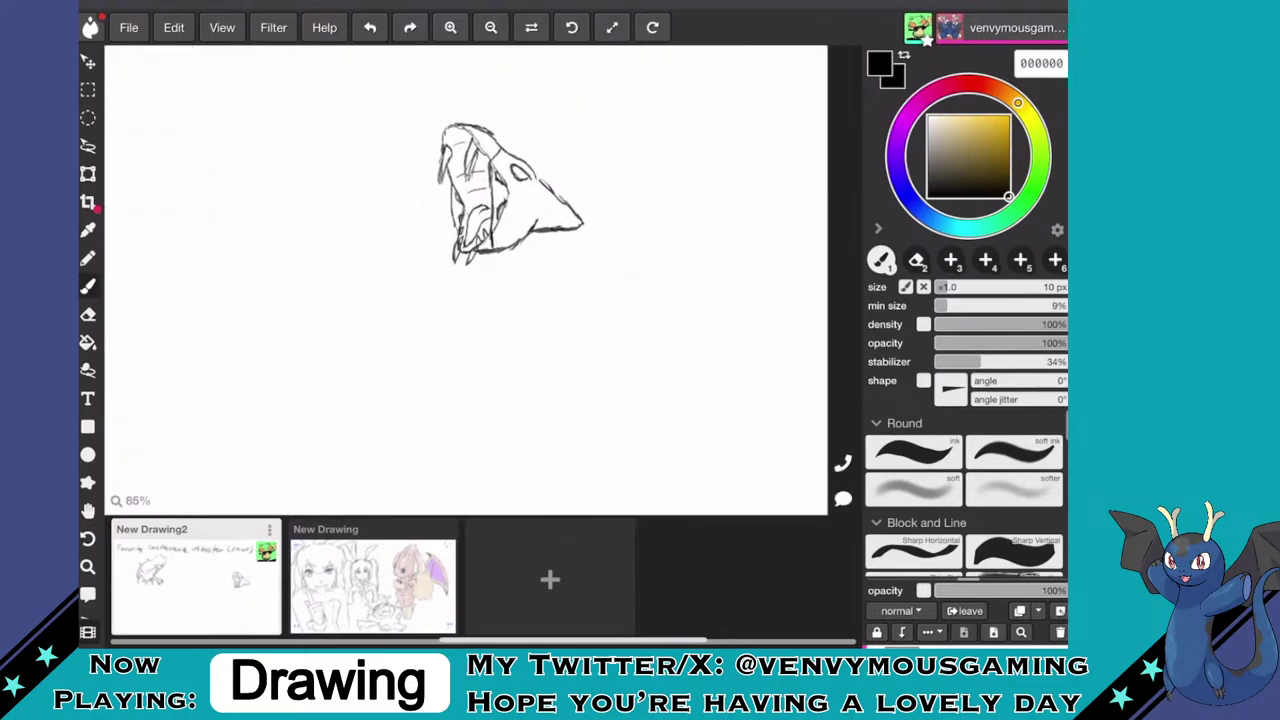
scroll(484, 280, down, 1)
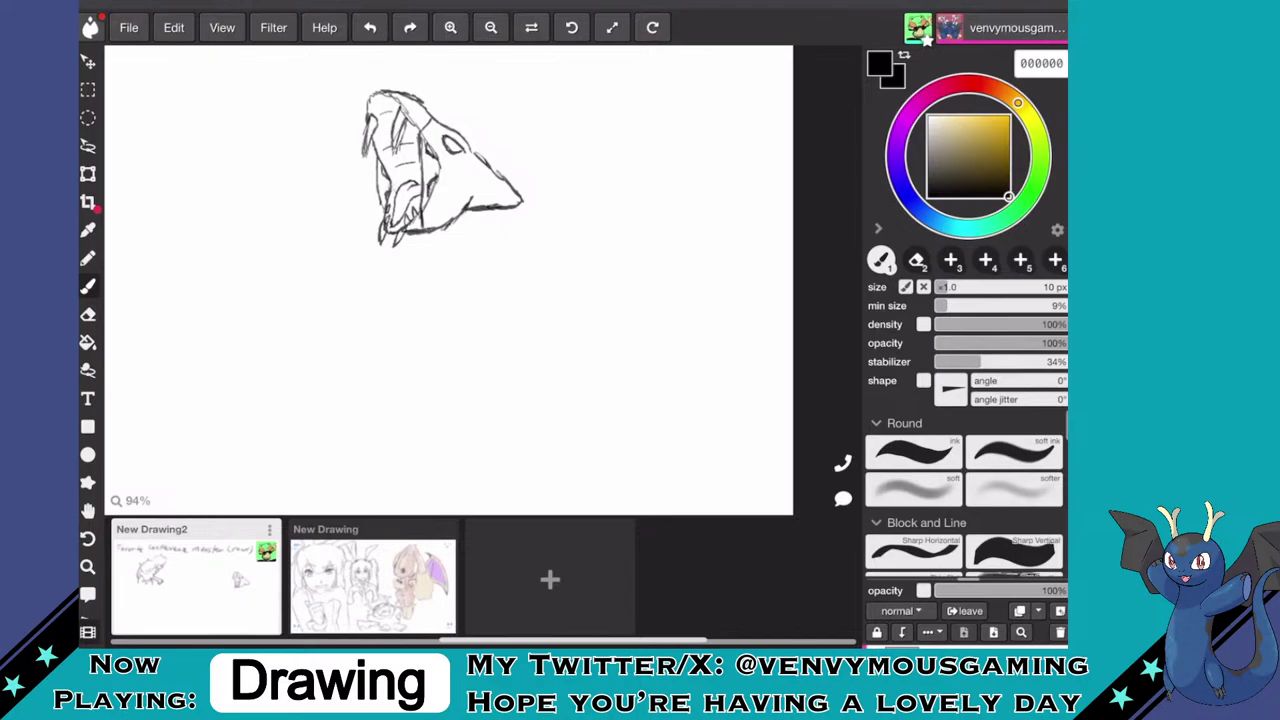
scroll(484, 280, up, 1)
scroll(484, 280, down, 1)
scroll(484, 280, down, 1)
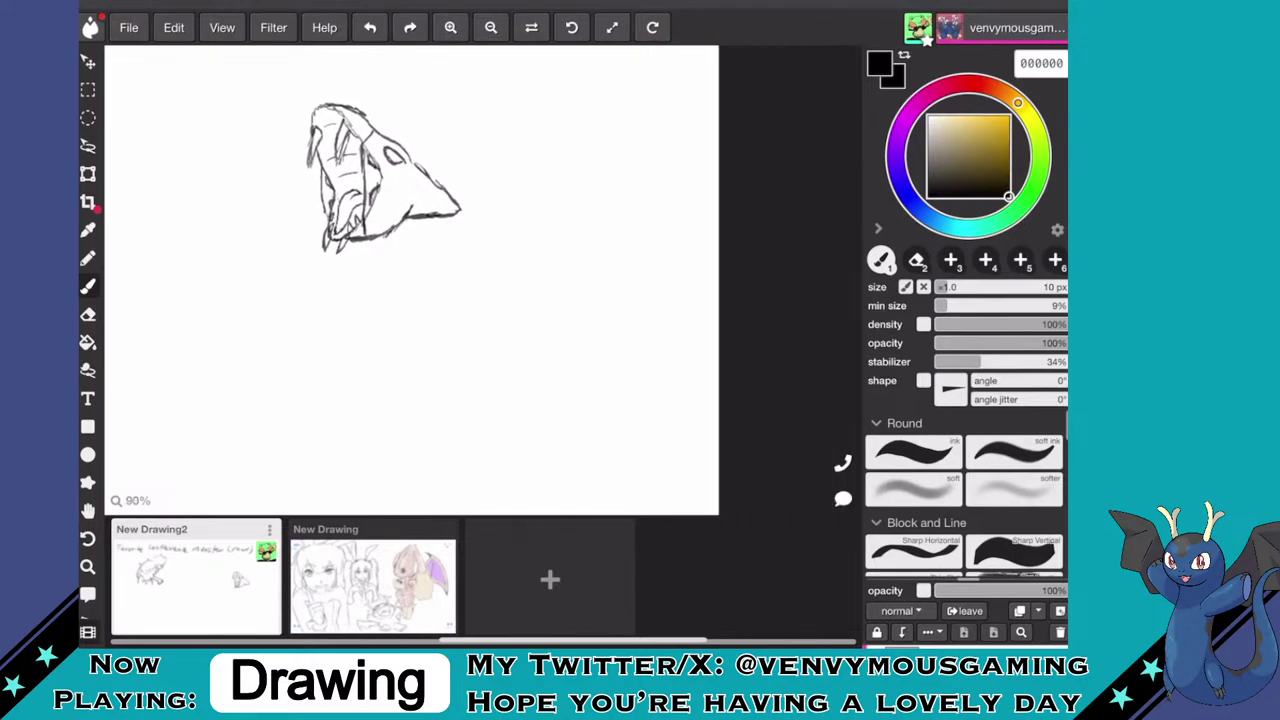
scroll(484, 280, down, 3)
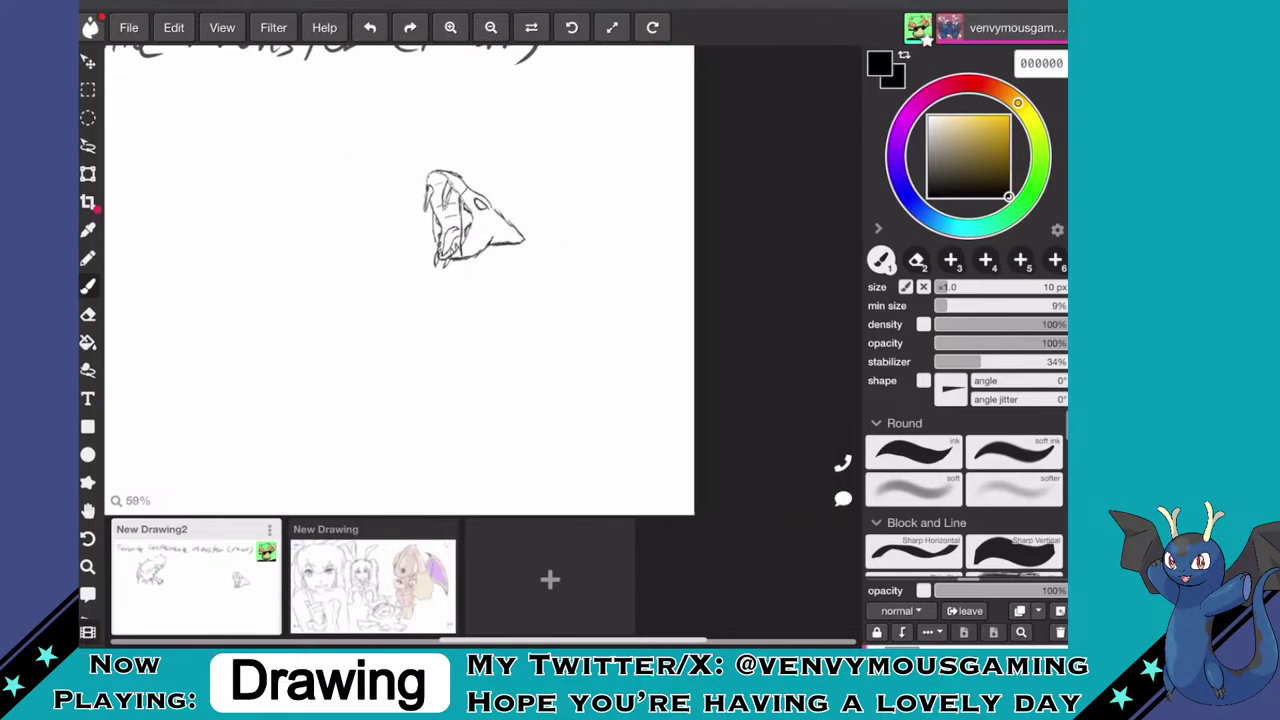
scroll(400, 200, up, 2)
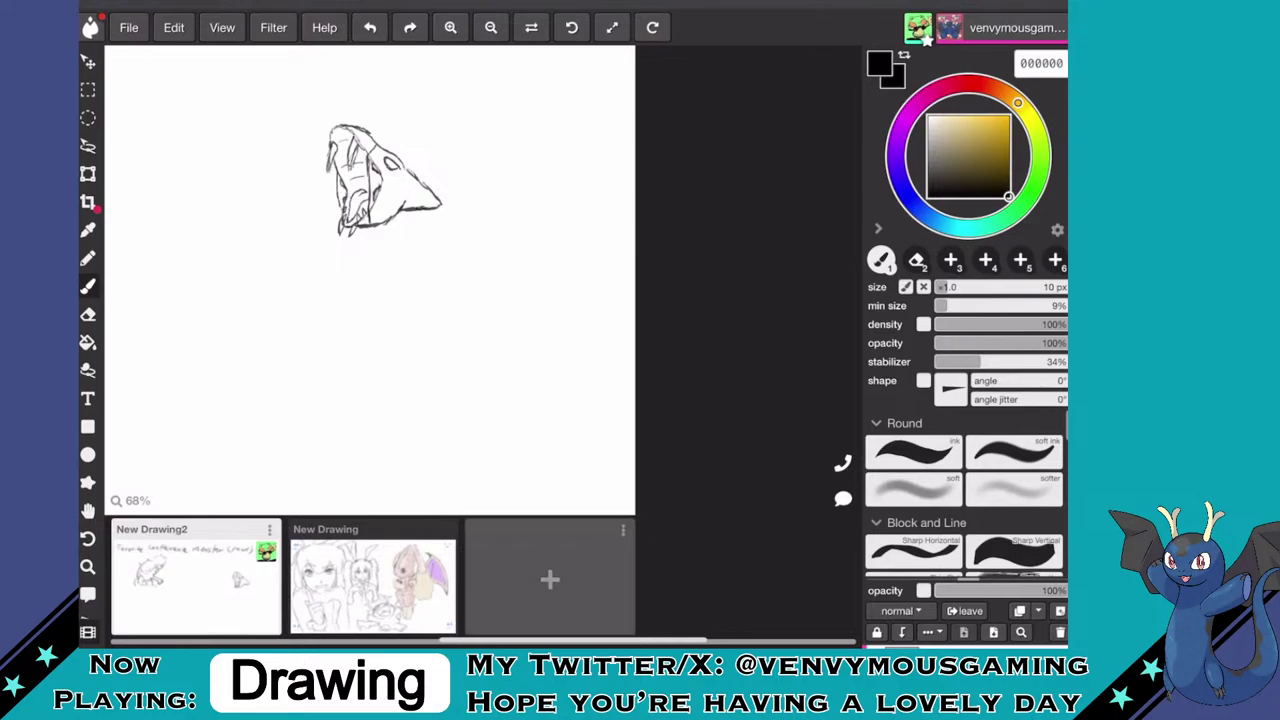
- Draw a long curved arm line from the back of the lower jaw toward the canvas edge, ending in a clawed hand
right_click(631, 548)
click(402, 216)
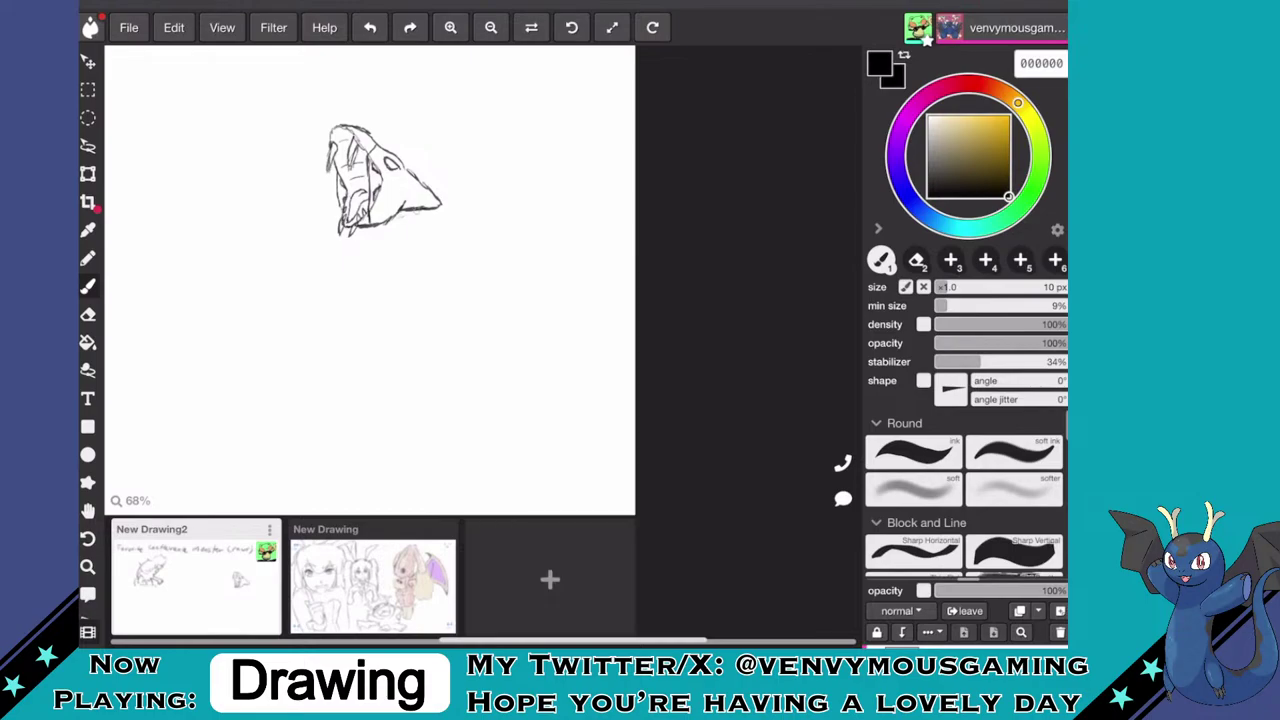
drag(400, 217, 437, 217)
mouse_move(397, 218)
mouse_down()
mouse_move(484, 214)
mouse_move(574, 142)
mouse_move(554, 162)
mouse_move(583, 159)
mouse_move(565, 158)
mouse_up()
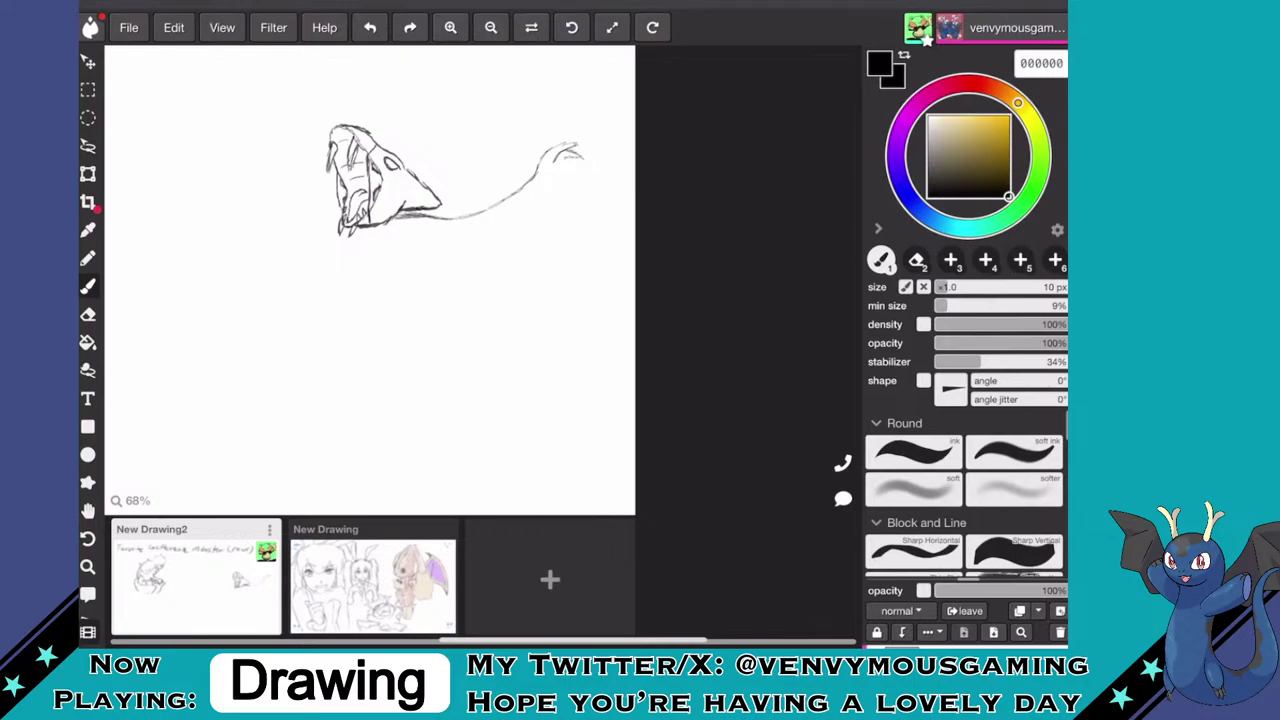
mouse_move(565, 158)
mouse_down()
mouse_move(577, 170)
mouse_move(562, 168)
mouse_up()
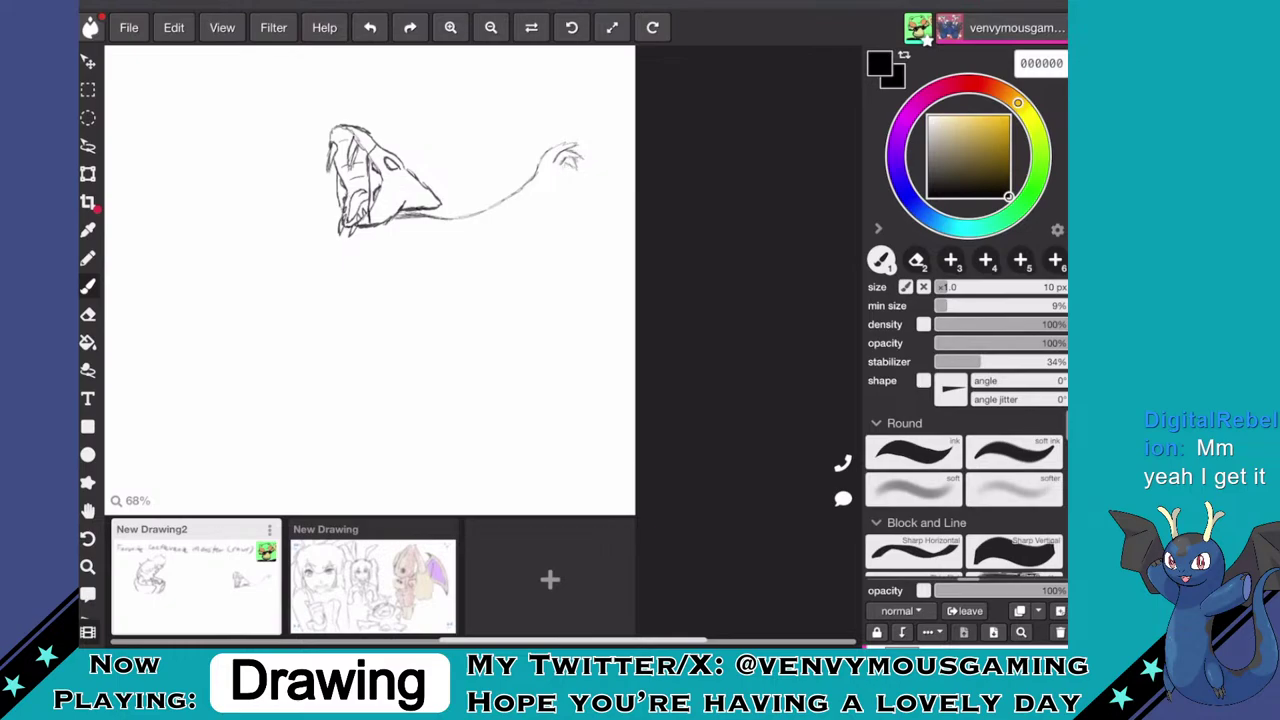
drag(568, 165, 551, 179)
- Draw the arm's other outline from the wrist to the canvas edge and extend the finger lines into the palm
scroll(520, 300, up, 3)
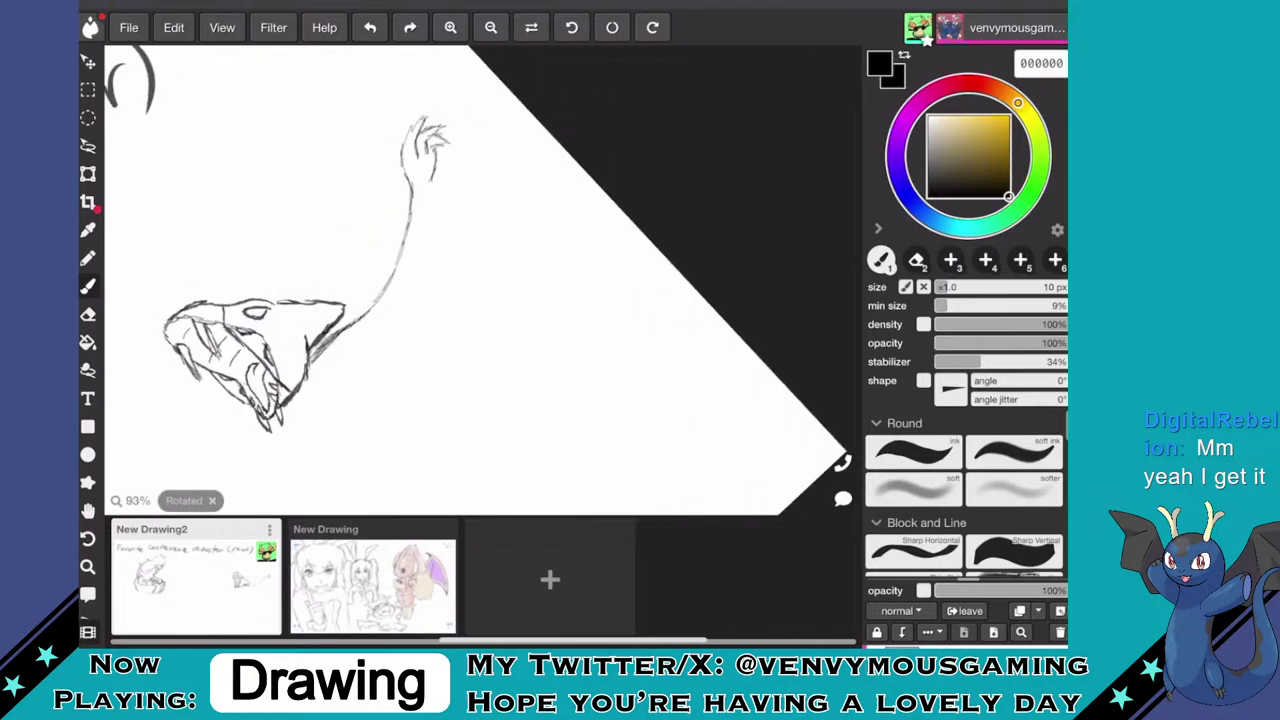
mouse_move(436, 168)
mouse_down()
mouse_move(535, 107)
mouse_move(514, 121)
mouse_up()
scroll(476, 280, up, 5)
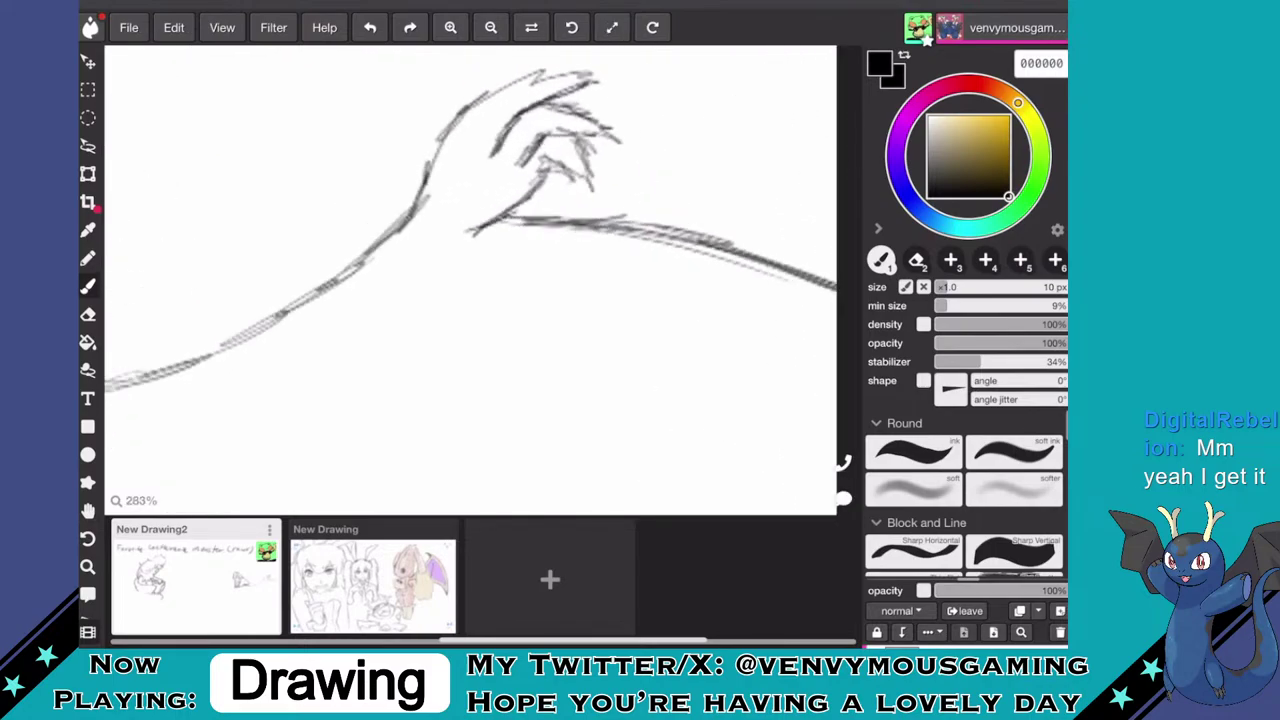
mouse_move(468, 184)
mouse_down()
mouse_move(524, 164)
mouse_move(492, 207)
mouse_move(455, 219)
mouse_move(462, 178)
mouse_up()
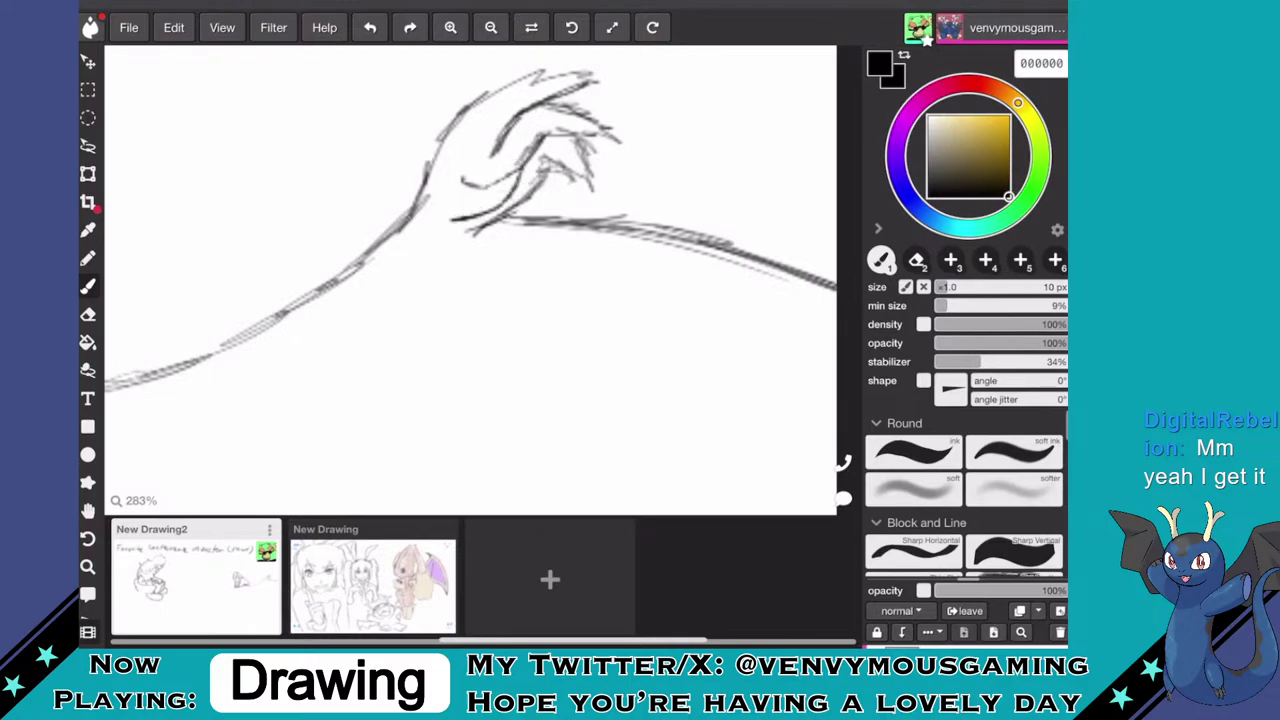
- Erase the inner end of the upper finger's line with a 42 px eraser and redraw it with the brush
click(88, 314)
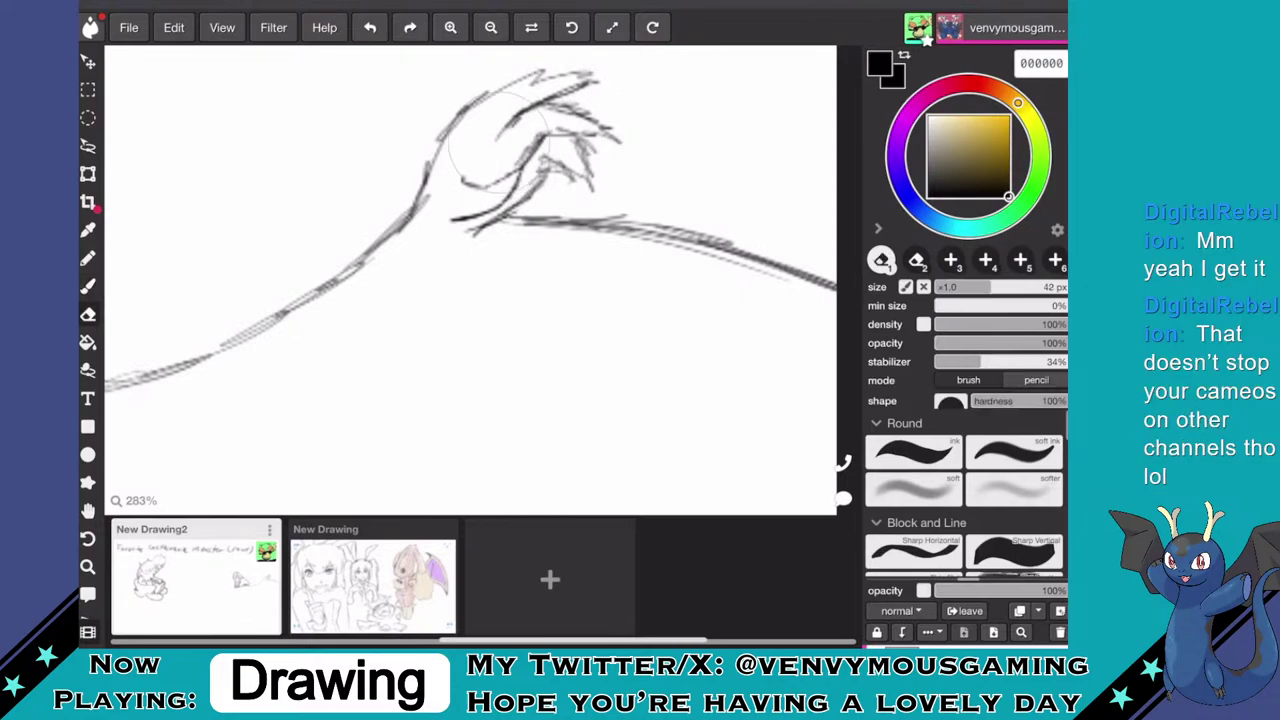
drag(512, 128, 500, 138)
key(b)
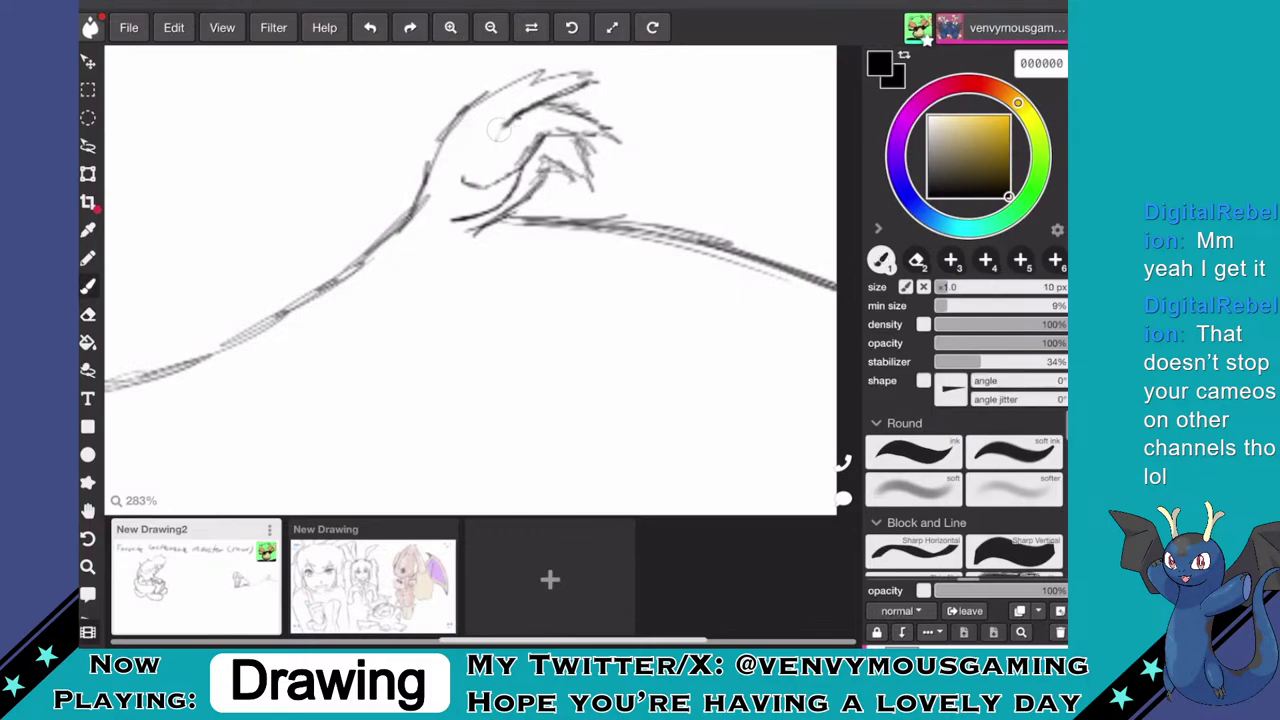
drag(490, 136, 518, 114)
key(g)
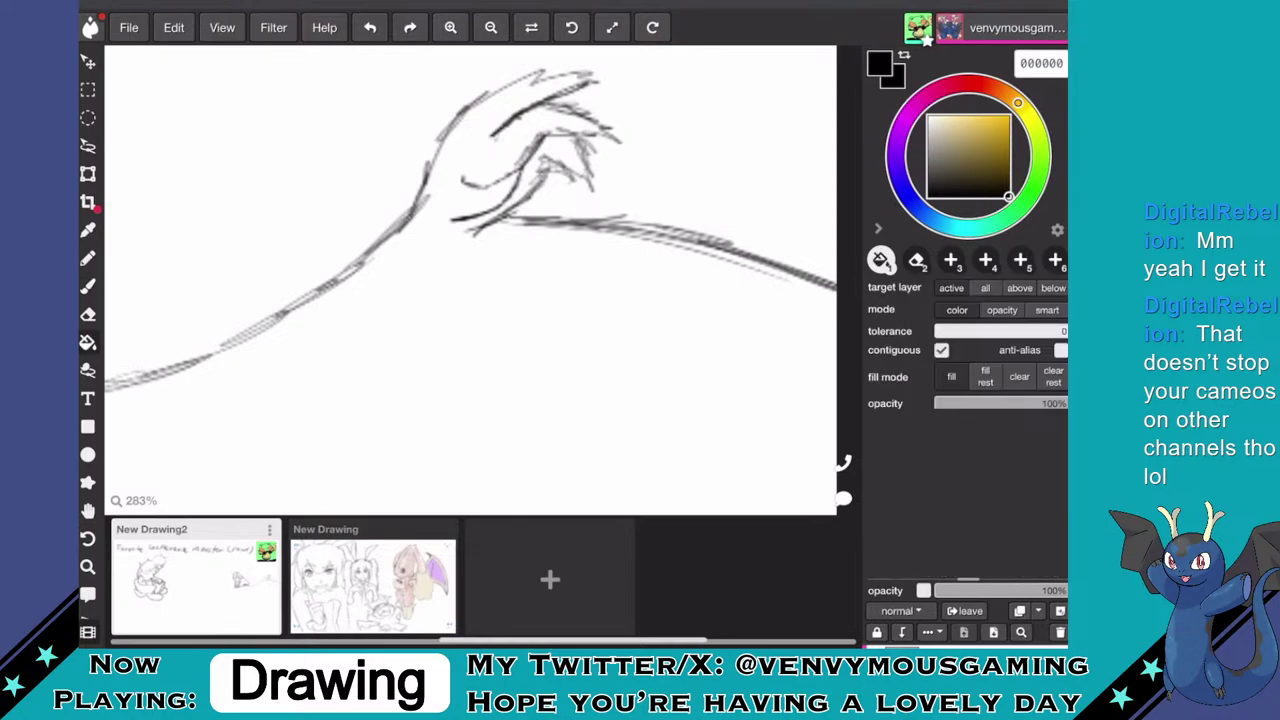
click(468, 330)
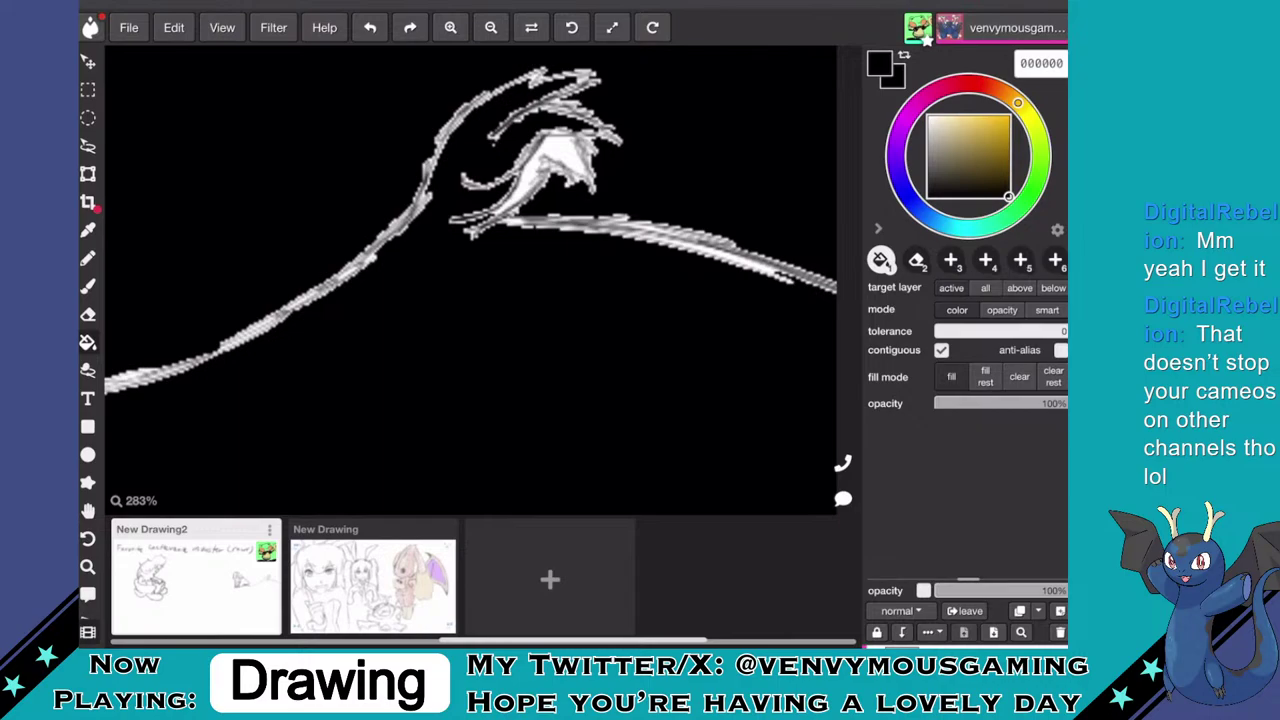
key(ctrl+z)
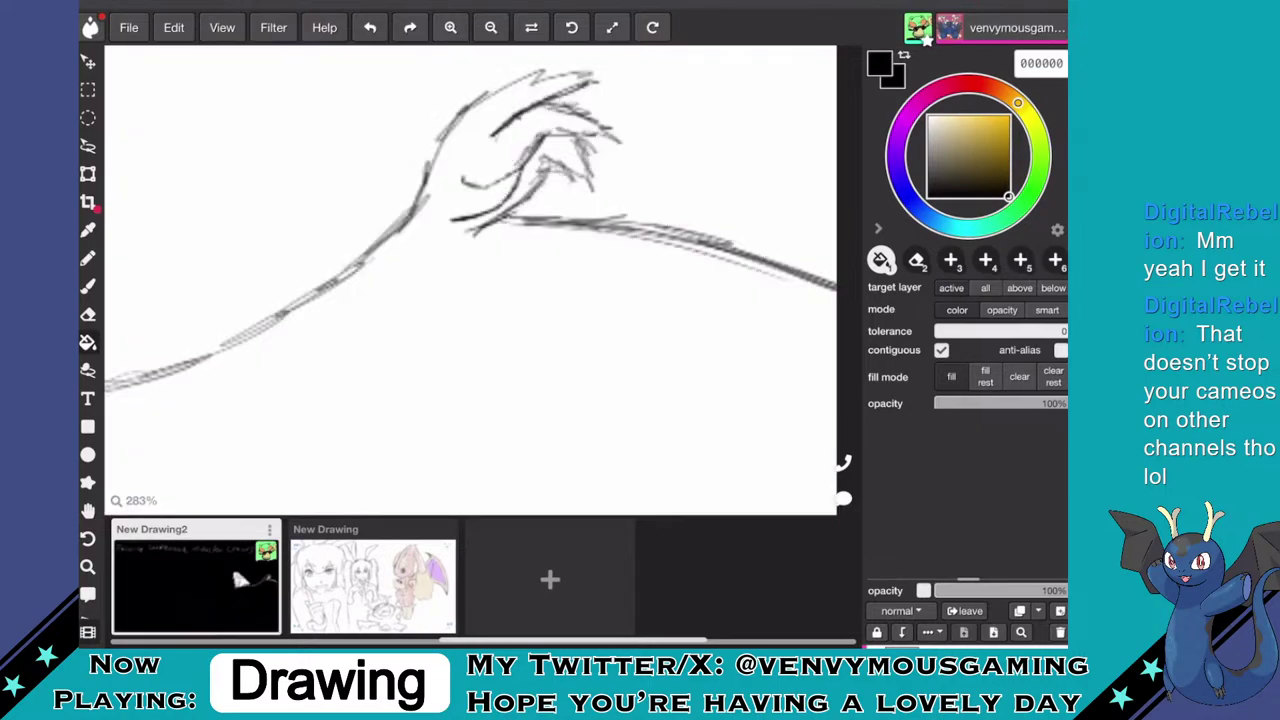
- Erase the middle finger's lines where they run into the palm and redraw that finger with the brush
key(e)
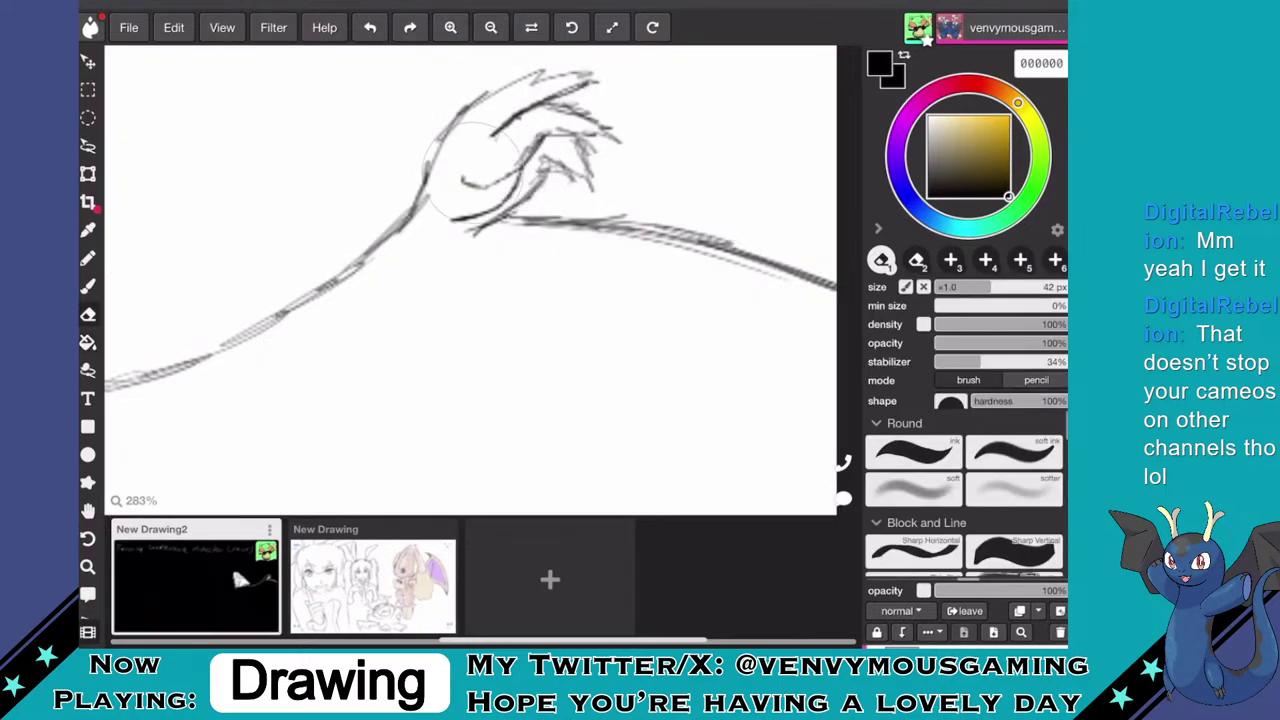
scroll(470, 280, down, 4)
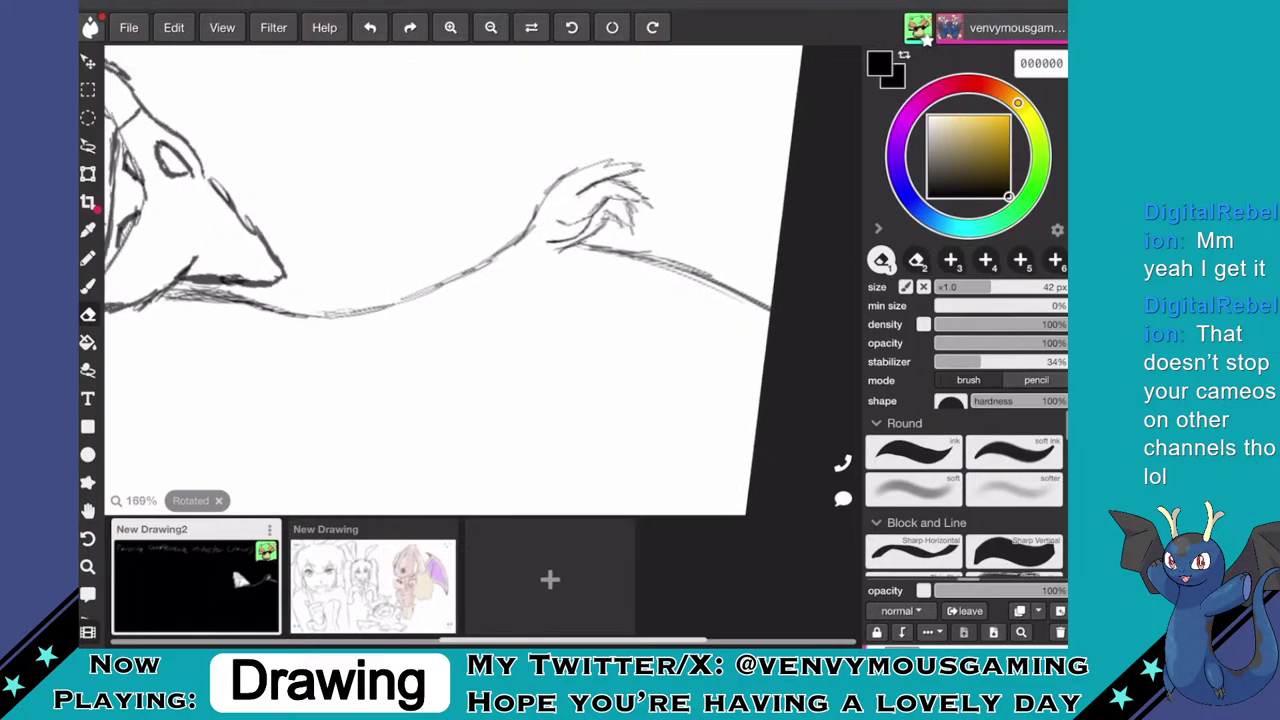
scroll(470, 280, up, 4)
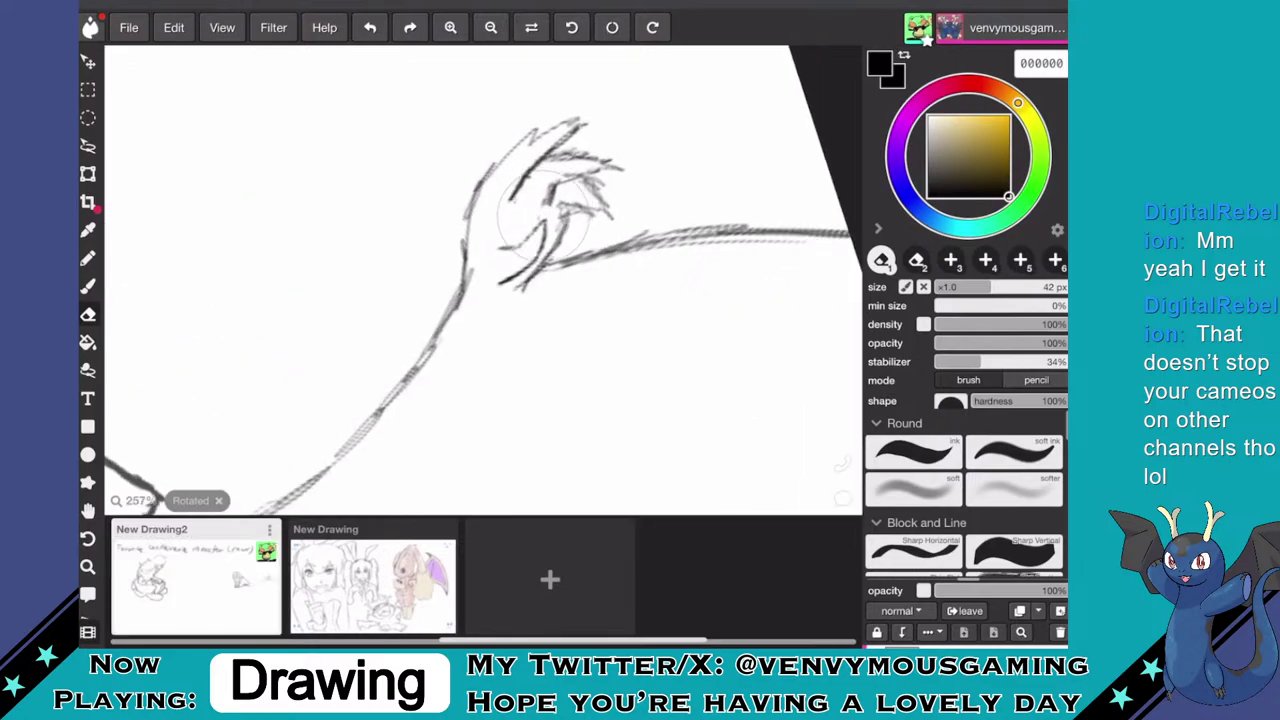
mouse_move(544, 205)
mouse_down()
mouse_move(510, 190)
mouse_move(512, 210)
mouse_up()
key(b)
mouse_move(556, 183)
mouse_down()
mouse_move(540, 204)
mouse_move(616, 200)
mouse_move(598, 184)
mouse_up()
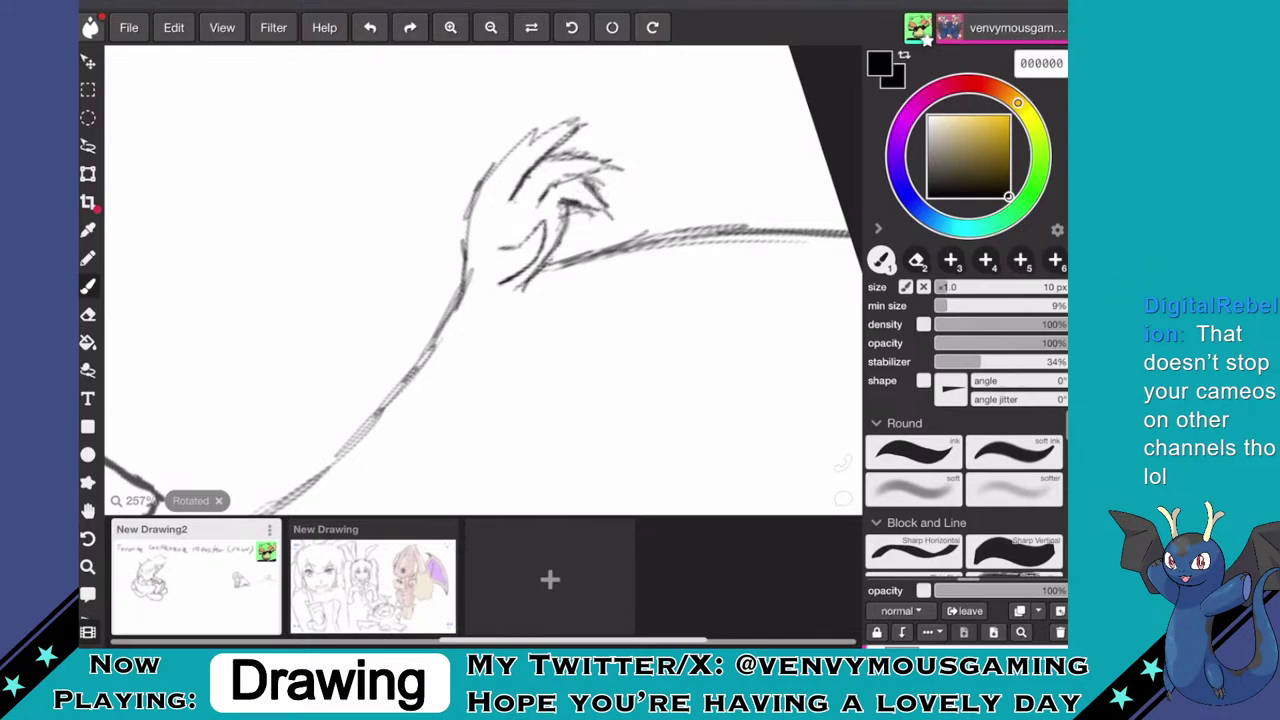
- Start a second arm with a thin curved line running outward from the lower jaw, opposite the first arm
scroll(484, 280, down, 6)
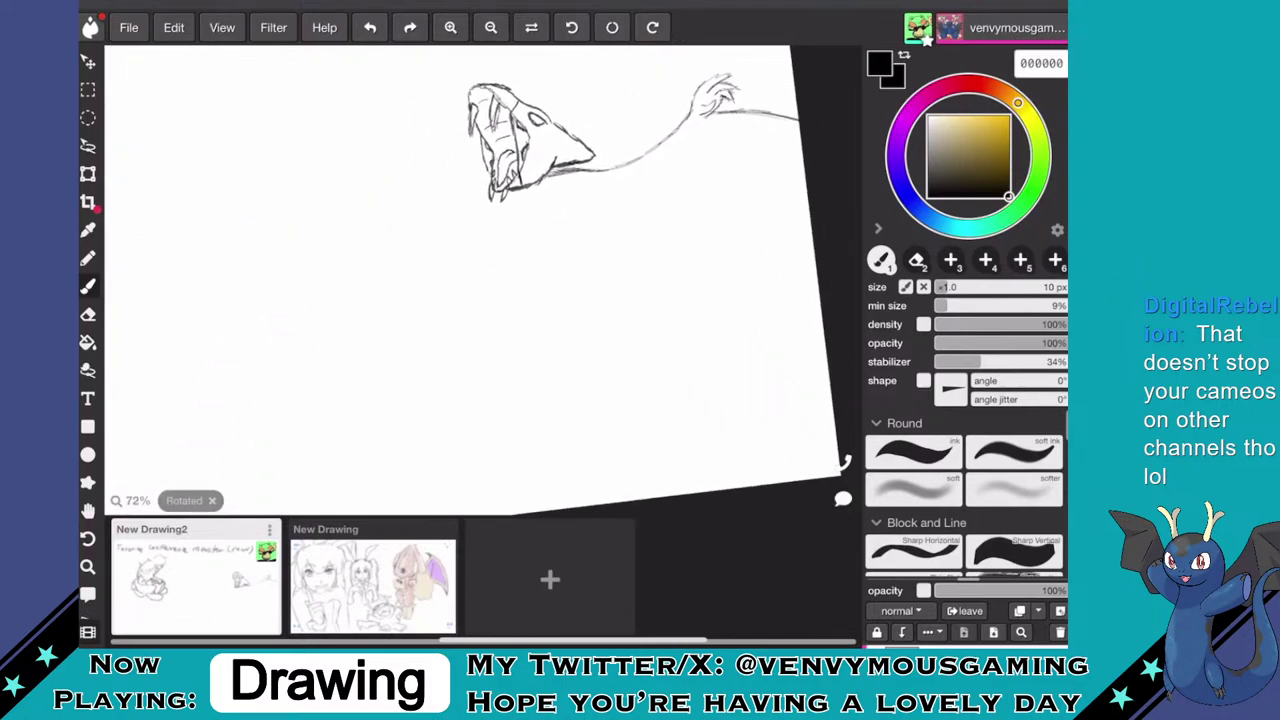
scroll(484, 280, up, 1)
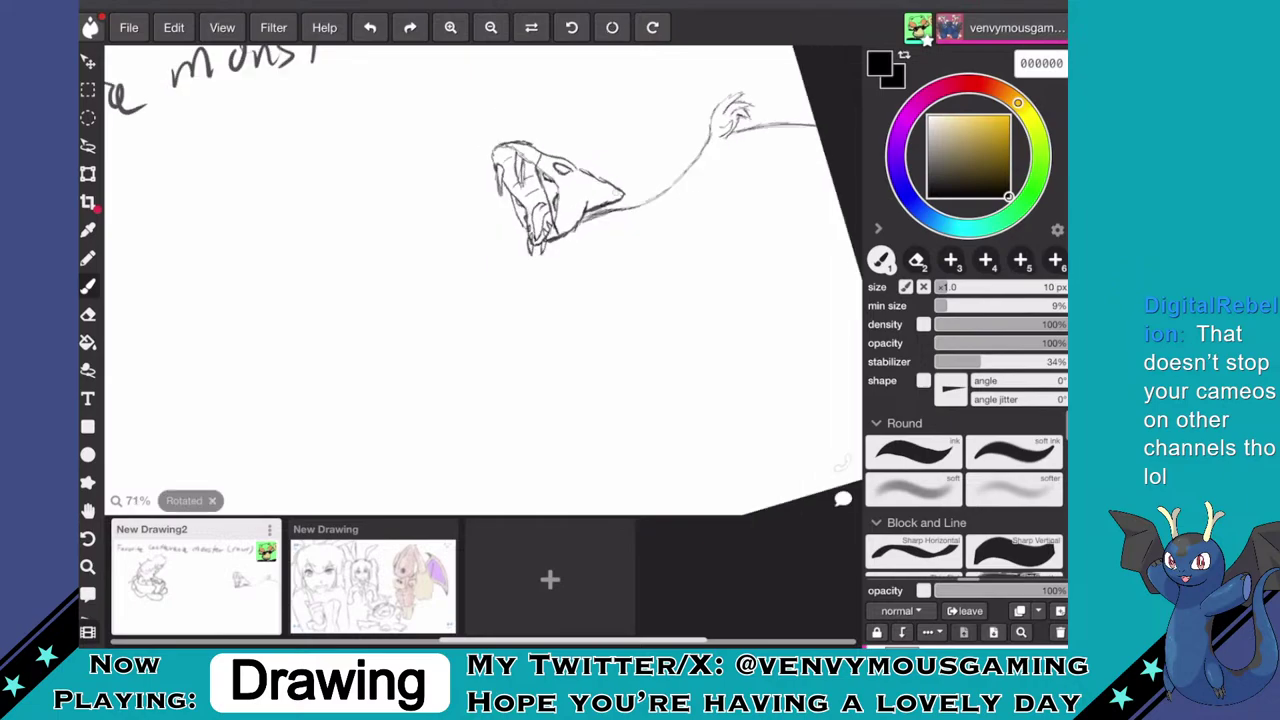
scroll(484, 280, down, 1)
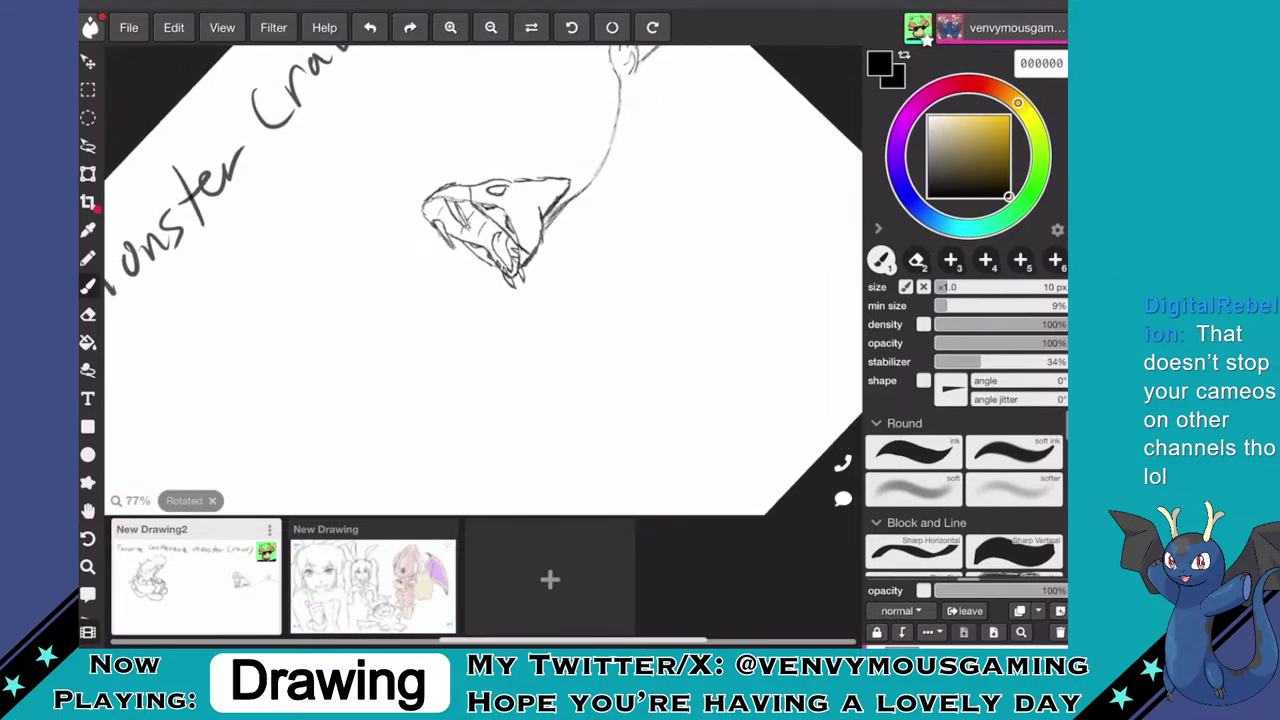
mouse_move(495, 271)
mouse_down()
mouse_move(448, 315)
mouse_move(389, 329)
mouse_up()
scroll(484, 280, down, 2)
scroll(484, 280, down, 1)
scroll(523, 351, up, 3)
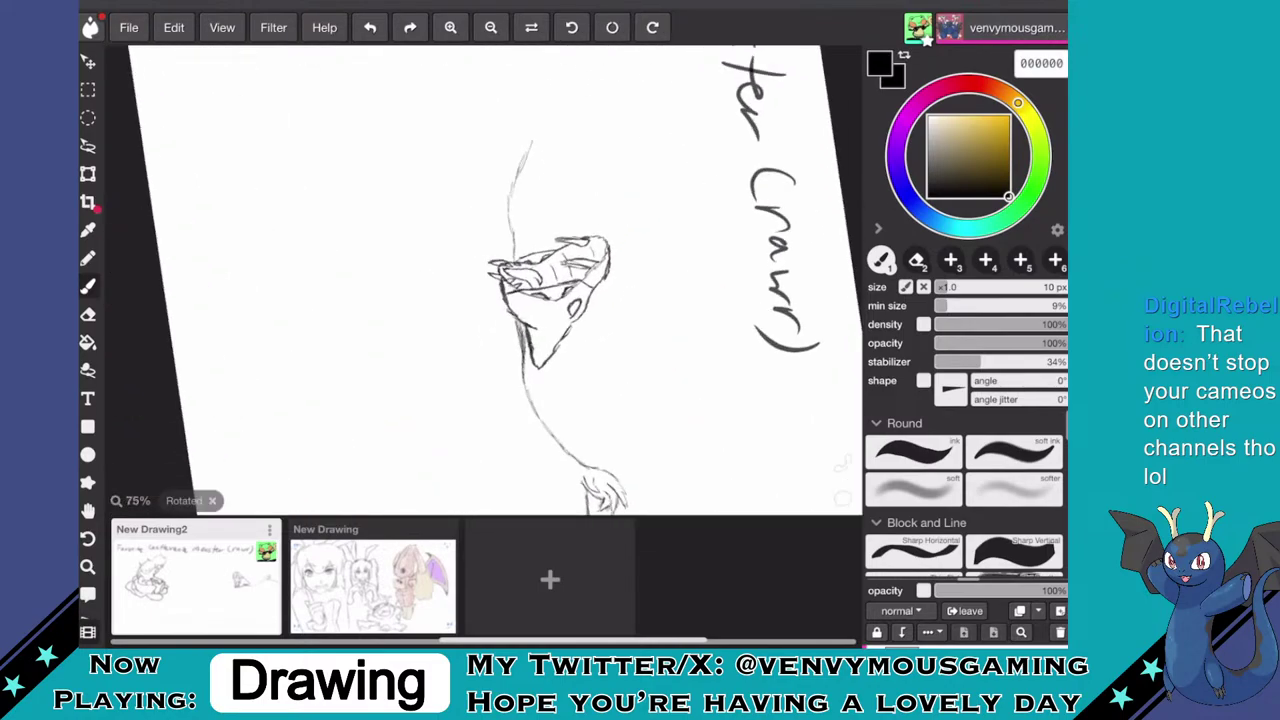
- Extend the second arm's line to a wrist and draw a curled hand with clawed fingers and a thumb at its end
mouse_move(496, 202)
mouse_down()
mouse_move(537, 122)
mouse_move(518, 144)
mouse_move(506, 108)
mouse_move(479, 135)
mouse_move(461, 122)
mouse_move(465, 101)
mouse_move(441, 160)
mouse_up()
scroll(557, 141, up, 4)
mouse_move(508, 98)
mouse_down()
mouse_move(493, 82)
mouse_move(494, 130)
mouse_move(470, 104)
mouse_move(488, 136)
mouse_up()
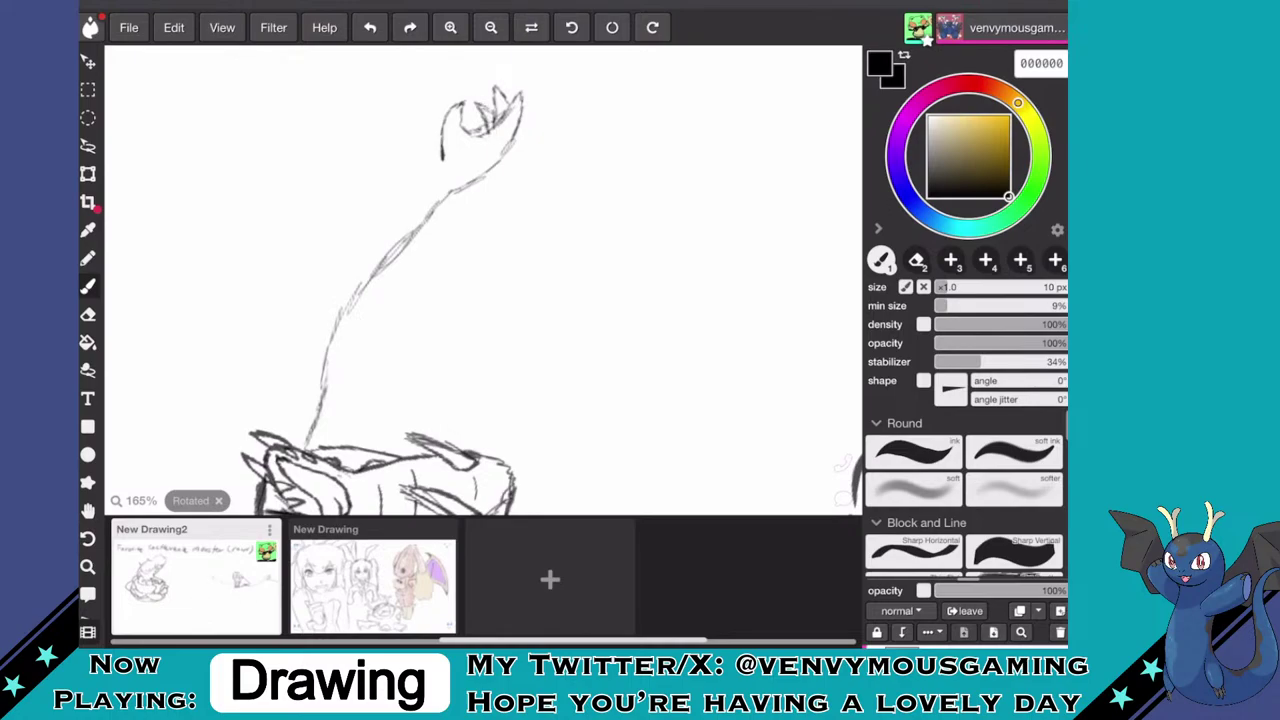
scroll(483, 280, down, 5)
scroll(483, 280, up, 8)
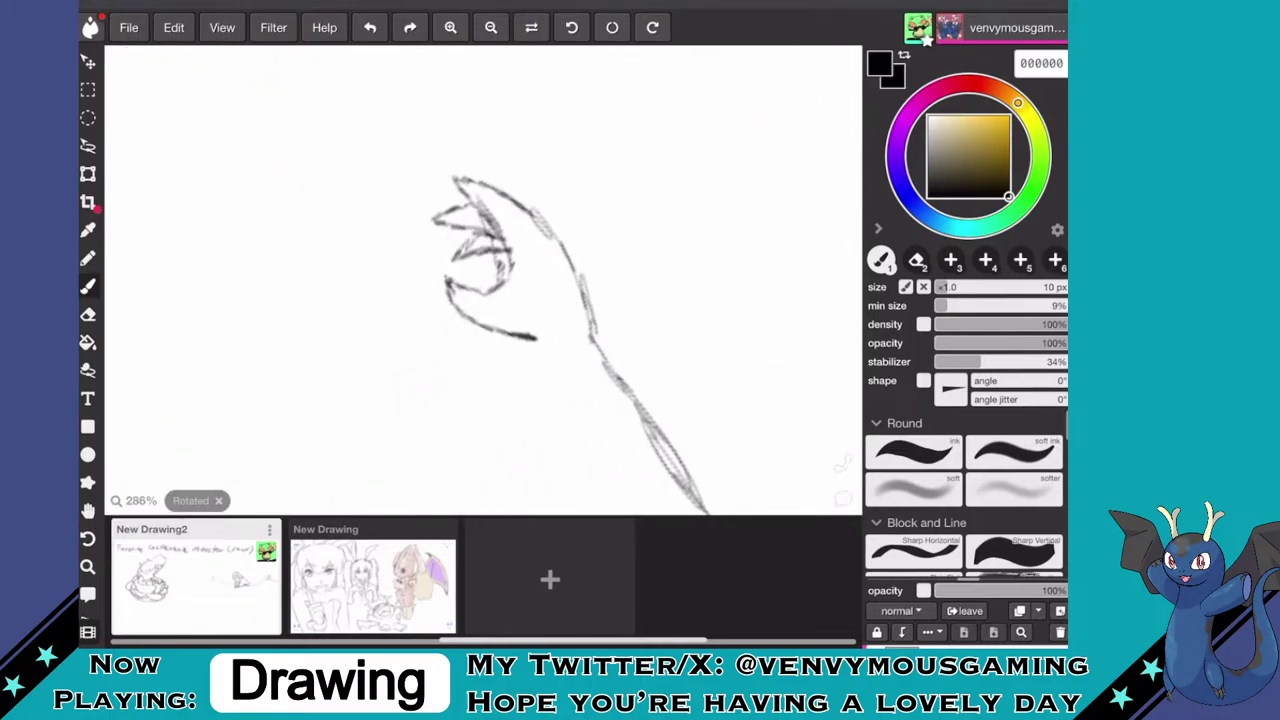
- Erase the stray inner strokes beside the thumb curve of the left clawed hand with the 42 px eraser
scroll(483, 280, left, 1)
click(89, 315)
scroll(517, 257, up, 7)
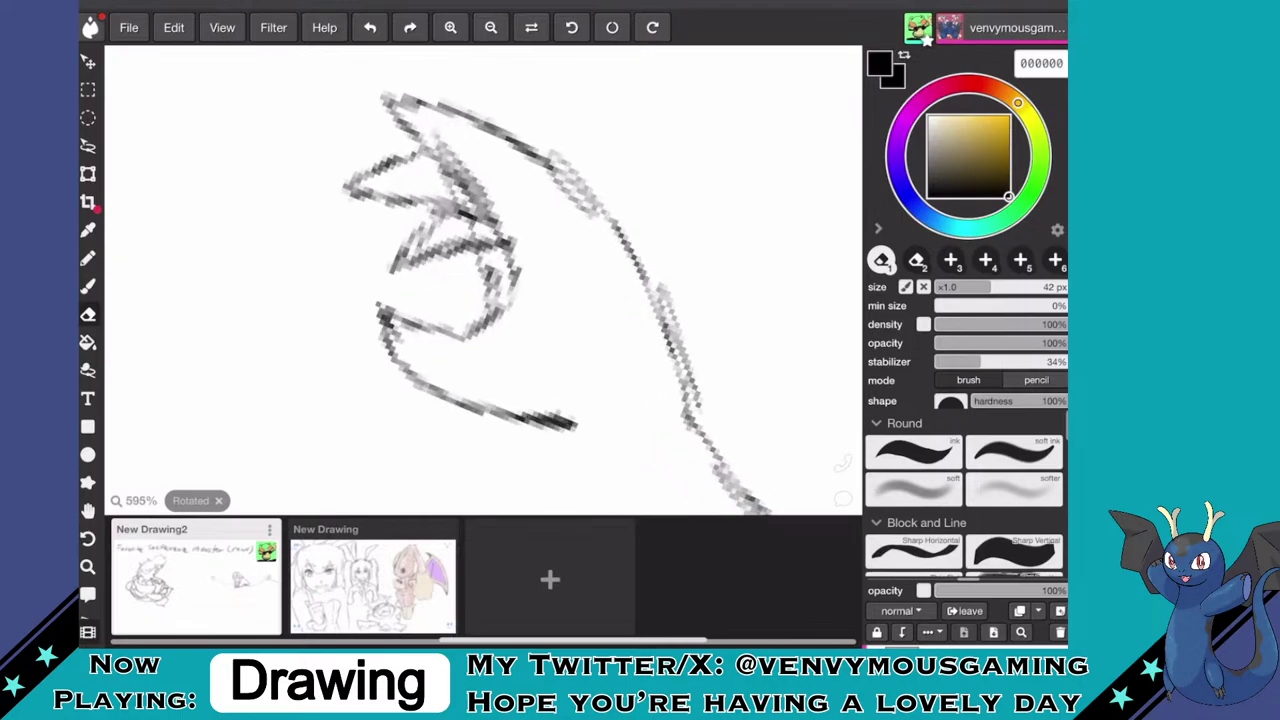
mouse_move(478, 271)
mouse_down()
mouse_move(488, 266)
mouse_move(496, 301)
mouse_up()
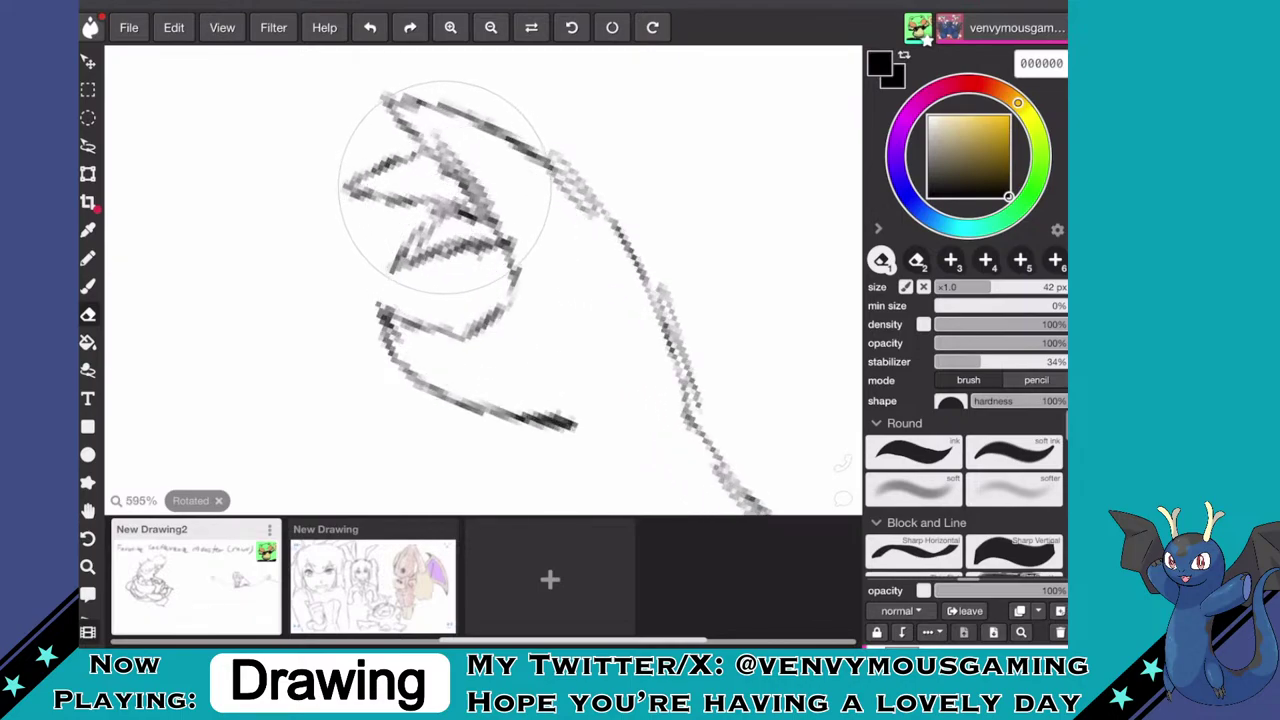
scroll(480, 280, down, 10)
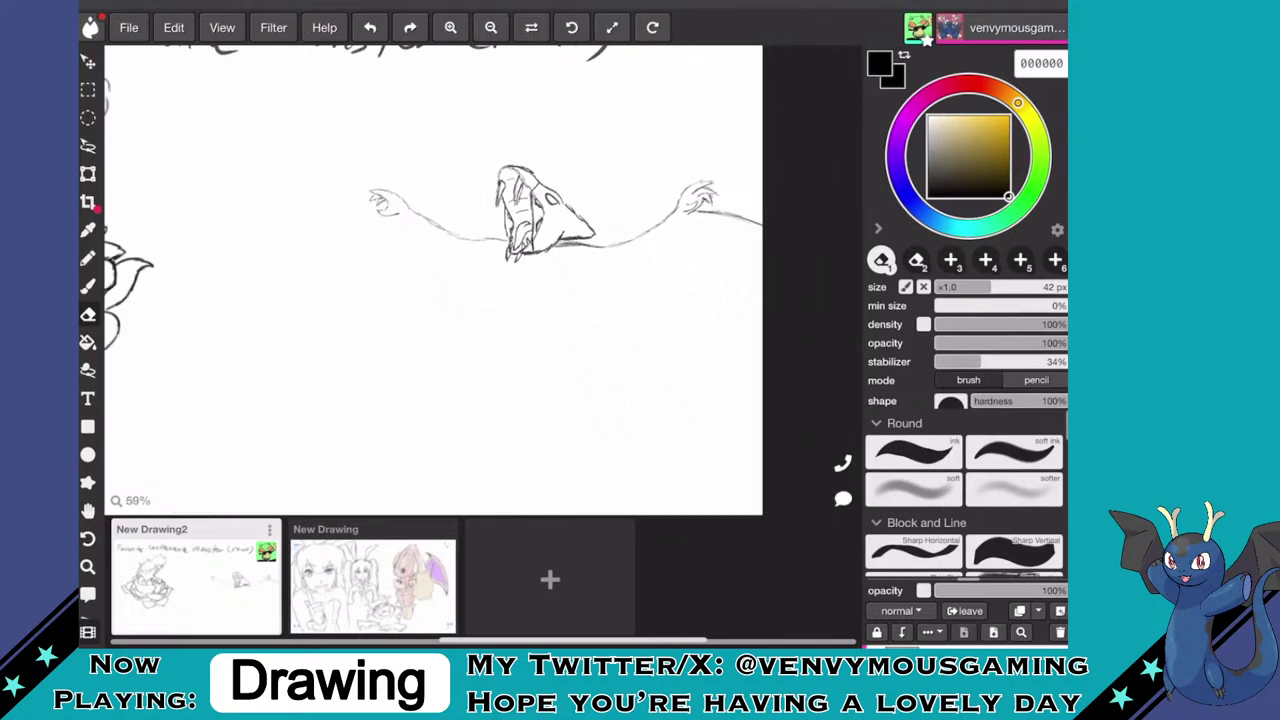
- Sketch a long curved shape tapering to a point outward from the left hand with the 10 px brush
key(b)
scroll(480, 280, up, 2)
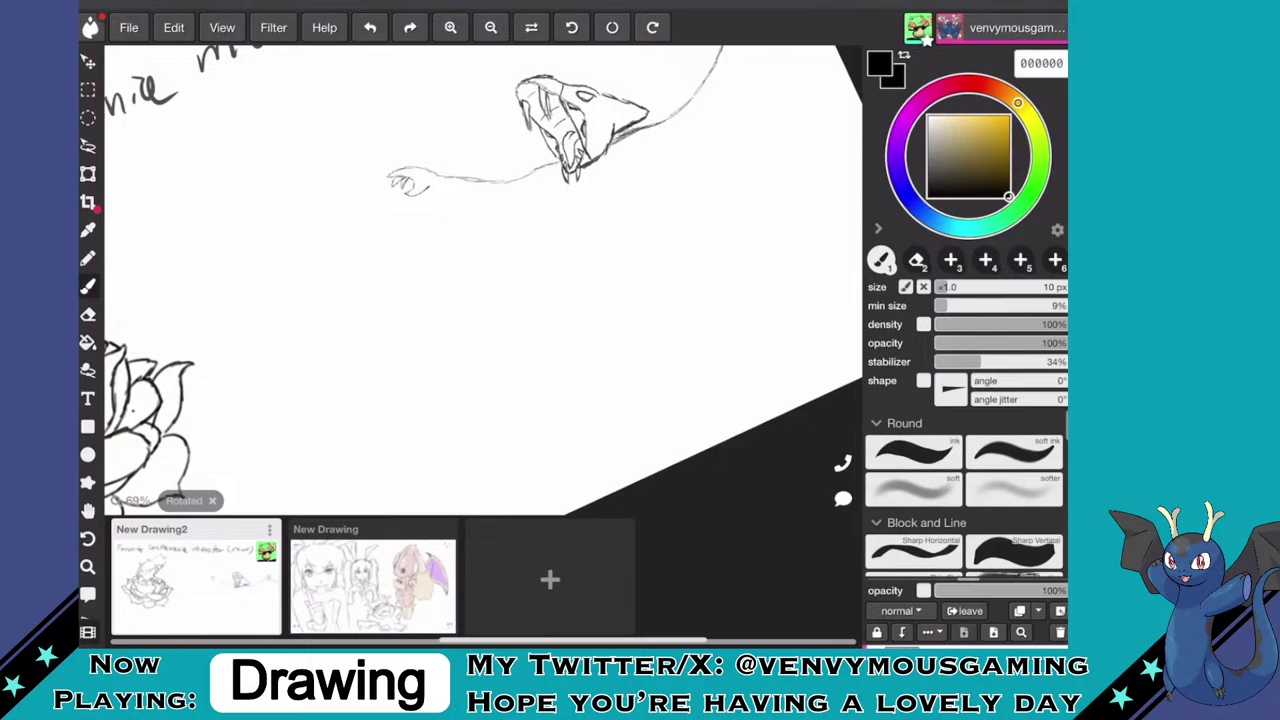
drag(387, 207, 315, 285)
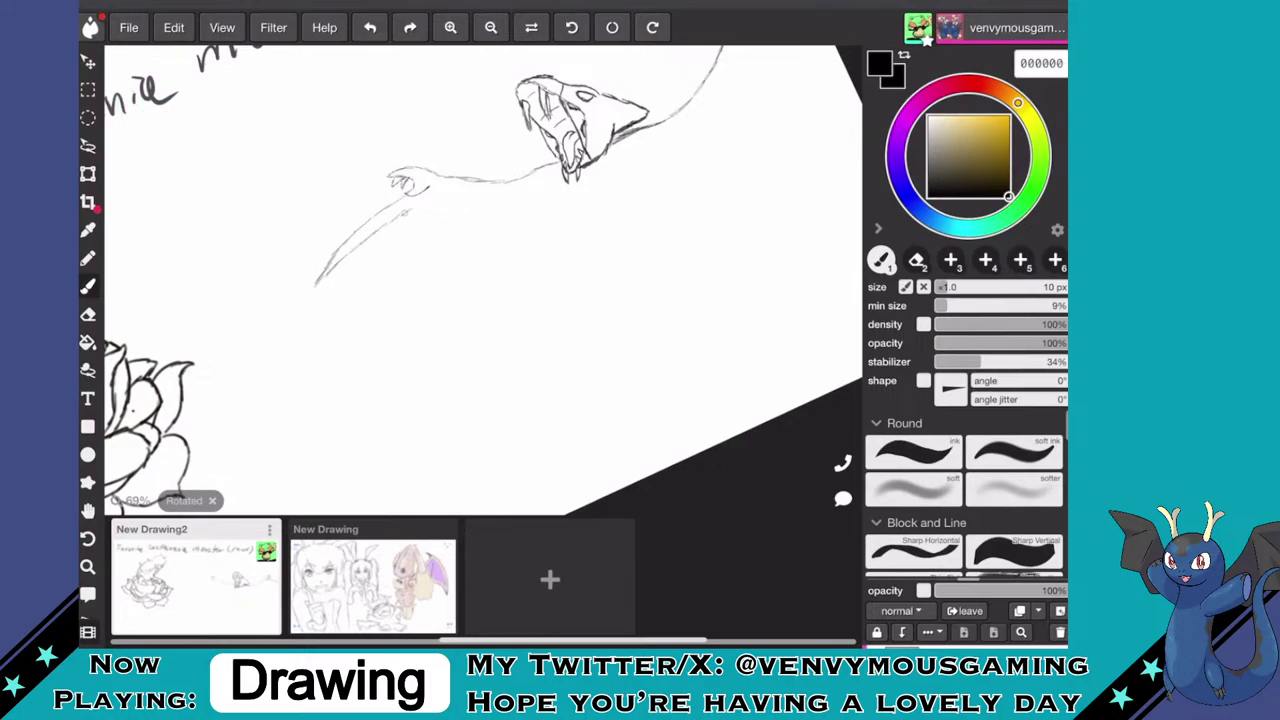
- Draw the lower contour of the left arm and extend the tapering shape's inner edge to meet it
scroll(474, 240, up, 4)
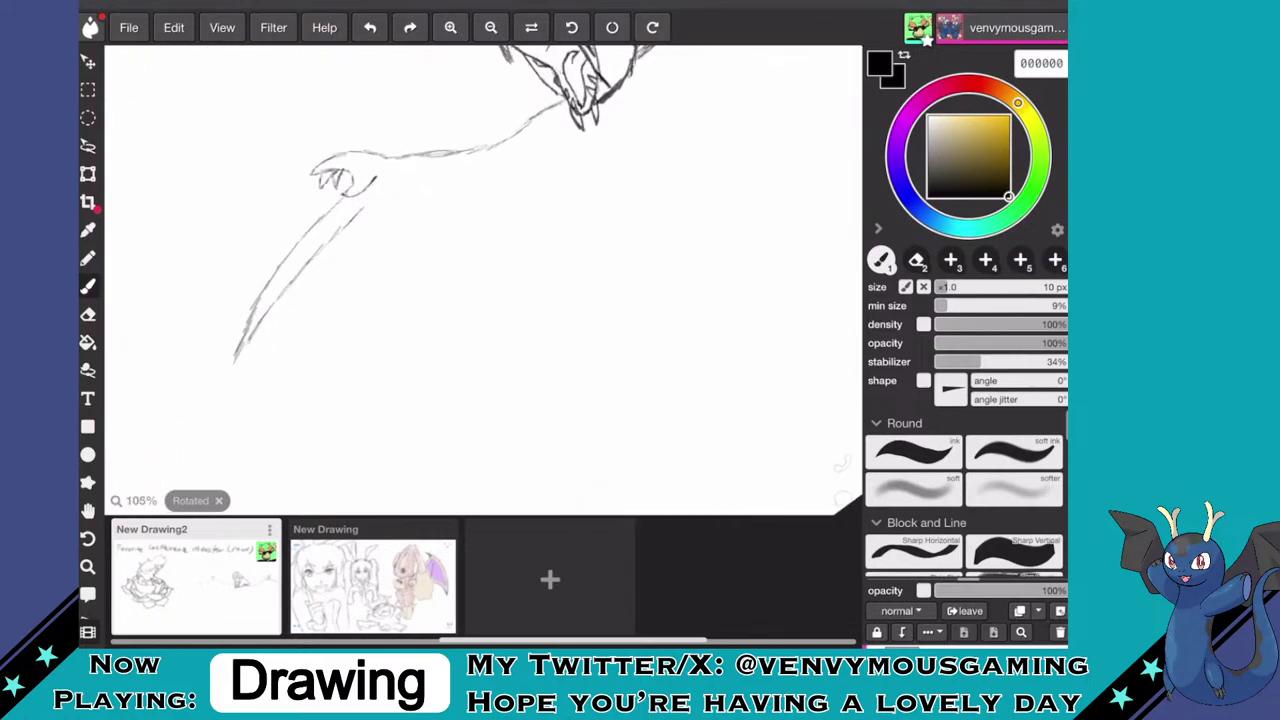
mouse_move(365, 198)
mouse_down()
mouse_move(433, 196)
mouse_move(385, 199)
mouse_move(460, 183)
mouse_move(556, 122)
mouse_move(470, 180)
mouse_up()
drag(355, 242, 394, 199)
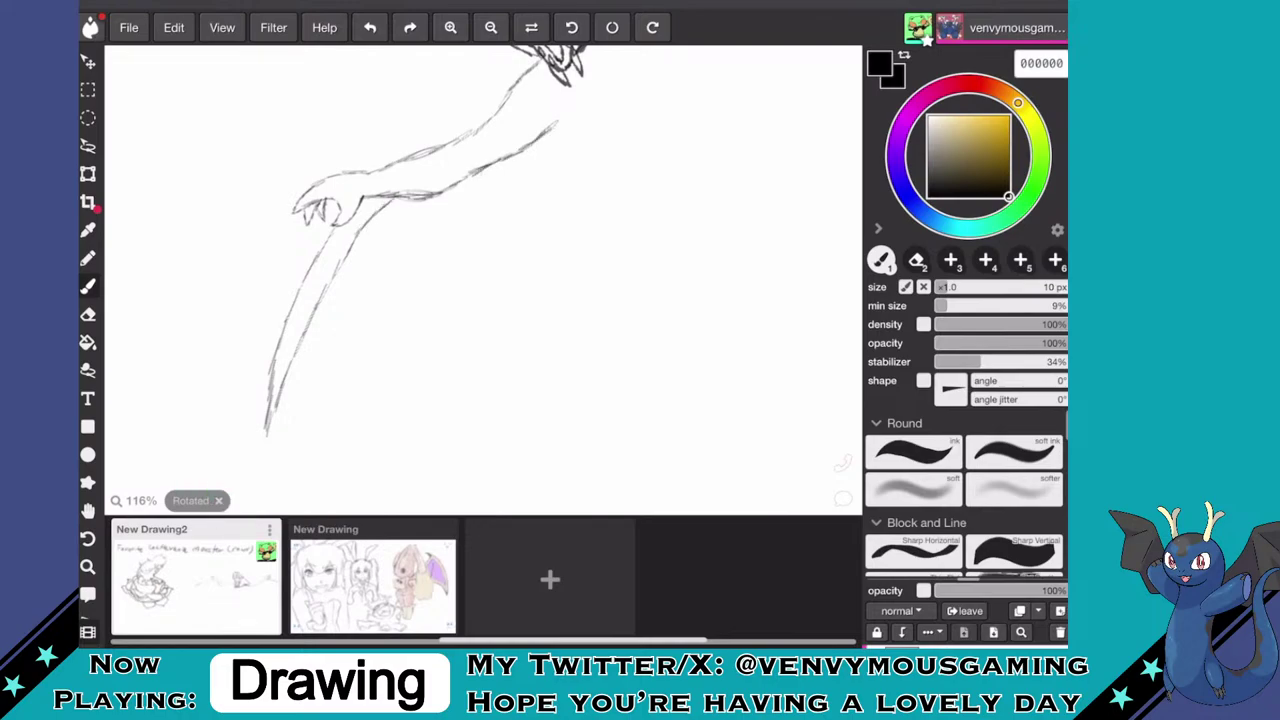
- Draw the lower contour of the right arm from the wrist in toward the torso
scroll(514, 249, down, 6)
scroll(450, 155, up, 4)
scroll(430, 290, up, 1)
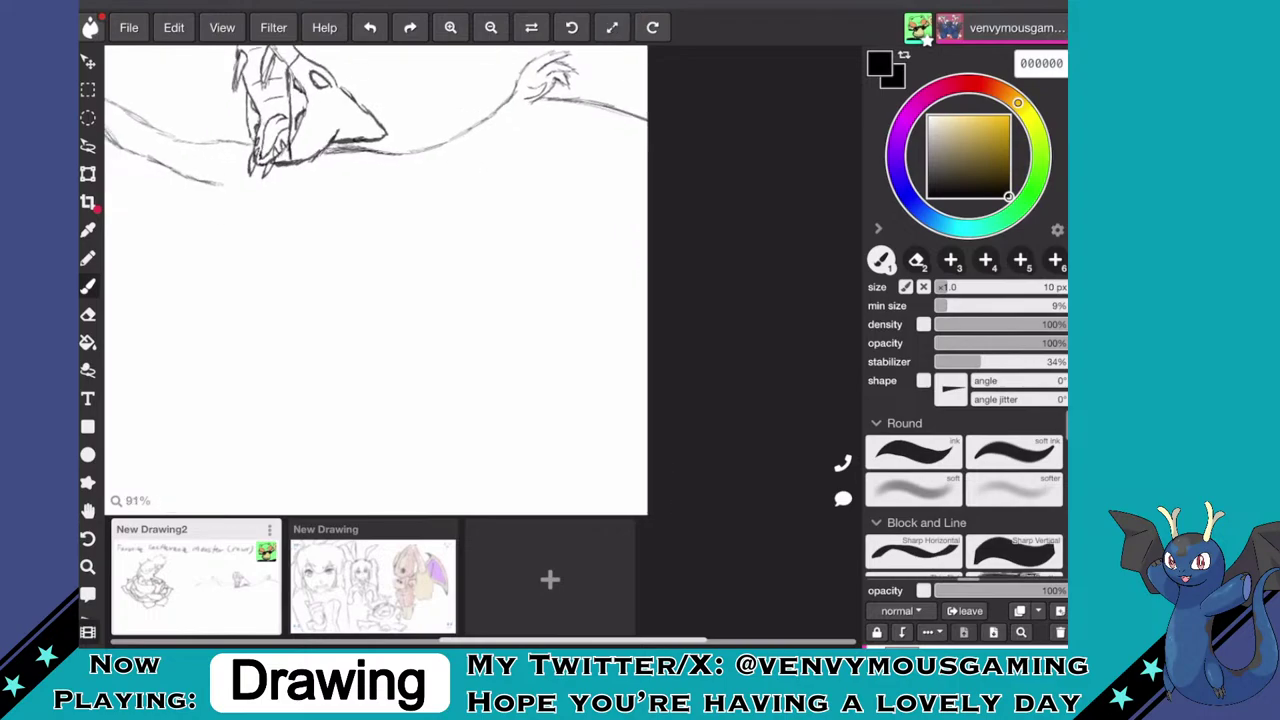
mouse_move(356, 190)
mouse_down()
mouse_move(444, 181)
mouse_move(502, 140)
mouse_move(528, 100)
mouse_move(469, 163)
mouse_up()
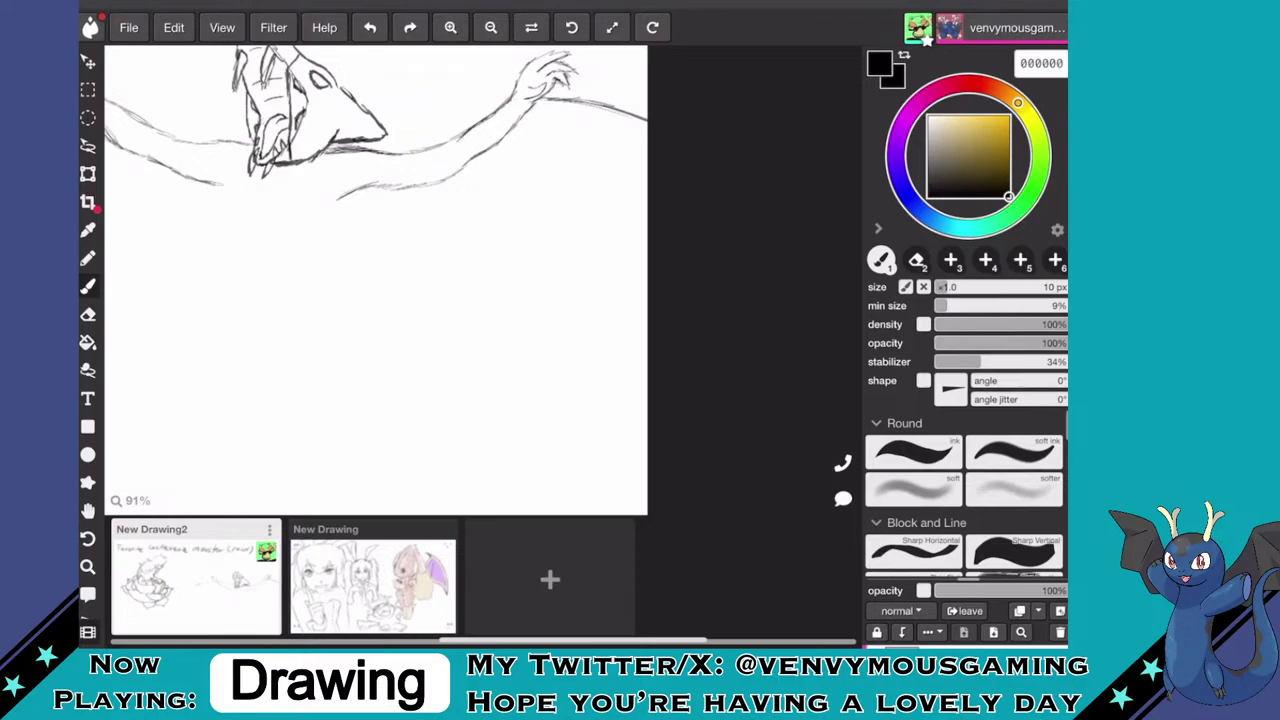
- Reinforce the right arm's upper contour, trim its excess strokes, and erase the sketchy middle section of the lower contour
scroll(483, 280, up, 4)
drag(514, 151, 447, 208)
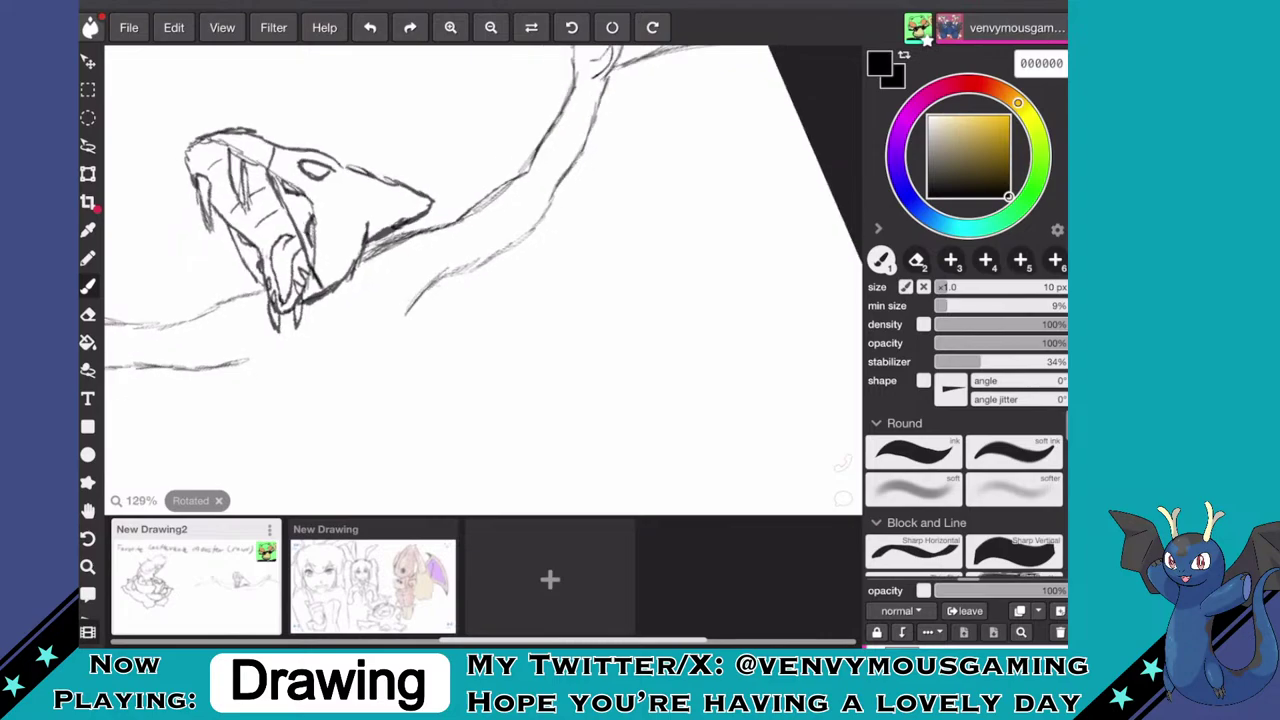
scroll(483, 200, up, 2)
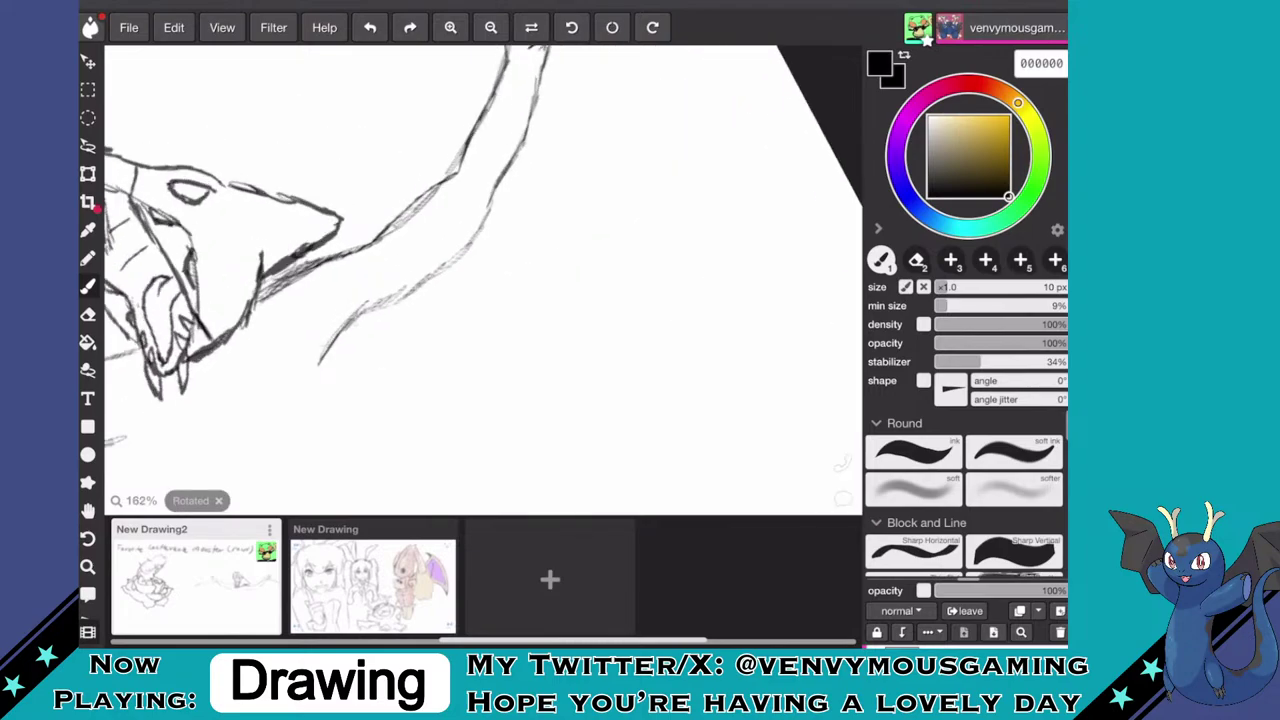
key(e)
mouse_move(430, 195)
mouse_down()
mouse_move(397, 231)
mouse_move(458, 151)
mouse_up()
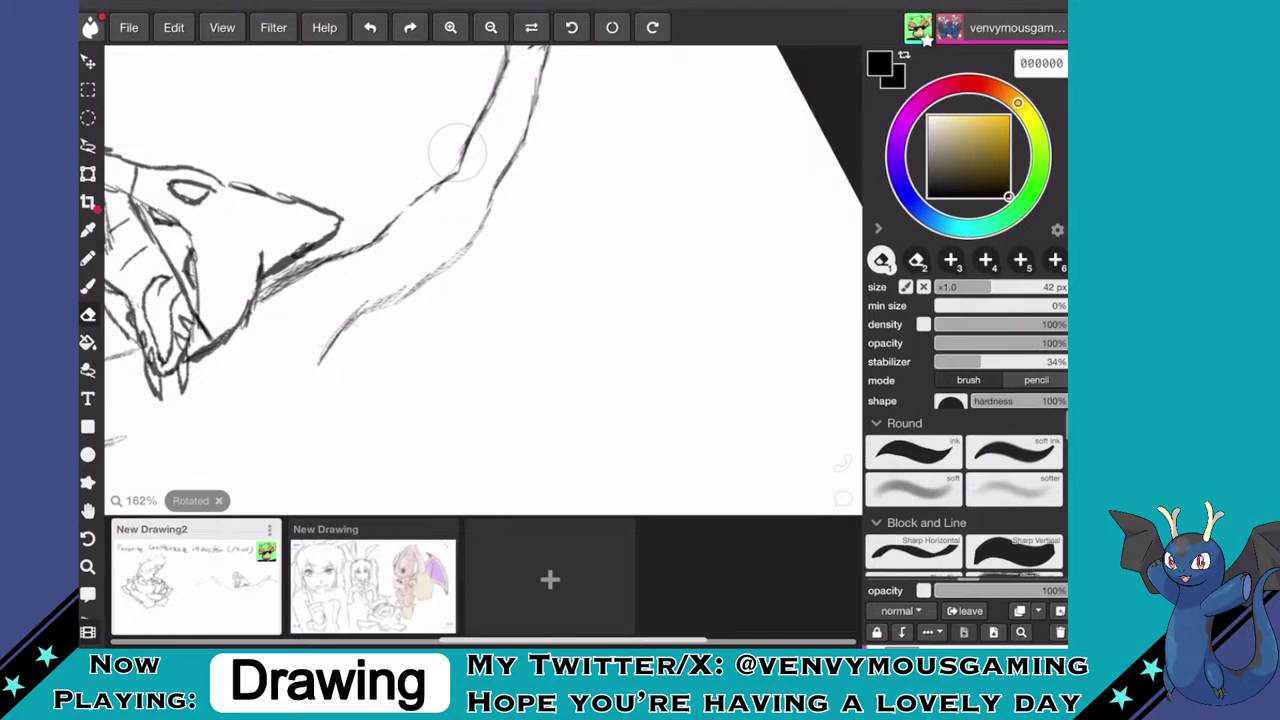
mouse_move(467, 251)
mouse_down()
mouse_move(489, 216)
mouse_move(417, 295)
mouse_move(443, 267)
mouse_move(400, 295)
mouse_up()
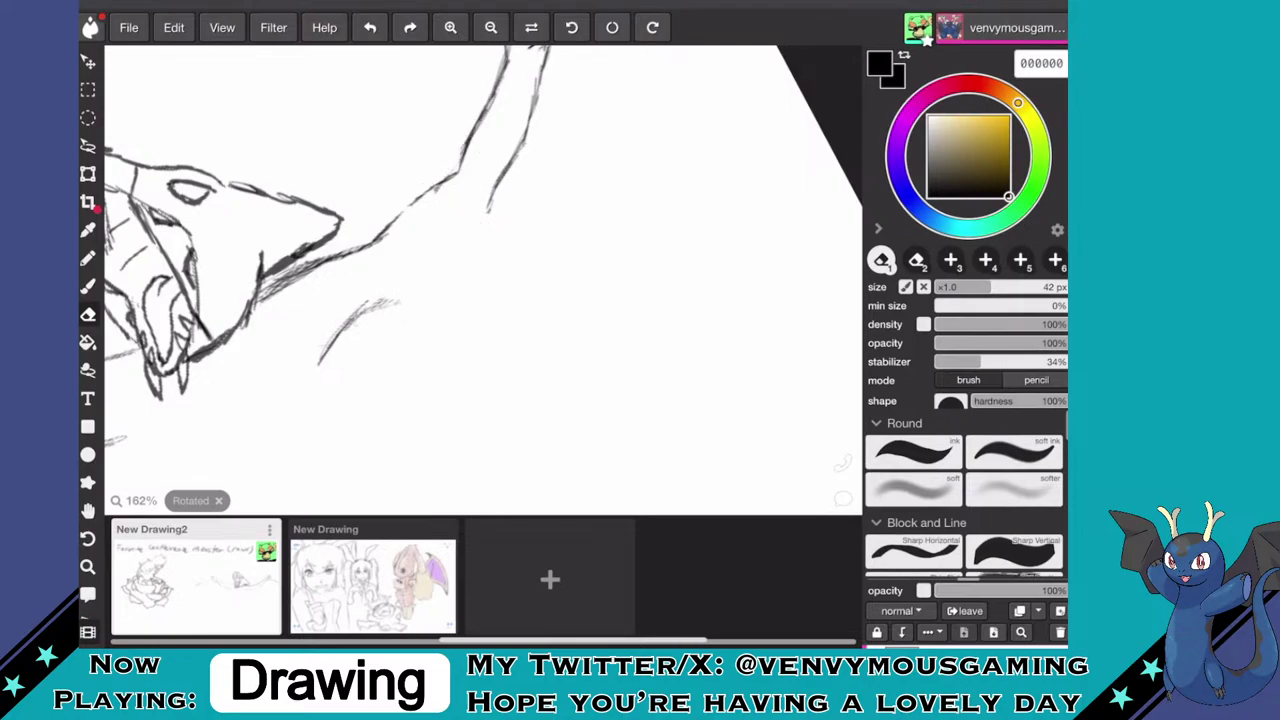
- Redraw the missing middle section of the right arm's lower contour as a darker line with the brush
key(b)
mouse_move(490, 205)
mouse_down()
mouse_move(440, 260)
mouse_move(358, 314)
mouse_up()
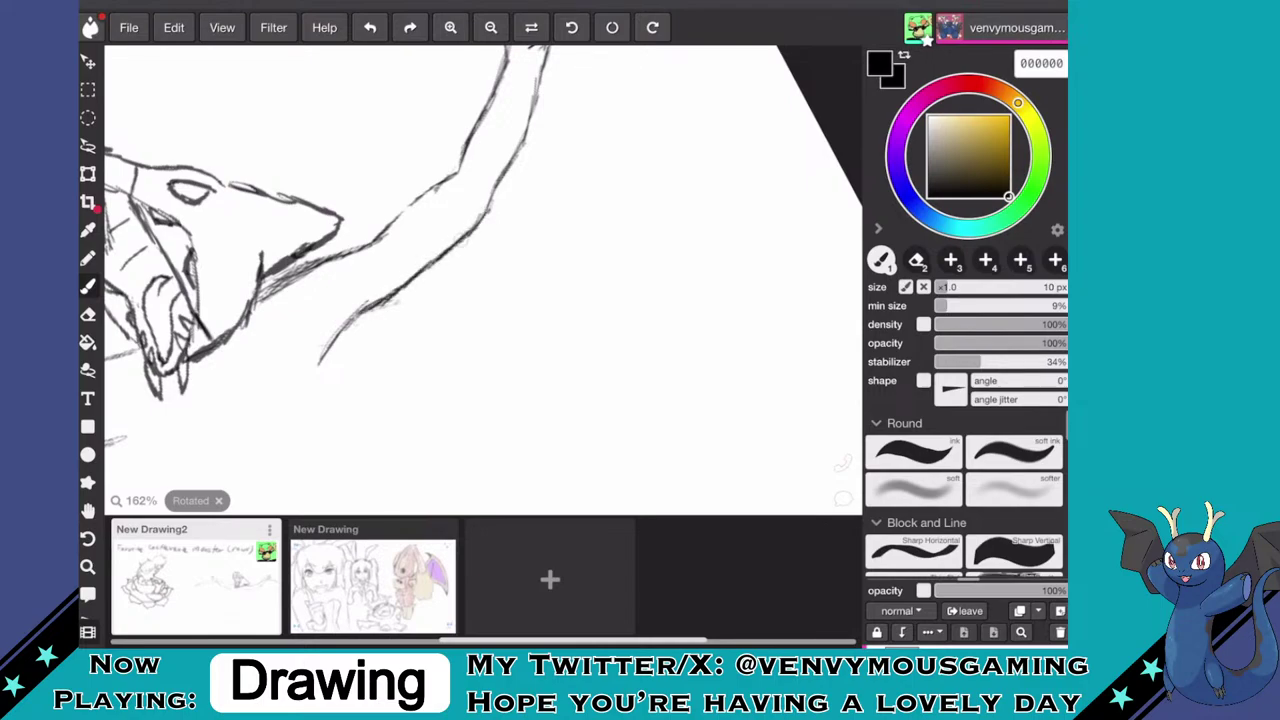
drag(487, 213, 477, 225)
scroll(483, 280, down, 5)
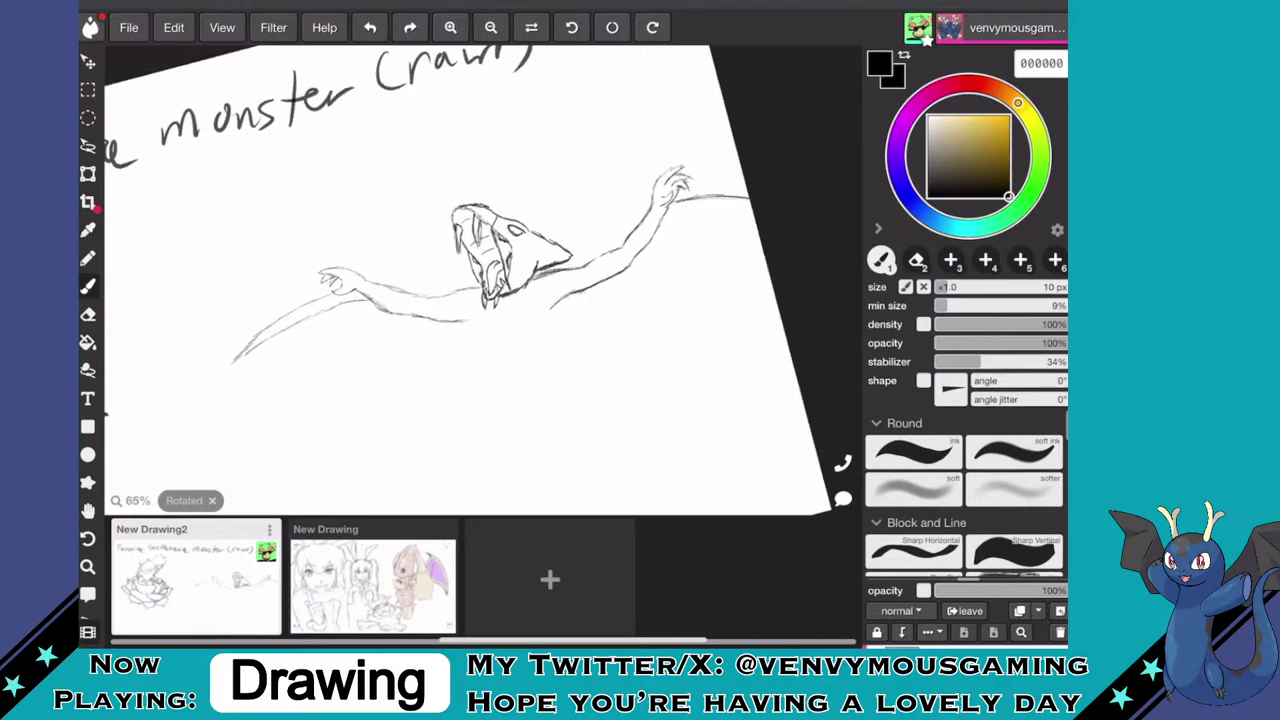
- Strengthen the left arm's upper contour near the shoulder and erase its excess strokes to define the elbow bend
scroll(480, 280, up, 4)
mouse_move(474, 236)
mouse_down()
mouse_move(450, 254)
mouse_move(535, 203)
mouse_move(574, 130)
mouse_move(566, 141)
mouse_up()
key(e)
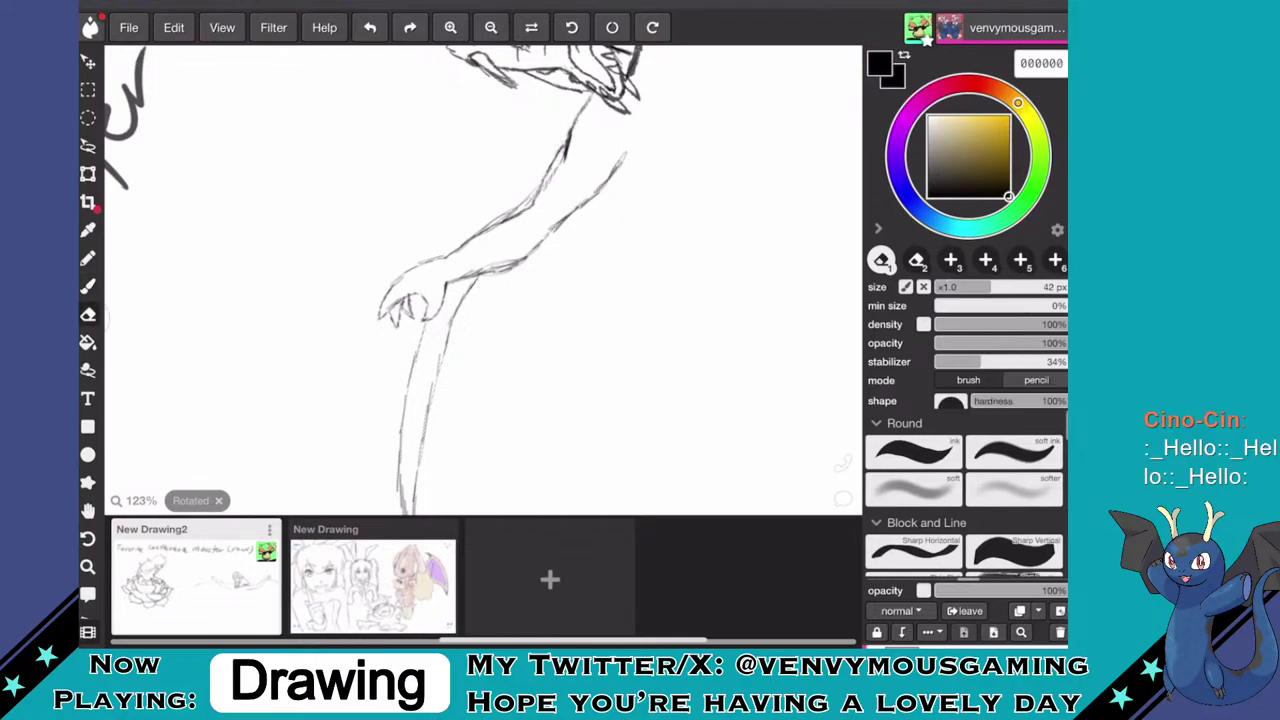
scroll(485, 270, up, 3)
mouse_move(570, 175)
mouse_down()
mouse_move(595, 148)
mouse_move(496, 204)
mouse_move(445, 201)
mouse_move(508, 194)
mouse_up()
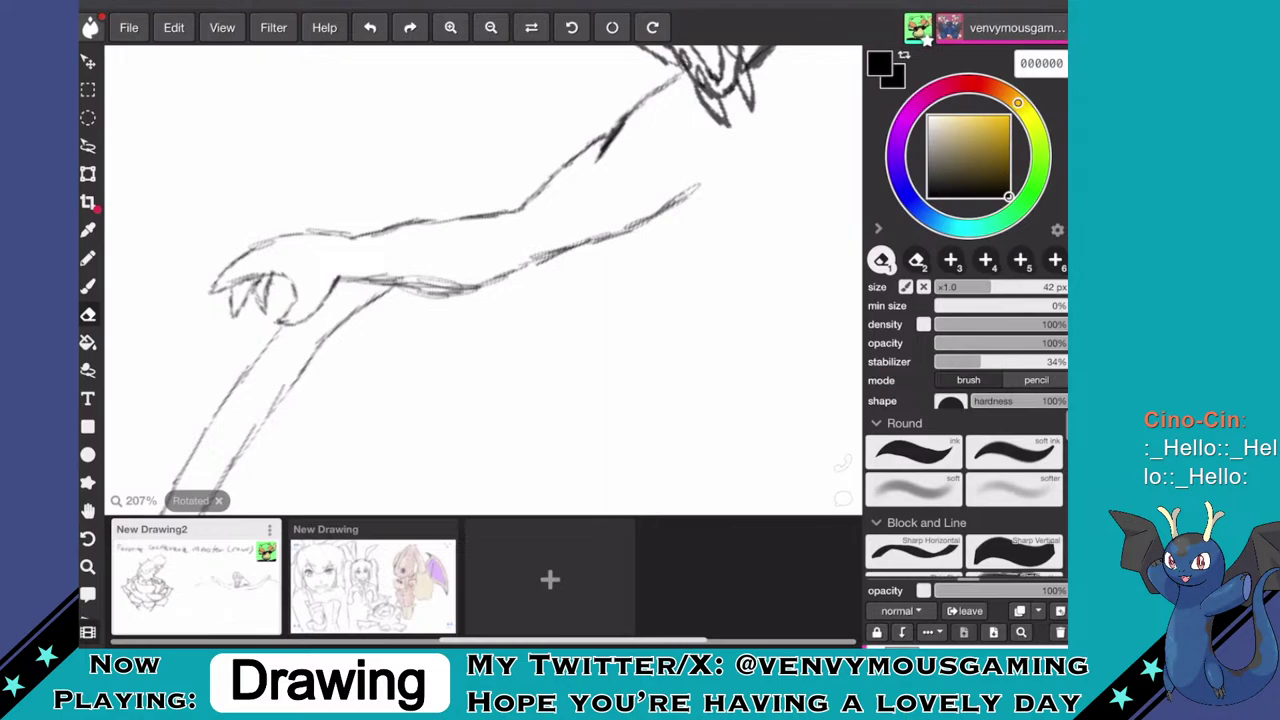
scroll(483, 280, up, 2)
scroll(483, 280, down, 5)
scroll(483, 280, up, 1)
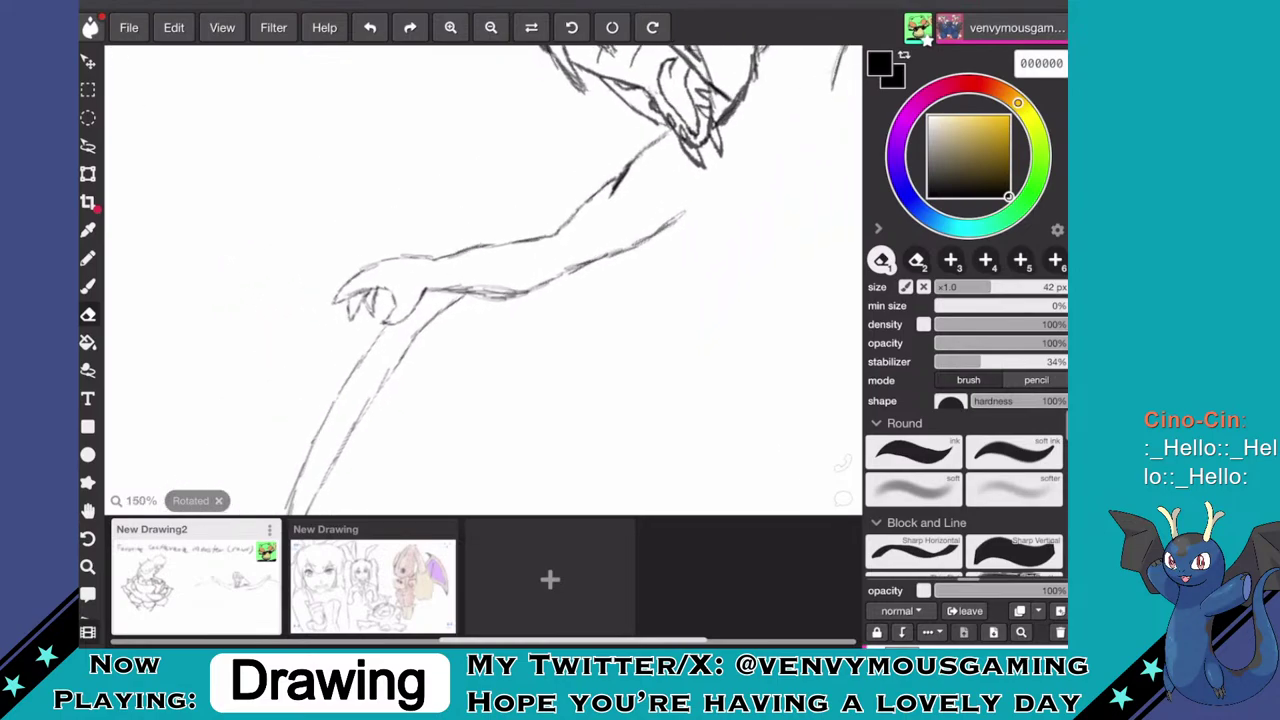
- Darken the underside of the left forearm from the elbow to the wrist with the 10 px brush
scroll(480, 280, up, 5)
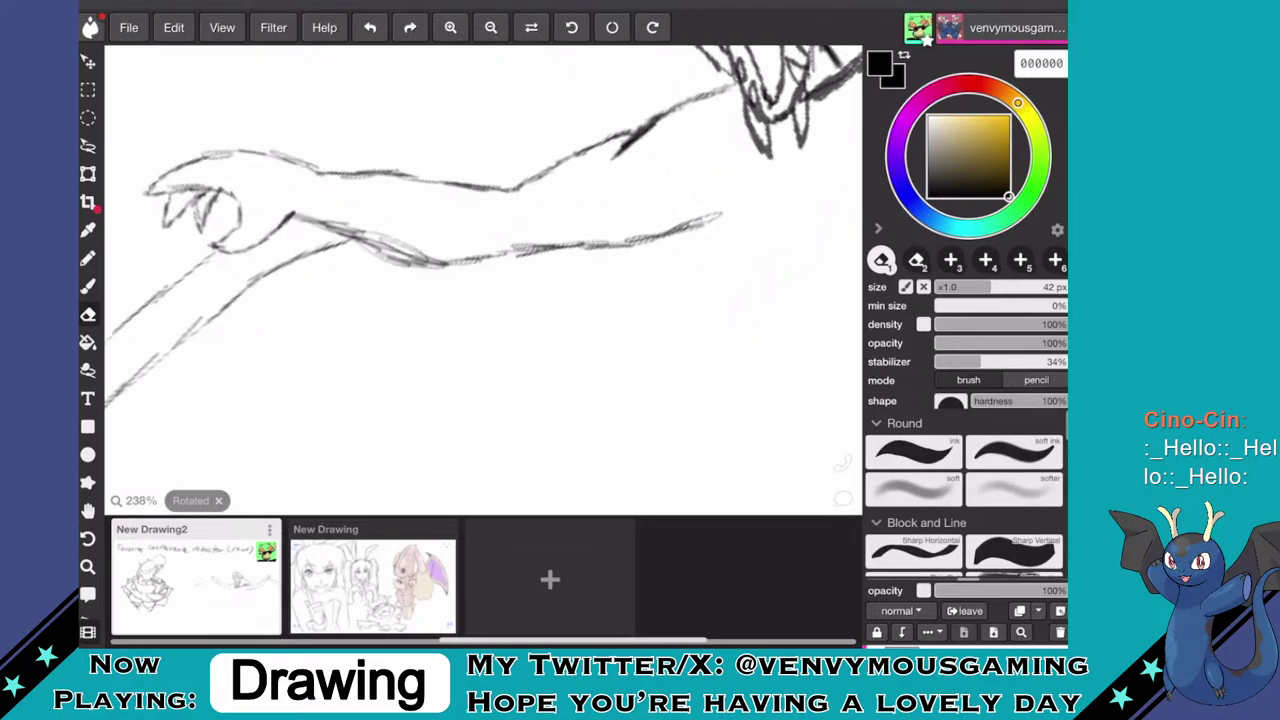
key(b)
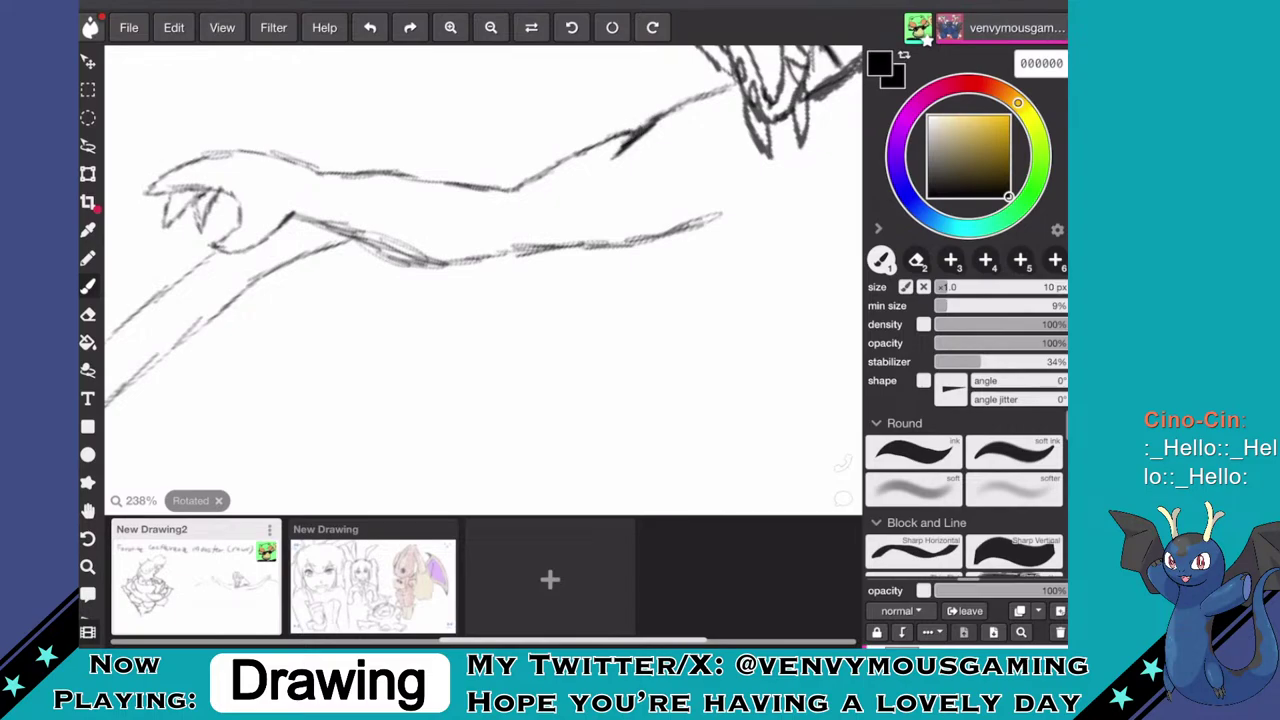
scroll(483, 280, up, 2)
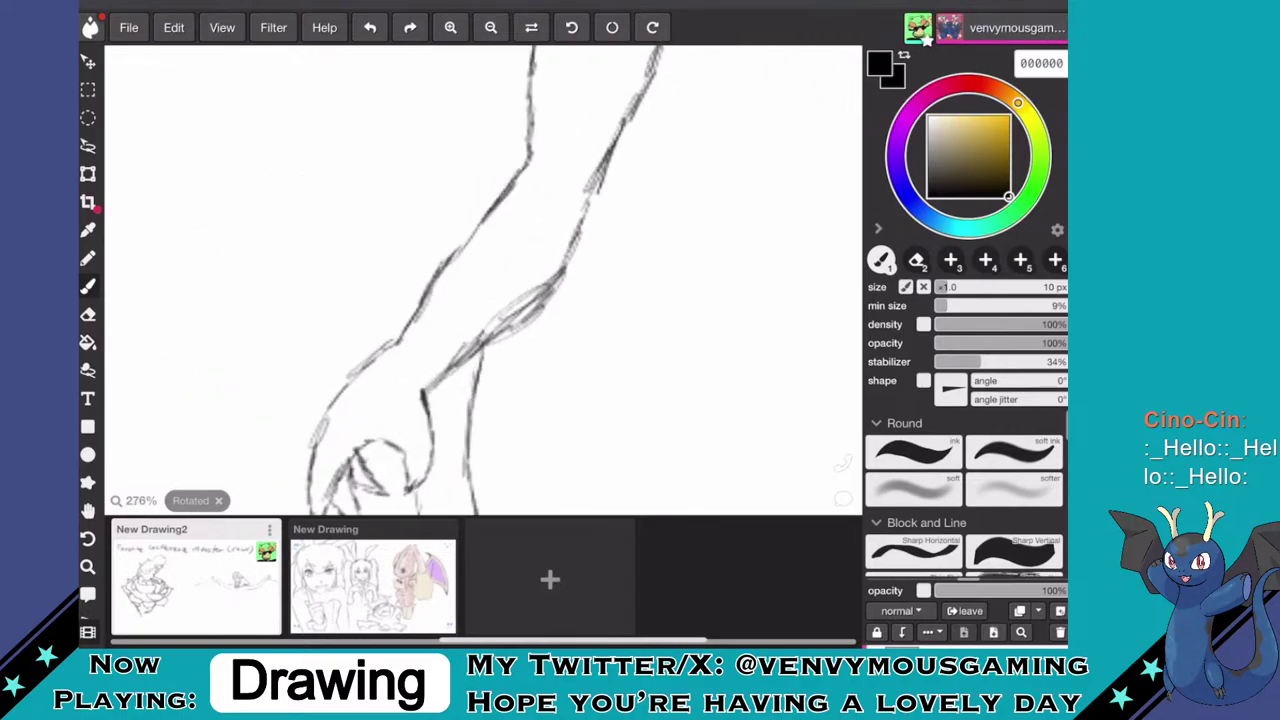
mouse_move(598, 190)
mouse_down()
mouse_move(556, 270)
mouse_move(438, 380)
mouse_up()
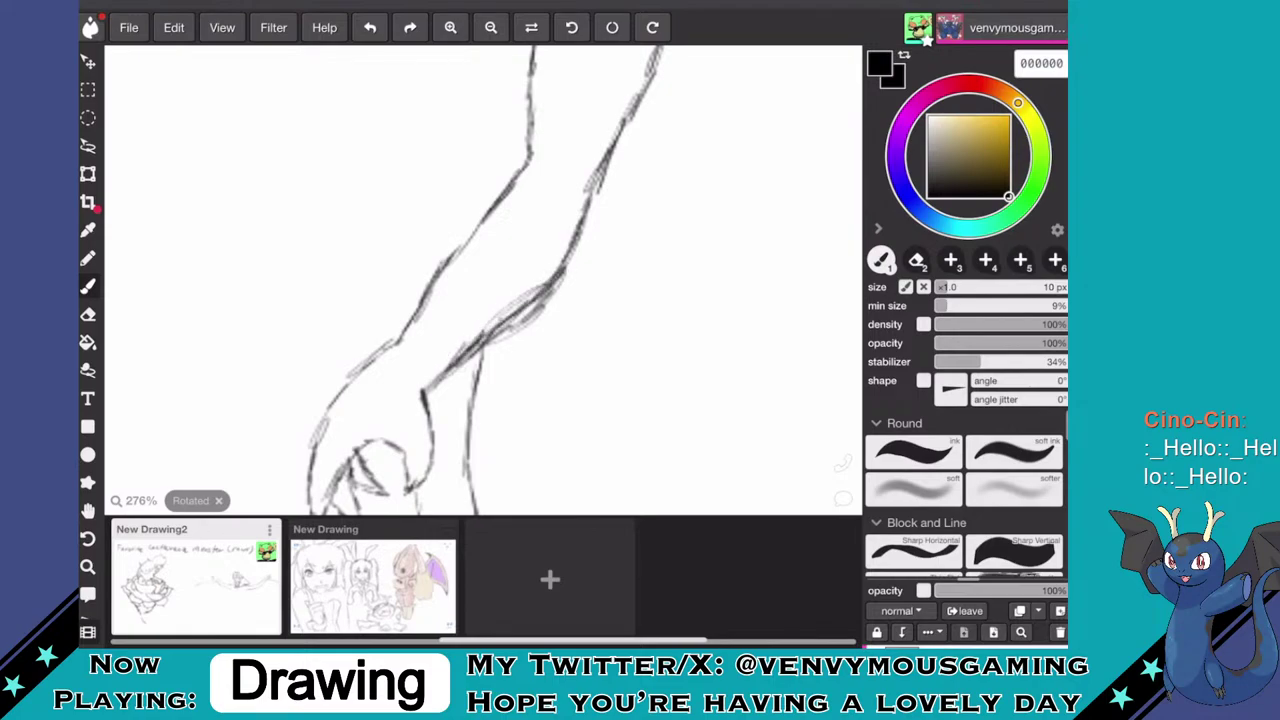
- Erase the overlapping light strokes along the underside of the left forearm with the 42 px eraser
click(88, 341)
click(88, 313)
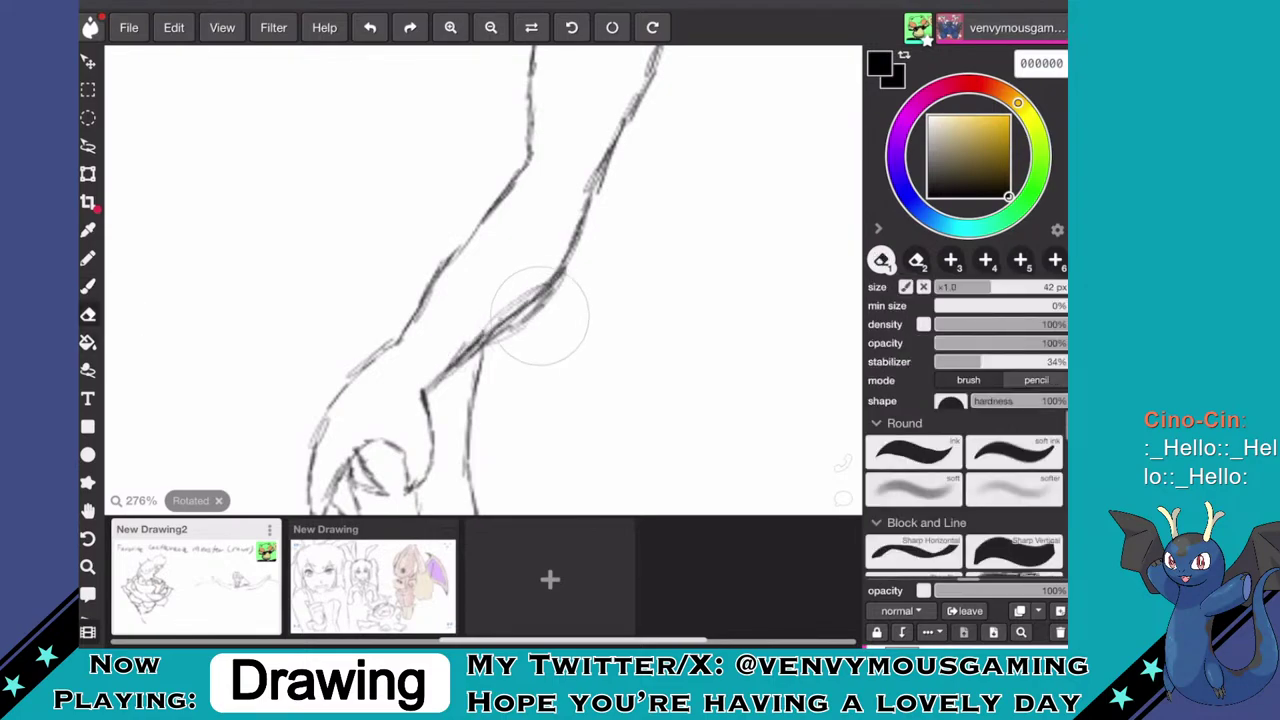
mouse_move(537, 294)
mouse_down()
mouse_move(509, 329)
mouse_move(543, 280)
mouse_move(518, 327)
mouse_move(531, 285)
mouse_move(462, 336)
mouse_move(487, 321)
mouse_up()
scroll(600, 285, down, 1)
scroll(591, 313, down, 5)
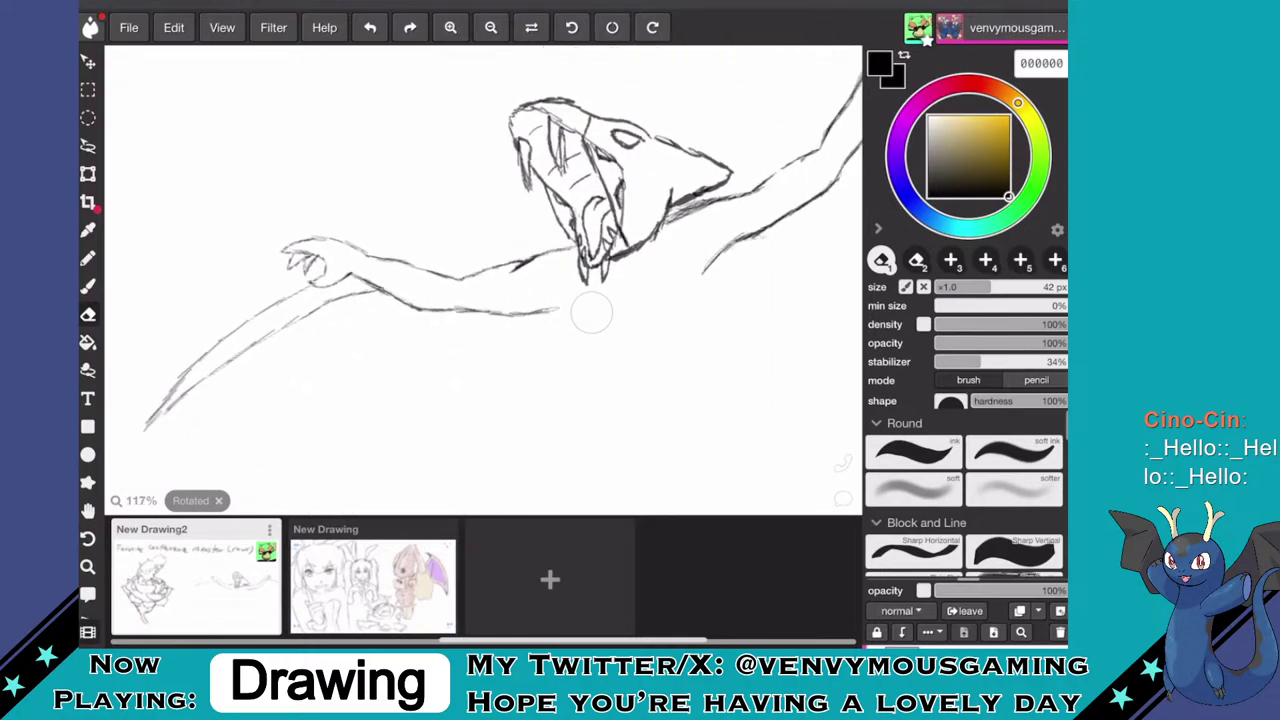
scroll(591, 313, up, 1)
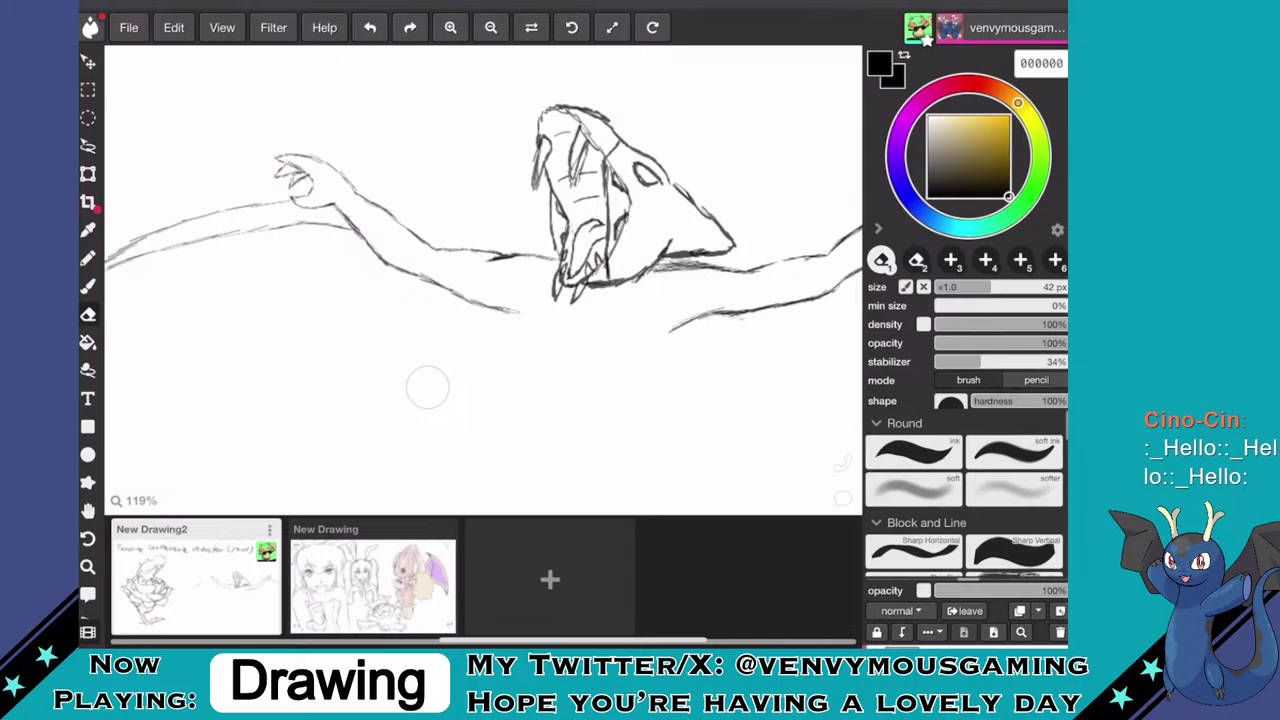
- Extend the left arm's lower contour into the armpit with the brush
key(b)
scroll(483, 280, up, 3)
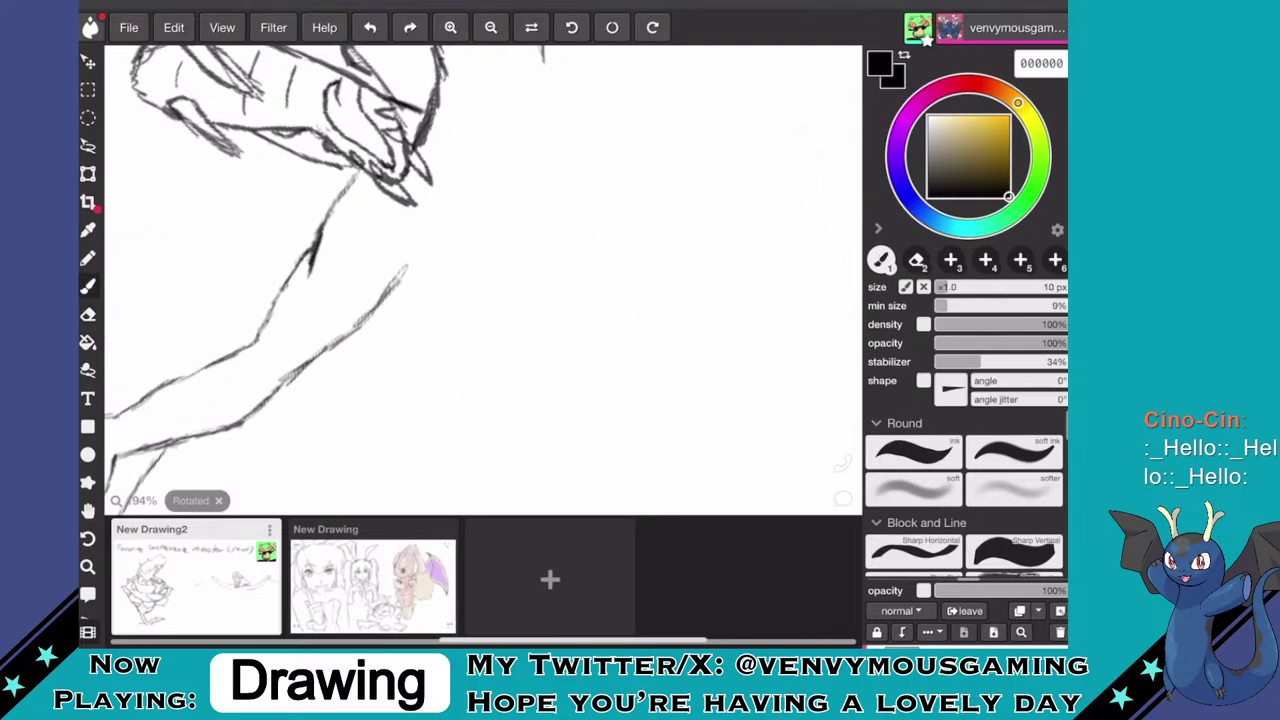
drag(357, 286, 430, 262)
scroll(483, 280, down, 6)
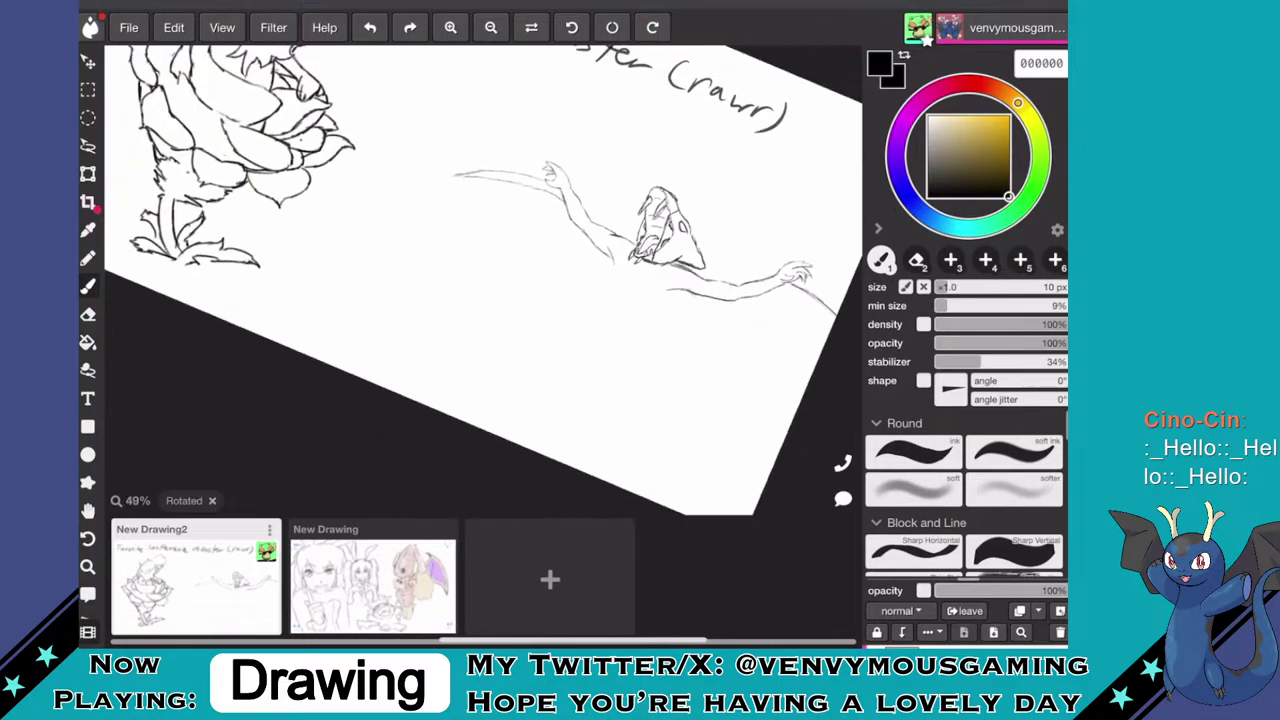
scroll(483, 280, up, 1)
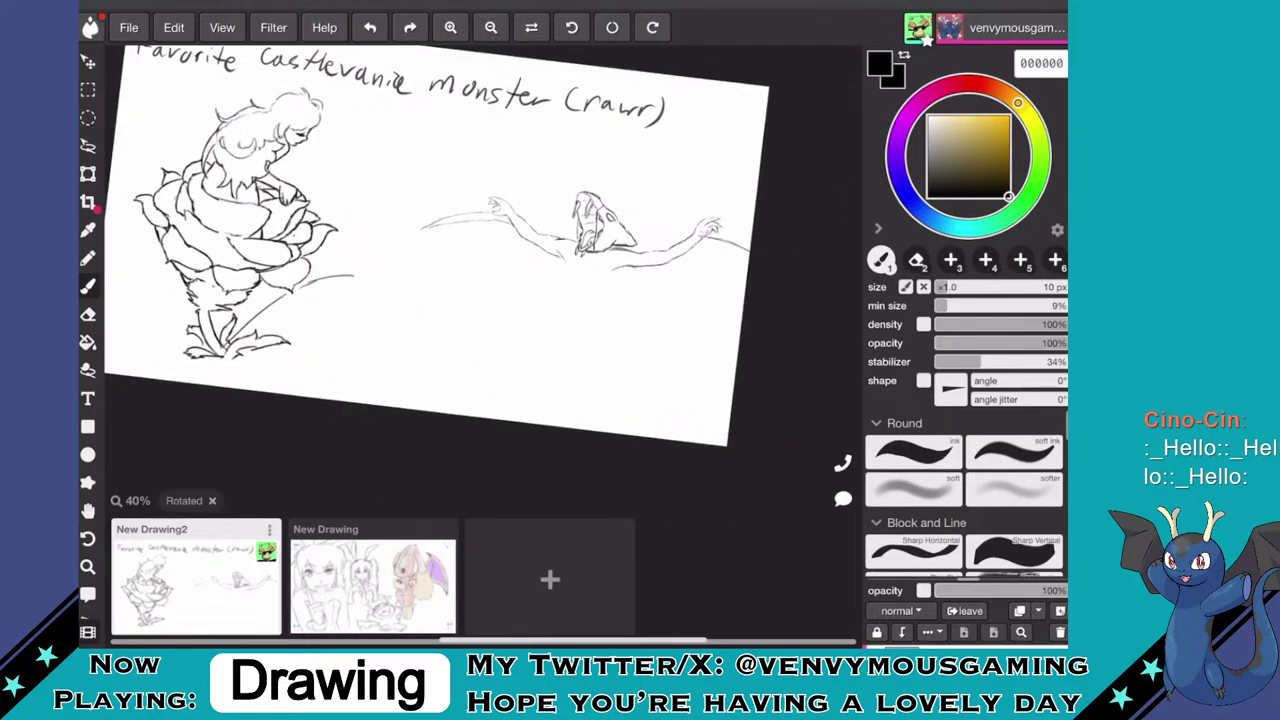
- Draw the curved left and right sides of the chest below the armpits, leaving a gap between their lower ends
scroll(483, 280, up, 6)
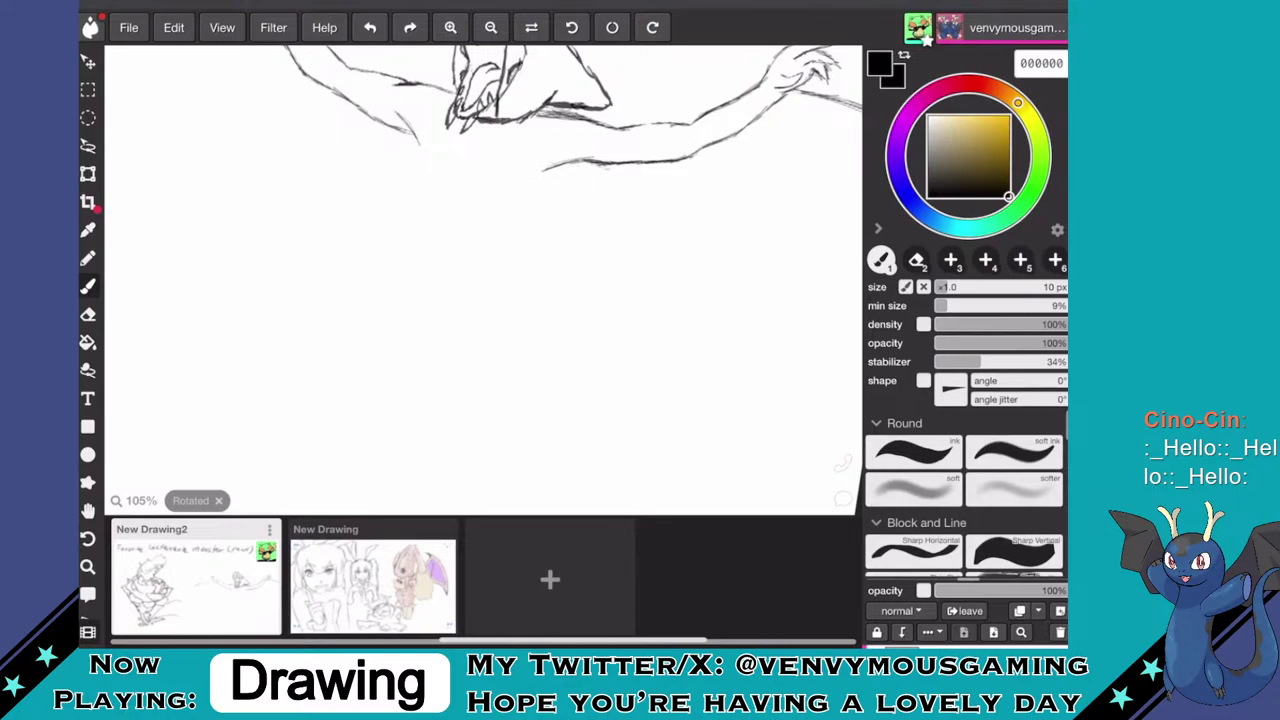
scroll(580, 200, up, 2)
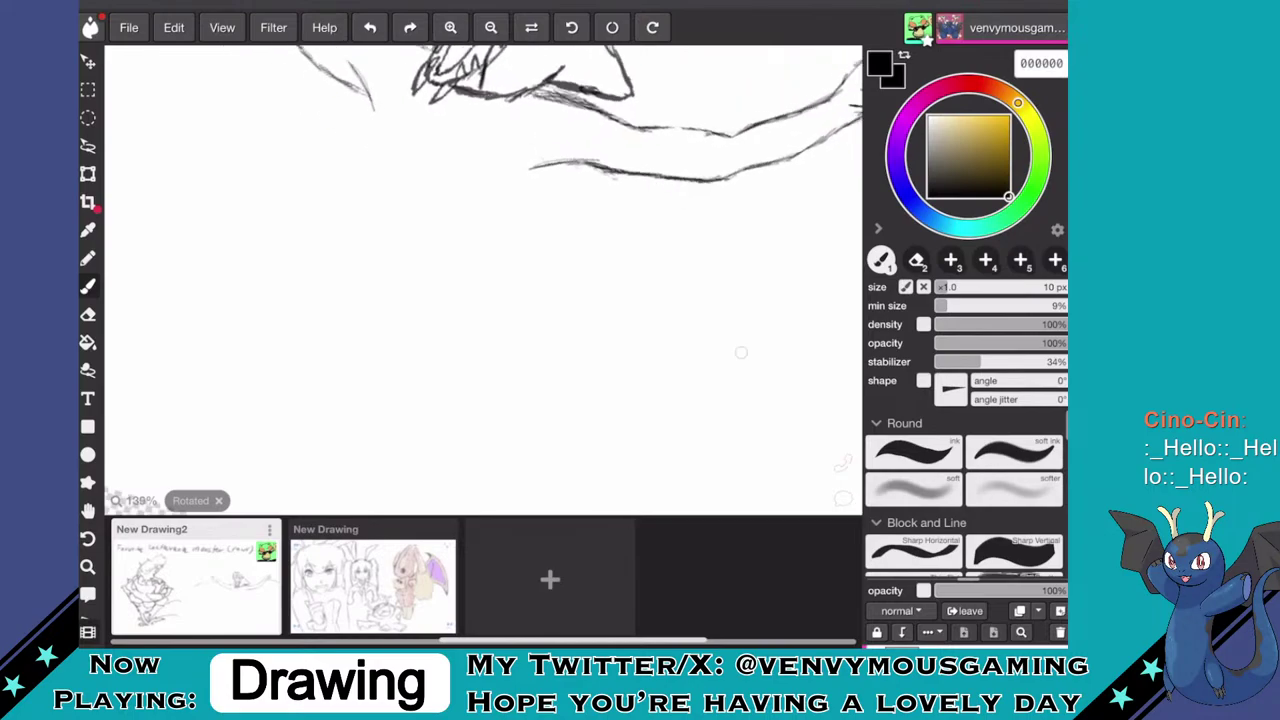
mouse_move(362, 120)
mouse_down()
mouse_move(354, 158)
mouse_move(386, 203)
mouse_up()
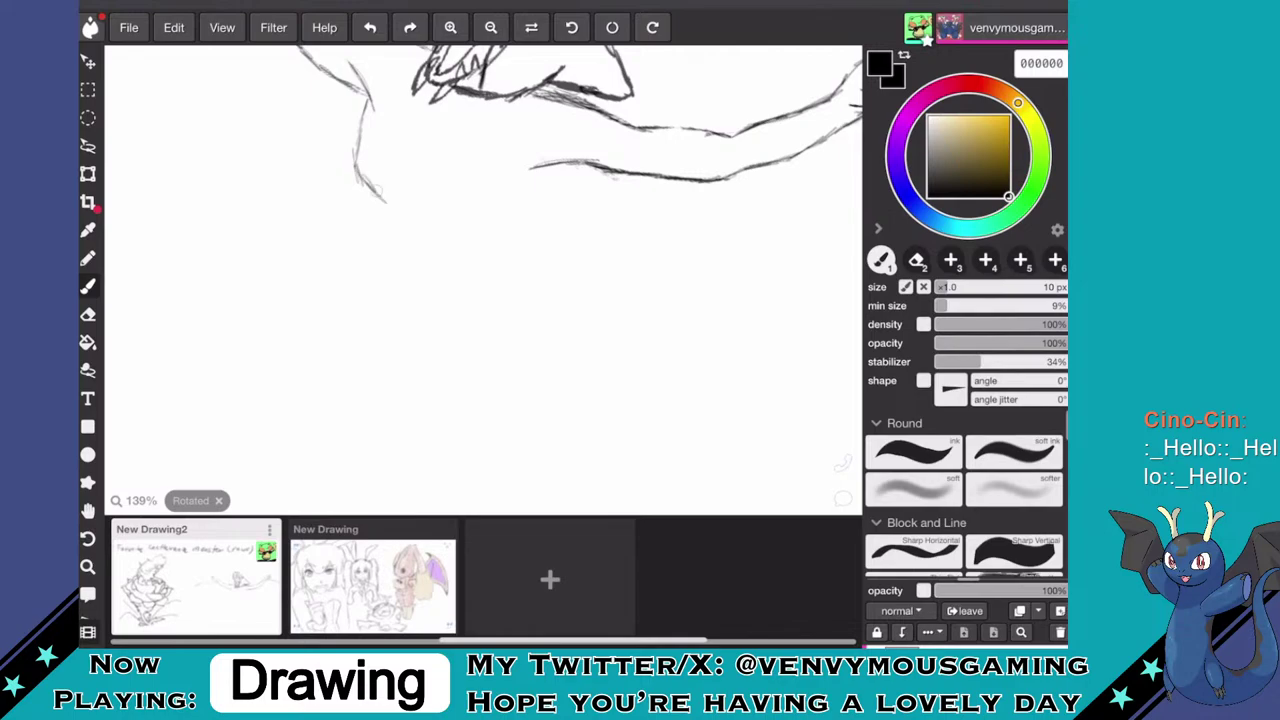
drag(355, 160, 377, 190)
mouse_move(363, 120)
mouse_down()
mouse_move(356, 160)
mouse_move(385, 201)
mouse_up()
scroll(484, 280, down, 2)
mouse_move(525, 296)
mouse_down()
mouse_move(565, 271)
mouse_move(568, 240)
mouse_move(548, 284)
mouse_up()
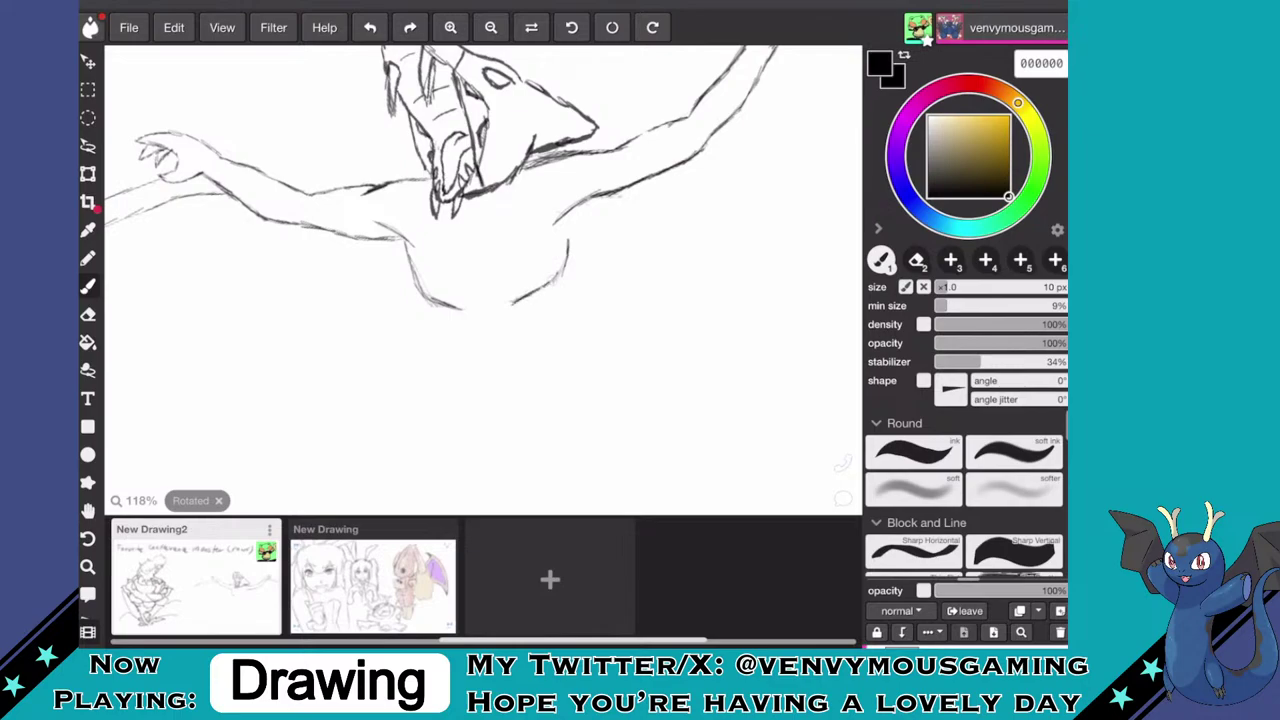
scroll(610, 372, down, 5)
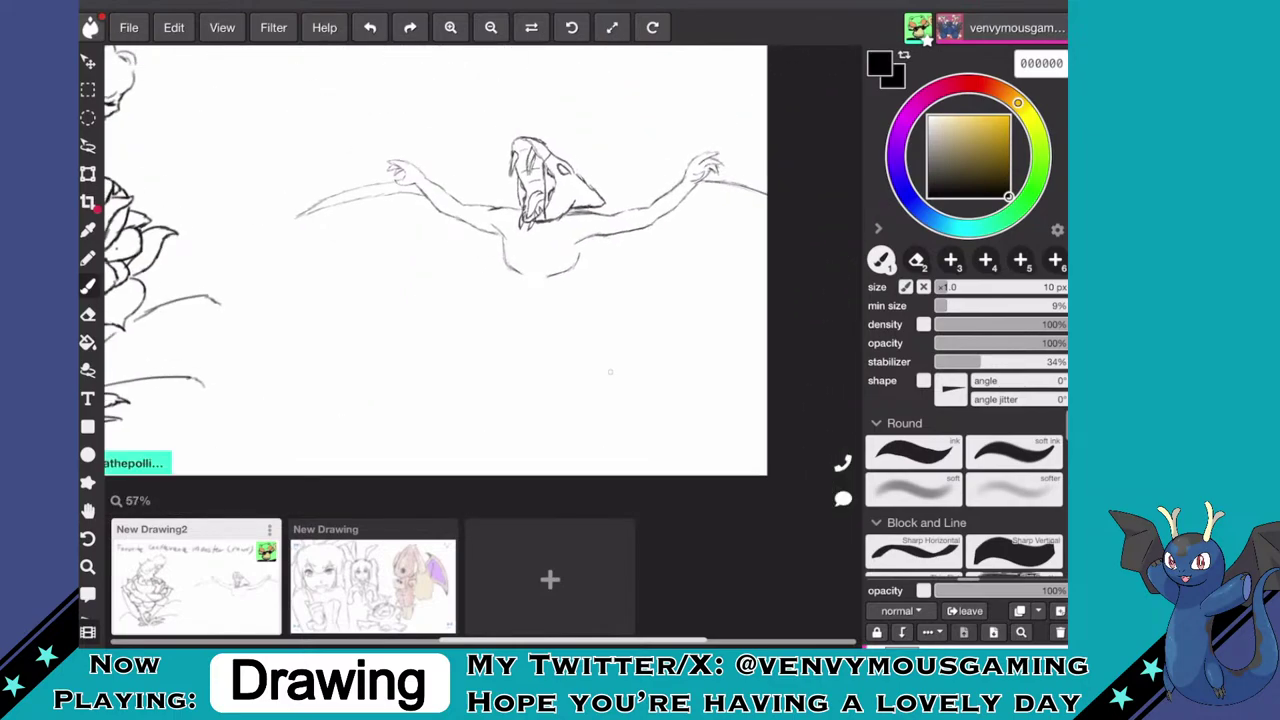
scroll(610, 372, up, 3)
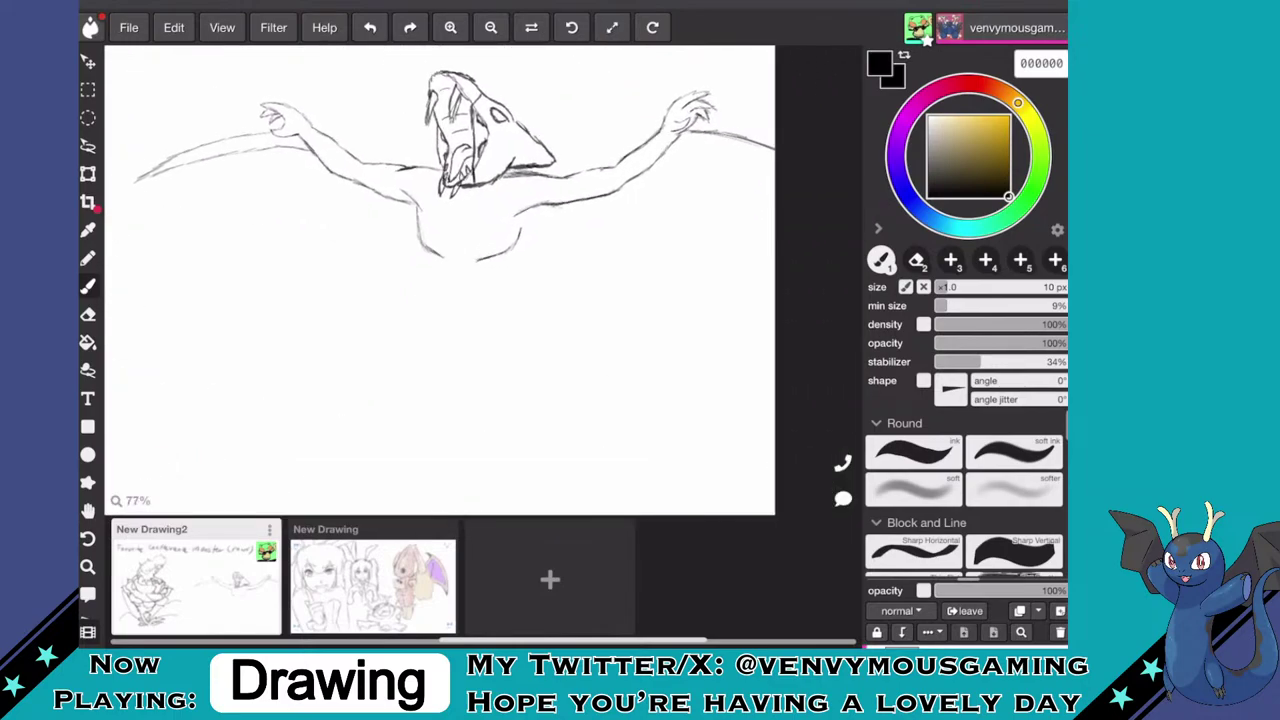
scroll(505, 345, up, 3)
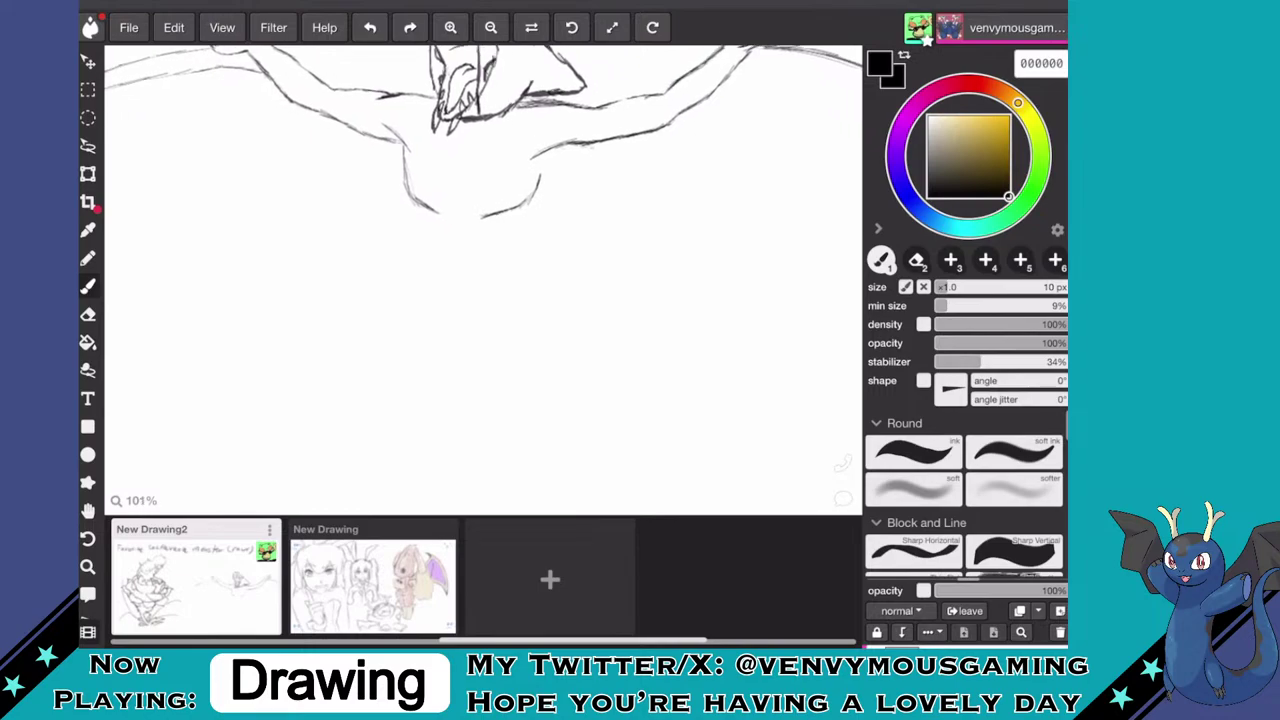
- Draw the lower edge of the chest, joining the lower ends of its left and right sides
scroll(484, 280, up, 1)
scroll(484, 280, up, 1)
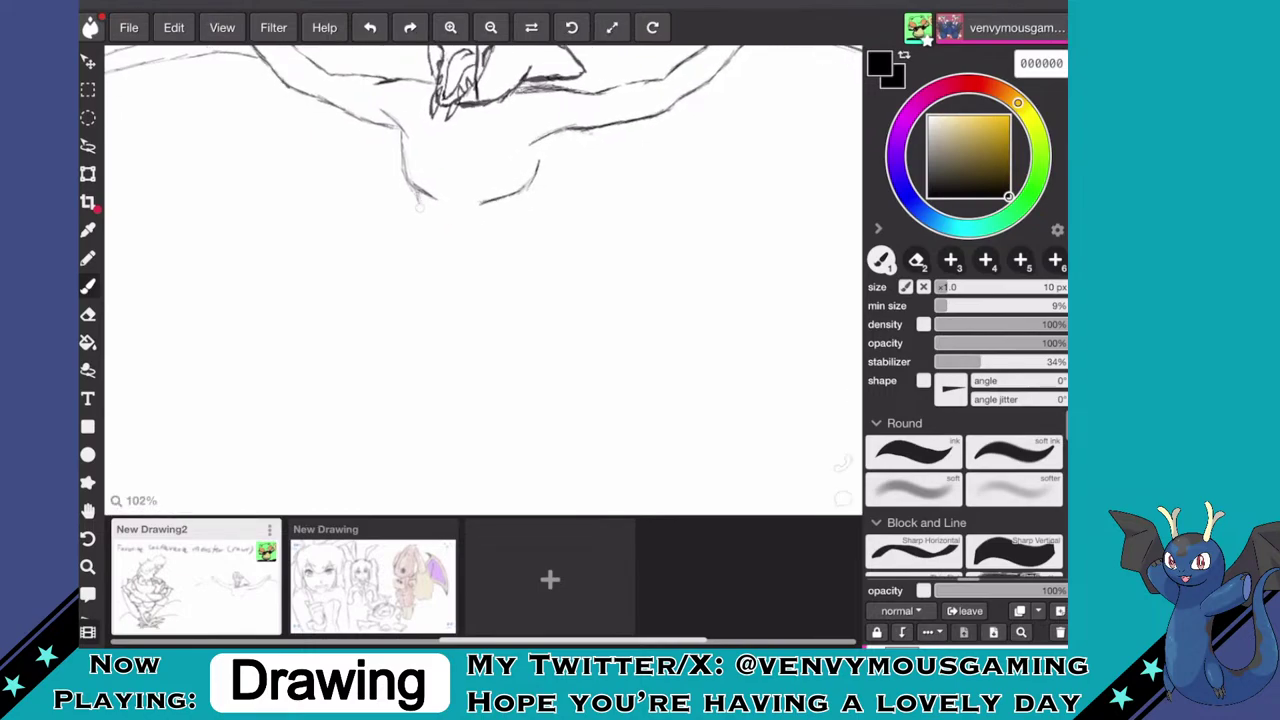
drag(427, 218, 509, 218)
scroll(463, 363, down, 3)
scroll(463, 363, up, 3)
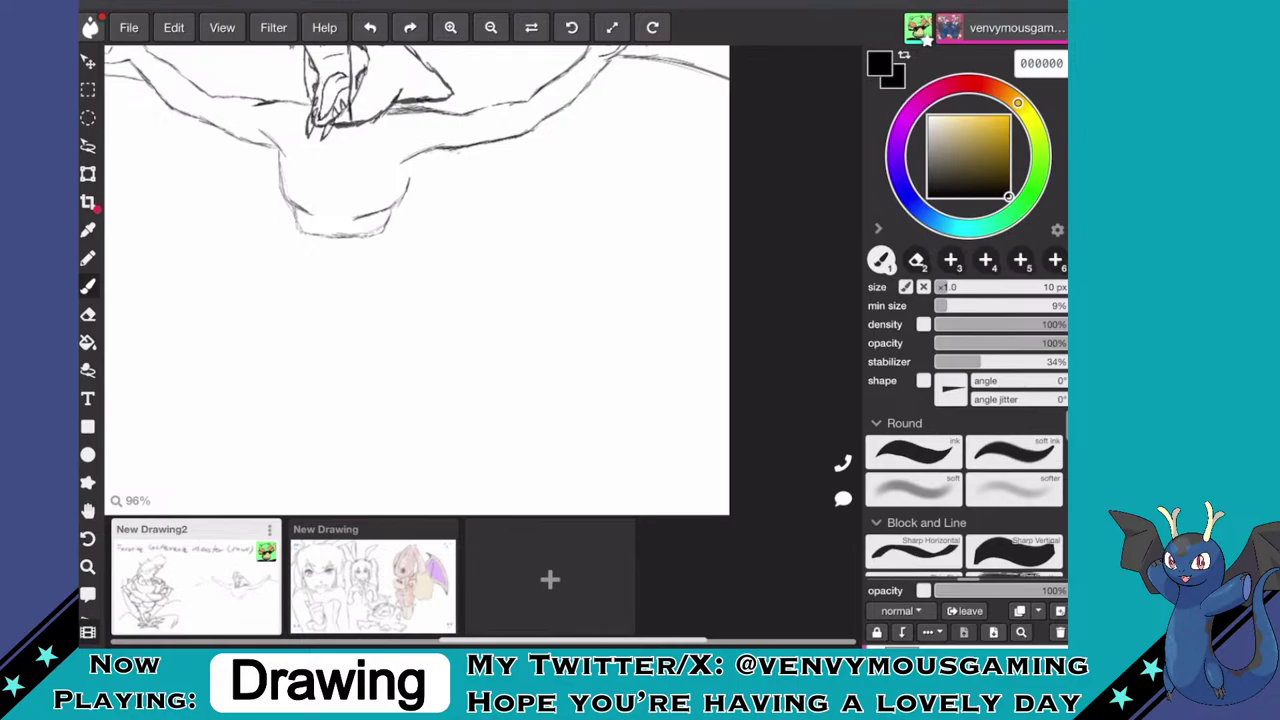
- Draw both sides of the waist below the chest, undoing and redrawing the right side from the armpit down
drag(306, 238, 316, 291)
drag(441, 152, 407, 285)
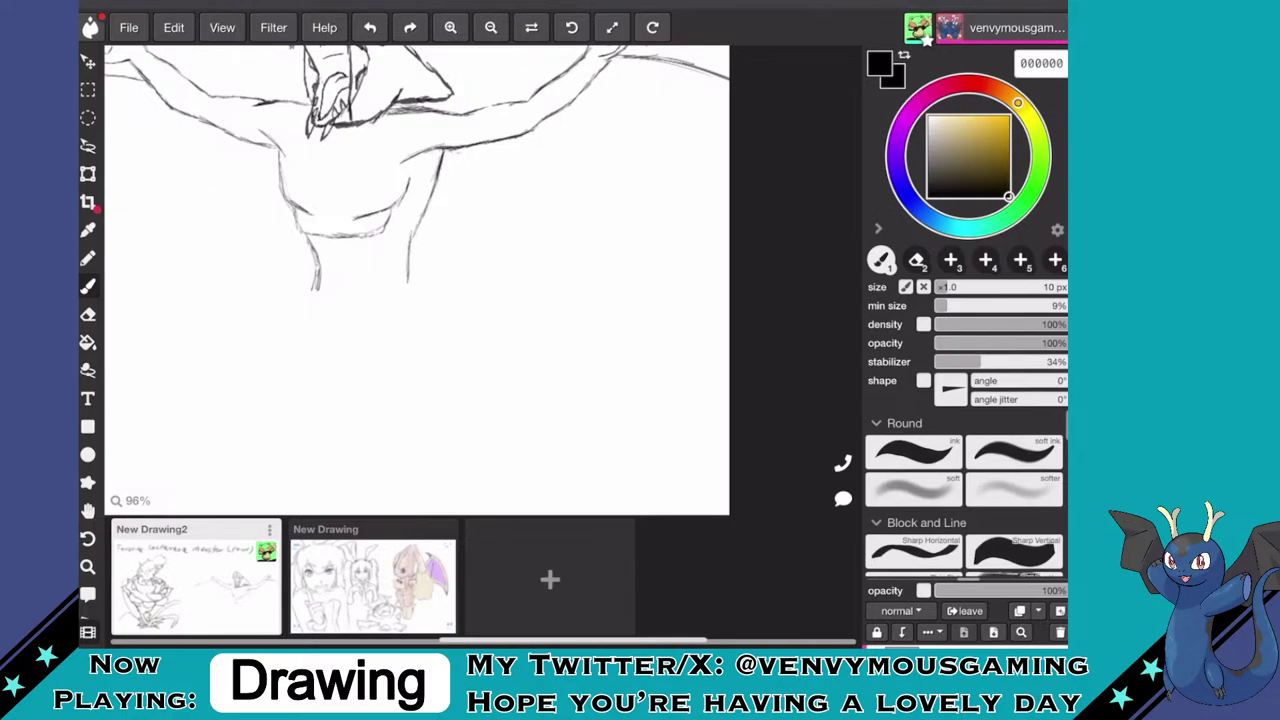
key(ctrl+z)
scroll(548, 246, down, 3)
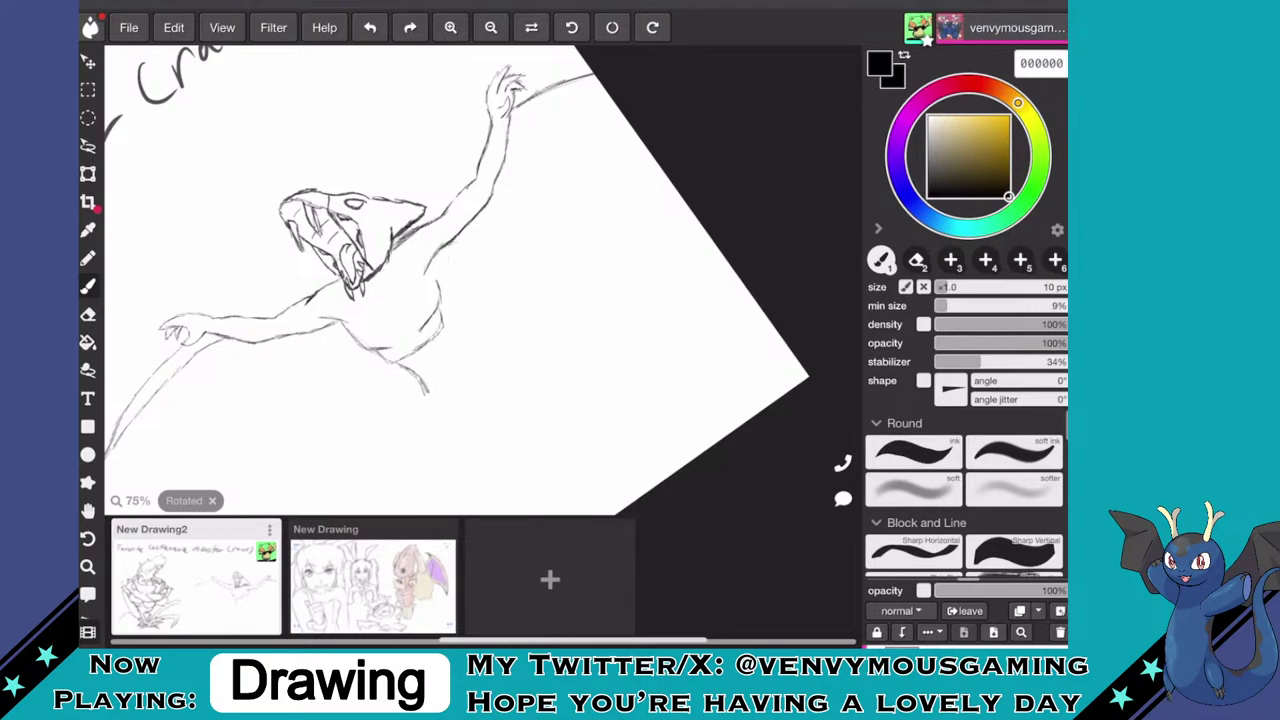
drag(446, 248, 483, 347)
scroll(484, 280, up, 3)
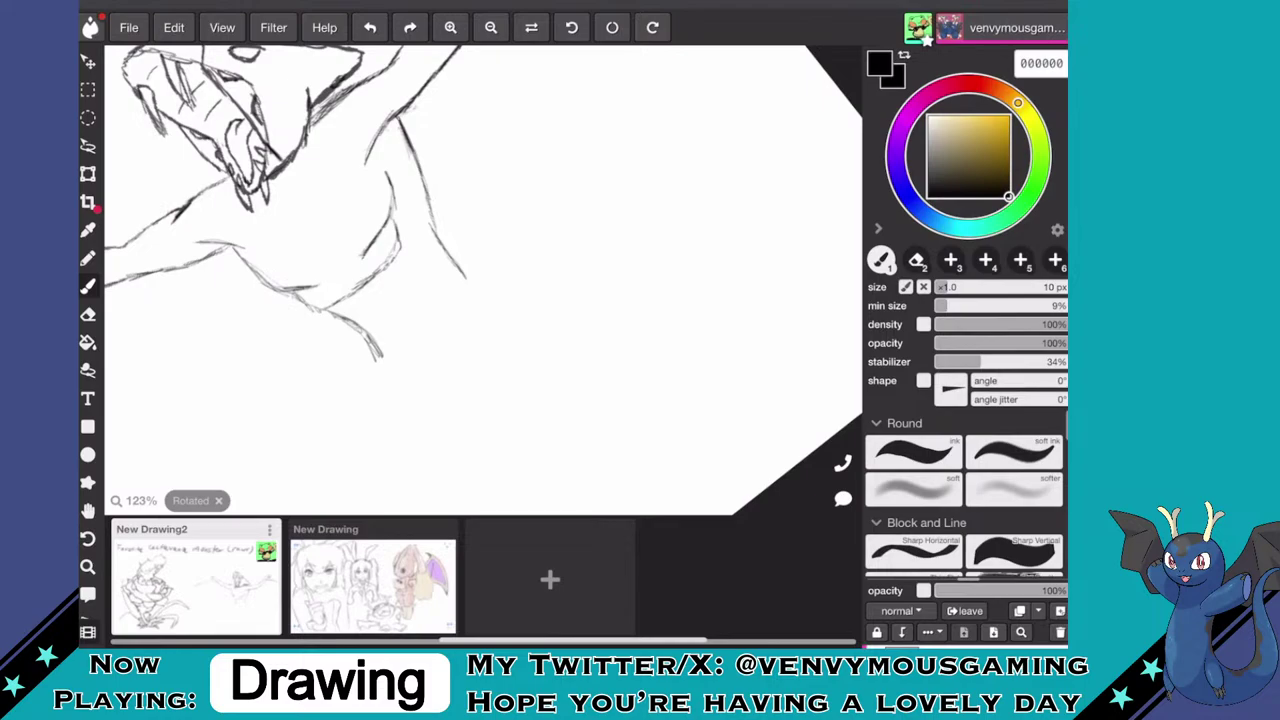
- Draw the right leg's raised thigh from the waist, its bent knee and the outer contour of the lower leg
scroll(547, 257, up, 2)
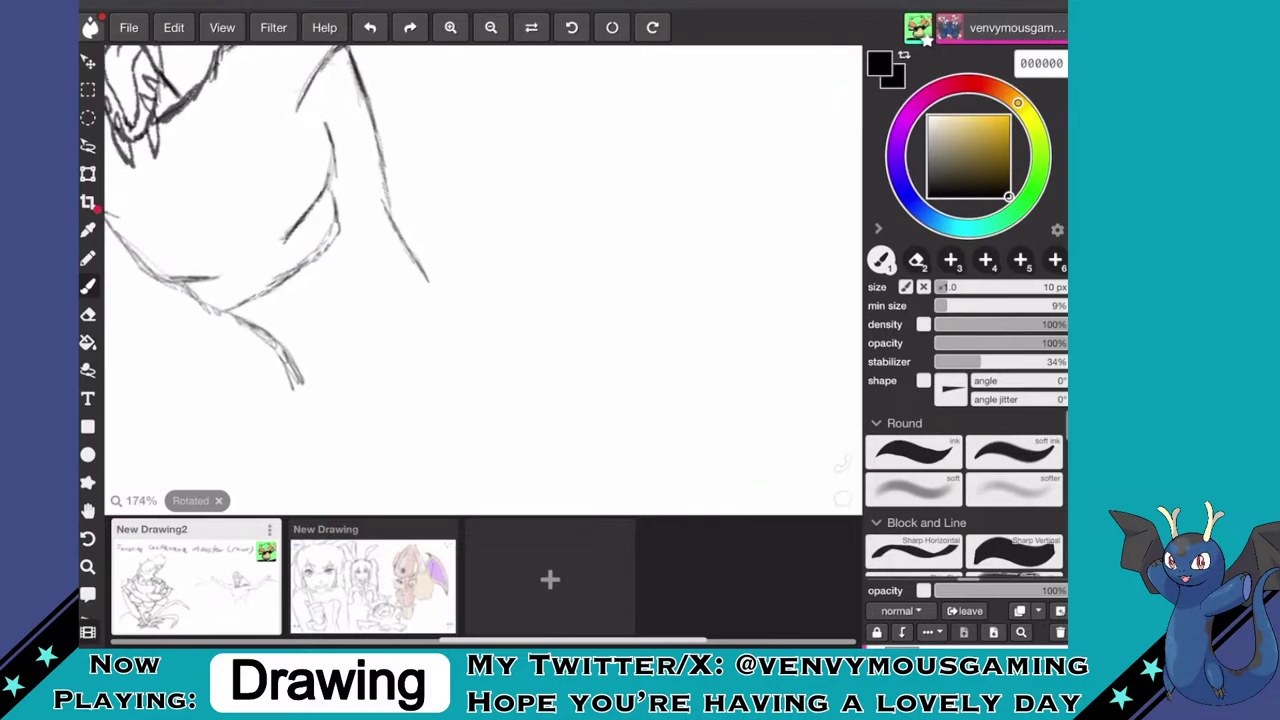
mouse_move(404, 304)
mouse_down()
mouse_move(457, 199)
mouse_move(526, 144)
mouse_up()
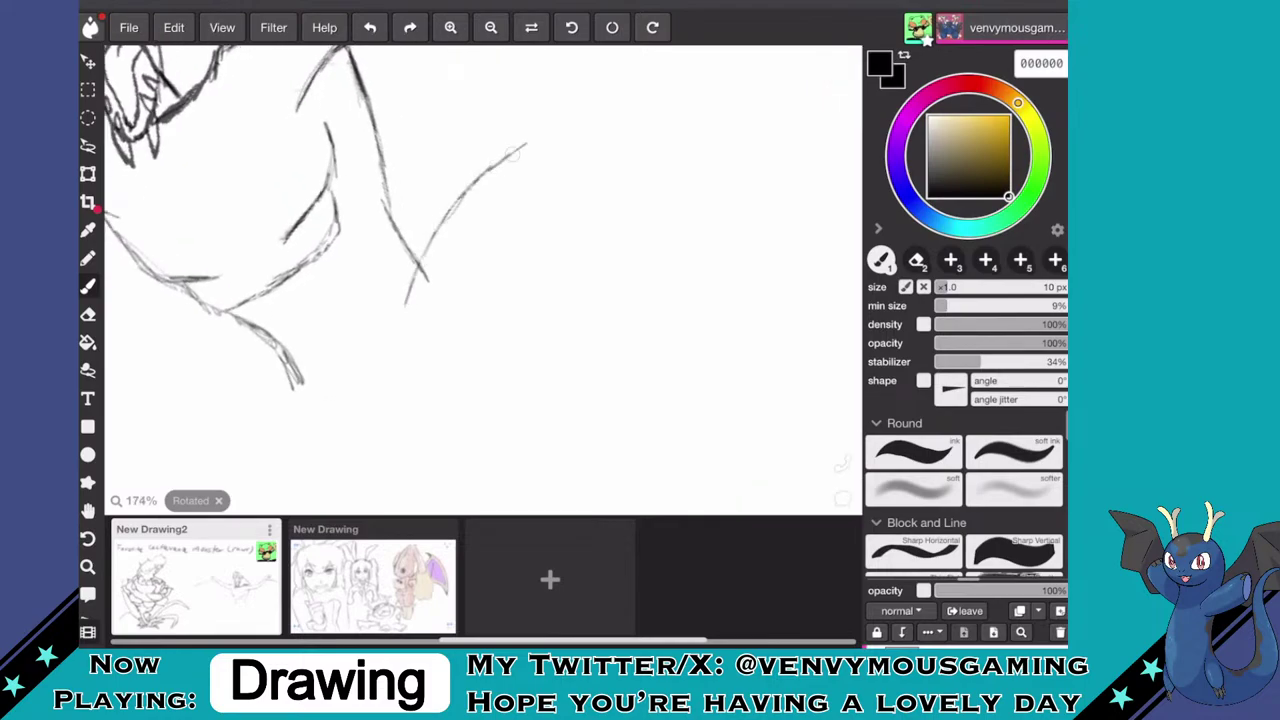
scroll(634, 258, down, 7)
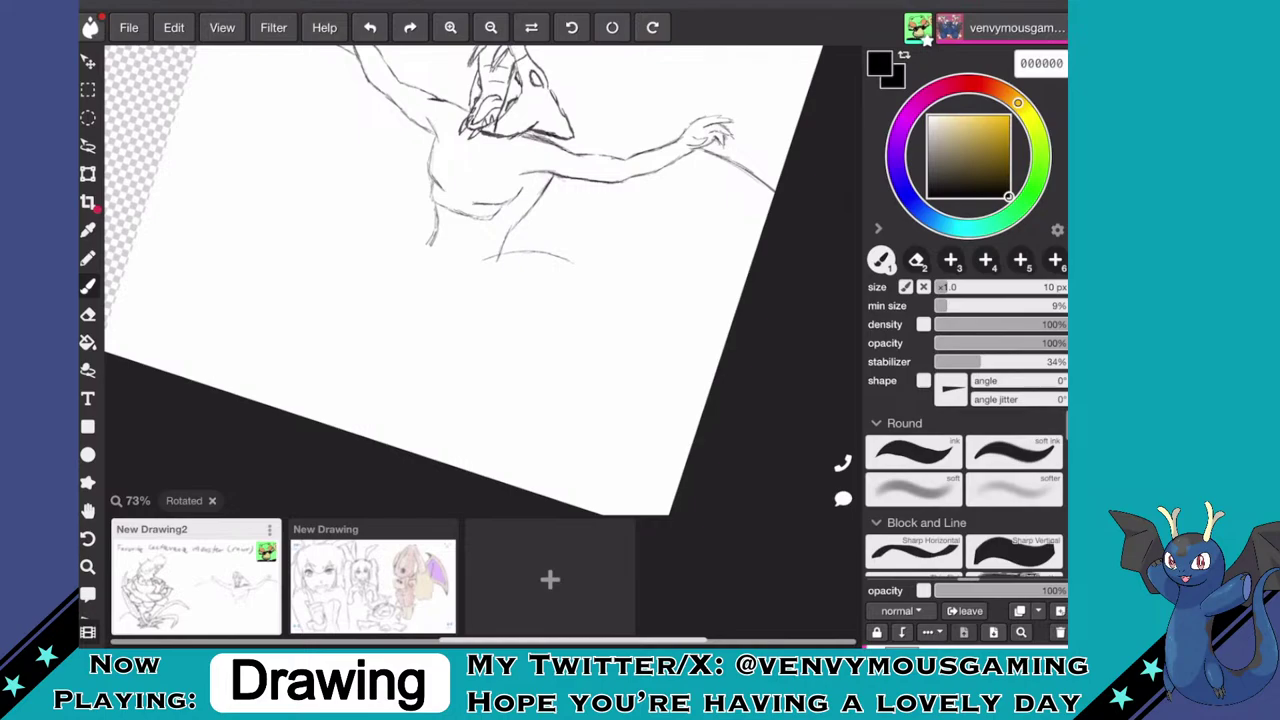
scroll(560, 280, up, 4)
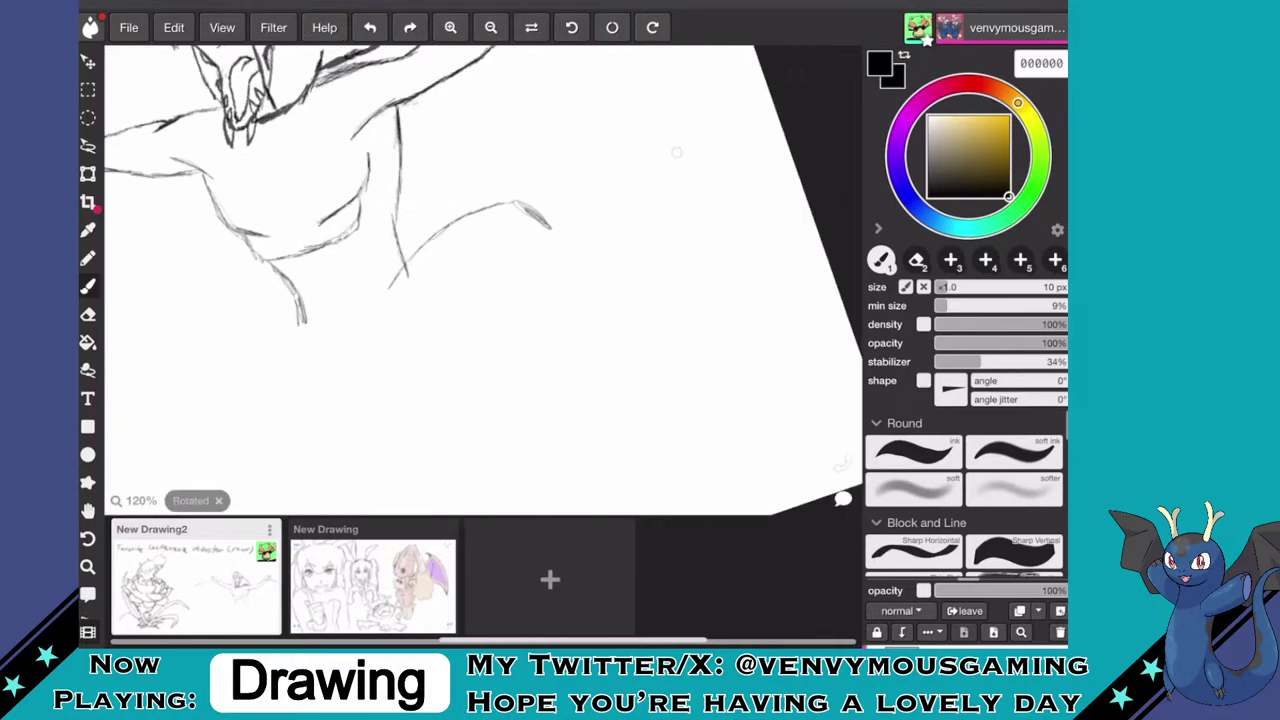
mouse_move(550, 228)
mouse_down()
mouse_move(554, 264)
mouse_move(500, 362)
mouse_up()
scroll(484, 280, up, 1)
scroll(484, 280, down, 3)
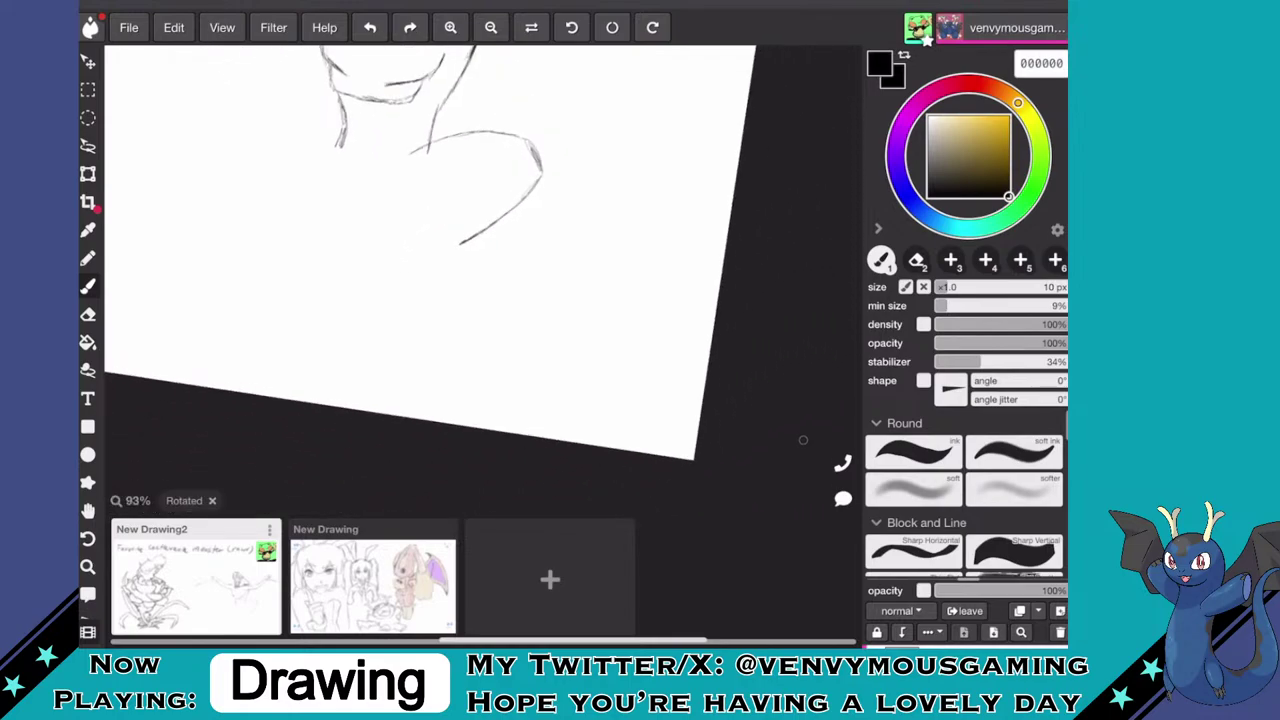
- Draw a two-clawed foot with a pointed heel at the end of the right leg, plus the calf's inner contour
drag(465, 264, 457, 307)
mouse_move(441, 290)
mouse_down()
mouse_move(424, 311)
mouse_move(431, 283)
mouse_up()
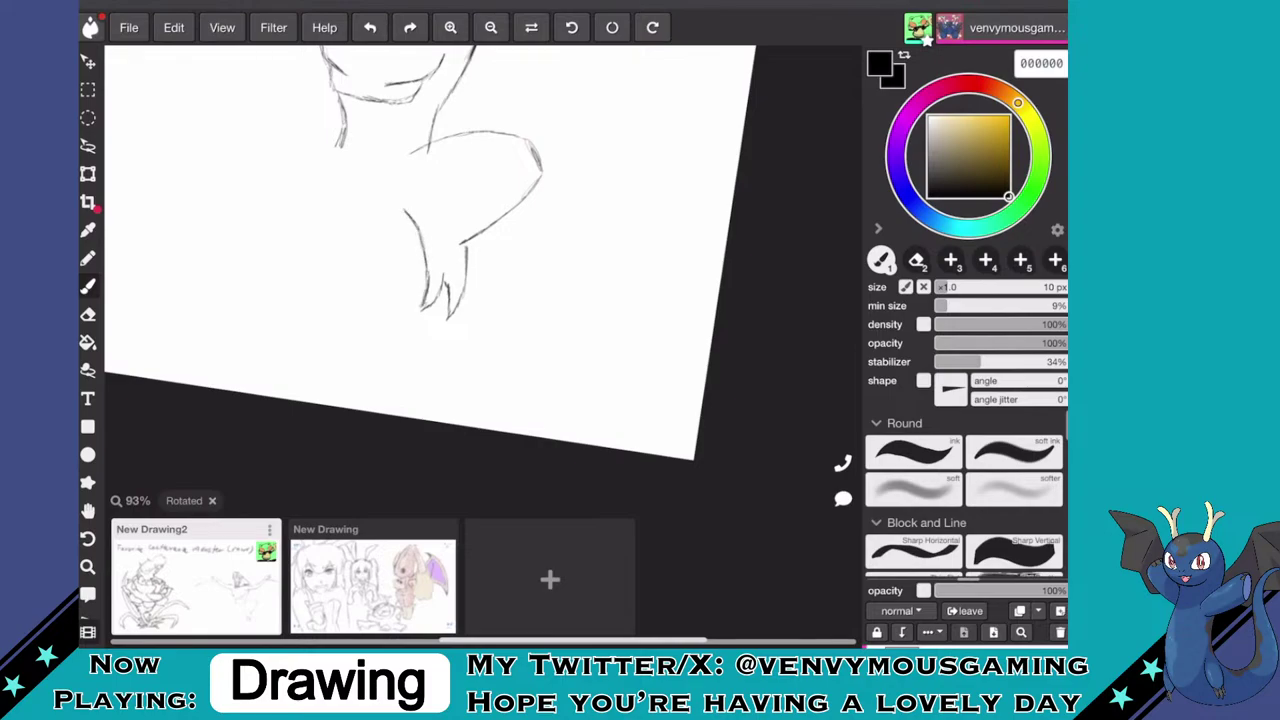
drag(466, 242, 451, 252)
drag(505, 157, 450, 210)
mouse_move(447, 318)
mouse_down()
mouse_move(614, 297)
mouse_move(637, 184)
mouse_move(550, 205)
mouse_move(420, 268)
mouse_up()
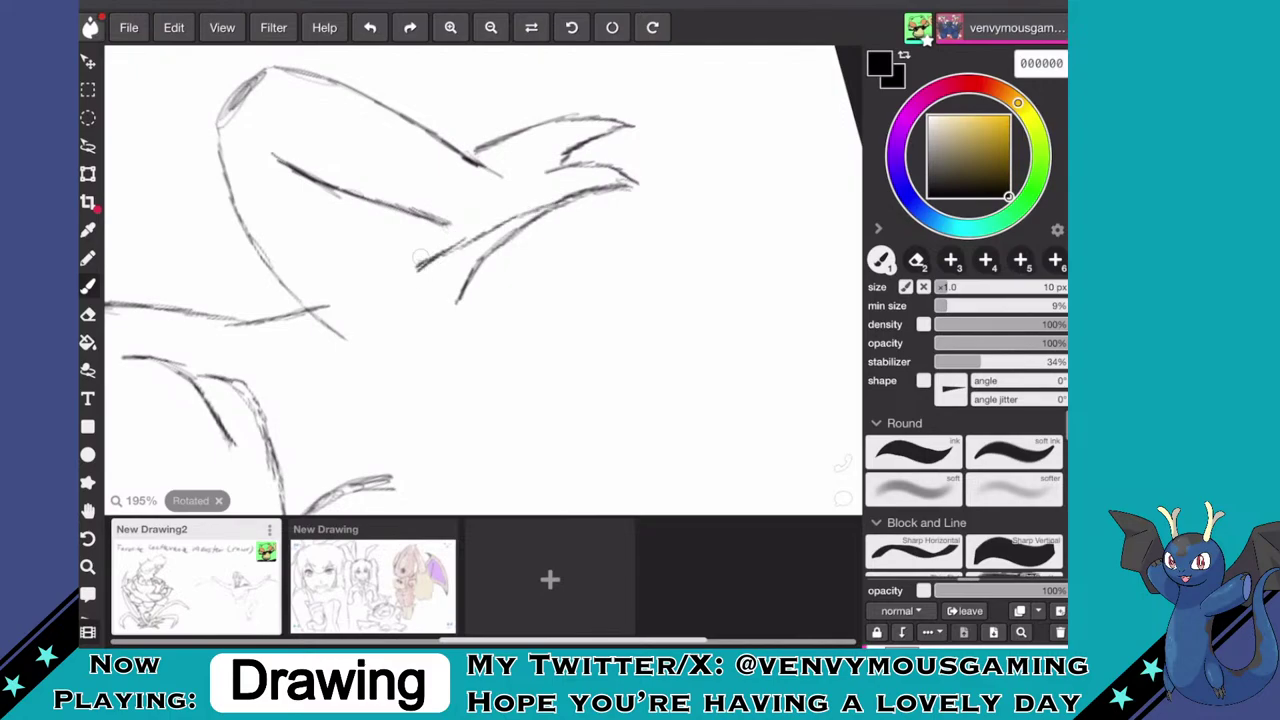
mouse_move(436, 224)
mouse_down()
mouse_move(416, 267)
mouse_move(434, 255)
mouse_up()
scroll(483, 280, down, 5)
scroll(483, 280, down, 4)
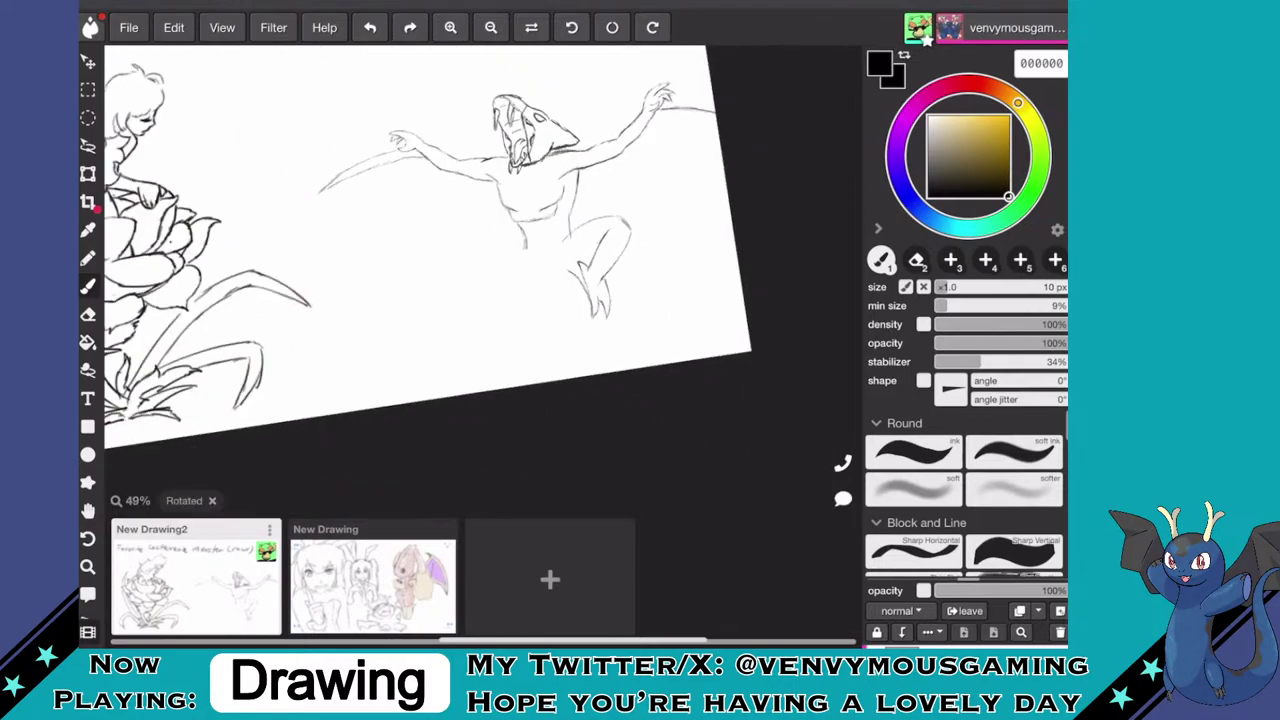
scroll(483, 280, up, 5)
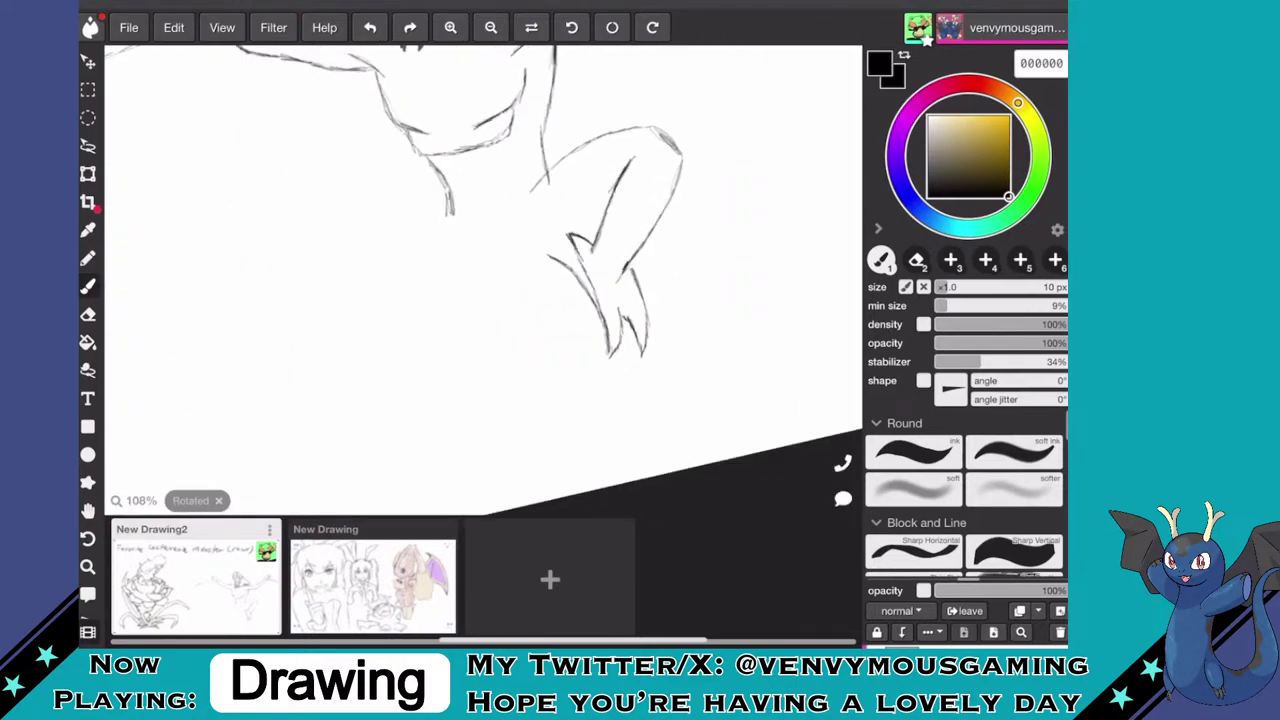
- Erase the extra stroke running along the sole of the right foot with the 42 px eraser
click(88, 258)
key(e)
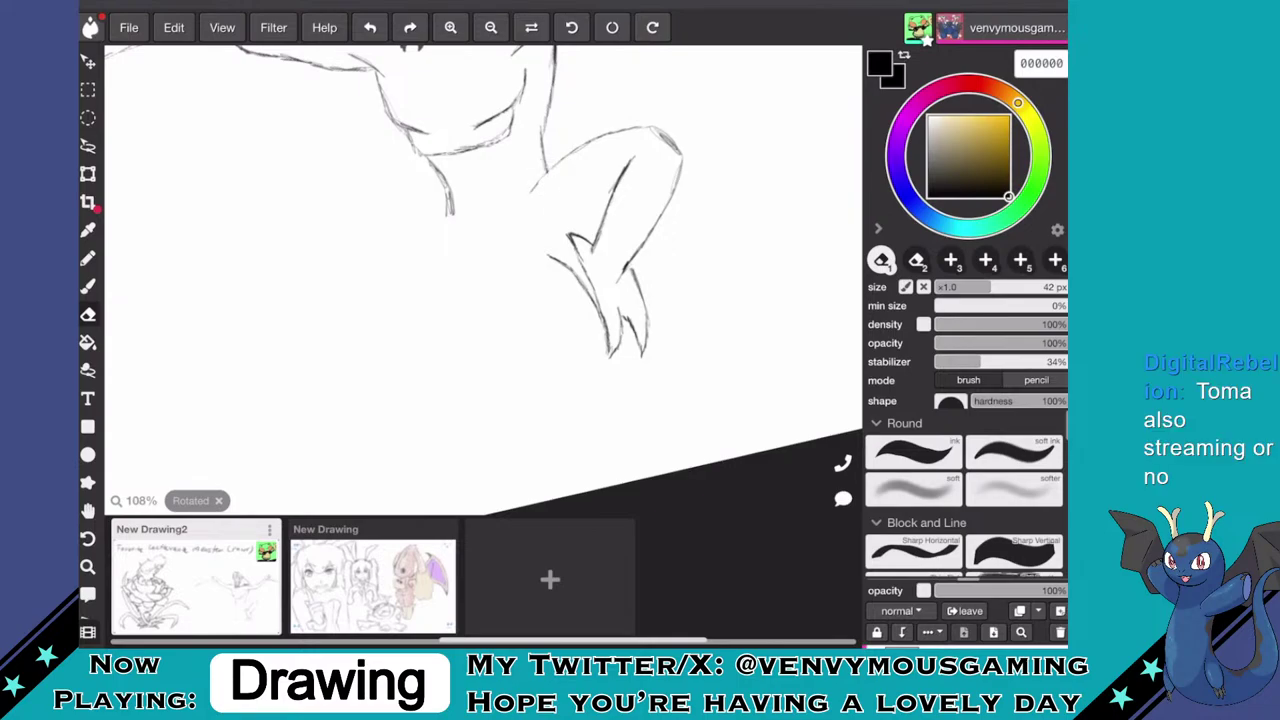
scroll(483, 280, up, 3)
click(613, 213)
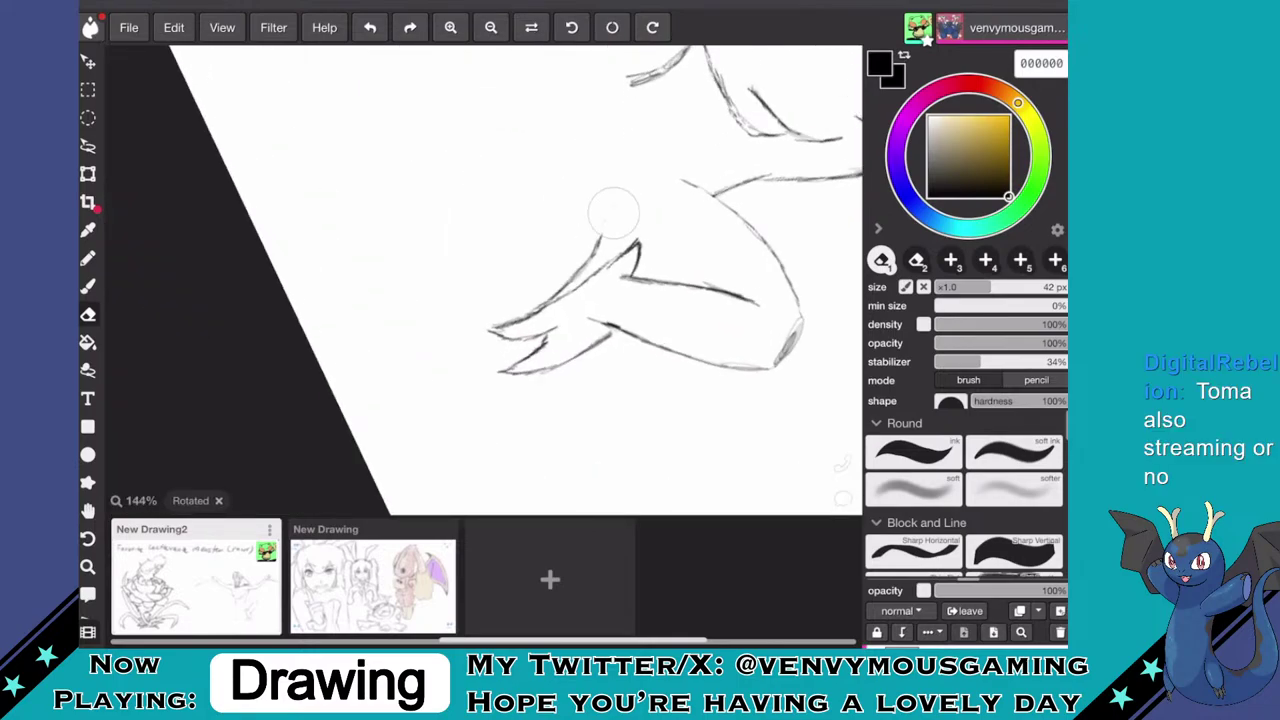
mouse_move(613, 213)
mouse_down()
mouse_move(578, 269)
mouse_move(520, 304)
mouse_up()
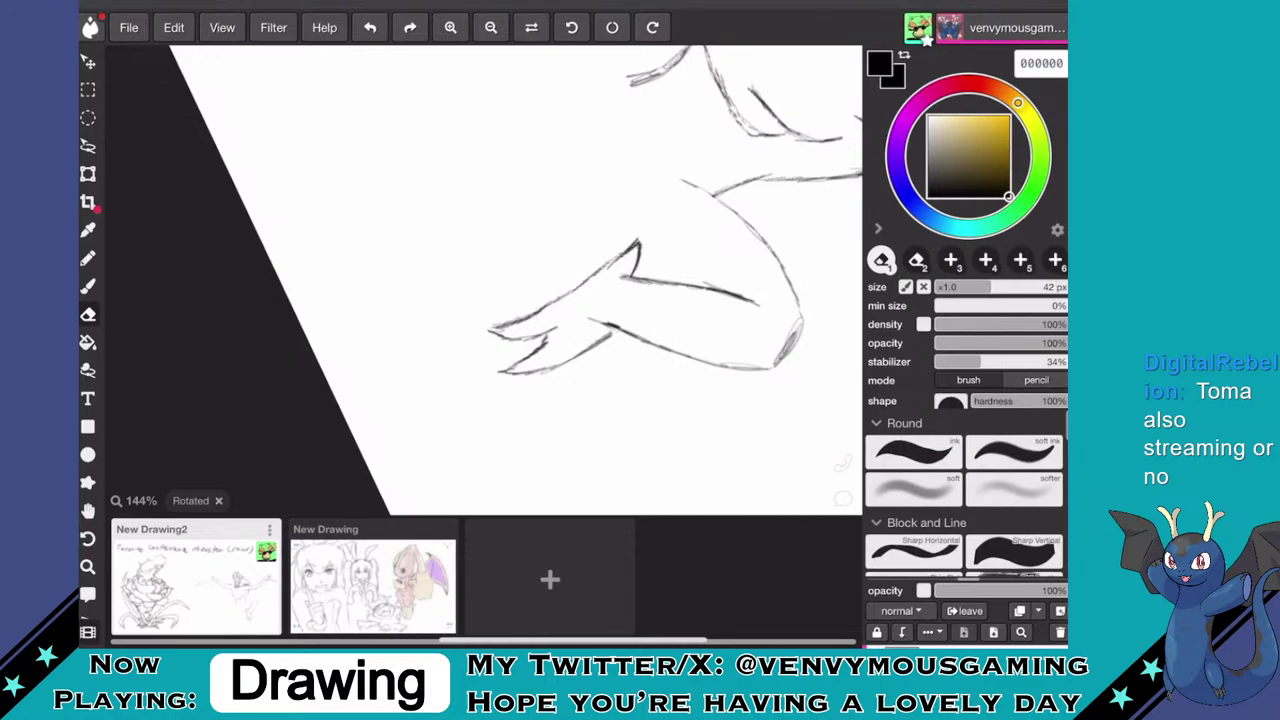
- Redraw the top of the right foot as a higher arch from ankle to claw, and erase the old contour
key(b)
scroll(483, 280, up, 3)
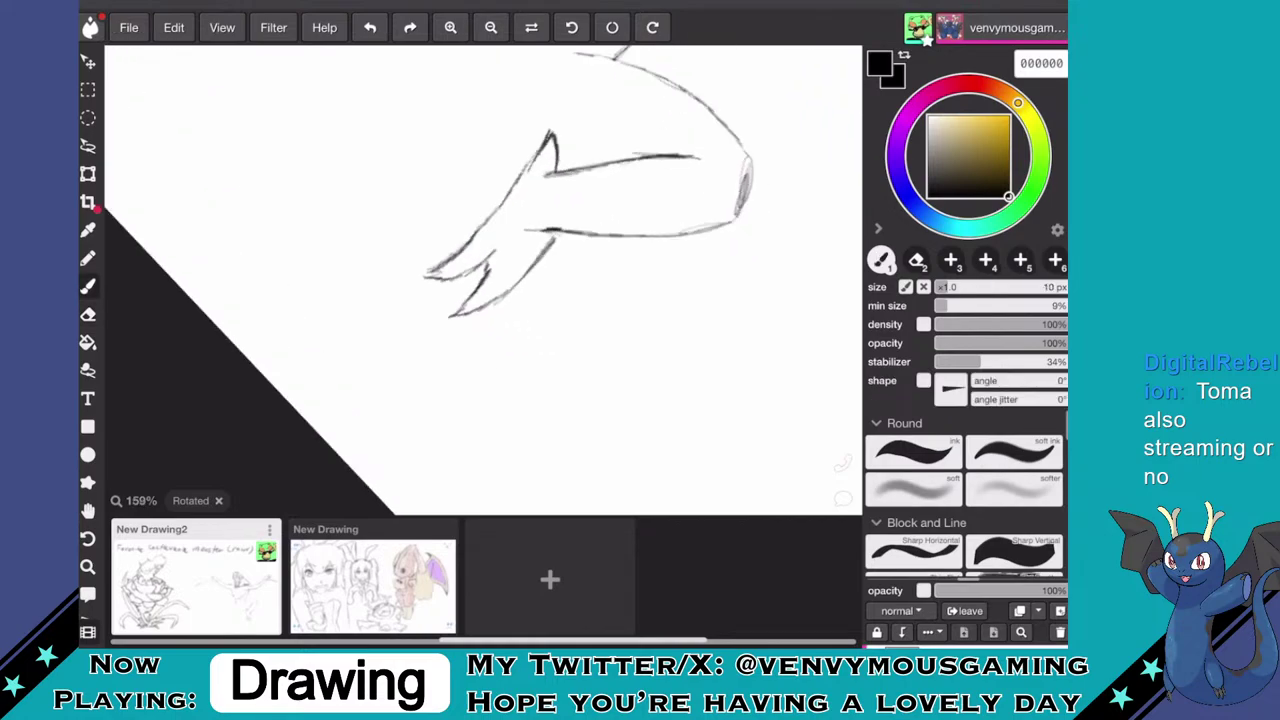
scroll(483, 280, up, 4)
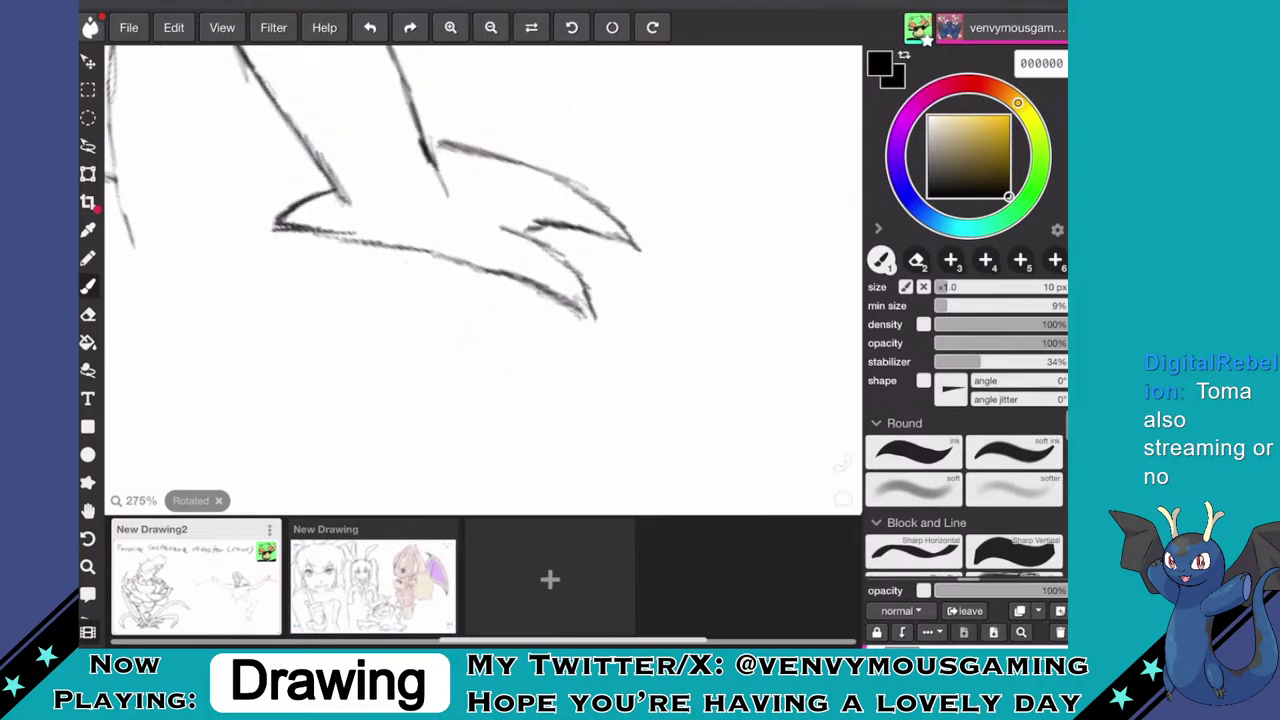
mouse_move(453, 155)
mouse_down()
mouse_move(579, 107)
mouse_move(461, 150)
mouse_move(452, 118)
mouse_move(448, 130)
mouse_move(556, 105)
mouse_up()
click(88, 314)
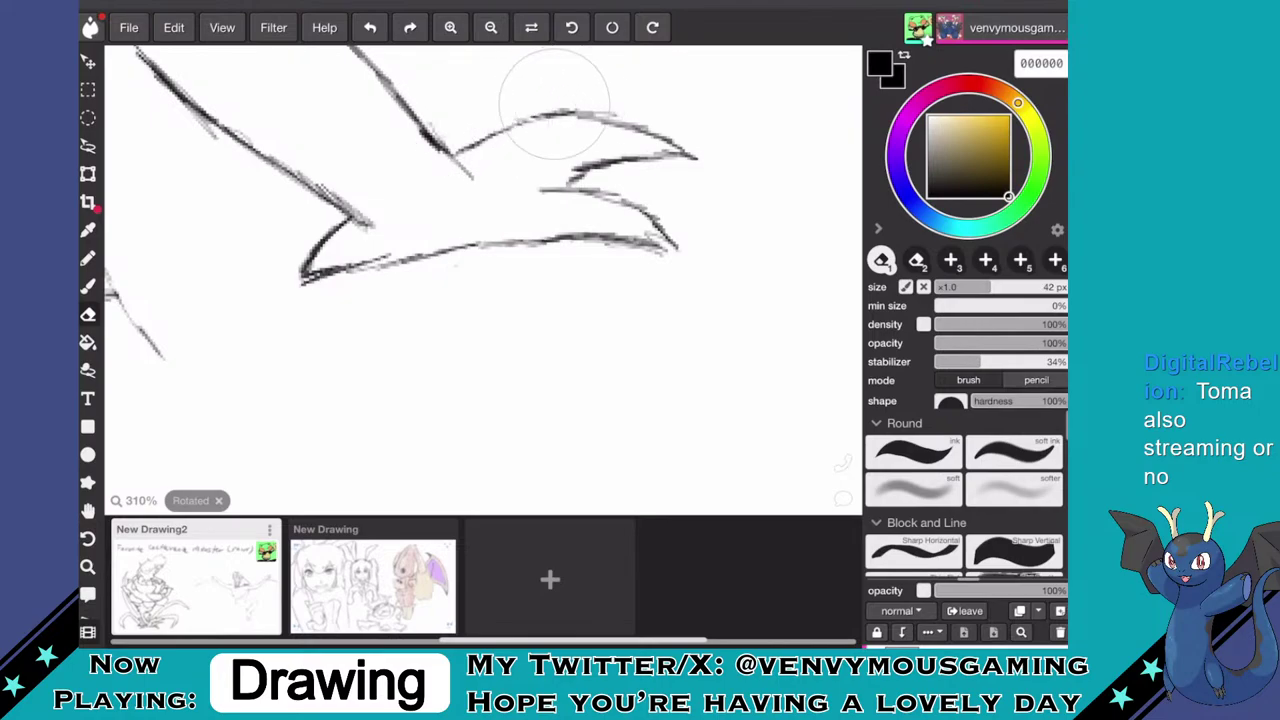
- Redraw the second claw of the right foot longer with the 10 px brush, and erase its old inner lines
click(88, 286)
scroll(483, 280, up, 5)
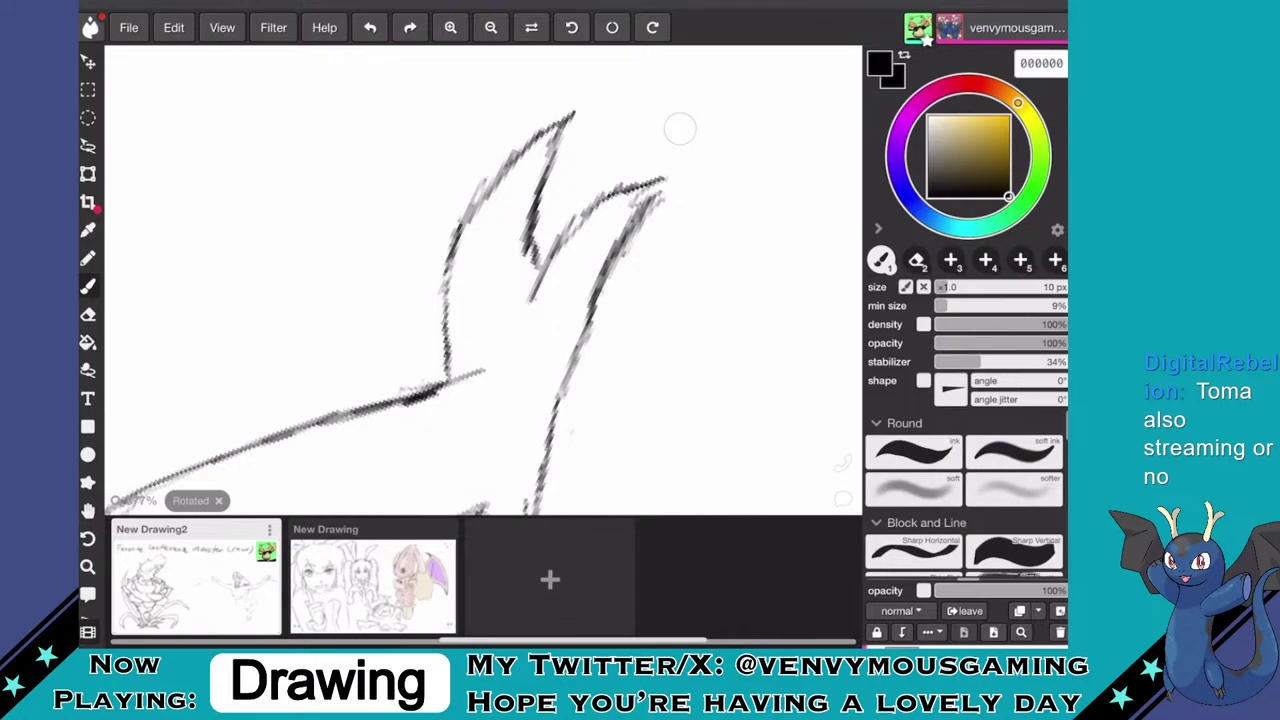
mouse_move(664, 205)
mouse_down()
mouse_move(688, 157)
mouse_move(593, 183)
mouse_move(552, 214)
mouse_move(502, 289)
mouse_move(546, 192)
mouse_up()
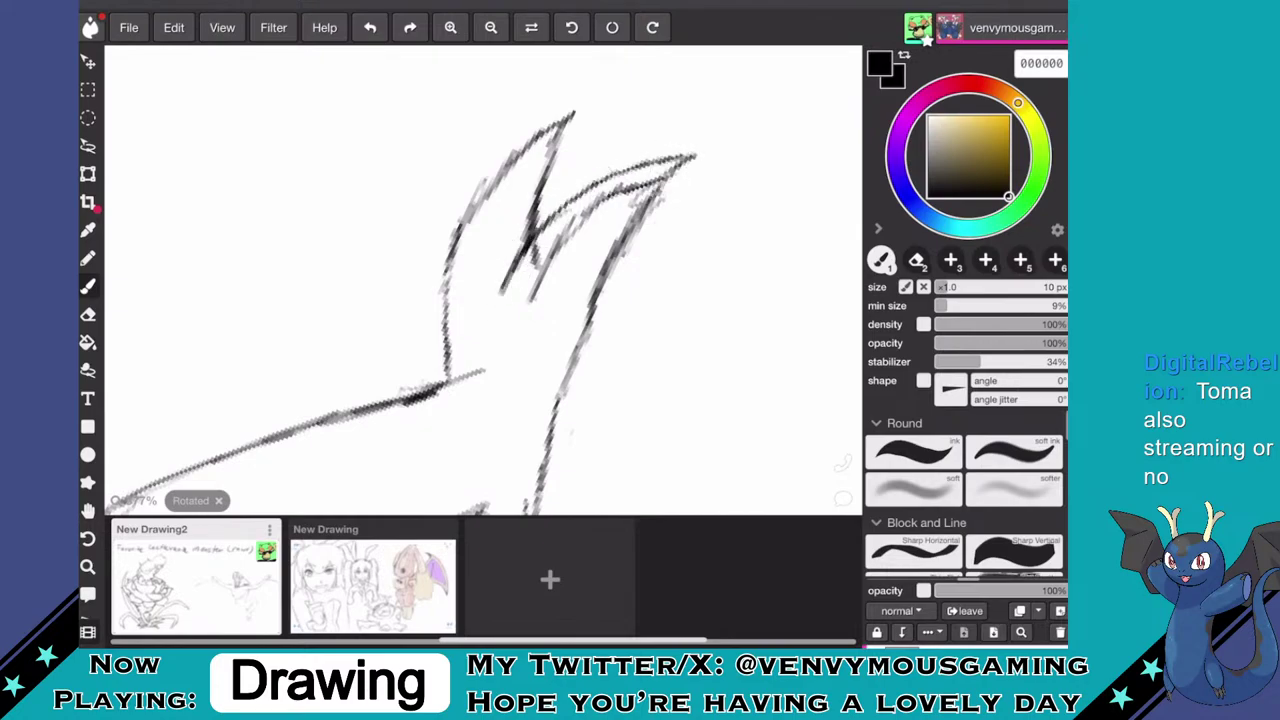
key(e)
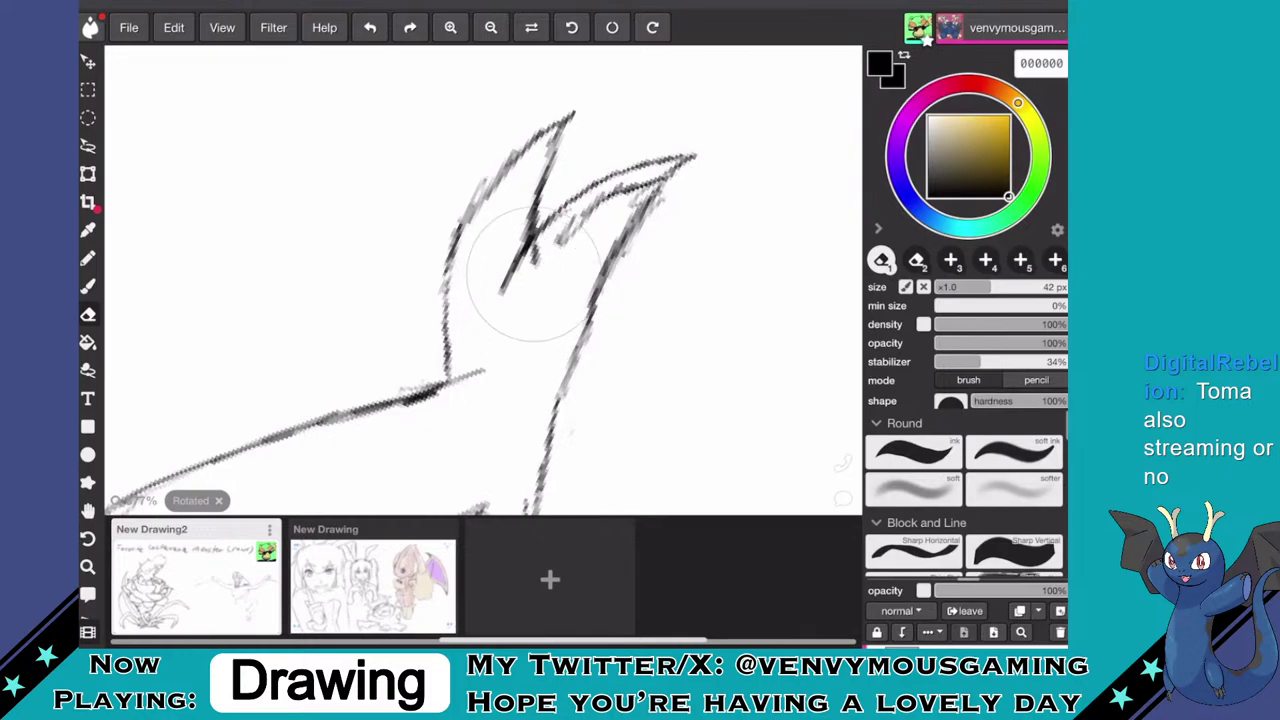
mouse_move(539, 251)
mouse_down()
mouse_move(530, 245)
mouse_move(600, 243)
mouse_move(614, 214)
mouse_move(660, 200)
mouse_up()
scroll(483, 280, down, 8)
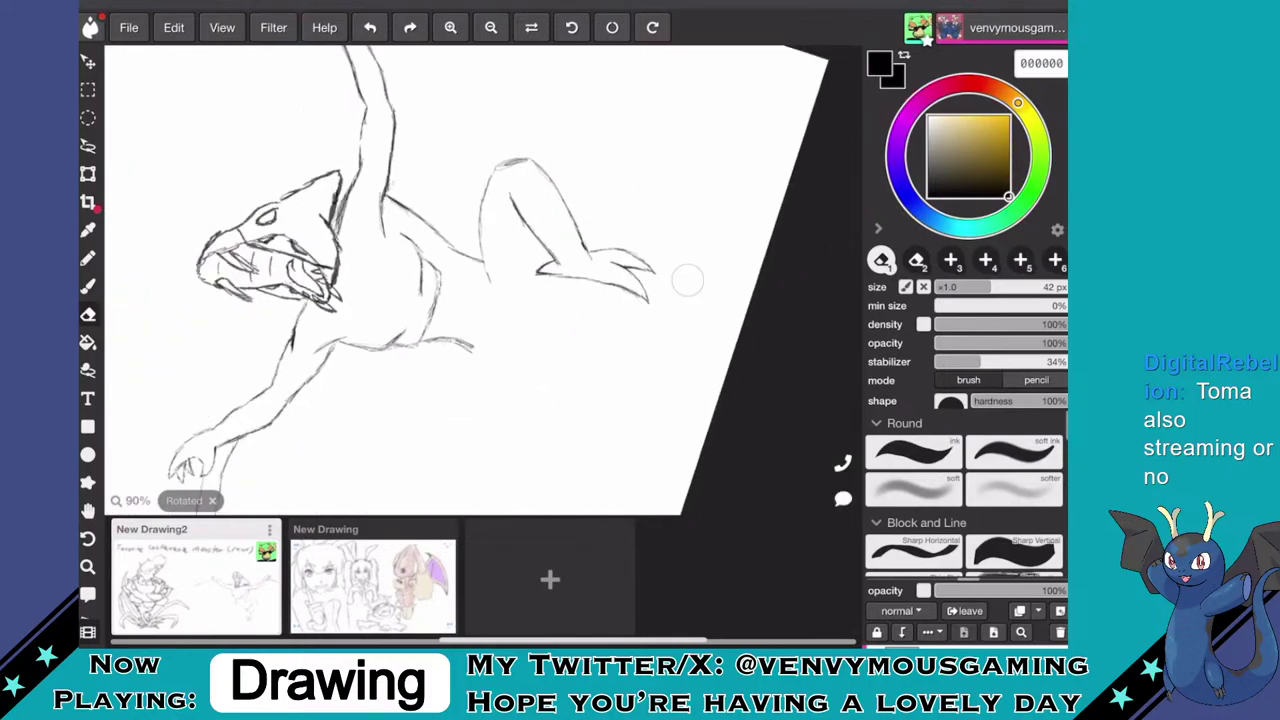
- Draw the upper contour of the left thigh outward from the lower end of the waist with the brush
scroll(590, 225, up, 5)
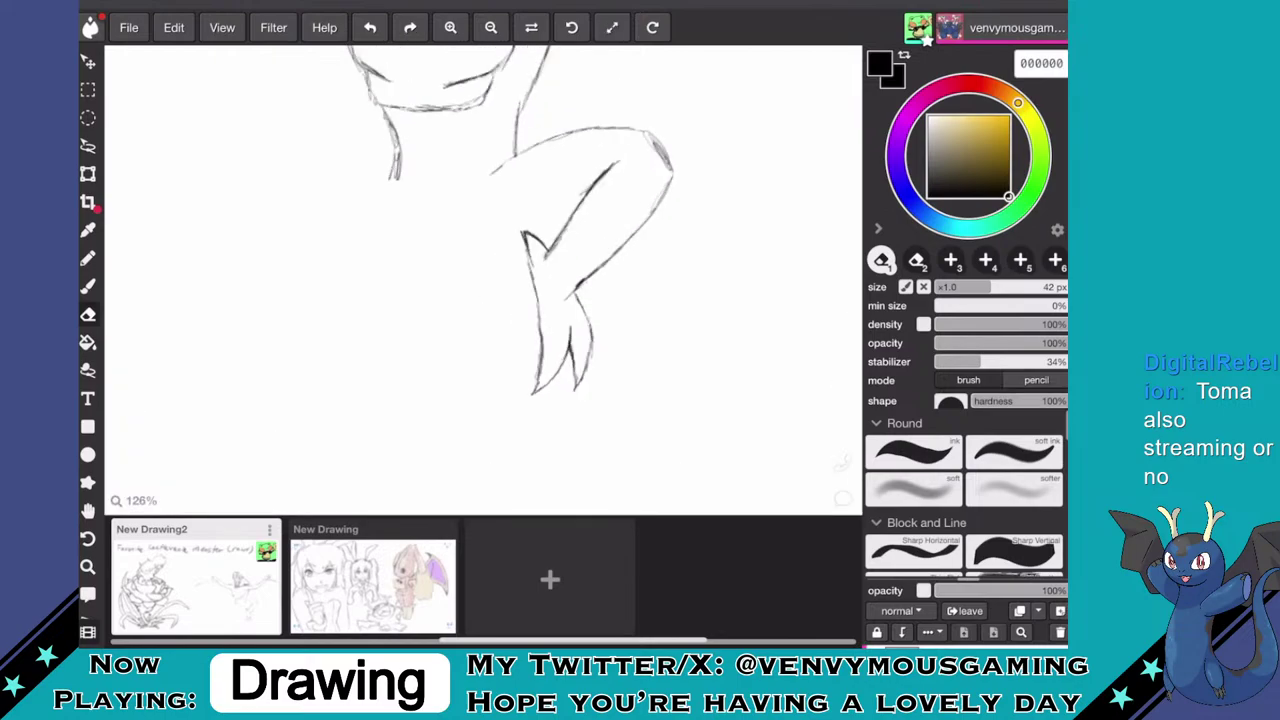
scroll(483, 280, down, 1)
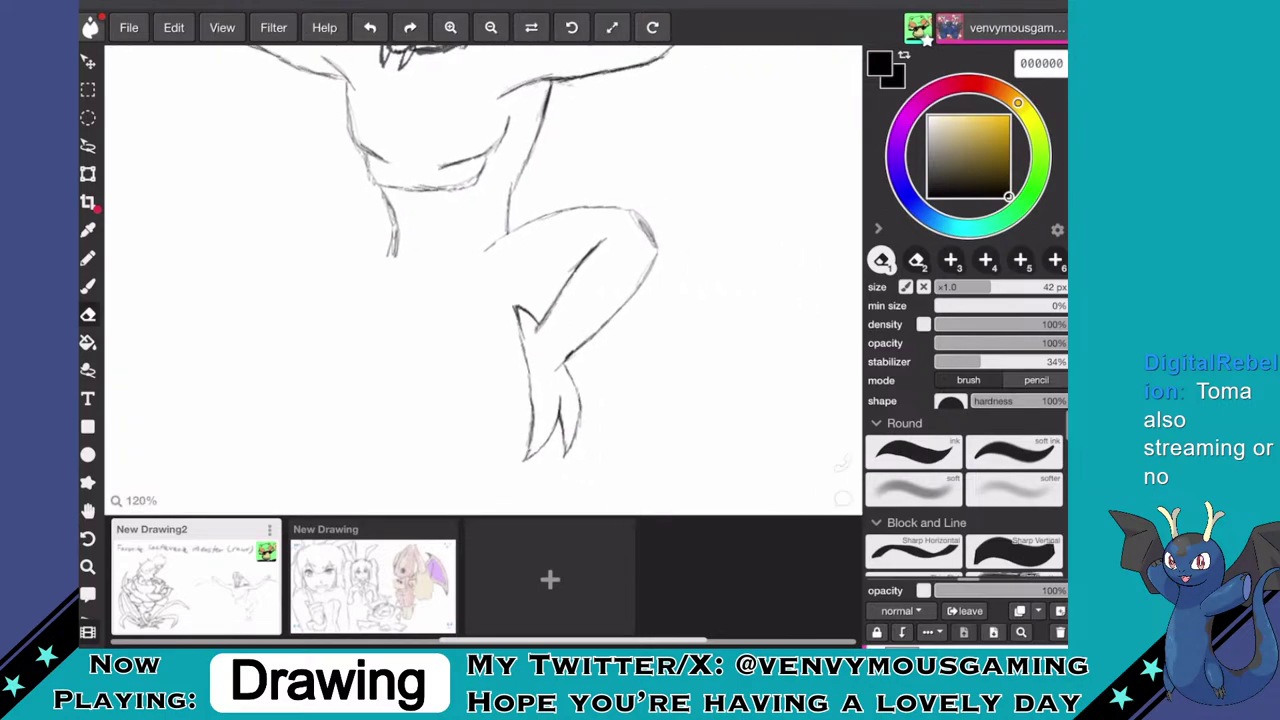
key(b)
scroll(483, 280, up, 1)
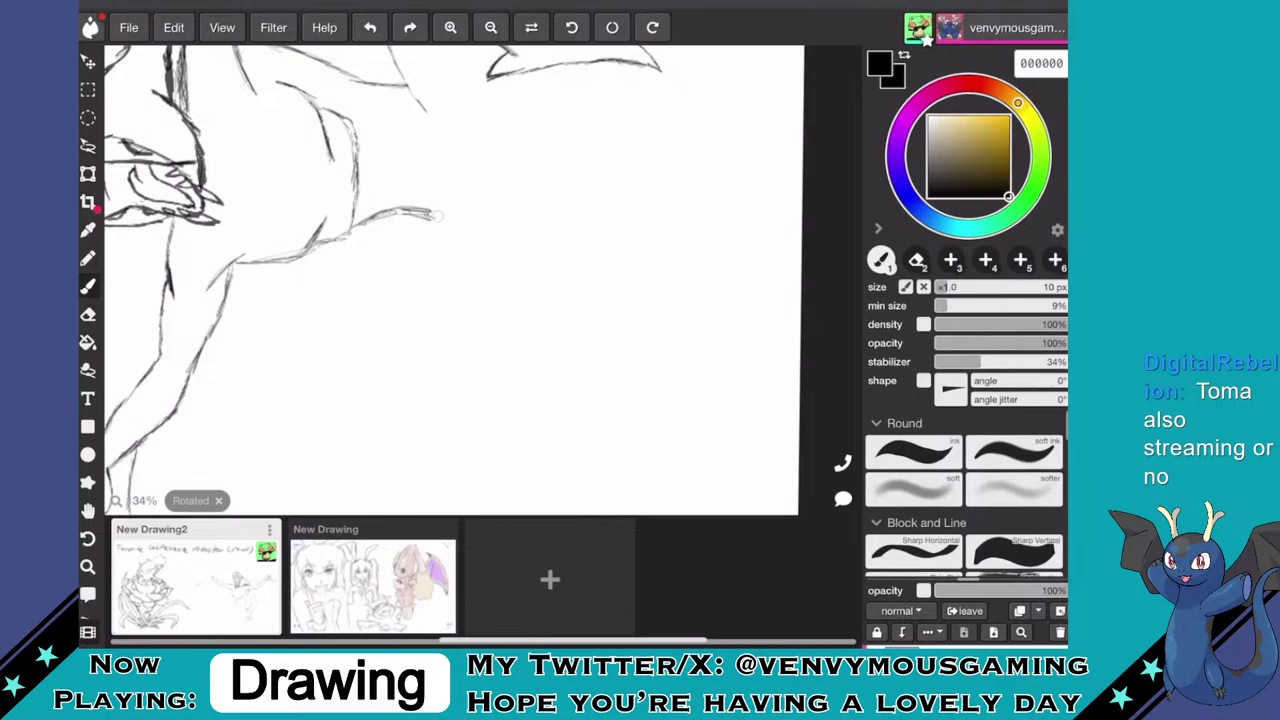
drag(436, 218, 413, 259)
scroll(483, 280, down, 4)
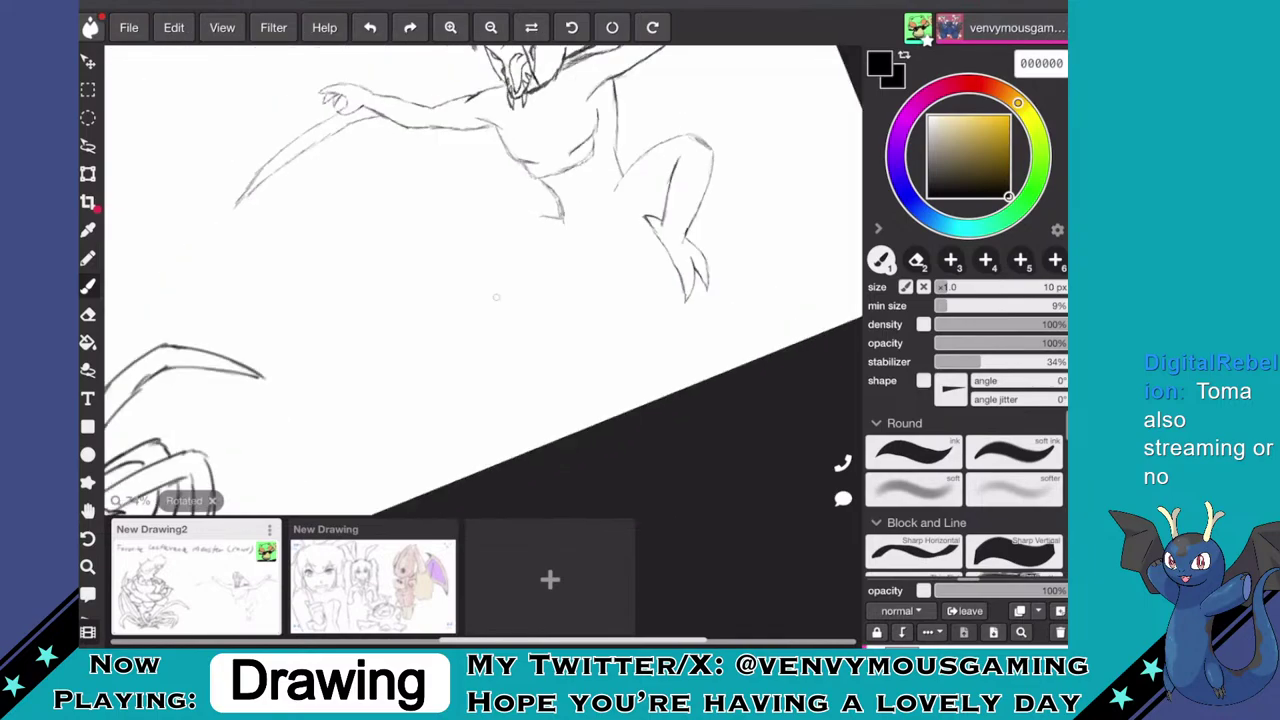
scroll(483, 280, up, 3)
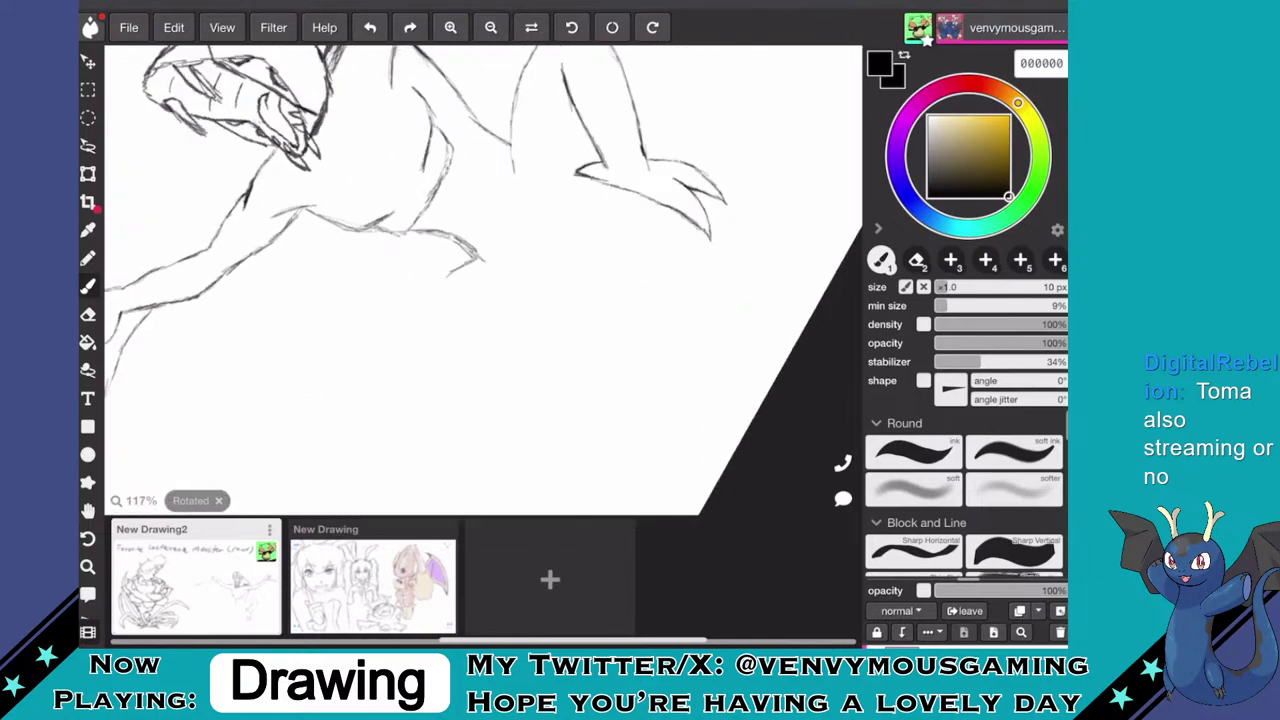
drag(462, 266, 401, 358)
drag(472, 262, 406, 357)
scroll(483, 280, down, 3)
scroll(483, 280, up, 3)
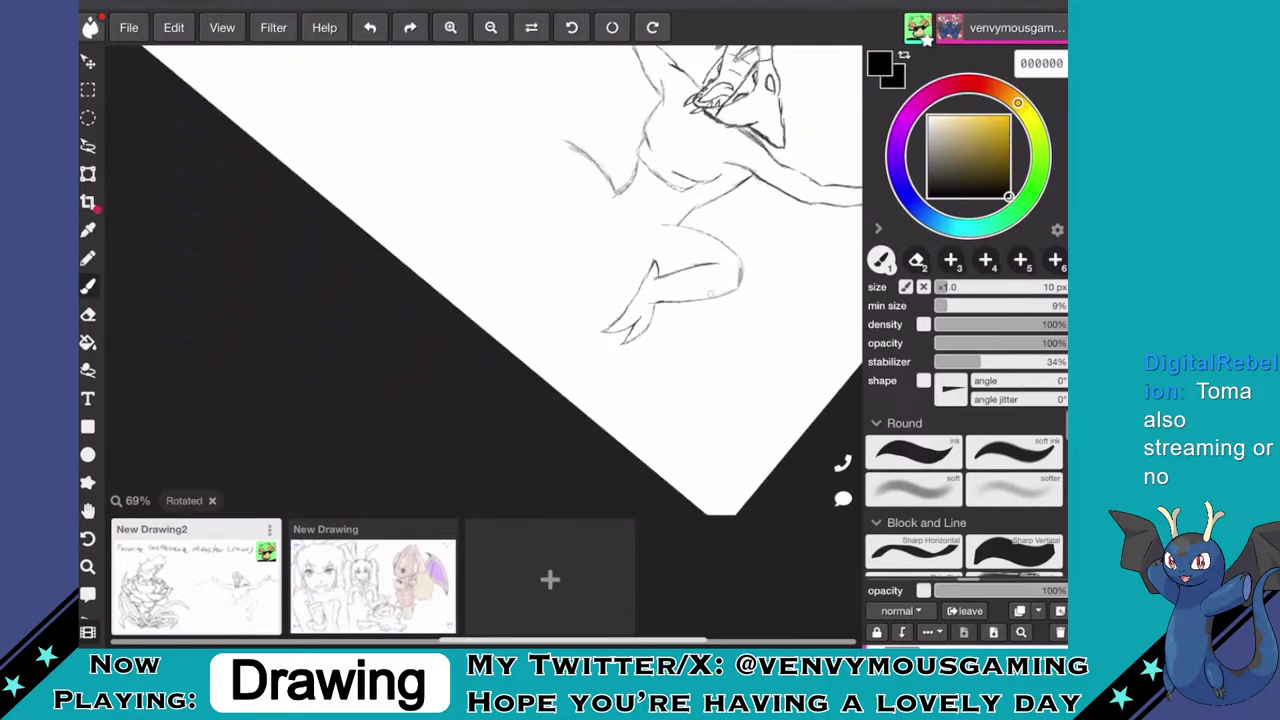
- Draw the left leg's bent knee and the outer contour of its lower leg
scroll(480, 280, up, 1)
mouse_move(438, 60)
mouse_down()
mouse_move(390, 88)
mouse_move(362, 196)
mouse_move(366, 266)
mouse_up()
drag(374, 168, 410, 66)
scroll(484, 280, up, 3)
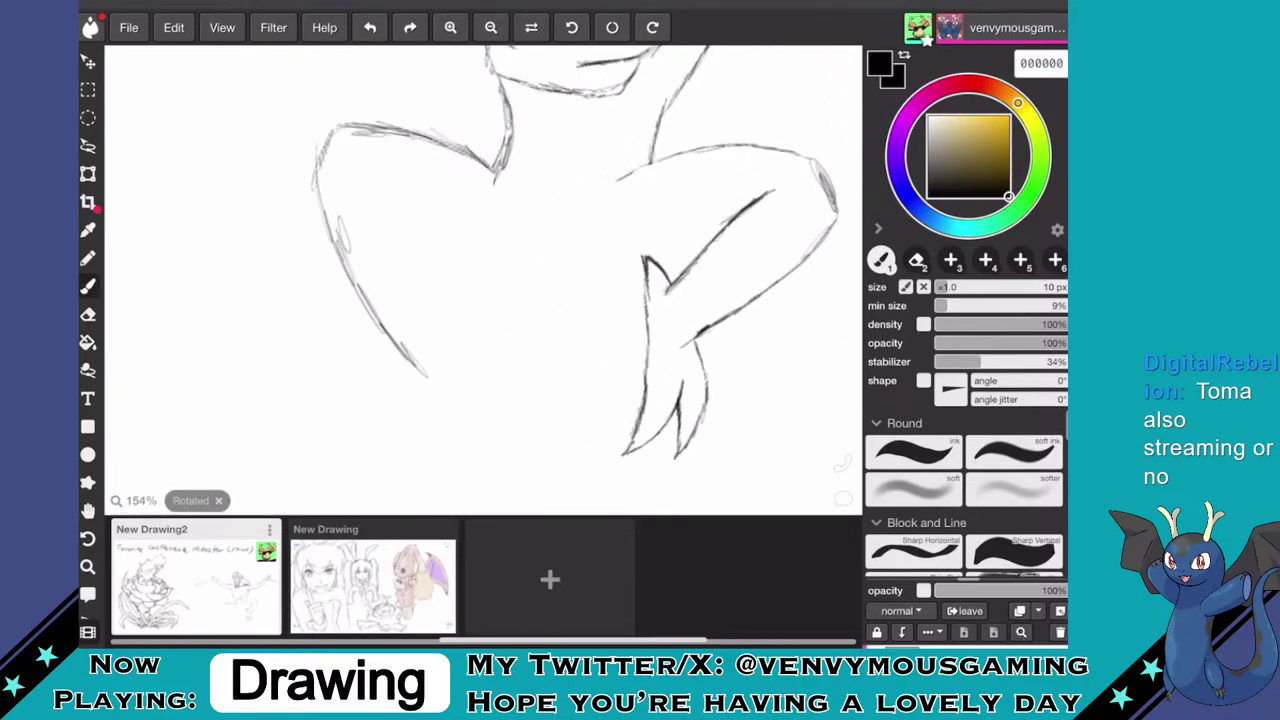
- Draw the underside of the left thigh from behind the knee to the crotch
scroll(480, 280, up, 2)
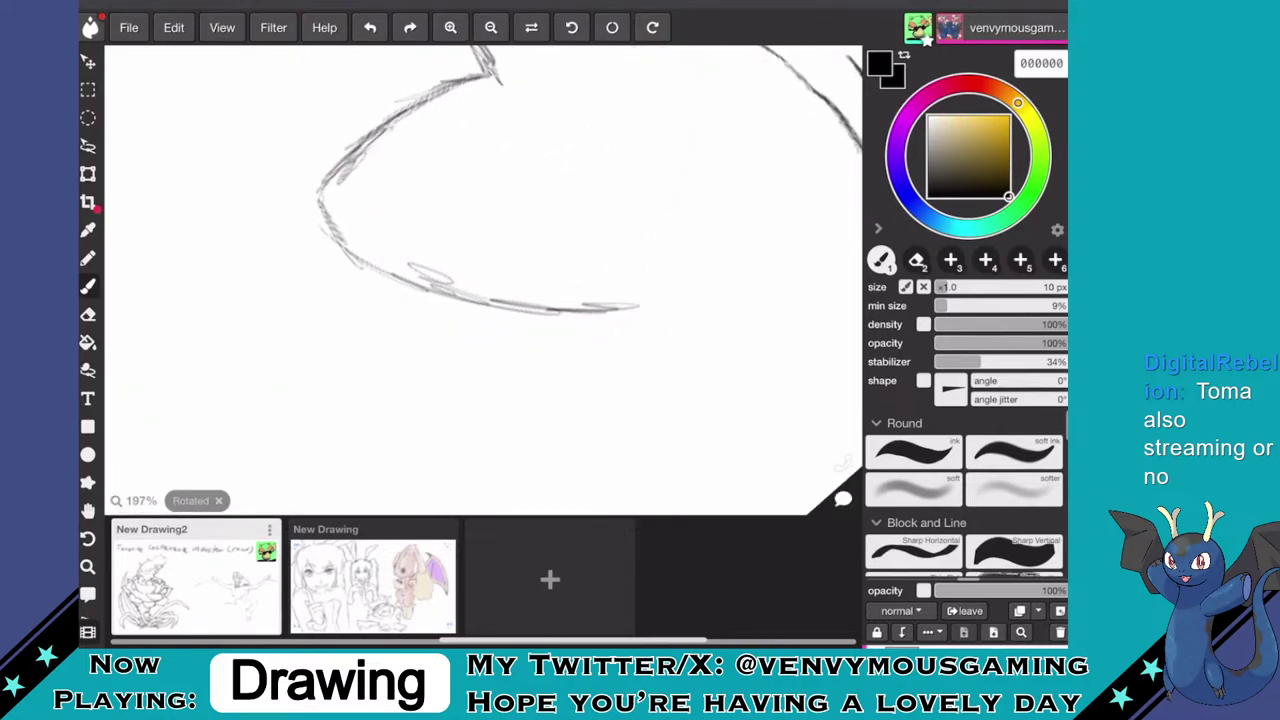
drag(402, 217, 498, 177)
scroll(484, 280, down, 5)
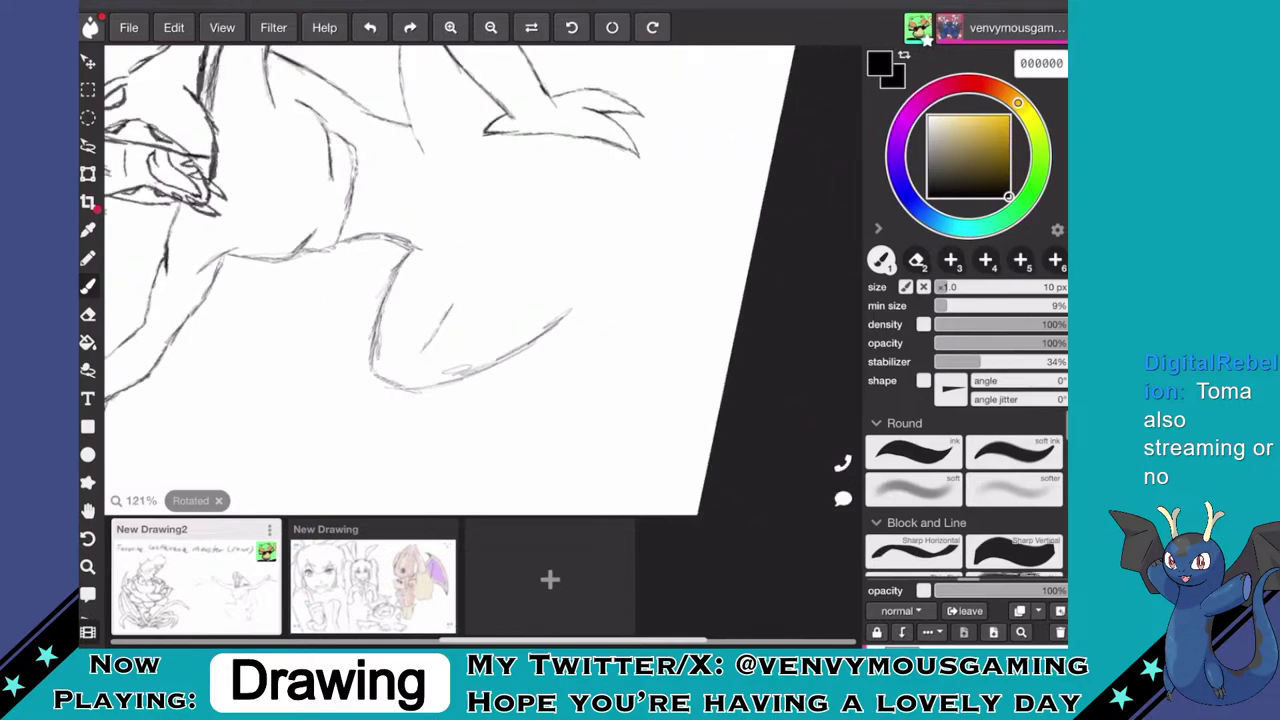
mouse_move(430, 343)
mouse_down()
mouse_move(479, 264)
mouse_move(495, 171)
mouse_up()
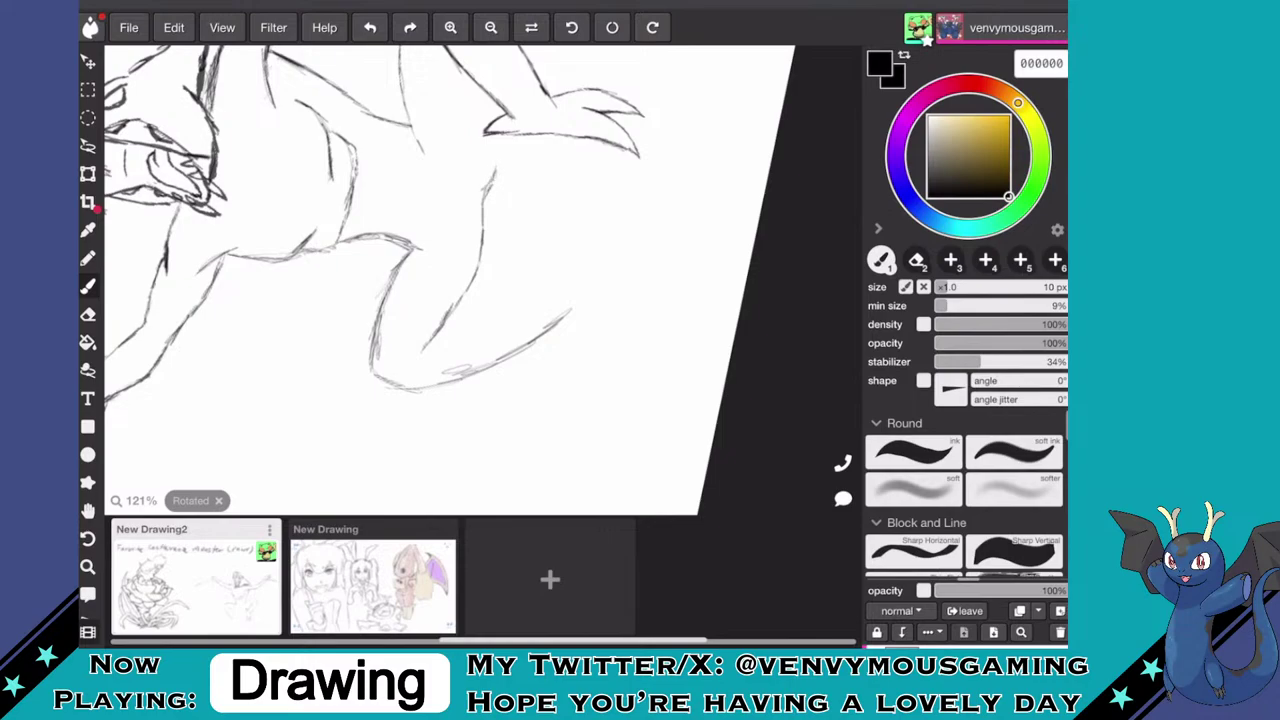
scroll(483, 280, up, 4)
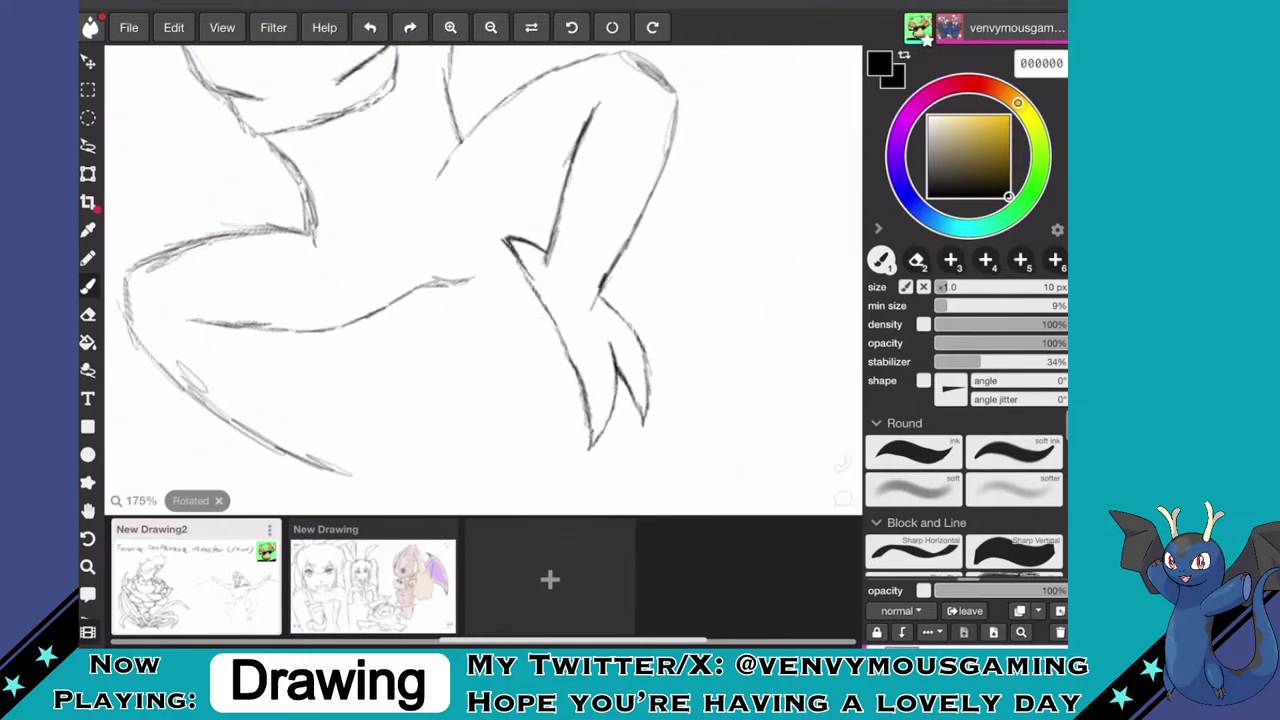
- Draw the underside of the right thigh from the crotch to the back of the right lower leg
mouse_move(470, 280)
mouse_down()
mouse_move(514, 252)
mouse_move(555, 193)
mouse_up()
scroll(483, 280, down, 5)
scroll(483, 280, up, 5)
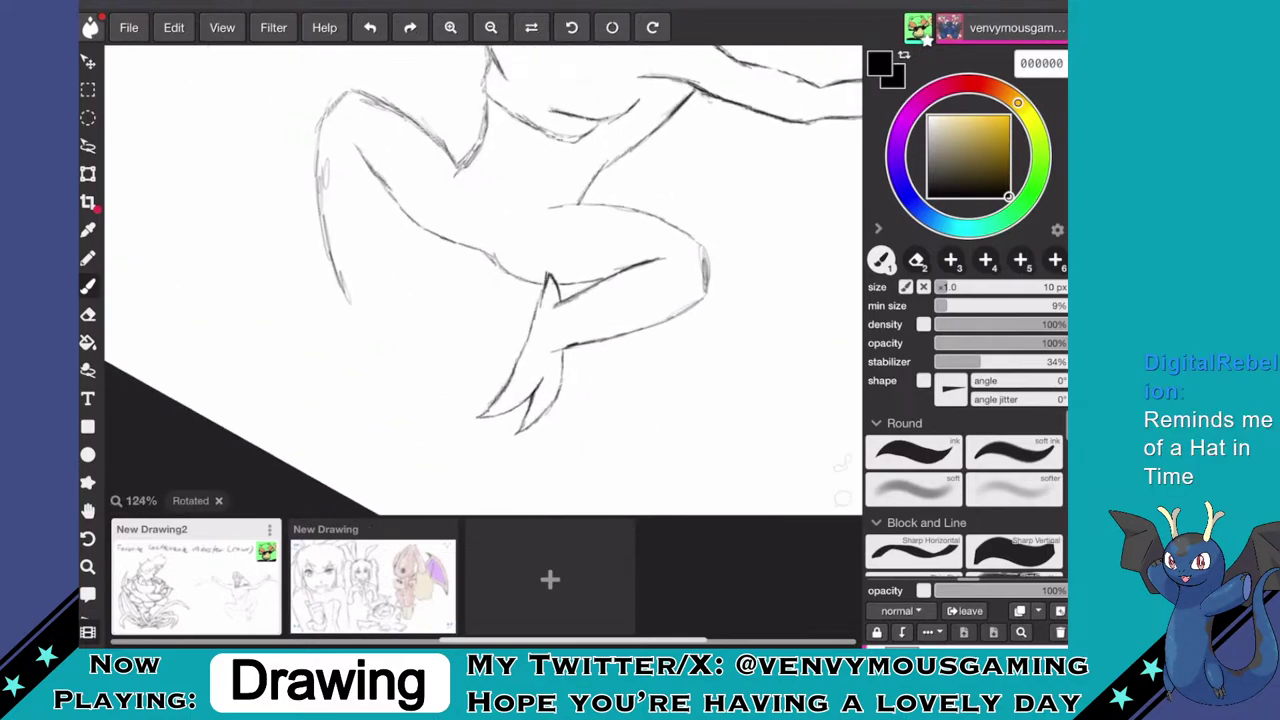
scroll(483, 280, down, 3)
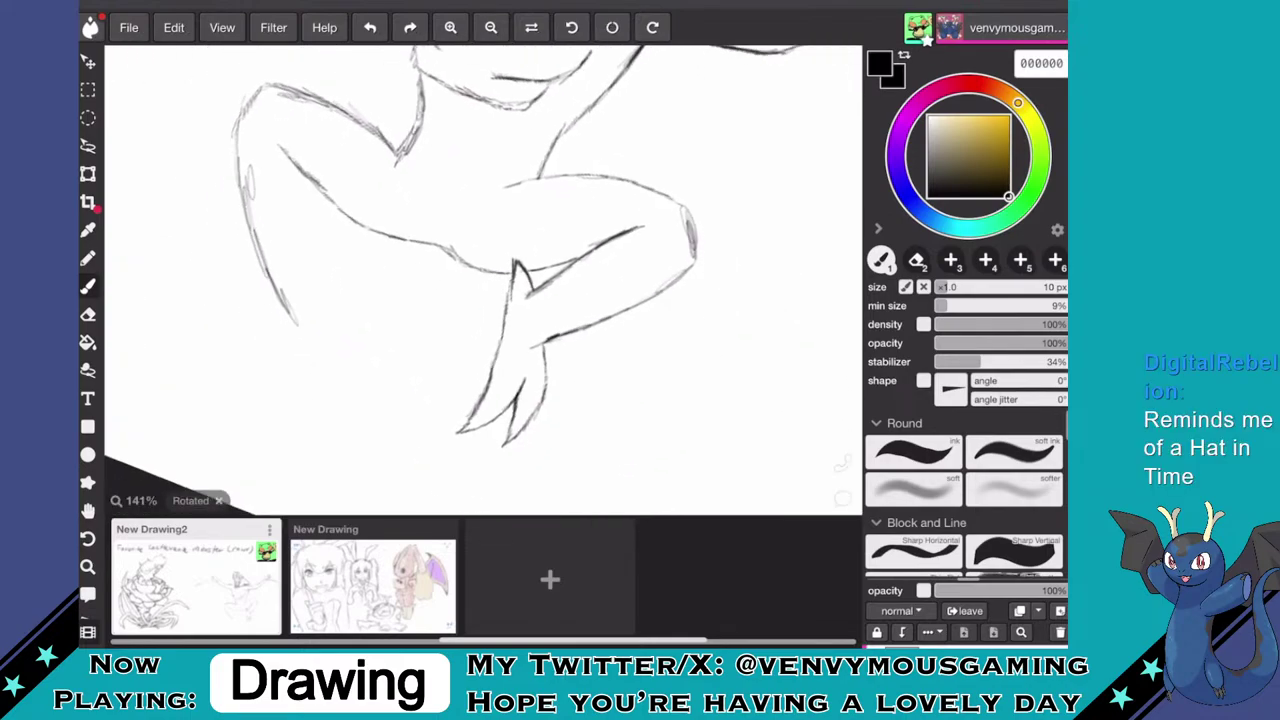
scroll(483, 280, down, 3)
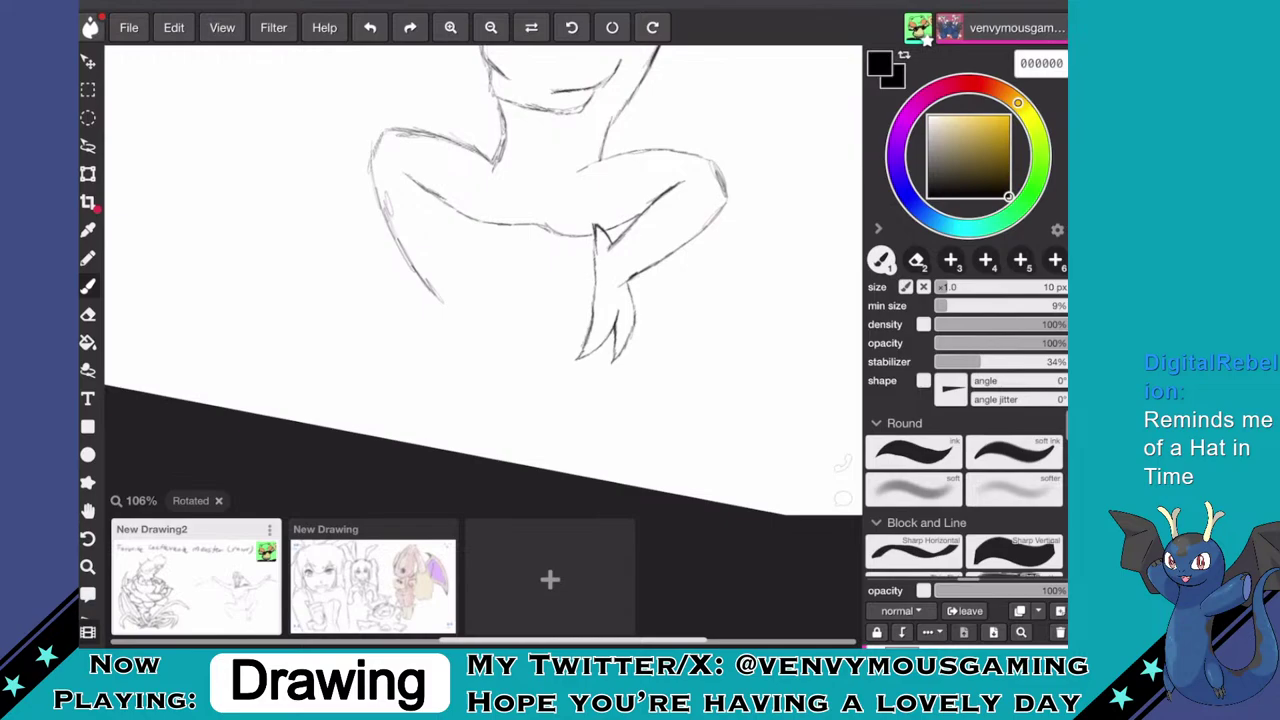
- Draw the inner contour of the left lower leg and erase the overlapping line end behind the left knee
scroll(483, 280, up, 4)
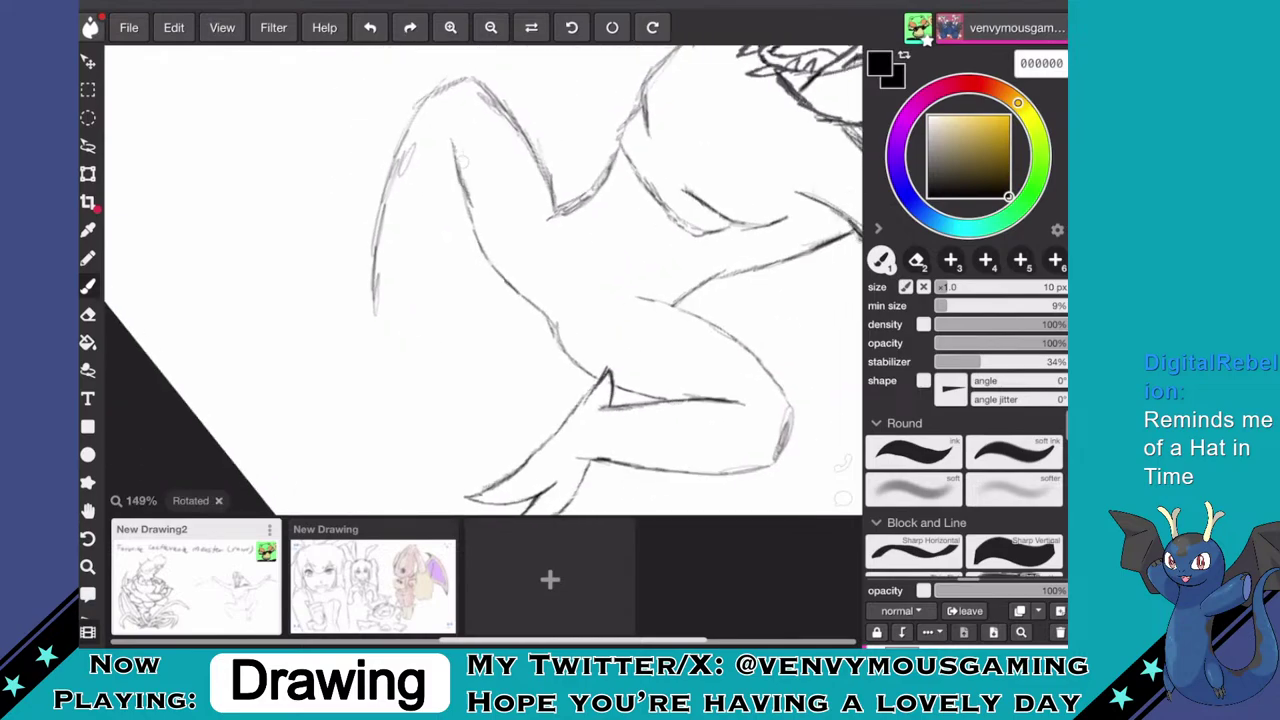
drag(467, 147, 412, 303)
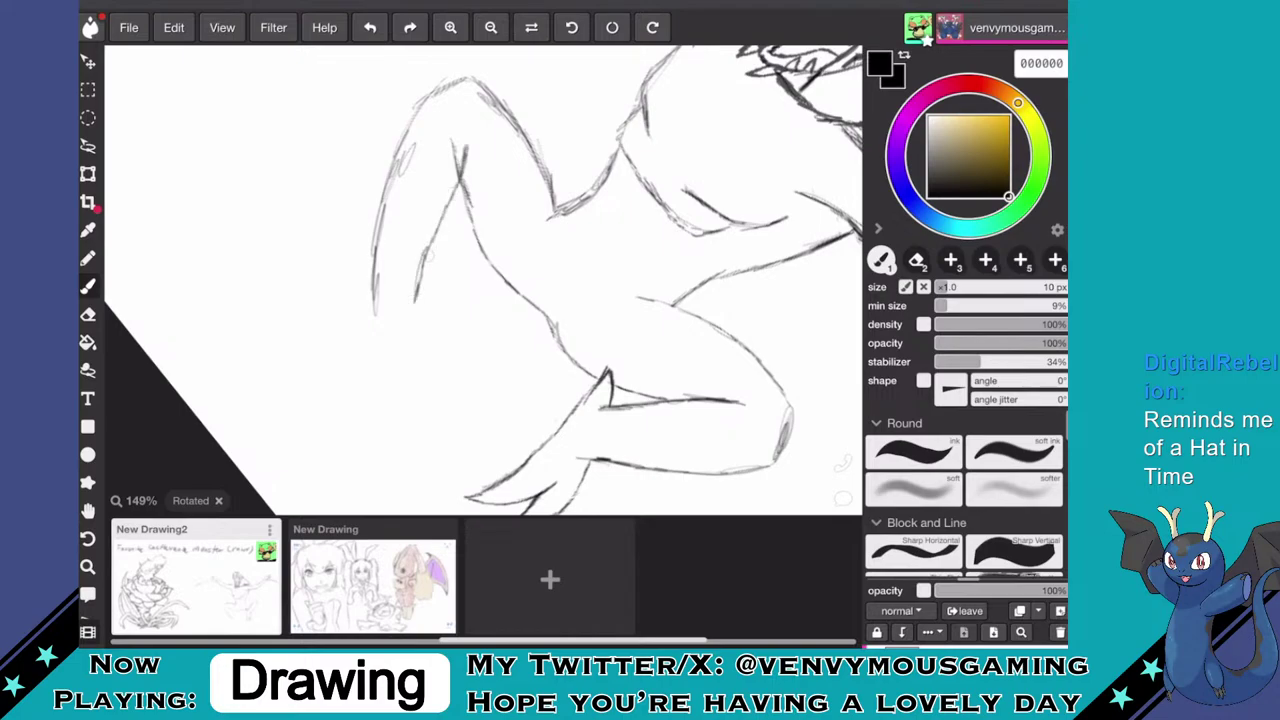
scroll(483, 280, down, 3)
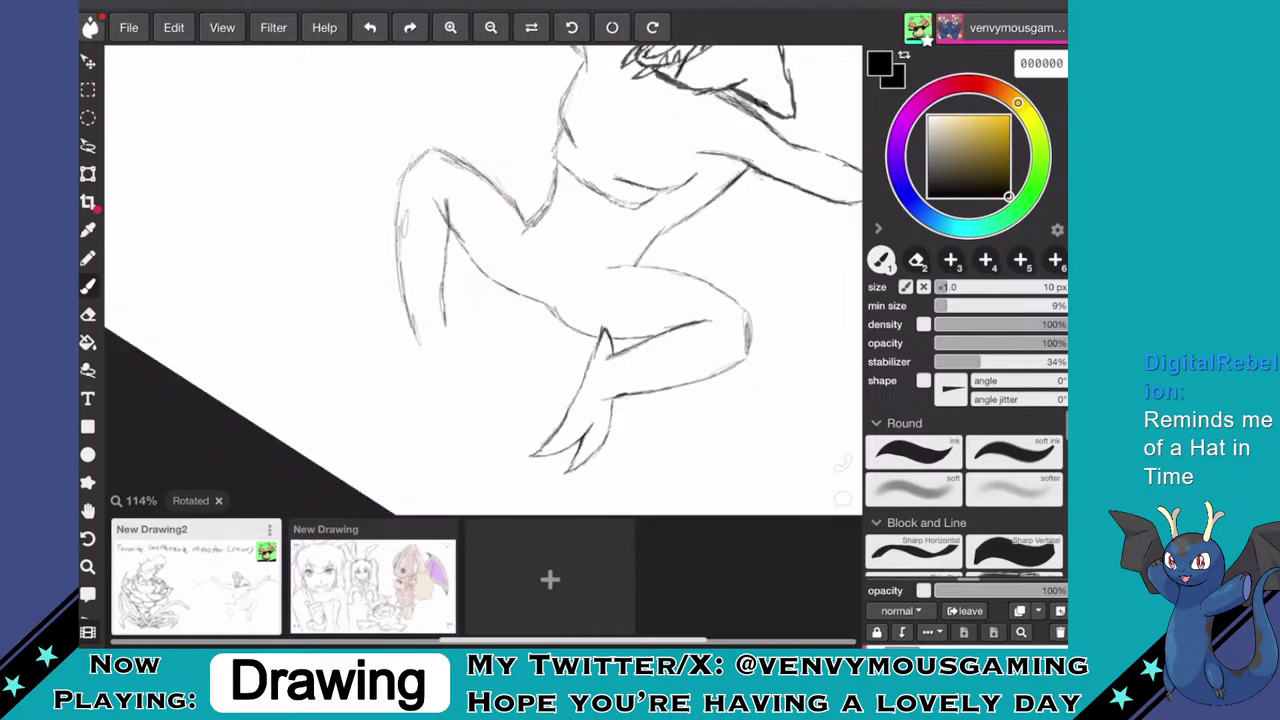
scroll(607, 172, up, 3)
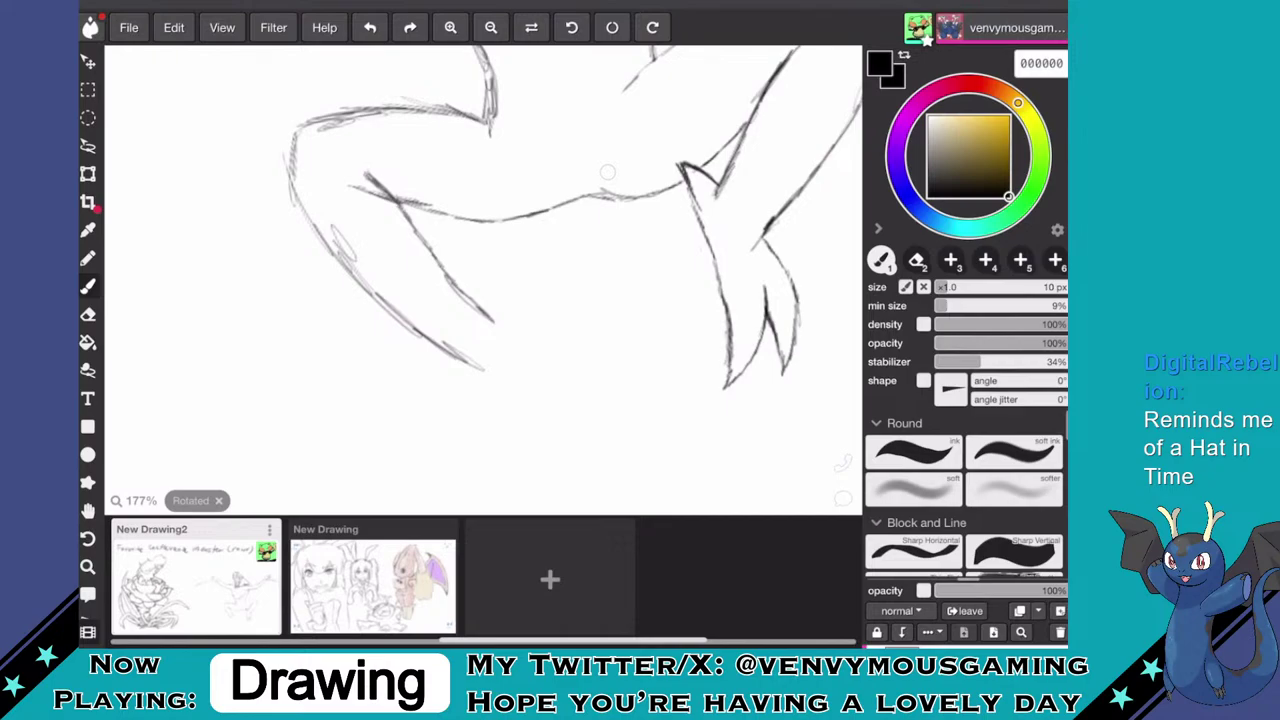
key(e)
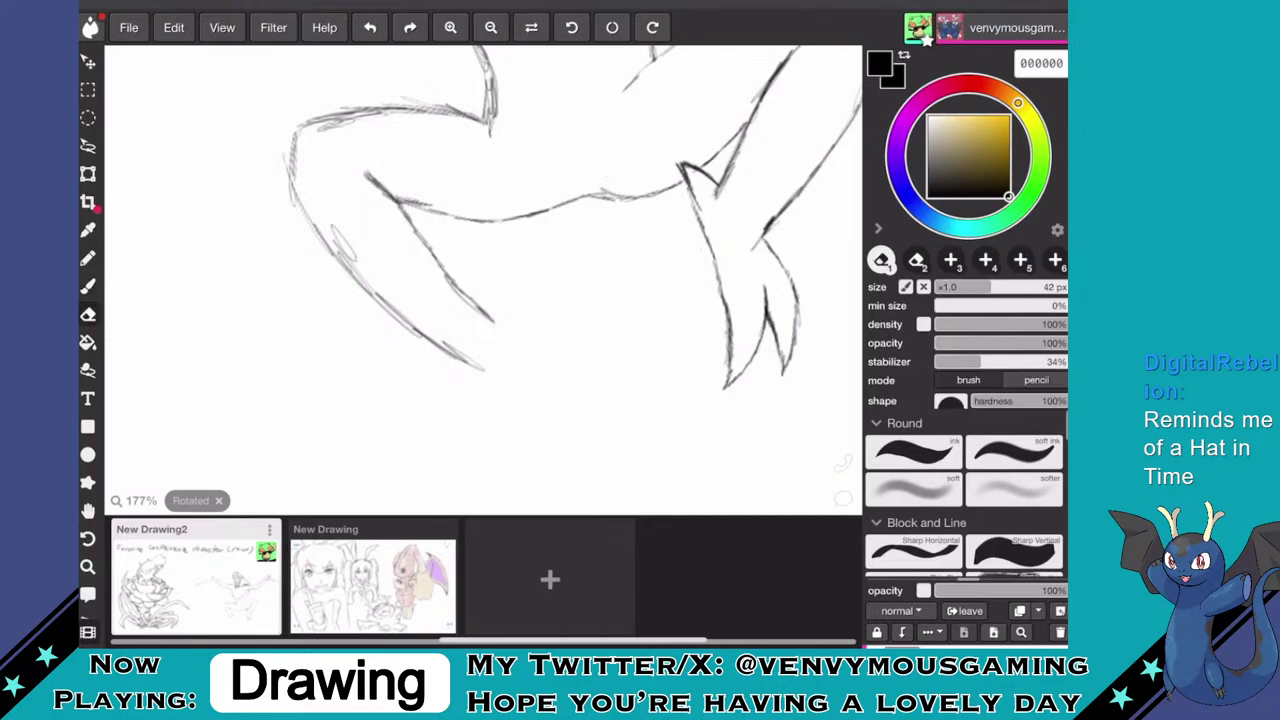
key(b)
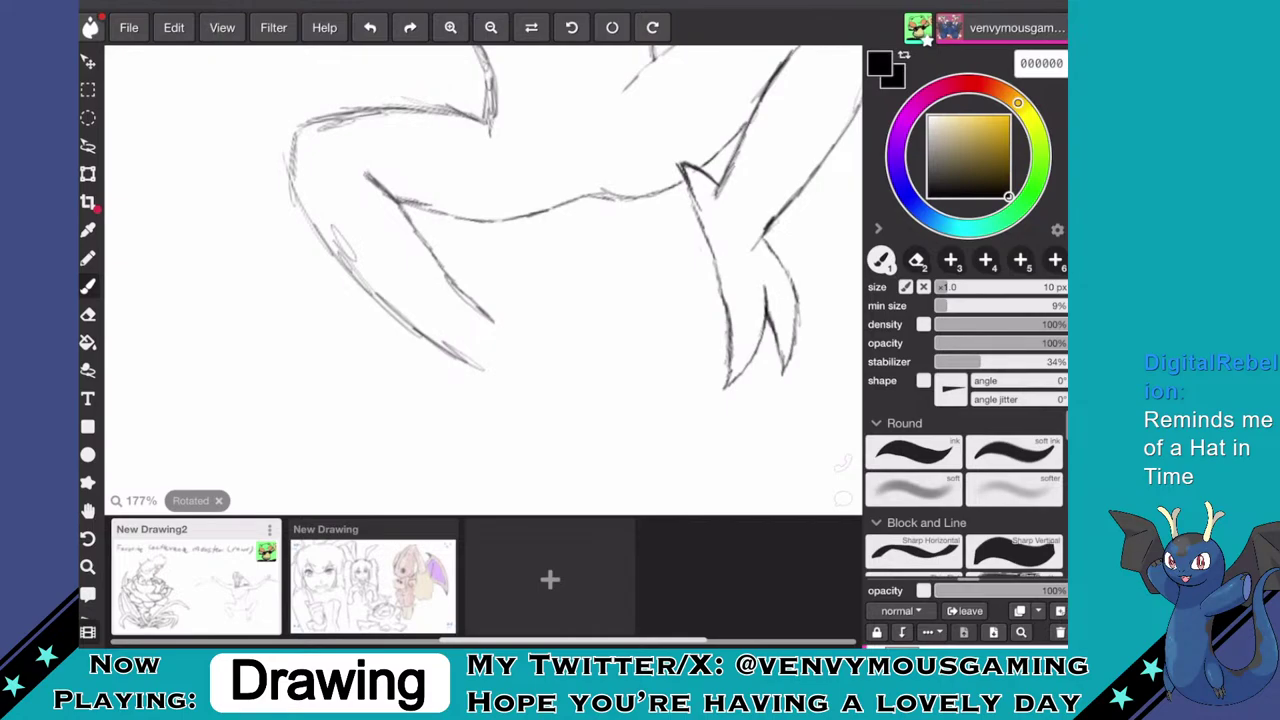
- Draw the left foot below the lower leg with two pointed front claws and a rear claw, using the 10 px brush
scroll(653, 231, down, 5)
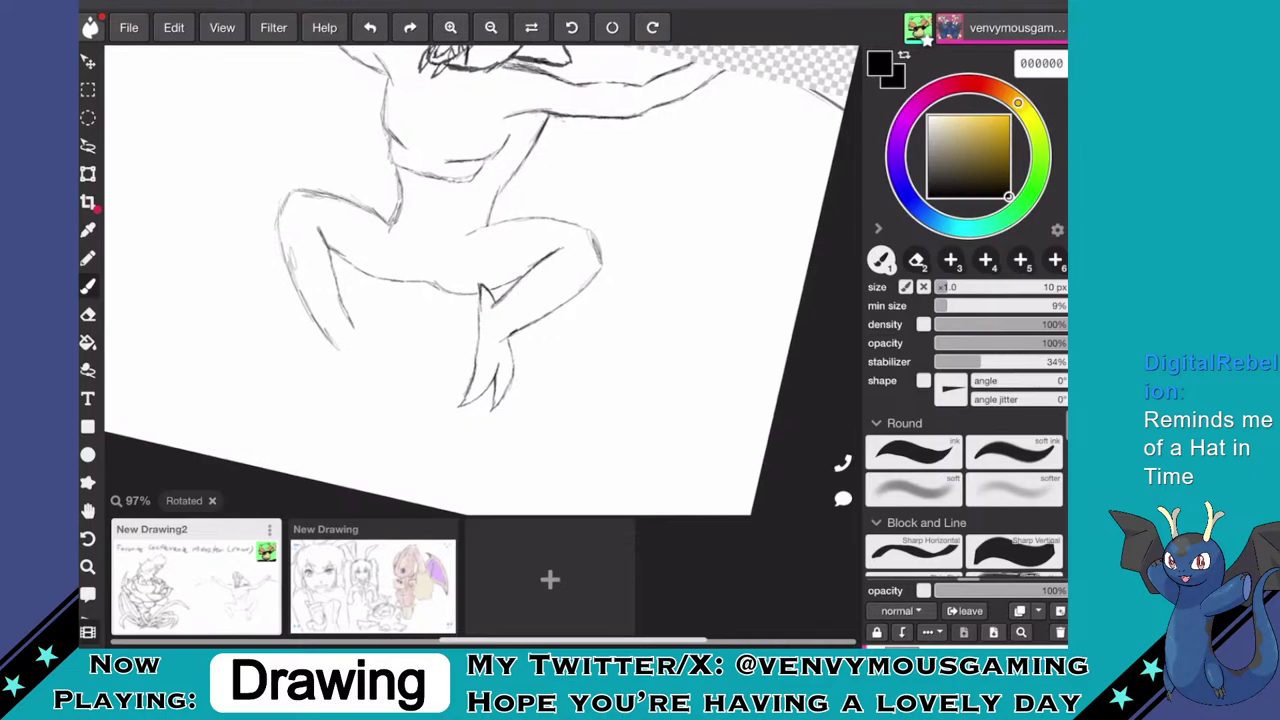
scroll(483, 280, up, 4)
scroll(493, 328, up, 3)
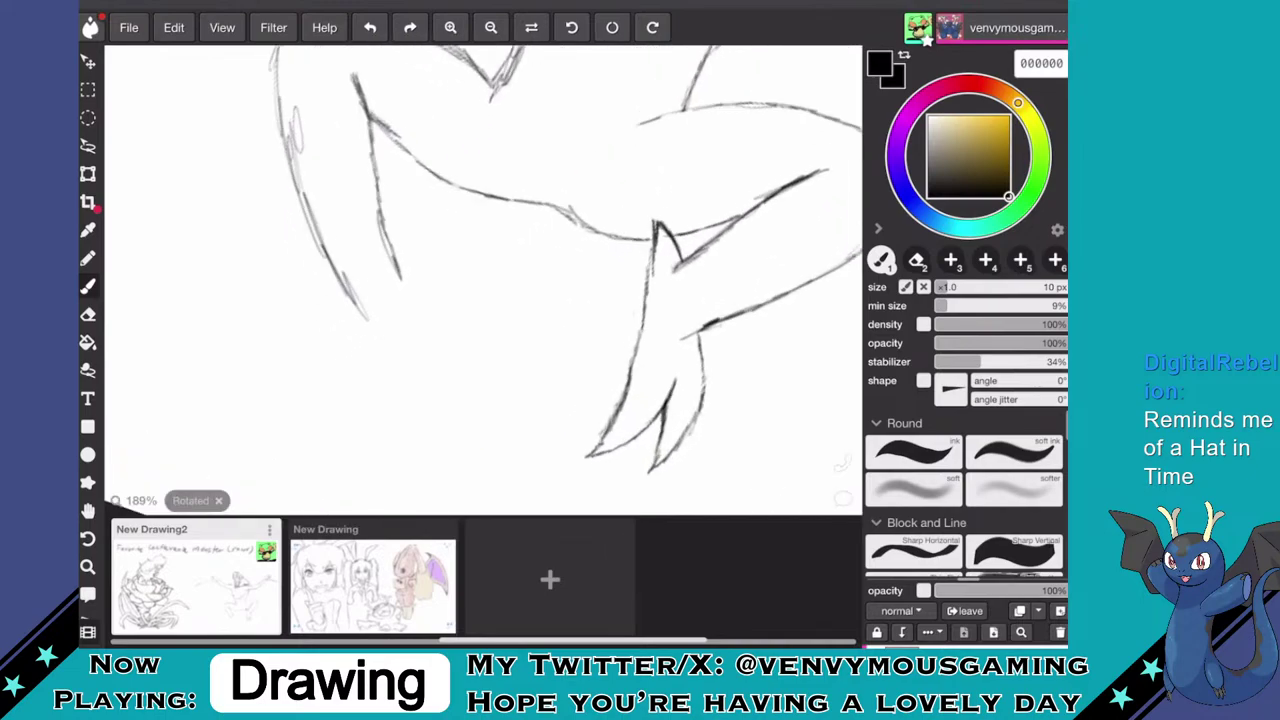
mouse_move(348, 298)
mouse_down()
mouse_move(329, 380)
mouse_move(339, 437)
mouse_up()
drag(341, 433, 345, 420)
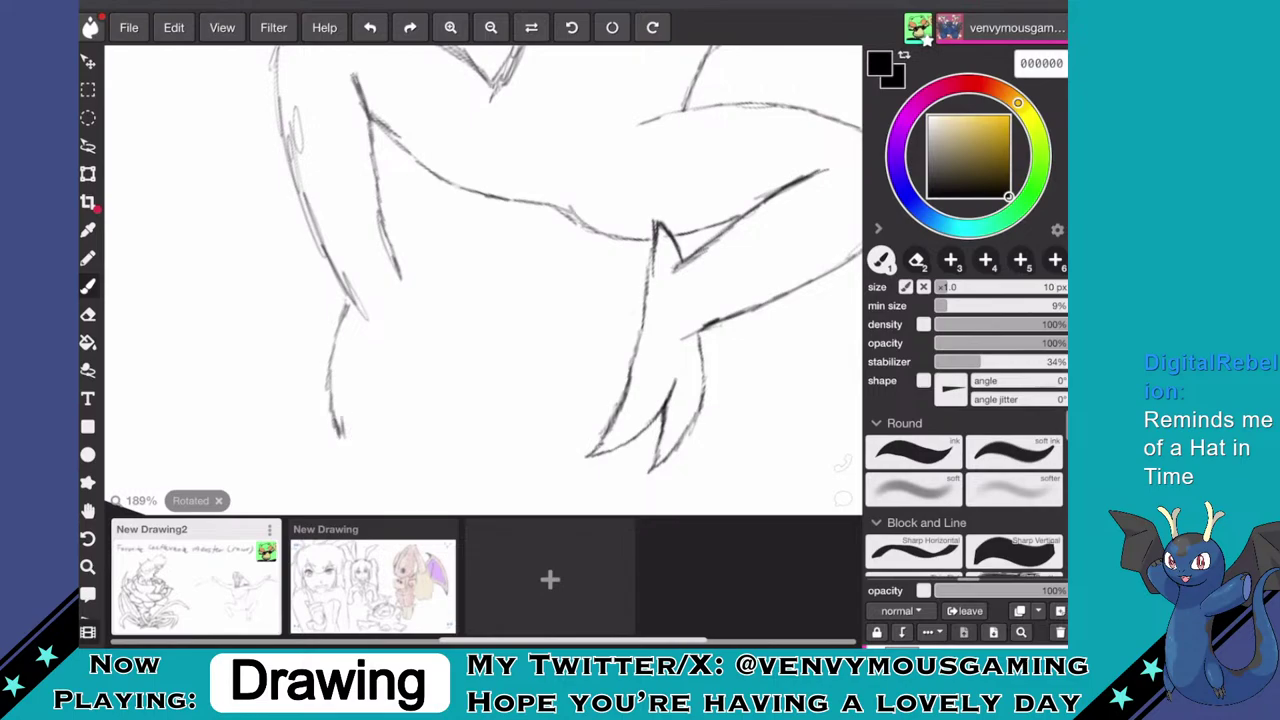
mouse_move(358, 366)
mouse_down()
mouse_move(368, 421)
mouse_move(393, 447)
mouse_move(393, 376)
mouse_move(394, 387)
mouse_move(438, 226)
mouse_move(397, 241)
mouse_up()
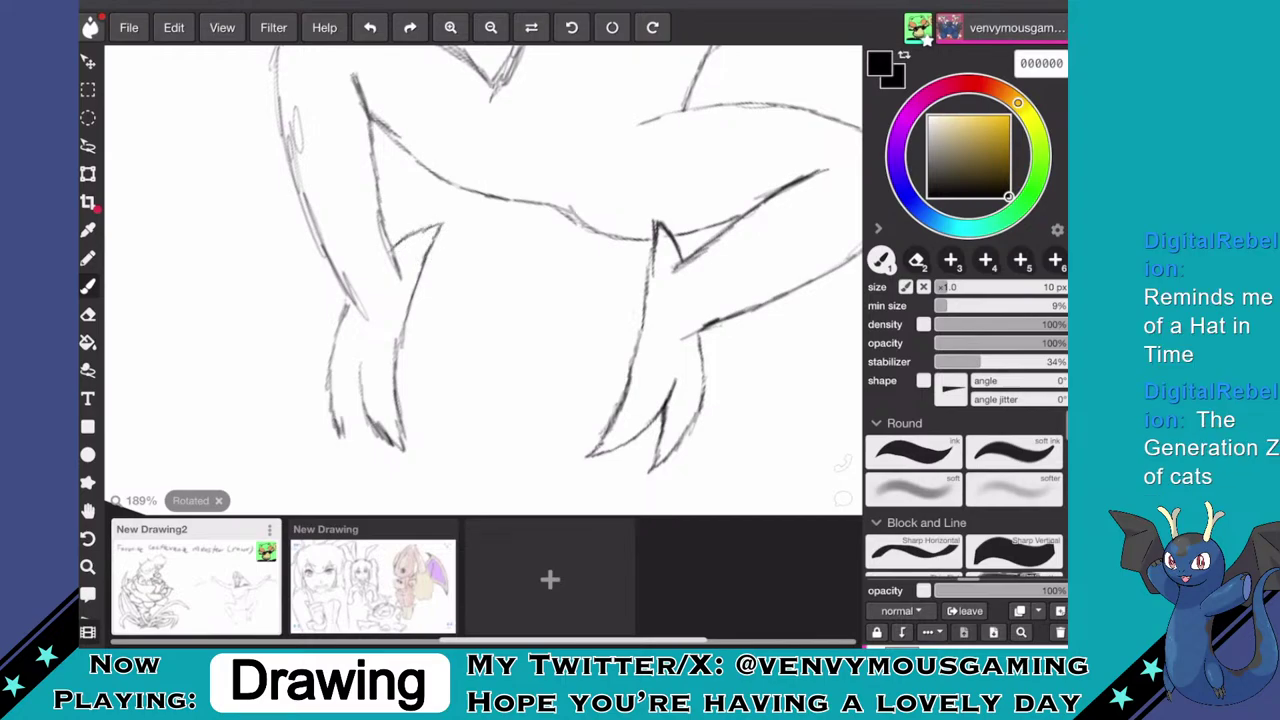
mouse_move(358, 360)
mouse_down()
mouse_move(345, 456)
mouse_move(336, 410)
mouse_up()
- Add curved base lines to the right foot's two front claws and its rear claw
scroll(483, 280, up, 5)
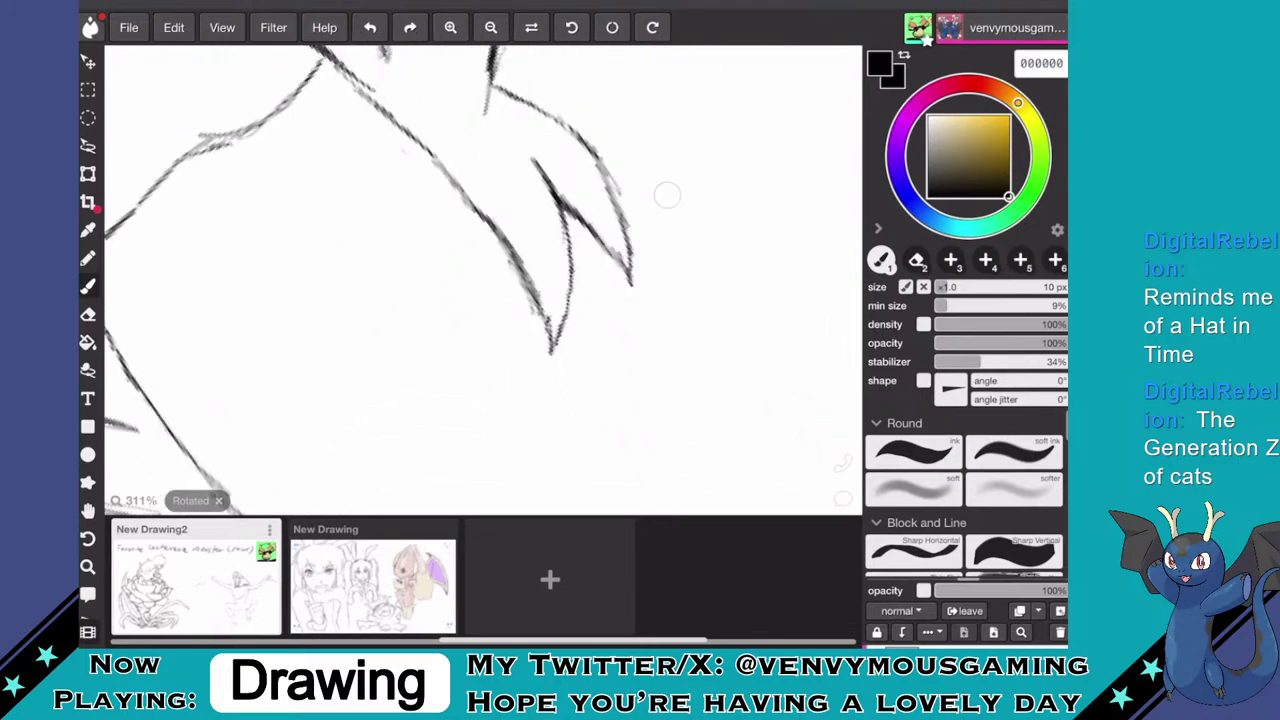
mouse_move(561, 214)
mouse_down()
mouse_move(540, 206)
mouse_move(511, 236)
mouse_move(520, 258)
mouse_move(540, 208)
mouse_move(512, 226)
mouse_move(510, 244)
mouse_move(588, 187)
mouse_up()
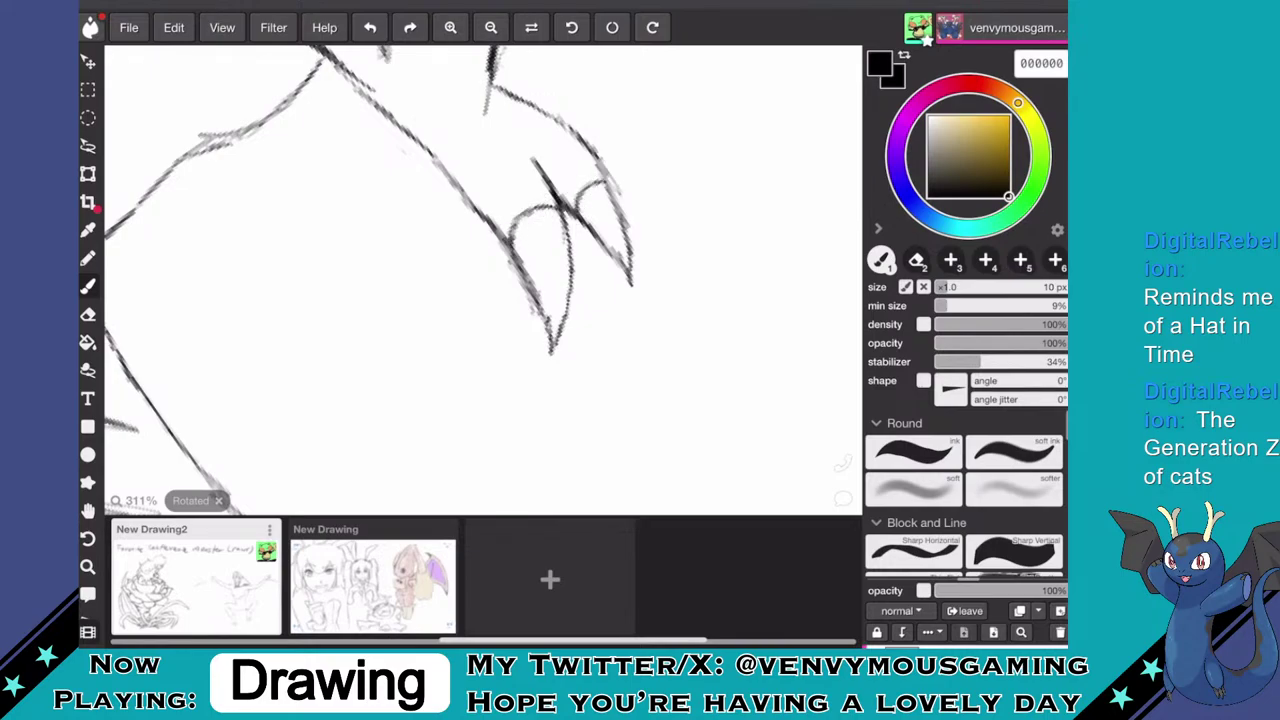
scroll(587, 185, down, 4)
scroll(531, 155, up, 4)
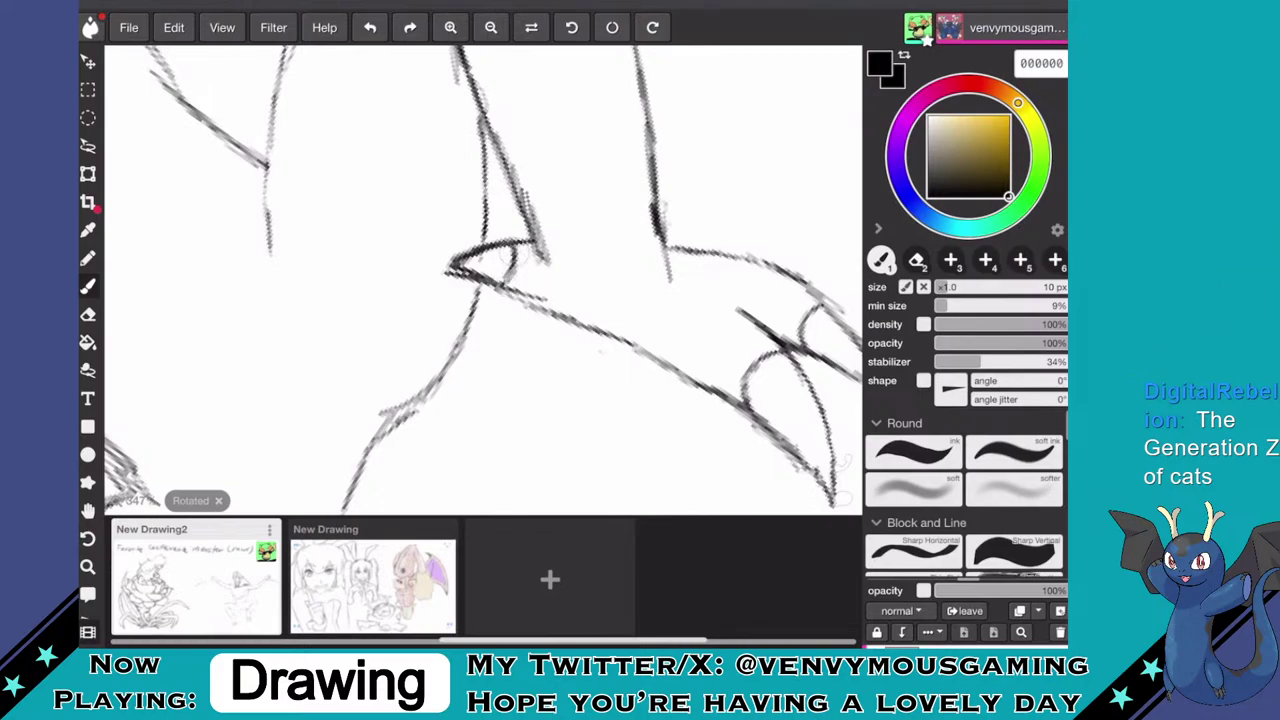
drag(514, 254, 503, 285)
- Draw a curved base line across the left foot's rear claw
scroll(483, 280, down, 6)
scroll(490, 340, up, 5)
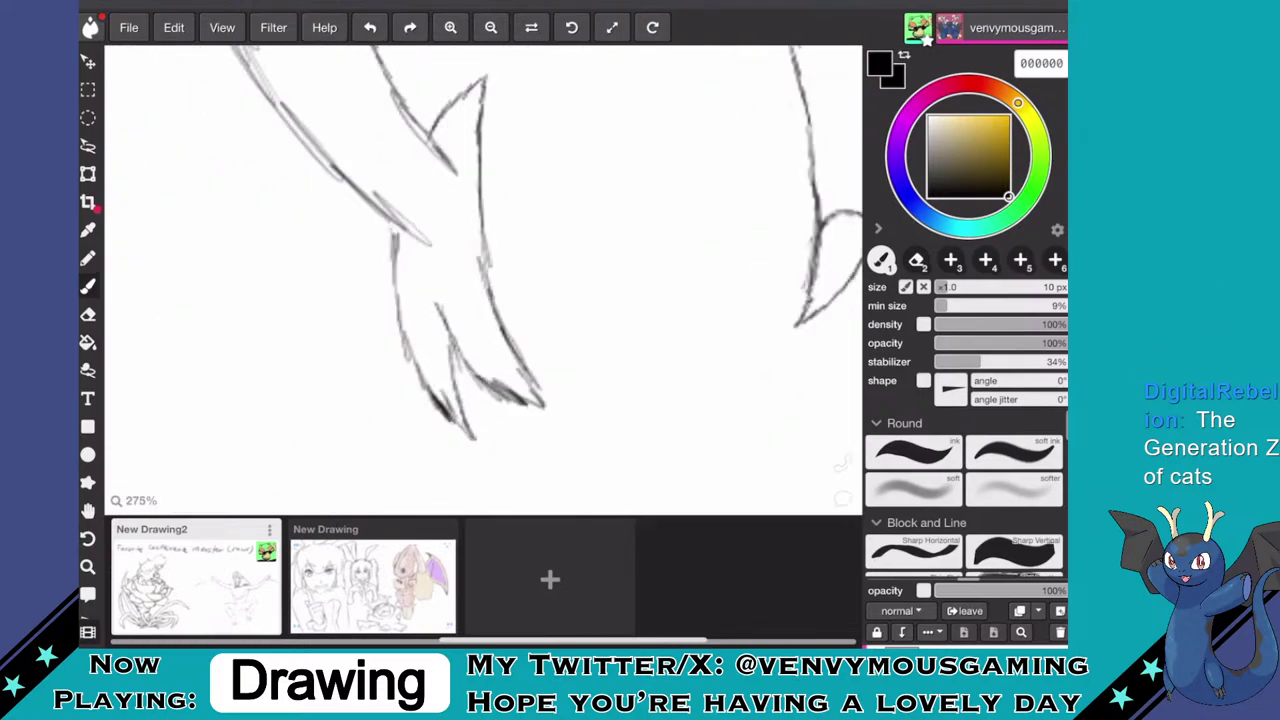
scroll(483, 280, up, 5)
drag(434, 222, 465, 148)
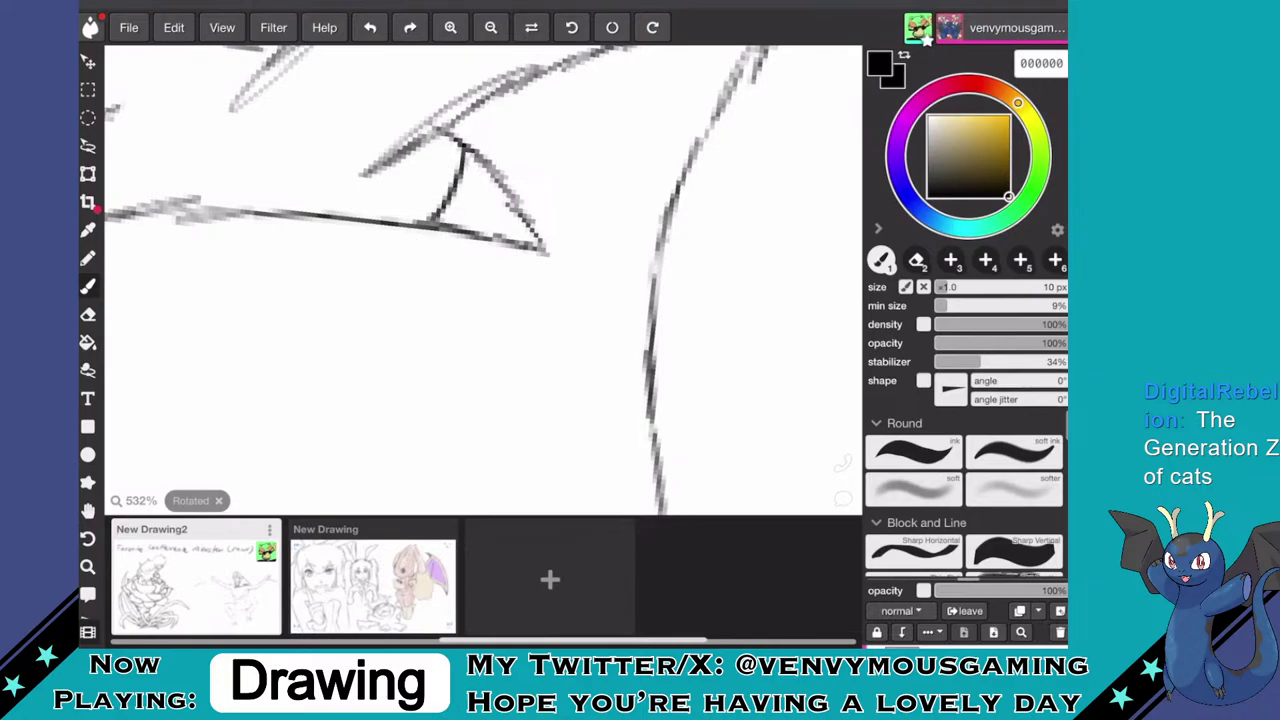
scroll(447, 198, down, 5)
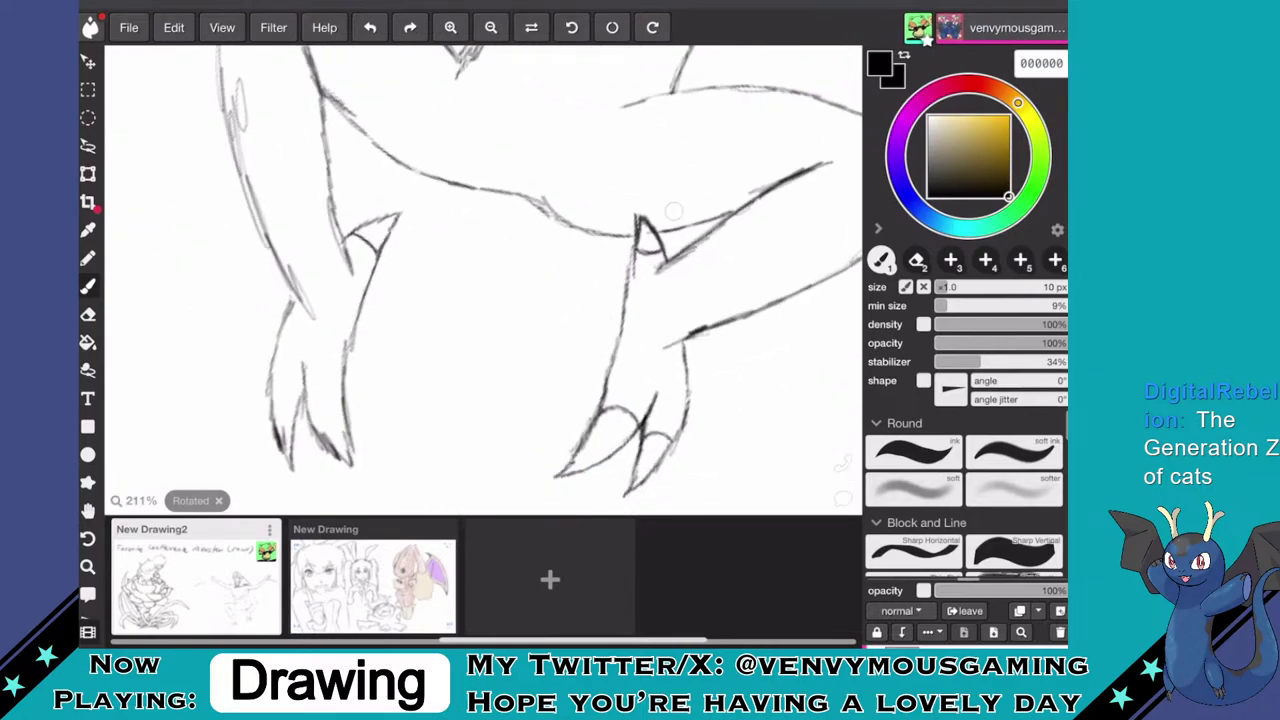
- Erase the base line of the right foot's rear claw and redraw it slightly lower with the brush
scroll(640, 280, up, 5)
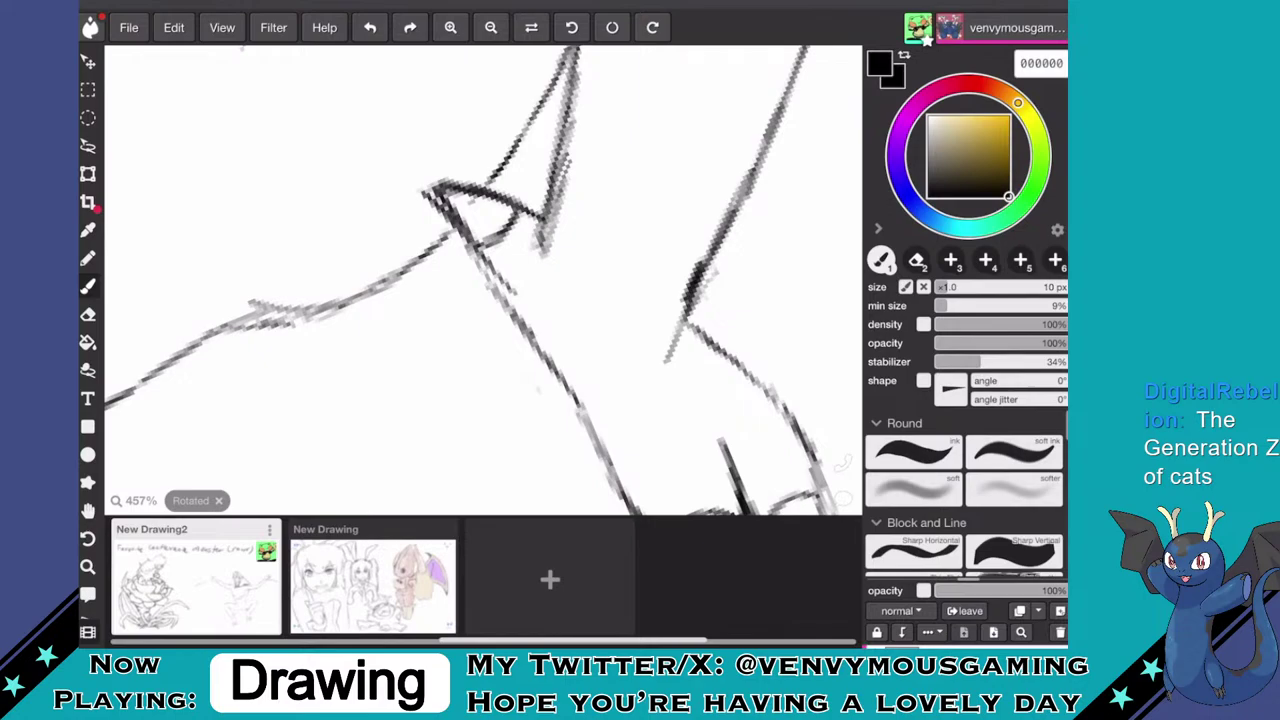
key(e)
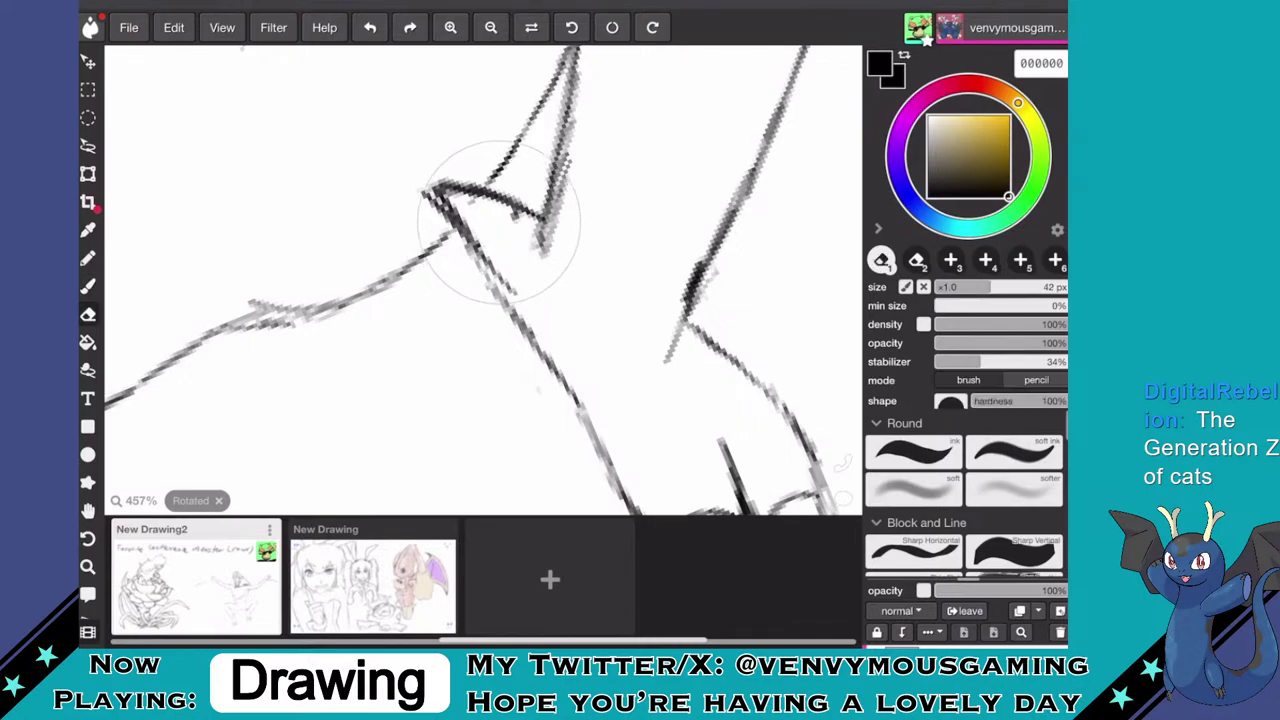
key(b)
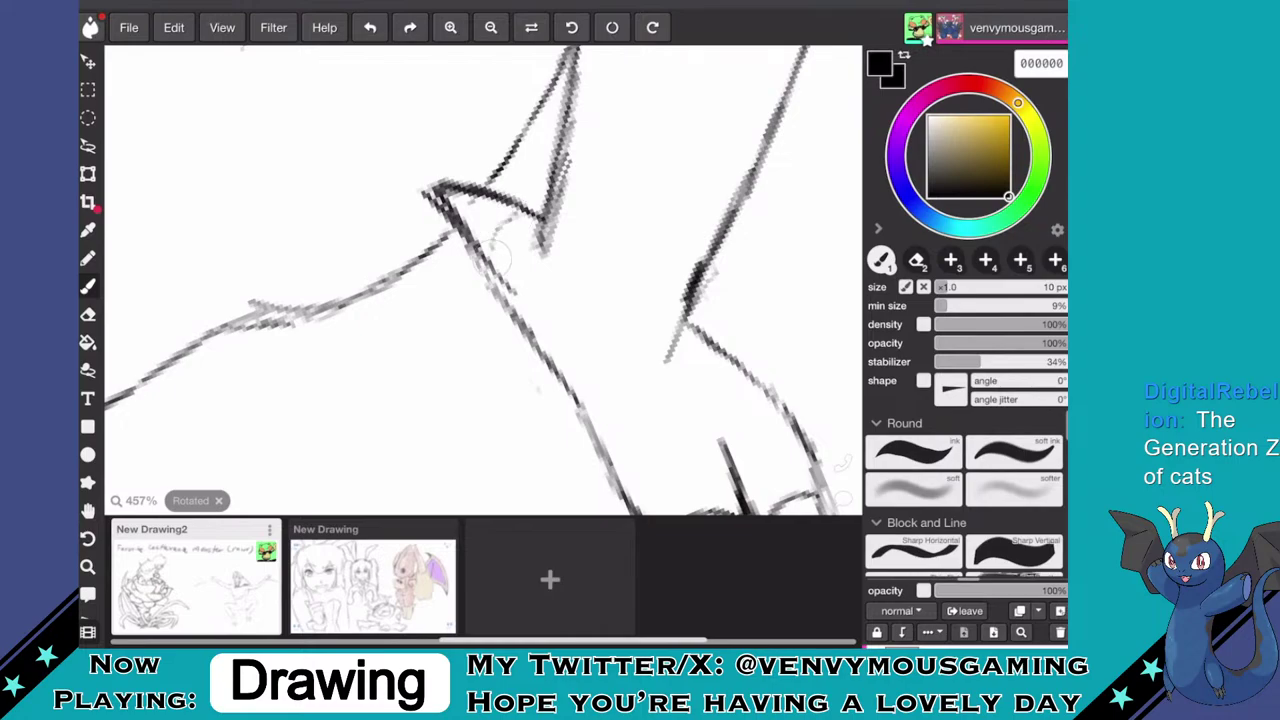
drag(521, 213, 498, 270)
scroll(483, 280, down, 10)
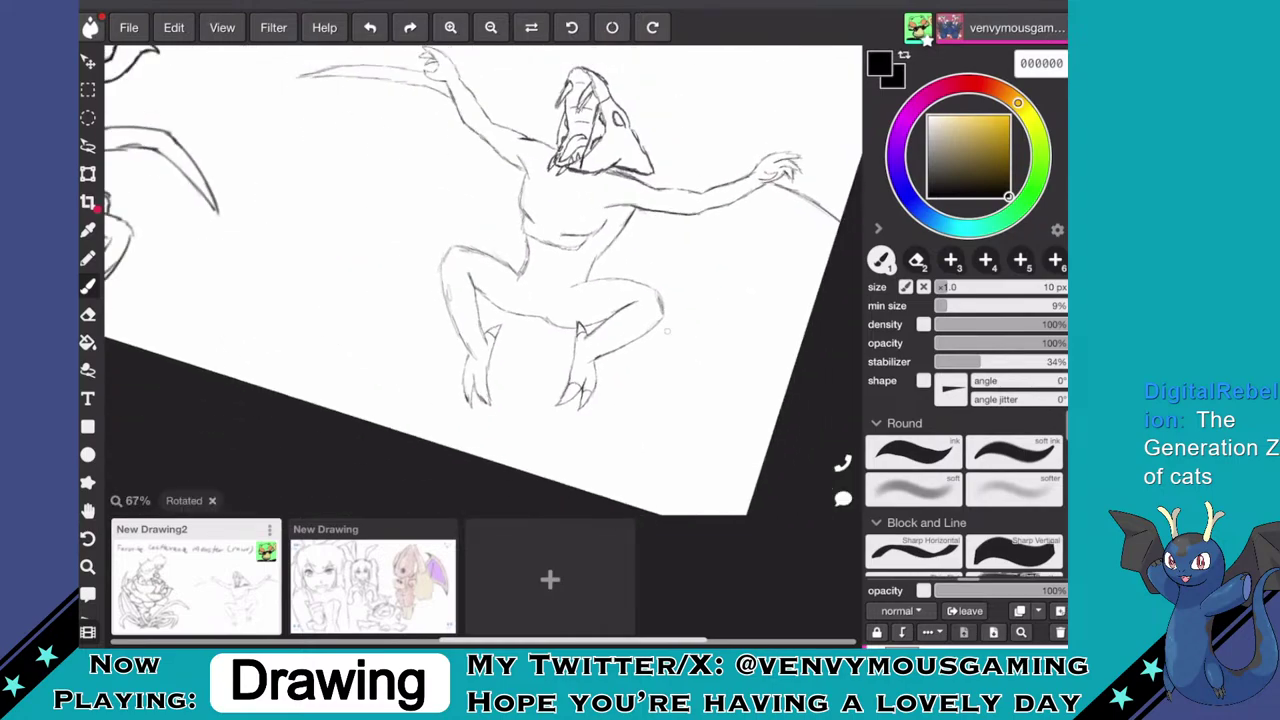
- Draw curved base lines across the left foot's two front claws
scroll(483, 280, up, 3)
scroll(483, 280, up, 8)
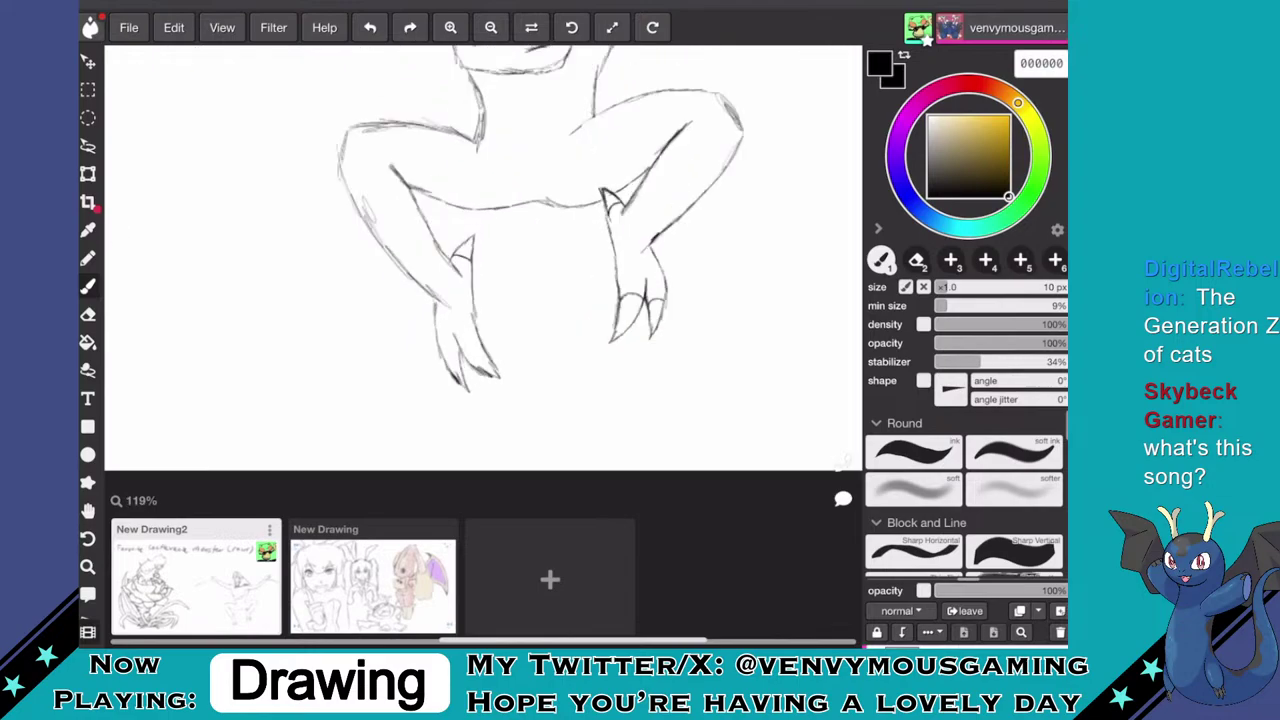
scroll(595, 236, up, 1)
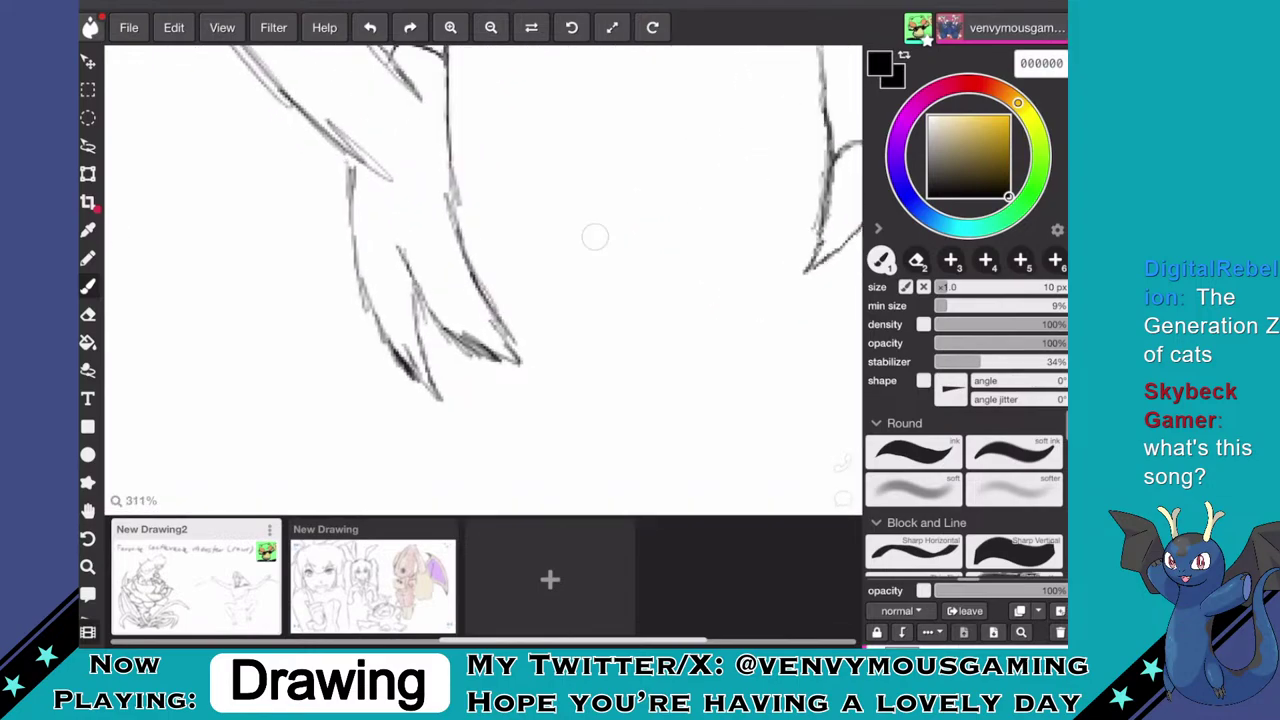
drag(416, 284, 459, 258)
drag(411, 303, 363, 314)
scroll(483, 280, down, 6)
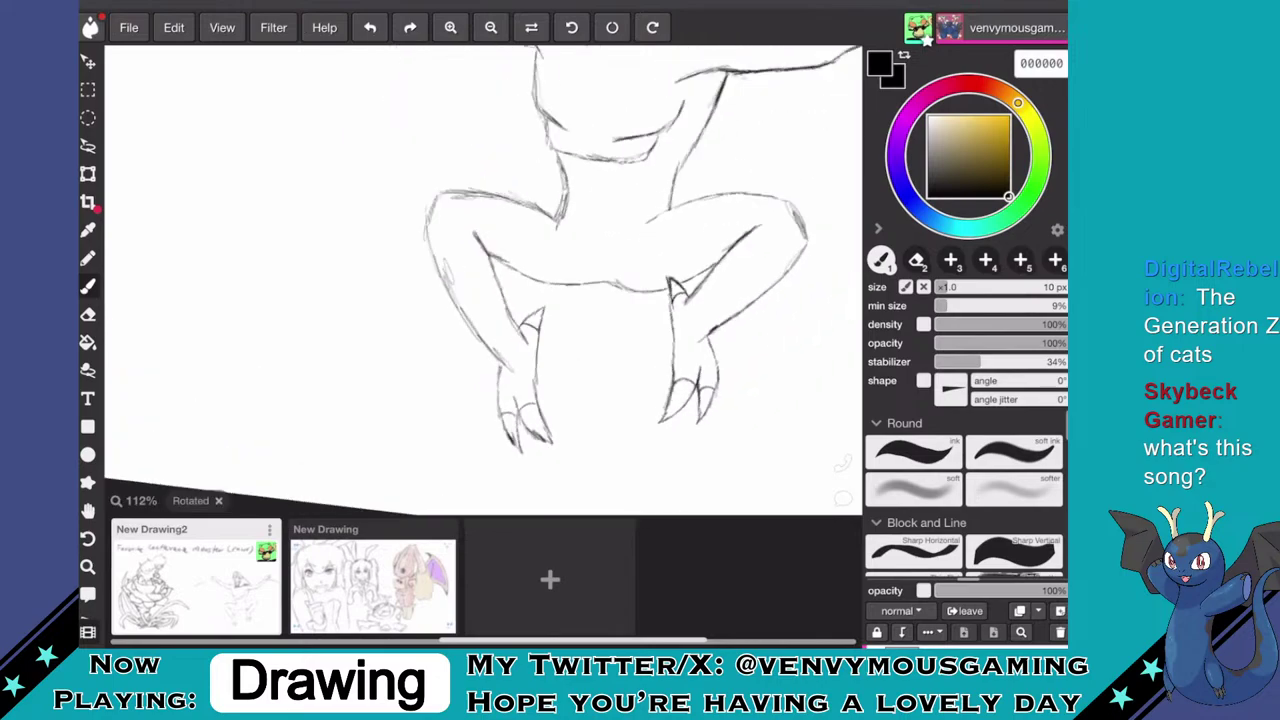
- Draw the left wing's scalloped lower edge from the wing tip to the side of the torso
scroll(483, 280, down, 3)
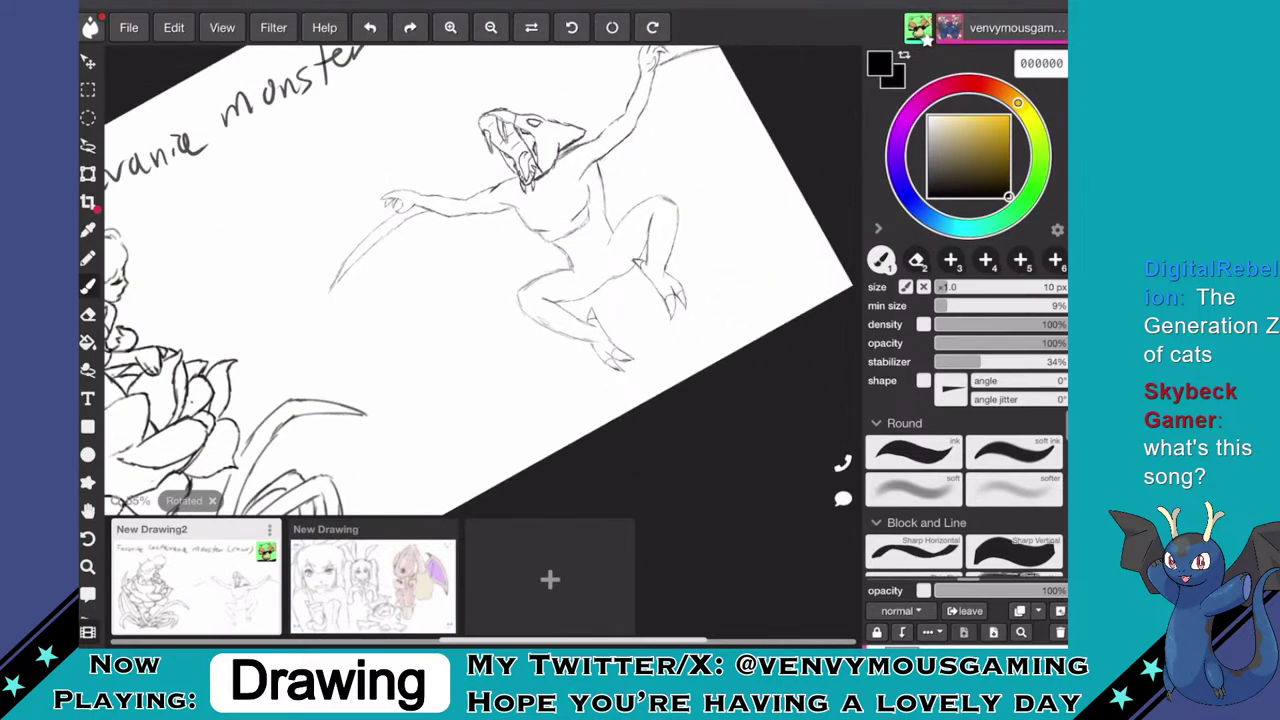
scroll(480, 280, up, 2)
mouse_move(312, 356)
mouse_down()
mouse_move(342, 322)
mouse_move(454, 277)
mouse_move(512, 209)
mouse_up()
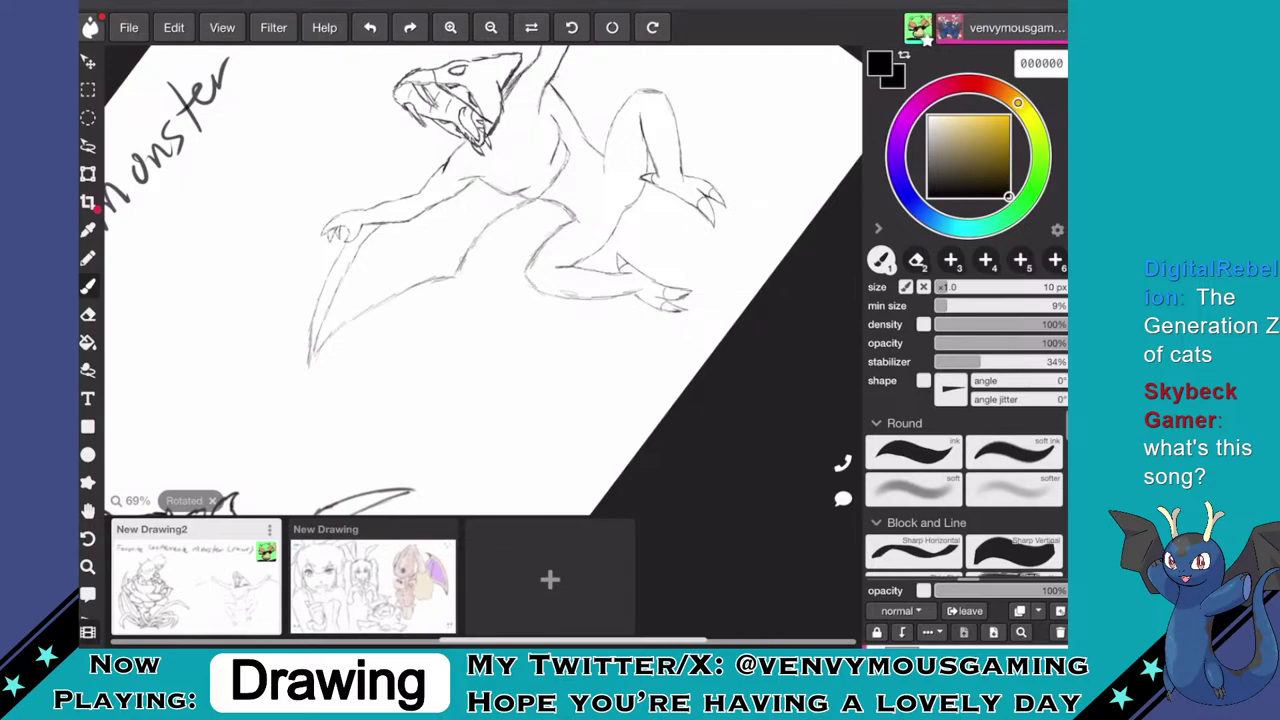
- Add a second line along the right wing's upper edge and draw its scalloped lower edge from the waist to the canvas edge
scroll(480, 280, down, 3)
scroll(400, 250, up, 3)
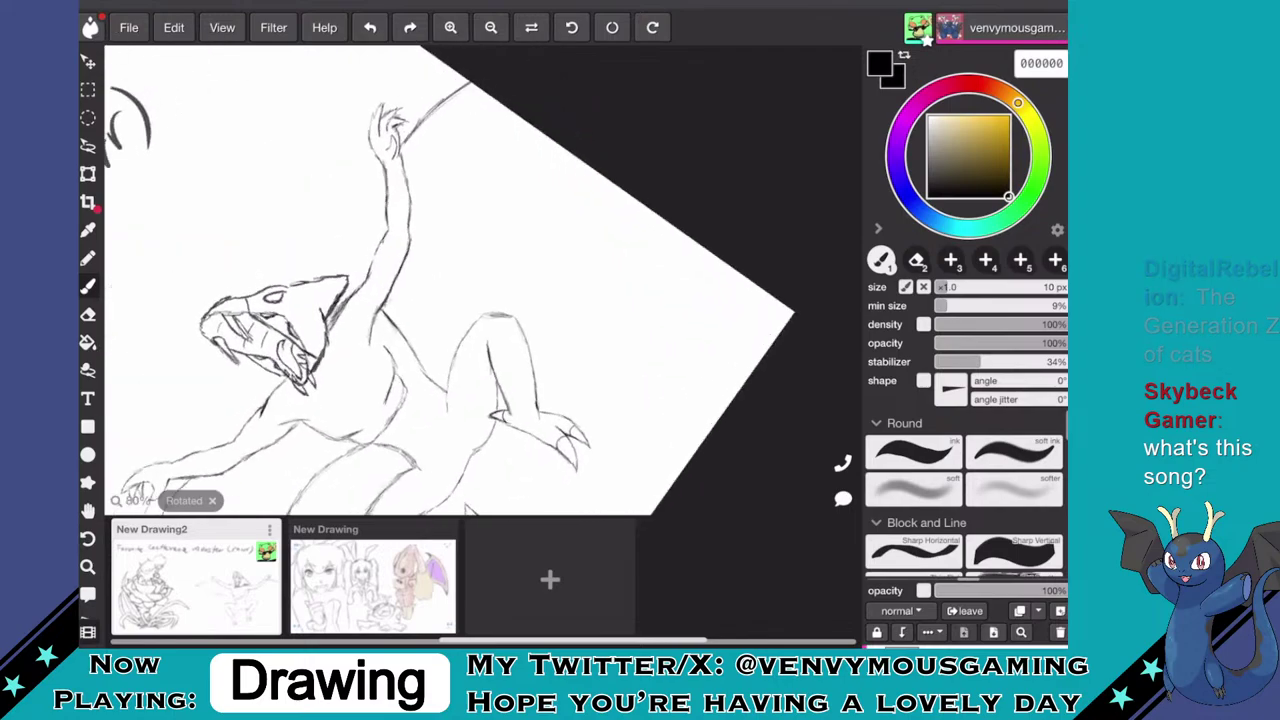
drag(405, 167, 484, 98)
scroll(450, 280, down, 3)
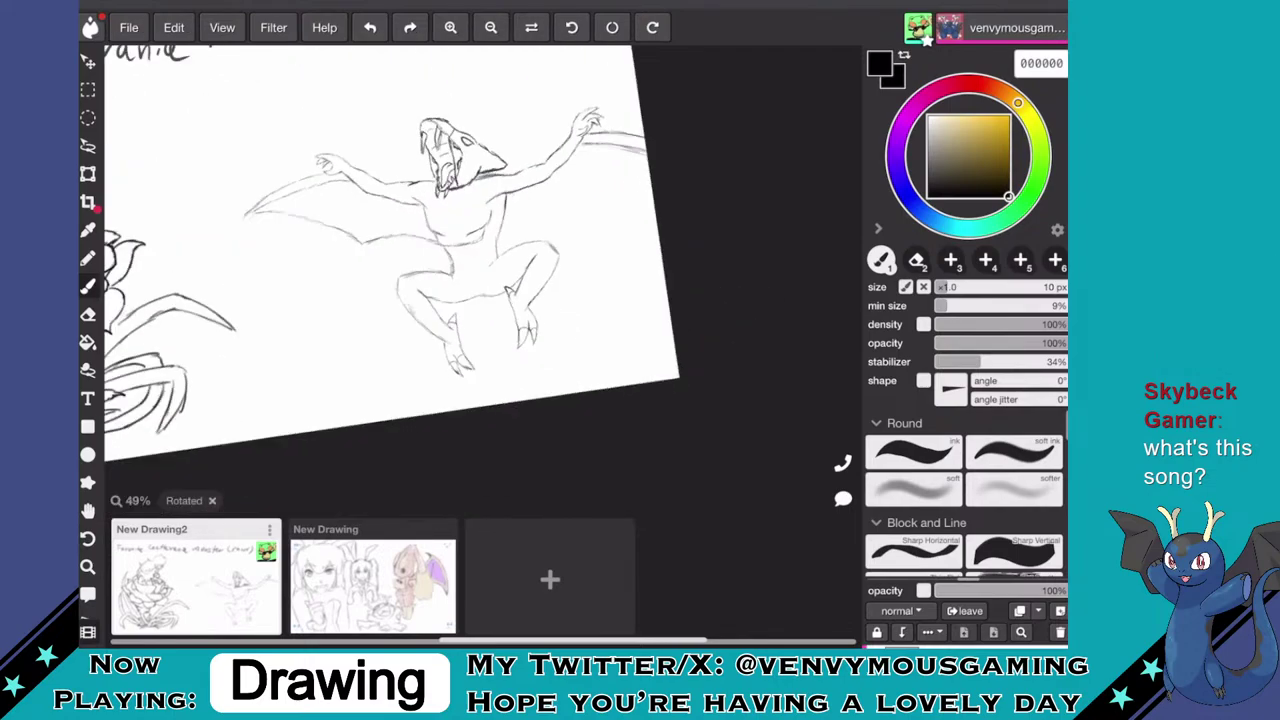
scroll(450, 280, up, 1)
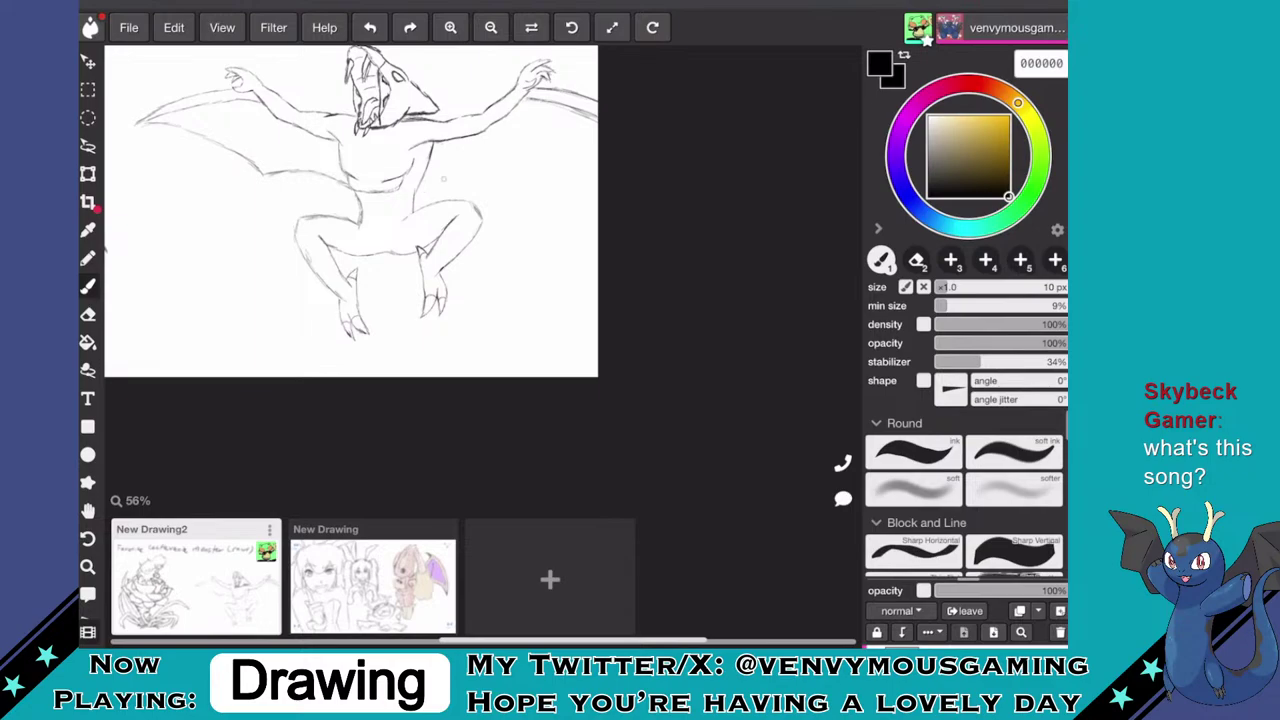
mouse_move(424, 188)
mouse_down()
mouse_move(598, 149)
mouse_move(417, 192)
mouse_up()
scroll(400, 220, down, 3)
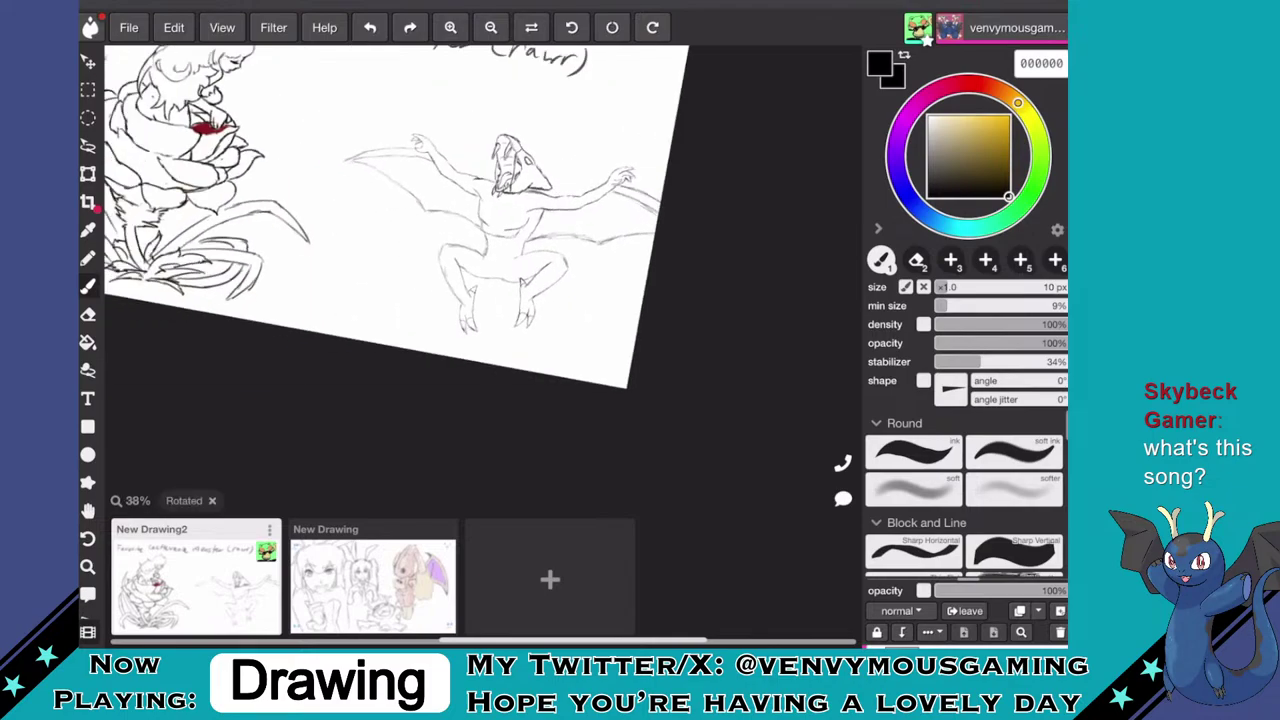
- Draw a short rib line upward from the scallop point on the lower edge of each wing
scroll(400, 220, up, 5)
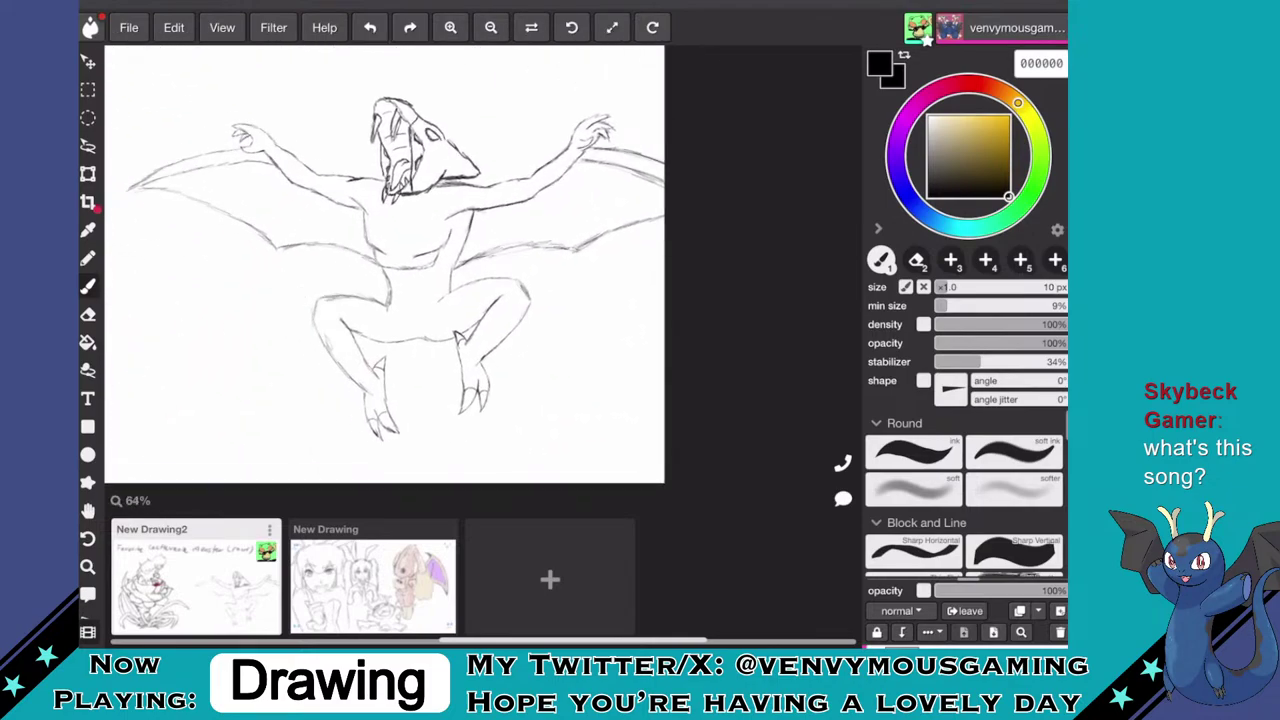
scroll(388, 280, up, 1)
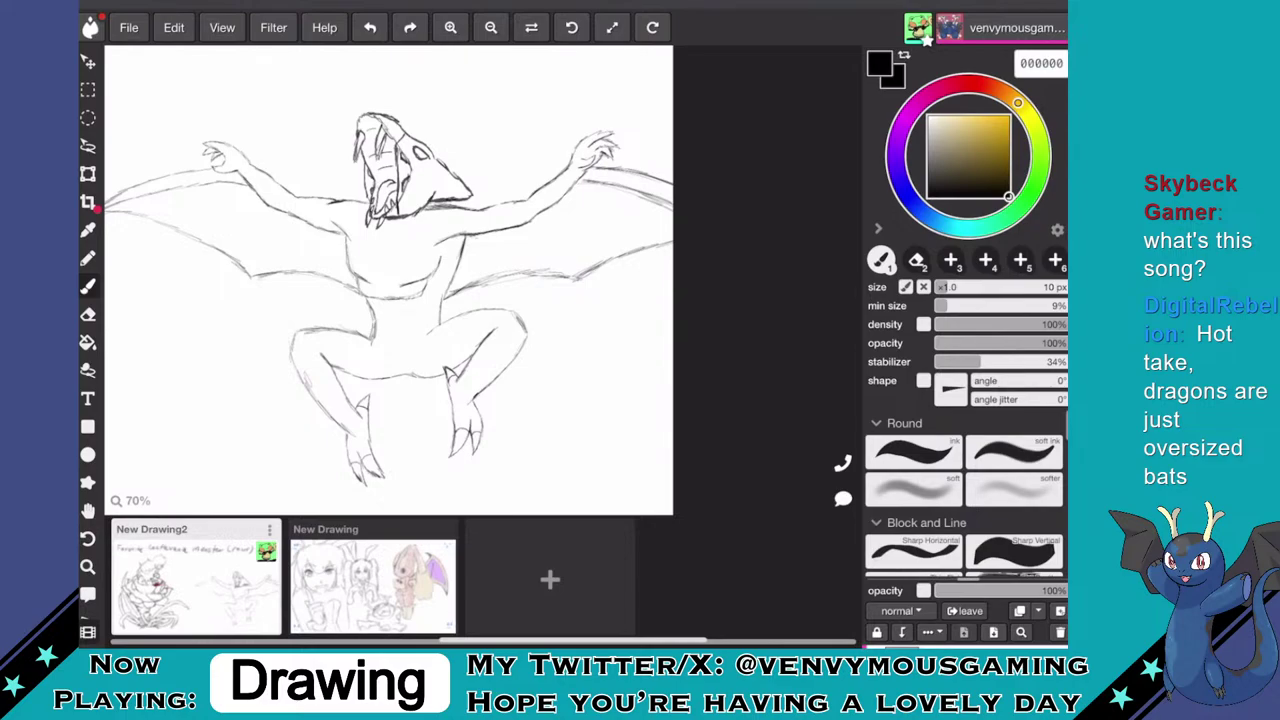
drag(257, 265, 272, 230)
drag(570, 259, 553, 228)
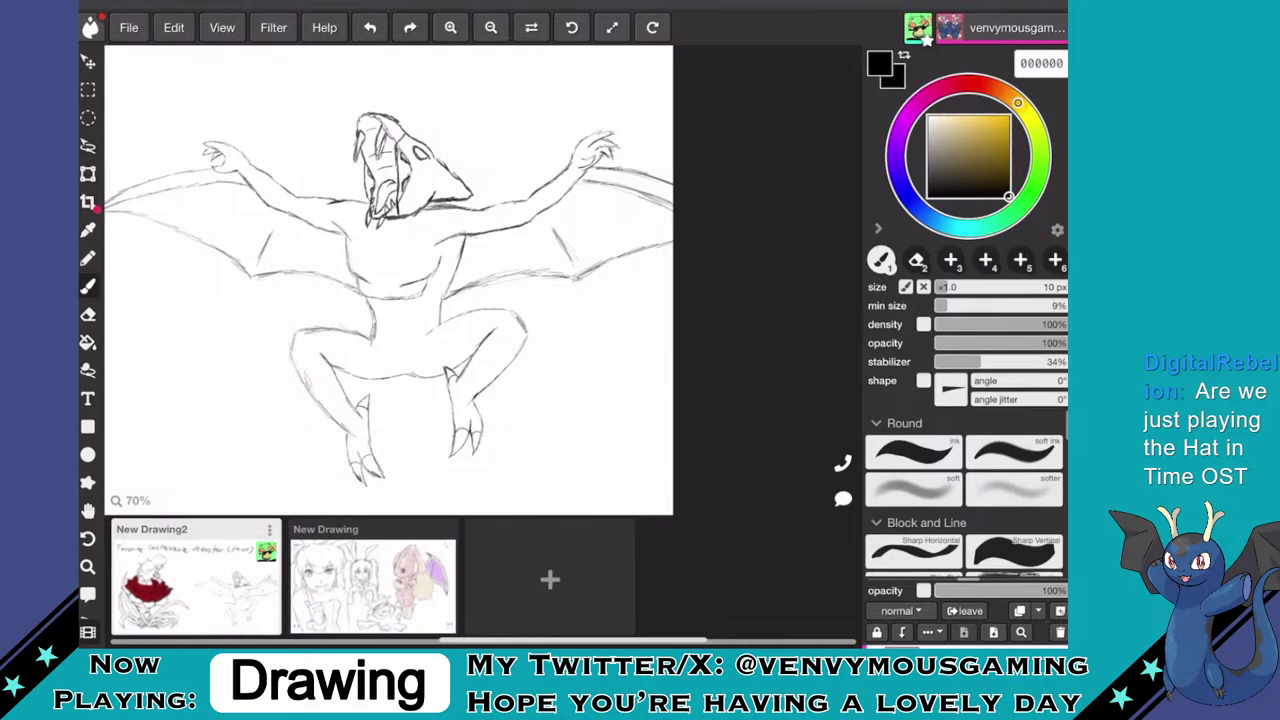
- Try a stroke on the monster's cheek in crimson c9133e and undo it
scroll(440, 280, down, 4)
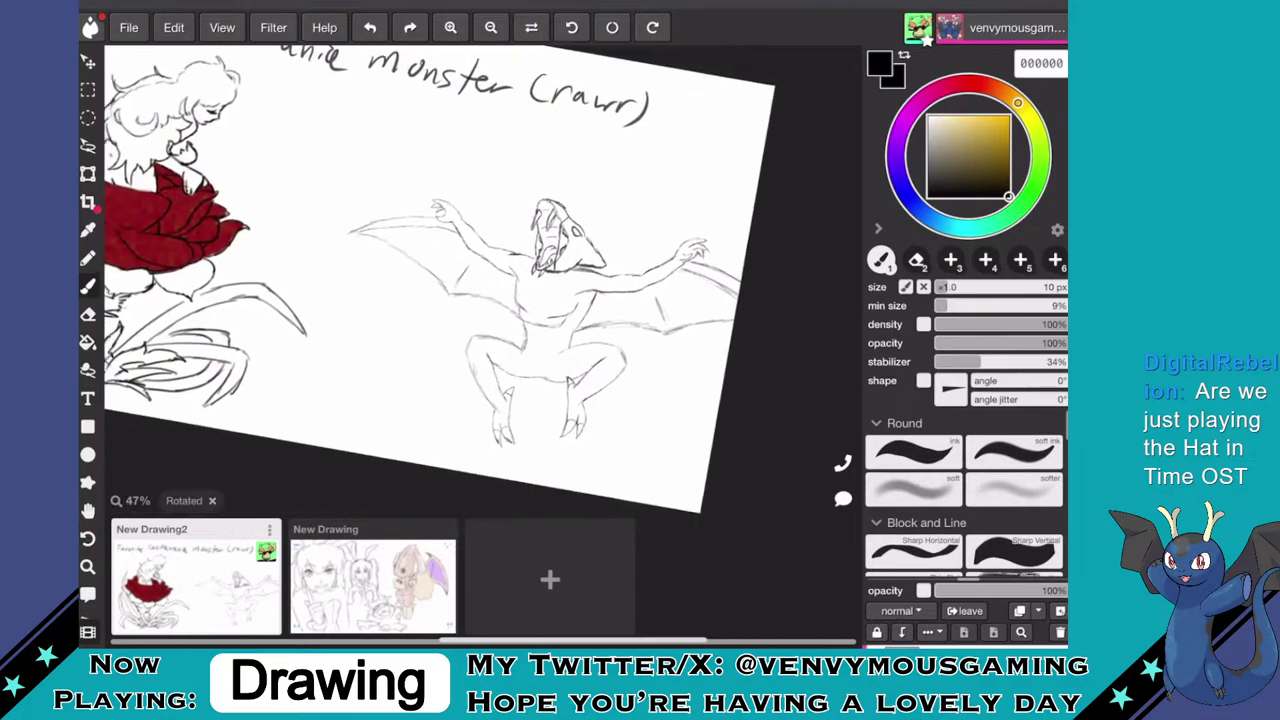
scroll(480, 265, right, 1)
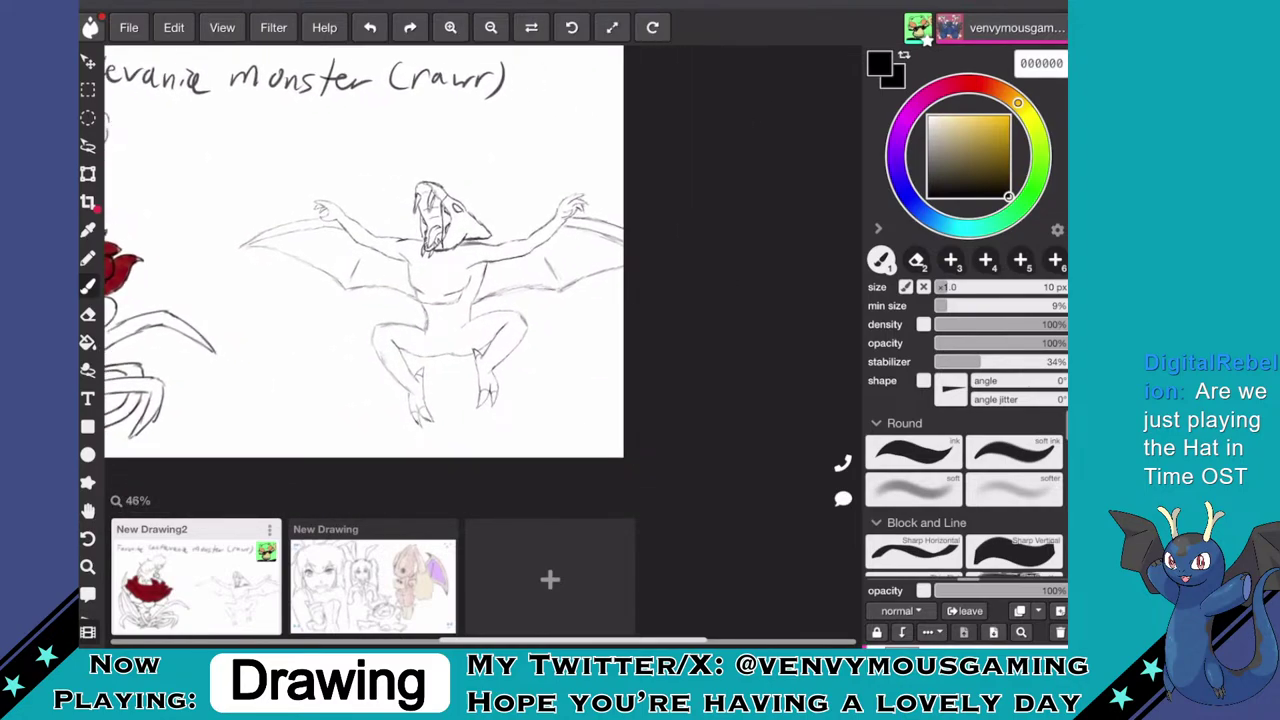
scroll(440, 300, up, 5)
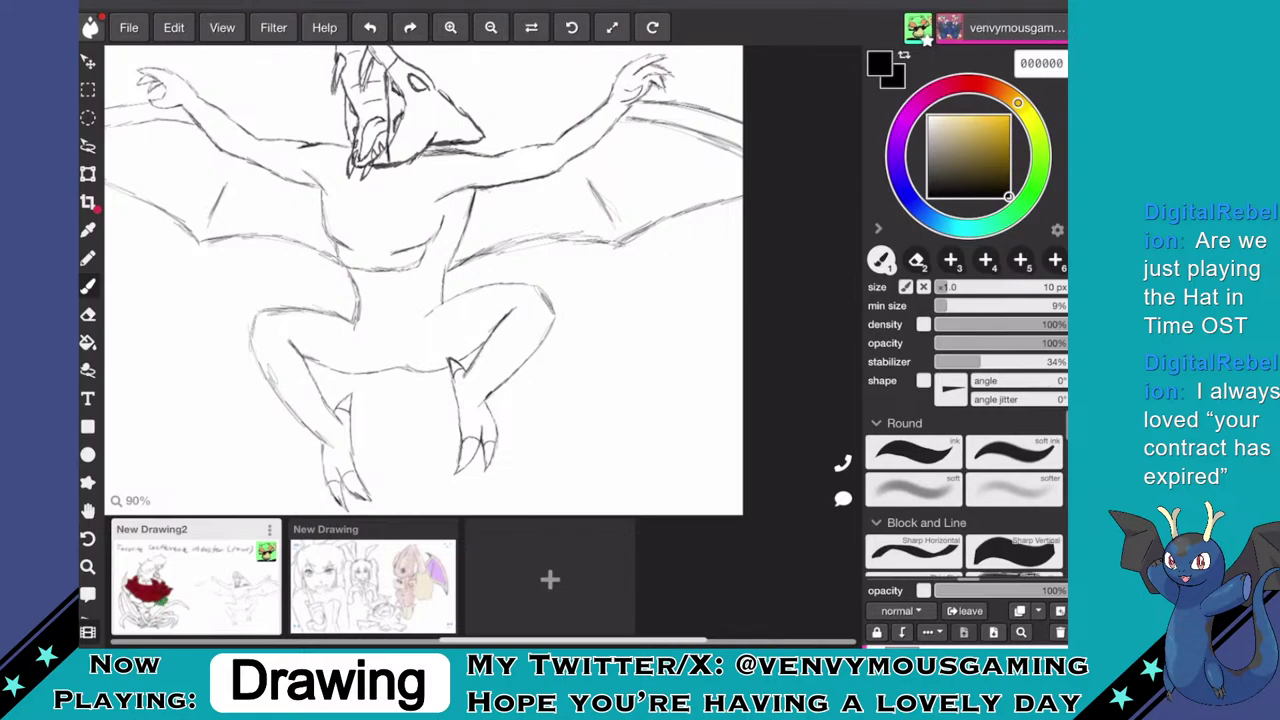
click(951, 85)
click(1002, 133)
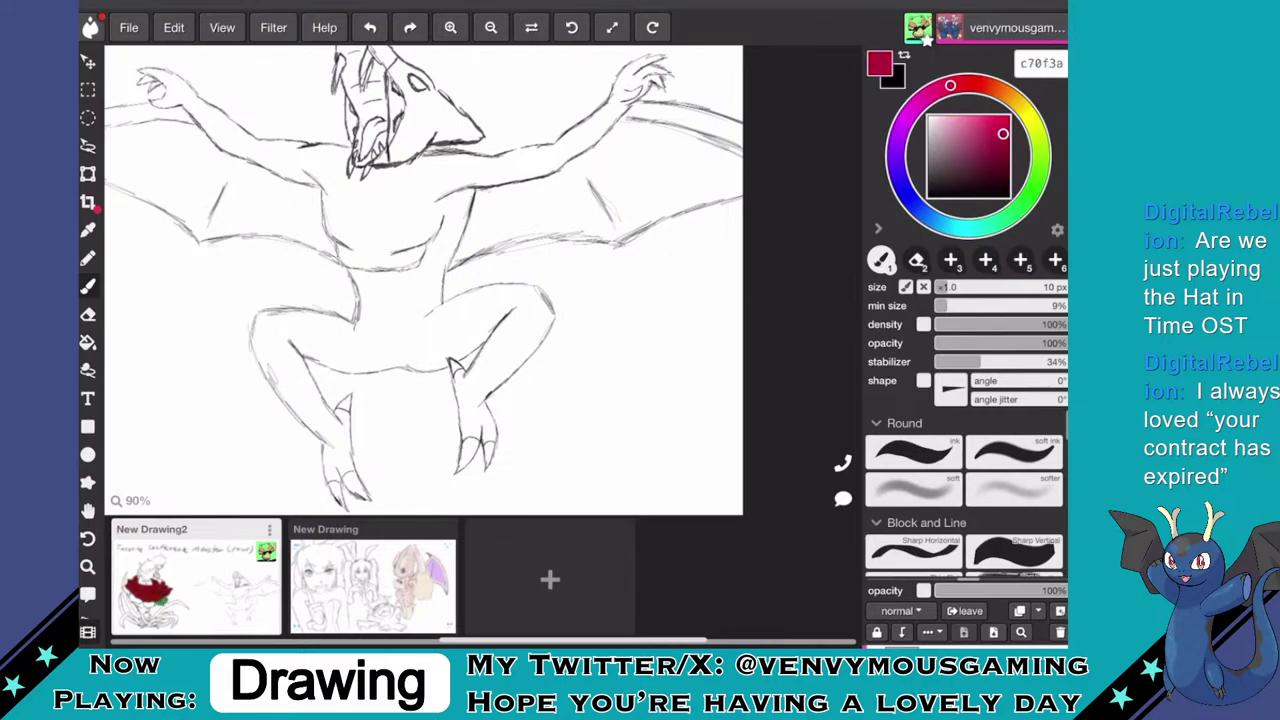
drag(1002, 132, 1001, 133)
scroll(483, 280, up, 3)
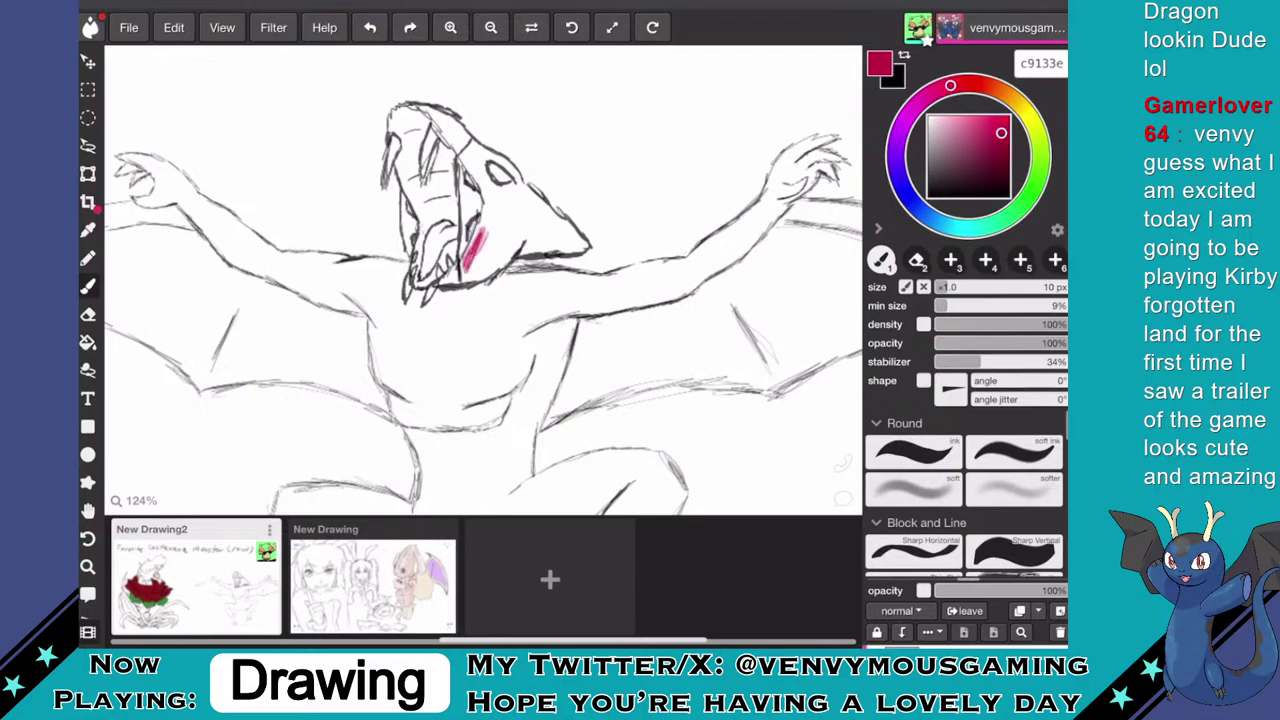
key(ctrl+z)
key(e)
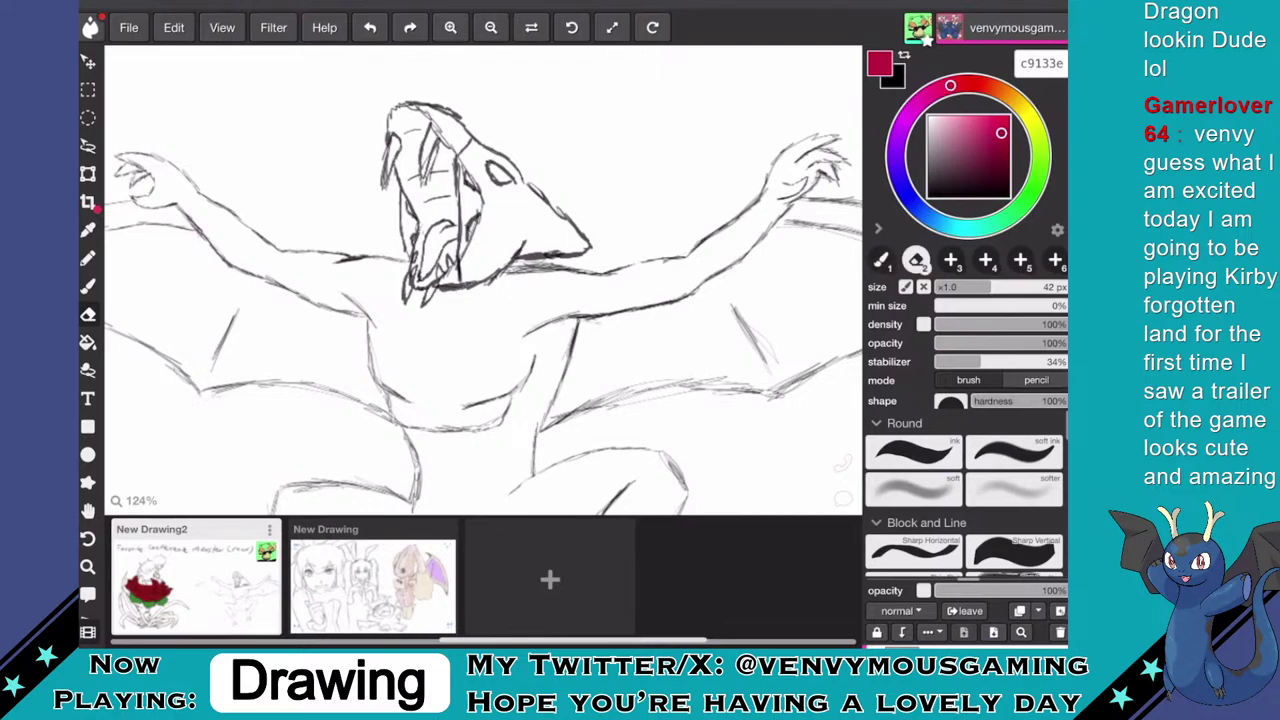
key(b)
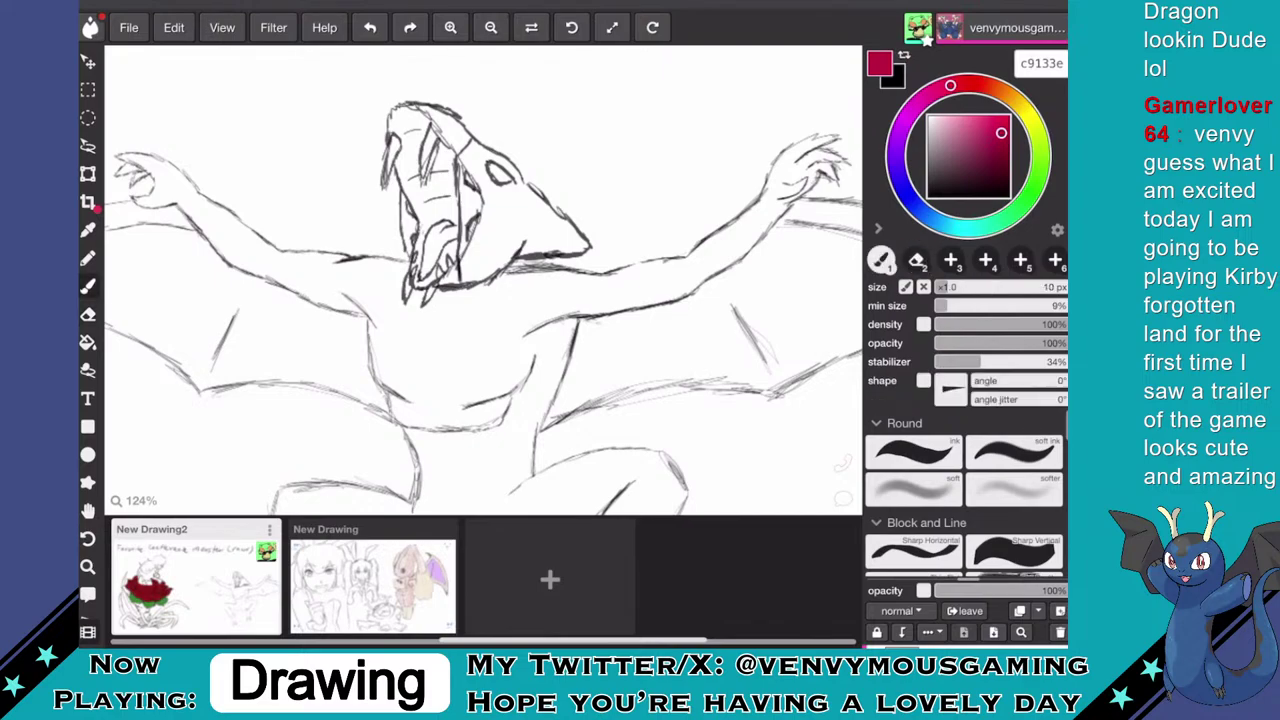
- Try shading the rear corner of the monster's lower jaw in crimson c9133e
scroll(520, 246, up, 5)
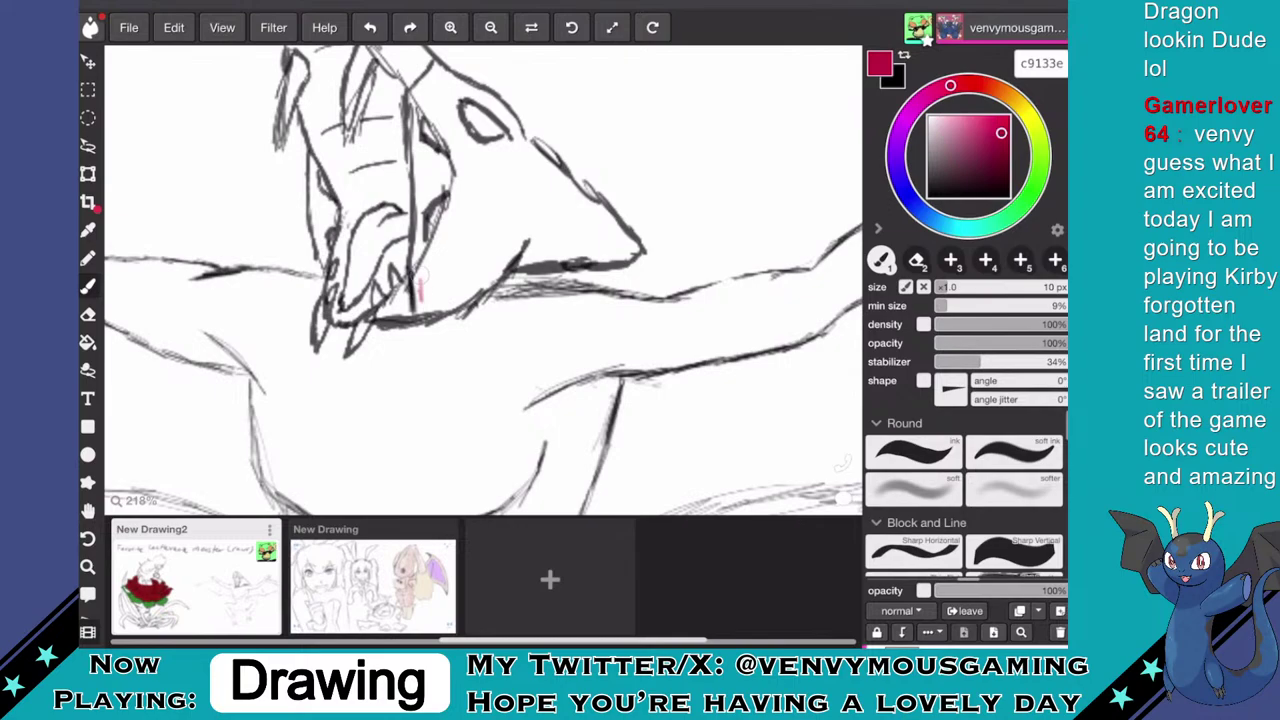
mouse_move(416, 278)
mouse_down()
mouse_move(420, 304)
mouse_move(428, 256)
mouse_move(436, 302)
mouse_move(445, 224)
mouse_move(432, 298)
mouse_move(488, 256)
mouse_up()
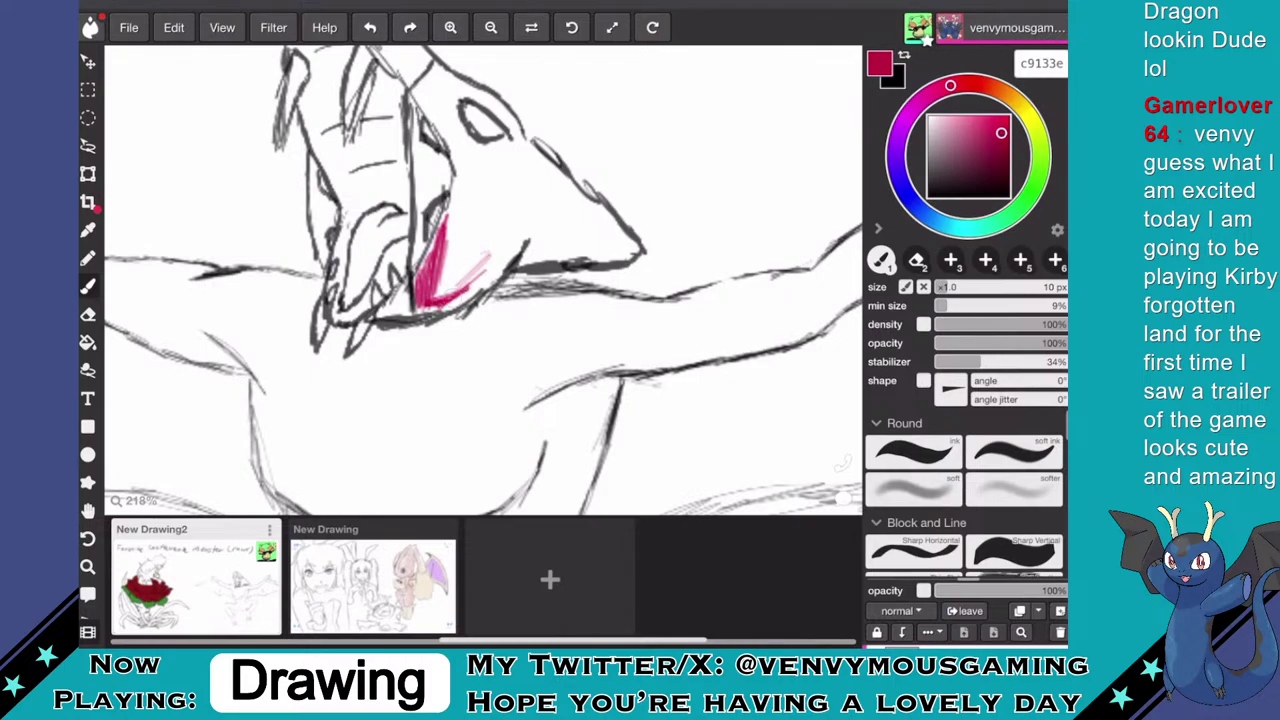
drag(456, 300, 514, 248)
mouse_move(466, 300)
mouse_down()
mouse_move(518, 240)
mouse_move(480, 238)
mouse_move(462, 210)
mouse_up()
drag(446, 272, 482, 222)
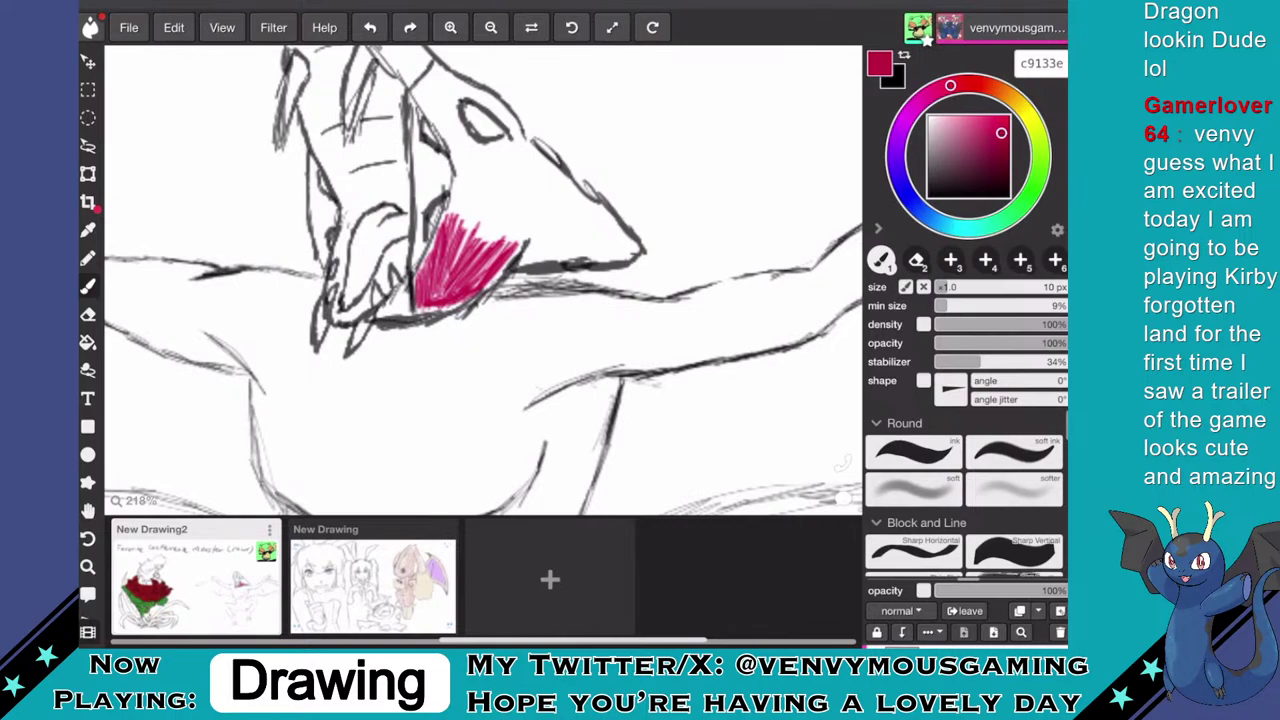
key(ctrl+z)
key(ctrl+z)
key(ctrl+z)
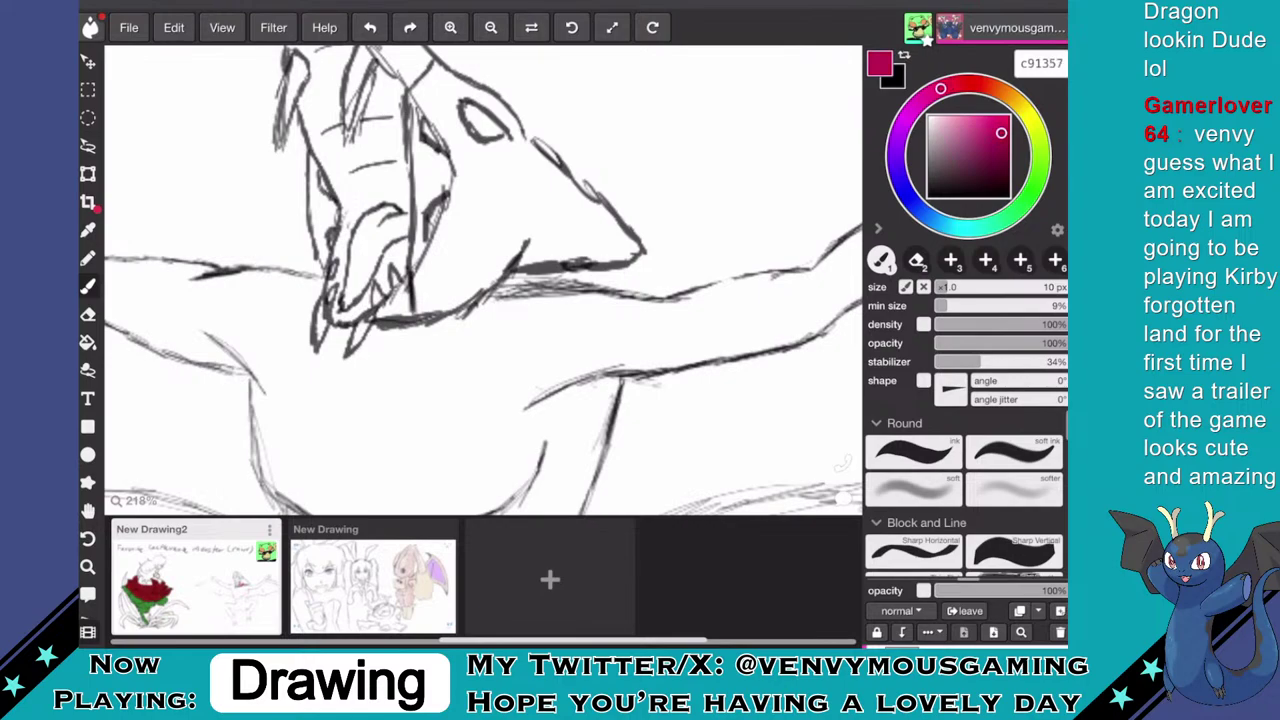
- Set the brush colour to dark magenta a91e52 and shade the rear corner of the monster's jaw with hatched strokes
click(994, 142)
mouse_move(445, 250)
mouse_down()
mouse_move(432, 290)
mouse_move(455, 210)
mouse_move(435, 285)
mouse_up()
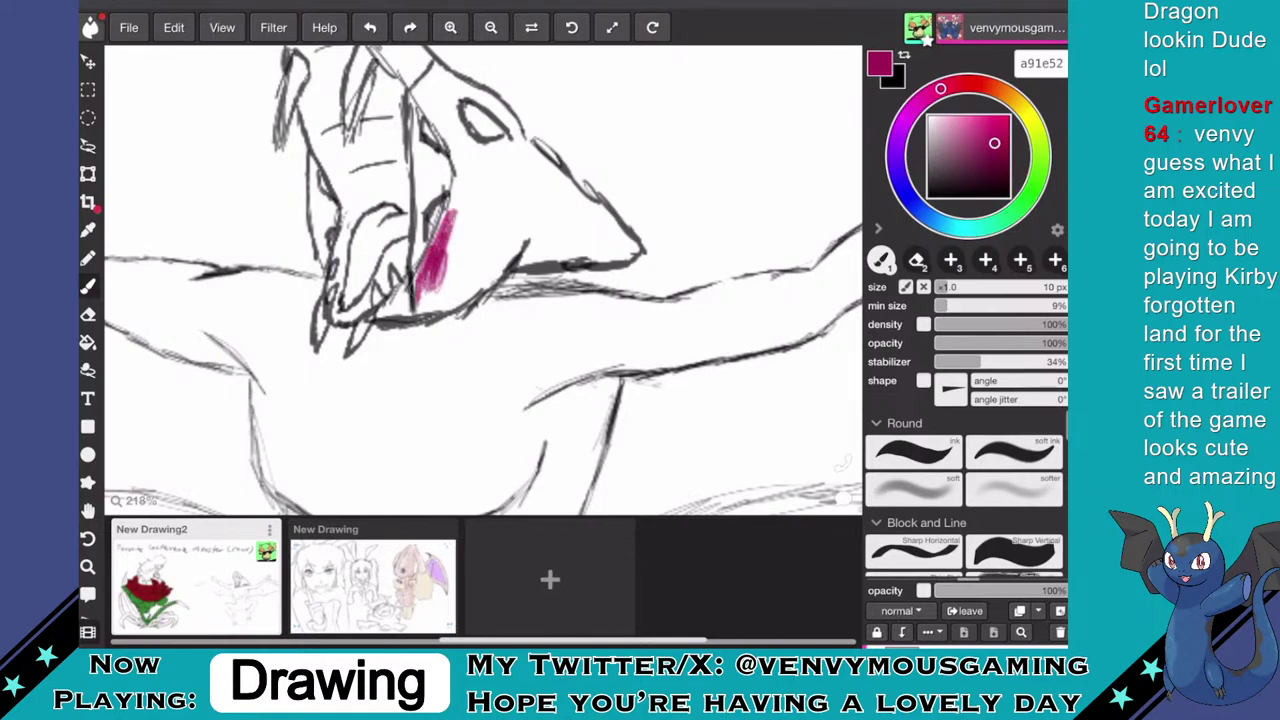
mouse_move(425, 295)
mouse_down()
mouse_move(470, 220)
mouse_move(487, 216)
mouse_move(475, 290)
mouse_move(498, 228)
mouse_move(505, 290)
mouse_move(512, 245)
mouse_up()
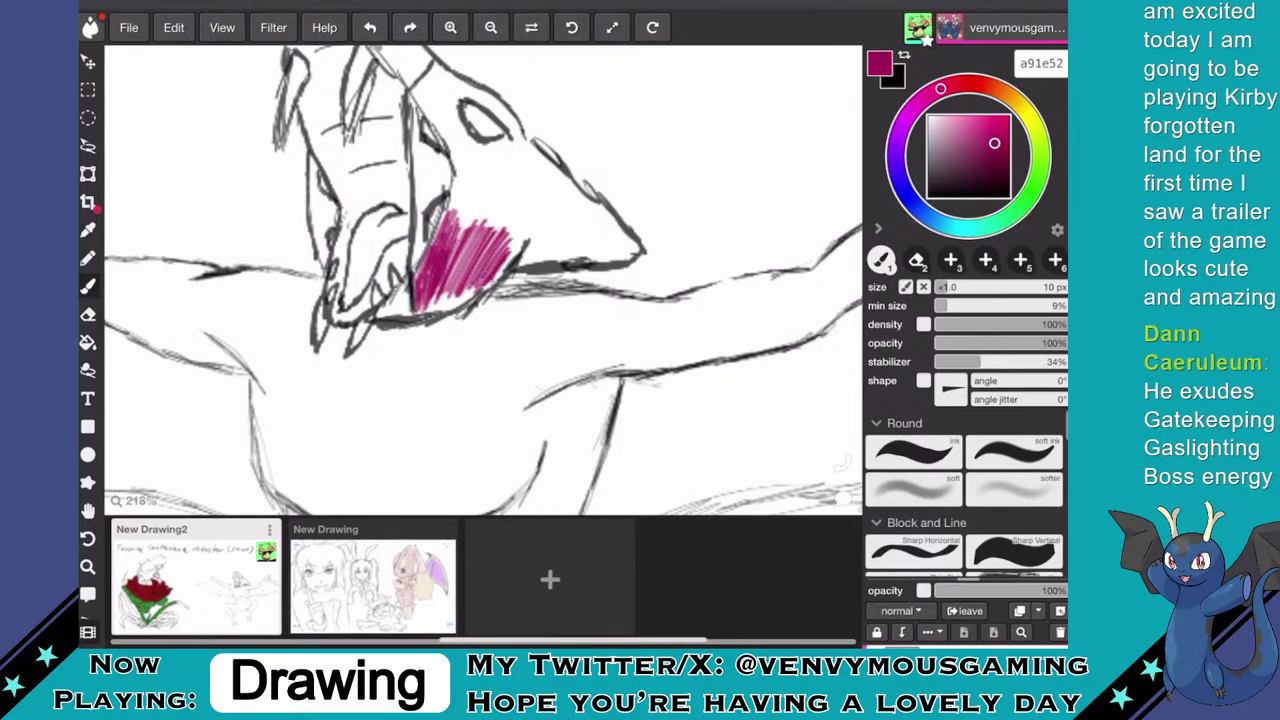
mouse_move(436, 305)
mouse_down()
mouse_move(462, 296)
mouse_move(420, 300)
mouse_move(480, 222)
mouse_move(530, 235)
mouse_up()
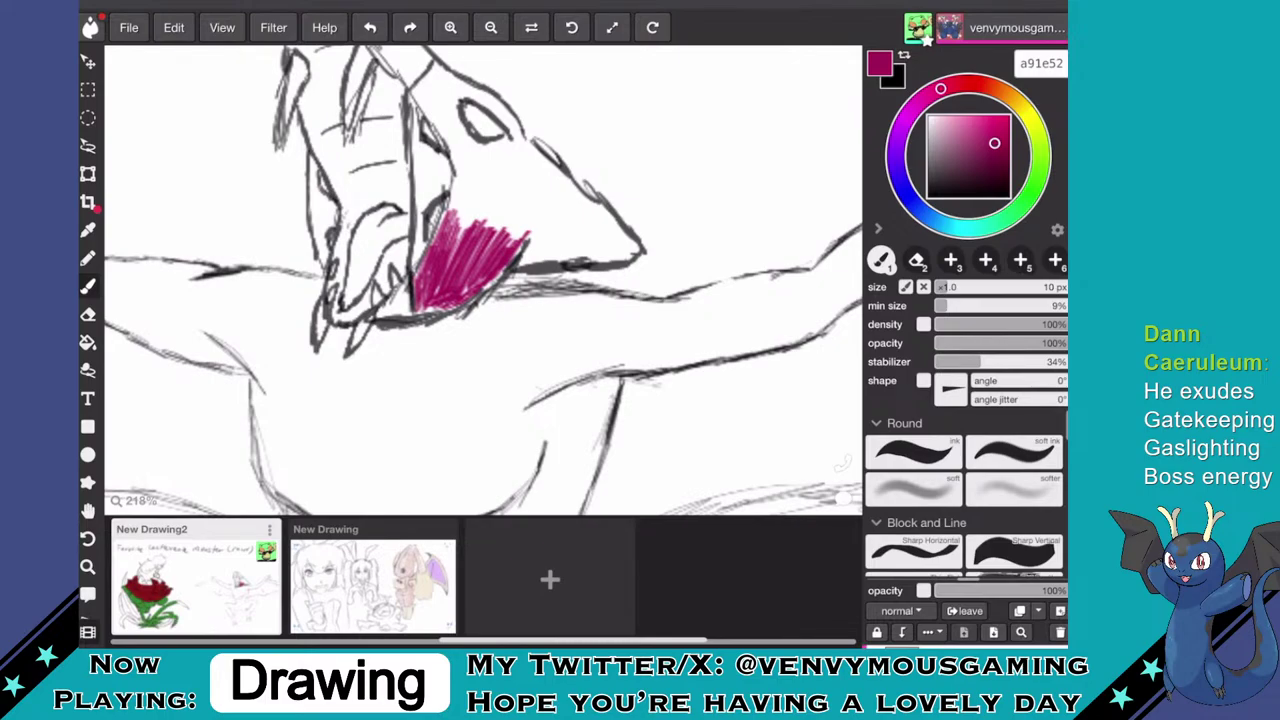
- Paint a magenta band along the back edge of the head and shade its pointed rear tip
drag(541, 162, 626, 240)
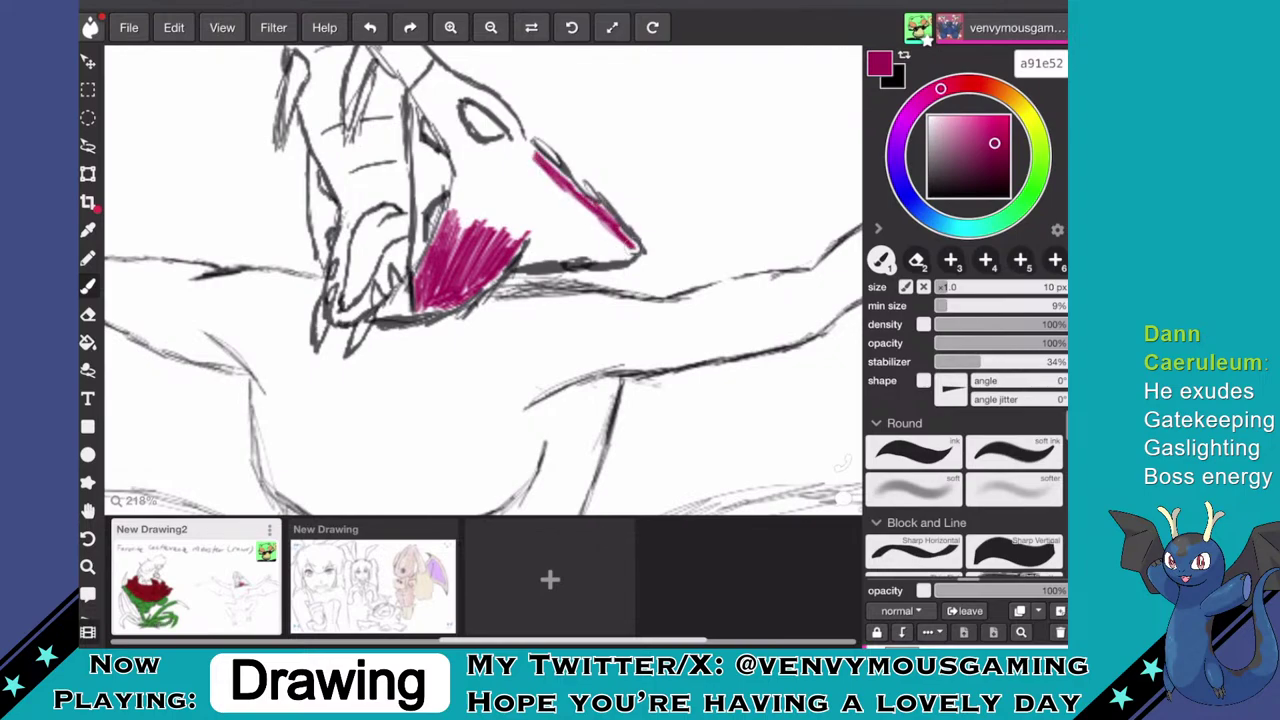
drag(556, 180, 600, 224)
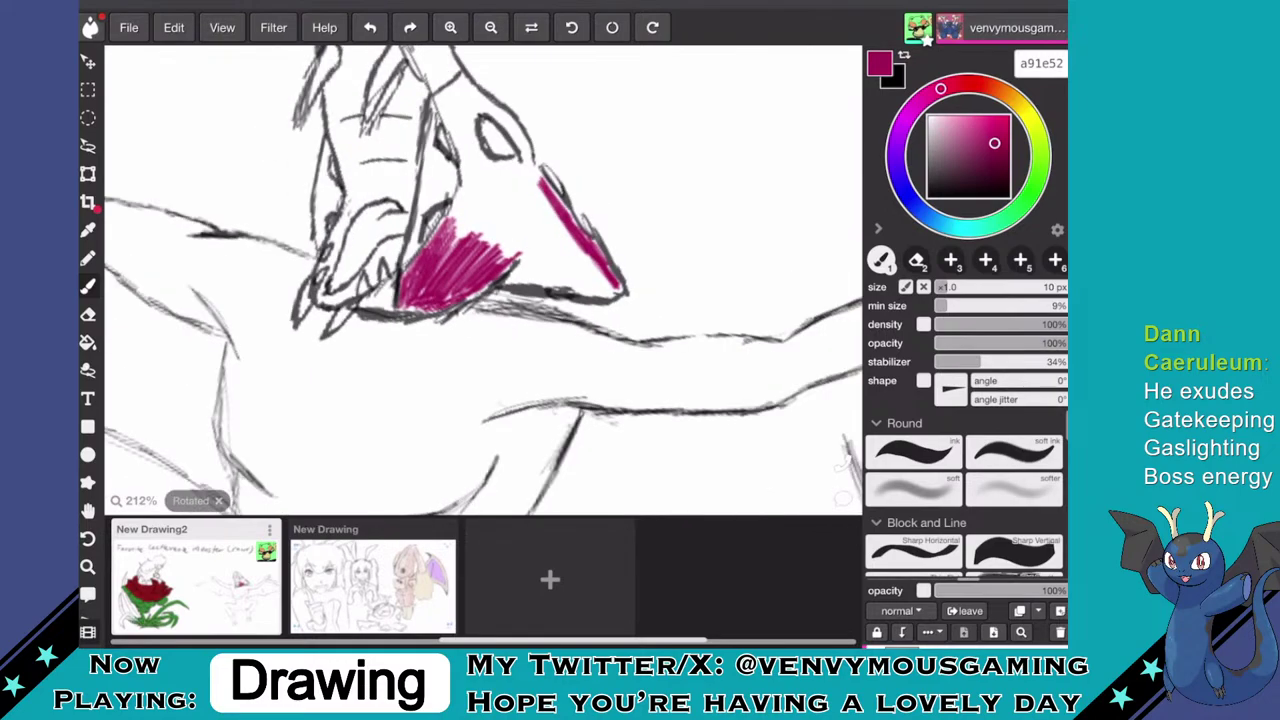
scroll(484, 280, up, 3)
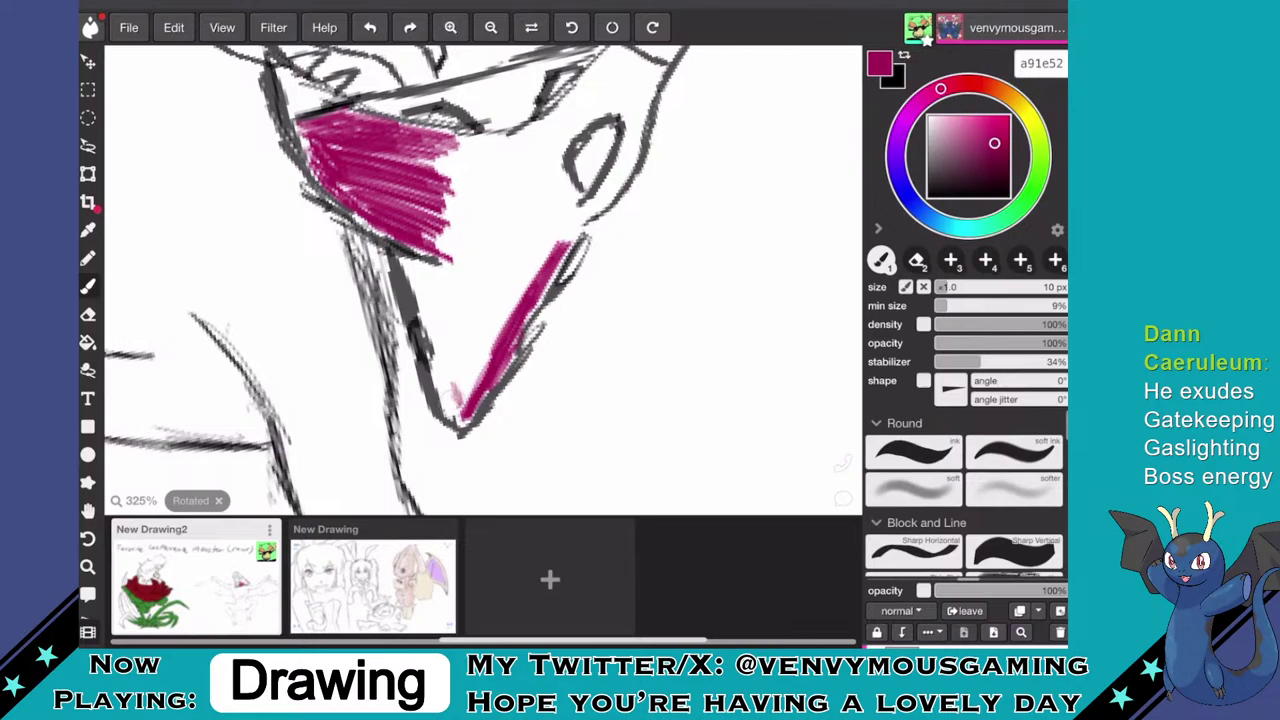
mouse_move(464, 372)
mouse_down()
mouse_move(407, 262)
mouse_move(421, 293)
mouse_move(415, 265)
mouse_move(460, 286)
mouse_move(451, 299)
mouse_move(445, 287)
mouse_move(468, 363)
mouse_move(461, 333)
mouse_move(481, 340)
mouse_move(448, 355)
mouse_move(441, 320)
mouse_move(448, 380)
mouse_move(423, 303)
mouse_move(438, 295)
mouse_move(443, 330)
mouse_move(453, 315)
mouse_move(445, 360)
mouse_up()
drag(443, 312, 465, 395)
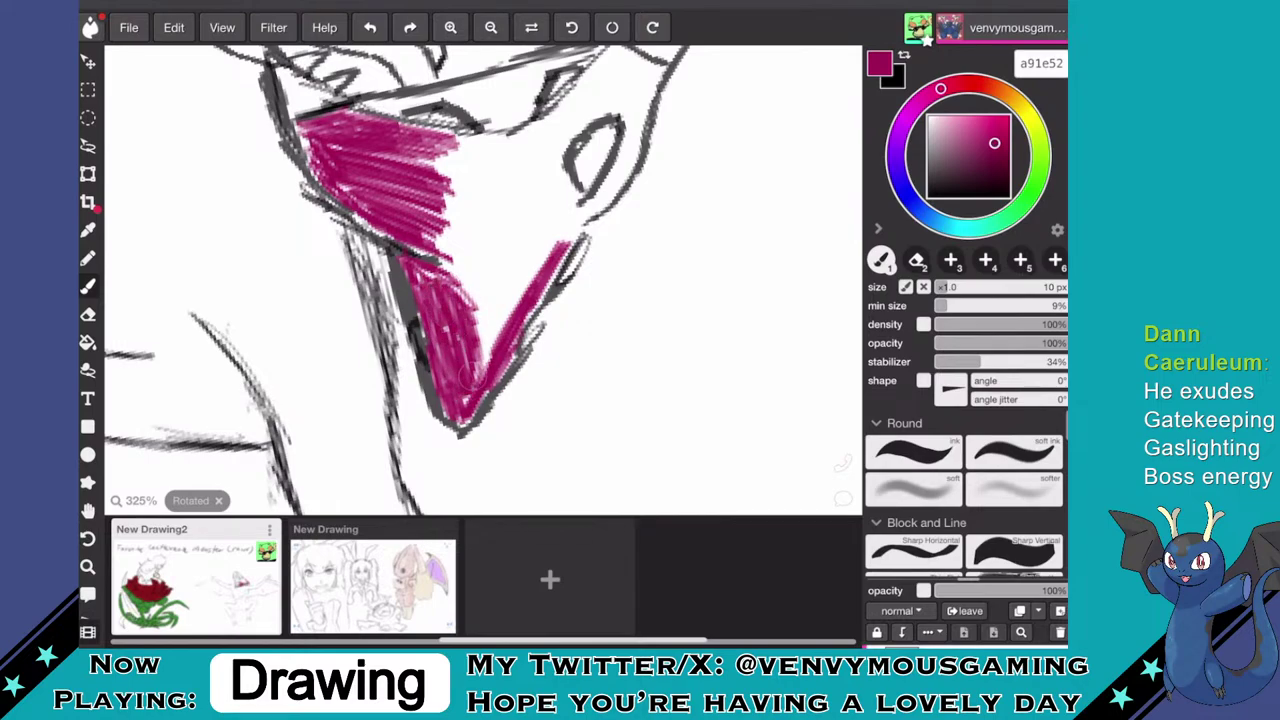
drag(470, 350, 476, 384)
- Extend the magenta band along the head's edge past the eye and shade inward from the rear tip
mouse_move(566, 256)
mouse_down()
mouse_move(590, 200)
mouse_move(624, 178)
mouse_move(636, 148)
mouse_move(598, 196)
mouse_move(640, 128)
mouse_up()
mouse_move(610, 172)
mouse_down()
mouse_move(655, 68)
mouse_move(626, 176)
mouse_move(548, 264)
mouse_up()
mouse_move(522, 168)
mouse_down()
mouse_move(498, 314)
mouse_move(505, 306)
mouse_up()
drag(516, 196, 500, 330)
mouse_move(518, 244)
mouse_down()
mouse_move(512, 200)
mouse_move(466, 368)
mouse_up()
mouse_move(478, 252)
mouse_down()
mouse_move(461, 320)
mouse_move(448, 296)
mouse_up()
mouse_move(430, 218)
mouse_down()
mouse_move(444, 274)
mouse_move(478, 290)
mouse_move(447, 240)
mouse_move(478, 305)
mouse_up()
drag(490, 205, 440, 275)
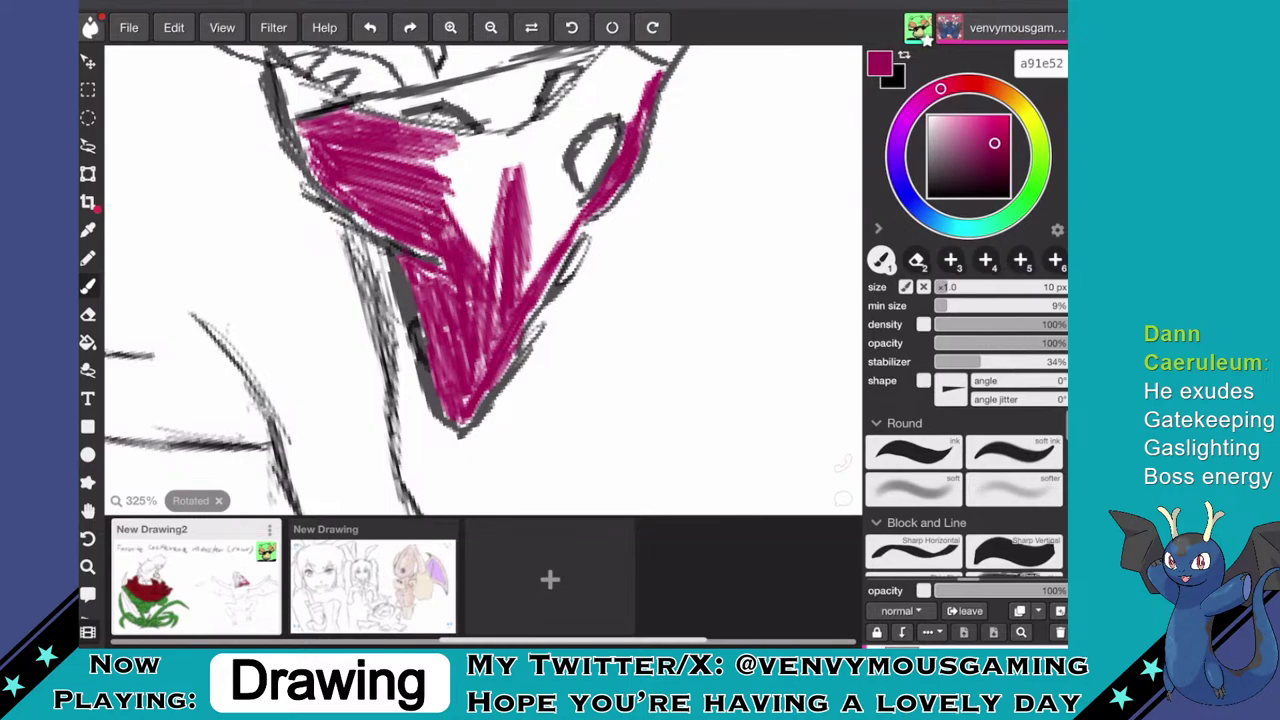
- Fill the white area of the cheek between the jaw corner and the rear tip with magenta strokes
drag(482, 165, 440, 252)
drag(470, 140, 470, 221)
drag(495, 165, 440, 258)
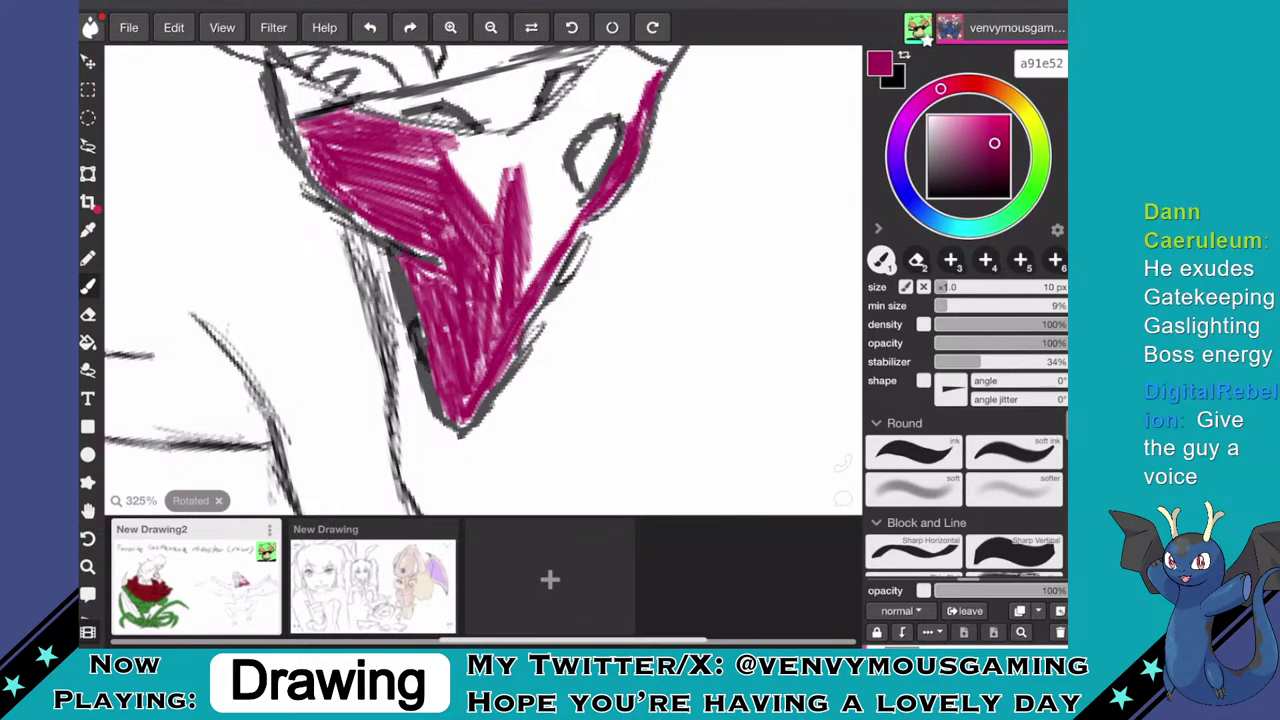
drag(492, 190, 462, 240)
mouse_move(420, 150)
mouse_down()
mouse_move(495, 182)
mouse_move(510, 164)
mouse_move(506, 196)
mouse_up()
mouse_move(462, 154)
mouse_down()
mouse_move(506, 209)
mouse_move(452, 150)
mouse_up()
mouse_move(446, 152)
mouse_down()
mouse_move(500, 226)
mouse_move(482, 310)
mouse_up()
- Fill the rest of the head around the eye socket with magenta, leaving the eye white
mouse_move(494, 232)
mouse_down()
mouse_move(452, 274)
mouse_move(631, 376)
mouse_up()
mouse_move(542, 286)
mouse_down()
mouse_move(568, 254)
mouse_move(520, 300)
mouse_move(552, 256)
mouse_up()
mouse_move(587, 179)
mouse_down()
mouse_move(574, 246)
mouse_move(552, 262)
mouse_up()
mouse_move(592, 145)
mouse_down()
mouse_move(565, 228)
mouse_move(574, 180)
mouse_up()
mouse_move(578, 108)
mouse_down()
mouse_move(622, 100)
mouse_move(601, 158)
mouse_move(596, 110)
mouse_move(624, 104)
mouse_move(596, 96)
mouse_move(590, 255)
mouse_move(560, 295)
mouse_move(628, 122)
mouse_move(598, 185)
mouse_move(640, 160)
mouse_move(594, 208)
mouse_move(602, 290)
mouse_move(585, 250)
mouse_move(680, 370)
mouse_move(620, 280)
mouse_move(645, 275)
mouse_up()
mouse_move(660, 330)
mouse_down()
mouse_move(630, 262)
mouse_move(620, 280)
mouse_move(650, 300)
mouse_move(656, 288)
mouse_move(618, 258)
mouse_up()
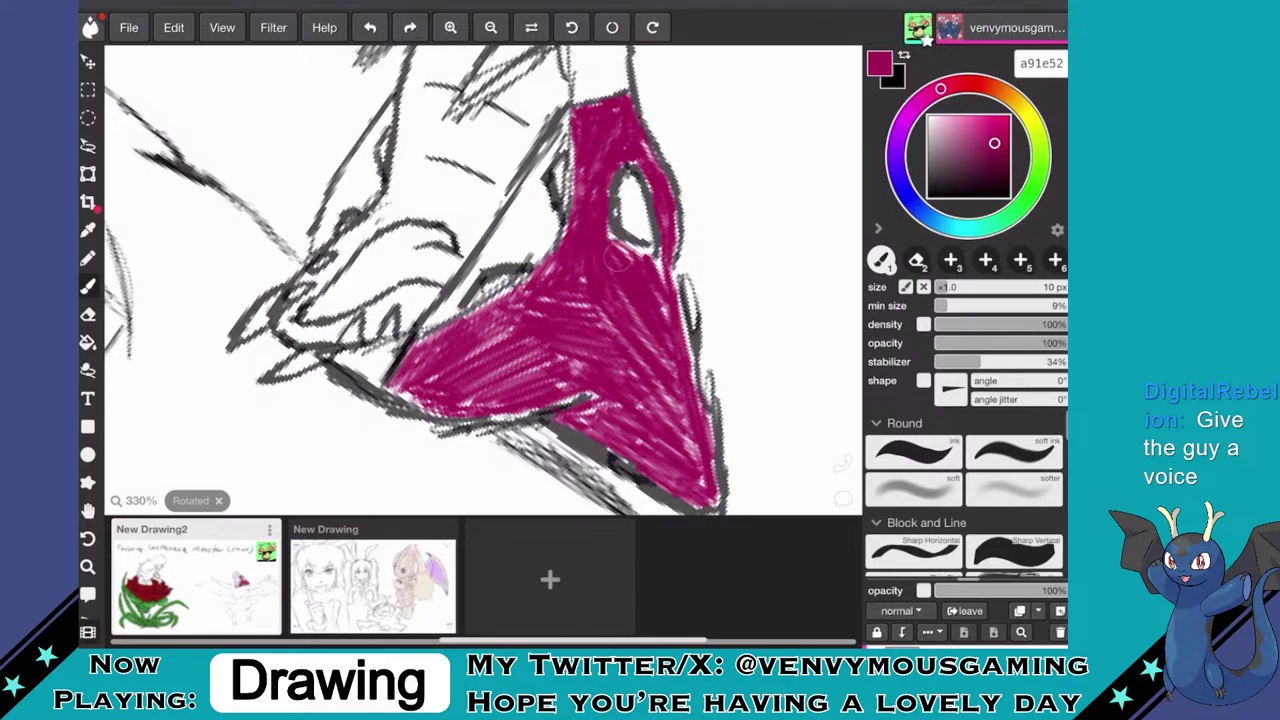
- Shade the narrow strip between the mouth line and the cheek and the sliver on the mouth's far side magenta
scroll(484, 280, down, 5)
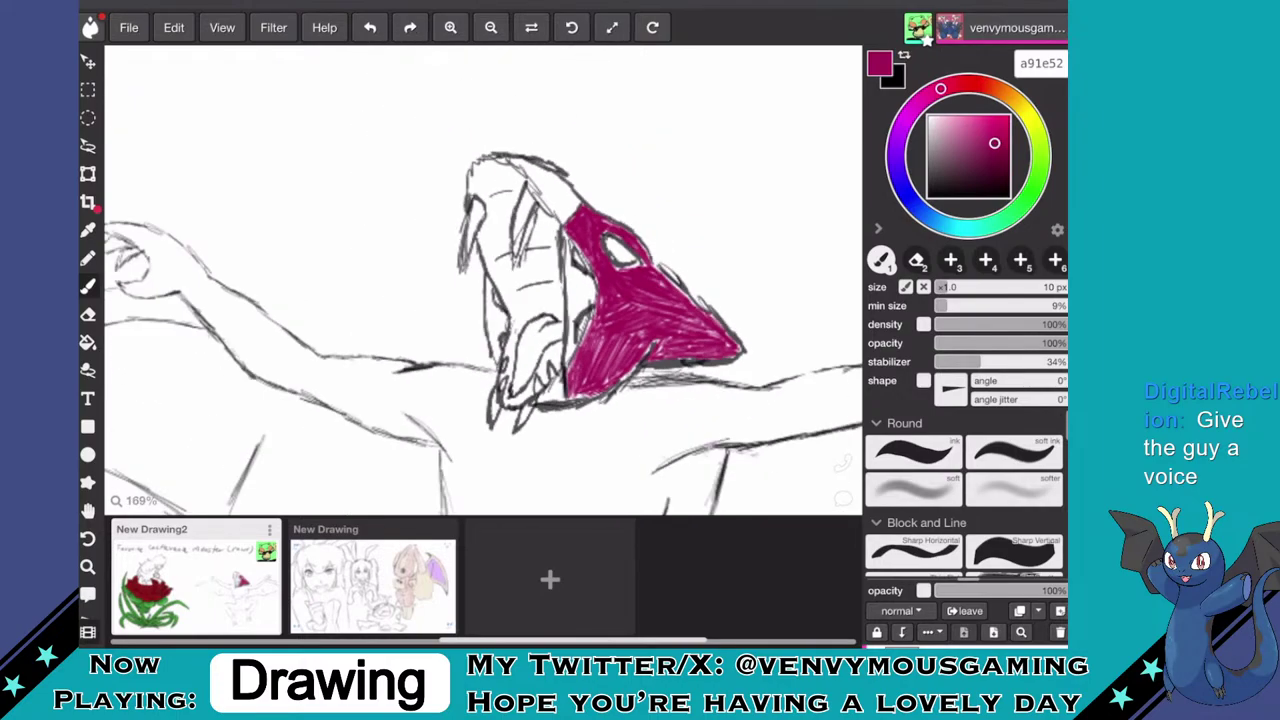
scroll(600, 280, up, 4)
scroll(680, 344, up, 3)
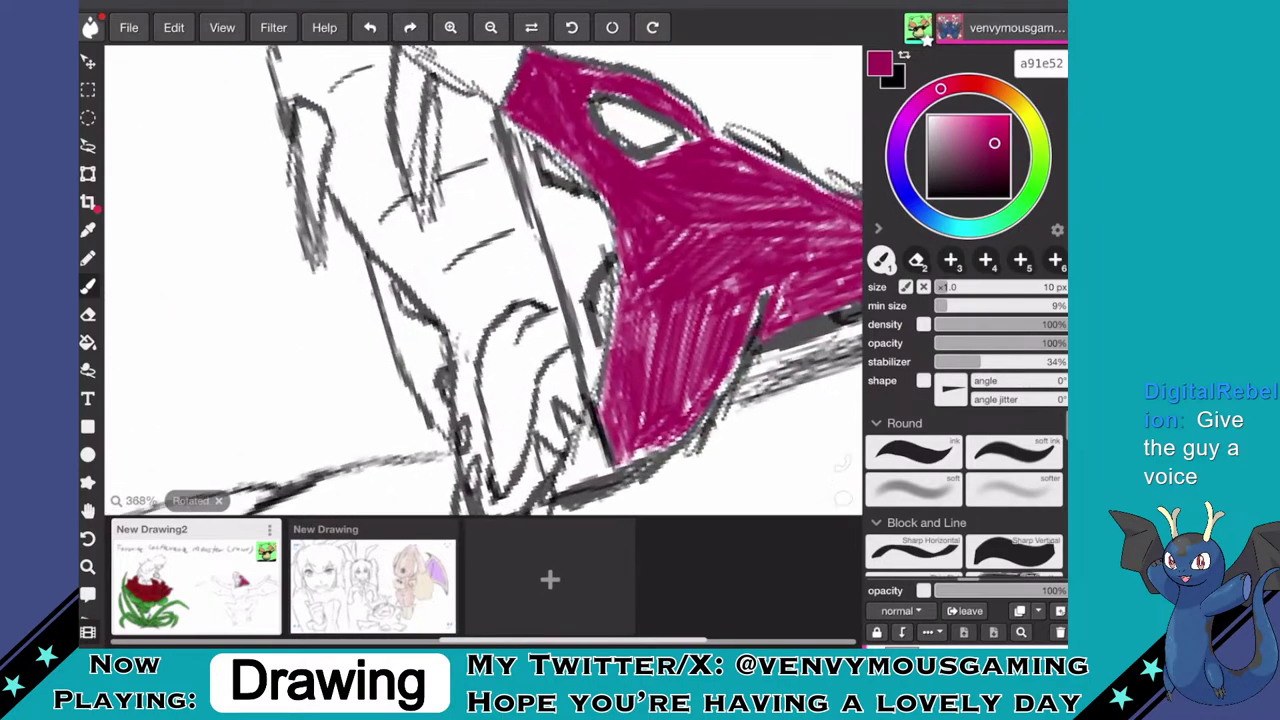
mouse_move(590, 213)
mouse_down()
mouse_move(592, 258)
mouse_move(572, 232)
mouse_move(566, 270)
mouse_move(575, 215)
mouse_move(590, 378)
mouse_up()
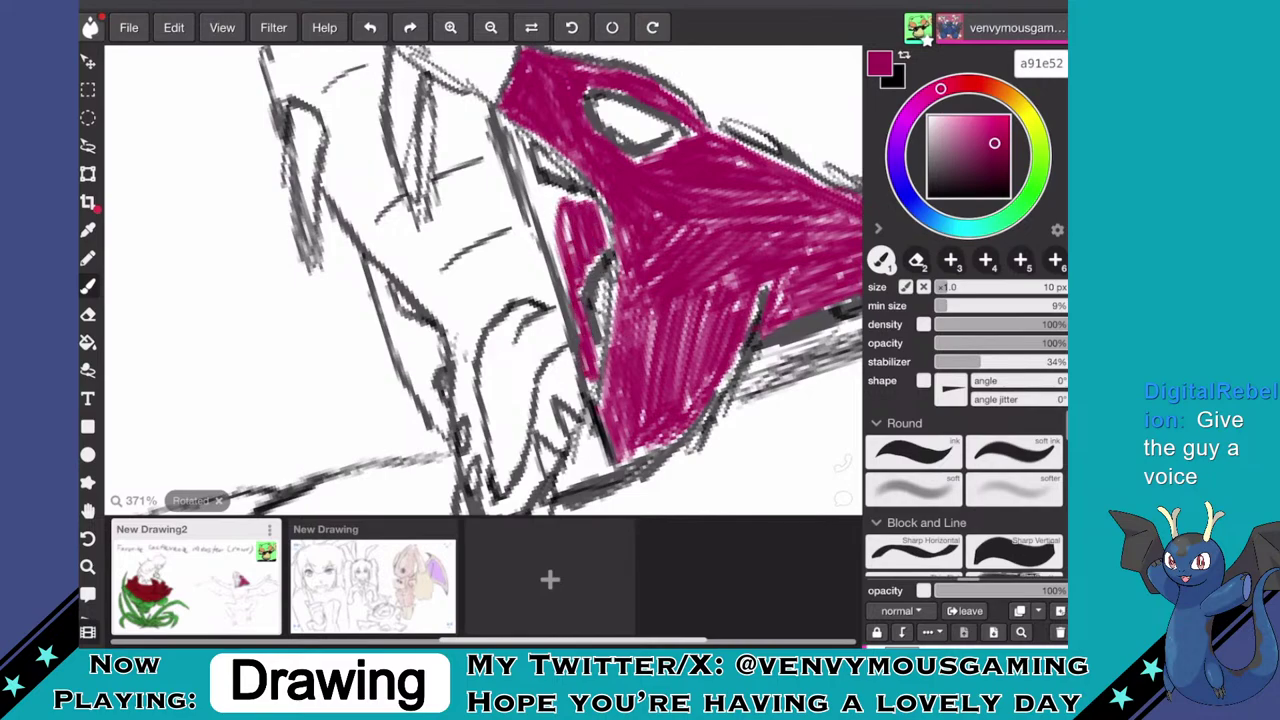
mouse_move(572, 270)
mouse_down()
mouse_move(508, 125)
mouse_move(550, 220)
mouse_move(586, 205)
mouse_move(560, 200)
mouse_move(600, 215)
mouse_move(570, 245)
mouse_move(599, 235)
mouse_move(595, 258)
mouse_move(569, 275)
mouse_up()
scroll(569, 275, down, 1)
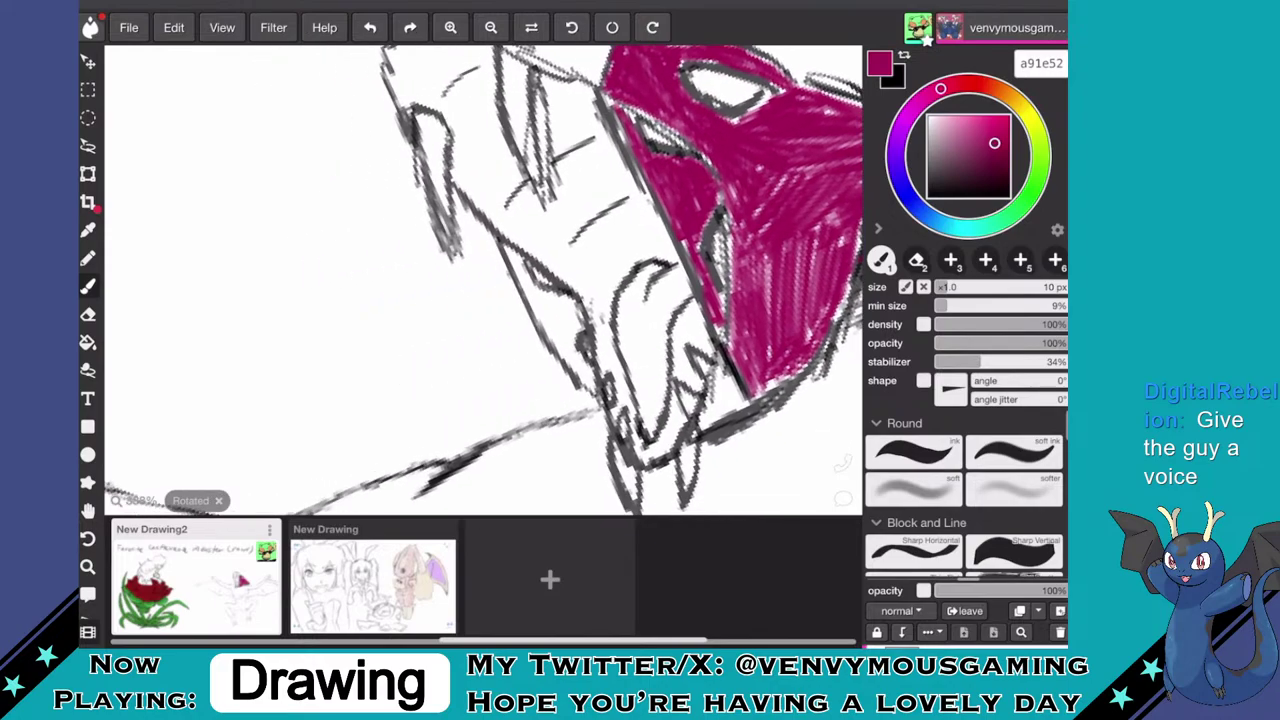
scroll(569, 275, up, 4)
mouse_move(513, 310)
mouse_down()
mouse_move(500, 365)
mouse_move(522, 115)
mouse_move(522, 205)
mouse_move(519, 168)
mouse_move(538, 240)
mouse_move(555, 232)
mouse_move(548, 285)
mouse_move(525, 222)
mouse_move(505, 260)
mouse_move(530, 230)
mouse_move(508, 335)
mouse_move(527, 222)
mouse_move(534, 254)
mouse_up()
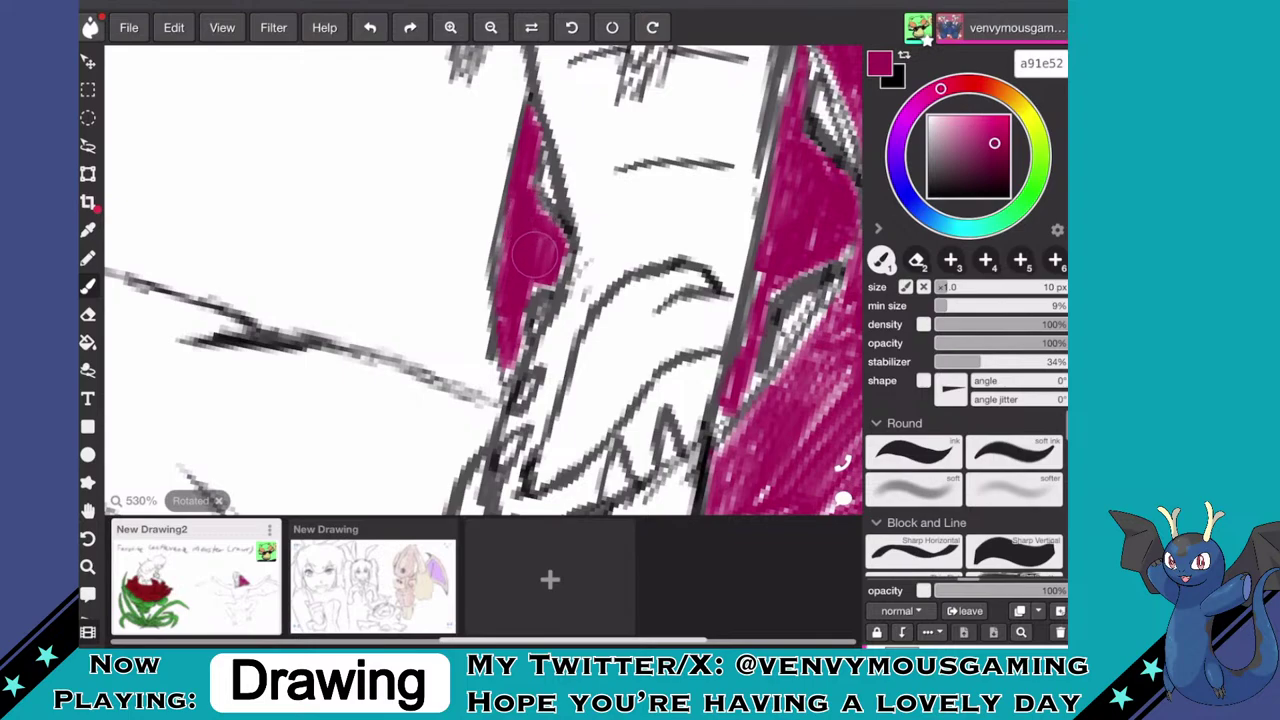
- Set the brush colour to bright red ff0800 and fill the monster's eye
scroll(483, 300, down, 8)
scroll(483, 290, down, 3)
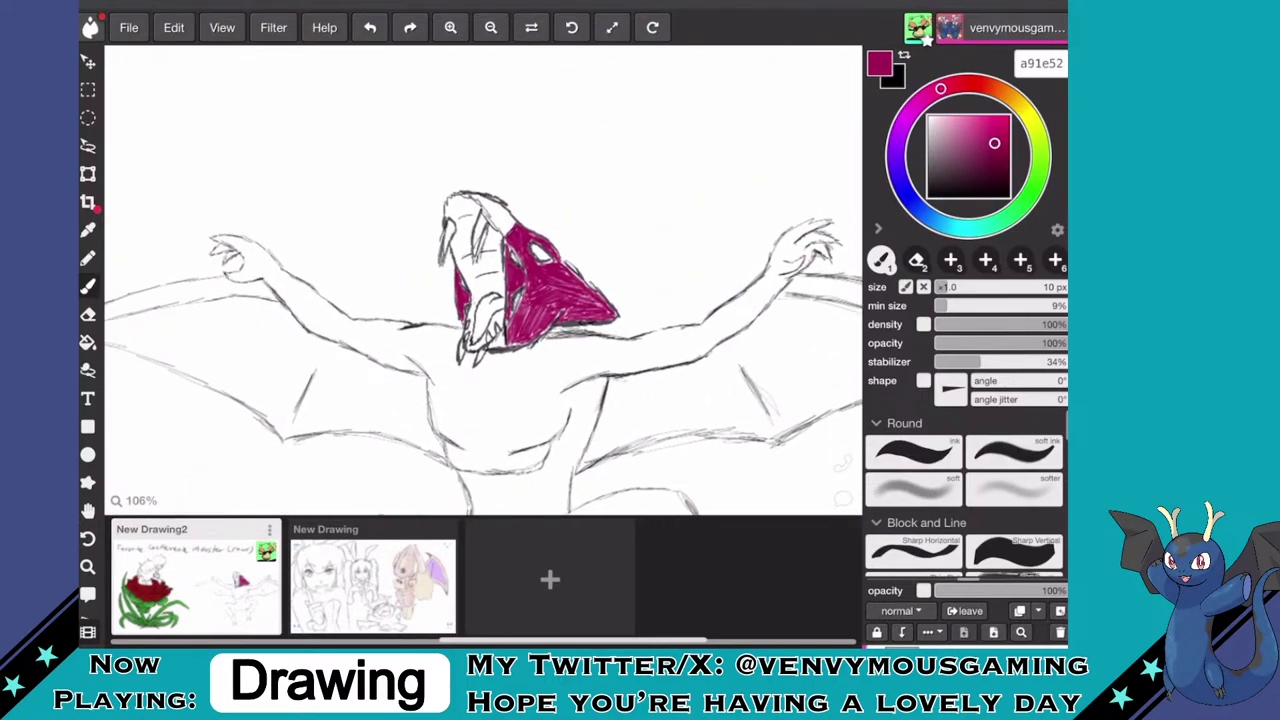
drag(947, 85, 970, 83)
drag(994, 143, 1009, 116)
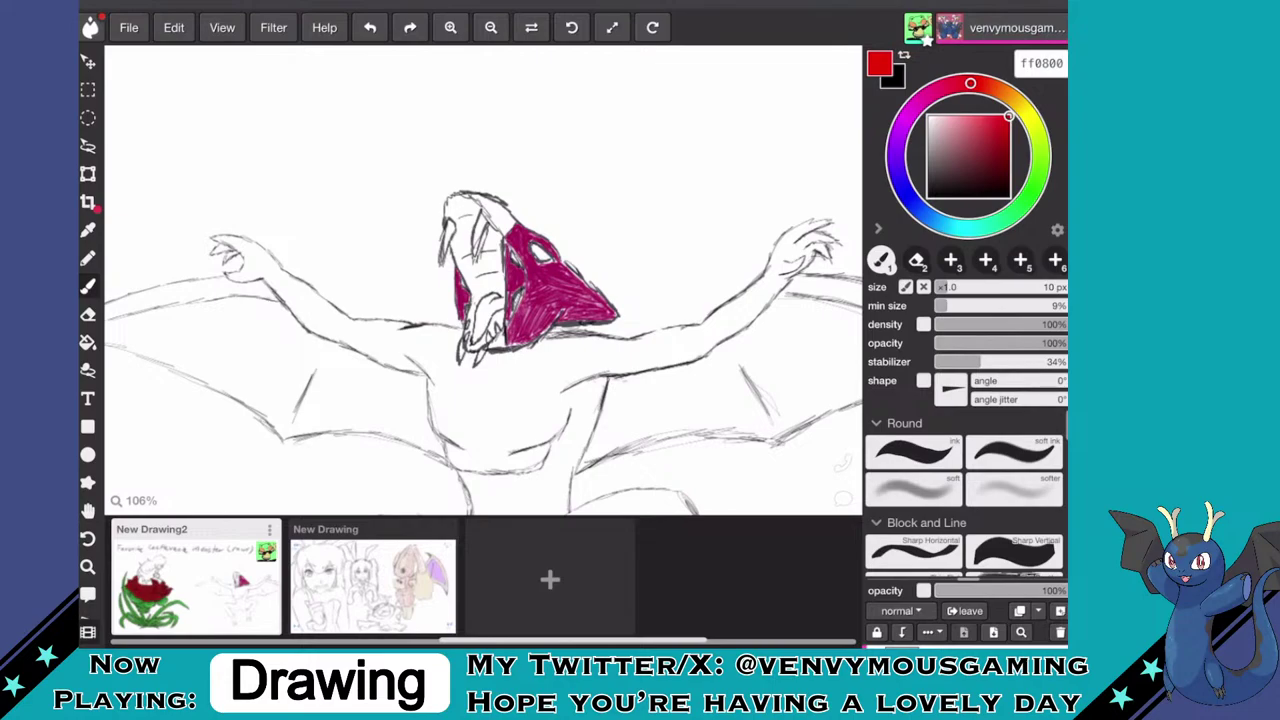
scroll(530, 280, up, 8)
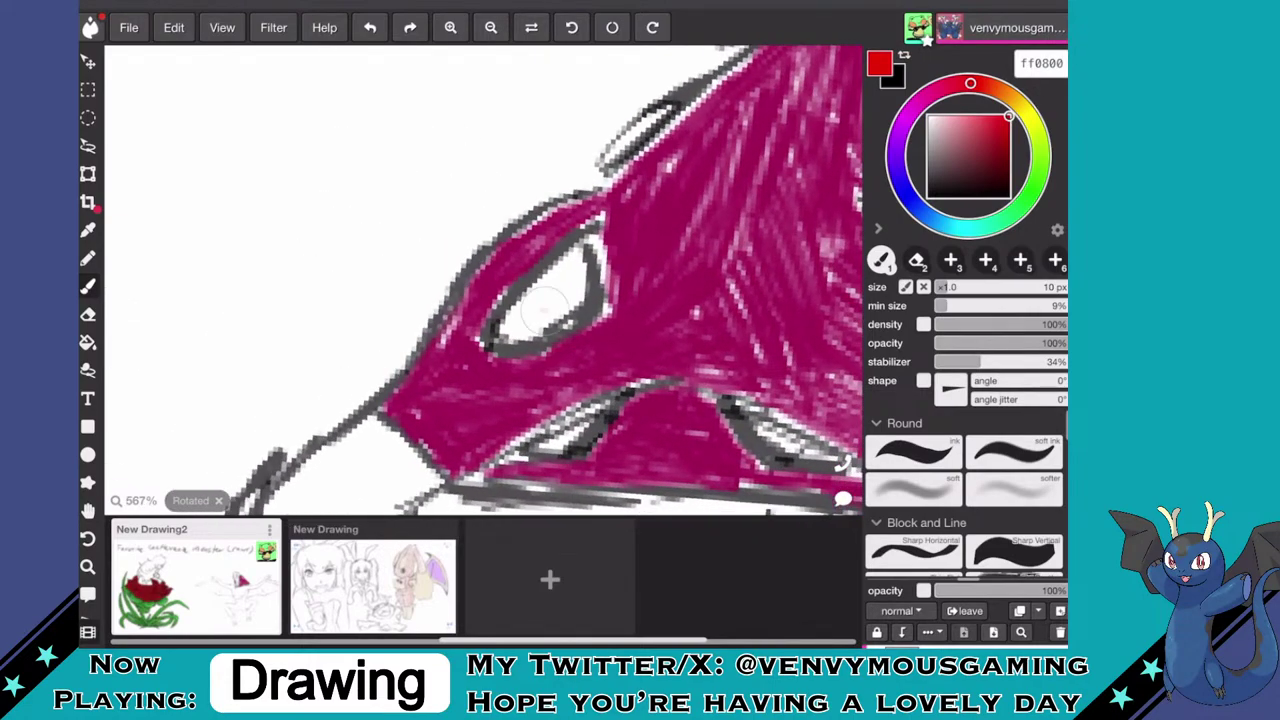
mouse_move(543, 307)
mouse_down()
mouse_move(520, 326)
mouse_move(550, 298)
mouse_move(510, 318)
mouse_move(578, 262)
mouse_move(588, 300)
mouse_move(548, 313)
mouse_up()
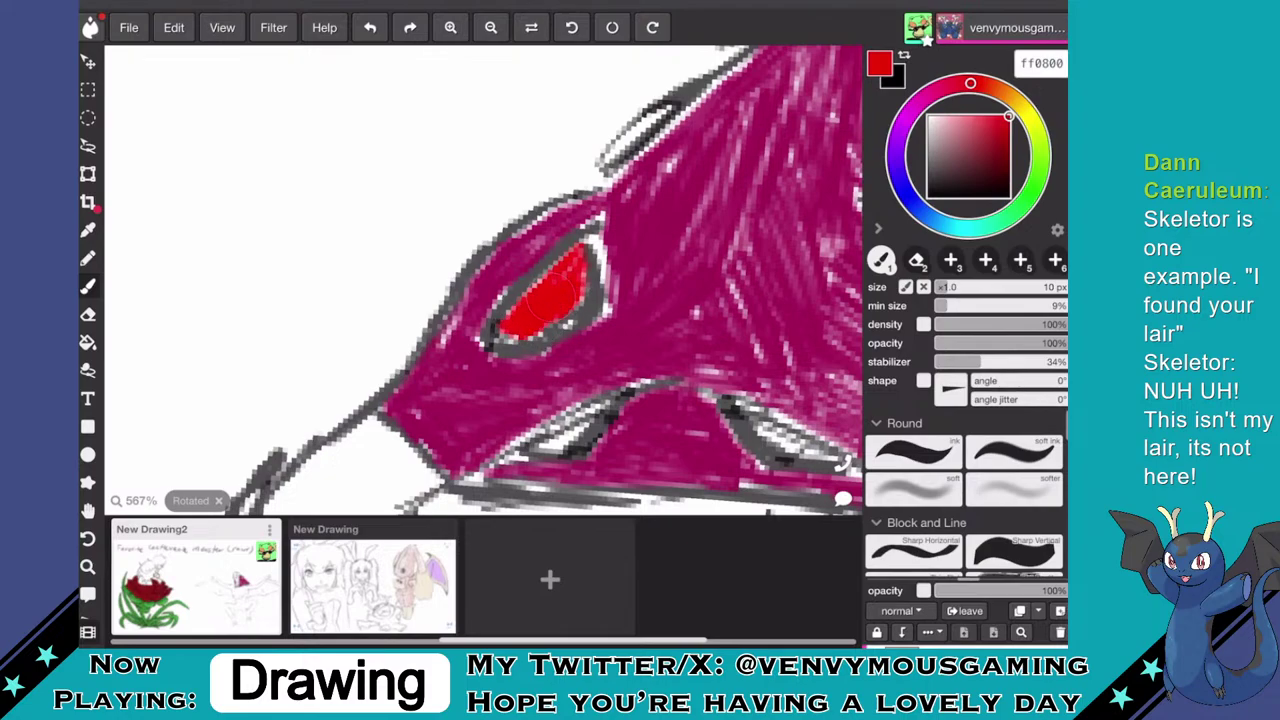
drag(512, 318, 516, 337)
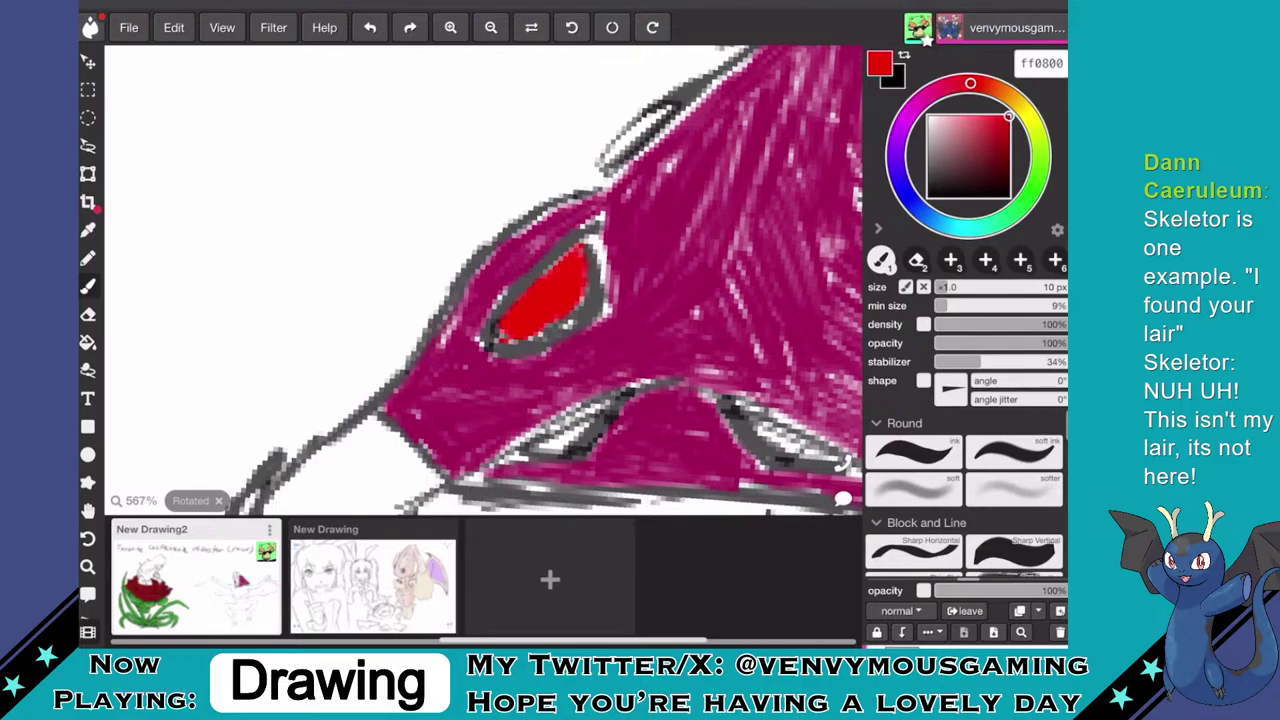
- Set the brush colour to dark red 86000e and fill the lower jaw's interior around the tongue and between the teeth
scroll(612, 168, down, 10)
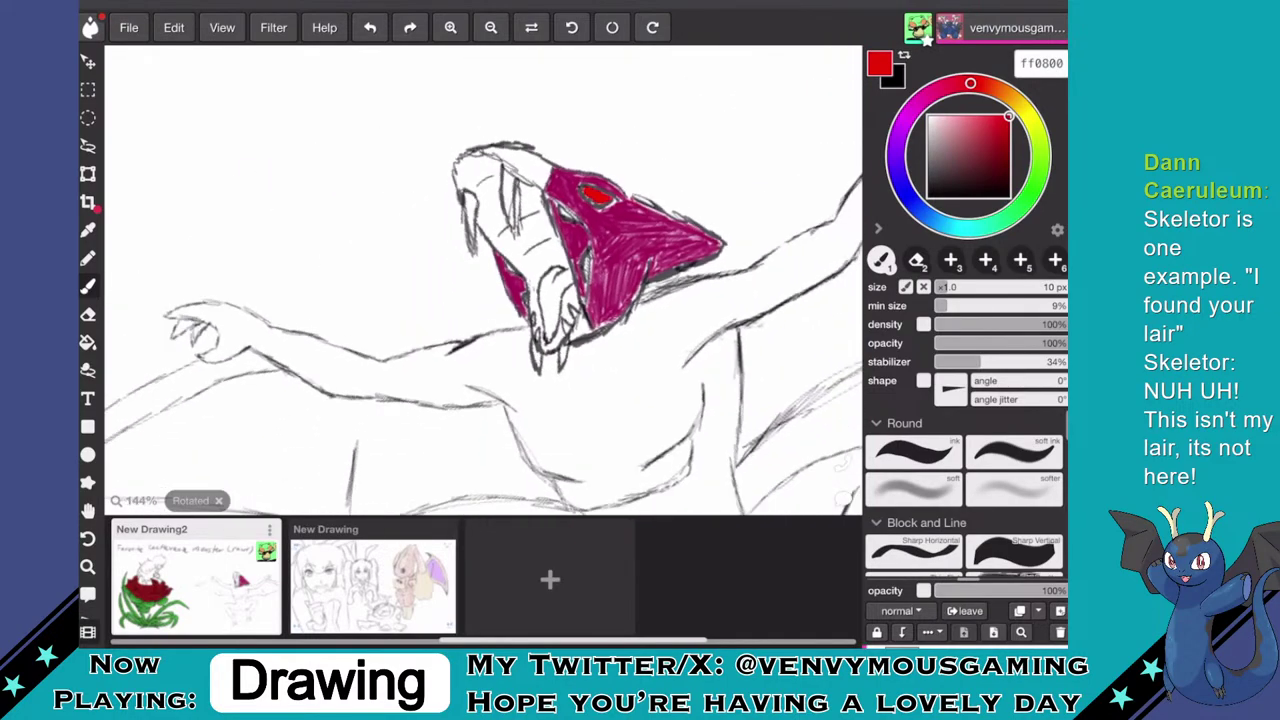
scroll(566, 200, up, 2)
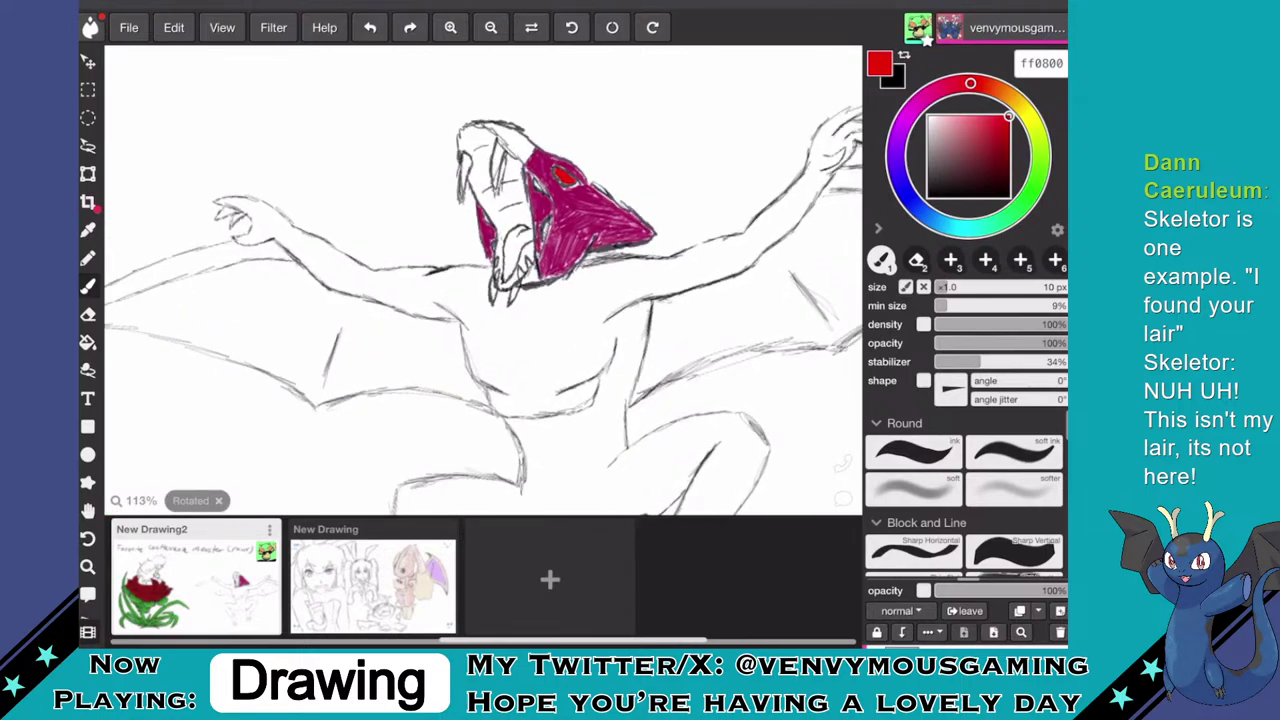
drag(970, 84, 1000, 149)
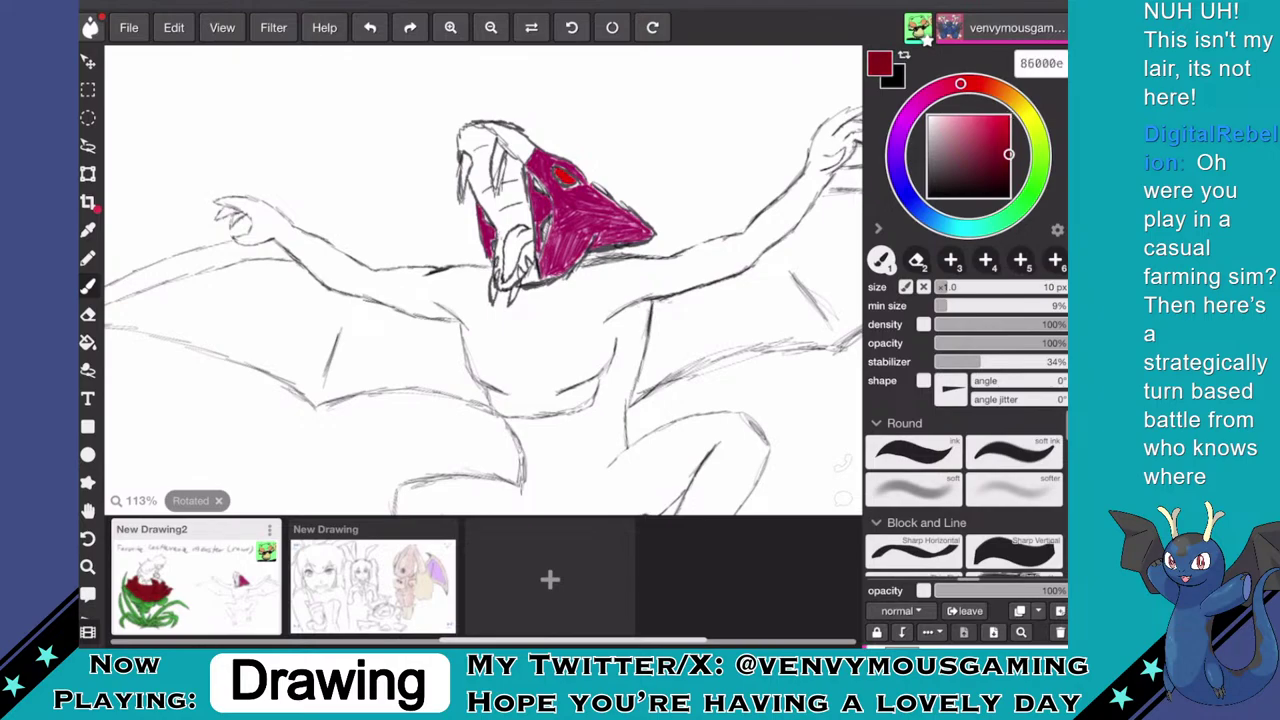
scroll(516, 240, up, 10)
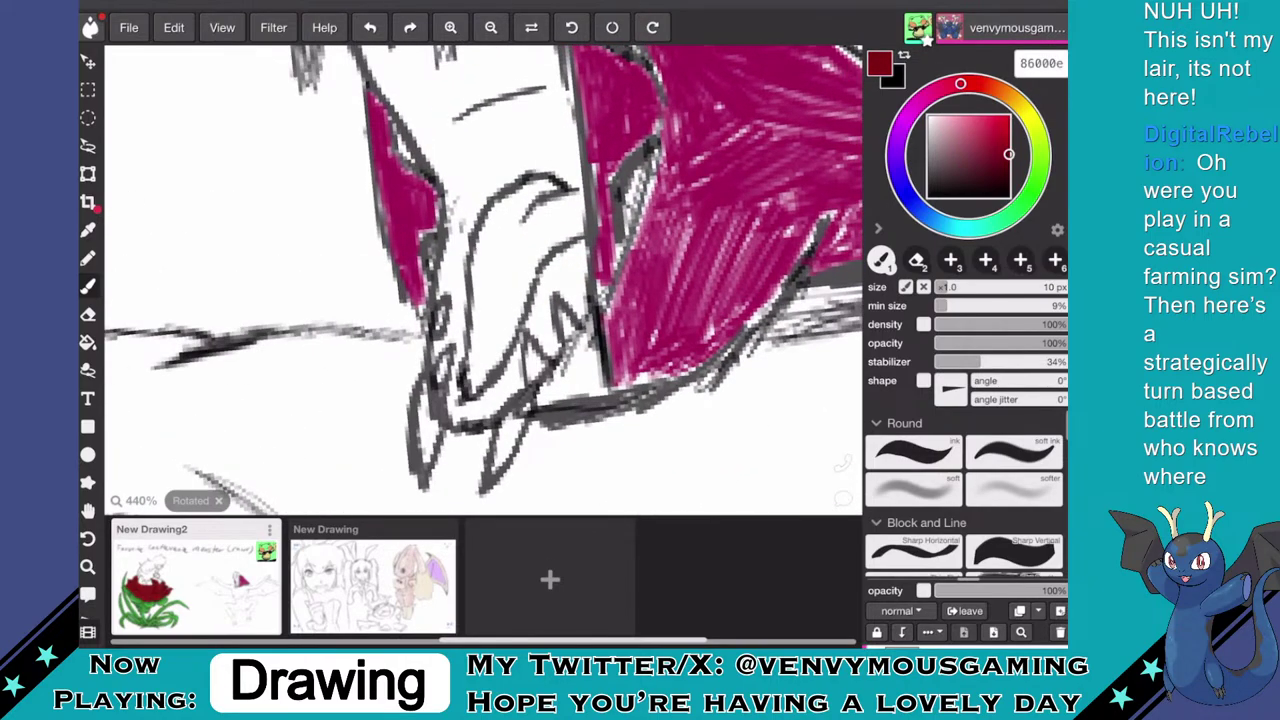
mouse_move(487, 405)
mouse_down()
mouse_move(507, 350)
mouse_move(519, 354)
mouse_move(512, 384)
mouse_move(493, 404)
mouse_move(513, 379)
mouse_up()
mouse_move(482, 420)
mouse_down()
mouse_move(448, 420)
mouse_move(496, 404)
mouse_move(470, 414)
mouse_move(455, 395)
mouse_move(461, 405)
mouse_move(462, 360)
mouse_move(452, 382)
mouse_move(434, 356)
mouse_move(460, 302)
mouse_move(459, 290)
mouse_move(454, 325)
mouse_move(448, 260)
mouse_move(440, 300)
mouse_move(468, 232)
mouse_move(467, 302)
mouse_move(458, 215)
mouse_move(450, 240)
mouse_move(462, 190)
mouse_move(466, 234)
mouse_up()
mouse_move(466, 187)
mouse_down()
mouse_move(469, 230)
mouse_move(543, 315)
mouse_up()
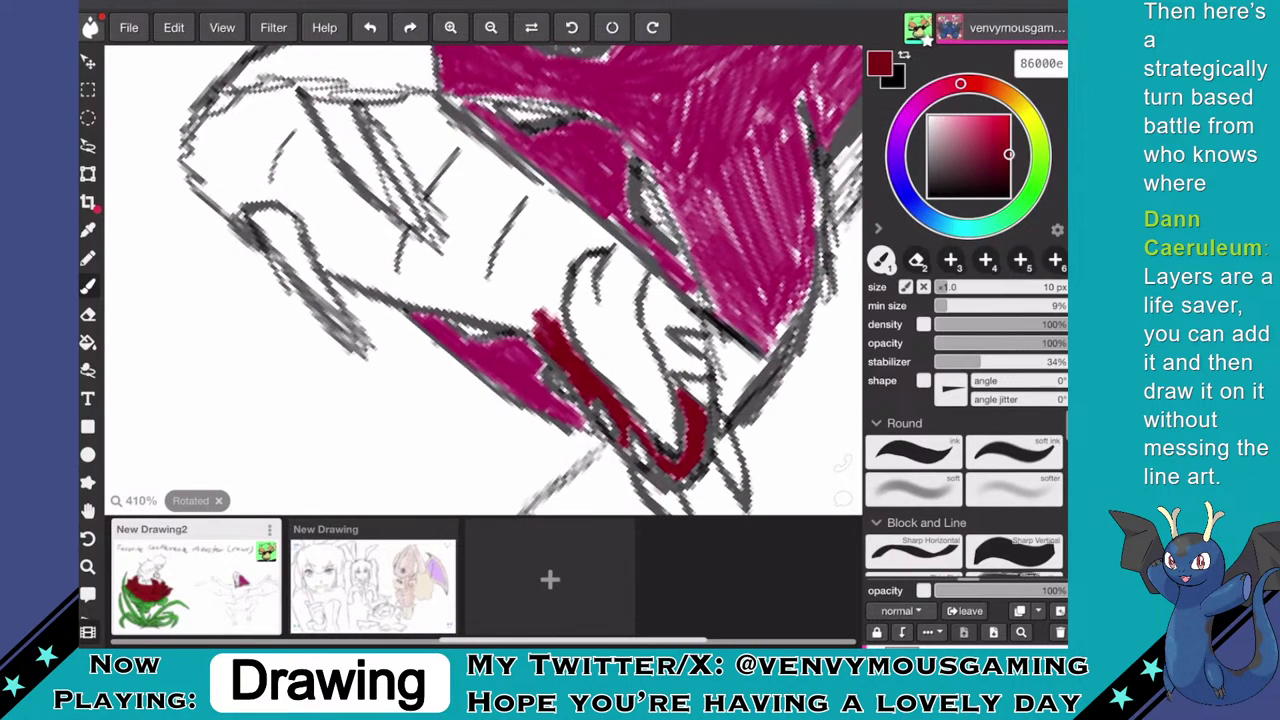
mouse_move(670, 353)
mouse_down()
mouse_move(685, 360)
mouse_move(645, 300)
mouse_move(650, 275)
mouse_move(695, 330)
mouse_move(700, 310)
mouse_move(680, 325)
mouse_move(680, 358)
mouse_move(668, 300)
mouse_move(655, 322)
mouse_move(664, 310)
mouse_up()
mouse_move(552, 318)
mouse_down()
mouse_move(582, 243)
mouse_move(617, 250)
mouse_move(595, 238)
mouse_move(567, 253)
mouse_move(542, 327)
mouse_move(533, 315)
mouse_move(543, 330)
mouse_move(509, 311)
mouse_up()
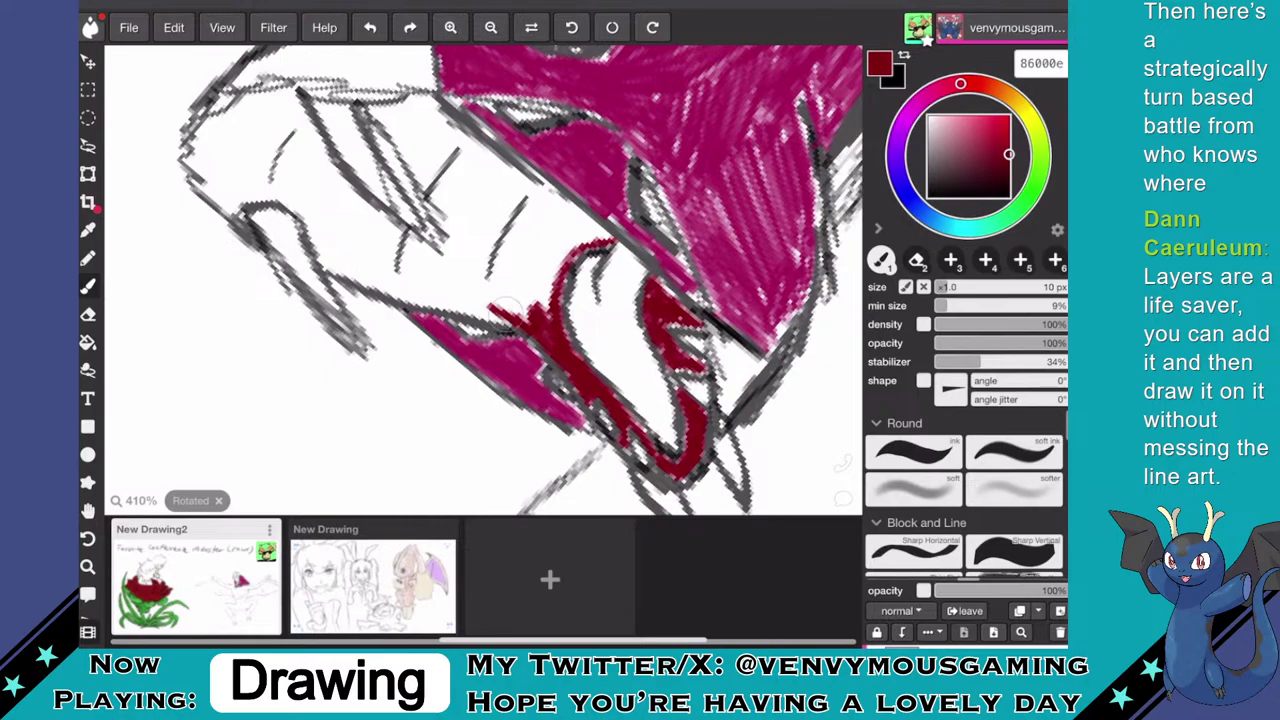
- Trace the mouth's far inner edge in dark red from the lower jaw, around the front fang's base, to the snout tip
scroll(483, 280, up, 5)
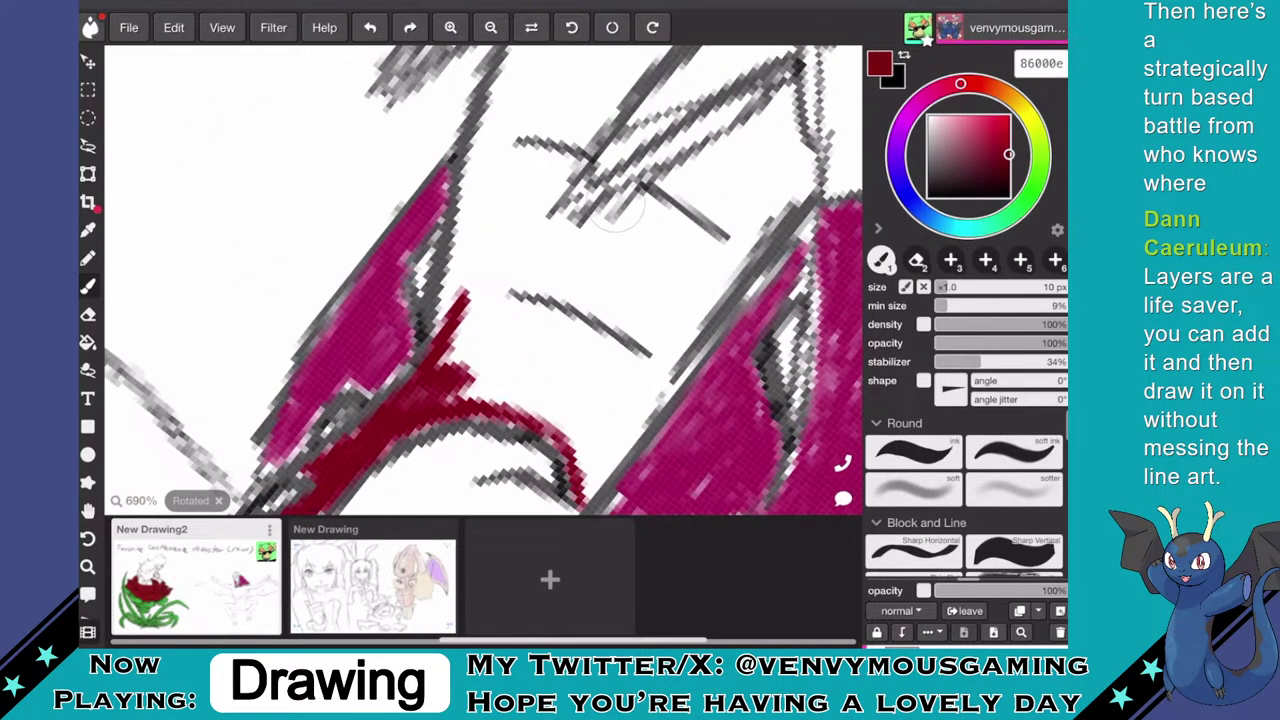
mouse_move(468, 258)
mouse_down()
mouse_move(443, 325)
mouse_move(478, 195)
mouse_move(478, 235)
mouse_move(488, 155)
mouse_move(466, 186)
mouse_up()
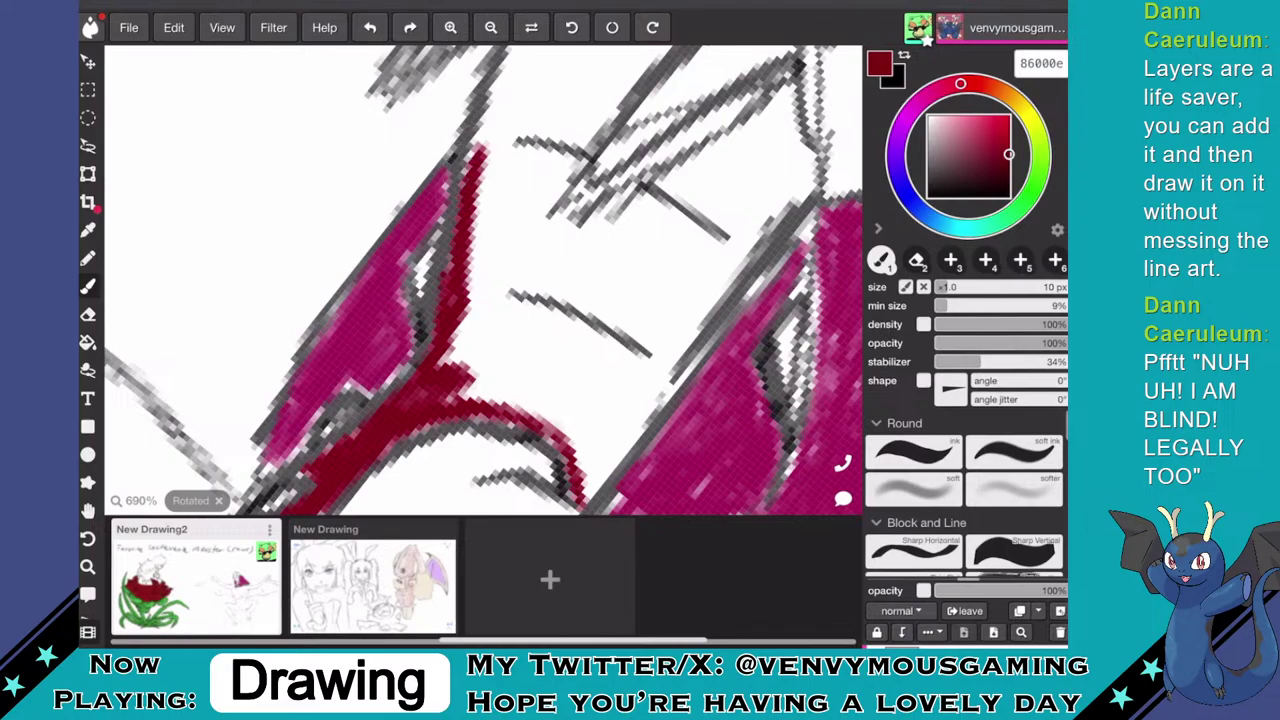
scroll(483, 280, up, 3)
scroll(505, 313, down, 1)
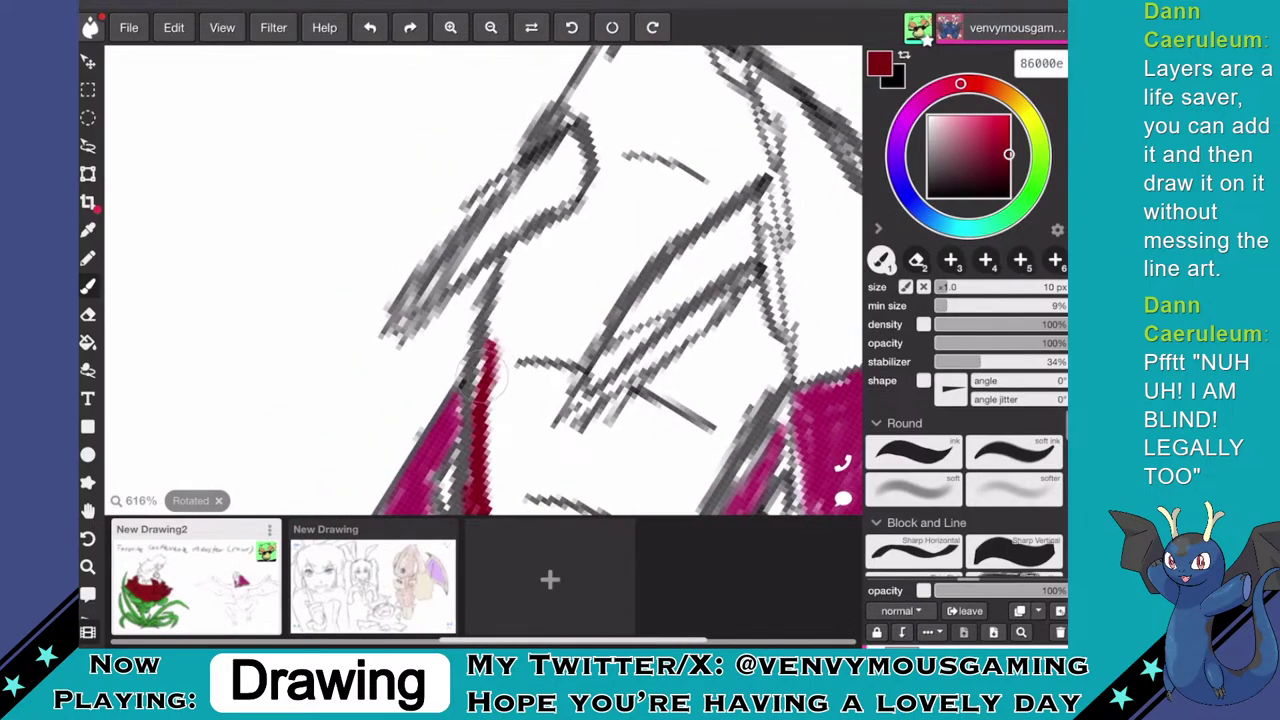
mouse_move(505, 313)
mouse_down()
mouse_move(525, 248)
mouse_move(580, 220)
mouse_move(603, 175)
mouse_move(595, 110)
mouse_move(555, 124)
mouse_up()
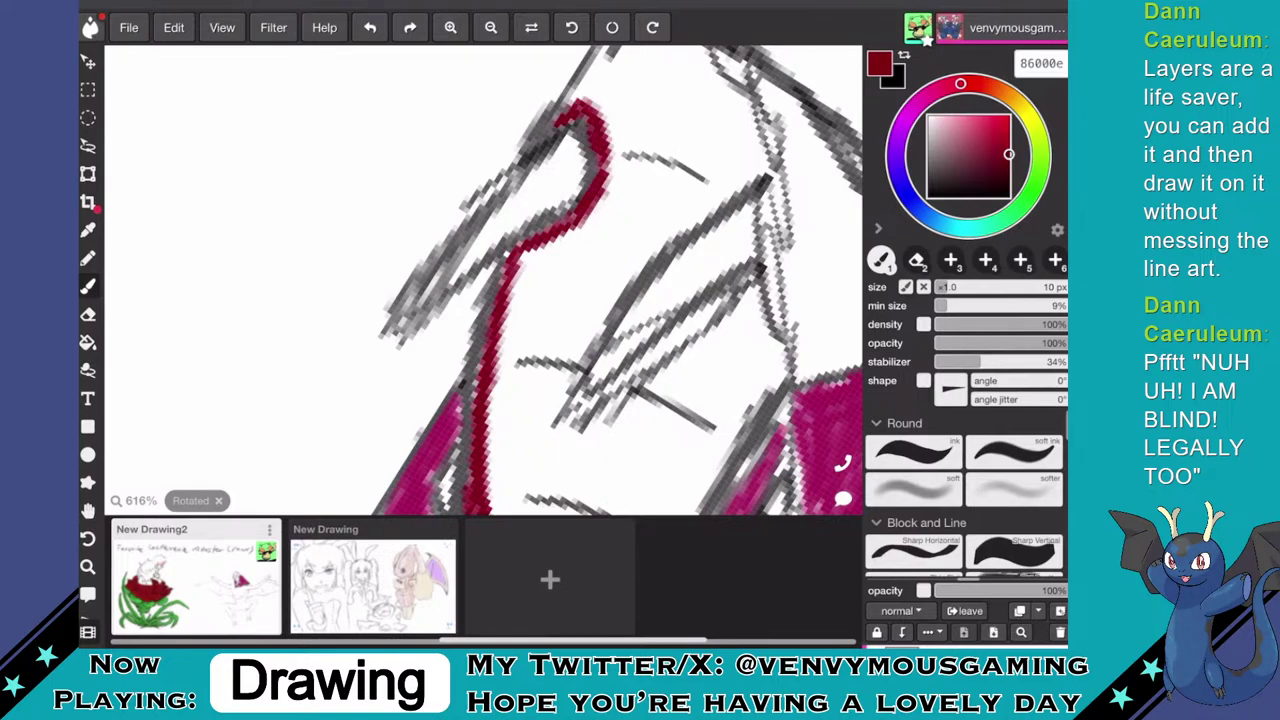
scroll(484, 280, down, 2)
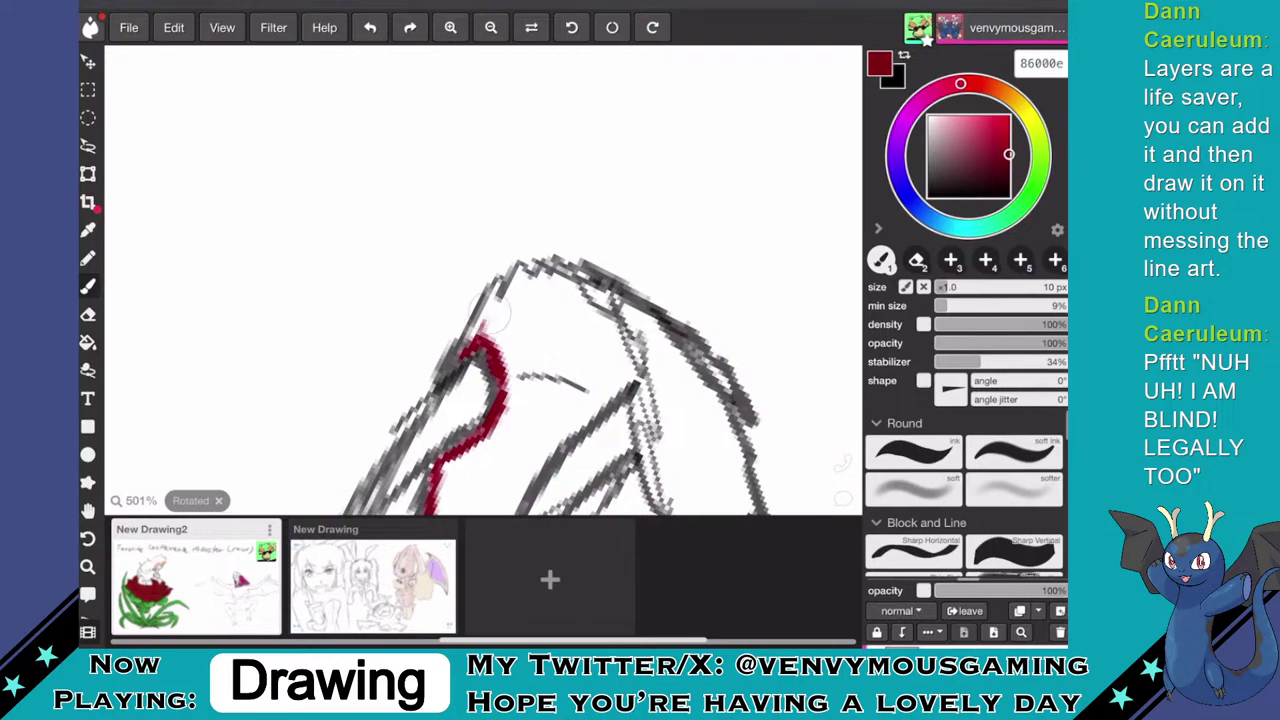
mouse_move(492, 308)
mouse_down()
mouse_move(477, 333)
mouse_move(516, 274)
mouse_up()
scroll(551, 177, down, 2)
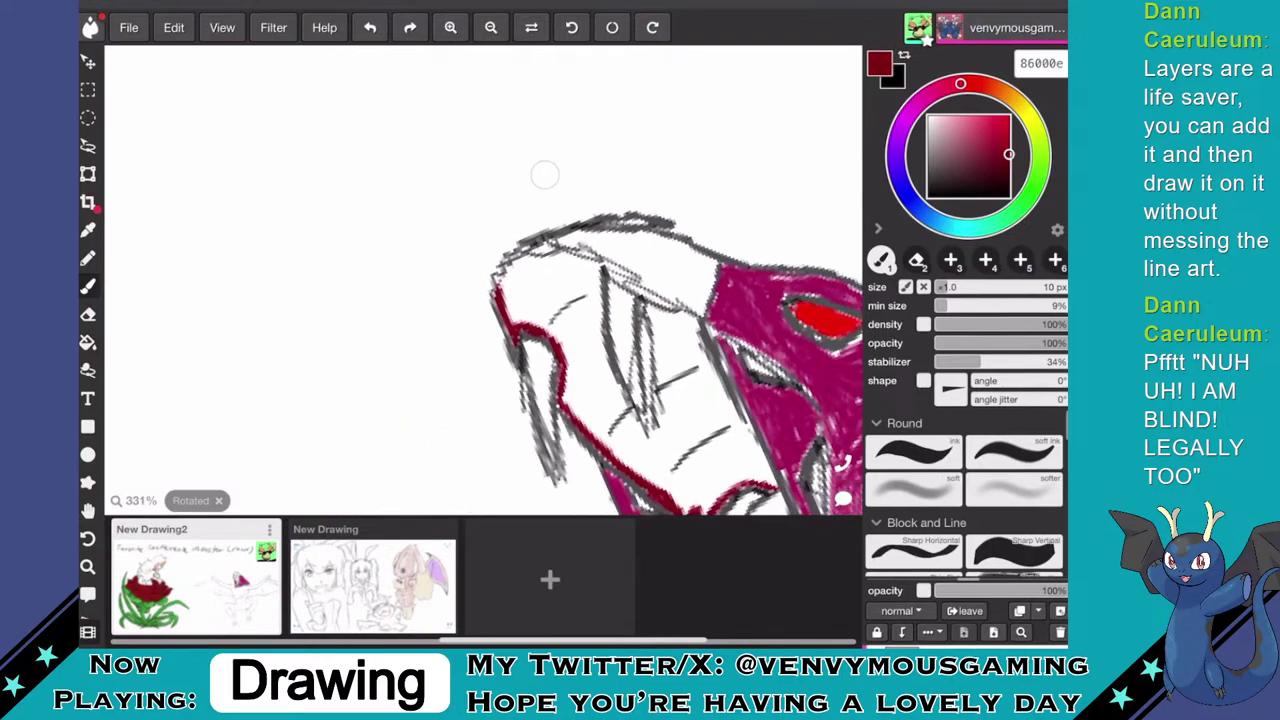
- Fill the front of the upper mouth between the front fang and the second fang with dark red
mouse_move(496, 320)
mouse_down()
mouse_move(490, 290)
mouse_move(545, 265)
mouse_move(505, 330)
mouse_move(533, 273)
mouse_move(505, 315)
mouse_move(520, 262)
mouse_move(490, 320)
mouse_move(515, 327)
mouse_move(497, 326)
mouse_move(535, 300)
mouse_move(525, 320)
mouse_up()
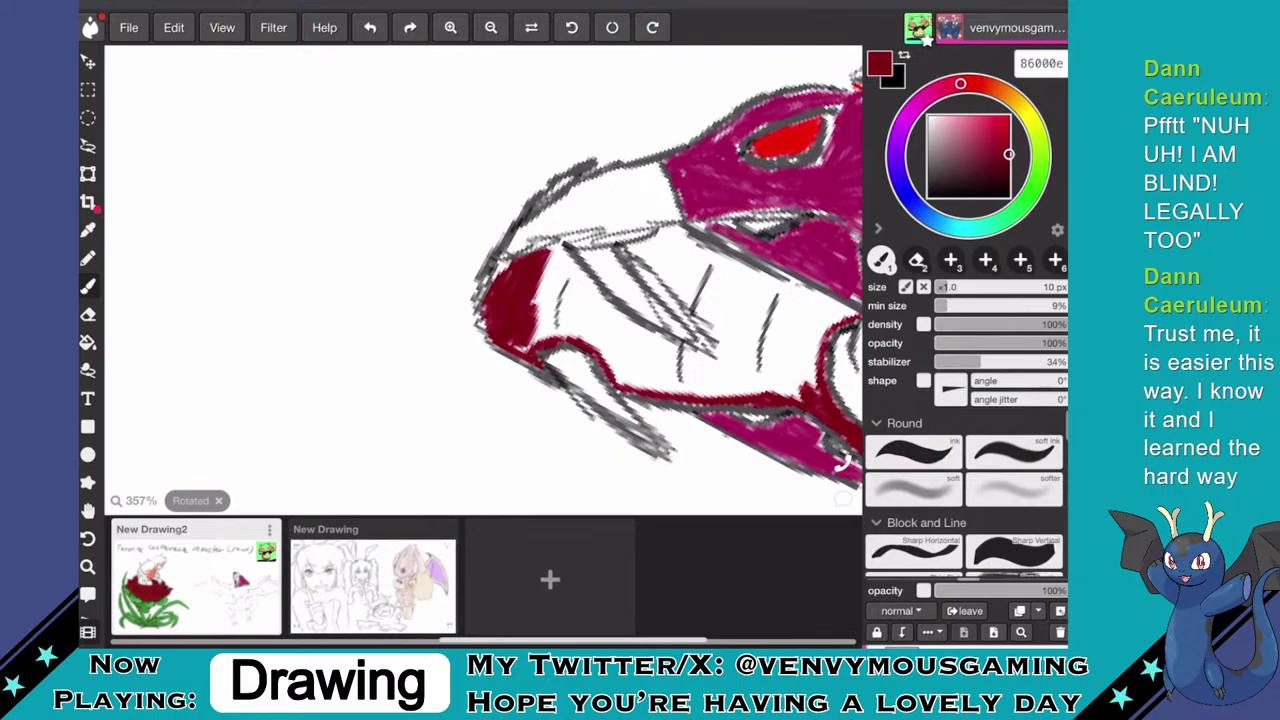
drag(685, 220, 645, 382)
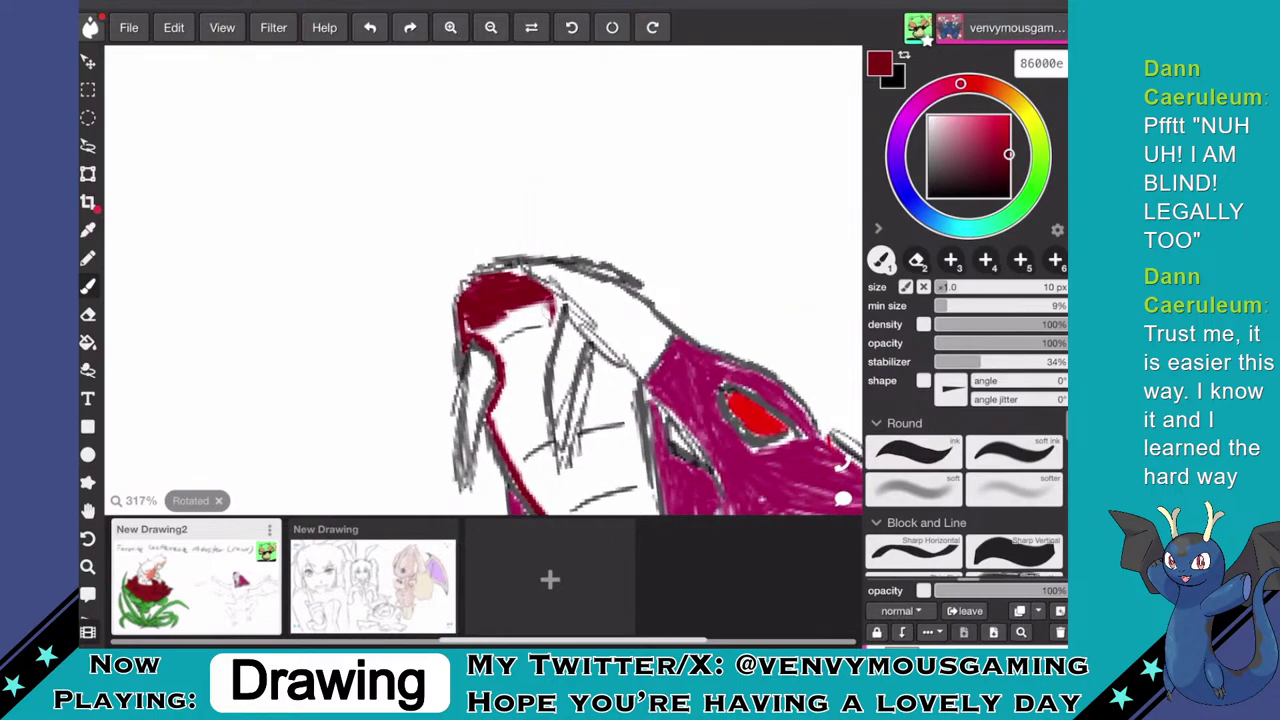
mouse_move(556, 322)
mouse_down()
mouse_move(538, 419)
mouse_move(521, 449)
mouse_move(496, 409)
mouse_move(512, 441)
mouse_move(495, 352)
mouse_up()
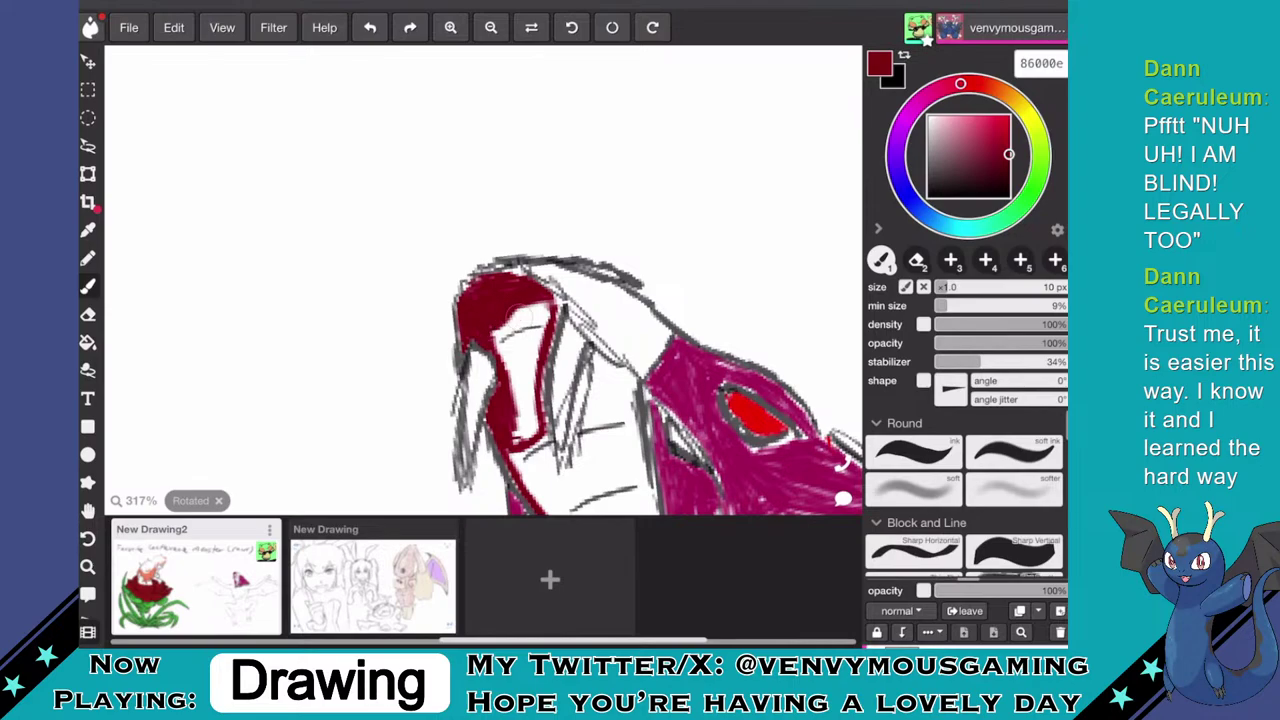
mouse_move(527, 318)
mouse_down()
mouse_move(529, 302)
mouse_move(508, 324)
mouse_move(524, 313)
mouse_up()
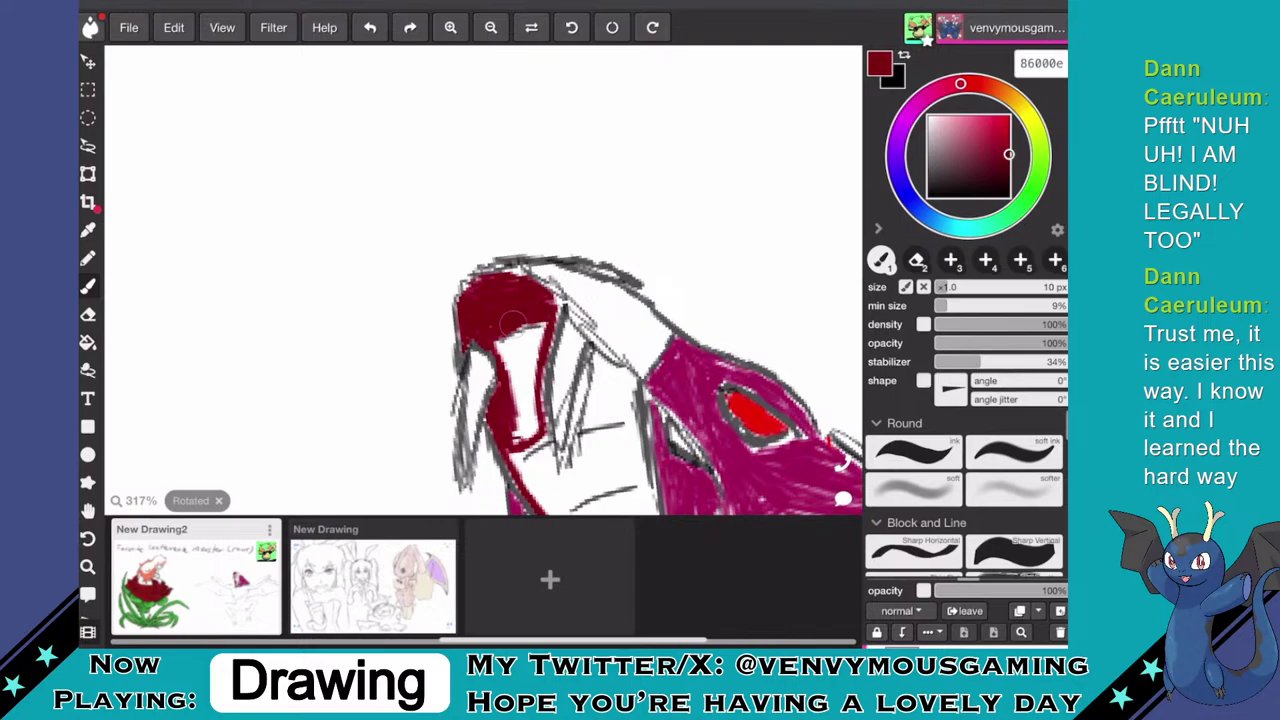
mouse_move(512, 445)
mouse_down()
mouse_move(529, 416)
mouse_move(531, 342)
mouse_move(516, 400)
mouse_move(531, 380)
mouse_move(521, 374)
mouse_move(509, 397)
mouse_move(508, 363)
mouse_up()
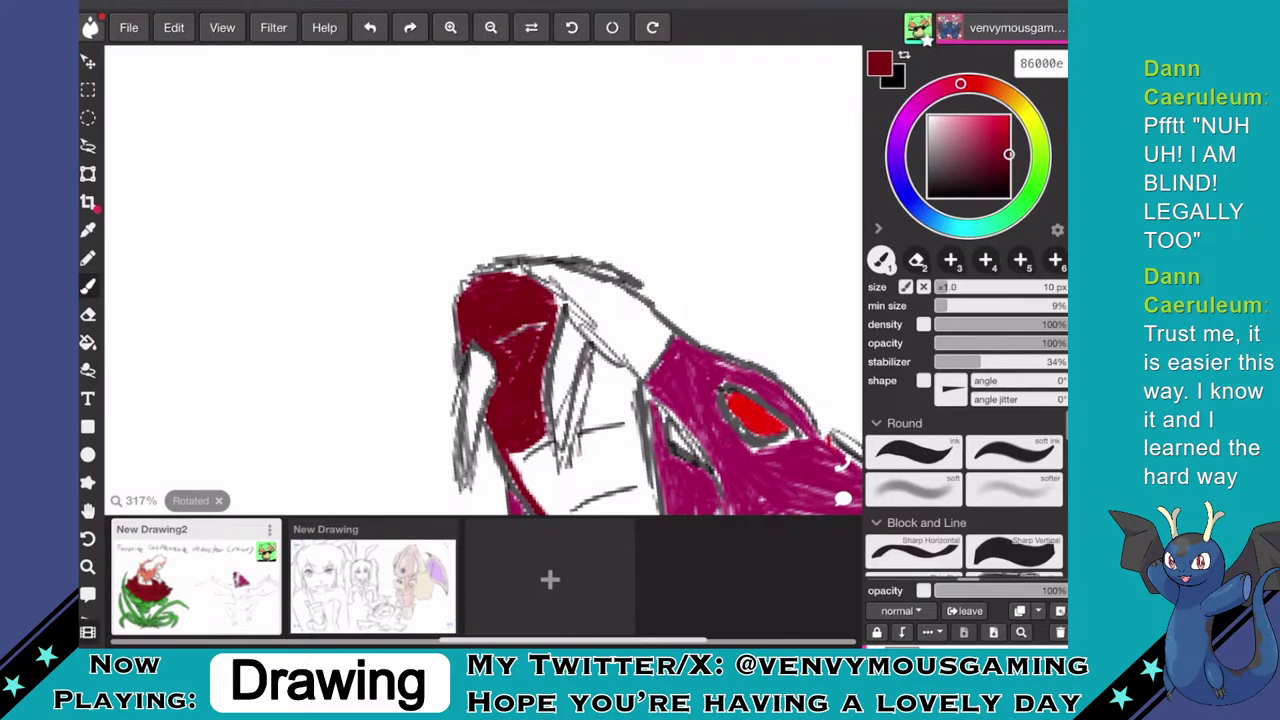
- Erase the stray sketch lines from the second upper fang and return to the brush
scroll(483, 280, down, 5)
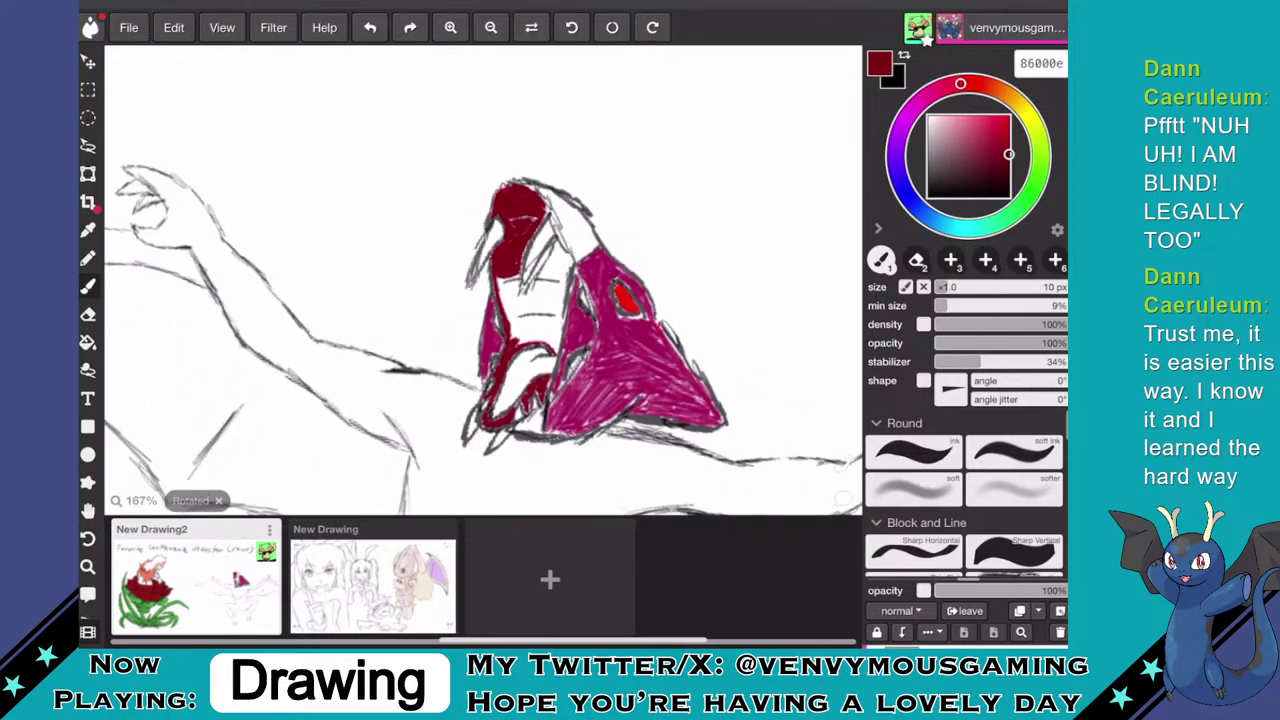
scroll(483, 280, up, 3)
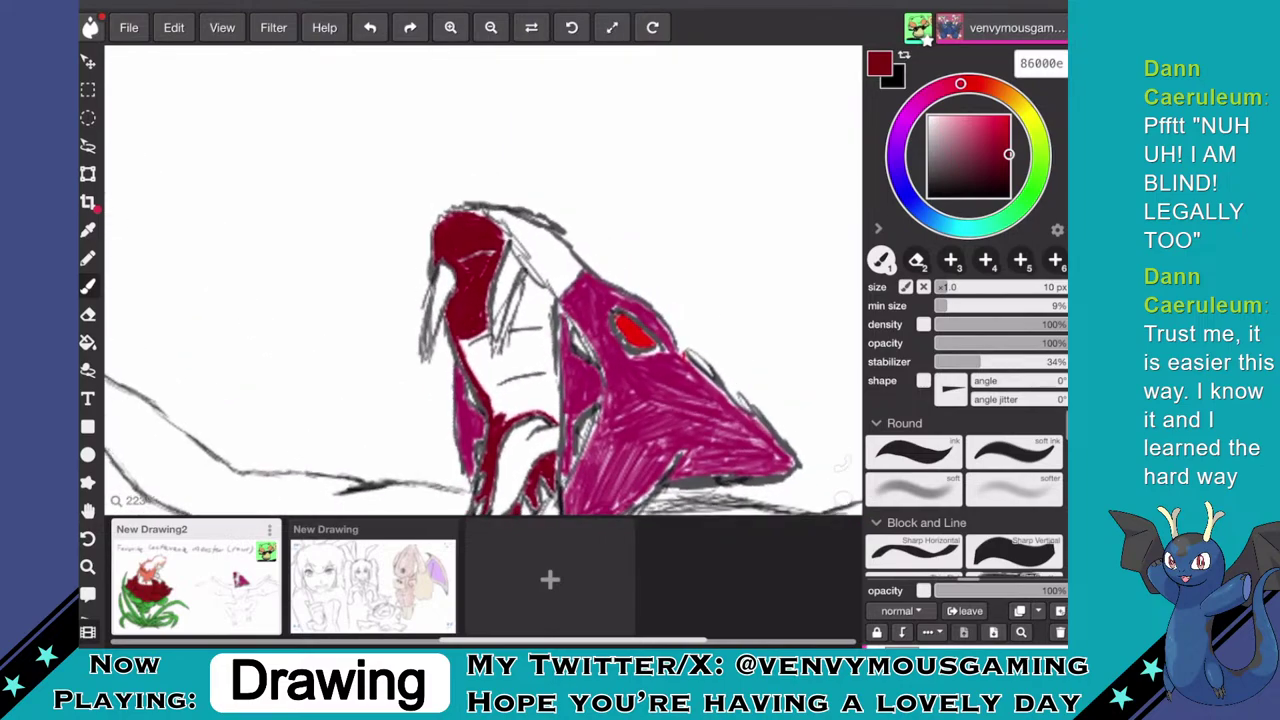
click(88, 314)
drag(518, 288, 499, 354)
click(88, 286)
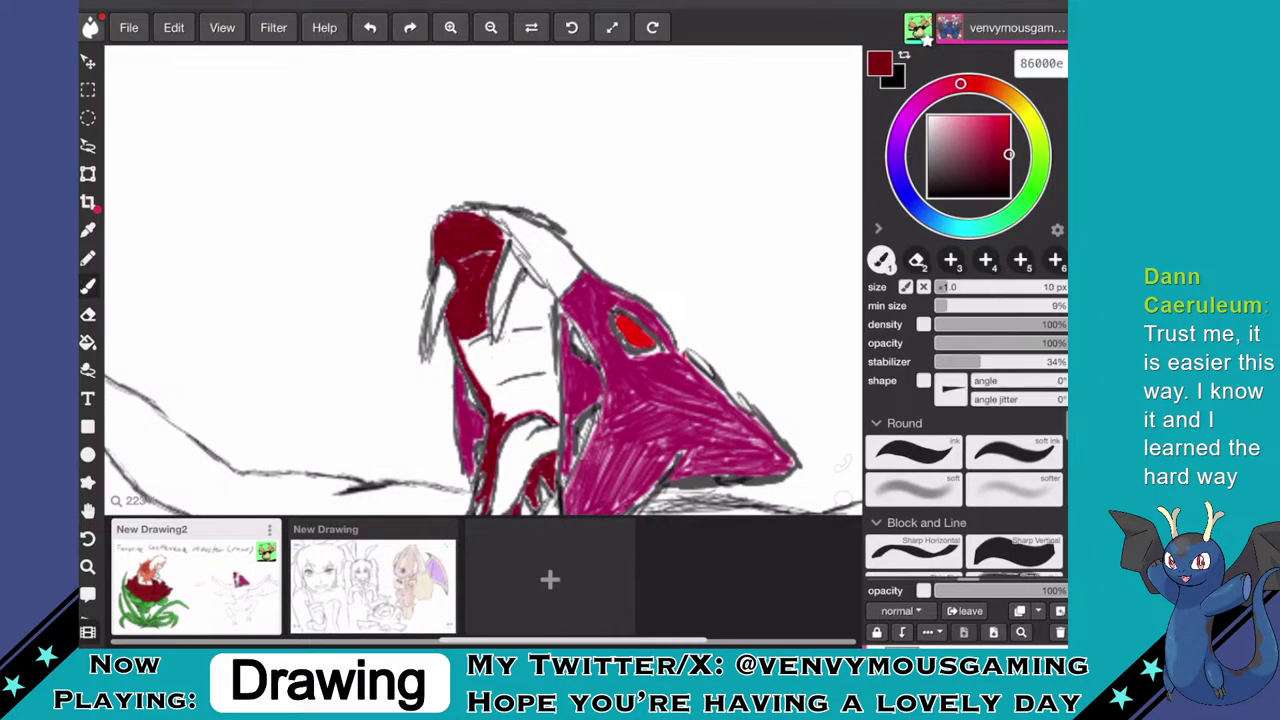
- Paint the palate behind the second fang and the area around its tip dark red
scroll(484, 280, down, 3)
scroll(484, 280, up, 3)
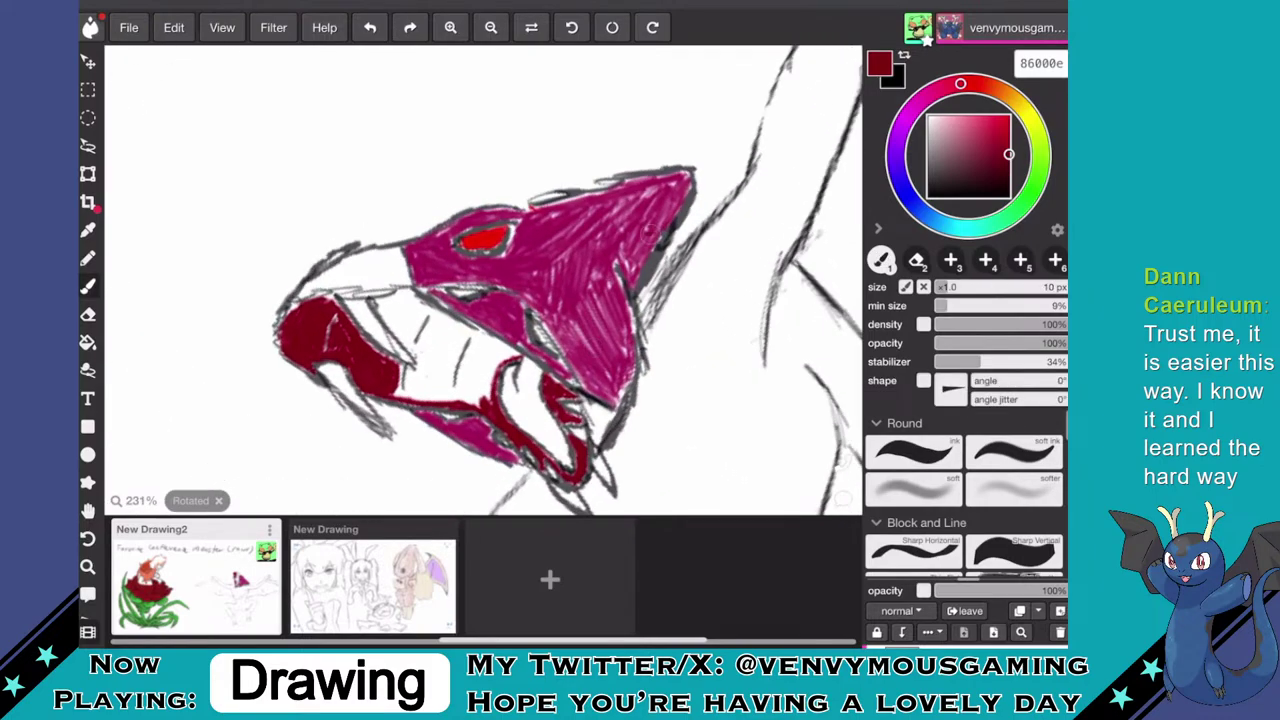
scroll(484, 280, up, 3)
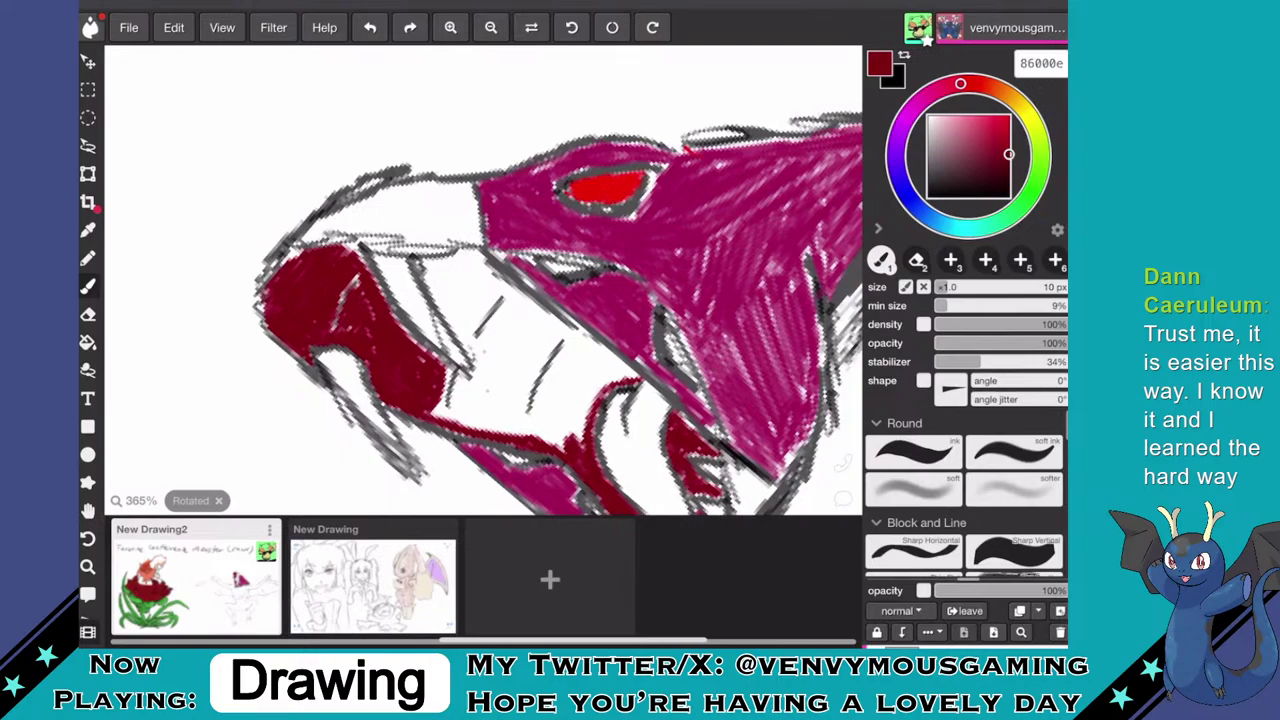
mouse_move(426, 268)
mouse_down()
mouse_move(440, 296)
mouse_move(460, 252)
mouse_move(475, 290)
mouse_move(490, 270)
mouse_move(470, 332)
mouse_move(466, 298)
mouse_move(455, 312)
mouse_move(439, 289)
mouse_move(456, 298)
mouse_up()
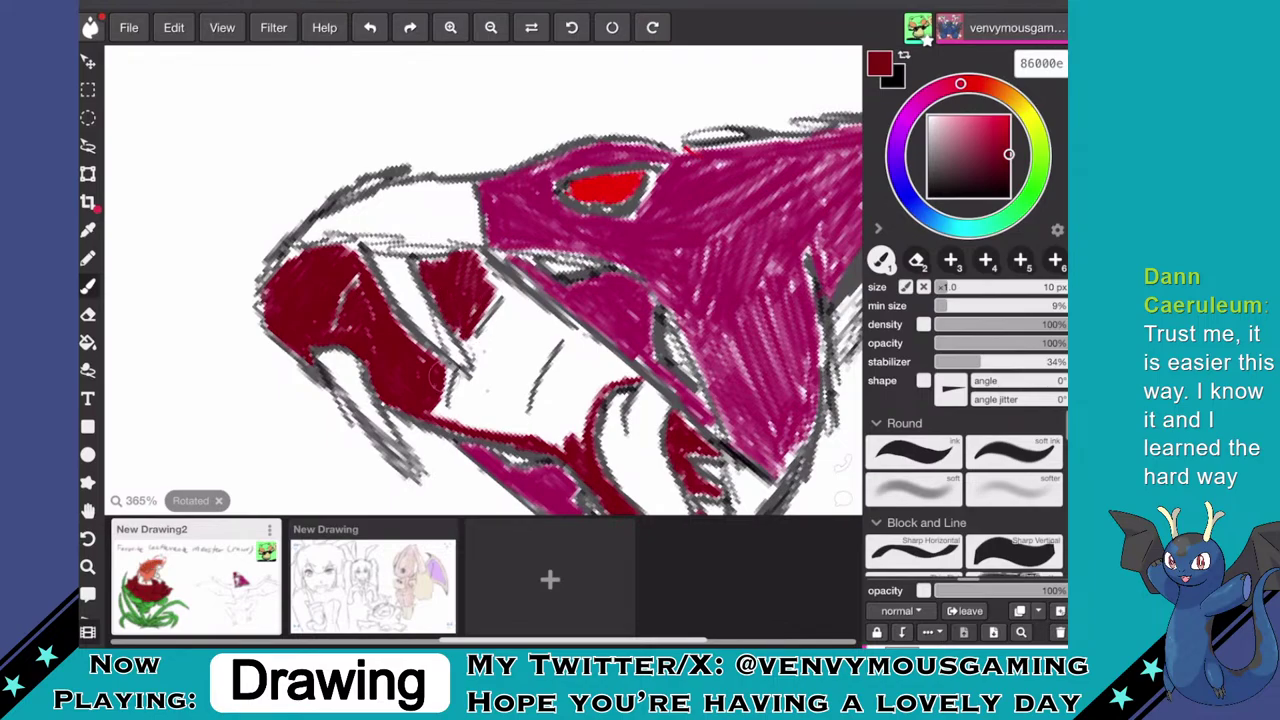
mouse_move(436, 398)
mouse_down()
mouse_move(470, 414)
mouse_move(455, 410)
mouse_move(489, 412)
mouse_move(462, 427)
mouse_move(482, 354)
mouse_move(459, 324)
mouse_move(482, 374)
mouse_move(472, 380)
mouse_move(489, 360)
mouse_move(462, 332)
mouse_up()
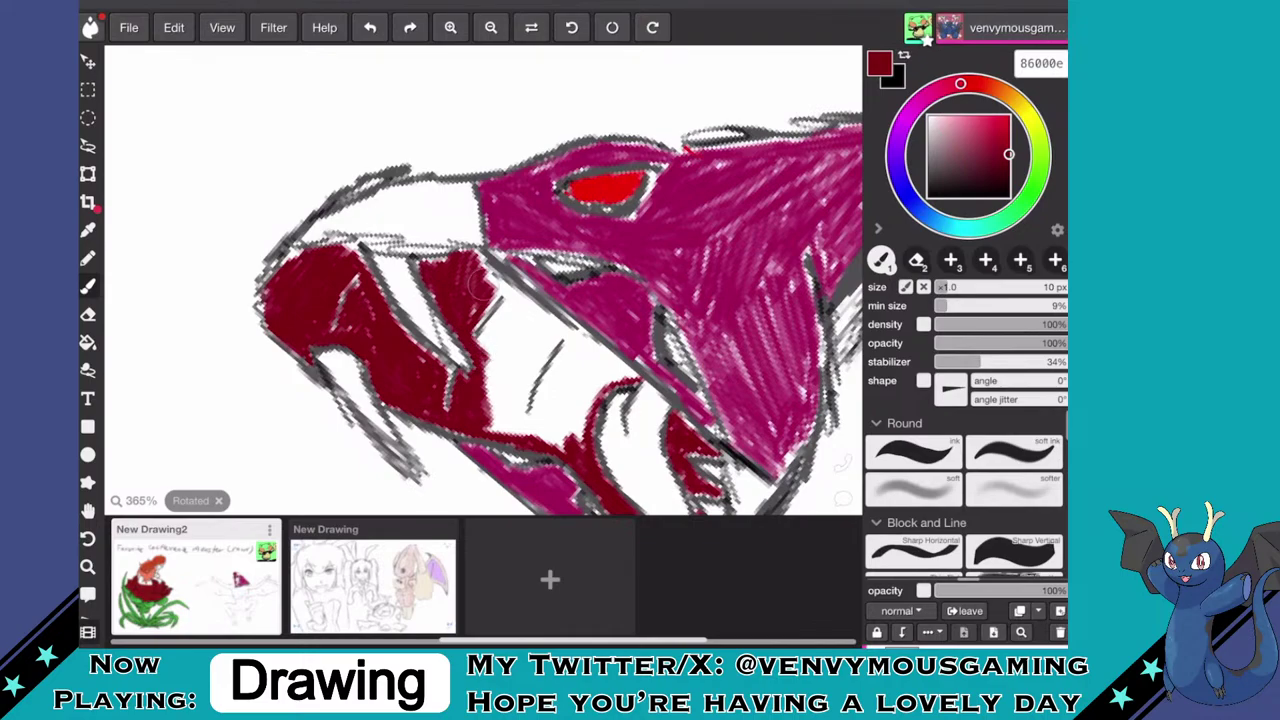
- Fill the rest of the mouth interior back to the cheek edge and tongue with dark red, leaving the palate ridge lines showing
drag(490, 288, 488, 266)
mouse_move(605, 188)
mouse_down()
mouse_move(669, 217)
mouse_move(670, 258)
mouse_up()
mouse_move(508, 347)
mouse_down()
mouse_move(510, 378)
mouse_move(522, 200)
mouse_up()
drag(514, 247, 514, 281)
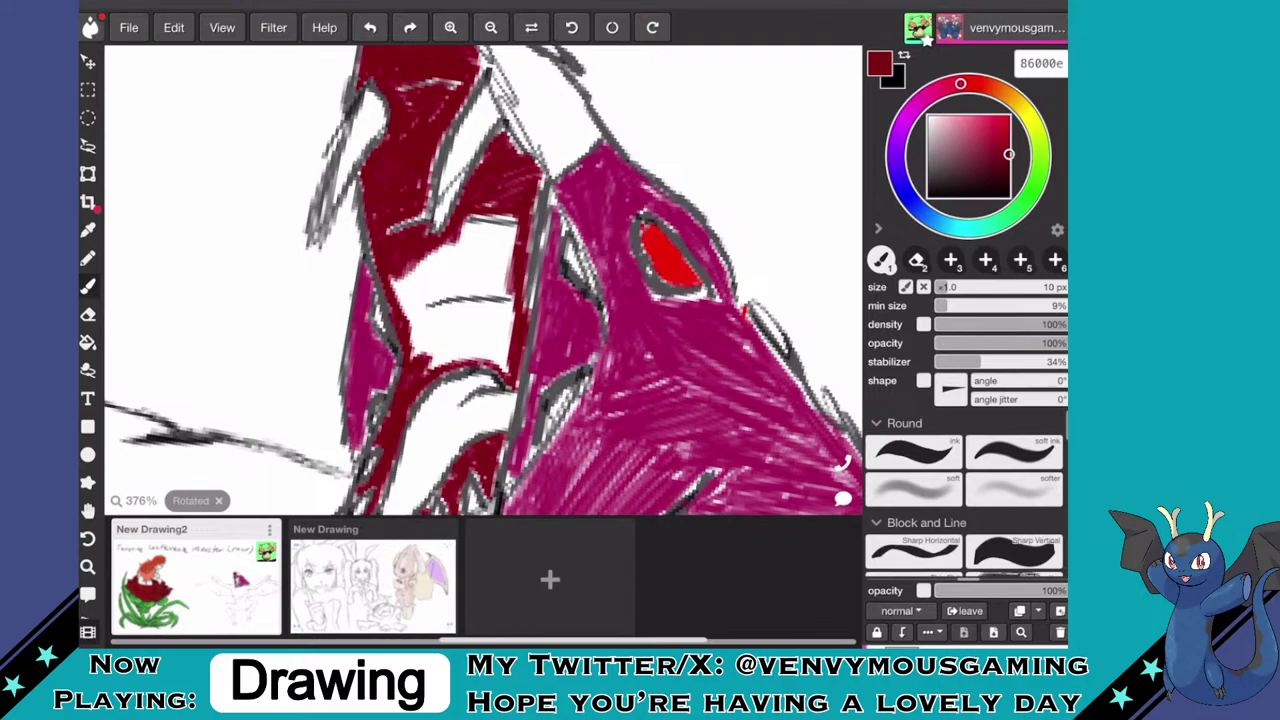
drag(672, 258, 643, 445)
mouse_move(552, 258)
mouse_down()
mouse_move(542, 292)
mouse_move(522, 222)
mouse_move(485, 189)
mouse_move(528, 222)
mouse_move(508, 172)
mouse_move(551, 245)
mouse_move(515, 205)
mouse_move(552, 282)
mouse_move(574, 200)
mouse_move(561, 195)
mouse_move(590, 240)
mouse_move(605, 225)
mouse_move(610, 285)
mouse_move(570, 235)
mouse_move(565, 270)
mouse_move(580, 290)
mouse_move(558, 268)
mouse_move(590, 288)
mouse_move(535, 200)
mouse_up()
mouse_move(476, 266)
mouse_down()
mouse_move(448, 230)
mouse_move(495, 198)
mouse_move(485, 225)
mouse_move(470, 215)
mouse_move(460, 228)
mouse_move(480, 260)
mouse_move(500, 215)
mouse_move(514, 290)
mouse_move(495, 260)
mouse_move(500, 300)
mouse_move(480, 300)
mouse_move(468, 283)
mouse_move(515, 302)
mouse_move(503, 263)
mouse_up()
mouse_move(515, 266)
mouse_down()
mouse_move(516, 252)
mouse_move(478, 244)
mouse_move(484, 262)
mouse_up()
- Fill the two small white gaps between the mouth line and the cheek with dark red
scroll(611, 275, down, 5)
scroll(560, 290, down, 5)
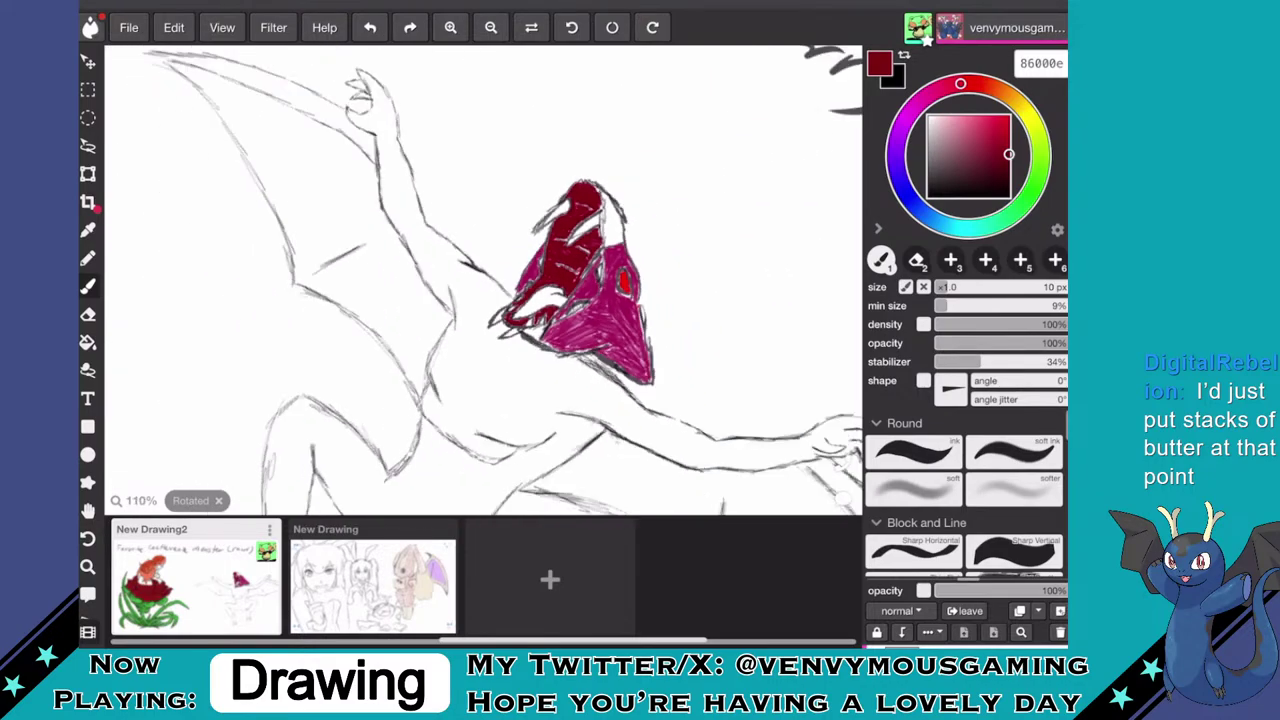
scroll(500, 270, up, 3)
scroll(500, 275, down, 3)
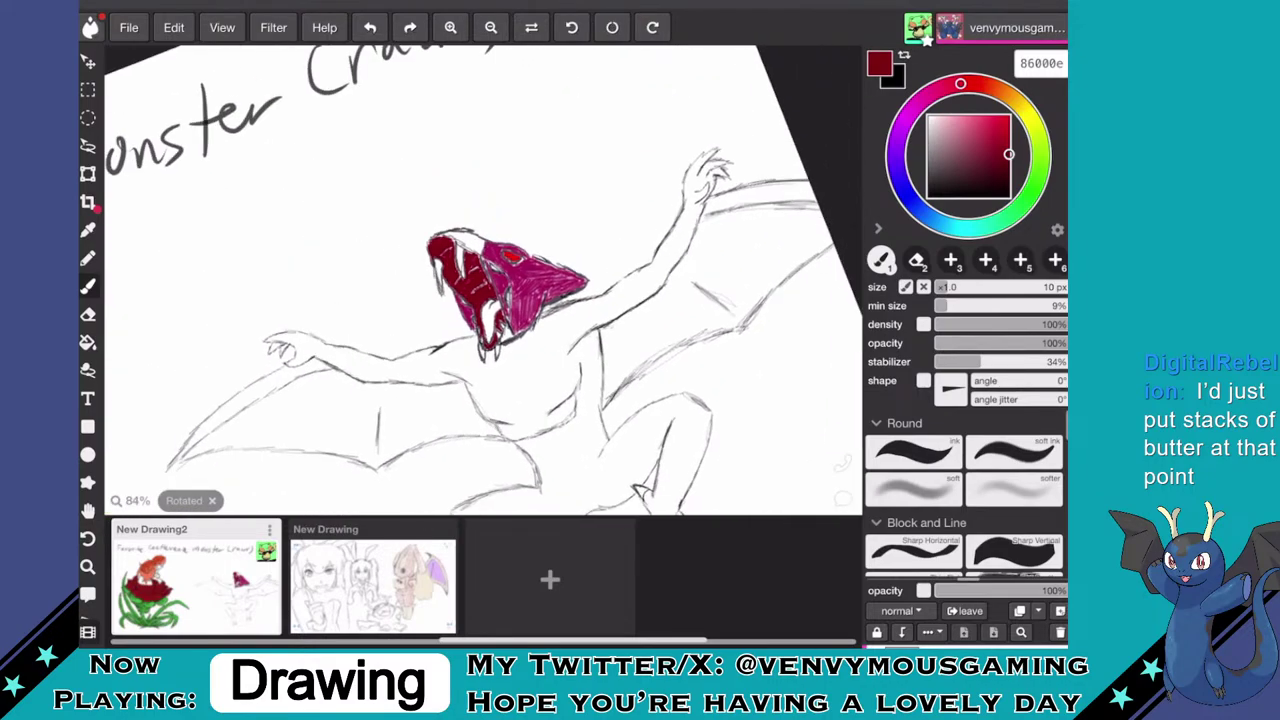
scroll(500, 275, up, 2)
scroll(490, 270, down, 2)
scroll(475, 190, up, 5)
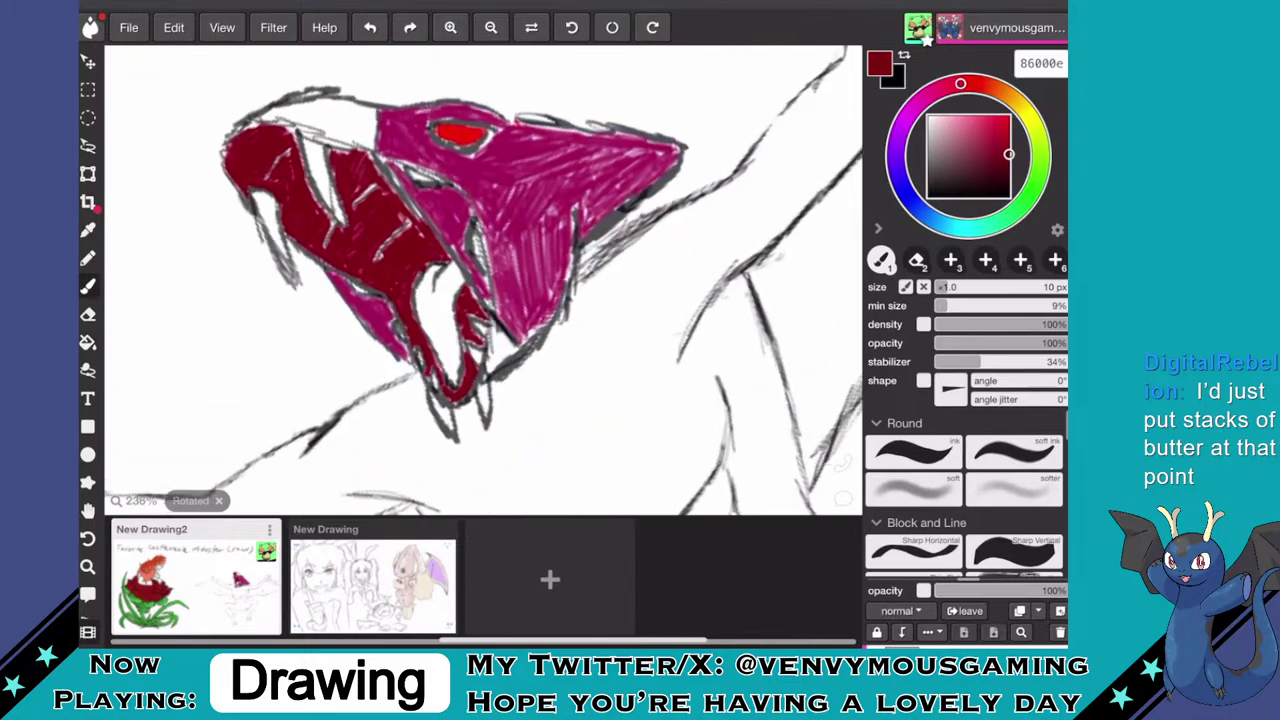
scroll(475, 190, down, 1)
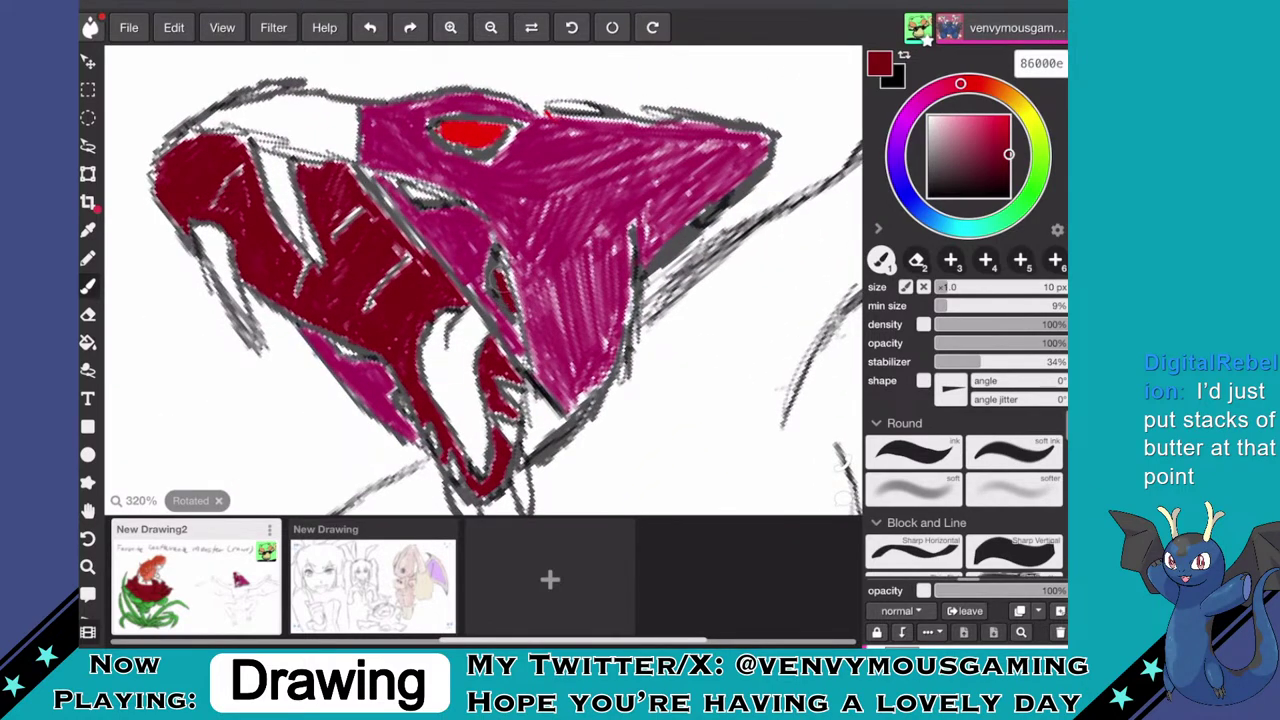
drag(496, 268, 506, 294)
drag(406, 188, 430, 196)
- Set the brush colour to pinkish red e42236 and fill the monster's tongue
scroll(483, 280, down, 5)
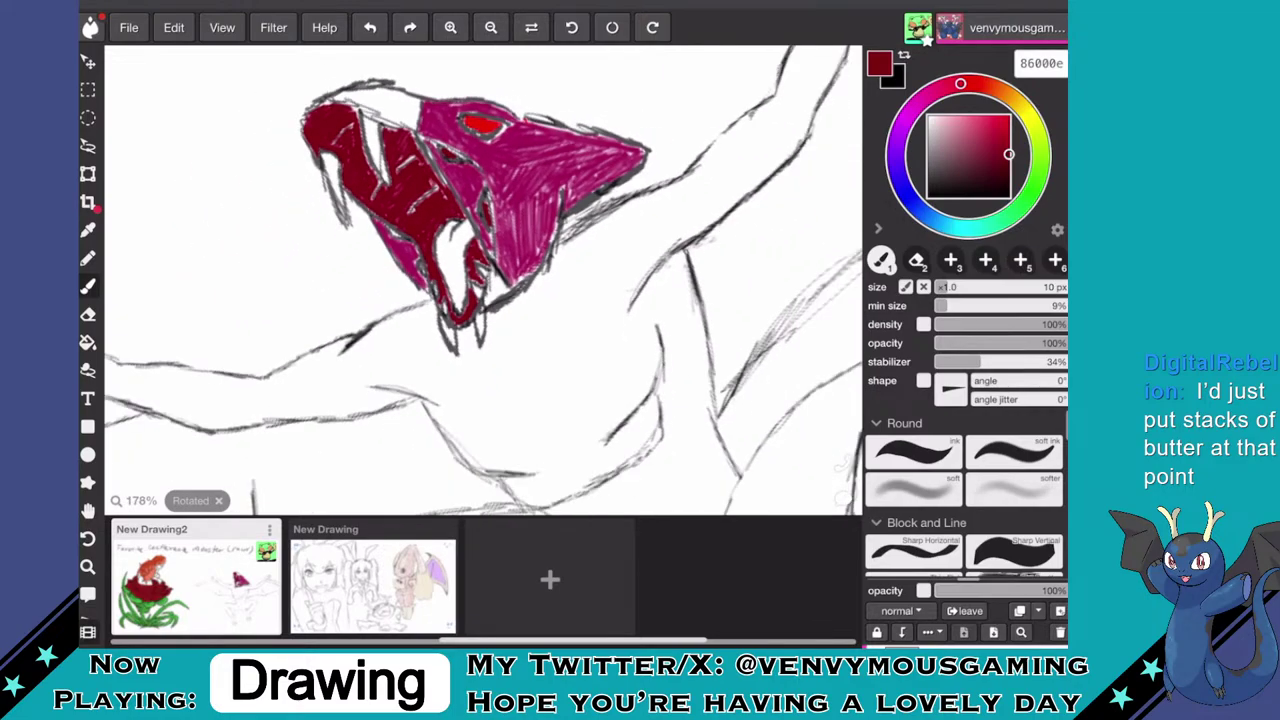
scroll(483, 280, down, 1)
drag(1008, 153, 997, 124)
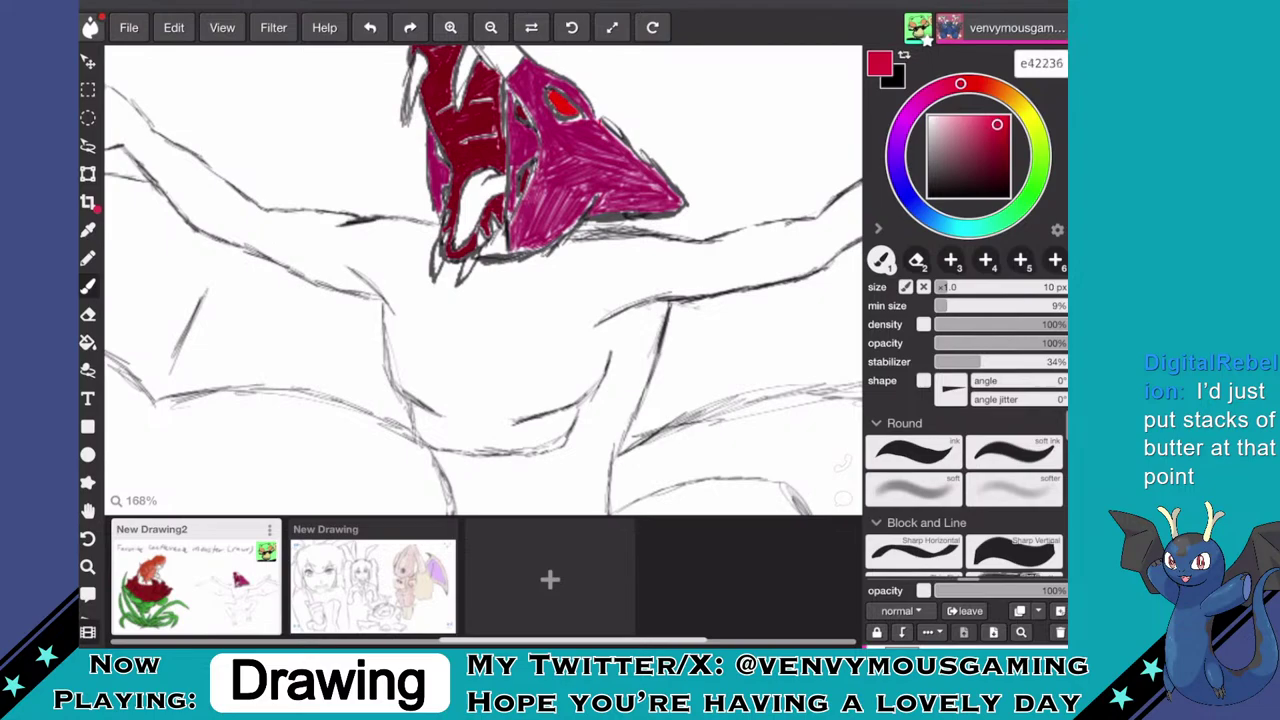
scroll(597, 184, up, 4)
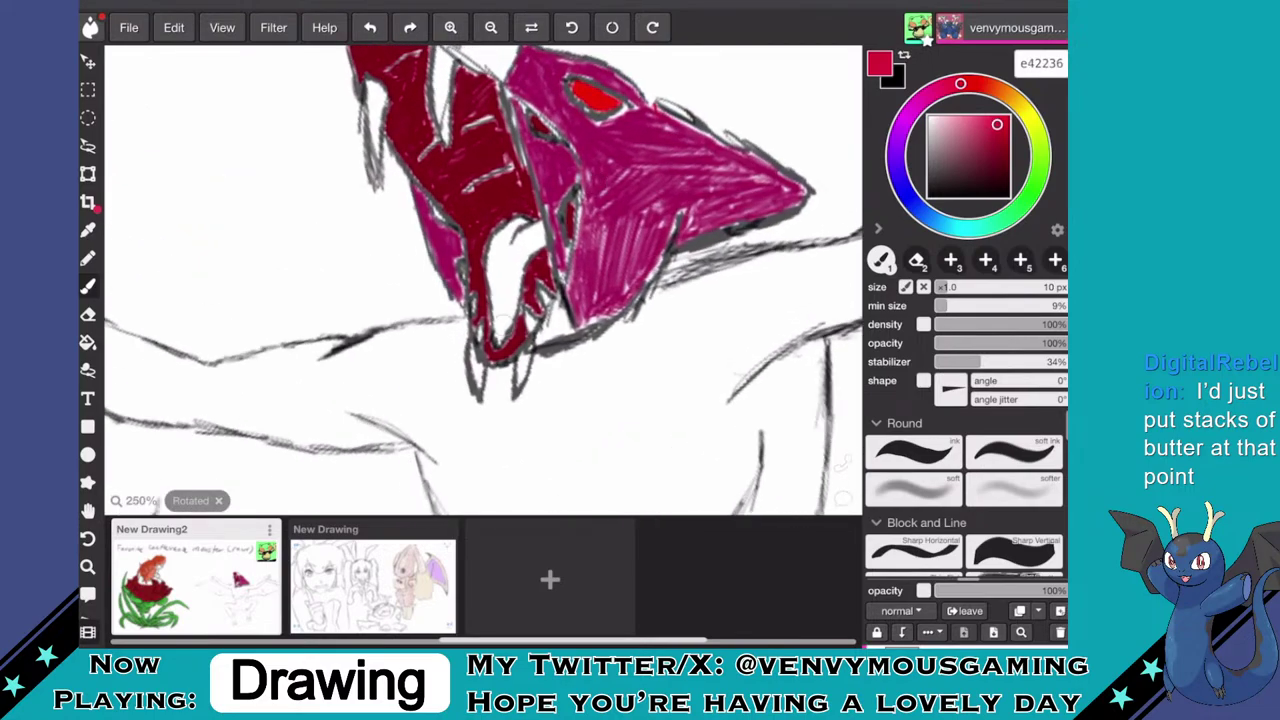
mouse_move(503, 323)
mouse_down()
mouse_move(505, 302)
mouse_move(498, 334)
mouse_move(499, 240)
mouse_move(511, 228)
mouse_move(505, 275)
mouse_move(495, 250)
mouse_move(498, 345)
mouse_move(545, 222)
mouse_move(540, 250)
mouse_move(530, 235)
mouse_move(510, 245)
mouse_move(505, 315)
mouse_move(502, 245)
mouse_move(508, 278)
mouse_up()
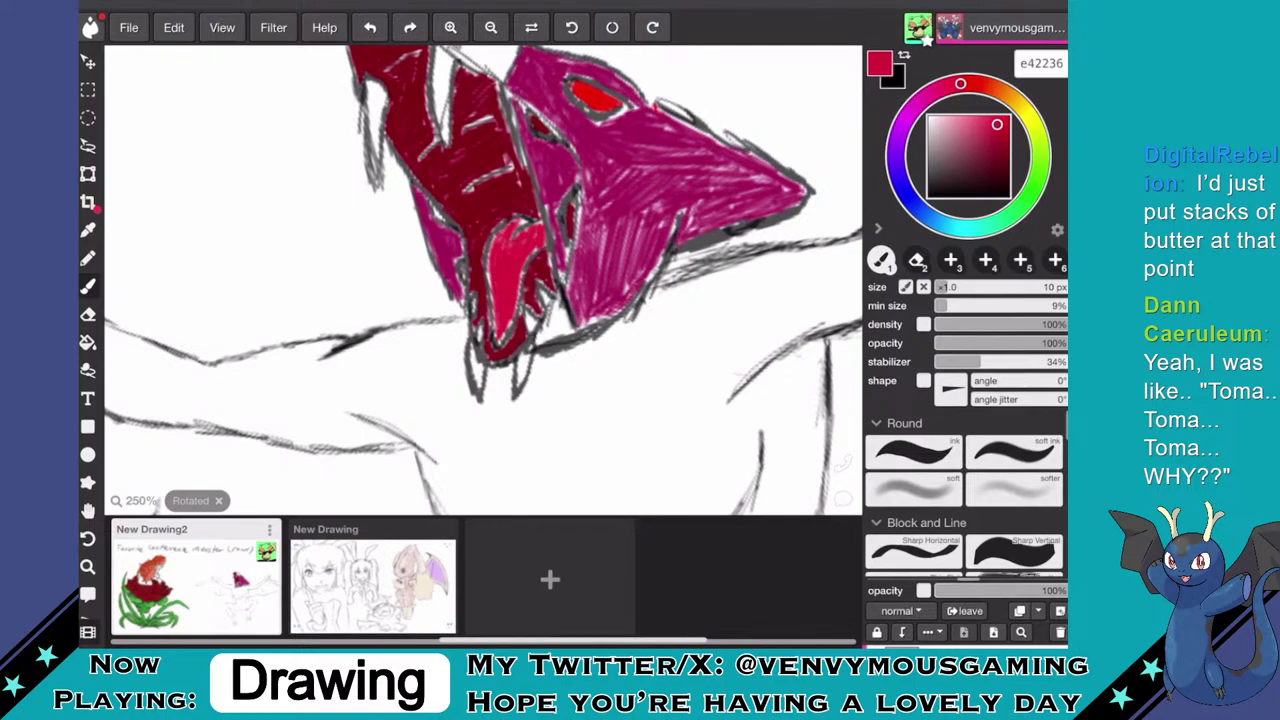
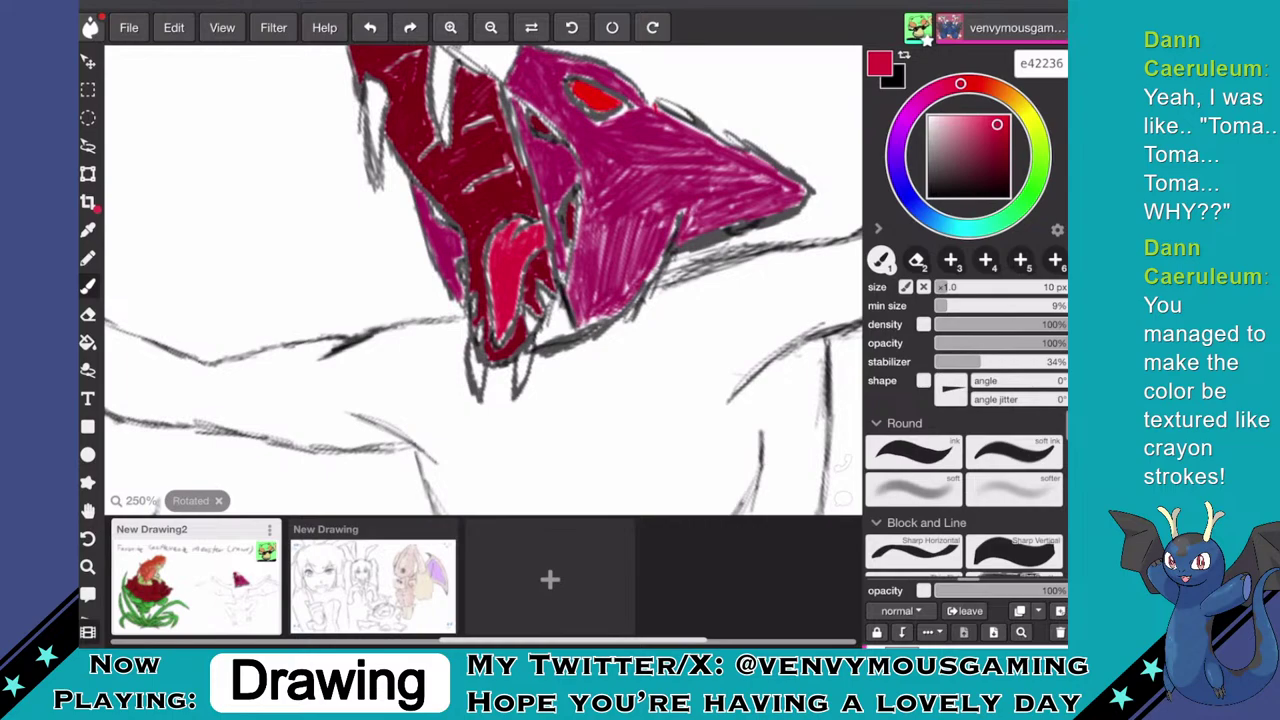
- Set the brush colour to muted purple 483866 and fill the small white area under the jaw corner beside the teeth
click(896, 150)
drag(991, 140, 1010, 157)
drag(896, 150, 897, 168)
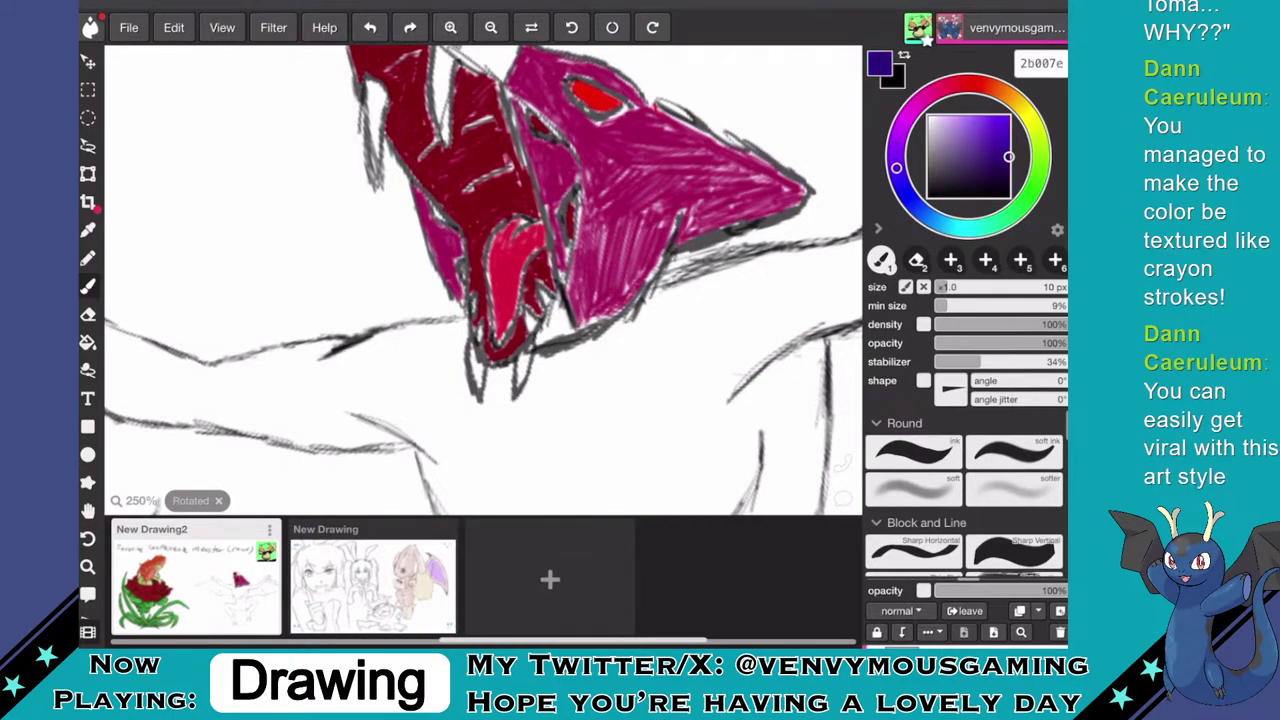
drag(1009, 157, 1002, 163)
mouse_move(1002, 163)
mouse_down()
mouse_move(975, 143)
mouse_move(964, 164)
mouse_up()
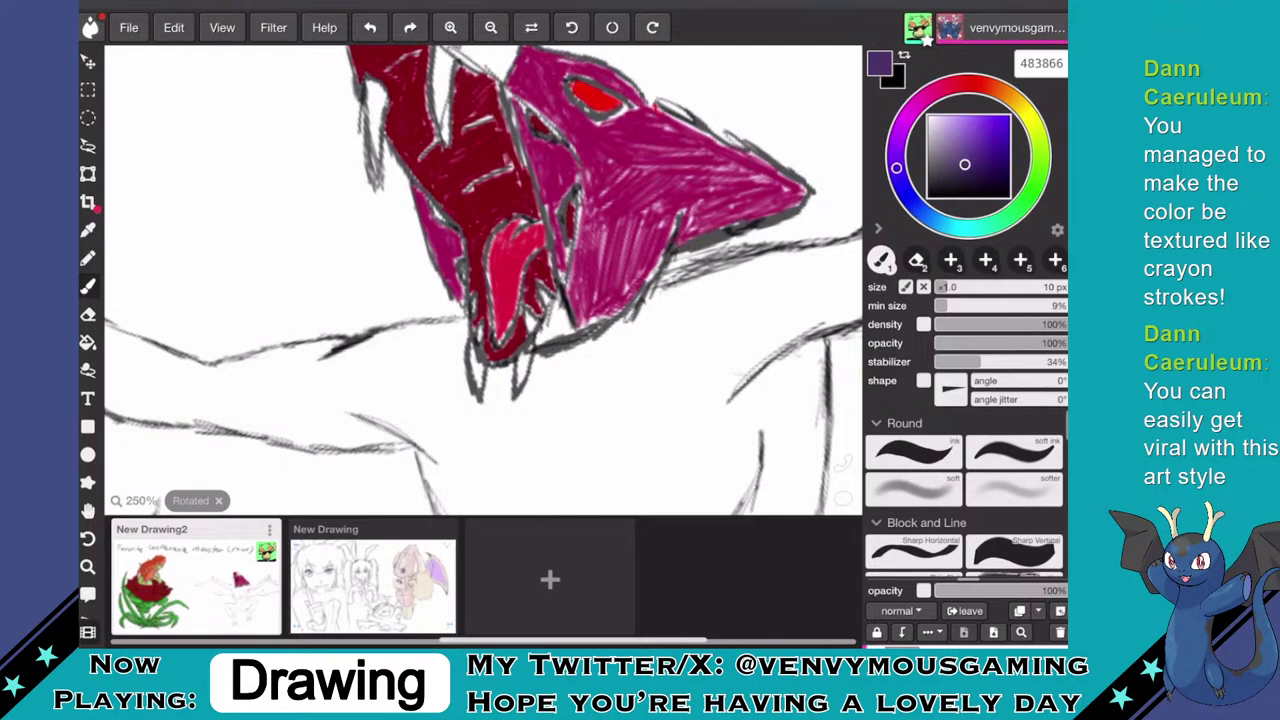
mouse_move(544, 336)
mouse_down()
mouse_move(554, 309)
mouse_move(548, 334)
mouse_move(562, 326)
mouse_move(566, 338)
mouse_move(570, 304)
mouse_move(570, 340)
mouse_move(556, 330)
mouse_move(566, 304)
mouse_move(550, 342)
mouse_move(558, 327)
mouse_up()
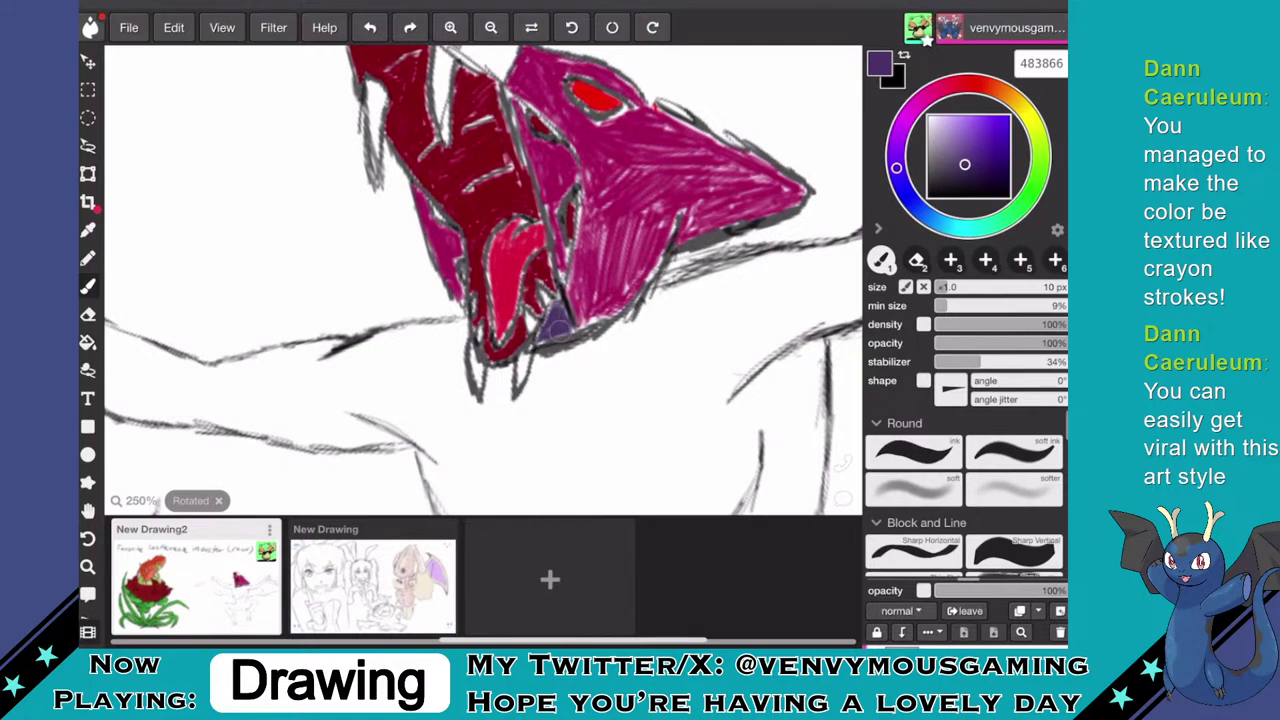
- Colour the claws and thumb edge of the raised hand on the mouth side of the head purple
scroll(559, 330, down, 5)
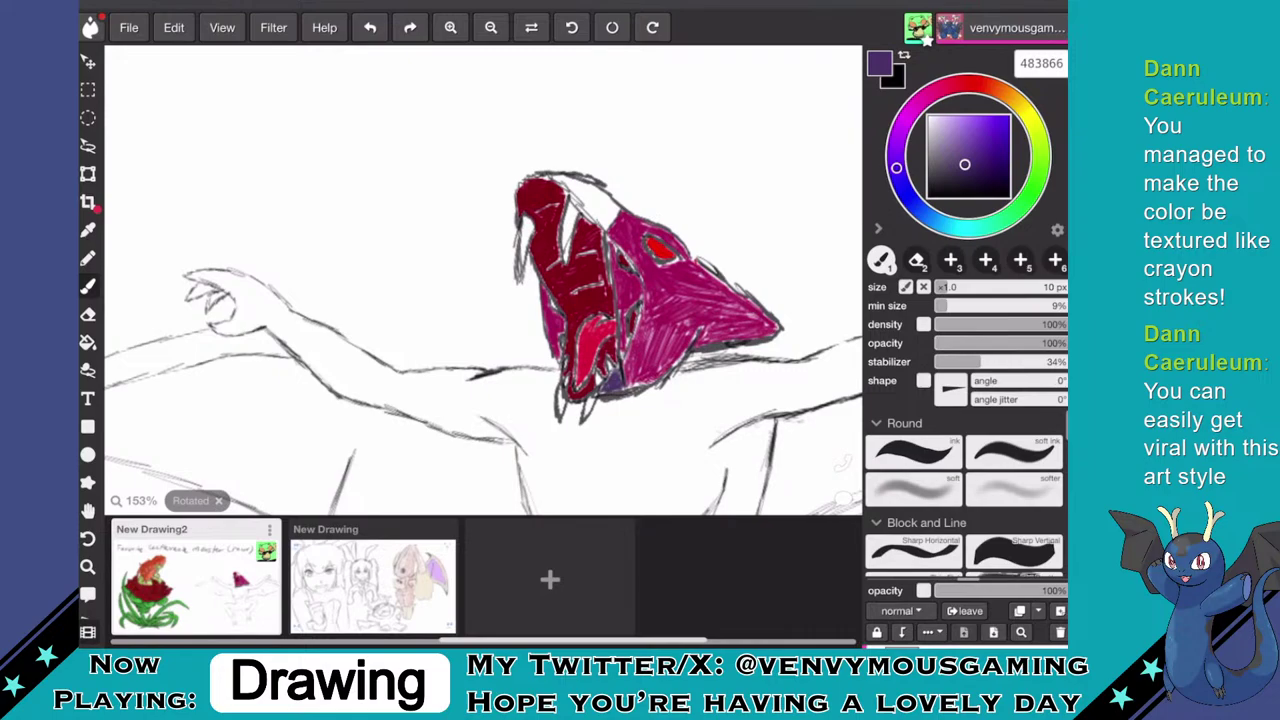
scroll(484, 280, down, 3)
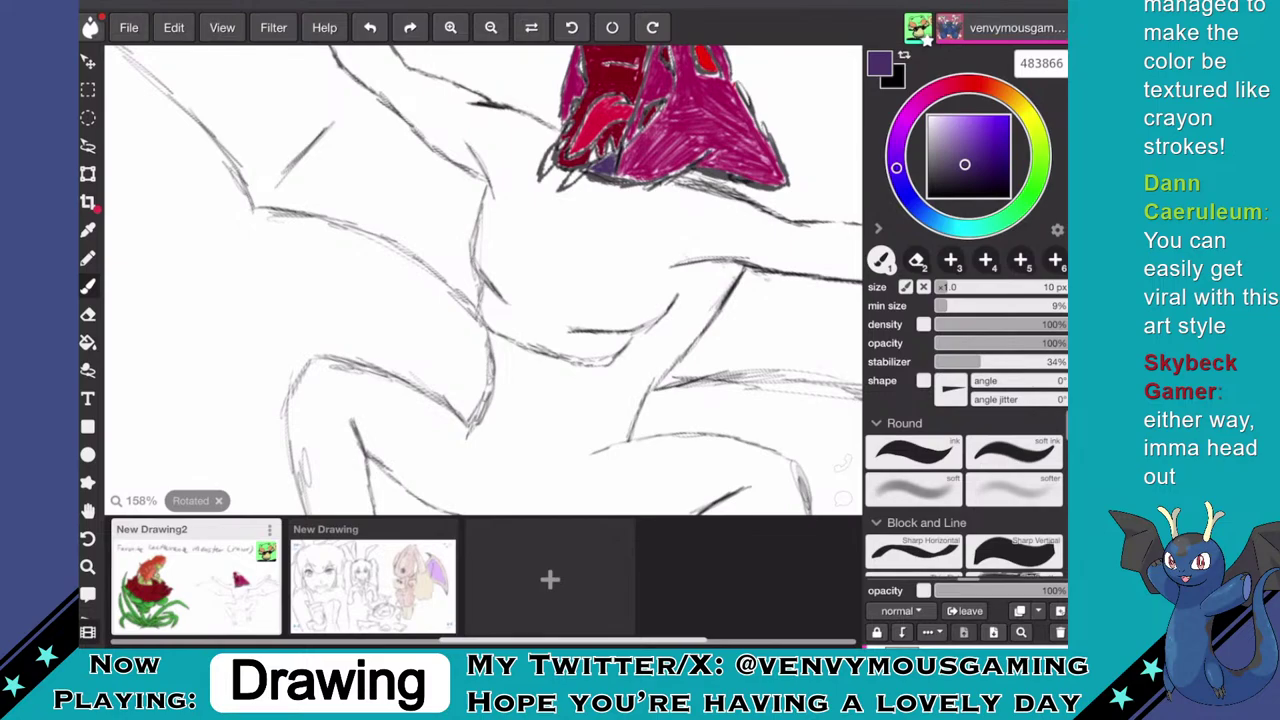
scroll(483, 280, down, 2)
scroll(483, 280, up, 5)
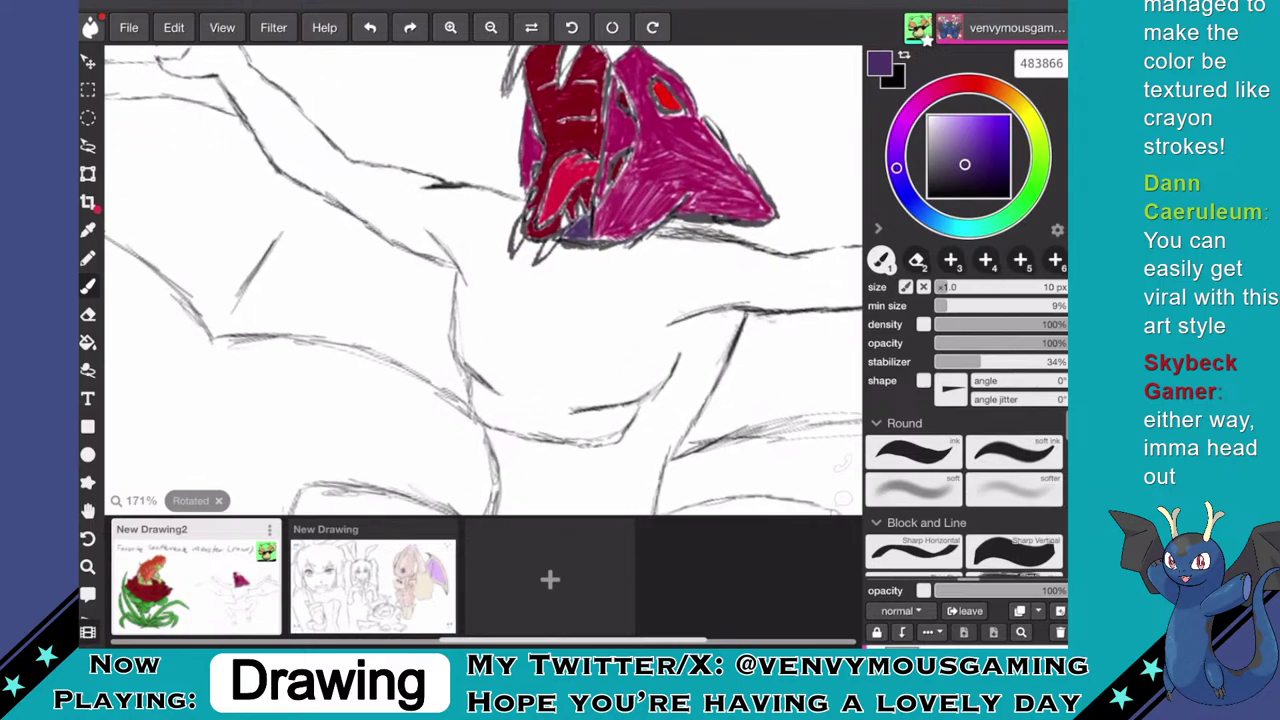
scroll(483, 280, down, 1)
scroll(483, 280, up, 4)
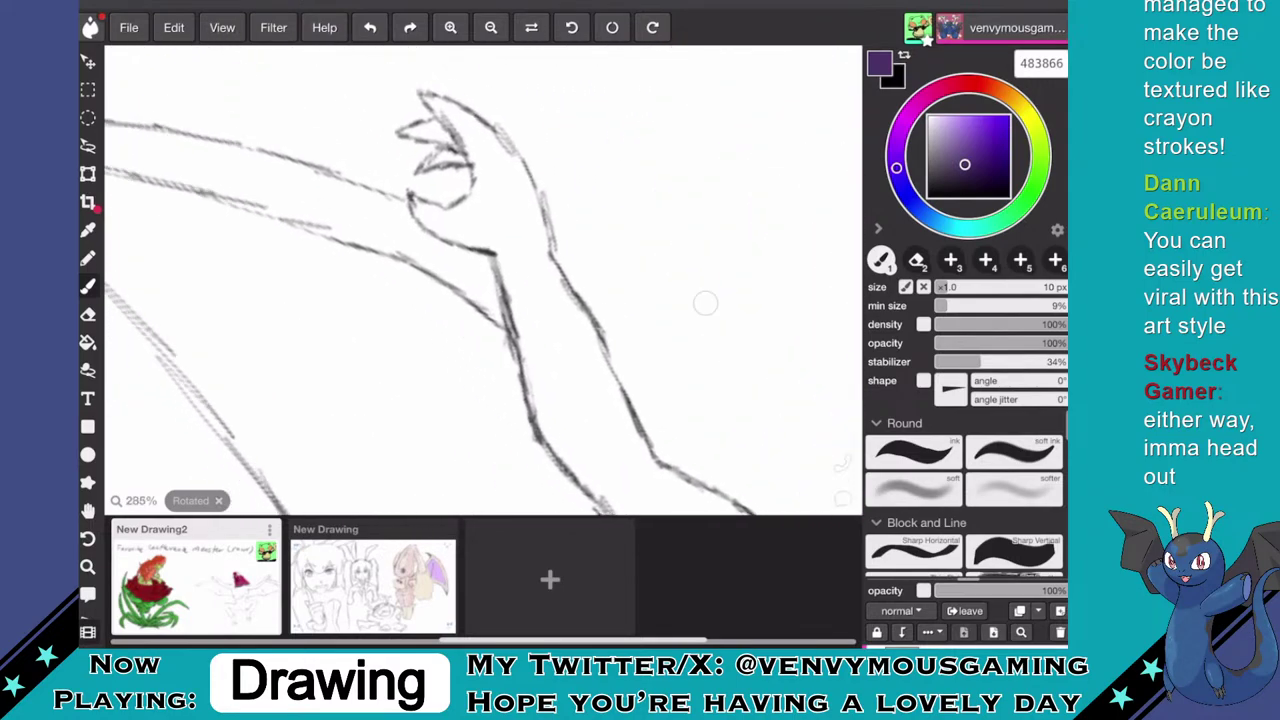
mouse_move(478, 235)
mouse_down()
mouse_move(450, 240)
mouse_move(492, 236)
mouse_move(506, 249)
mouse_move(457, 240)
mouse_move(492, 241)
mouse_move(502, 276)
mouse_move(536, 272)
mouse_move(478, 283)
mouse_move(663, 297)
mouse_move(655, 265)
mouse_up()
mouse_move(462, 286)
mouse_down()
mouse_move(497, 222)
mouse_move(557, 188)
mouse_move(532, 255)
mouse_move(555, 297)
mouse_move(542, 293)
mouse_move(564, 303)
mouse_move(607, 316)
mouse_move(668, 305)
mouse_move(720, 262)
mouse_move(687, 312)
mouse_move(714, 298)
mouse_move(640, 340)
mouse_up()
scroll(483, 280, down, 10)
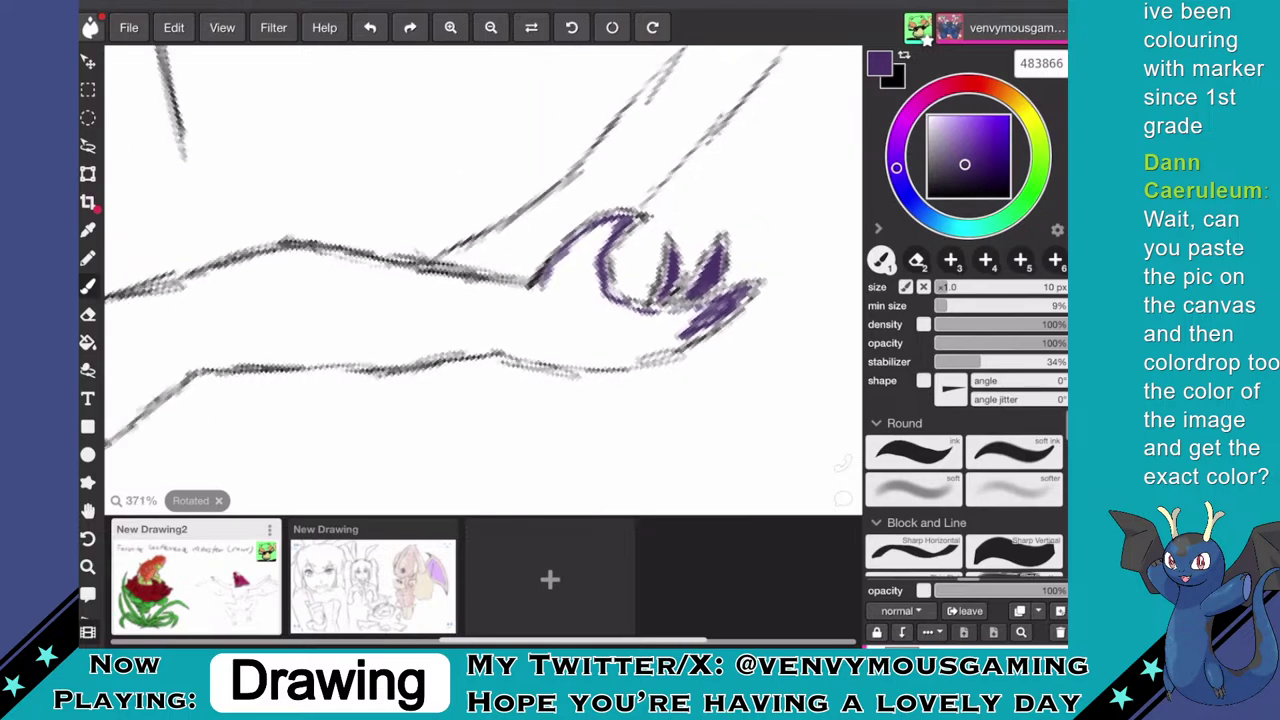
- Shade the outer tip of the wing on the mouth side of the head purple
scroll(483, 280, up, 6)
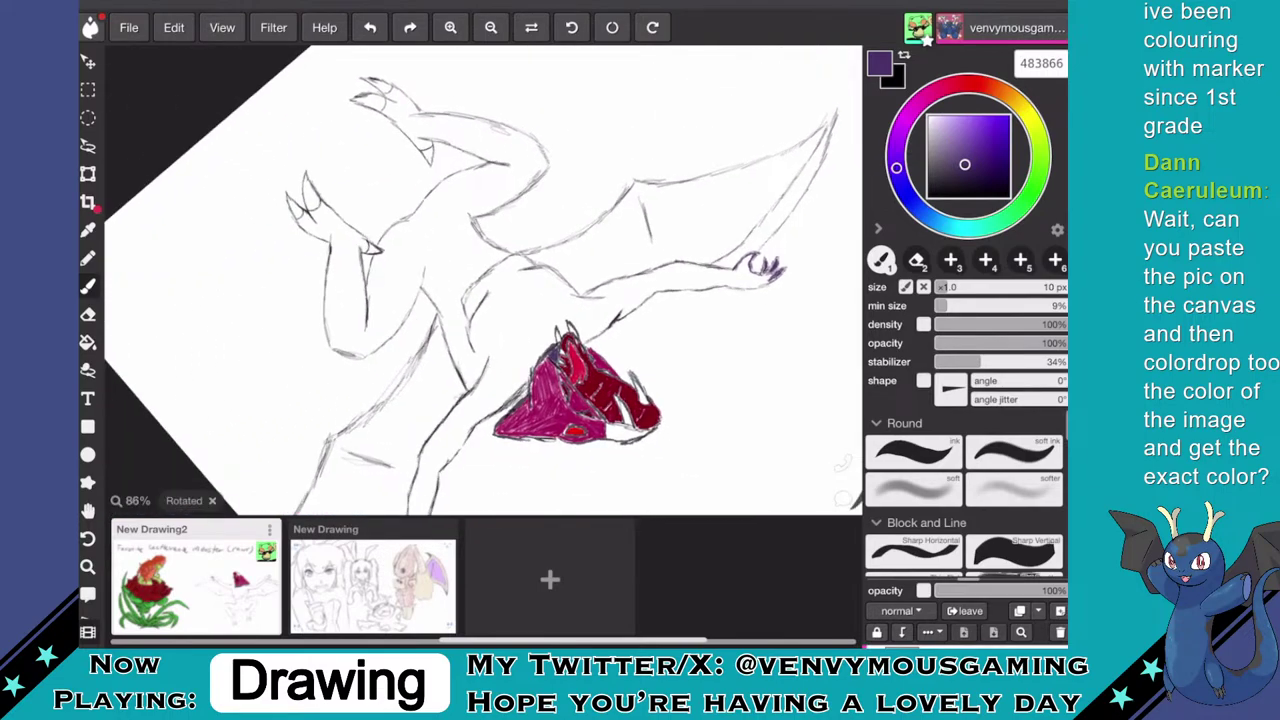
mouse_move(495, 280)
mouse_down()
mouse_move(524, 218)
mouse_move(486, 289)
mouse_move(492, 270)
mouse_move(455, 258)
mouse_move(508, 215)
mouse_move(465, 282)
mouse_move(445, 275)
mouse_move(485, 300)
mouse_move(499, 272)
mouse_up()
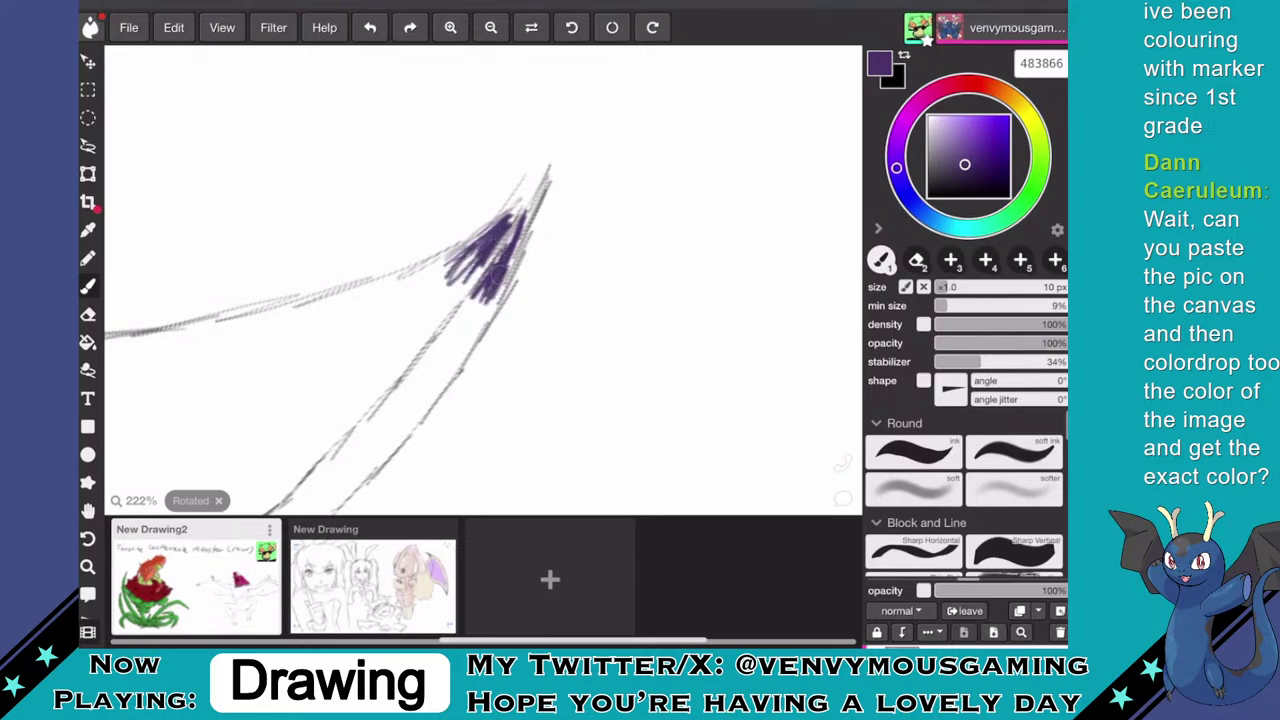
scroll(484, 280, down, 5)
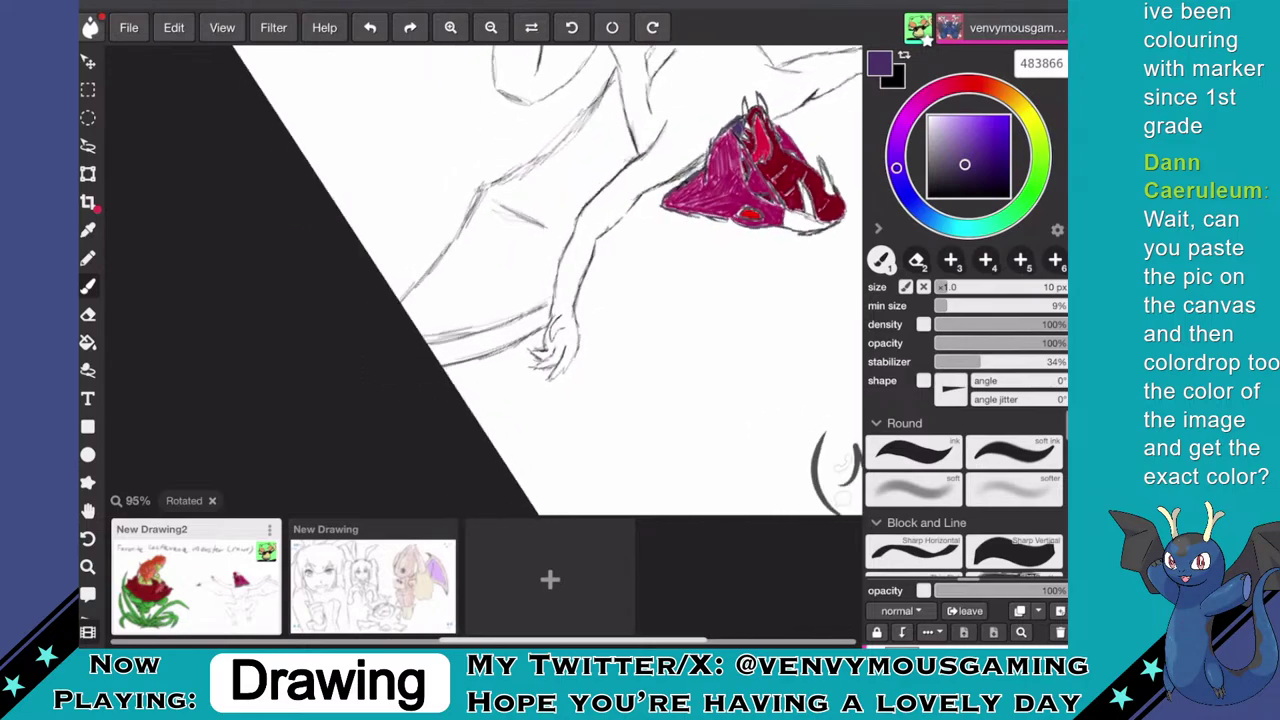
- Colour the claws and the small palm detail of the hand behind the monster's head purple
scroll(614, 357, up, 6)
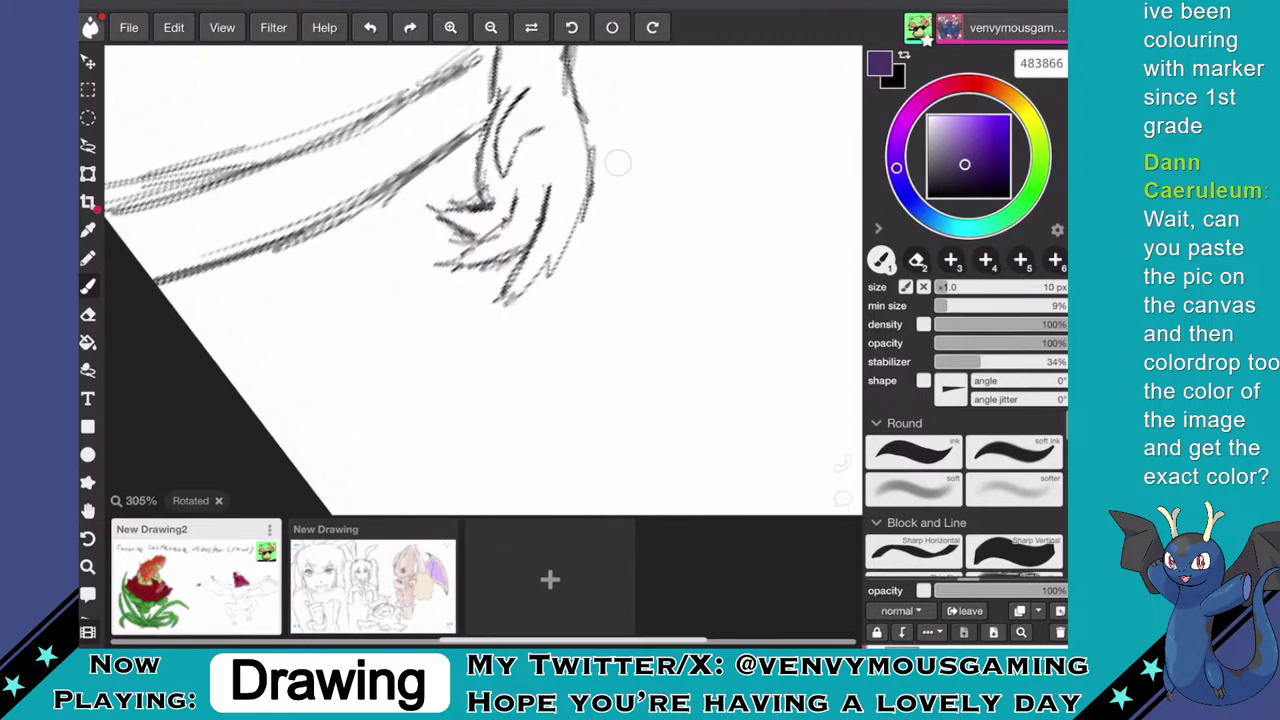
mouse_move(520, 290)
mouse_down()
mouse_move(558, 234)
mouse_move(535, 262)
mouse_move(530, 245)
mouse_move(470, 255)
mouse_move(505, 250)
mouse_move(460, 212)
mouse_move(482, 226)
mouse_move(468, 228)
mouse_up()
drag(504, 168, 510, 134)
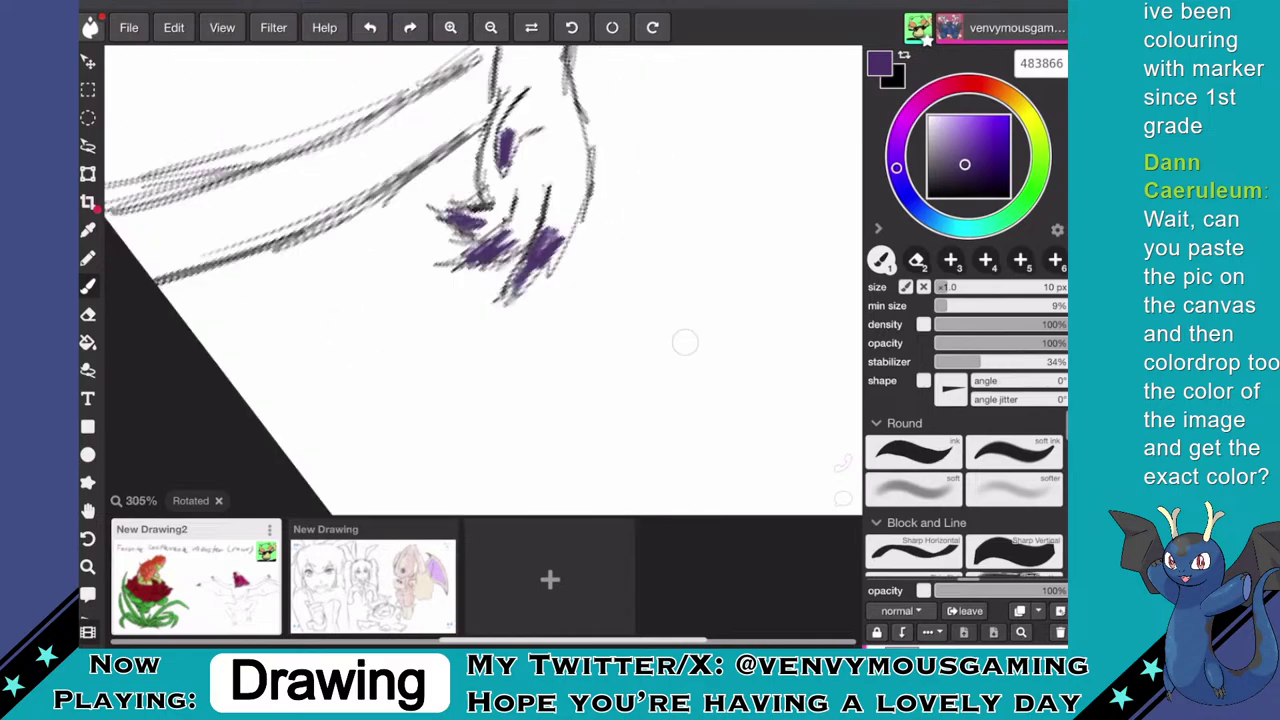
- Try shading the corner where the far wing meets the torso purple, and undo the stroke
scroll(686, 340, down, 5)
scroll(484, 280, down, 3)
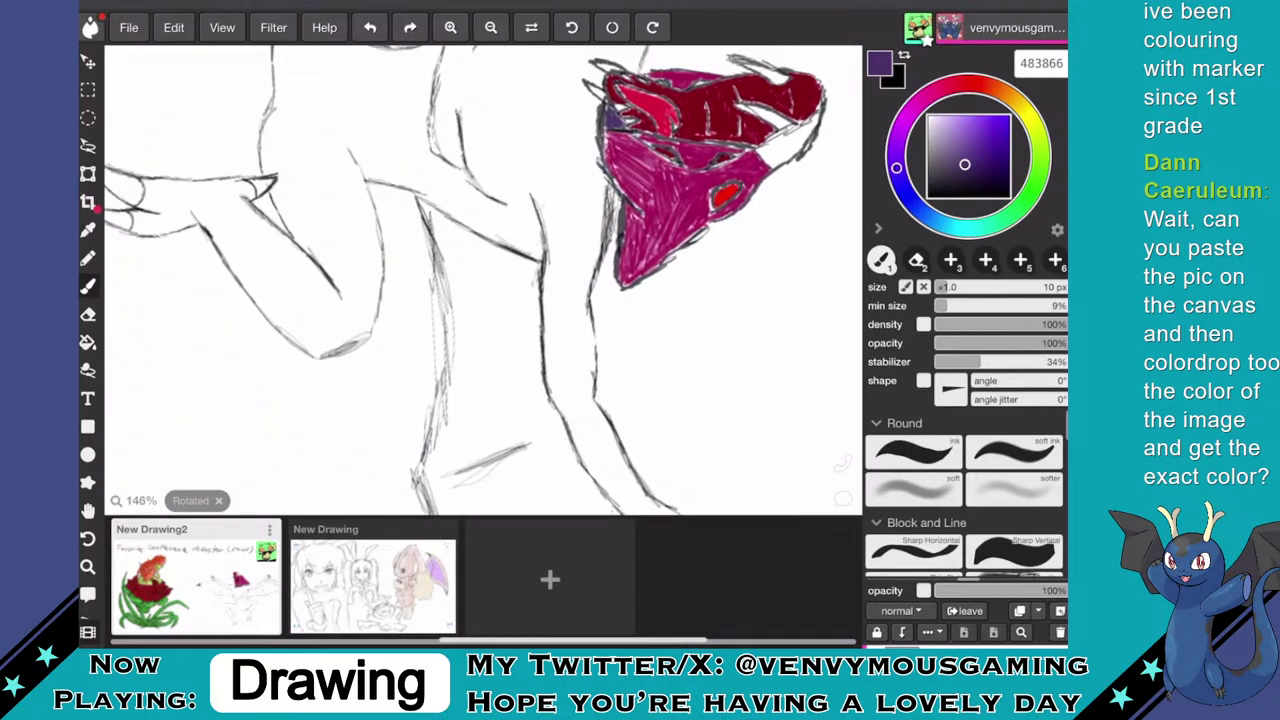
scroll(480, 280, up, 2)
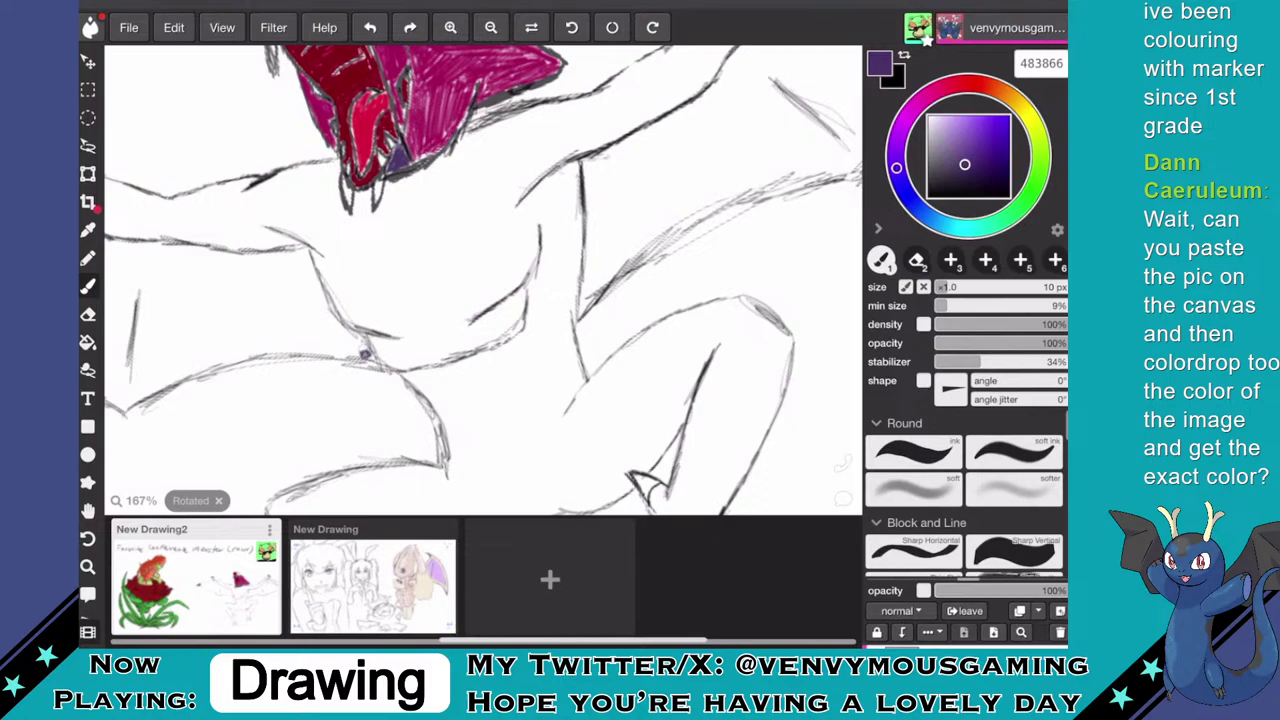
mouse_move(583, 312)
mouse_down()
mouse_move(587, 278)
mouse_move(604, 268)
mouse_move(588, 292)
mouse_up()
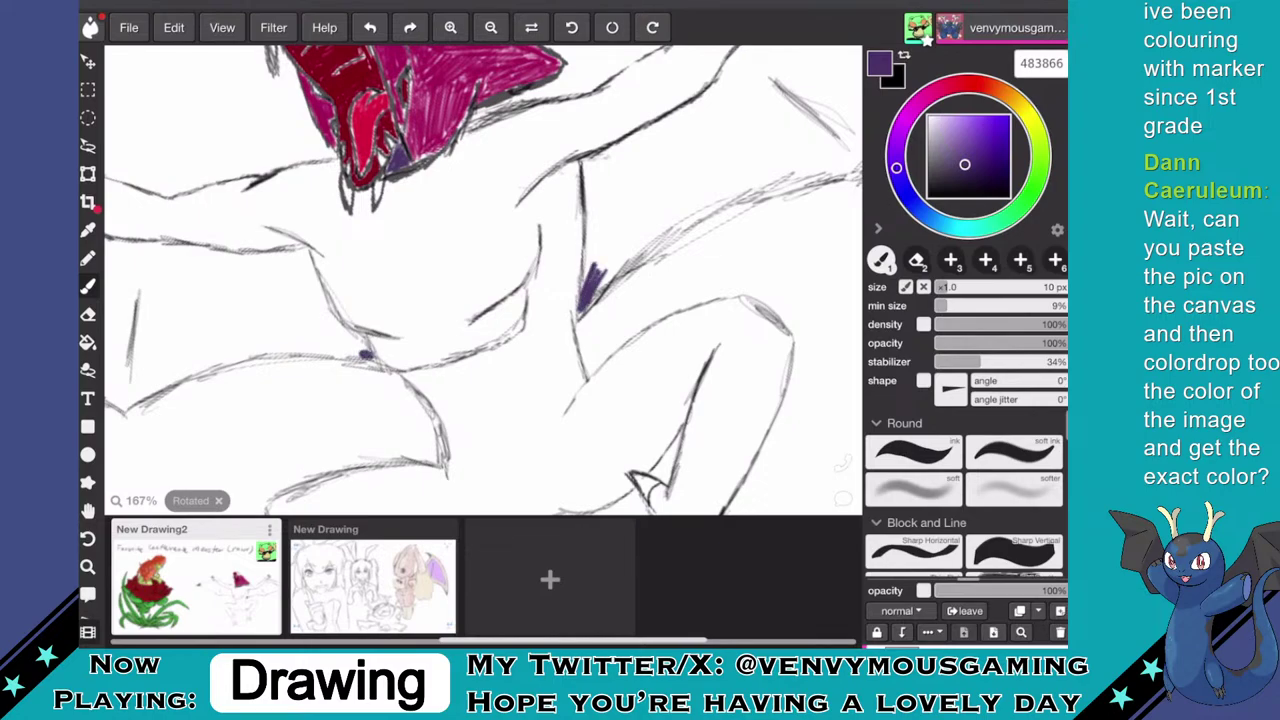
key(ctrl+z)
- Set the brush size to 29 px and paint a purple oval on the chest and a purple patch at the mouth-side armpit
scroll(480, 280, down, 3)
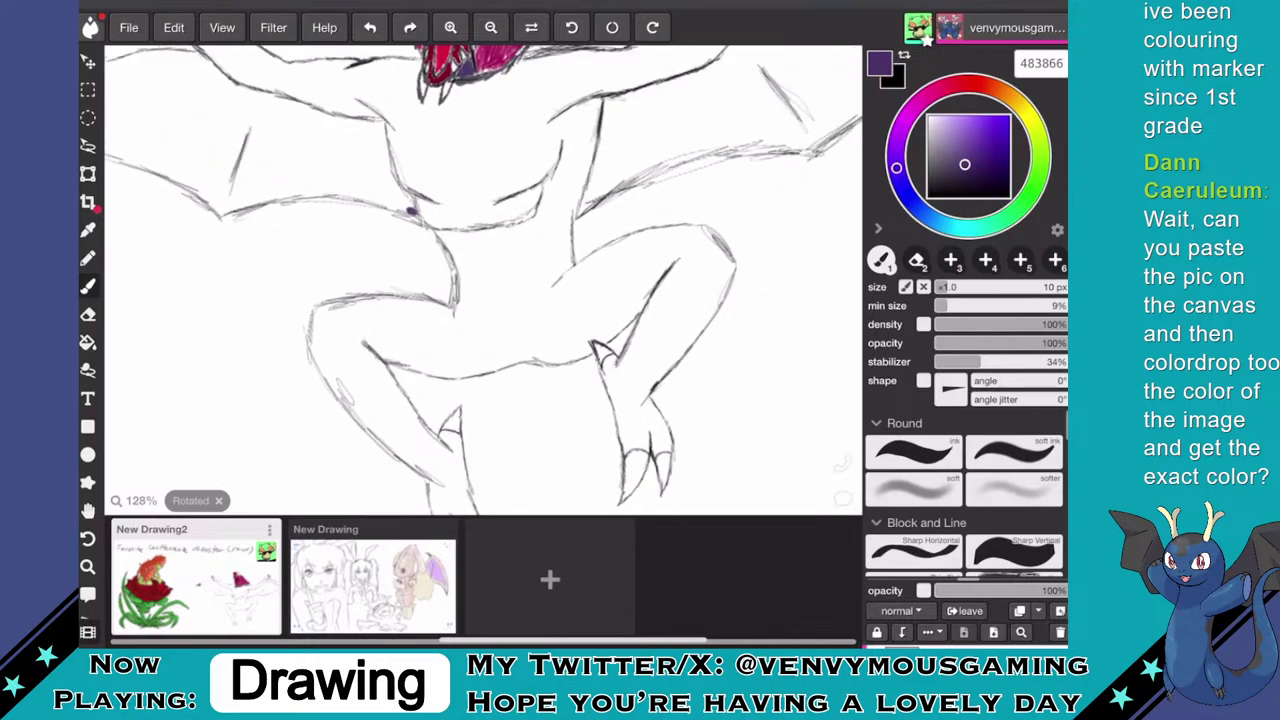
scroll(484, 276, up, 1)
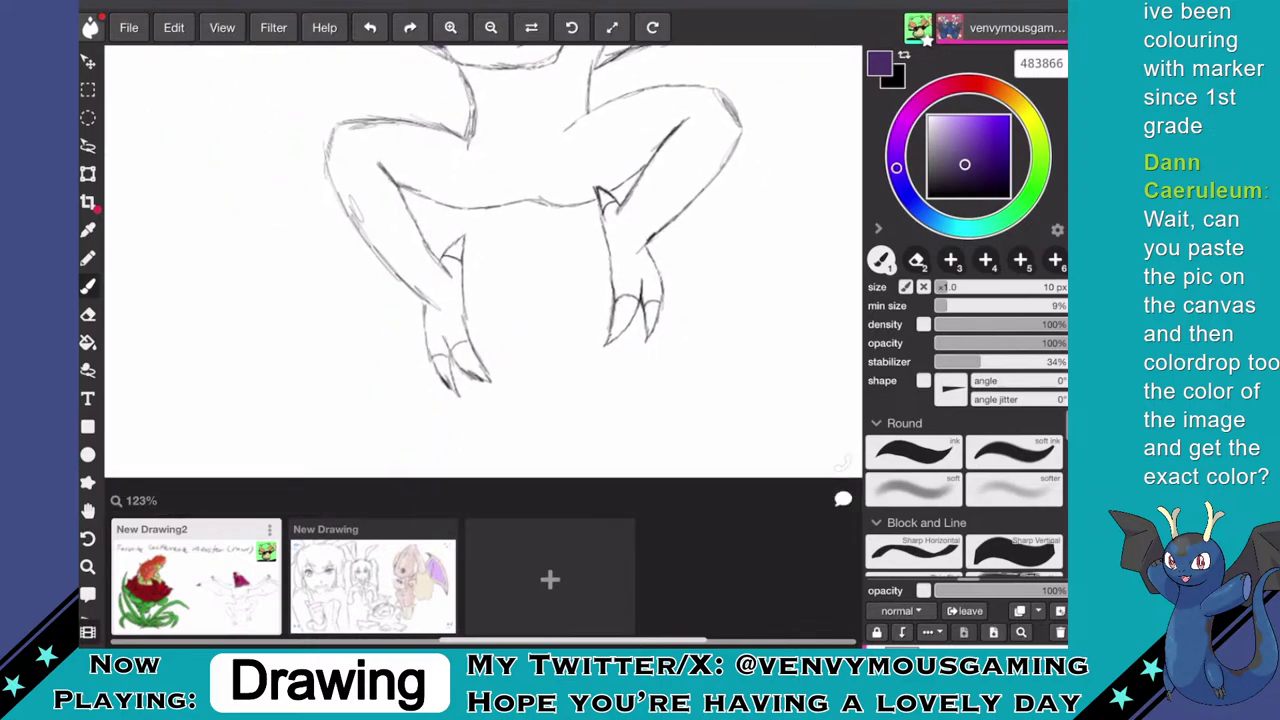
scroll(480, 280, down, 3)
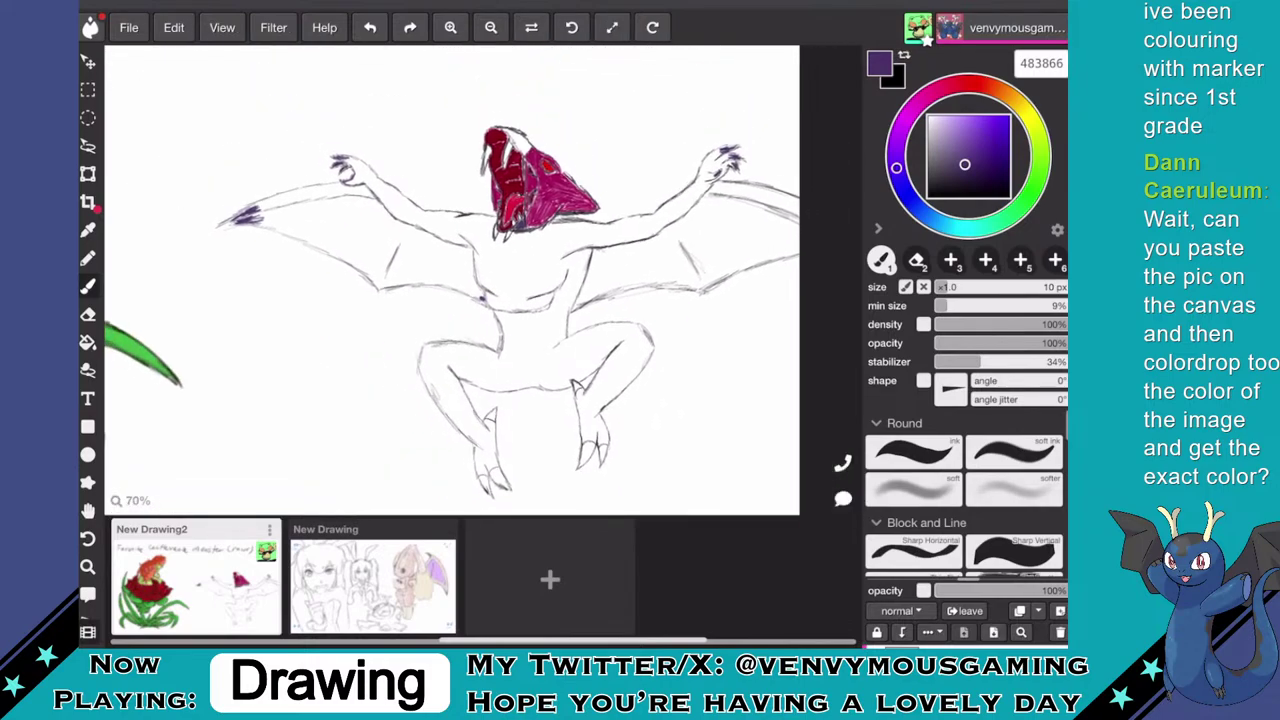
drag(947, 287, 962, 287)
drag(518, 258, 516, 264)
scroll(506, 222, up, 3)
mouse_move(440, 290)
mouse_down()
mouse_move(429, 285)
mouse_move(428, 304)
mouse_move(424, 188)
mouse_move(420, 200)
mouse_up()
scroll(480, 280, up, 2)
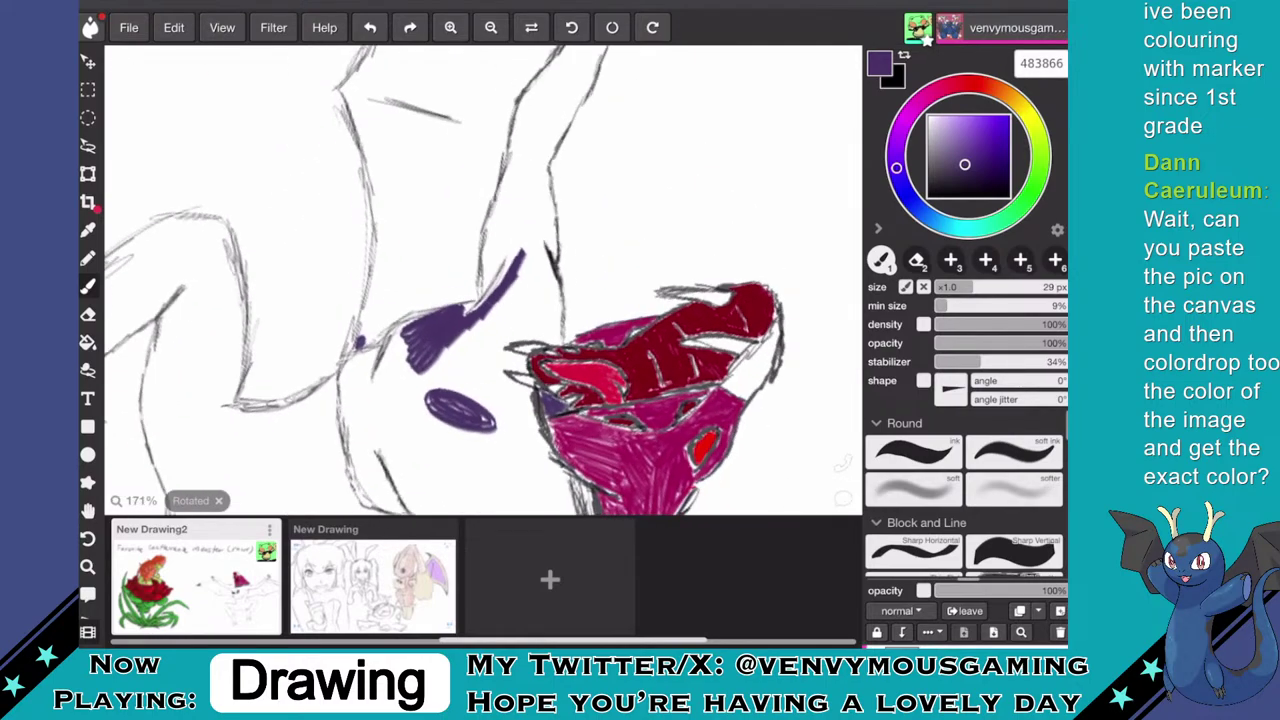
- Paint a purple strip along the lower edge of the mouth-side arm from the armpit up to the wrist
mouse_move(510, 205)
mouse_down()
mouse_move(495, 260)
mouse_move(475, 270)
mouse_move(485, 285)
mouse_move(516, 170)
mouse_up()
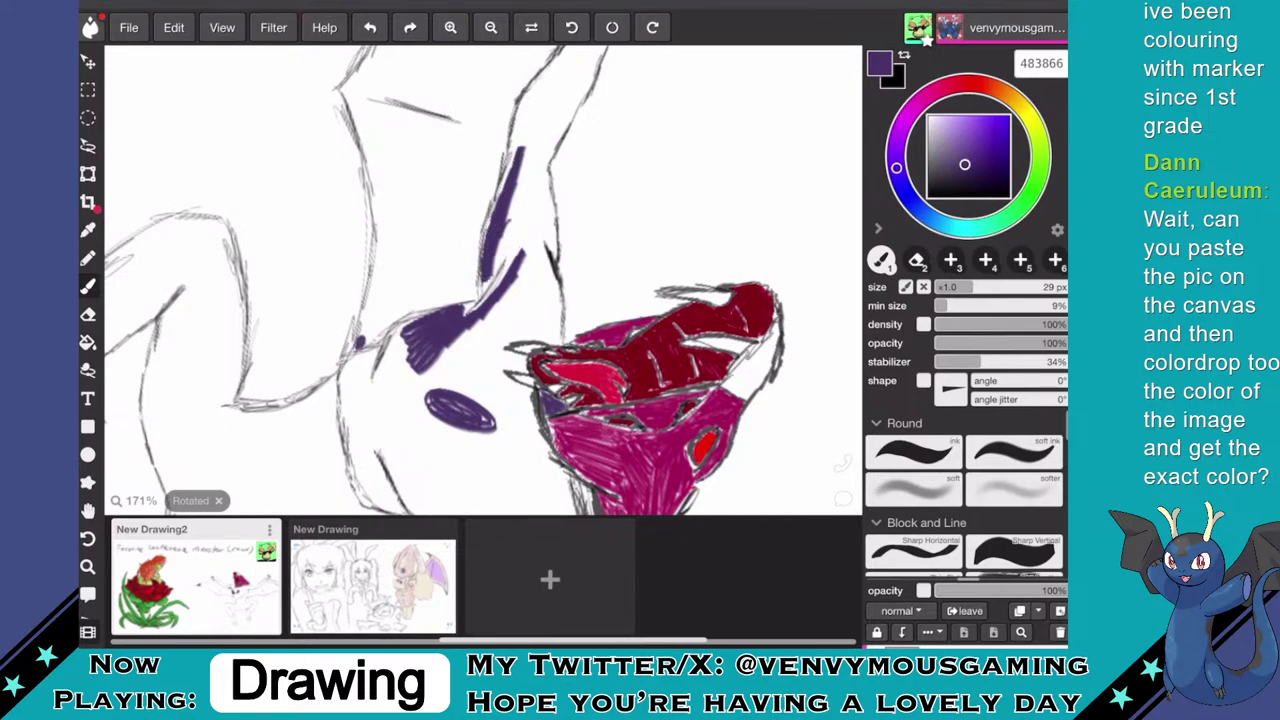
drag(602, 124, 551, 237)
drag(468, 240, 460, 274)
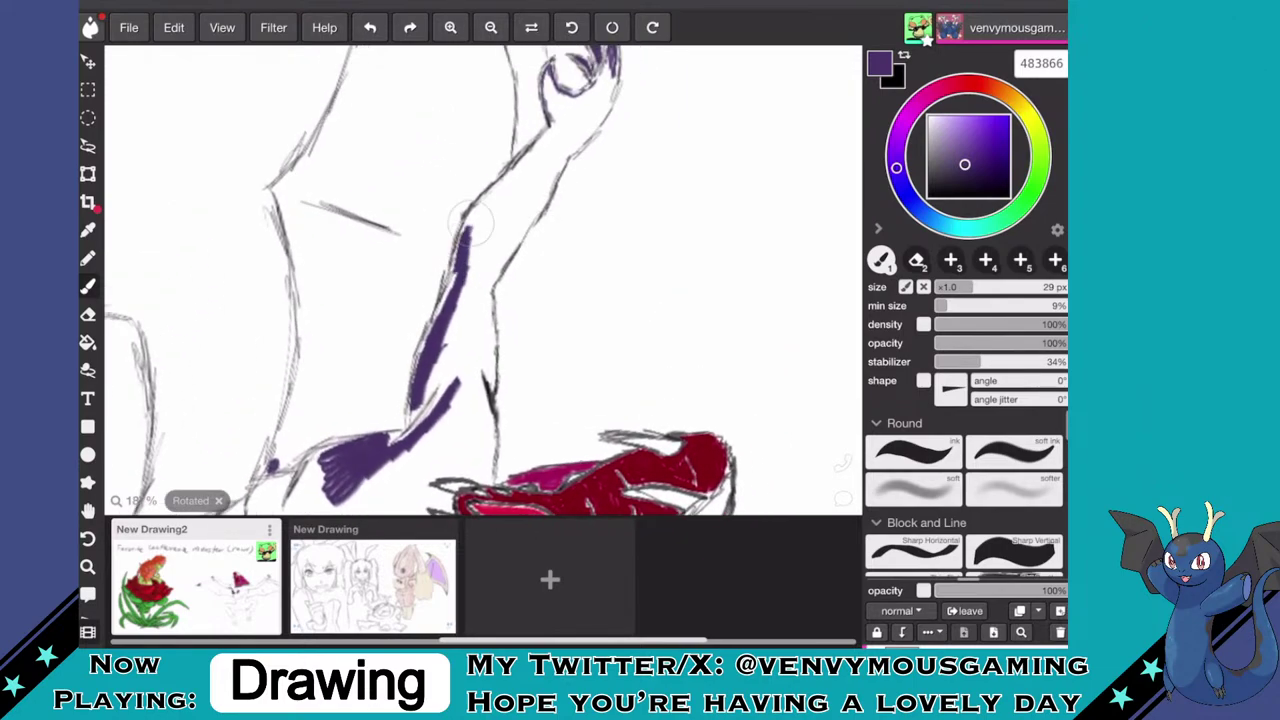
drag(476, 210, 491, 197)
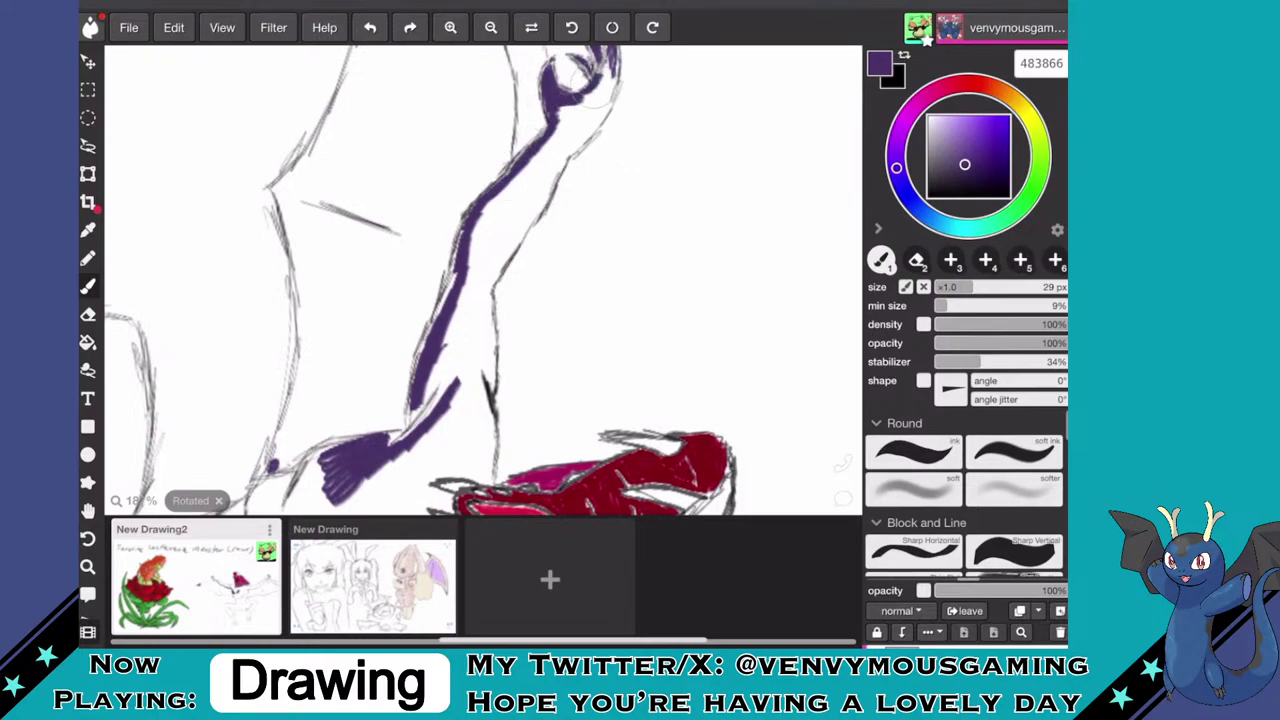
- Fill the mouth-side hand and the rest of its arm down to the shoulder with purple
mouse_move(614, 80)
mouse_down()
mouse_move(563, 158)
mouse_move(589, 120)
mouse_move(569, 78)
mouse_move(574, 100)
mouse_move(596, 85)
mouse_move(571, 120)
mouse_up()
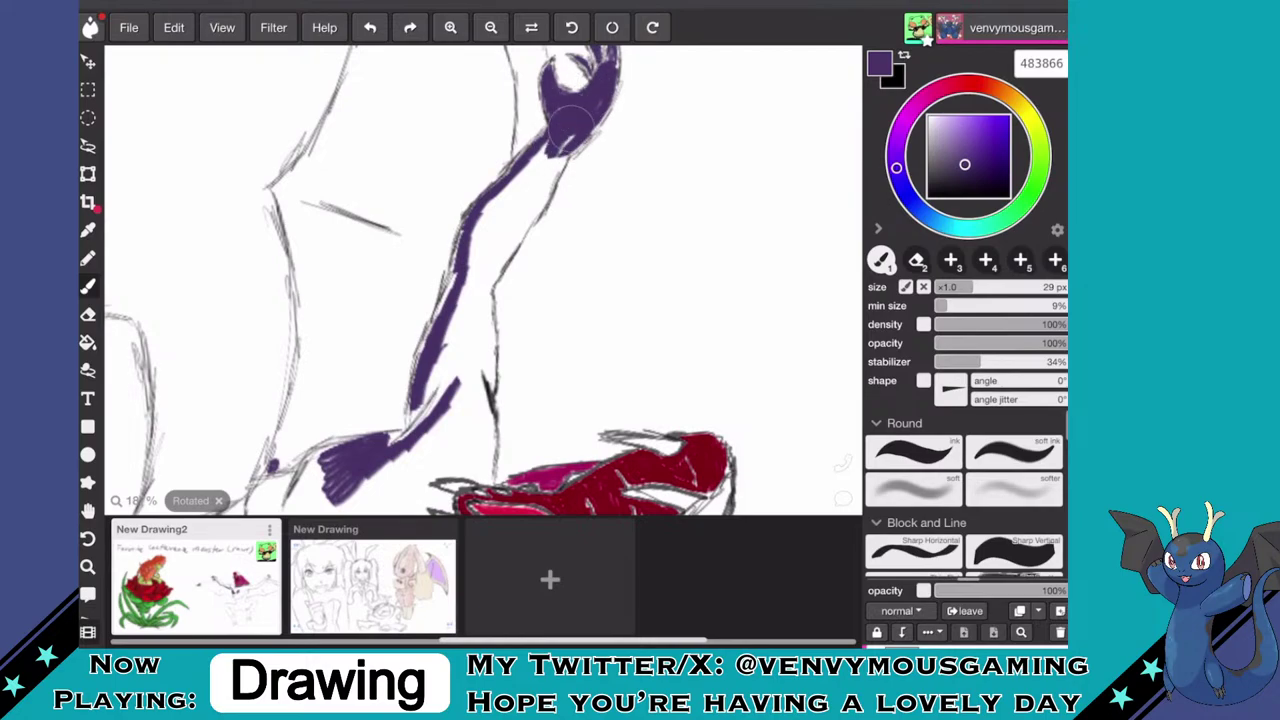
mouse_move(554, 175)
mouse_down()
mouse_move(491, 268)
mouse_move(548, 150)
mouse_move(498, 193)
mouse_up()
mouse_move(500, 238)
mouse_down()
mouse_move(465, 266)
mouse_move(477, 256)
mouse_move(455, 249)
mouse_move(447, 272)
mouse_move(494, 170)
mouse_move(473, 205)
mouse_move(537, 113)
mouse_move(493, 163)
mouse_move(490, 187)
mouse_move(504, 143)
mouse_move(442, 215)
mouse_move(502, 125)
mouse_move(464, 142)
mouse_move(496, 123)
mouse_move(387, 219)
mouse_move(326, 250)
mouse_move(418, 200)
mouse_move(390, 255)
mouse_move(446, 178)
mouse_move(435, 225)
mouse_move(453, 232)
mouse_move(425, 245)
mouse_move(388, 362)
mouse_move(405, 290)
mouse_move(413, 297)
mouse_move(401, 290)
mouse_move(400, 225)
mouse_move(354, 277)
mouse_up()
scroll(597, 228, up, 3)
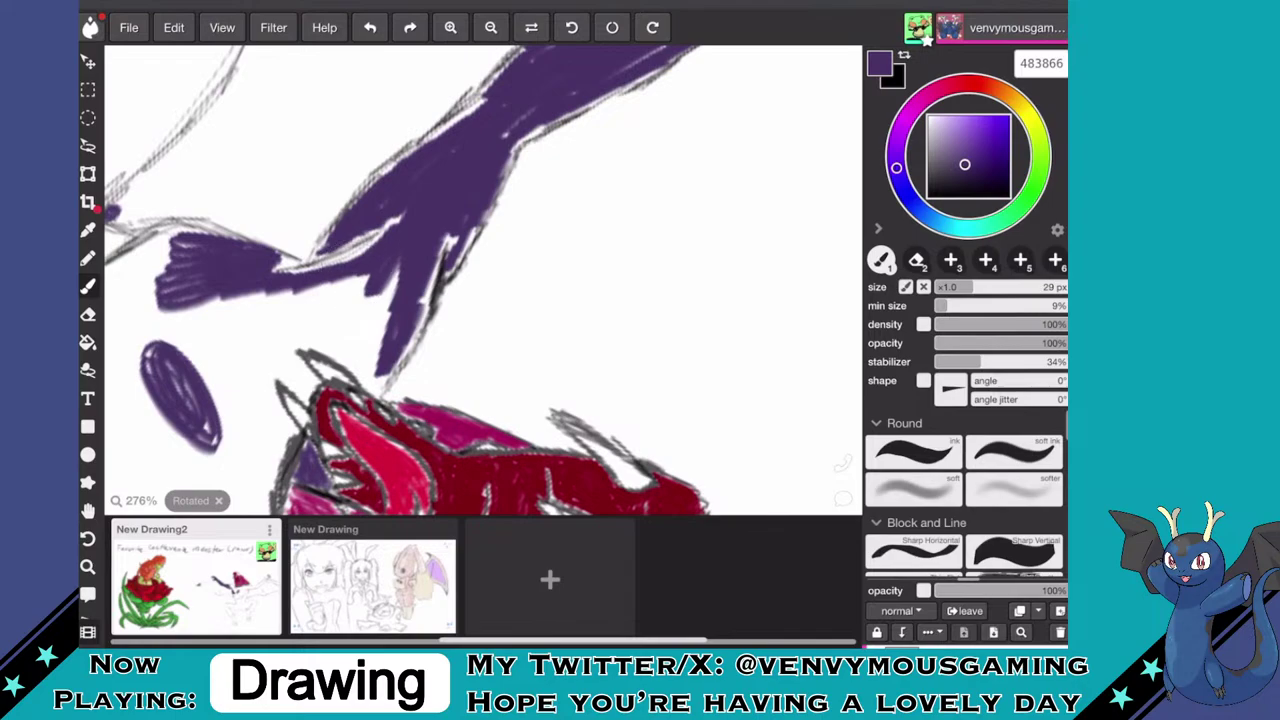
- Fill the chest with purple from the mouth-side armpit across the oval and up to the underside of the jaw
scroll(563, 196, down, 5)
scroll(605, 181, up, 3)
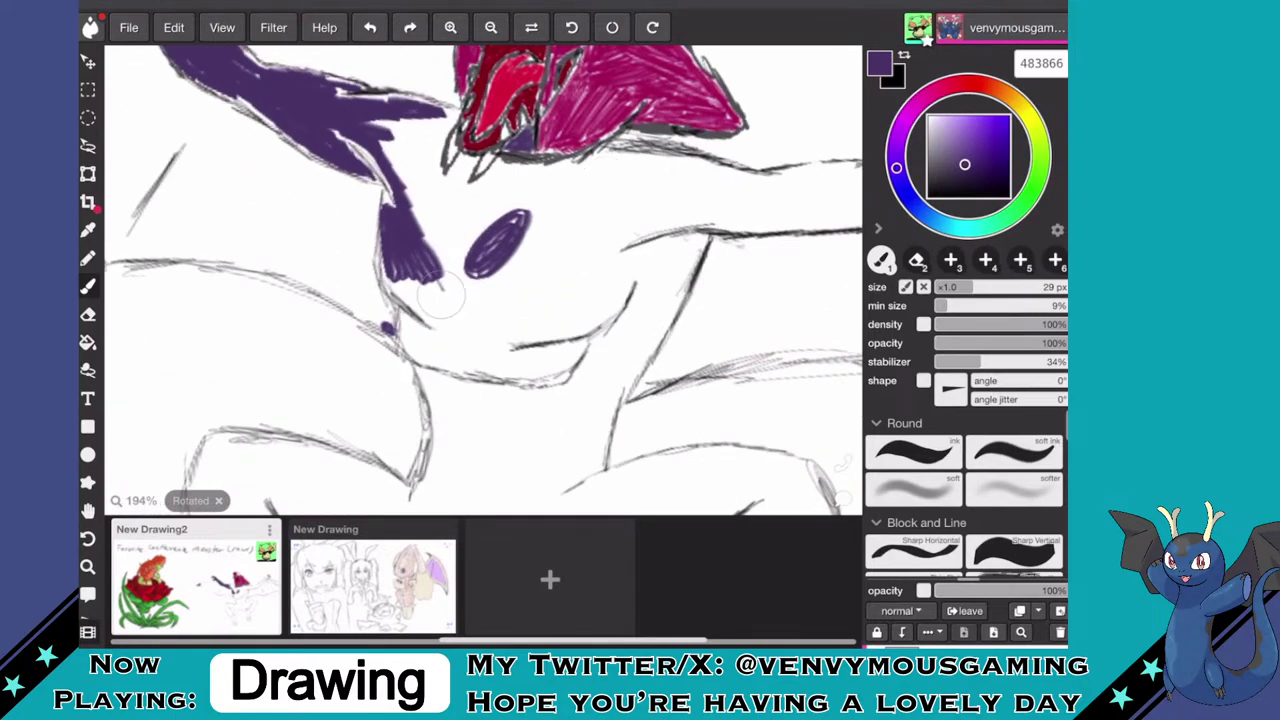
mouse_move(442, 294)
mouse_down()
mouse_move(408, 270)
mouse_move(427, 314)
mouse_up()
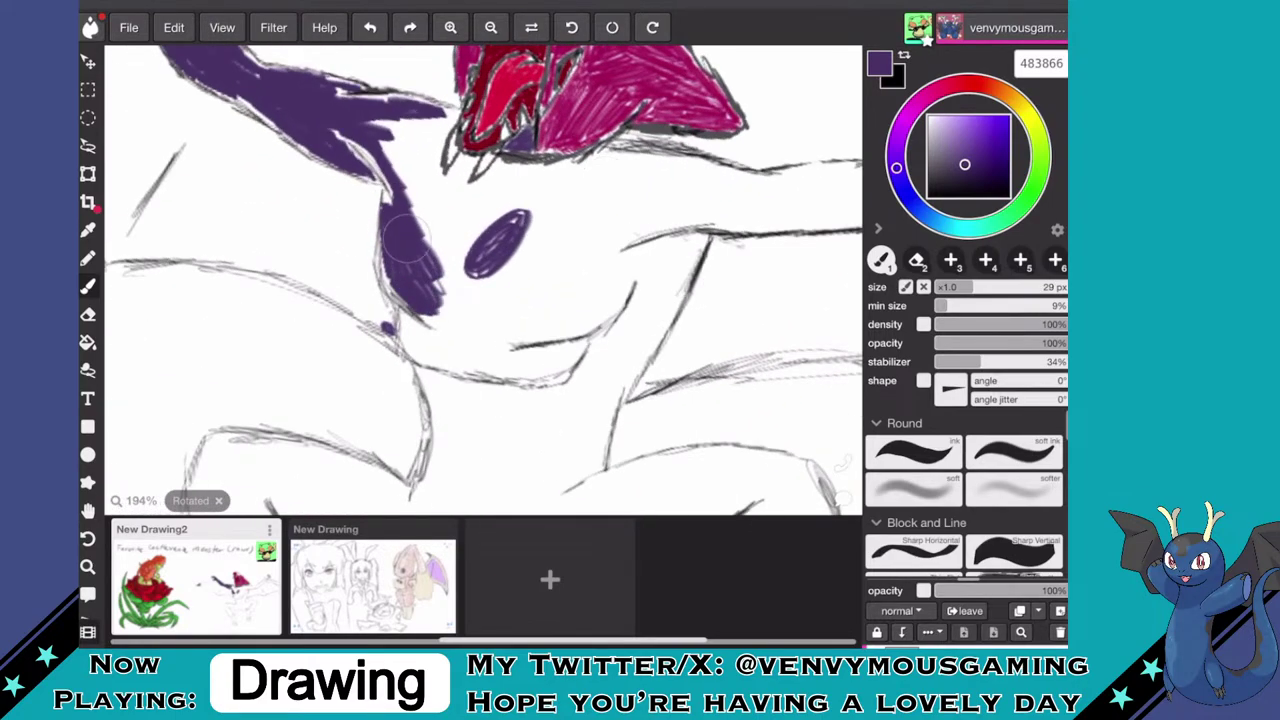
mouse_move(405, 237)
mouse_down()
mouse_move(381, 131)
mouse_move(389, 155)
mouse_move(410, 118)
mouse_move(430, 130)
mouse_move(417, 198)
mouse_move(402, 162)
mouse_move(451, 243)
mouse_move(443, 178)
mouse_up()
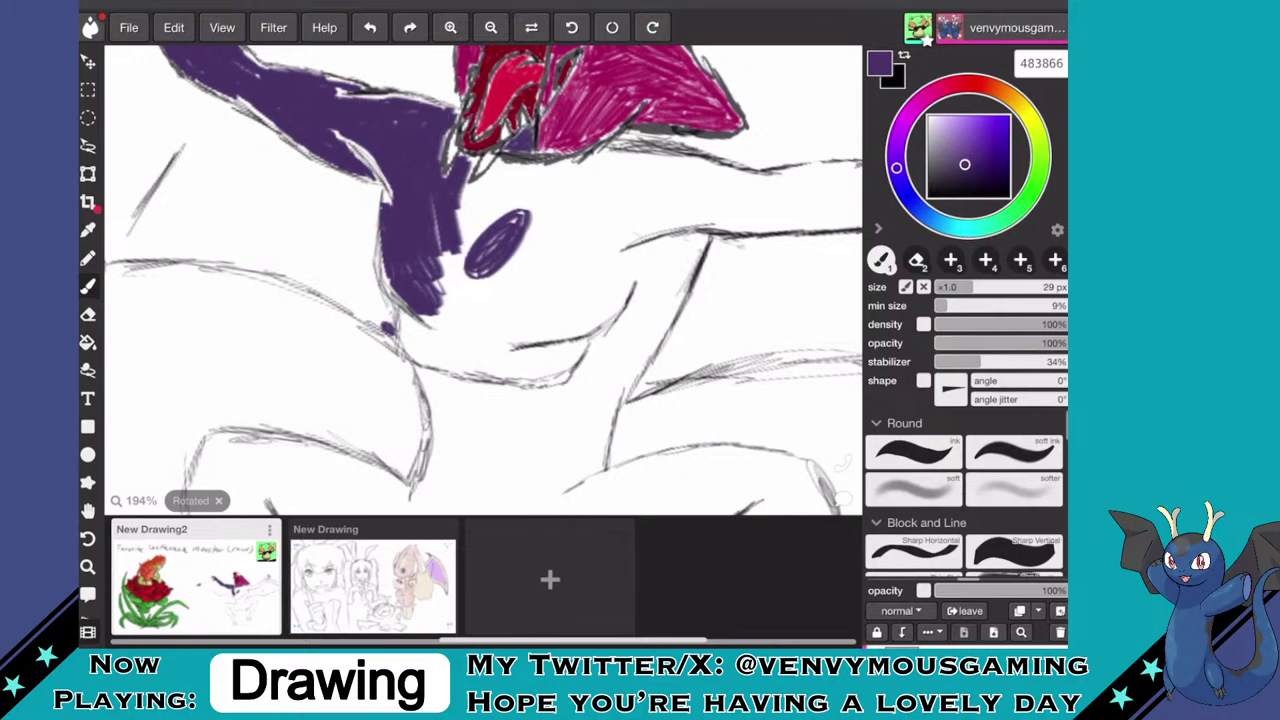
mouse_move(442, 283)
mouse_down()
mouse_move(435, 230)
mouse_move(405, 280)
mouse_up()
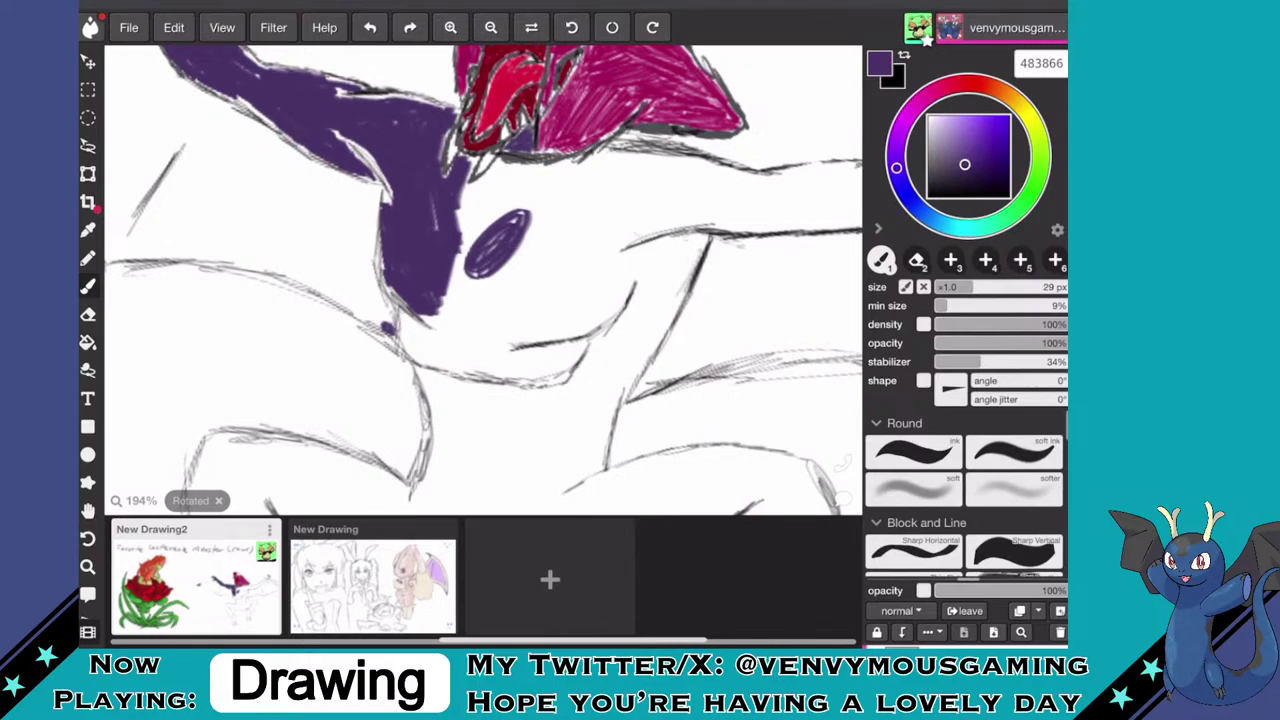
scroll(475, 240, up, 4)
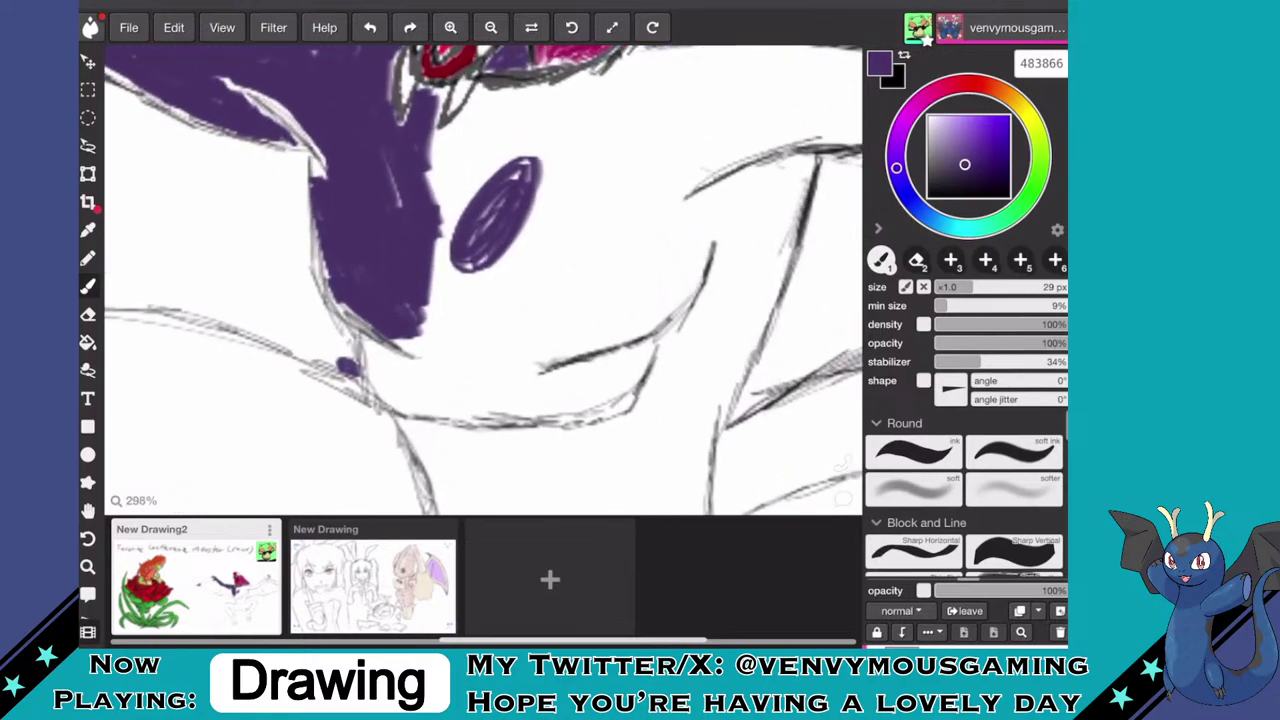
mouse_move(470, 385)
mouse_down()
mouse_move(505, 360)
mouse_move(520, 323)
mouse_move(471, 354)
mouse_move(546, 262)
mouse_move(440, 318)
mouse_move(556, 201)
mouse_move(448, 265)
mouse_move(552, 152)
mouse_move(432, 237)
mouse_move(479, 162)
mouse_move(429, 204)
mouse_move(439, 186)
mouse_move(418, 192)
mouse_move(456, 126)
mouse_move(460, 140)
mouse_move(495, 108)
mouse_move(485, 145)
mouse_move(500, 140)
mouse_move(525, 102)
mouse_move(505, 138)
mouse_move(493, 123)
mouse_move(543, 78)
mouse_move(530, 98)
mouse_move(558, 102)
mouse_move(543, 186)
mouse_move(600, 105)
mouse_up()
scroll(595, 242, down, 2)
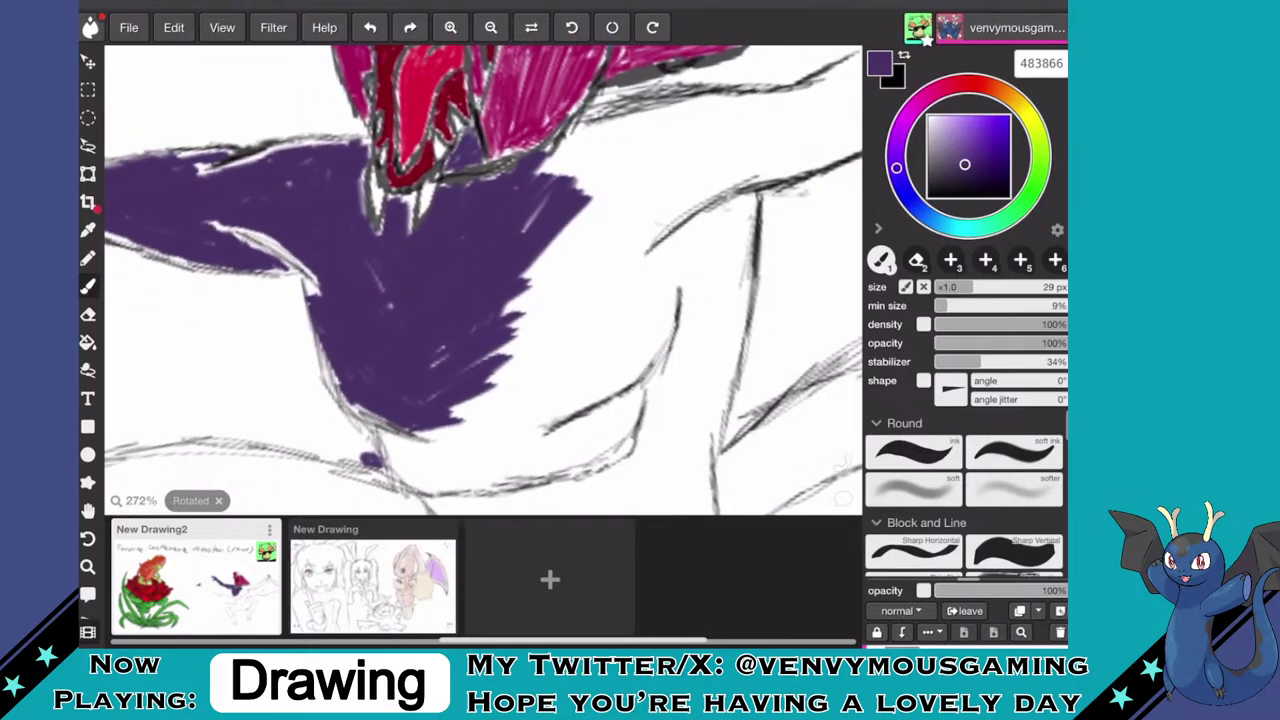
- Paint a purple strip along the upper edge of the crest-side arm from the chest to near the wrist
scroll(483, 280, up, 2)
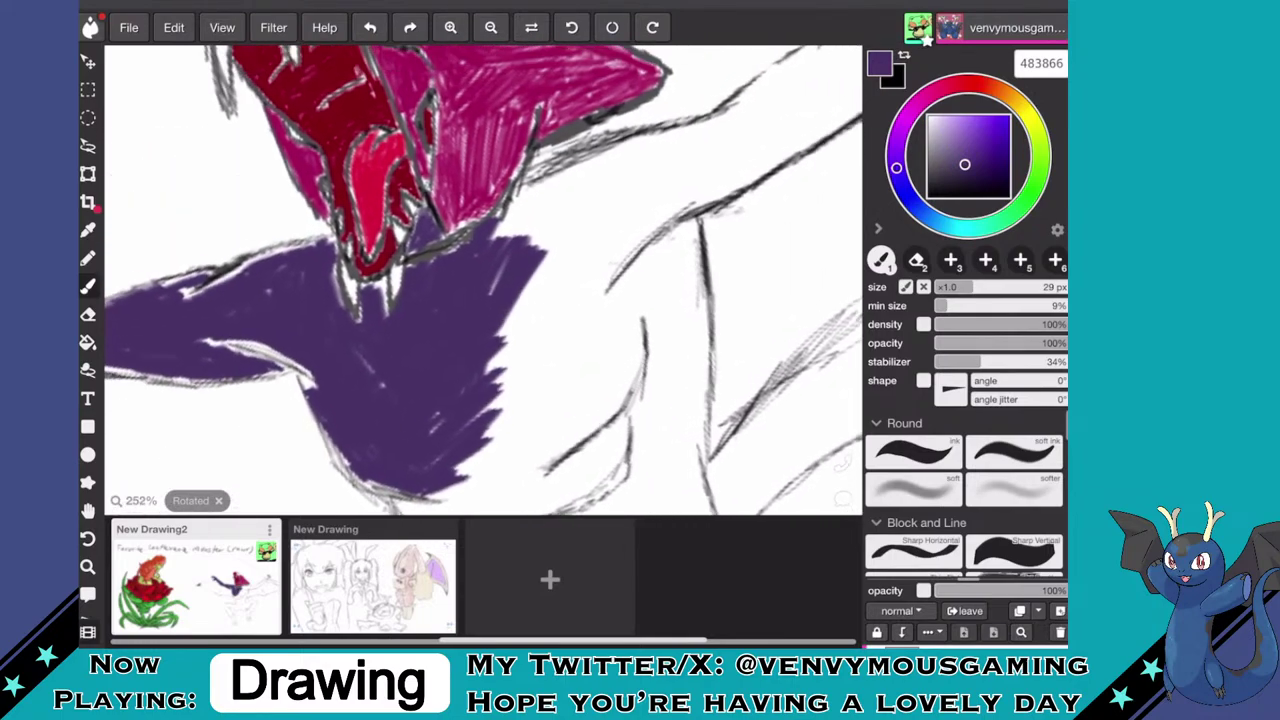
mouse_move(545, 240)
mouse_down()
mouse_move(580, 185)
mouse_move(535, 215)
mouse_move(531, 200)
mouse_move(702, 130)
mouse_move(640, 158)
mouse_up()
scroll(483, 280, down, 2)
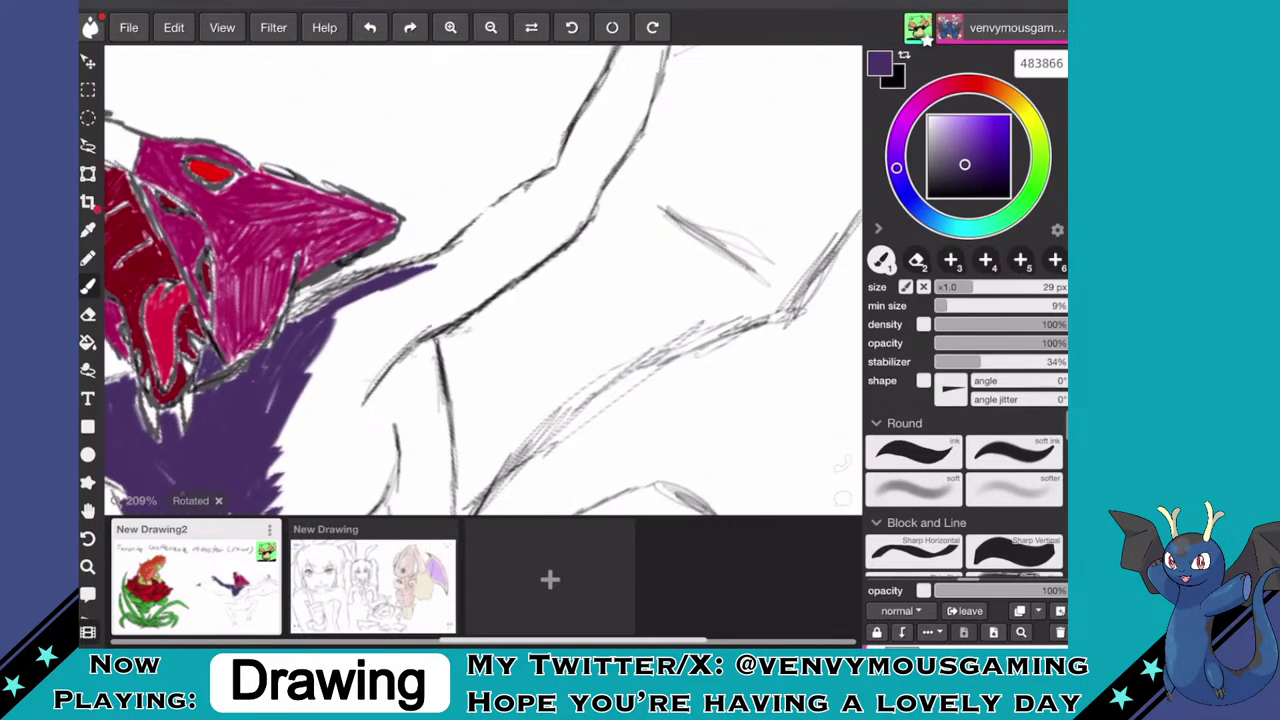
mouse_move(434, 268)
mouse_down()
mouse_move(490, 236)
mouse_move(515, 200)
mouse_move(486, 220)
mouse_up()
scroll(483, 280, up, 1)
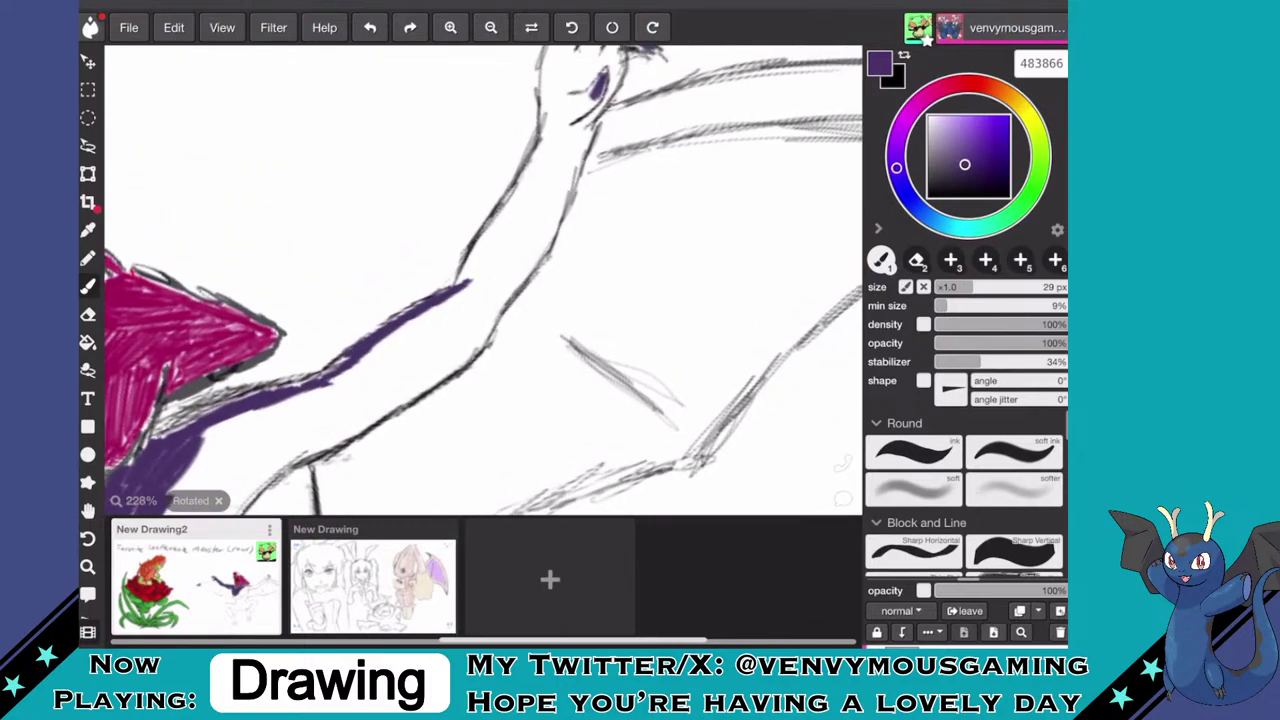
drag(463, 282, 514, 202)
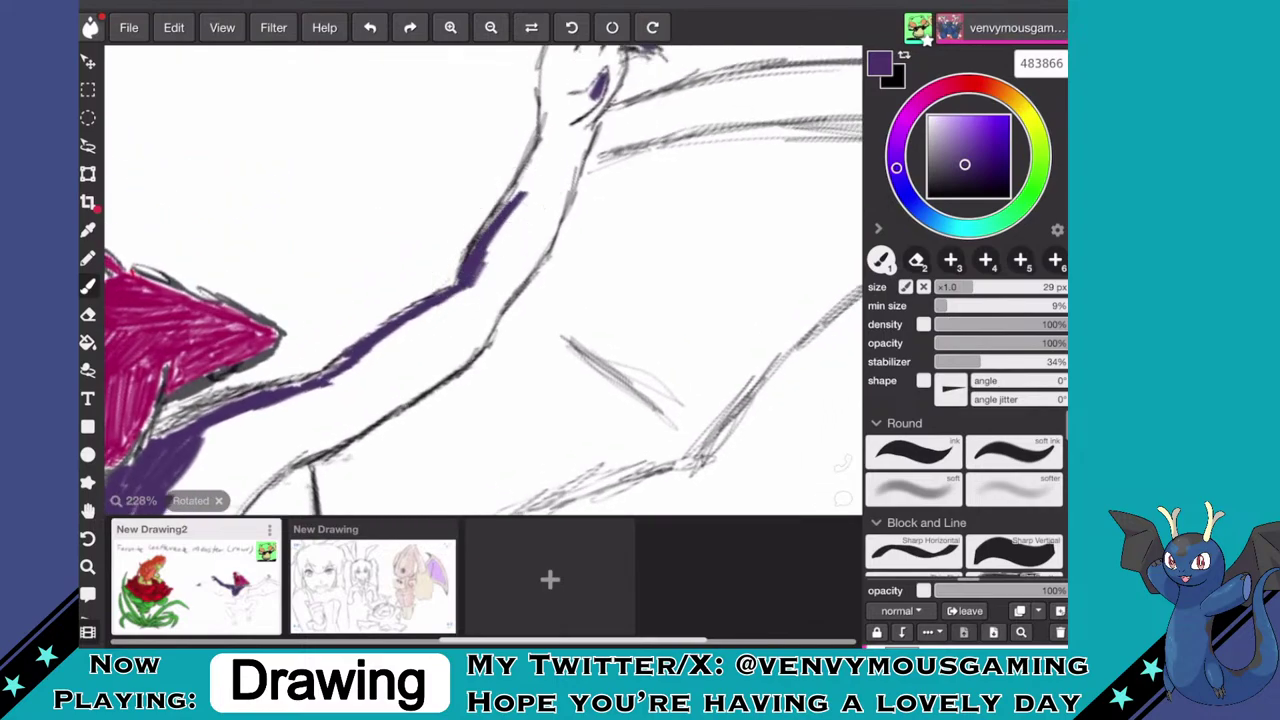
drag(483, 280, 419, 413)
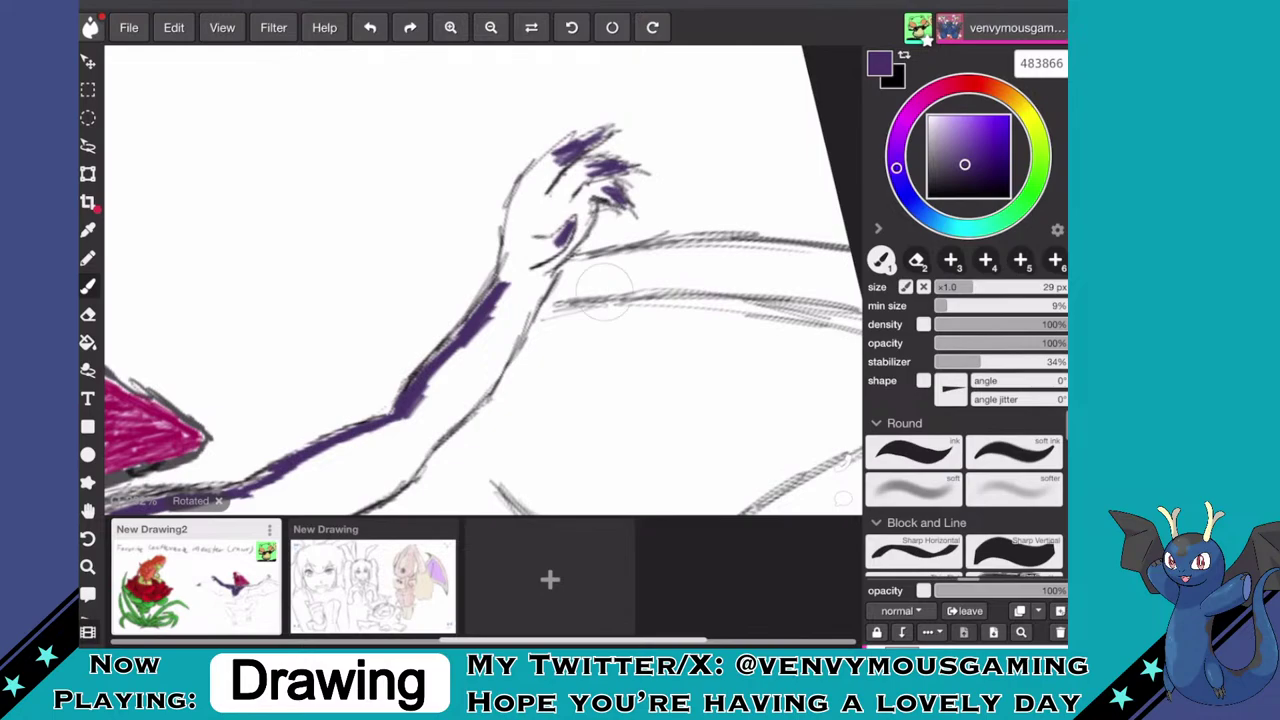
- Fill the crest-side hand with purple from the fingers down over the palm to the wrist
drag(495, 292, 513, 215)
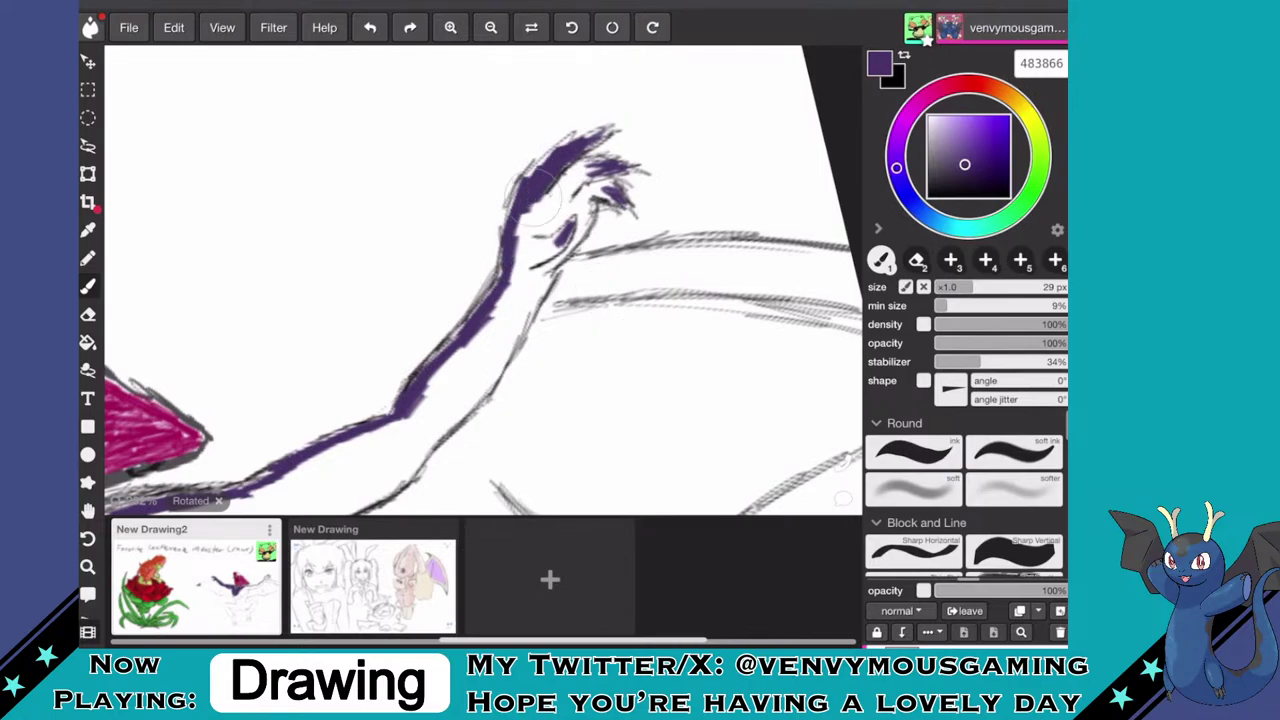
mouse_move(533, 198)
mouse_down()
mouse_move(520, 222)
mouse_move(592, 155)
mouse_up()
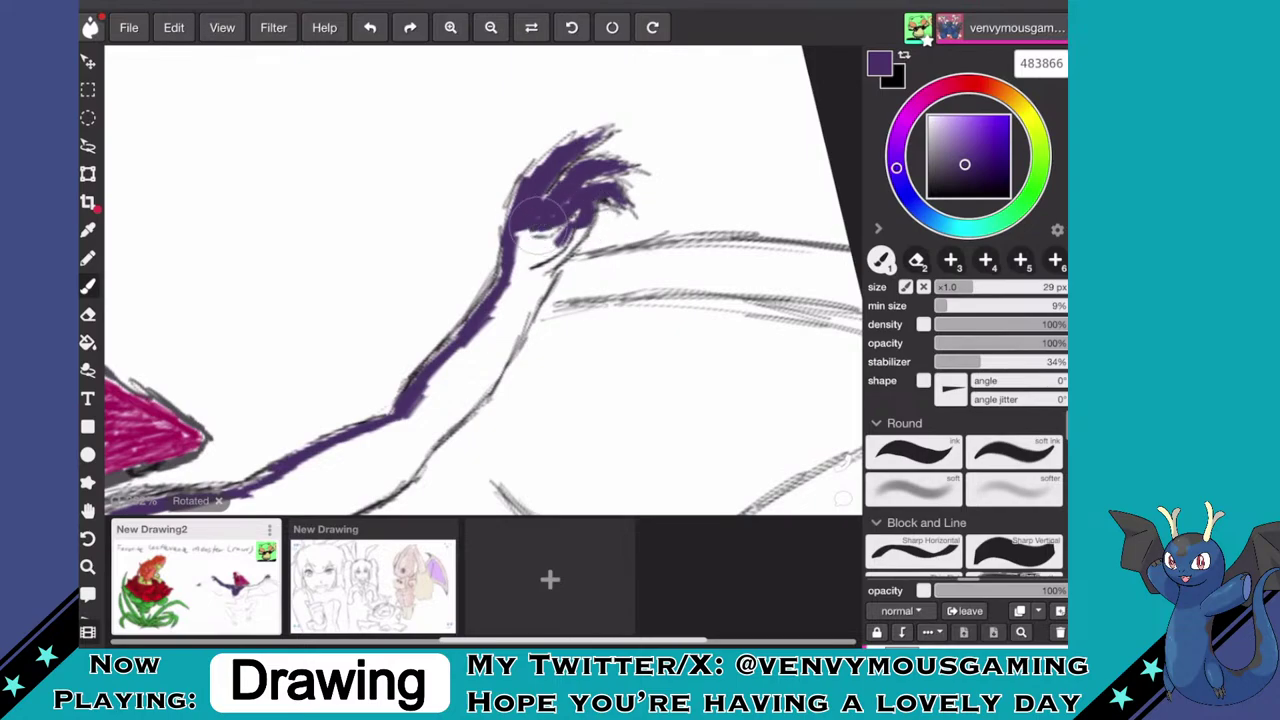
mouse_move(530, 218)
mouse_down()
mouse_move(525, 240)
mouse_move(555, 222)
mouse_move(523, 257)
mouse_up()
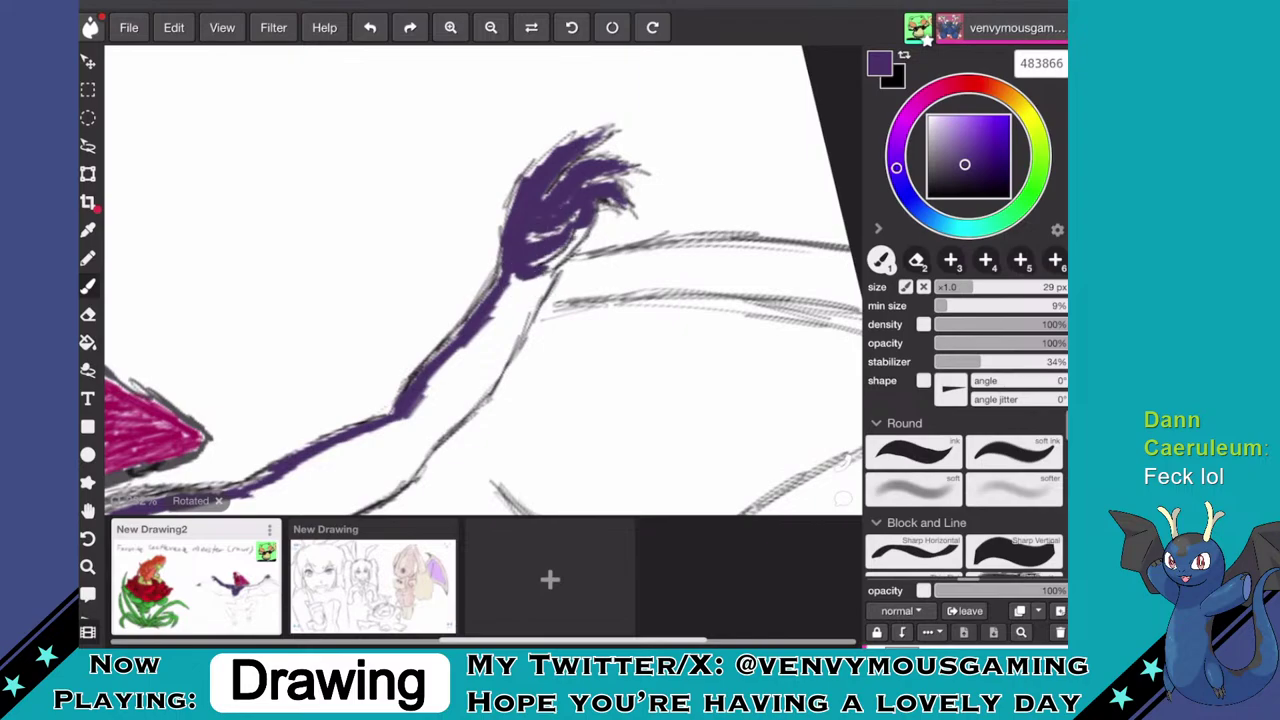
drag(577, 214, 538, 288)
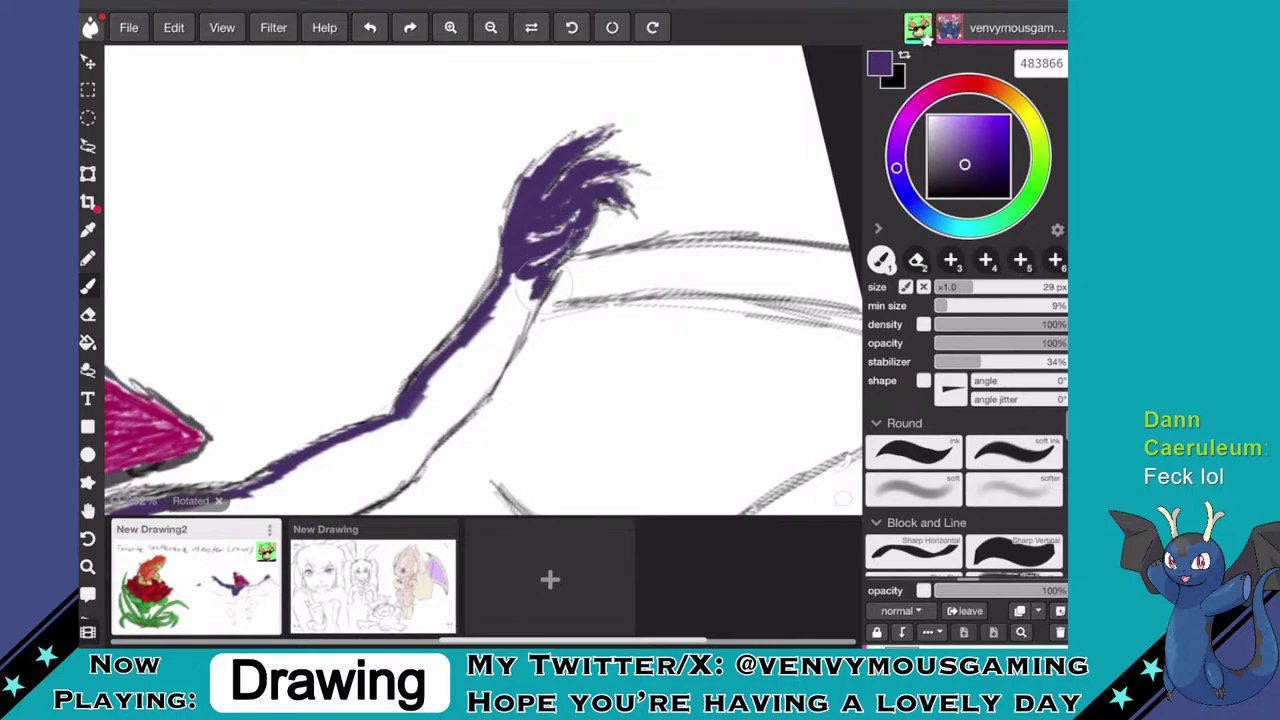
- Paint the lower edge of the crest-side arm purple and fill the arm from the wrist to the shoulder
scroll(483, 280, down, 5)
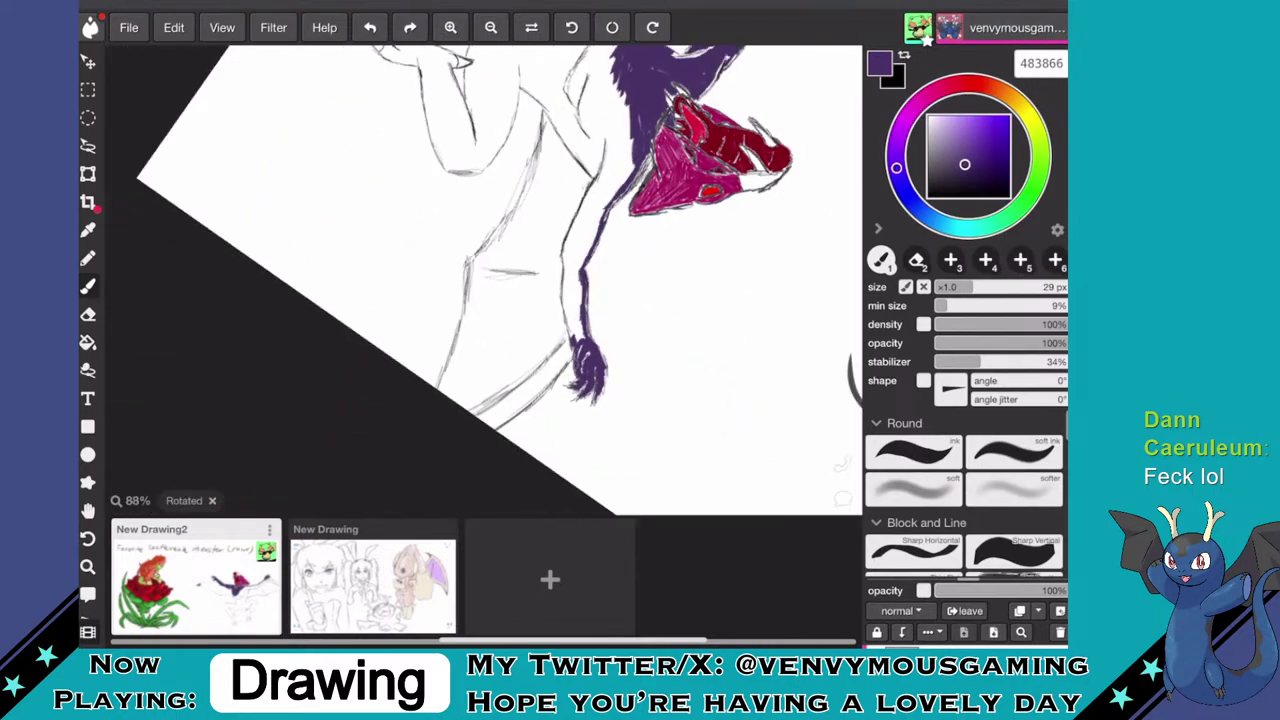
scroll(483, 280, up, 3)
mouse_move(318, 369)
mouse_down()
mouse_move(377, 265)
mouse_move(449, 197)
mouse_move(411, 219)
mouse_move(549, 148)
mouse_move(620, 88)
mouse_up()
mouse_move(562, 156)
mouse_down()
mouse_move(406, 270)
mouse_move(331, 388)
mouse_move(334, 372)
mouse_move(321, 415)
mouse_move(331, 385)
mouse_move(316, 378)
mouse_move(306, 405)
mouse_move(338, 333)
mouse_move(381, 290)
mouse_move(356, 339)
mouse_up()
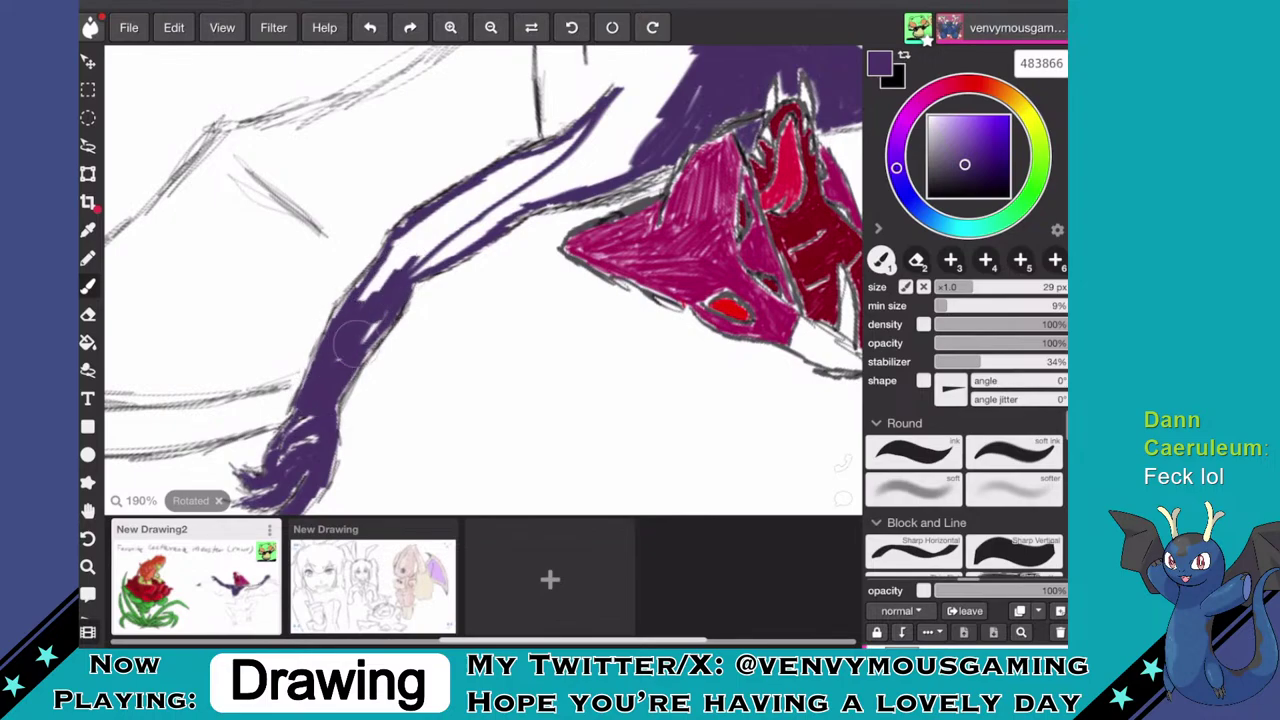
mouse_move(382, 285)
mouse_down()
mouse_move(410, 232)
mouse_move(439, 212)
mouse_move(410, 265)
mouse_move(492, 210)
mouse_move(448, 250)
mouse_move(470, 242)
mouse_move(456, 248)
mouse_move(527, 180)
mouse_move(450, 214)
mouse_move(484, 186)
mouse_move(572, 152)
mouse_move(540, 188)
mouse_move(592, 148)
mouse_move(523, 205)
mouse_move(629, 158)
mouse_move(602, 180)
mouse_move(655, 140)
mouse_move(610, 158)
mouse_move(669, 110)
mouse_move(574, 155)
mouse_move(634, 118)
mouse_up()
- Fill the remaining white part of the chest with purple out to its side and lower contour
scroll(483, 280, down, 1)
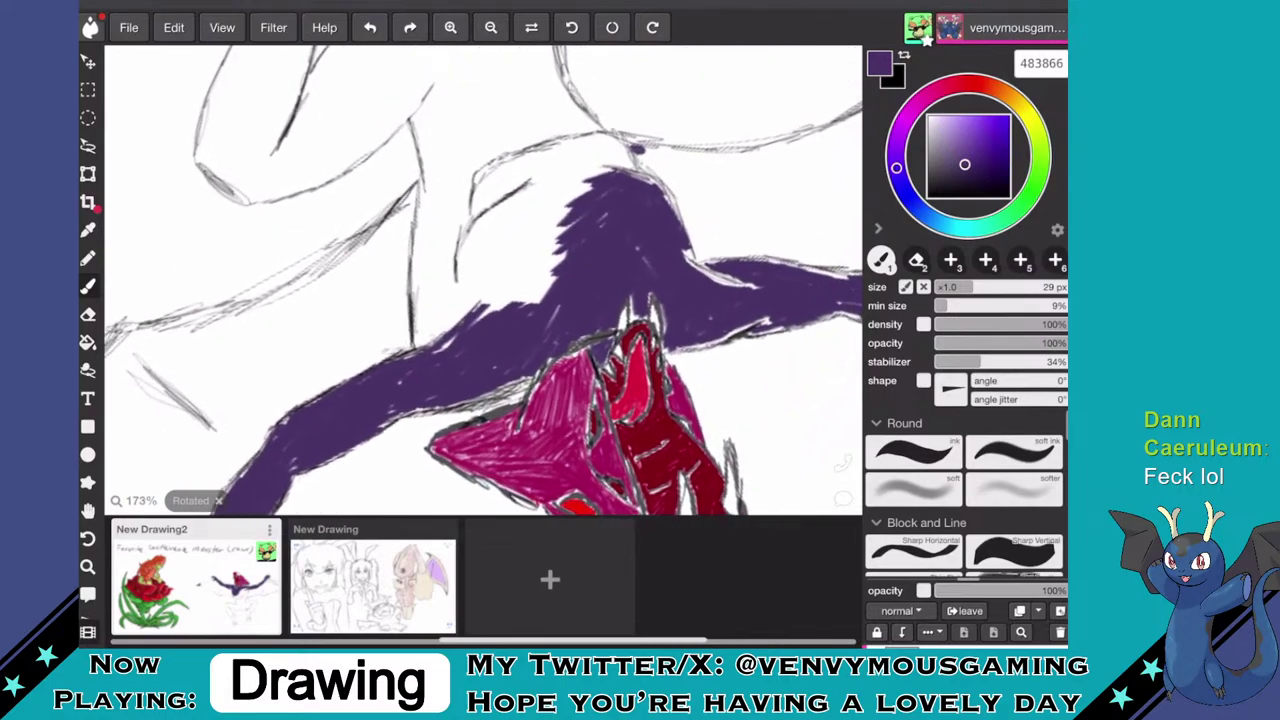
mouse_move(557, 279)
mouse_down()
mouse_move(527, 302)
mouse_move(519, 293)
mouse_move(563, 220)
mouse_move(520, 275)
mouse_move(519, 262)
mouse_move(585, 178)
mouse_move(502, 232)
mouse_move(534, 186)
mouse_move(479, 255)
mouse_move(460, 255)
mouse_move(497, 215)
mouse_move(522, 210)
mouse_move(459, 288)
mouse_move(465, 297)
mouse_move(482, 250)
mouse_move(536, 217)
mouse_move(482, 322)
mouse_move(516, 239)
mouse_move(575, 188)
mouse_move(551, 208)
mouse_move(500, 197)
mouse_move(495, 180)
mouse_move(521, 160)
mouse_up()
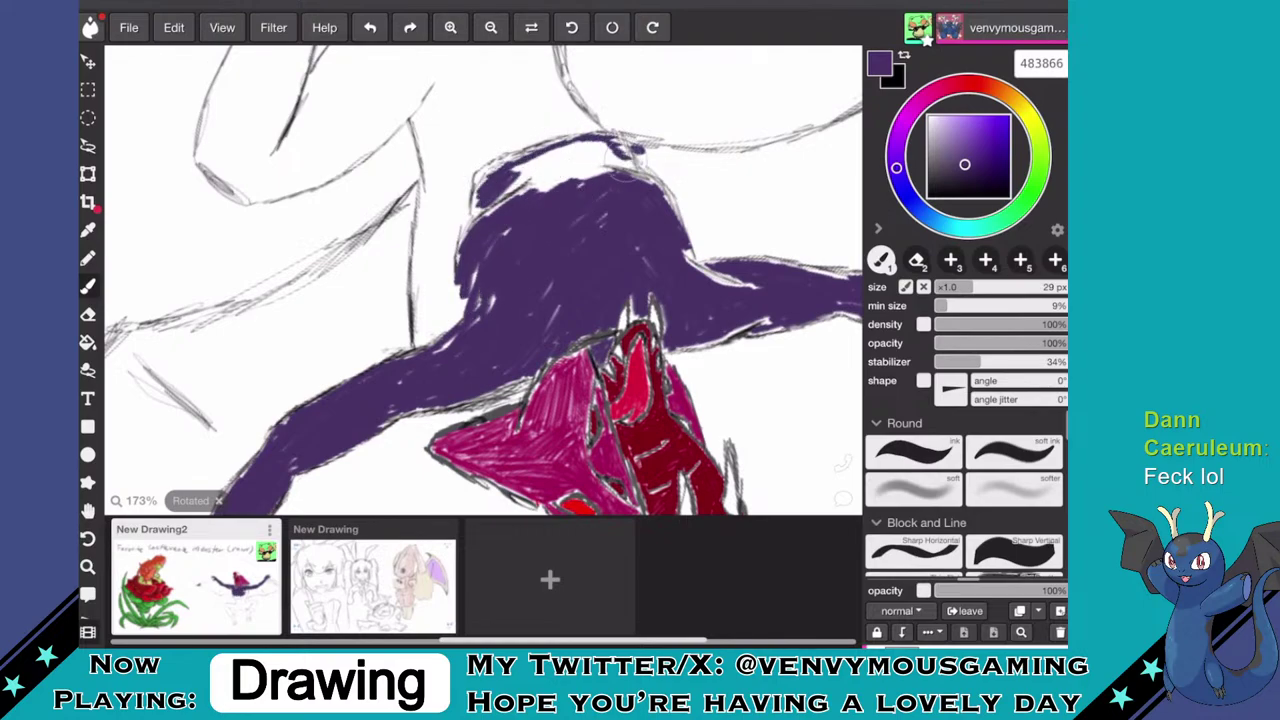
mouse_move(586, 160)
mouse_down()
mouse_move(610, 185)
mouse_move(530, 190)
mouse_up()
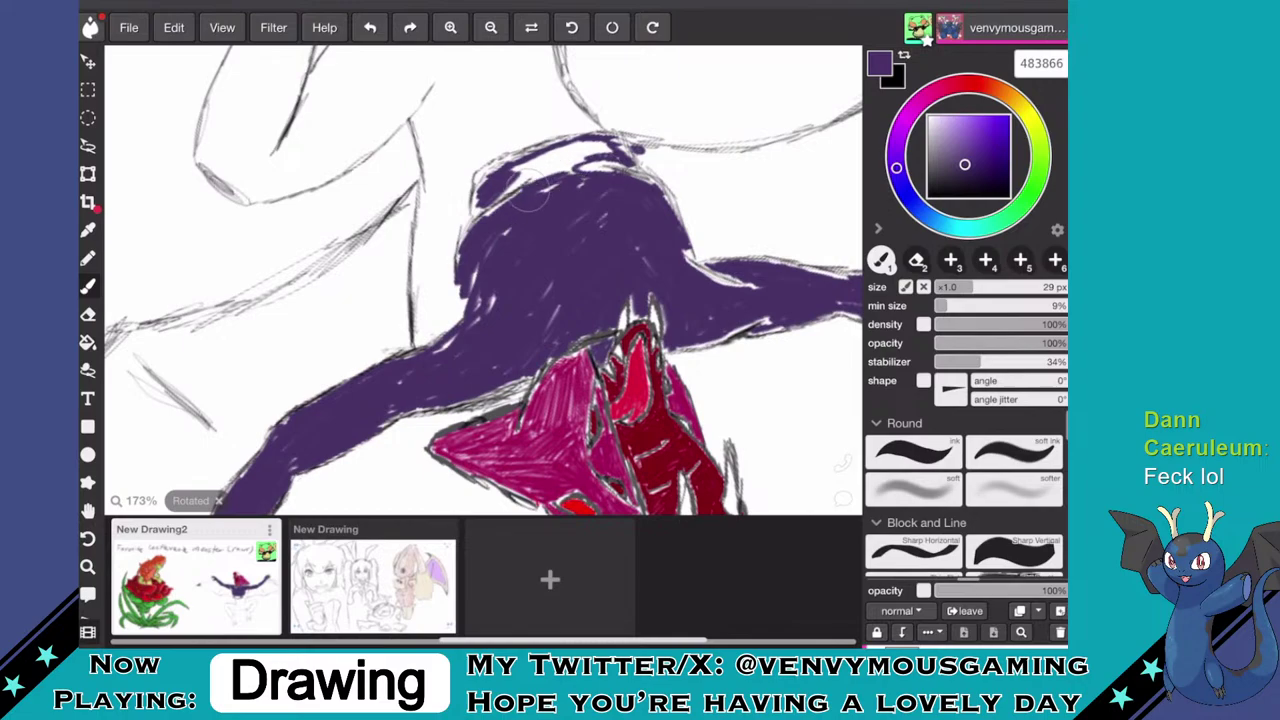
mouse_move(582, 126)
mouse_down()
mouse_move(561, 160)
mouse_move(596, 145)
mouse_move(576, 162)
mouse_move(610, 180)
mouse_move(600, 168)
mouse_move(536, 183)
mouse_move(541, 170)
mouse_move(503, 190)
mouse_move(548, 165)
mouse_move(533, 200)
mouse_move(552, 190)
mouse_move(514, 226)
mouse_up()
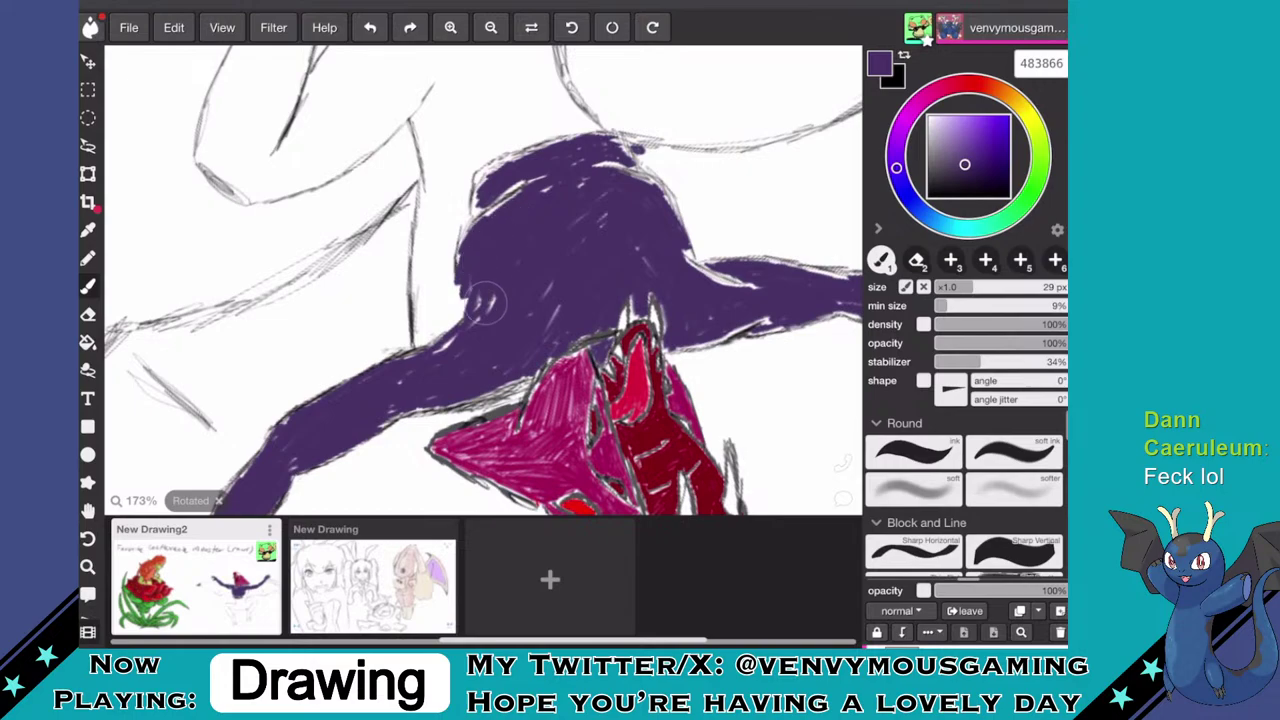
- Paint purple strokes over the crest-side flank and wing base and along the wing membrane beneath the arm
scroll(483, 280, up, 3)
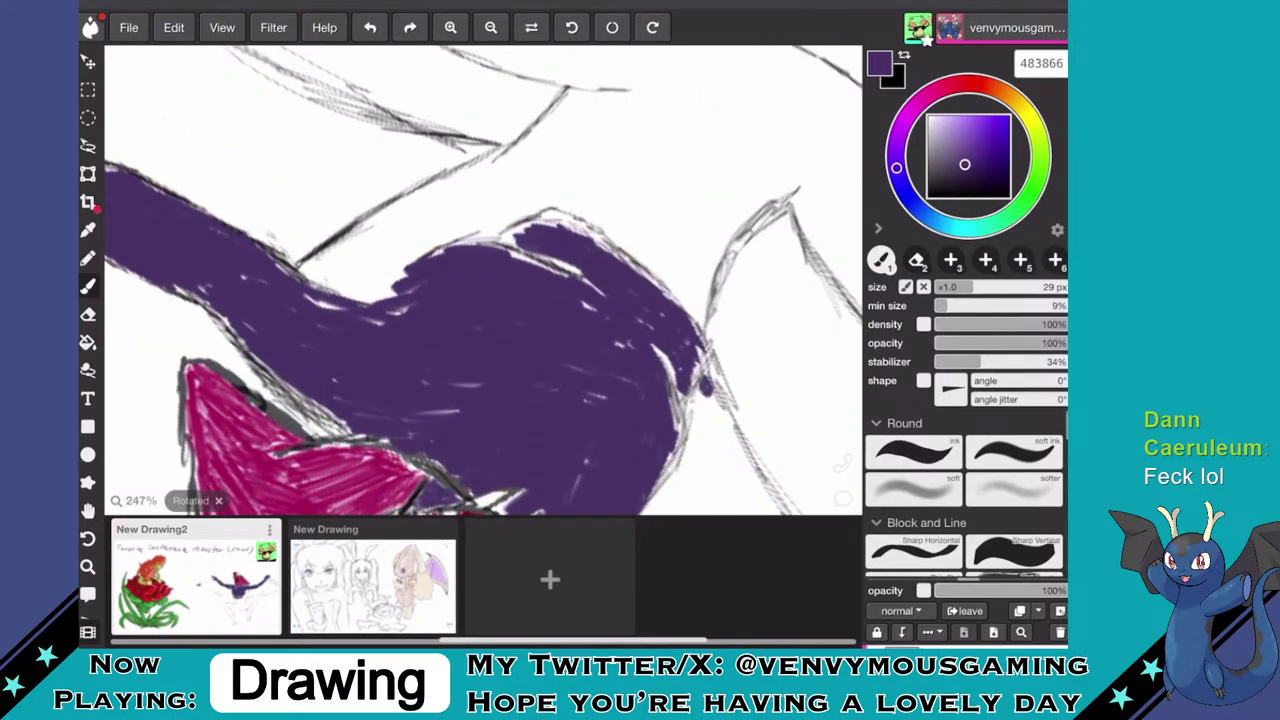
mouse_move(339, 275)
mouse_down()
mouse_move(411, 204)
mouse_move(364, 275)
mouse_move(386, 270)
mouse_move(425, 248)
mouse_move(352, 268)
mouse_move(405, 210)
mouse_move(415, 222)
mouse_move(515, 188)
mouse_move(462, 238)
mouse_move(560, 173)
mouse_move(480, 203)
mouse_move(562, 145)
mouse_up()
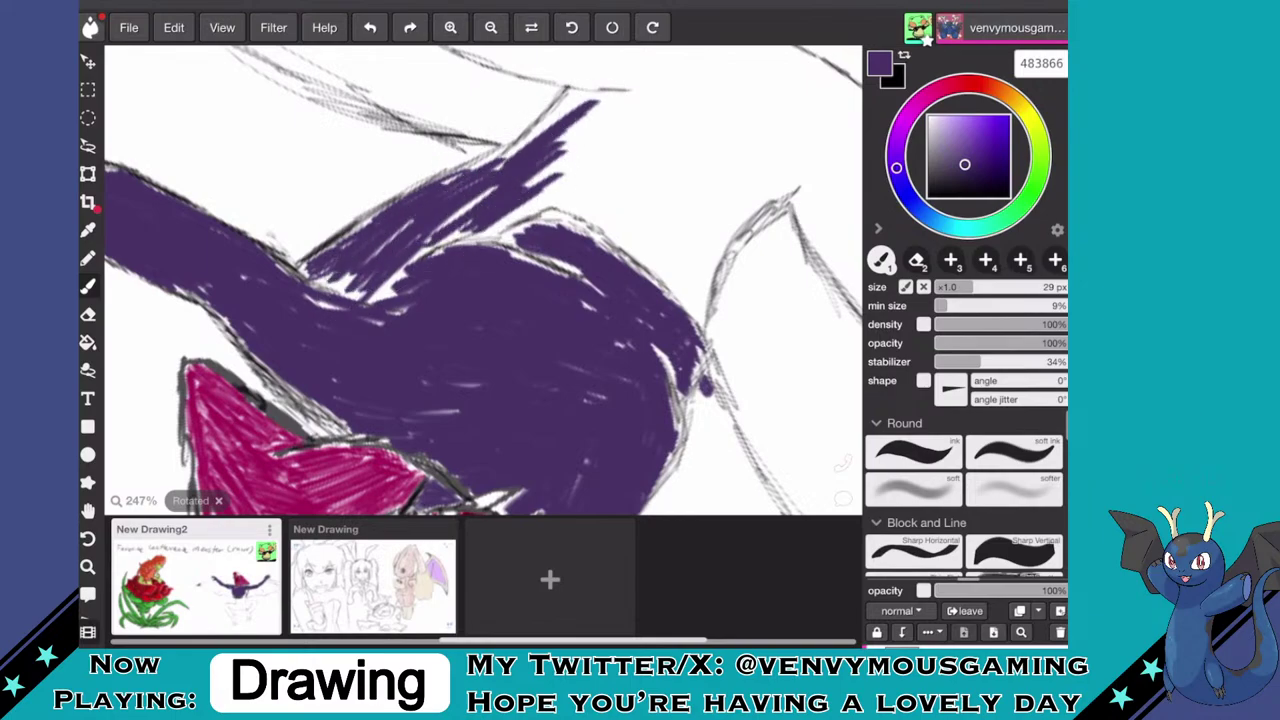
scroll(500, 270, up, 1)
scroll(484, 280, down, 5)
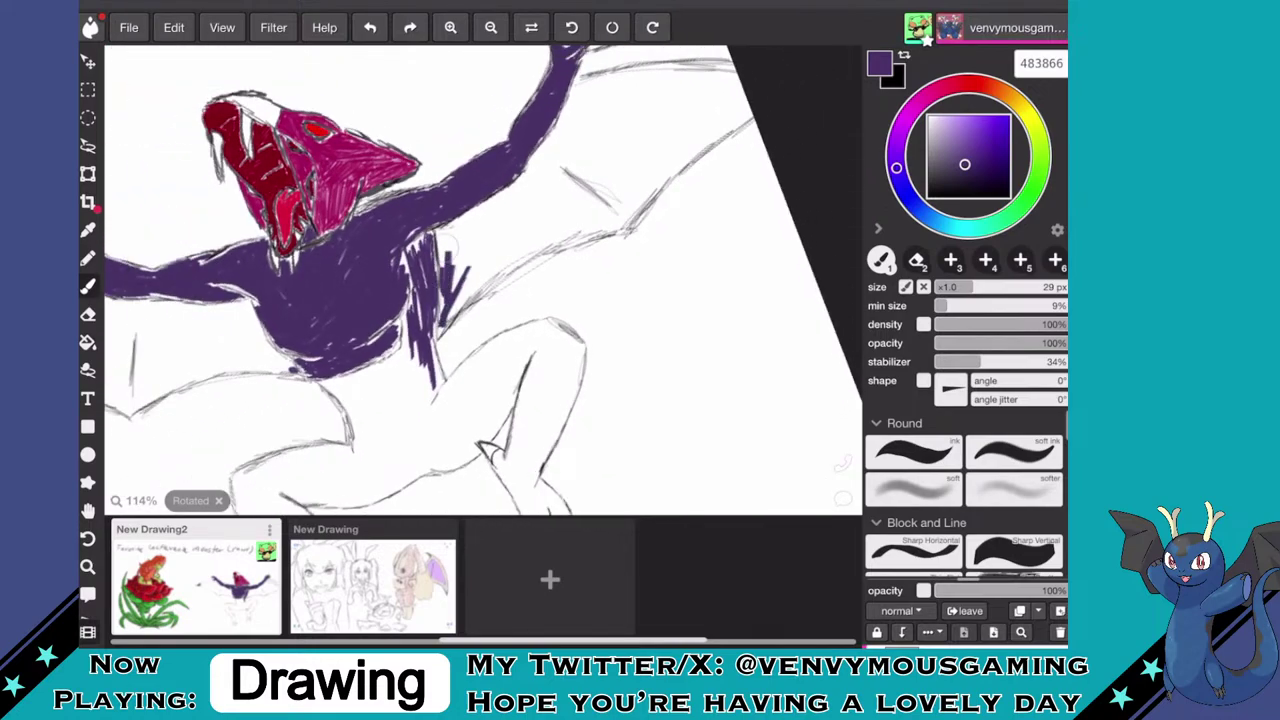
mouse_move(452, 229)
mouse_down()
mouse_move(562, 148)
mouse_move(525, 185)
mouse_move(569, 102)
mouse_up()
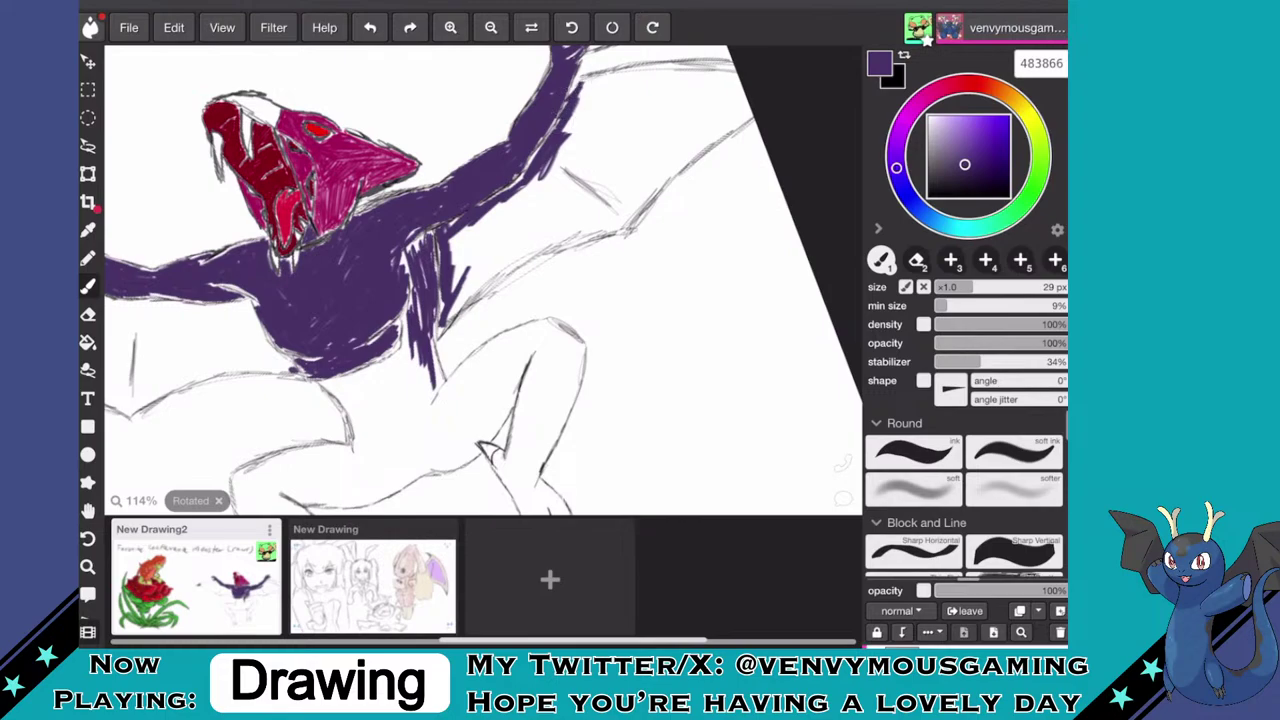
- Fill the outer part of the crest-side wing membrane with purple from the canvas edge down to the crease line
scroll(484, 280, up, 1)
drag(425, 205, 372, 262)
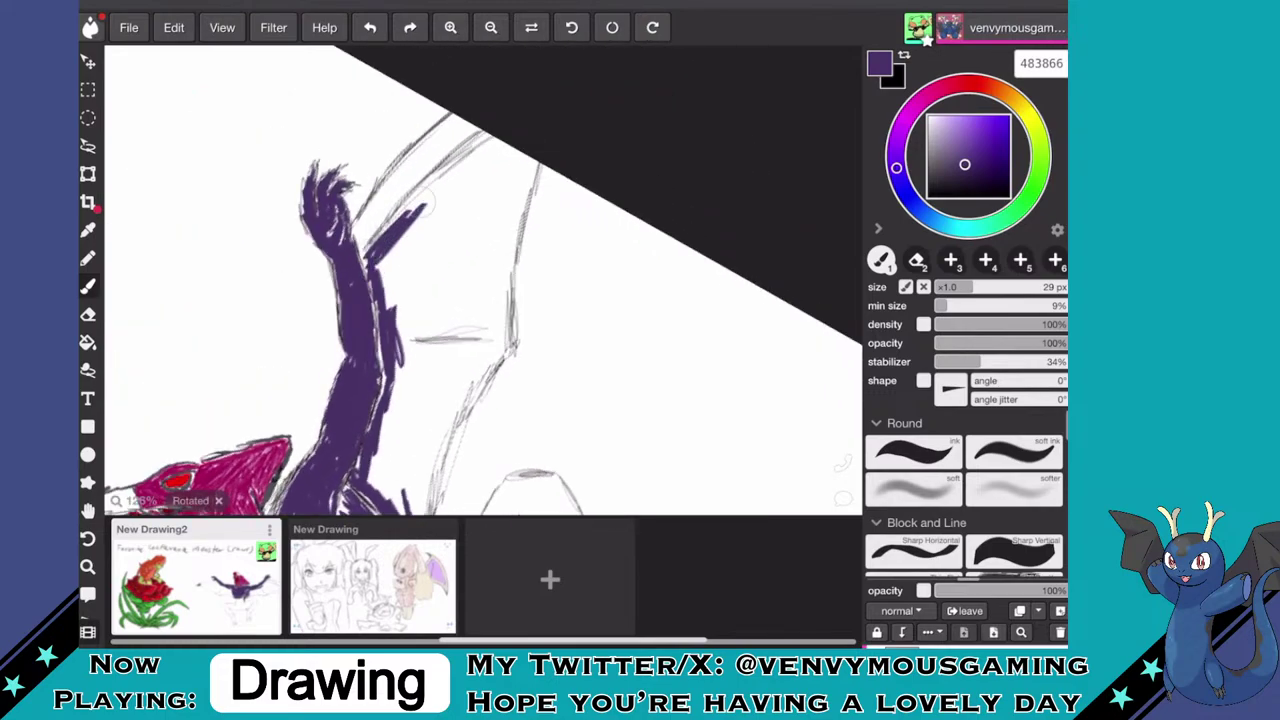
mouse_move(422, 202)
mouse_down()
mouse_move(492, 144)
mouse_move(443, 202)
mouse_move(500, 147)
mouse_move(440, 190)
mouse_move(505, 140)
mouse_move(530, 240)
mouse_move(495, 300)
mouse_move(522, 180)
mouse_move(452, 268)
mouse_move(511, 150)
mouse_move(407, 262)
mouse_move(458, 278)
mouse_move(428, 305)
mouse_move(410, 300)
mouse_up()
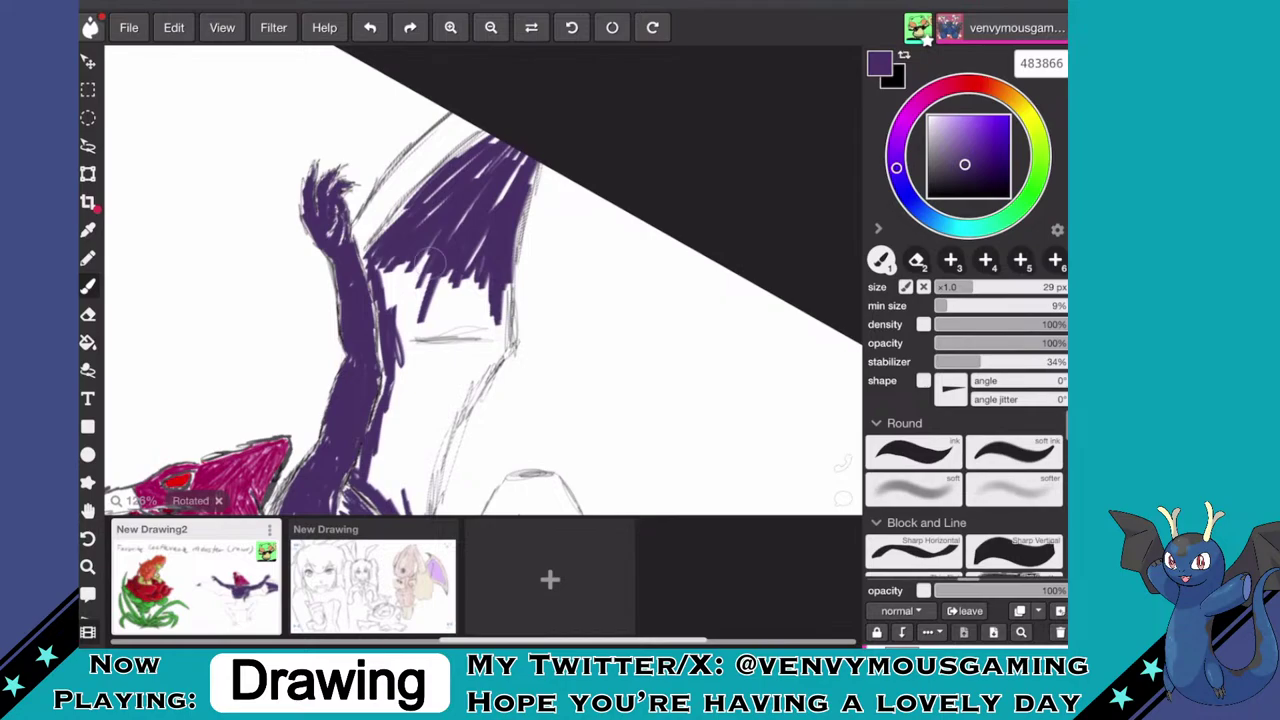
mouse_move(434, 253)
mouse_down()
mouse_move(392, 318)
mouse_move(491, 294)
mouse_up()
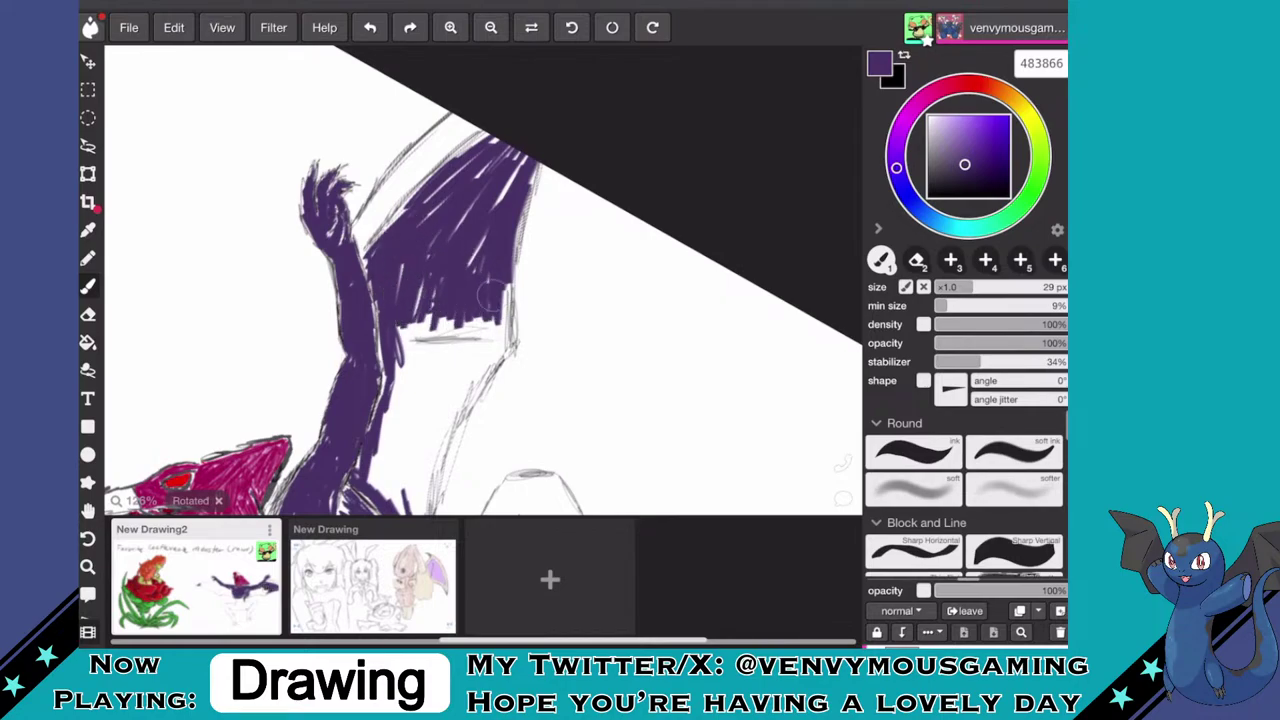
- Fill the inner part of the crest-side wing membrane with purple, leaving only the short crease line unpainted
scroll(484, 280, down, 2)
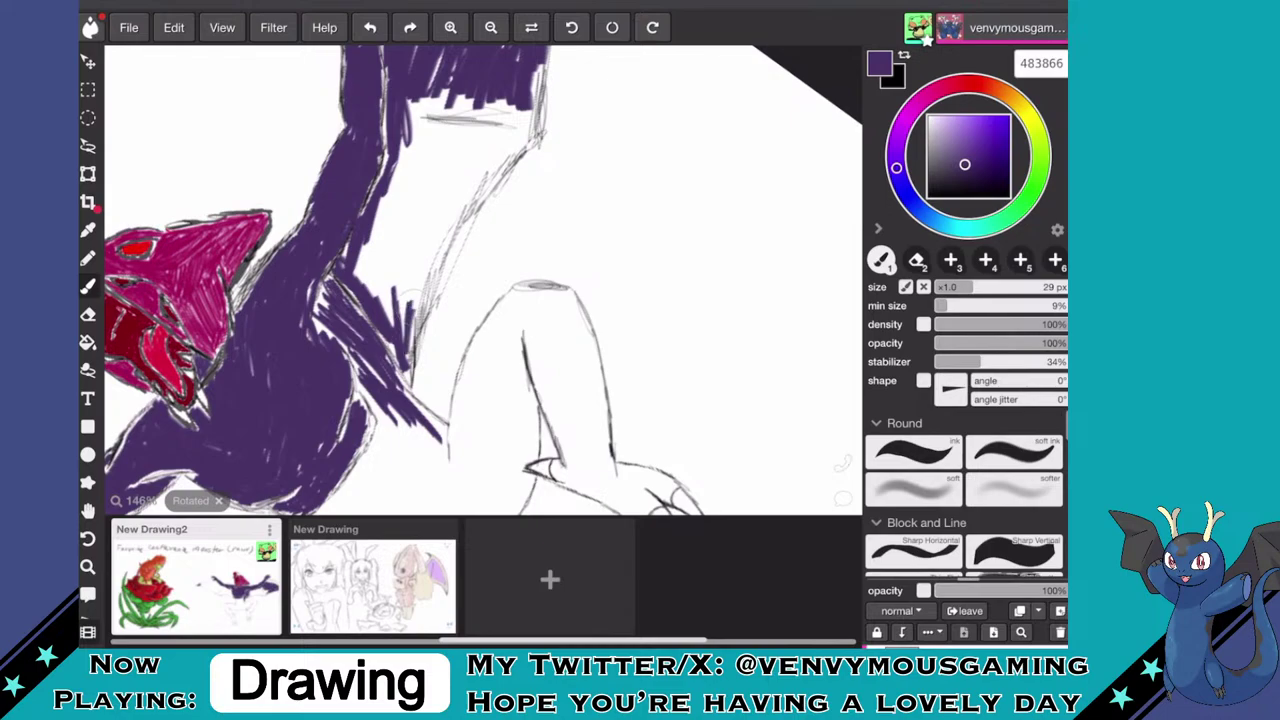
mouse_move(398, 345)
mouse_down()
mouse_move(440, 245)
mouse_move(518, 140)
mouse_move(470, 170)
mouse_move(410, 150)
mouse_move(372, 212)
mouse_move(360, 270)
mouse_move(415, 165)
mouse_move(380, 285)
mouse_move(392, 230)
mouse_move(440, 230)
mouse_move(405, 300)
mouse_move(385, 275)
mouse_move(370, 318)
mouse_up()
drag(448, 147, 438, 162)
scroll(484, 280, up, 3)
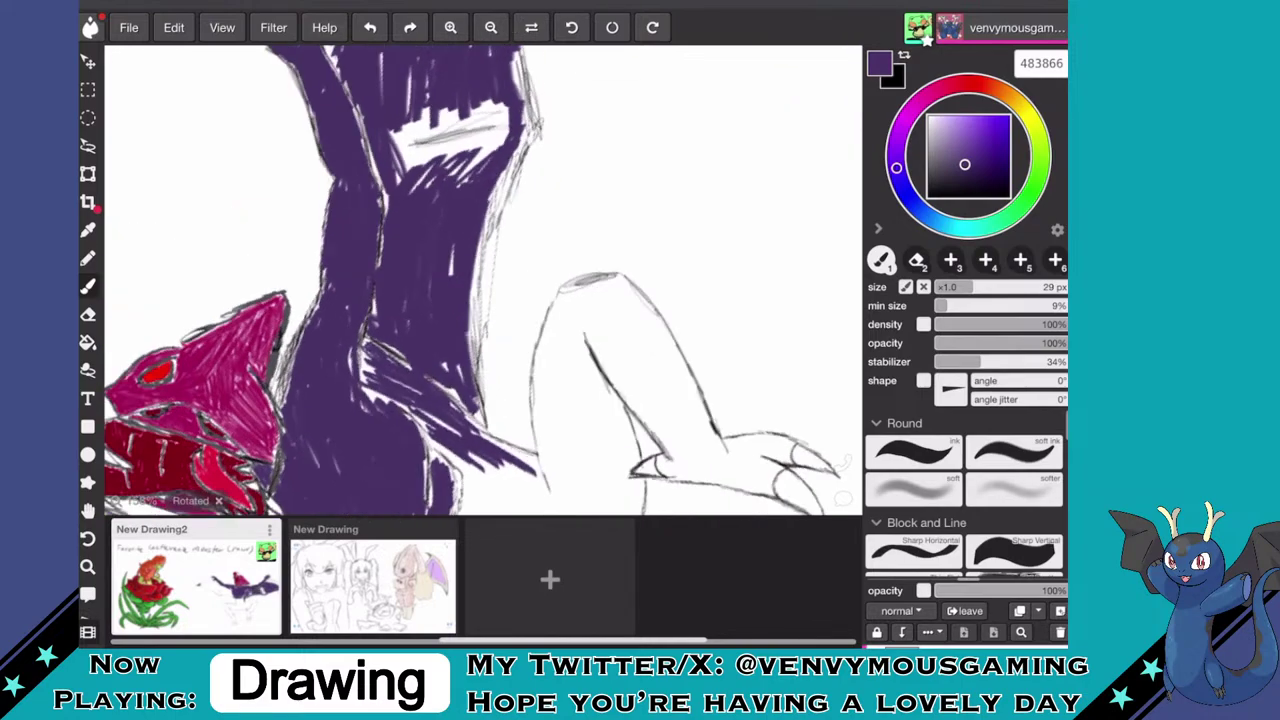
mouse_move(527, 160)
mouse_down()
mouse_move(520, 130)
mouse_move(500, 150)
mouse_move(470, 140)
mouse_move(537, 100)
mouse_up()
mouse_move(440, 130)
mouse_down()
mouse_move(450, 100)
mouse_move(488, 72)
mouse_move(453, 103)
mouse_move(497, 95)
mouse_up()
mouse_move(445, 182)
mouse_down()
mouse_move(411, 160)
mouse_move(470, 165)
mouse_up()
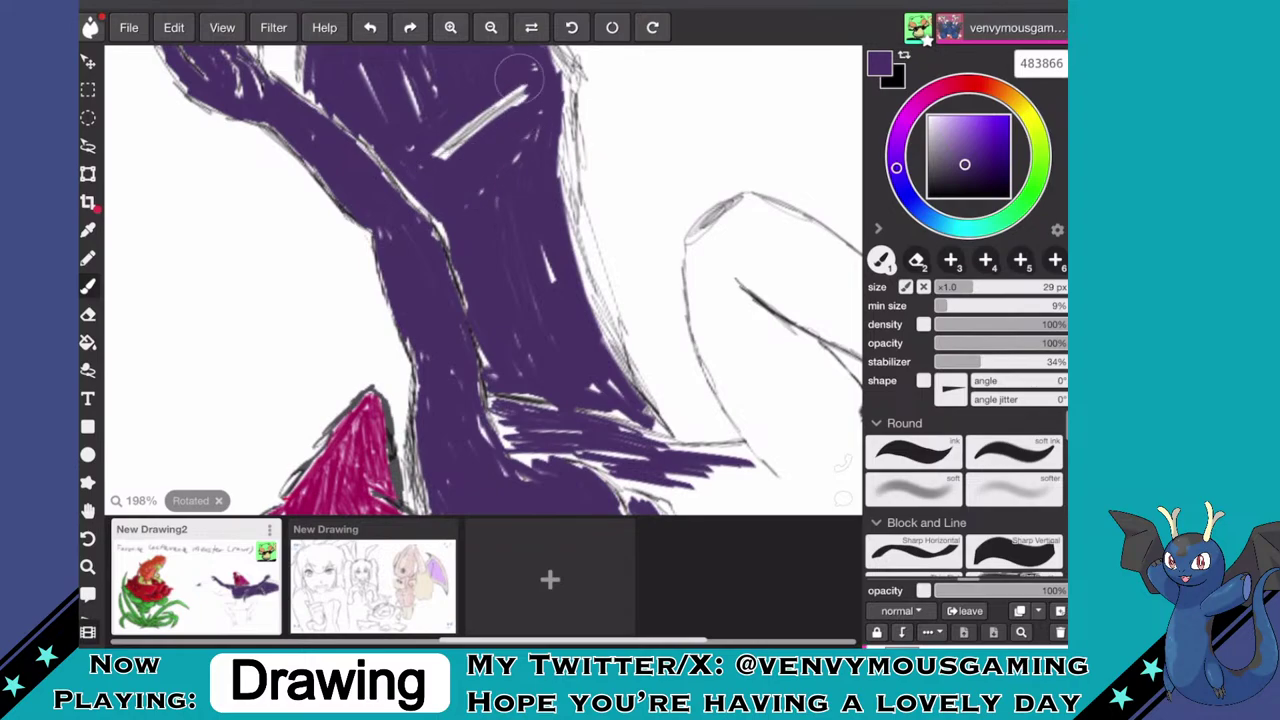
- Fill the leading-edge strip of the crest-side wing with purple from the wrist out to the canvas edge
scroll(483, 280, down, 5)
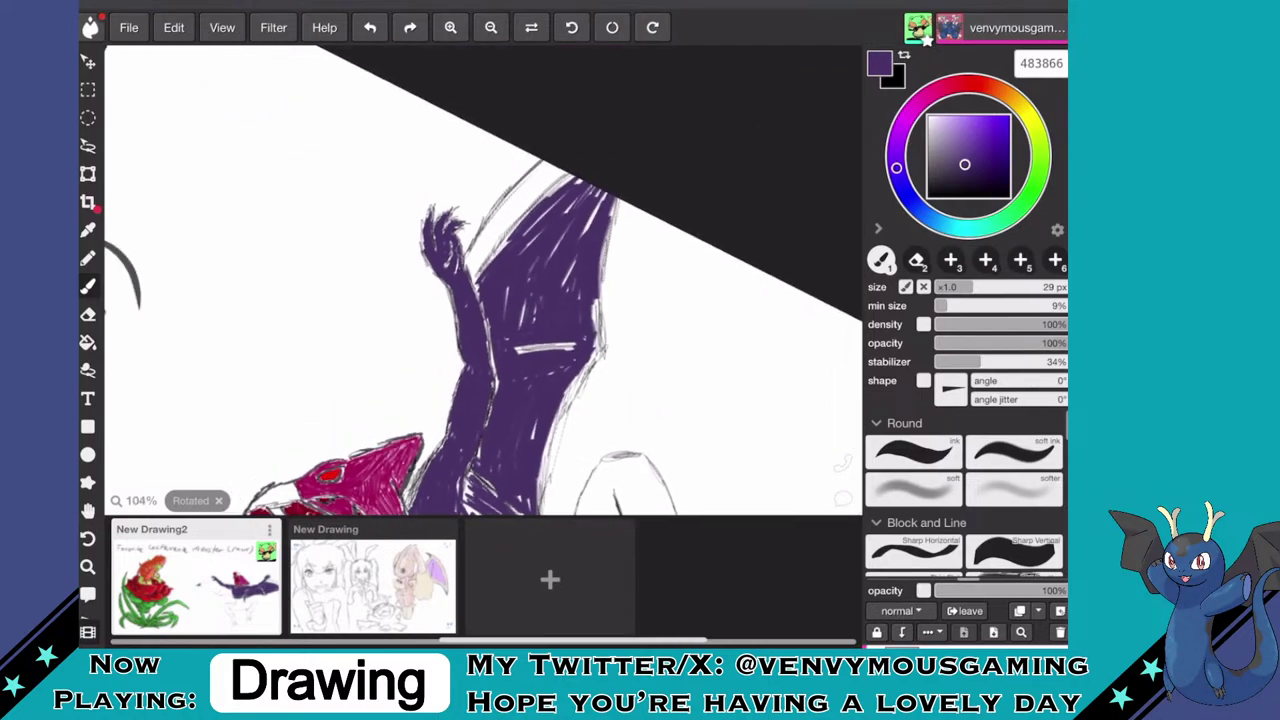
scroll(483, 280, up, 7)
mouse_move(335, 205)
mouse_down()
mouse_move(288, 238)
mouse_move(334, 204)
mouse_up()
drag(347, 158, 514, 50)
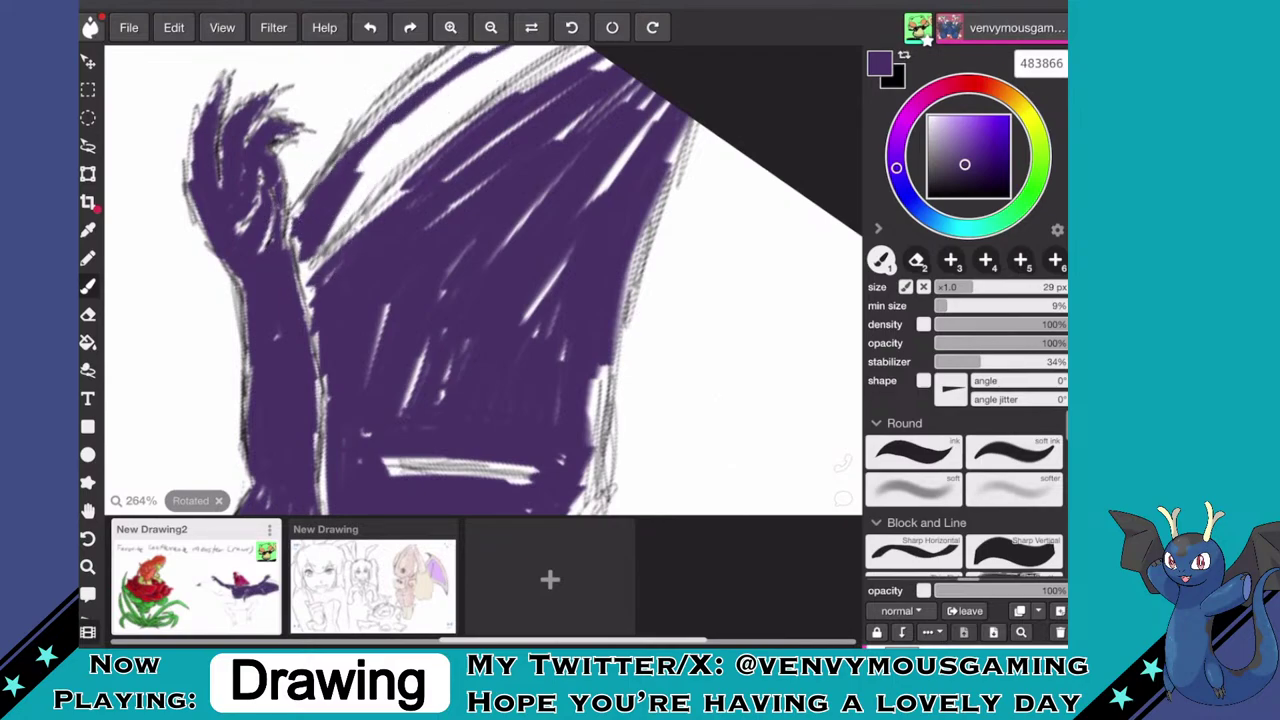
scroll(483, 280, down, 1)
mouse_move(482, 188)
mouse_down()
mouse_move(420, 248)
mouse_move(490, 168)
mouse_up()
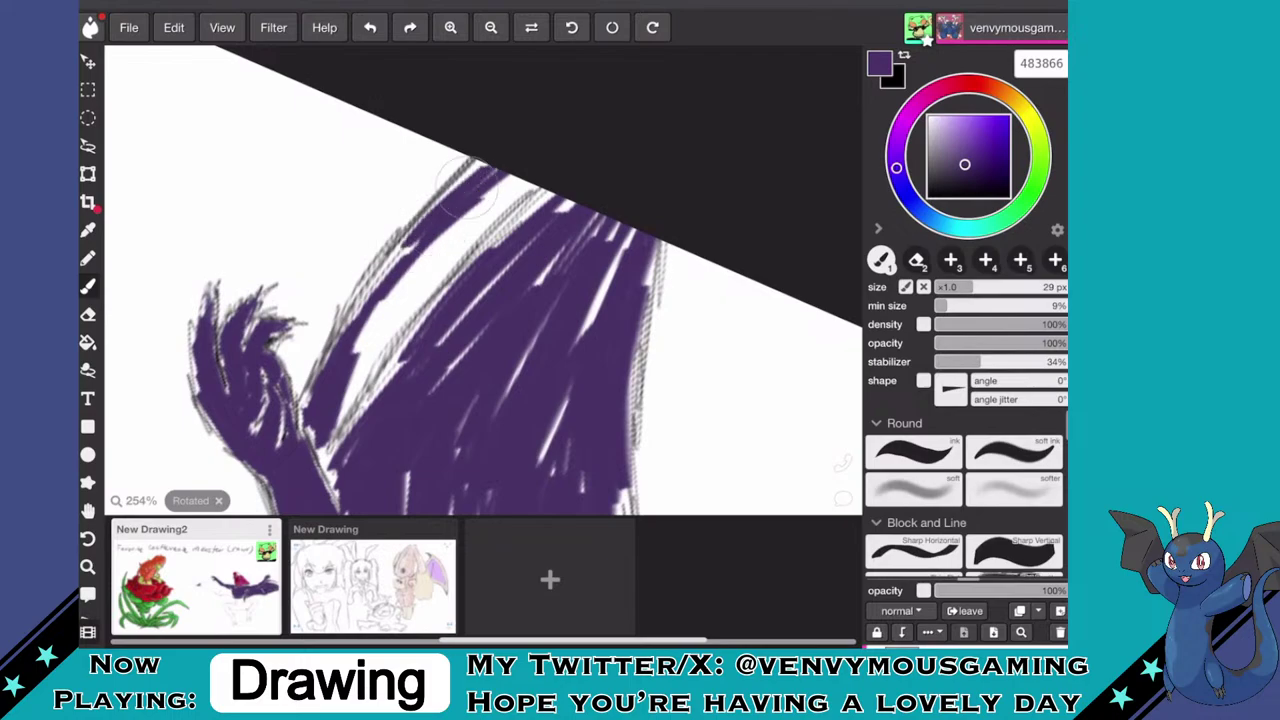
drag(382, 290, 440, 240)
mouse_move(420, 285)
mouse_down()
mouse_move(527, 193)
mouse_move(467, 232)
mouse_move(350, 385)
mouse_move(437, 248)
mouse_move(365, 322)
mouse_up()
- Fill the mouth-side wing's leading-edge strip with purple and paint along its lower edge from the wing tip to the first scallop point
scroll(483, 280, down, 8)
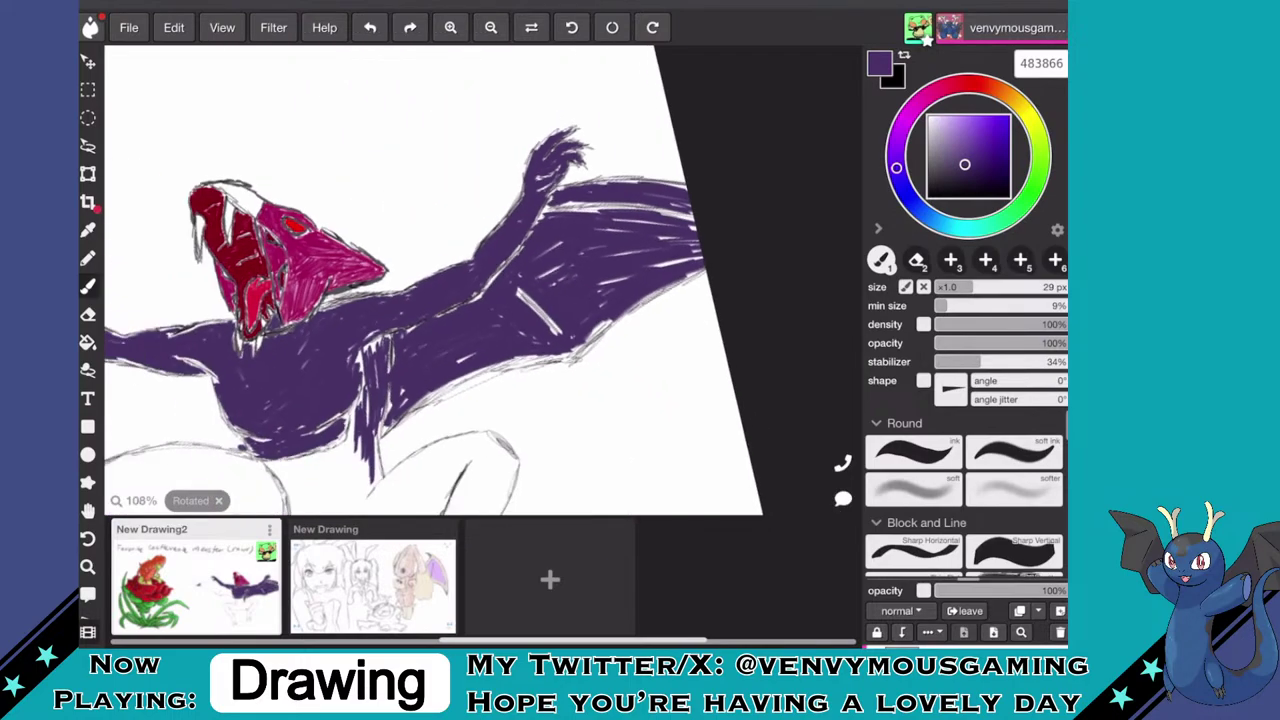
scroll(420, 170, up, 10)
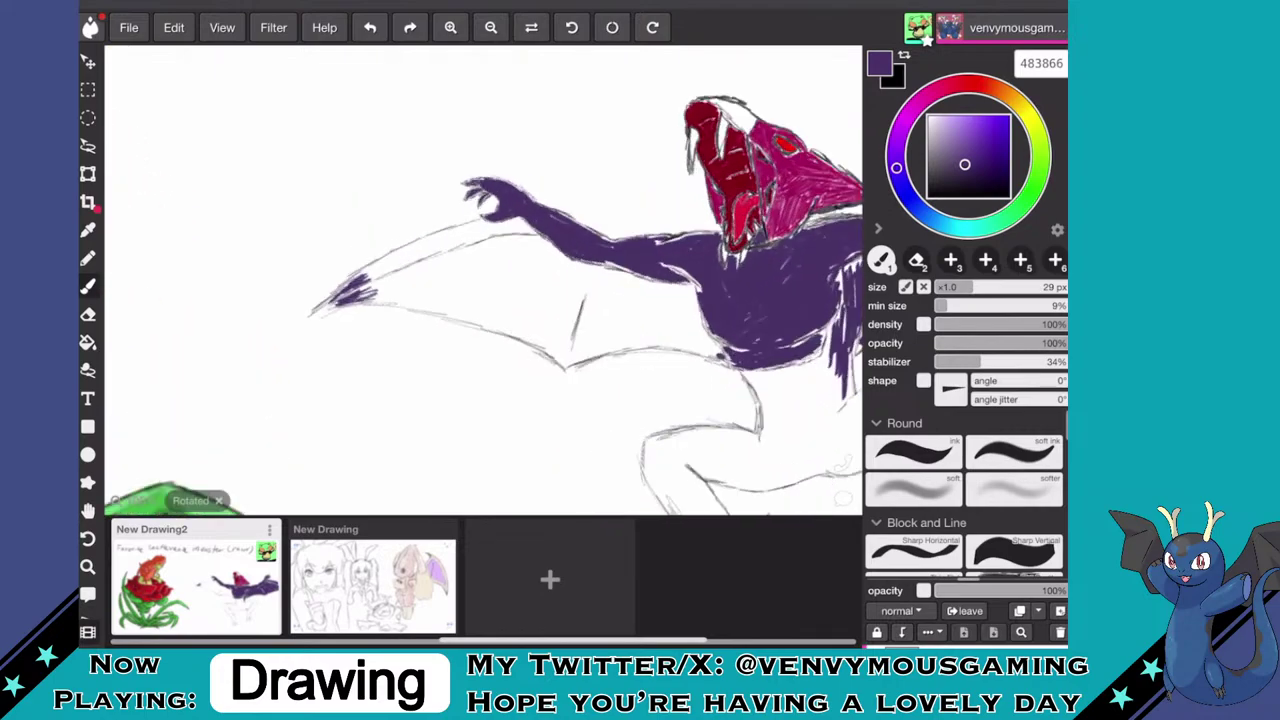
mouse_move(325, 360)
mouse_down()
mouse_move(365, 275)
mouse_move(349, 318)
mouse_move(362, 262)
mouse_move(471, 145)
mouse_move(460, 110)
mouse_move(505, 80)
mouse_move(485, 95)
mouse_move(525, 88)
mouse_move(503, 118)
mouse_move(479, 120)
mouse_move(528, 84)
mouse_move(445, 176)
mouse_move(396, 274)
mouse_move(343, 318)
mouse_move(441, 145)
mouse_up()
mouse_move(375, 345)
mouse_down()
mouse_move(353, 398)
mouse_move(354, 353)
mouse_move(401, 317)
mouse_move(394, 333)
mouse_move(364, 358)
mouse_move(432, 272)
mouse_up()
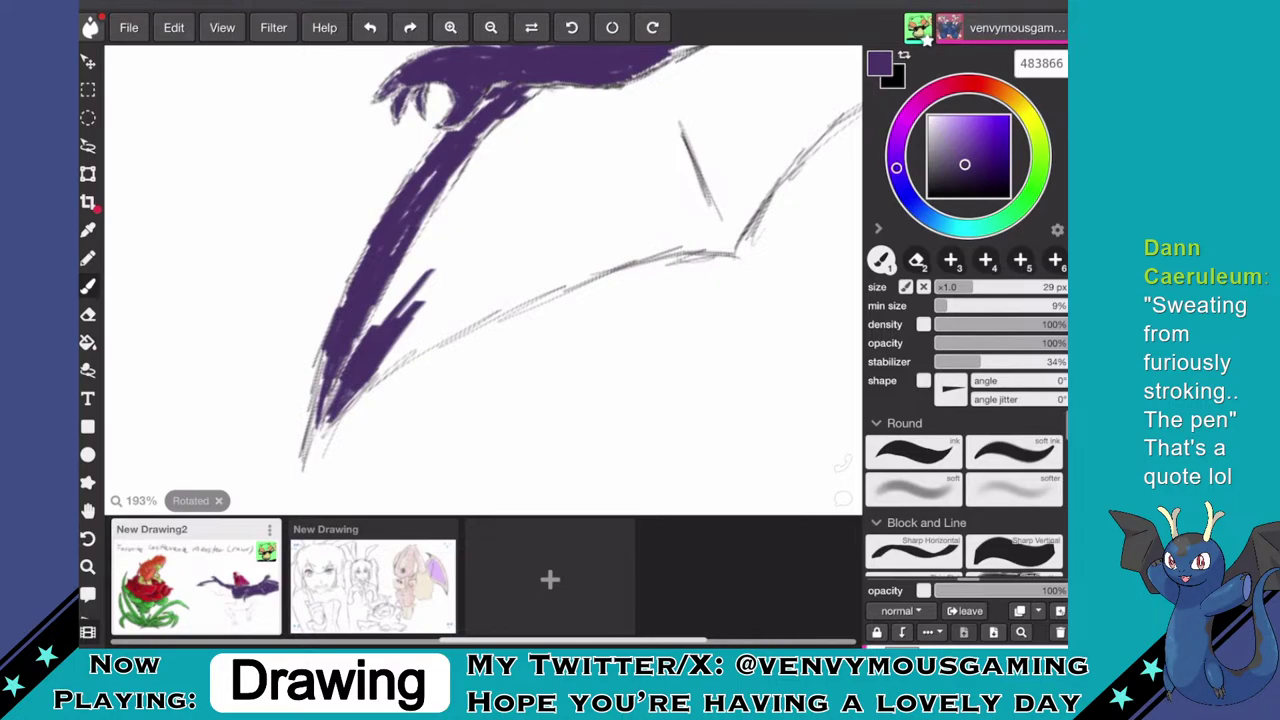
mouse_move(413, 315)
mouse_down()
mouse_move(378, 320)
mouse_move(530, 105)
mouse_move(480, 160)
mouse_move(518, 130)
mouse_move(440, 295)
mouse_move(380, 380)
mouse_move(480, 310)
mouse_move(456, 306)
mouse_move(690, 240)
mouse_move(735, 245)
mouse_move(588, 271)
mouse_up()
- Paint a purple band across the mouth-side wing membrane from the wrist to the scallop point and thicken the purple near the hand
scroll(484, 280, up, 3)
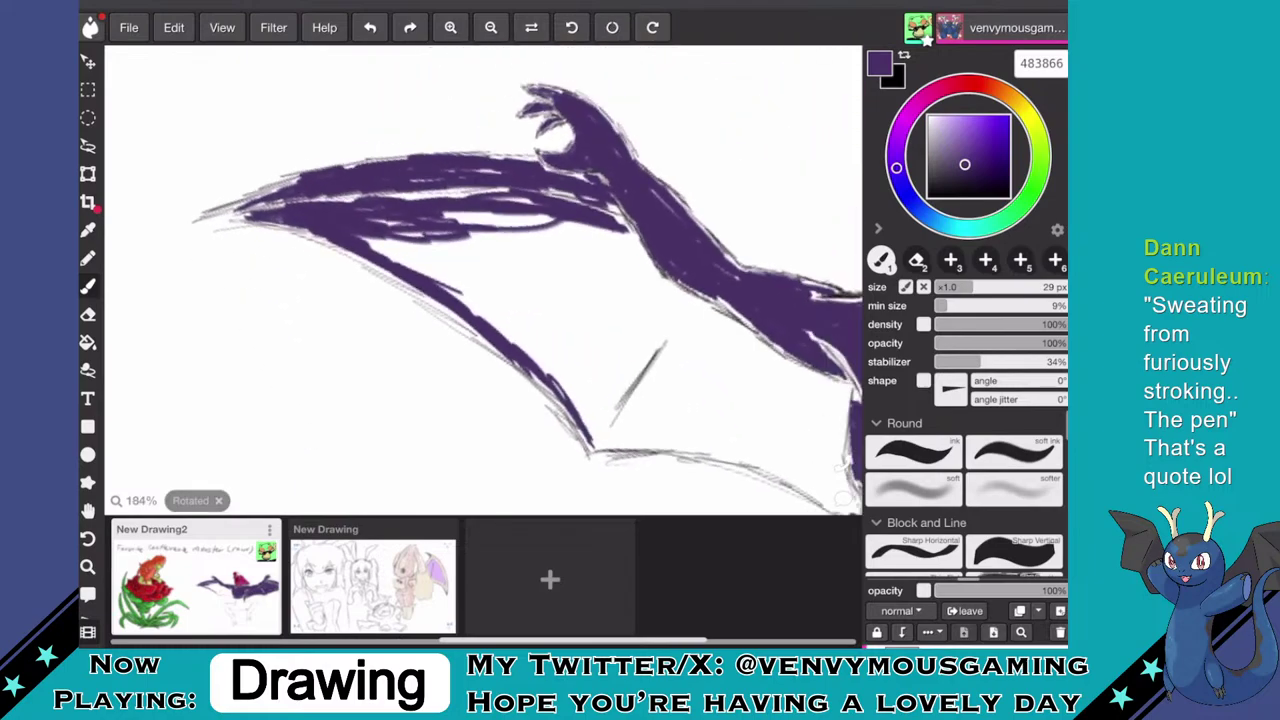
mouse_move(455, 388)
mouse_down()
mouse_move(584, 286)
mouse_move(534, 314)
mouse_move(594, 264)
mouse_move(642, 168)
mouse_move(648, 178)
mouse_move(547, 306)
mouse_move(503, 327)
mouse_move(527, 287)
mouse_move(606, 226)
mouse_move(613, 184)
mouse_move(519, 284)
mouse_move(524, 266)
mouse_move(566, 229)
mouse_move(517, 291)
mouse_move(645, 151)
mouse_move(579, 193)
mouse_move(482, 313)
mouse_up()
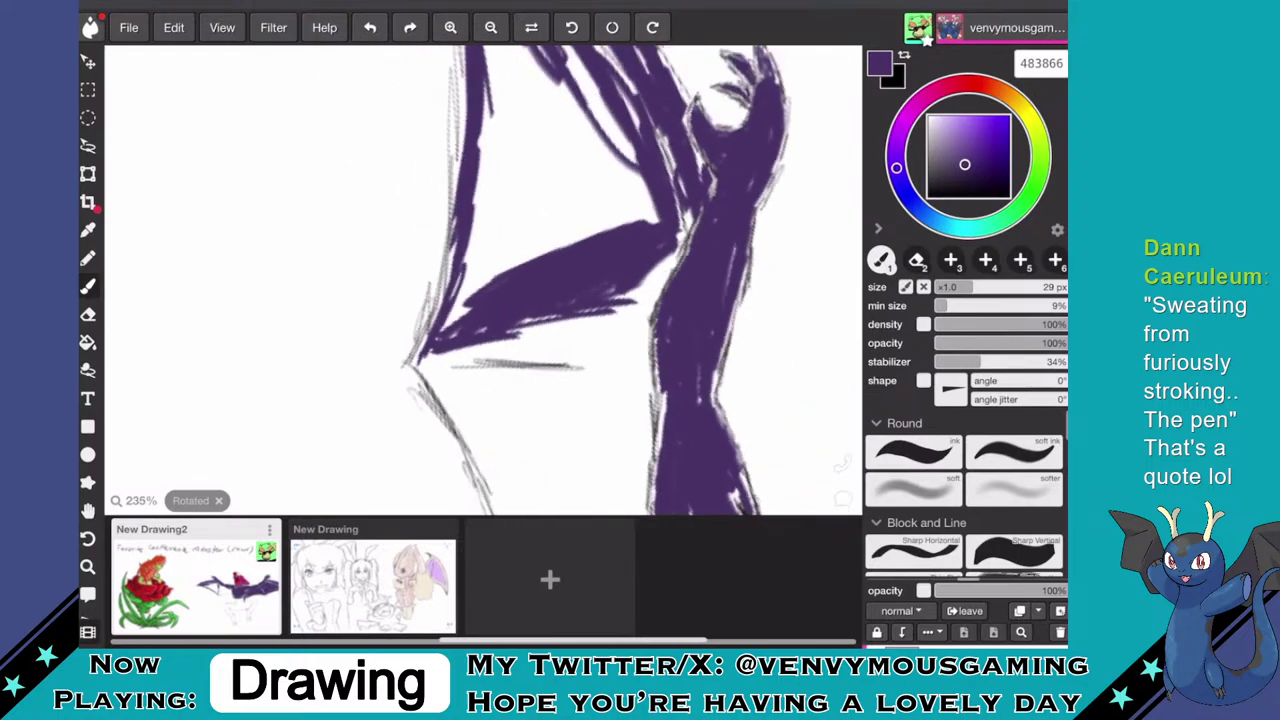
scroll(484, 280, up, 1)
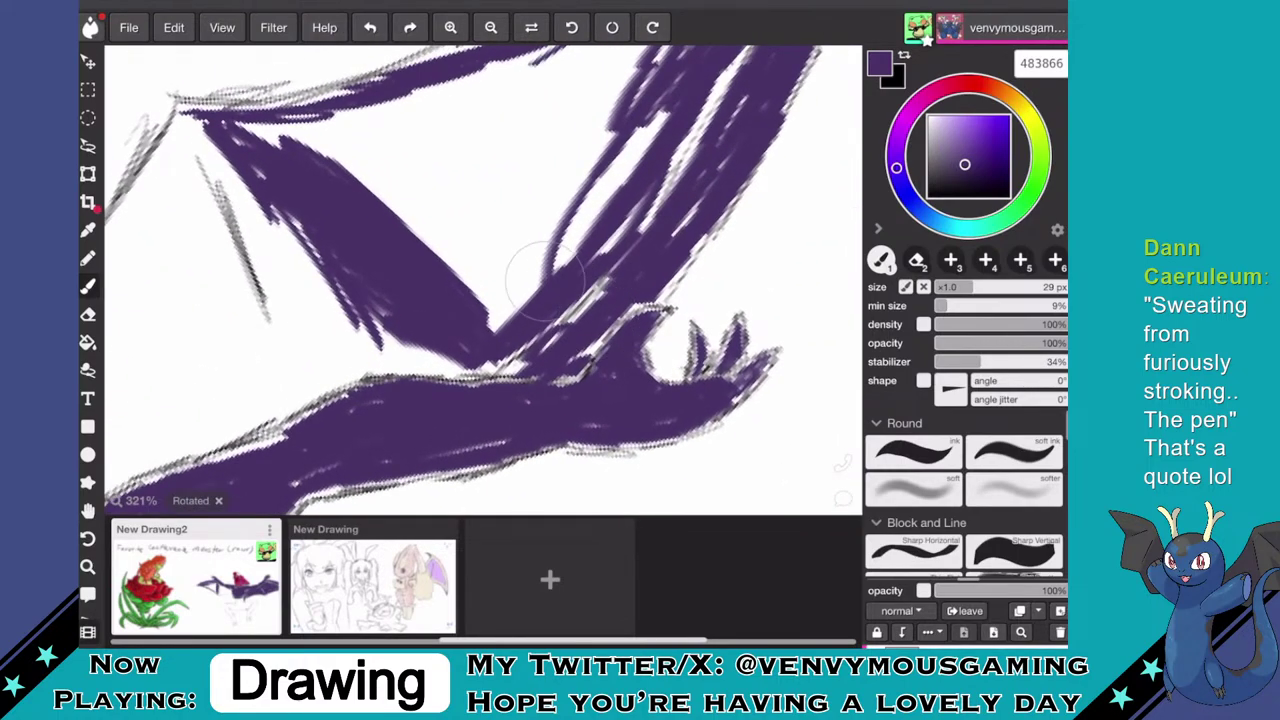
mouse_move(546, 274)
mouse_down()
mouse_move(486, 306)
mouse_move(642, 152)
mouse_move(660, 103)
mouse_move(605, 247)
mouse_move(636, 205)
mouse_up()
- Set the brush size to 24 px with a 60% minimum size, try a stroke on the mouth-side wing membrane and undo it
scroll(484, 280, down, 1)
click(1042, 287)
click(1016, 306)
mouse_move(606, 160)
mouse_down()
mouse_move(645, 130)
mouse_move(582, 160)
mouse_up()
key(ctrl+z)
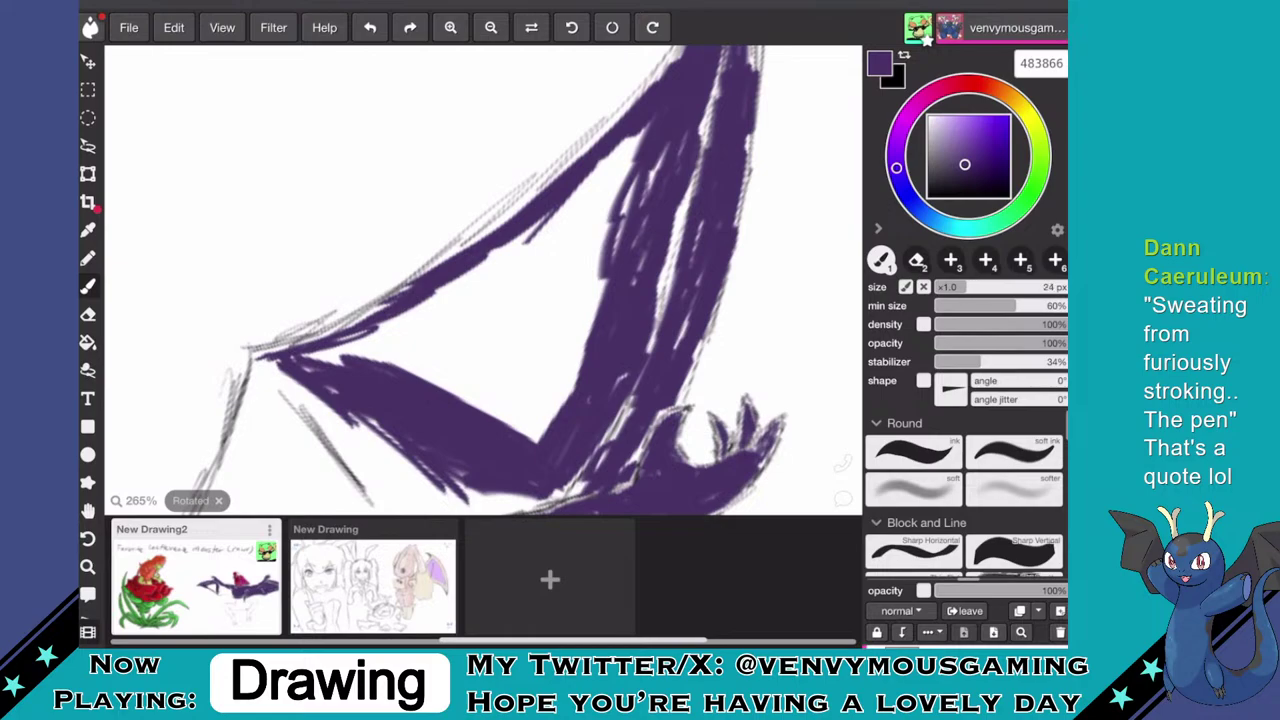
- Fill the mouth-side wing's outer membrane with purple and extend the fill past the first scallop rib towards the forearm
mouse_move(627, 172)
mouse_down()
mouse_move(593, 195)
mouse_move(583, 180)
mouse_move(623, 157)
mouse_move(585, 362)
mouse_move(552, 430)
mouse_move(626, 218)
mouse_move(657, 173)
mouse_move(652, 225)
mouse_move(553, 347)
mouse_move(534, 439)
mouse_move(555, 380)
mouse_move(513, 431)
mouse_move(513, 381)
mouse_move(537, 313)
mouse_move(467, 397)
mouse_move(575, 204)
mouse_move(429, 331)
mouse_move(443, 292)
mouse_move(305, 365)
mouse_move(362, 357)
mouse_move(388, 323)
mouse_move(340, 365)
mouse_move(438, 322)
mouse_move(484, 275)
mouse_move(448, 297)
mouse_move(413, 382)
mouse_move(511, 305)
mouse_up()
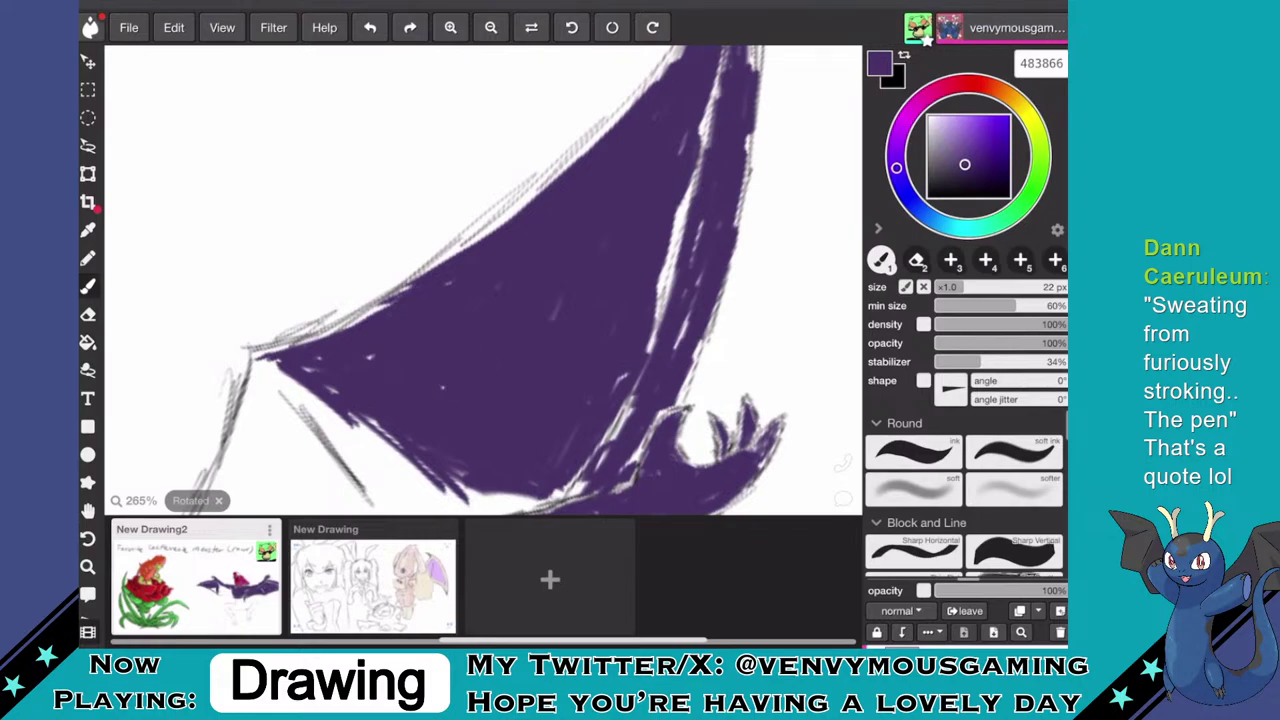
scroll(483, 280, down, 5)
scroll(483, 280, up, 4)
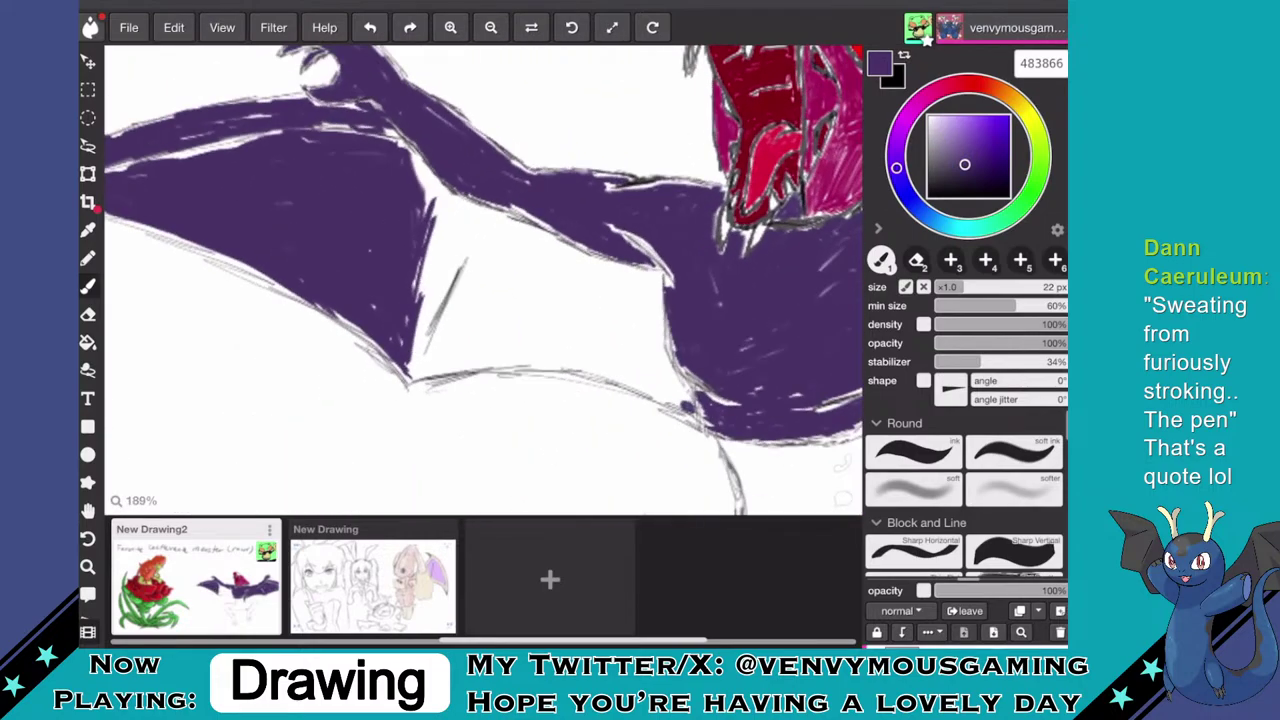
scroll(483, 280, down, 3)
scroll(483, 280, up, 3)
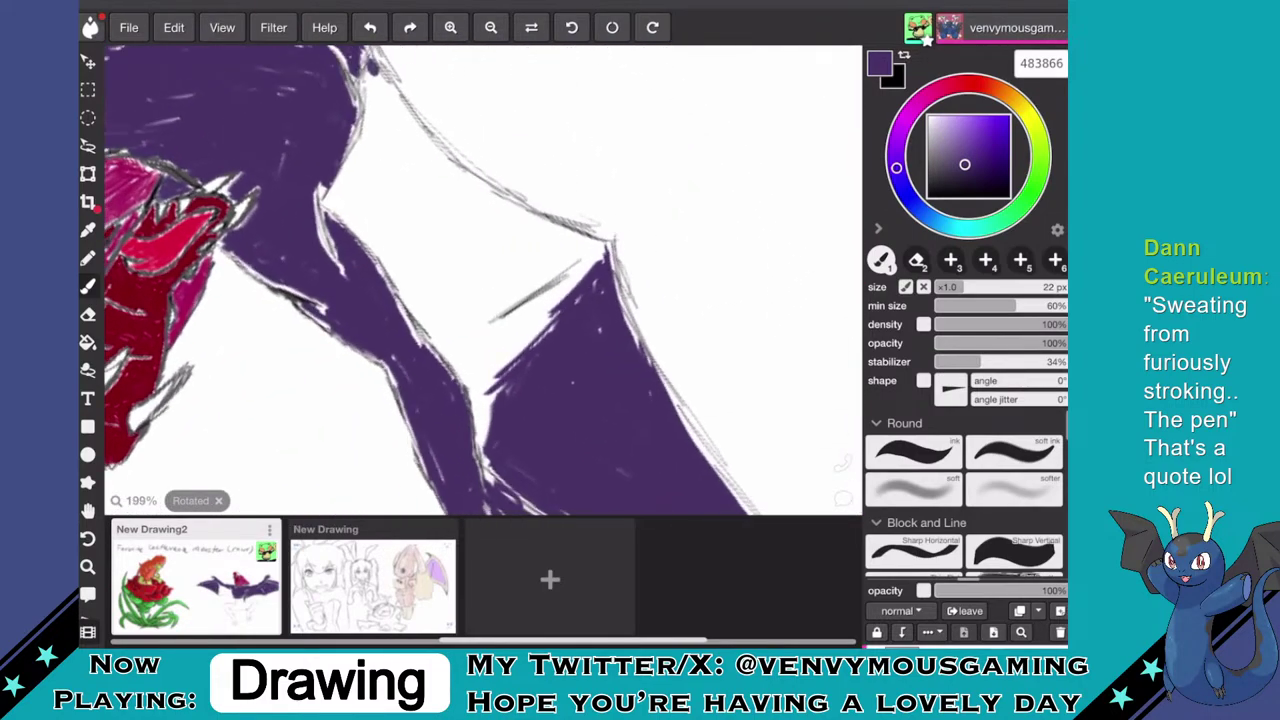
mouse_move(589, 263)
mouse_down()
mouse_move(535, 327)
mouse_move(500, 408)
mouse_move(494, 372)
mouse_move(509, 339)
mouse_move(533, 316)
mouse_move(498, 355)
mouse_move(478, 403)
mouse_up()
drag(510, 340, 492, 322)
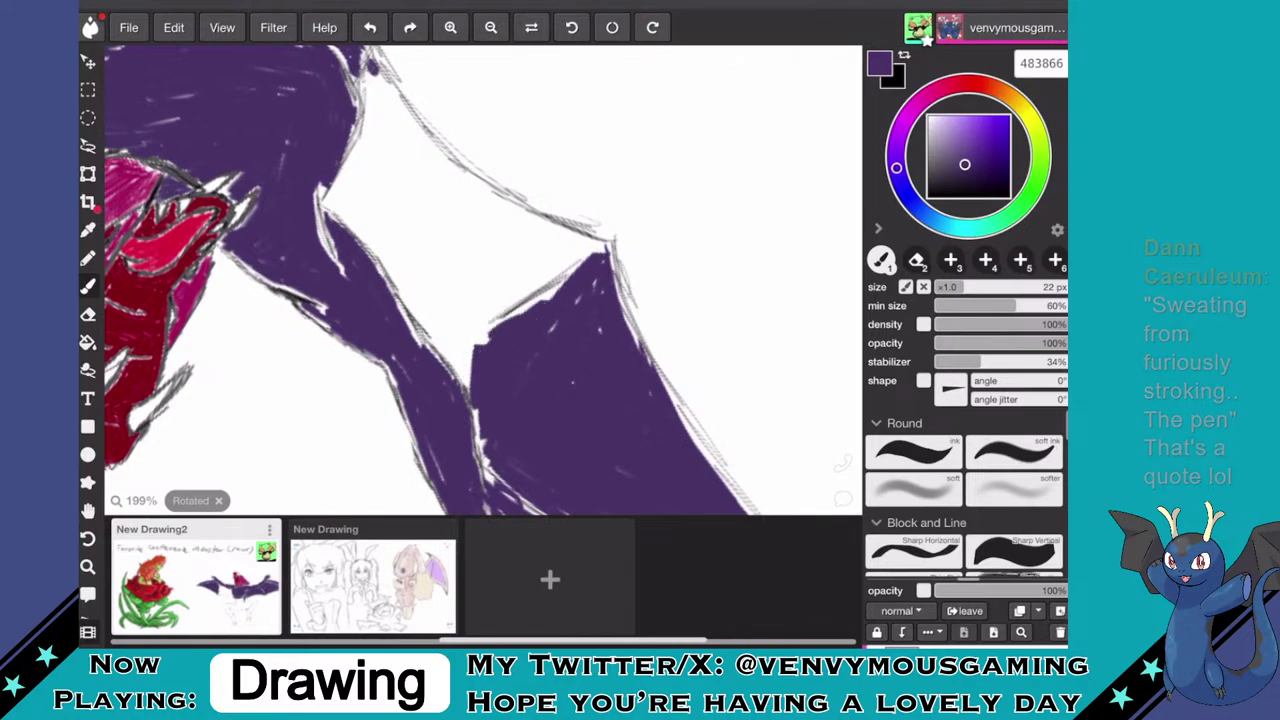
- Paint purple along the lower edge of the mouth-side wing's inner membrane and fill the section between arm, rib and torso
scroll(483, 280, down, 4)
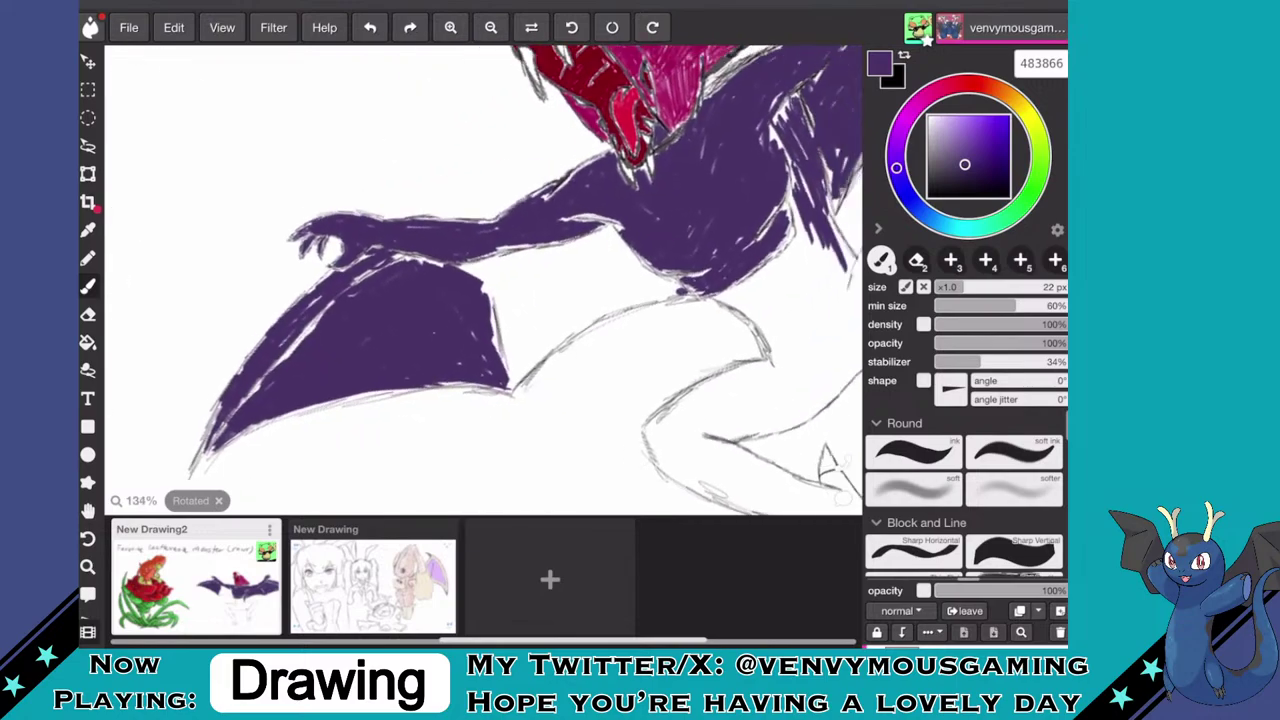
scroll(483, 280, up, 3)
mouse_move(428, 283)
mouse_down()
mouse_move(392, 330)
mouse_move(518, 250)
mouse_move(590, 229)
mouse_up()
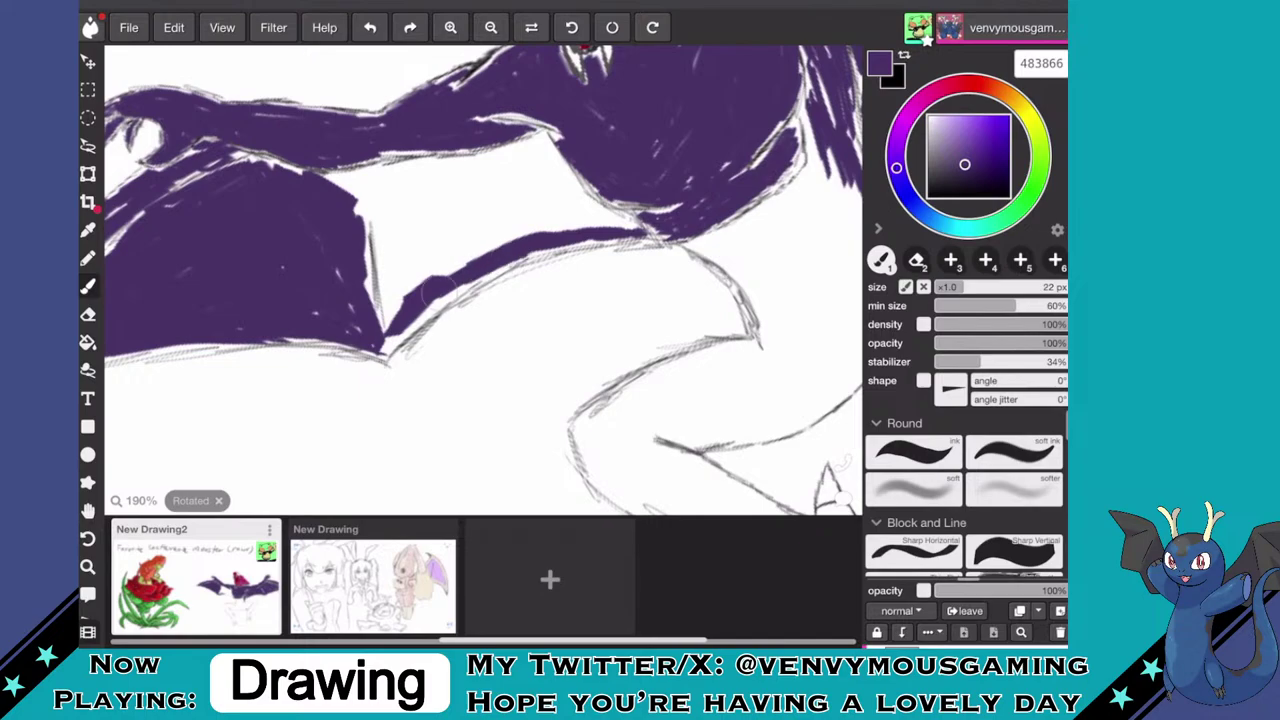
drag(438, 290, 408, 315)
scroll(483, 280, up, 3)
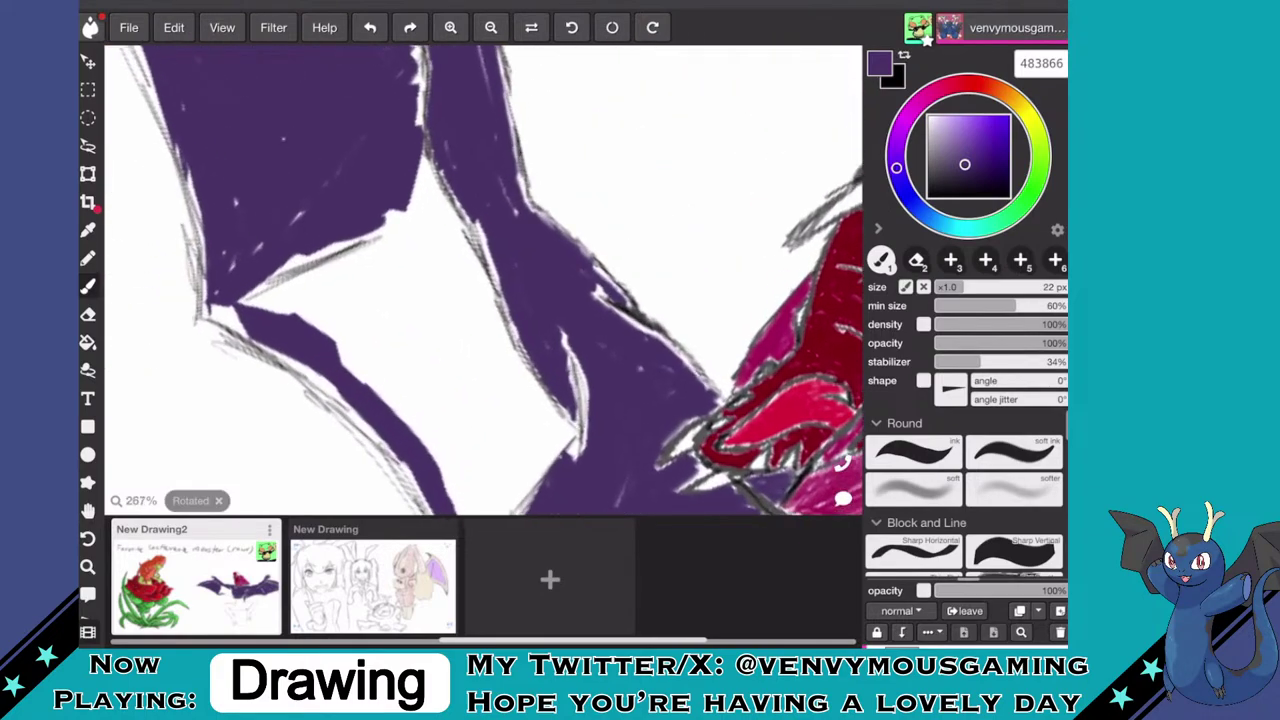
mouse_move(319, 277)
mouse_down()
mouse_move(344, 257)
mouse_move(257, 298)
mouse_move(397, 213)
mouse_move(421, 182)
mouse_move(392, 170)
mouse_move(403, 160)
mouse_move(368, 180)
mouse_move(411, 186)
mouse_move(415, 199)
mouse_move(375, 229)
mouse_move(386, 229)
mouse_move(362, 263)
mouse_move(409, 237)
mouse_up()
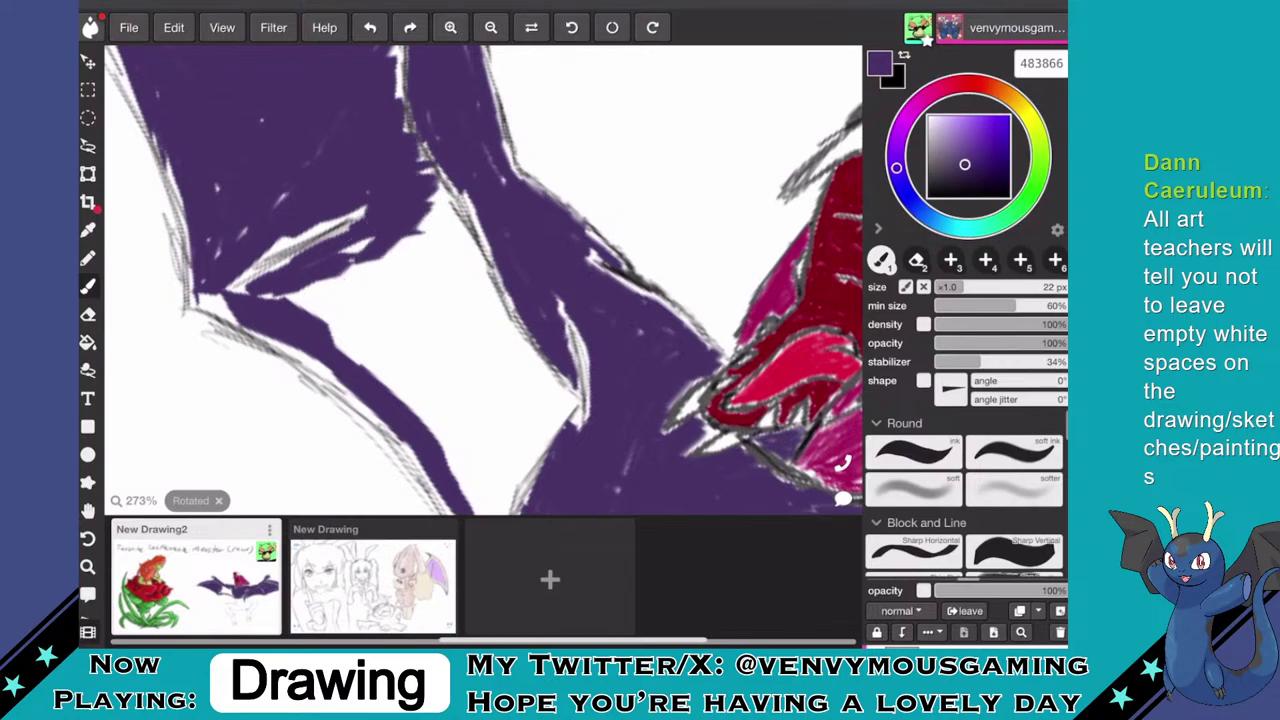
mouse_move(404, 290)
mouse_down()
mouse_move(369, 333)
mouse_move(492, 172)
mouse_move(567, 187)
mouse_move(576, 214)
mouse_move(537, 234)
mouse_move(584, 200)
mouse_move(492, 208)
mouse_move(527, 195)
mouse_move(492, 194)
mouse_move(497, 184)
mouse_move(408, 319)
mouse_move(426, 287)
mouse_move(501, 217)
mouse_move(507, 228)
mouse_move(471, 267)
mouse_move(481, 301)
mouse_move(583, 213)
mouse_move(529, 281)
mouse_move(495, 385)
mouse_move(478, 390)
mouse_move(471, 361)
mouse_move(521, 246)
mouse_move(453, 356)
mouse_move(435, 366)
mouse_move(413, 314)
mouse_move(463, 381)
mouse_up()
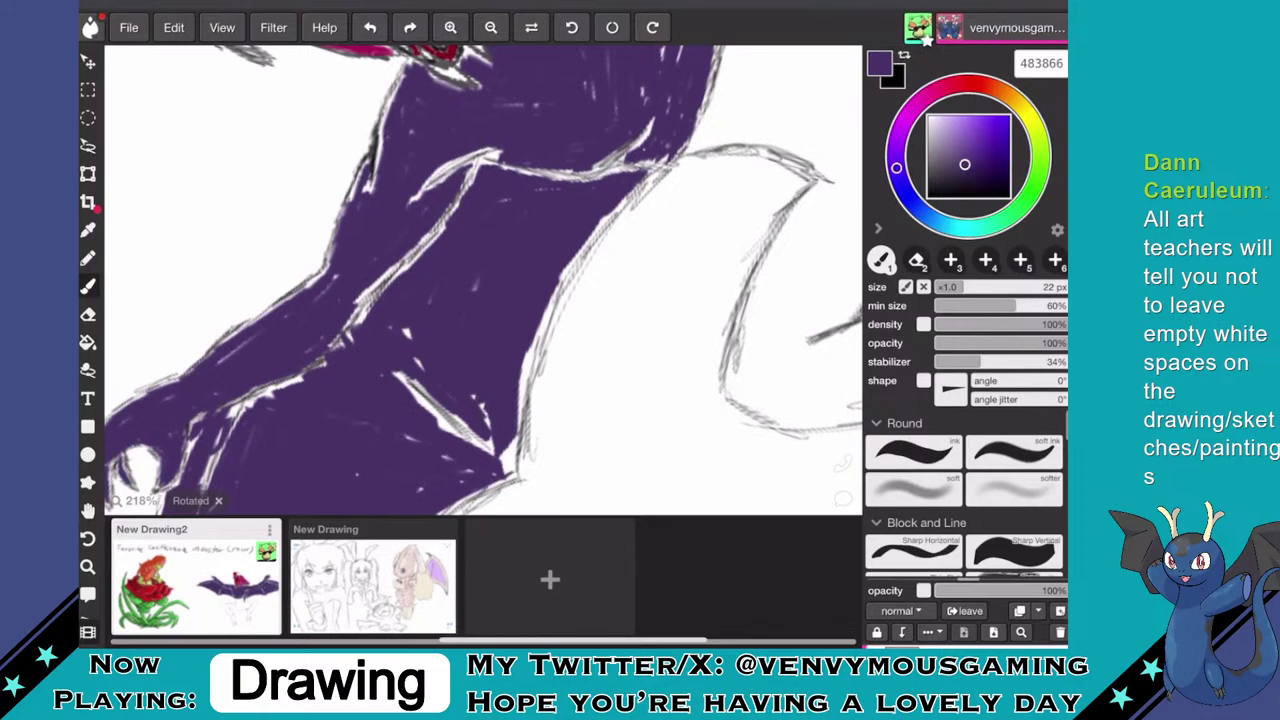
- Fill the monster's waist below the chest with purple, from the inner edges of both wings down to the thighs
scroll(483, 280, down, 3)
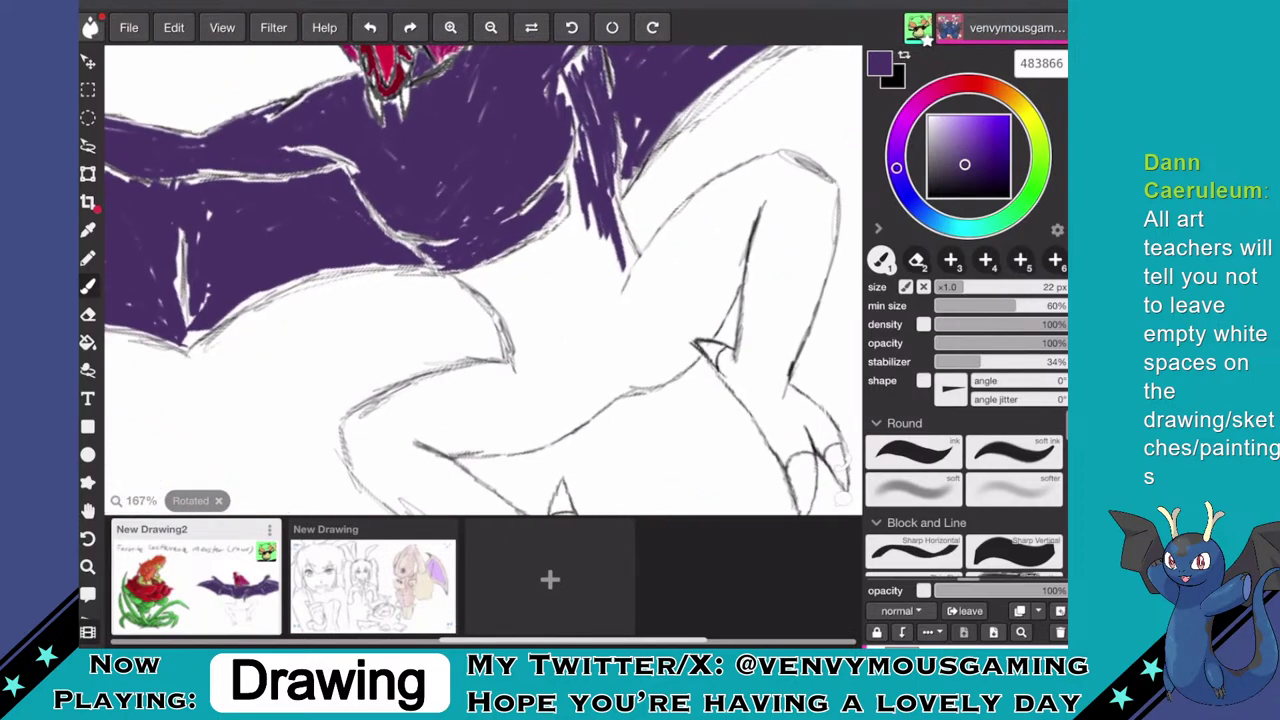
scroll(483, 280, up, 3)
scroll(483, 280, up, 3)
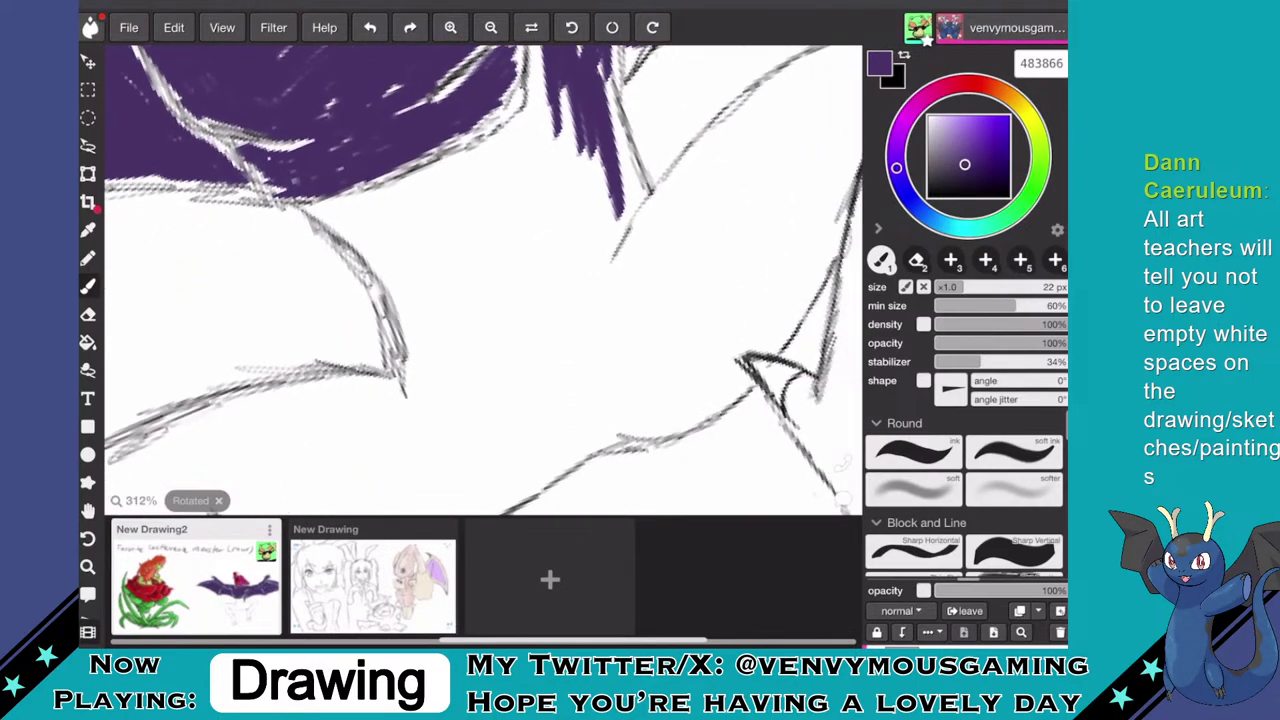
mouse_move(408, 209)
mouse_down()
mouse_move(320, 208)
mouse_move(491, 157)
mouse_move(421, 193)
mouse_move(423, 180)
mouse_move(552, 119)
mouse_up()
scroll(483, 280, up, 1)
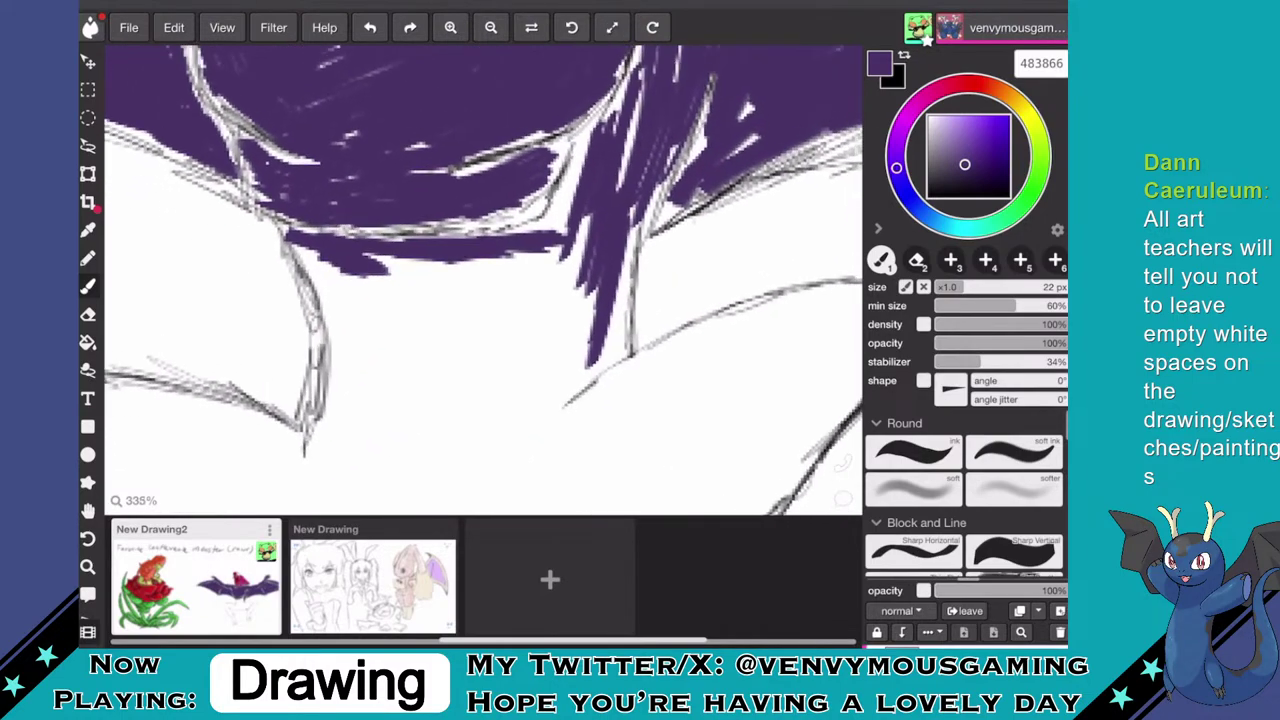
mouse_move(545, 262)
mouse_down()
mouse_move(578, 180)
mouse_move(503, 222)
mouse_move(561, 250)
mouse_move(581, 328)
mouse_up()
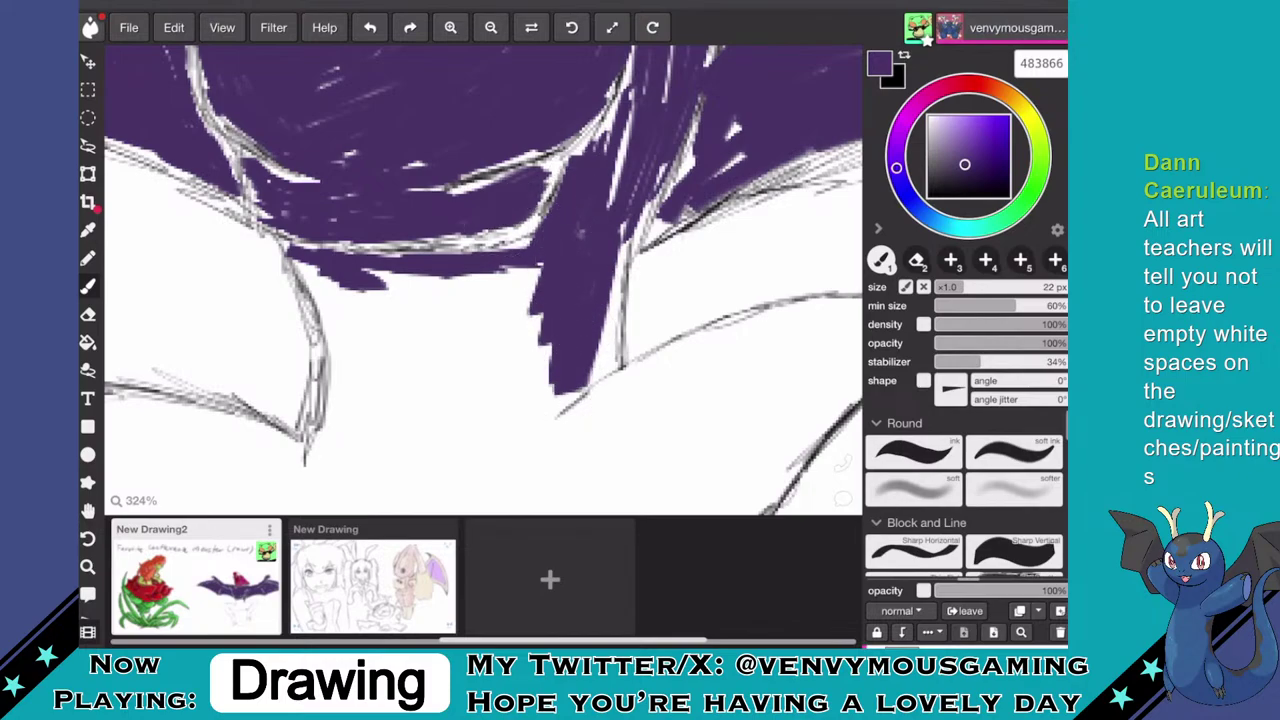
mouse_move(462, 318)
mouse_down()
mouse_move(429, 320)
mouse_move(340, 285)
mouse_move(340, 440)
mouse_move(440, 300)
mouse_move(430, 276)
mouse_move(440, 292)
mouse_move(515, 285)
mouse_move(530, 335)
mouse_move(435, 322)
mouse_move(484, 306)
mouse_move(405, 286)
mouse_move(565, 375)
mouse_move(470, 400)
mouse_up()
scroll(484, 280, down, 5)
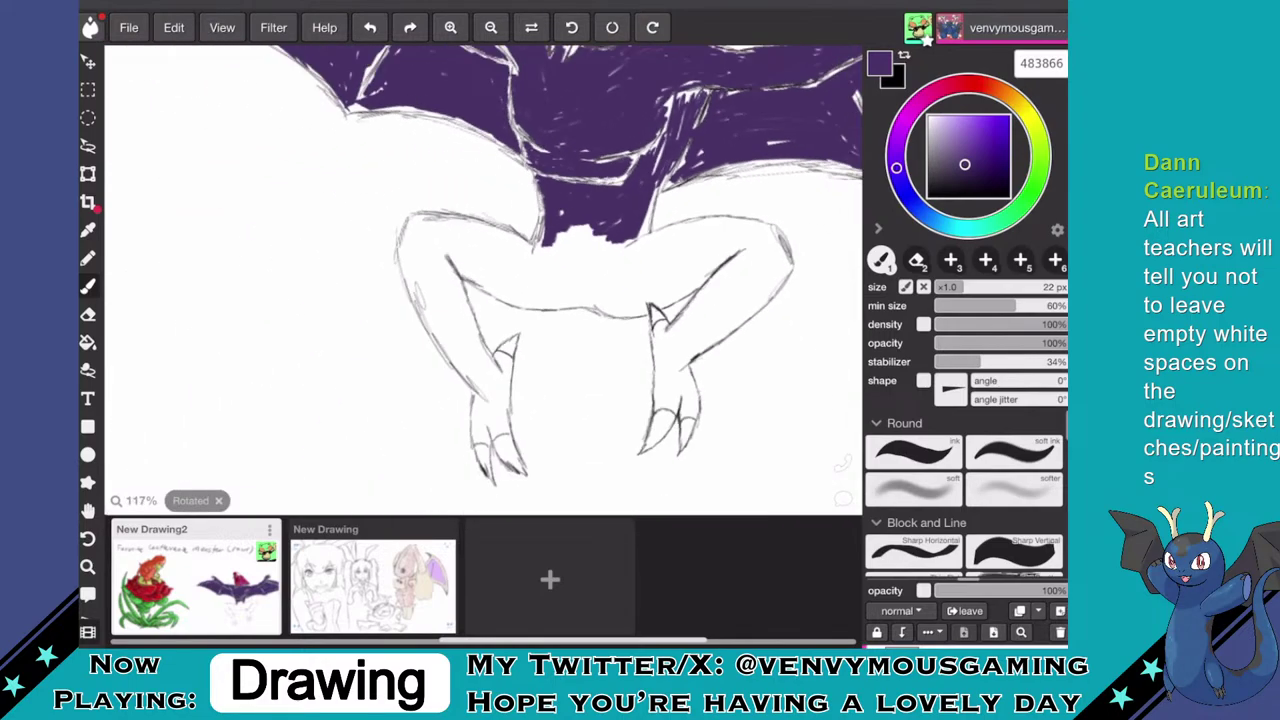
- Fill the mouth-side leg with purple from the ankle over the knee and along the thigh to the hip
scroll(483, 280, up, 5)
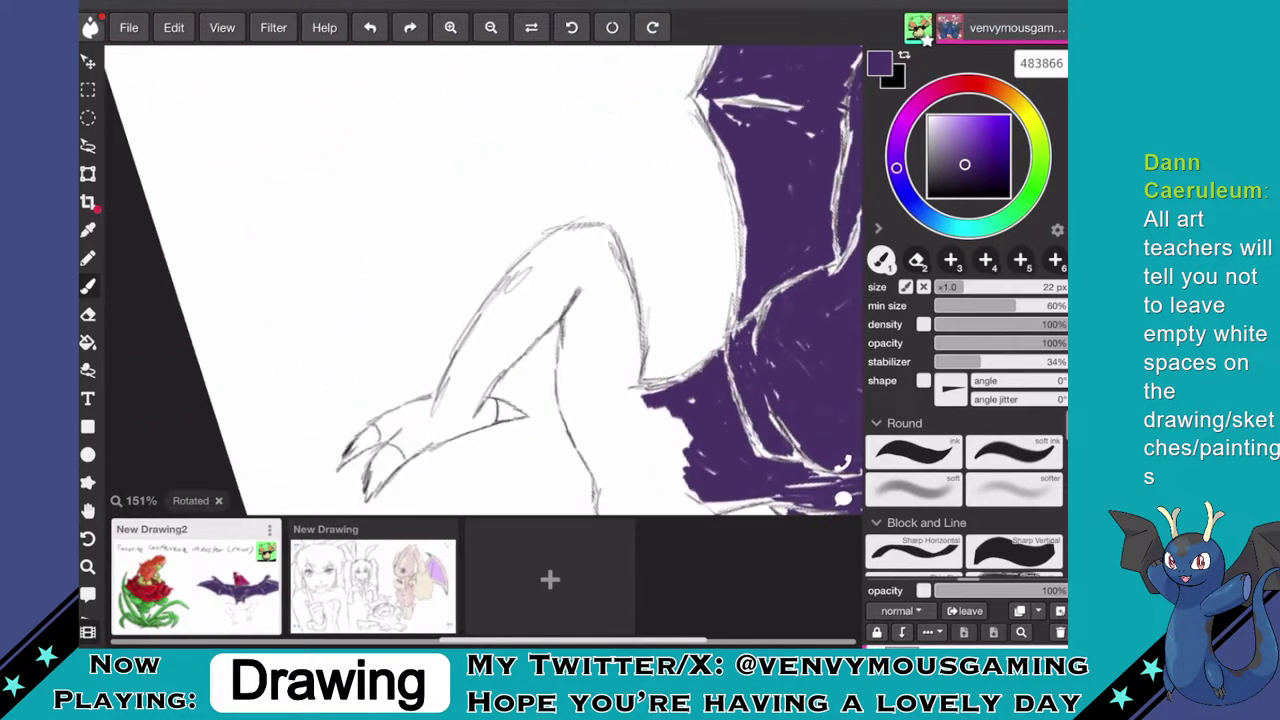
drag(328, 345, 372, 291)
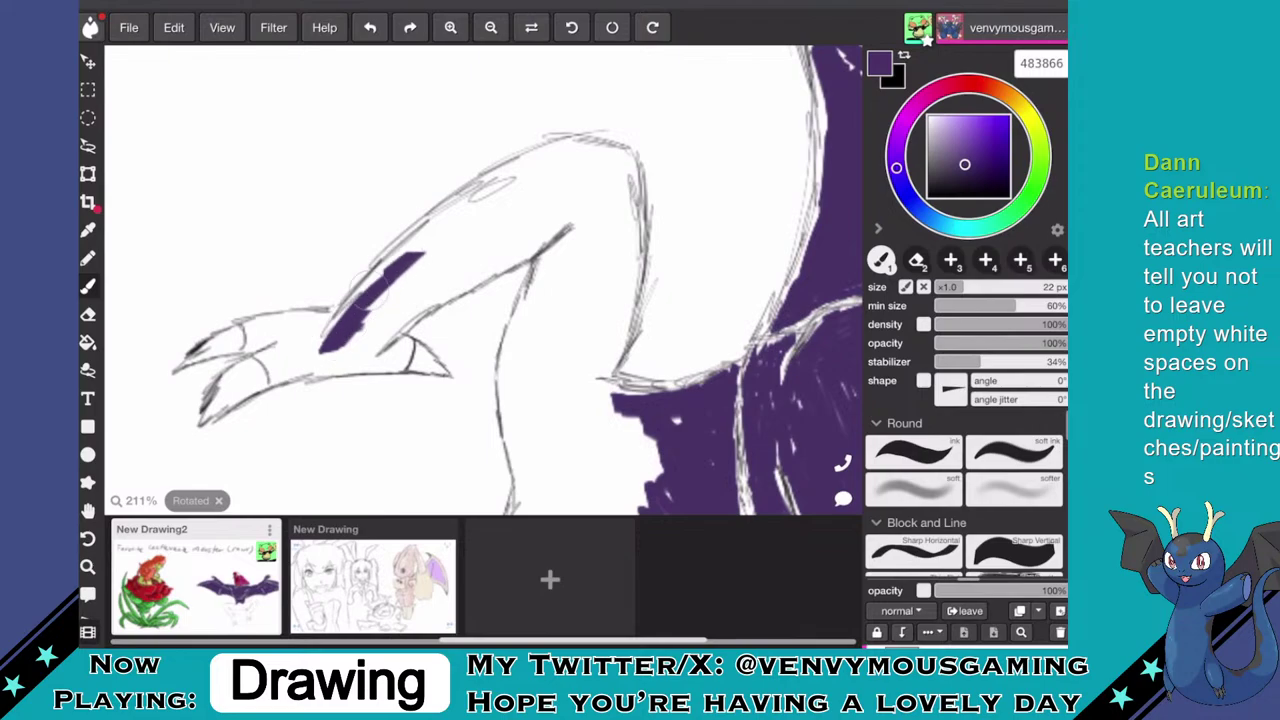
mouse_move(429, 235)
mouse_down()
mouse_move(485, 205)
mouse_move(448, 208)
mouse_move(562, 157)
mouse_move(535, 160)
mouse_move(386, 291)
mouse_up()
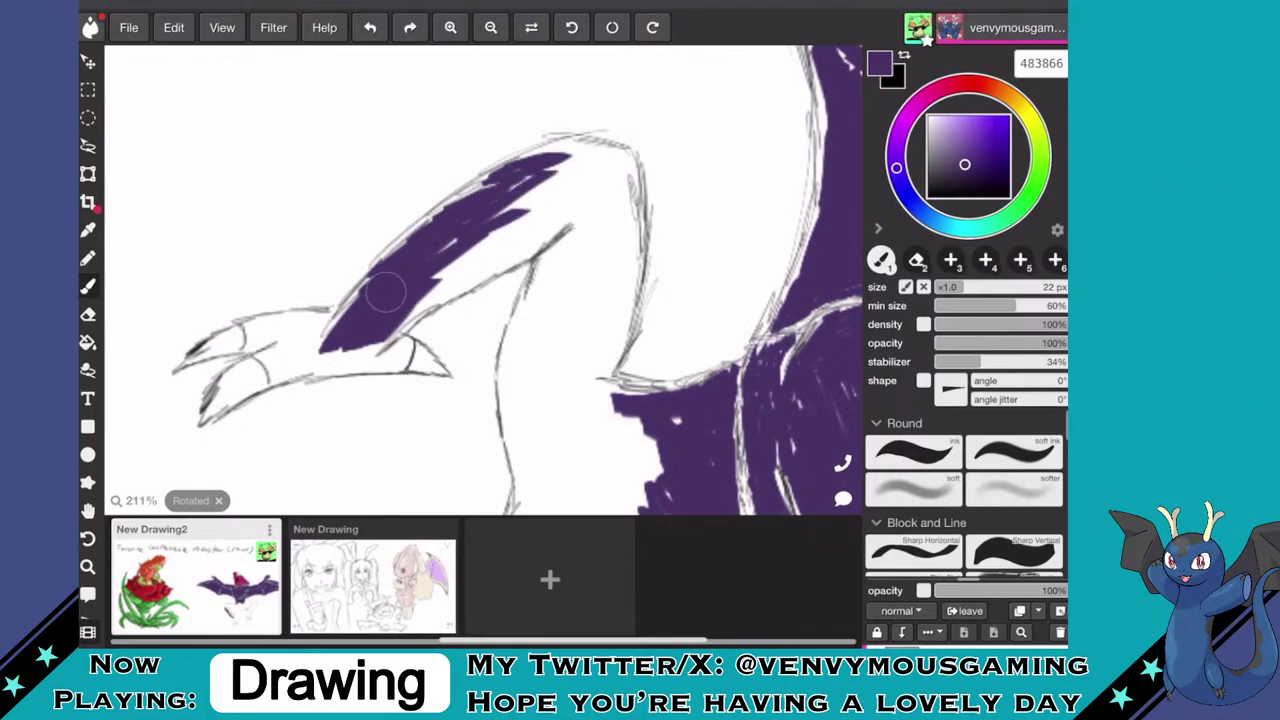
mouse_move(477, 262)
mouse_down()
mouse_move(520, 232)
mouse_move(481, 258)
mouse_move(457, 256)
mouse_move(565, 155)
mouse_up()
mouse_move(560, 205)
mouse_down()
mouse_move(600, 150)
mouse_move(585, 175)
mouse_move(615, 160)
mouse_move(596, 310)
mouse_move(622, 255)
mouse_move(595, 356)
mouse_up()
mouse_move(619, 290)
mouse_down()
mouse_move(570, 315)
mouse_move(551, 285)
mouse_move(517, 394)
mouse_move(569, 389)
mouse_move(523, 362)
mouse_up()
scroll(483, 280, down, 1)
scroll(483, 280, down, 3)
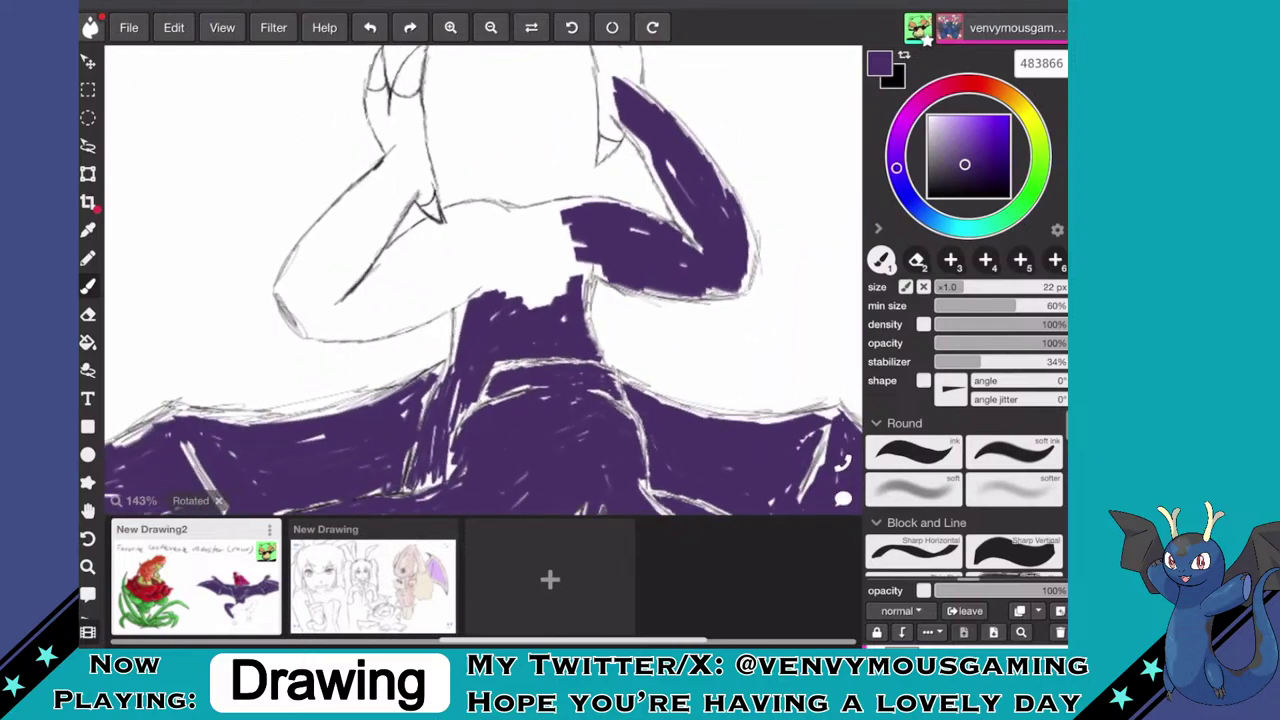
- Fill the pelvis and the crest-side leg with purple, covering the shin, knee and thigh
mouse_move(489, 298)
mouse_down()
mouse_move(560, 222)
mouse_move(555, 305)
mouse_move(545, 285)
mouse_move(578, 220)
mouse_move(518, 236)
mouse_move(530, 220)
mouse_move(488, 242)
mouse_up()
mouse_move(376, 205)
mouse_down()
mouse_move(320, 272)
mouse_move(300, 258)
mouse_move(385, 172)
mouse_move(362, 250)
mouse_move(318, 285)
mouse_move(345, 213)
mouse_up()
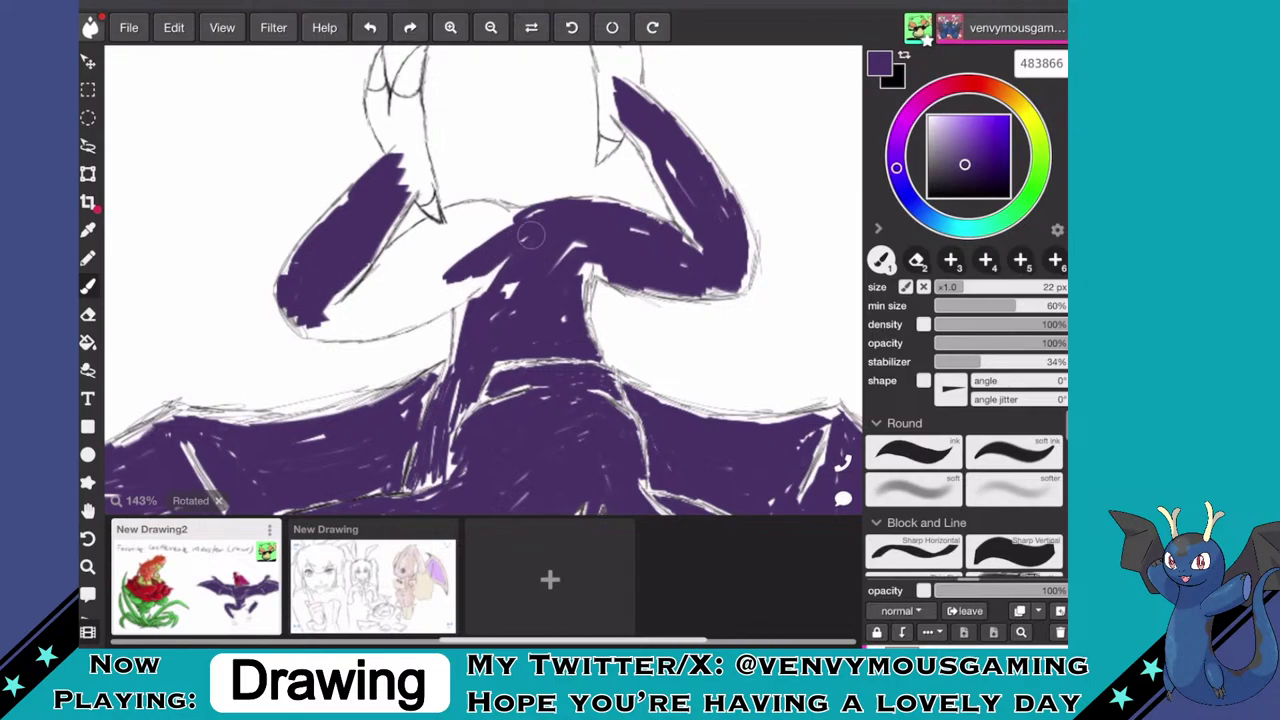
mouse_move(350, 315)
mouse_down()
mouse_move(330, 330)
mouse_move(360, 330)
mouse_move(380, 290)
mouse_move(330, 290)
mouse_move(345, 310)
mouse_move(405, 240)
mouse_move(390, 292)
mouse_move(460, 262)
mouse_move(360, 322)
mouse_move(440, 292)
mouse_move(500, 215)
mouse_move(465, 210)
mouse_move(420, 268)
mouse_move(420, 228)
mouse_move(440, 232)
mouse_move(458, 208)
mouse_up()
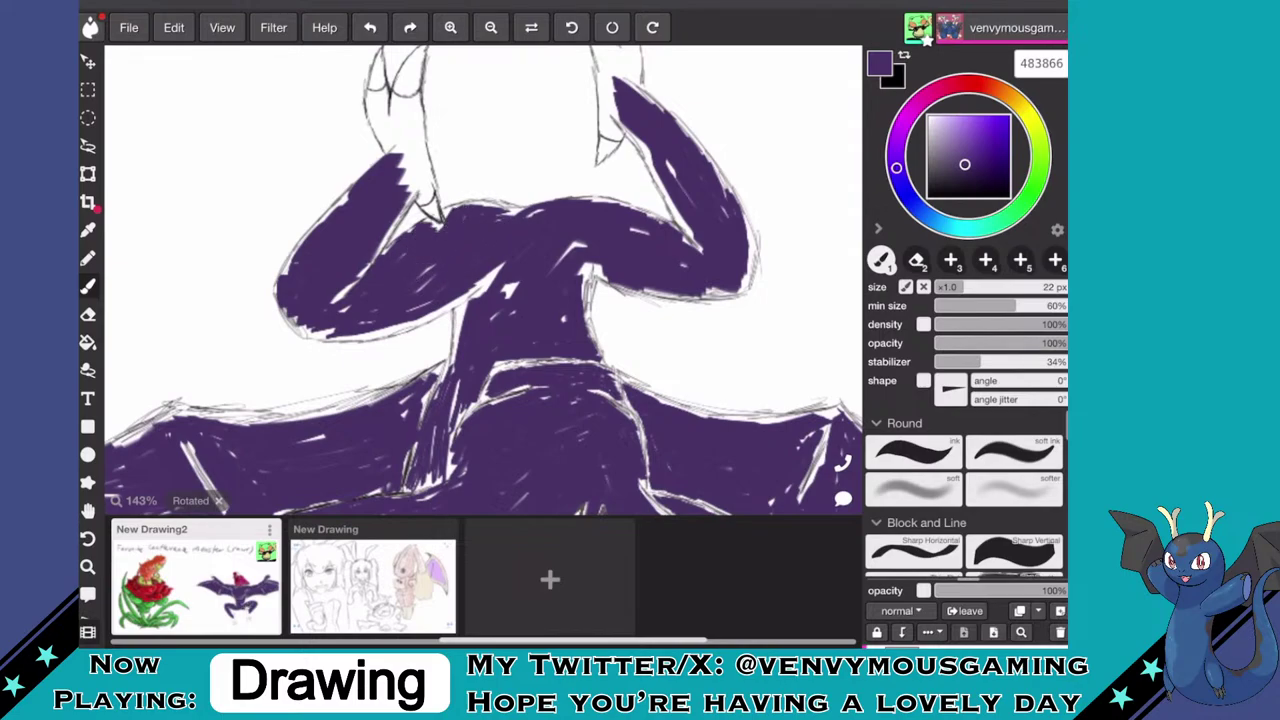
- Paint both feet purple from the ankles to the toes, leaving the claws white
mouse_move(418, 168)
mouse_down()
mouse_move(409, 108)
mouse_move(398, 106)
mouse_move(398, 127)
mouse_move(411, 168)
mouse_move(390, 181)
mouse_move(401, 150)
mouse_move(376, 100)
mouse_move(396, 140)
mouse_up()
scroll(484, 280, down, 5)
scroll(484, 280, up, 6)
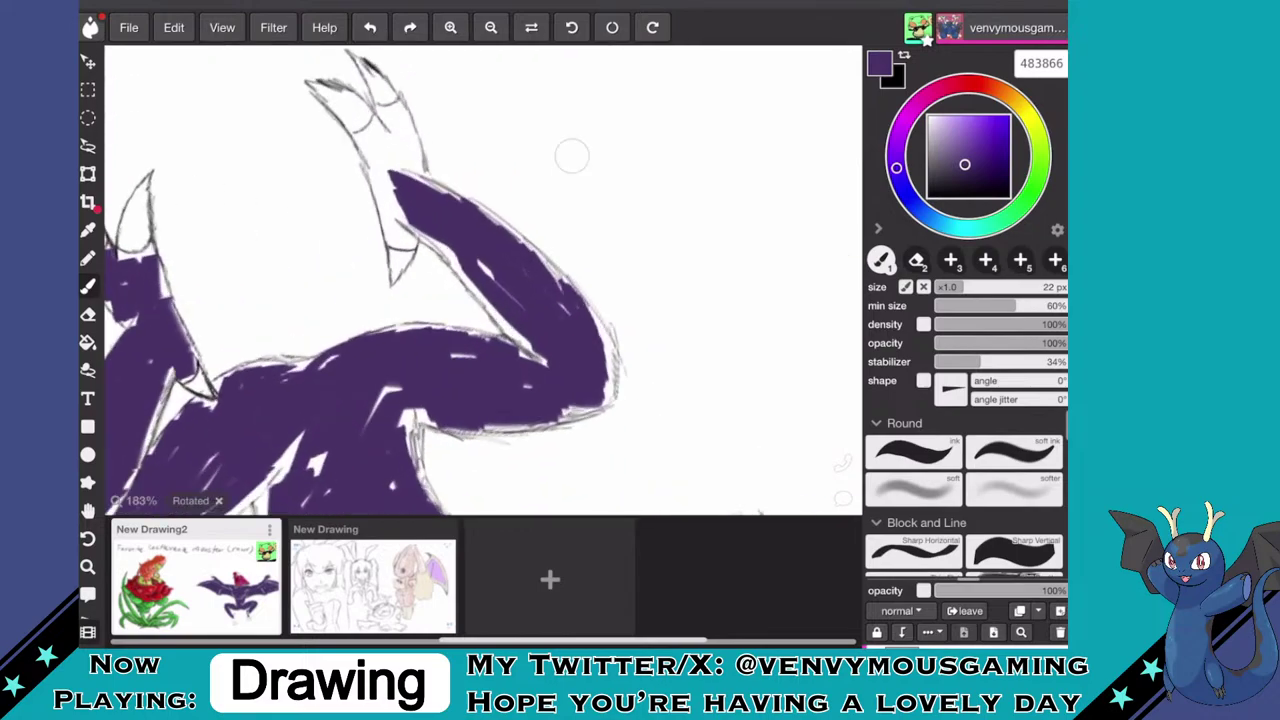
mouse_move(390, 234)
mouse_down()
mouse_move(401, 190)
mouse_move(397, 200)
mouse_move(369, 148)
mouse_move(373, 125)
mouse_move(387, 158)
mouse_move(389, 120)
mouse_move(402, 165)
mouse_up()
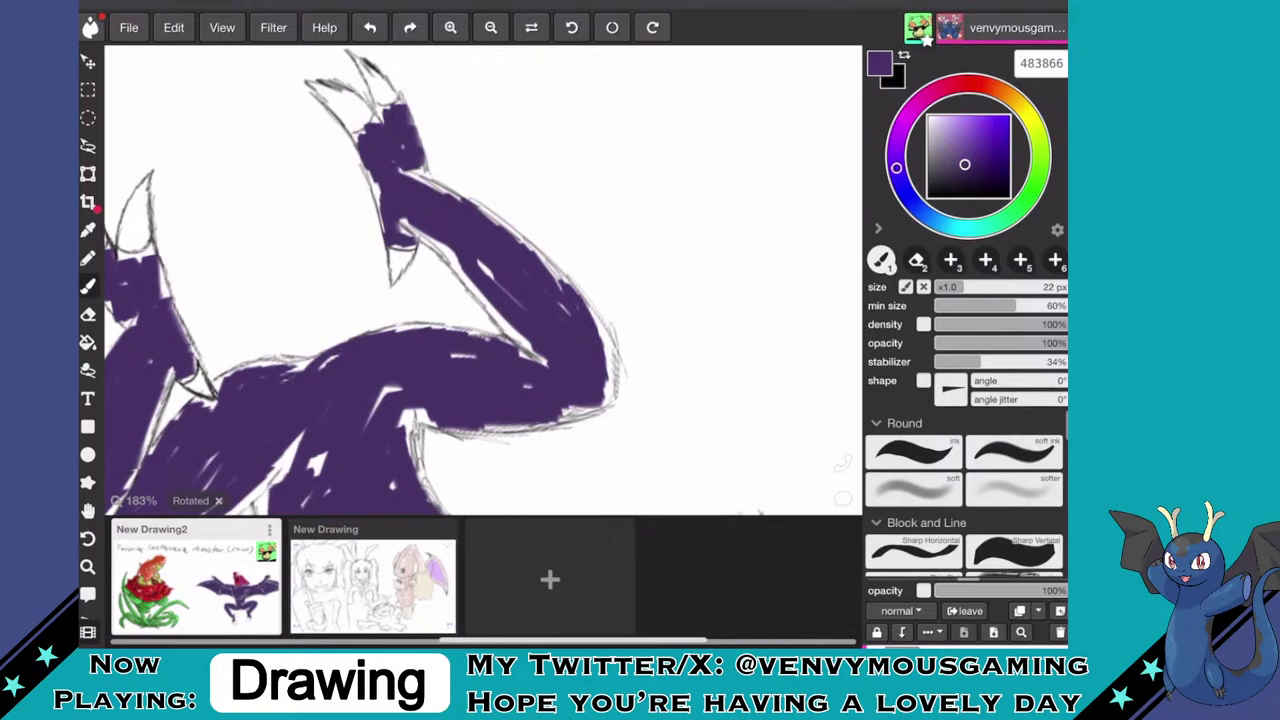
- Add a new blank canvas to the shared drawing and switch to it
scroll(484, 280, down, 10)
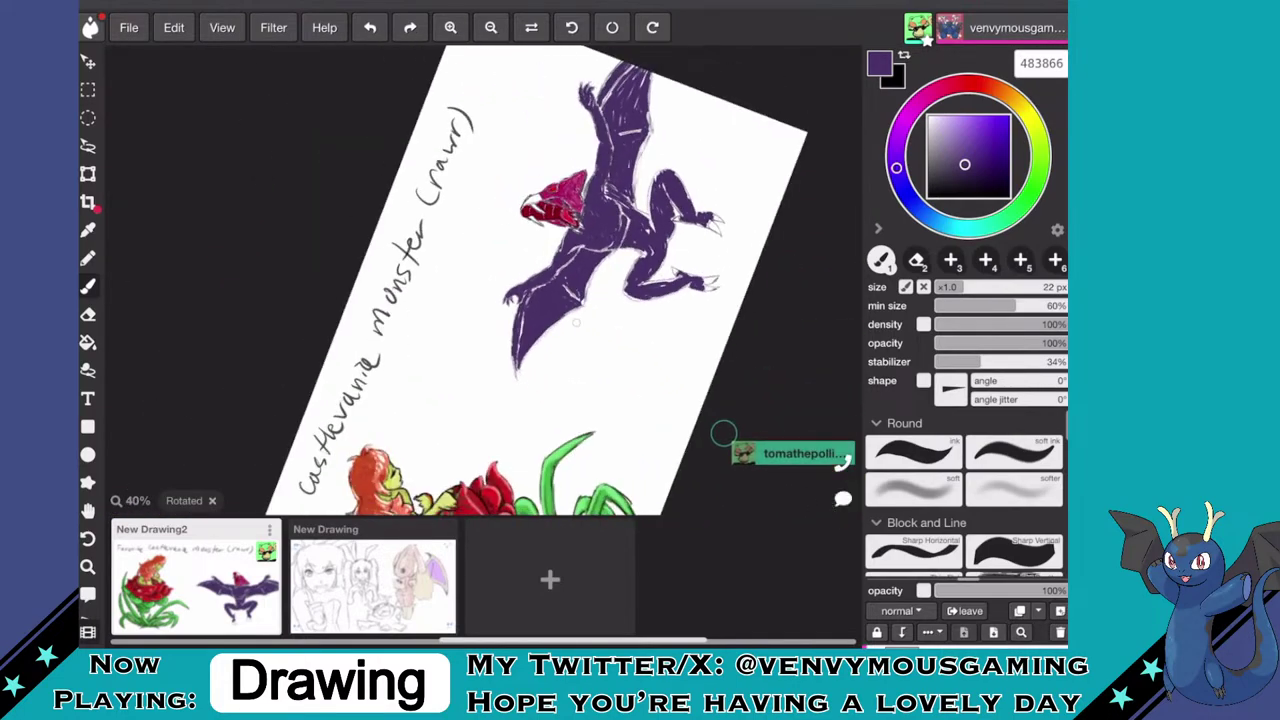
scroll(484, 280, up, 4)
scroll(484, 280, up, 1)
scroll(484, 280, down, 3)
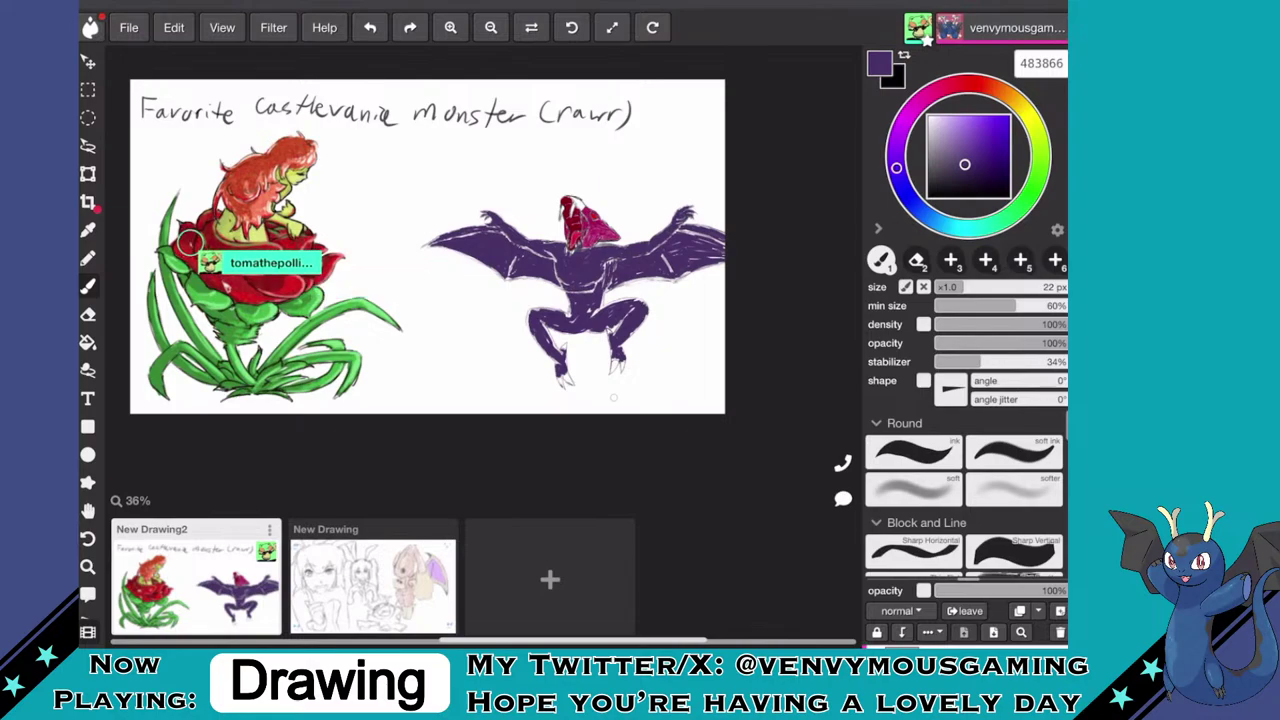
scroll(484, 280, up, 2)
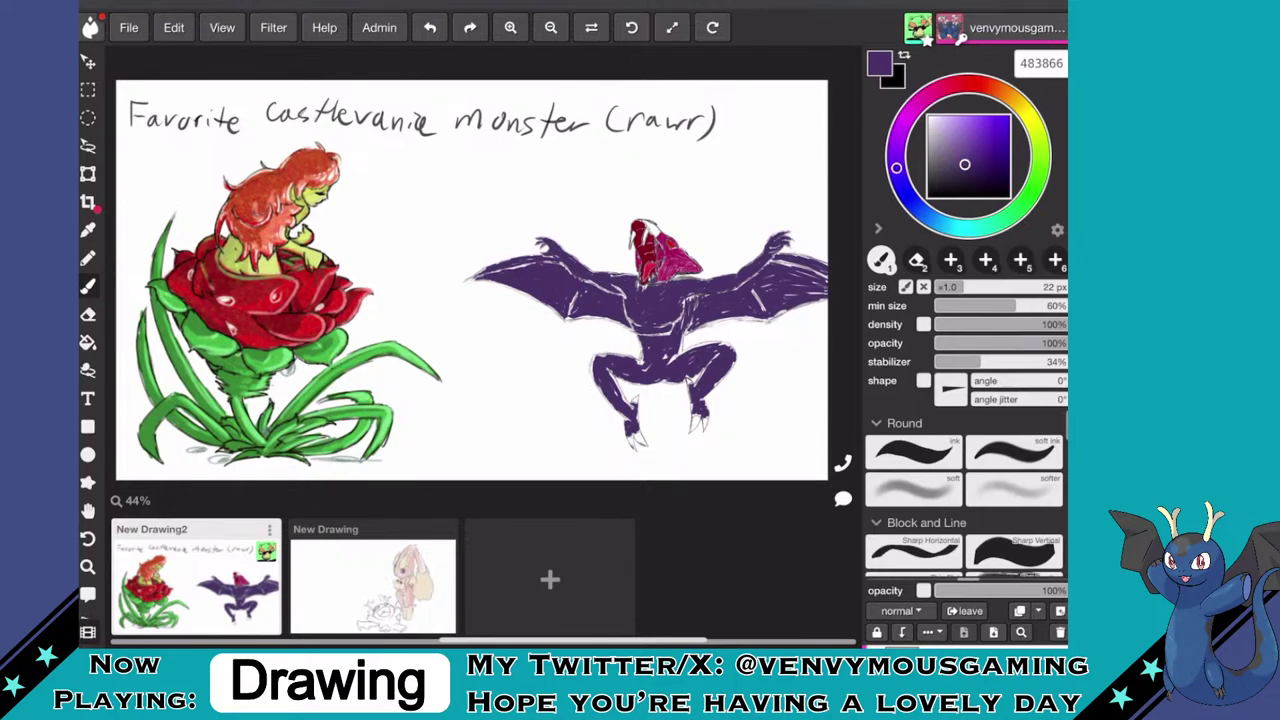
click(549, 580)
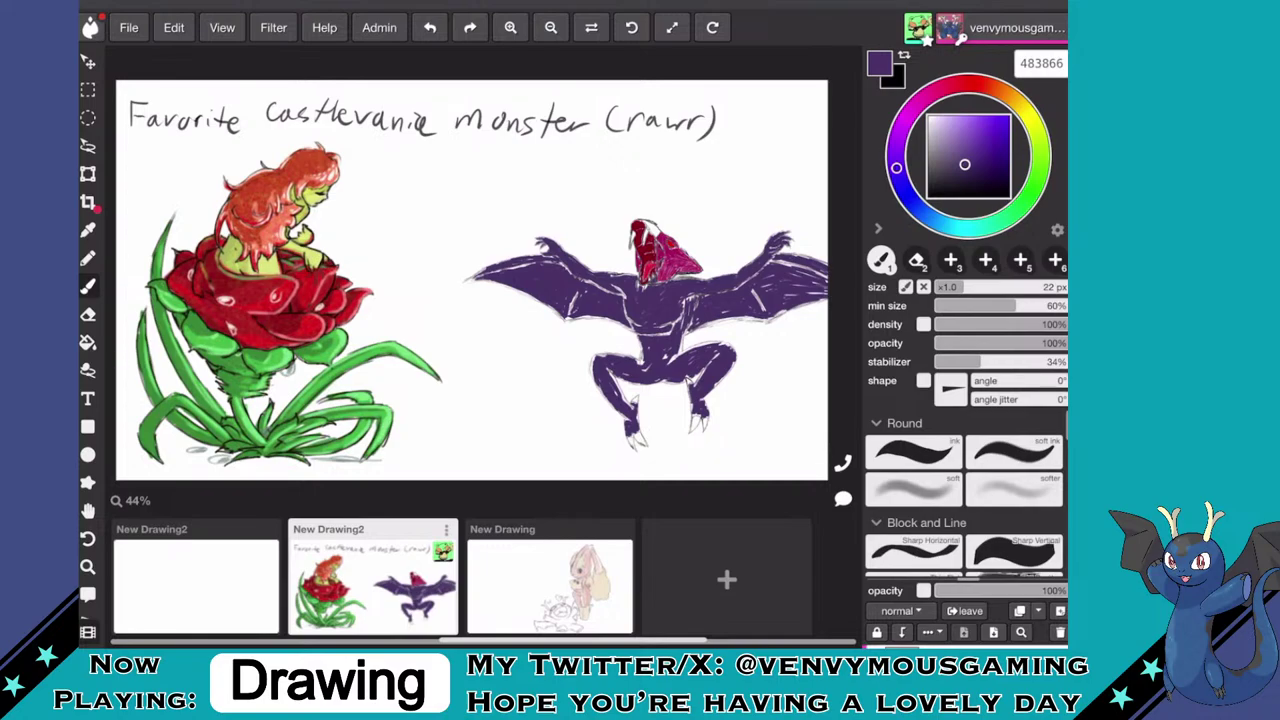
click(196, 585)
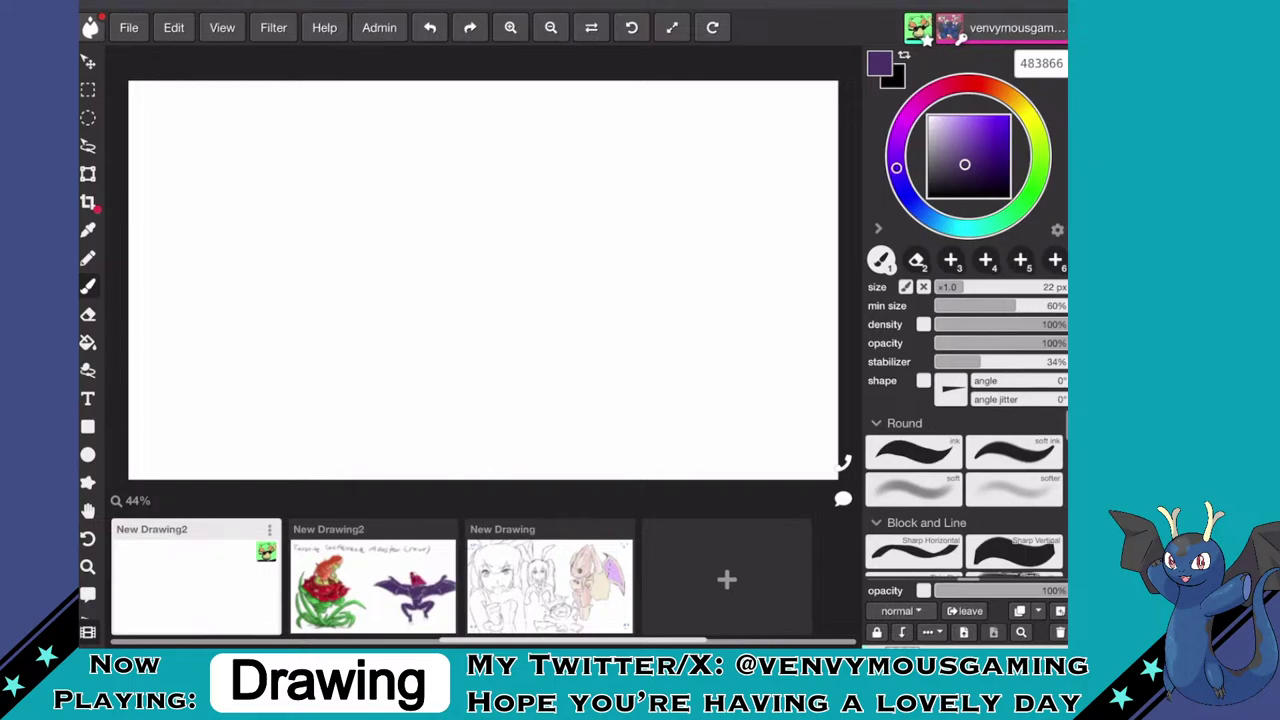
- Set the brush colour to black and handwrite the title "Draw a weapon as a person!!!" across the top of the canvas
drag(965, 164, 1009, 198)
mouse_move(147, 100)
mouse_down()
mouse_move(148, 134)
mouse_move(188, 121)
mouse_up()
mouse_move(190, 120)
mouse_down()
mouse_move(408, 121)
mouse_move(443, 140)
mouse_move(494, 134)
mouse_up()
mouse_move(512, 118)
mouse_down()
mouse_move(498, 134)
mouse_move(540, 132)
mouse_up()
drag(556, 114, 582, 150)
mouse_move(586, 118)
mouse_down()
mouse_move(592, 136)
mouse_move(632, 140)
mouse_up()
drag(636, 140, 702, 130)
mouse_move(712, 144)
mouse_down()
mouse_move(734, 128)
mouse_move(738, 150)
mouse_move(756, 146)
mouse_up()
drag(776, 106, 770, 138)
drag(798, 122, 792, 132)
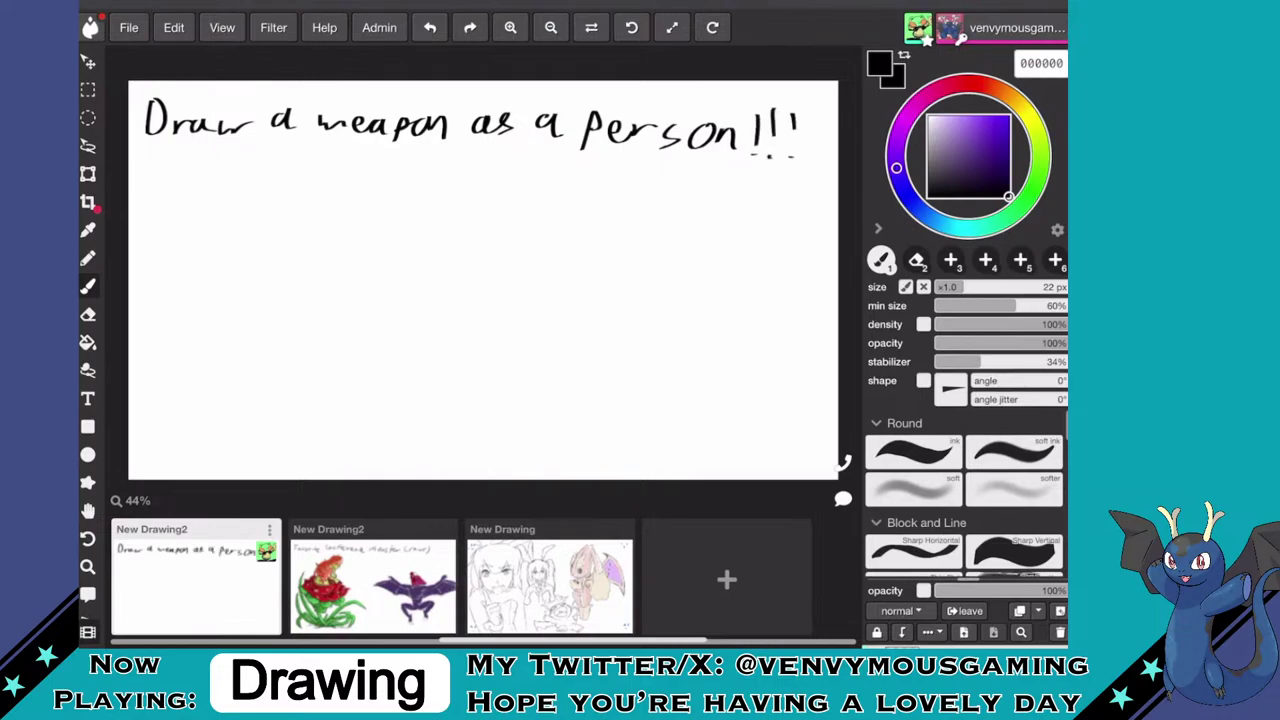
- Set the brush size to 10 px, try a loose curving outline on the empty canvas and undo it
drag(962, 287, 951, 287)
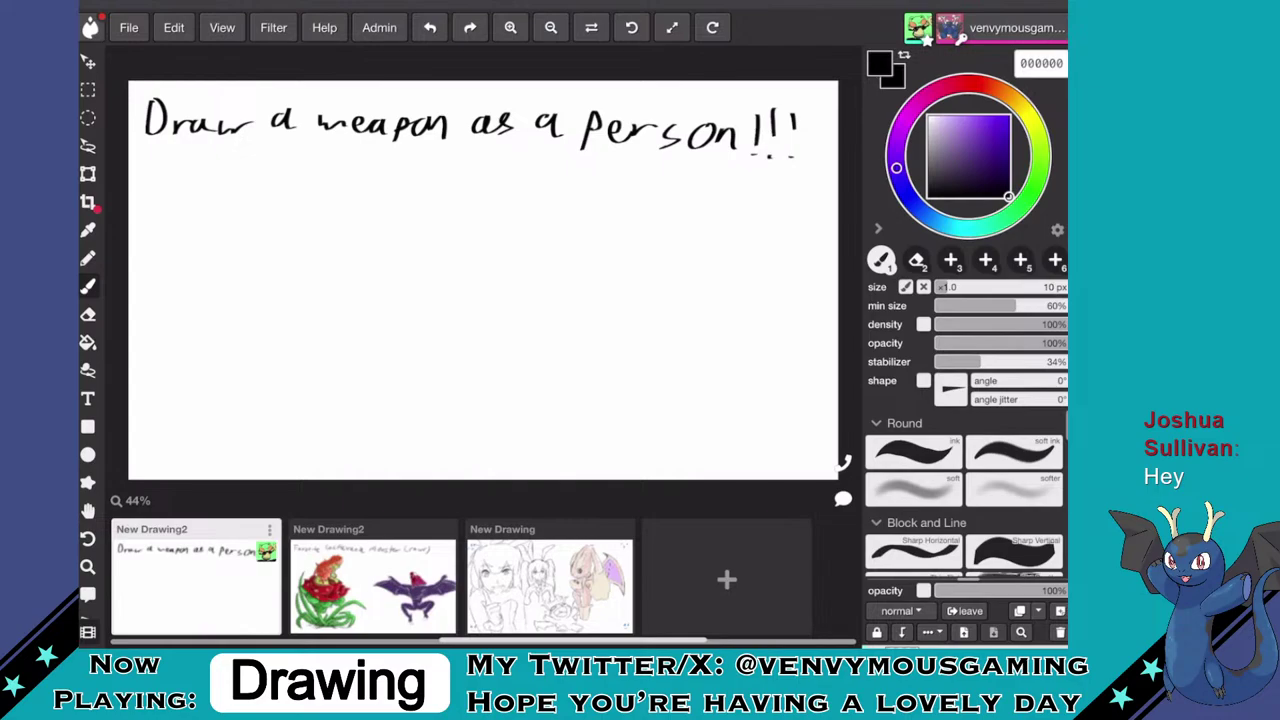
mouse_move(592, 308)
mouse_down()
mouse_move(672, 342)
mouse_move(722, 400)
mouse_move(580, 400)
mouse_move(604, 344)
mouse_move(694, 314)
mouse_move(588, 291)
mouse_move(635, 365)
mouse_up()
scroll(719, 287, down, 1)
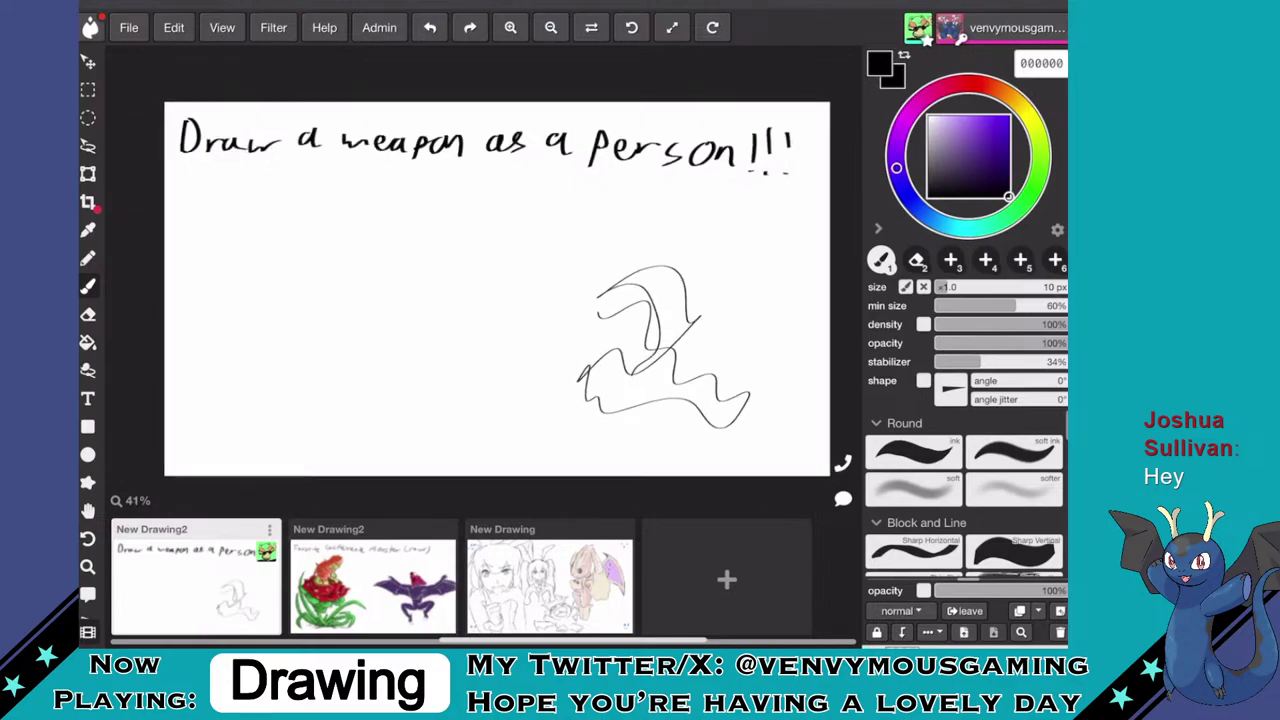
key(ctrl+z)
scroll(795, 332, up, 1)
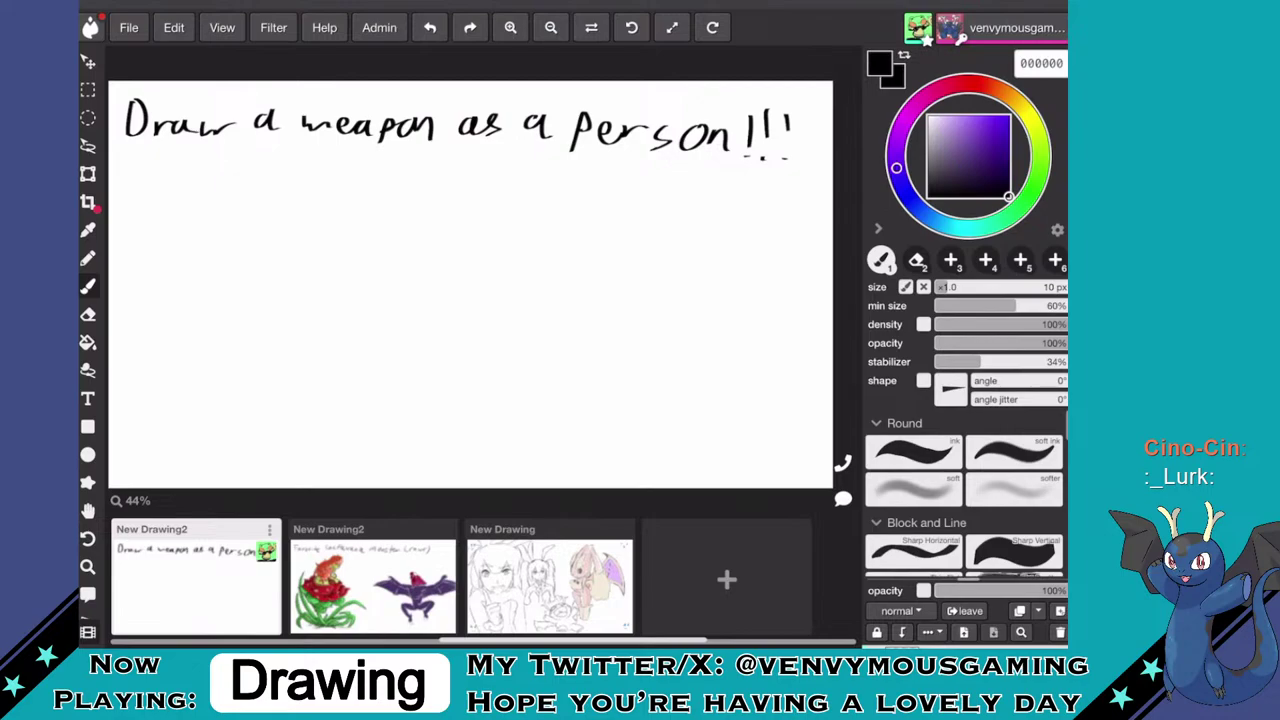
- Sketch in black a round smiling head with two dot eyes, drooping ear-like flaps and a ball-tipped point on top
mouse_move(989, 157)
mouse_down()
mouse_move(999, 137)
mouse_move(1009, 197)
mouse_up()
mouse_move(420, 284)
mouse_down()
mouse_move(384, 318)
mouse_move(417, 307)
mouse_up()
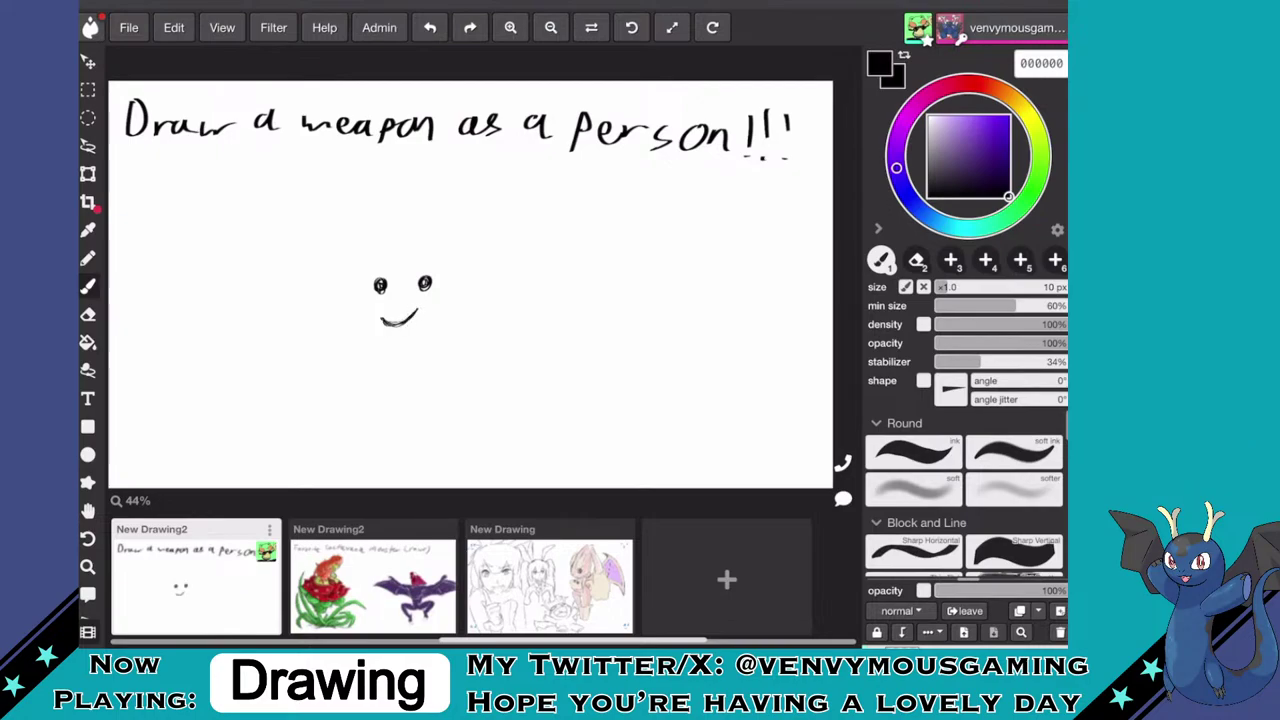
mouse_move(361, 347)
mouse_down()
mouse_move(338, 287)
mouse_move(361, 358)
mouse_move(457, 326)
mouse_move(336, 306)
mouse_up()
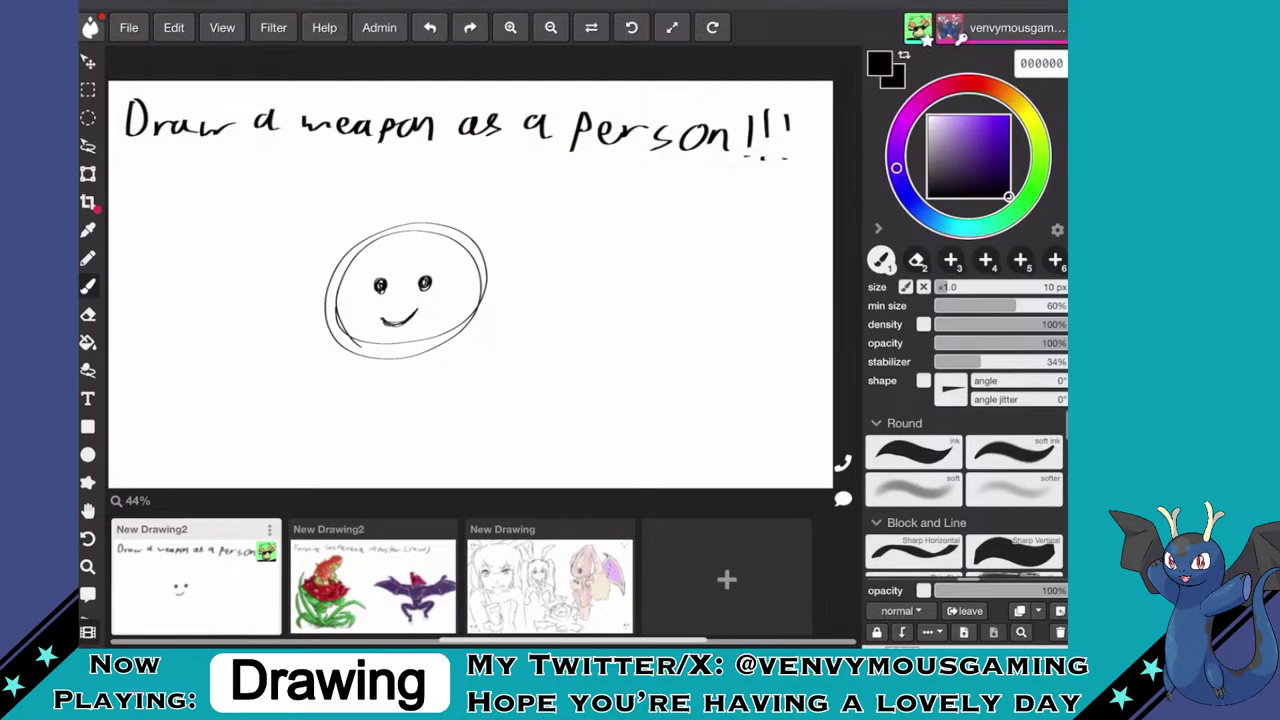
mouse_move(448, 235)
mouse_down()
mouse_move(470, 213)
mouse_move(510, 212)
mouse_move(536, 292)
mouse_move(512, 292)
mouse_move(487, 240)
mouse_move(350, 208)
mouse_move(318, 214)
mouse_move(294, 272)
mouse_move(322, 284)
mouse_move(338, 238)
mouse_move(362, 252)
mouse_move(417, 195)
mouse_move(434, 226)
mouse_move(408, 214)
mouse_move(424, 210)
mouse_up()
mouse_move(424, 210)
mouse_down()
mouse_move(402, 222)
mouse_move(418, 192)
mouse_up()
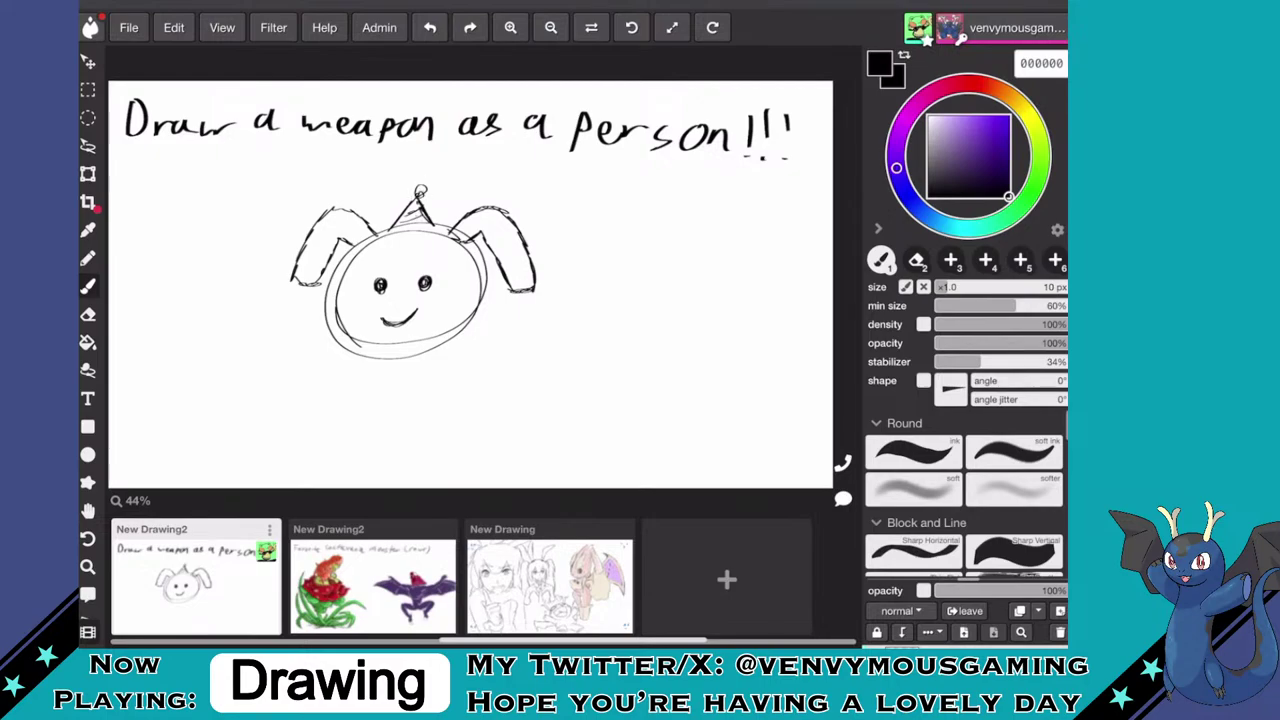
- Switch the brush colour to coral red ff7361 and paint a blush mark on each cheek of the face
click(977, 84)
drag(970, 132, 978, 116)
mouse_move(452, 300)
mouse_down()
mouse_move(438, 312)
mouse_move(350, 312)
mouse_up()
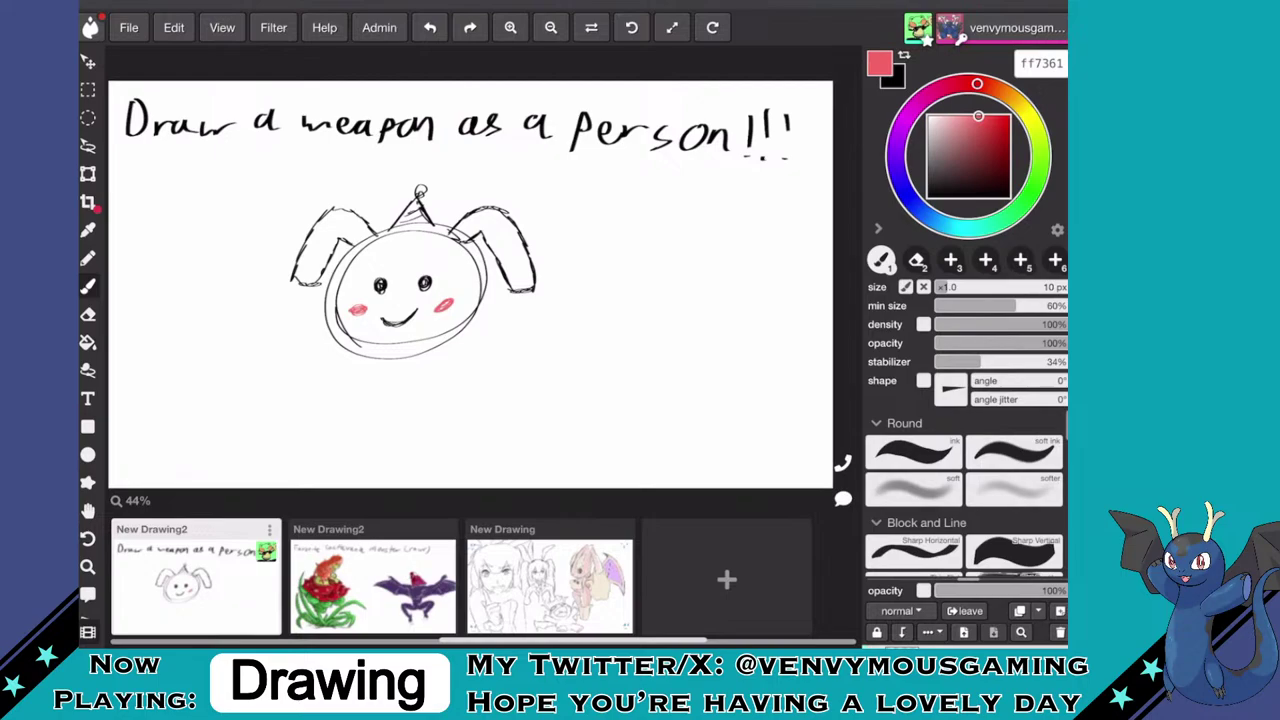
- Set the colour to black and erase the whole smiling head with a 99 px eraser, resetting the eraser to 12 px
click(1009, 197)
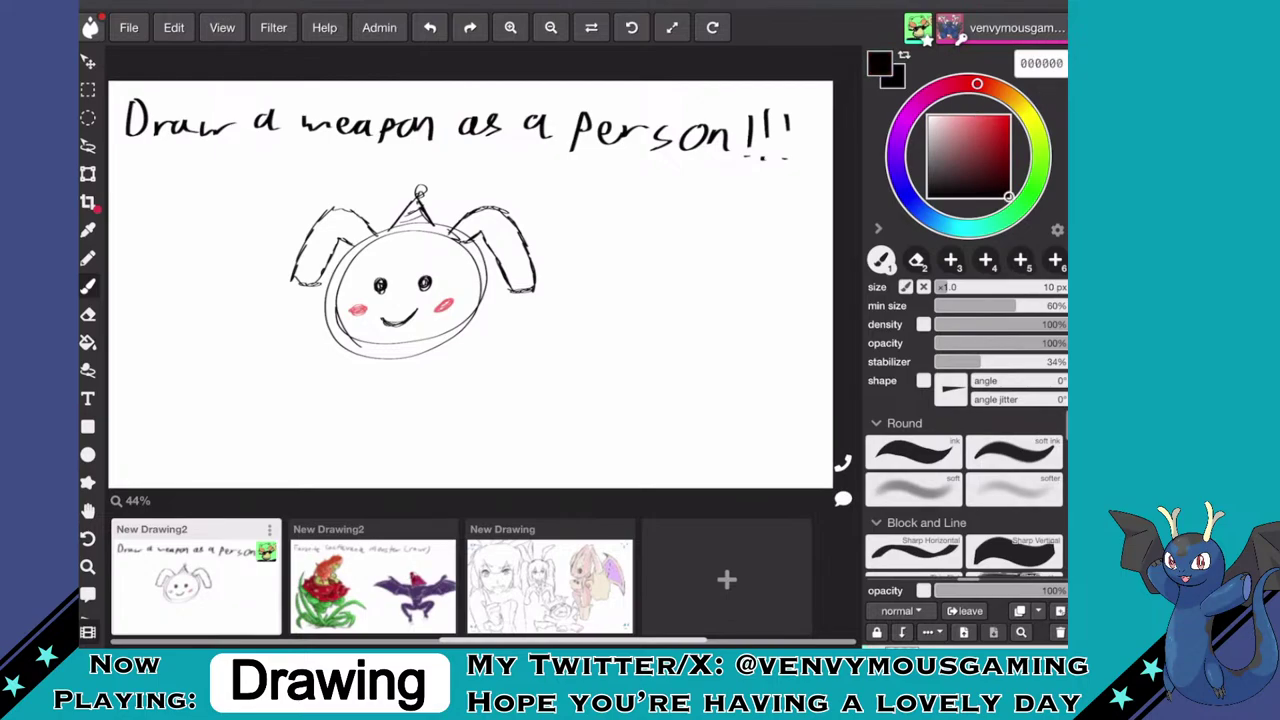
key(e)
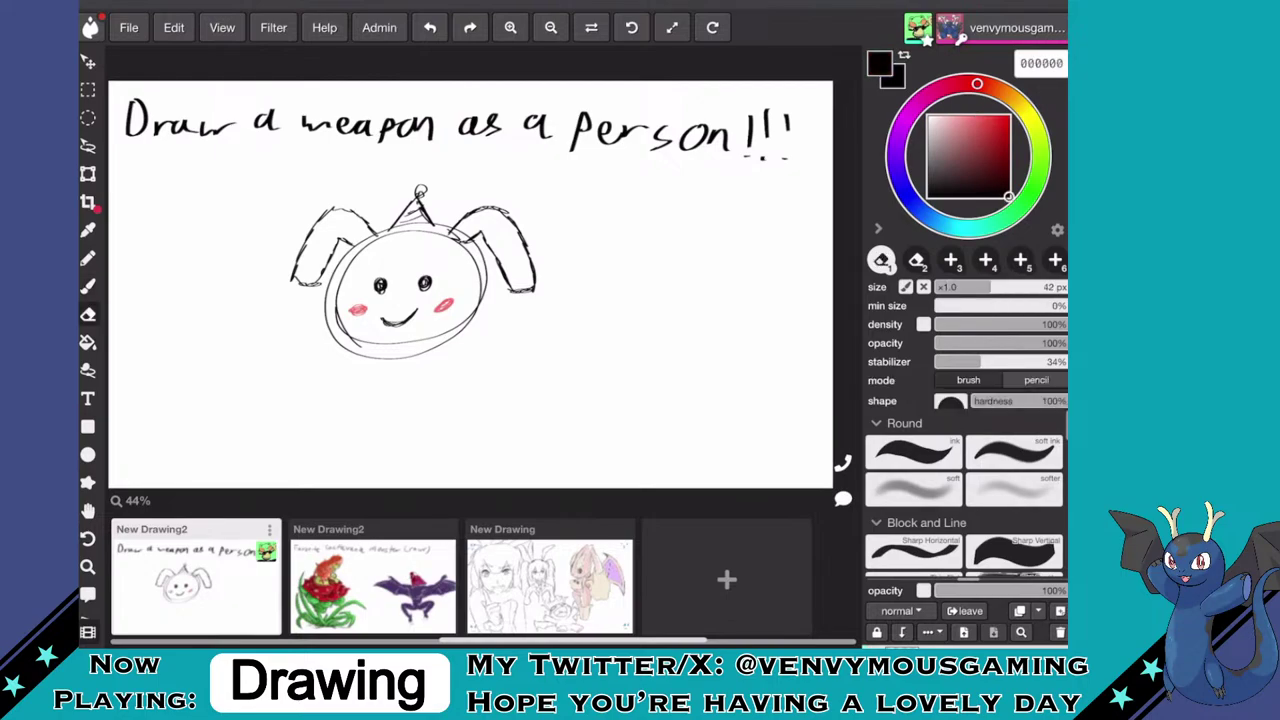
mouse_move(517, 303)
mouse_down()
mouse_move(550, 259)
mouse_move(510, 300)
mouse_move(547, 268)
mouse_move(519, 300)
mouse_move(538, 287)
mouse_move(505, 305)
mouse_move(551, 266)
mouse_move(501, 296)
mouse_move(521, 267)
mouse_move(500, 281)
mouse_move(521, 218)
mouse_up()
drag(988, 287, 1066, 287)
mouse_move(490, 297)
mouse_down()
mouse_move(444, 346)
mouse_move(512, 259)
mouse_move(464, 286)
mouse_move(516, 212)
mouse_move(461, 237)
mouse_move(470, 212)
mouse_move(468, 254)
mouse_move(487, 260)
mouse_move(427, 194)
mouse_move(413, 202)
mouse_move(432, 188)
mouse_move(405, 228)
mouse_move(419, 221)
mouse_move(366, 247)
mouse_move(380, 219)
mouse_move(303, 283)
mouse_move(327, 254)
mouse_move(357, 235)
mouse_move(307, 287)
mouse_move(301, 266)
mouse_move(337, 222)
mouse_move(305, 270)
mouse_move(291, 262)
mouse_move(347, 207)
mouse_move(361, 212)
mouse_move(333, 220)
mouse_move(358, 247)
mouse_move(317, 318)
mouse_move(392, 267)
mouse_move(336, 323)
mouse_move(385, 320)
mouse_move(448, 265)
mouse_move(413, 320)
mouse_move(409, 359)
mouse_move(454, 325)
mouse_move(437, 320)
mouse_move(365, 400)
mouse_move(390, 347)
mouse_move(338, 350)
mouse_move(336, 329)
mouse_move(362, 378)
mouse_up()
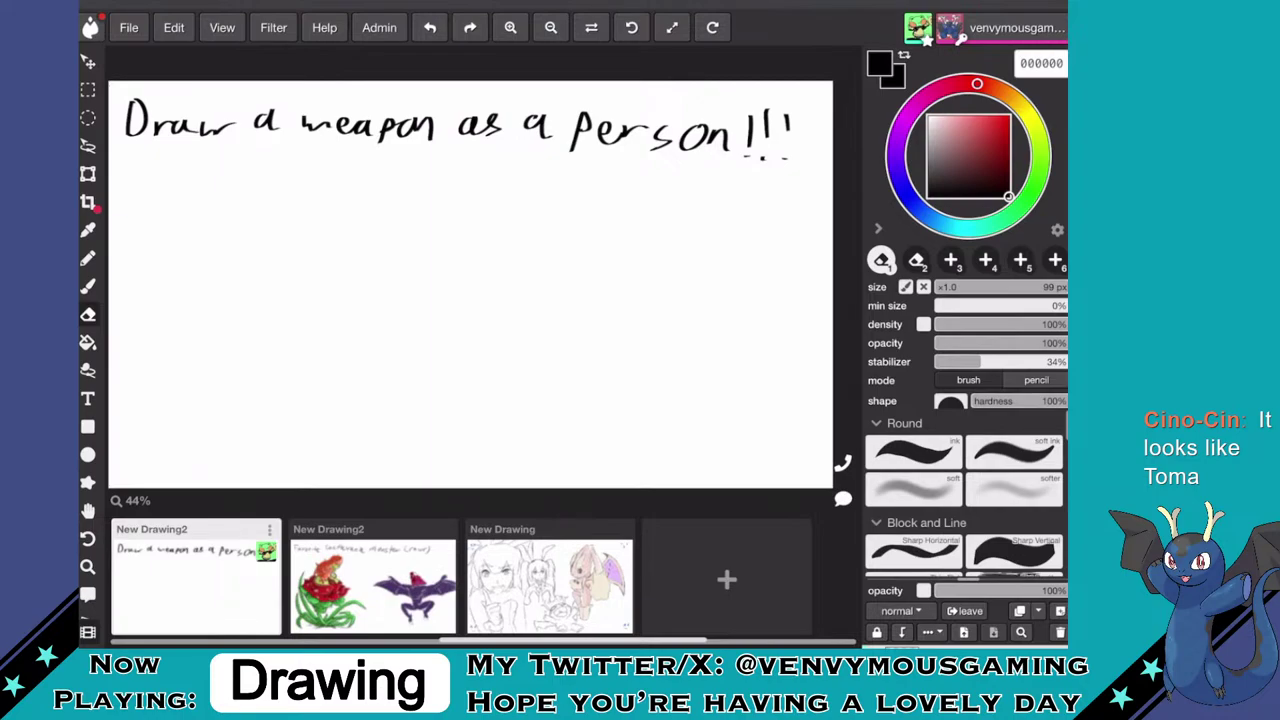
drag(981, 287, 951, 287)
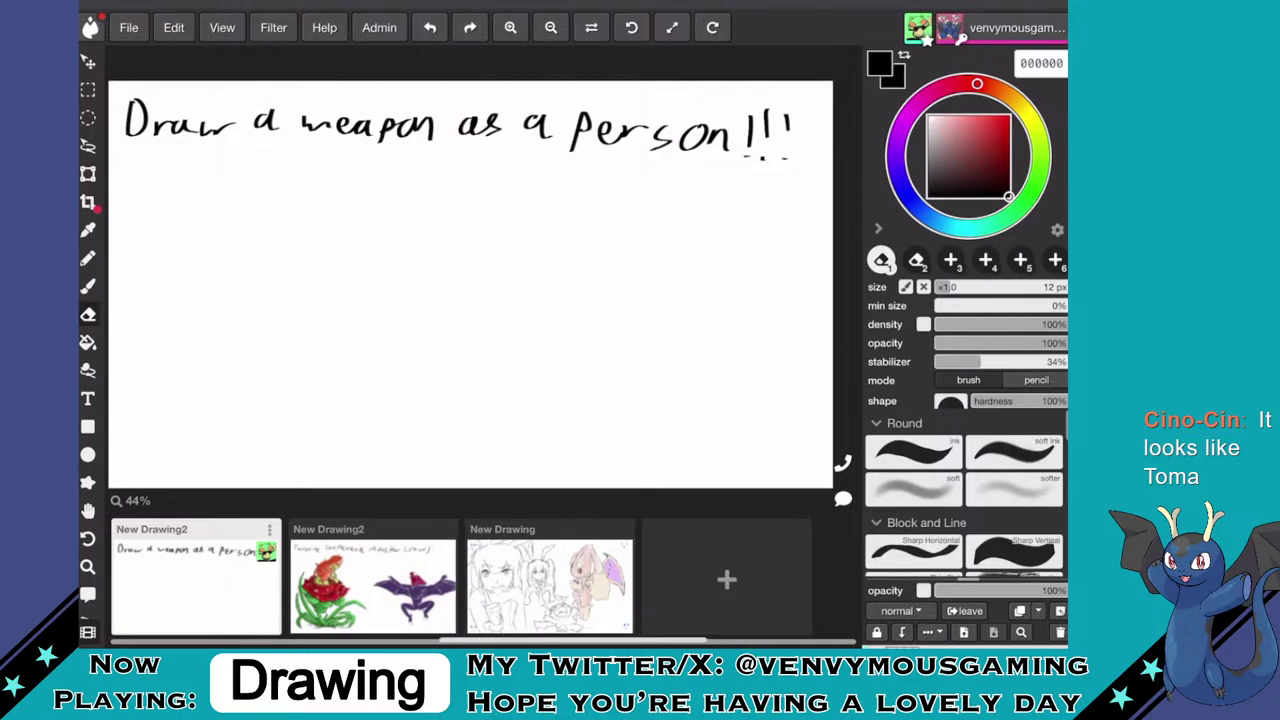
- Set the brush to 68% opacity and 8 px, trying short strokes on the blank canvas and undoing them
key(b)
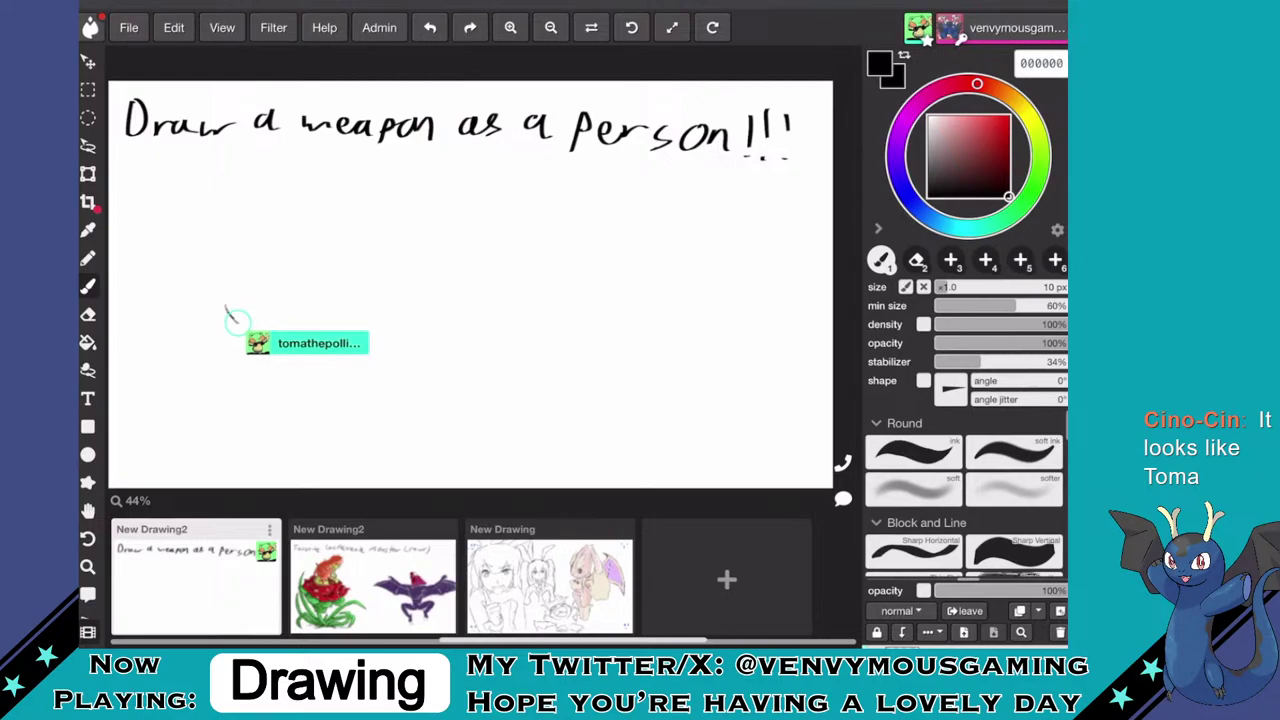
drag(1064, 343, 1027, 343)
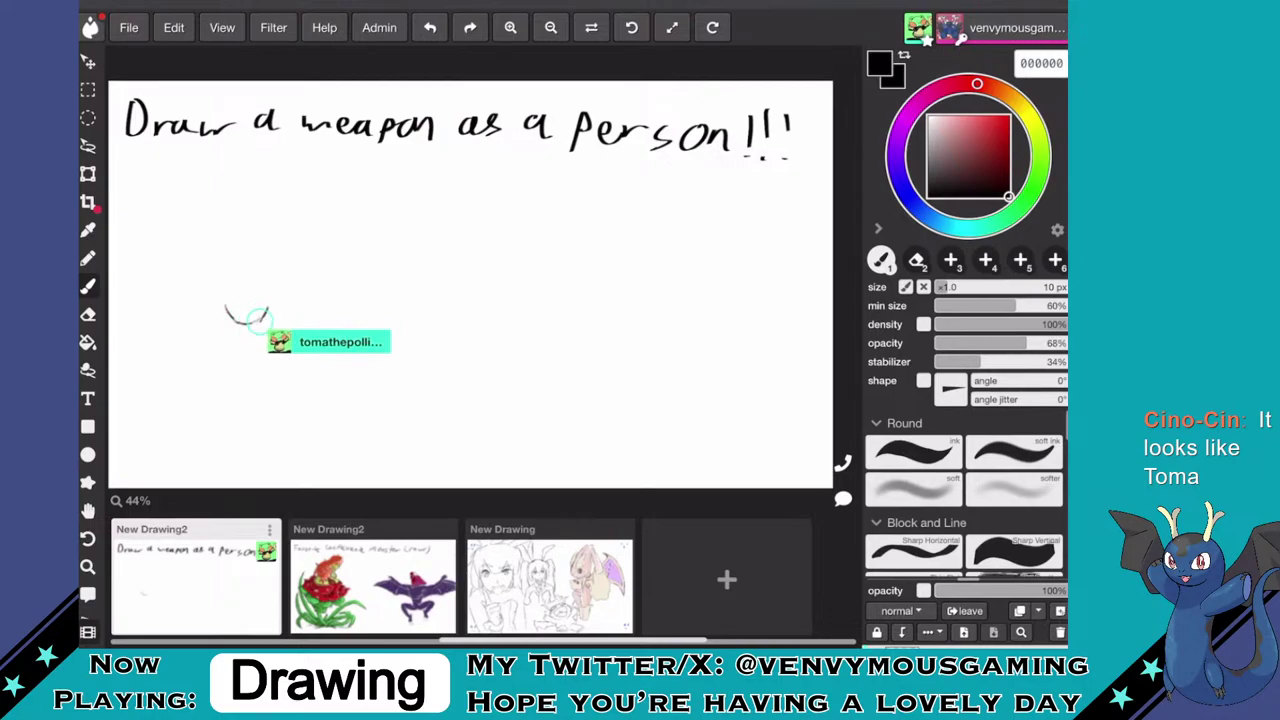
scroll(750, 258, up, 3)
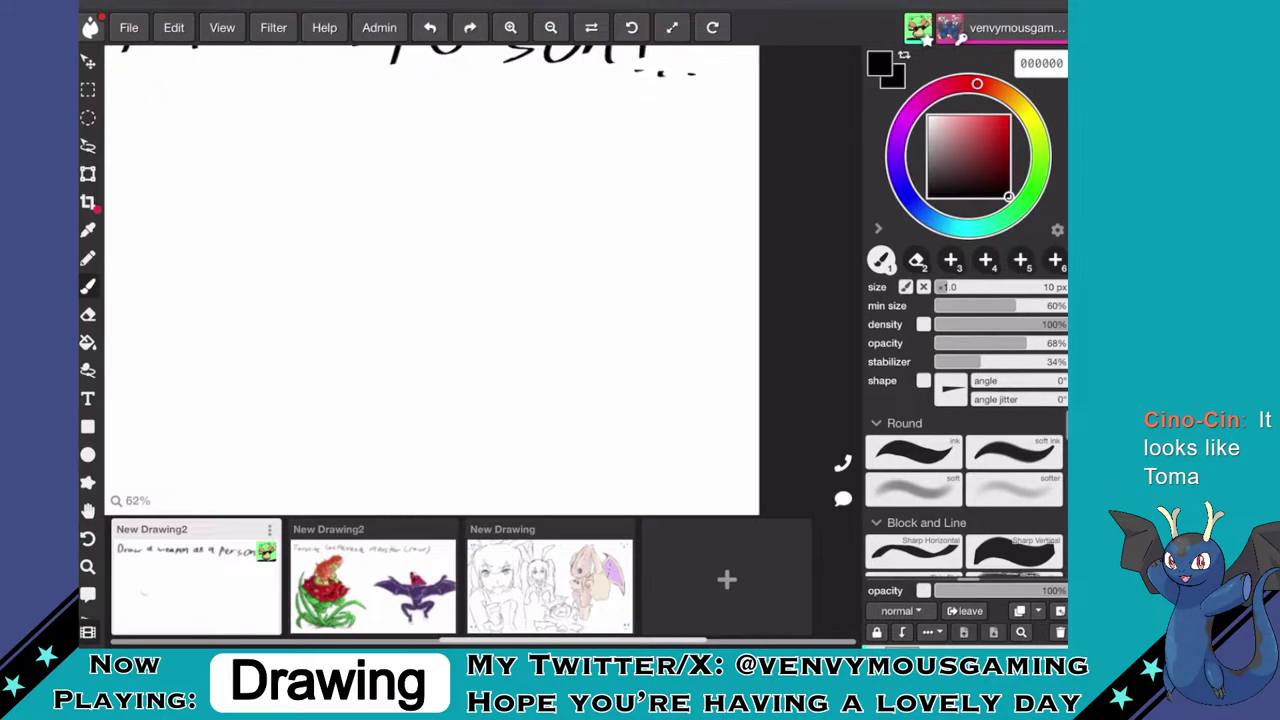
scroll(586, 296, down, 2)
scroll(420, 265, up, 1)
scroll(420, 265, down, 2)
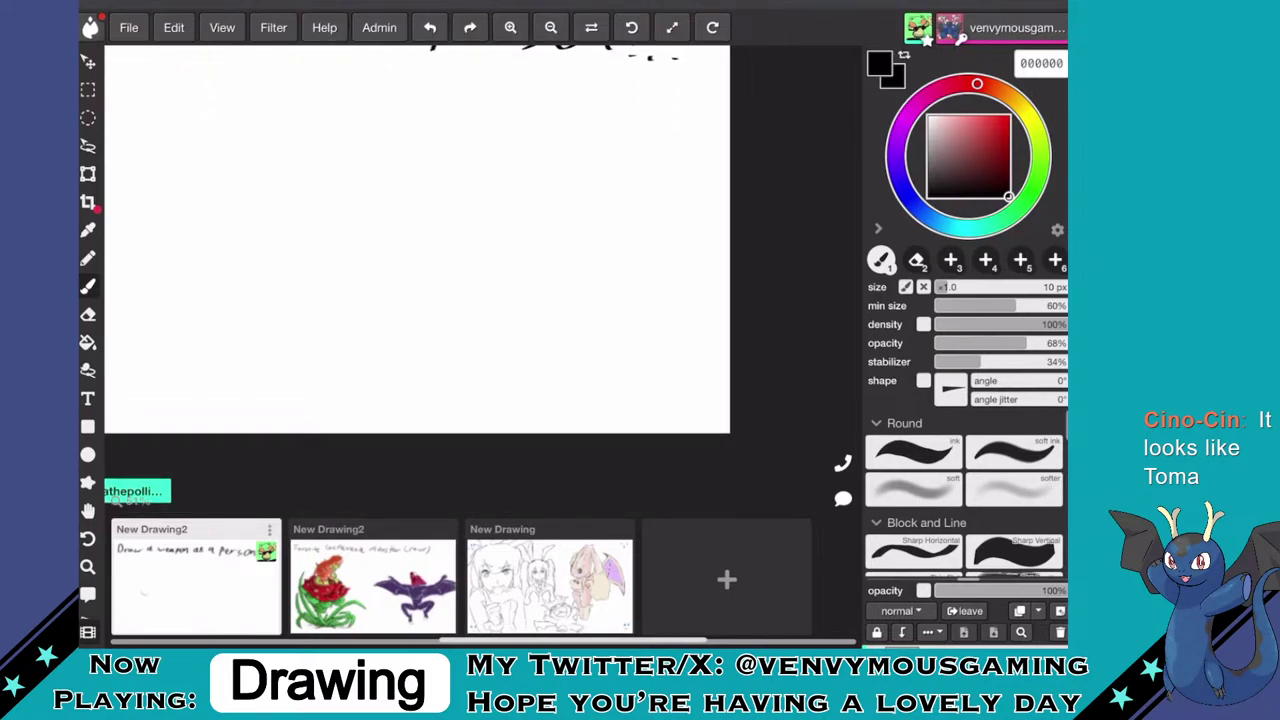
scroll(420, 265, up, 2)
scroll(628, 340, up, 2)
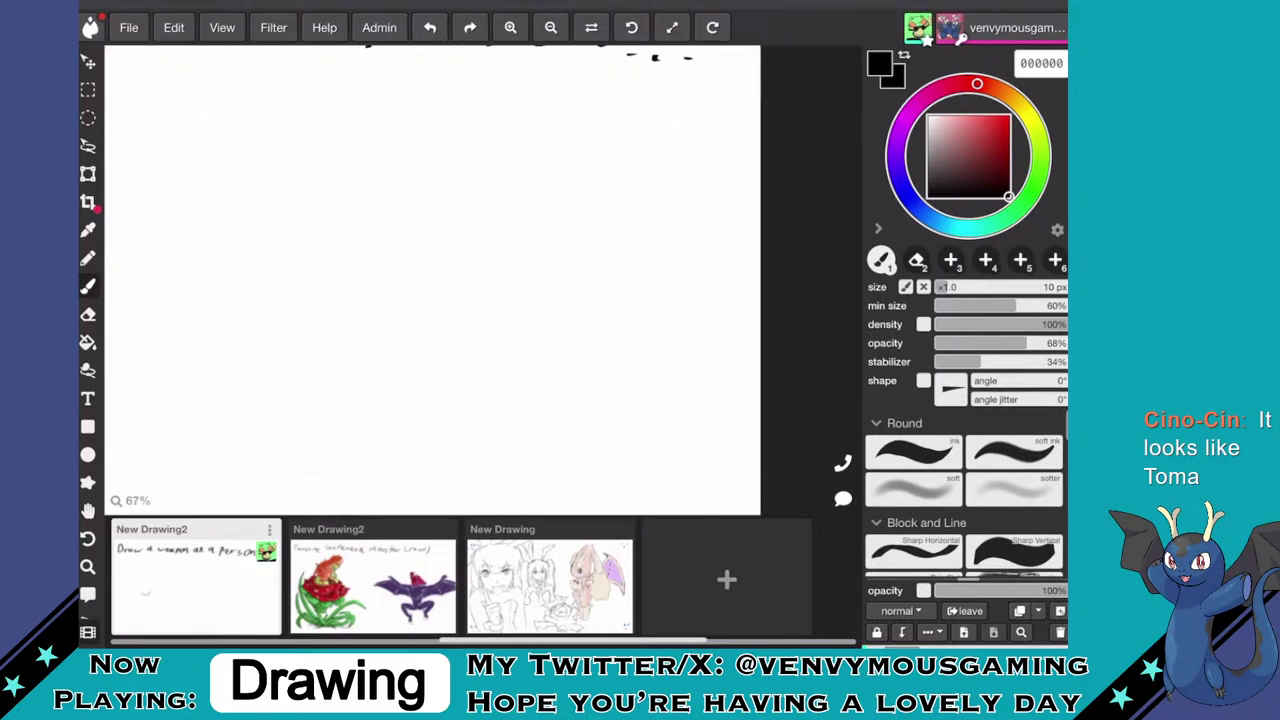
drag(506, 198, 496, 237)
key(ctrl+z)
key(bracketleft)
drag(551, 196, 537, 236)
key(ctrl+z)
- Lower the brush opacity to 44% and sketch an angular nose with a narrow half-closed eye on each side
drag(1027, 343, 994, 343)
mouse_move(566, 204)
mouse_down()
mouse_move(548, 252)
mouse_move(568, 256)
mouse_up()
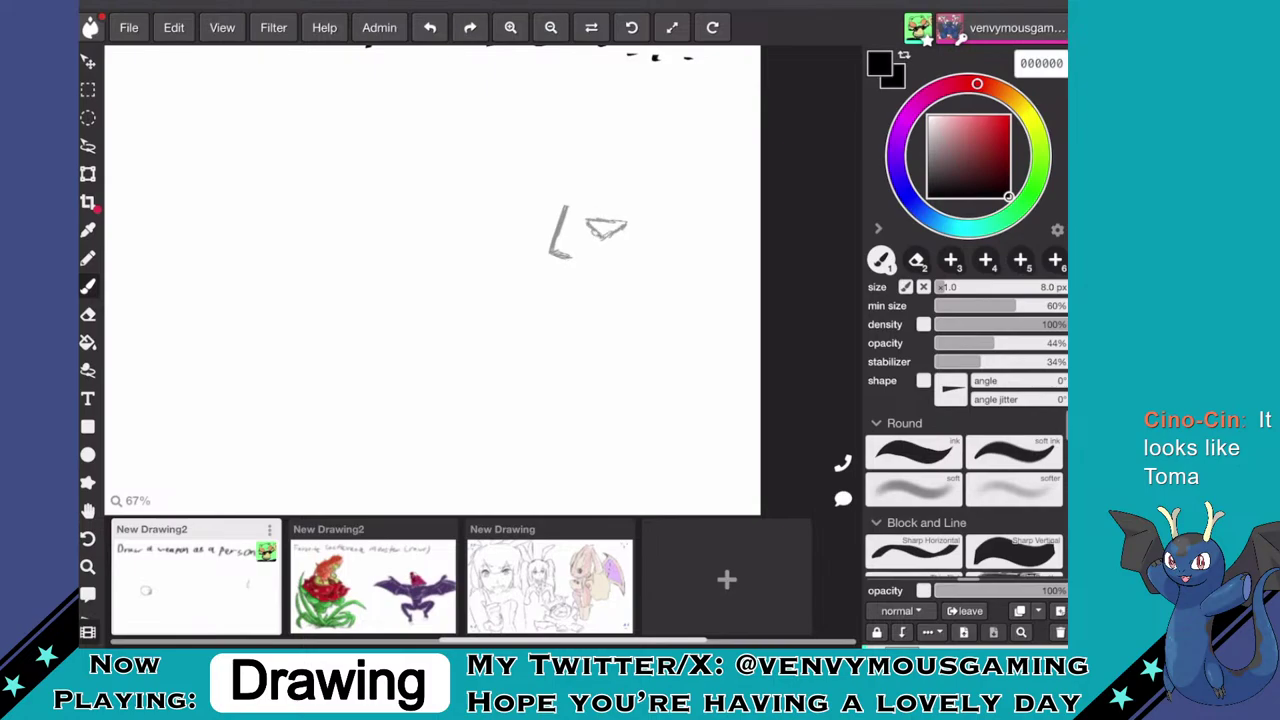
scroll(592, 230, up, 1)
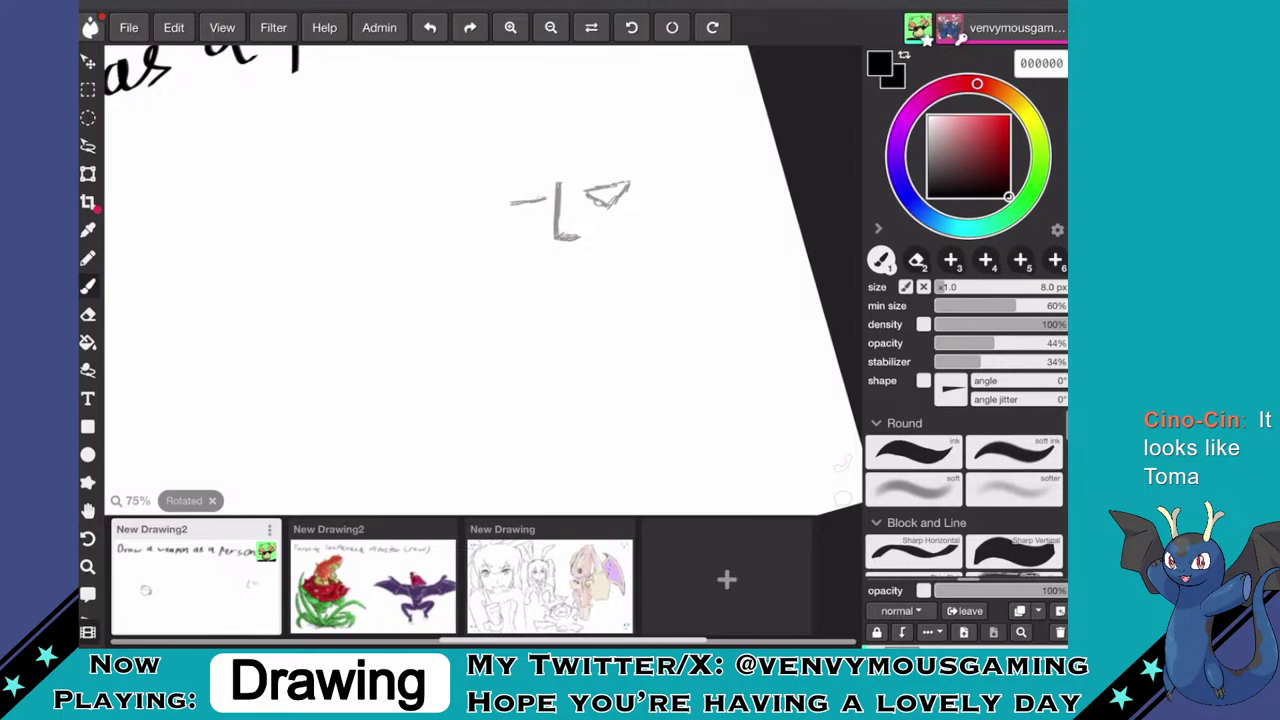
drag(545, 199, 522, 208)
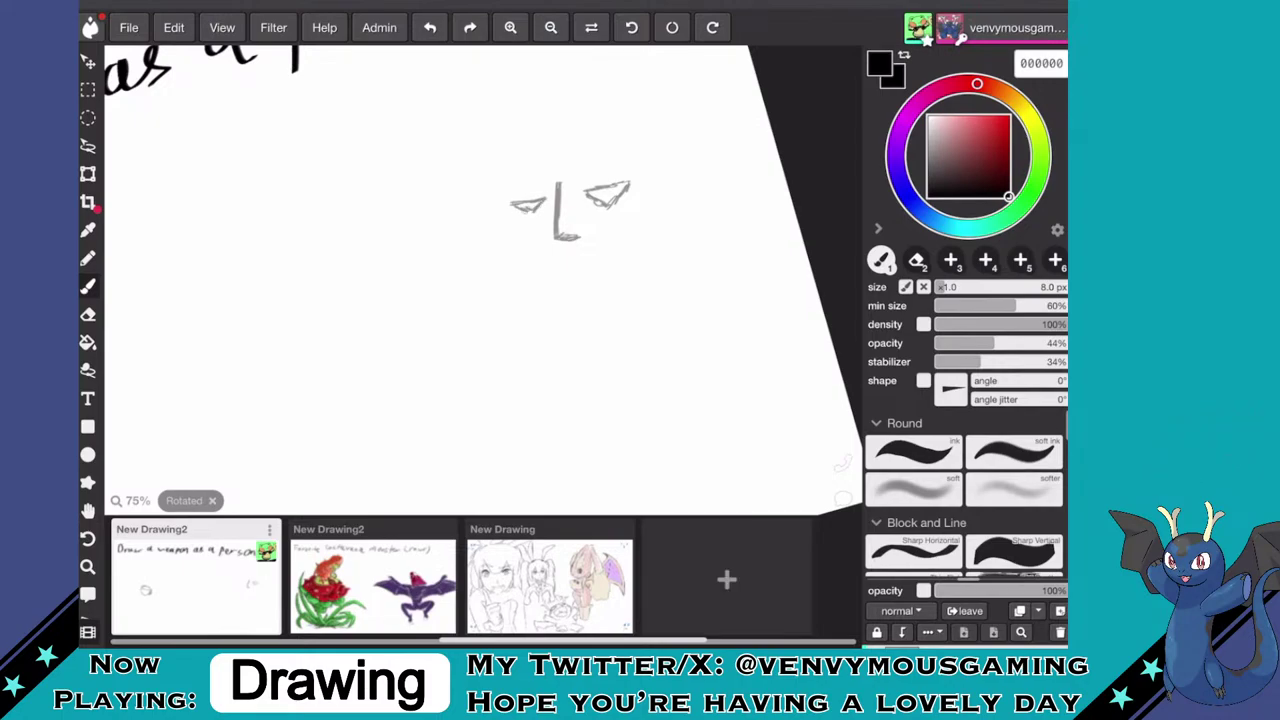
- Sketch a downturned frowning mouth below the nose
scroll(646, 331, up, 3)
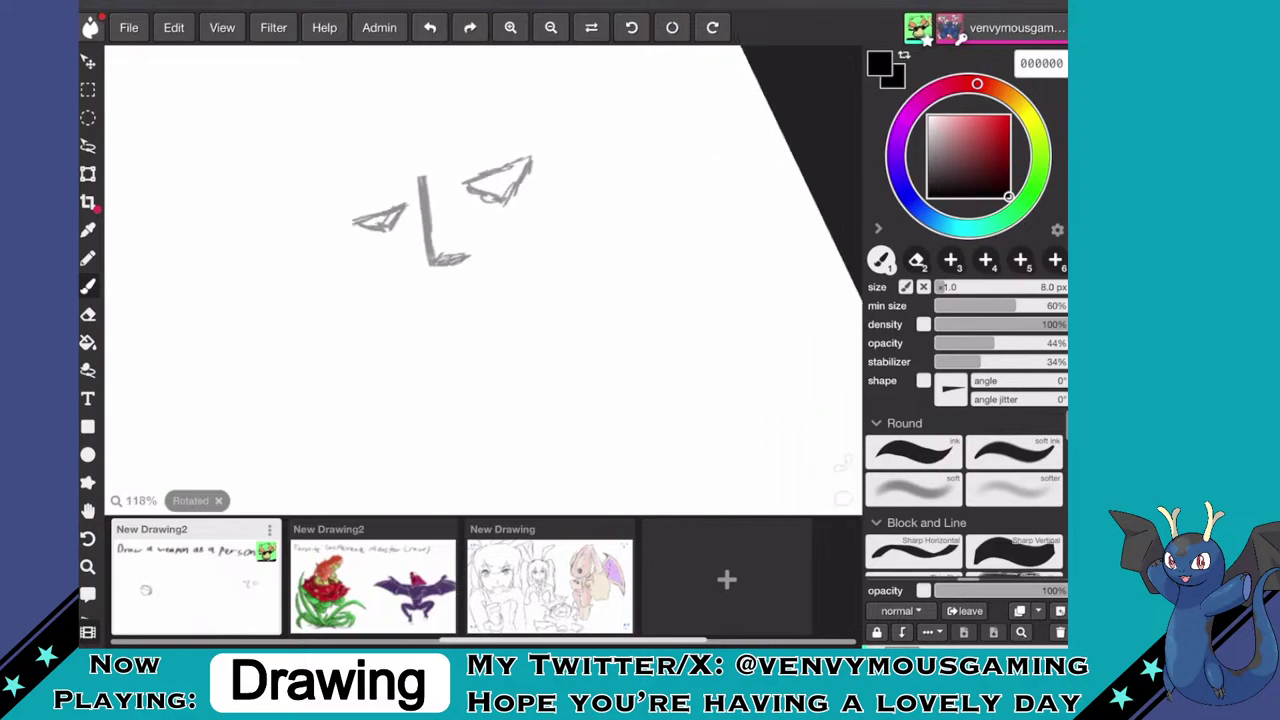
scroll(483, 280, down, 1)
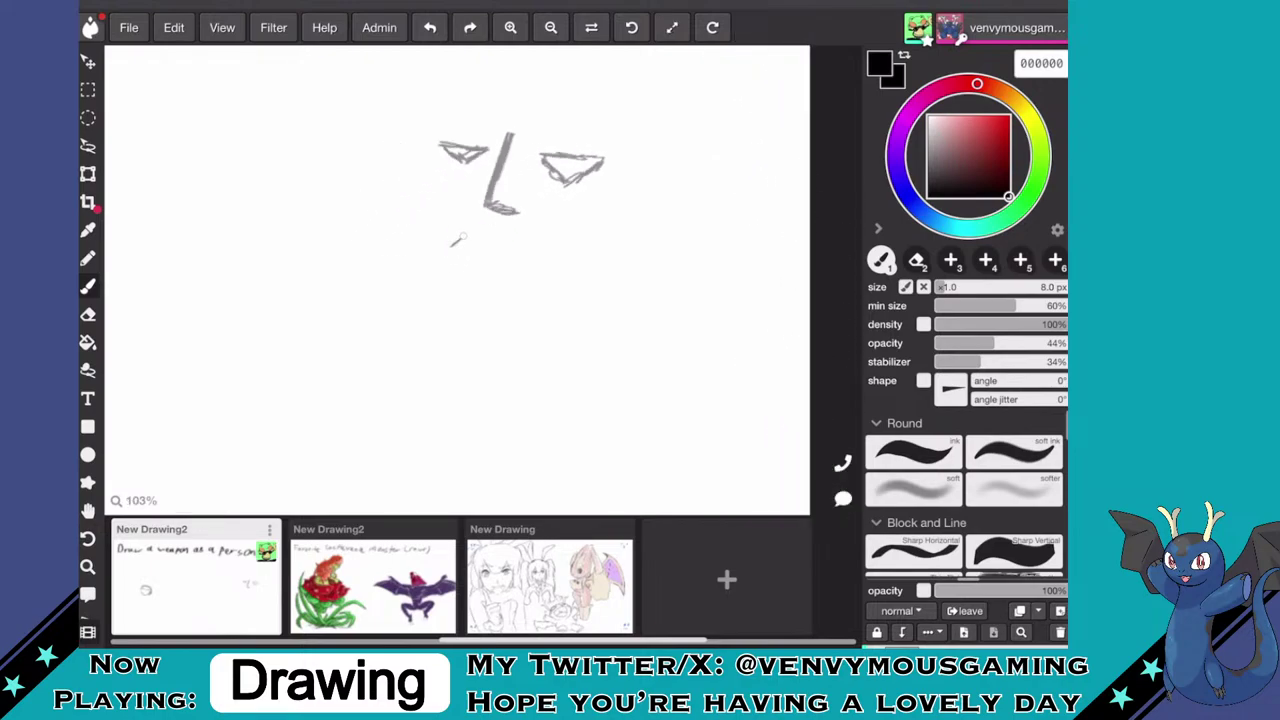
mouse_move(455, 240)
mouse_down()
mouse_move(522, 247)
mouse_move(536, 274)
mouse_move(463, 238)
mouse_up()
scroll(483, 240, down, 3)
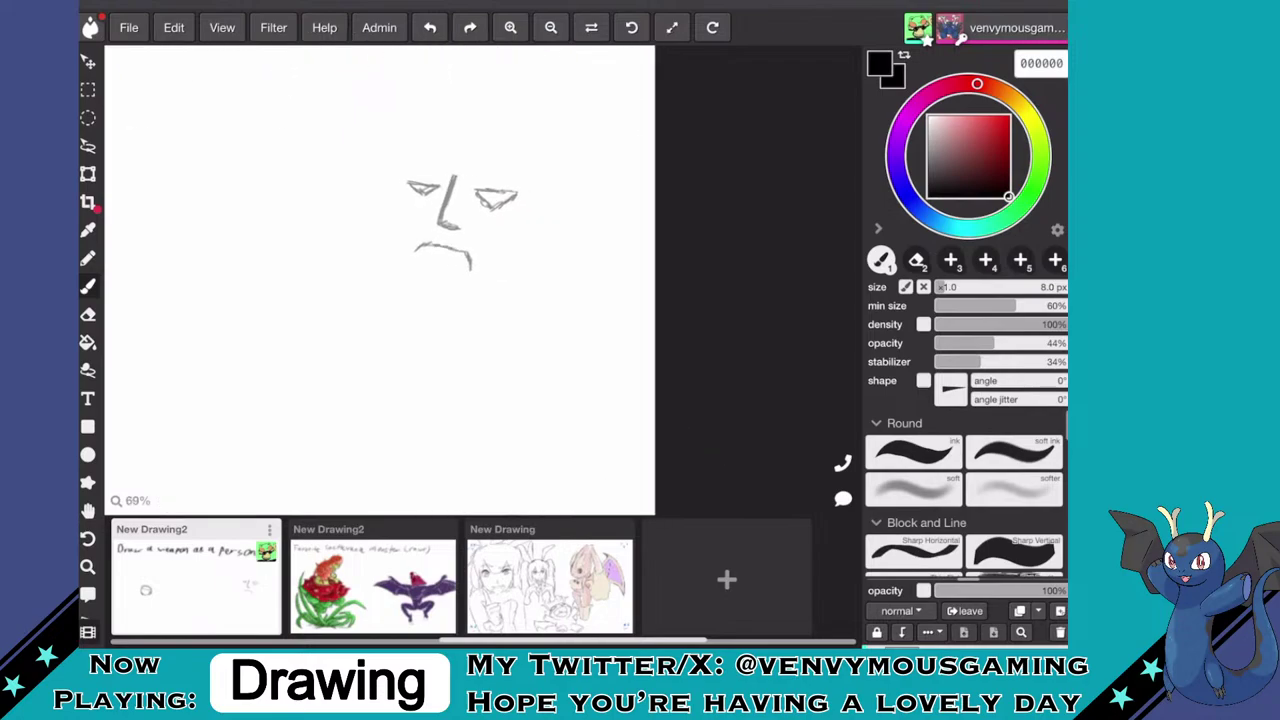
scroll(483, 240, down, 3)
scroll(483, 280, up, 2)
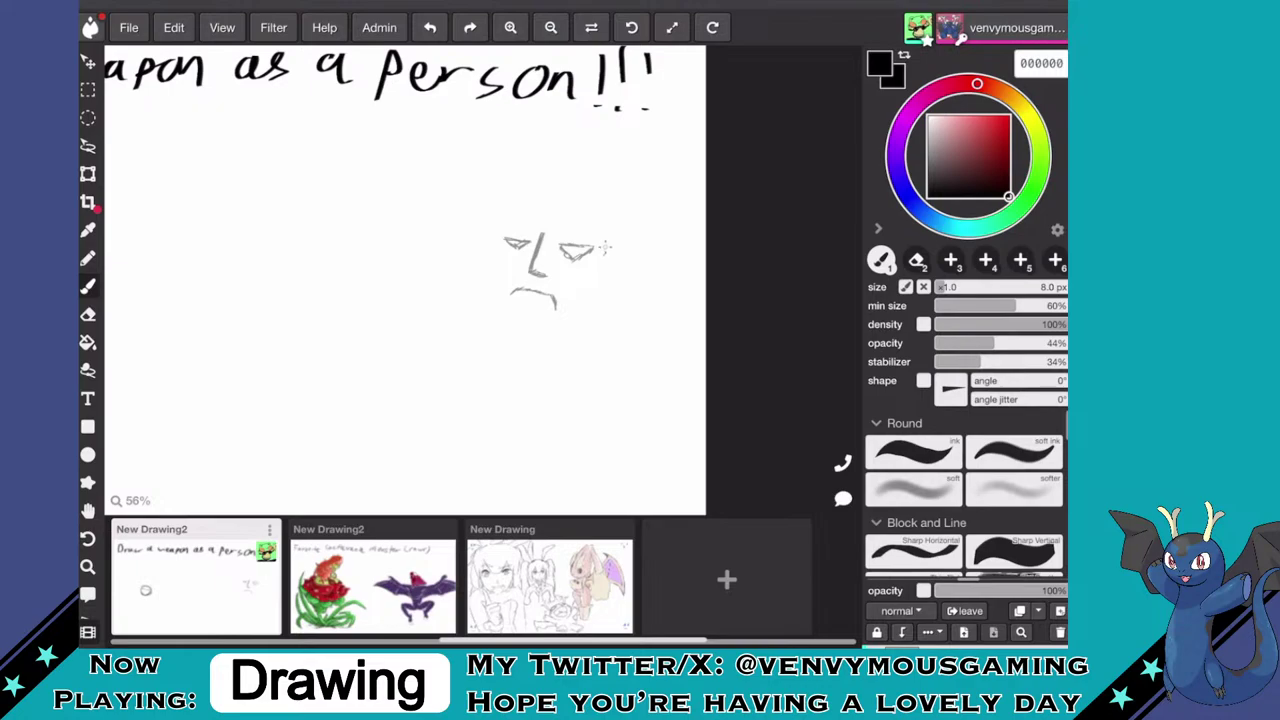
- Sketch a studded, spiked ear piece right of the face and a blocky head outline with a line across the forehead
mouse_move(605, 247)
mouse_down()
mouse_move(585, 314)
mouse_move(626, 299)
mouse_move(625, 252)
mouse_move(606, 240)
mouse_move(639, 233)
mouse_move(632, 260)
mouse_move(655, 270)
mouse_move(632, 278)
mouse_move(622, 308)
mouse_move(603, 304)
mouse_move(612, 286)
mouse_up()
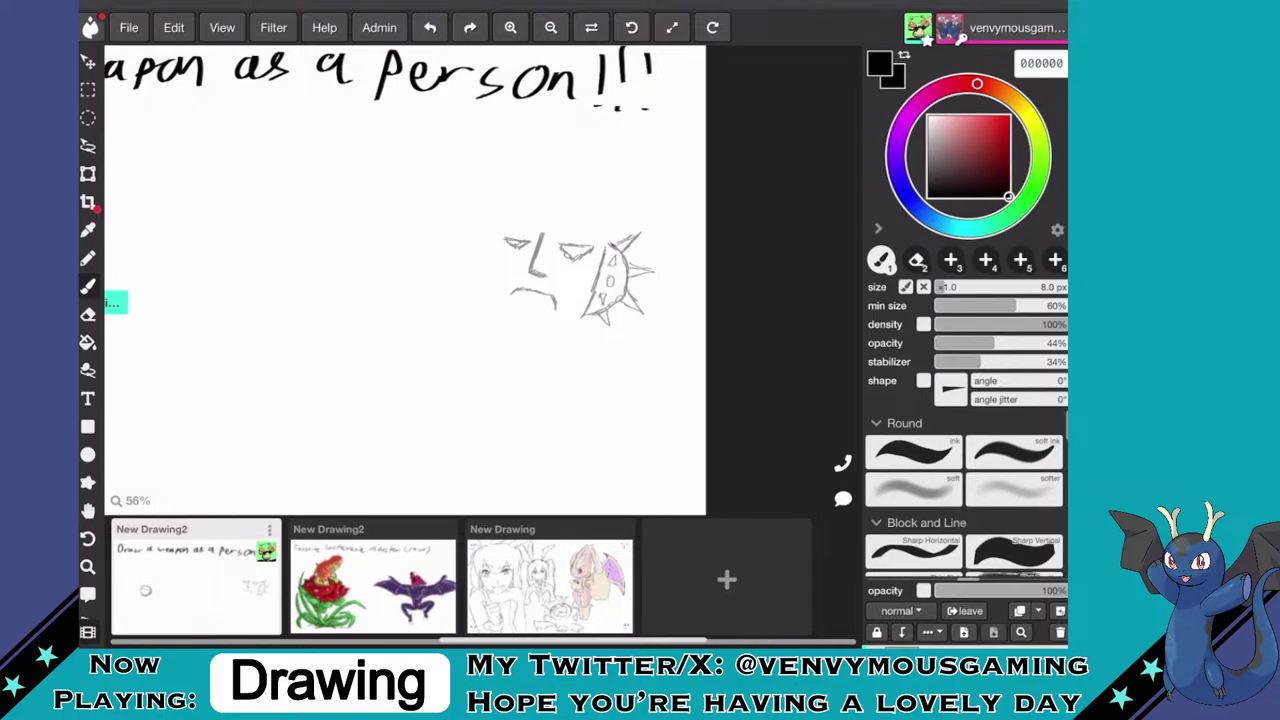
mouse_move(496, 238)
mouse_down()
mouse_move(491, 306)
mouse_move(518, 332)
mouse_move(582, 310)
mouse_up()
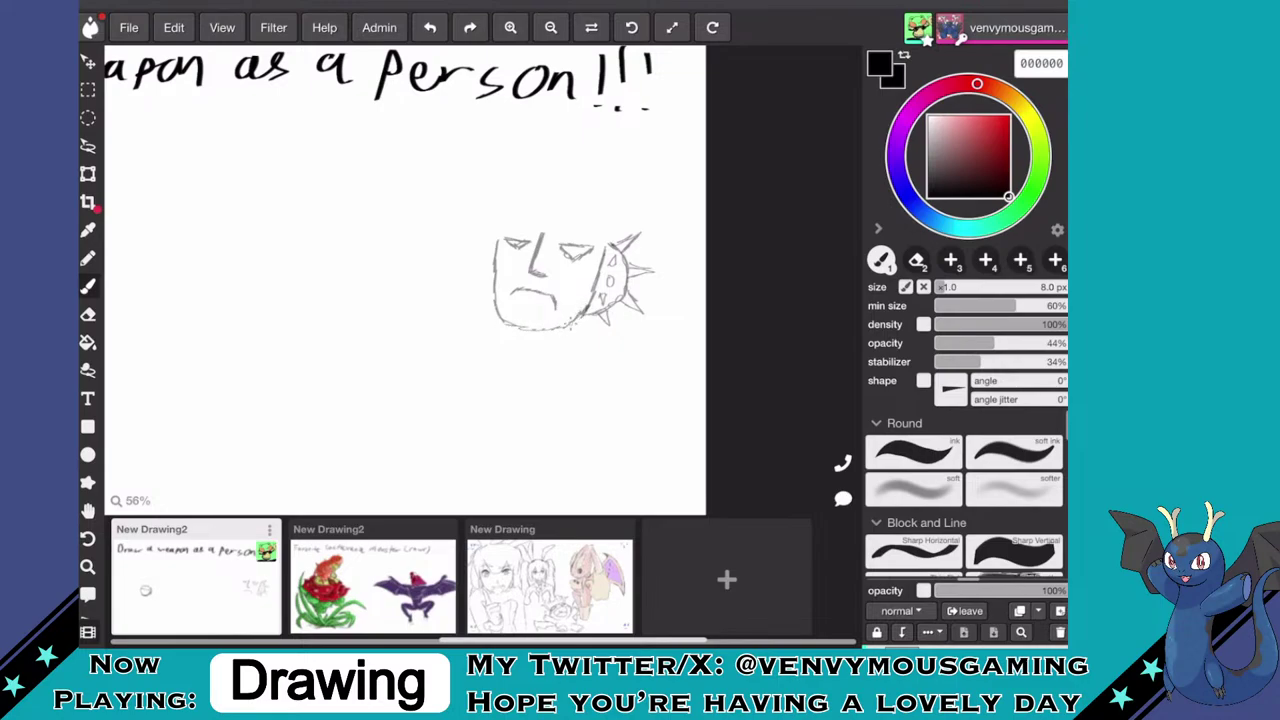
mouse_move(495, 238)
mouse_down()
mouse_move(503, 200)
mouse_move(572, 190)
mouse_move(602, 208)
mouse_move(606, 244)
mouse_up()
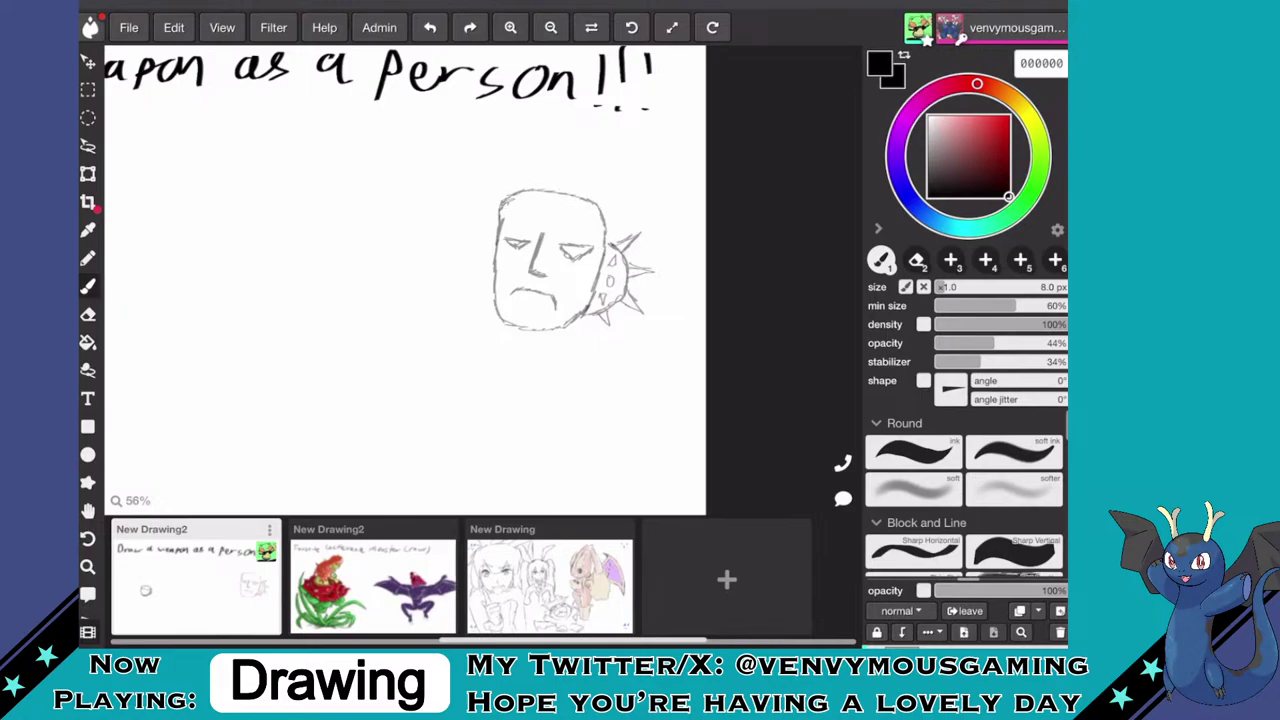
scroll(593, 267, up, 2)
drag(468, 306, 530, 252)
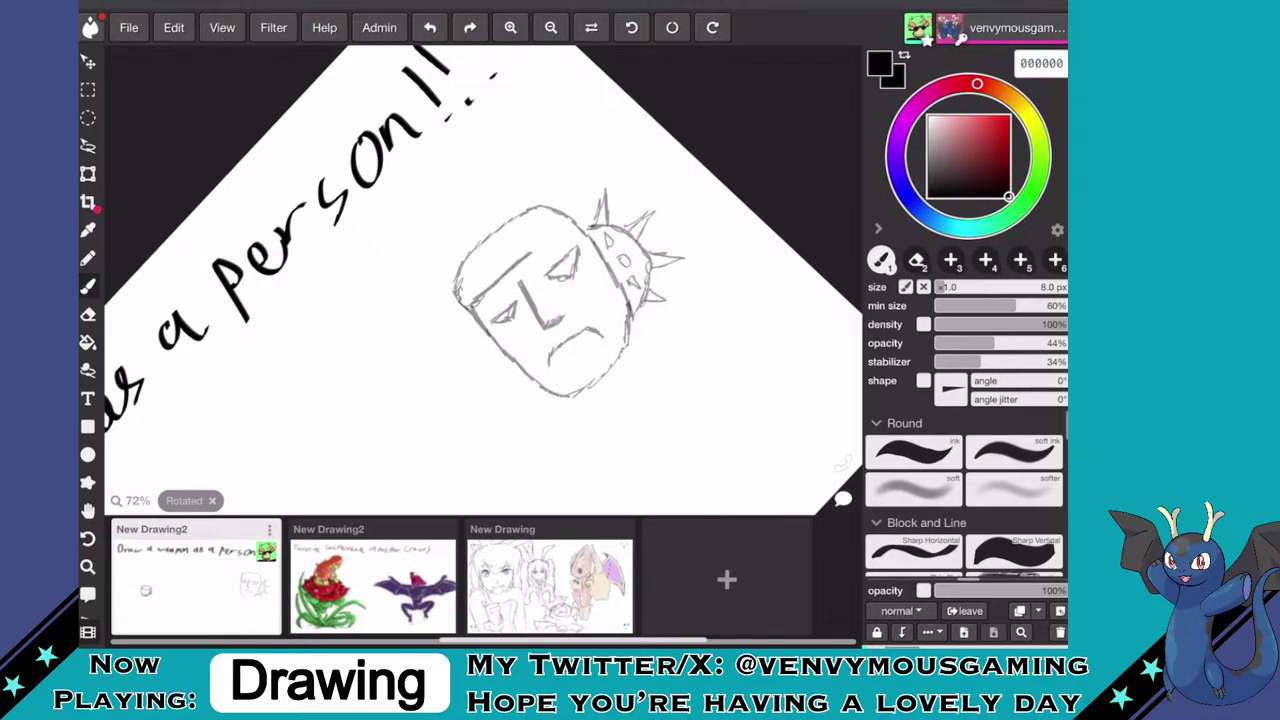
- Sketch a smaller matching ear piece with spikes and studs on the left side of the head
drag(683, 259, 613, 348)
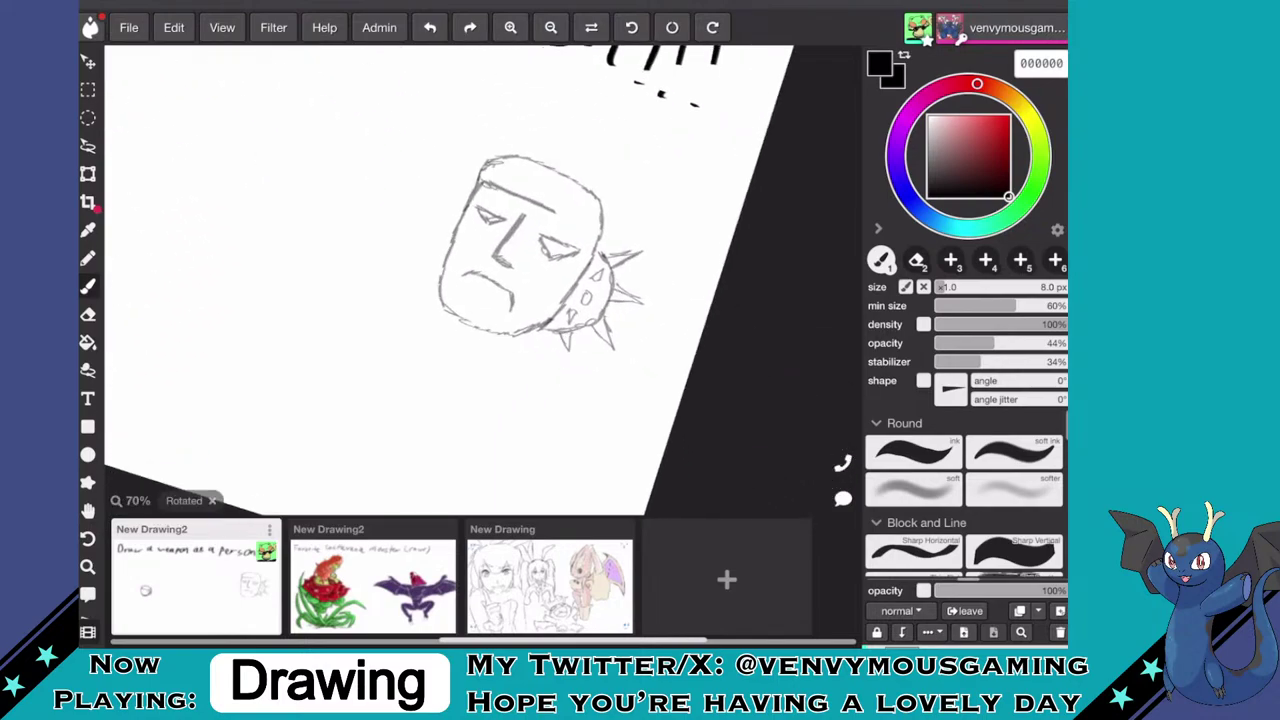
drag(446, 218, 437, 273)
mouse_move(446, 188)
mouse_down()
mouse_move(455, 210)
mouse_move(416, 264)
mouse_up()
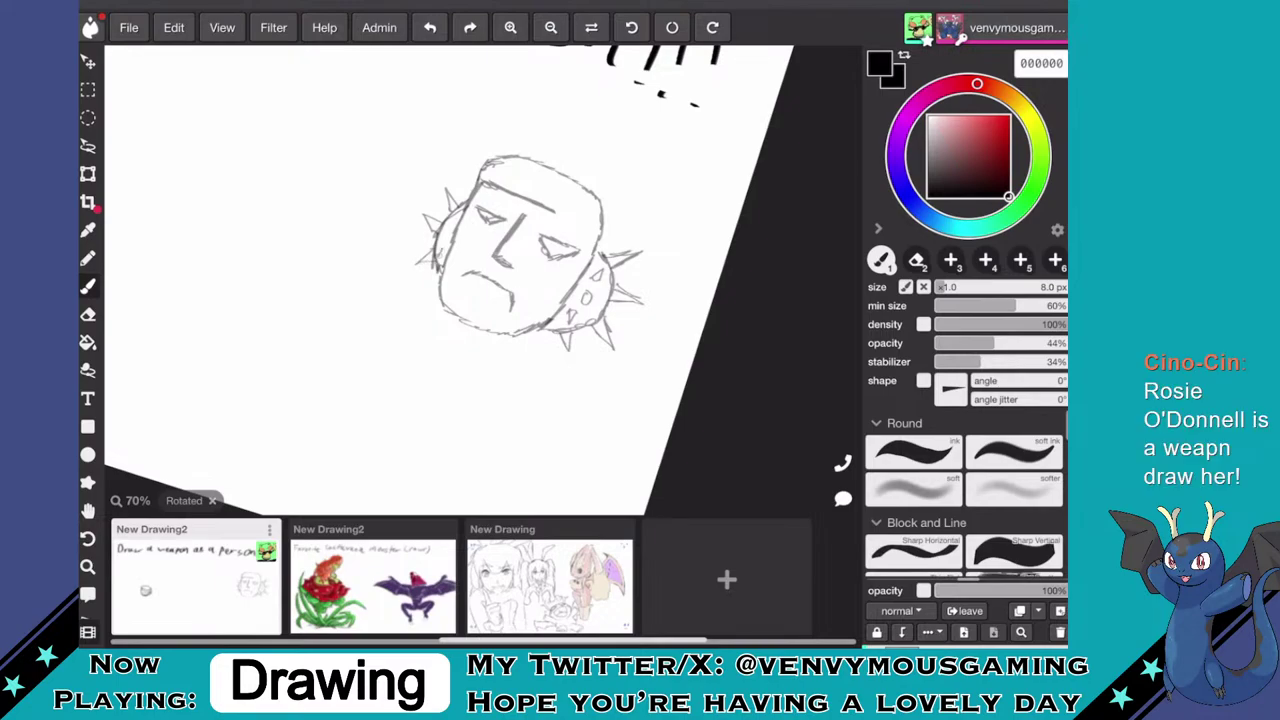
drag(451, 219, 446, 240)
scroll(480, 280, down, 5)
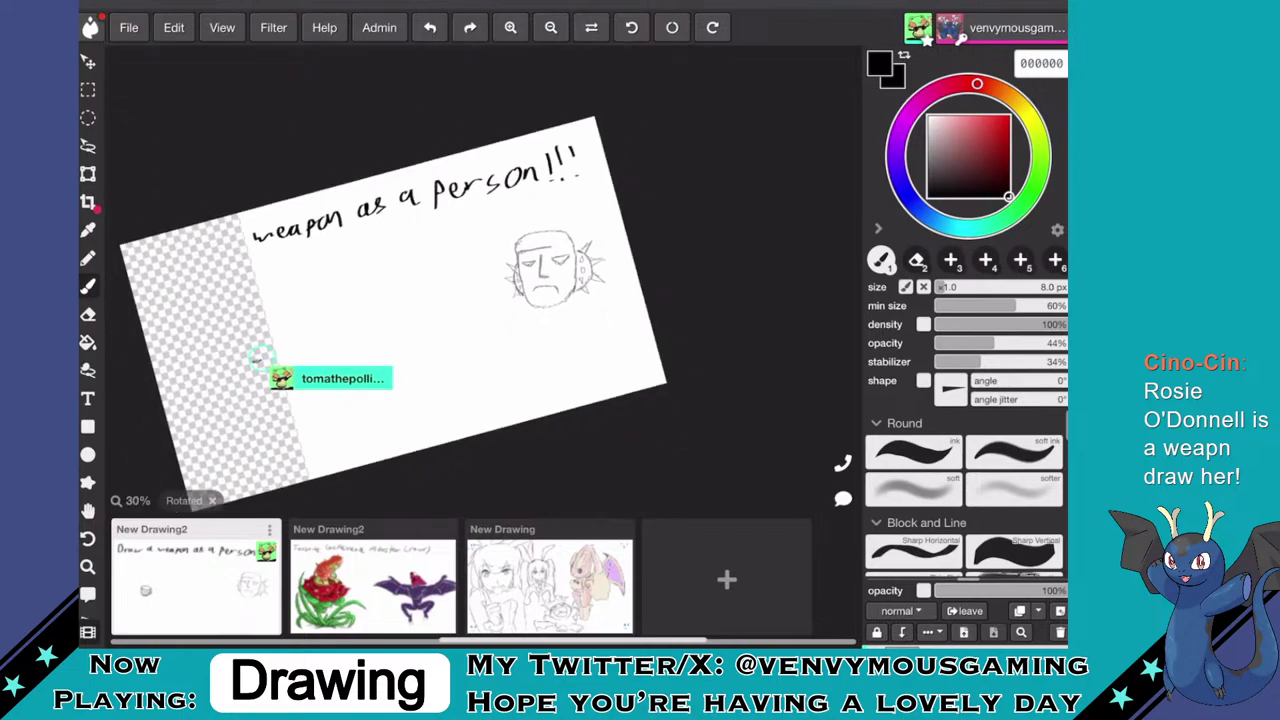
scroll(615, 230, up, 5)
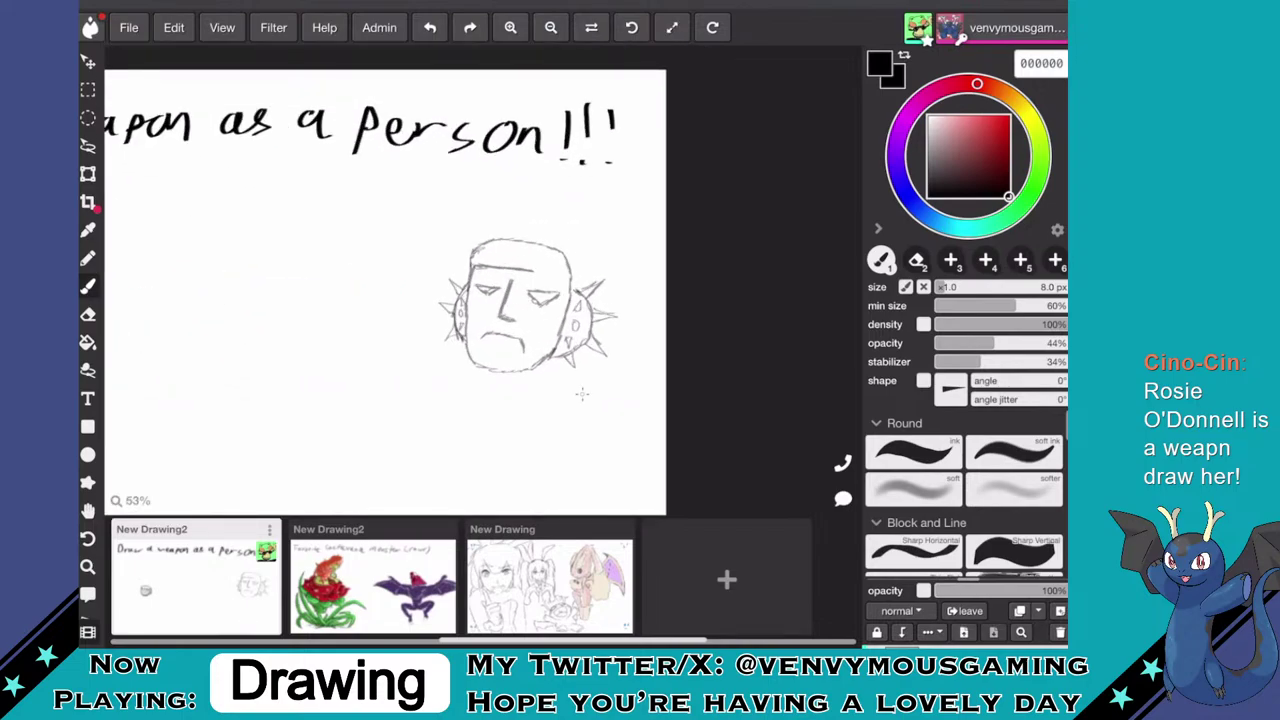
- Lasso the spiked head sketch, move it left towards the middle of the canvas and clear the selection
click(88, 62)
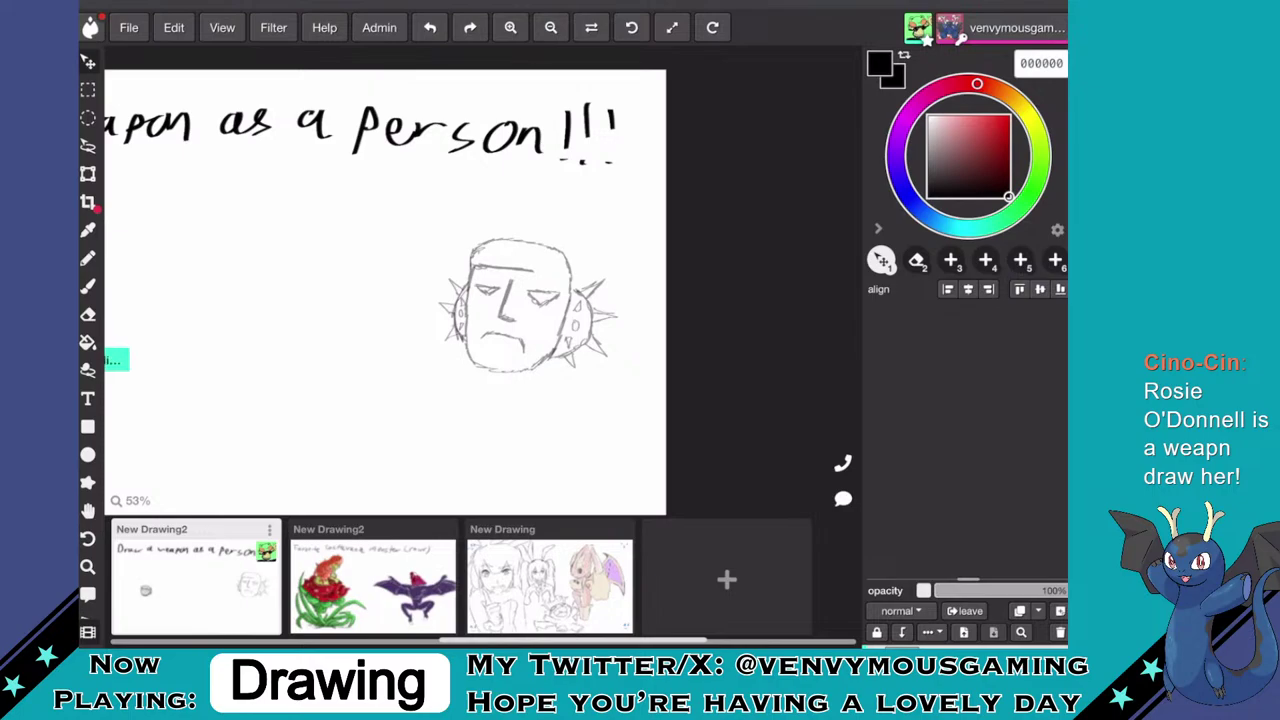
mouse_move(525, 310)
mouse_down()
mouse_move(464, 327)
mouse_move(530, 308)
mouse_up()
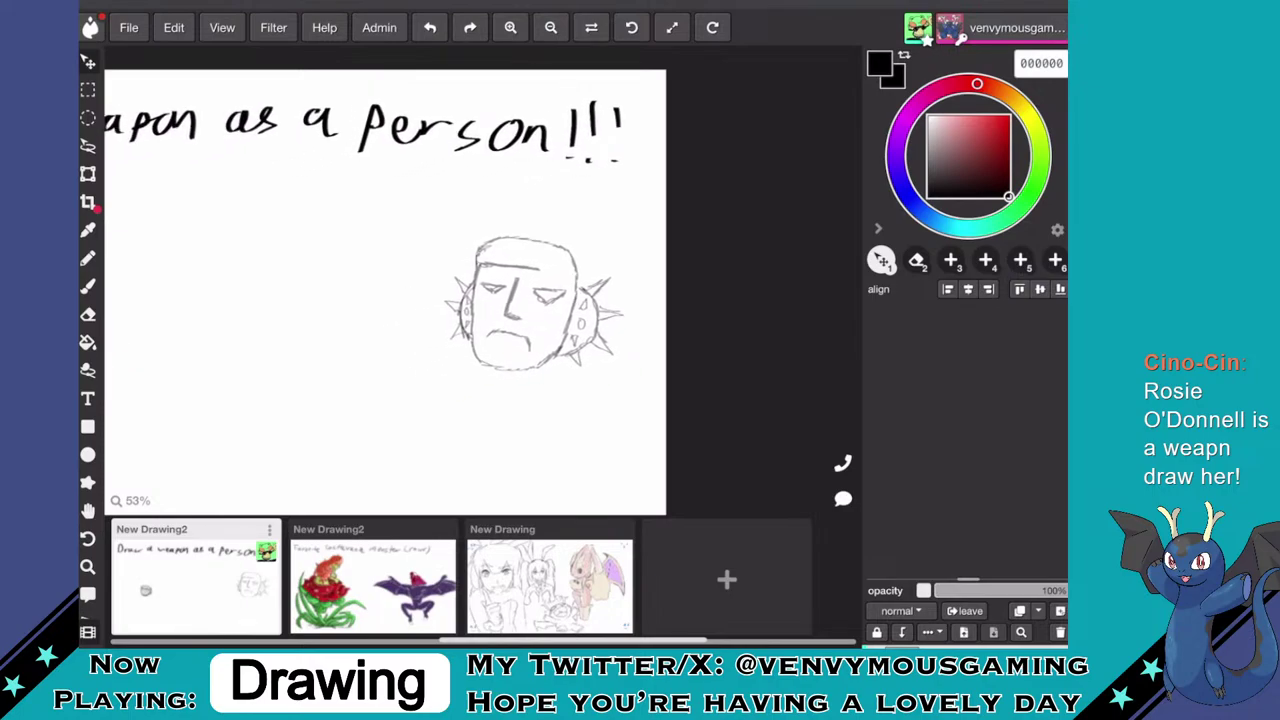
click(88, 146)
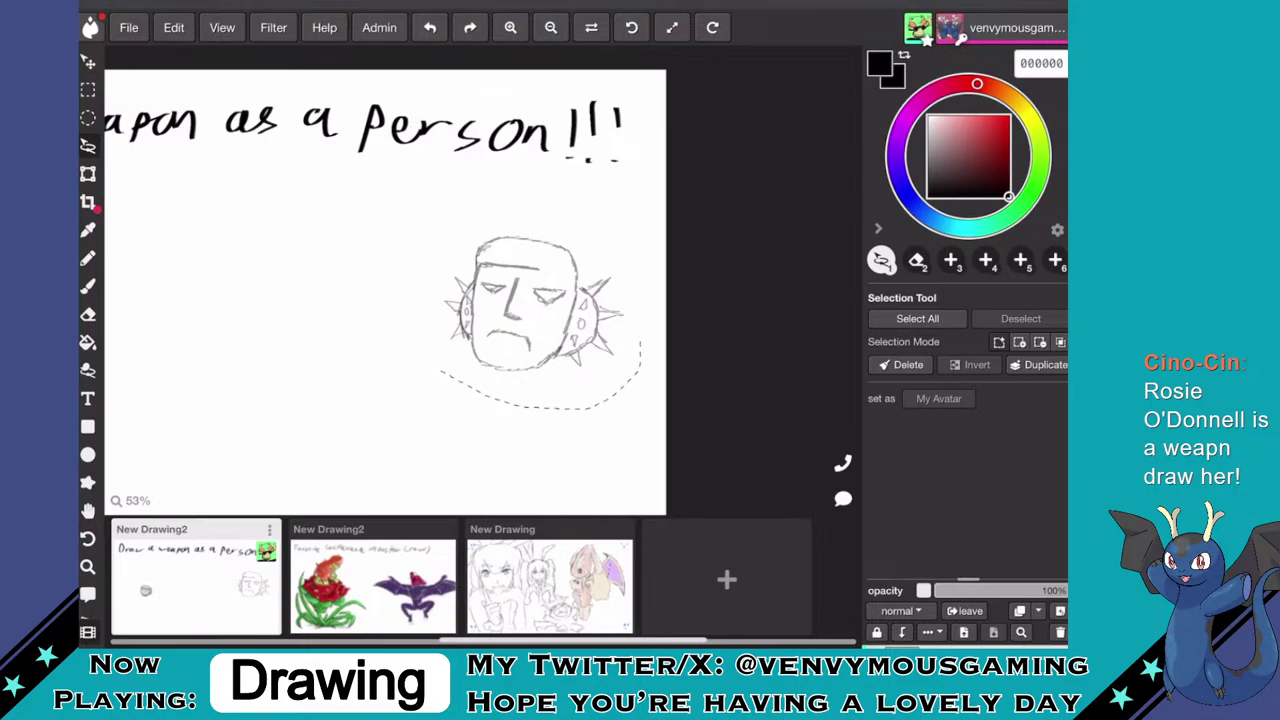
key(v)
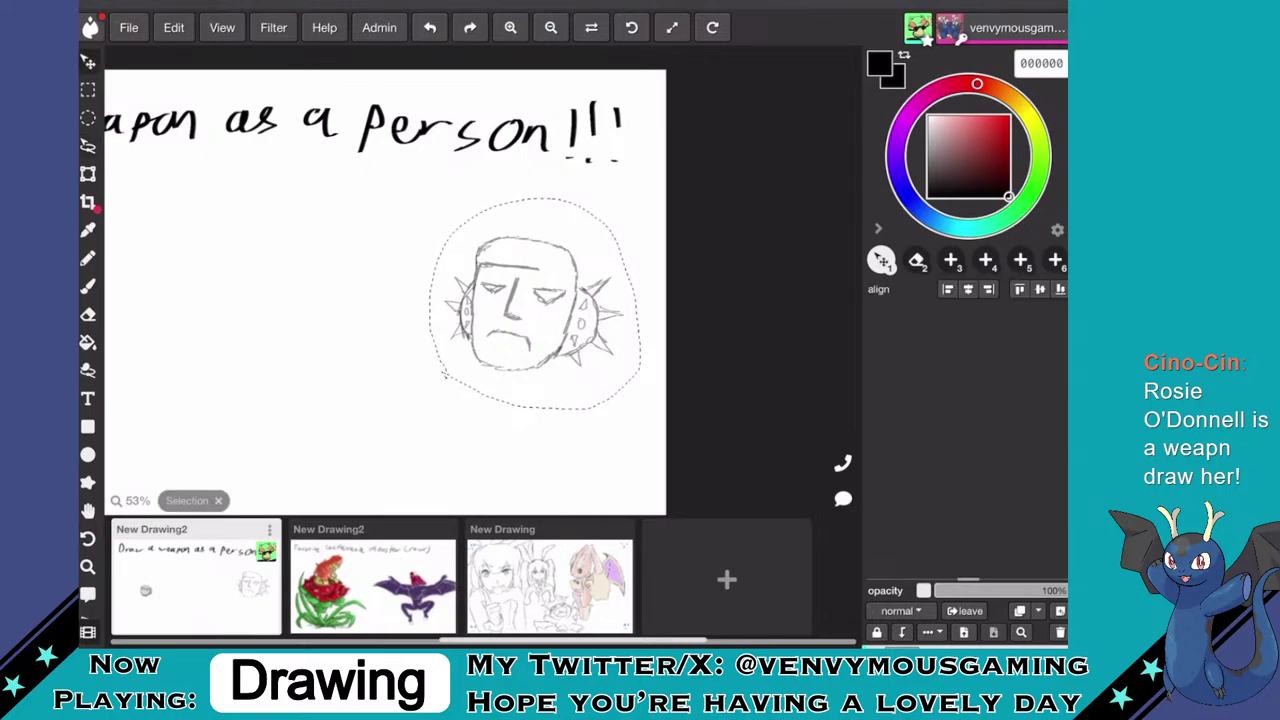
drag(535, 300, 447, 298)
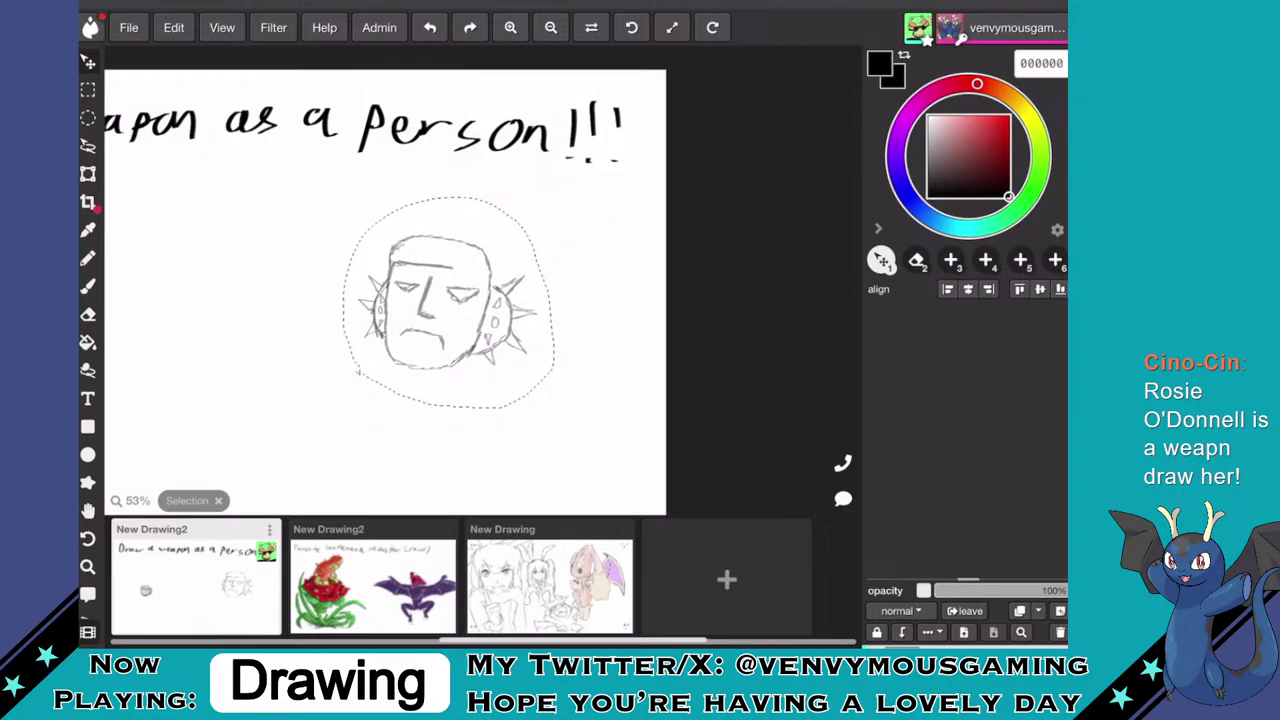
key(b)
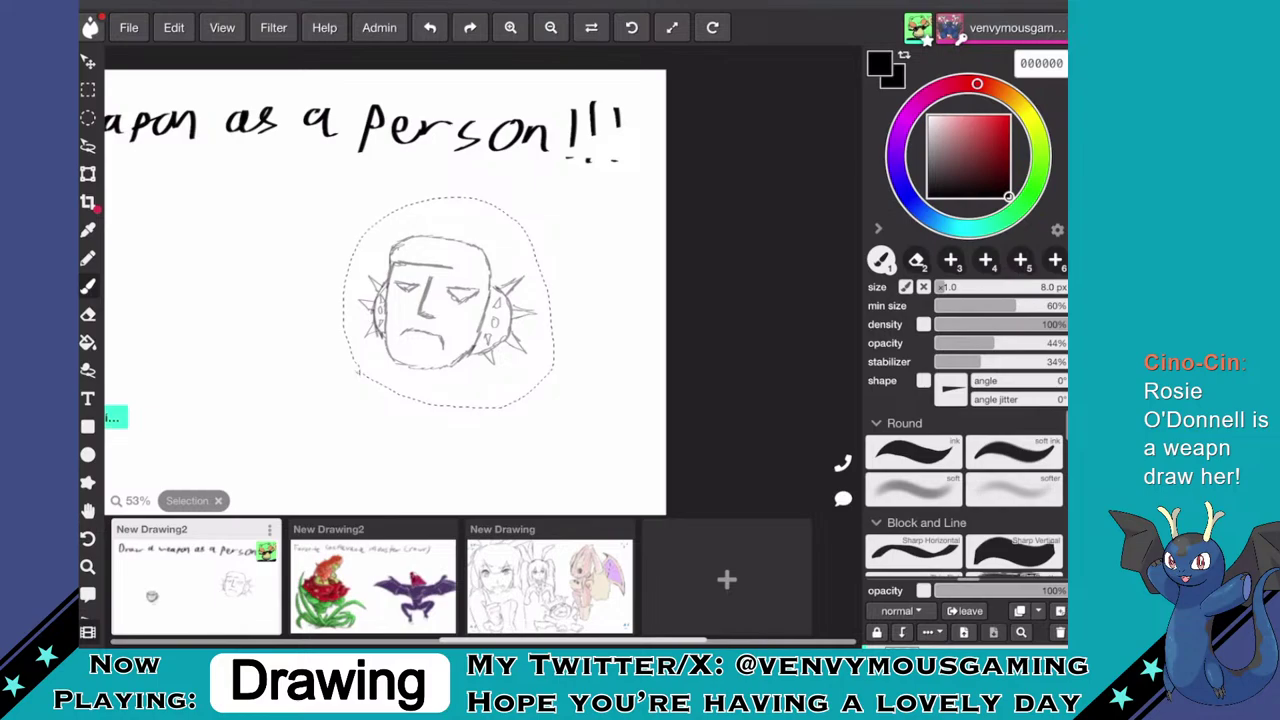
click(174, 28)
click(236, 292)
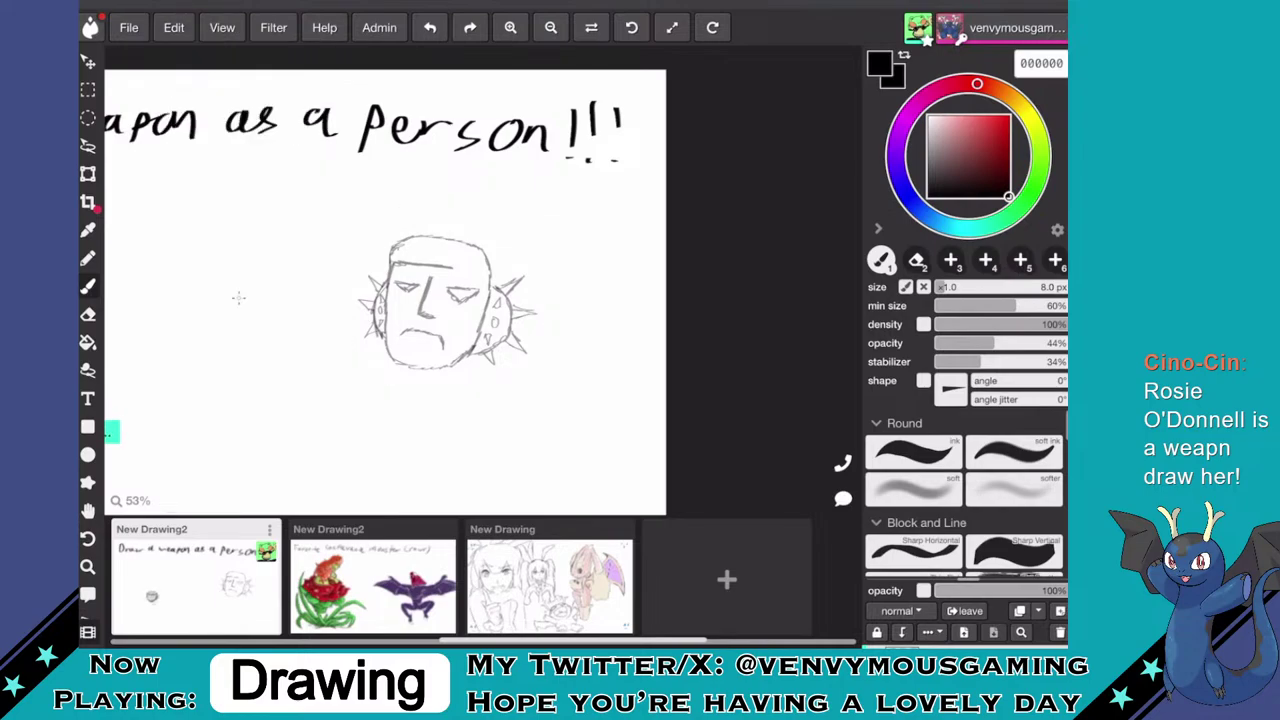
- Sketch sloping shoulder lines below the head, with a large oval shoulder pad on the right and a smaller one on the left
scroll(385, 280, down, 2)
scroll(385, 280, up, 1)
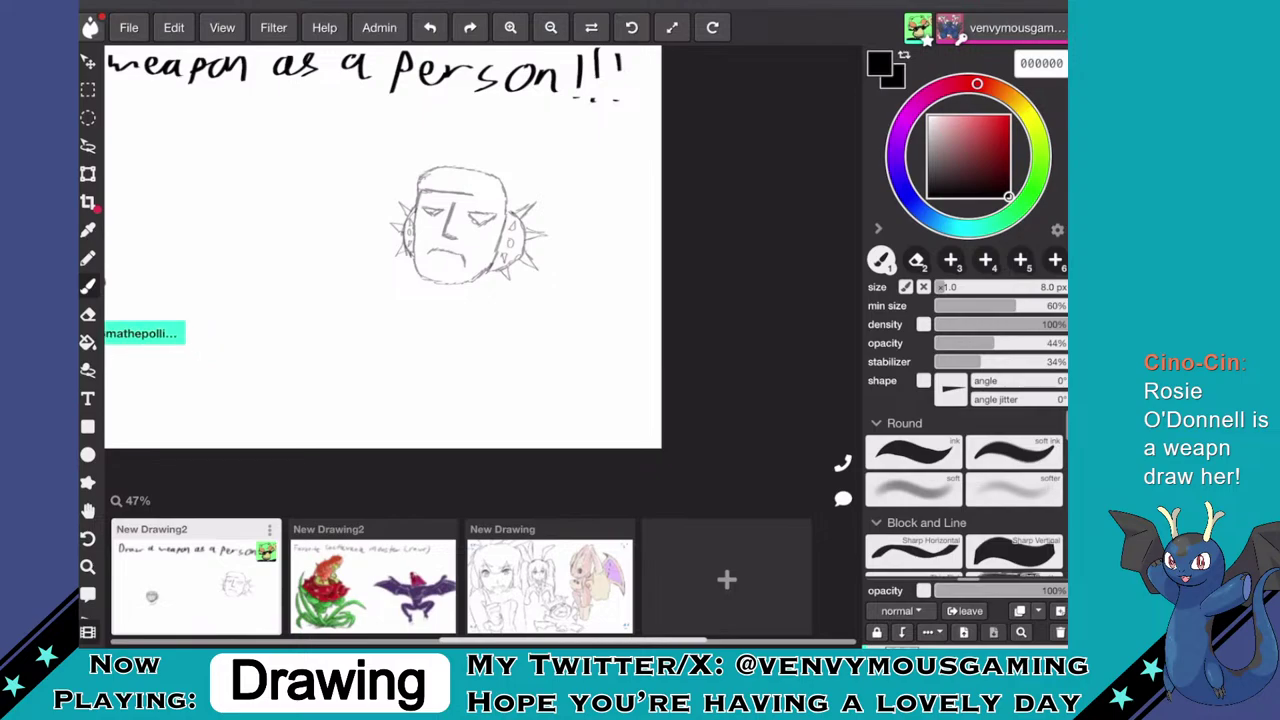
mouse_move(511, 286)
mouse_down()
mouse_move(521, 326)
mouse_move(596, 356)
mouse_move(600, 318)
mouse_move(571, 290)
mouse_move(518, 285)
mouse_up()
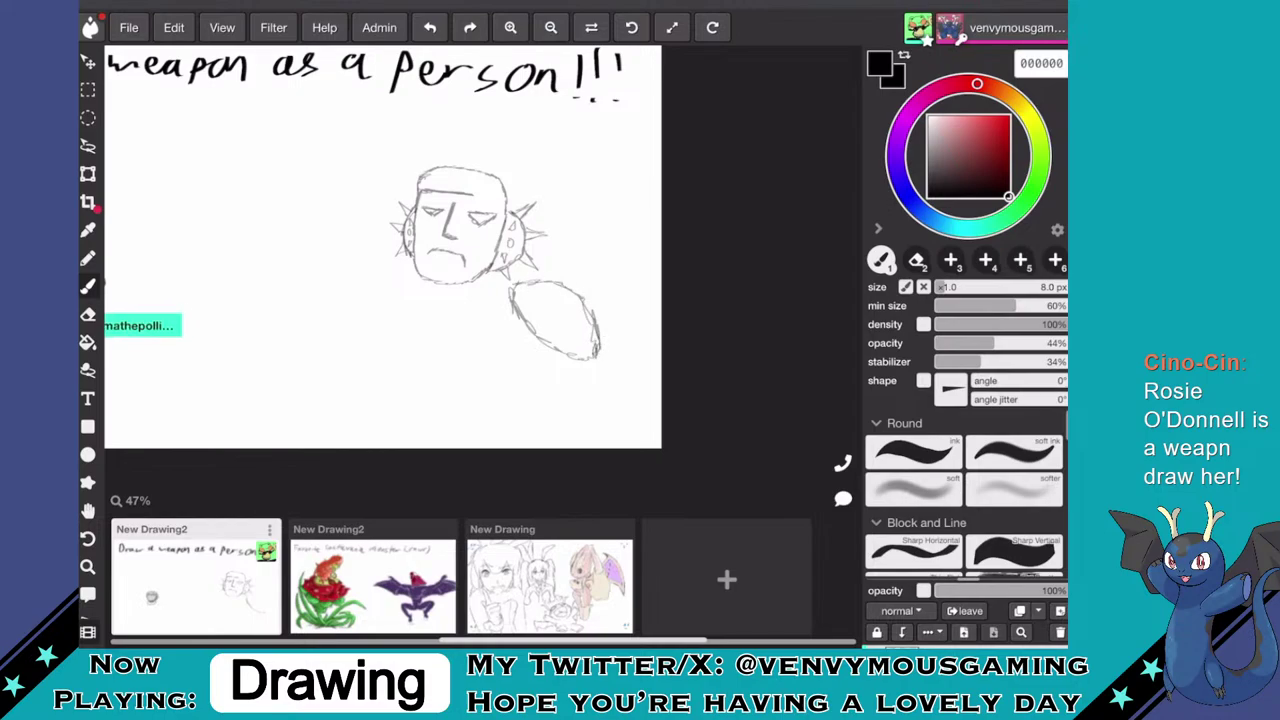
drag(420, 271, 364, 321)
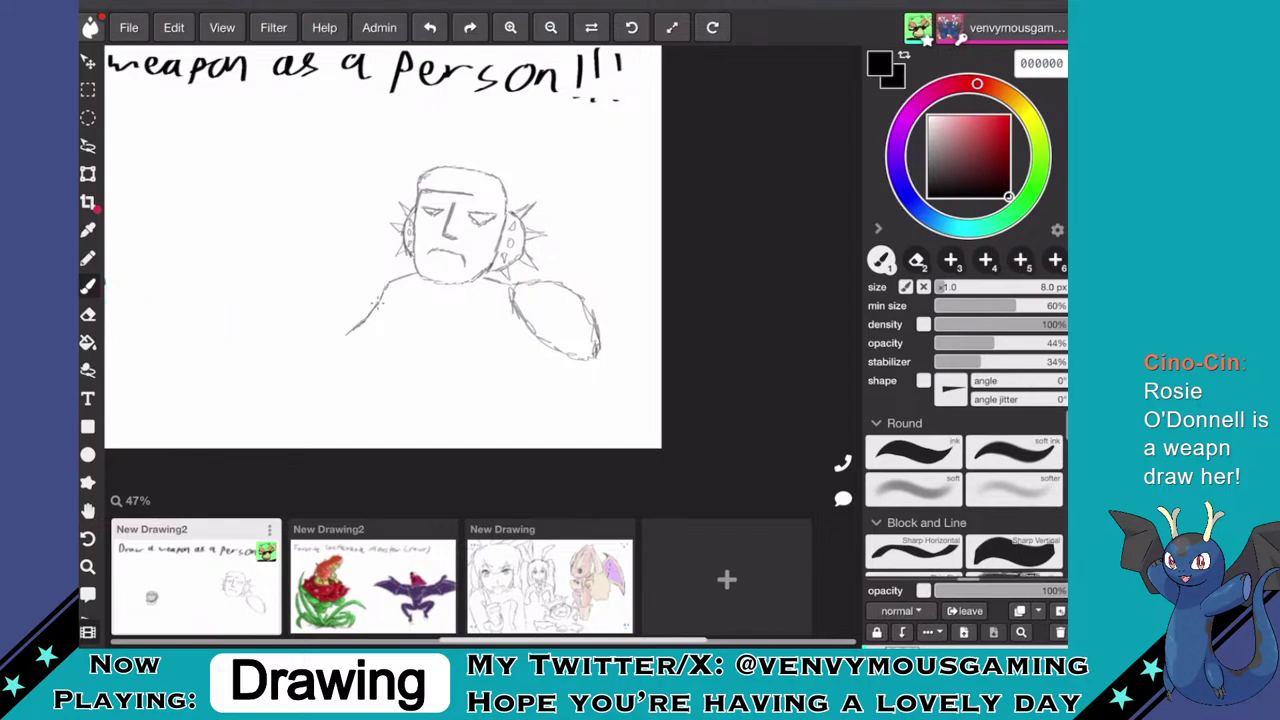
scroll(445, 250, up, 3)
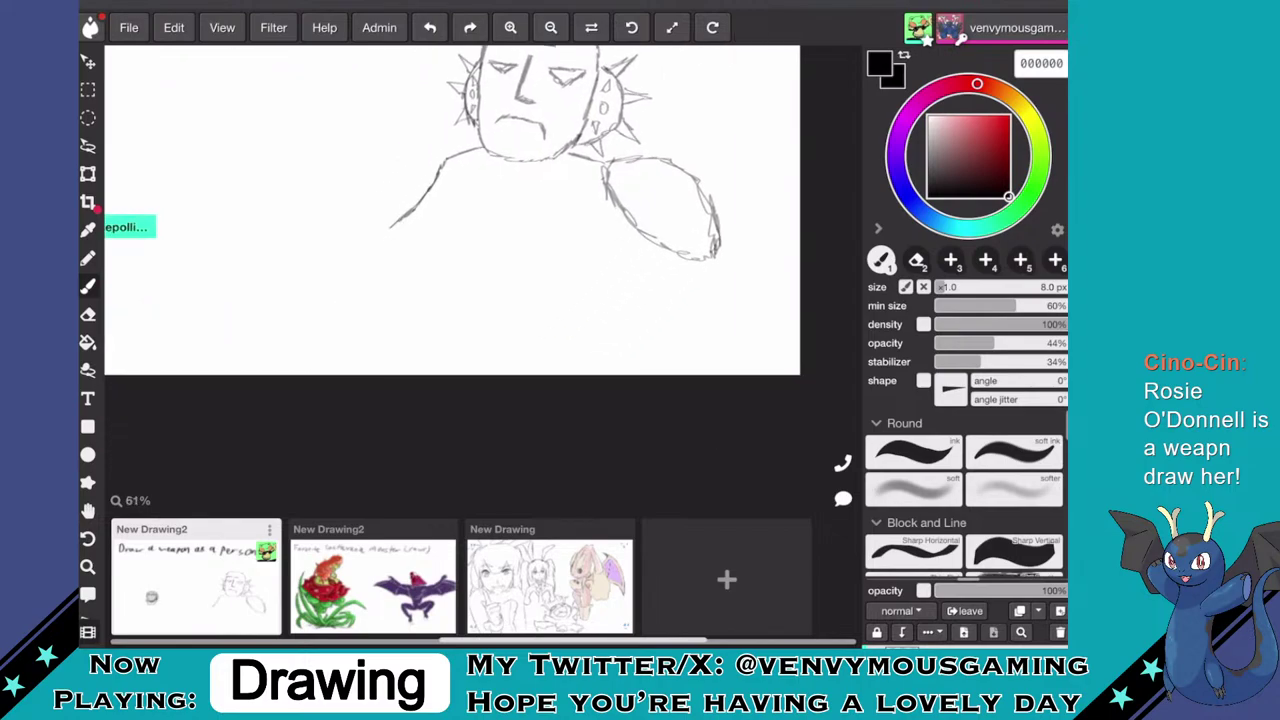
mouse_move(442, 160)
mouse_down()
mouse_move(388, 186)
mouse_move(379, 215)
mouse_up()
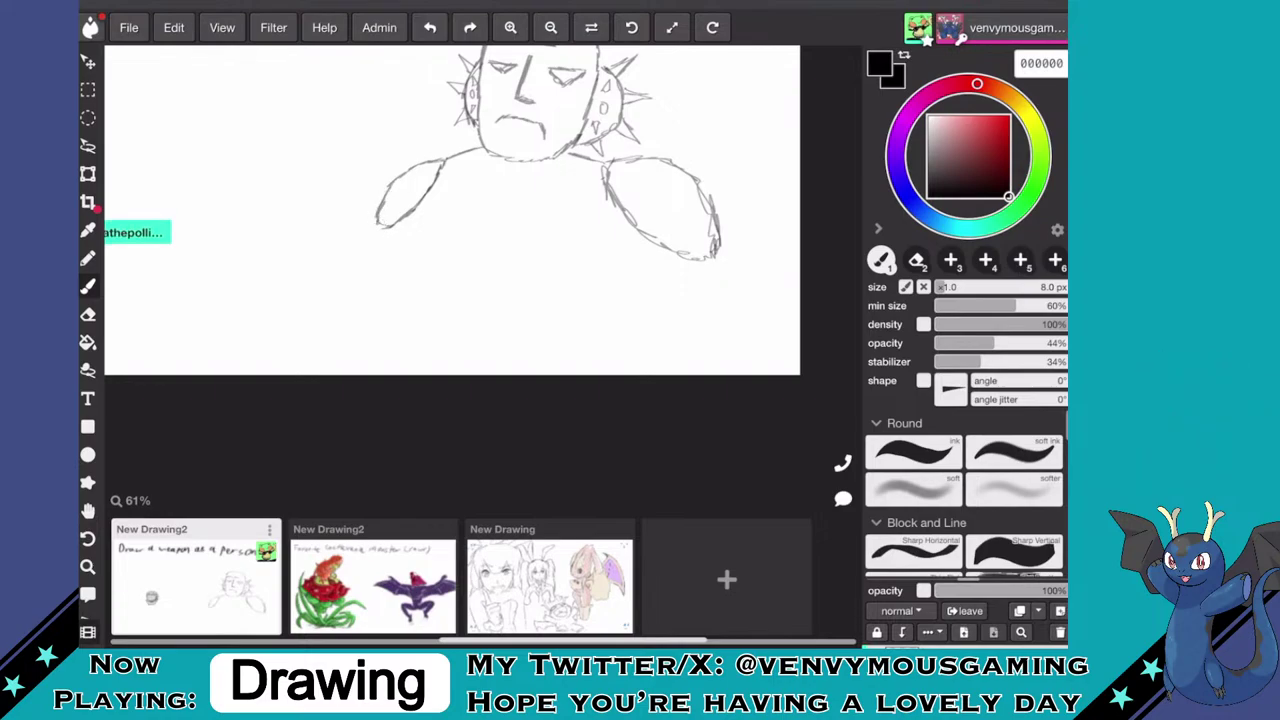
- Lasso the head and shoulders sketch and scale it down slightly
scroll(452, 245, down, 3)
scroll(466, 256, down, 1)
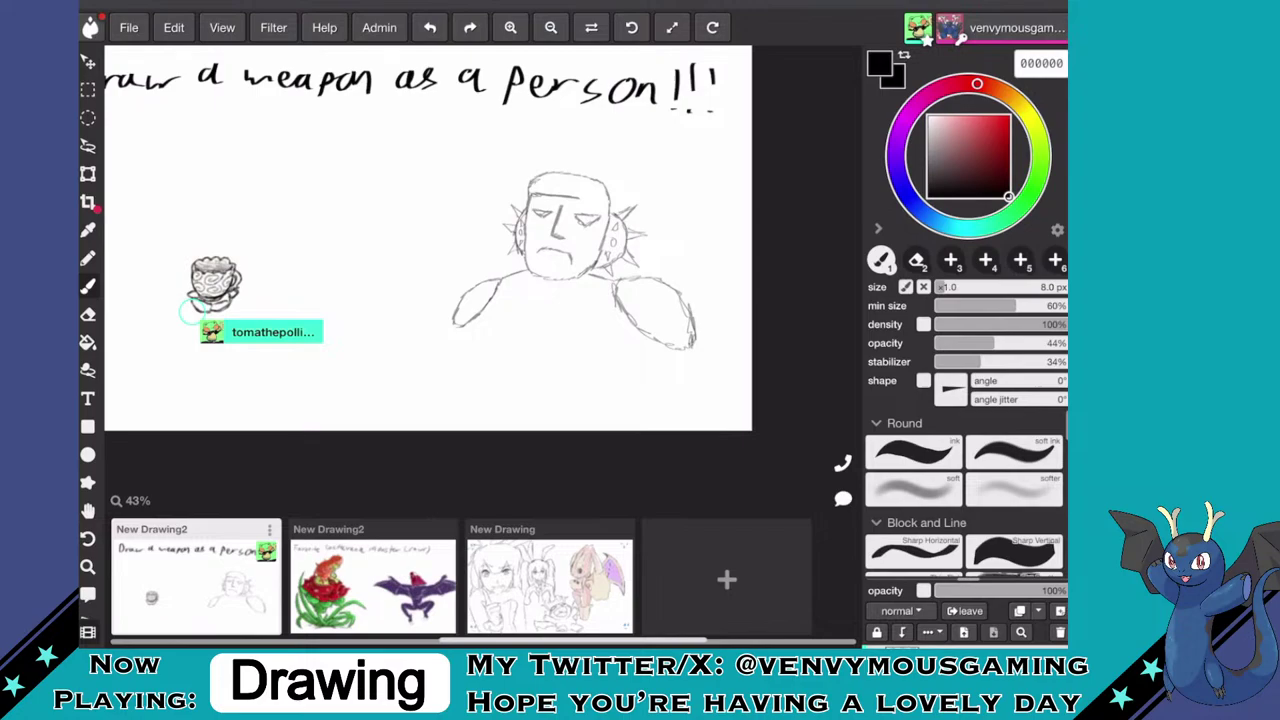
click(88, 146)
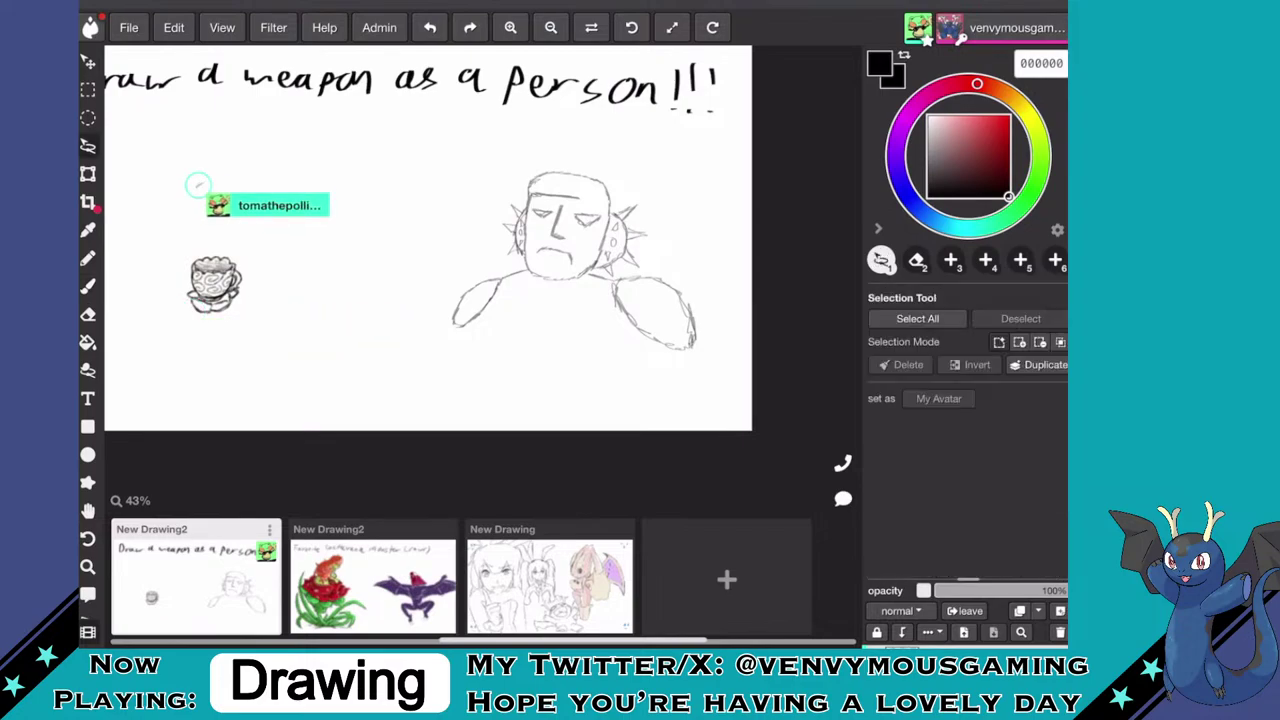
mouse_move(465, 370)
mouse_down()
mouse_move(566, 397)
mouse_move(700, 165)
mouse_move(425, 285)
mouse_move(465, 375)
mouse_up()
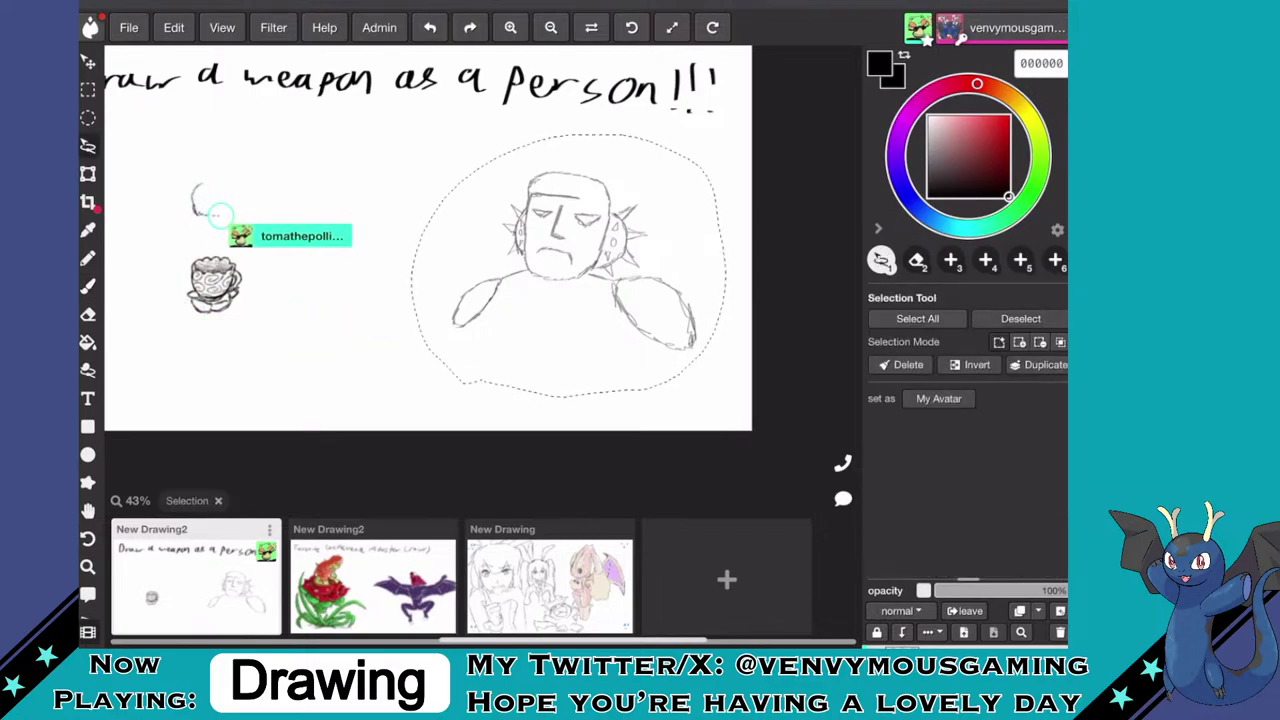
key(v)
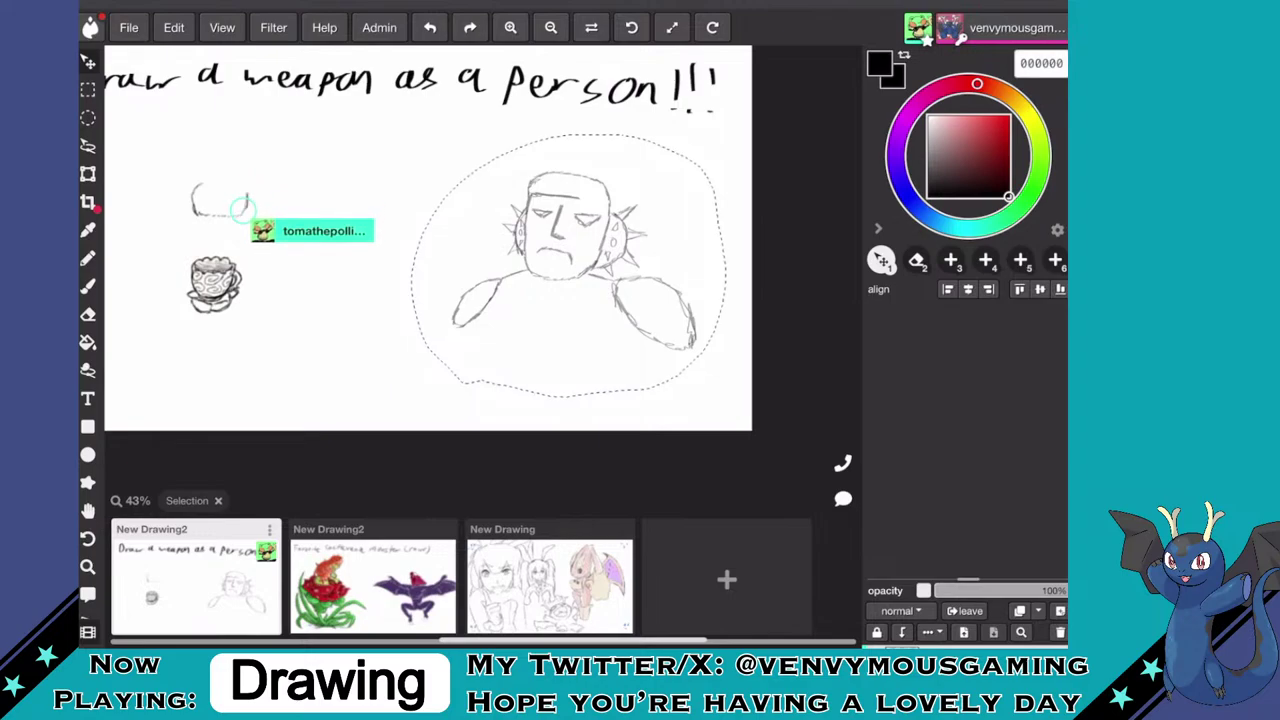
click(88, 174)
drag(412, 397, 475, 337)
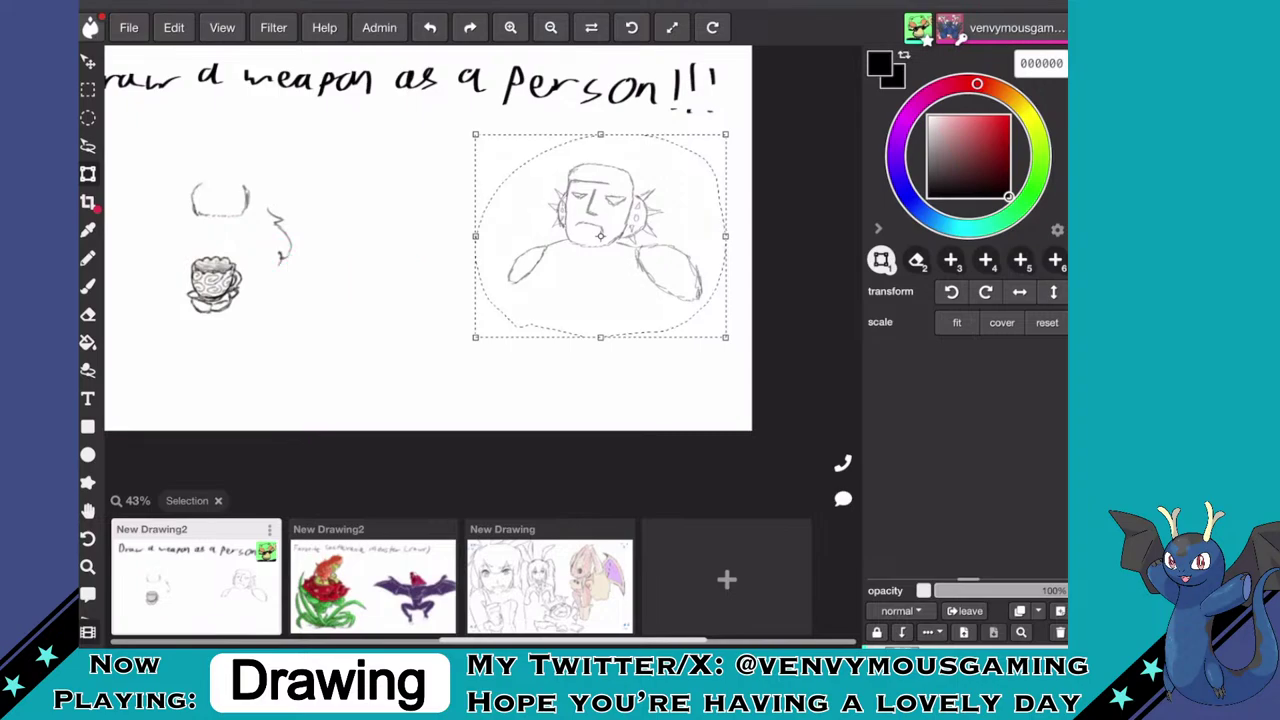
- Move the selected figure up and left to just beneath the title and clear the selection
click(88, 62)
drag(600, 236, 575, 206)
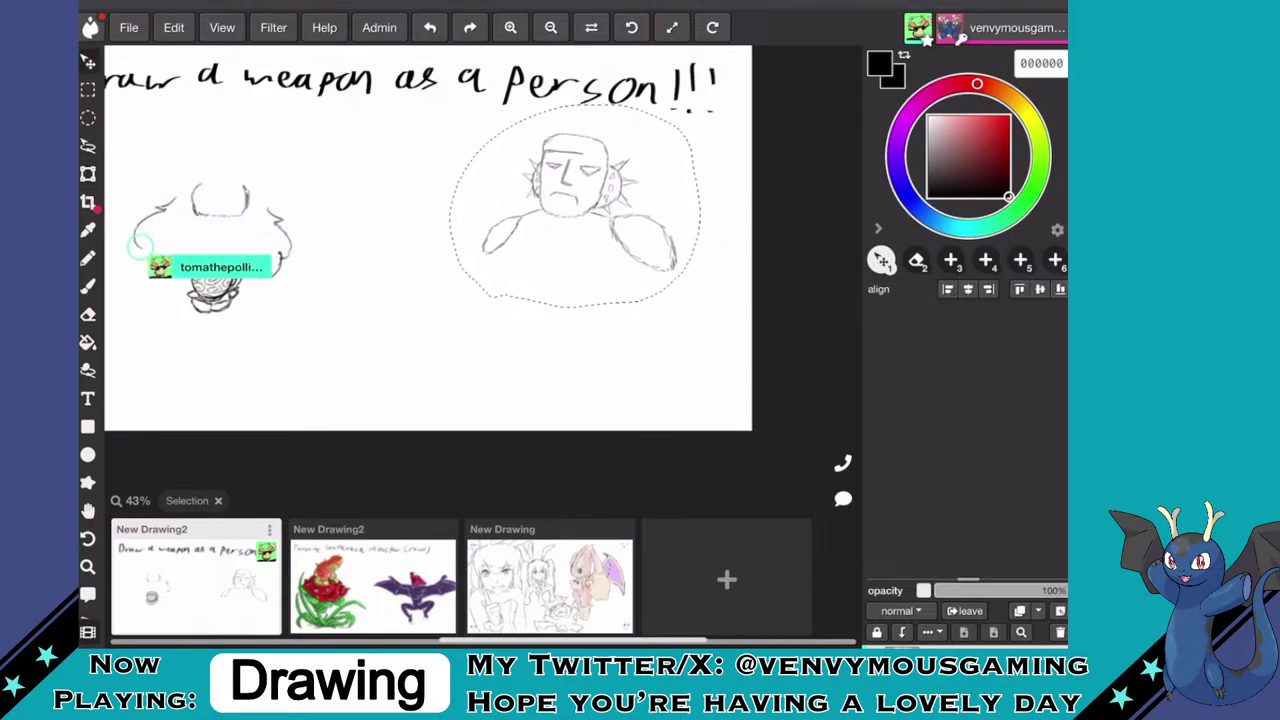
click(174, 28)
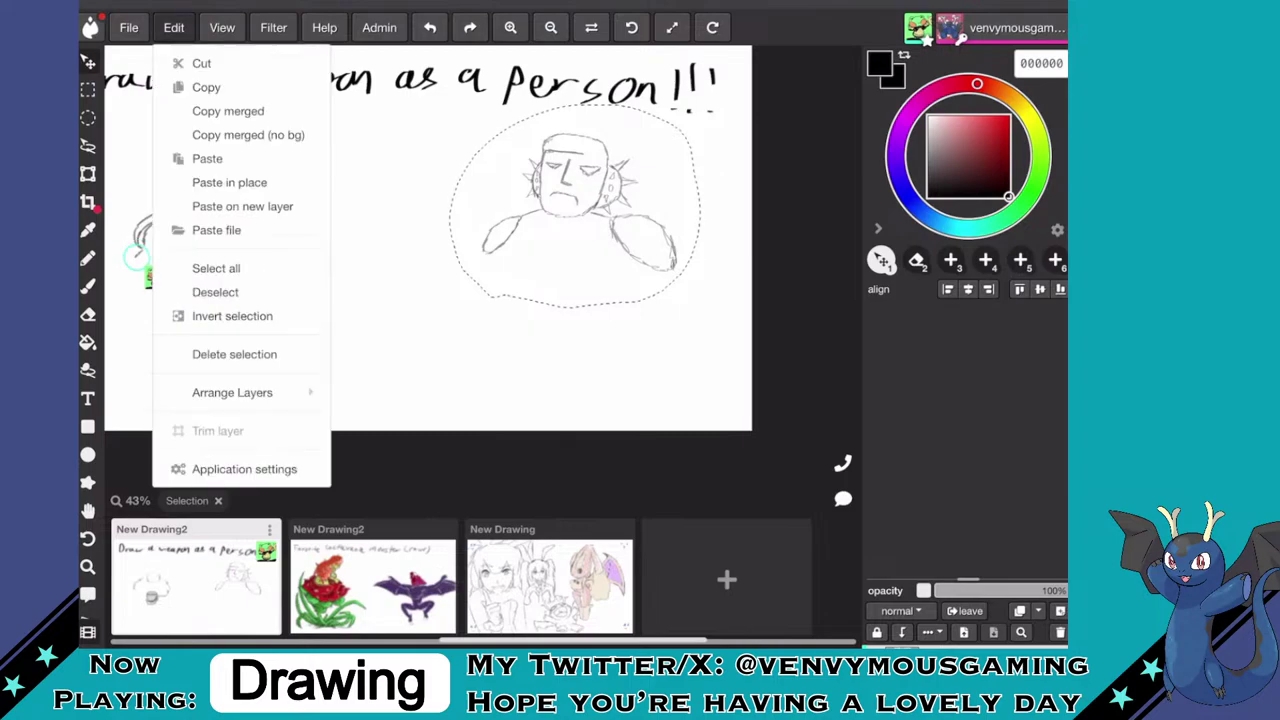
click(215, 292)
- Sketch pointed spikes along both shoulder pads with the 8 px brush, making the right pad's spikes larger
scroll(653, 197, up, 5)
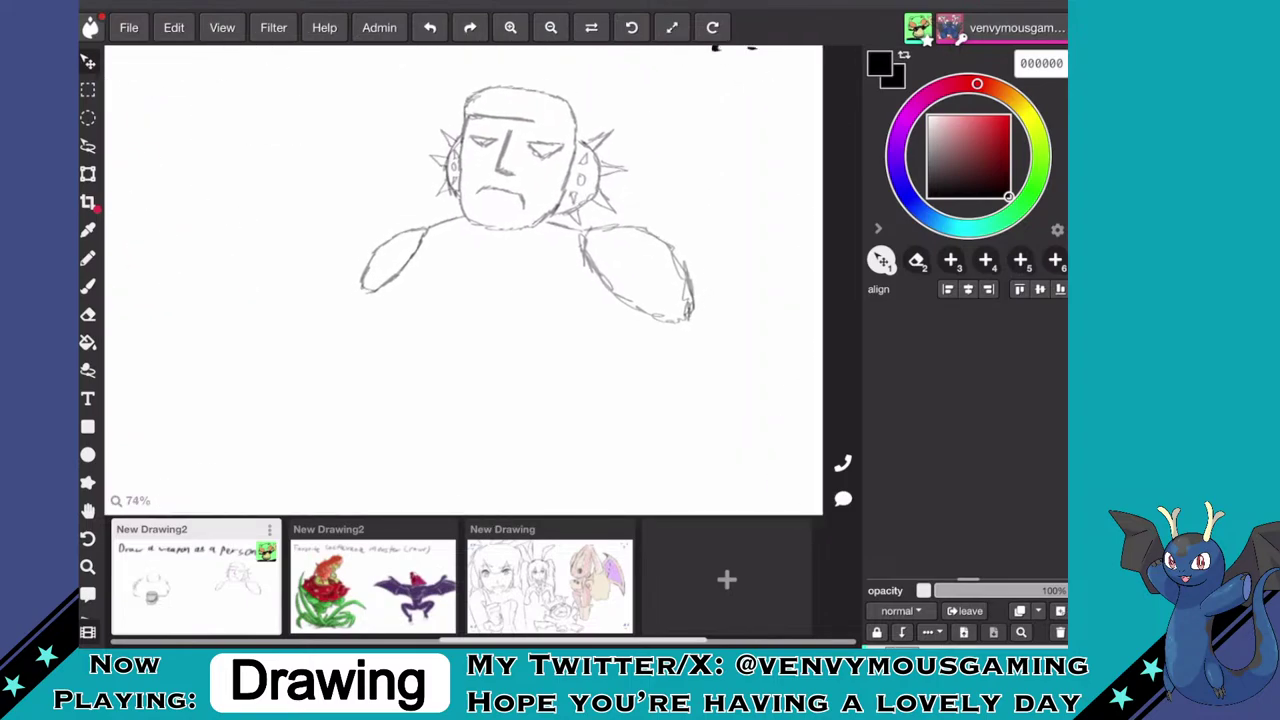
drag(520, 282, 531, 272)
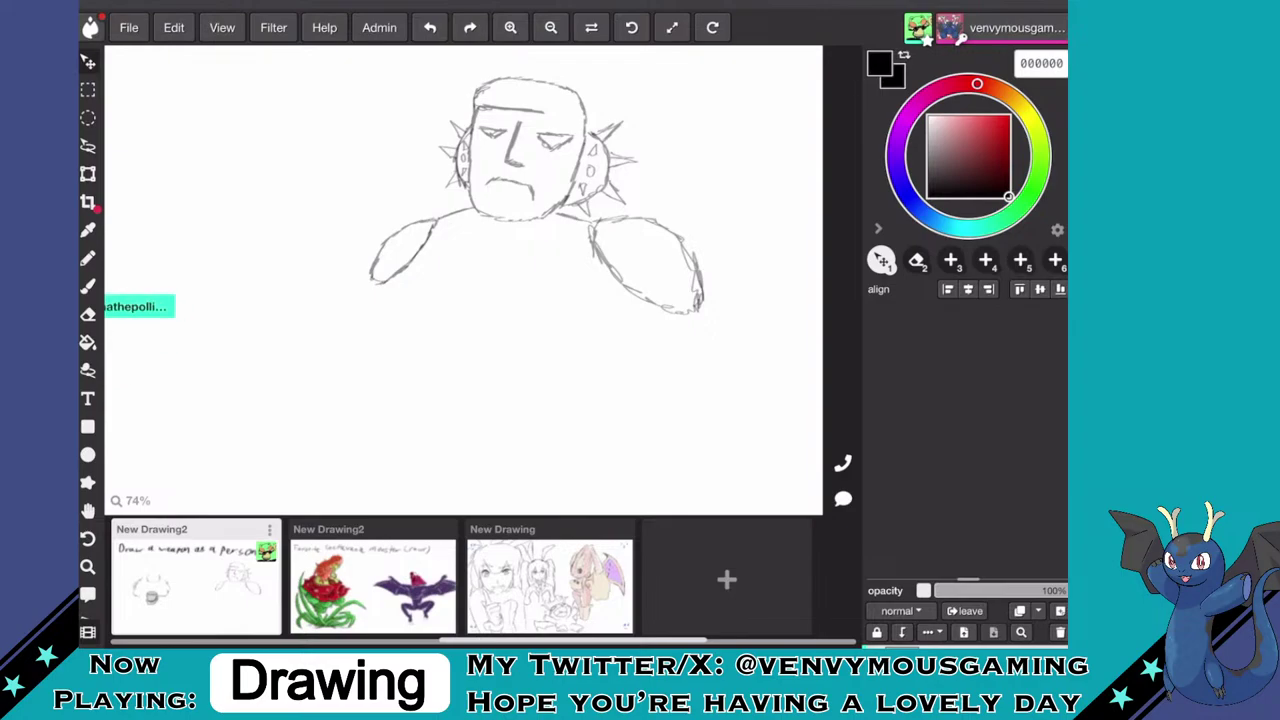
key(b)
scroll(464, 280, down, 4)
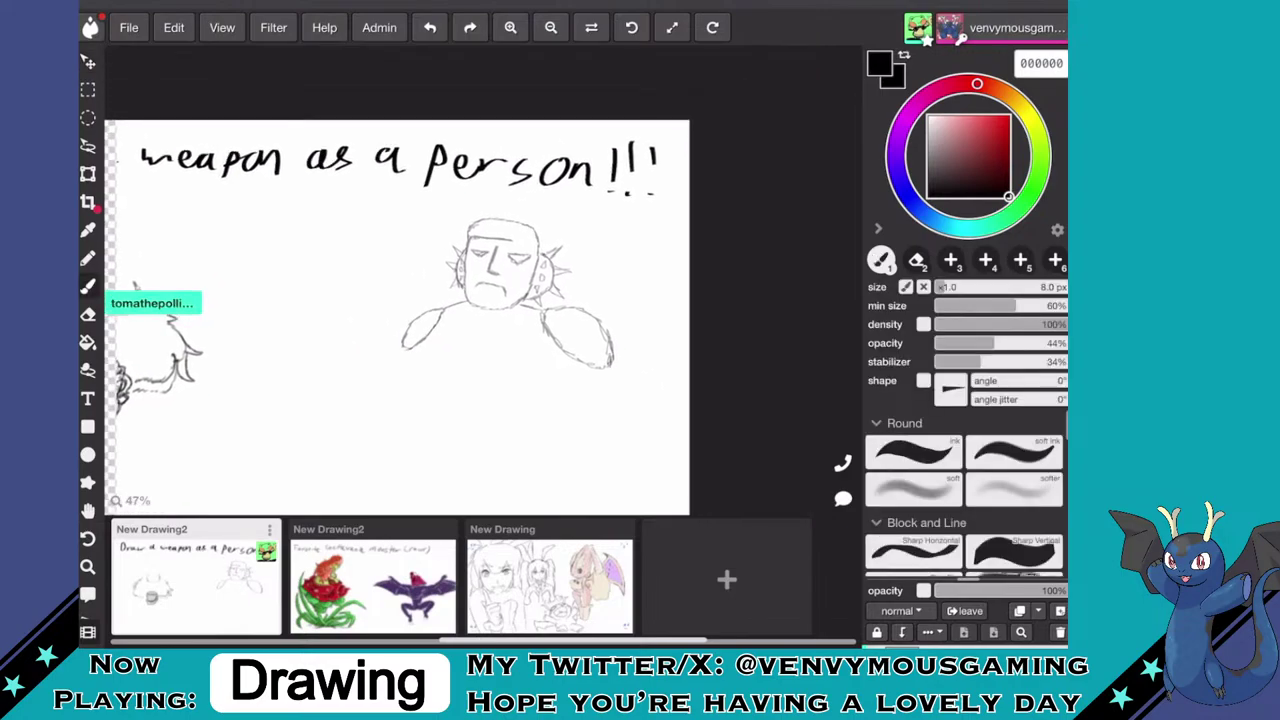
scroll(464, 280, up, 2)
scroll(420, 280, up, 3)
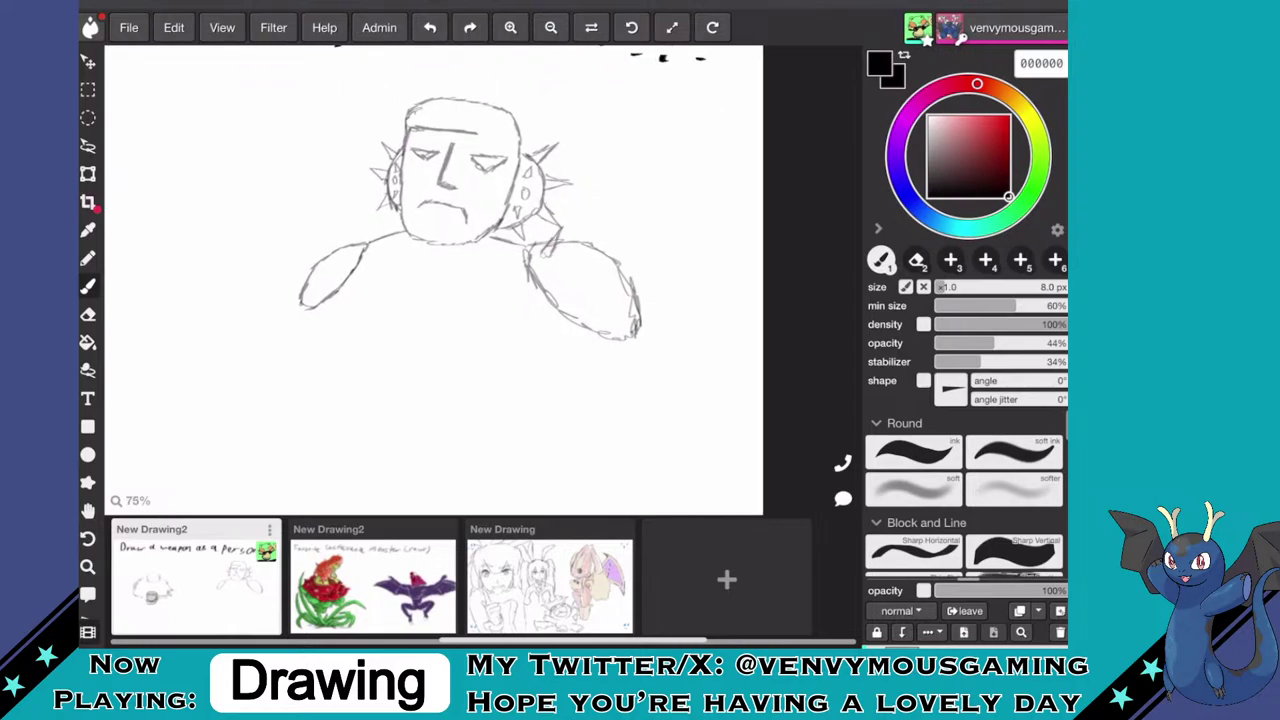
mouse_move(566, 262)
mouse_down()
mouse_move(600, 236)
mouse_move(568, 269)
mouse_move(634, 284)
mouse_move(610, 298)
mouse_move(680, 298)
mouse_move(636, 334)
mouse_up()
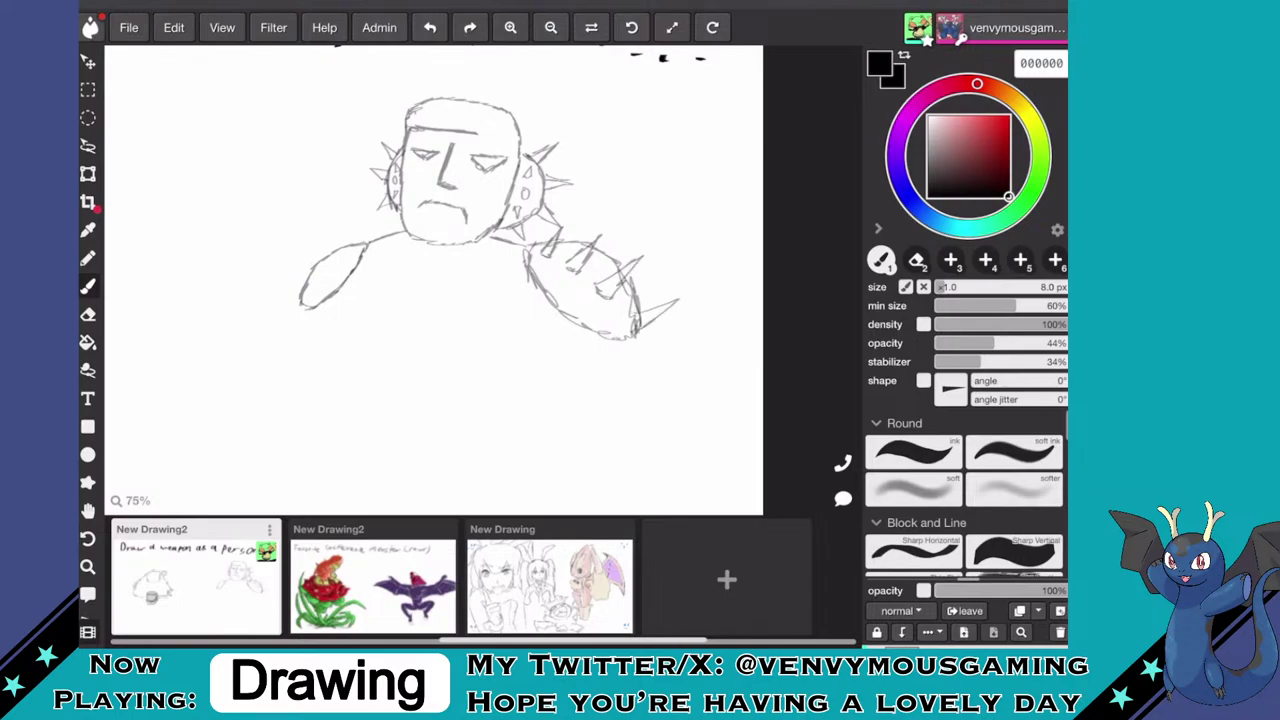
drag(610, 250, 644, 218)
mouse_move(644, 218)
mouse_down()
mouse_move(628, 260)
mouse_move(592, 208)
mouse_move(586, 242)
mouse_up()
drag(304, 286, 291, 295)
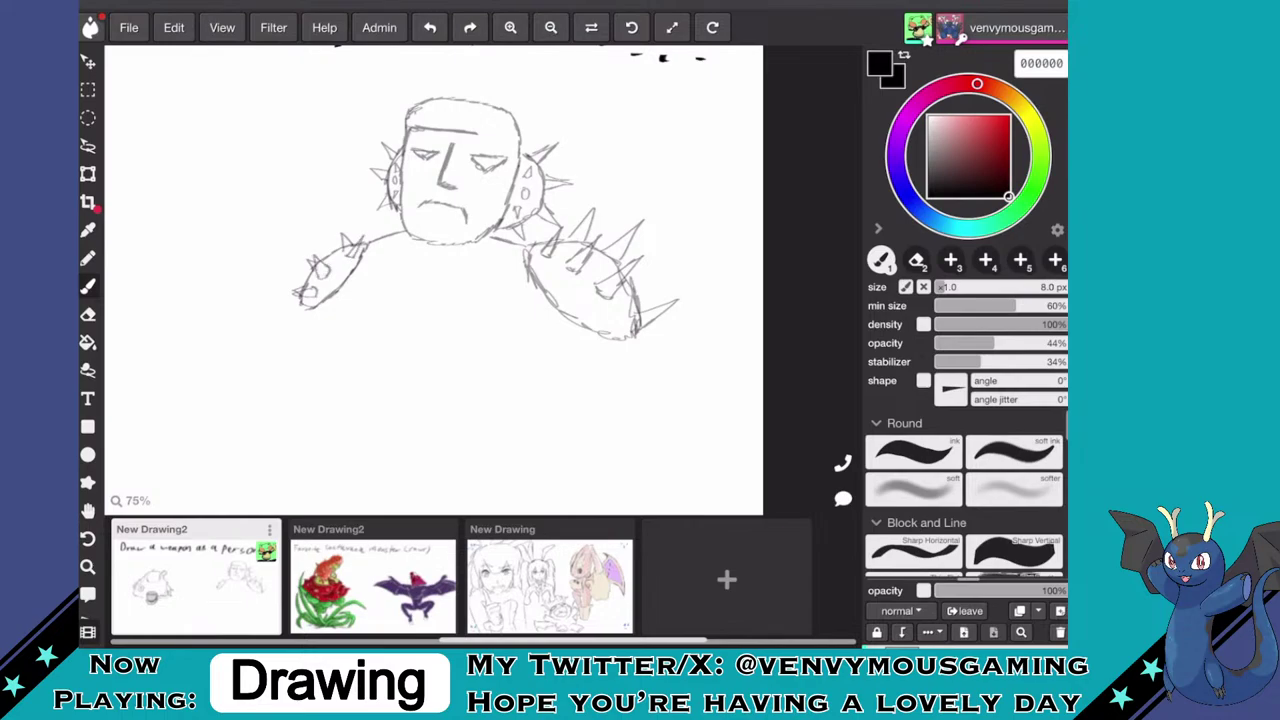
- Sketch a thick, slightly flared sleeve hanging below the right shoulder pad, closed with a slanted end
scroll(433, 280, down, 2)
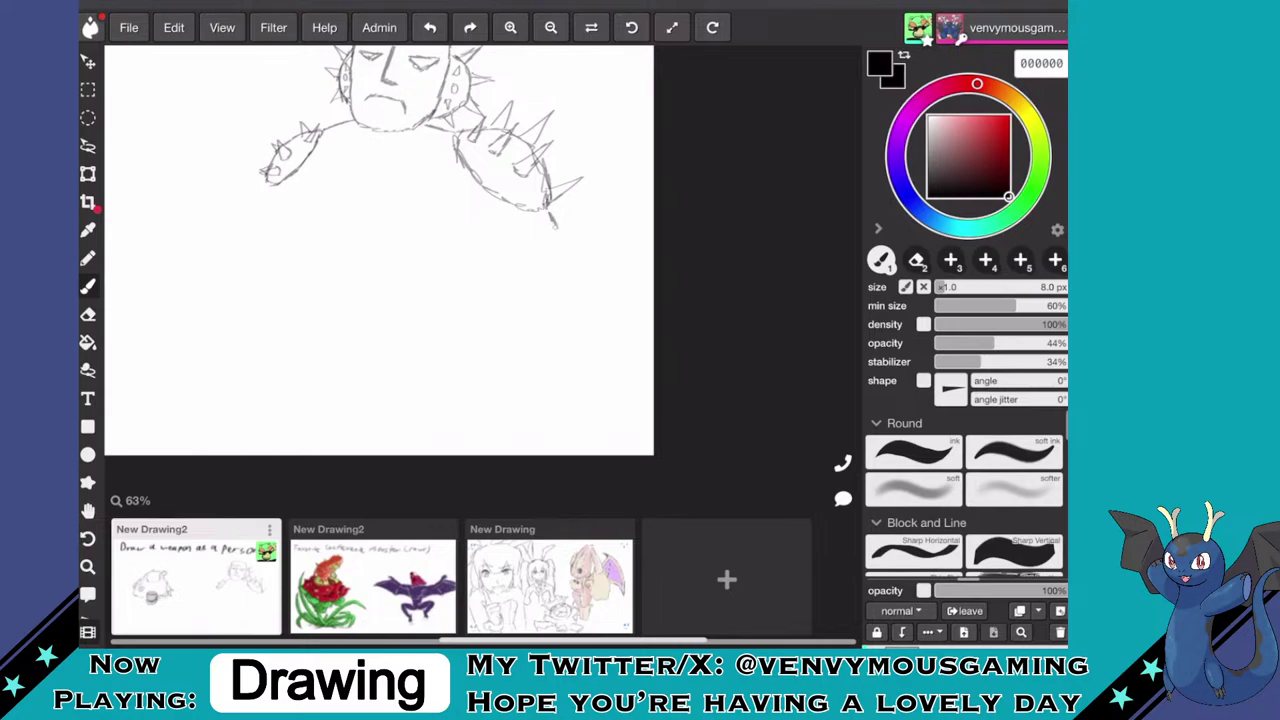
mouse_move(562, 238)
mouse_down()
mouse_move(569, 307)
mouse_move(581, 294)
mouse_move(521, 333)
mouse_up()
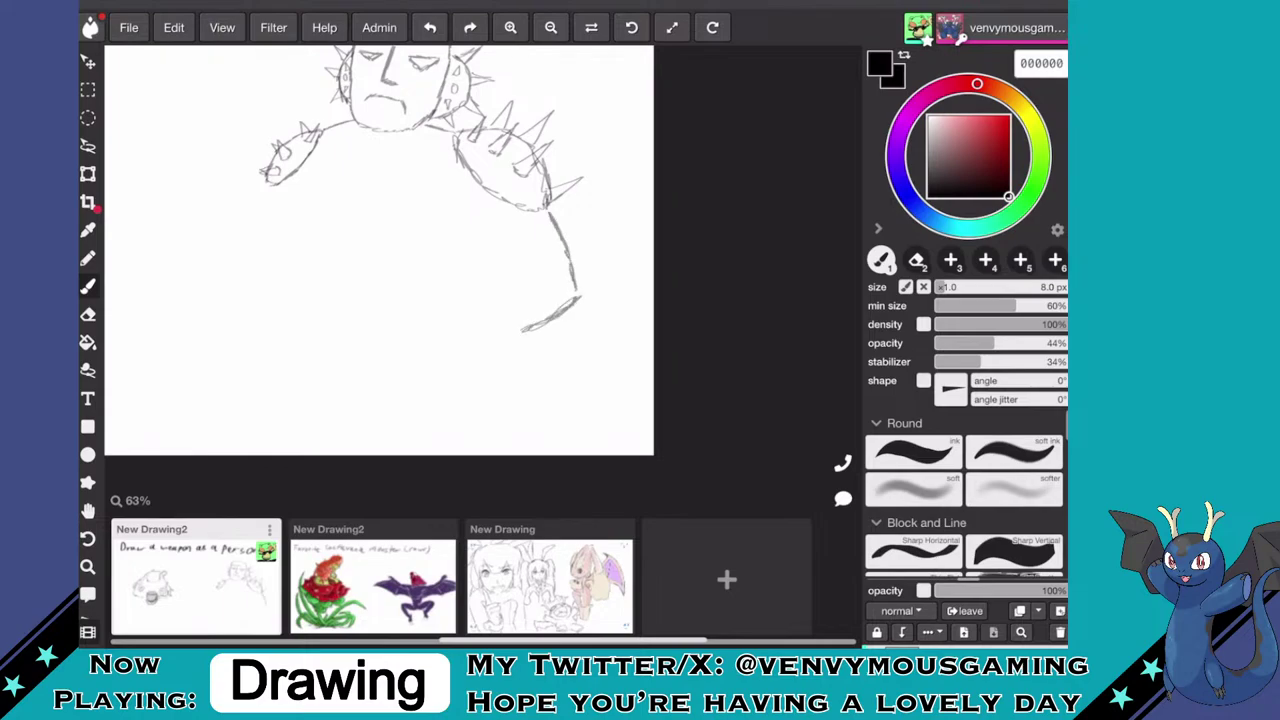
drag(577, 293, 498, 400)
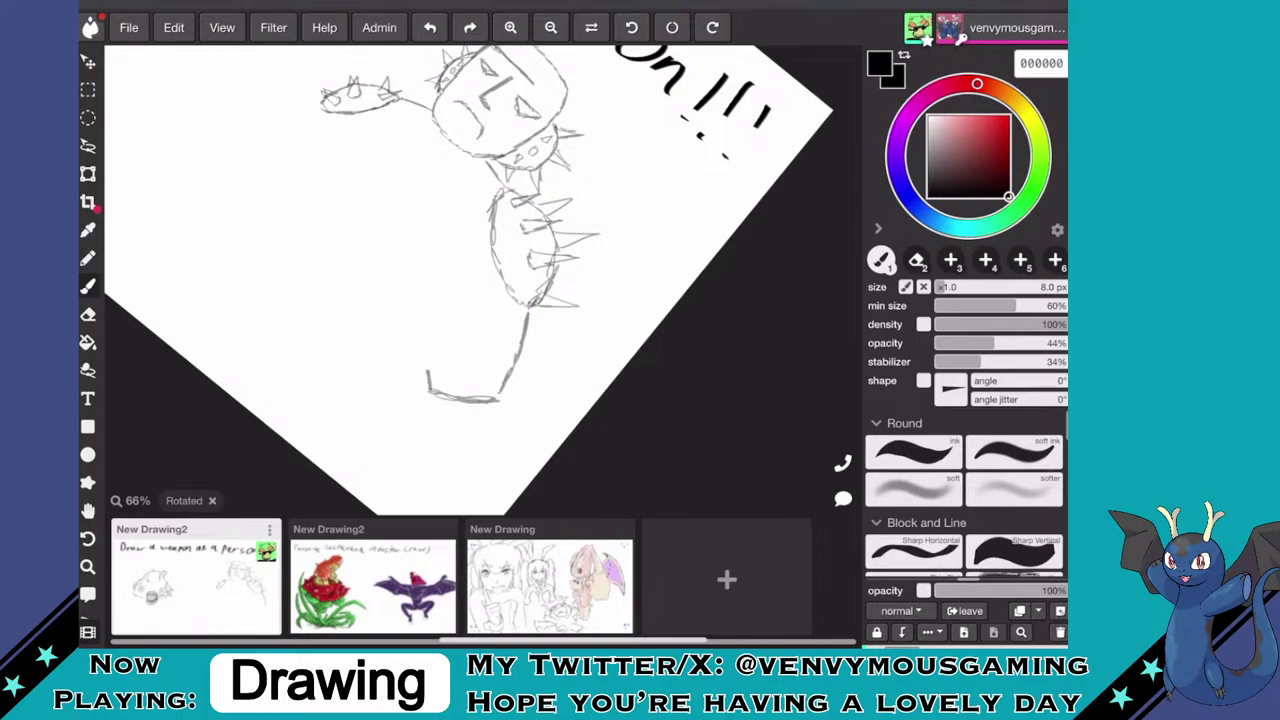
drag(429, 372, 446, 259)
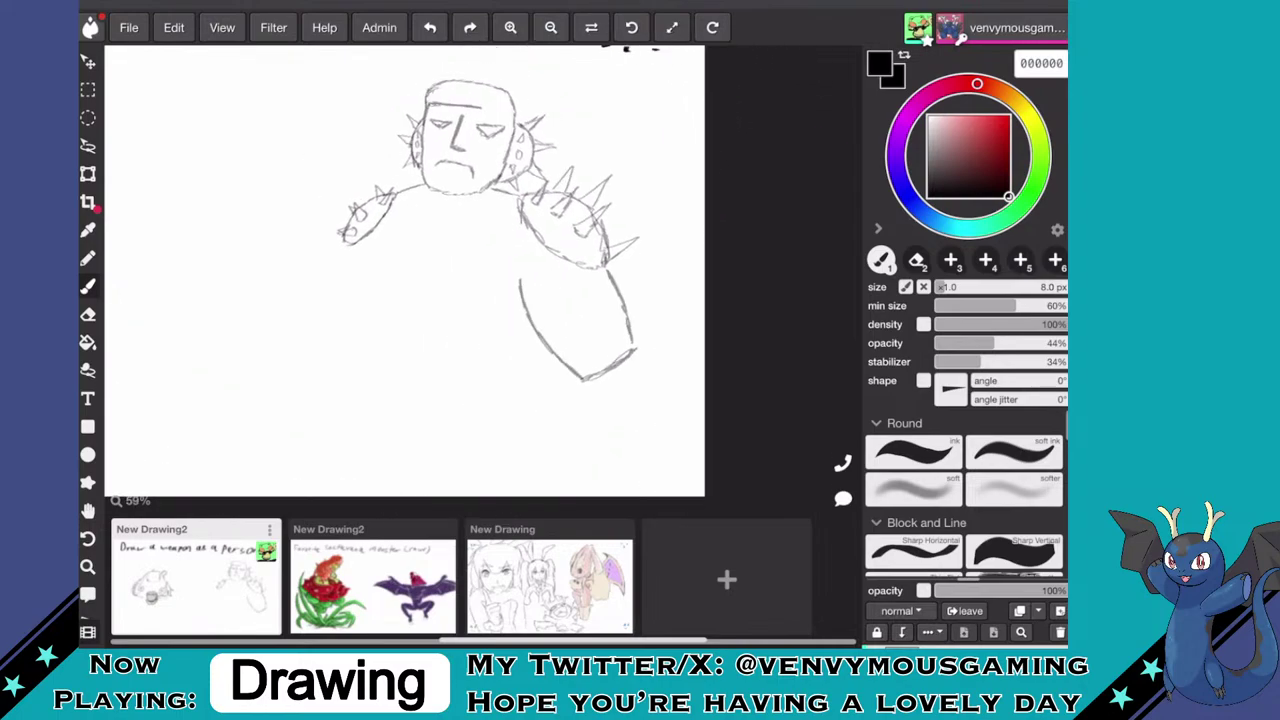
- Sketch the sides of the torso narrowing at the waist and continue them into two wide, baggy trouser legs
scroll(553, 365, up, 1)
drag(371, 224, 385, 288)
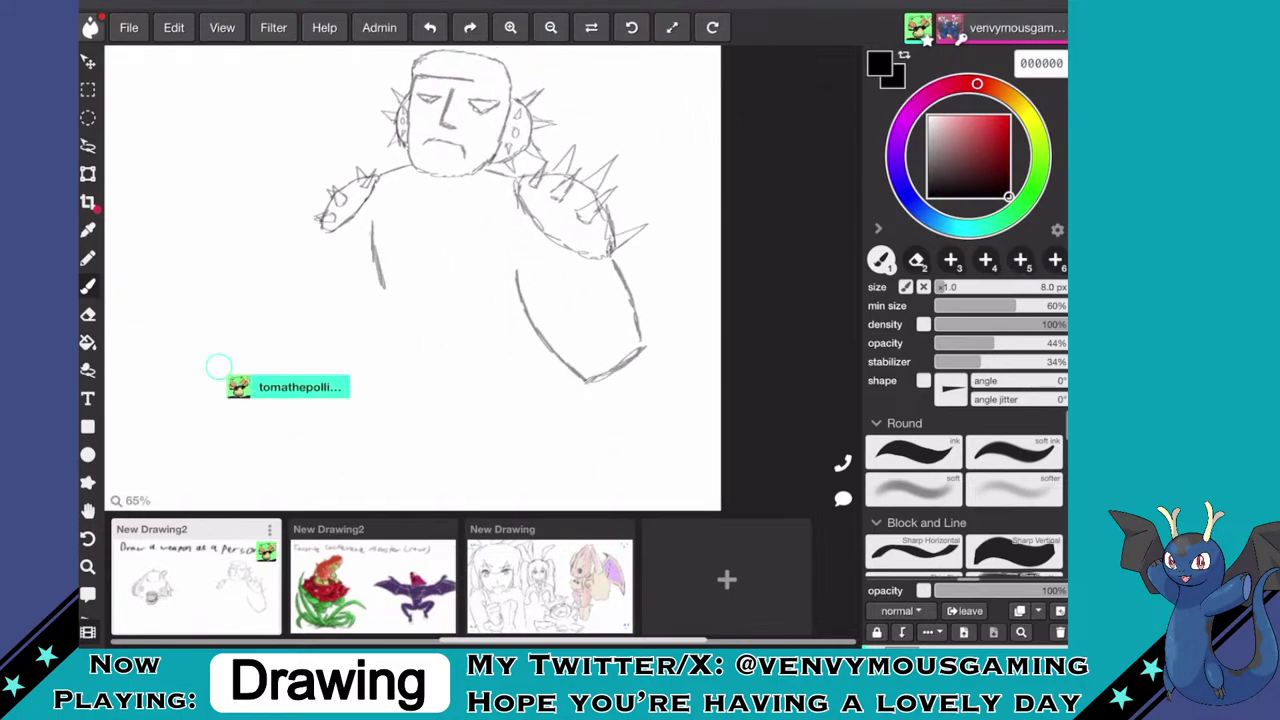
scroll(450, 250, up, 1)
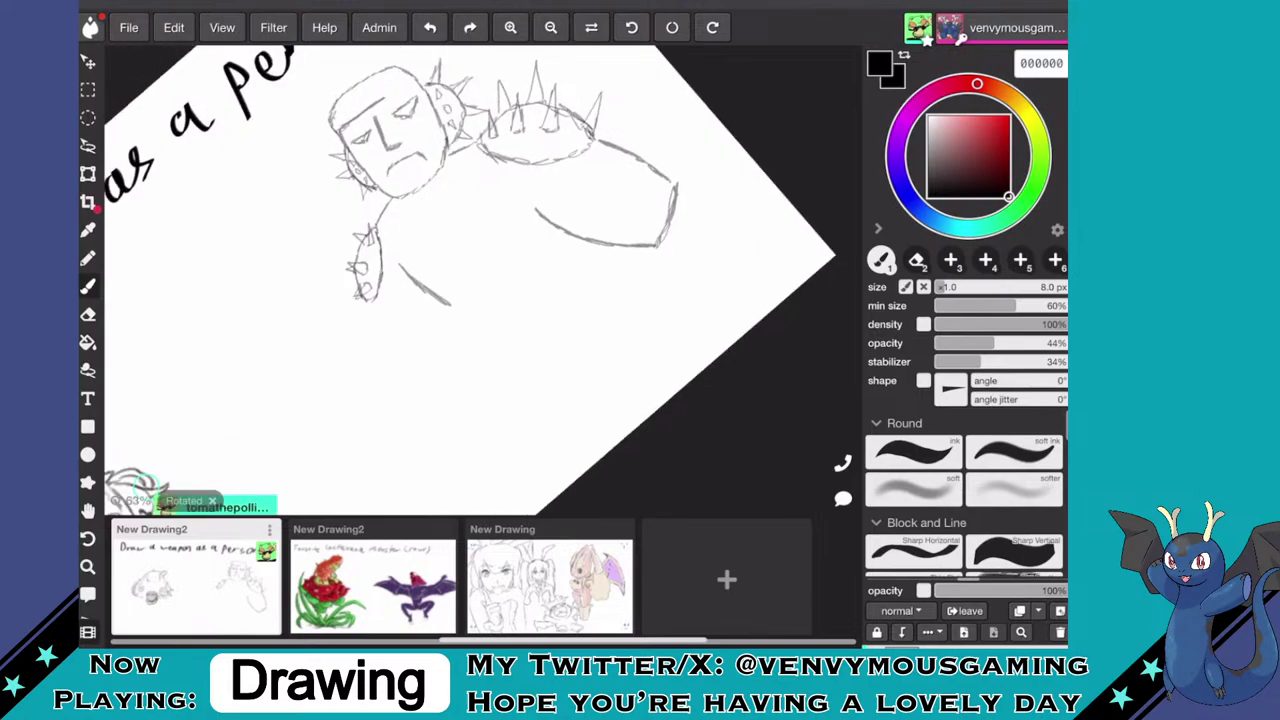
drag(465, 308, 477, 320)
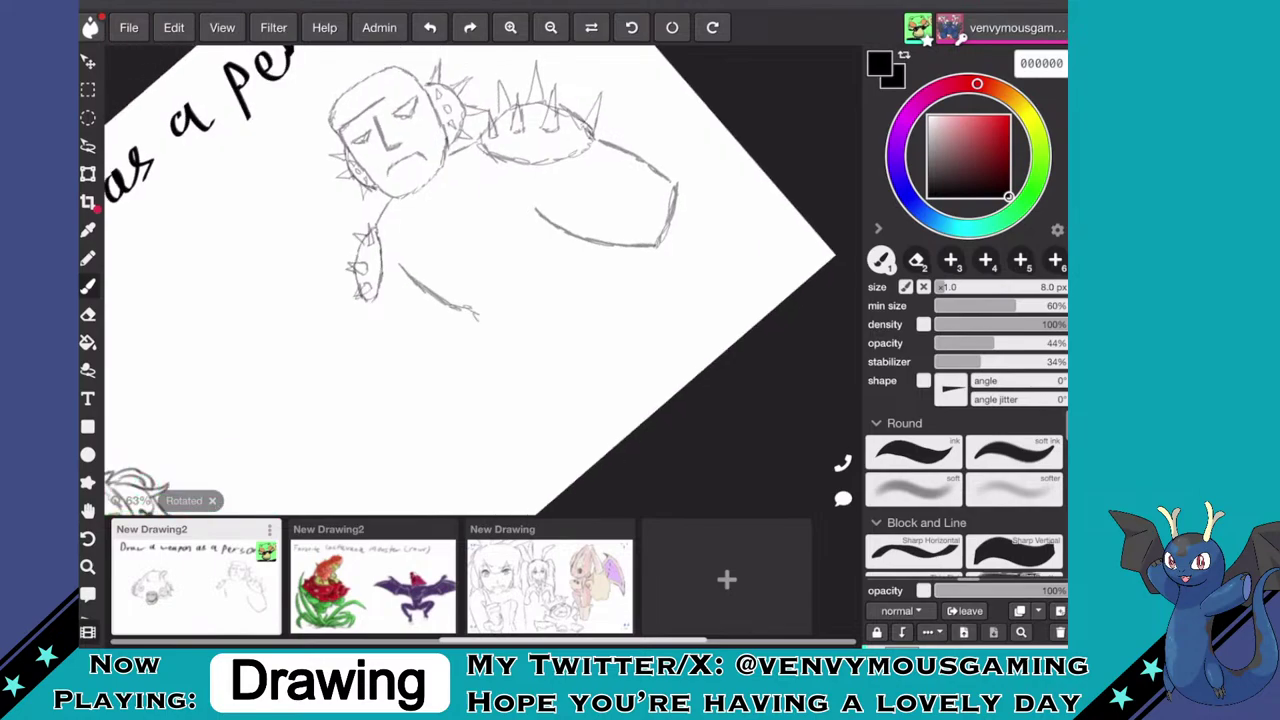
mouse_move(500, 248)
mouse_down()
mouse_move(430, 337)
mouse_move(477, 362)
mouse_move(509, 334)
mouse_move(514, 381)
mouse_move(538, 393)
mouse_move(558, 399)
mouse_move(569, 386)
mouse_move(602, 280)
mouse_up()
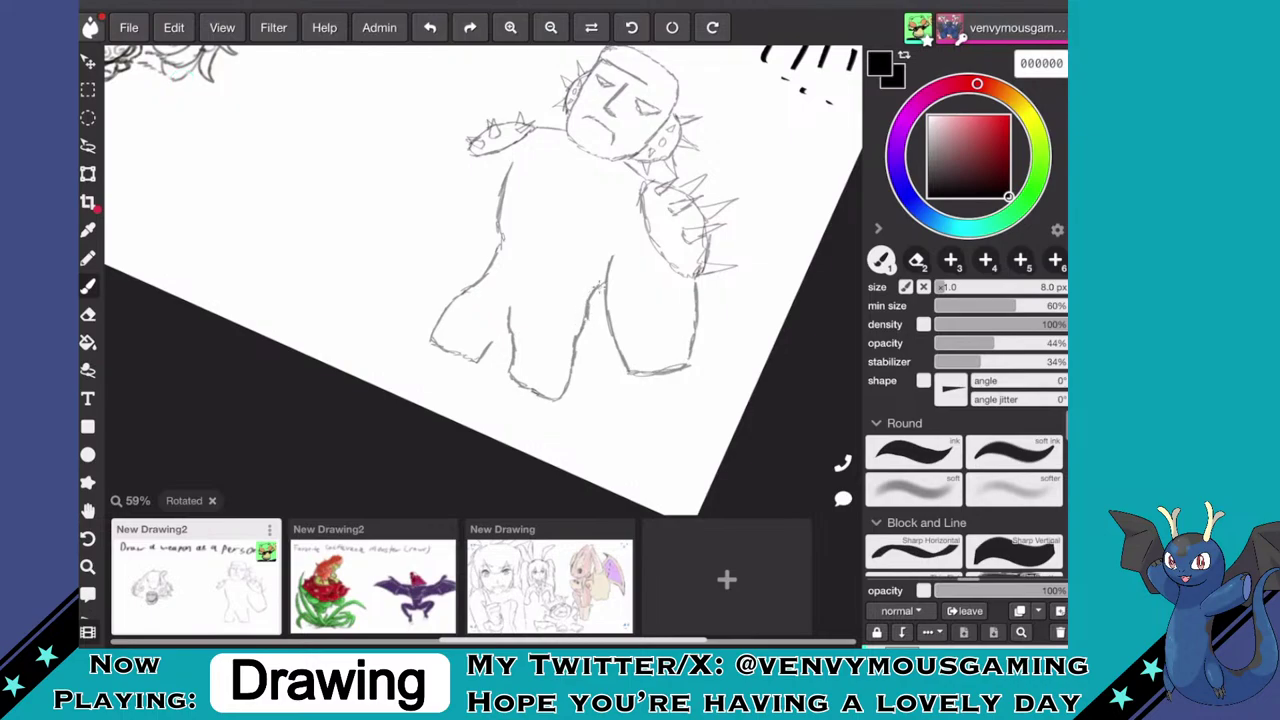
- Close the gap in the inner leg line at the crotch and add a cuff band to each trouser leg
scroll(510, 300, down, 2)
scroll(512, 355, up, 5)
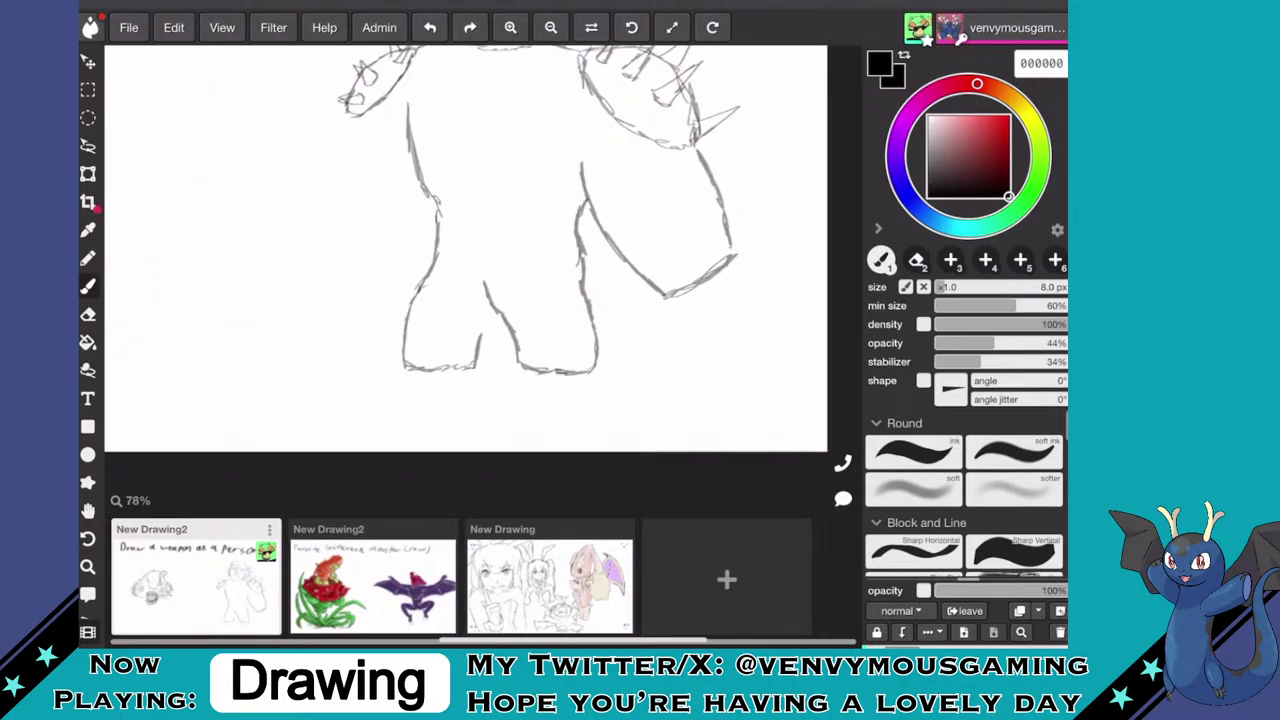
drag(479, 332, 490, 312)
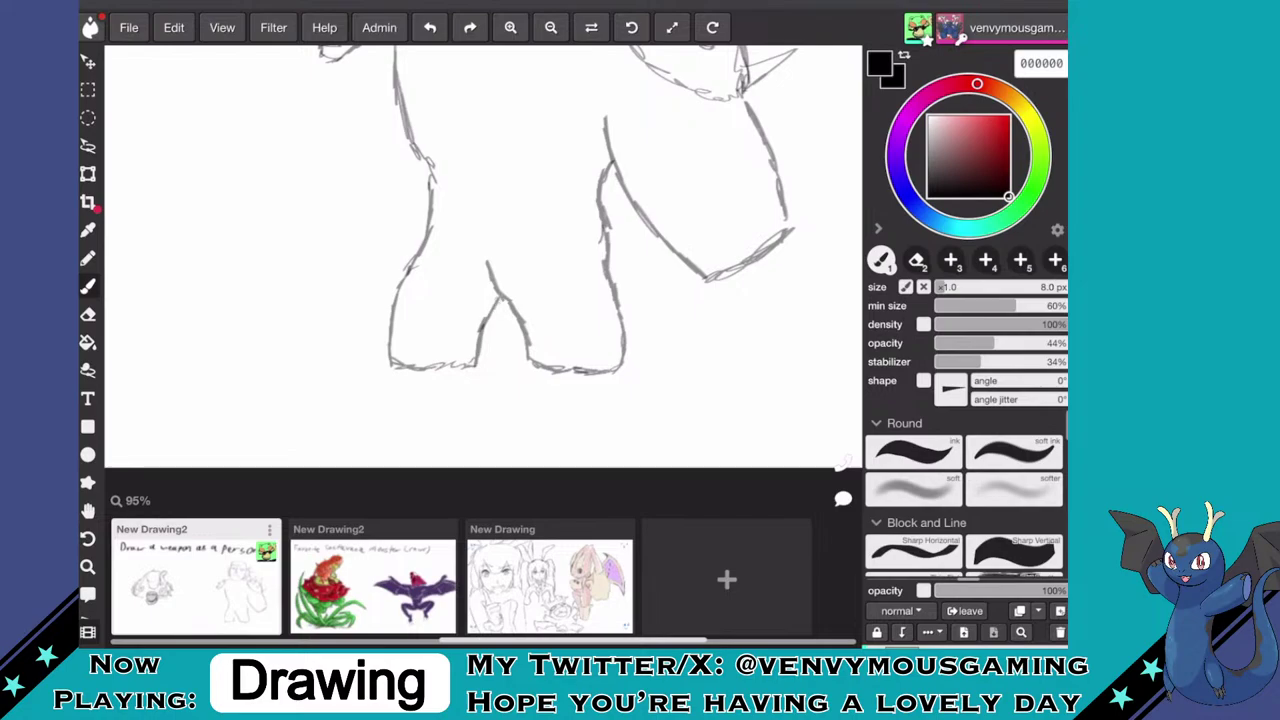
drag(474, 373, 392, 374)
mouse_move(619, 372)
mouse_down()
mouse_move(595, 384)
mouse_move(532, 372)
mouse_up()
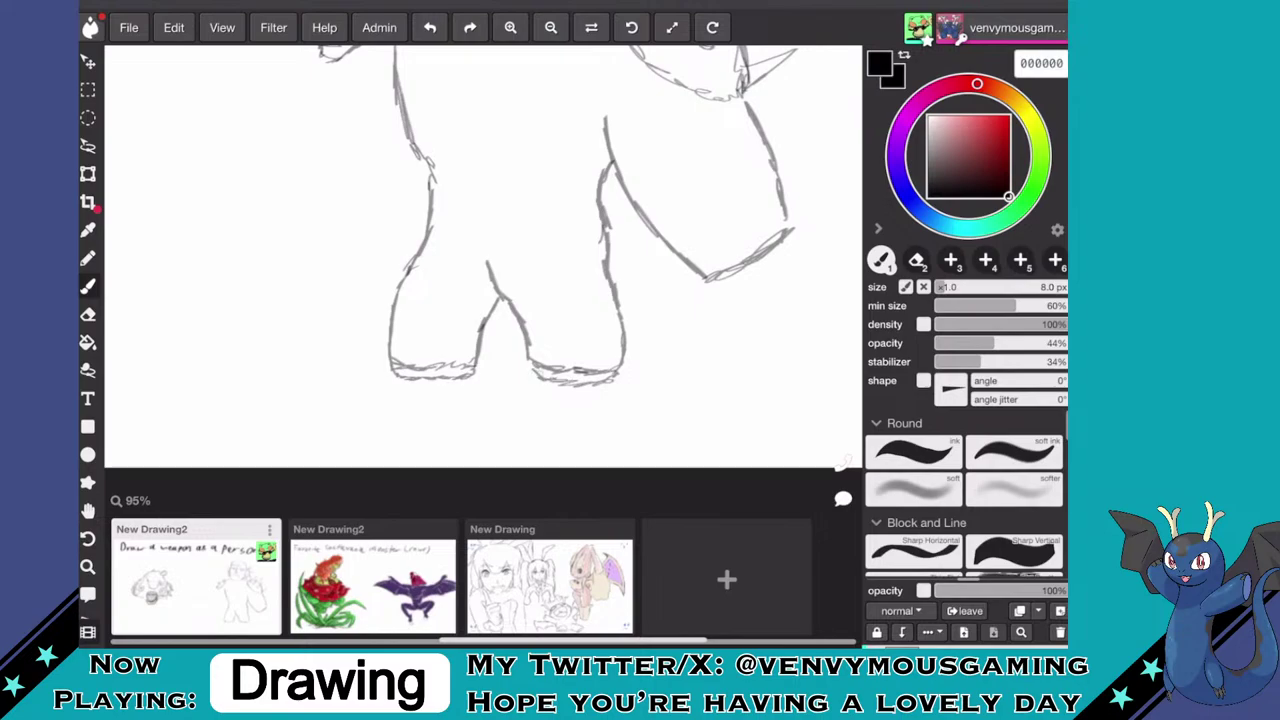
- Sketch two narrow lower legs beneath the trouser cuffs, each crossed by horizontal bands
drag(408, 380, 408, 456)
mouse_move(447, 378)
mouse_down()
mouse_move(442, 458)
mouse_move(405, 462)
mouse_up()
mouse_move(556, 384)
mouse_down()
mouse_move(555, 452)
mouse_move(592, 452)
mouse_move(572, 456)
mouse_move(597, 380)
mouse_move(562, 416)
mouse_up()
mouse_move(410, 409)
mouse_down()
mouse_move(444, 411)
mouse_move(444, 432)
mouse_up()
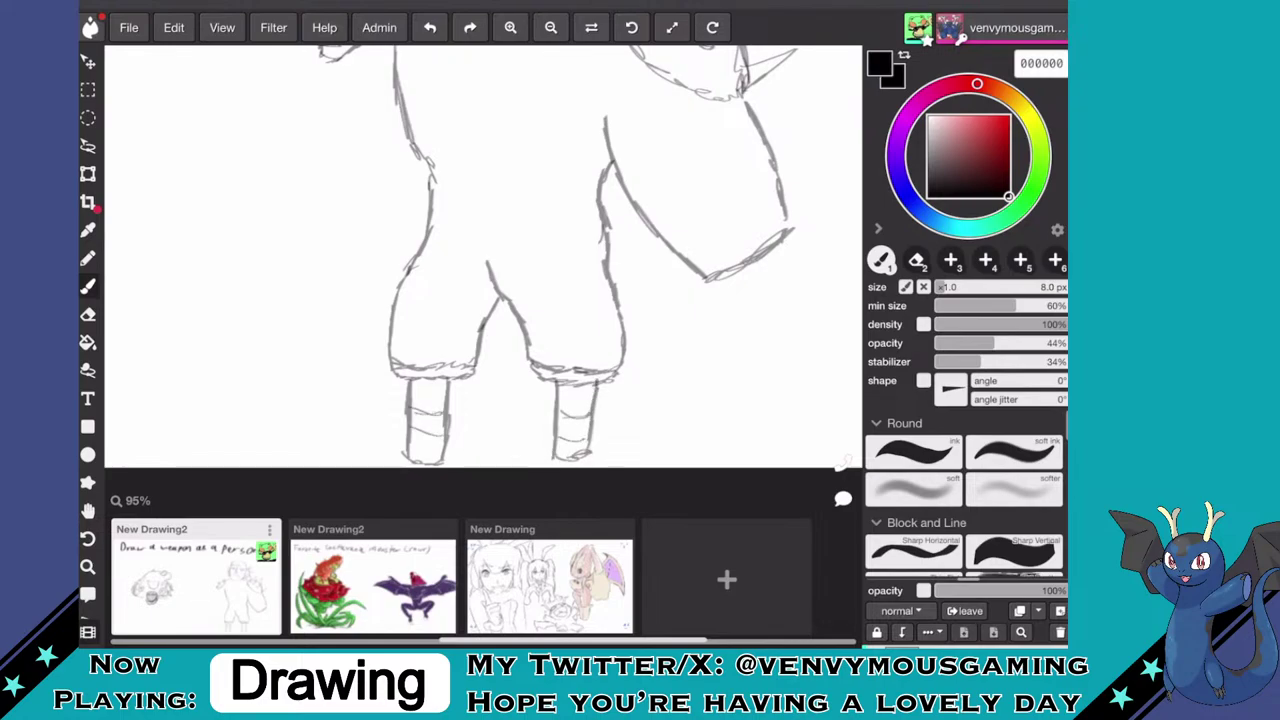
- Add a cuff line near the end of the right sleeve and a waistline across the bottom of the torso
scroll(483, 280, down, 5)
scroll(452, 280, up, 5)
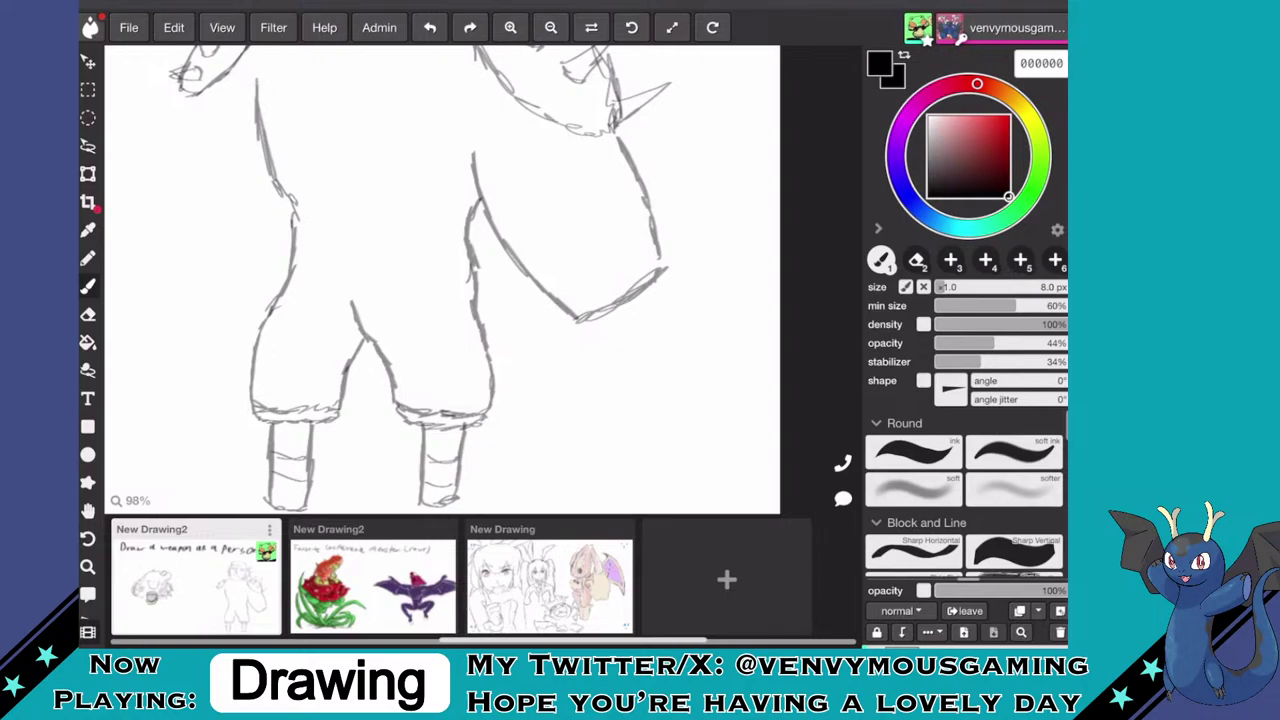
drag(567, 304, 645, 249)
scroll(483, 280, up, 1)
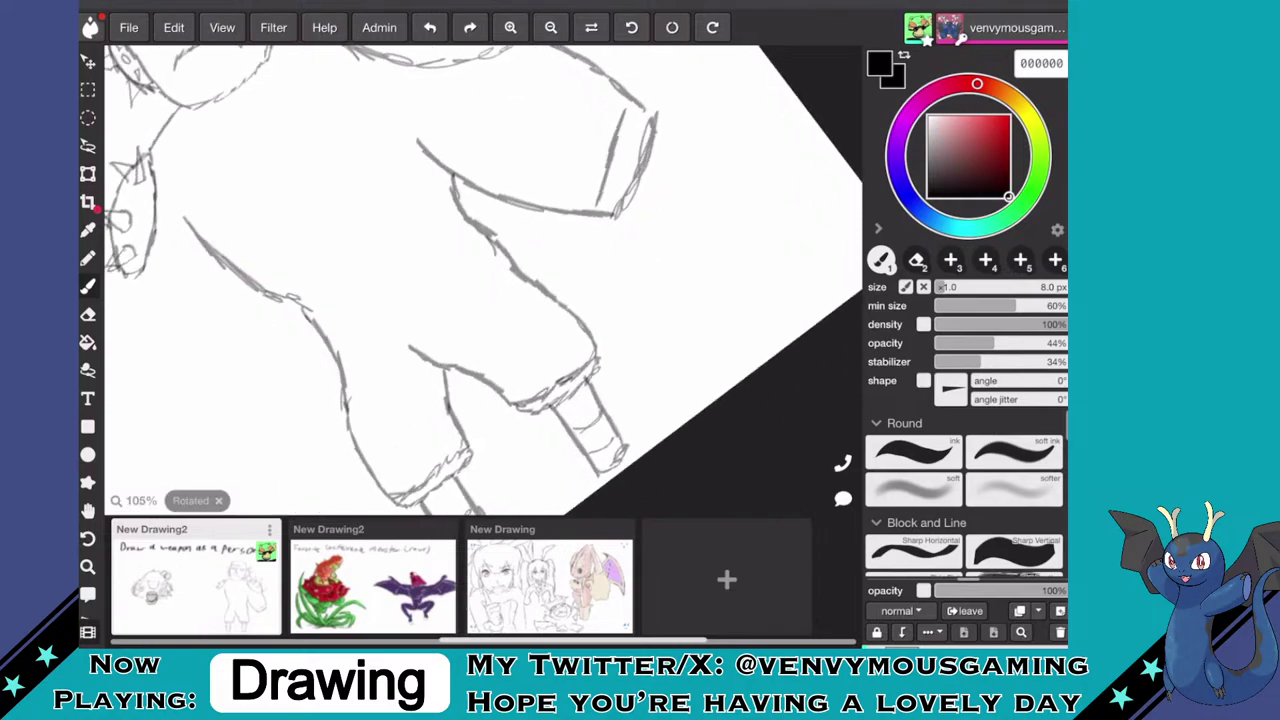
scroll(483, 280, up, 3)
drag(286, 376, 446, 208)
- Sketch a curved vertical line down the middle of the torso above the waistline
scroll(483, 280, down, 3)
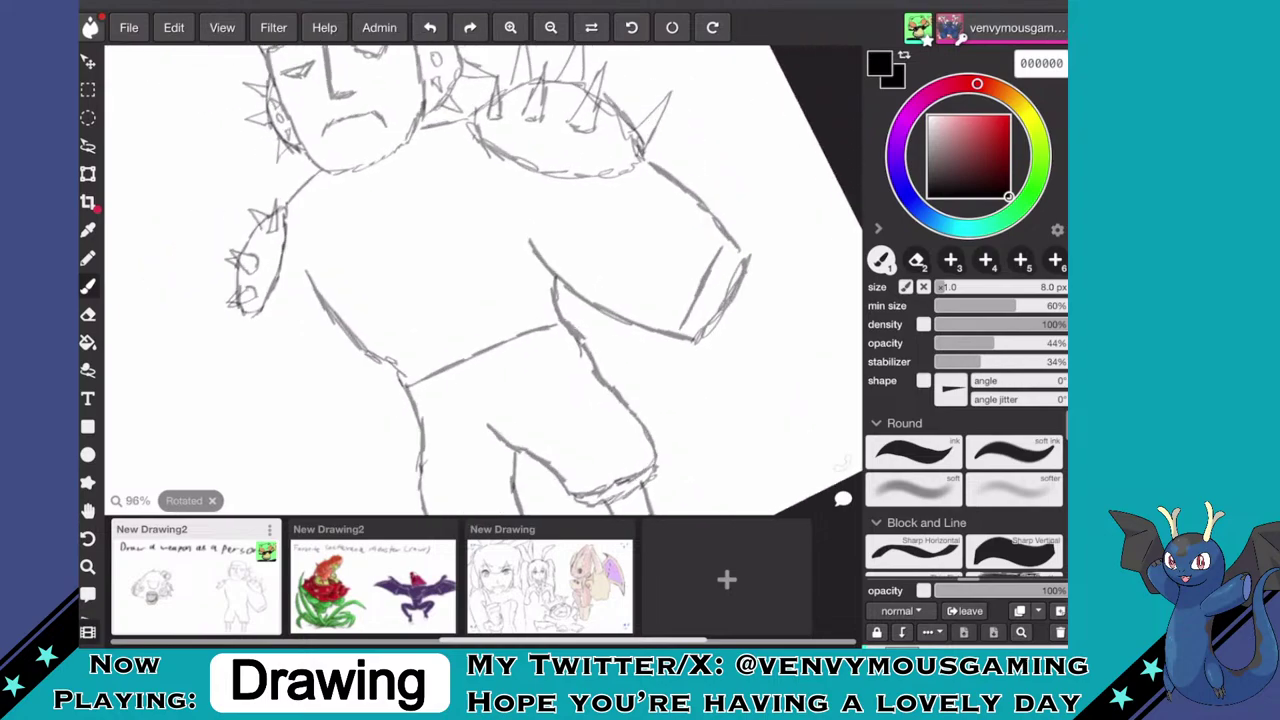
scroll(483, 280, up, 4)
drag(397, 168, 406, 279)
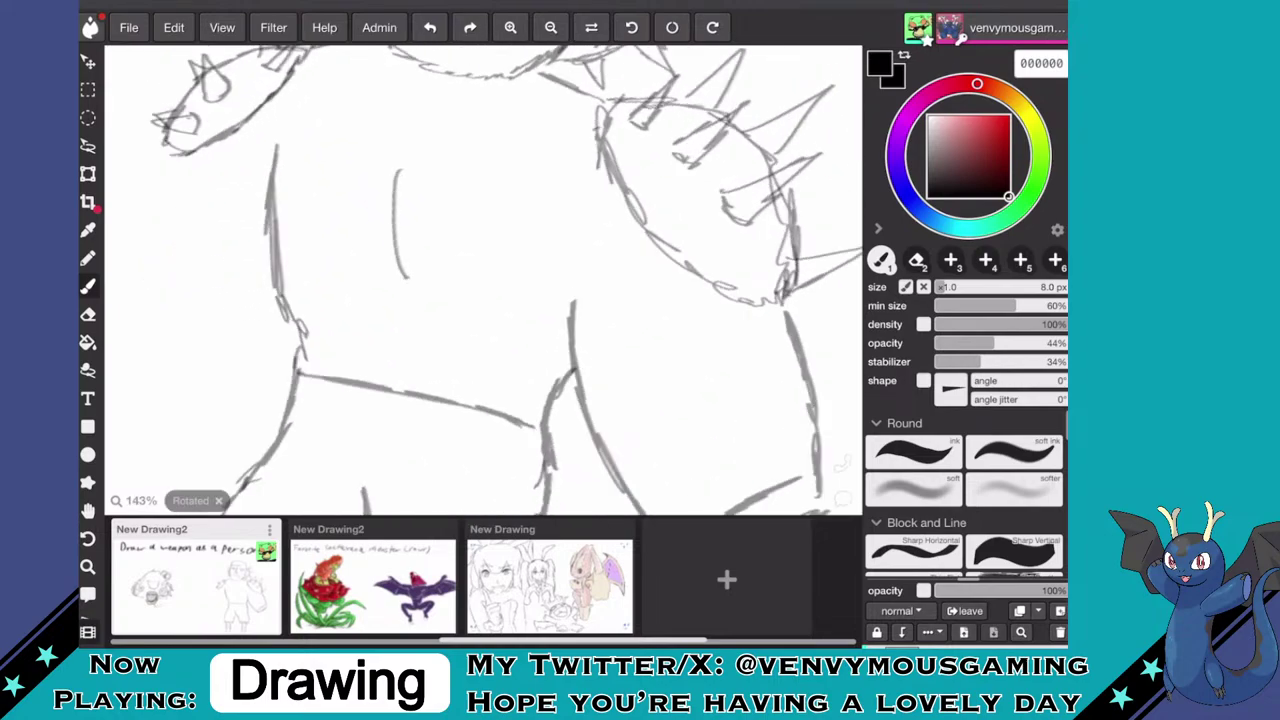
scroll(483, 280, down, 3)
scroll(548, 245, down, 3)
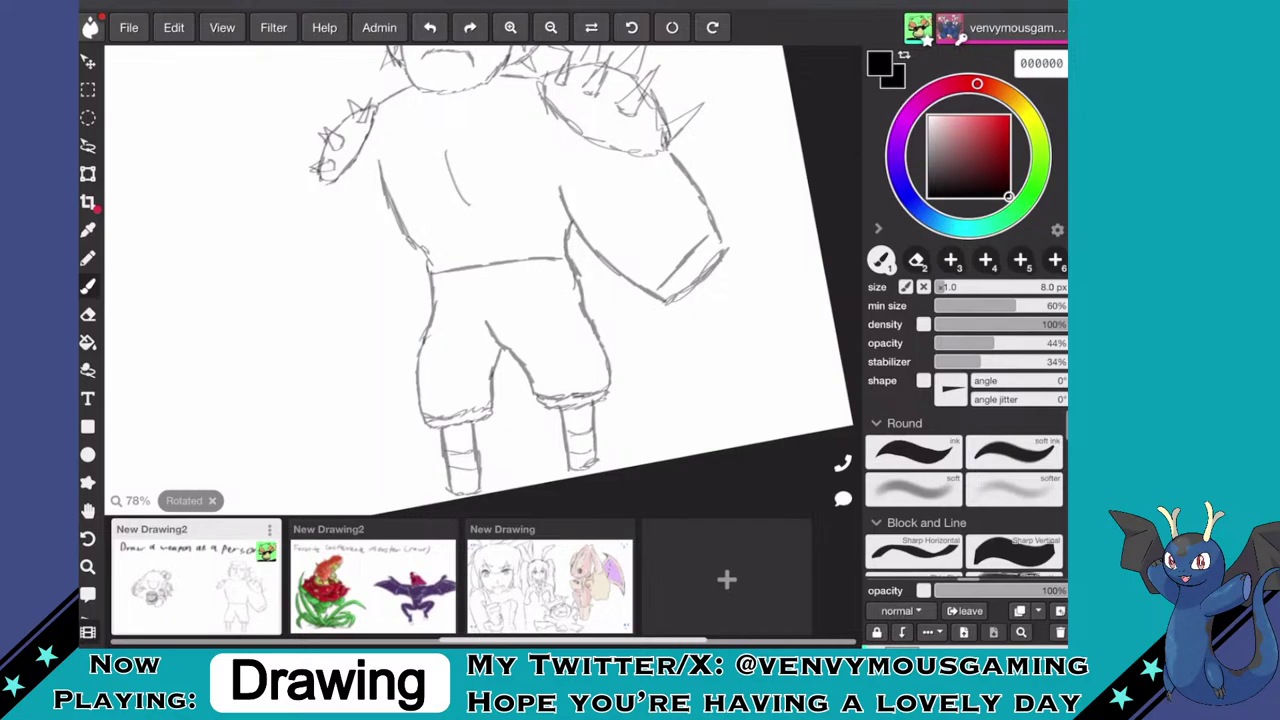
drag(398, 227, 361, 277)
mouse_move(322, 185)
mouse_down()
mouse_move(312, 255)
mouse_move(360, 277)
mouse_up()
drag(314, 252, 346, 267)
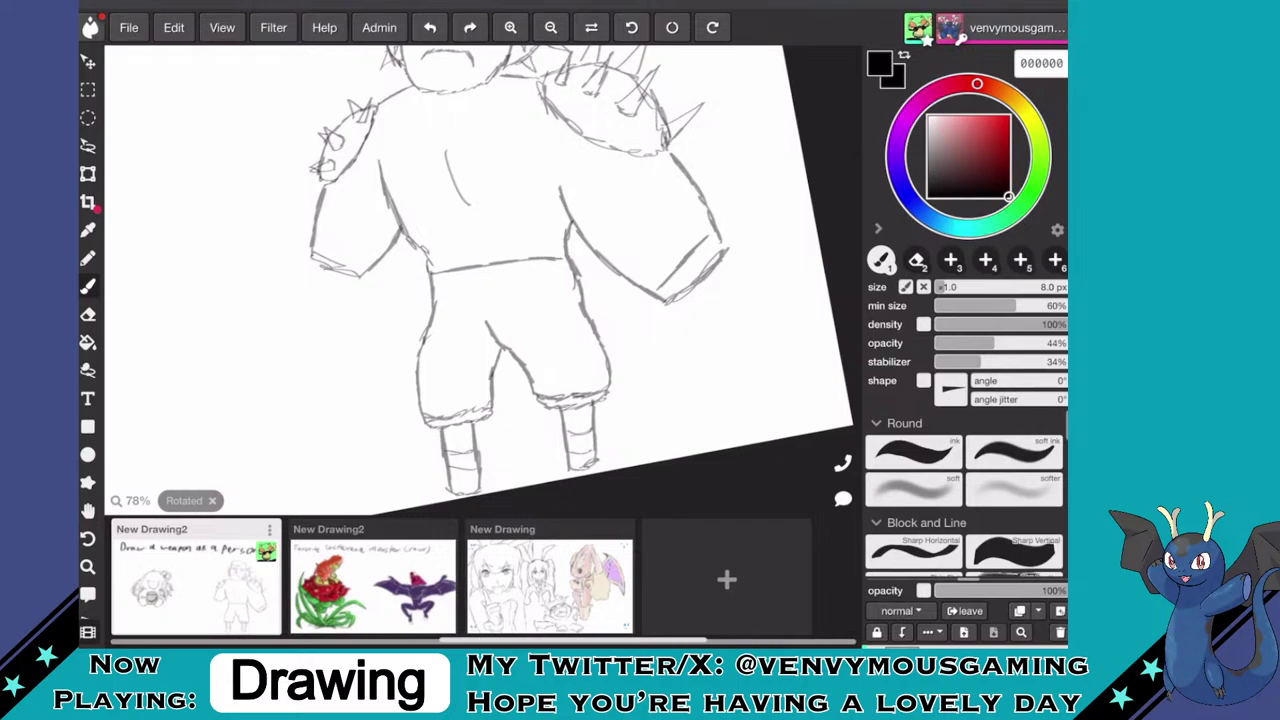
key(ctrl+z)
key(ctrl+z)
key(ctrl+z)
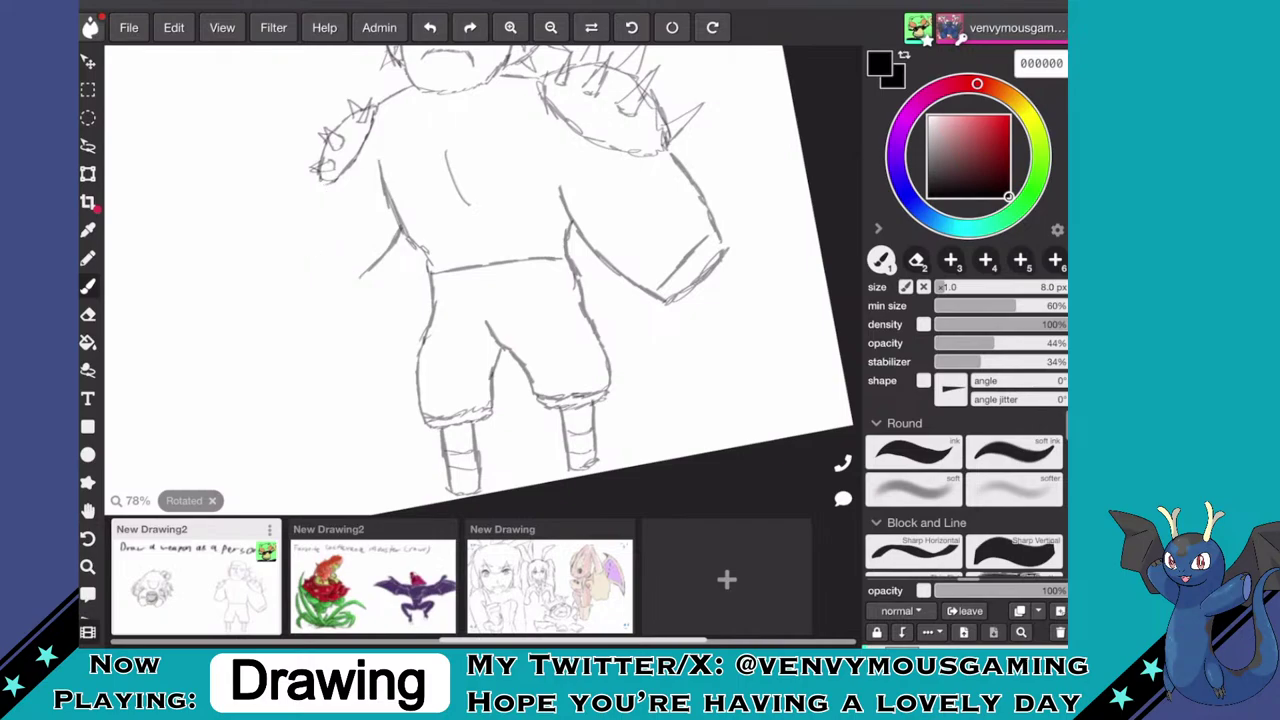
- Sketch the broad, tapering arm from the smaller spiked shoulder pad down to the figure's waist level
scroll(480, 280, down, 2)
scroll(480, 280, up, 1)
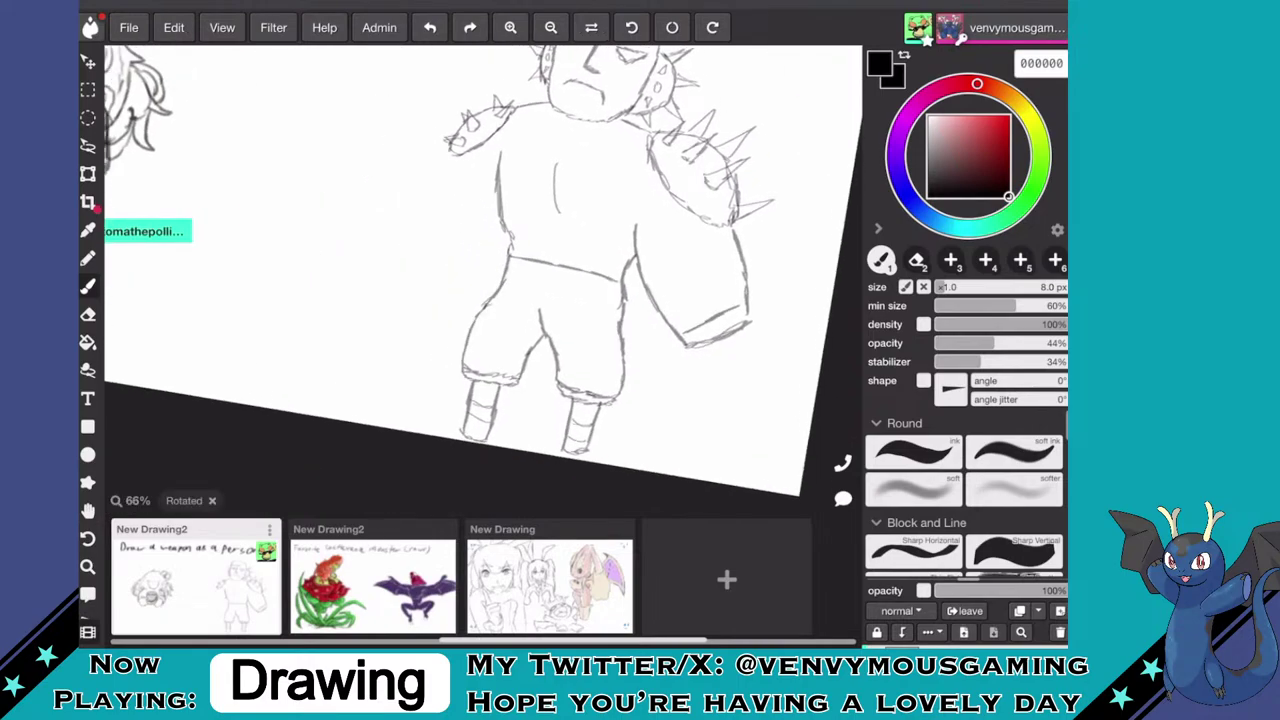
mouse_move(458, 153)
mouse_down()
mouse_move(386, 244)
mouse_move(390, 262)
mouse_move(434, 286)
mouse_move(478, 272)
mouse_move(504, 242)
mouse_up()
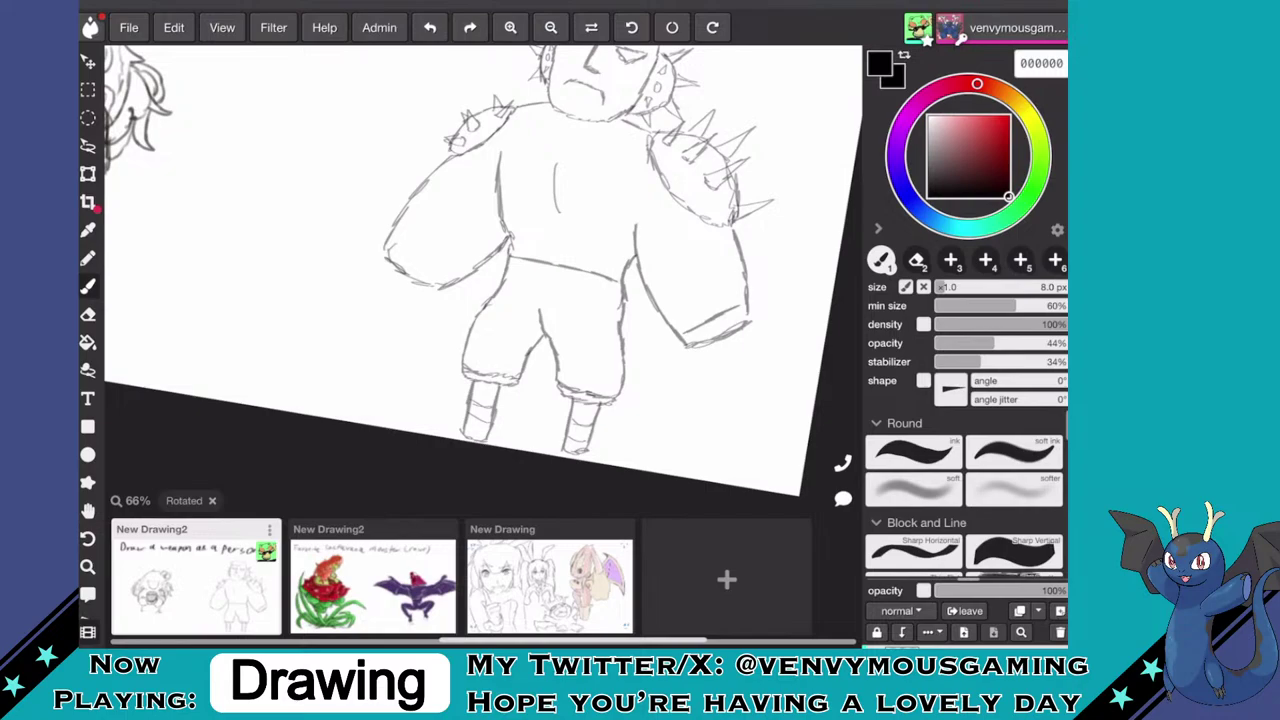
- Redraw the torso's side line beside the new arm as a smoother curve and erase the overlapping old strokes
mouse_move(495, 160)
mouse_down()
mouse_move(491, 210)
mouse_move(511, 255)
mouse_up()
drag(499, 153, 496, 225)
key(e)
scroll(440, 236, up, 3)
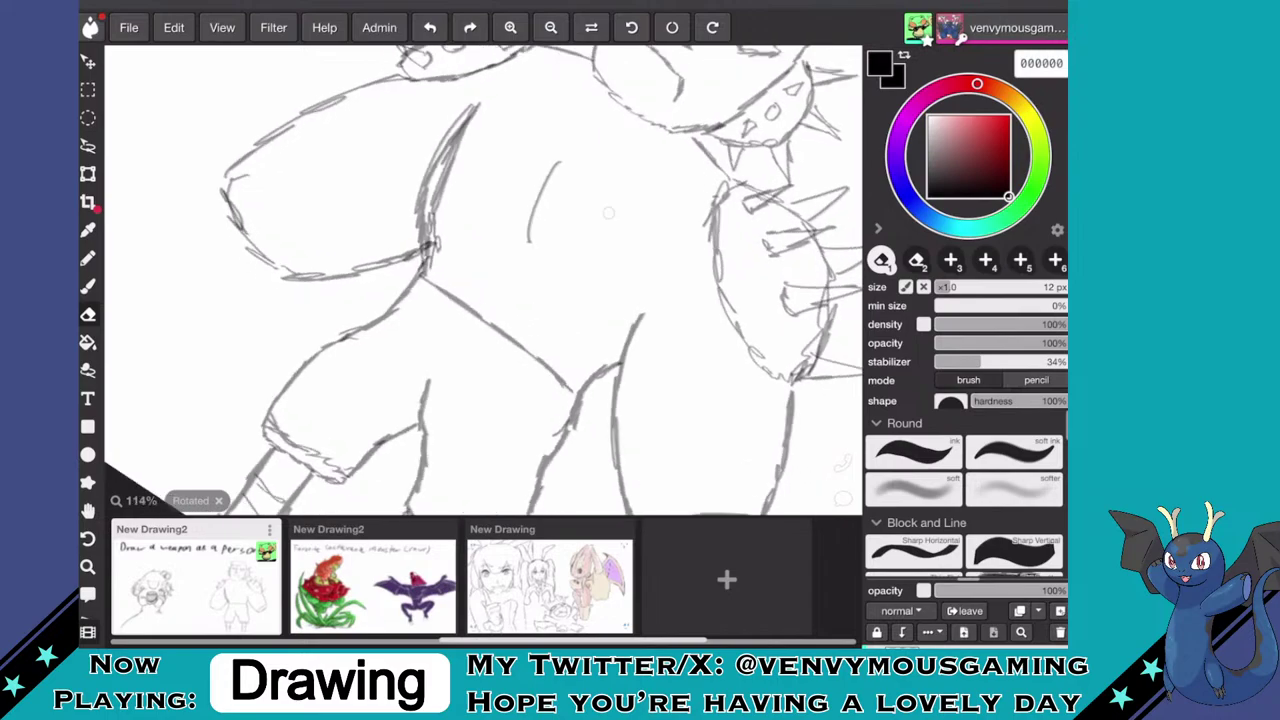
mouse_move(439, 234)
mouse_down()
mouse_move(437, 269)
mouse_move(430, 210)
mouse_move(456, 144)
mouse_move(438, 184)
mouse_up()
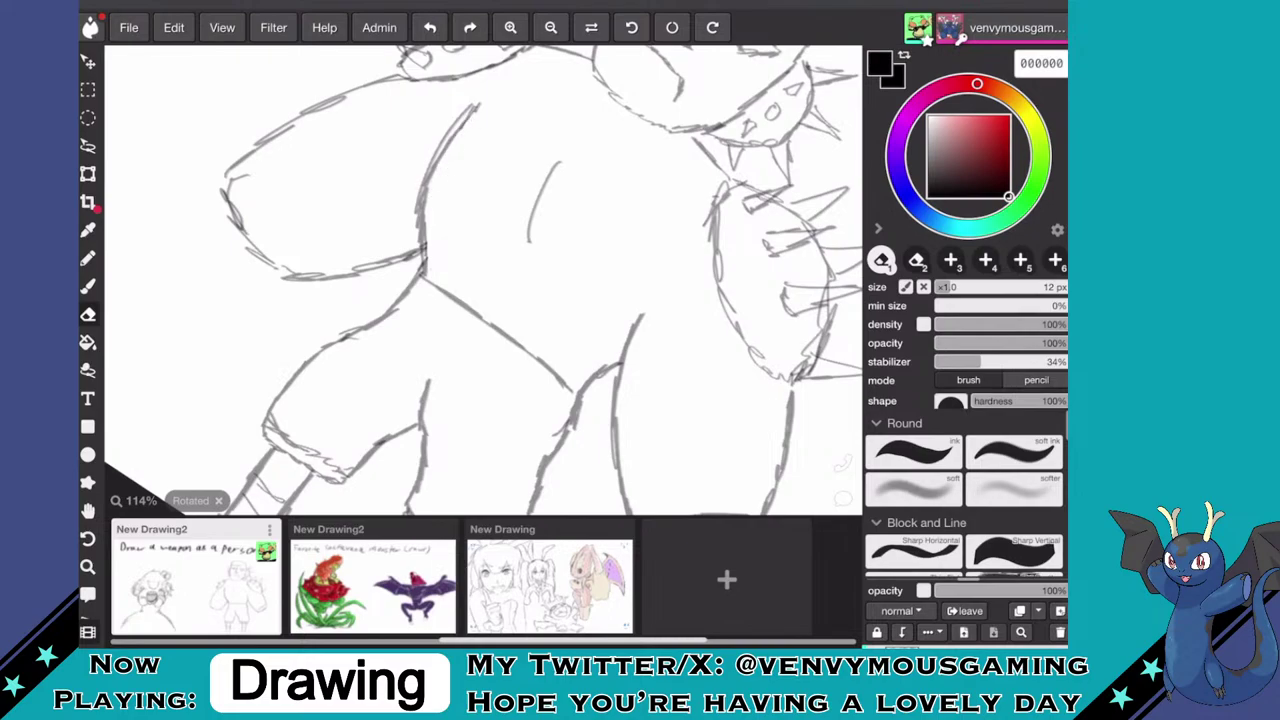
scroll(572, 235, down, 5)
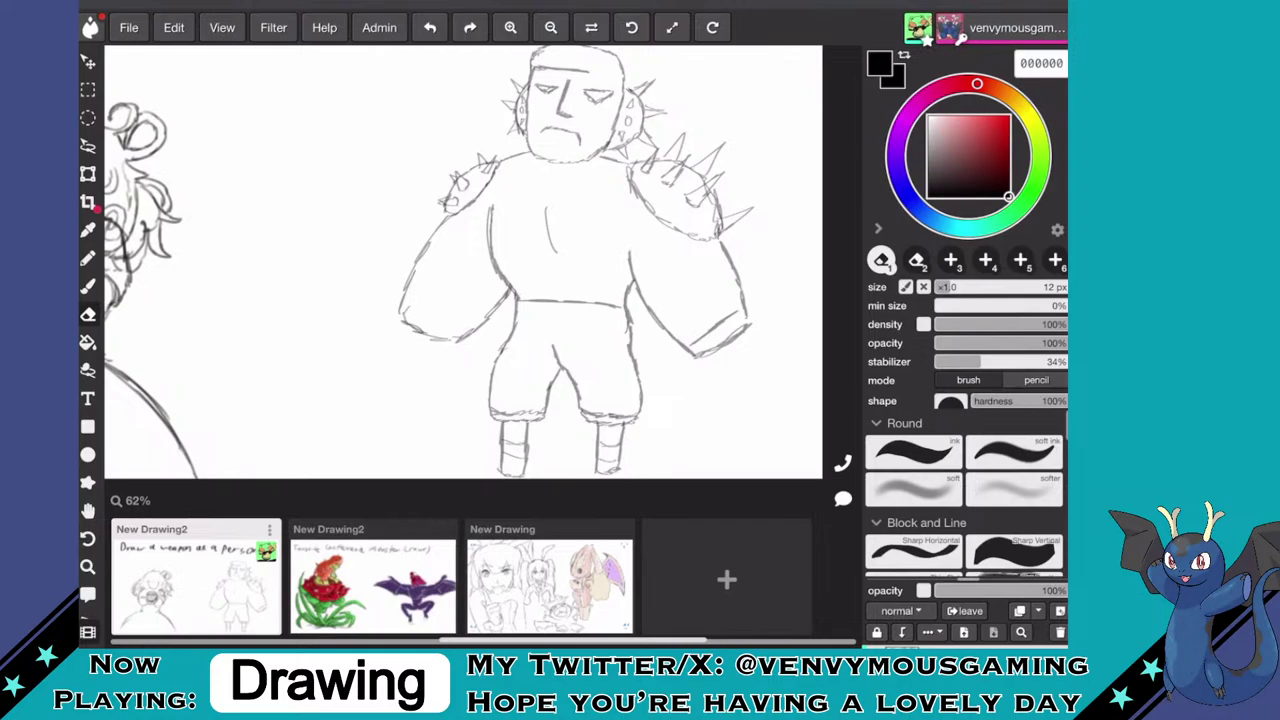
scroll(463, 260, down, 1)
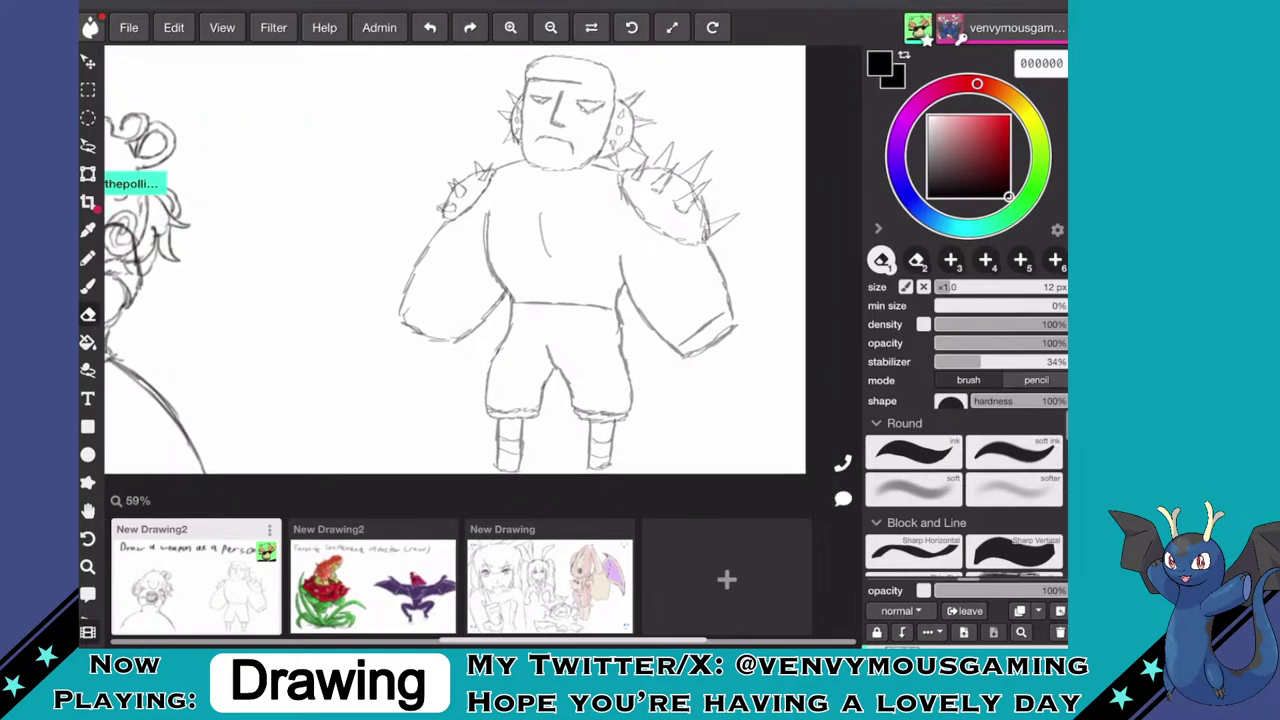
- With the 8 px black brush, draw the inner rim line across the open end of the arm under the smaller shoulder pad
key(b)
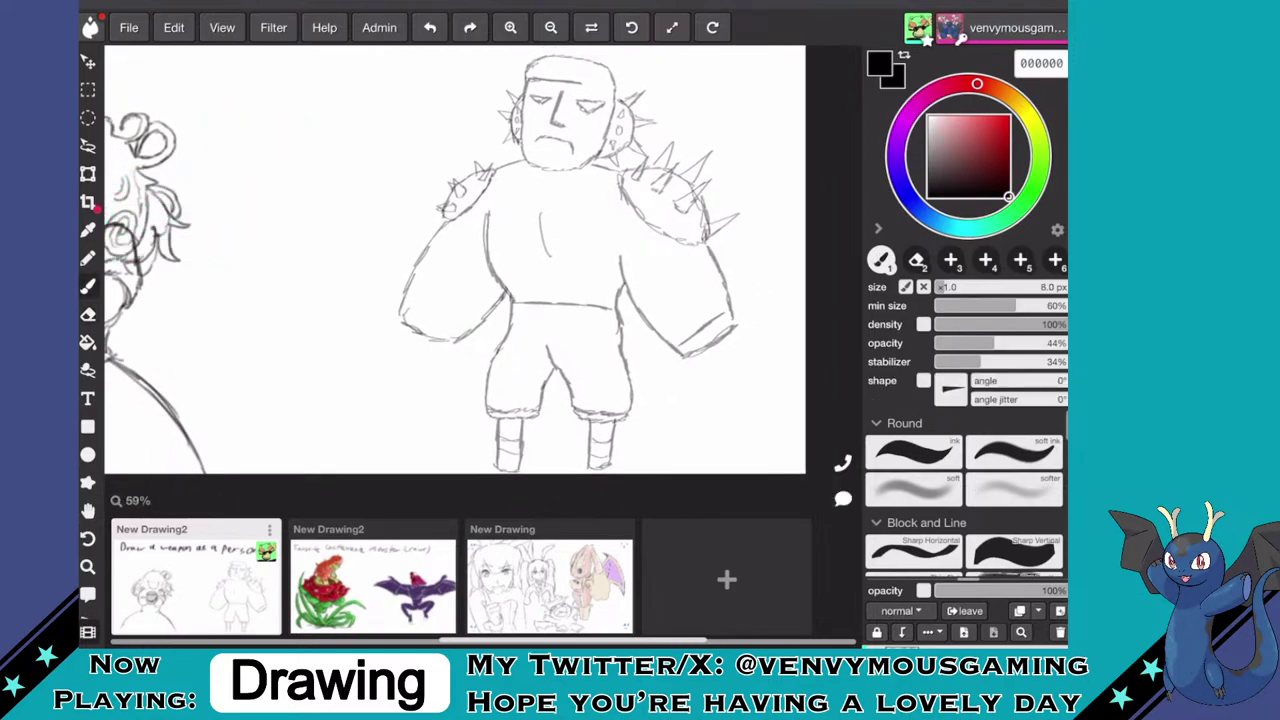
scroll(483, 280, up, 5)
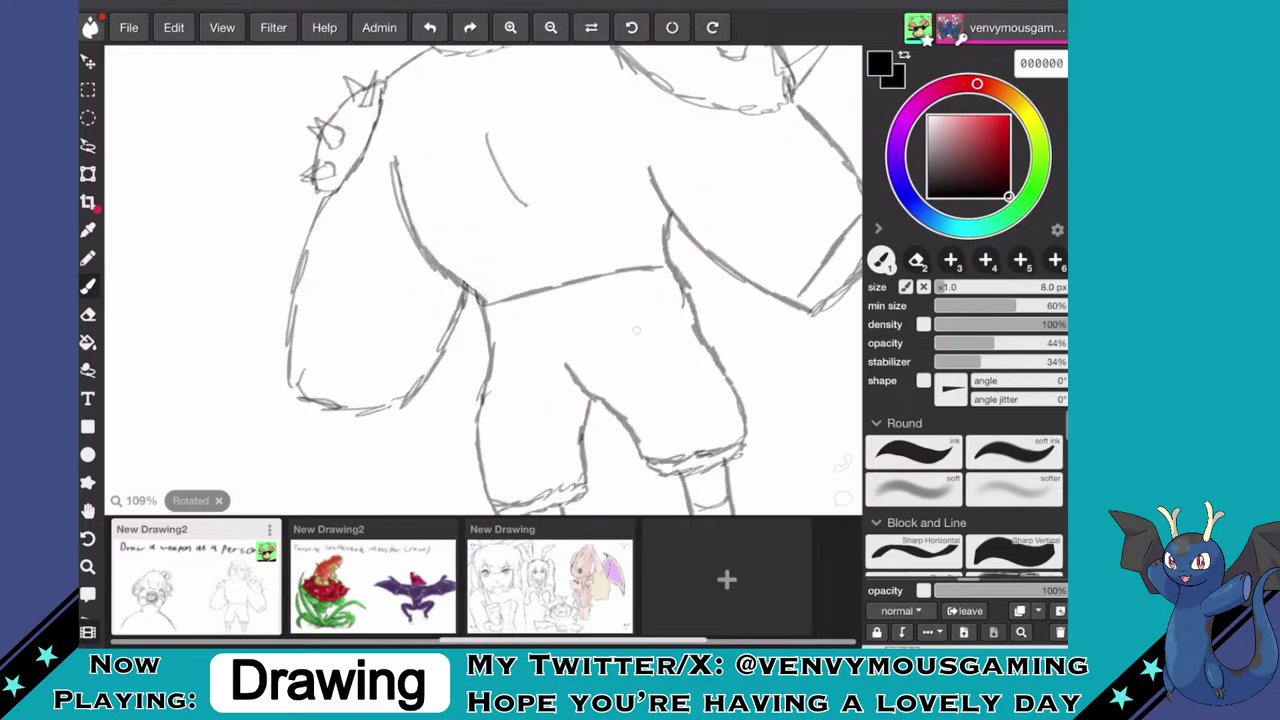
drag(332, 383, 436, 316)
drag(408, 333, 330, 388)
scroll(483, 280, down, 5)
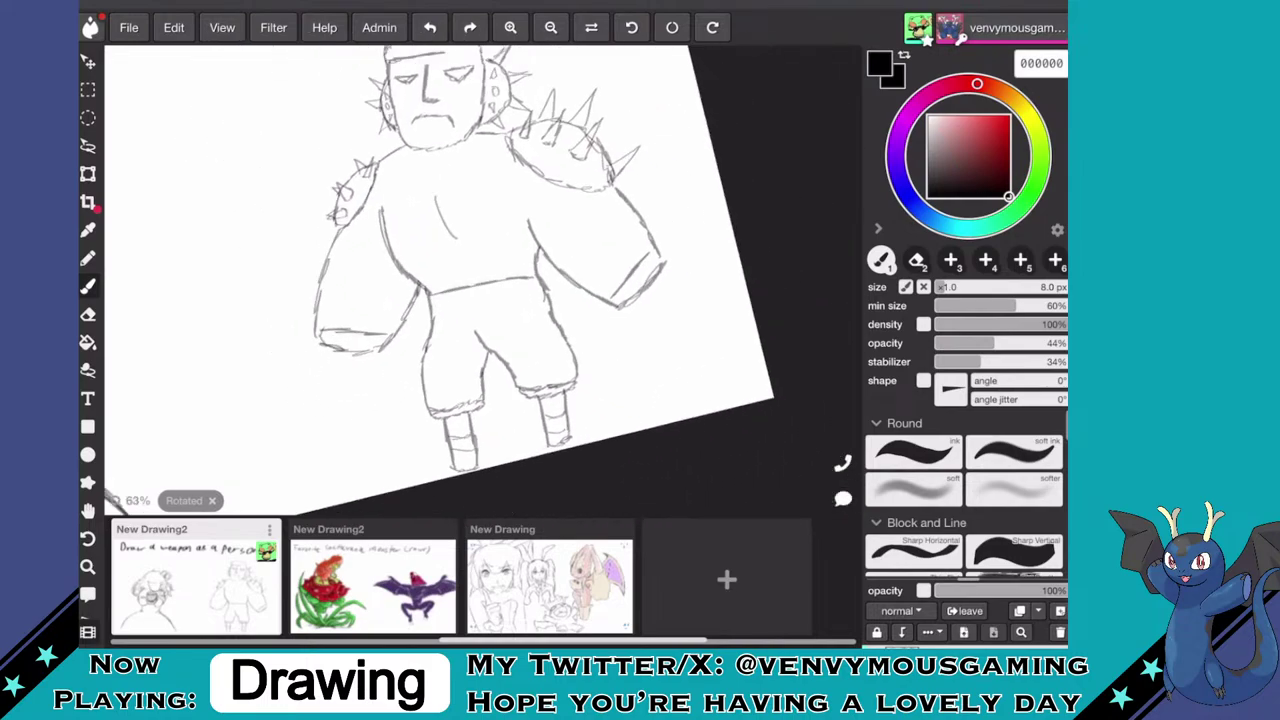
- Draw a linked chain with a spiked ball hanging from the end of the arm under the larger shoulder pad
scroll(483, 280, up, 2)
mouse_move(580, 287)
mouse_down()
mouse_move(593, 301)
mouse_move(578, 306)
mouse_move(586, 340)
mouse_move(552, 420)
mouse_move(582, 420)
mouse_move(574, 372)
mouse_move(596, 420)
mouse_move(595, 384)
mouse_move(575, 374)
mouse_move(614, 406)
mouse_move(538, 416)
mouse_move(556, 362)
mouse_up()
mouse_move(556, 422)
mouse_down()
mouse_move(564, 446)
mouse_move(576, 416)
mouse_up()
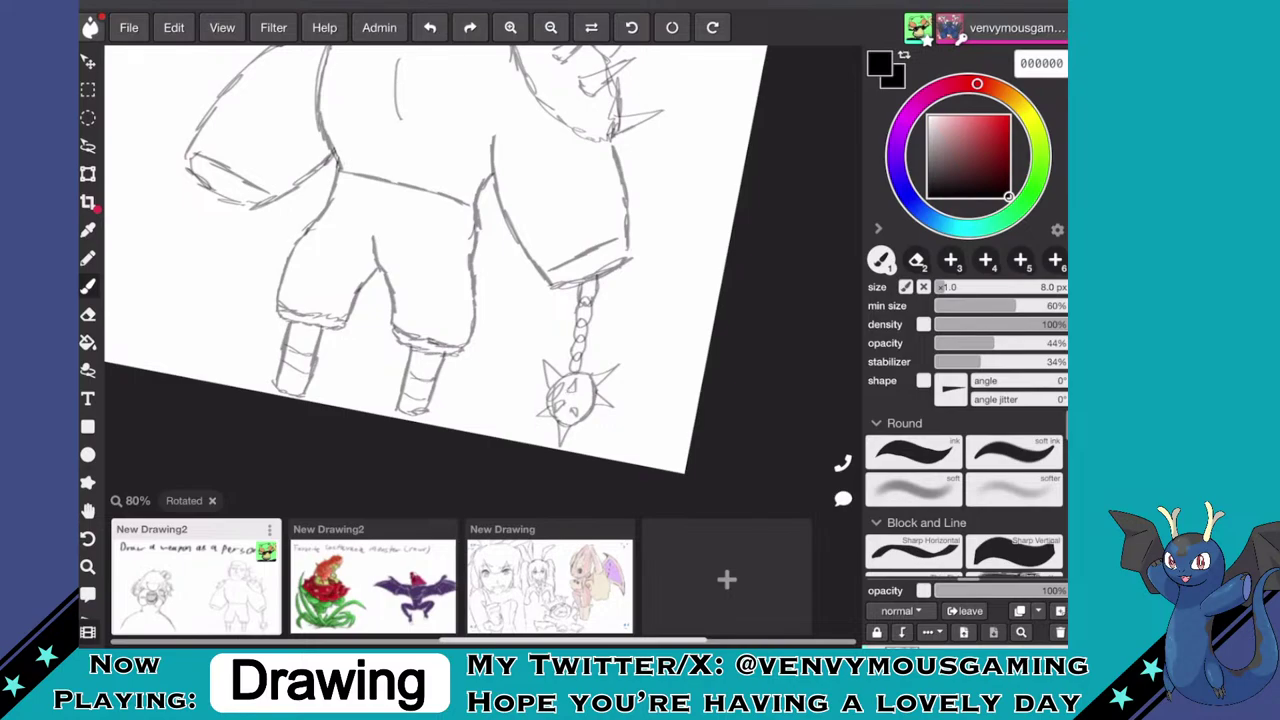
drag(584, 393, 579, 400)
scroll(483, 280, down, 3)
- Draw a chain of small links hanging from the end of the arm under the smaller shoulder pad
scroll(483, 280, up, 4)
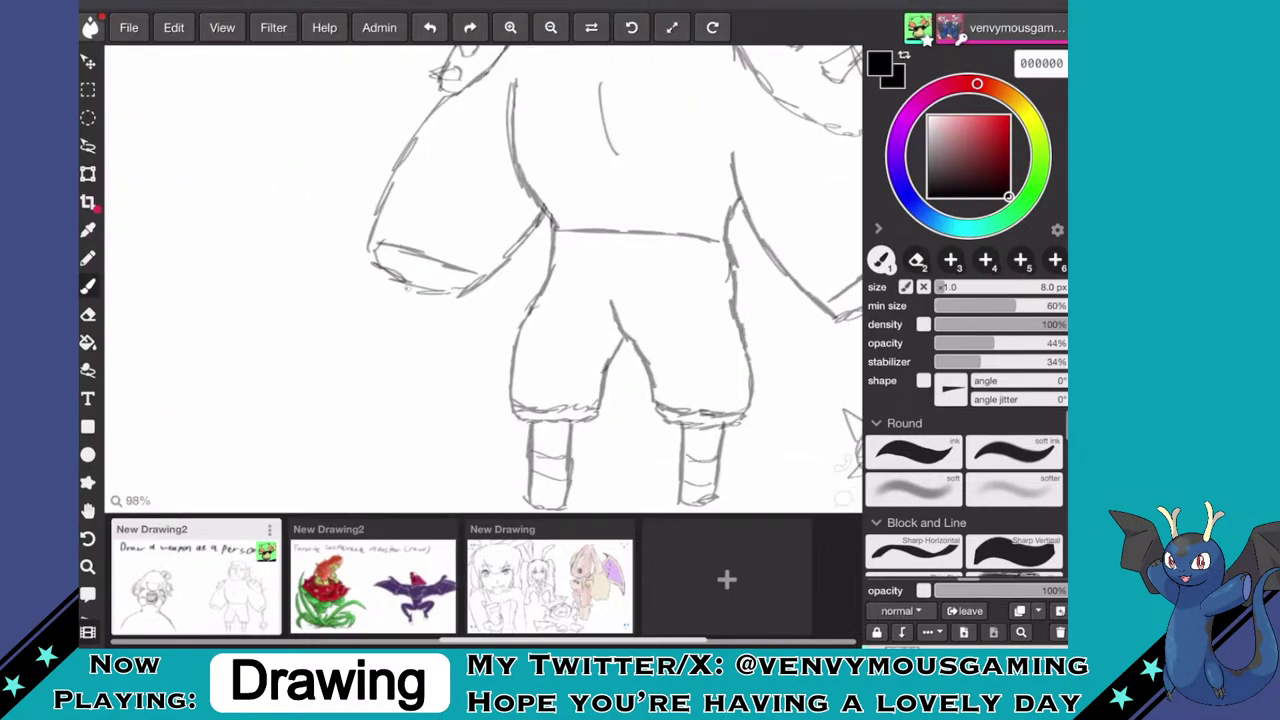
drag(410, 284, 400, 372)
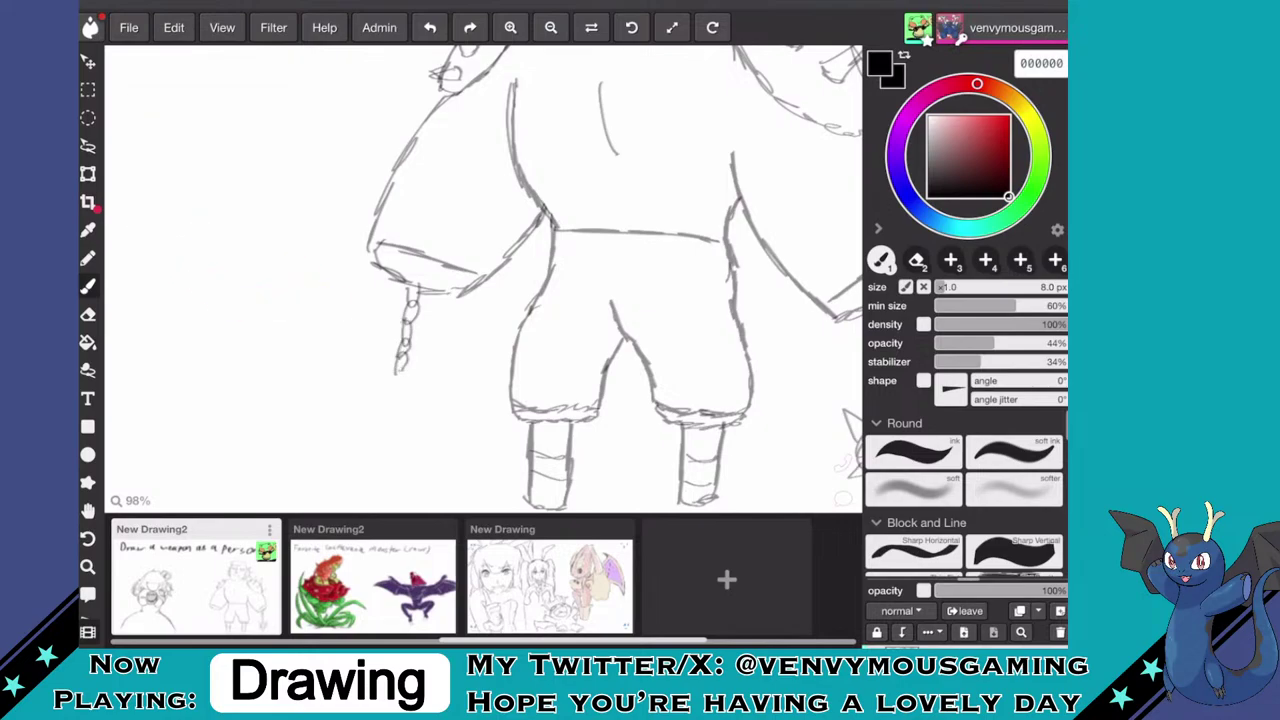
scroll(480, 280, down, 3)
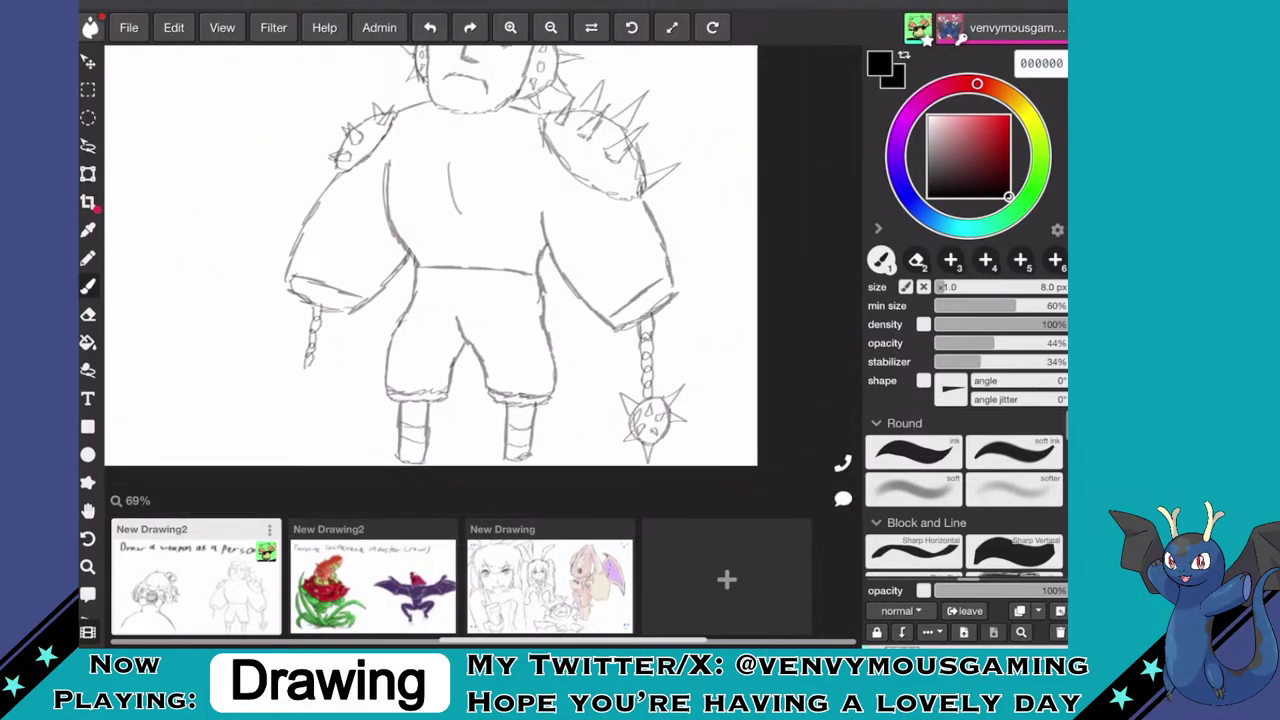
scroll(300, 360, up, 7)
mouse_move(350, 360)
mouse_down()
mouse_move(342, 372)
mouse_move(364, 348)
mouse_up()
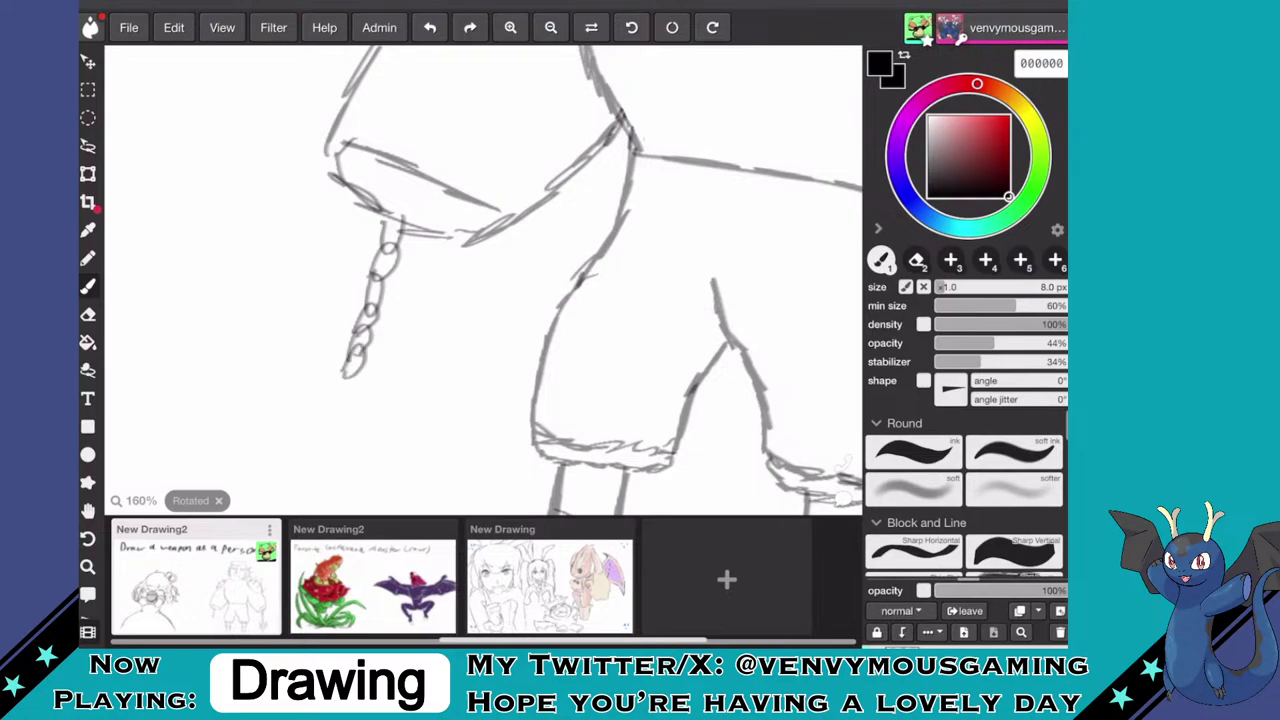
drag(344, 398, 354, 376)
scroll(440, 240, down, 7)
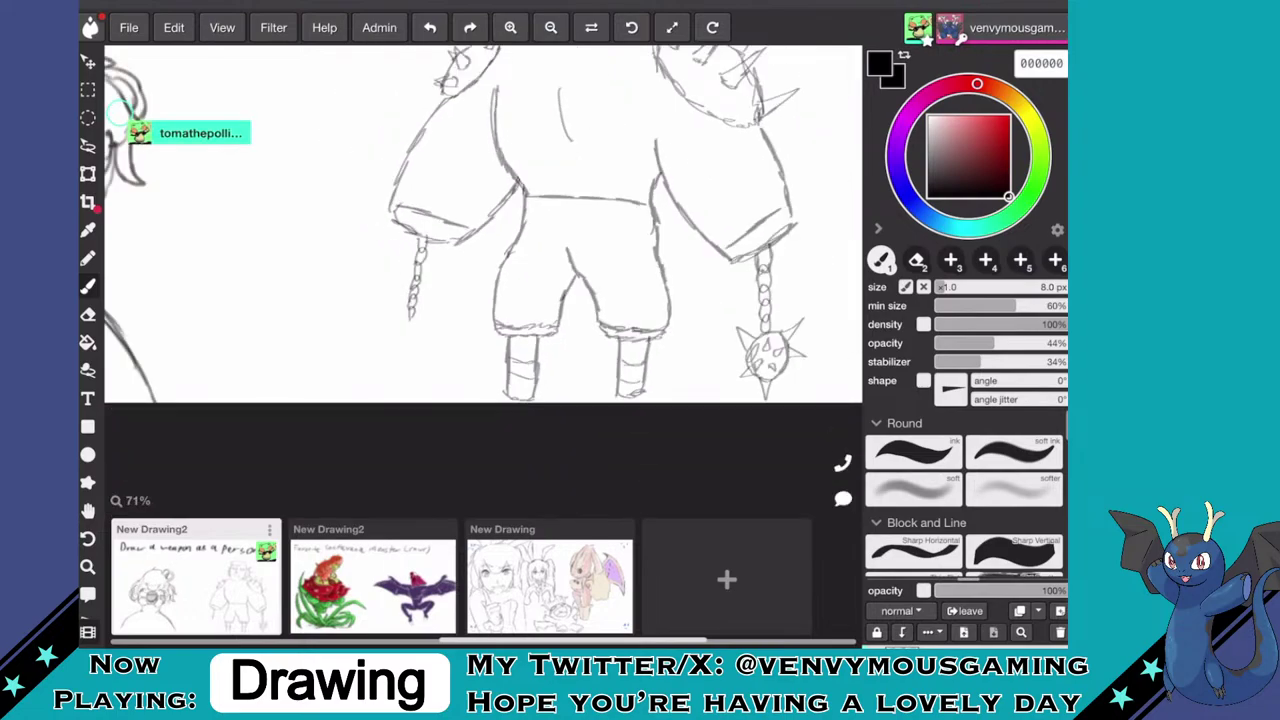
- Add a small spiked ball to the end of the chain on the arm under the smaller shoulder pad
mouse_move(410, 322)
mouse_down()
mouse_move(396, 340)
mouse_move(403, 356)
mouse_move(419, 350)
mouse_move(407, 356)
mouse_up()
click(746, 590)
mouse_move(422, 322)
mouse_down()
mouse_move(430, 341)
mouse_move(418, 353)
mouse_move(445, 318)
mouse_move(390, 322)
mouse_move(407, 374)
mouse_move(402, 339)
mouse_move(406, 350)
mouse_up()
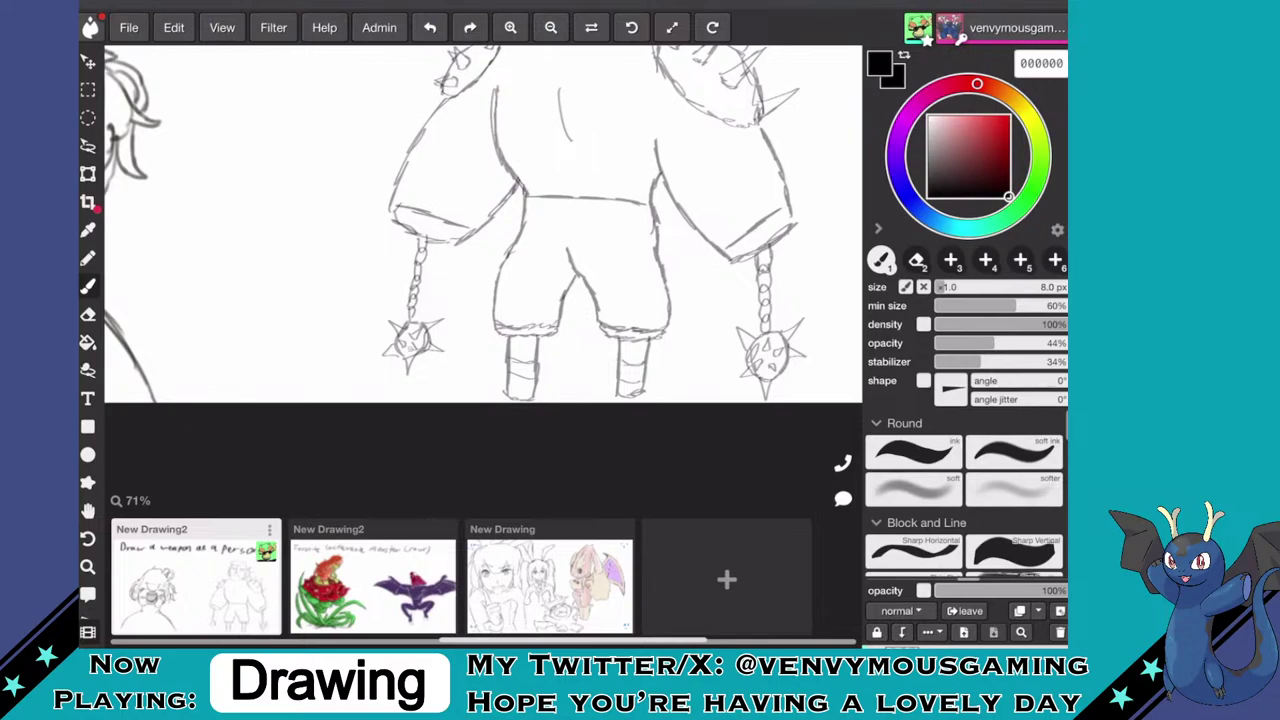
scroll(483, 260, down, 5)
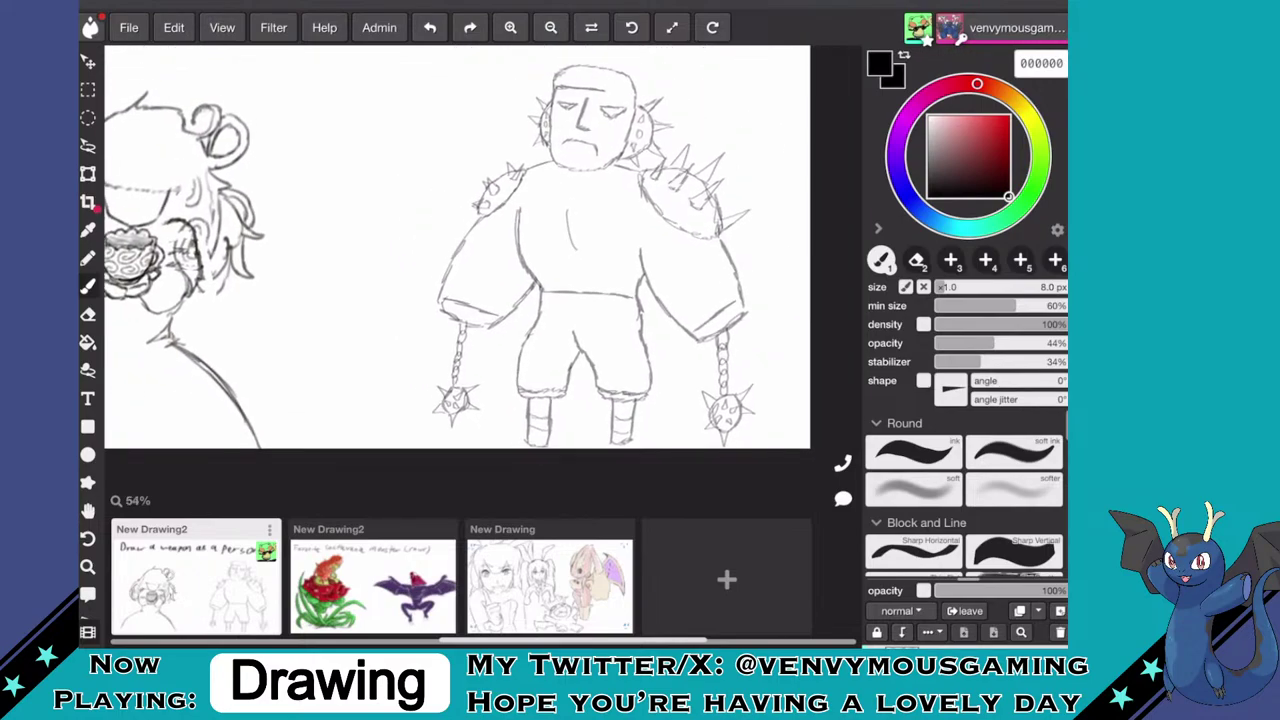
- Review the proportions of the flail-armed figure, both up close and against the whole canvas
scroll(463, 272, down, 1)
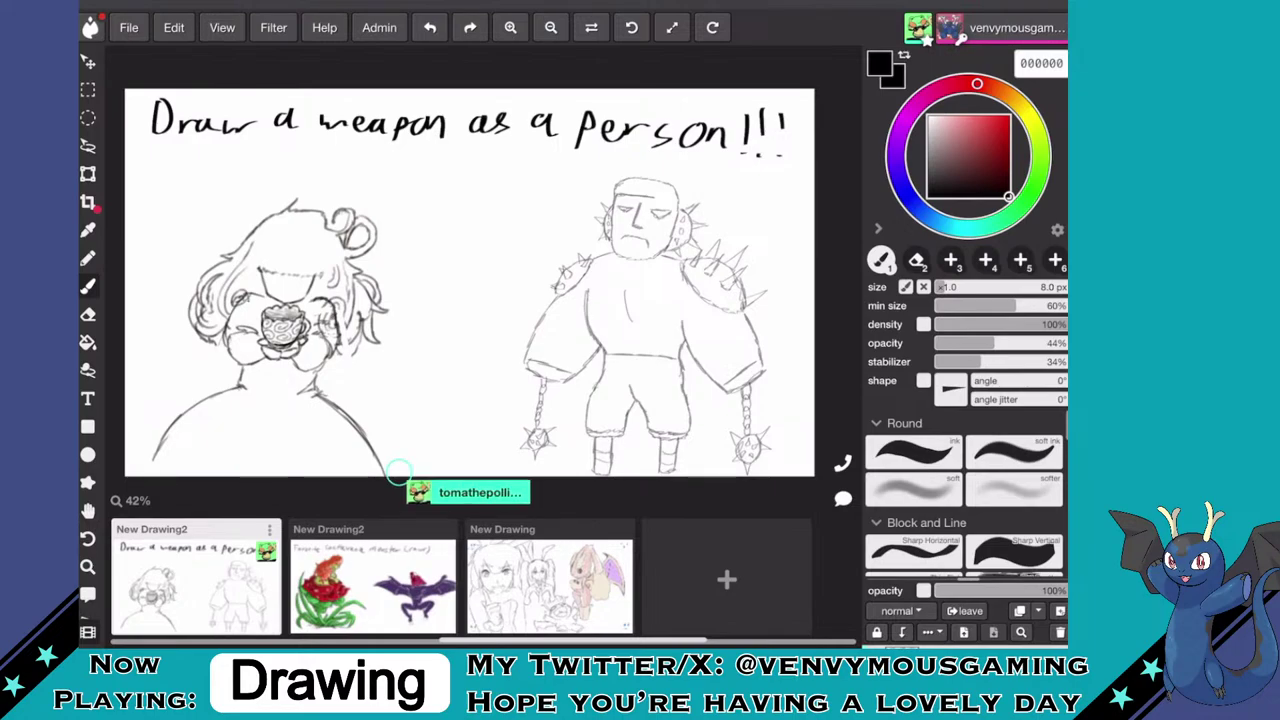
scroll(752, 280, up, 2)
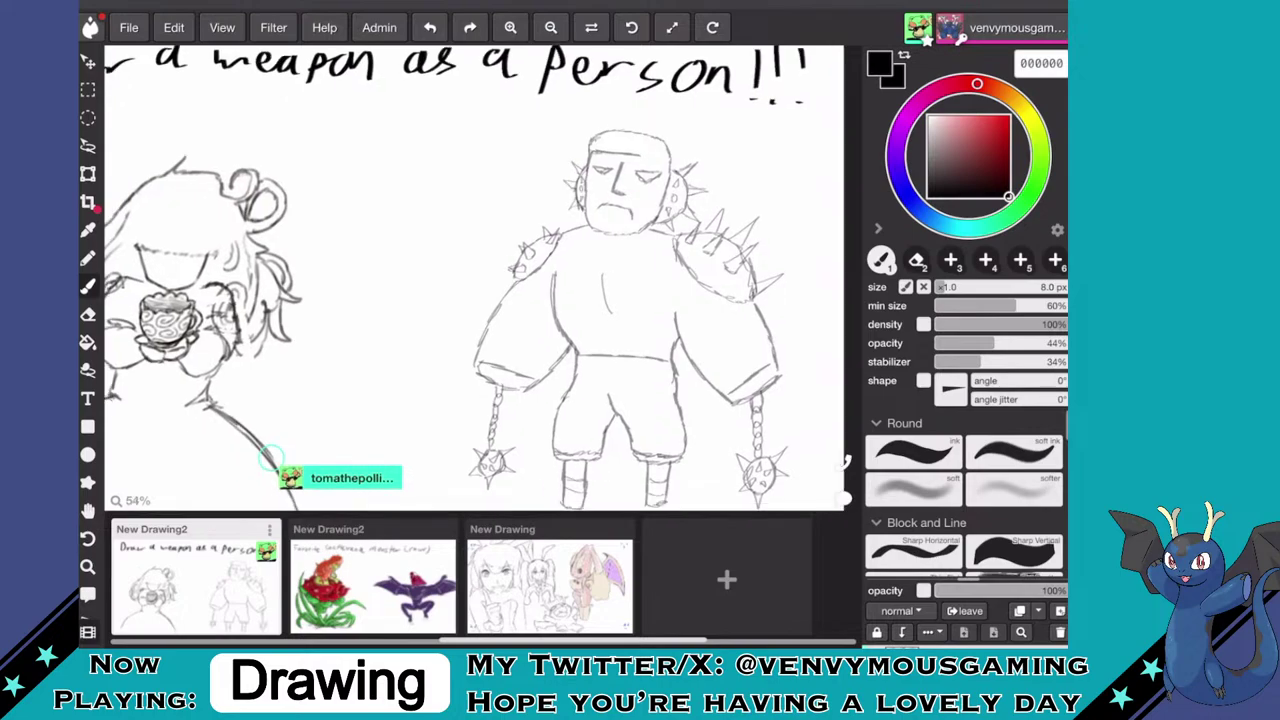
scroll(665, 210, down, 2)
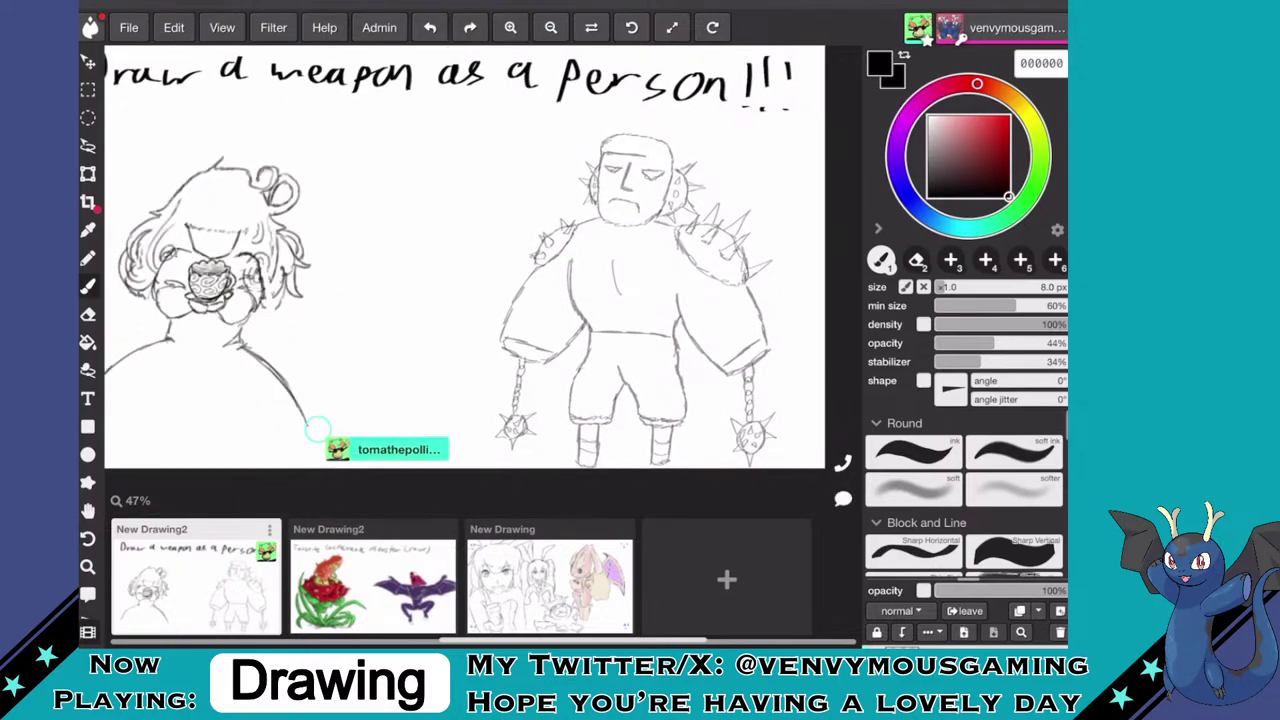
scroll(640, 280, up, 1)
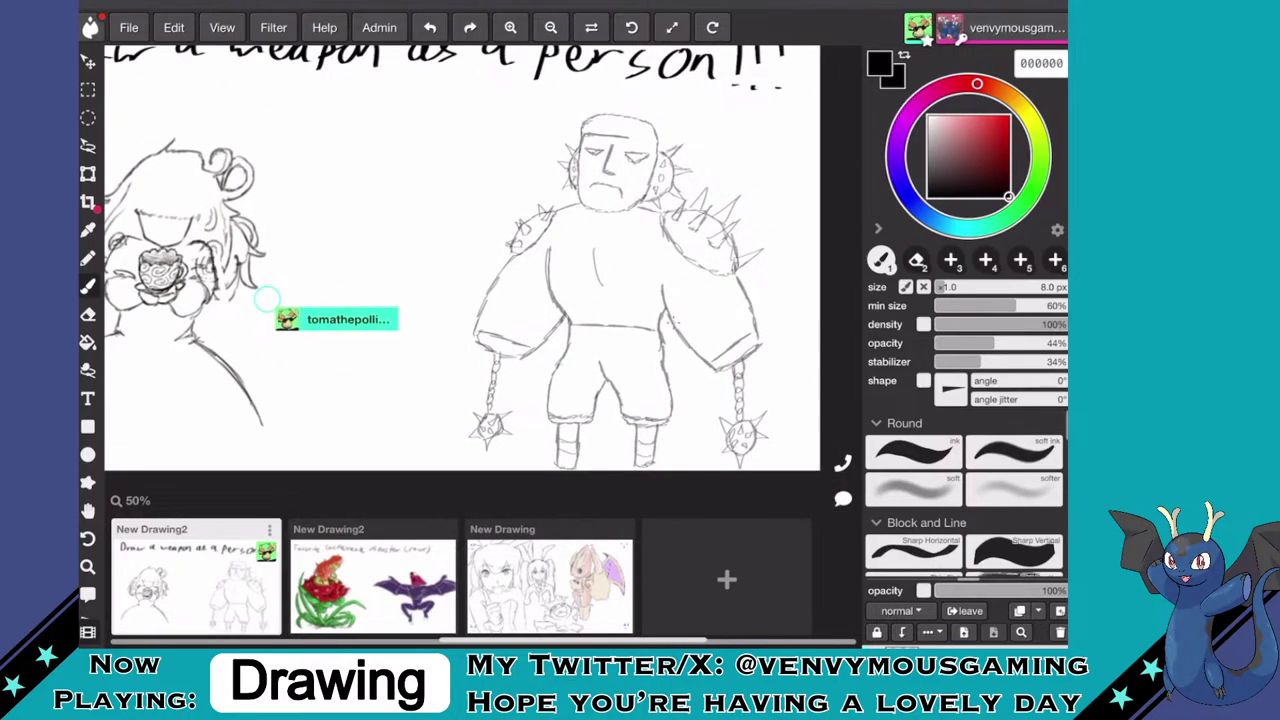
scroll(464, 280, up, 2)
scroll(464, 280, up, 1)
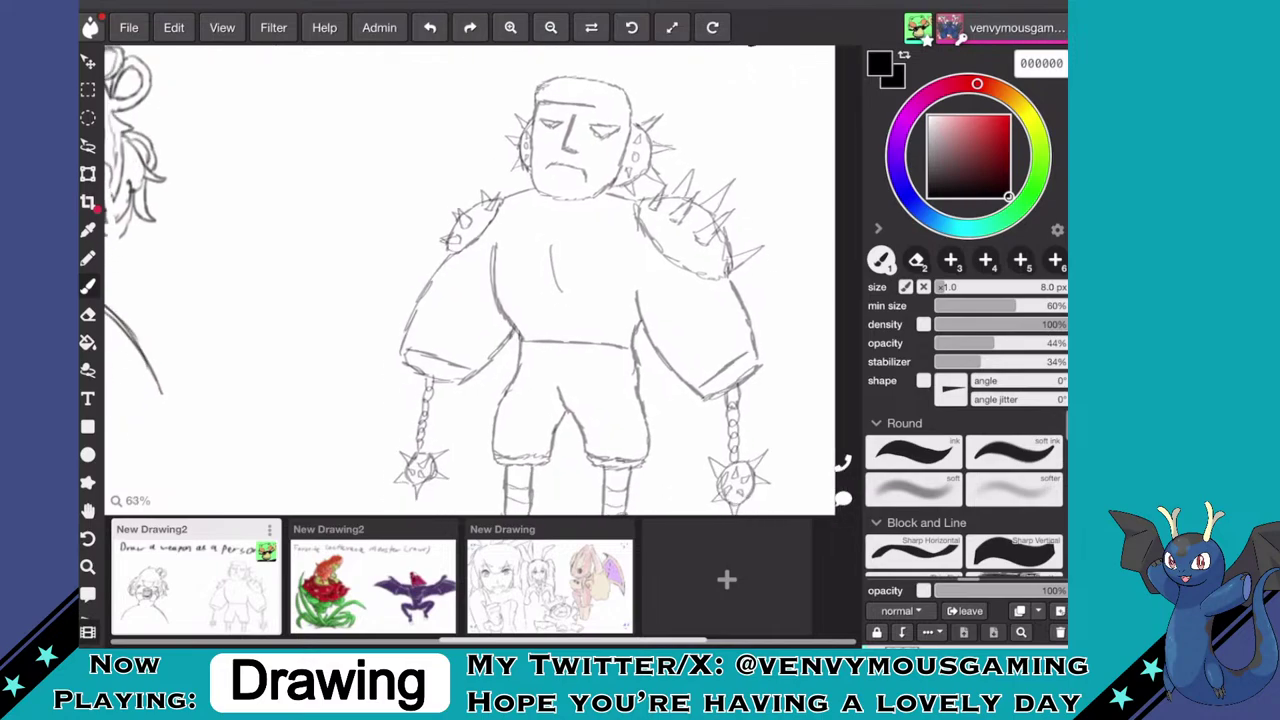
scroll(464, 280, up, 1)
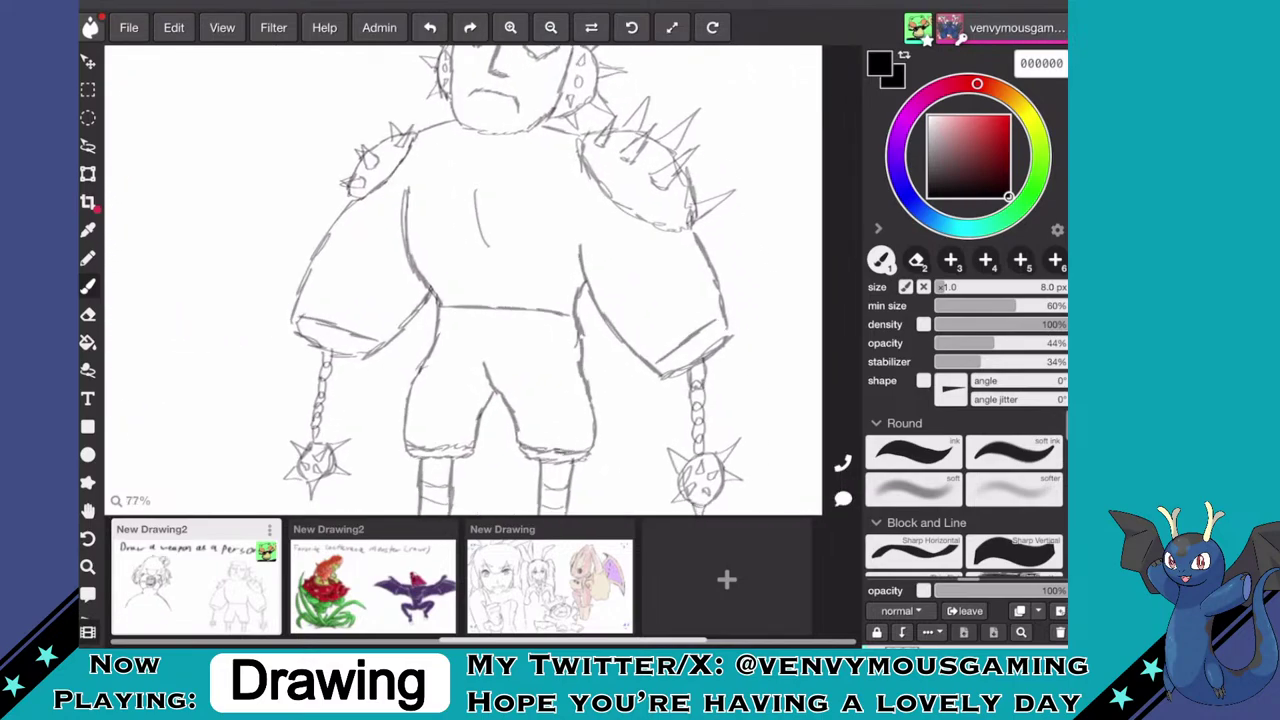
scroll(464, 280, down, 2)
scroll(464, 280, down, 2)
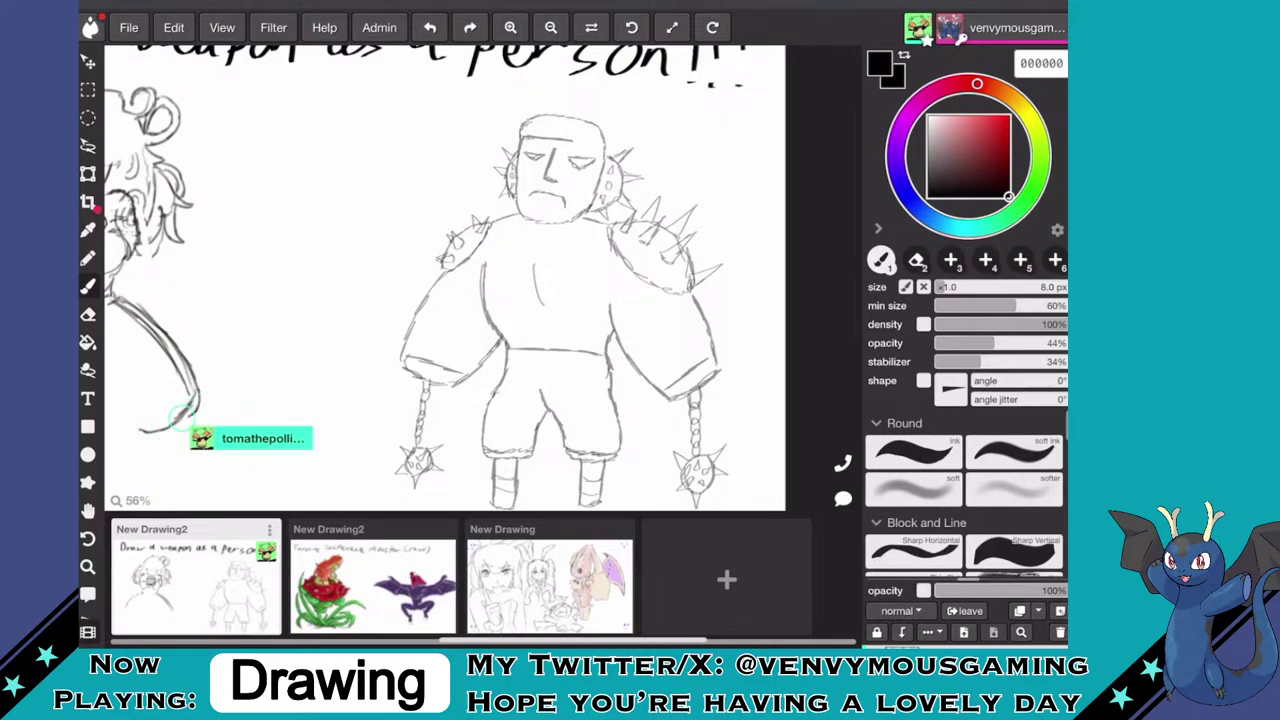
- Set the brush colour to pale cream fff1cf and paint the arm under the smaller shoulder pad and the adjoining torso
click(1017, 102)
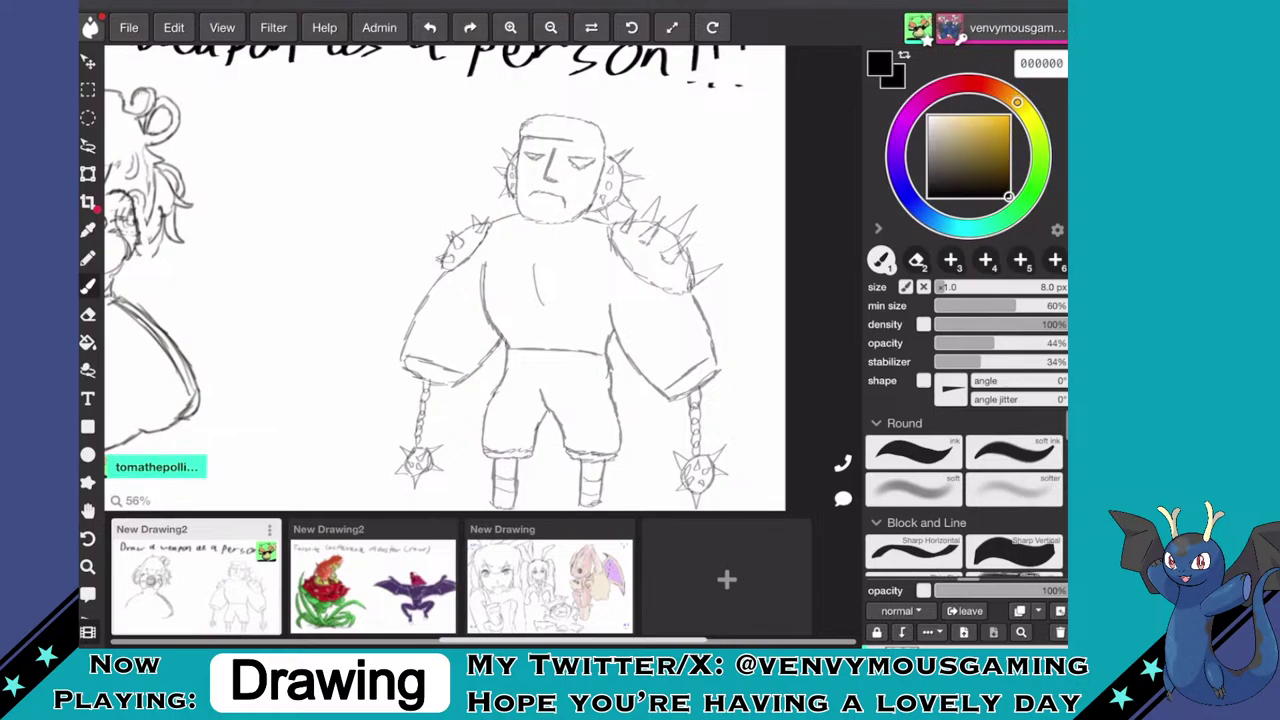
click(943, 116)
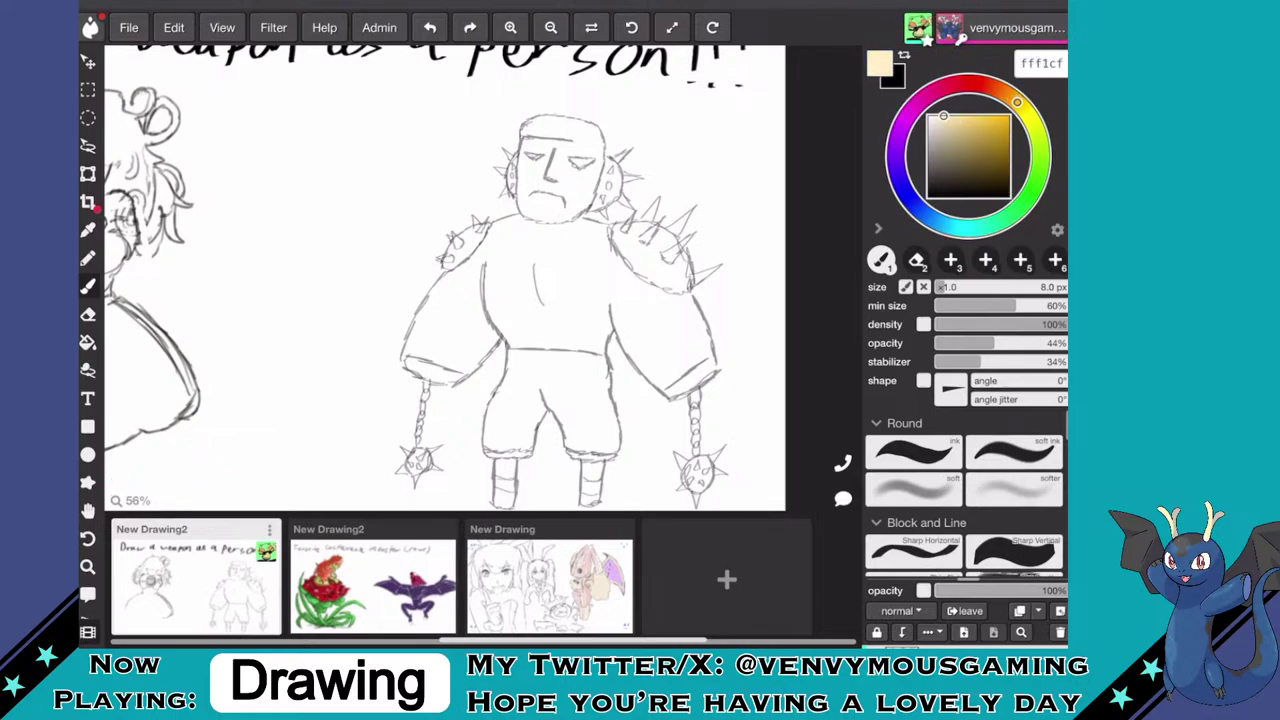
scroll(356, 477, up, 3)
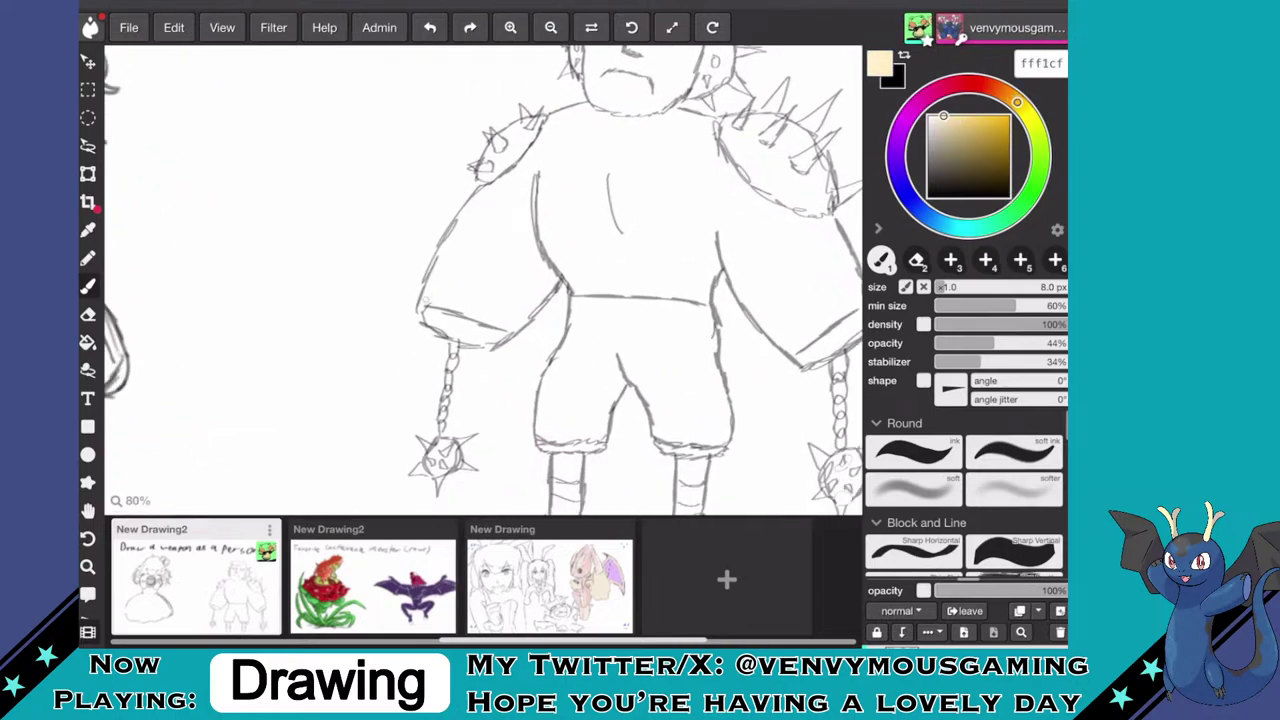
mouse_move(440, 264)
mouse_down()
mouse_move(444, 304)
mouse_move(467, 220)
mouse_move(462, 298)
mouse_up()
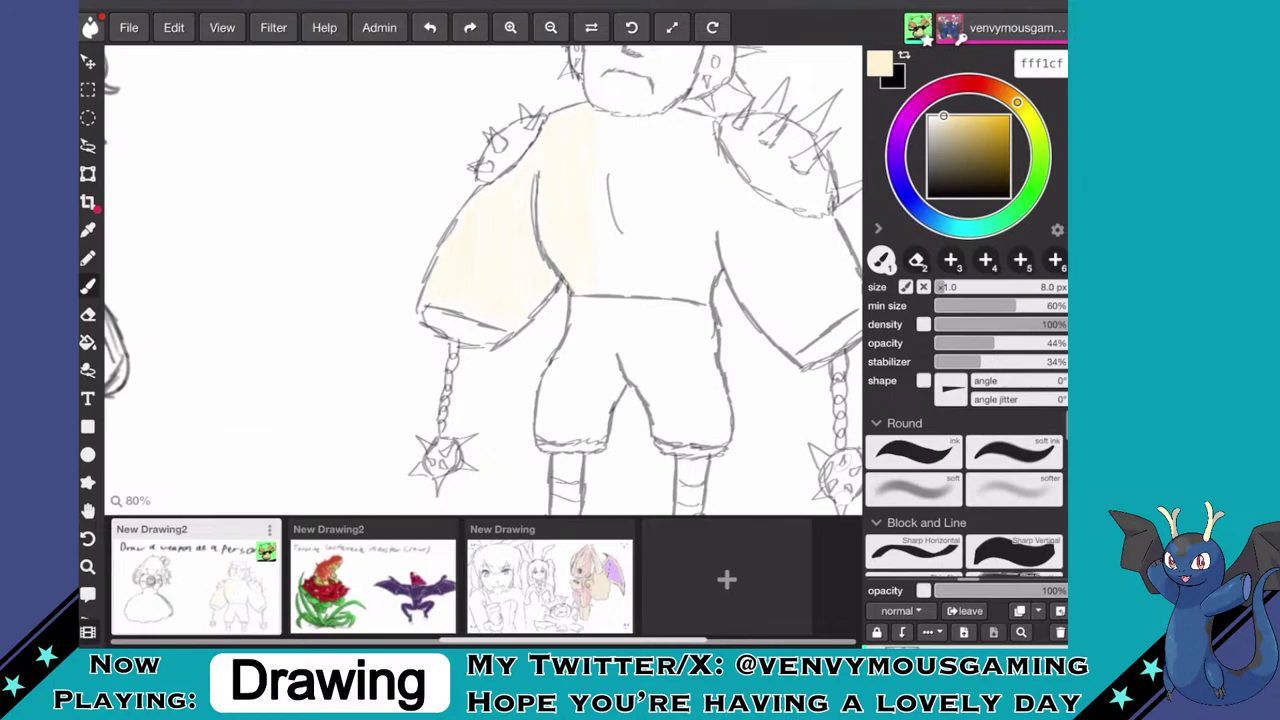
- Paint the rest of the torso pale cream, from the waistline up to the neck and toward the larger shoulder pad
scroll(484, 280, up, 2)
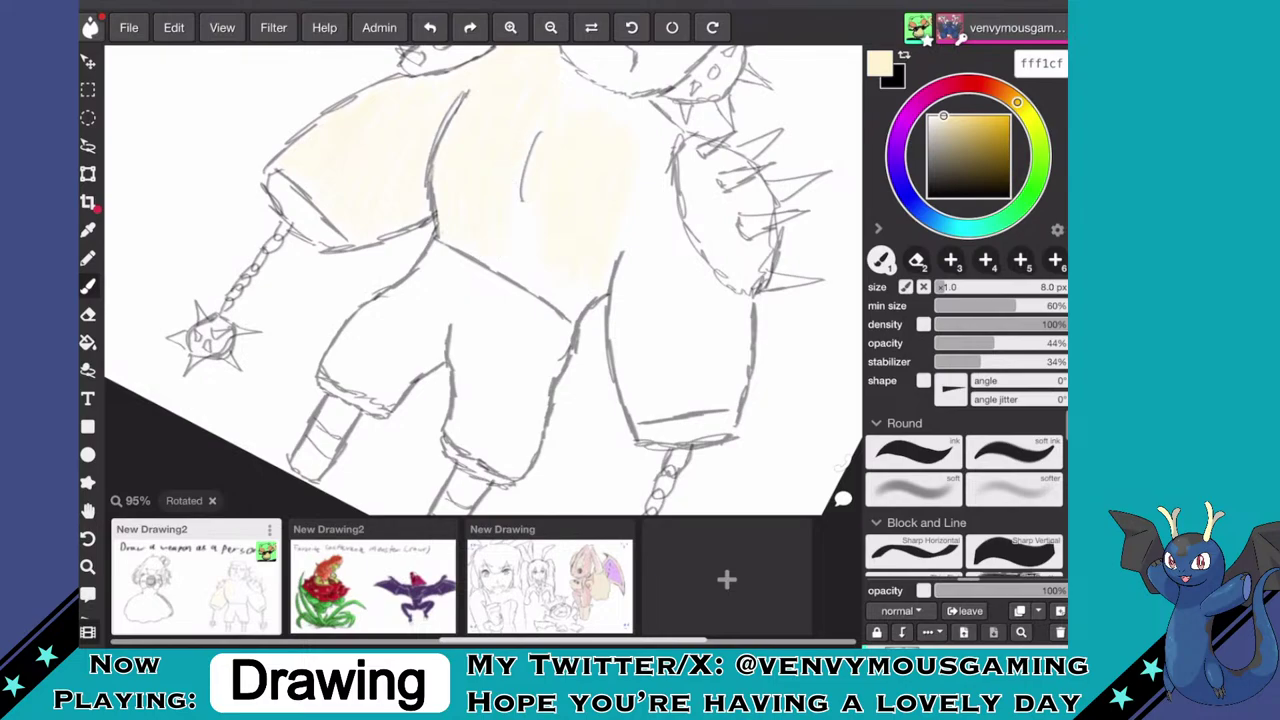
scroll(666, 222, up, 3)
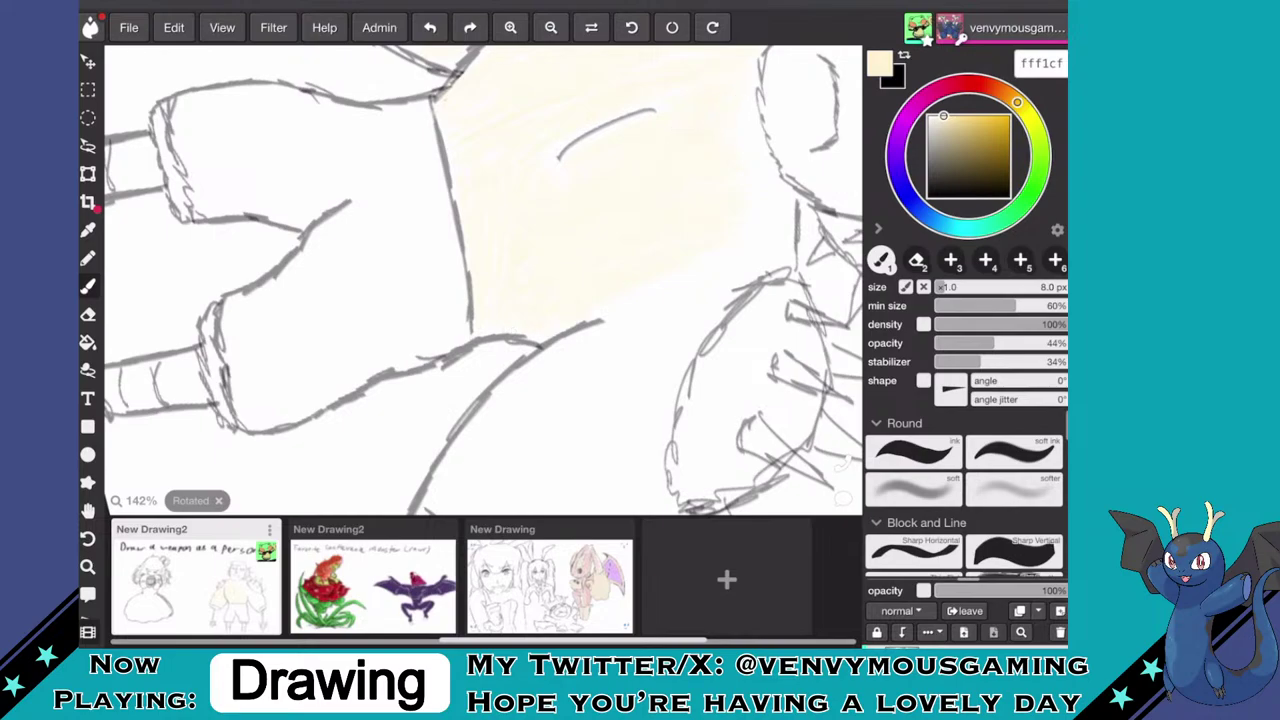
scroll(678, 222, down, 3)
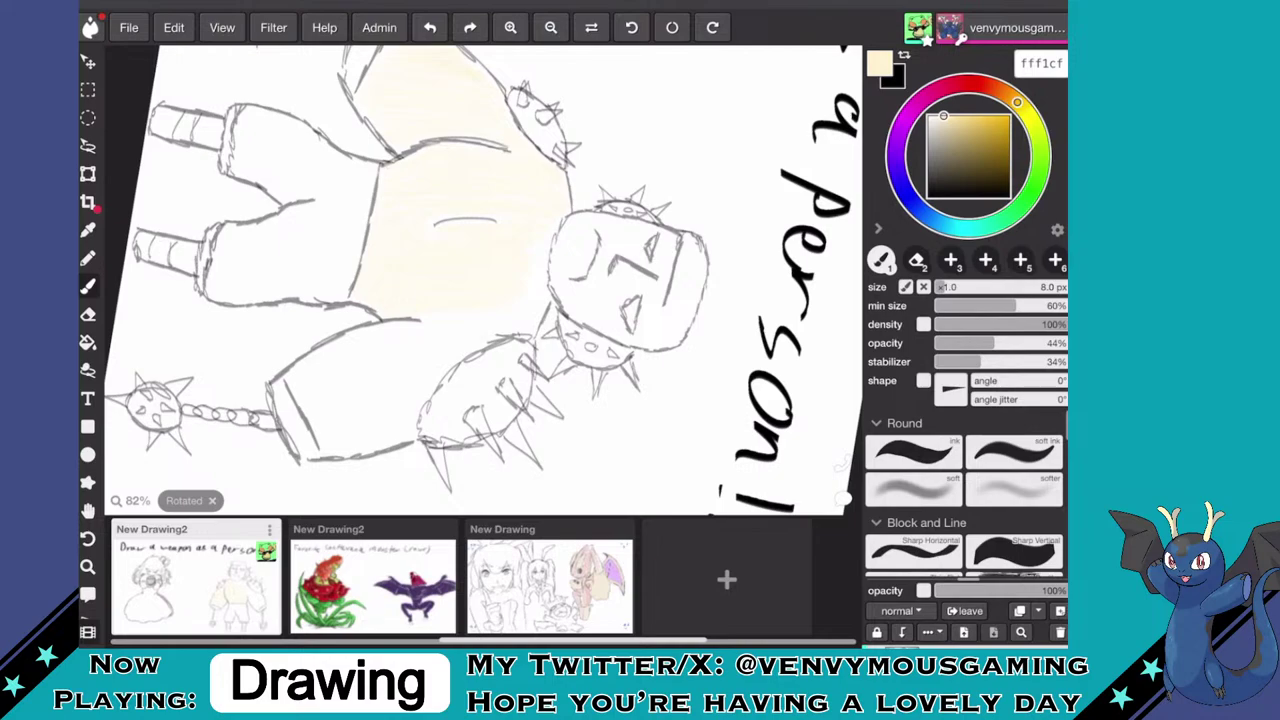
scroll(540, 256, up, 4)
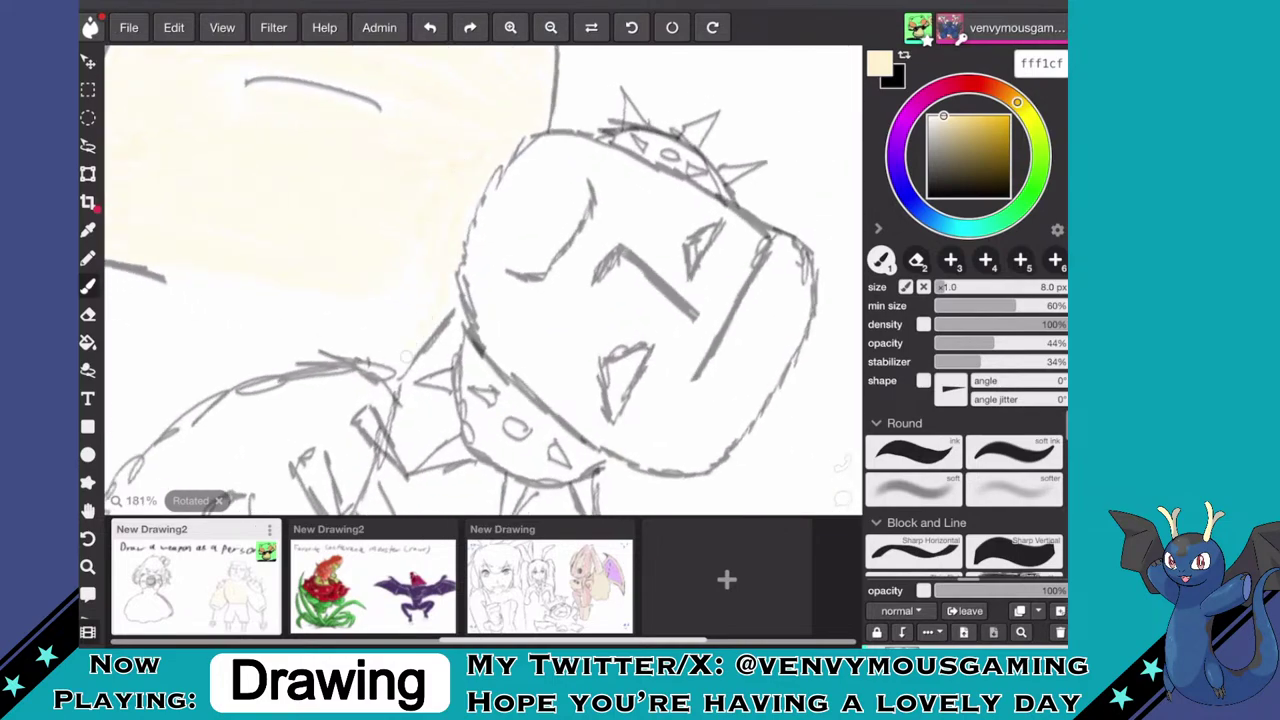
- Paint the arm under the larger shoulder pad pale cream, leaving the wrist cuff uncoloured
scroll(379, 311, down, 3)
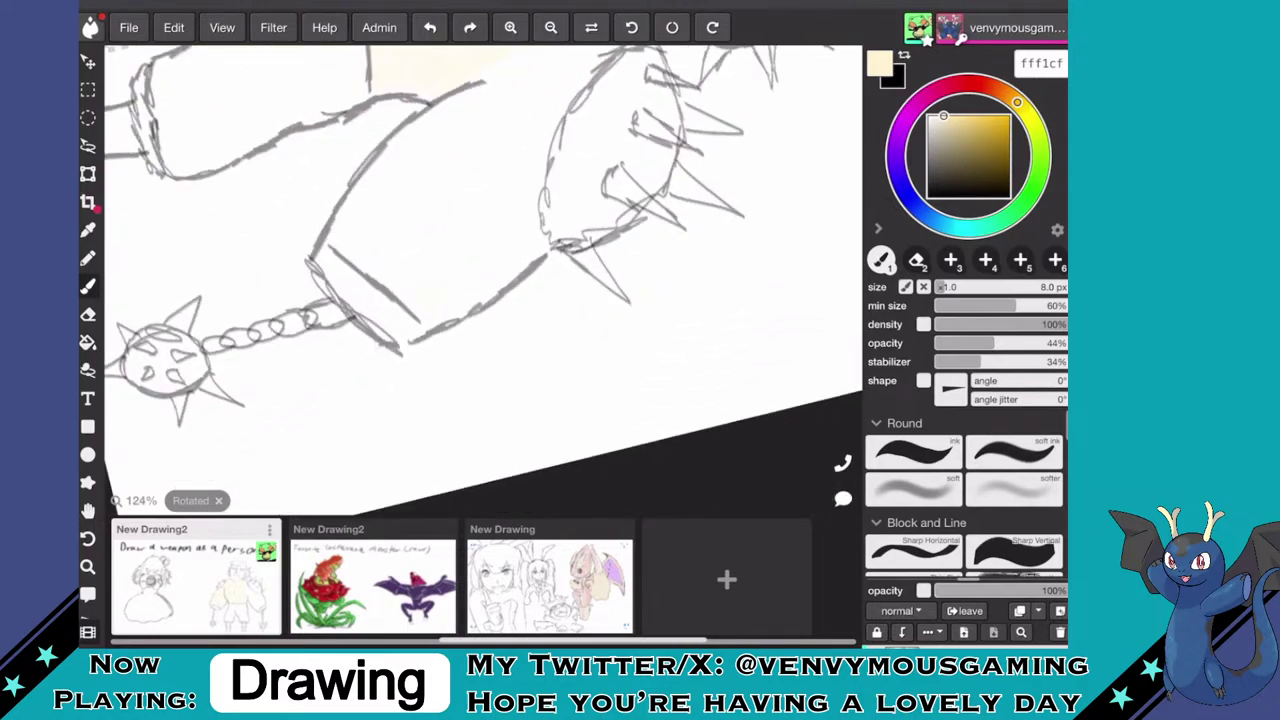
scroll(483, 280, up, 2)
mouse_move(402, 230)
mouse_down()
mouse_move(392, 297)
mouse_move(371, 146)
mouse_up()
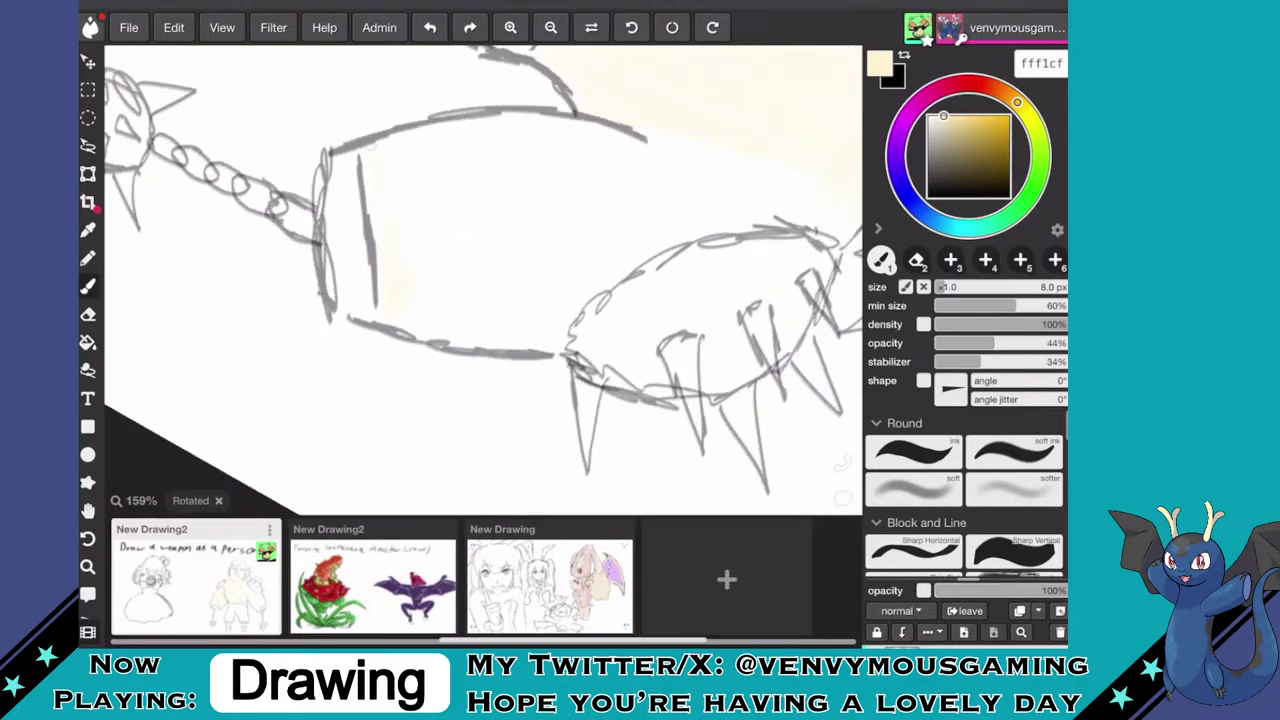
mouse_move(384, 220)
mouse_down()
mouse_move(399, 163)
mouse_move(395, 267)
mouse_move(396, 213)
mouse_up()
scroll(483, 280, down, 1)
scroll(483, 280, down, 2)
scroll(483, 280, up, 1)
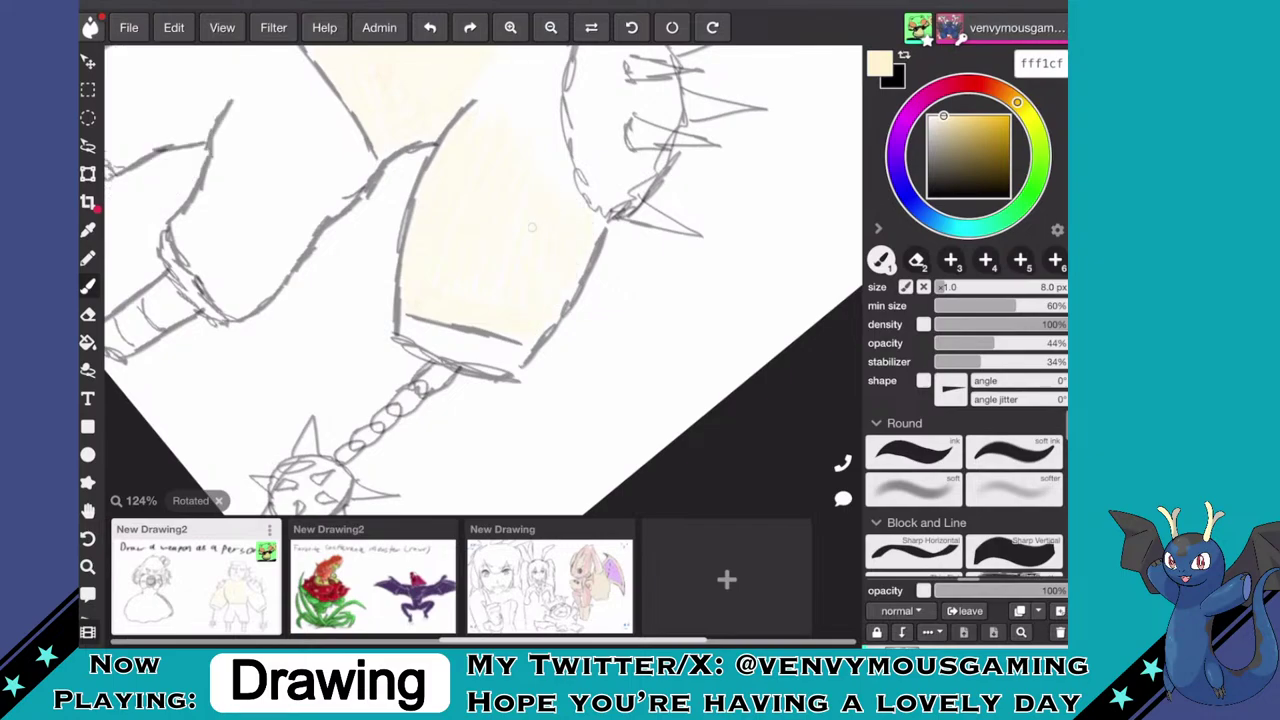
drag(568, 326, 473, 449)
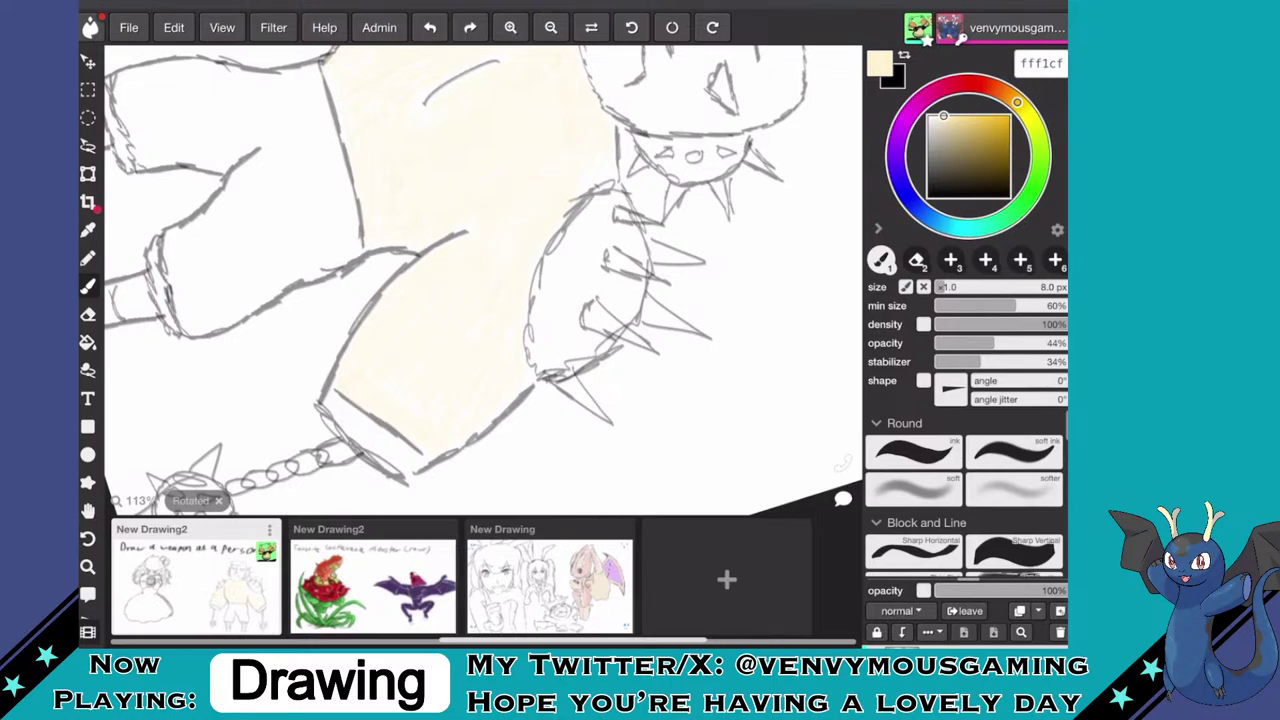
- Set the brush colour to brown 947019 and paint both banded lower legs beneath the trouser cuffs
scroll(501, 301, down, 5)
scroll(575, 300, up, 5)
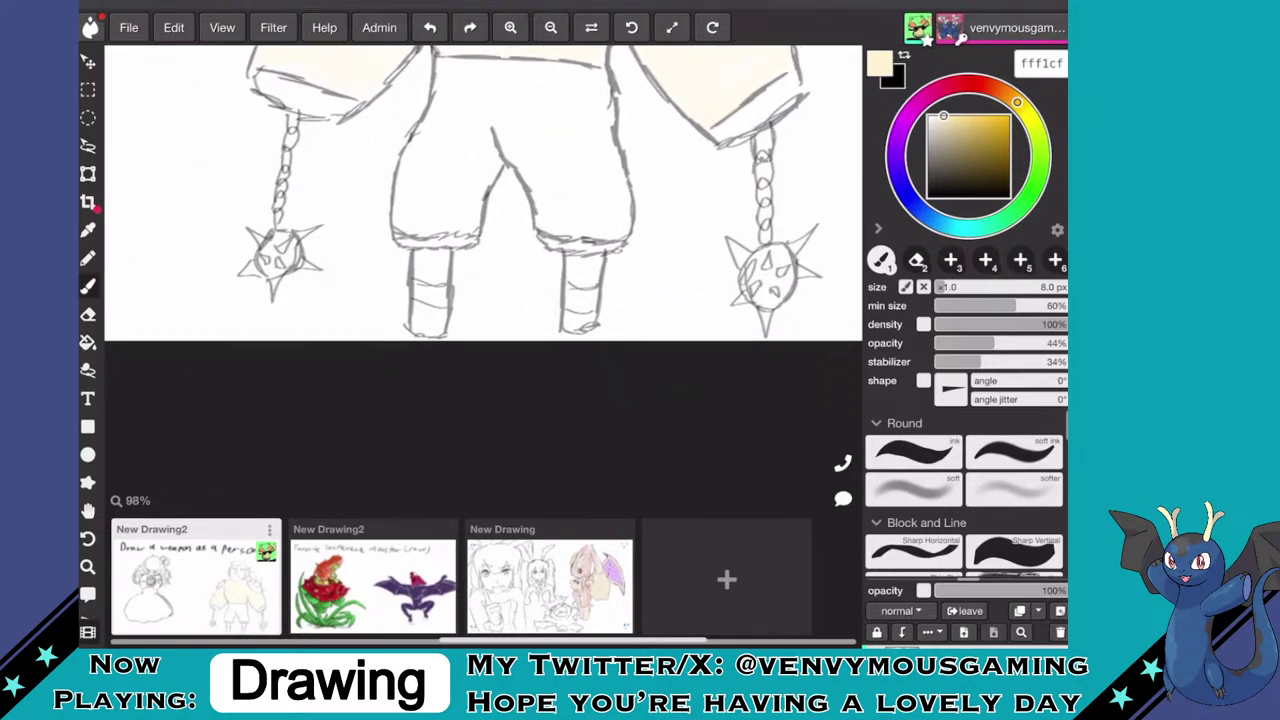
scroll(580, 190, up, 1)
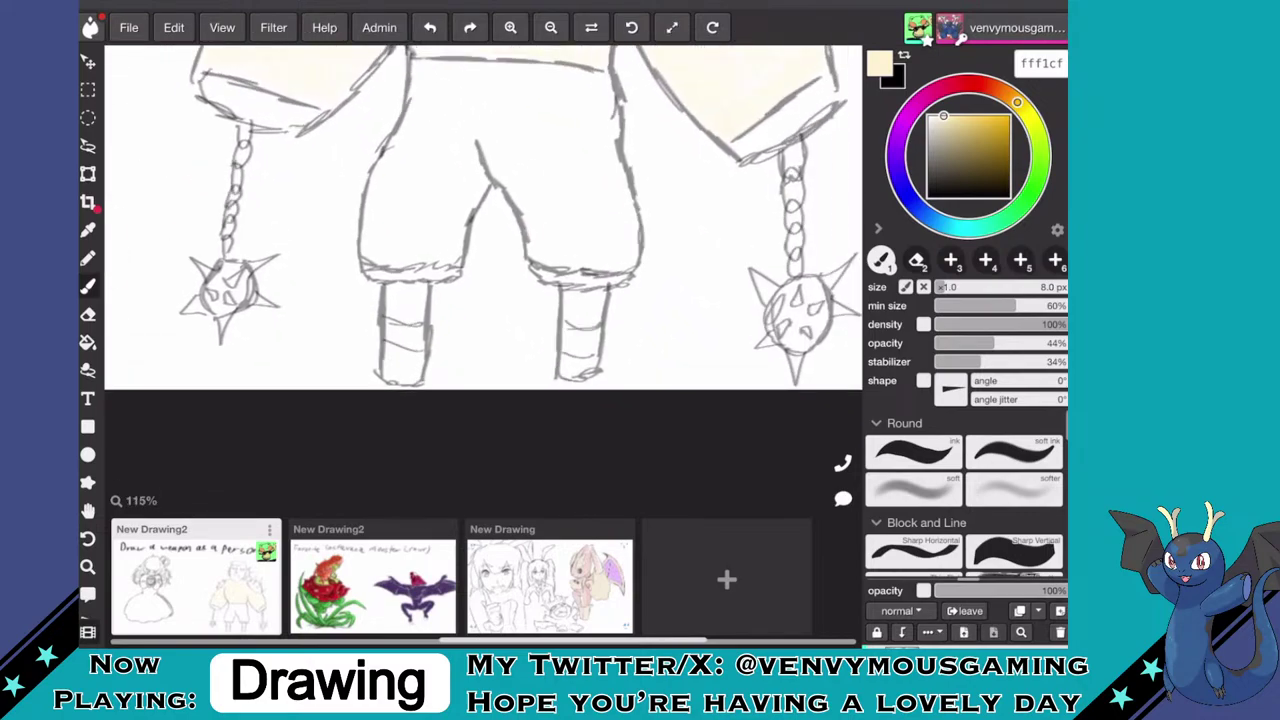
drag(958, 118, 964, 116)
scroll(430, 313, up, 3)
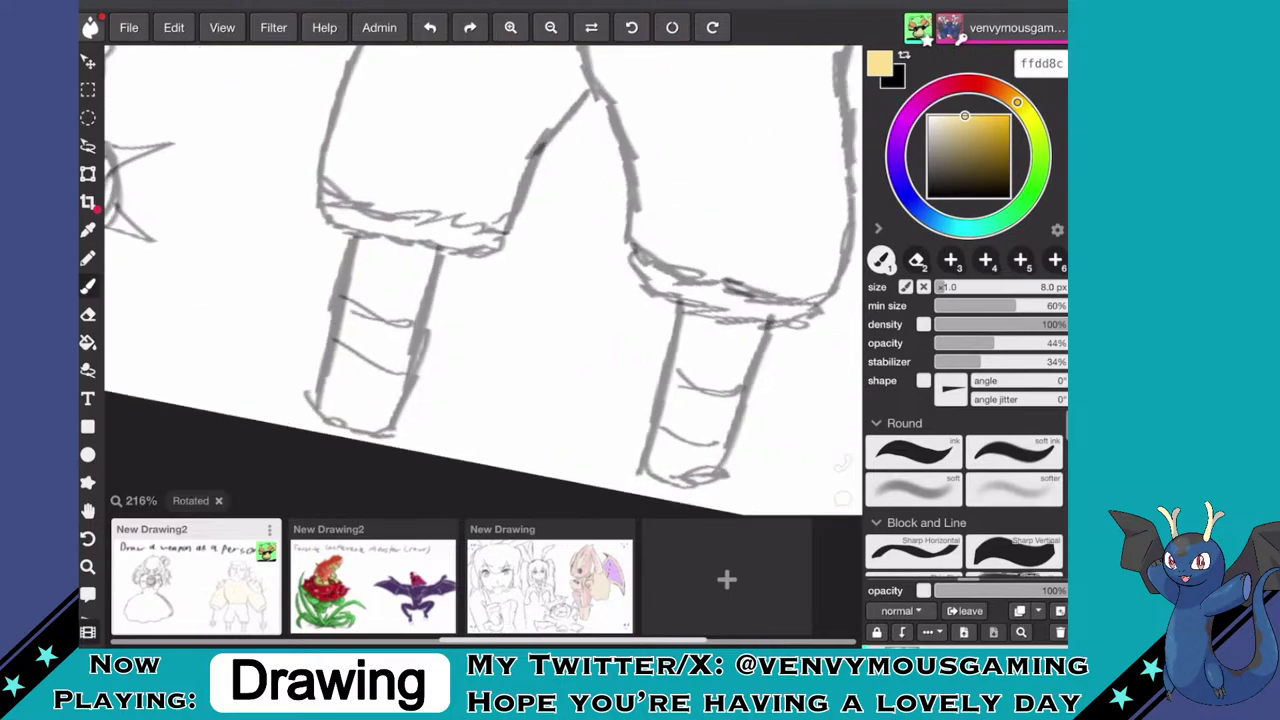
drag(965, 117, 995, 150)
drag(324, 404, 368, 242)
mouse_move(356, 322)
mouse_down()
mouse_move(382, 248)
mouse_move(428, 250)
mouse_move(378, 428)
mouse_move(386, 316)
mouse_move(370, 322)
mouse_move(340, 392)
mouse_move(364, 325)
mouse_move(382, 400)
mouse_move(356, 428)
mouse_up()
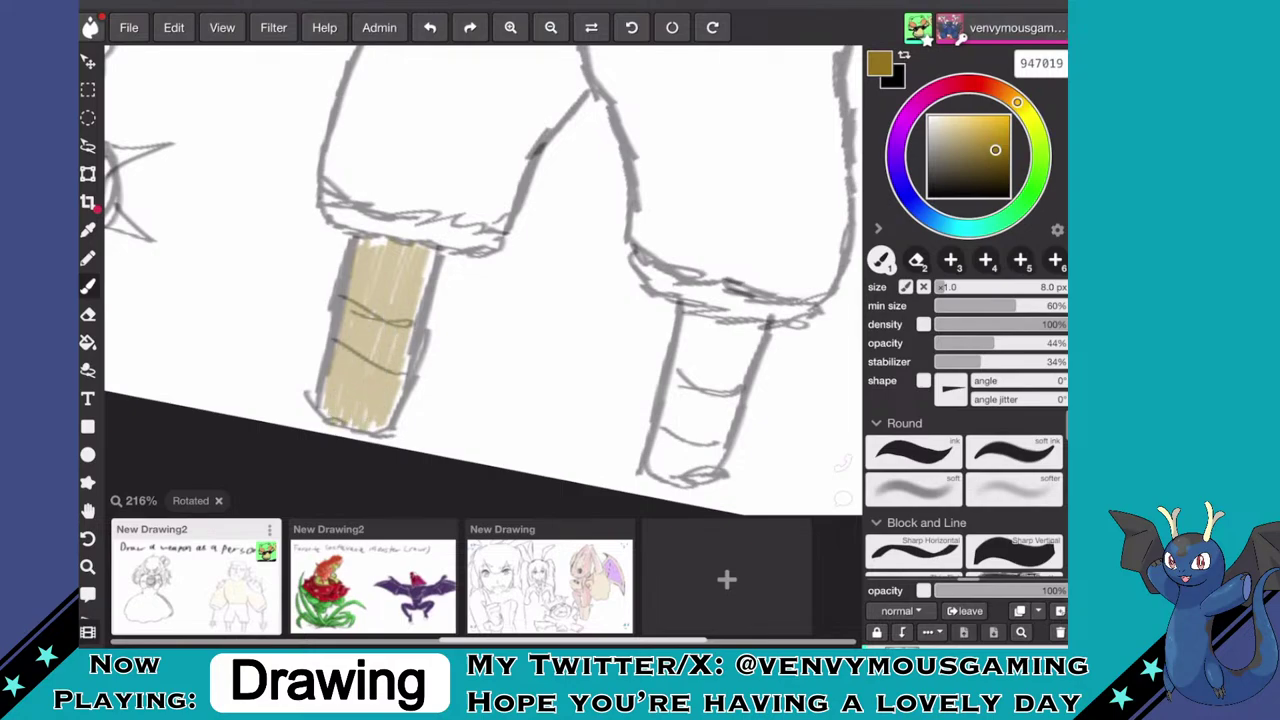
mouse_move(692, 360)
mouse_down()
mouse_move(672, 408)
mouse_move(690, 315)
mouse_move(690, 368)
mouse_move(728, 330)
mouse_move(722, 404)
mouse_move(748, 360)
mouse_move(692, 448)
mouse_move(676, 440)
mouse_move(652, 462)
mouse_move(680, 472)
mouse_move(744, 388)
mouse_move(690, 470)
mouse_move(716, 462)
mouse_move(725, 436)
mouse_up()
drag(749, 346, 712, 420)
drag(750, 327, 747, 343)
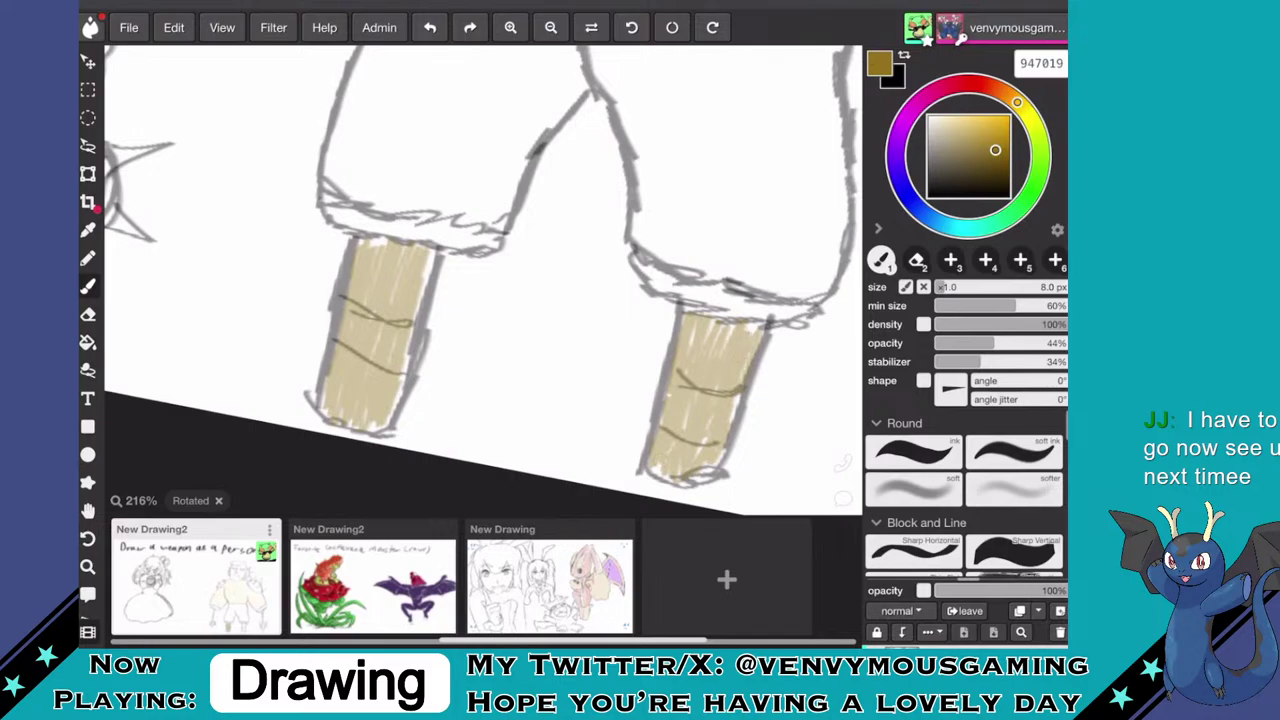
- Set the brush colour to grey 818181 and paint the wrist cuff of the arm under the smaller shoulder pad
scroll(684, 436, down, 5)
scroll(484, 280, down, 1)
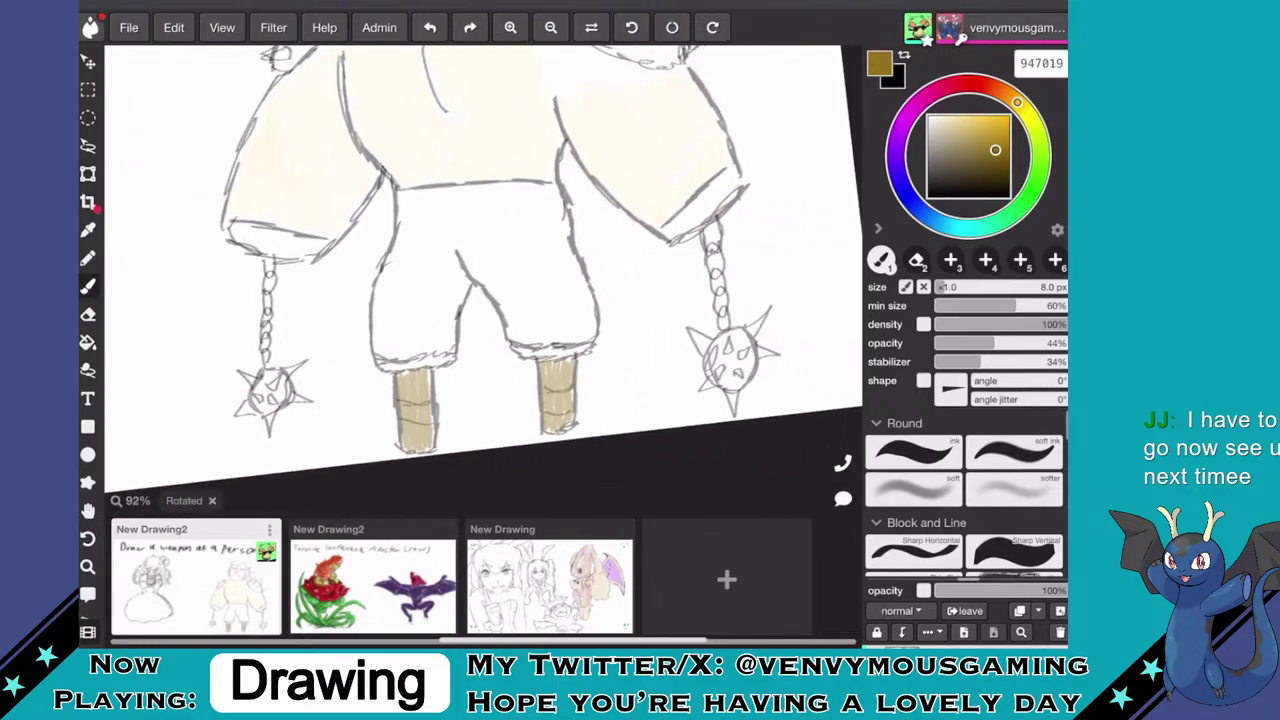
drag(928, 160, 928, 156)
scroll(484, 280, up, 2)
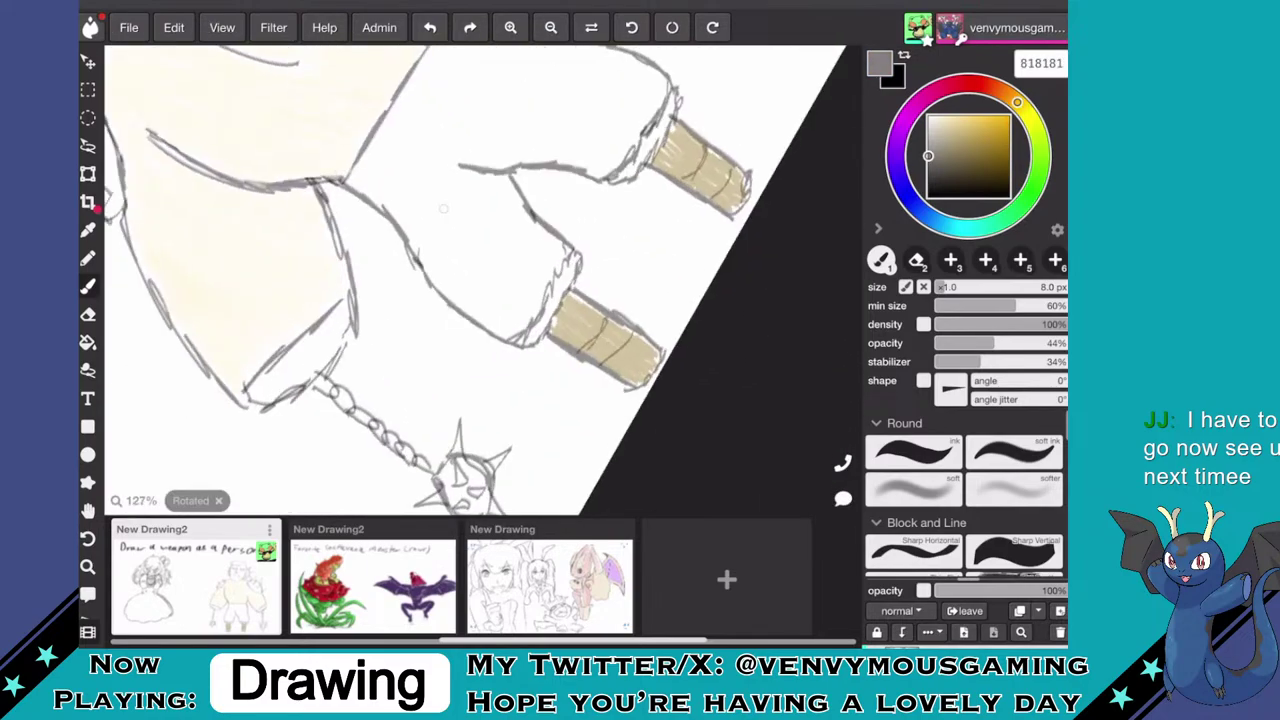
drag(370, 302, 348, 344)
mouse_move(396, 250)
mouse_down()
mouse_move(358, 332)
mouse_move(374, 334)
mouse_up()
mouse_move(402, 250)
mouse_down()
mouse_move(354, 348)
mouse_move(385, 406)
mouse_move(410, 386)
mouse_up()
- Paint the smaller spiked ball and its spikes grey
scroll(484, 300, up, 5)
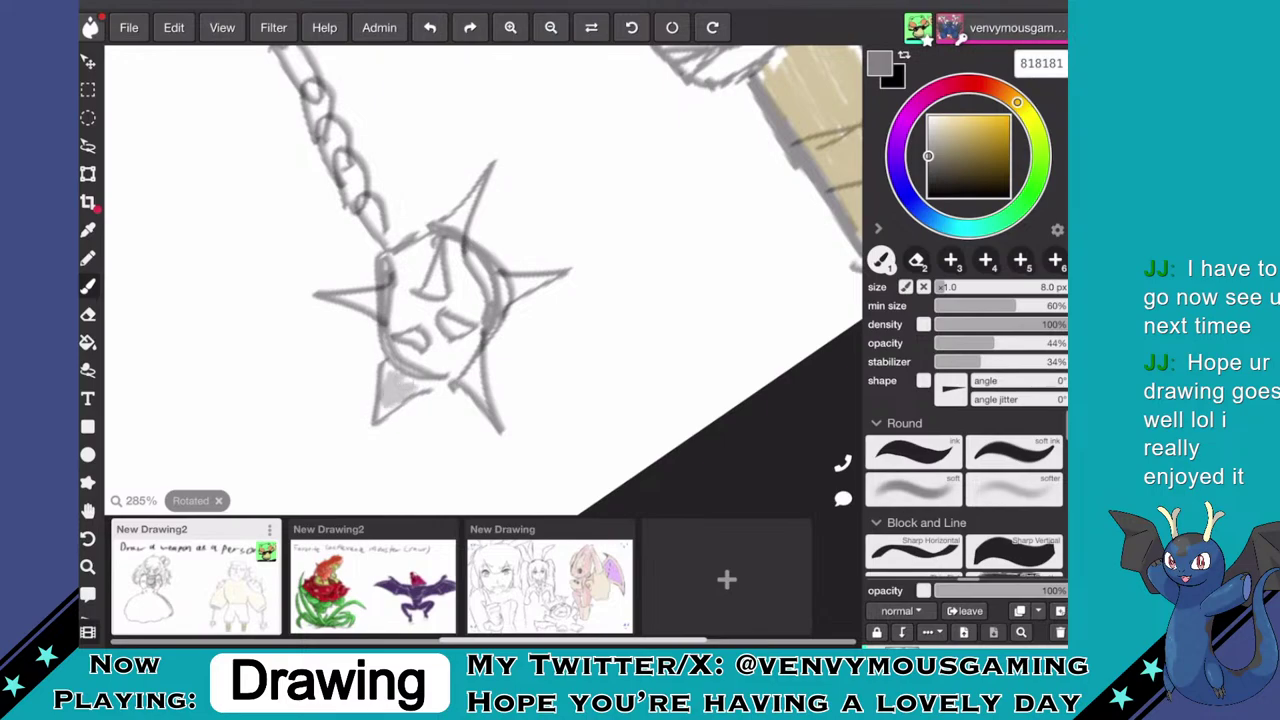
mouse_move(402, 306)
mouse_down()
mouse_move(404, 258)
mouse_move(422, 242)
mouse_move(410, 300)
mouse_move(440, 250)
mouse_move(480, 336)
mouse_move(442, 362)
mouse_move(436, 304)
mouse_move(405, 350)
mouse_move(395, 320)
mouse_move(420, 360)
mouse_move(465, 335)
mouse_move(478, 392)
mouse_move(428, 364)
mouse_move(446, 350)
mouse_up()
mouse_move(504, 298)
mouse_down()
mouse_move(532, 286)
mouse_move(476, 256)
mouse_move(474, 200)
mouse_move(452, 222)
mouse_up()
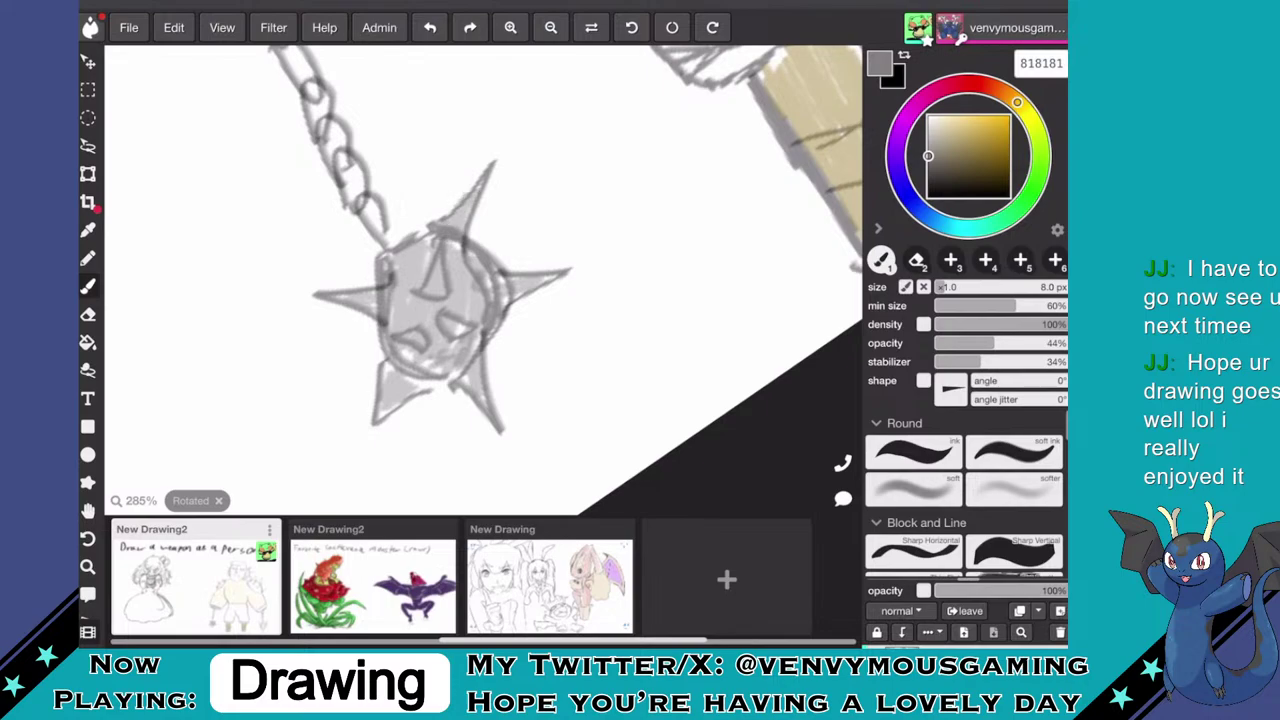
- Paint the cuffs at the bottom of both trouser legs grey
scroll(530, 411, down, 3)
scroll(480, 335, down, 4)
scroll(480, 300, up, 2)
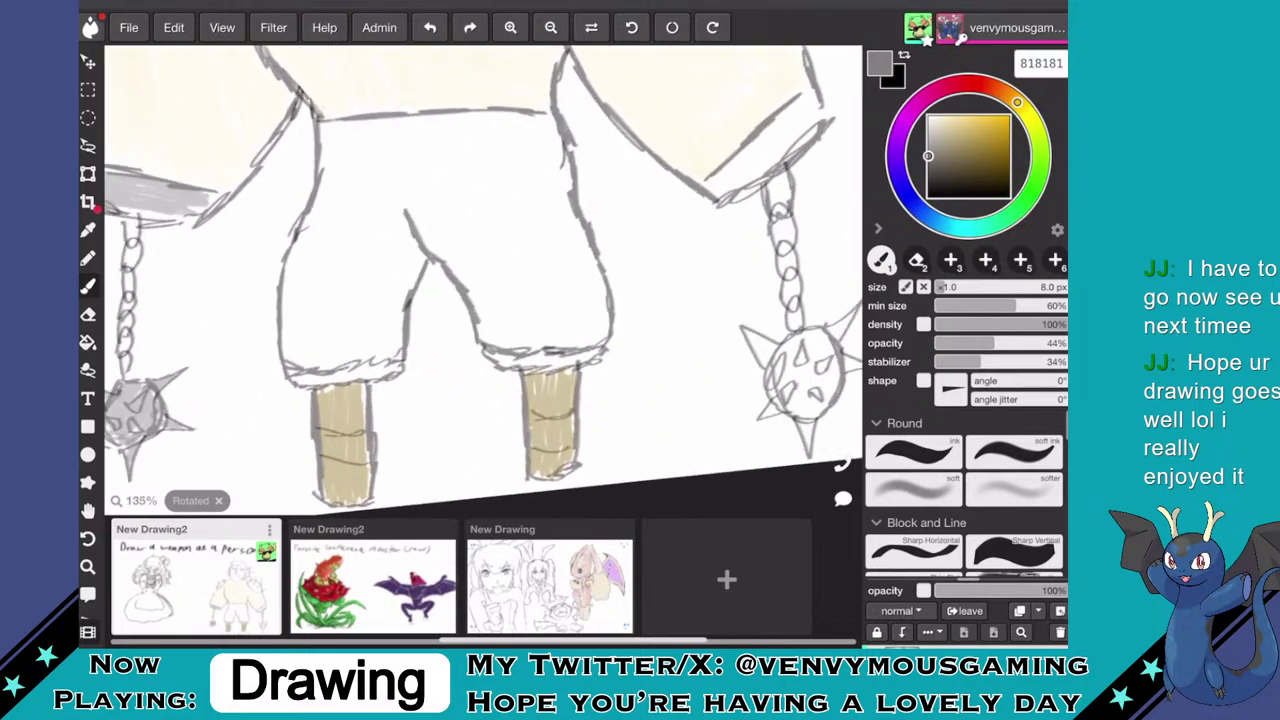
scroll(480, 280, up, 3)
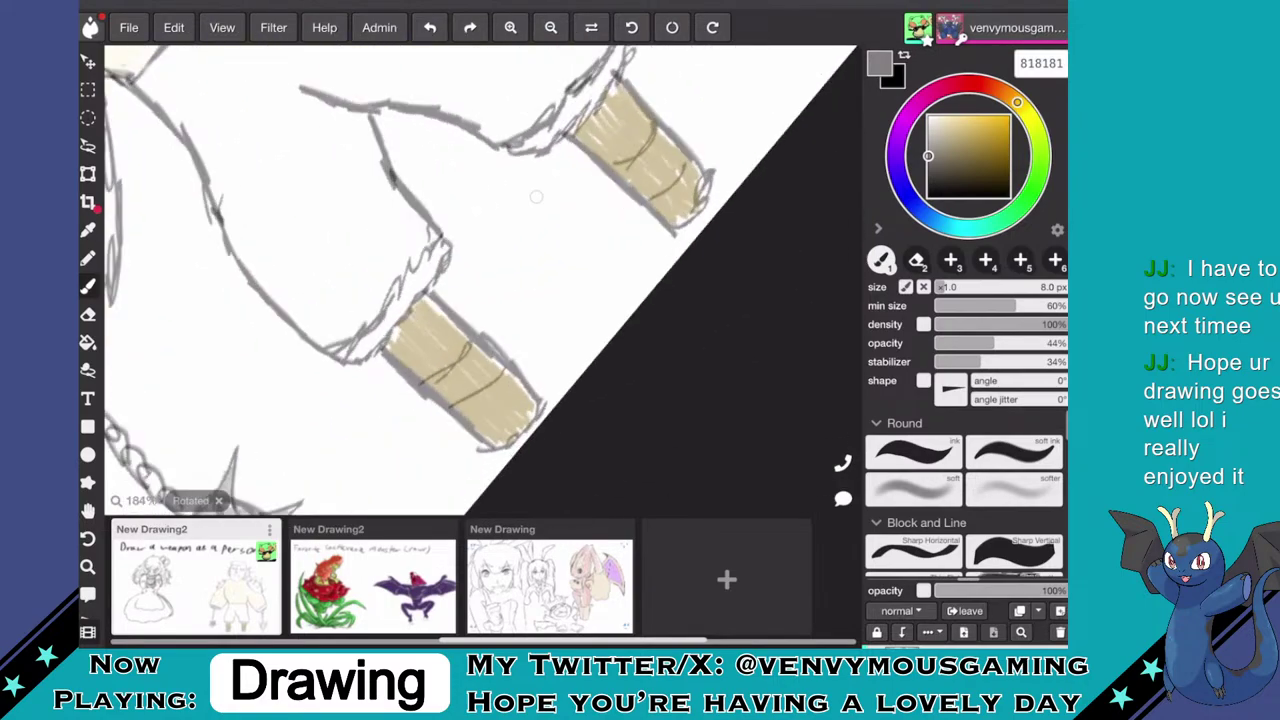
mouse_move(360, 355)
mouse_down()
mouse_move(440, 254)
mouse_move(382, 357)
mouse_up()
mouse_move(430, 266)
mouse_down()
mouse_move(480, 238)
mouse_move(526, 176)
mouse_up()
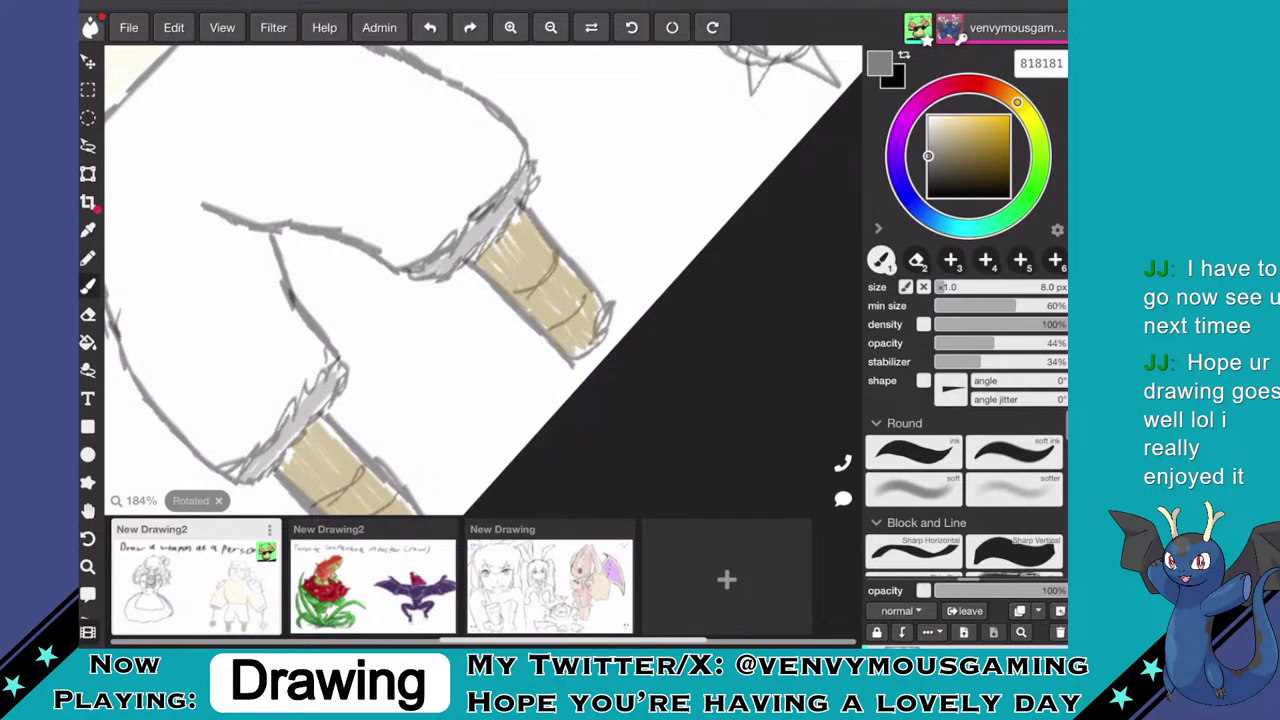
- Paint the wrist cuff of the arm under the larger shoulder pad grey
scroll(500, 270, down, 4)
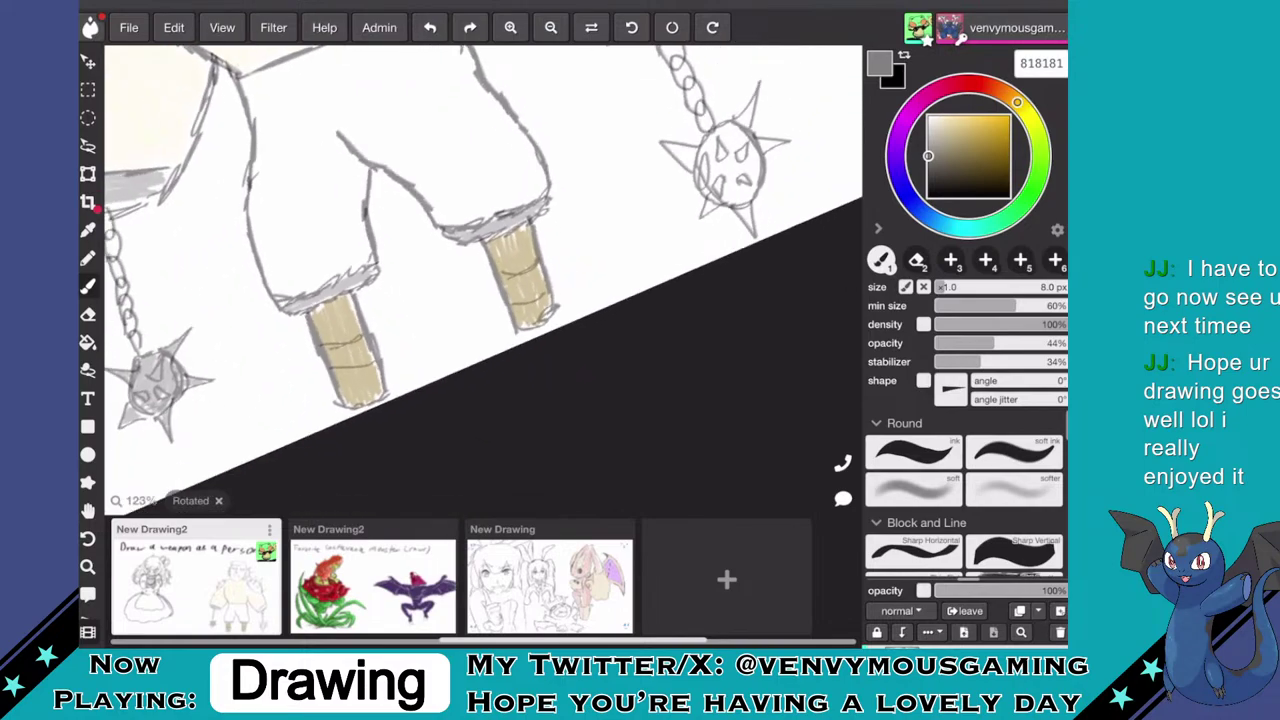
scroll(483, 270, down, 1)
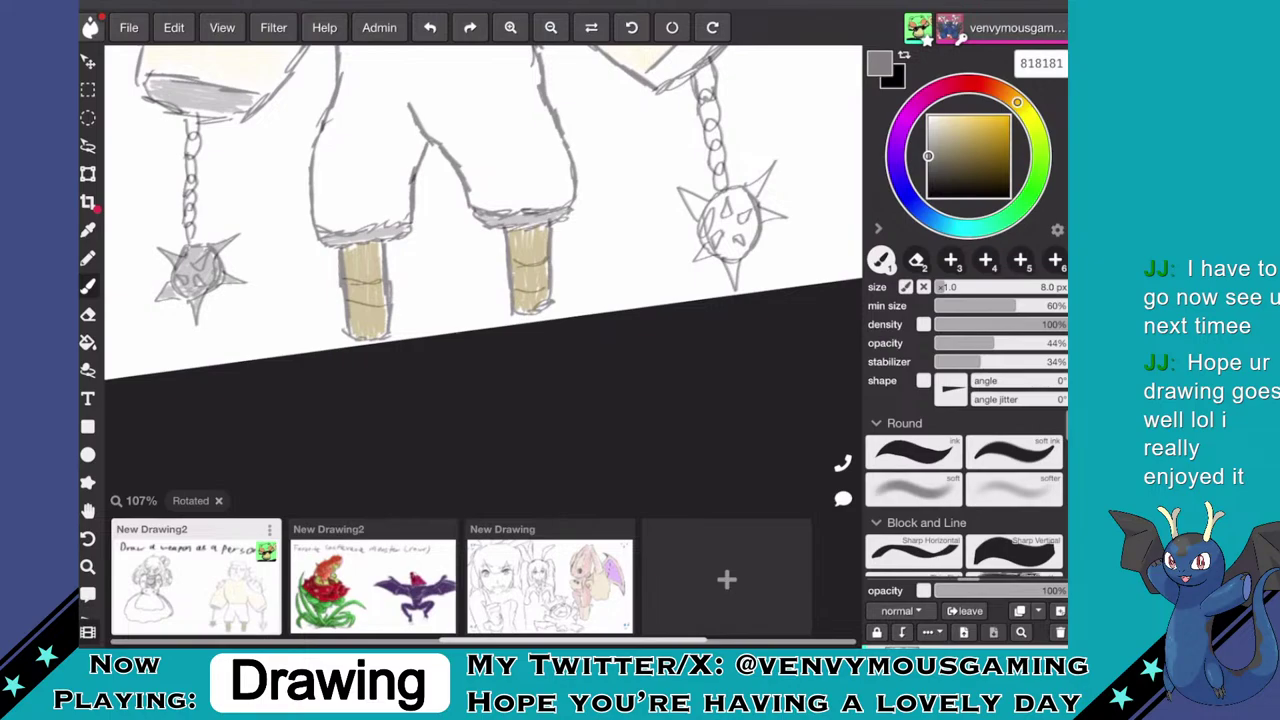
scroll(484, 280, up, 5)
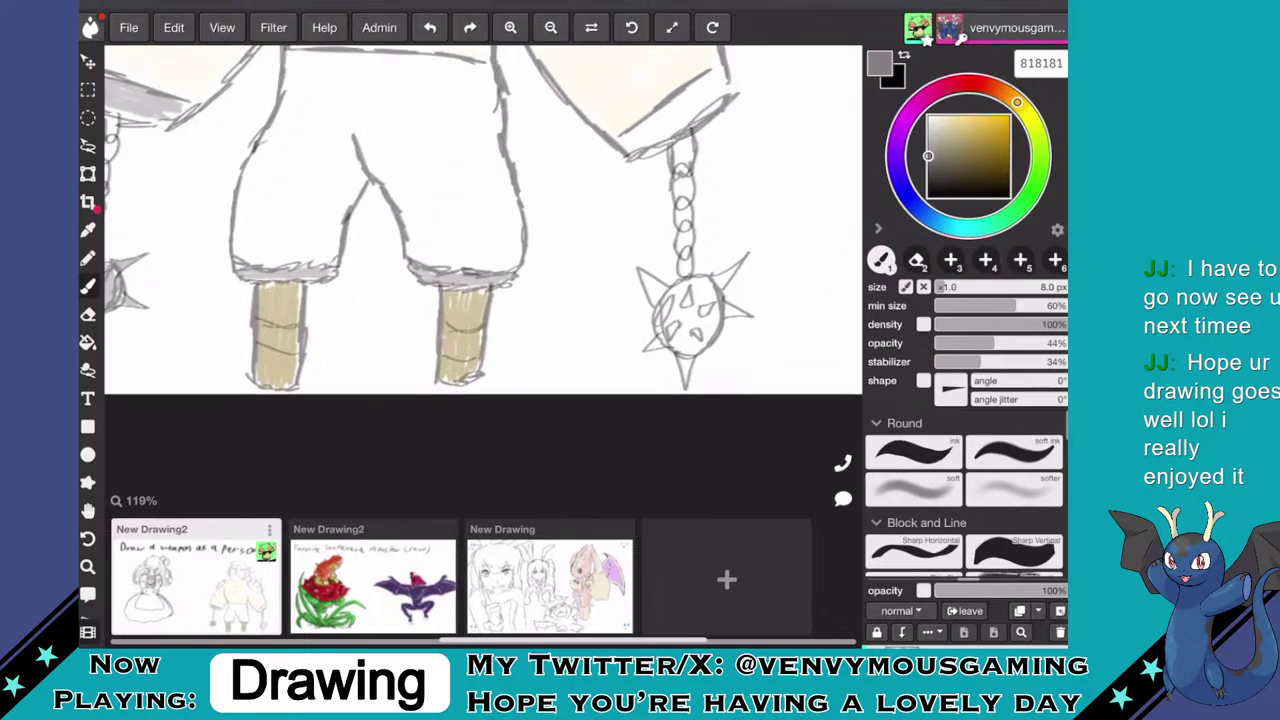
mouse_move(500, 215)
mouse_down()
mouse_move(521, 189)
mouse_move(462, 218)
mouse_move(604, 142)
mouse_move(612, 132)
mouse_move(560, 165)
mouse_move(607, 115)
mouse_move(534, 170)
mouse_move(611, 102)
mouse_up()
mouse_move(563, 173)
mouse_down()
mouse_move(616, 136)
mouse_move(581, 175)
mouse_up()
drag(580, 174, 505, 233)
- Paint the larger spiked ball and its spikes grey
scroll(560, 300, down, 3)
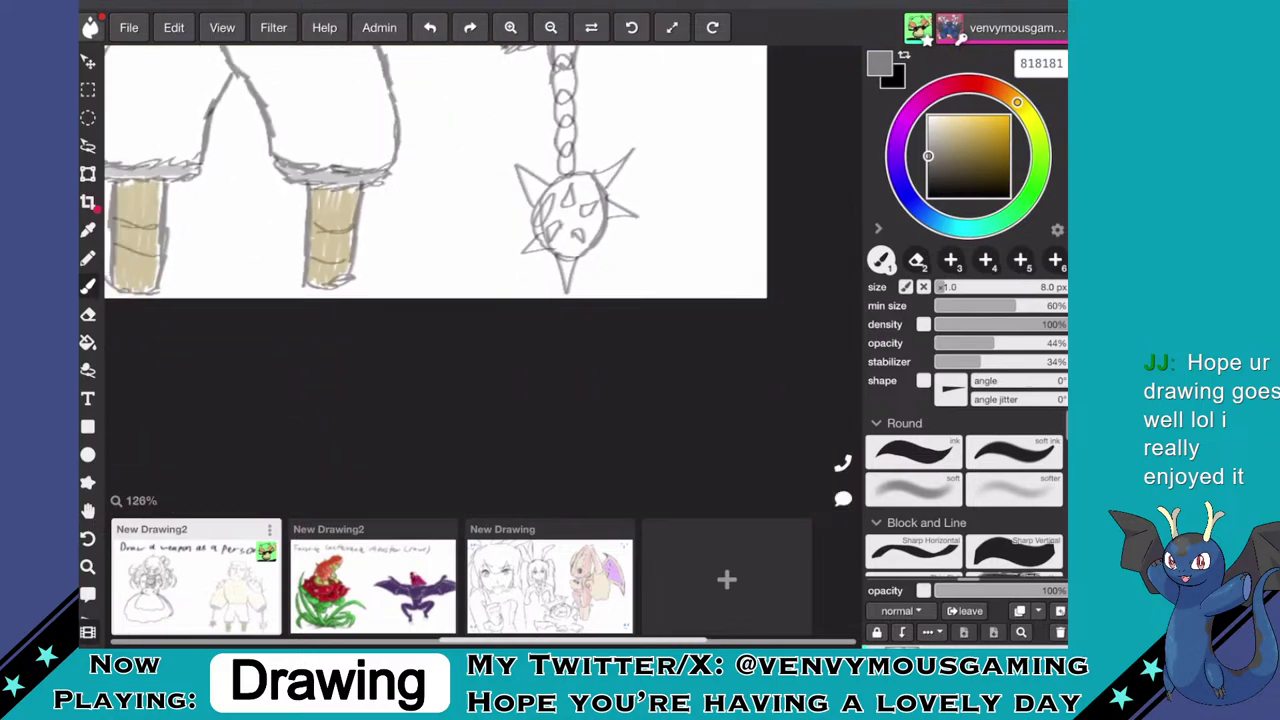
scroll(650, 243, up, 5)
mouse_move(510, 175)
mouse_down()
mouse_move(480, 157)
mouse_move(468, 172)
mouse_move(478, 135)
mouse_move(460, 160)
mouse_move(520, 108)
mouse_move(498, 122)
mouse_move(530, 118)
mouse_move(526, 183)
mouse_move(546, 128)
mouse_move(548, 200)
mouse_move(520, 212)
mouse_move(553, 210)
mouse_move(496, 225)
mouse_move(501, 242)
mouse_move(490, 230)
mouse_move(440, 246)
mouse_up()
mouse_move(440, 110)
mouse_down()
mouse_move(425, 150)
mouse_move(415, 100)
mouse_move(465, 145)
mouse_up()
mouse_move(444, 192)
mouse_down()
mouse_move(496, 298)
mouse_move(580, 100)
mouse_move(565, 112)
mouse_move(600, 85)
mouse_up()
mouse_move(578, 164)
mouse_down()
mouse_move(604, 180)
mouse_move(576, 162)
mouse_up()
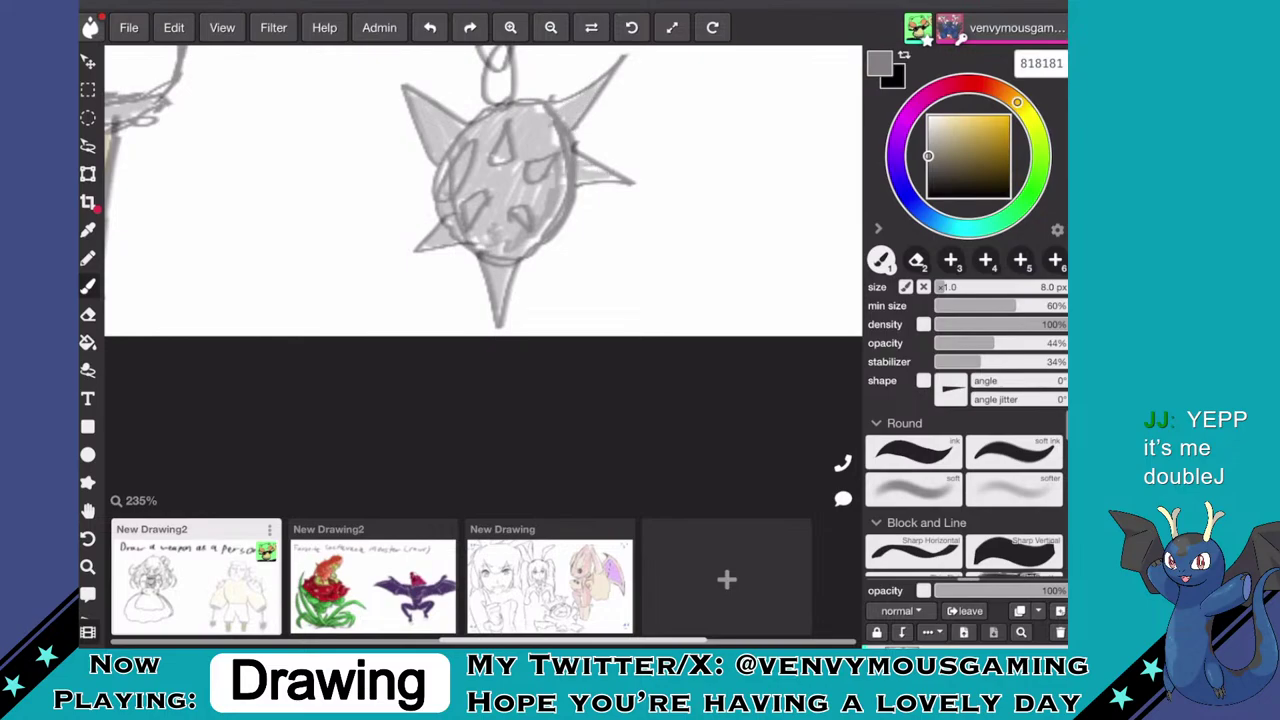
- Sample the cream fff8e5 from the torso and paint the bare area between the chest, arm and larger shoulder pad
scroll(484, 270, down, 8)
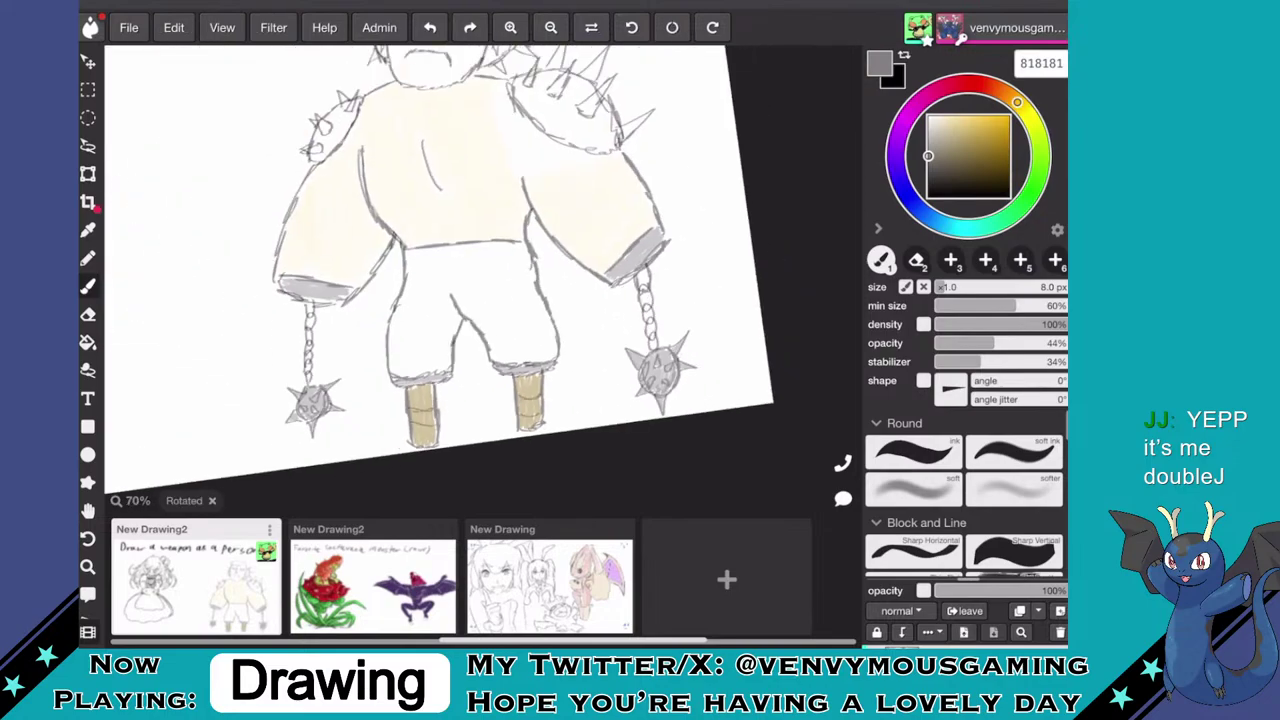
scroll(484, 280, up, 5)
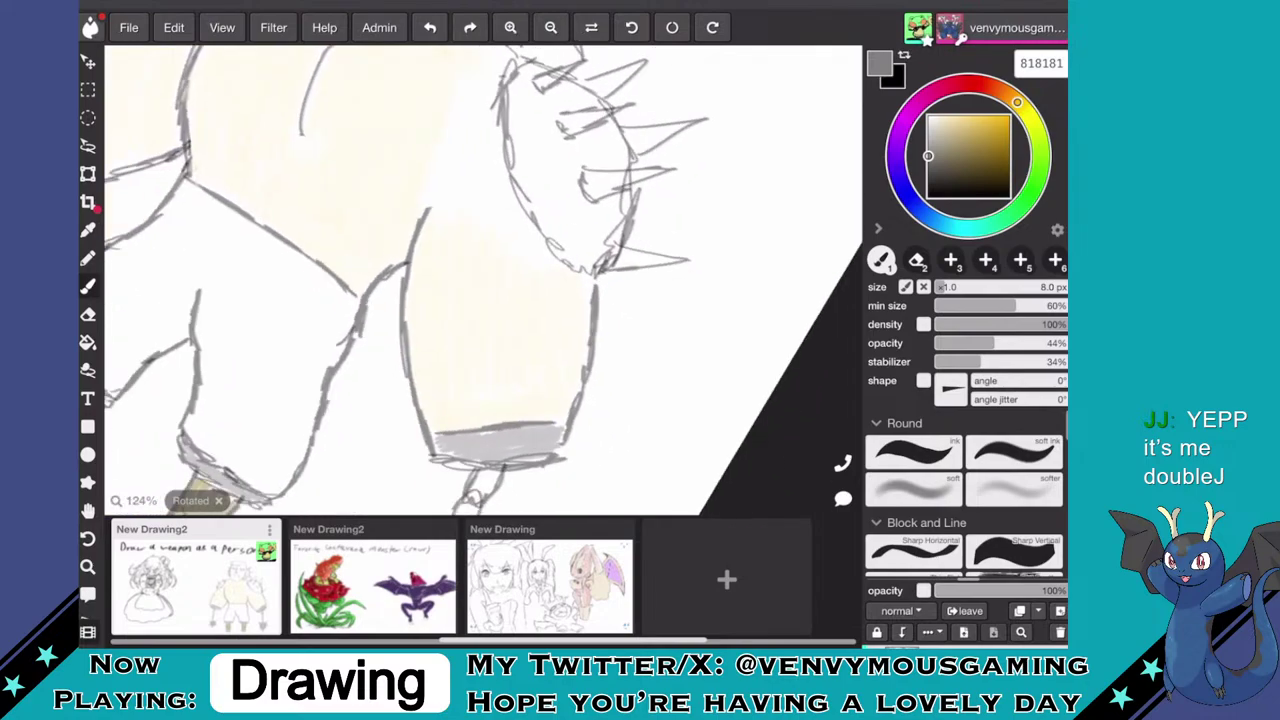
click(88, 230)
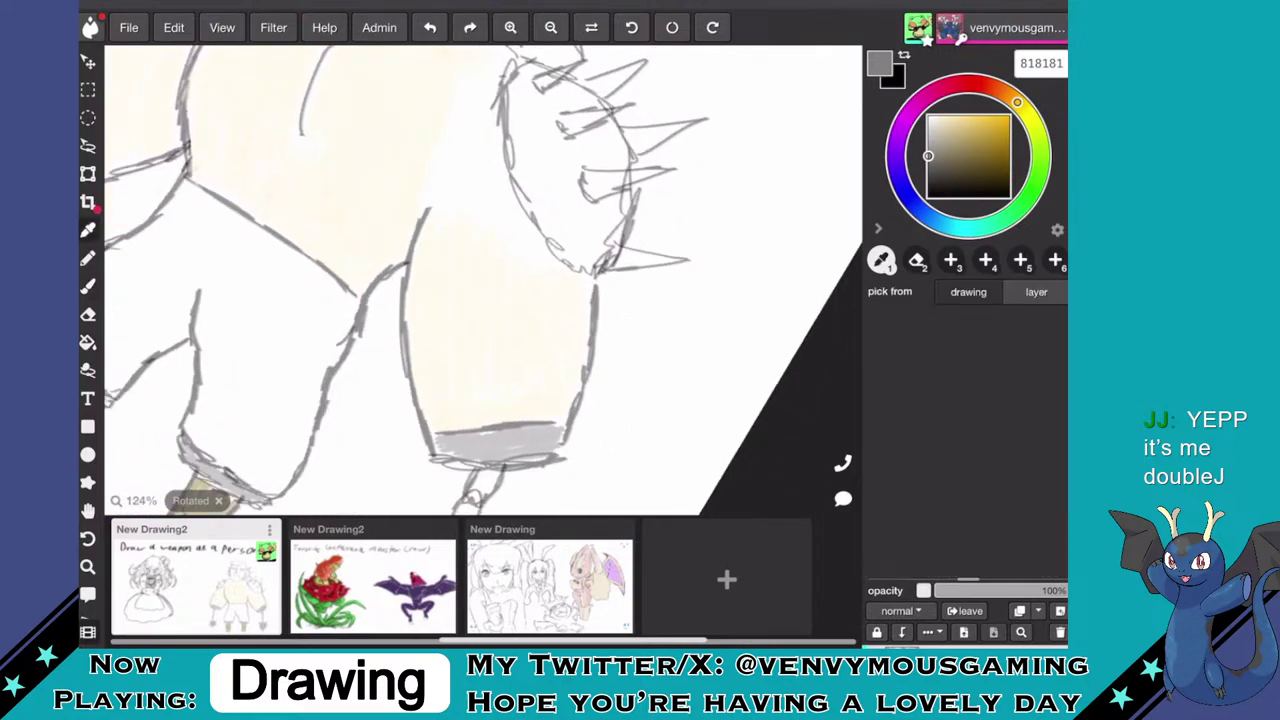
scroll(484, 280, up, 8)
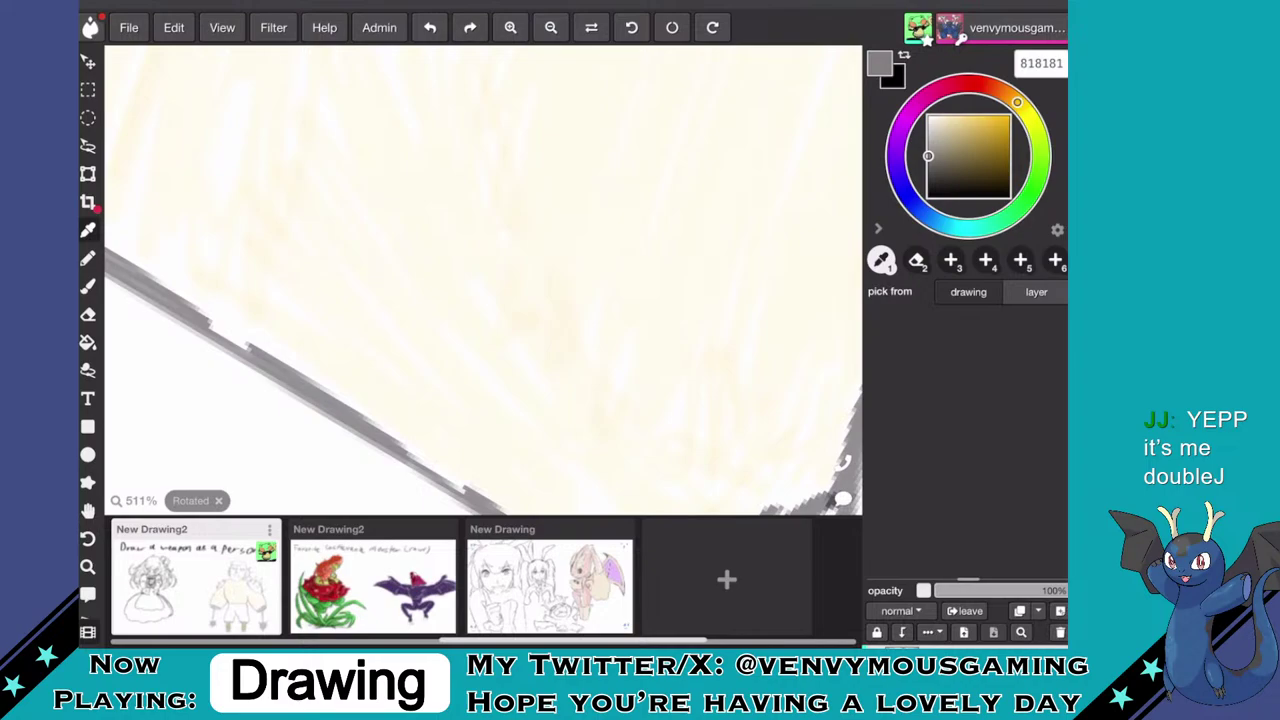
click(484, 280)
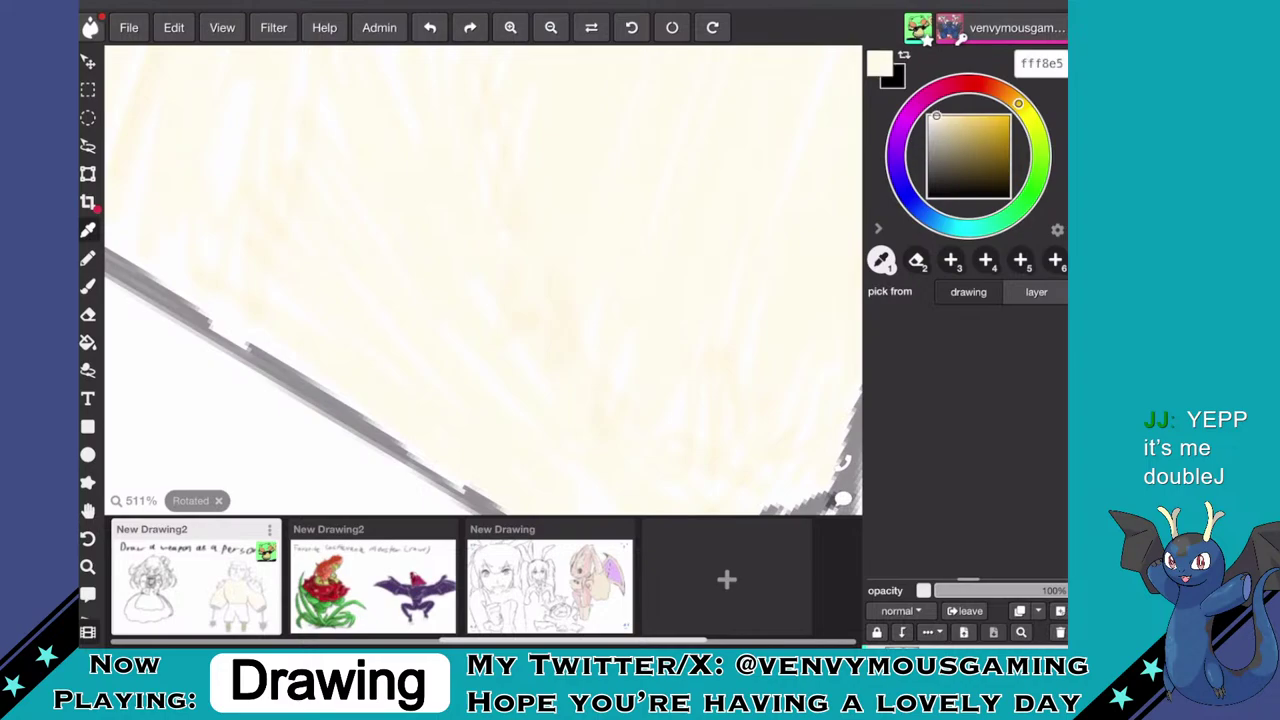
key(b)
scroll(480, 280, down, 6)
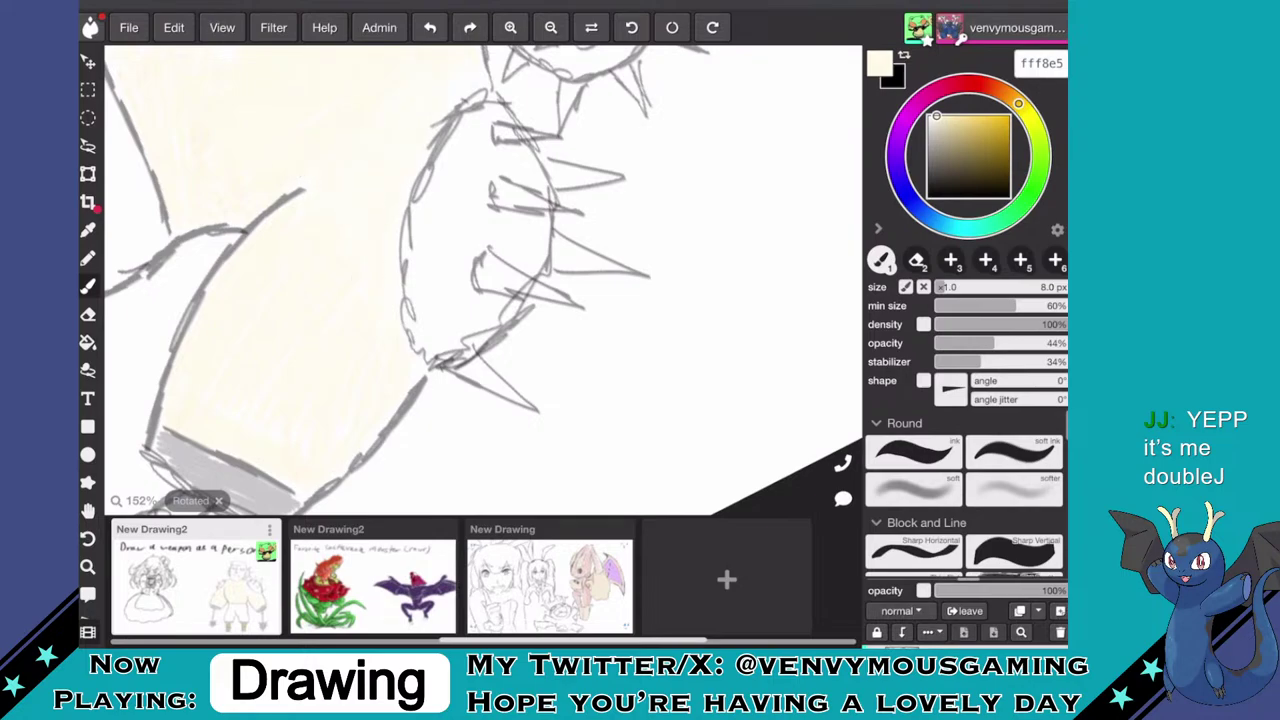
scroll(483, 280, down, 7)
scroll(483, 280, up, 4)
scroll(483, 280, up, 1)
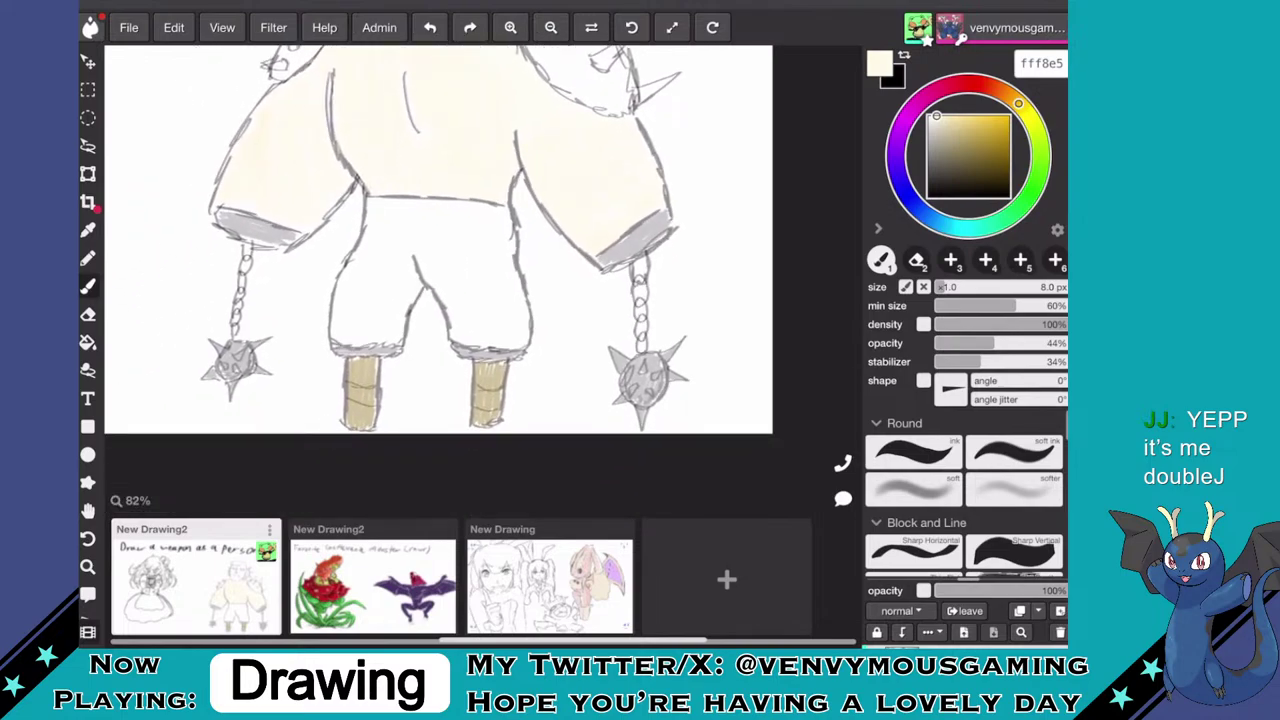
key(g)
key(b)
key(i)
click(256, 405)
scroll(248, 400, up, 10)
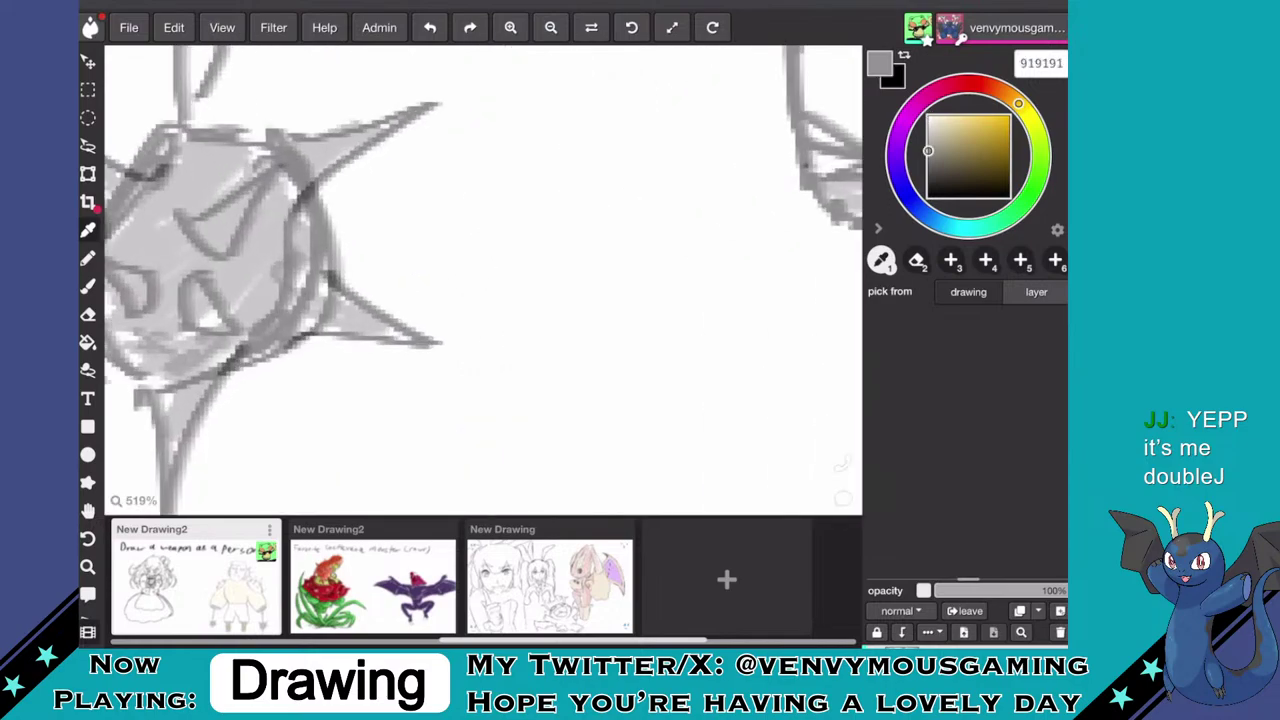
scroll(241, 386, down, 8)
scroll(450, 270, down, 3)
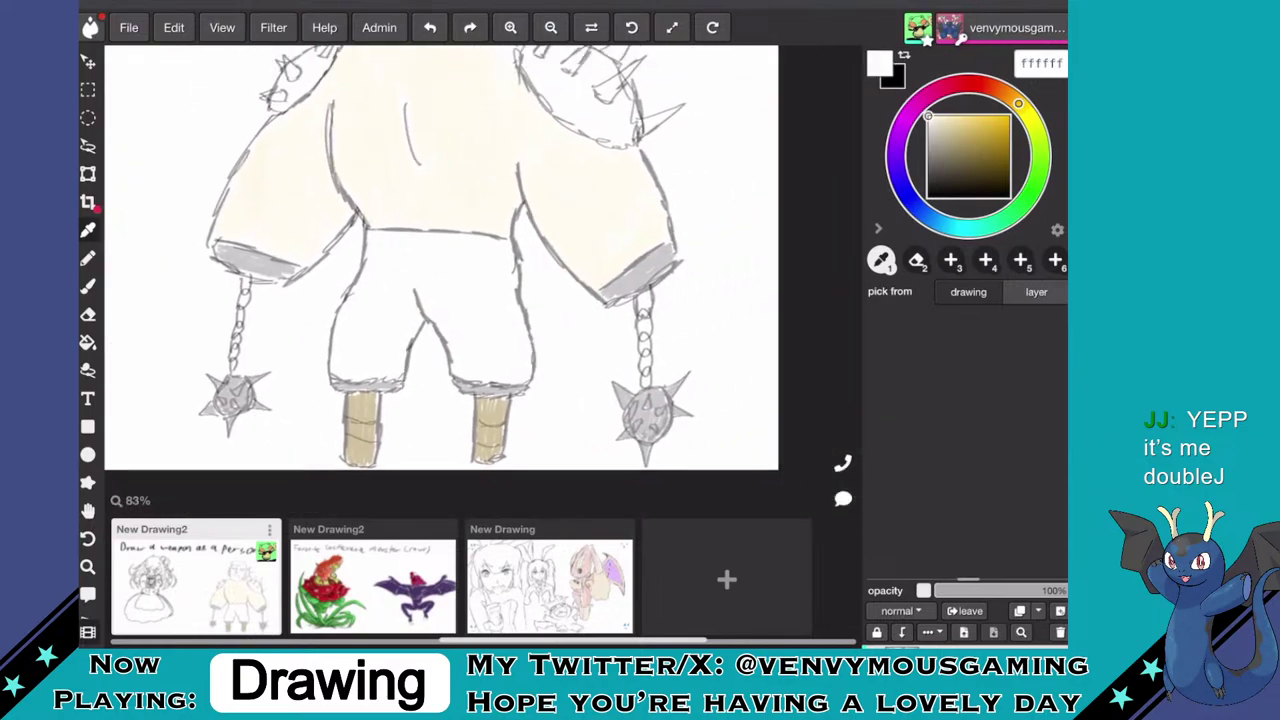
scroll(560, 282, up, 4)
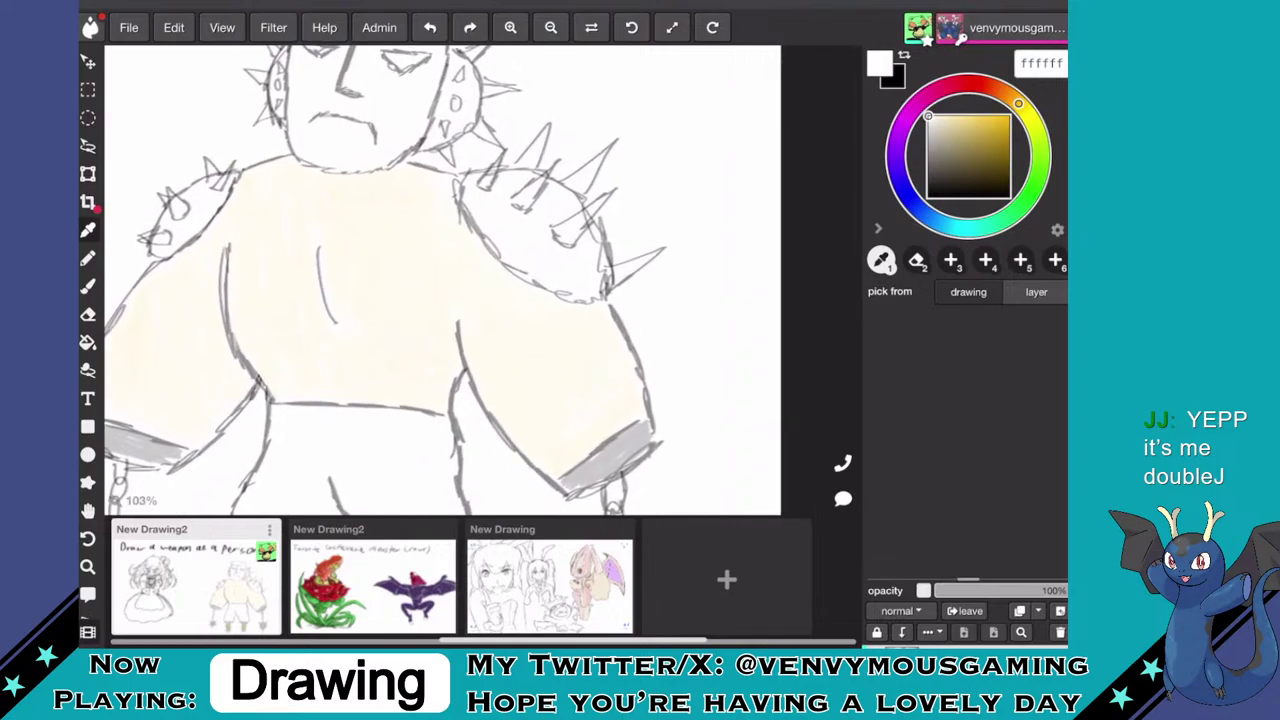
scroll(560, 282, down, 2)
key(b)
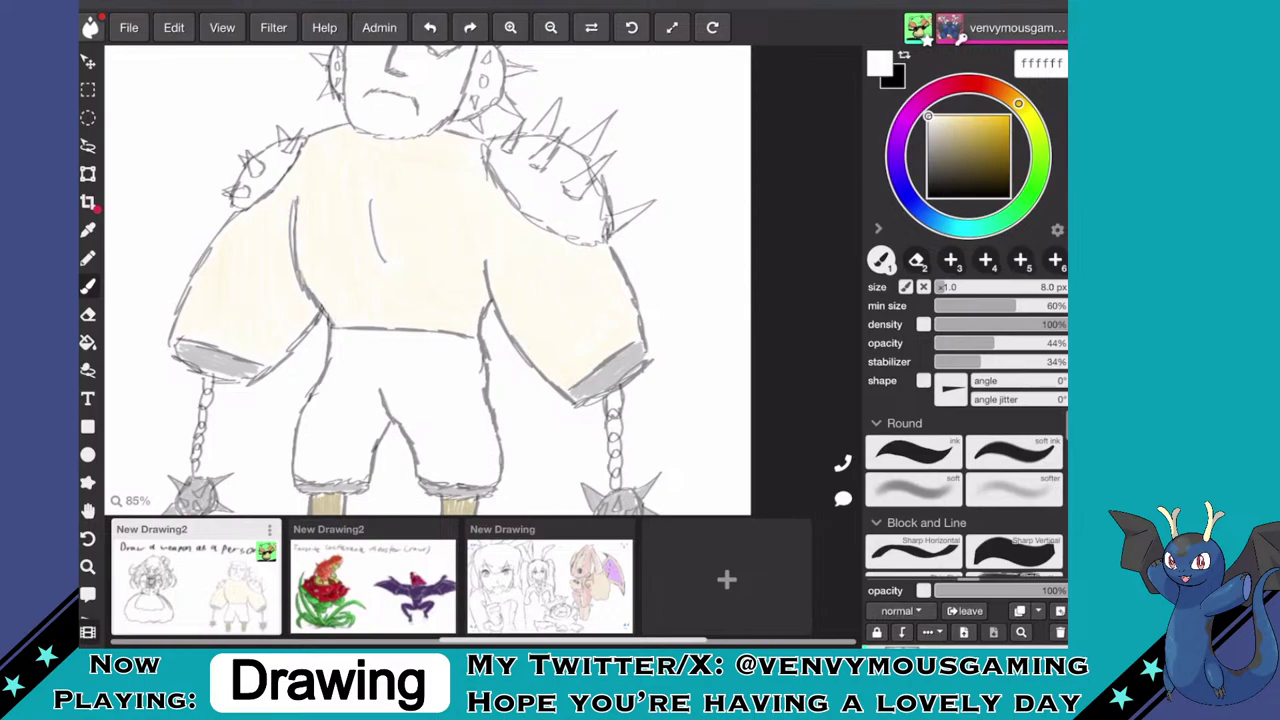
scroll(428, 280, up, 3)
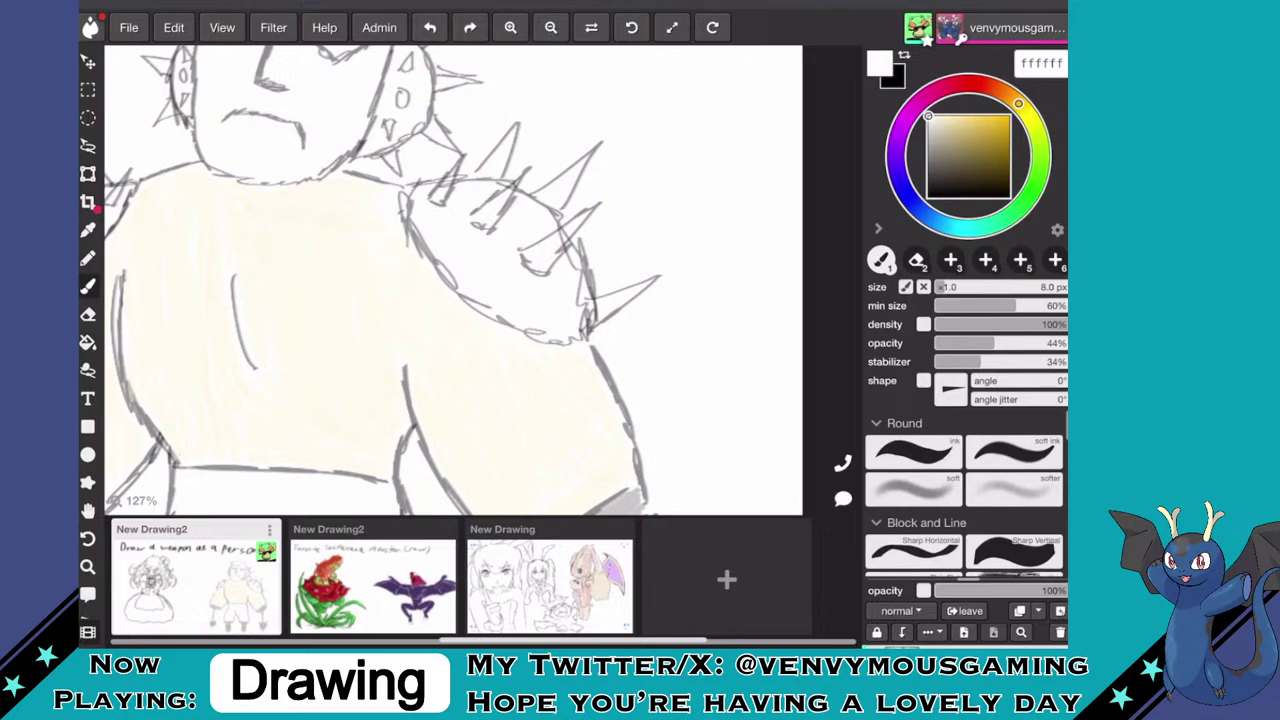
scroll(453, 280, down, 3)
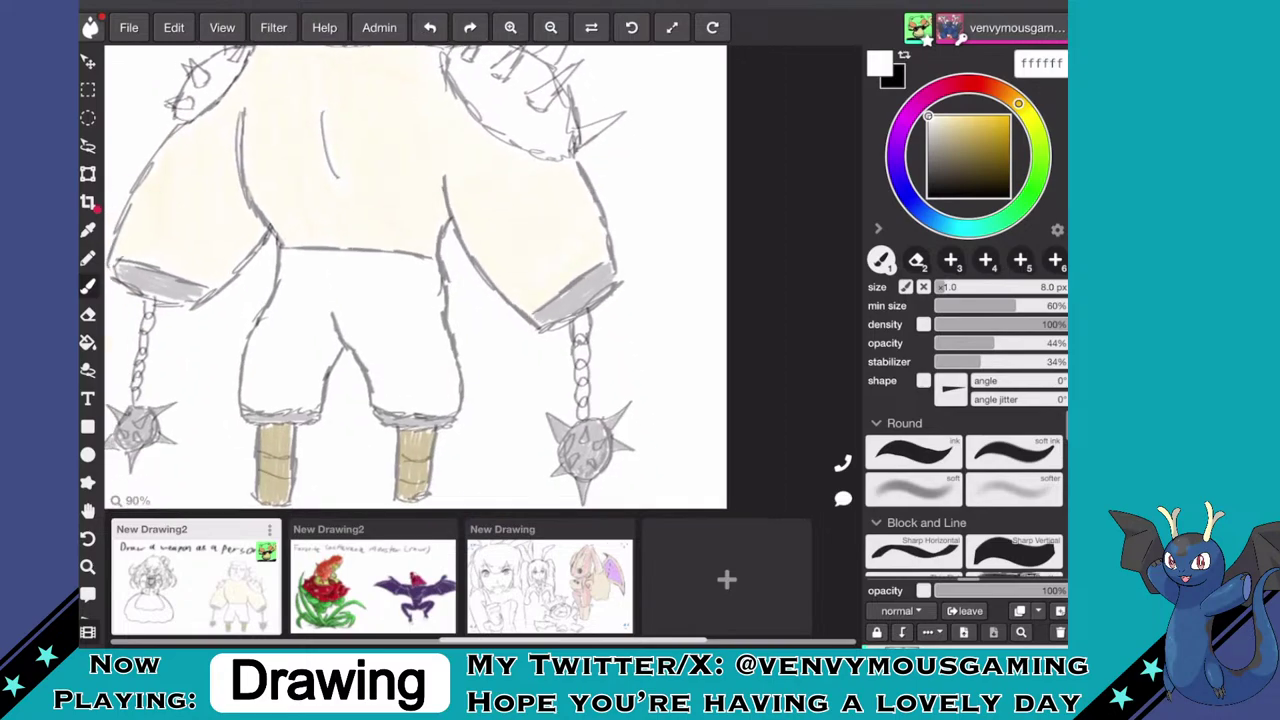
scroll(453, 280, up, 2)
scroll(453, 212, up, 1)
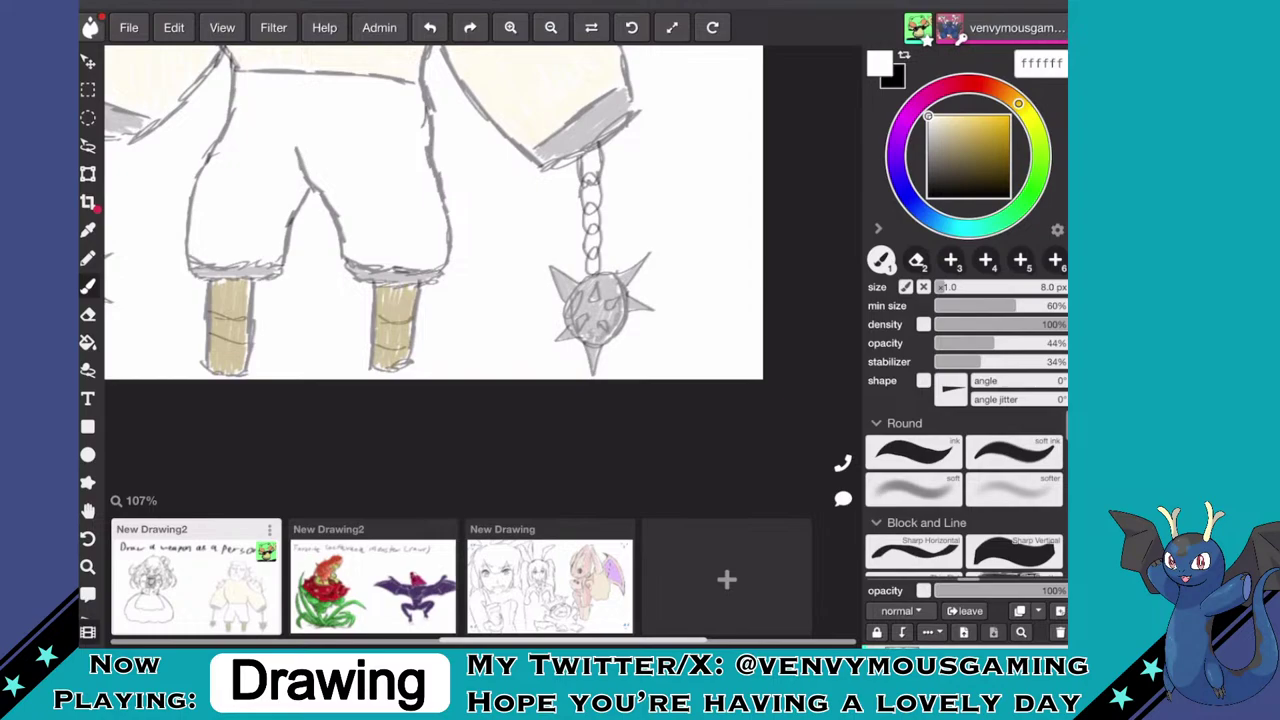
- Sample the grey a9a9a9 from the larger spiked ball and paint the outermost spikes and outer end of the larger shoulder pad
key(i)
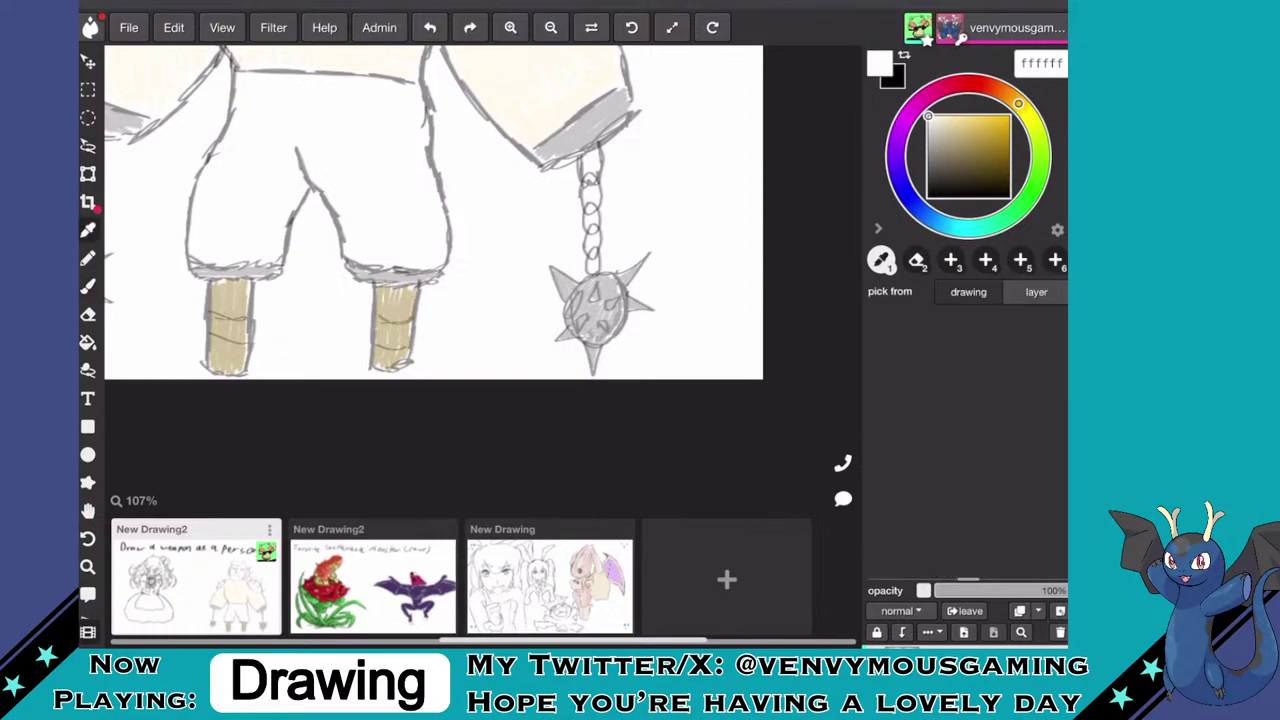
scroll(648, 330, up, 10)
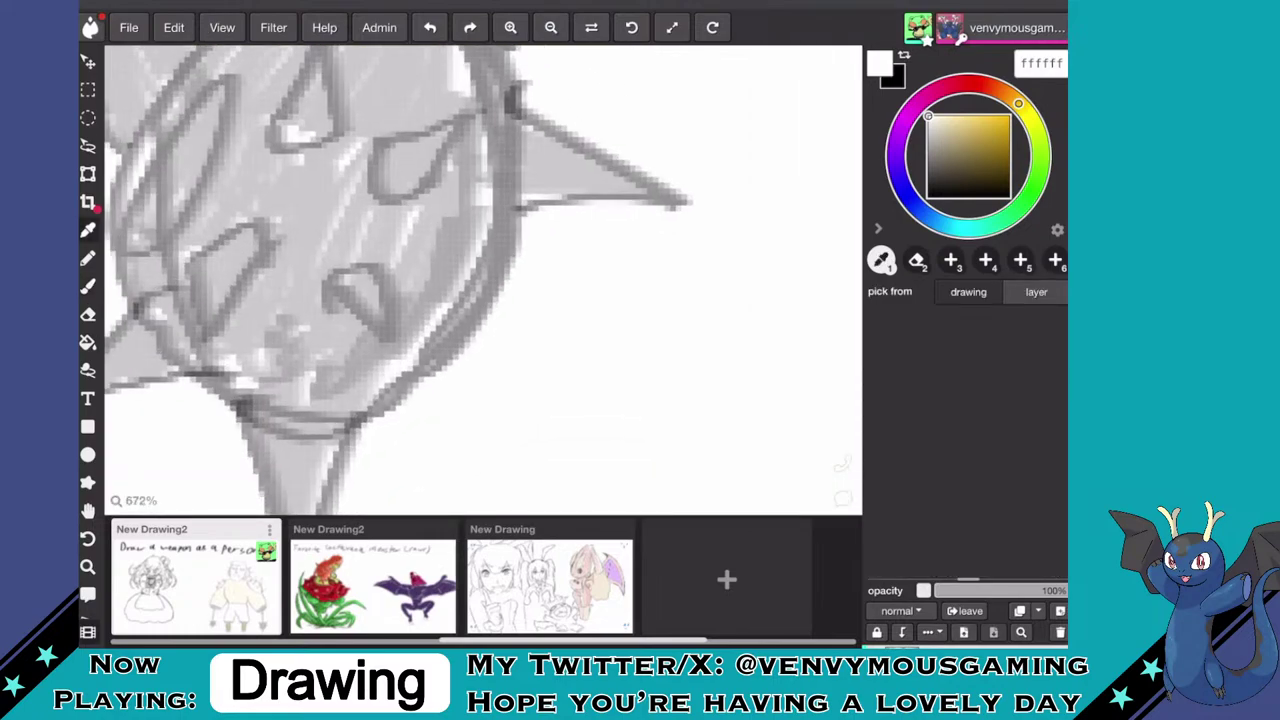
click(507, 220)
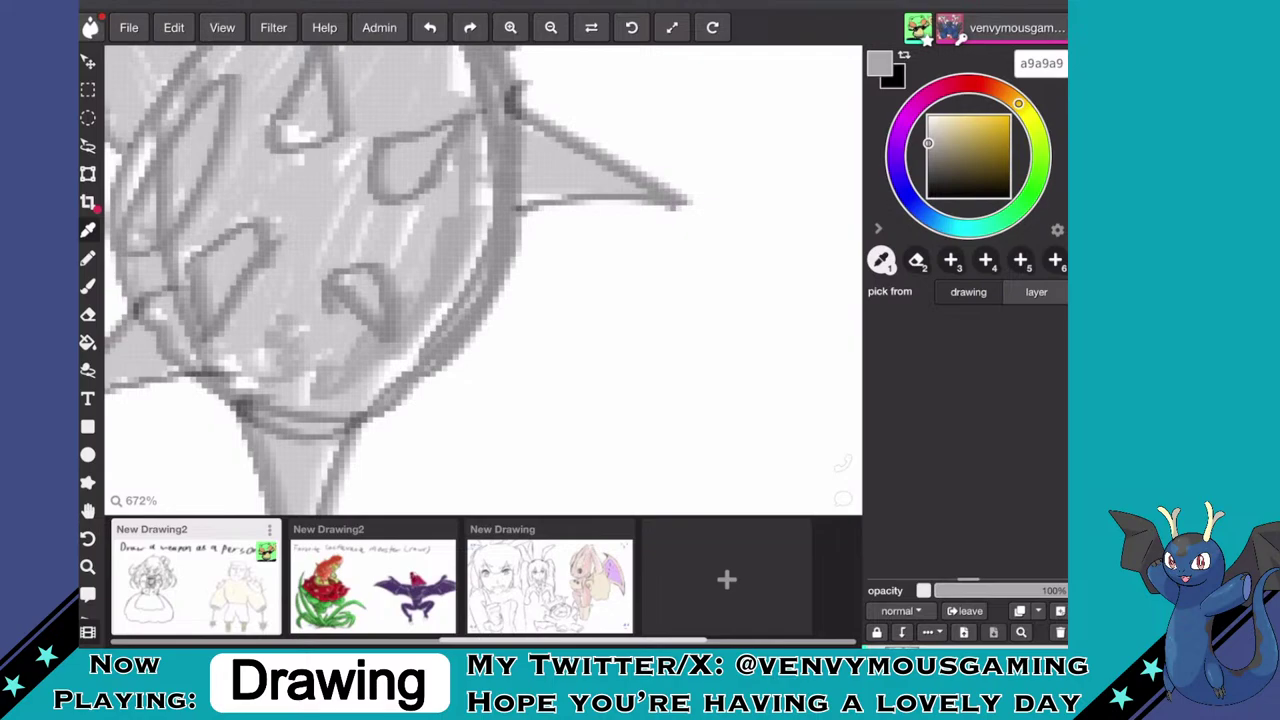
key(b)
scroll(600, 400, down, 10)
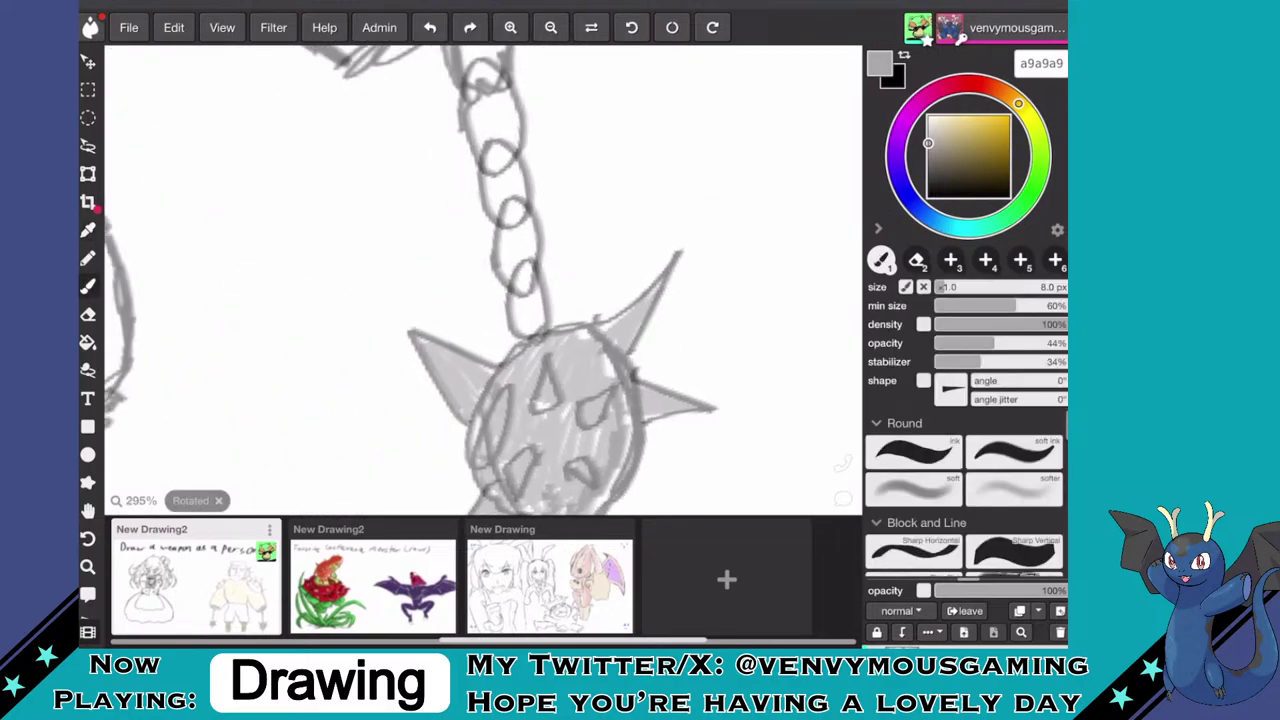
scroll(484, 280, down, 3)
scroll(484, 280, up, 2)
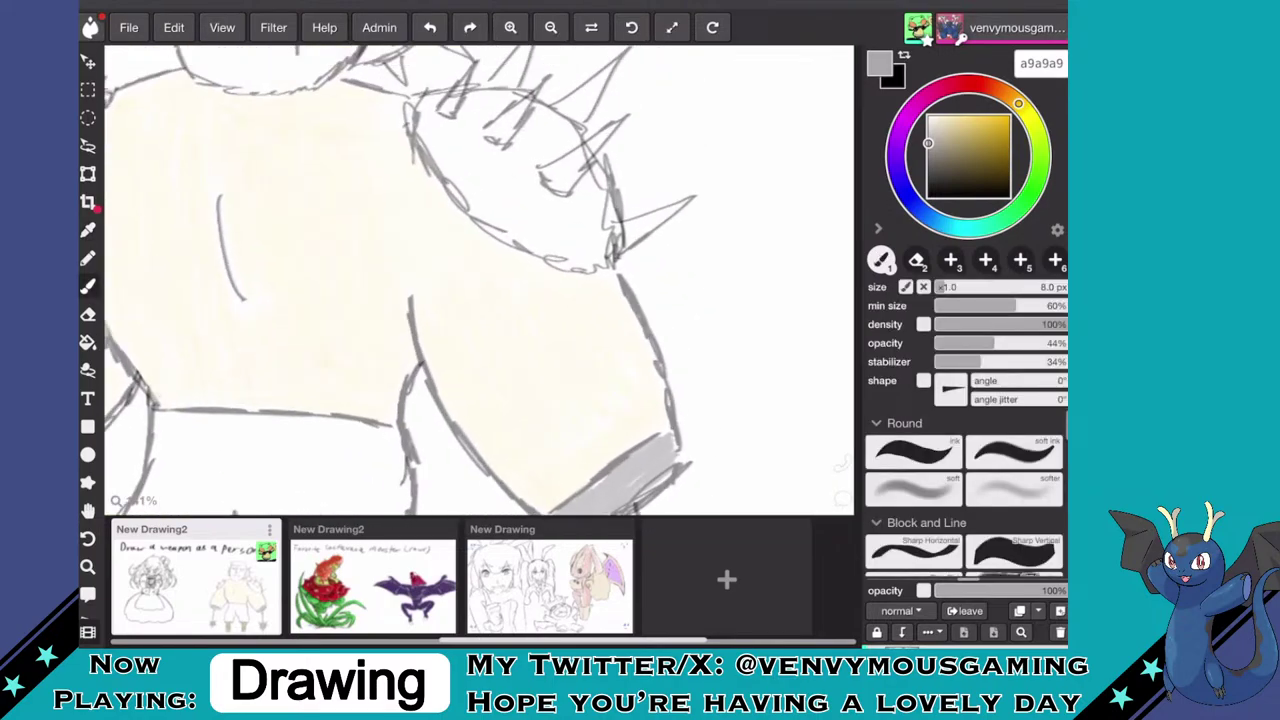
scroll(484, 280, down, 1)
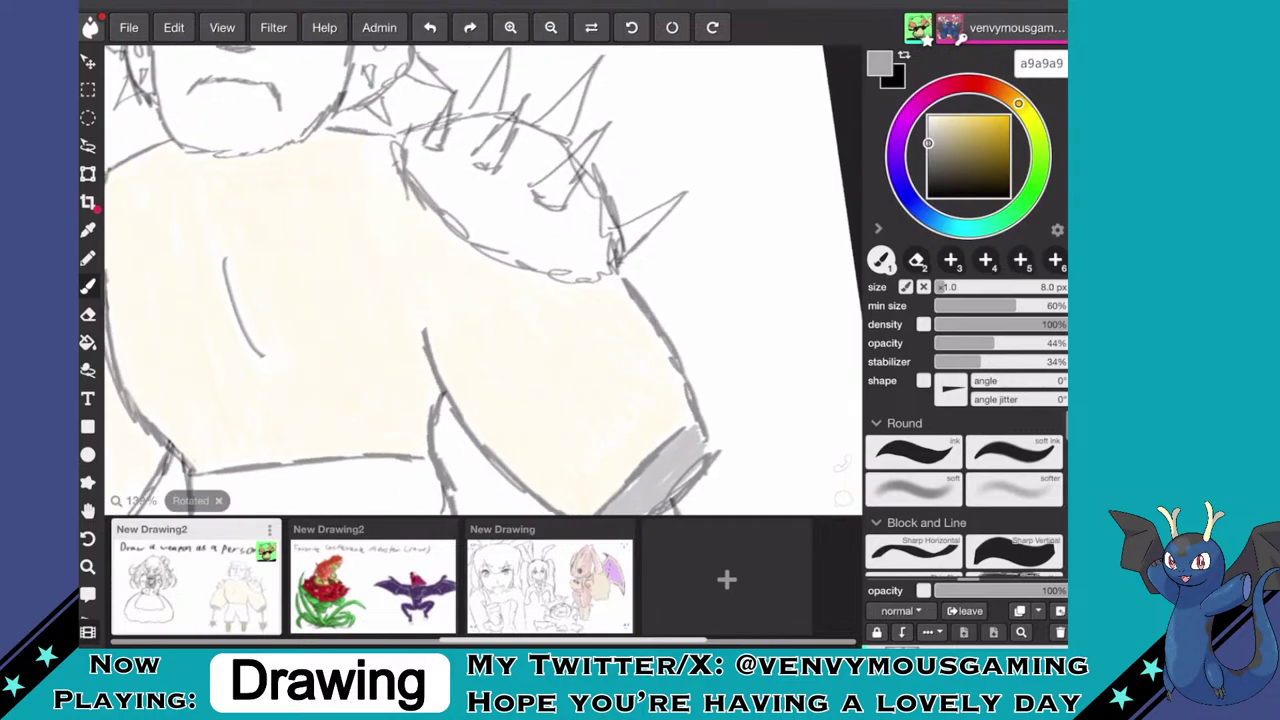
scroll(480, 280, up, 5)
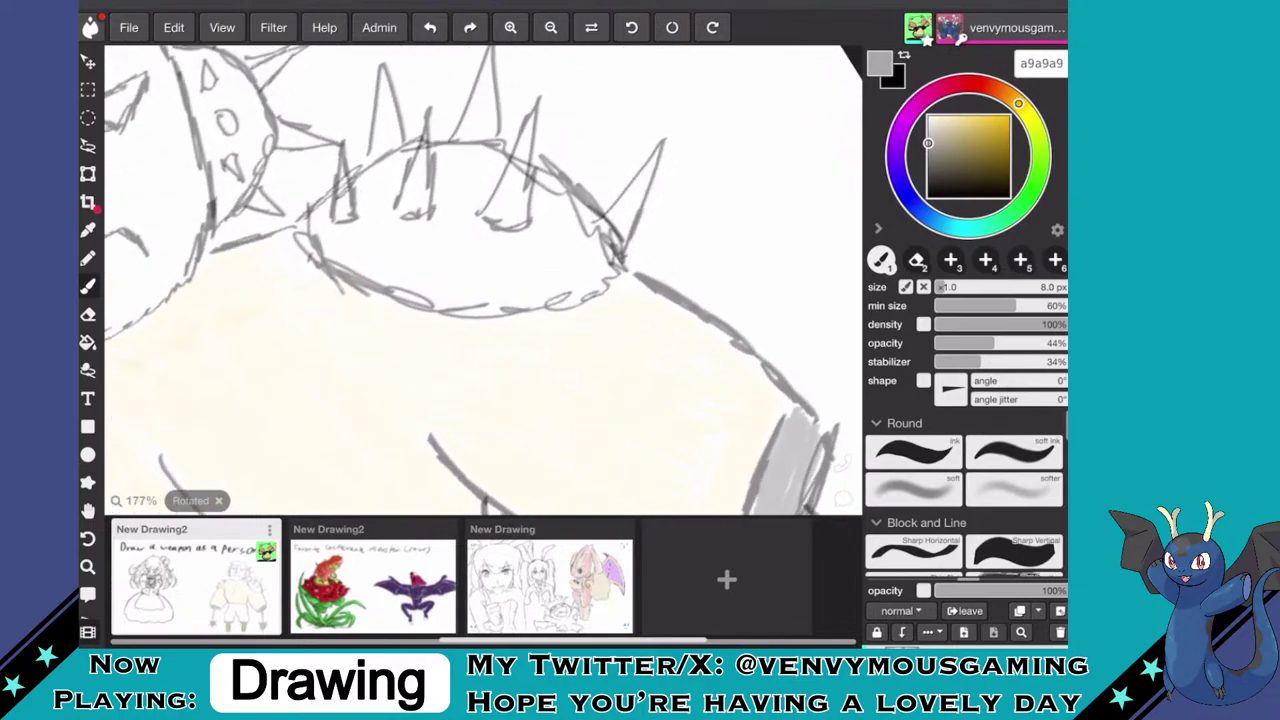
mouse_move(624, 199)
mouse_down()
mouse_move(609, 230)
mouse_move(654, 158)
mouse_move(616, 230)
mouse_up()
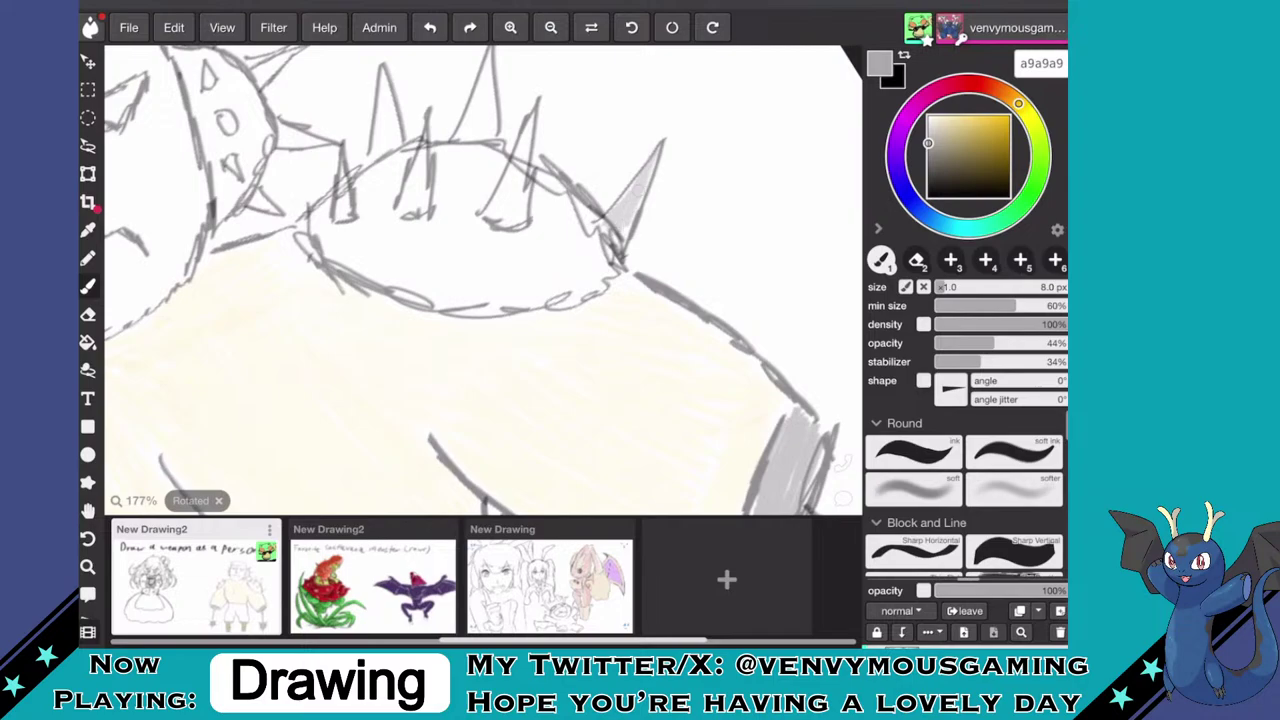
drag(516, 168, 486, 216)
mouse_move(530, 124)
mouse_down()
mouse_move(502, 222)
mouse_move(512, 234)
mouse_up()
mouse_move(534, 184)
mouse_down()
mouse_move(530, 250)
mouse_move(552, 268)
mouse_up()
drag(574, 202, 566, 284)
drag(586, 210, 578, 290)
drag(598, 232, 594, 288)
drag(610, 250, 604, 290)
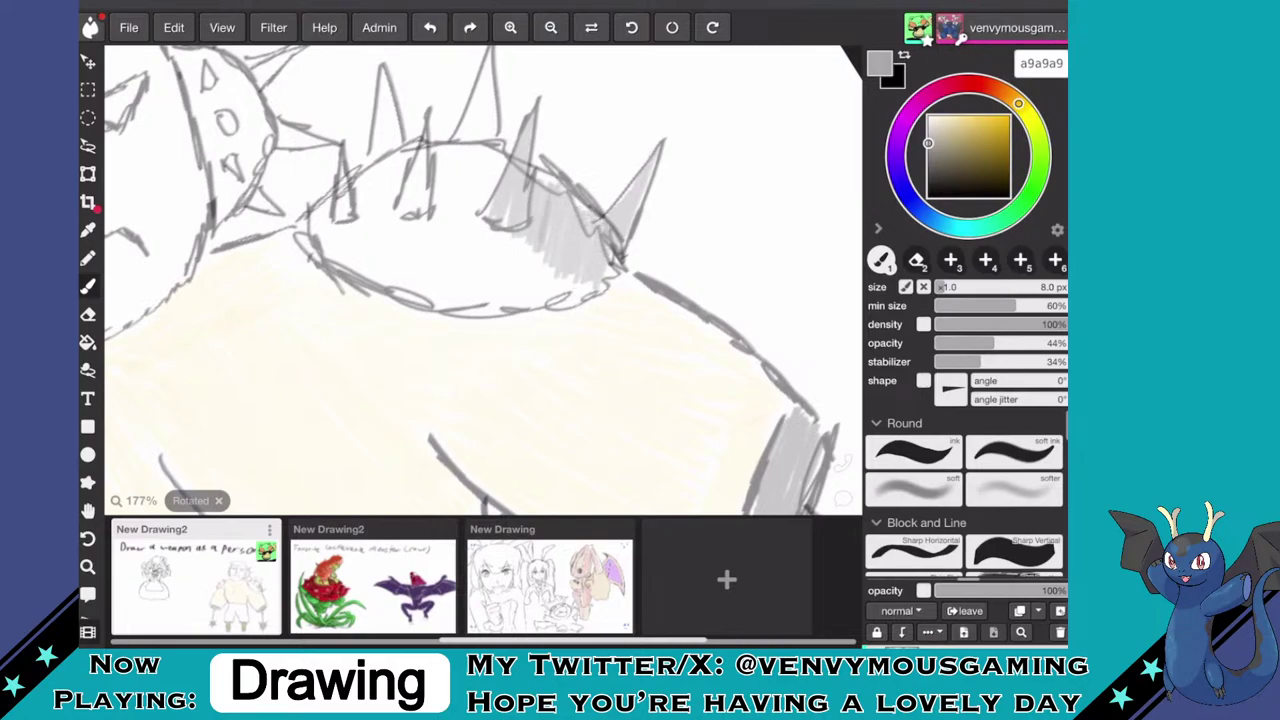
- Paint the rest of the larger shoulder pad's body grey up to the neck side
drag(543, 232, 522, 272)
drag(534, 228, 510, 282)
drag(548, 194, 532, 228)
drag(566, 174, 548, 206)
mouse_move(594, 154)
mouse_down()
mouse_move(554, 202)
mouse_move(588, 166)
mouse_move(578, 184)
mouse_up()
mouse_move(608, 152)
mouse_down()
mouse_move(567, 188)
mouse_move(544, 234)
mouse_up()
drag(562, 196, 534, 270)
drag(558, 218, 542, 270)
drag(590, 178, 556, 260)
drag(608, 158, 556, 260)
drag(602, 192, 574, 246)
drag(612, 166, 582, 240)
mouse_move(624, 142)
mouse_down()
mouse_move(594, 198)
mouse_move(600, 174)
mouse_up()
mouse_move(632, 138)
mouse_down()
mouse_move(600, 170)
mouse_move(630, 176)
mouse_move(644, 220)
mouse_up()
drag(646, 232, 630, 246)
drag(642, 216, 628, 224)
drag(634, 226, 620, 252)
drag(638, 174, 624, 220)
mouse_move(626, 226)
mouse_down()
mouse_move(612, 252)
mouse_move(616, 236)
mouse_up()
mouse_move(632, 172)
mouse_down()
mouse_move(604, 230)
mouse_move(600, 216)
mouse_move(588, 230)
mouse_move(604, 260)
mouse_up()
drag(622, 242, 612, 272)
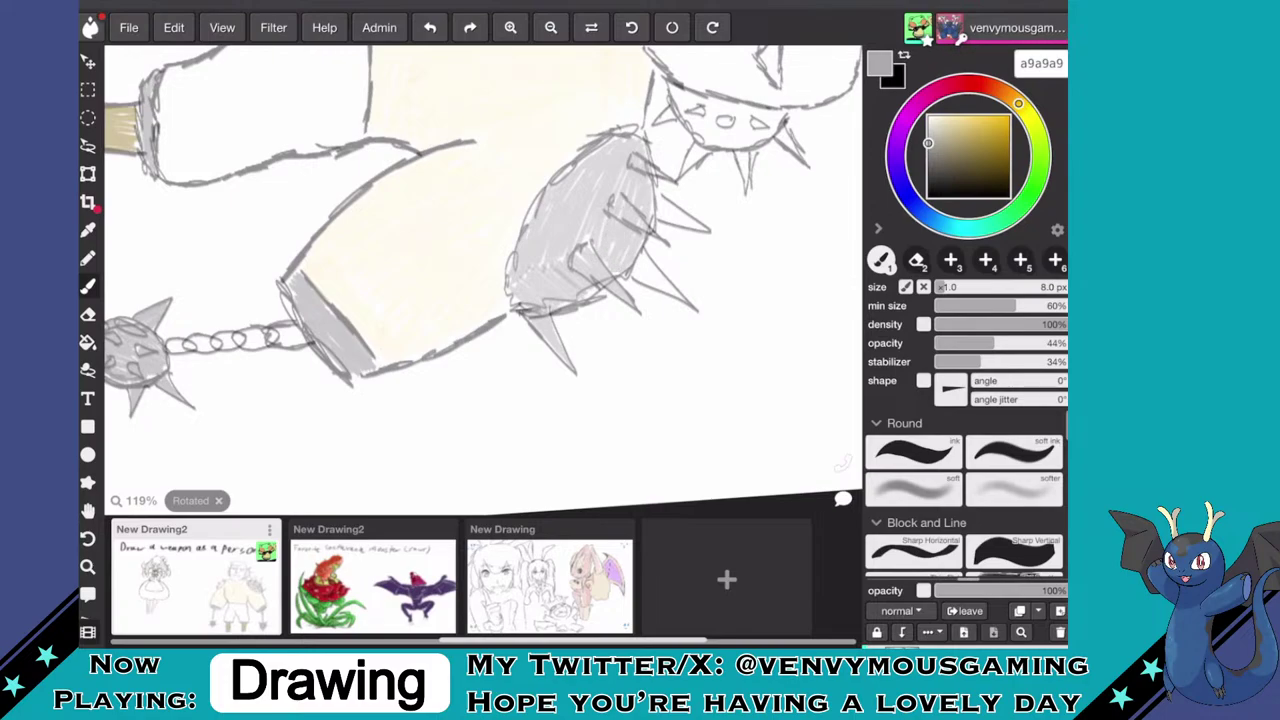
- Paint the two spikes rising from the upper edge of the larger shoulder pad grey
mouse_move(585, 225)
mouse_down()
mouse_move(548, 257)
mouse_move(557, 314)
mouse_move(578, 330)
mouse_up()
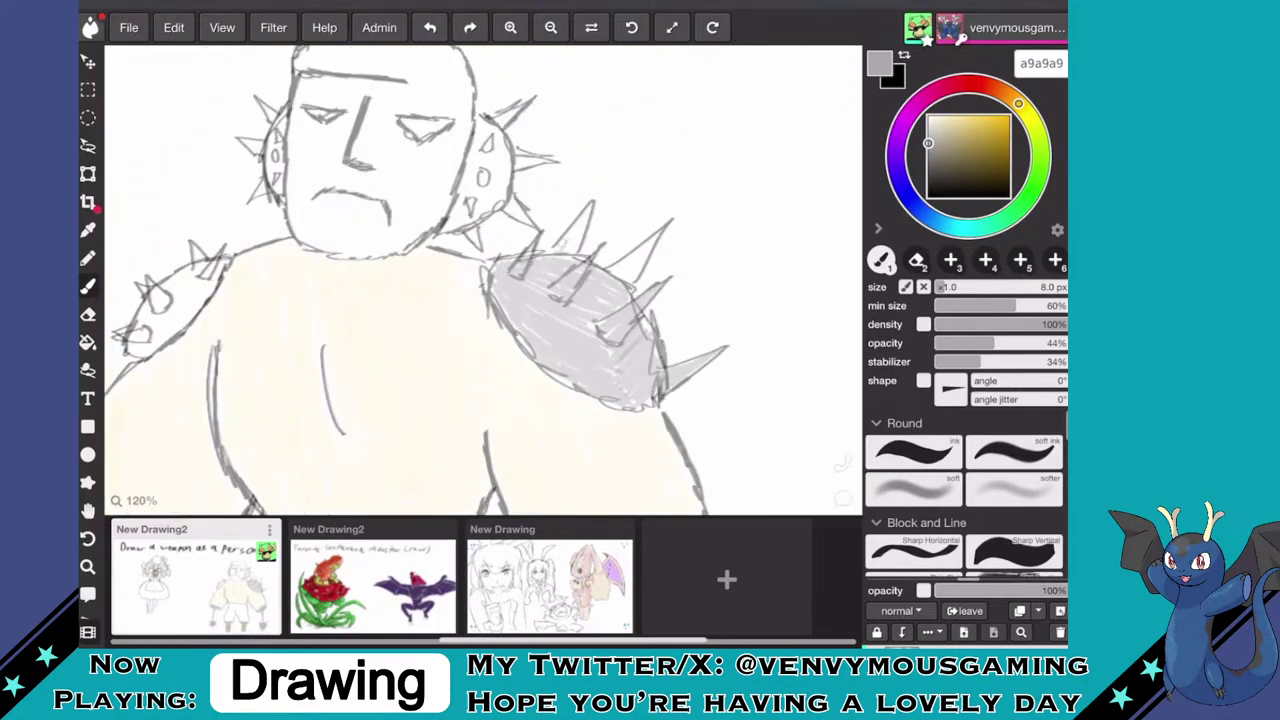
drag(584, 212, 568, 240)
drag(578, 224, 572, 252)
mouse_move(586, 212)
mouse_down()
mouse_move(580, 238)
mouse_move(614, 276)
mouse_move(604, 282)
mouse_up()
drag(650, 240, 626, 274)
drag(656, 240, 610, 290)
drag(626, 264, 618, 276)
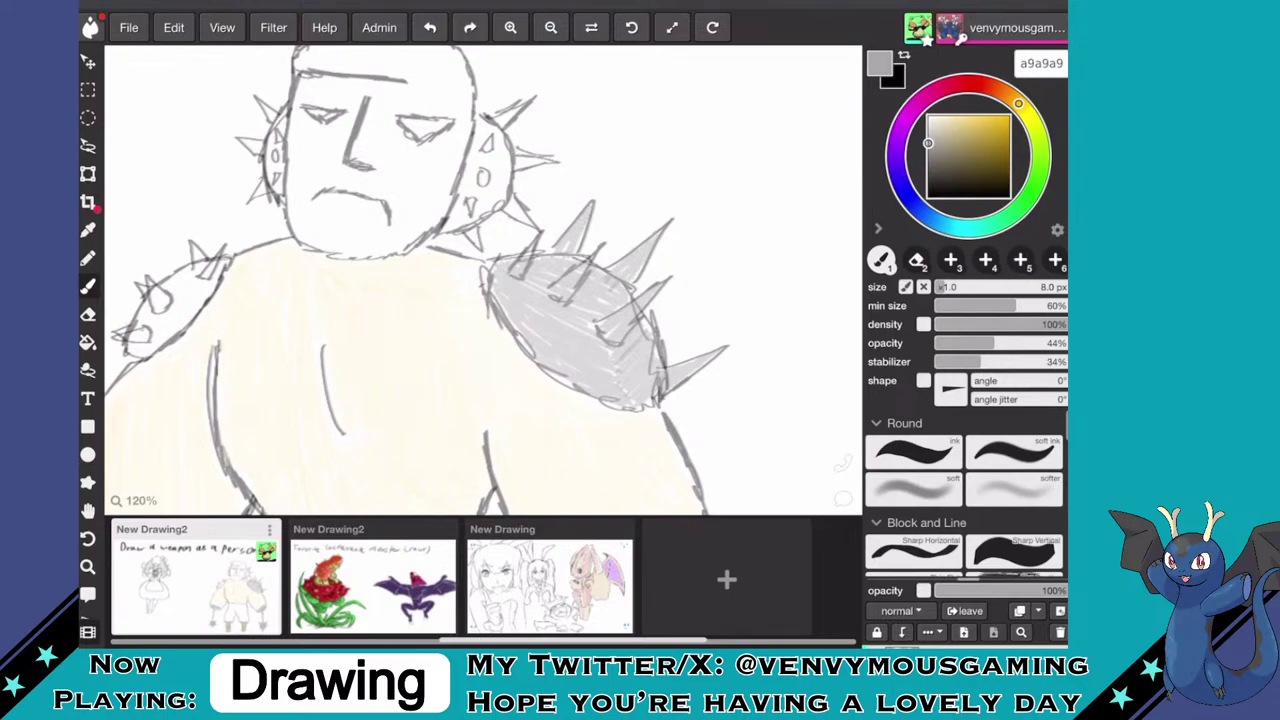
- Paint the smaller shoulder pad and its spikes grey
mouse_move(160, 300)
mouse_down()
mouse_move(505, 238)
mouse_move(518, 196)
mouse_move(540, 246)
mouse_move(512, 288)
mouse_up()
mouse_move(518, 232)
mouse_down()
mouse_move(498, 288)
mouse_move(494, 262)
mouse_up()
drag(516, 184, 498, 234)
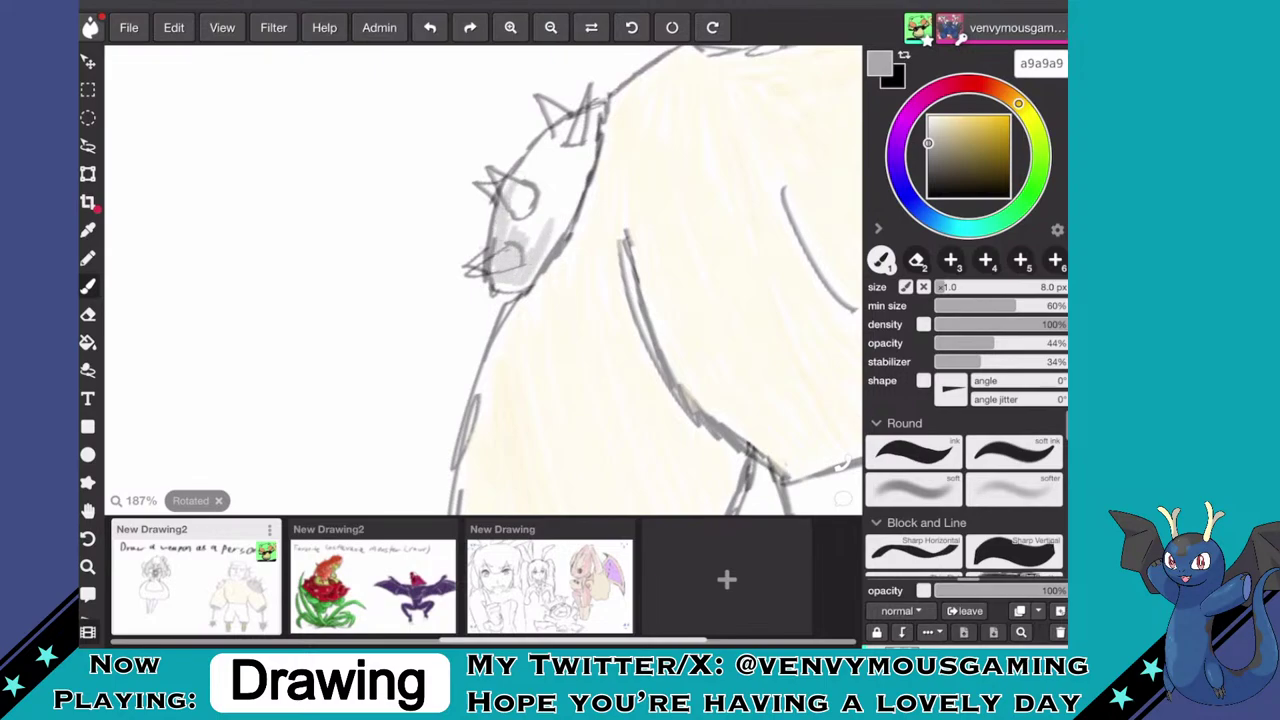
drag(548, 136, 518, 178)
mouse_move(574, 120)
mouse_down()
mouse_move(548, 146)
mouse_move(570, 170)
mouse_move(554, 234)
mouse_up()
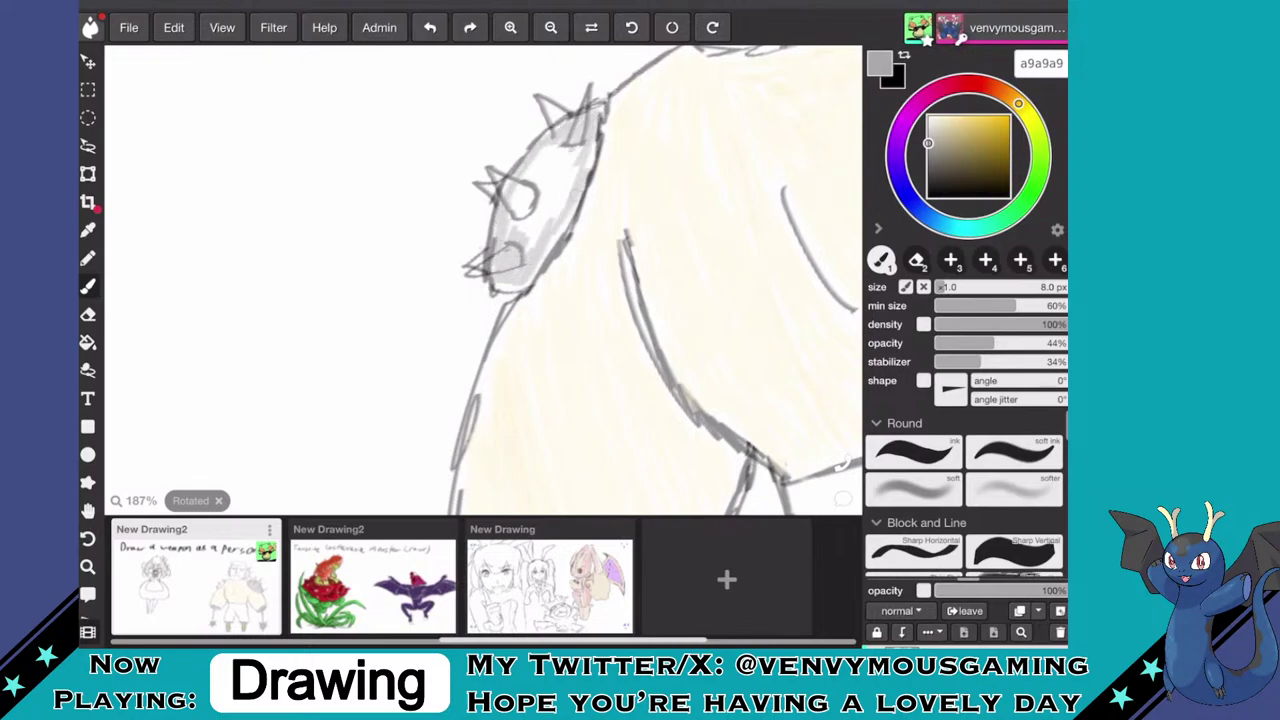
mouse_move(576, 168)
mouse_down()
mouse_move(554, 231)
mouse_move(565, 165)
mouse_move(512, 234)
mouse_up()
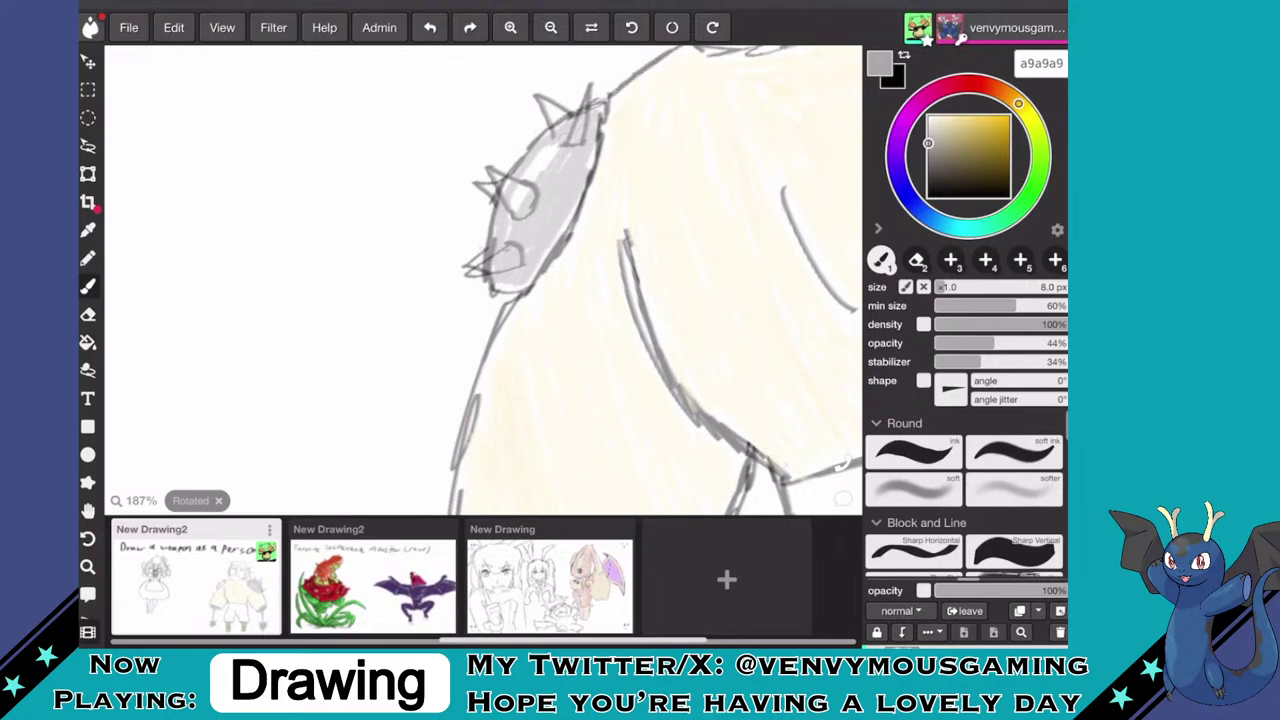
drag(560, 142, 514, 210)
drag(544, 156, 510, 208)
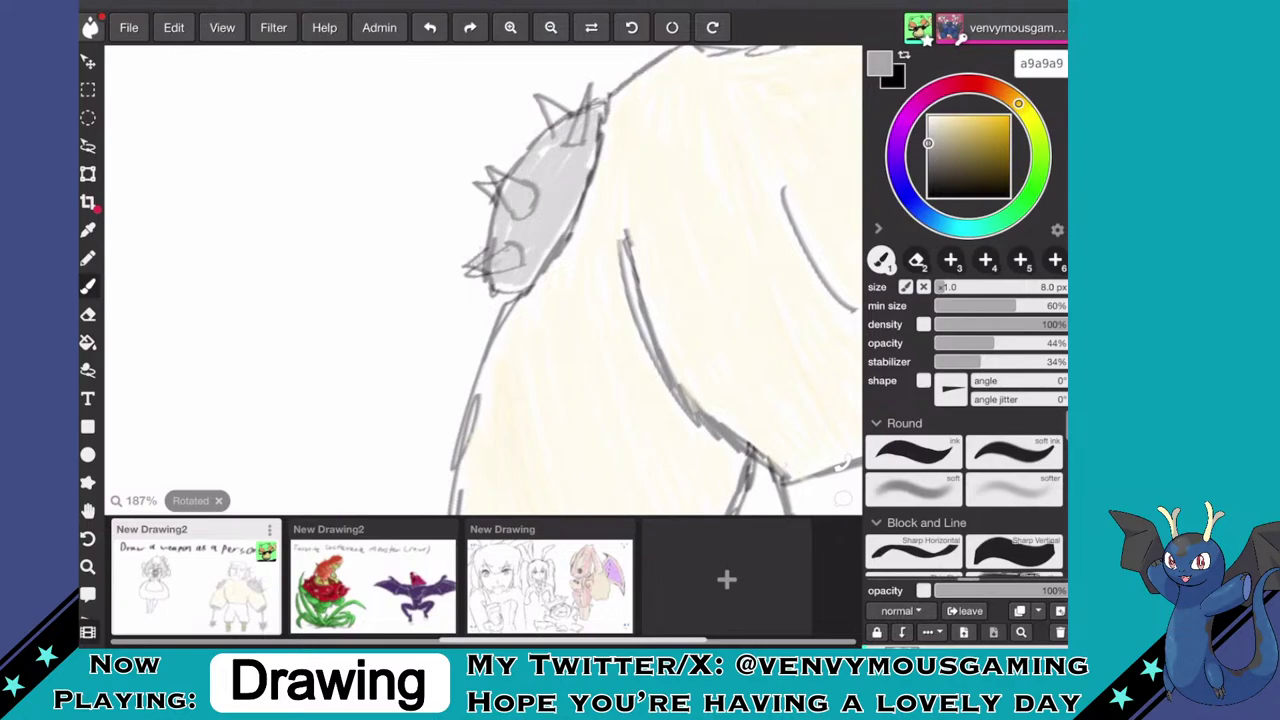
drag(546, 104, 562, 139)
mouse_move(594, 138)
mouse_down()
mouse_move(584, 161)
mouse_move(542, 174)
mouse_up()
drag(558, 140, 526, 178)
scroll(484, 280, down, 5)
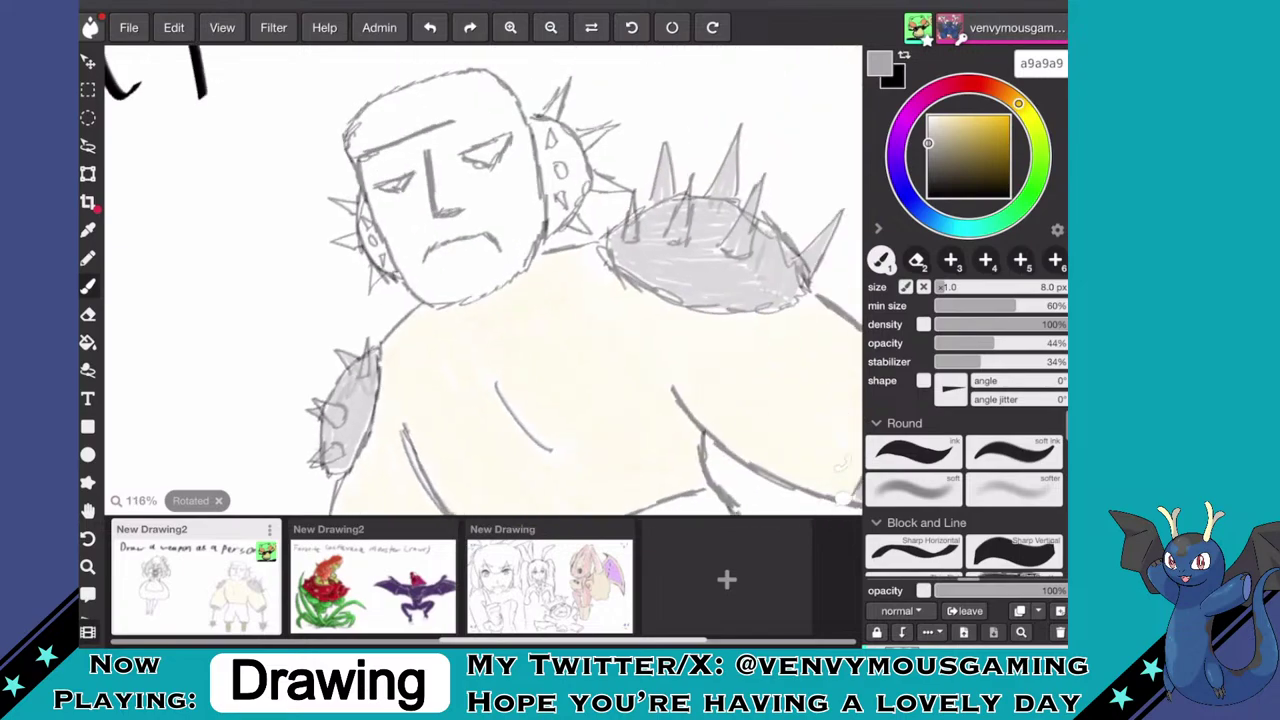
- Paint the smaller spiked ear piece and its three outer spikes grey
scroll(484, 280, down, 4)
scroll(484, 280, up, 12)
drag(408, 252, 374, 284)
mouse_move(404, 214)
mouse_down()
mouse_move(372, 264)
mouse_move(398, 220)
mouse_up()
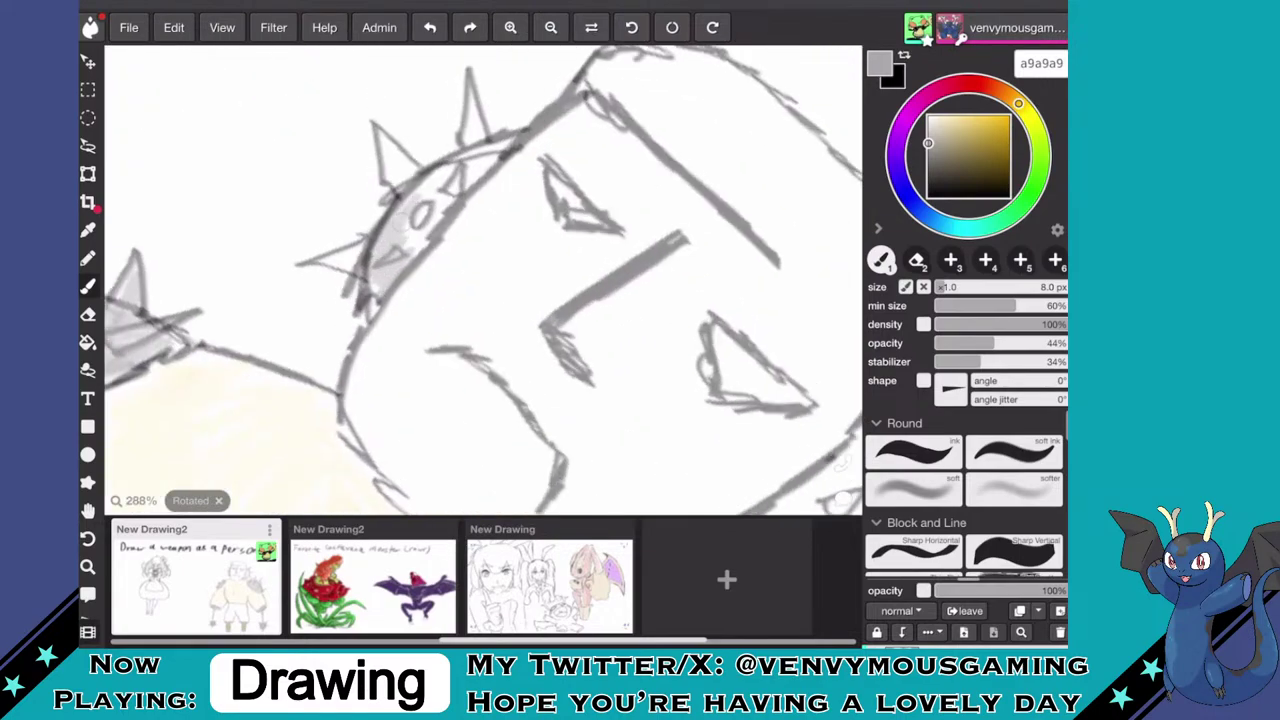
drag(440, 178, 420, 198)
mouse_move(466, 154)
mouse_down()
mouse_move(432, 180)
mouse_move(466, 174)
mouse_move(458, 194)
mouse_up()
drag(462, 196, 408, 244)
drag(456, 180, 417, 220)
mouse_move(358, 249)
mouse_down()
mouse_move(336, 268)
mouse_move(330, 258)
mouse_up()
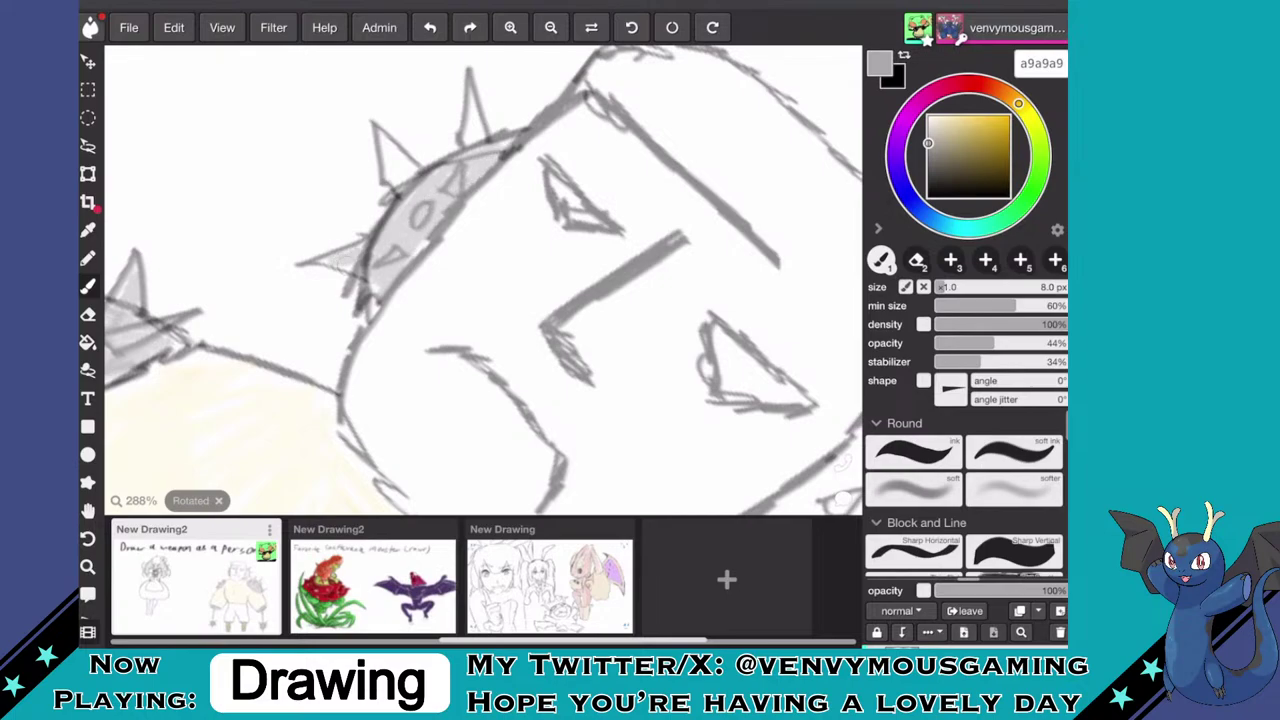
drag(394, 148, 392, 180)
mouse_move(392, 140)
mouse_down()
mouse_move(382, 146)
mouse_move(422, 176)
mouse_up()
drag(391, 168, 386, 180)
drag(474, 114, 468, 142)
drag(479, 112, 478, 138)
scroll(440, 350, down, 1)
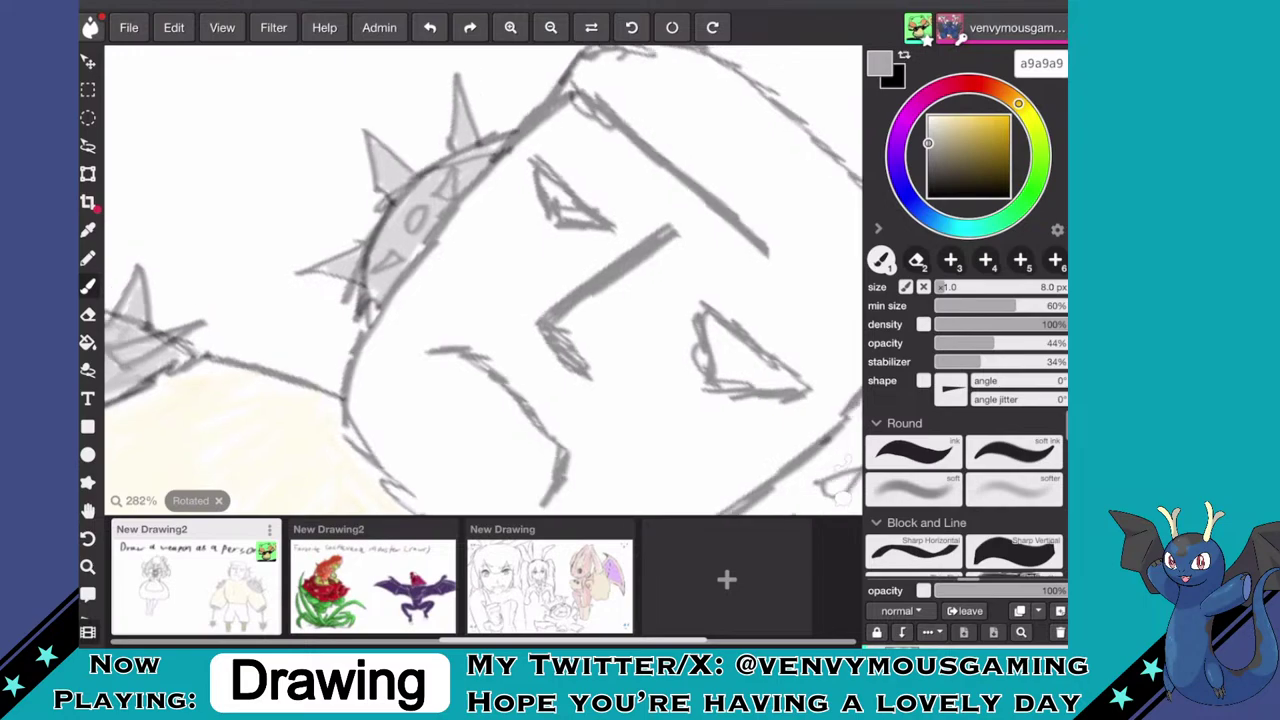
- Paint the body of the larger spiked ear piece grey, inside its outline and around its studs
scroll(484, 280, down, 5)
scroll(611, 302, up, 5)
drag(382, 256, 370, 292)
drag(399, 252, 376, 290)
mouse_move(412, 256)
mouse_down()
mouse_move(386, 292)
mouse_move(400, 264)
mouse_up()
drag(408, 194, 400, 212)
mouse_move(414, 180)
mouse_down()
mouse_move(386, 262)
mouse_move(440, 118)
mouse_move(448, 50)
mouse_up()
mouse_move(438, 110)
mouse_down()
mouse_move(466, 58)
mouse_move(488, 150)
mouse_up()
mouse_move(482, 90)
mouse_down()
mouse_move(500, 176)
mouse_move(484, 240)
mouse_move(470, 210)
mouse_move(436, 264)
mouse_up()
drag(452, 204, 426, 266)
drag(432, 184, 418, 250)
mouse_move(442, 192)
mouse_down()
mouse_move(470, 136)
mouse_move(458, 200)
mouse_up()
mouse_move(486, 148)
mouse_down()
mouse_move(462, 212)
mouse_move(480, 206)
mouse_up()
drag(470, 170, 464, 202)
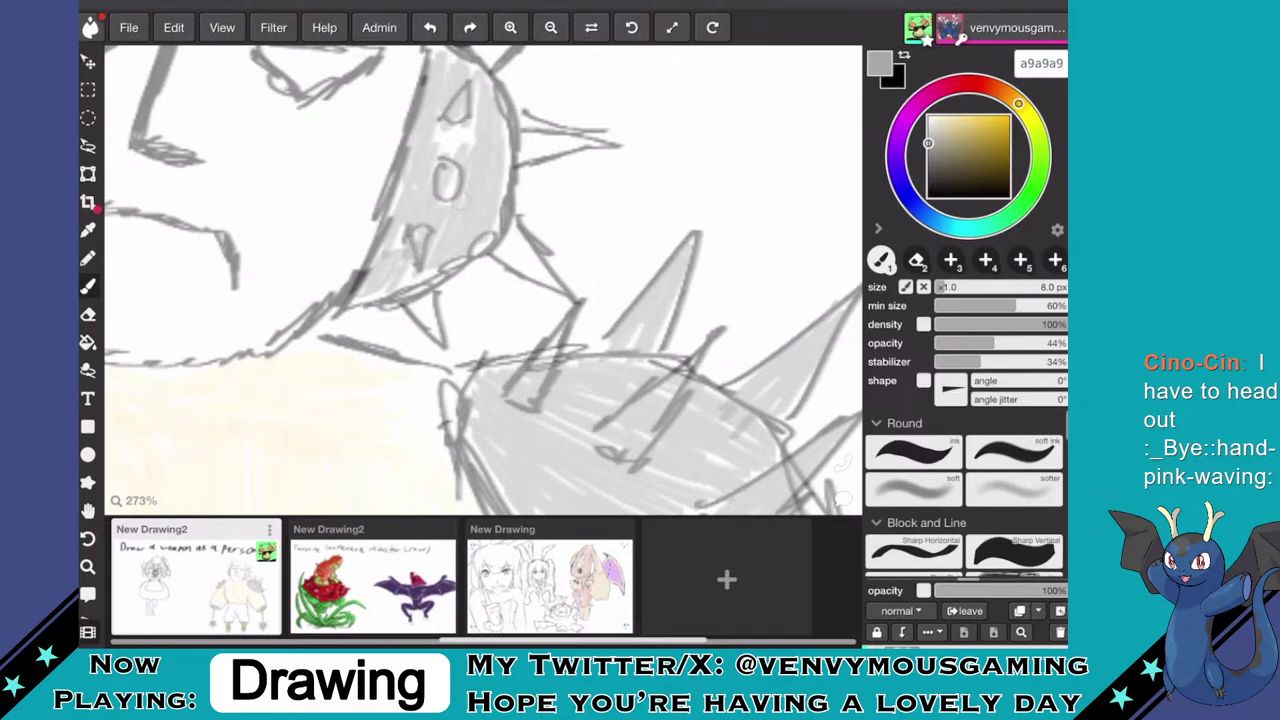
drag(470, 122, 458, 150)
drag(458, 168, 442, 188)
mouse_move(462, 118)
mouse_down()
mouse_move(436, 166)
mouse_move(438, 140)
mouse_move(472, 132)
mouse_up()
drag(476, 136, 468, 156)
scroll(598, 444, down, 3)
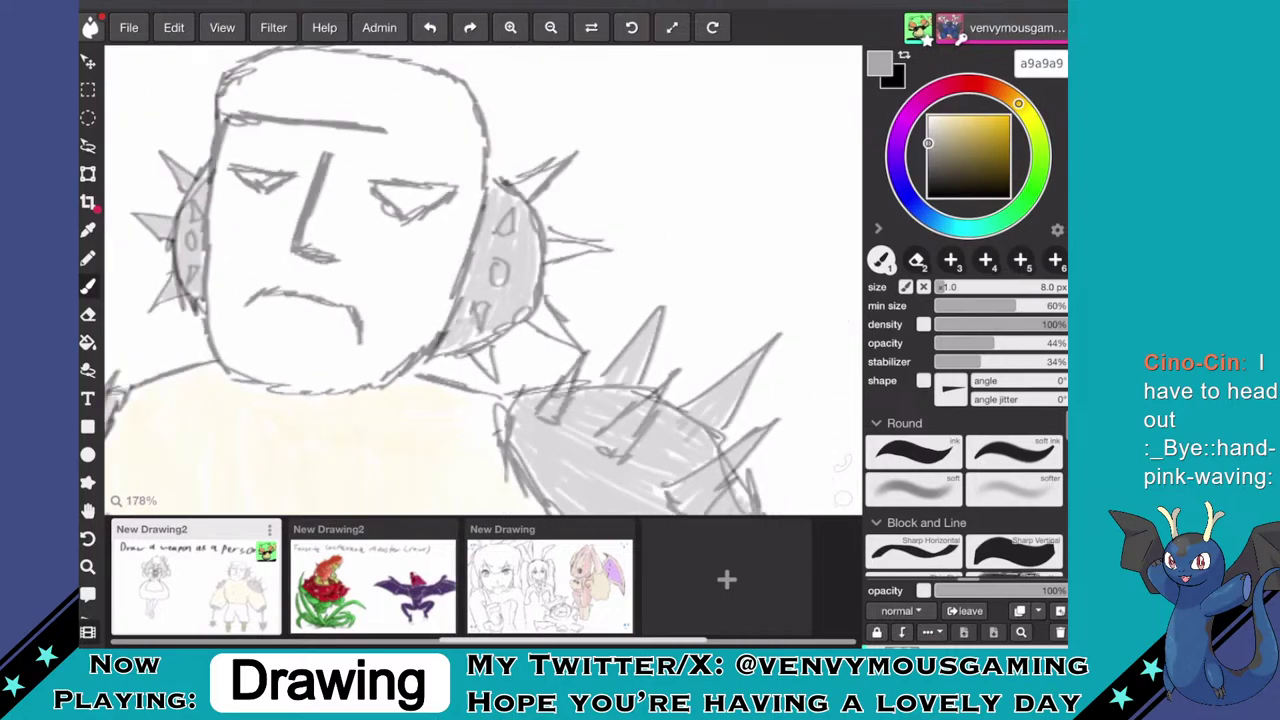
scroll(600, 270, down, 6)
scroll(427, 251, up, 4)
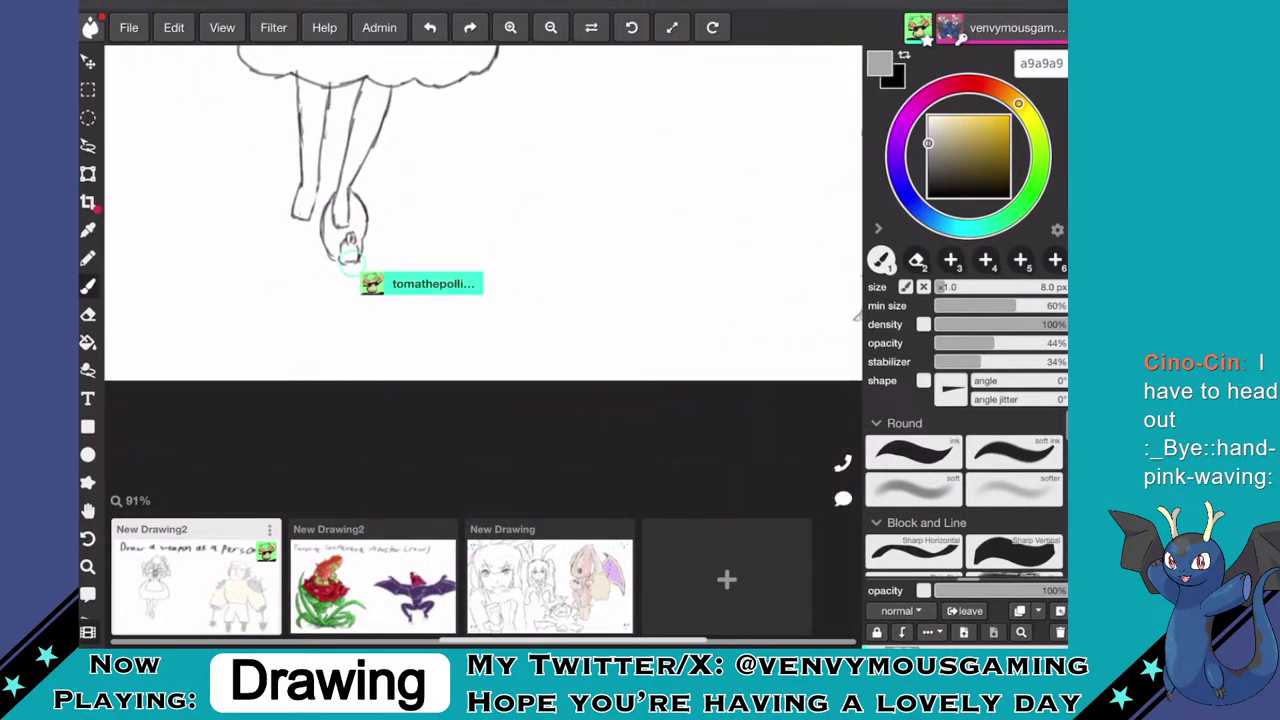
scroll(483, 270, down, 3)
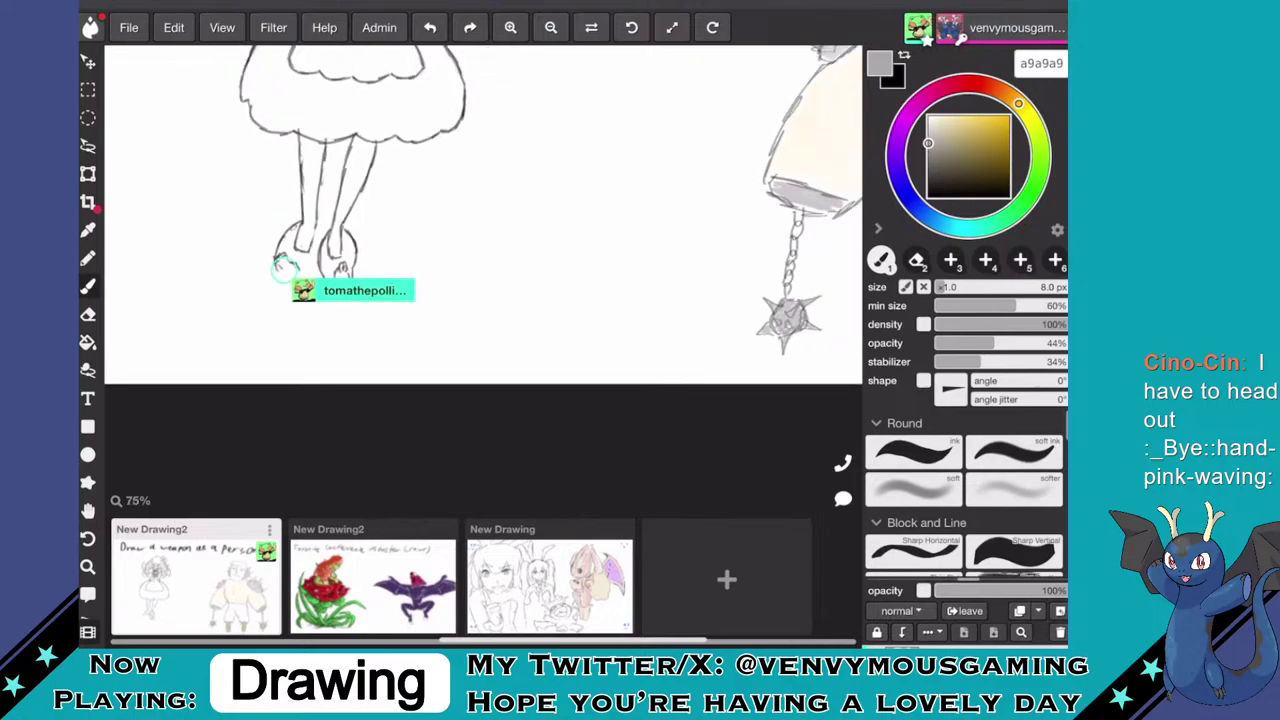
scroll(483, 280, up, 5)
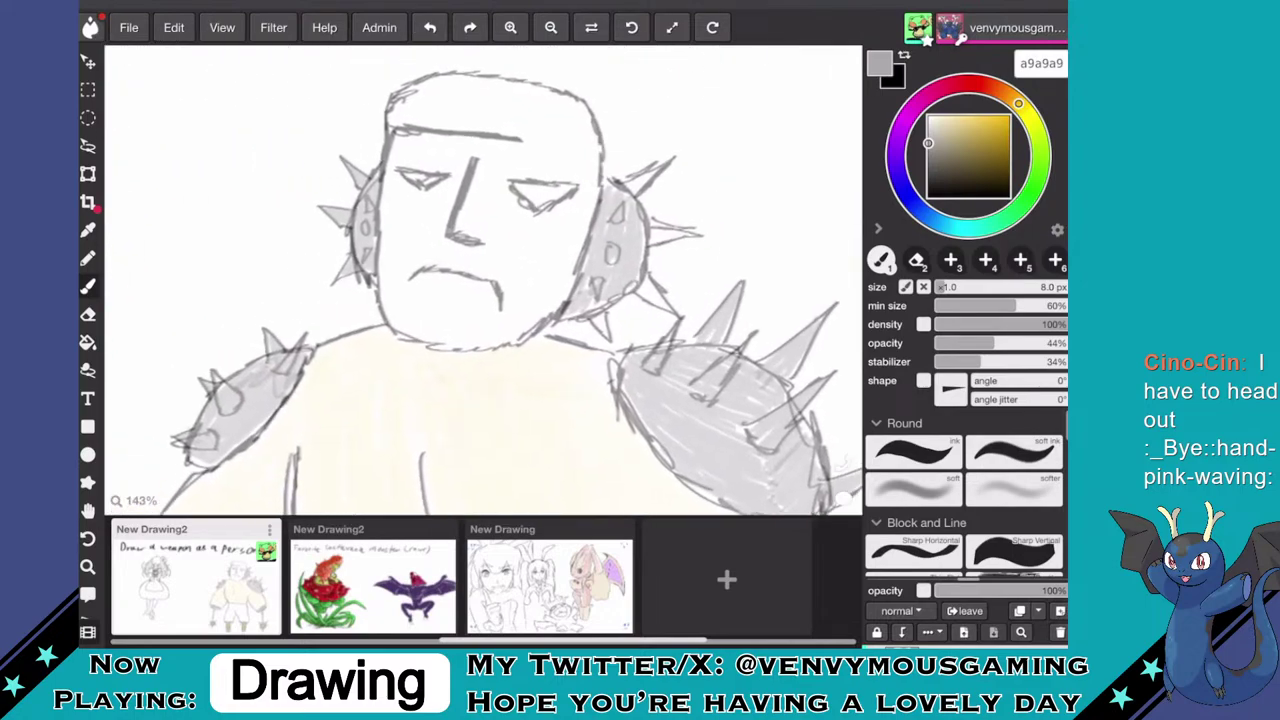
scroll(484, 280, up, 2)
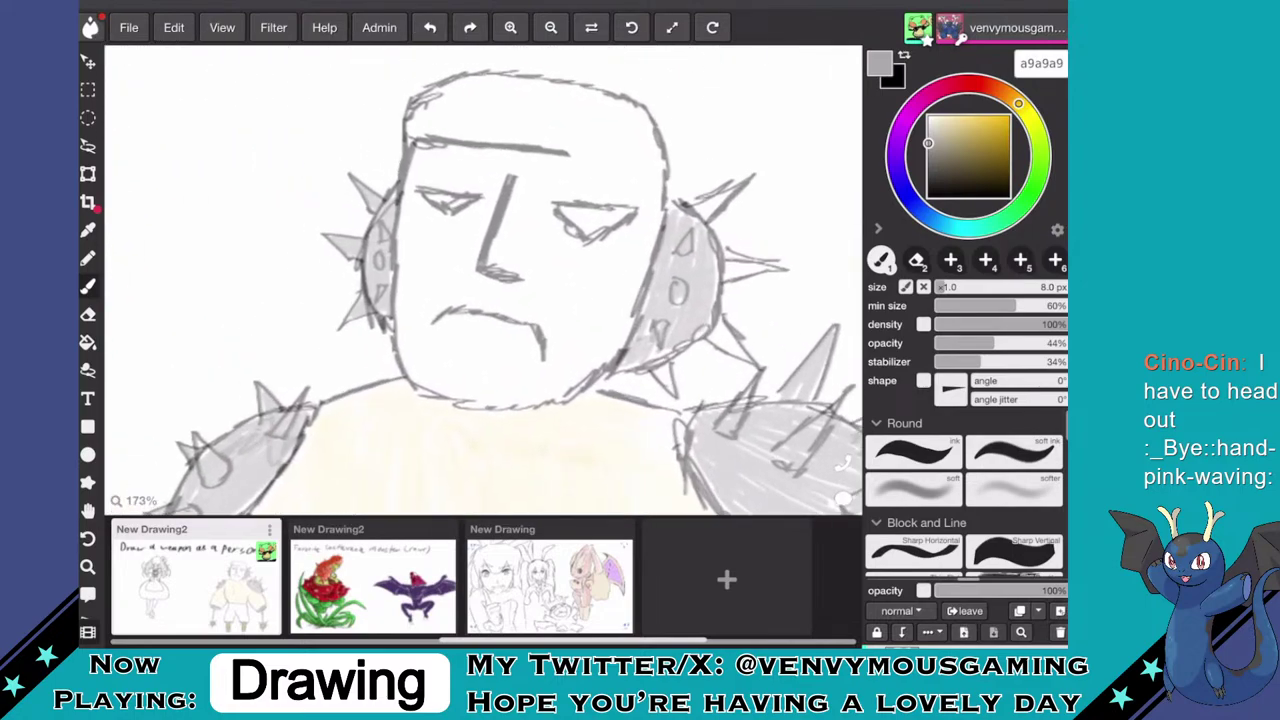
scroll(484, 280, down, 5)
scroll(484, 280, up, 2)
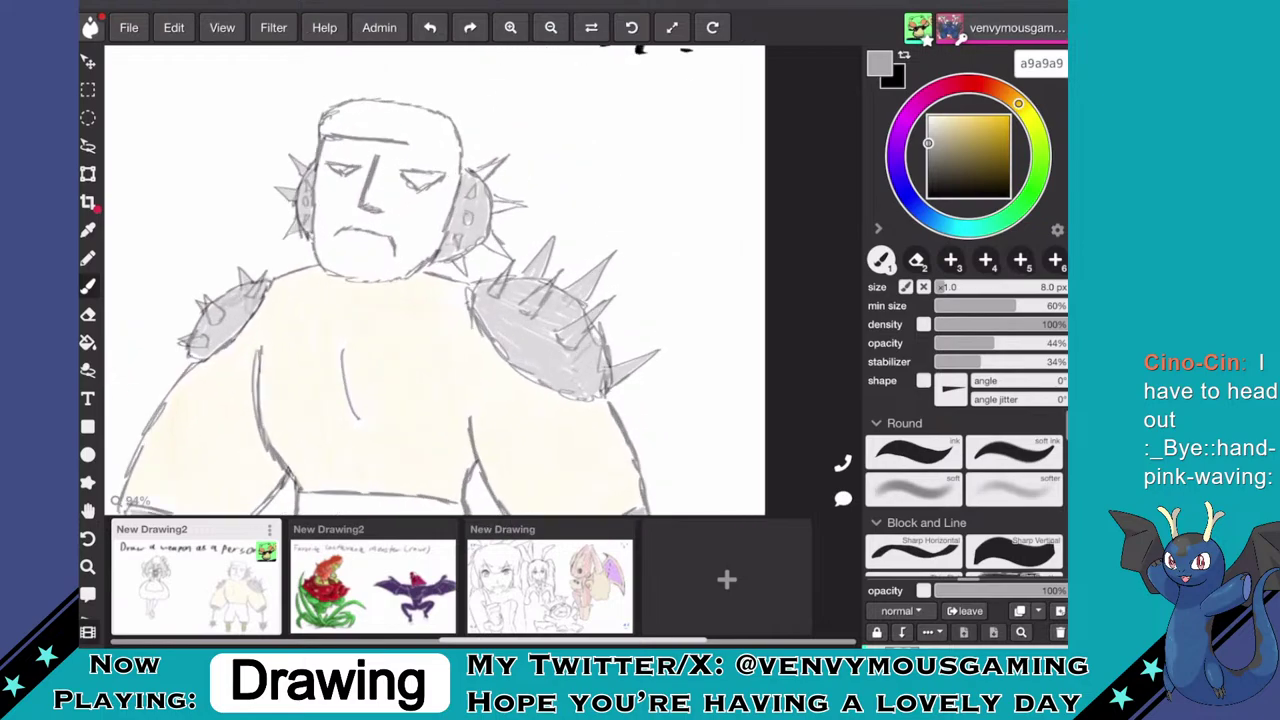
- Sample the pale skin tone fff5de from the arm above its grey cuff and return to the brush
drag(600, 432, 654, 428)
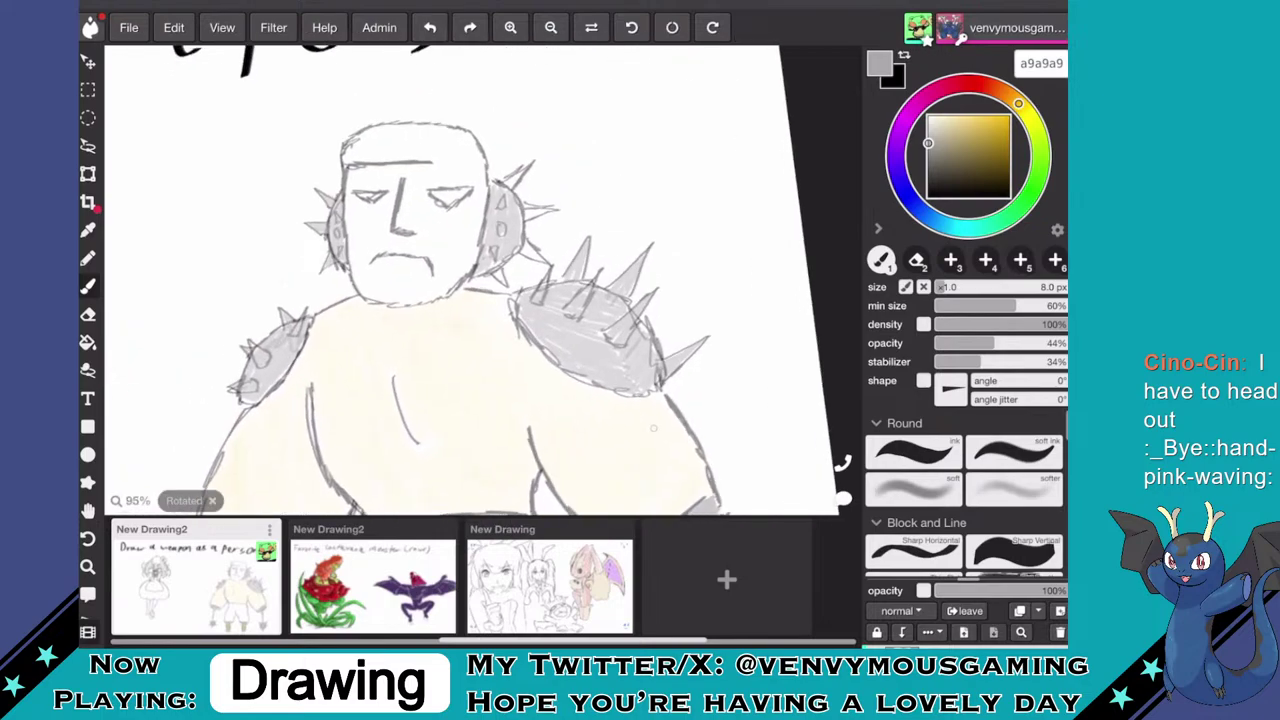
click(88, 230)
drag(418, 443, 487, 139)
scroll(568, 176, up, 5)
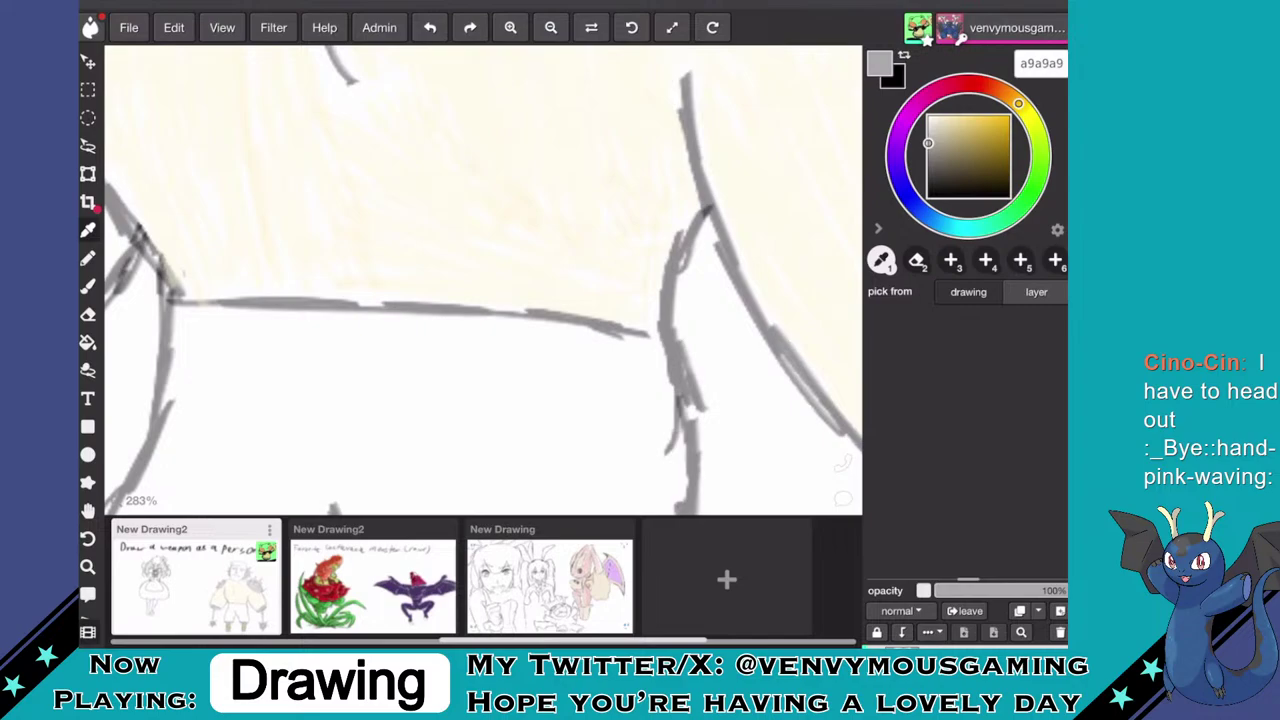
scroll(483, 280, down, 3)
drag(590, 315, 330, 233)
scroll(543, 317, up, 8)
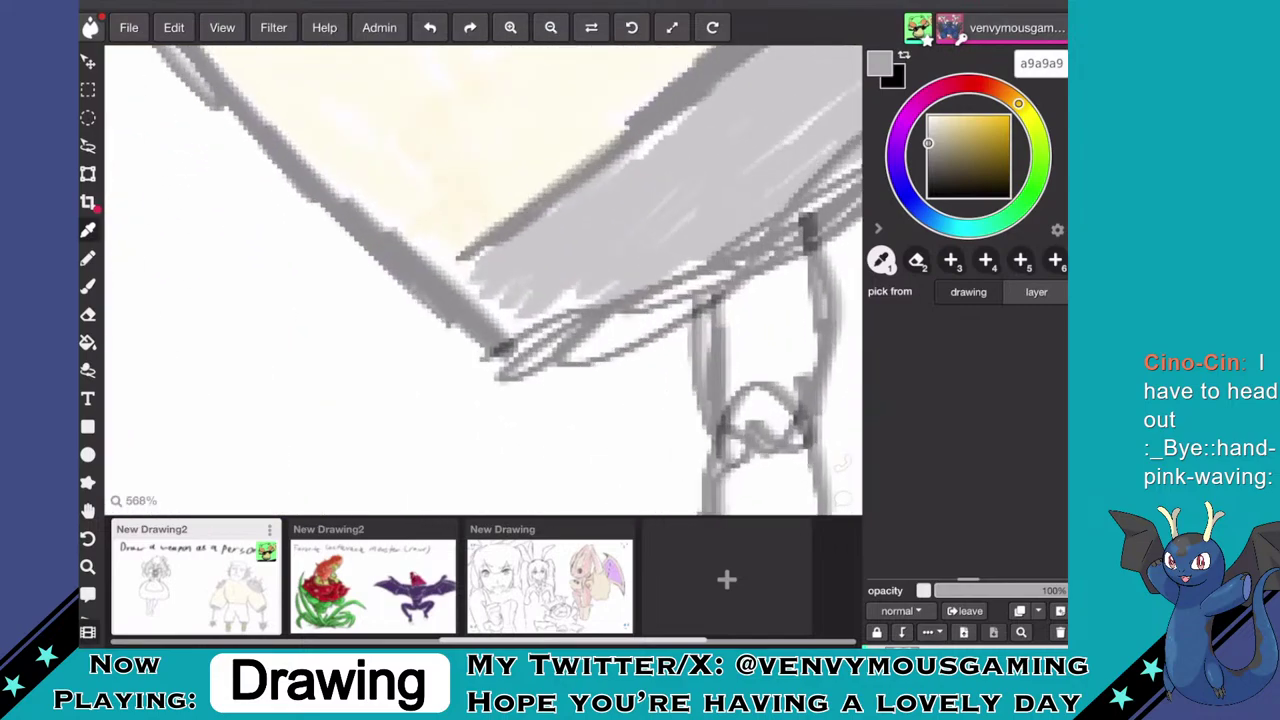
click(462, 350)
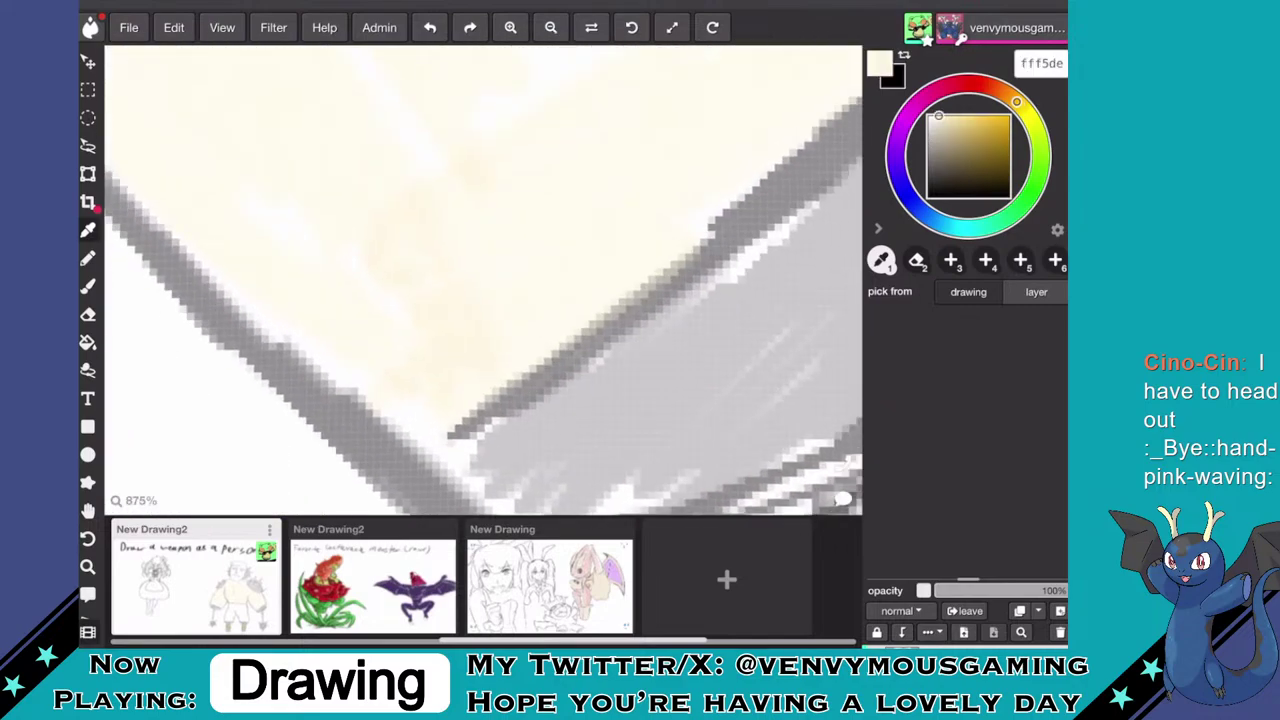
click(88, 286)
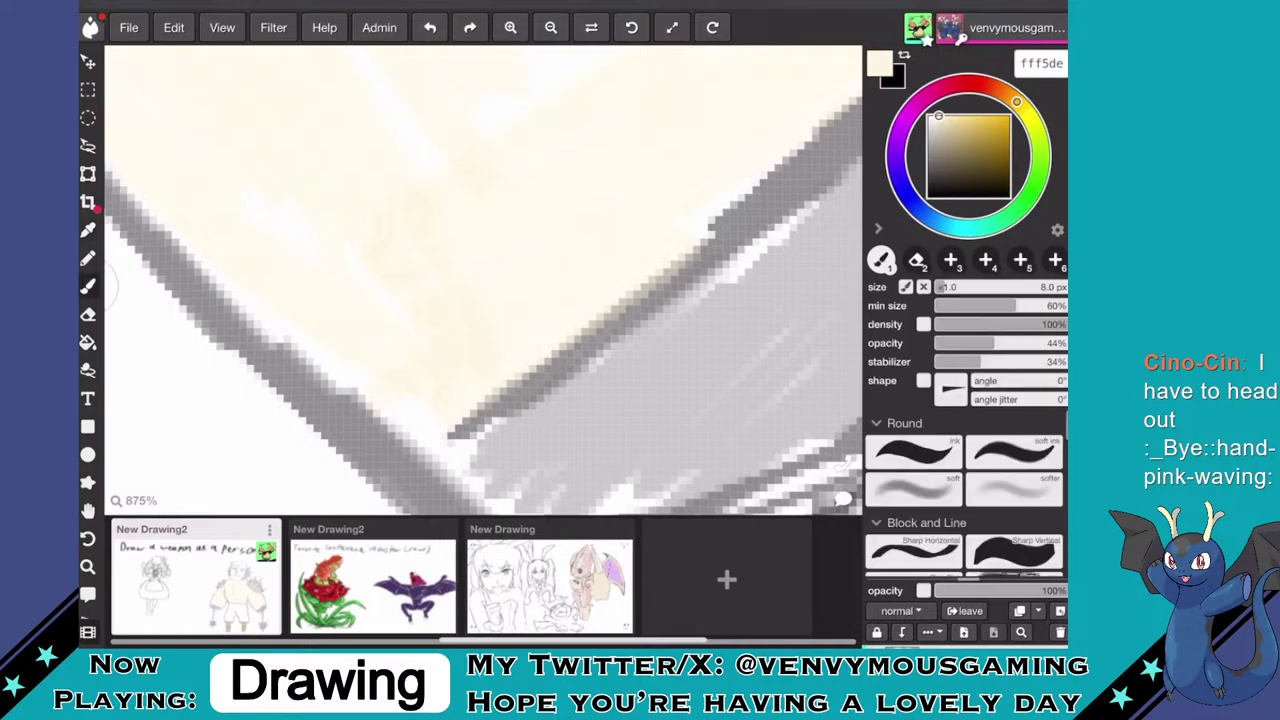
scroll(483, 280, down, 3)
scroll(483, 280, down, 8)
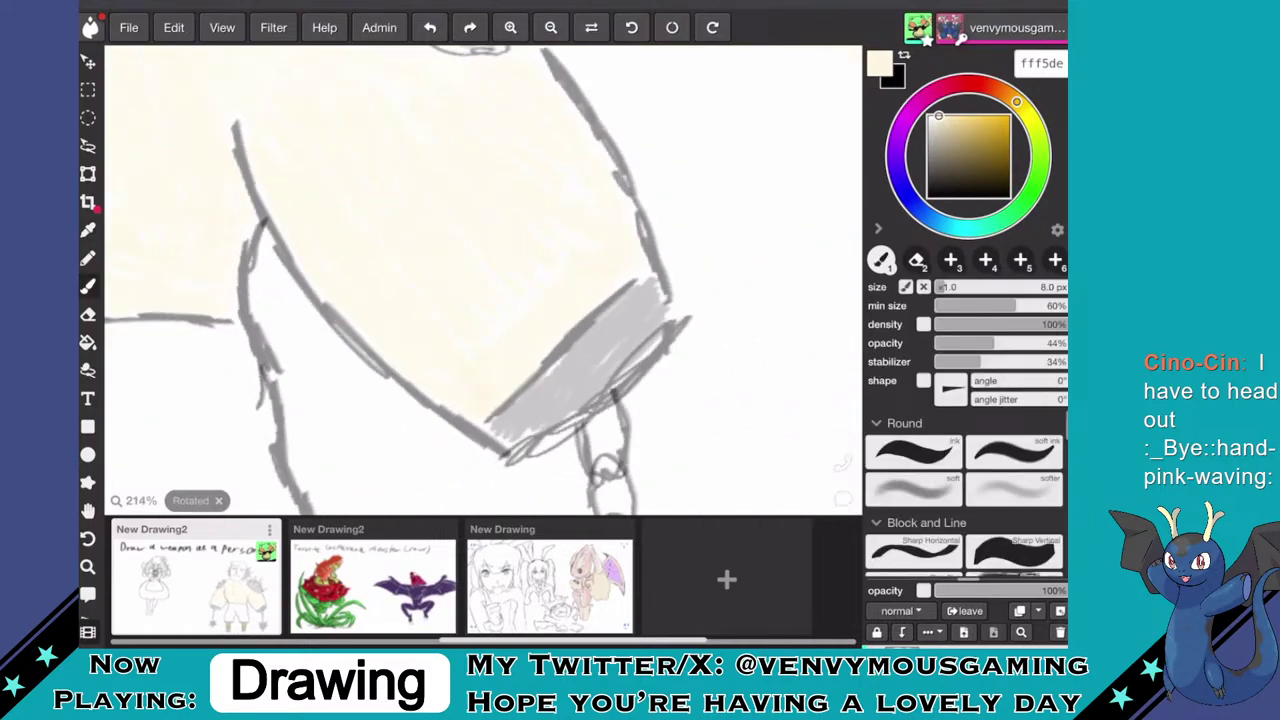
- Paint the face's edge beside the smaller ear piece and the forehead above the brow line in the pale skin tone
scroll(483, 280, up, 5)
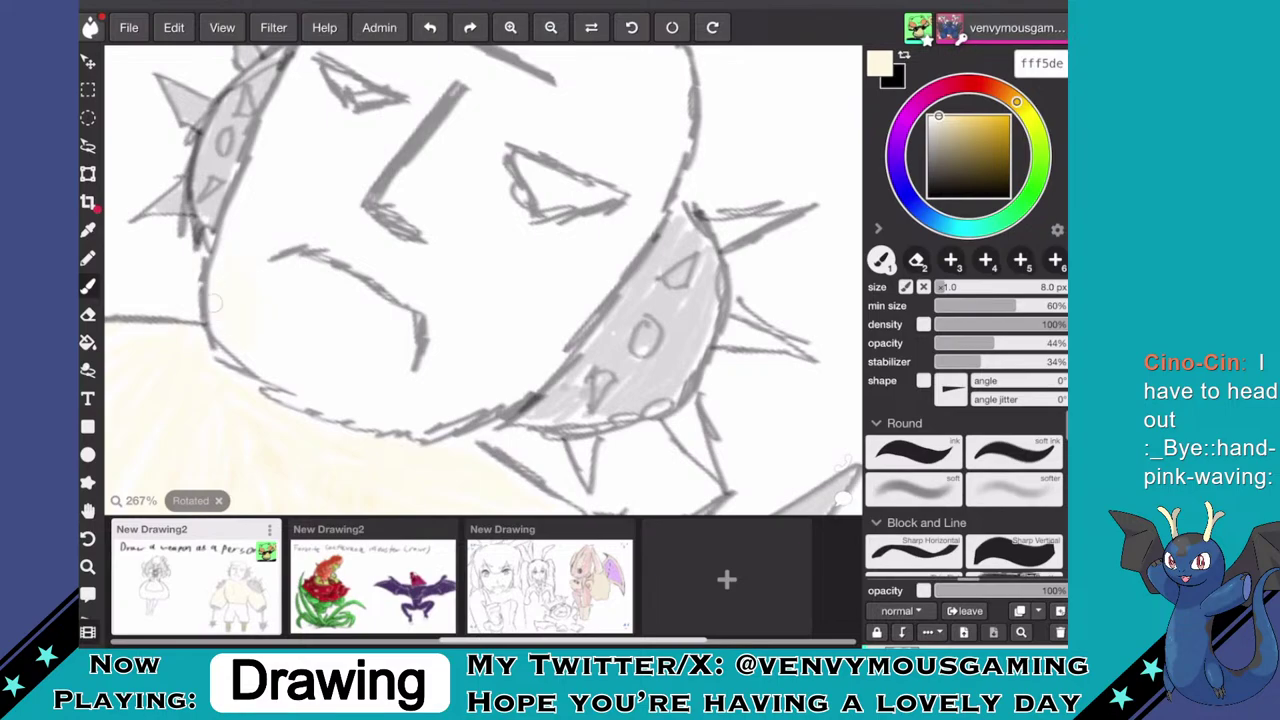
mouse_move(265, 172)
mouse_down()
mouse_move(223, 254)
mouse_move(273, 142)
mouse_move(258, 176)
mouse_up()
scroll(483, 280, up, 1)
scroll(483, 280, down, 1)
scroll(474, 311, up, 2)
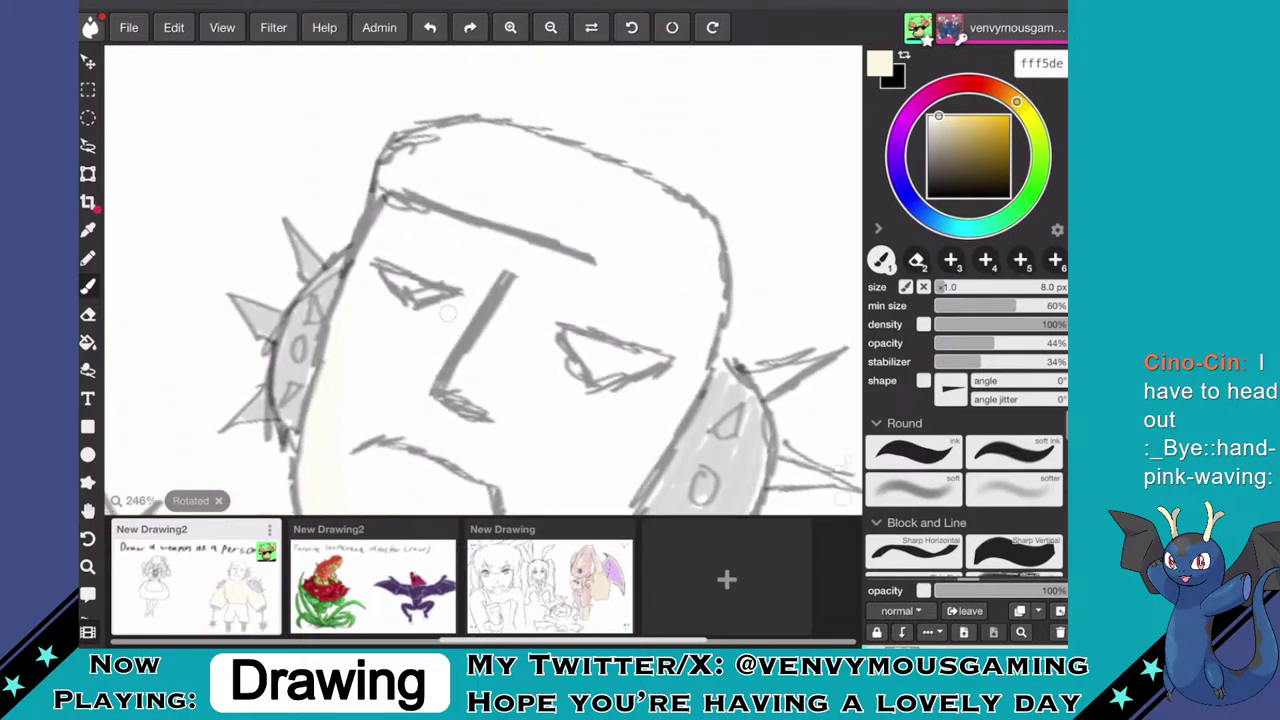
mouse_move(352, 295)
mouse_down()
mouse_move(406, 150)
mouse_move(449, 132)
mouse_move(428, 191)
mouse_move(507, 120)
mouse_move(456, 207)
mouse_move(529, 144)
mouse_move(491, 215)
mouse_move(549, 171)
mouse_move(541, 203)
mouse_move(606, 194)
mouse_move(598, 228)
mouse_up()
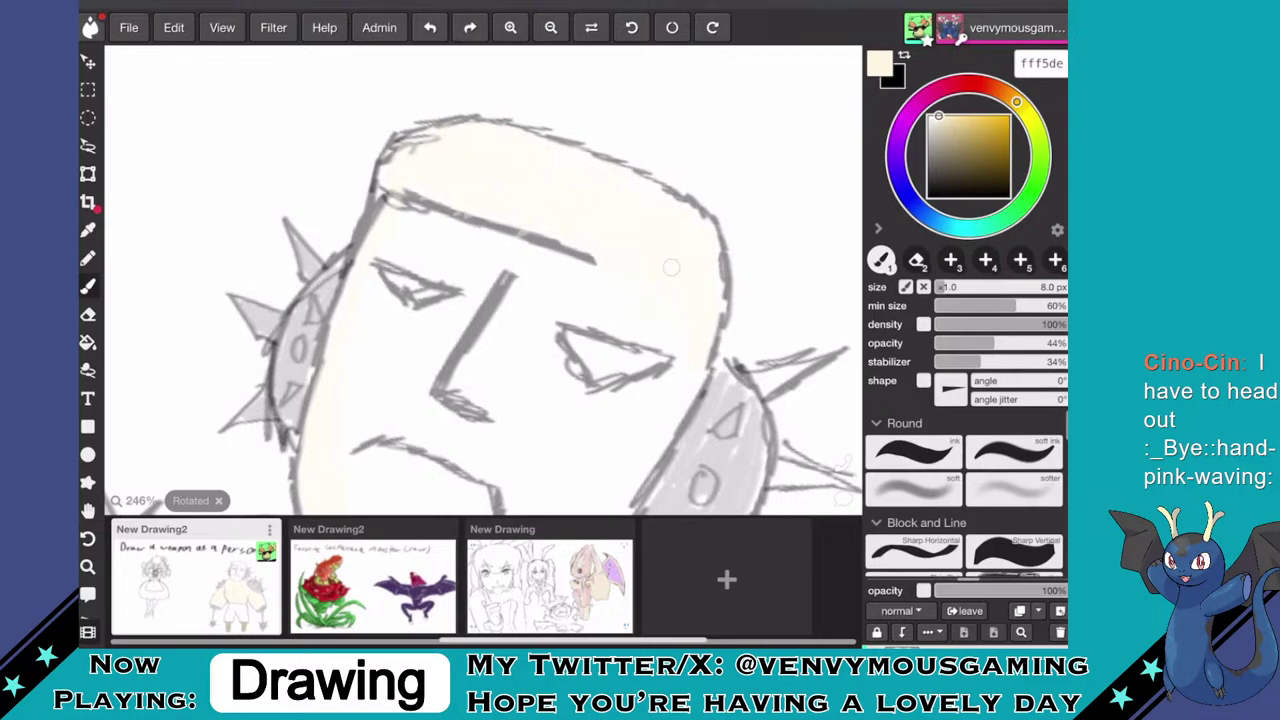
- Paint the jaw, the chin below the mouth and the cheek beside the larger ear piece in the skin tone
scroll(600, 300, down, 5)
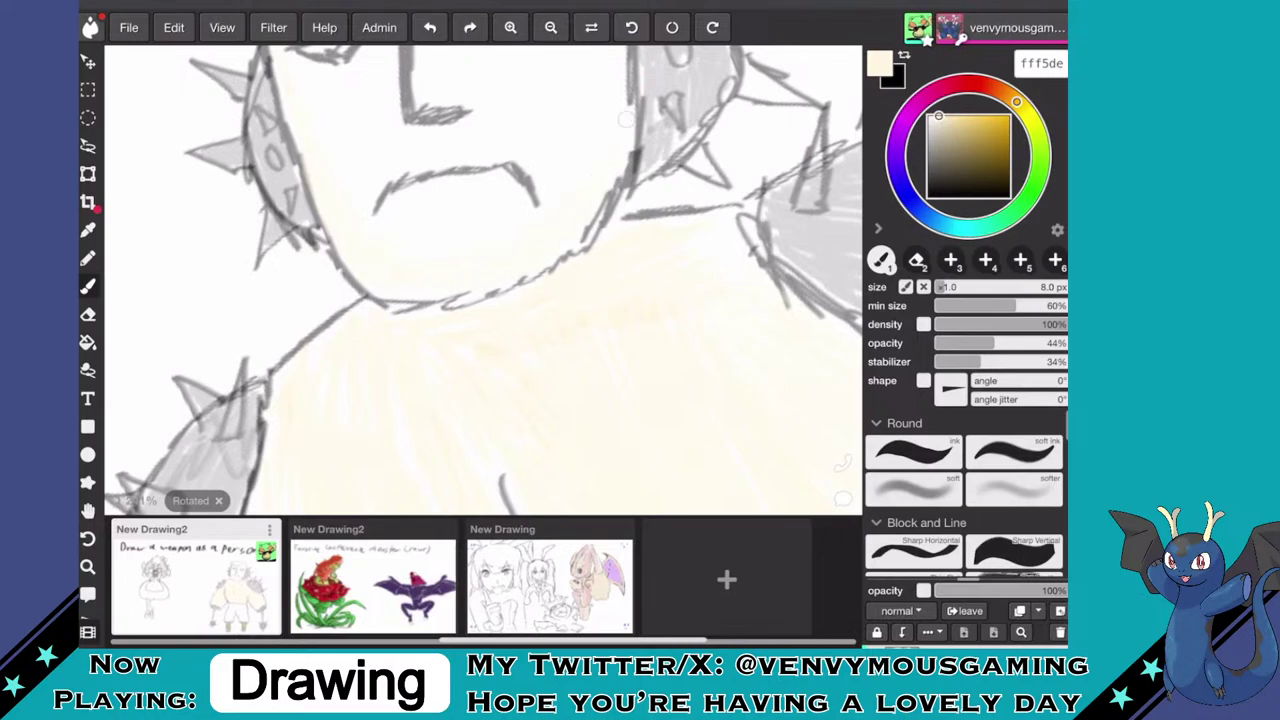
scroll(627, 119, up, 4)
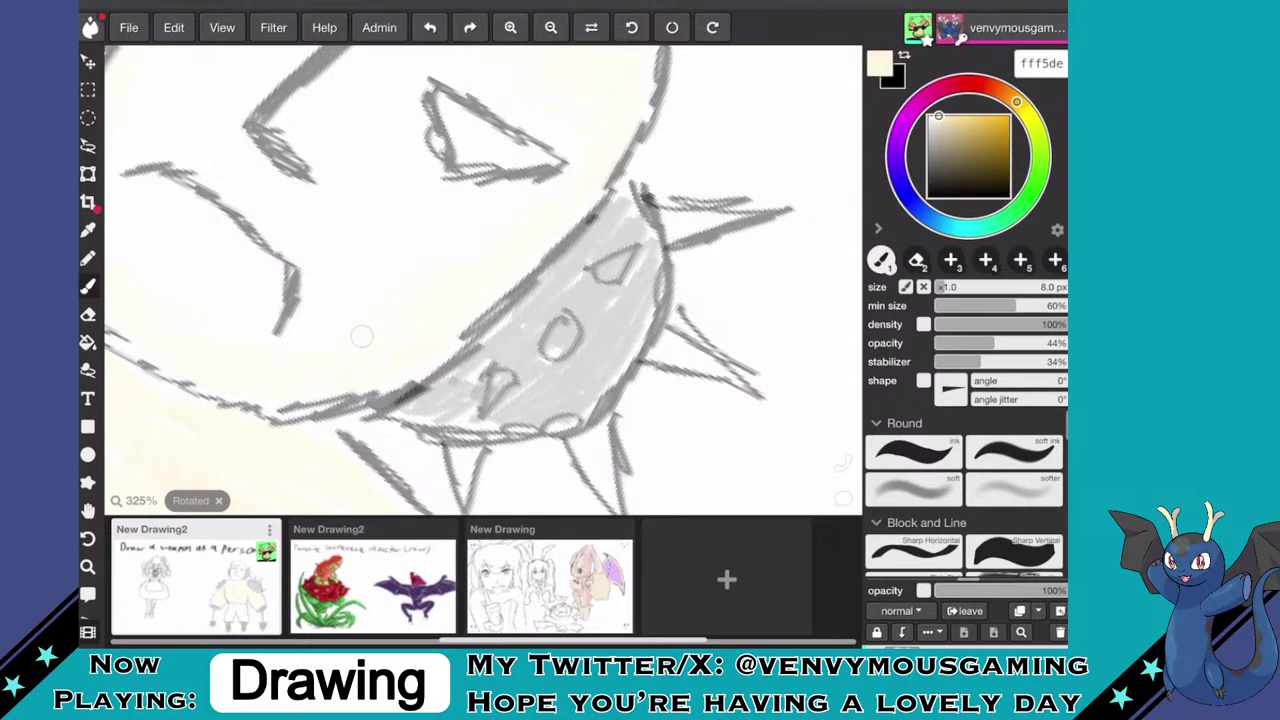
scroll(484, 280, up, 3)
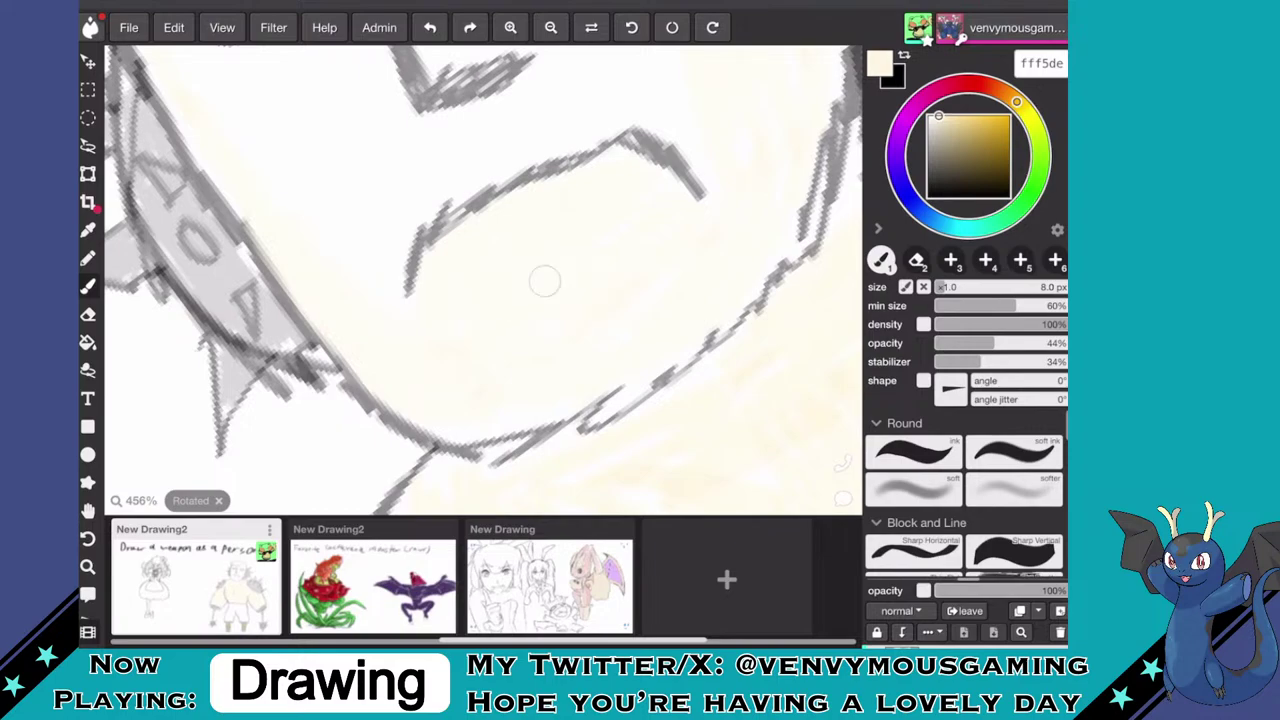
scroll(545, 281, down, 4)
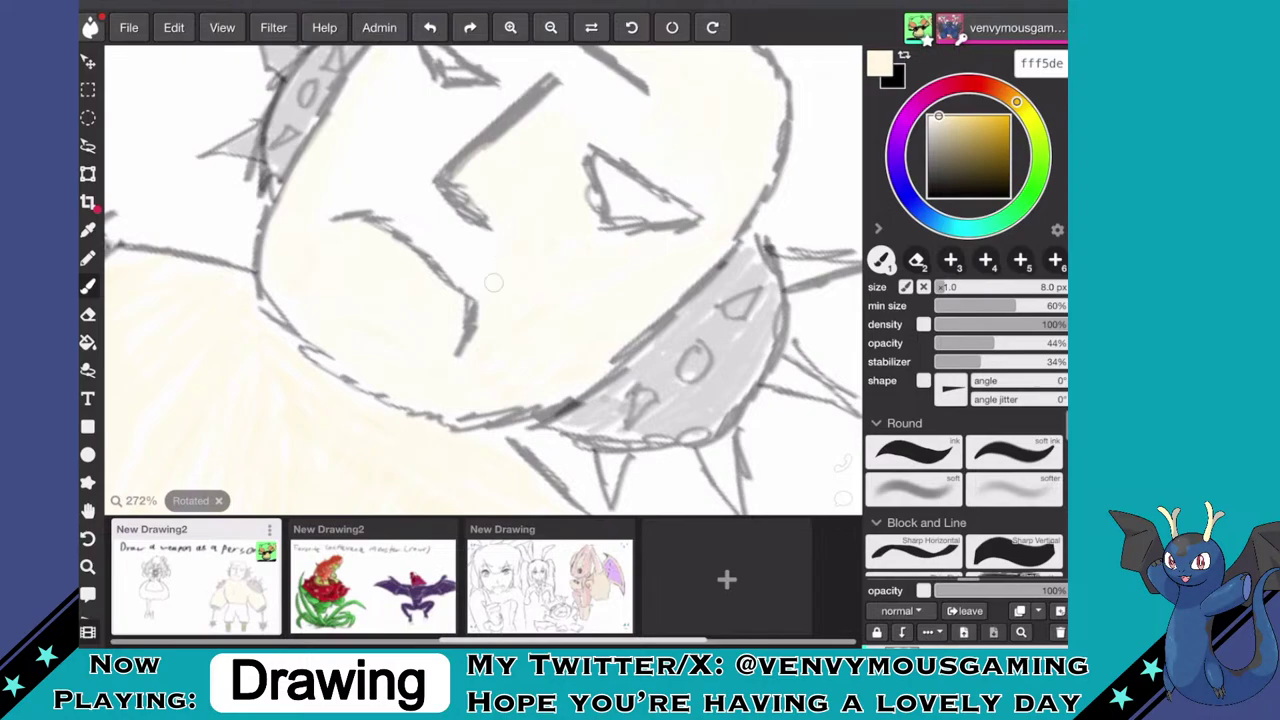
mouse_move(555, 80)
mouse_down()
mouse_move(714, 266)
mouse_move(615, 380)
mouse_up()
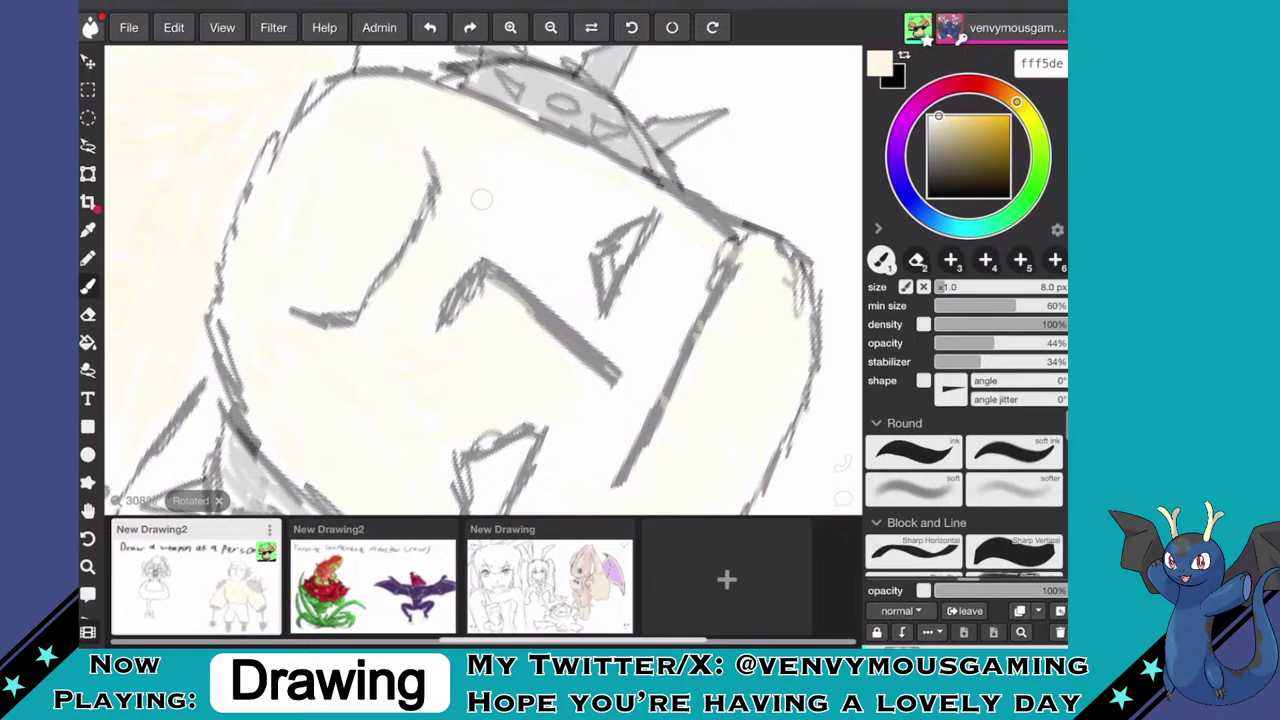
- Paint the skin around the nose and the cheek between the mouth and the smaller eye
mouse_move(485, 262)
mouse_down()
mouse_move(457, 306)
mouse_move(500, 278)
mouse_up()
scroll(484, 280, up, 2)
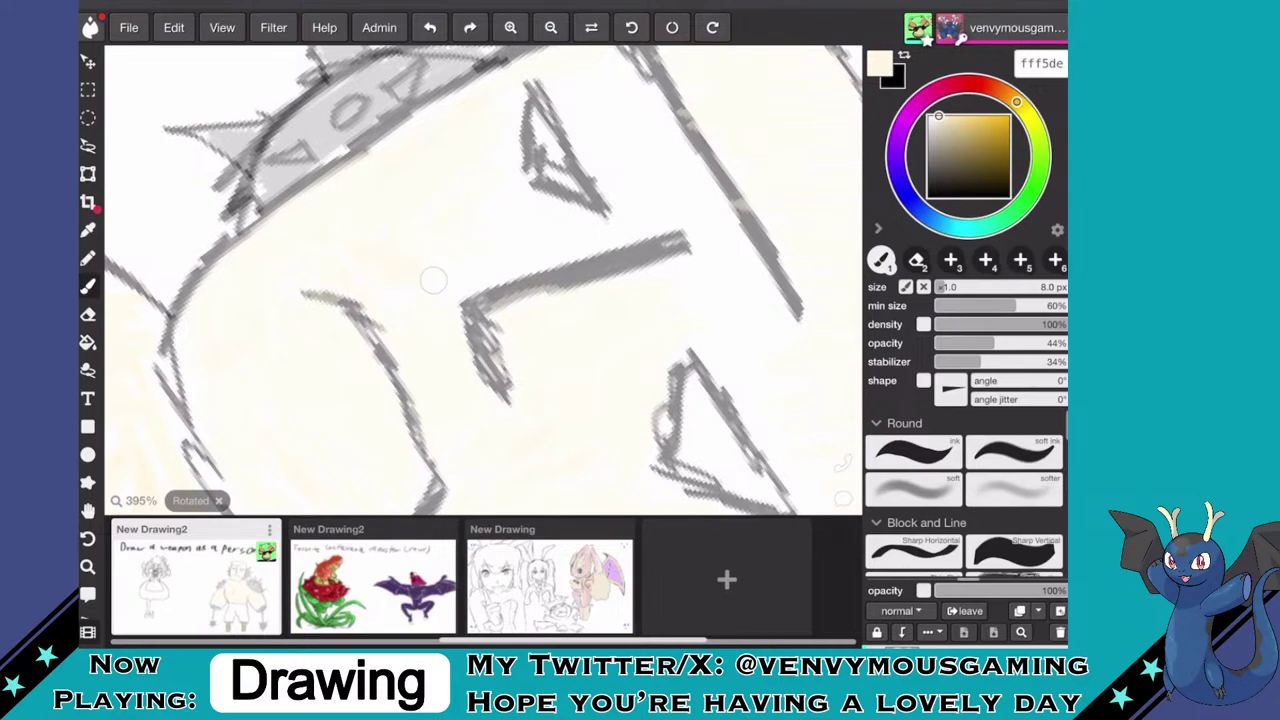
scroll(484, 280, down, 1)
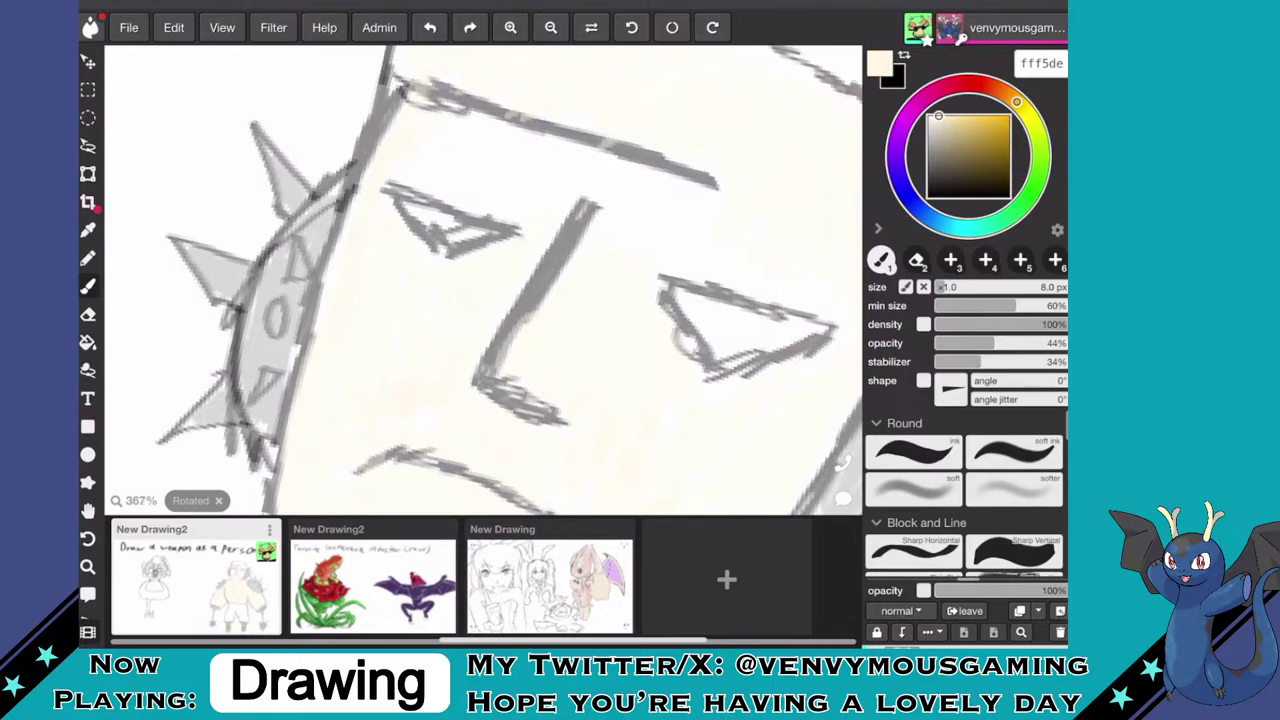
- Paint the strip between the brow line and both eyes in the skin tone, leaving the eyes unpainted
scroll(484, 280, down, 1)
scroll(603, 134, up, 3)
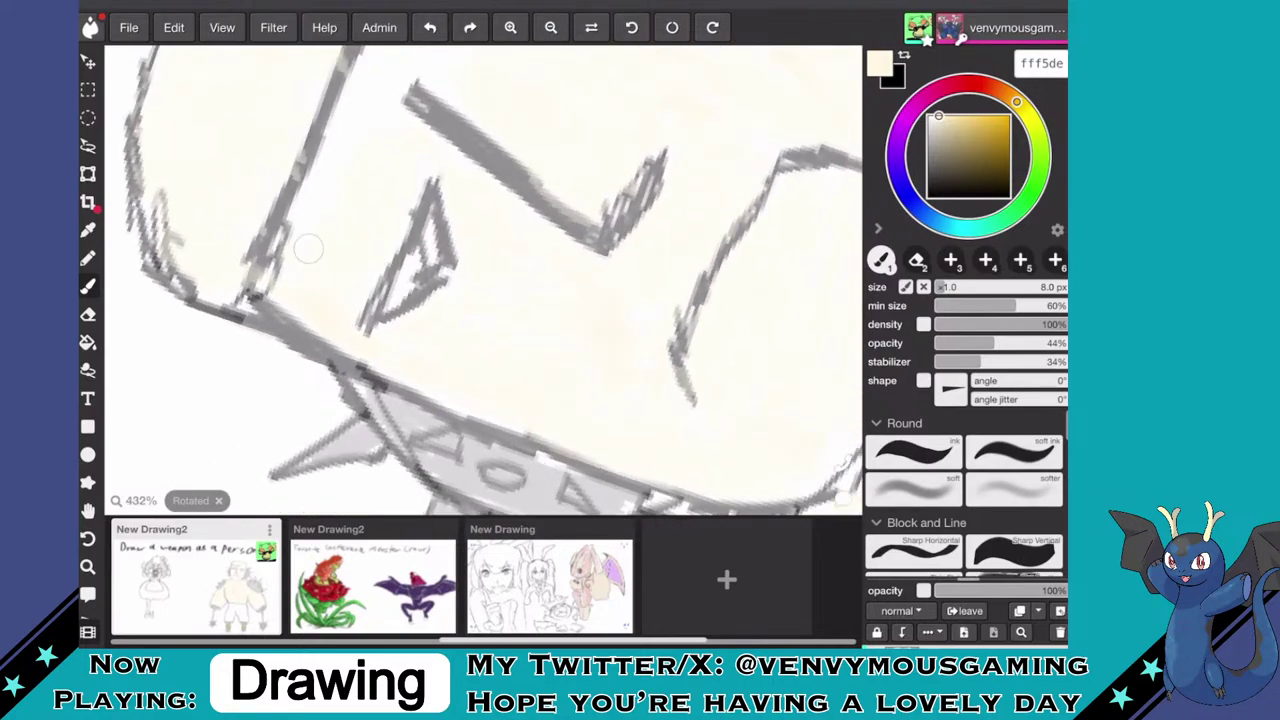
scroll(557, 180, down, 2)
scroll(484, 280, up, 2)
scroll(484, 280, down, 2)
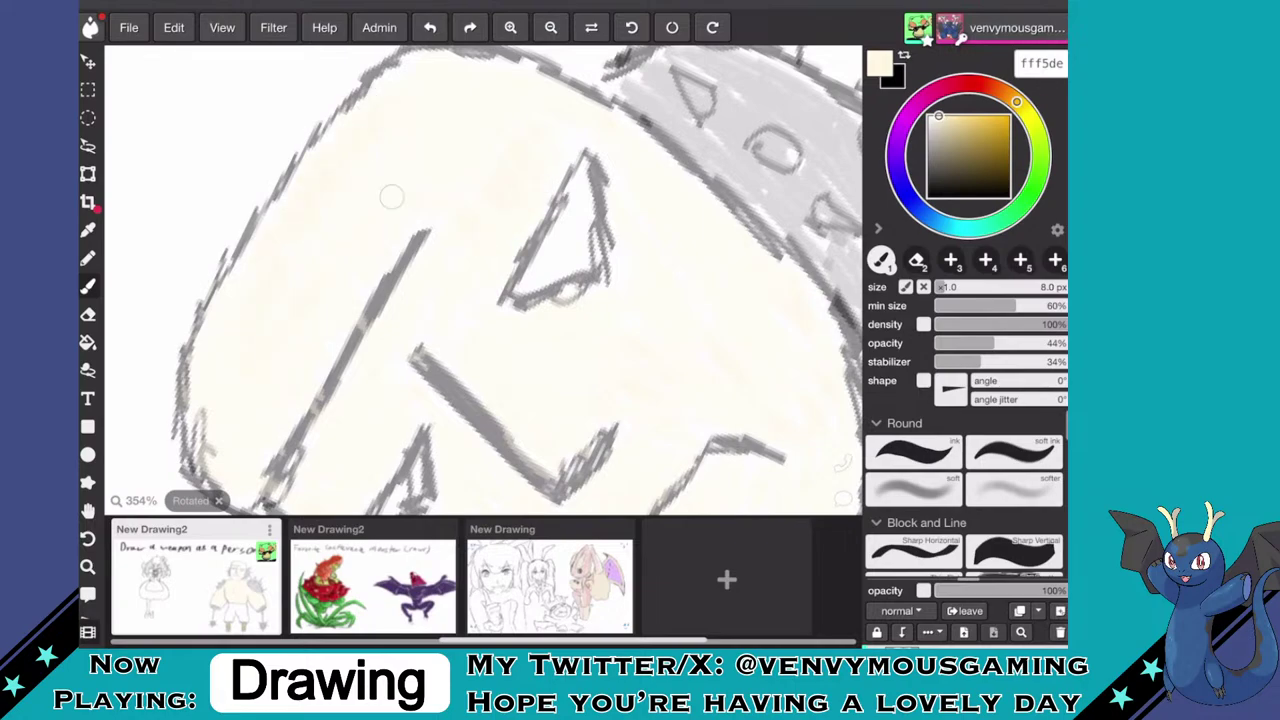
scroll(483, 280, down, 5)
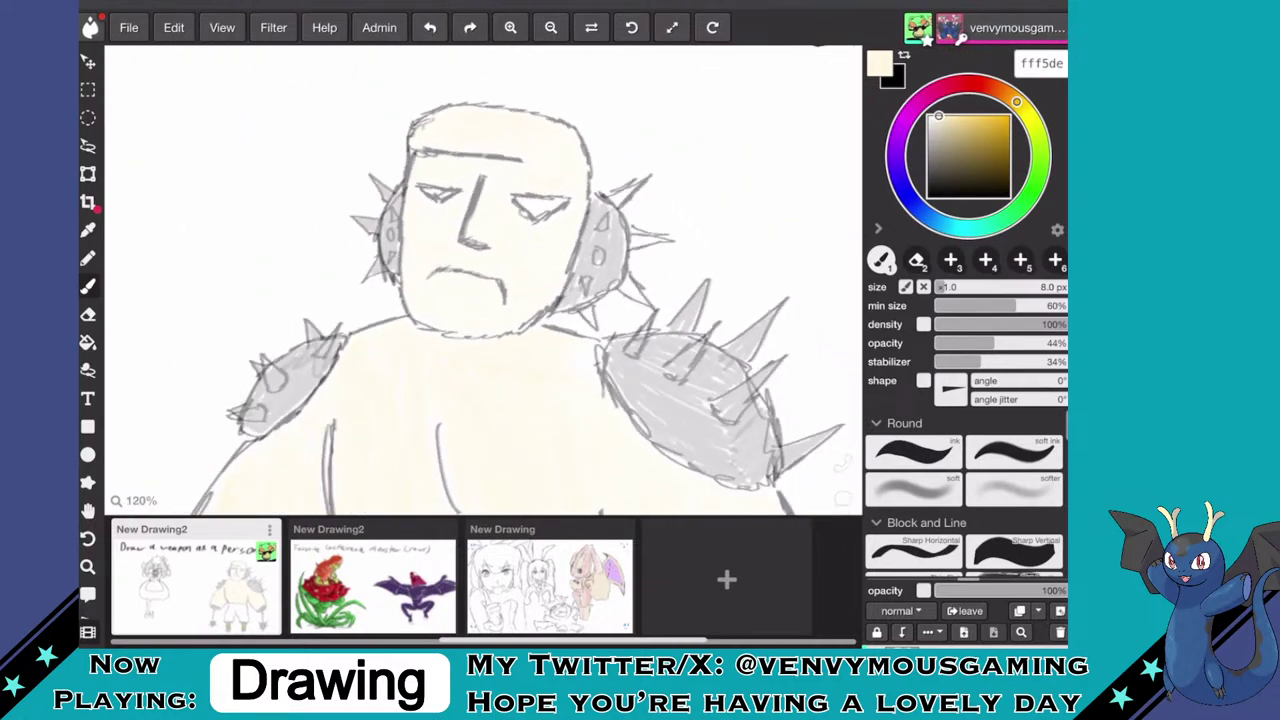
- Choose bright red ff1500 and paint the inside of both eyes
click(975, 84)
drag(988, 130, 1009, 116)
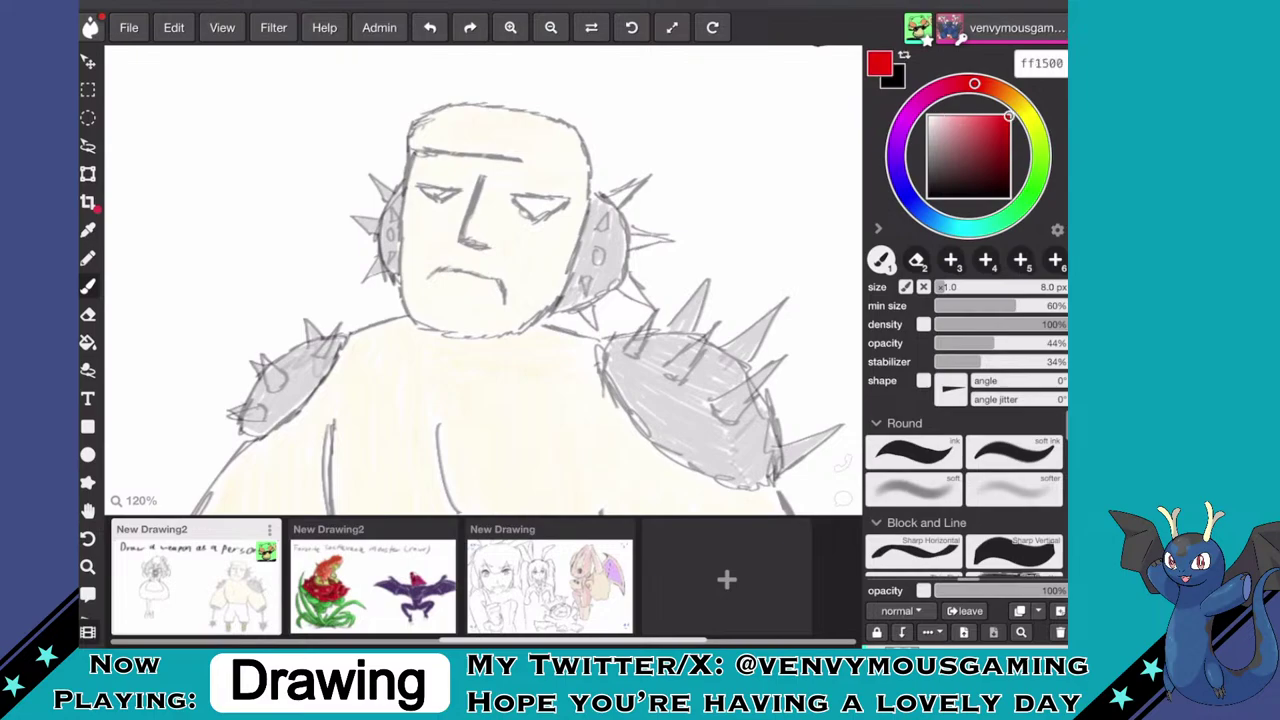
scroll(483, 280, up, 5)
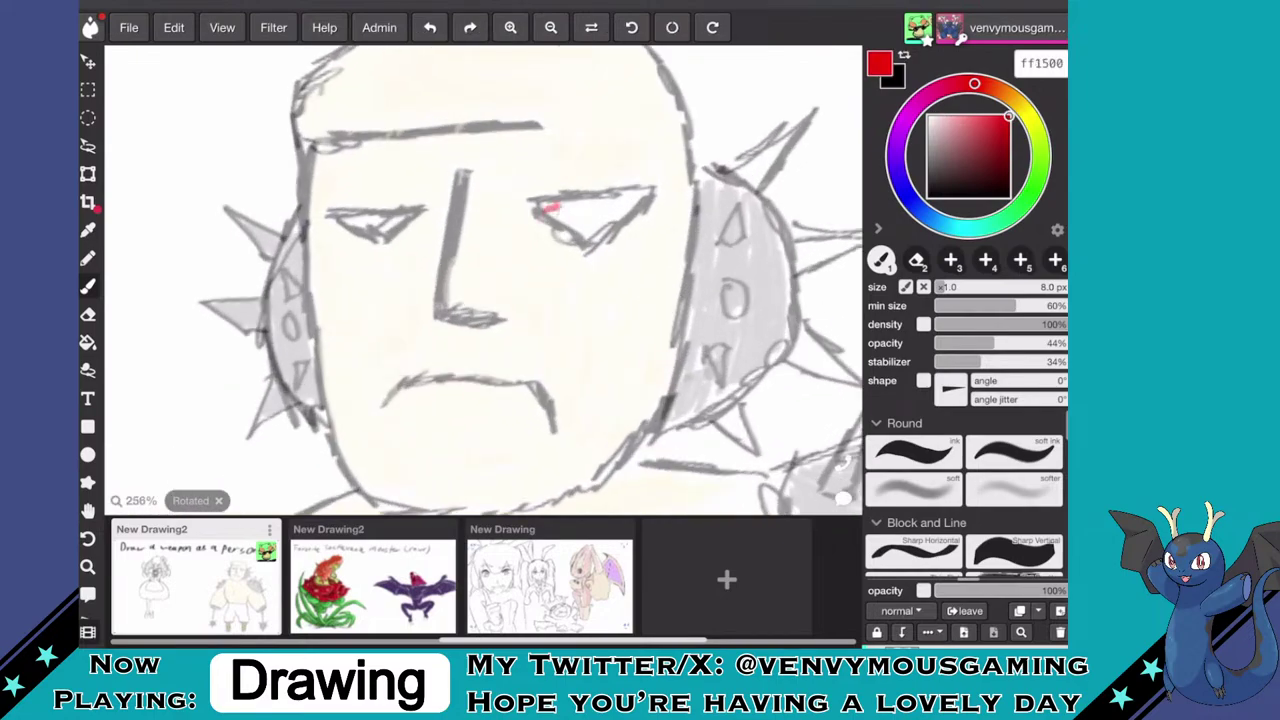
mouse_move(560, 206)
mouse_down()
mouse_move(622, 200)
mouse_move(606, 220)
mouse_up()
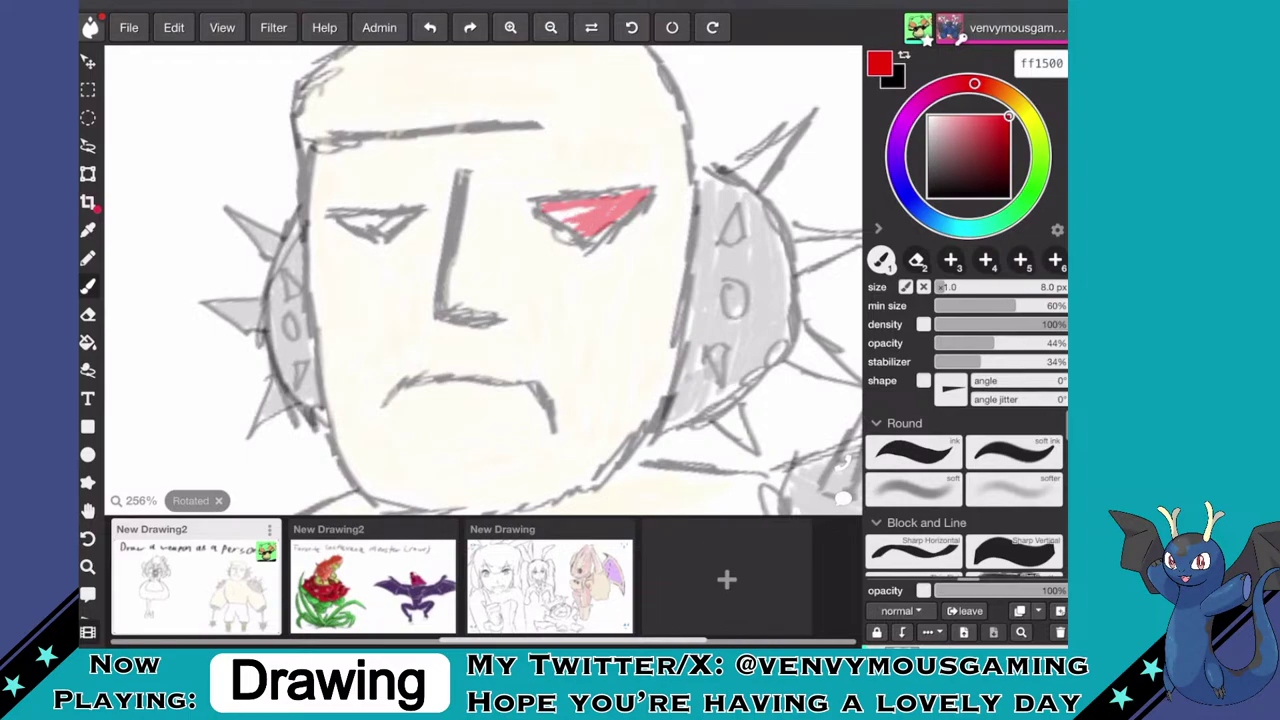
drag(592, 208, 556, 218)
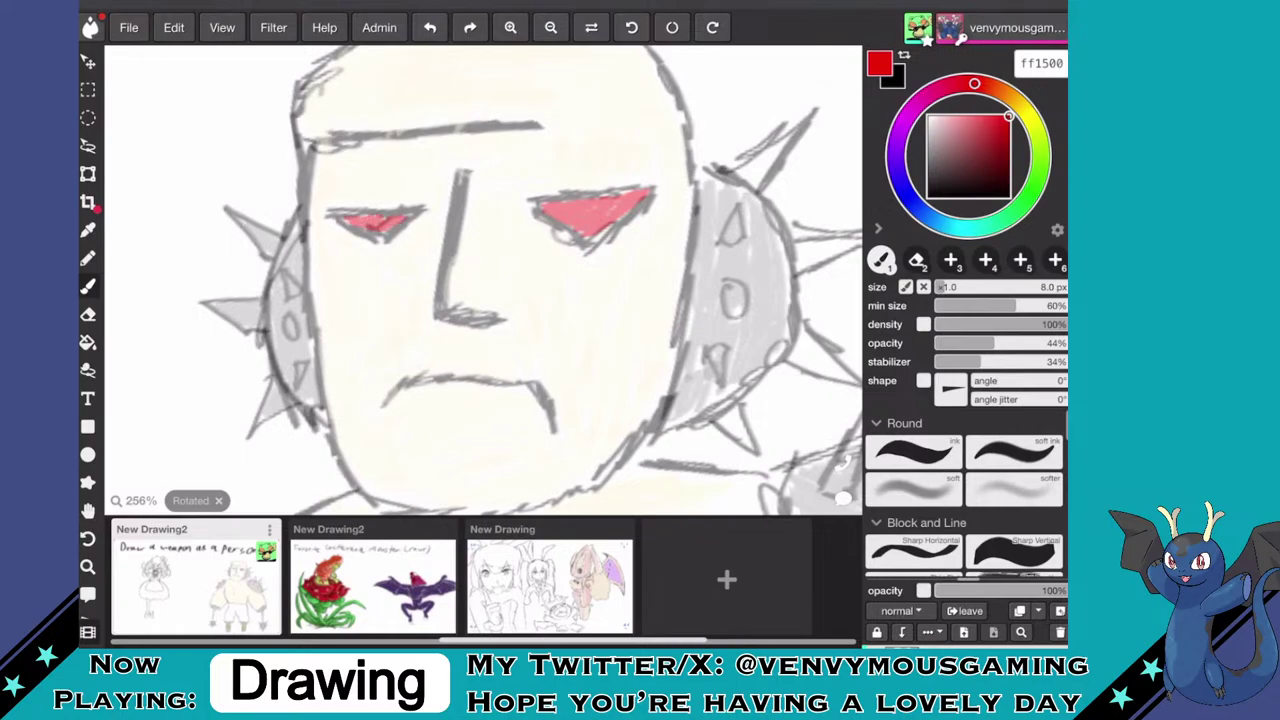
scroll(483, 280, down, 10)
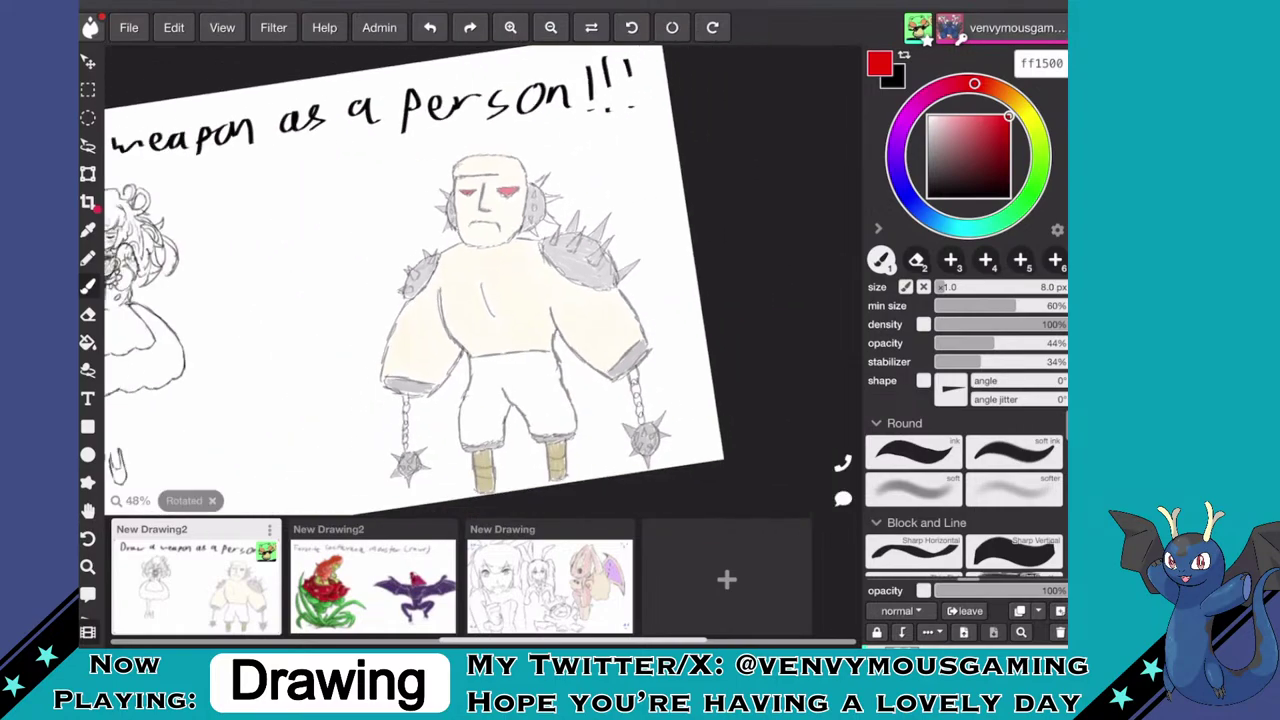
- Choose dark blue 243f76 and paint the trouser leg on the smaller shoulder pad's side from its grey cuff up to the hip
drag(974, 83, 921, 211)
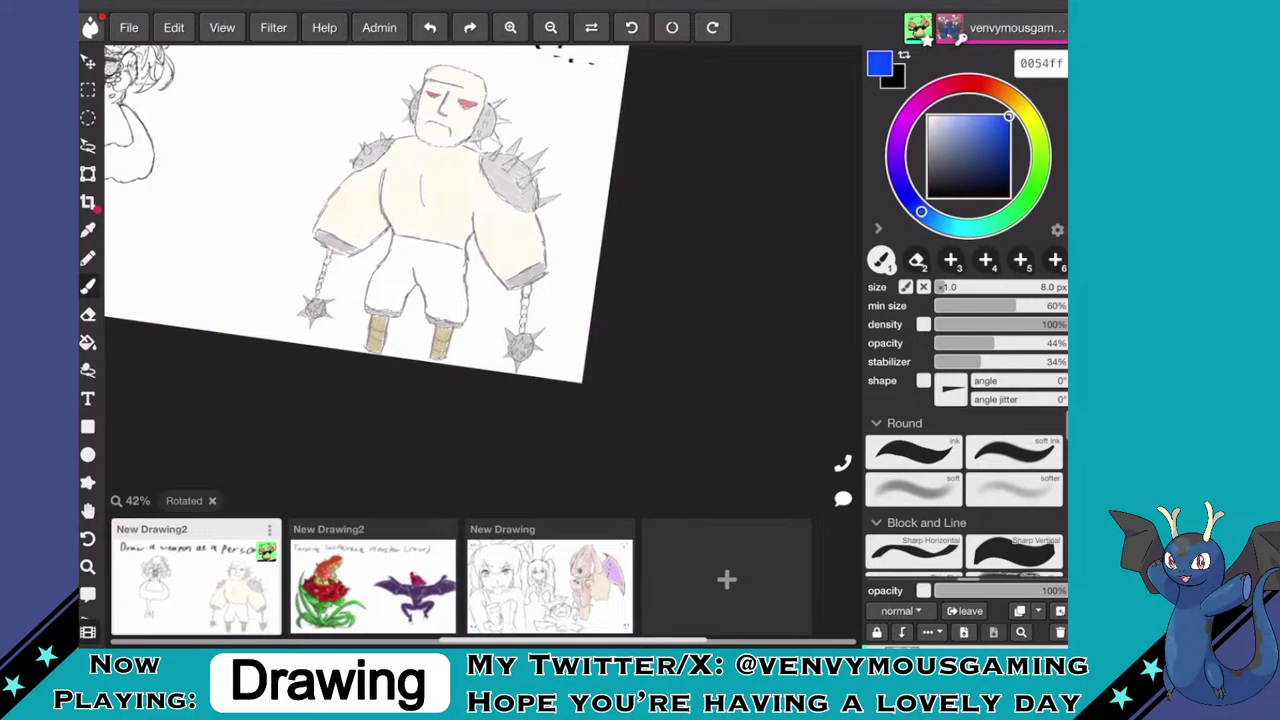
mouse_move(1008, 116)
mouse_down()
mouse_move(968, 172)
mouse_move(984, 159)
mouse_up()
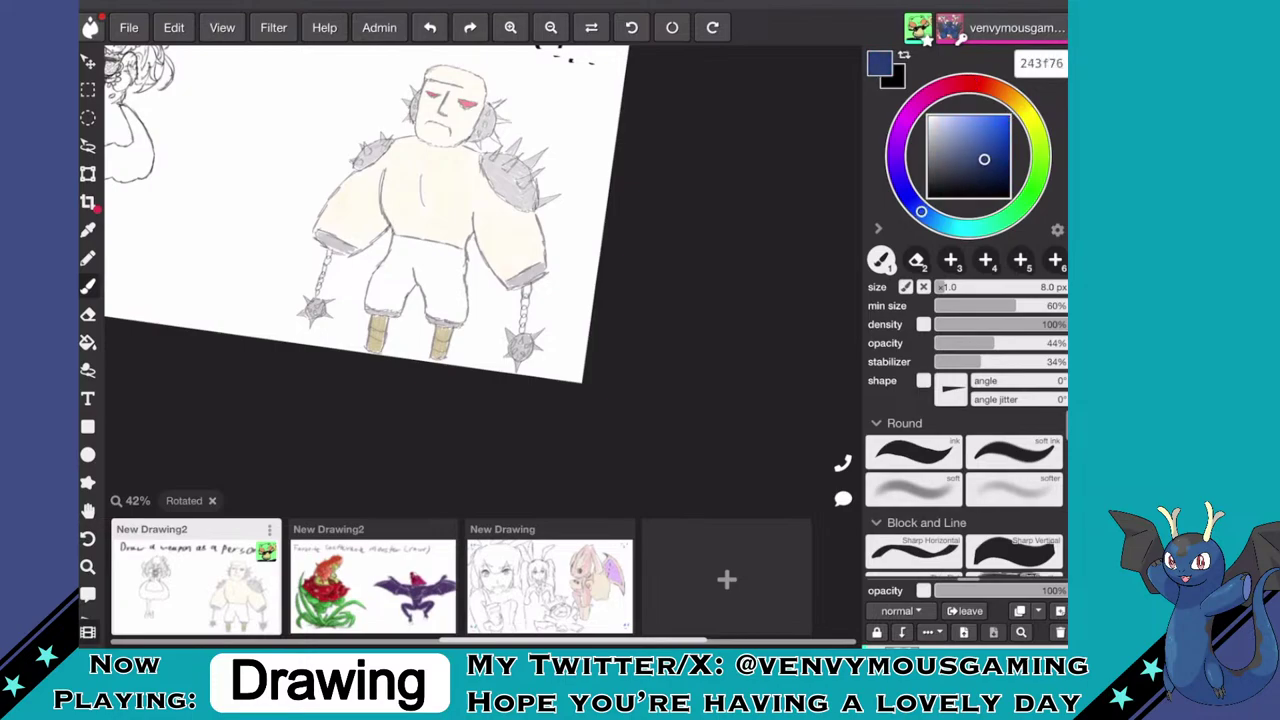
scroll(413, 309, up, 5)
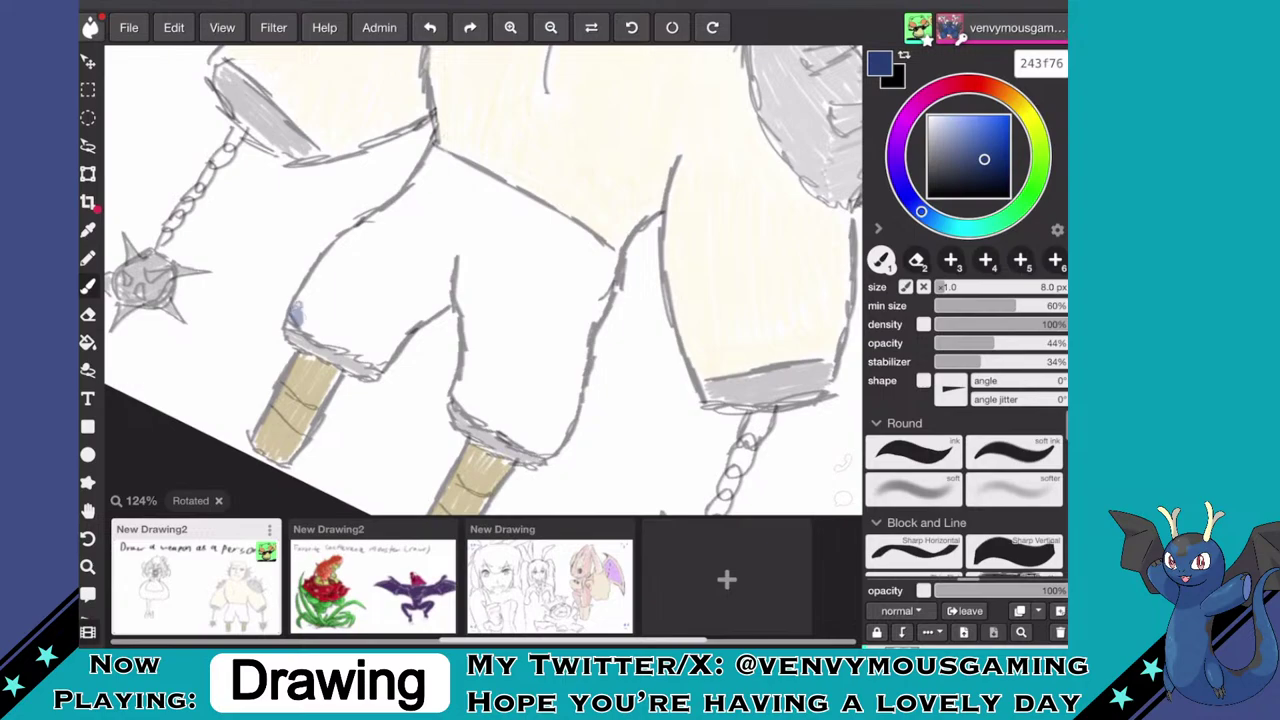
mouse_move(308, 336)
mouse_down()
mouse_move(316, 268)
mouse_move(320, 338)
mouse_move(330, 254)
mouse_move(334, 340)
mouse_up()
mouse_move(340, 258)
mouse_down()
mouse_move(342, 330)
mouse_move(340, 242)
mouse_move(350, 352)
mouse_up()
drag(354, 236, 364, 356)
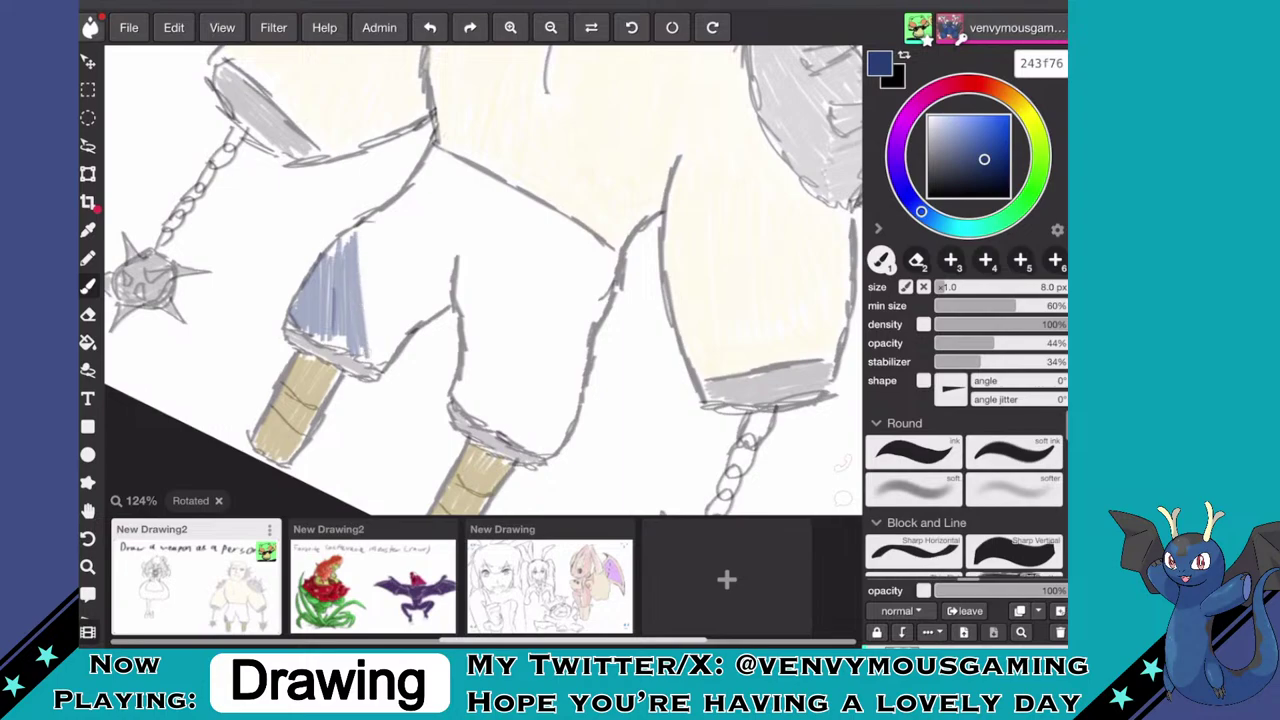
drag(360, 258, 374, 366)
mouse_move(360, 234)
mouse_down()
mouse_move(378, 362)
mouse_move(398, 322)
mouse_up()
mouse_move(404, 226)
mouse_down()
mouse_move(408, 326)
mouse_move(394, 284)
mouse_up()
mouse_move(384, 206)
mouse_down()
mouse_move(414, 324)
mouse_move(436, 312)
mouse_up()
drag(418, 194, 444, 300)
drag(424, 182, 446, 292)
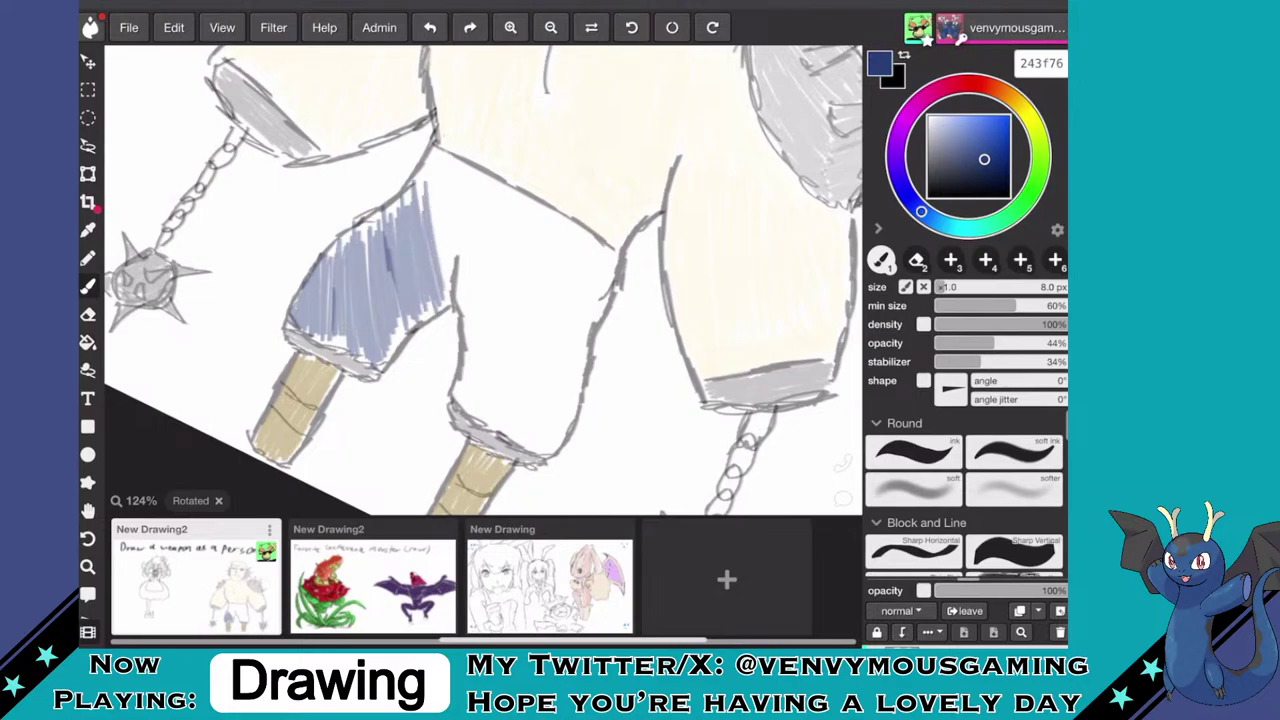
- Paint the trousers blue from the same hip along the waistline and past the crotch line
drag(426, 152, 446, 274)
drag(434, 154, 458, 302)
mouse_move(438, 154)
mouse_down()
mouse_move(452, 264)
mouse_move(452, 250)
mouse_up()
drag(444, 166, 452, 250)
drag(450, 168, 460, 250)
drag(452, 176, 462, 246)
drag(454, 170, 456, 252)
drag(456, 162, 466, 270)
drag(466, 168, 476, 258)
mouse_move(468, 190)
mouse_down()
mouse_move(470, 303)
mouse_move(482, 262)
mouse_up()
drag(480, 176, 480, 286)
drag(482, 246, 476, 292)
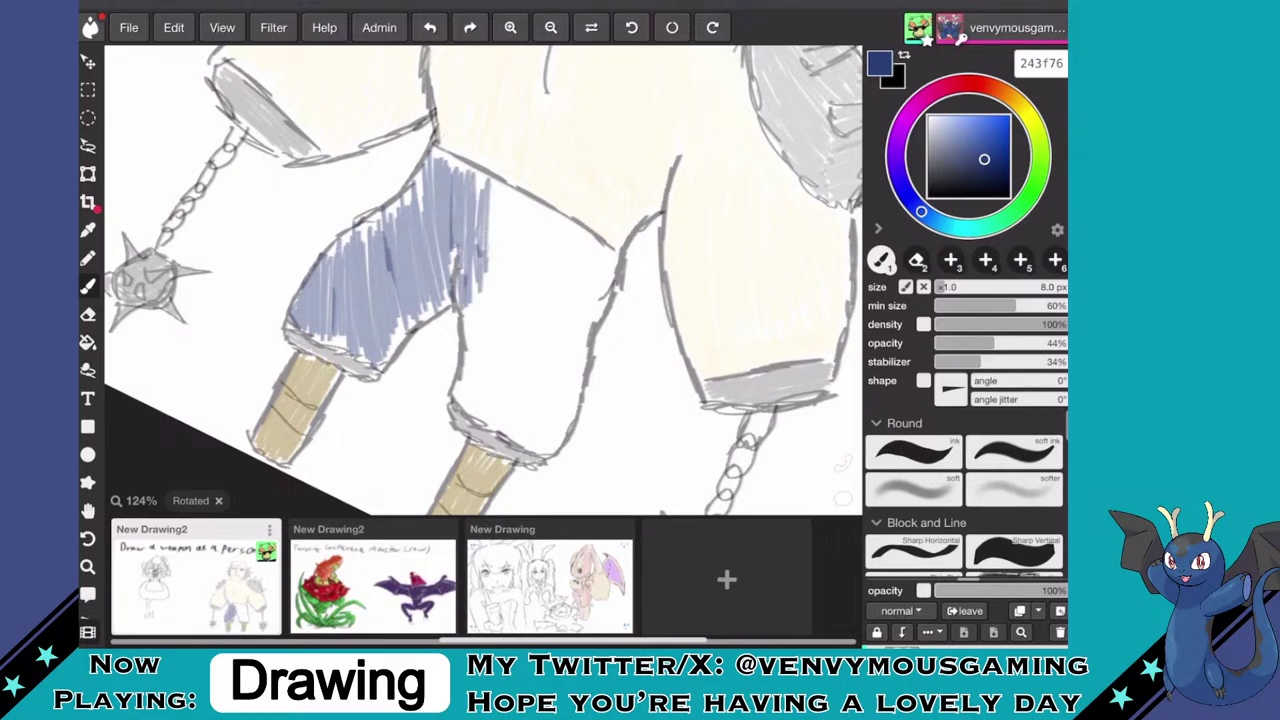
- Paint the rest of the waist and the other trouser leg down to its grey cuff blue
scroll(483, 280, up, 3)
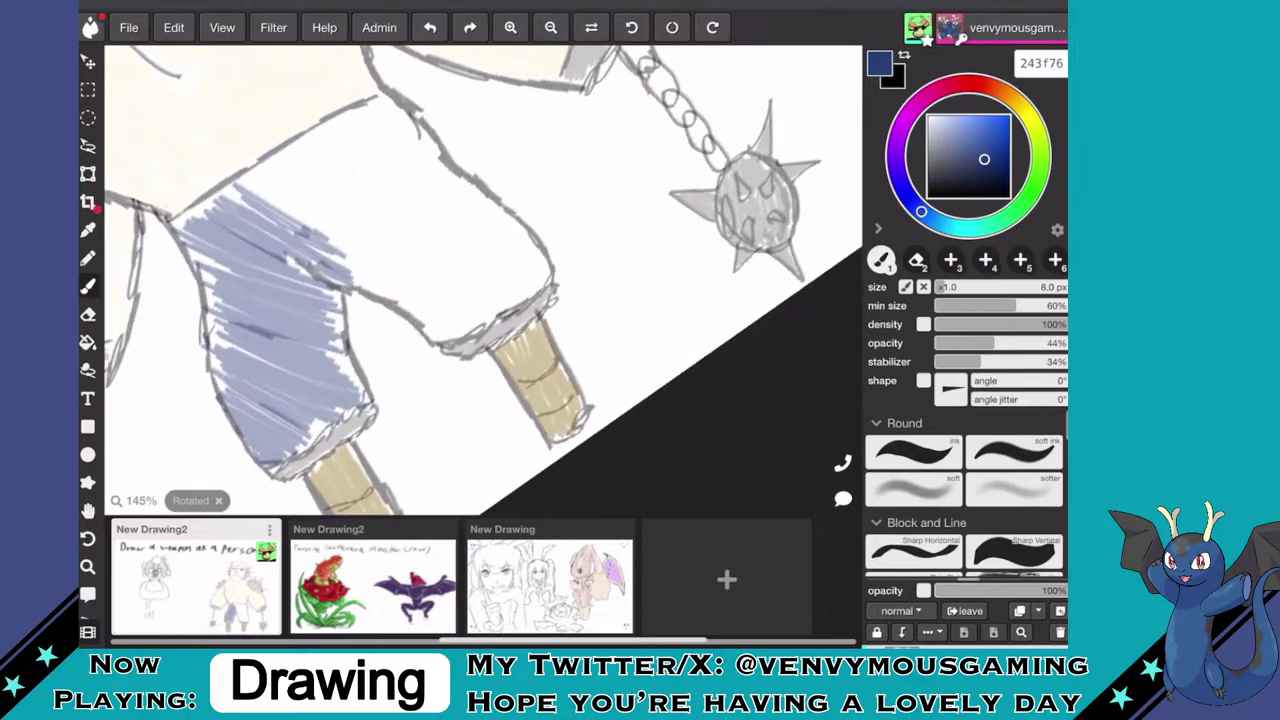
scroll(483, 280, up, 1)
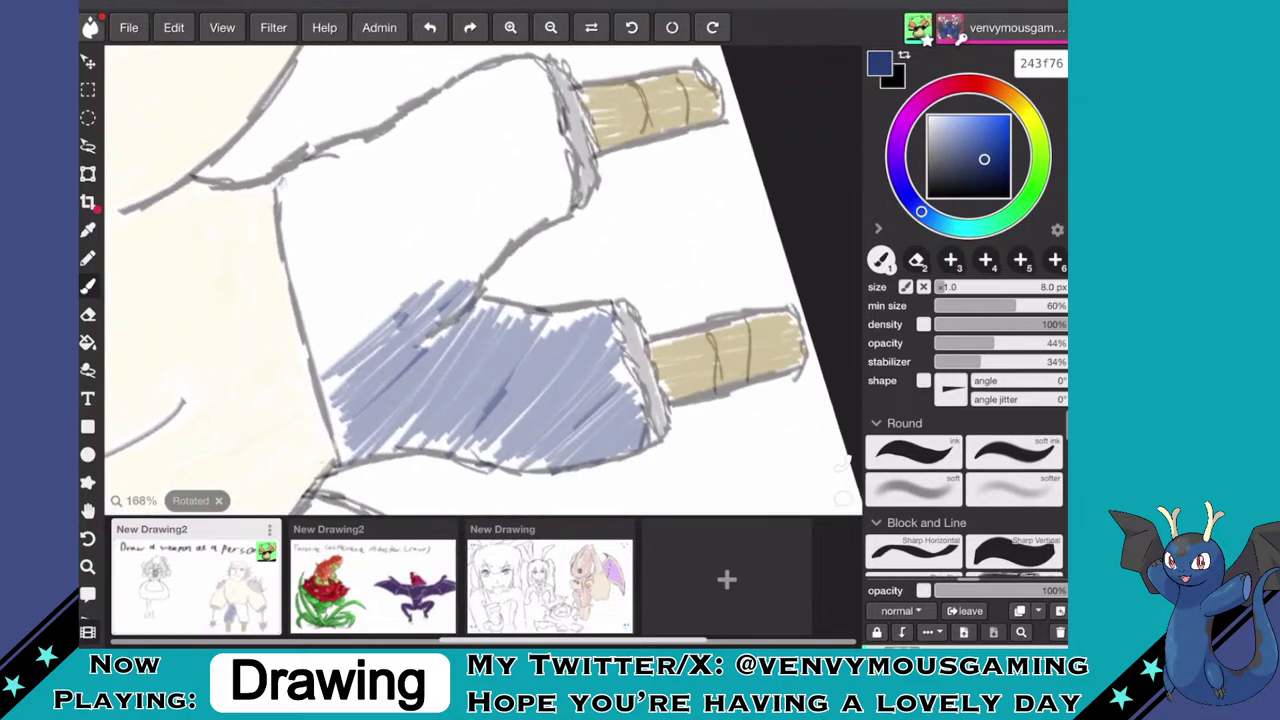
mouse_move(288, 176)
mouse_down()
mouse_move(320, 157)
mouse_move(288, 206)
mouse_move(342, 151)
mouse_move(500, 70)
mouse_move(438, 135)
mouse_move(465, 162)
mouse_move(461, 202)
mouse_move(520, 150)
mouse_move(540, 200)
mouse_move(500, 235)
mouse_move(556, 190)
mouse_move(530, 230)
mouse_move(545, 180)
mouse_move(530, 150)
mouse_move(380, 240)
mouse_move(365, 150)
mouse_move(345, 250)
mouse_move(335, 228)
mouse_move(295, 255)
mouse_move(290, 240)
mouse_move(301, 268)
mouse_move(335, 235)
mouse_move(320, 295)
mouse_move(440, 190)
mouse_move(360, 290)
mouse_move(440, 215)
mouse_move(490, 255)
mouse_move(468, 208)
mouse_move(382, 260)
mouse_move(352, 320)
mouse_move(424, 276)
mouse_move(335, 350)
mouse_move(395, 285)
mouse_move(320, 360)
mouse_move(360, 272)
mouse_move(304, 328)
mouse_up()
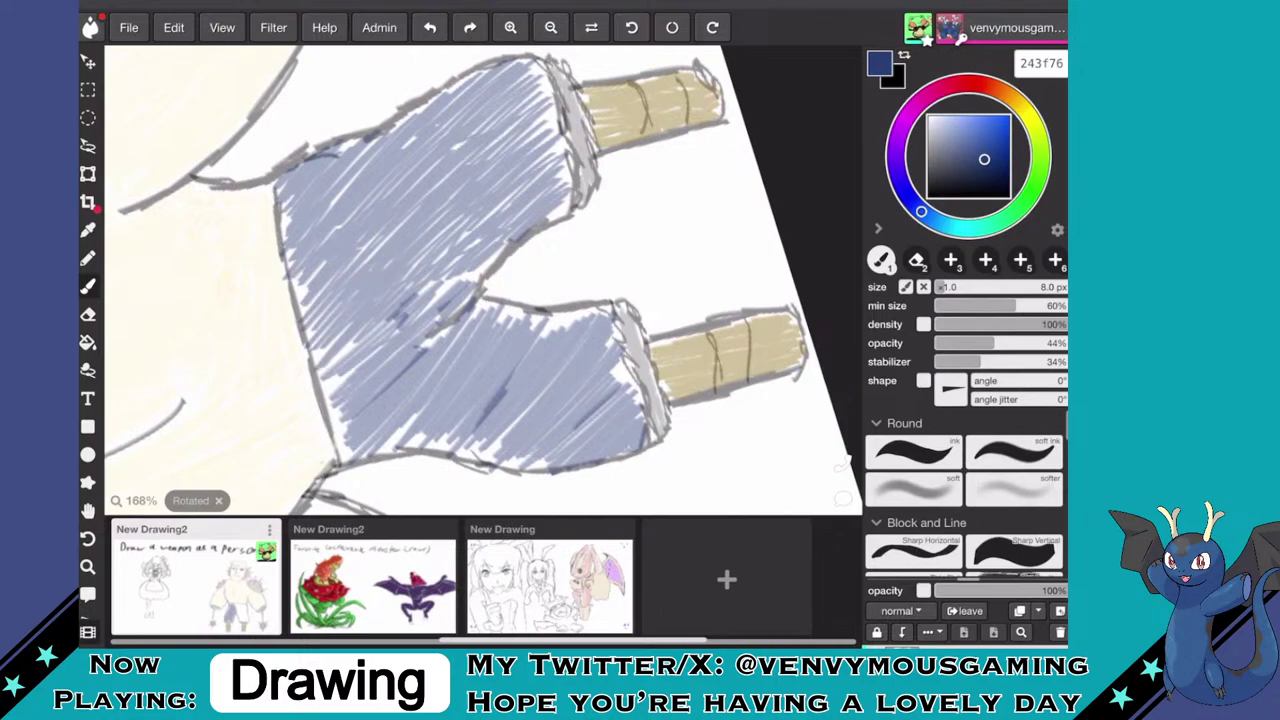
scroll(484, 280, down, 10)
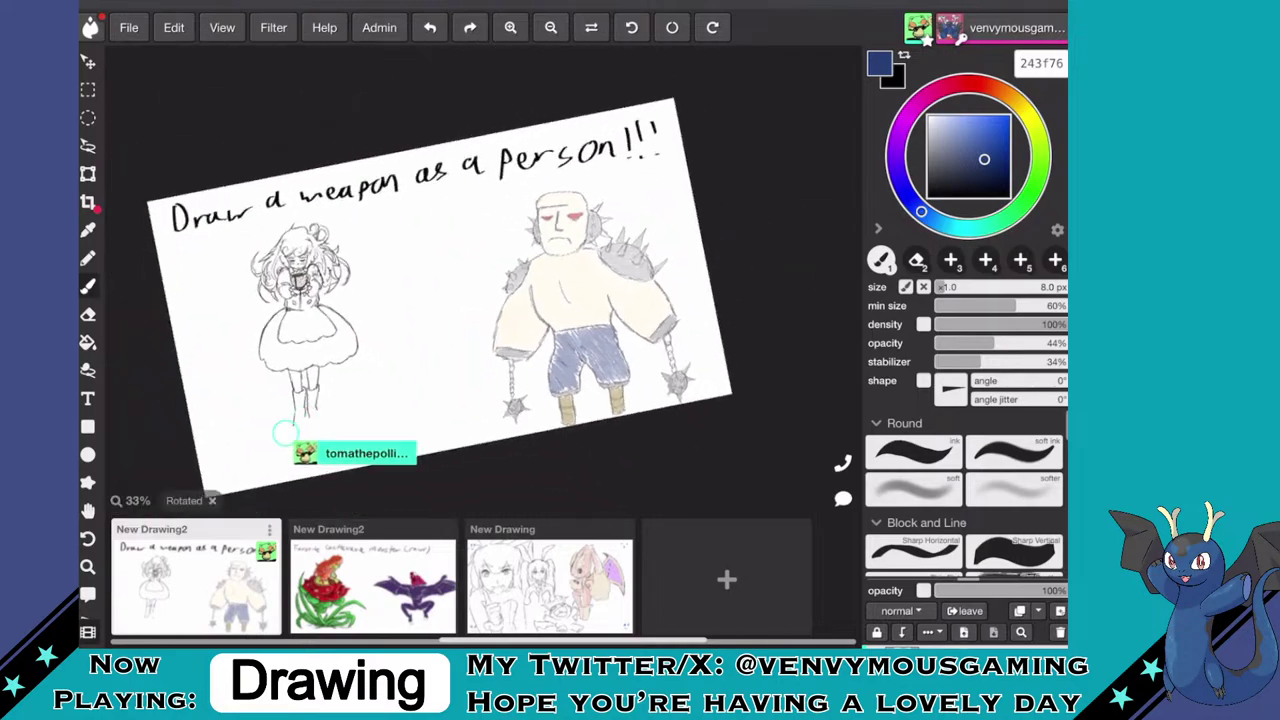
scroll(484, 280, up, 3)
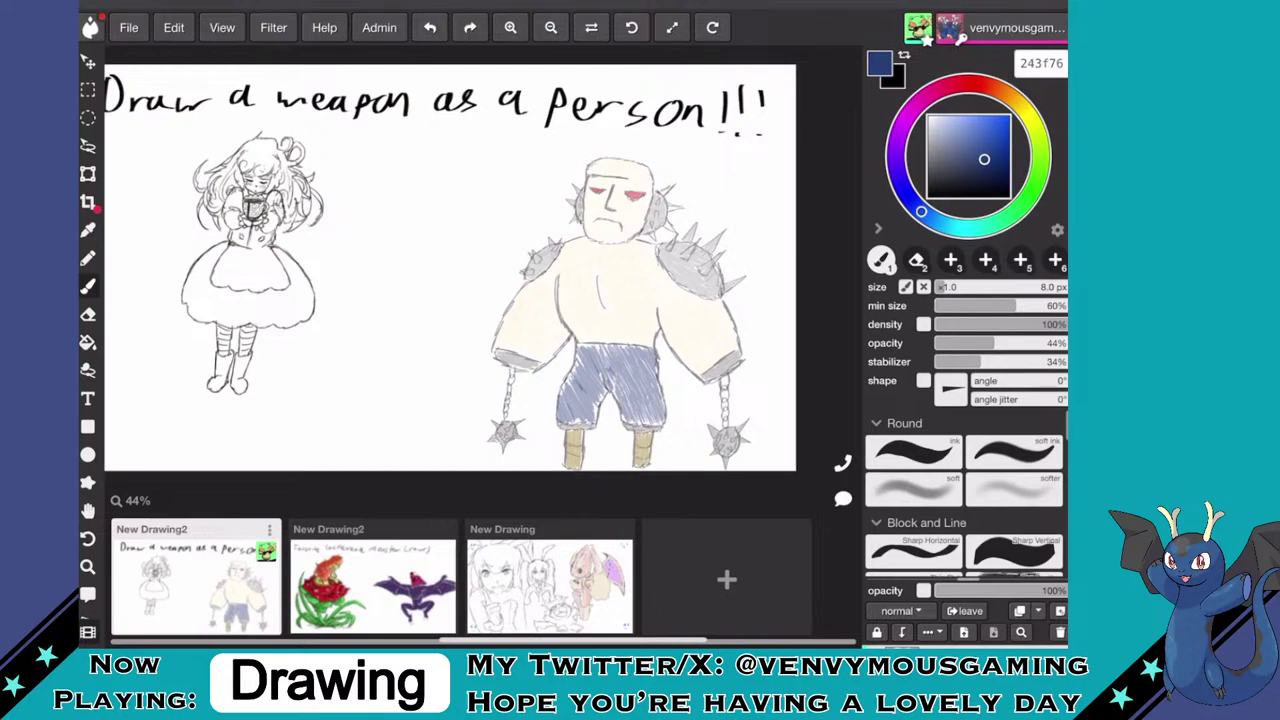
- Choose black 000000 and draw a heart and the word MOM as tattoos on either side of the chest line
click(1009, 197)
scroll(632, 266, up, 6)
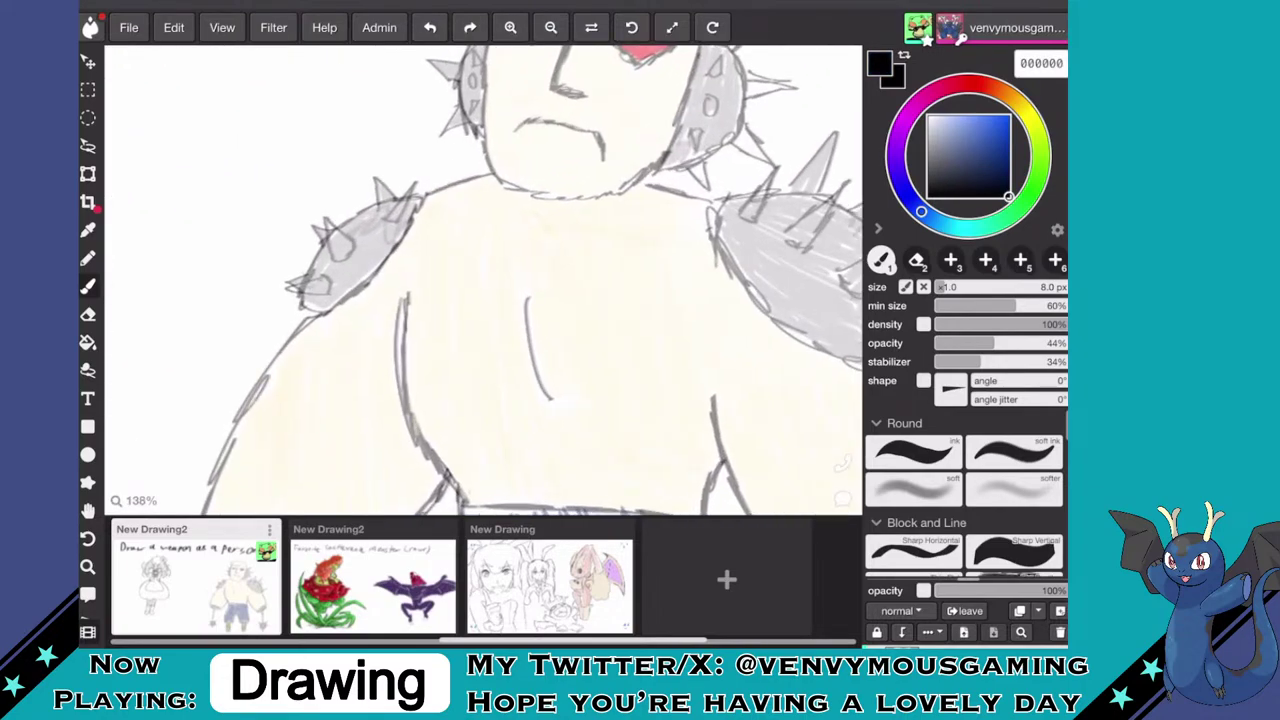
mouse_move(450, 331)
mouse_down()
mouse_move(431, 309)
mouse_move(440, 281)
mouse_move(462, 298)
mouse_move(490, 294)
mouse_move(475, 326)
mouse_move(447, 325)
mouse_up()
mouse_move(541, 320)
mouse_down()
mouse_move(575, 287)
mouse_move(585, 318)
mouse_move(605, 292)
mouse_move(630, 308)
mouse_move(658, 290)
mouse_move(673, 320)
mouse_up()
scroll(667, 160, down, 5)
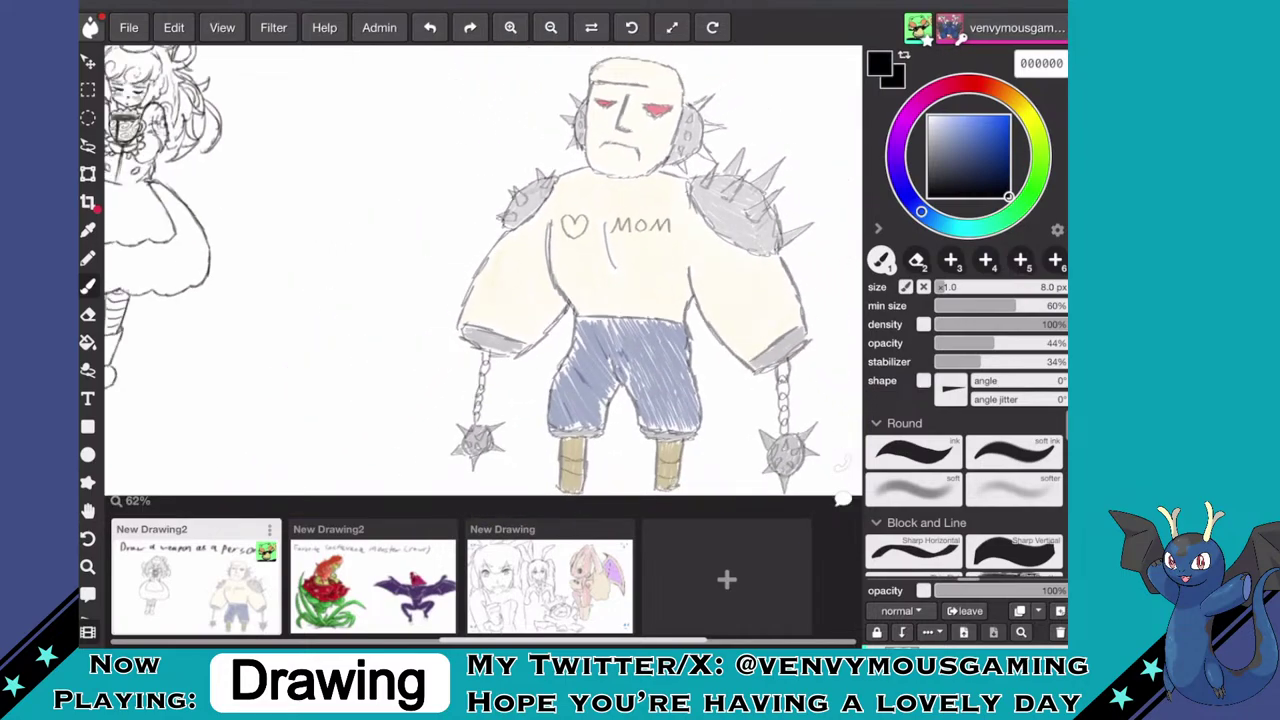
- Draw a small rabbit tattoo on the forearm below the large shoulder pad, just above the grey cuff
scroll(483, 280, up, 6)
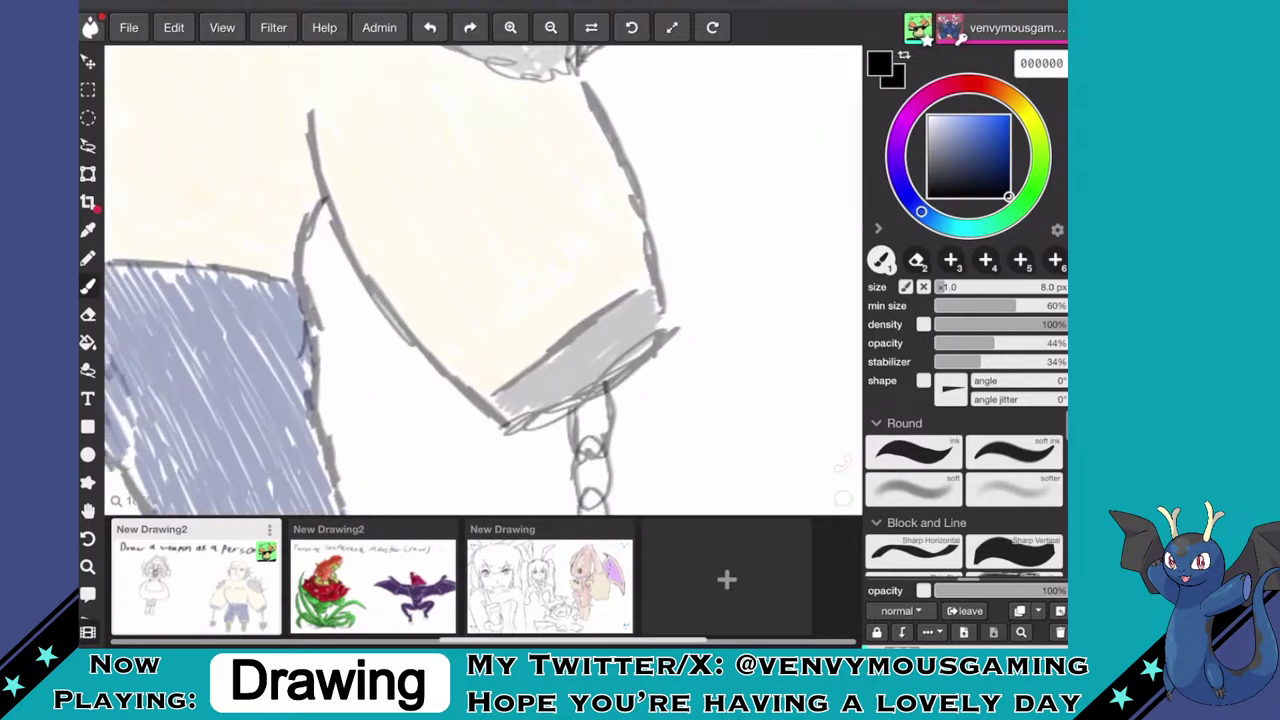
scroll(667, 325, up, 1)
mouse_move(458, 280)
mouse_down()
mouse_move(462, 319)
mouse_move(487, 316)
mouse_move(482, 230)
mouse_move(500, 232)
mouse_move(502, 248)
mouse_move(486, 270)
mouse_move(517, 234)
mouse_move(528, 268)
mouse_up()
mouse_move(483, 318)
mouse_down()
mouse_move(509, 336)
mouse_move(520, 372)
mouse_move(544, 342)
mouse_up()
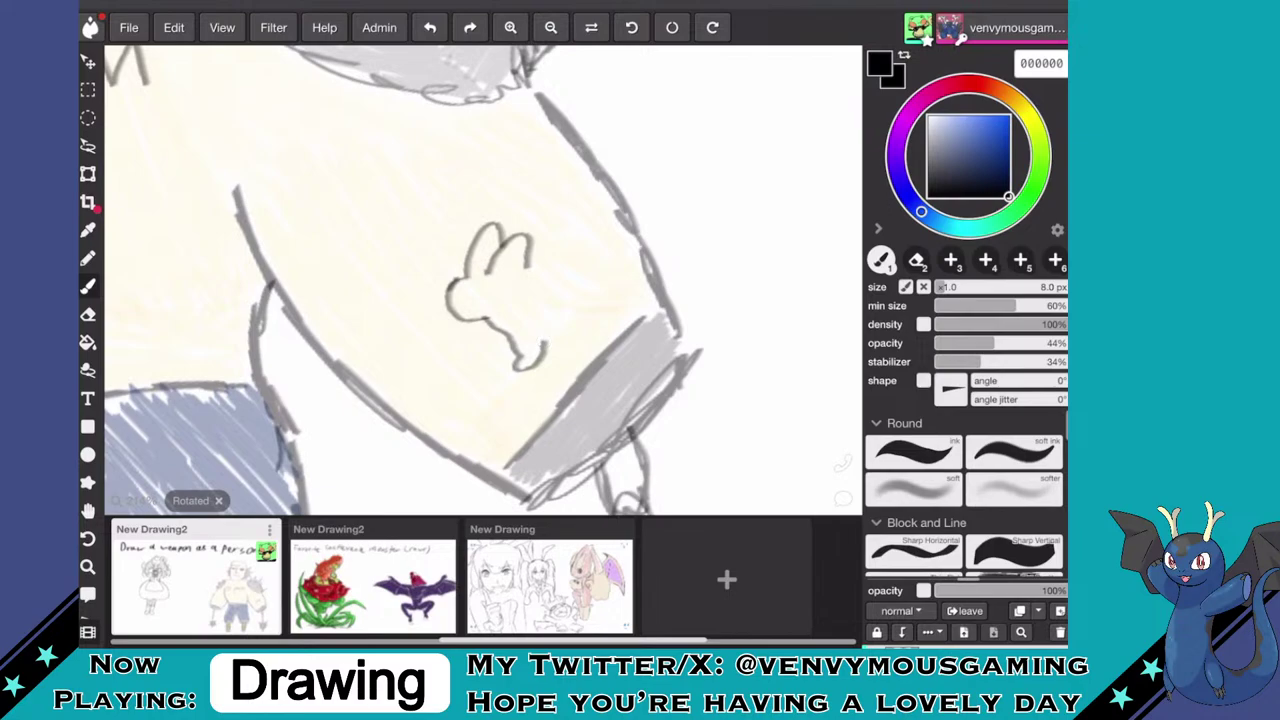
mouse_move(556, 288)
mouse_down()
mouse_move(536, 306)
mouse_move(568, 326)
mouse_move(550, 343)
mouse_move(587, 329)
mouse_move(588, 312)
mouse_move(602, 312)
mouse_move(593, 297)
mouse_move(612, 294)
mouse_move(600, 270)
mouse_move(584, 281)
mouse_move(540, 262)
mouse_move(507, 280)
mouse_move(538, 264)
mouse_up()
drag(464, 283, 476, 293)
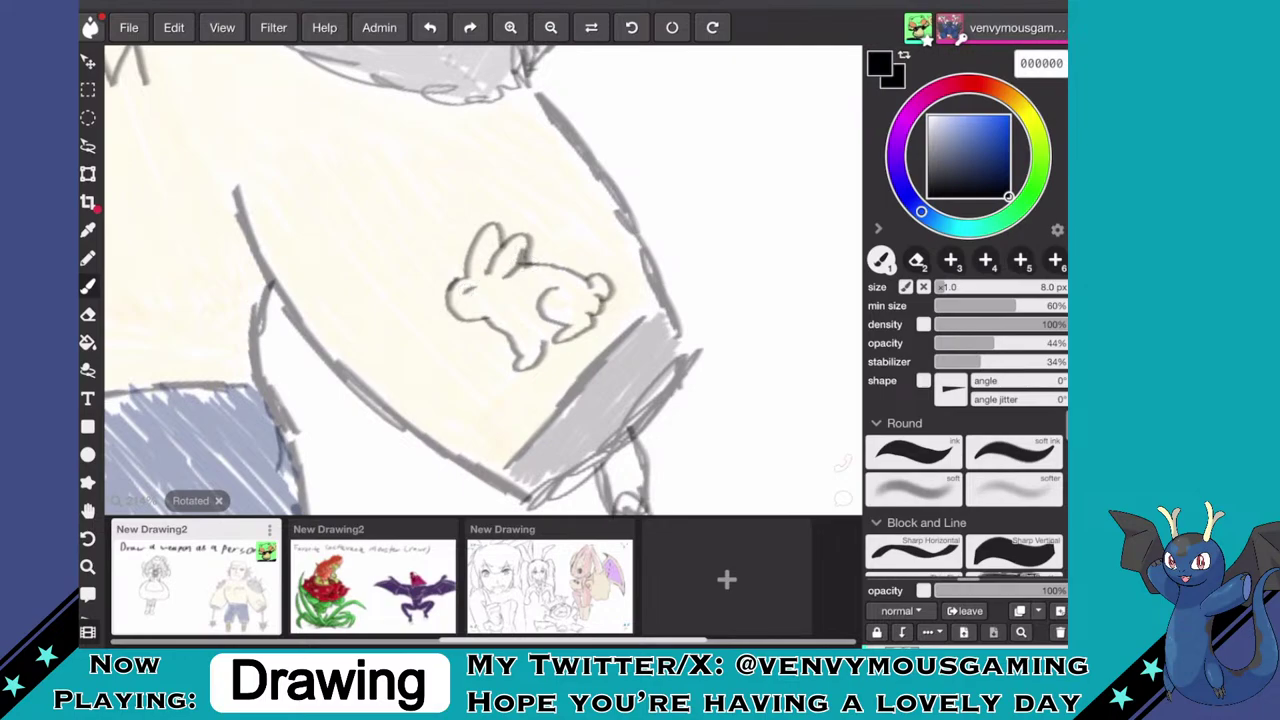
mouse_move(546, 347)
mouse_down()
mouse_move(539, 329)
mouse_move(565, 329)
mouse_up()
scroll(483, 280, down, 5)
scroll(483, 280, down, 3)
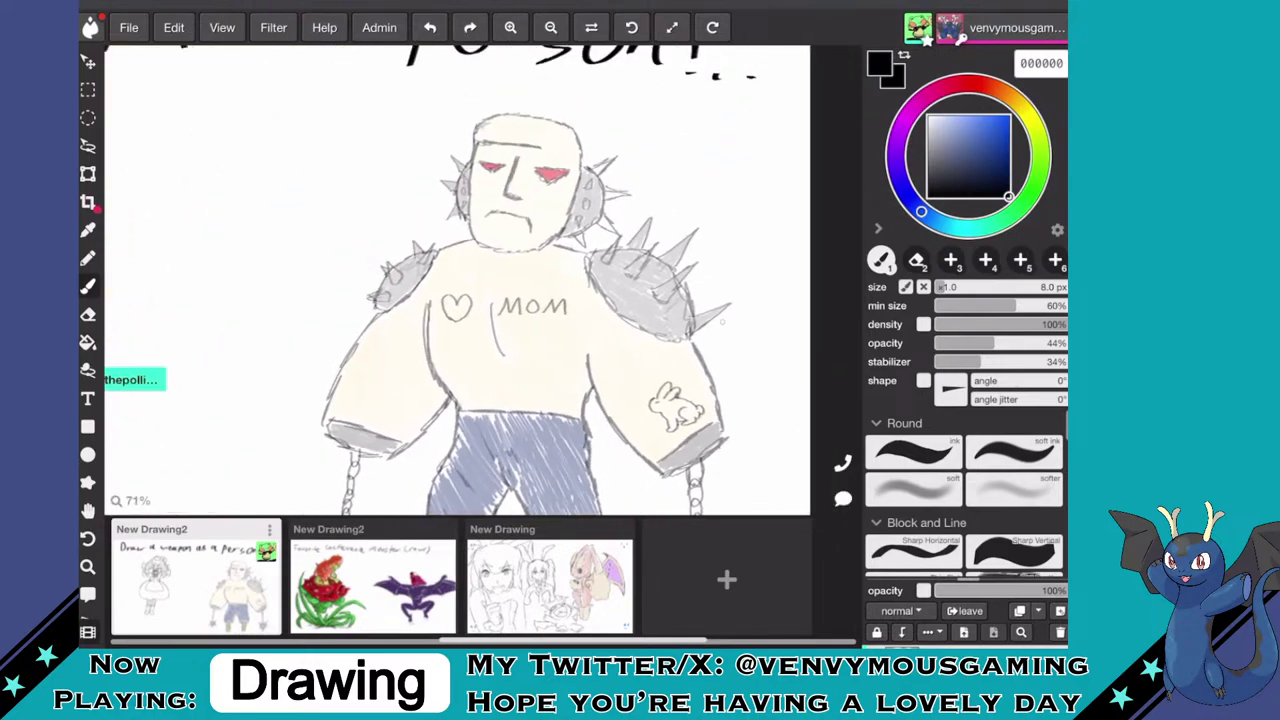
- Draw a small flower tattoo on the other forearm, just above its grey cuff
scroll(483, 280, up, 2)
scroll(423, 280, up, 5)
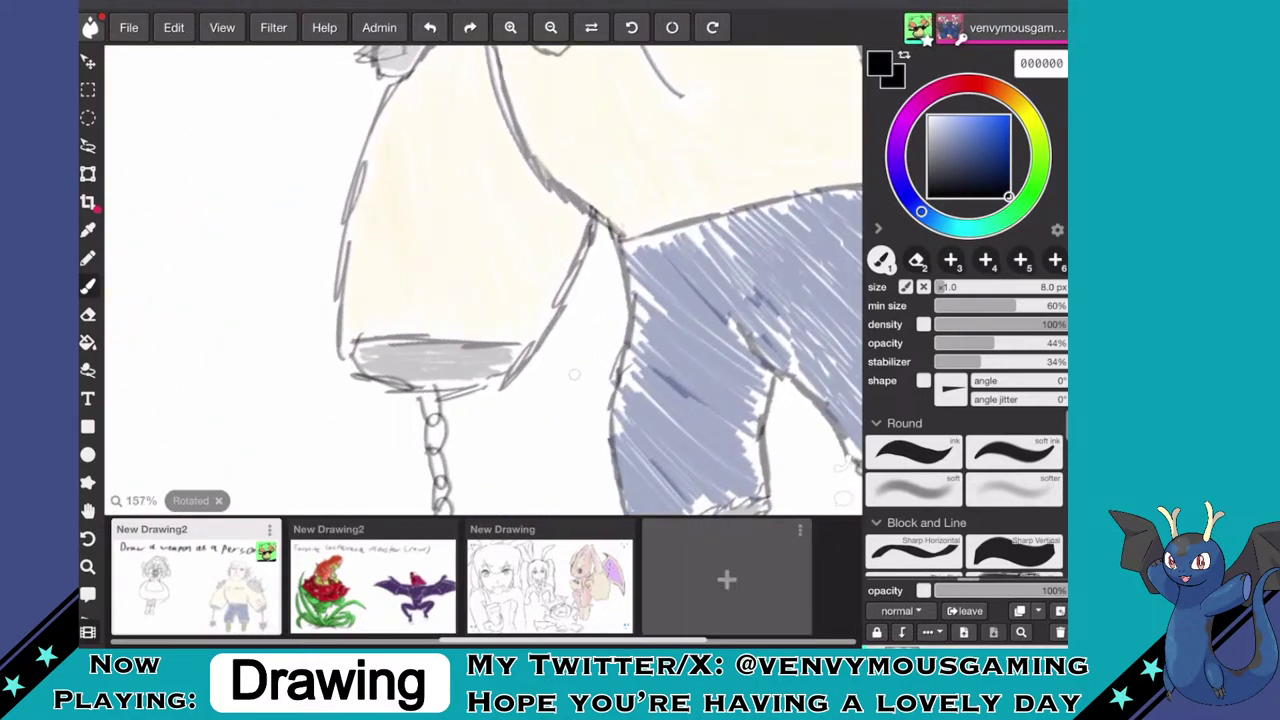
mouse_move(426, 262)
mouse_down()
mouse_move(475, 246)
mouse_move(462, 265)
mouse_move(482, 285)
mouse_move(451, 310)
mouse_move(425, 291)
mouse_move(398, 298)
mouse_move(419, 236)
mouse_move(442, 258)
mouse_up()
scroll(484, 280, down, 8)
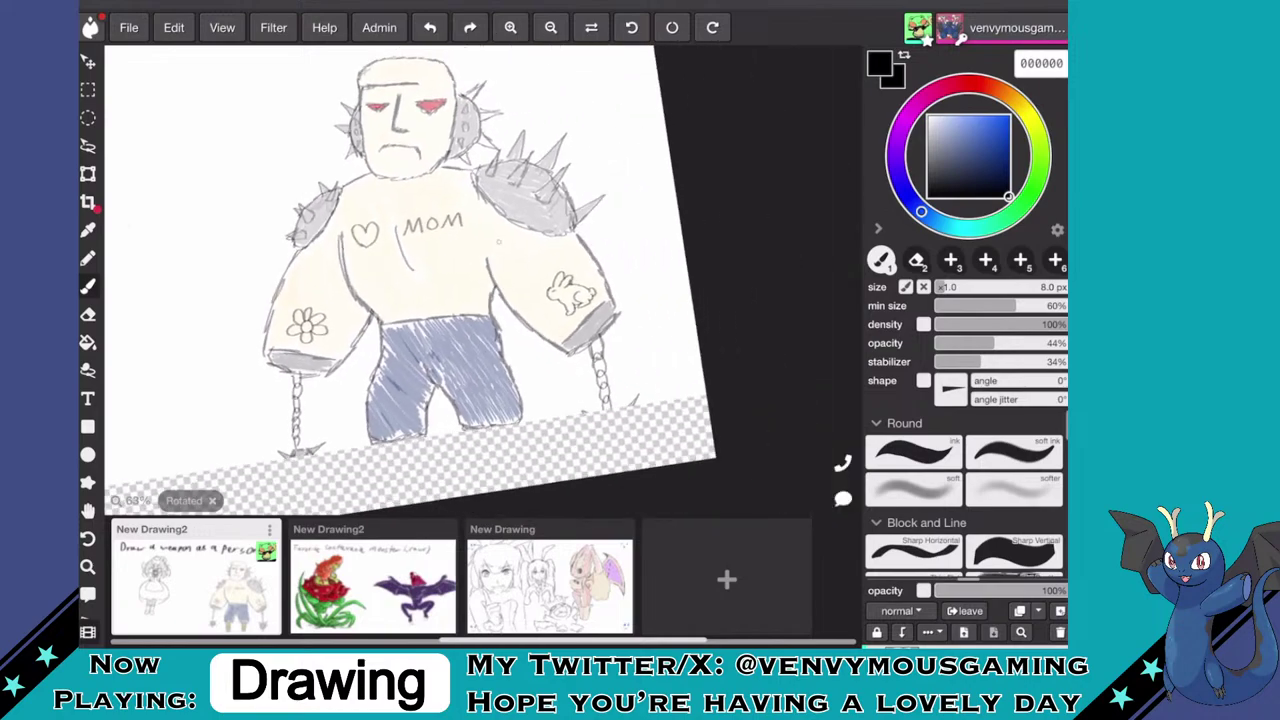
scroll(484, 280, down, 3)
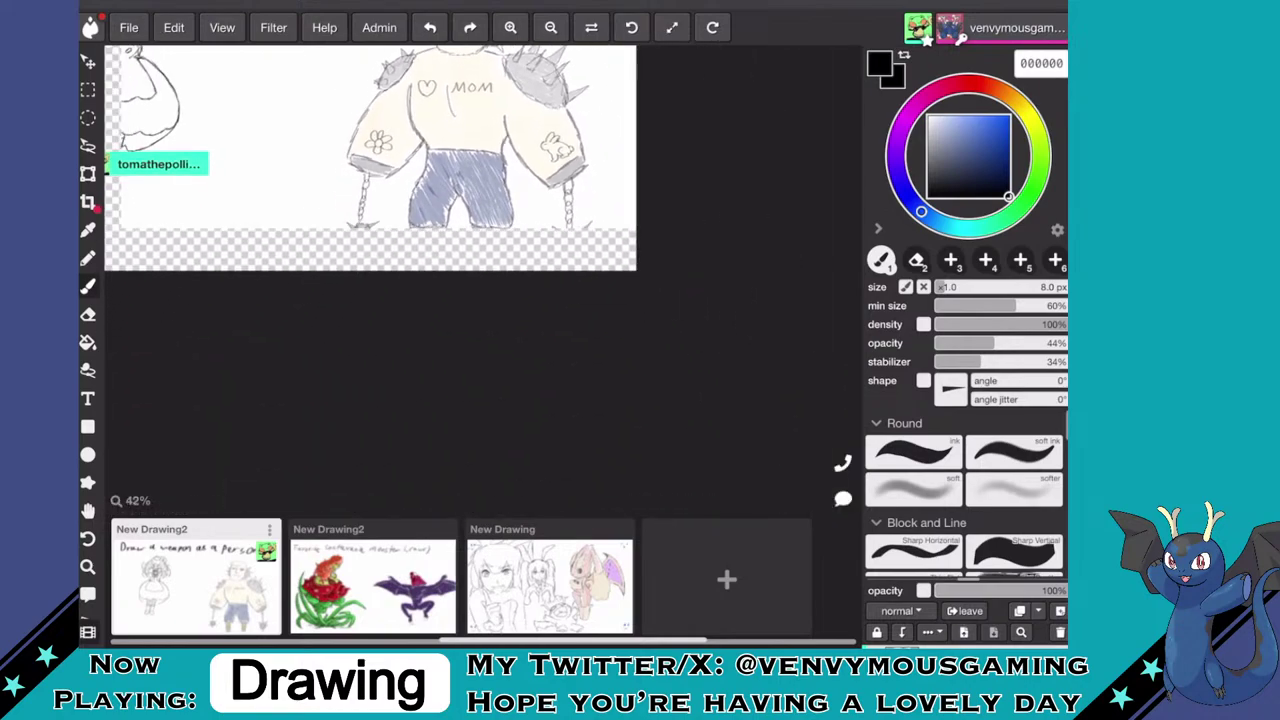
- Letter the tattoo "Golden Rule" across the belly just above the trousers' waistline
scroll(484, 280, up, 2)
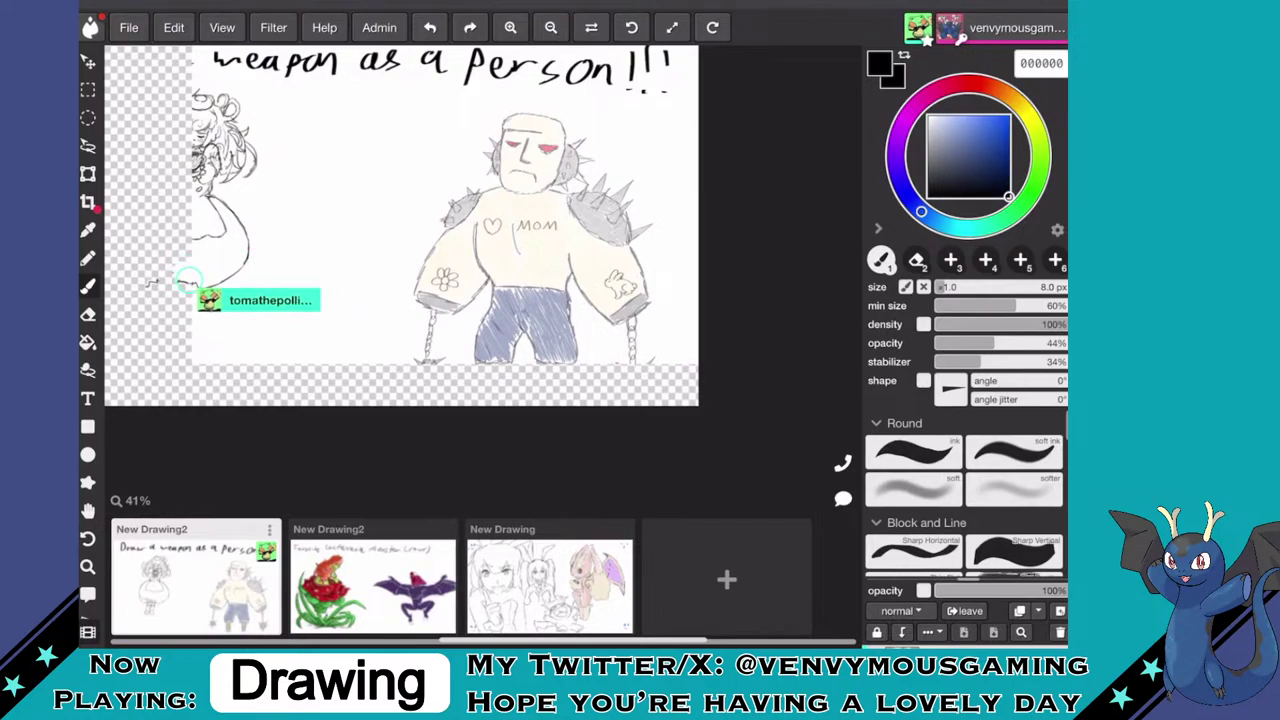
scroll(538, 268, up, 7)
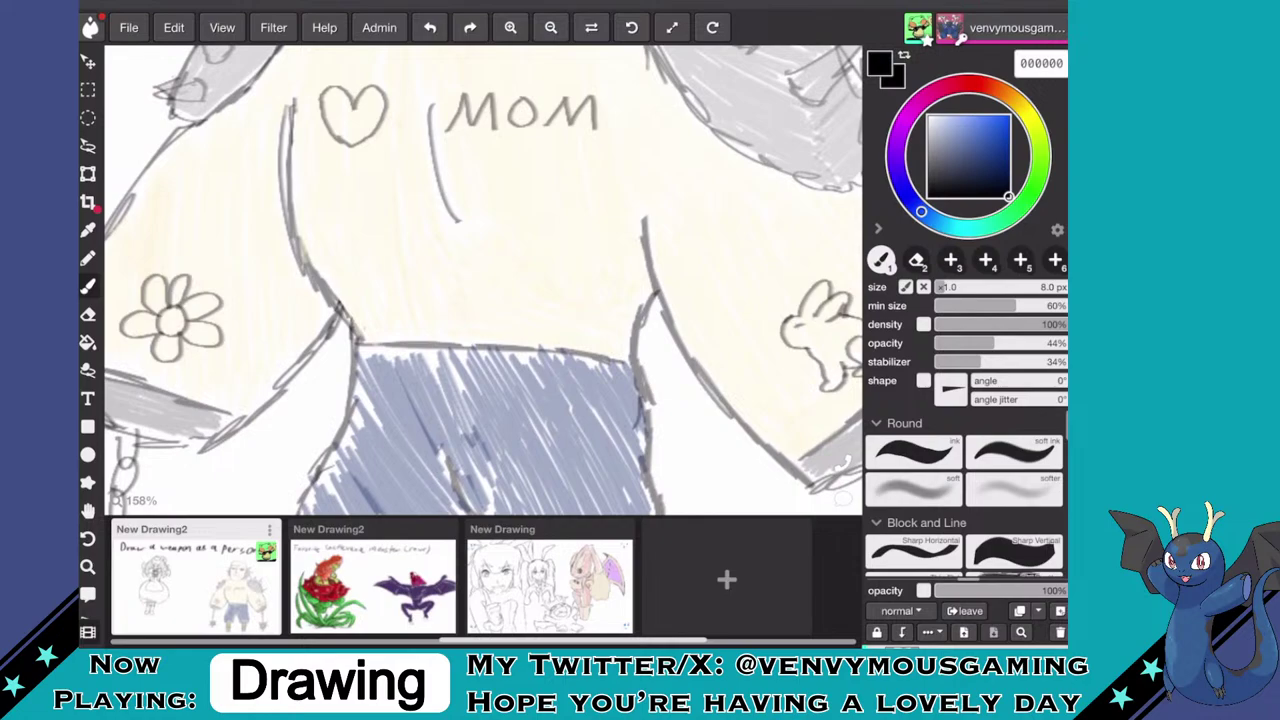
mouse_move(361, 274)
mouse_down()
mouse_move(416, 297)
mouse_move(440, 268)
mouse_move(435, 300)
mouse_up()
drag(447, 292, 463, 299)
mouse_move(467, 285)
mouse_down()
mouse_move(470, 299)
mouse_move(512, 288)
mouse_move(512, 310)
mouse_up()
drag(514, 278, 536, 306)
mouse_move(540, 292)
mouse_down()
mouse_move(552, 310)
mouse_move(562, 296)
mouse_up()
mouse_move(576, 276)
mouse_down()
mouse_move(578, 316)
mouse_move(604, 318)
mouse_up()
scroll(480, 280, down, 6)
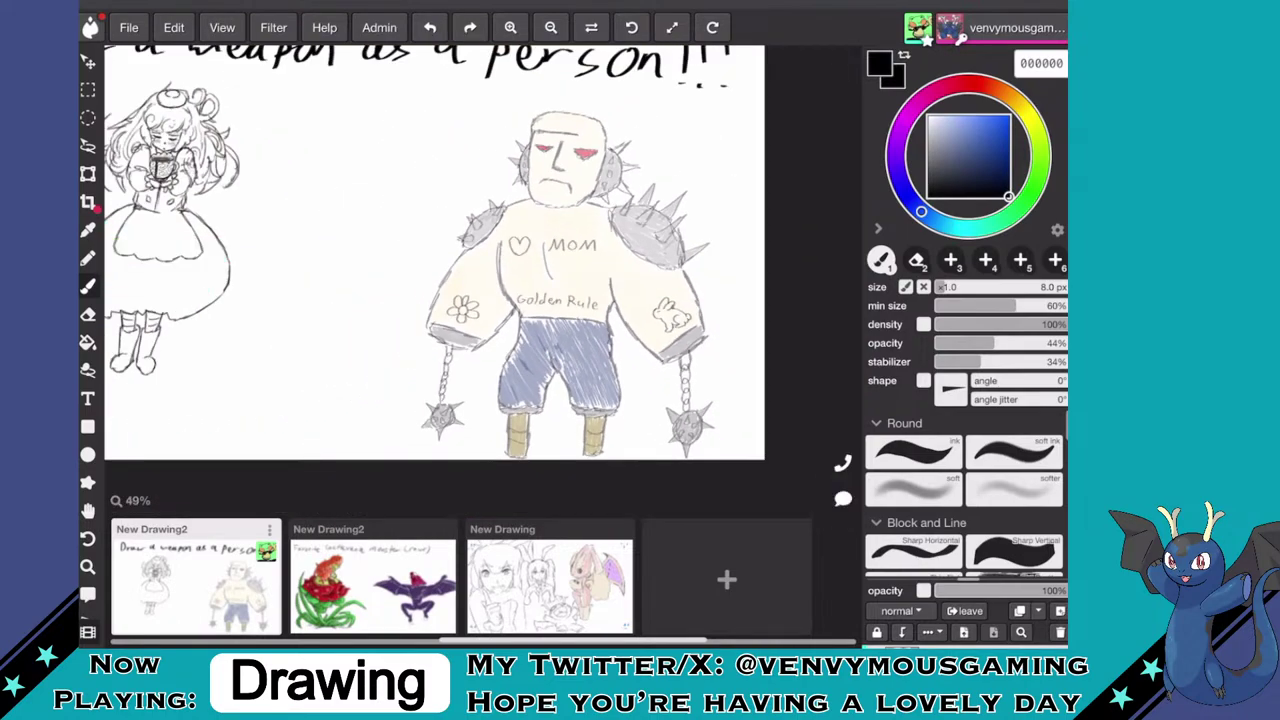
- Letter the word "Friendship" across the forehead above the brow line
scroll(480, 280, up, 6)
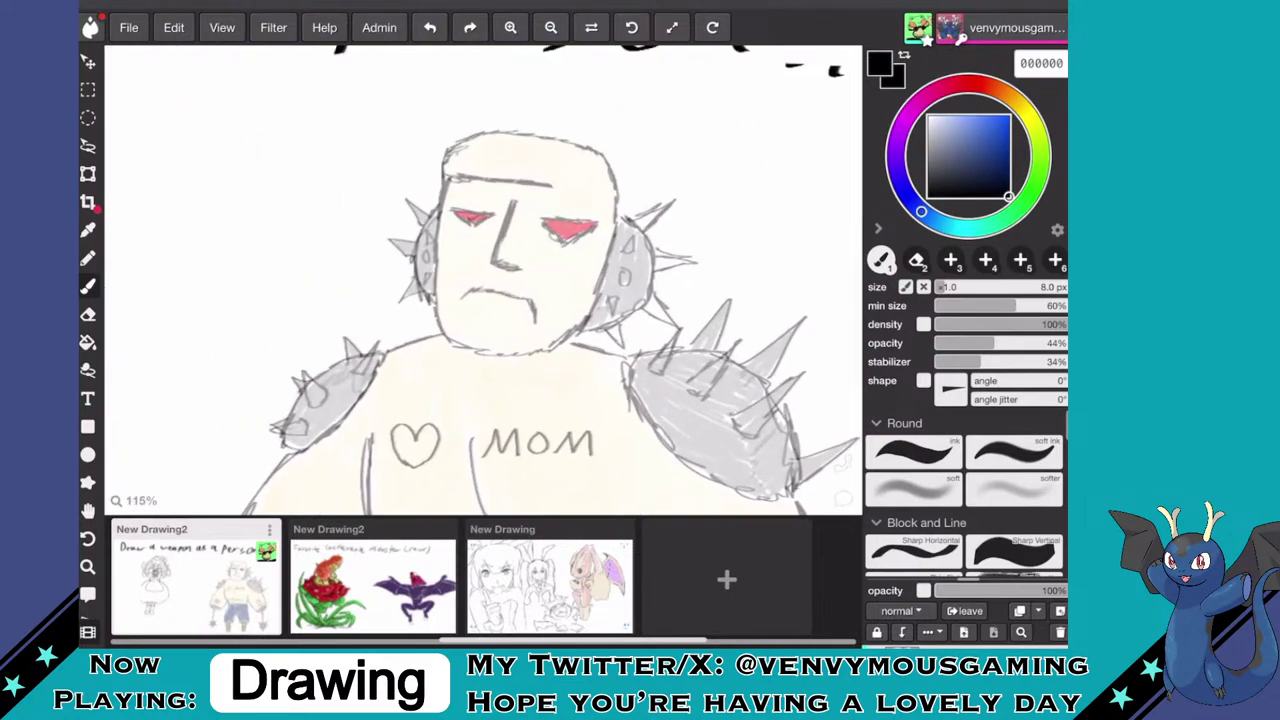
mouse_move(404, 177)
mouse_down()
mouse_move(402, 192)
mouse_move(424, 171)
mouse_move(448, 197)
mouse_move(462, 182)
mouse_move(502, 204)
mouse_move(518, 178)
mouse_move(526, 207)
mouse_up()
drag(547, 183, 557, 213)
drag(566, 199, 573, 216)
drag(575, 197, 576, 209)
scroll(483, 280, down, 5)
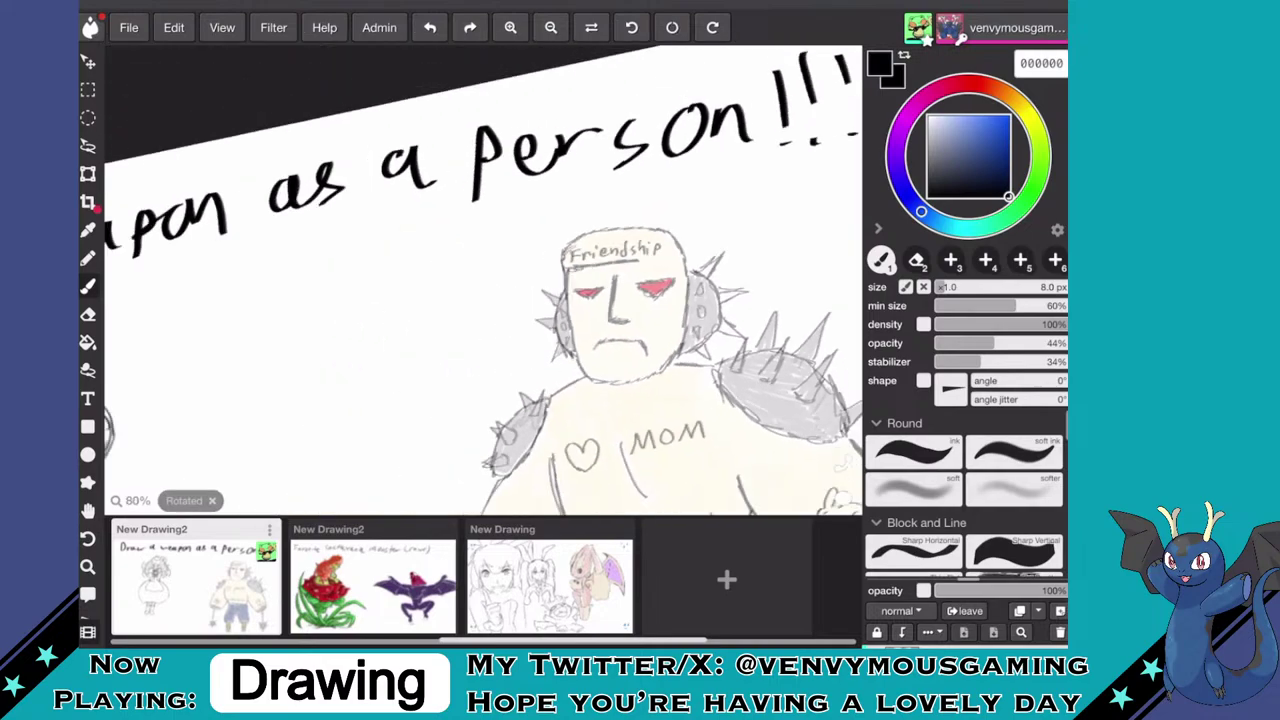
scroll(483, 280, up, 3)
scroll(483, 280, down, 1)
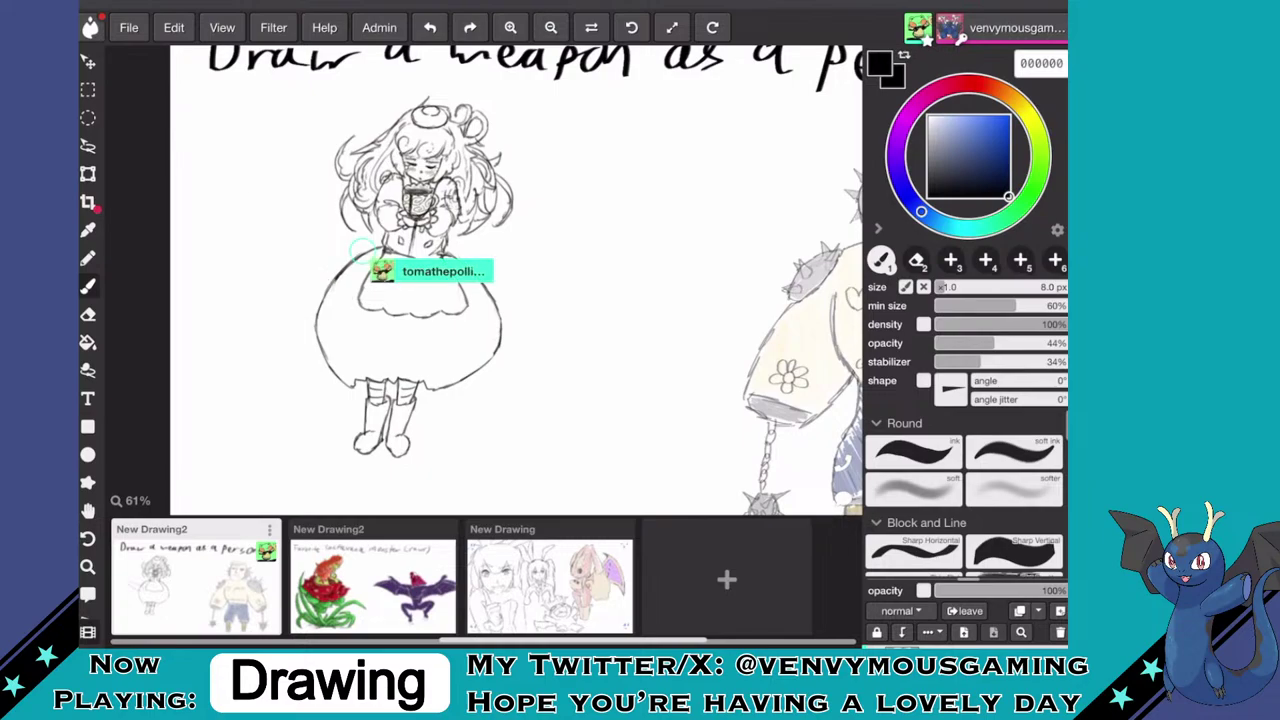
scroll(514, 320, down, 4)
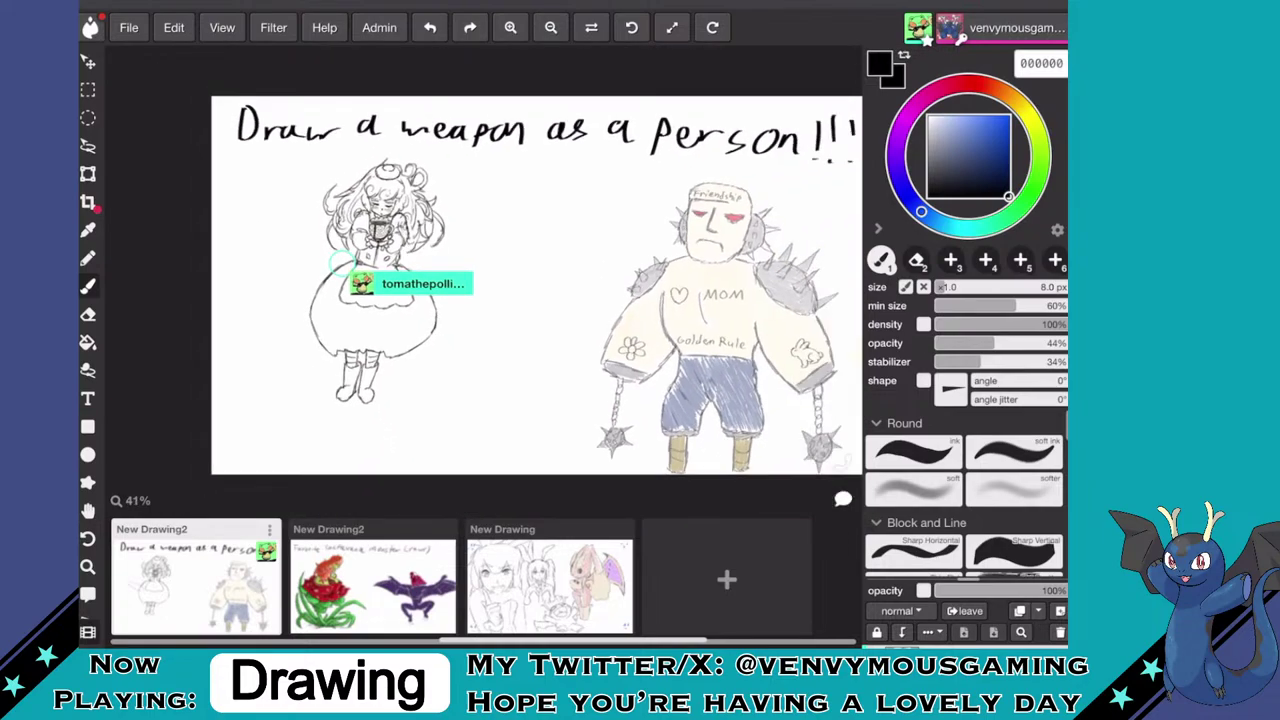
scroll(514, 320, up, 1)
- Outline a tall pointed cone hat tilted on top of the head, towards the large shoulder pad's side
scroll(490, 304, up, 1)
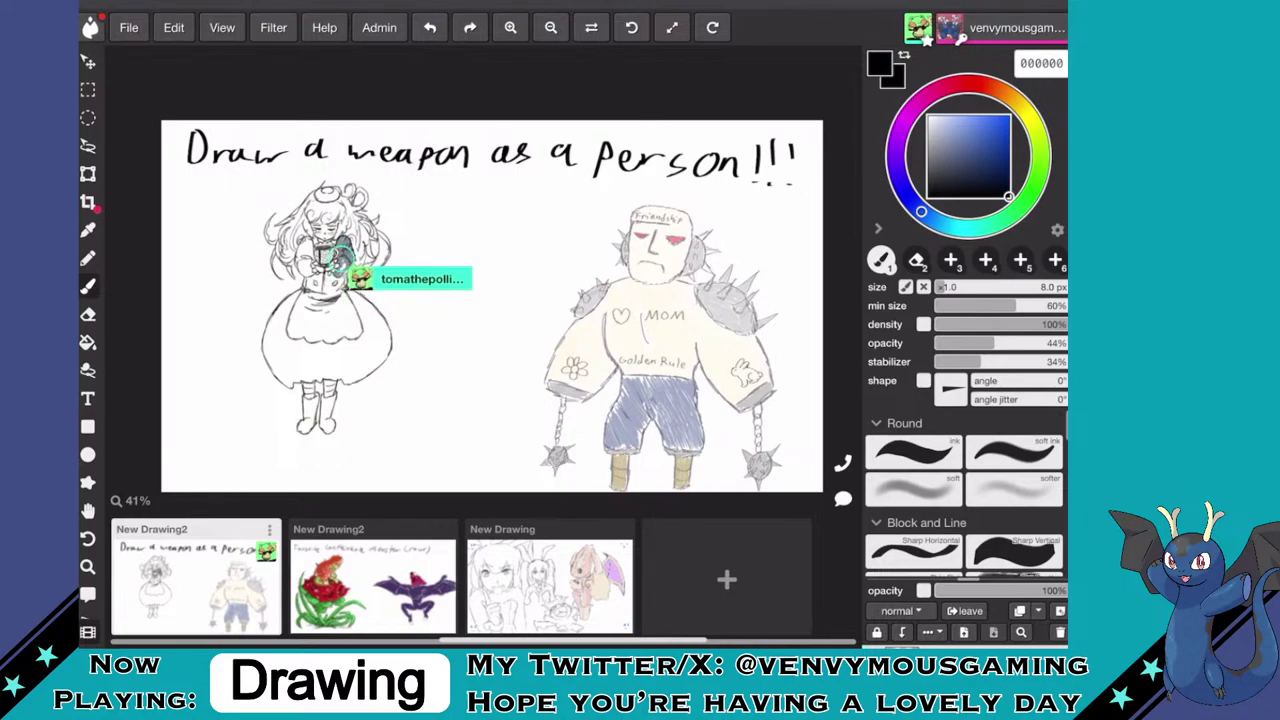
scroll(520, 300, up, 5)
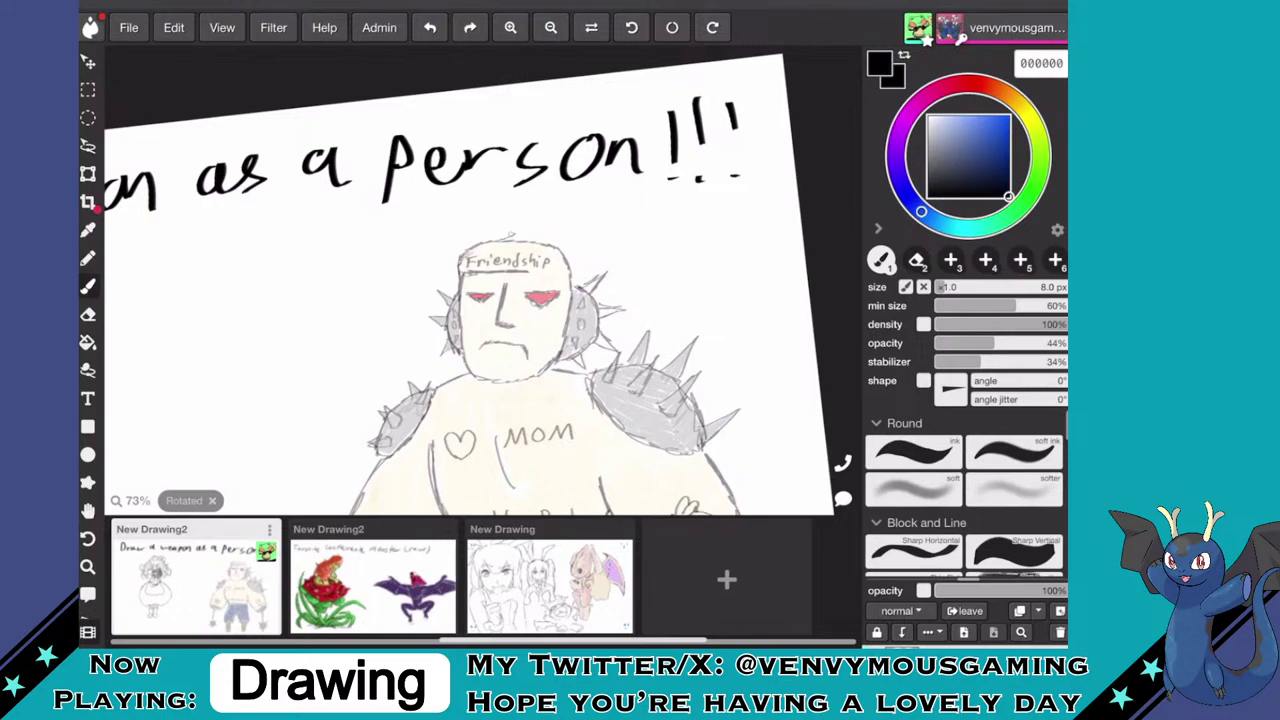
mouse_move(504, 238)
mouse_down()
mouse_move(620, 182)
mouse_move(568, 256)
mouse_up()
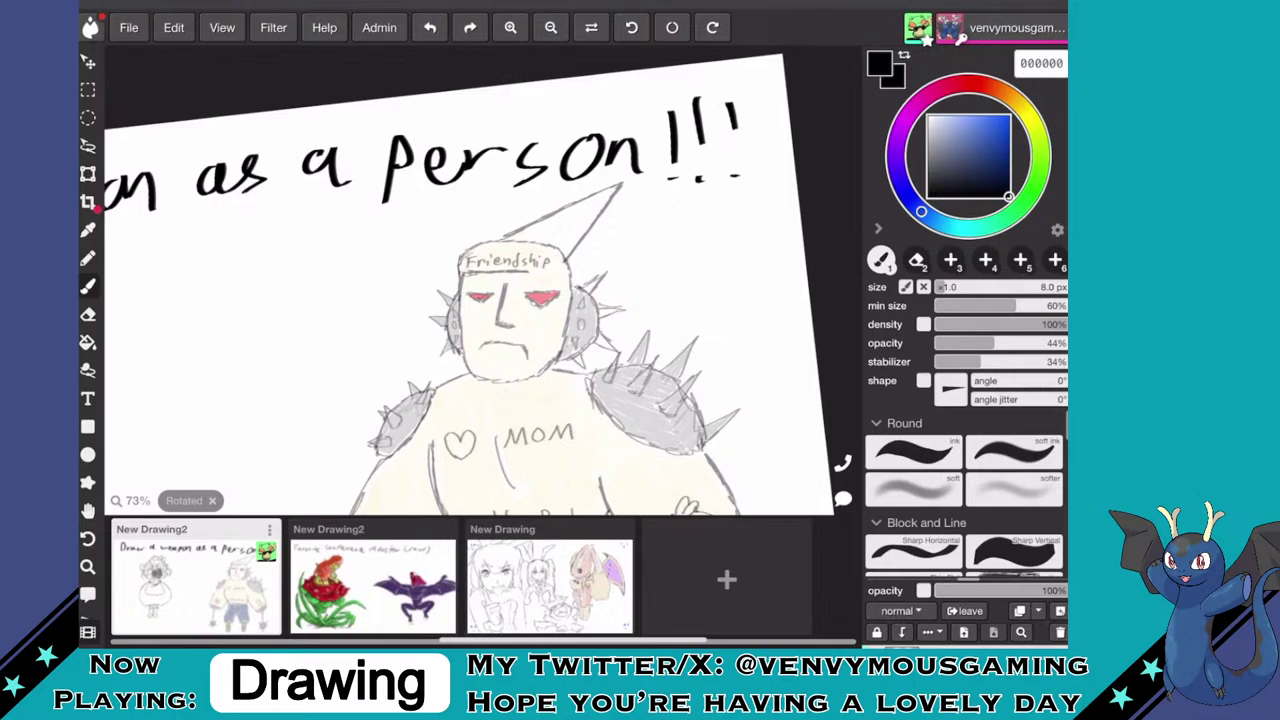
- Choose blue 1253d7 and paint the cone hat, covering its edges and the whole interior
scroll(540, 240, up, 5)
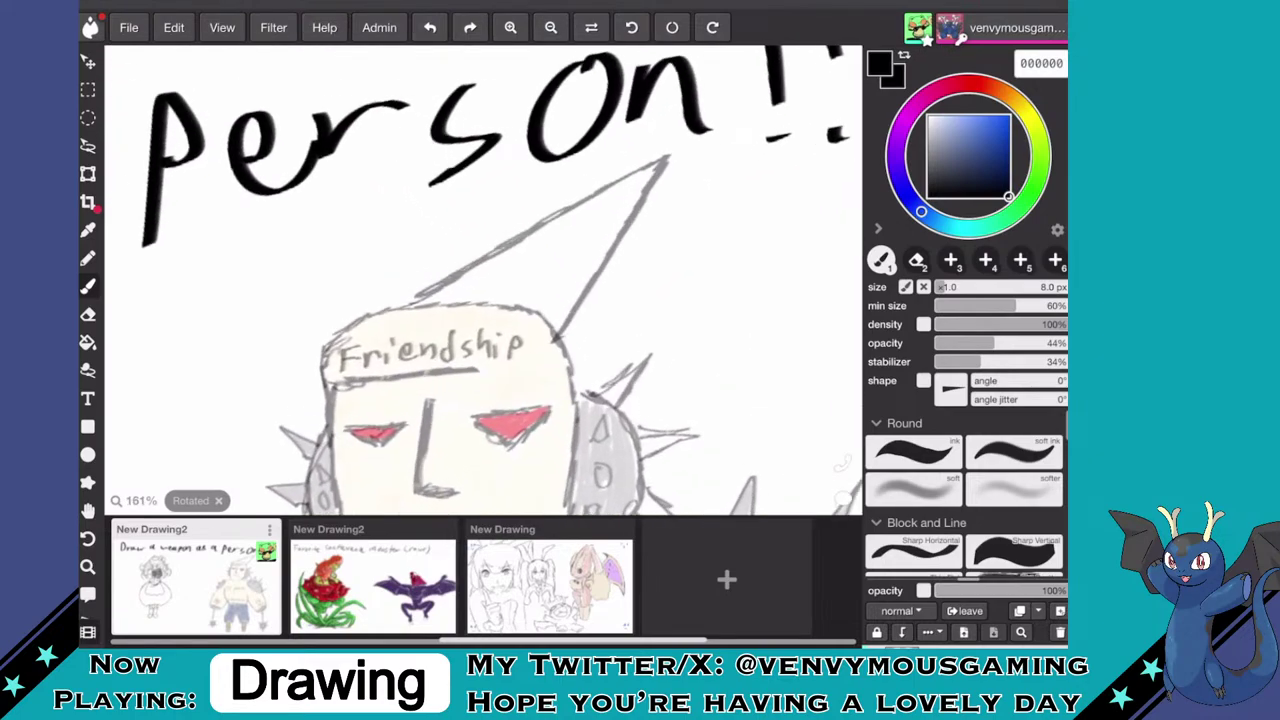
drag(986, 143, 1002, 128)
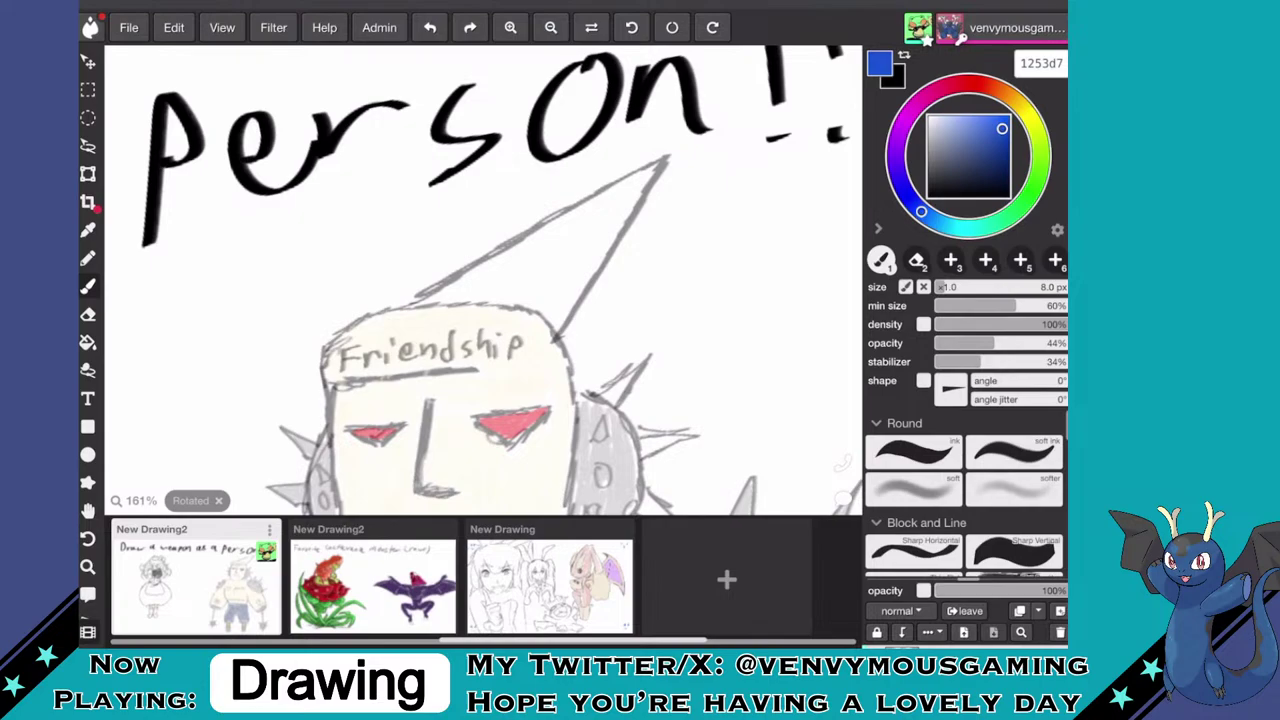
drag(488, 276, 440, 302)
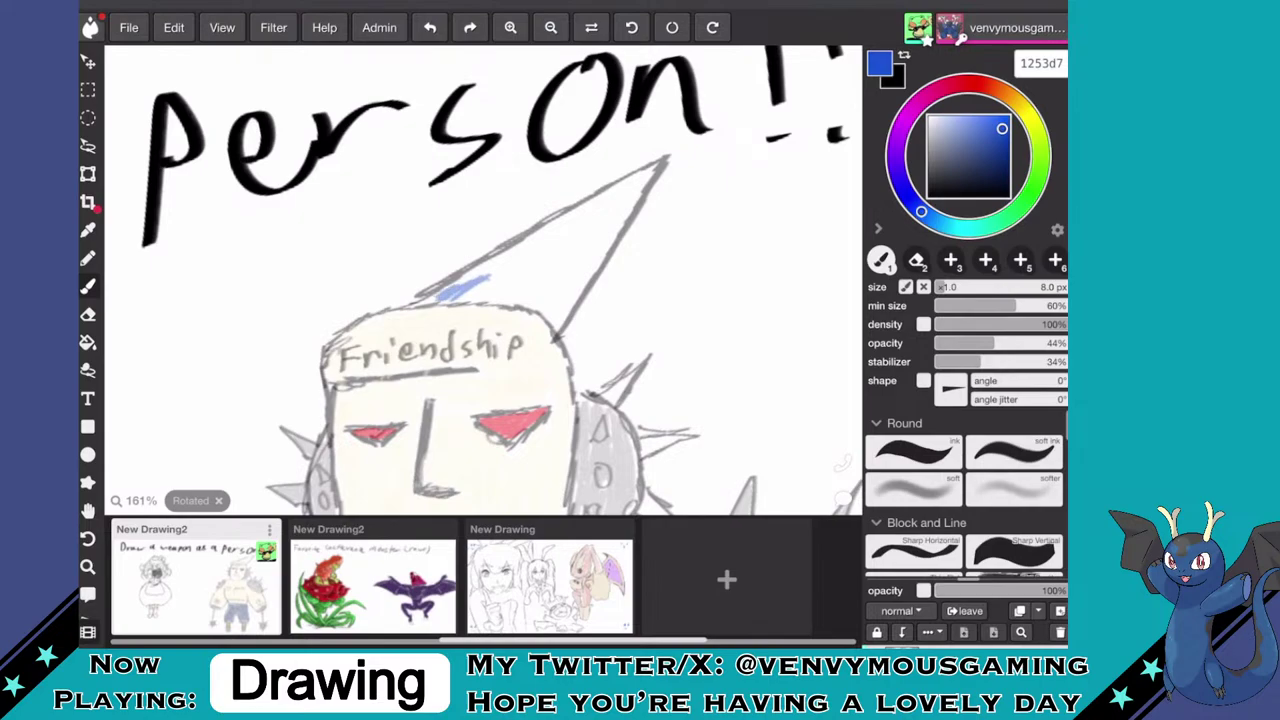
drag(500, 258, 468, 277)
drag(530, 246, 484, 276)
mouse_move(552, 226)
mouse_down()
mouse_move(476, 276)
mouse_move(498, 256)
mouse_up()
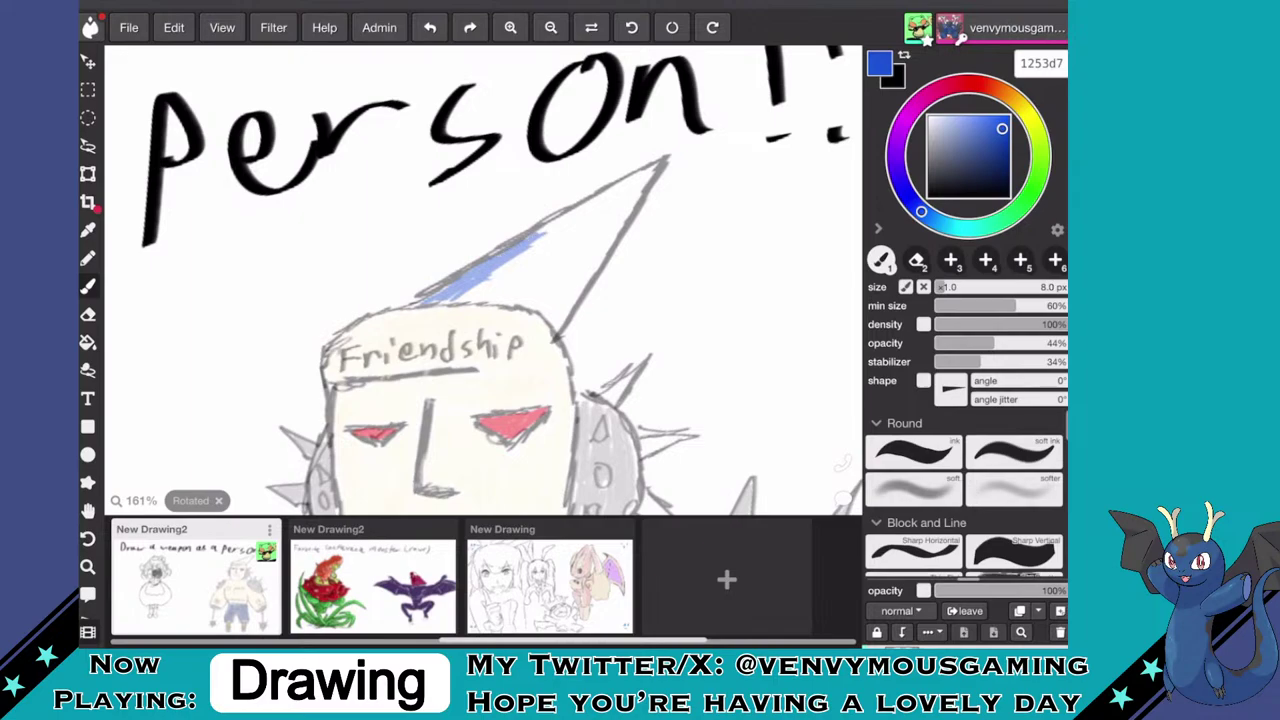
mouse_move(584, 210)
mouse_down()
mouse_move(536, 232)
mouse_move(556, 228)
mouse_up()
mouse_move(618, 190)
mouse_down()
mouse_move(550, 234)
mouse_move(588, 202)
mouse_up()
mouse_move(648, 172)
mouse_down()
mouse_move(598, 196)
mouse_move(628, 194)
mouse_move(608, 236)
mouse_move(628, 212)
mouse_move(554, 328)
mouse_move(556, 266)
mouse_move(526, 252)
mouse_move(530, 264)
mouse_move(478, 290)
mouse_move(556, 316)
mouse_up()
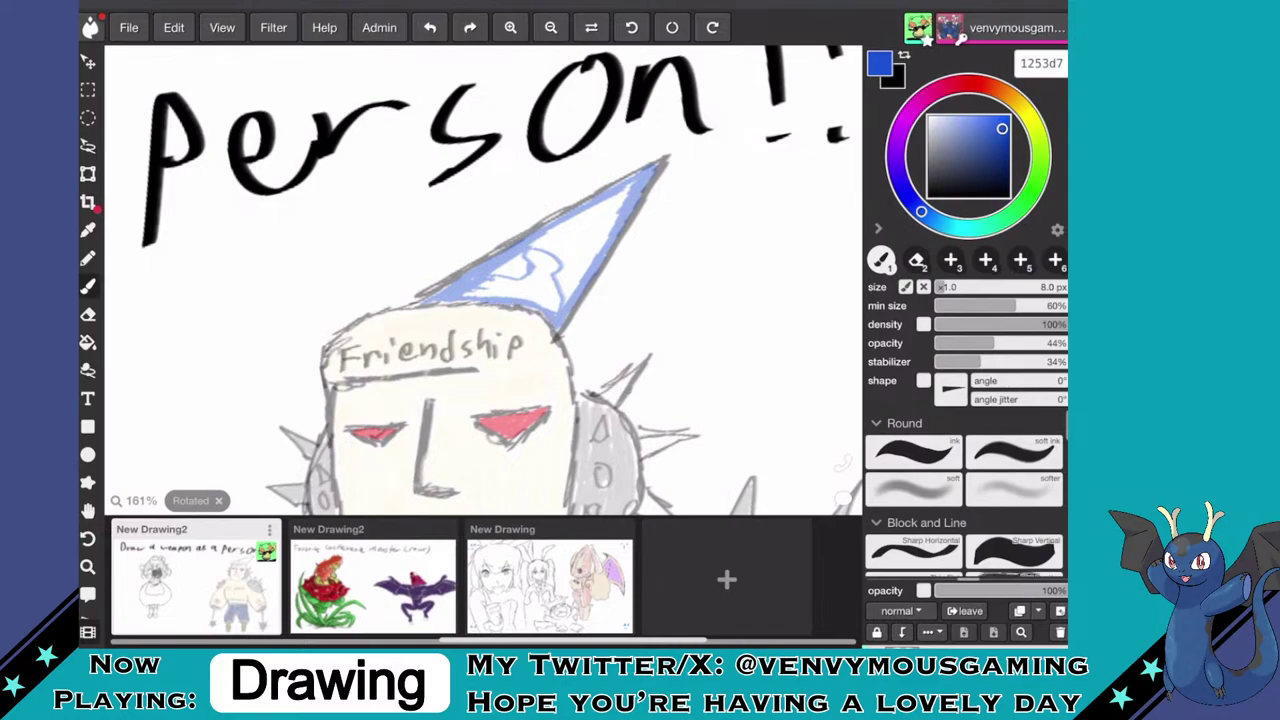
mouse_move(476, 294)
mouse_down()
mouse_move(534, 287)
mouse_move(548, 252)
mouse_move(474, 294)
mouse_move(634, 184)
mouse_move(572, 298)
mouse_move(574, 278)
mouse_move(546, 306)
mouse_move(600, 234)
mouse_up()
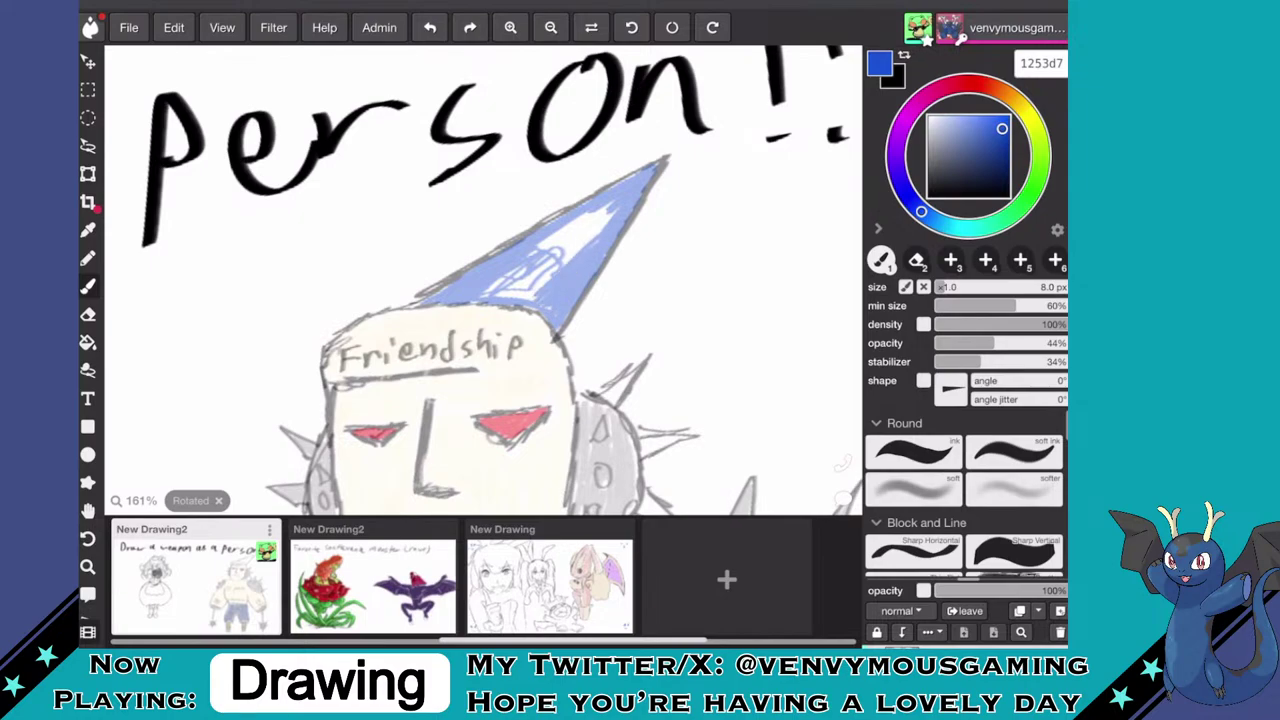
mouse_move(556, 270)
mouse_down()
mouse_move(612, 216)
mouse_move(542, 286)
mouse_move(572, 242)
mouse_move(500, 288)
mouse_move(590, 212)
mouse_move(562, 238)
mouse_move(618, 208)
mouse_up()
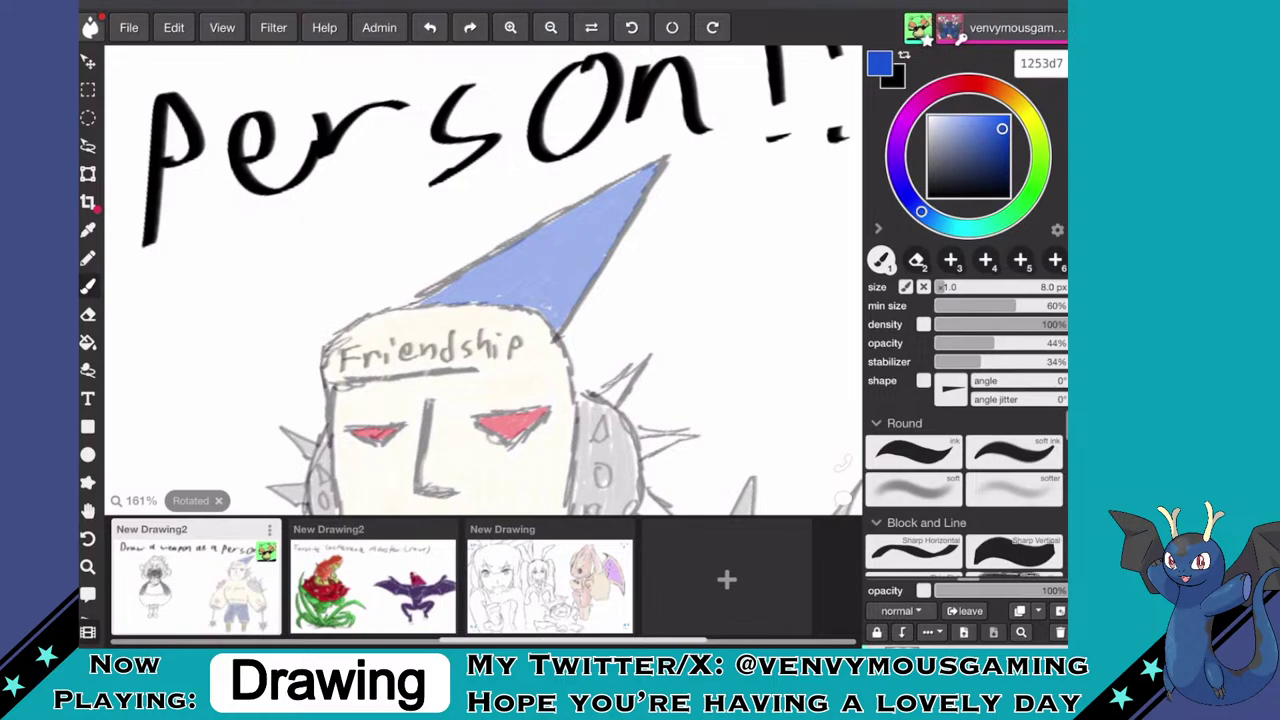
- Choose black 000000 and draw four small stars spread over the blue hat
click(1009, 197)
scroll(655, 240, up, 5)
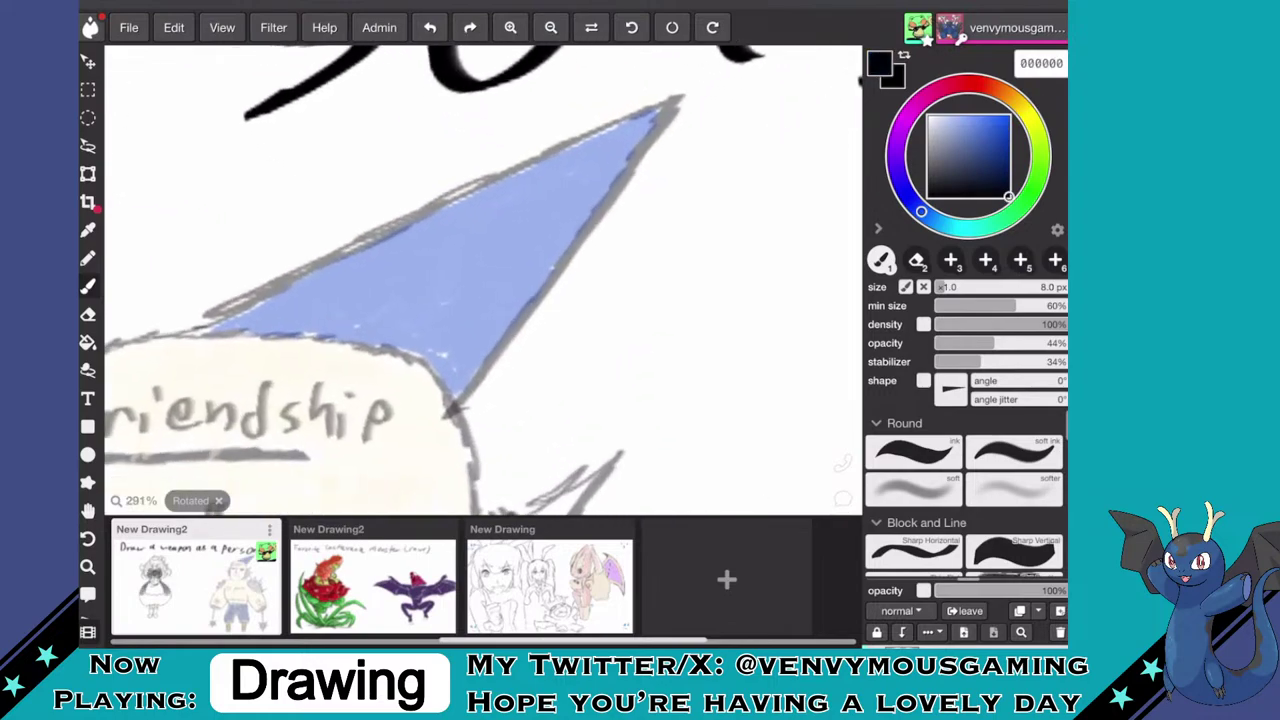
mouse_move(524, 210)
mouse_down()
mouse_move(556, 206)
mouse_move(524, 210)
mouse_up()
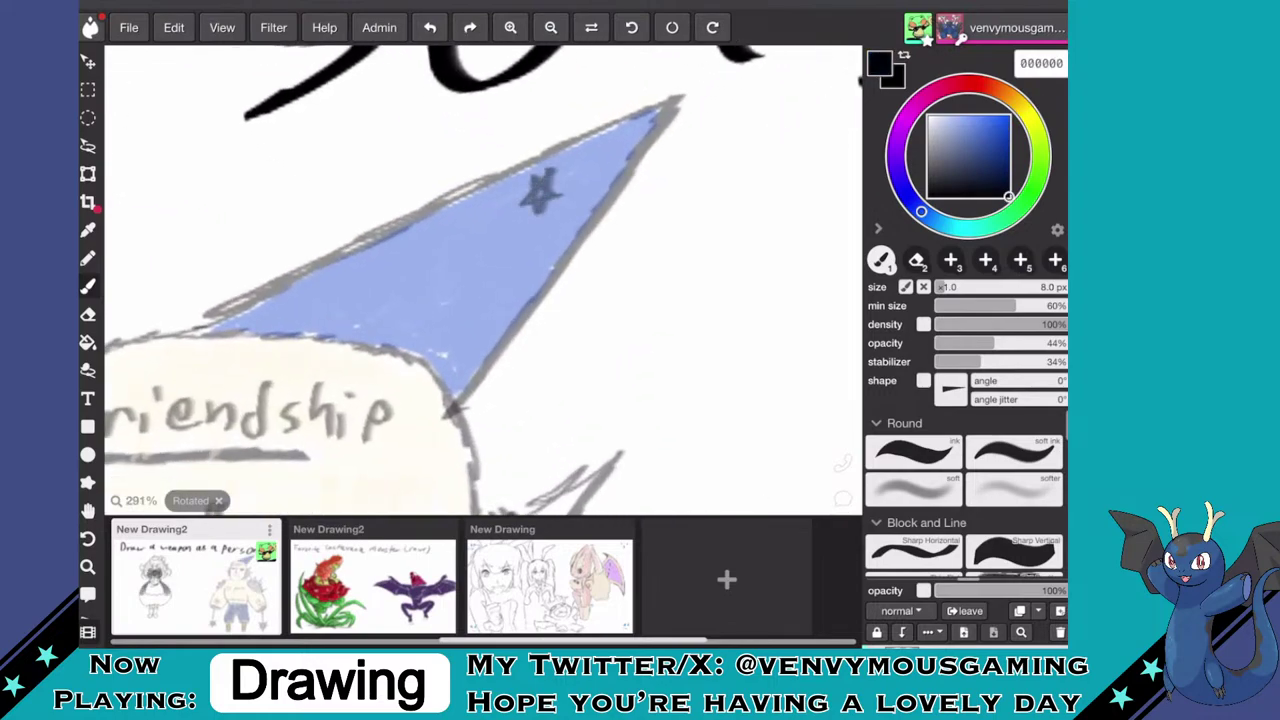
mouse_move(500, 258)
mouse_down()
mouse_move(466, 302)
mouse_move(490, 316)
mouse_up()
mouse_move(360, 266)
mouse_down()
mouse_move(332, 312)
mouse_move(440, 344)
mouse_up()
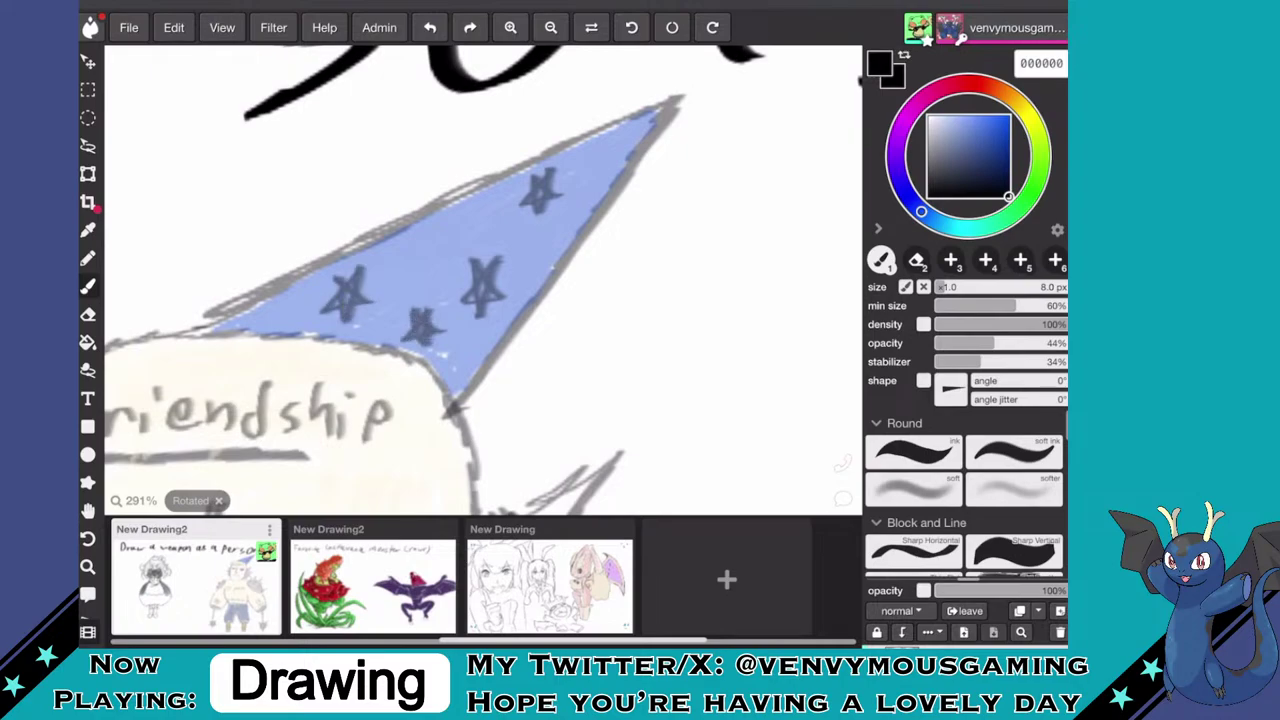
scroll(483, 280, down, 7)
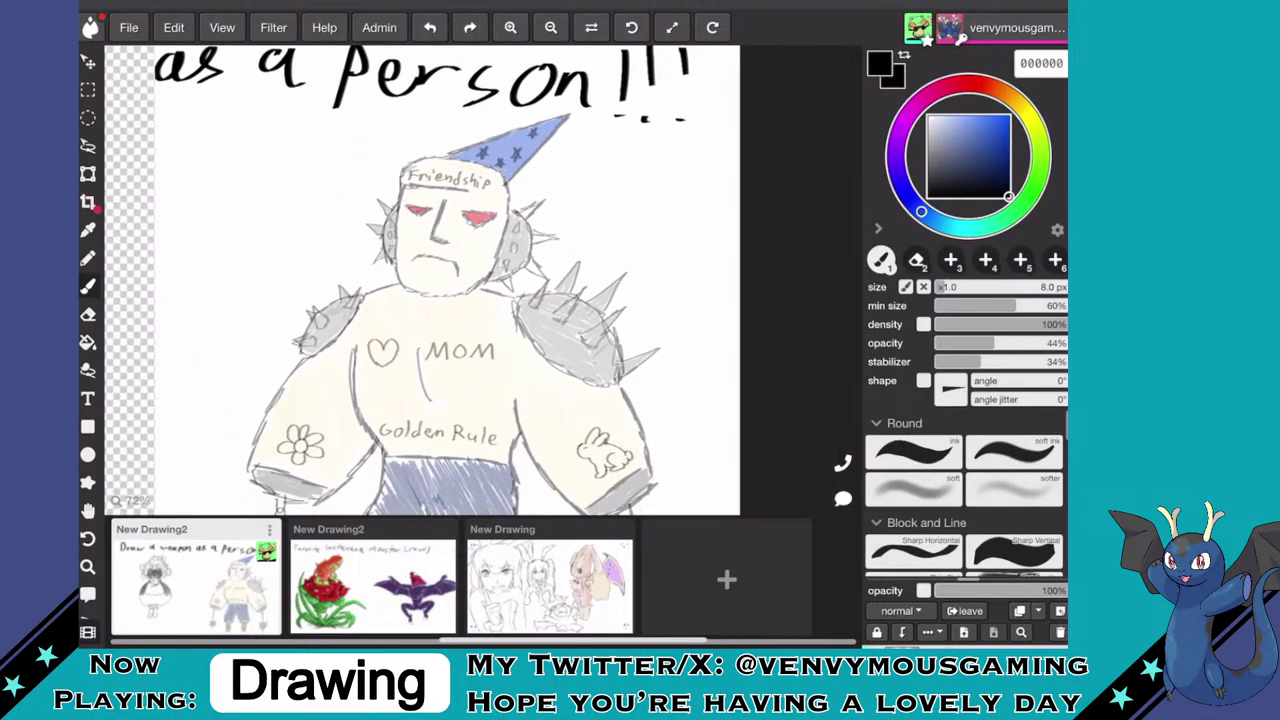
- Sample grey c6c6c6 from the small shoulder pad as the brush colour
scroll(483, 280, down, 1)
scroll(483, 280, up, 4)
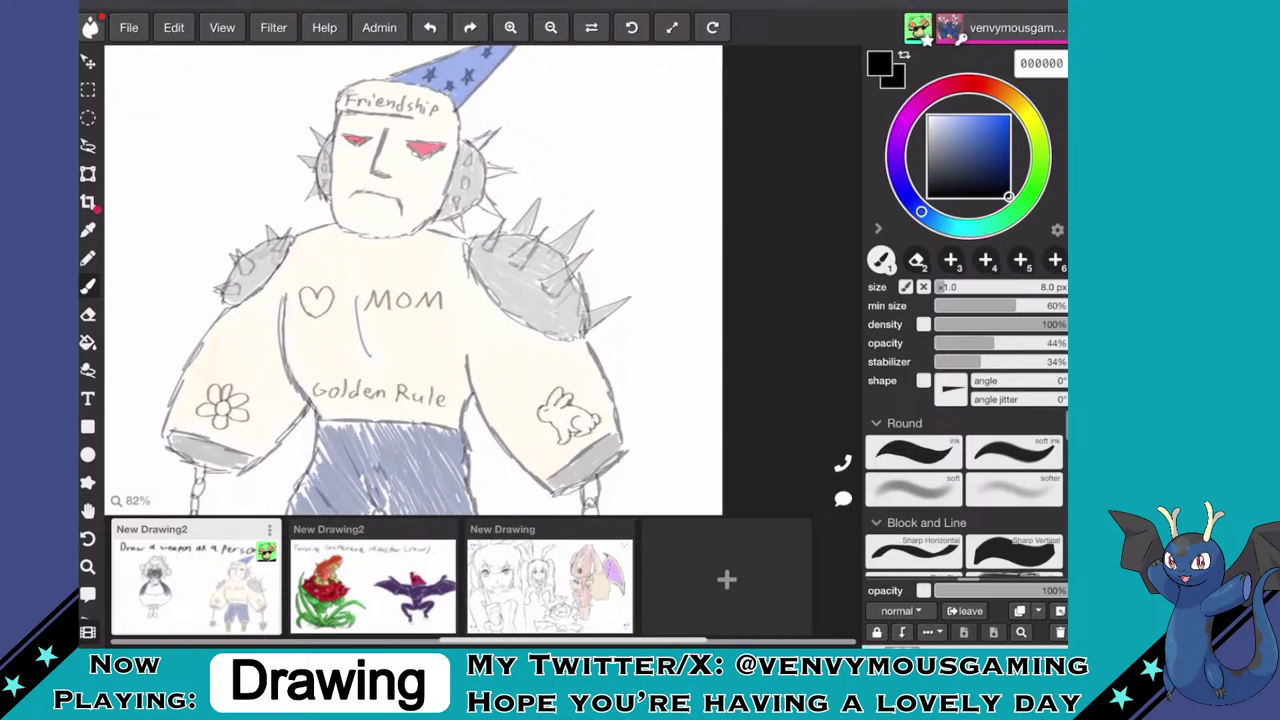
scroll(480, 280, up, 2)
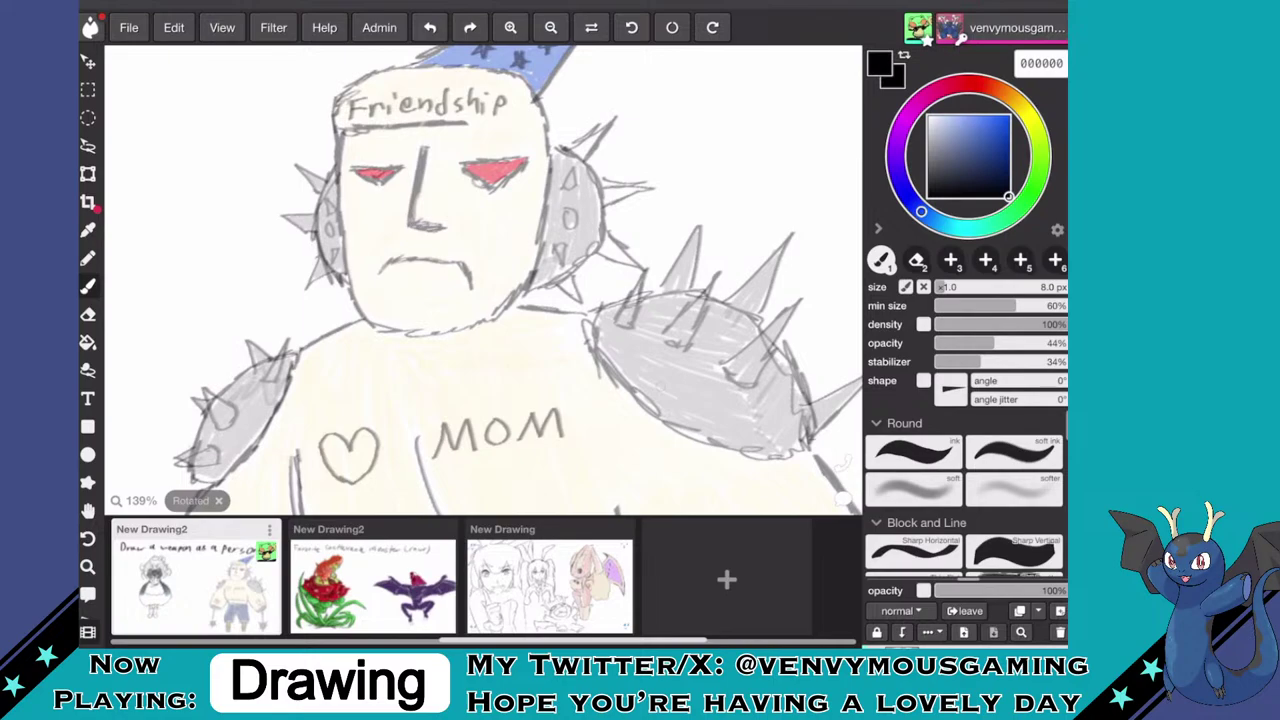
key(i)
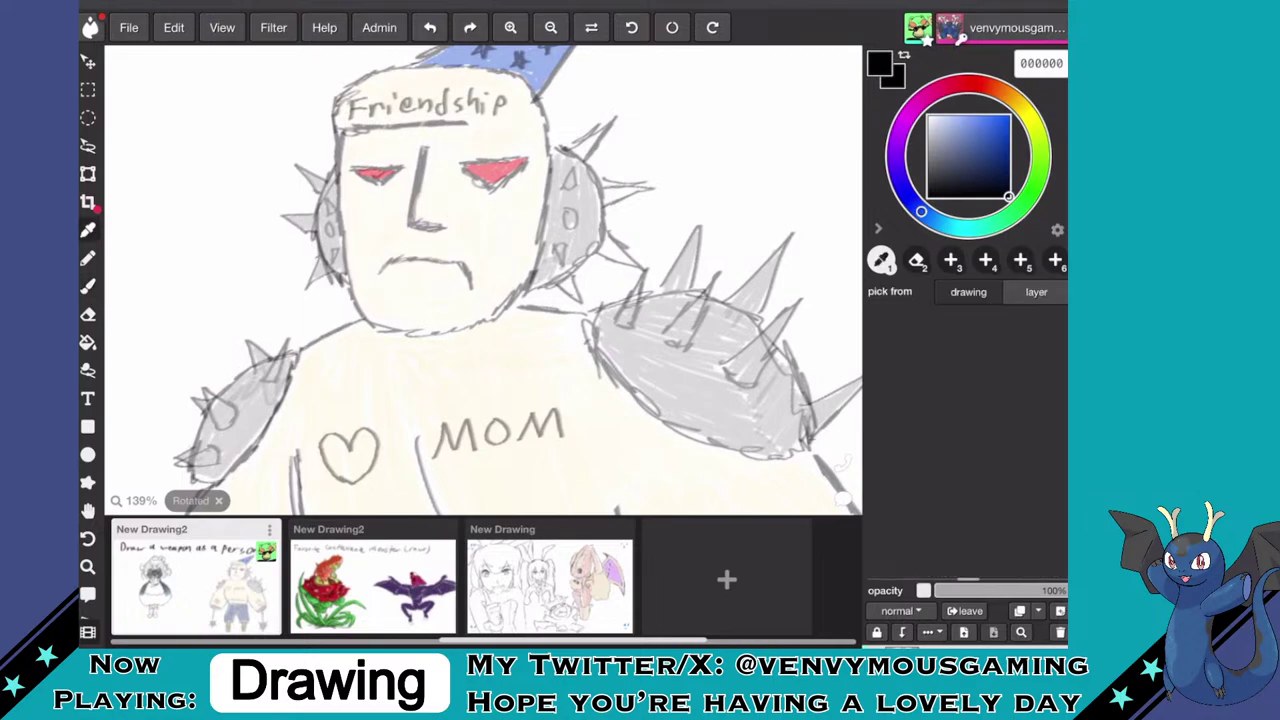
scroll(483, 280, up, 5)
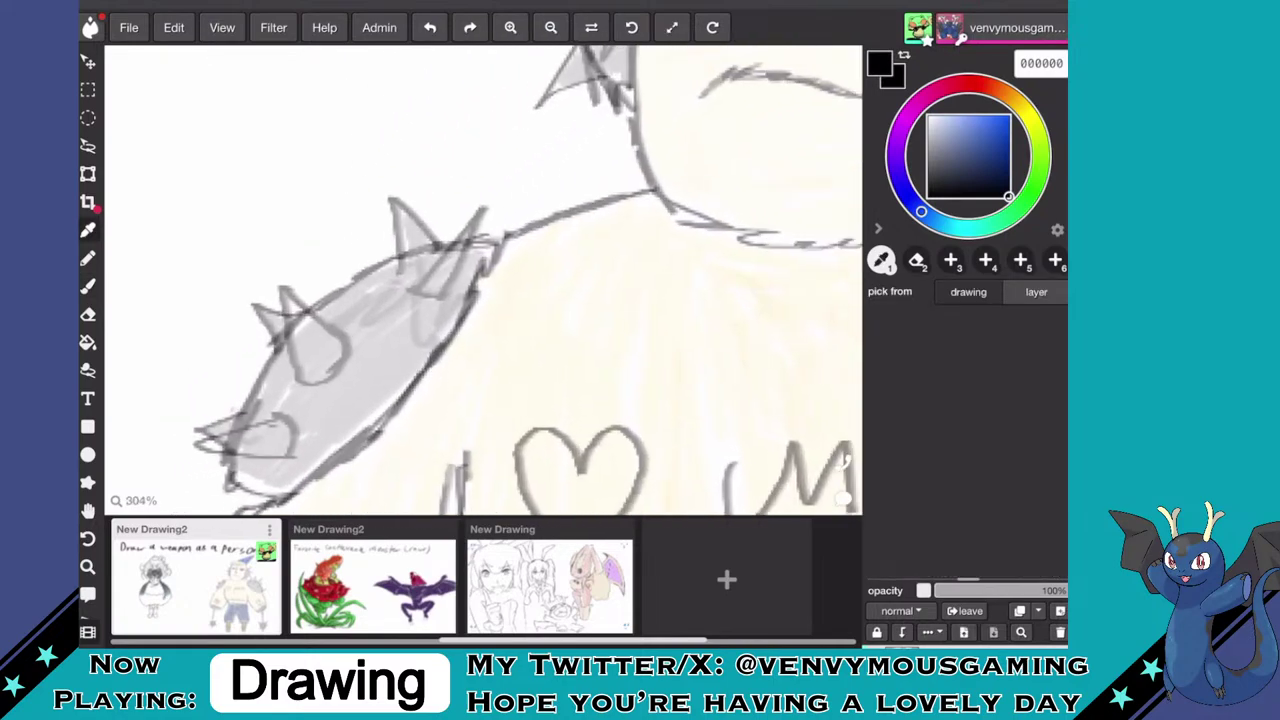
click(385, 335)
click(560, 335)
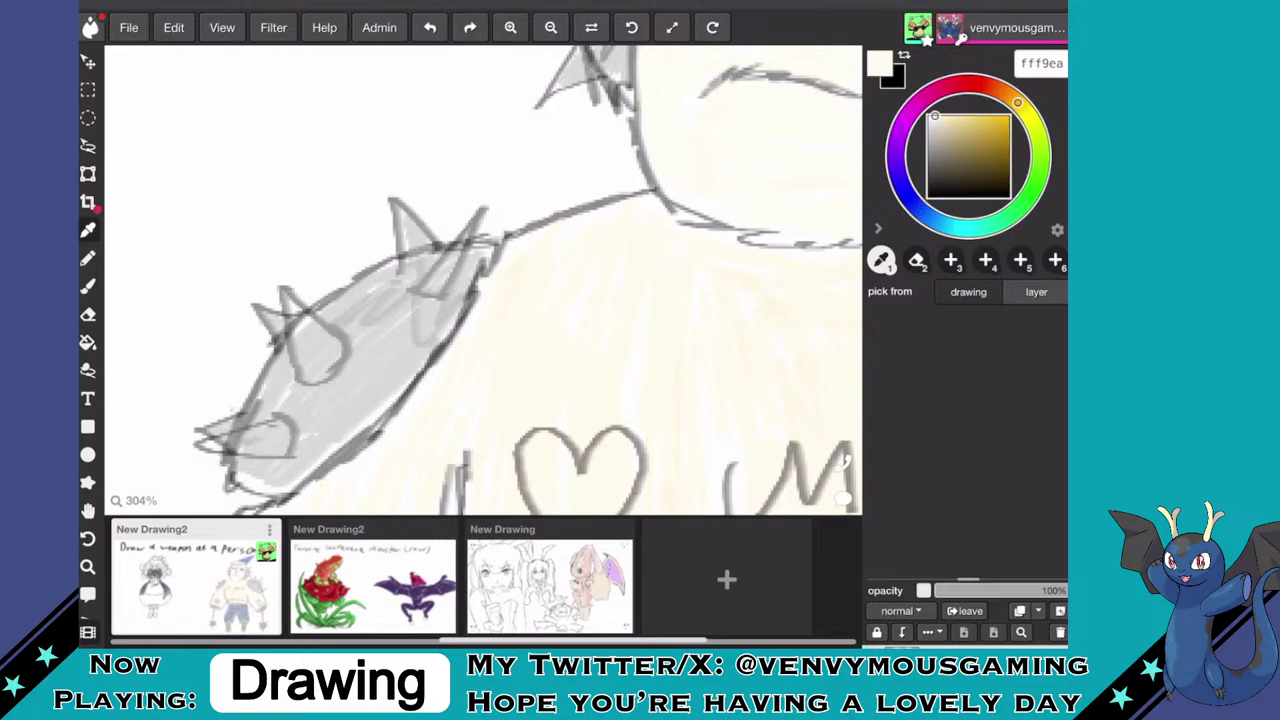
scroll(483, 280, down, 4)
scroll(480, 280, up, 4)
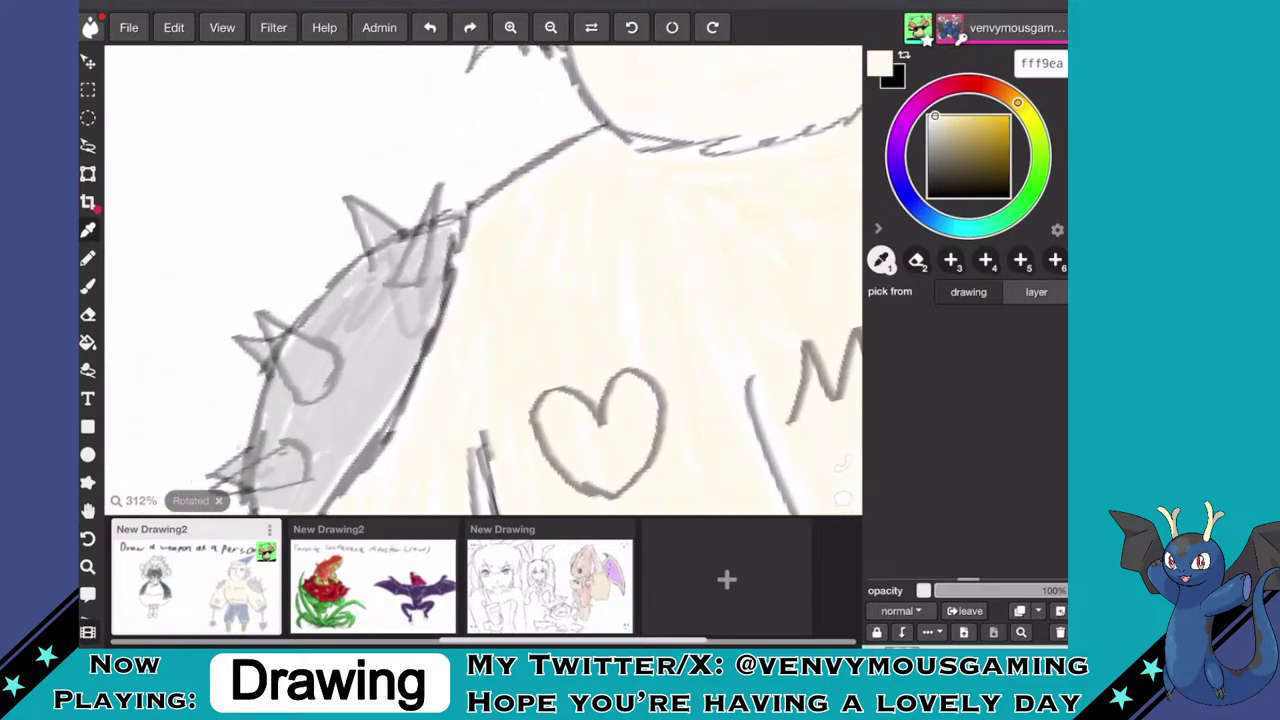
click(375, 365)
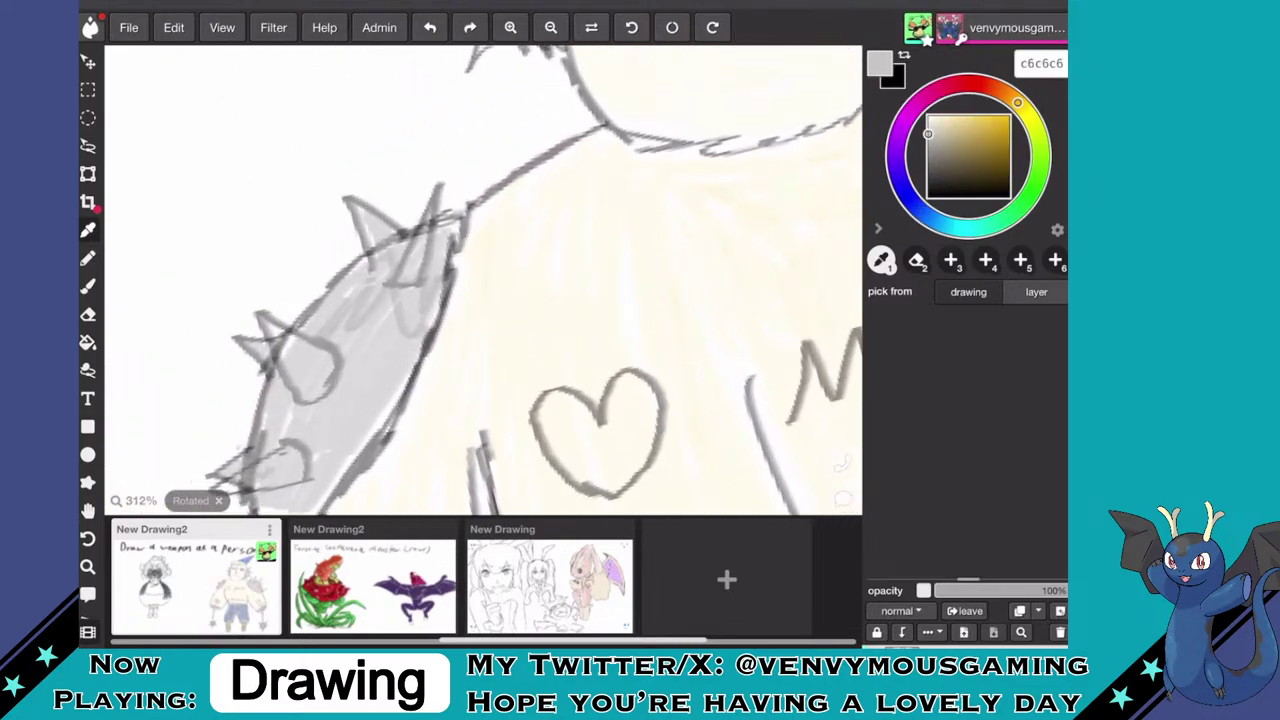
key(b)
- Paint the unfilled spikes of the ear guard above the large shoulder pad grey
scroll(484, 280, down, 5)
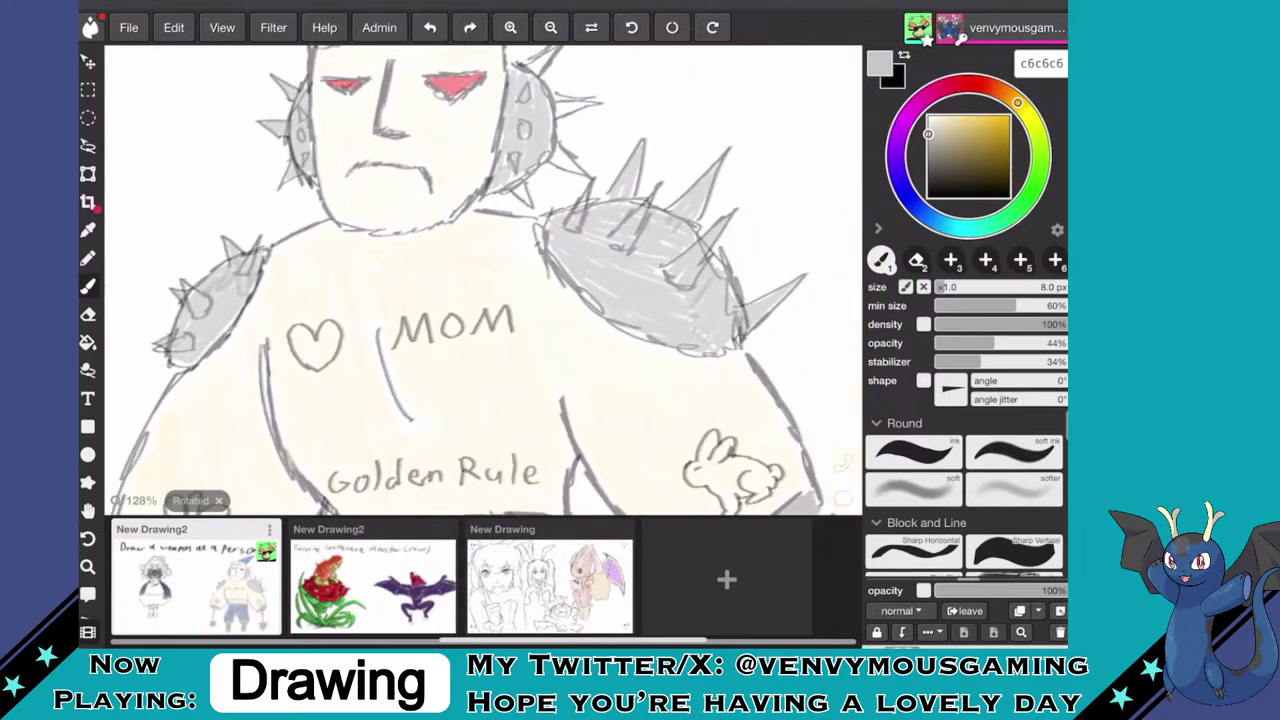
scroll(578, 250, up, 5)
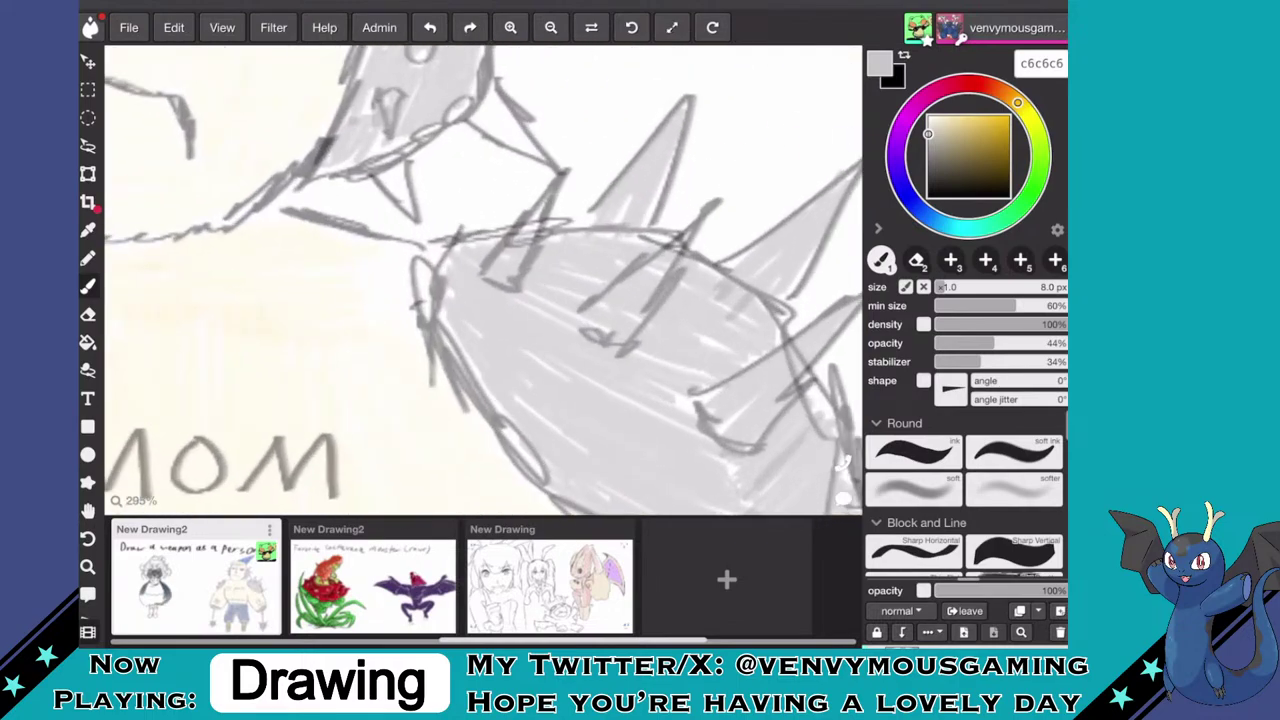
drag(392, 168, 406, 194)
scroll(484, 280, up, 5)
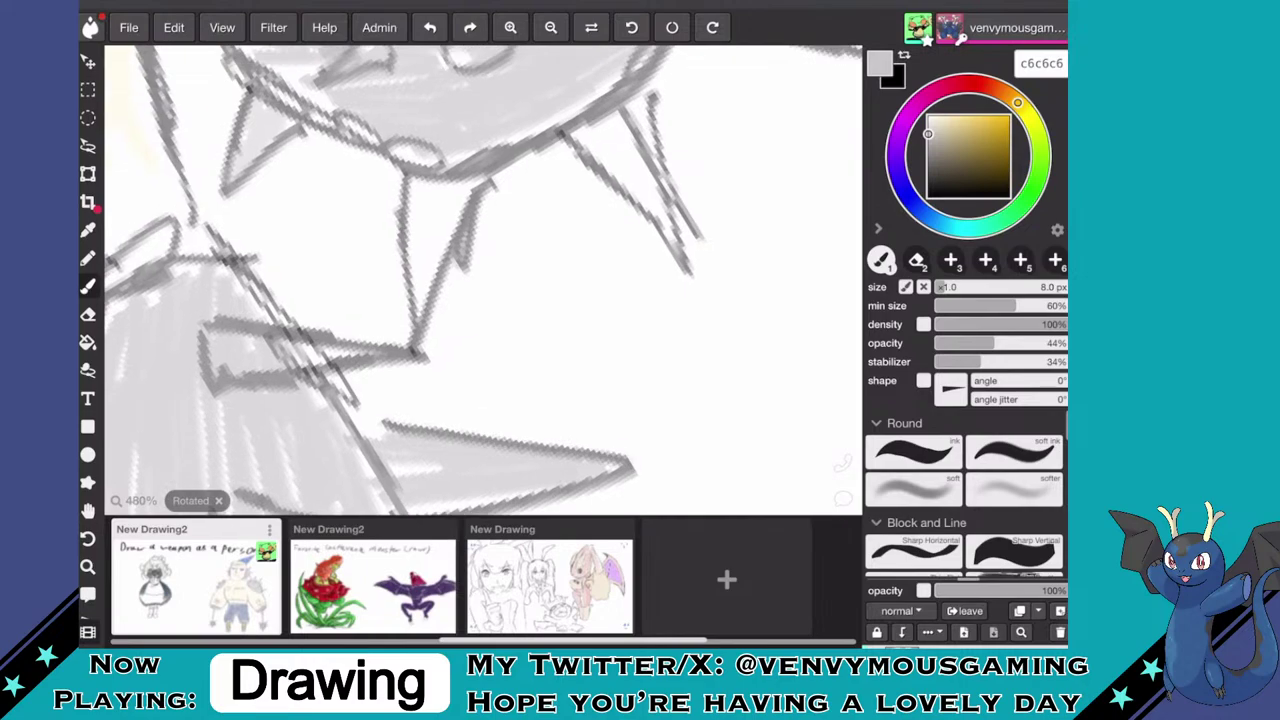
mouse_move(417, 238)
mouse_down()
mouse_move(413, 292)
mouse_move(458, 186)
mouse_move(426, 220)
mouse_move(423, 180)
mouse_move(416, 220)
mouse_up()
mouse_move(472, 343)
mouse_down()
mouse_move(395, 361)
mouse_move(232, 237)
mouse_up()
mouse_move(450, 285)
mouse_down()
mouse_move(431, 322)
mouse_move(454, 225)
mouse_move(456, 278)
mouse_move(478, 232)
mouse_move(461, 245)
mouse_move(464, 210)
mouse_move(456, 288)
mouse_up()
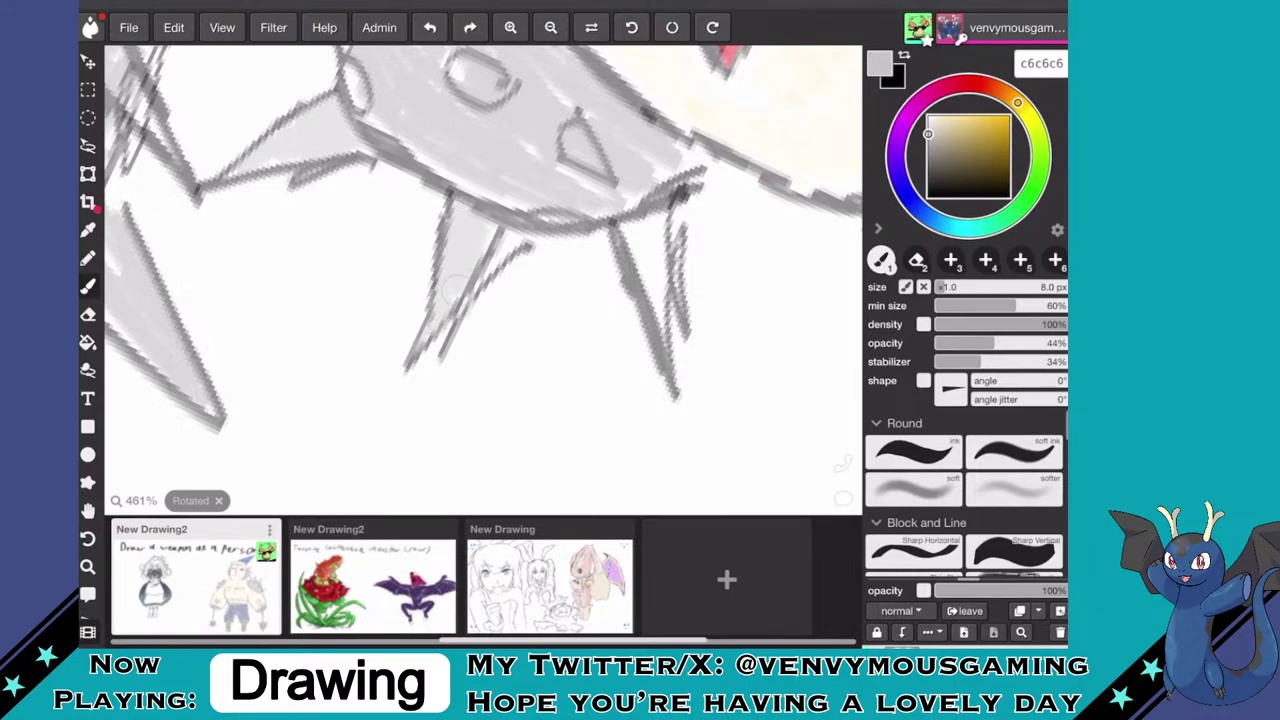
mouse_move(645, 310)
mouse_down()
mouse_move(512, 302)
mouse_move(455, 252)
mouse_move(496, 230)
mouse_move(440, 300)
mouse_move(524, 207)
mouse_move(506, 220)
mouse_move(500, 190)
mouse_up()
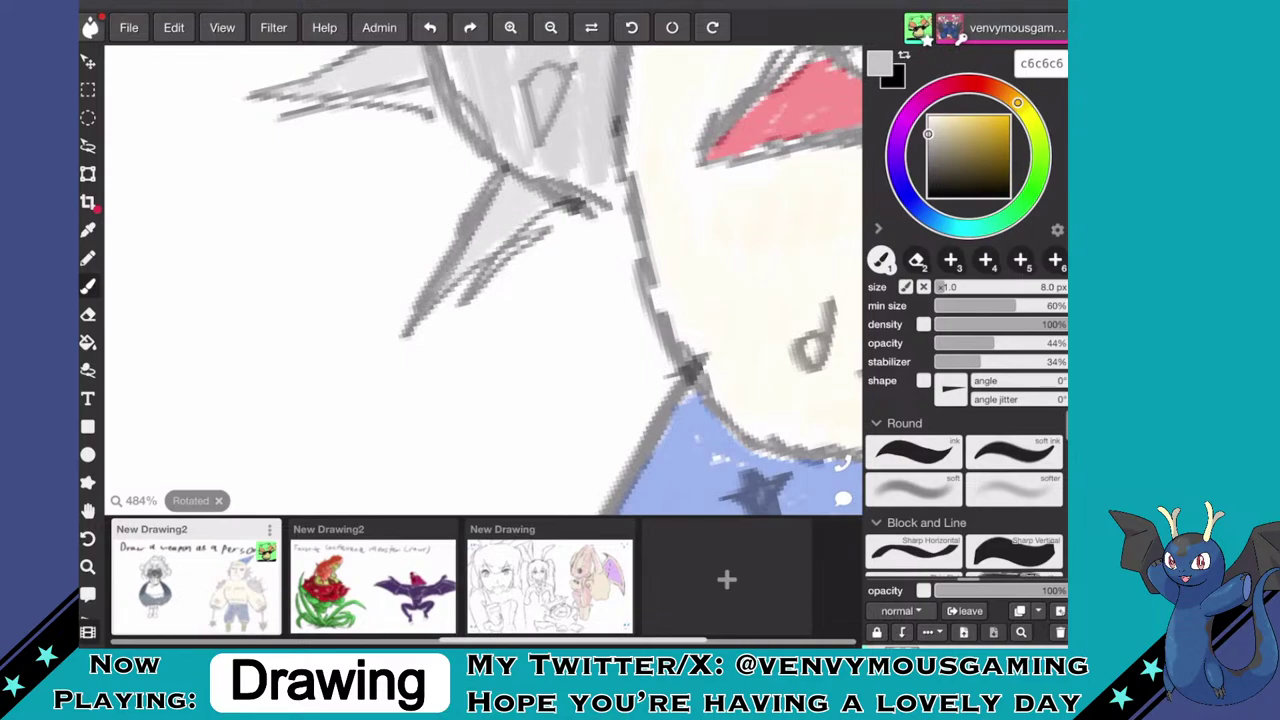
- Inspect the whole flail character from hat to boots for missing colour or details, comparing it with the neighbouring maid figure
scroll(484, 280, down, 5)
scroll(484, 280, down, 9)
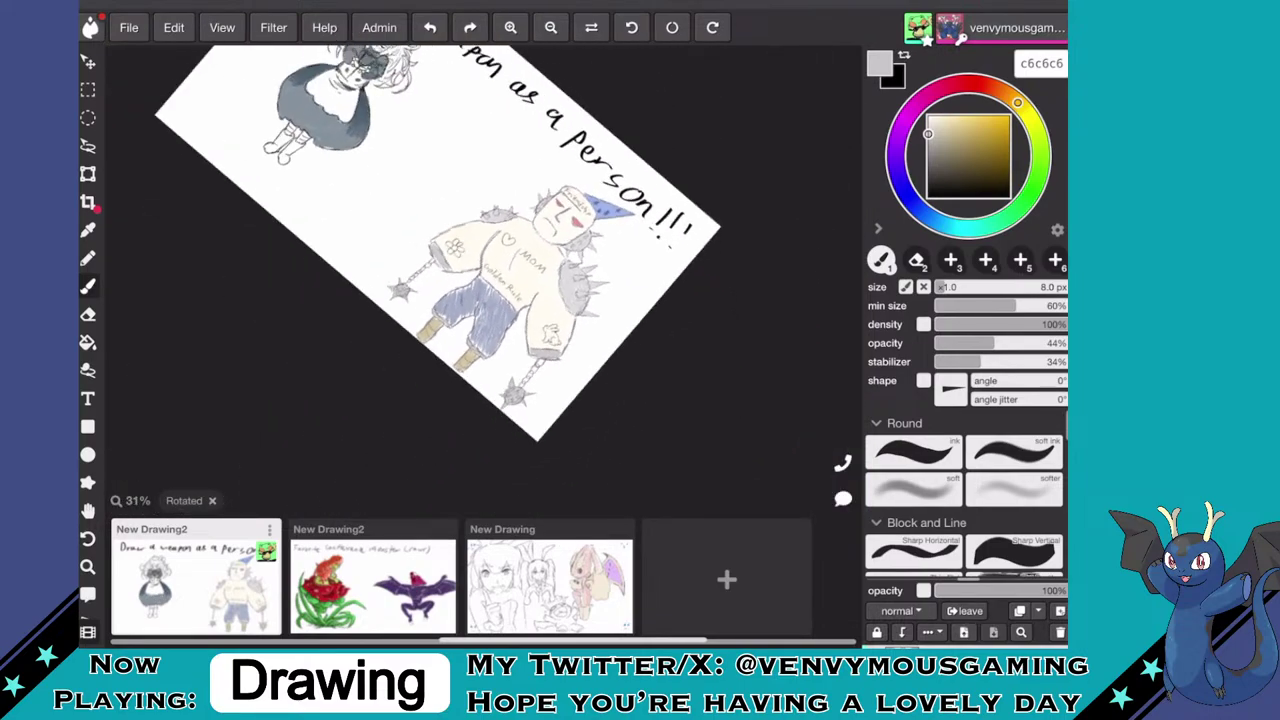
scroll(484, 280, down, 1)
scroll(484, 280, up, 3)
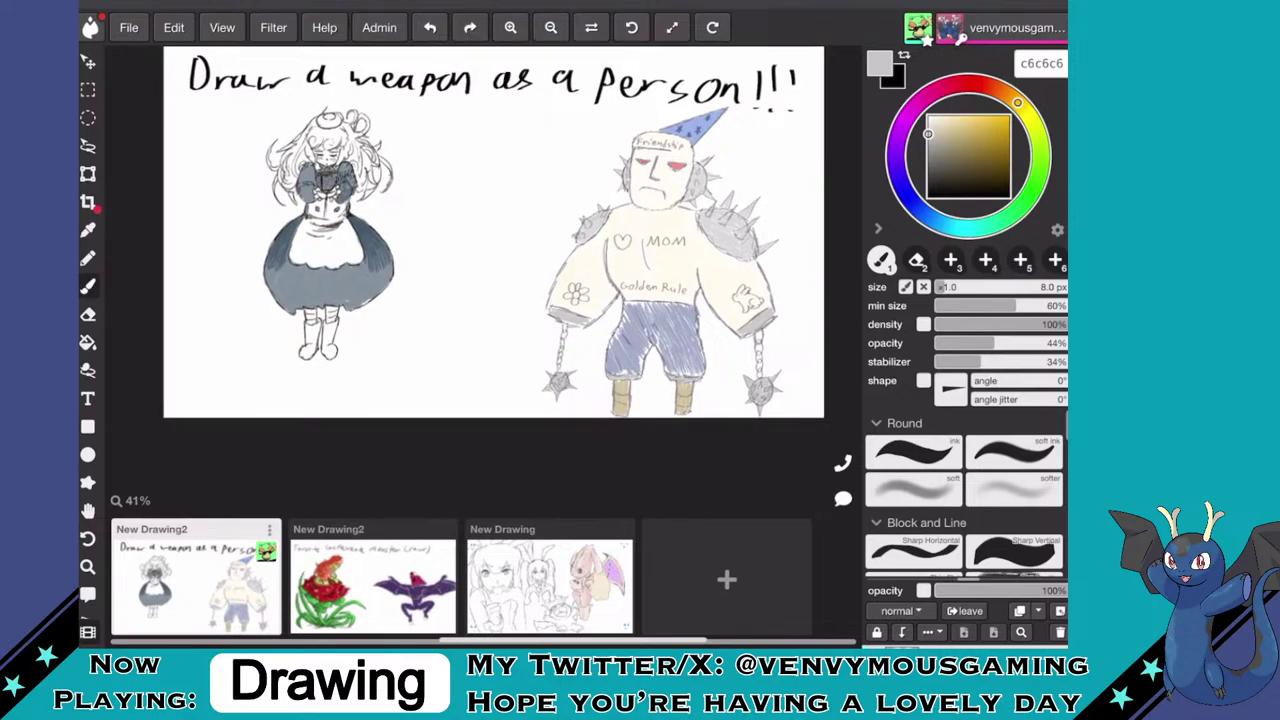
scroll(484, 280, up, 2)
scroll(484, 280, down, 1)
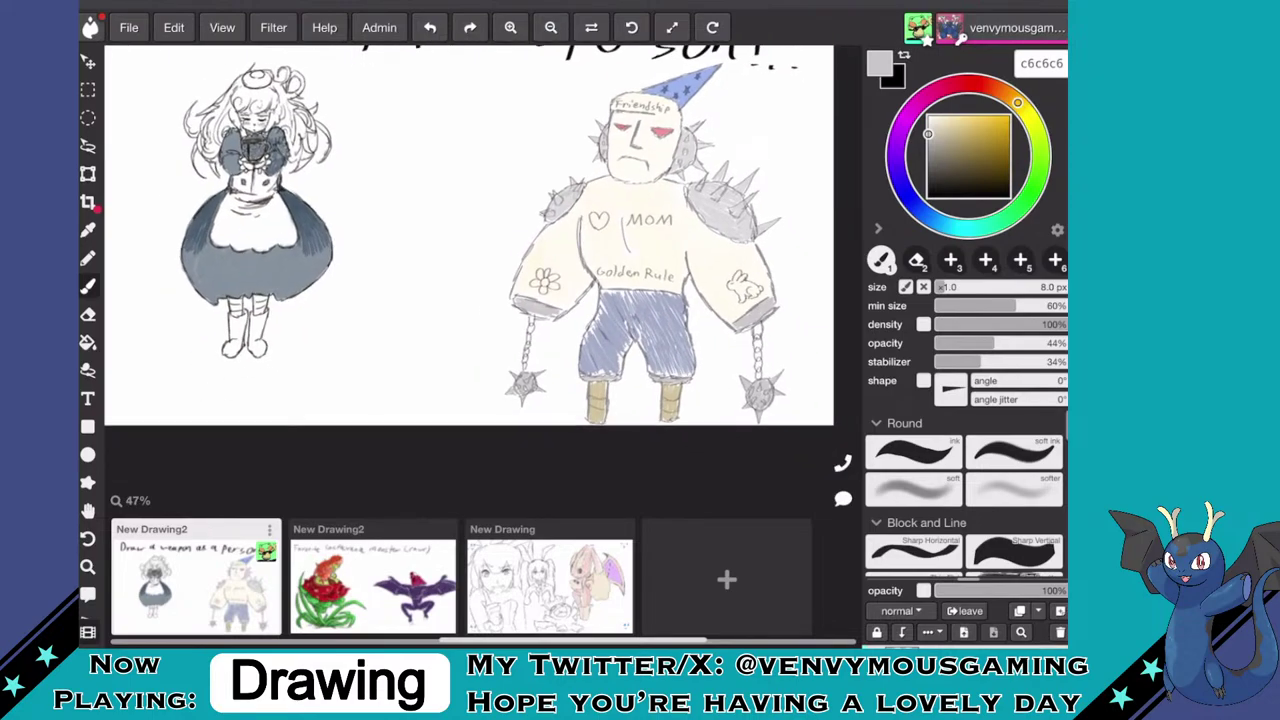
scroll(484, 280, up, 1)
scroll(484, 280, up, 1)
scroll(484, 280, down, 1)
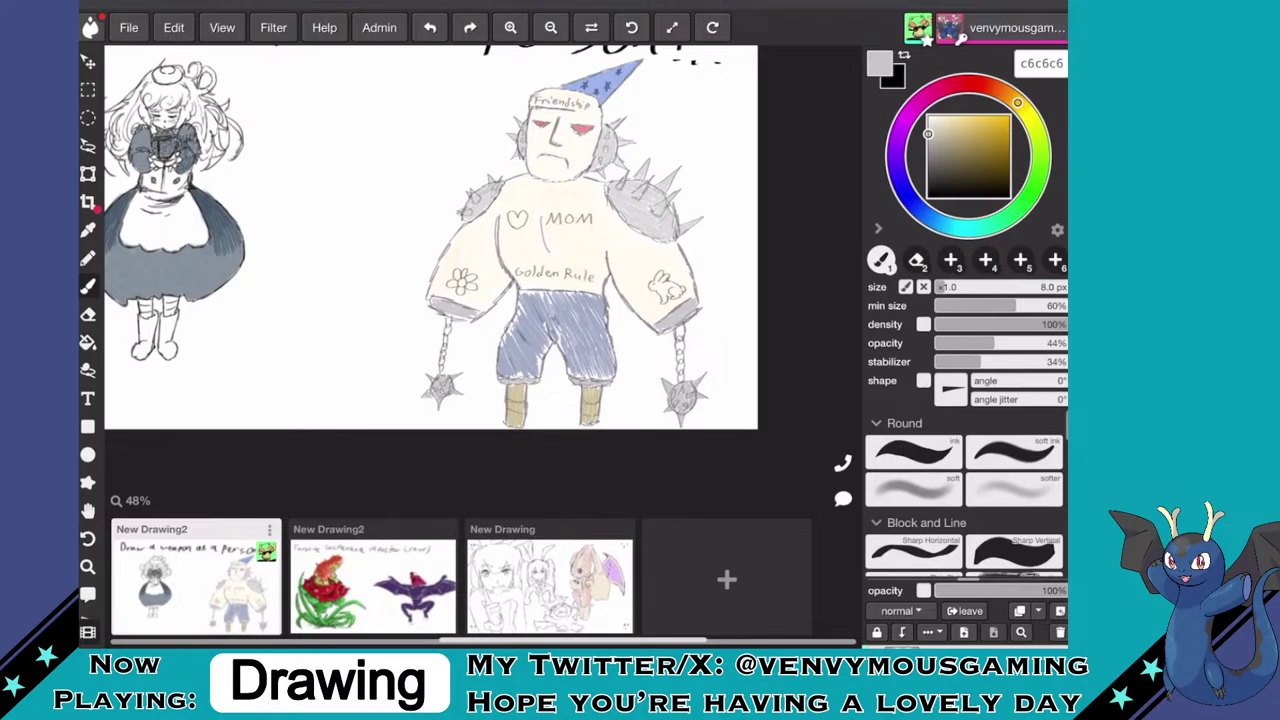
scroll(608, 117, up, 4)
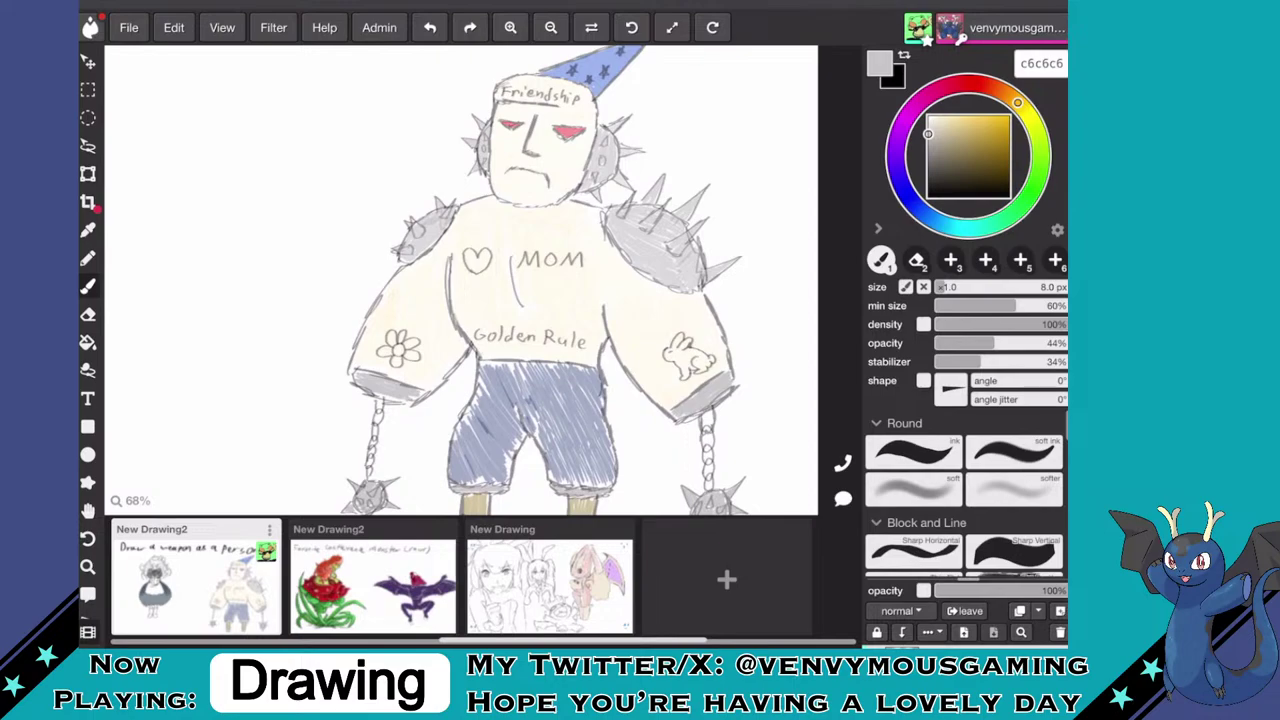
scroll(650, 60, up, 2)
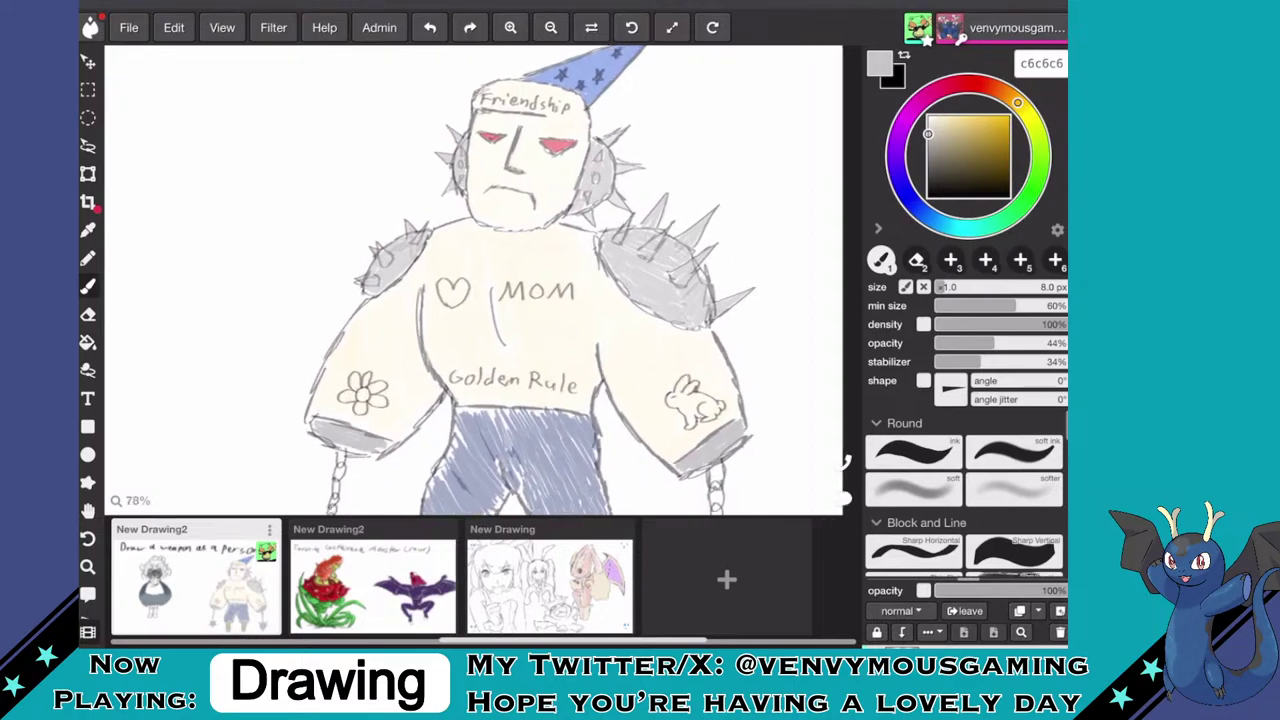
scroll(495, 48, down, 2)
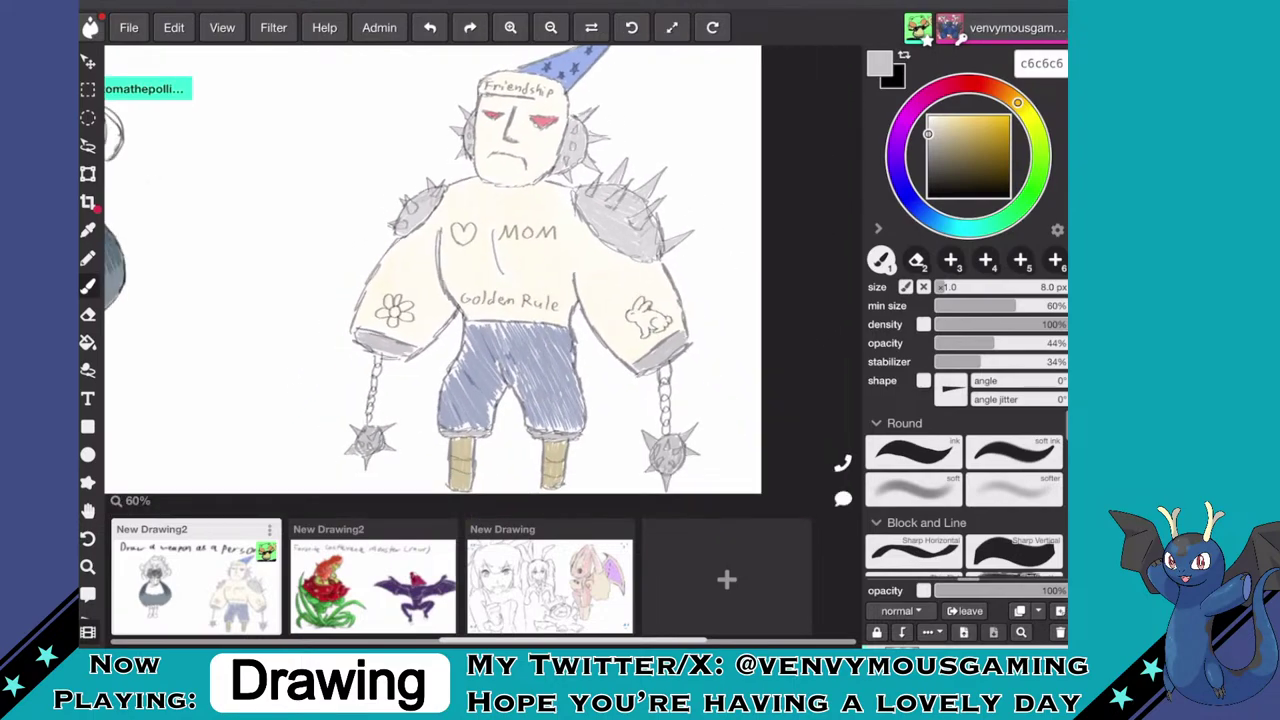
scroll(482, 268, down, 2)
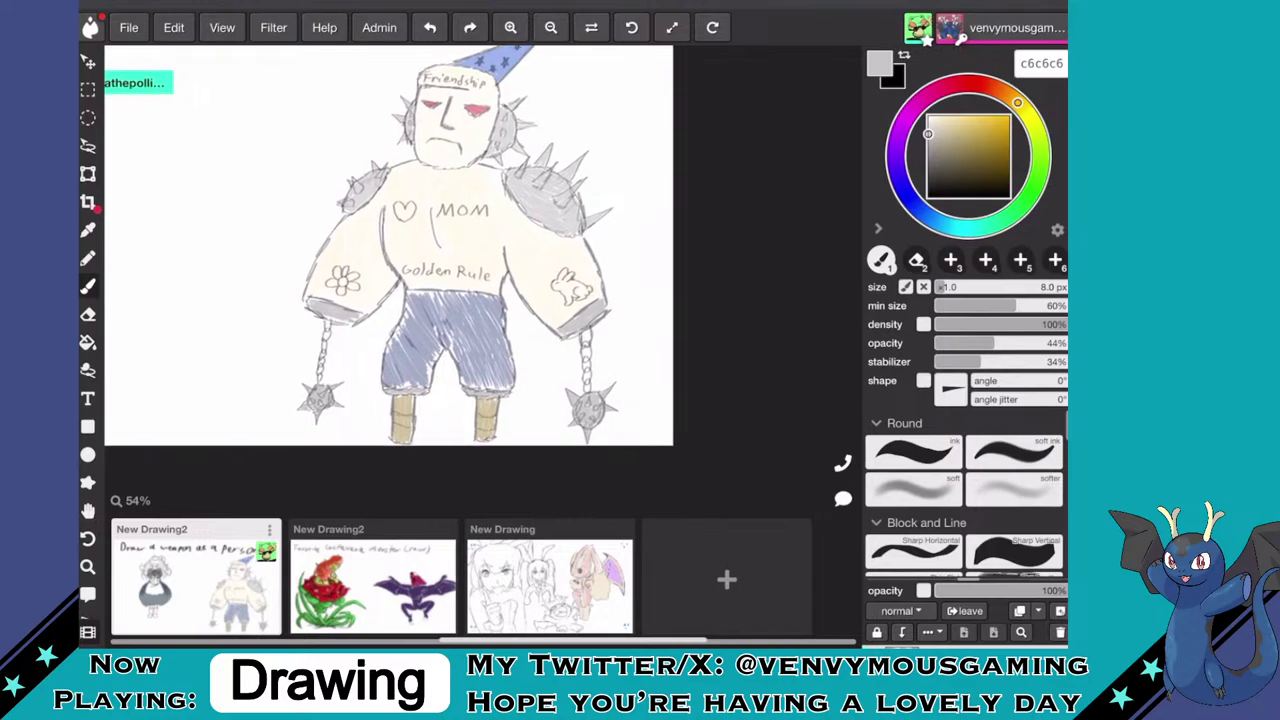
scroll(482, 268, up, 1)
scroll(482, 280, up, 4)
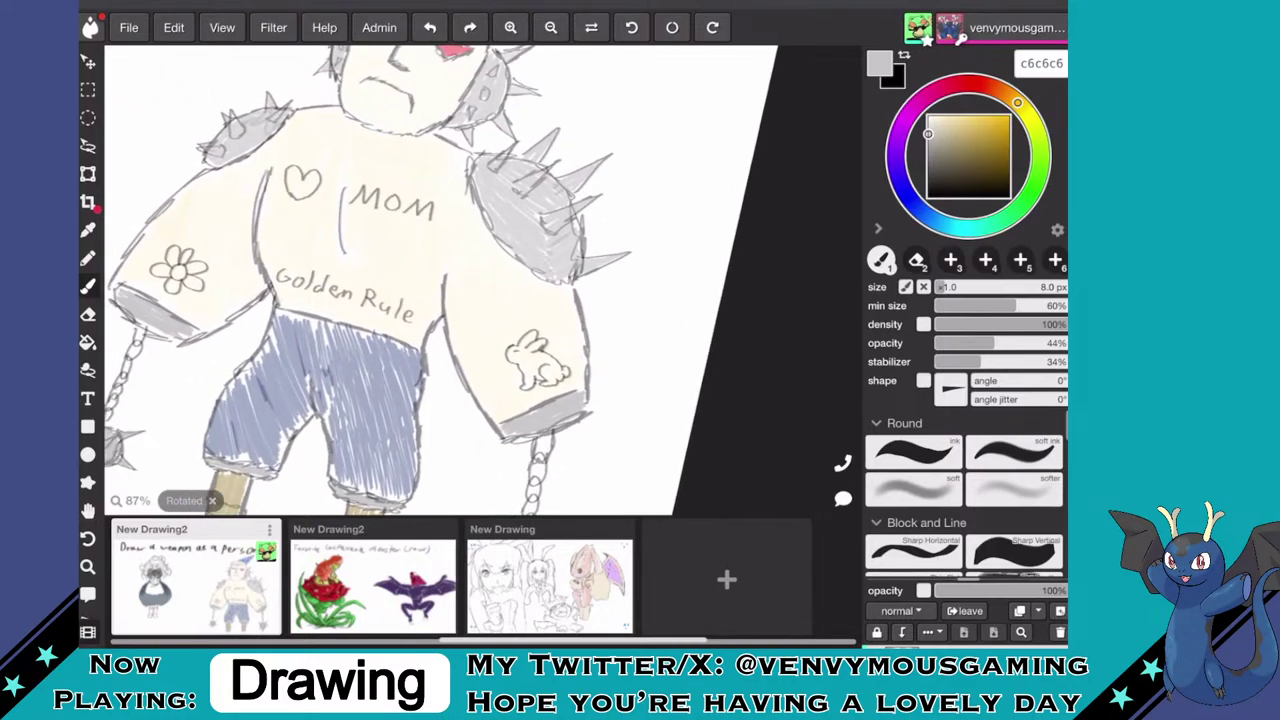
scroll(482, 280, up, 1)
scroll(482, 280, down, 1)
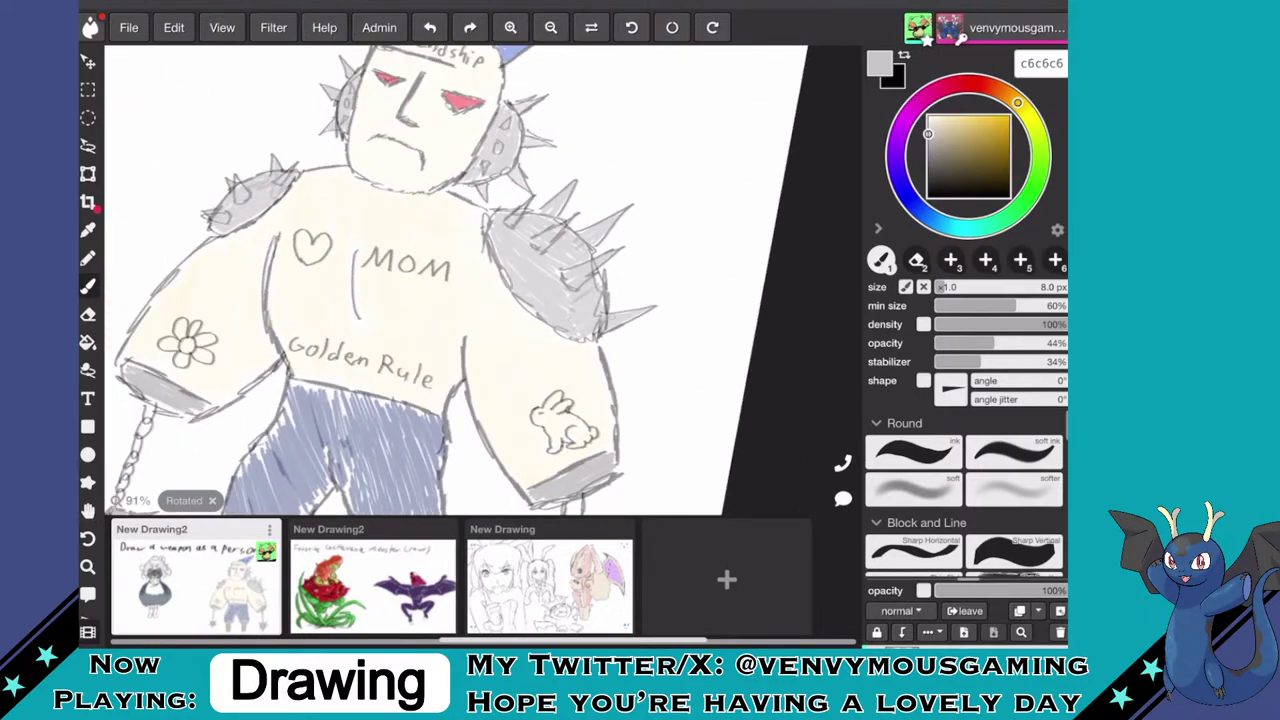
- Choose black 000000 and outline a strap on each side of the chest, running from the armpit line up beside each shoulder pad
click(1009, 197)
scroll(452, 368, up, 3)
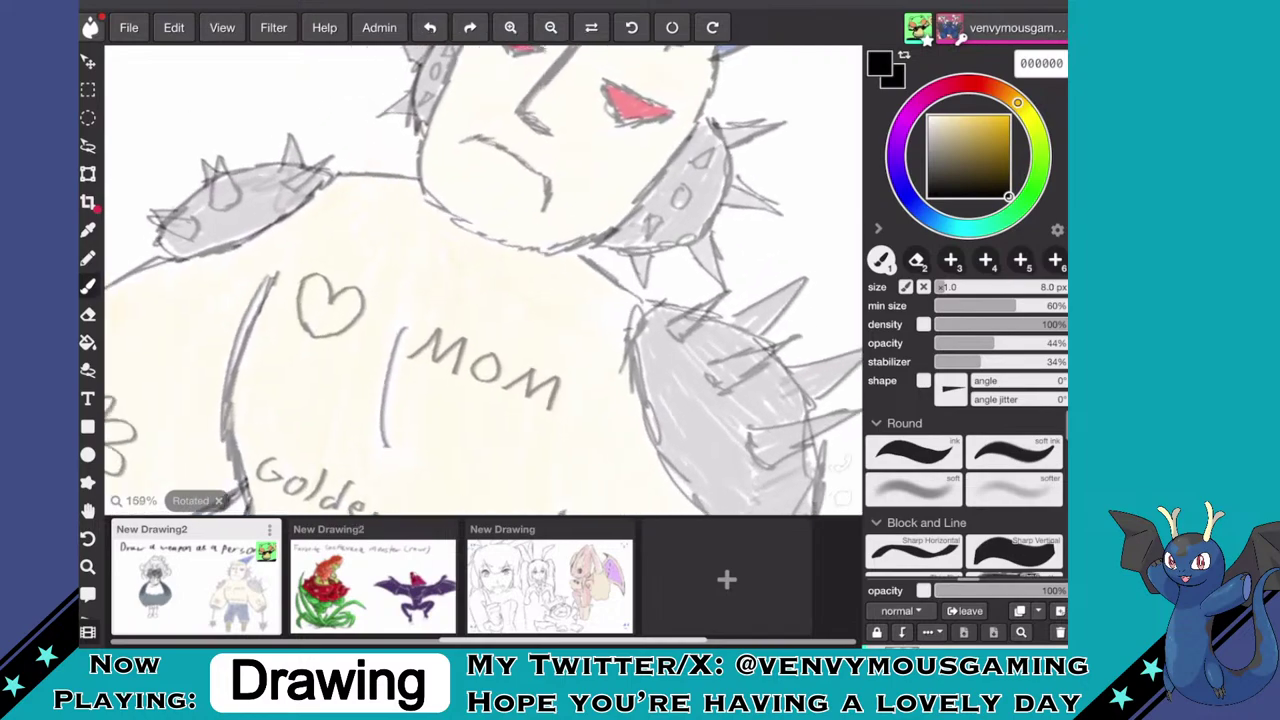
mouse_move(320, 286)
mouse_down()
mouse_move(372, 184)
mouse_move(318, 280)
mouse_move(412, 192)
mouse_move(322, 280)
mouse_up()
scroll(484, 280, down, 2)
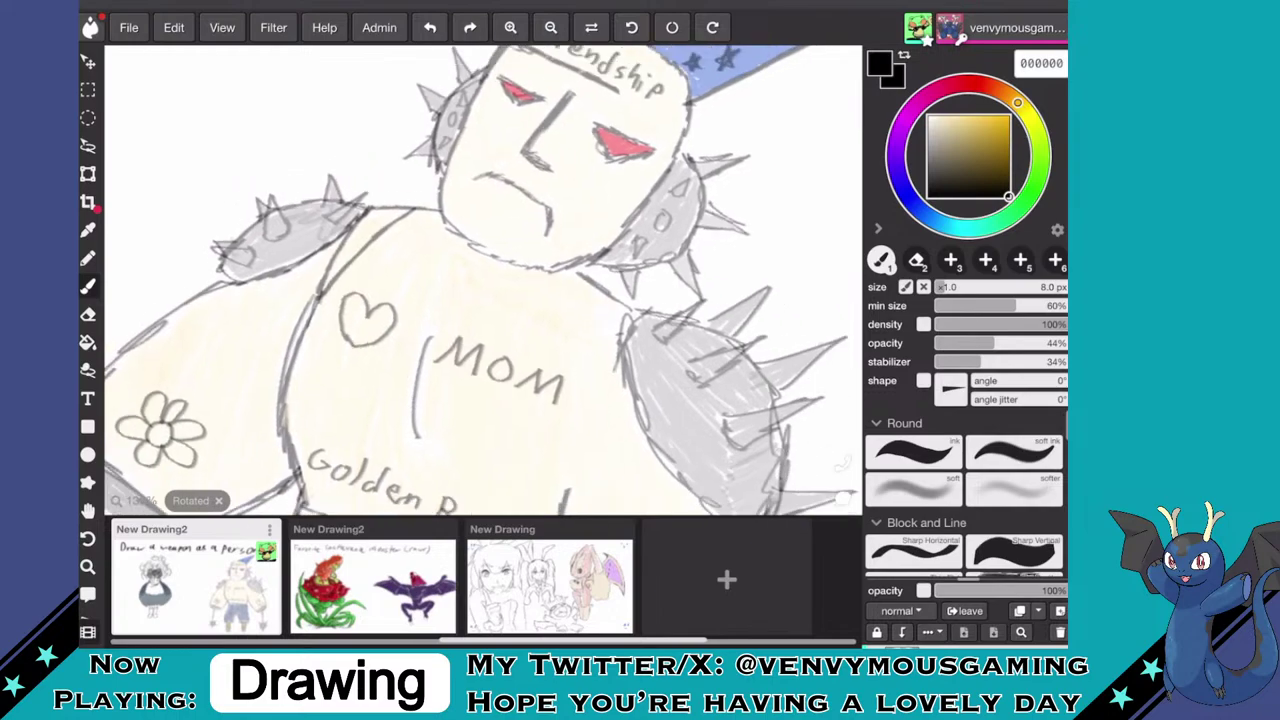
drag(506, 371, 371, 251)
scroll(484, 280, up, 2)
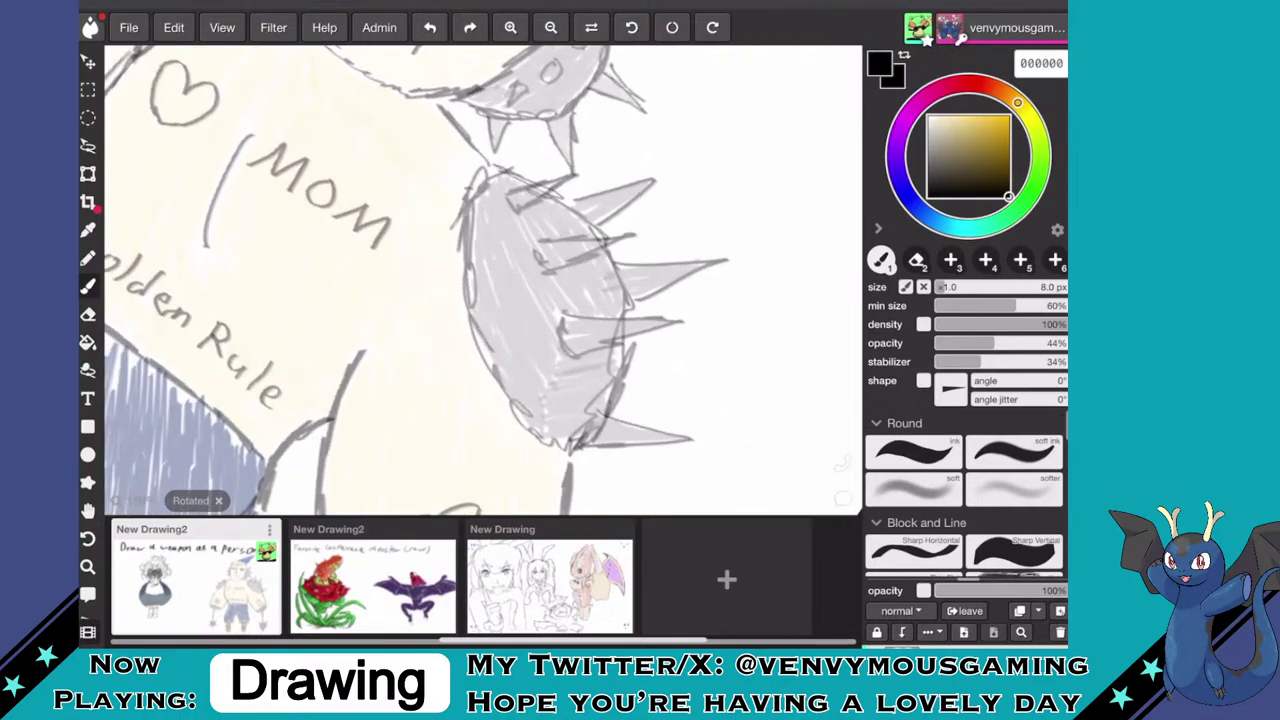
mouse_move(366, 352)
mouse_down()
mouse_move(452, 172)
mouse_move(478, 146)
mouse_move(410, 243)
mouse_move(360, 354)
mouse_move(487, 166)
mouse_up()
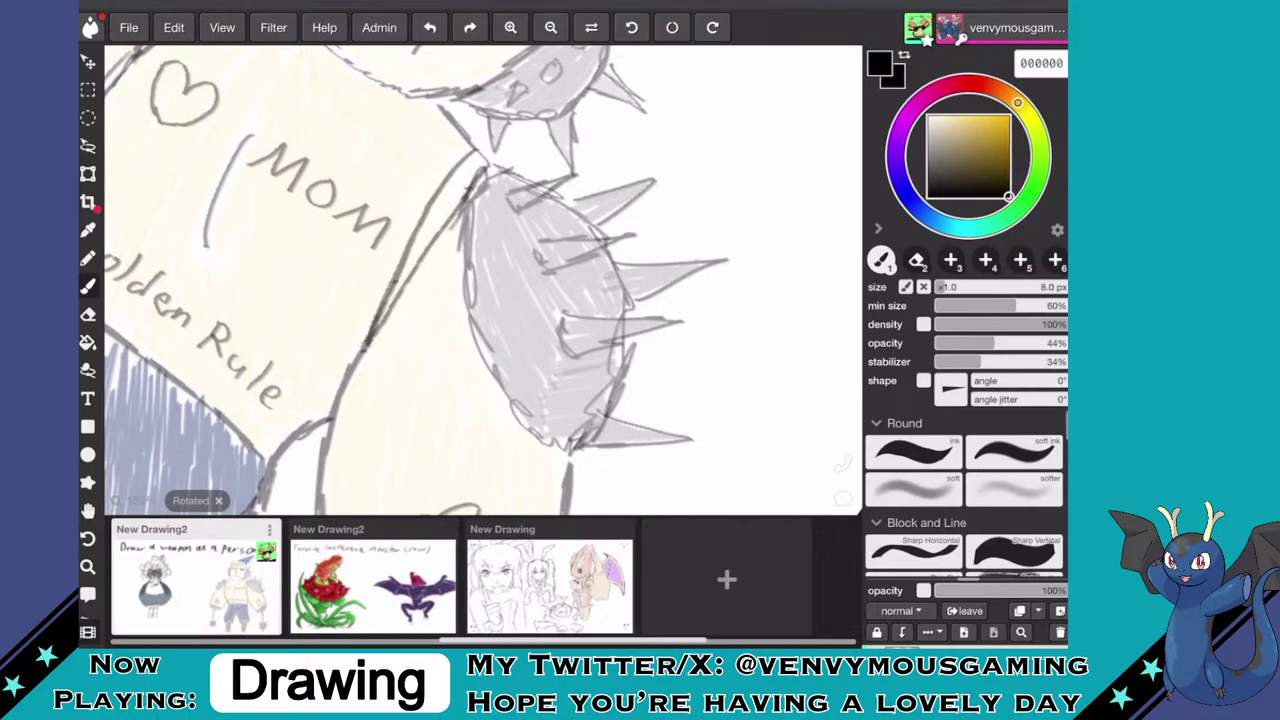
- Choose brown 765709 and fill both shoulder straps on the chest
drag(1005, 150, 1003, 160)
scroll(440, 235, up, 4)
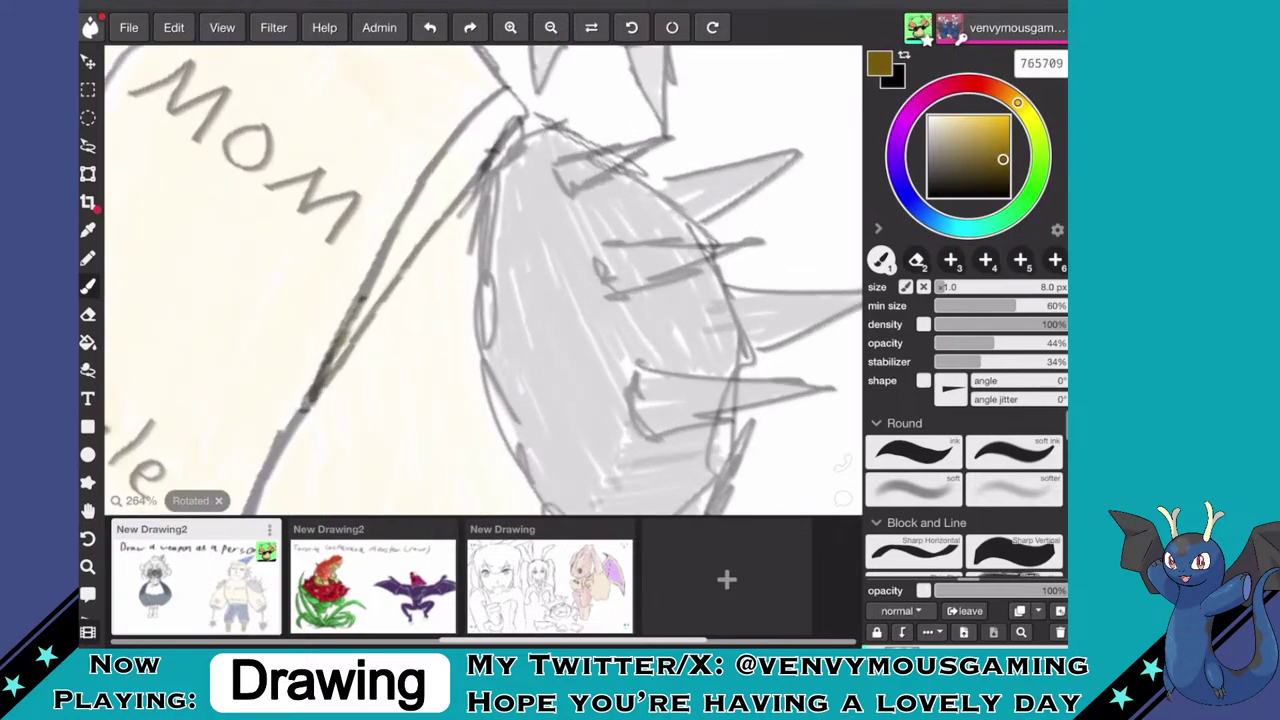
mouse_move(348, 326)
mouse_down()
mouse_move(340, 350)
mouse_move(391, 266)
mouse_up()
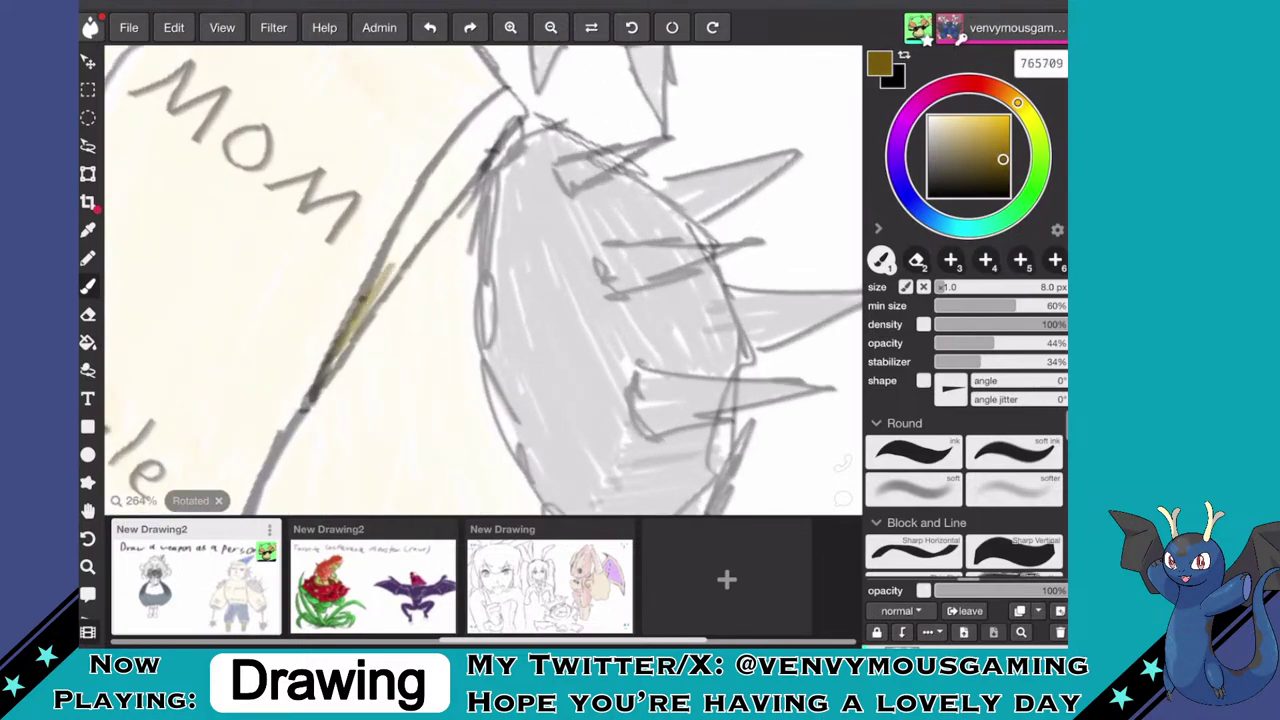
mouse_move(420, 222)
mouse_down()
mouse_move(388, 280)
mouse_move(460, 155)
mouse_move(424, 198)
mouse_move(514, 96)
mouse_move(442, 210)
mouse_up()
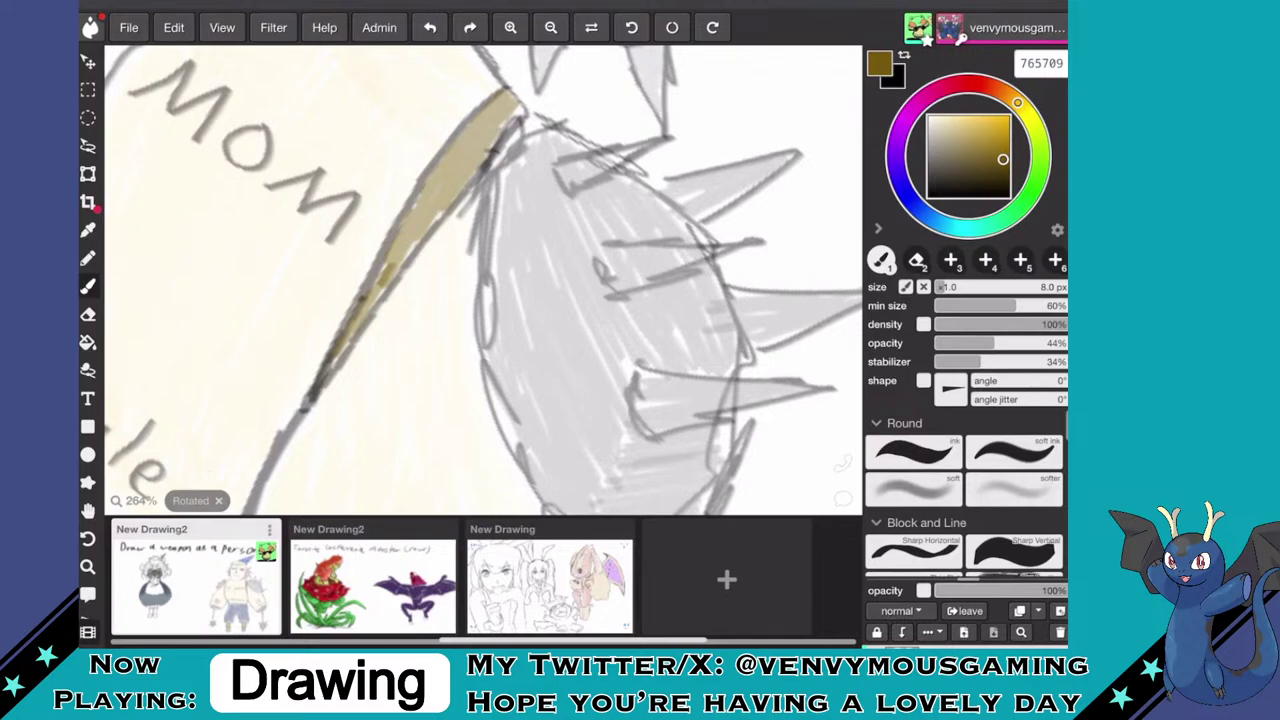
scroll(483, 280, down, 3)
scroll(483, 280, up, 3)
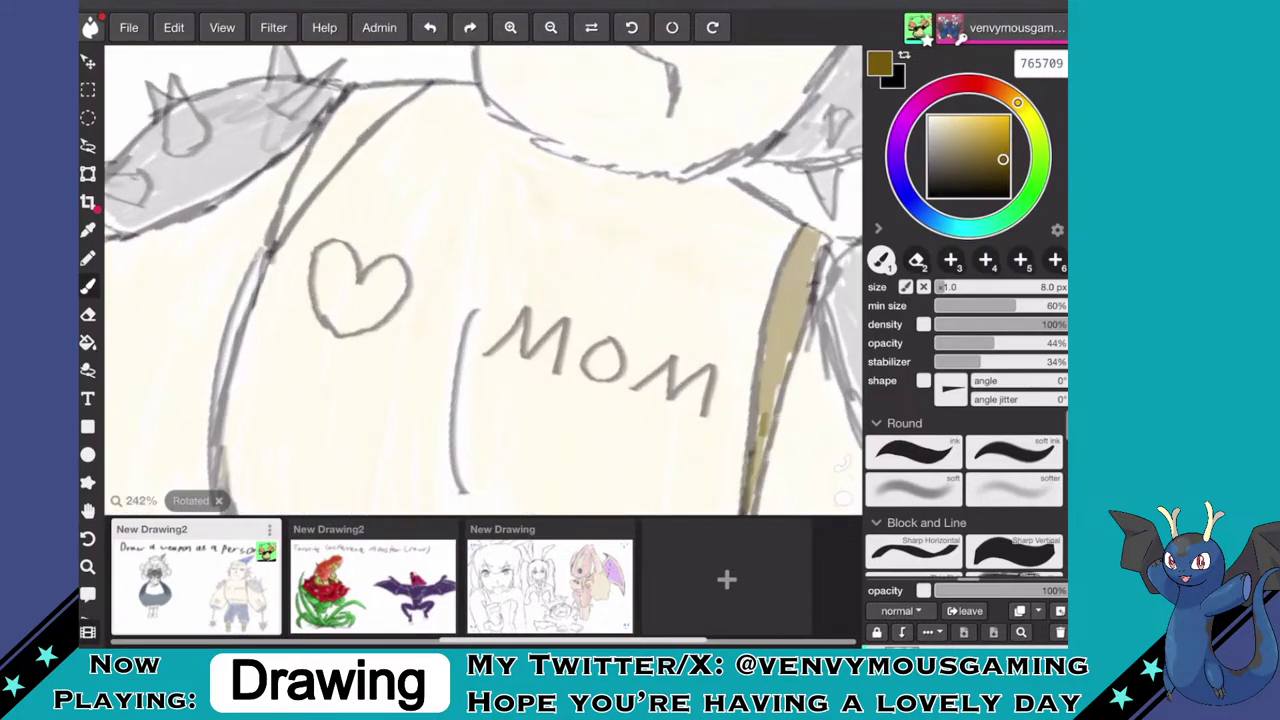
drag(360, 291, 452, 388)
mouse_move(378, 248)
mouse_down()
mouse_move(338, 326)
mouse_move(412, 148)
mouse_move(514, 116)
mouse_move(446, 170)
mouse_move(374, 272)
mouse_move(437, 172)
mouse_move(390, 232)
mouse_move(420, 160)
mouse_move(448, 150)
mouse_up()
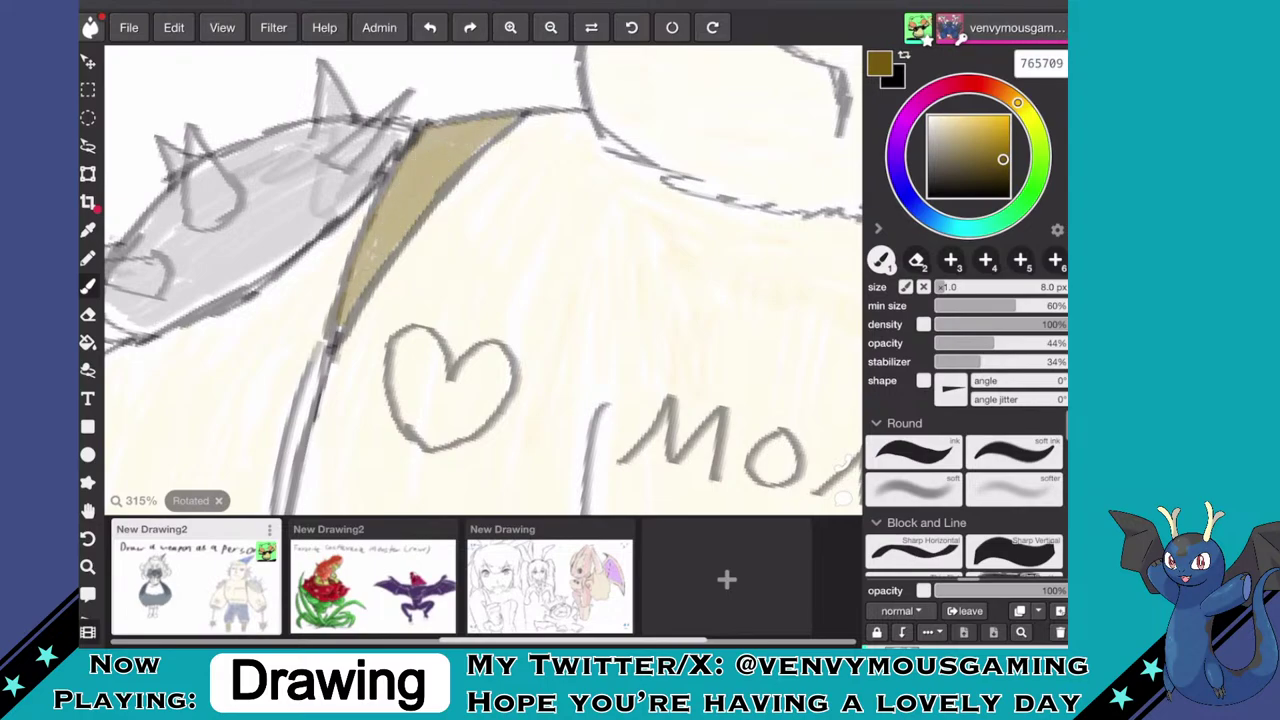
scroll(484, 280, down, 8)
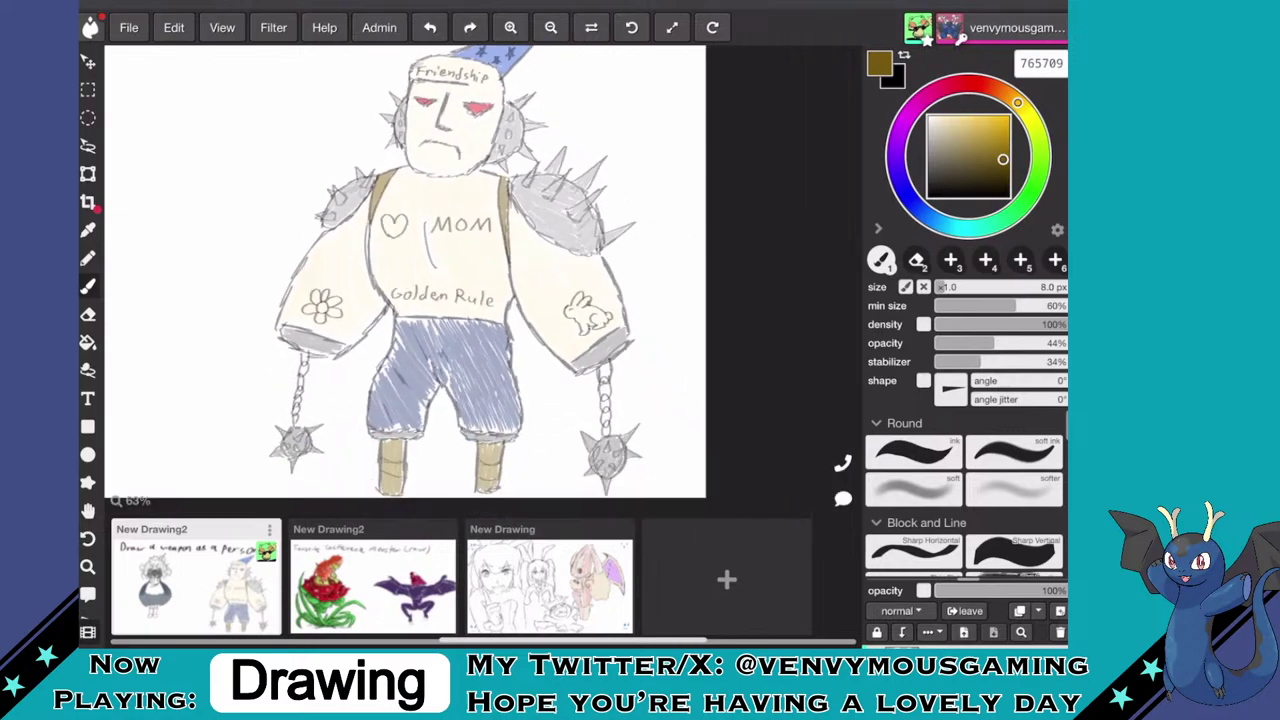
scroll(405, 270, up, 2)
scroll(405, 270, down, 4)
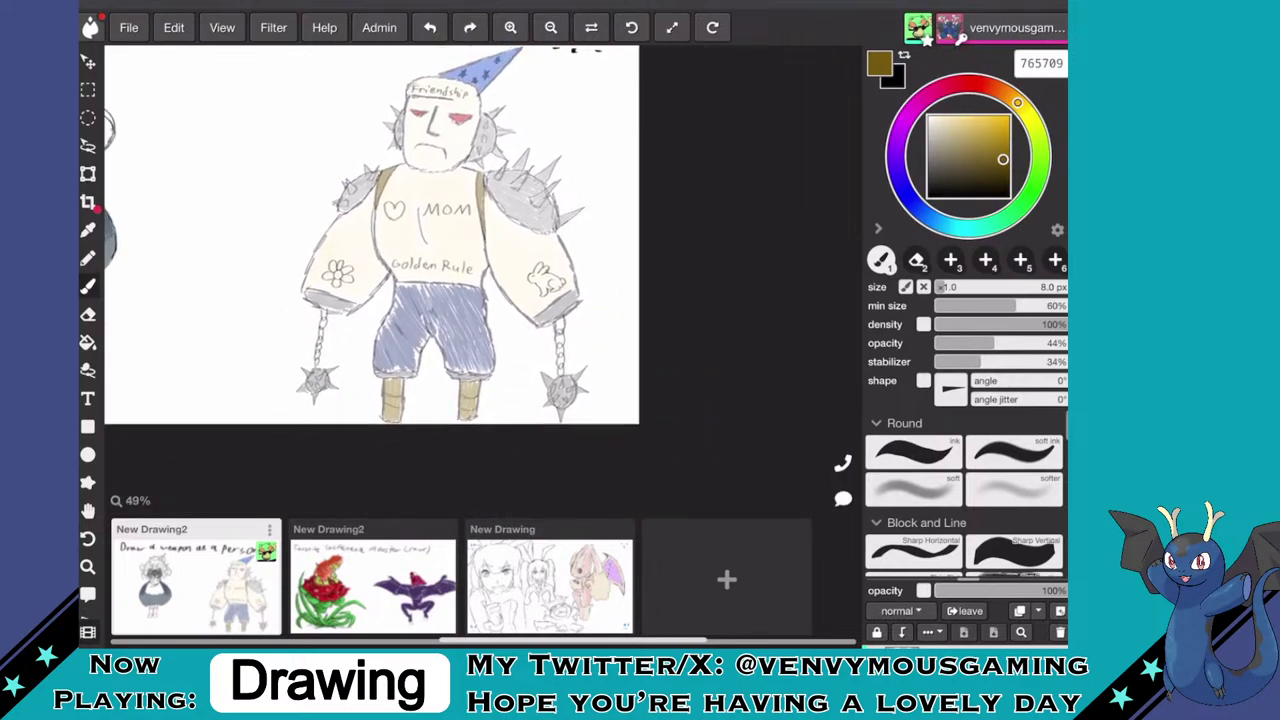
scroll(430, 250, down, 2)
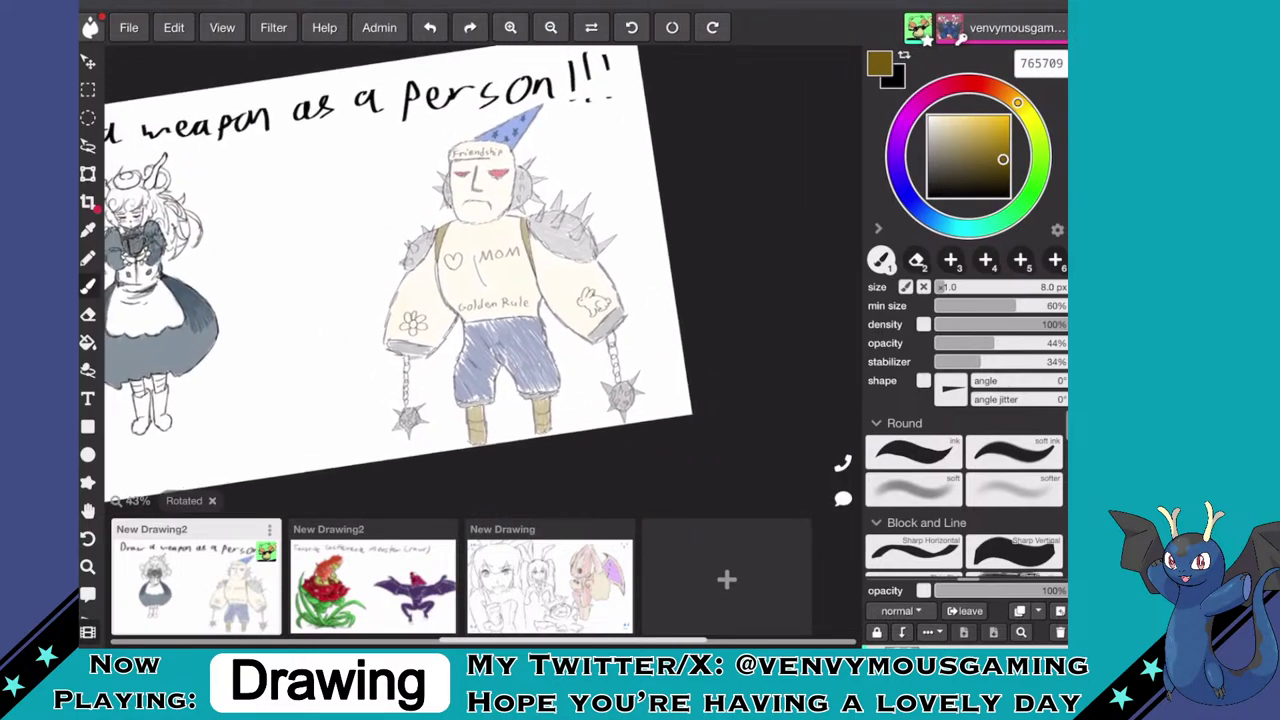
scroll(430, 260, up, 1)
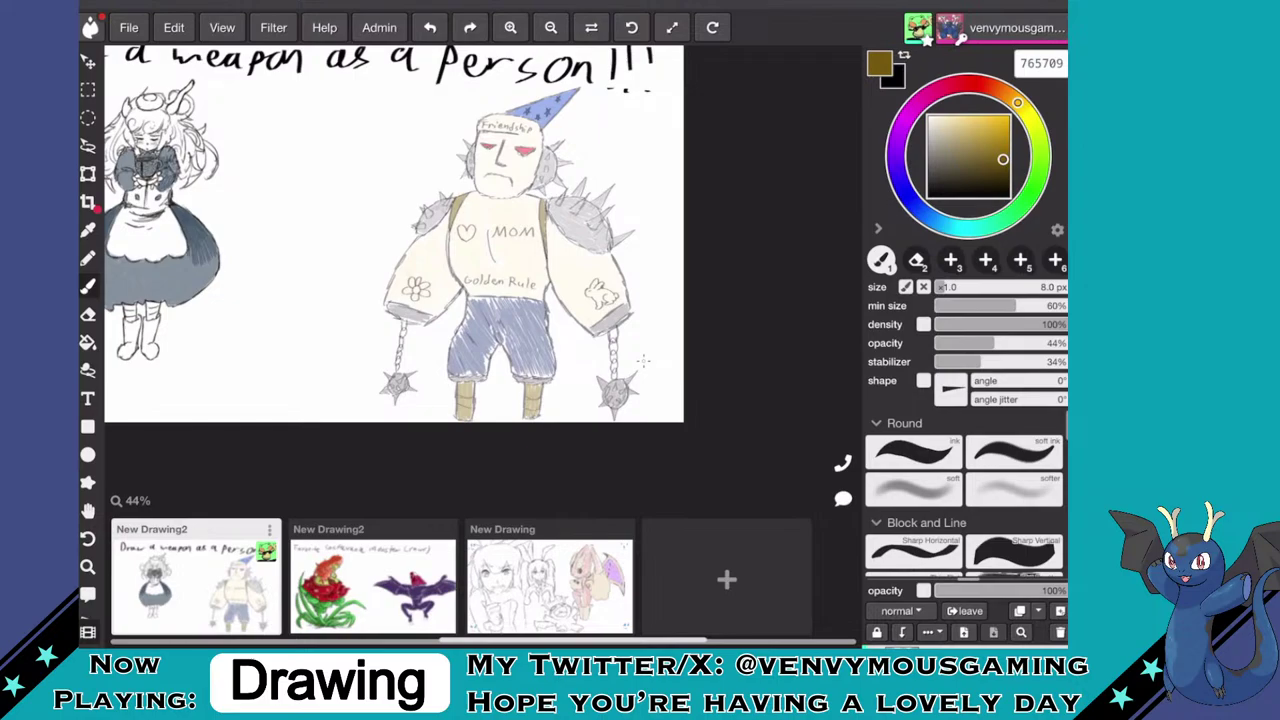
scroll(643, 361, up, 3)
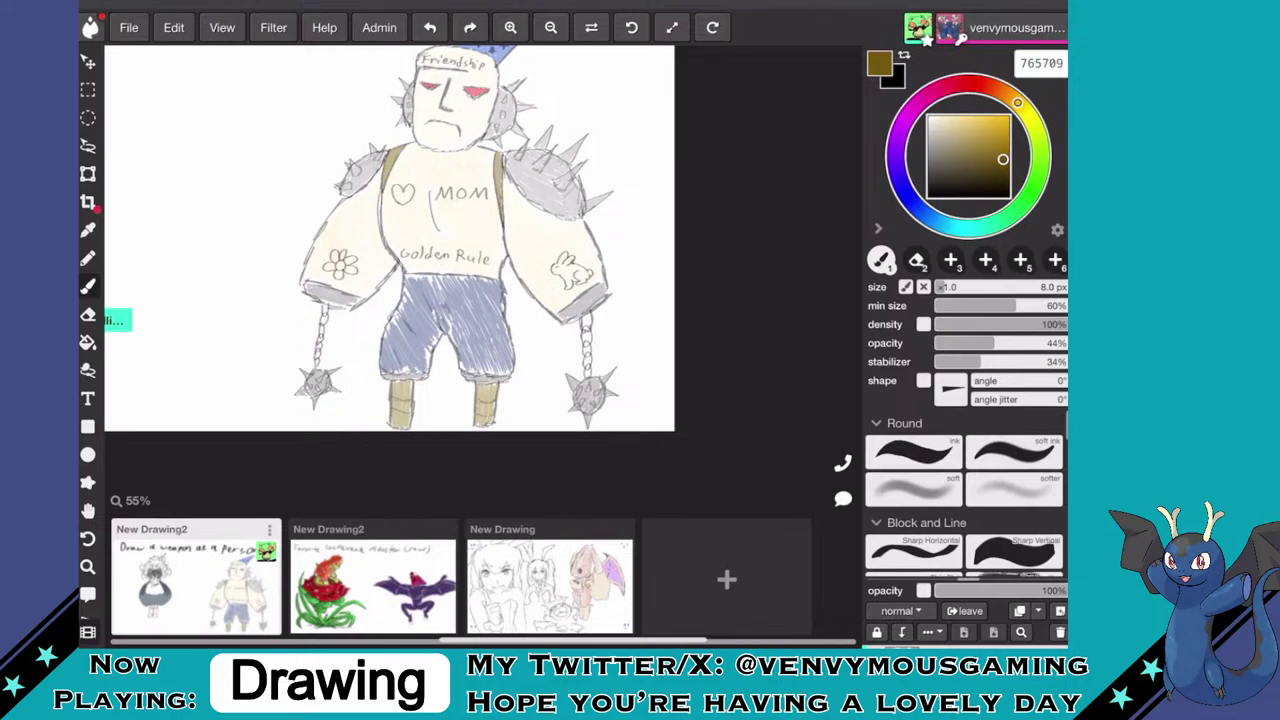
scroll(430, 260, up, 1)
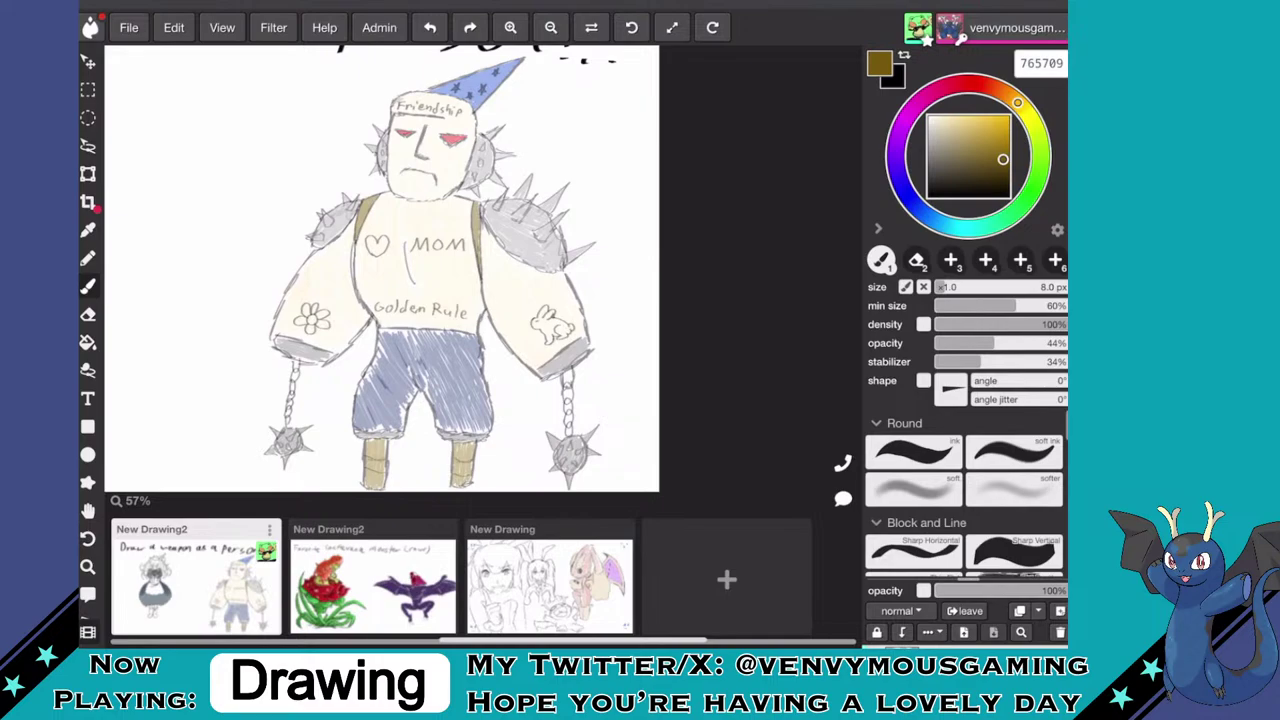
scroll(480, 260, up, 3)
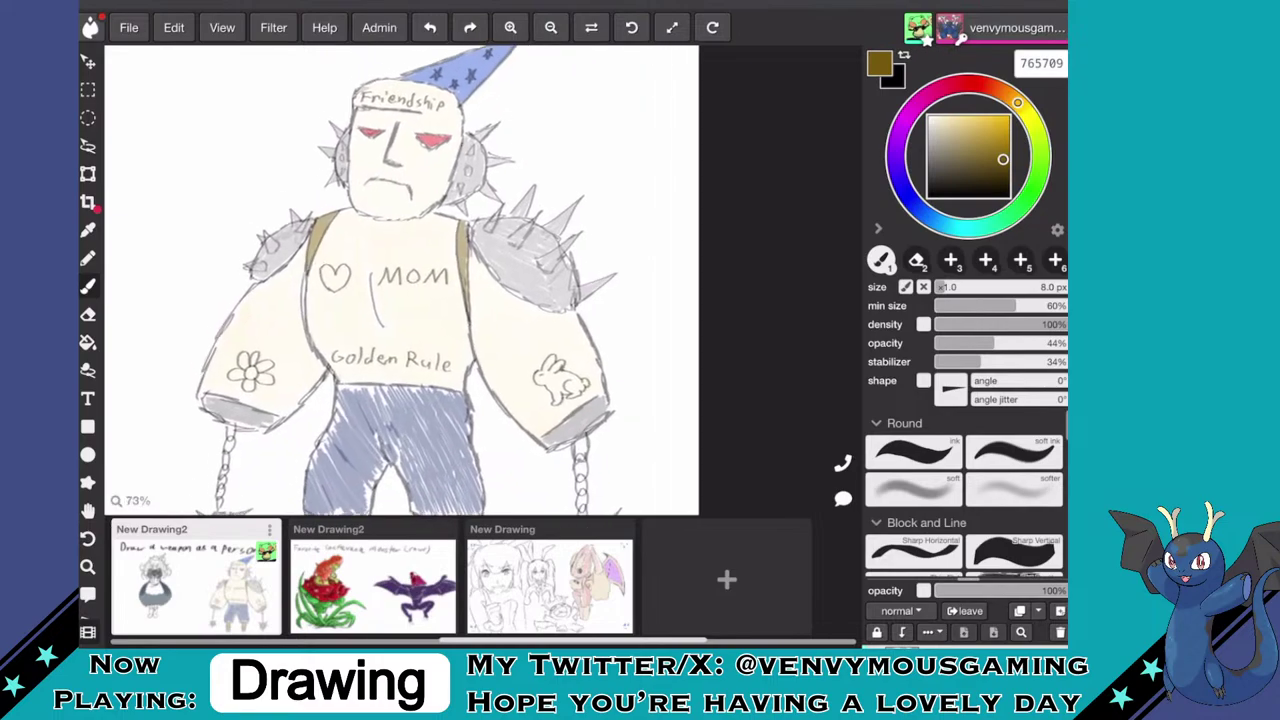
scroll(480, 260, down, 3)
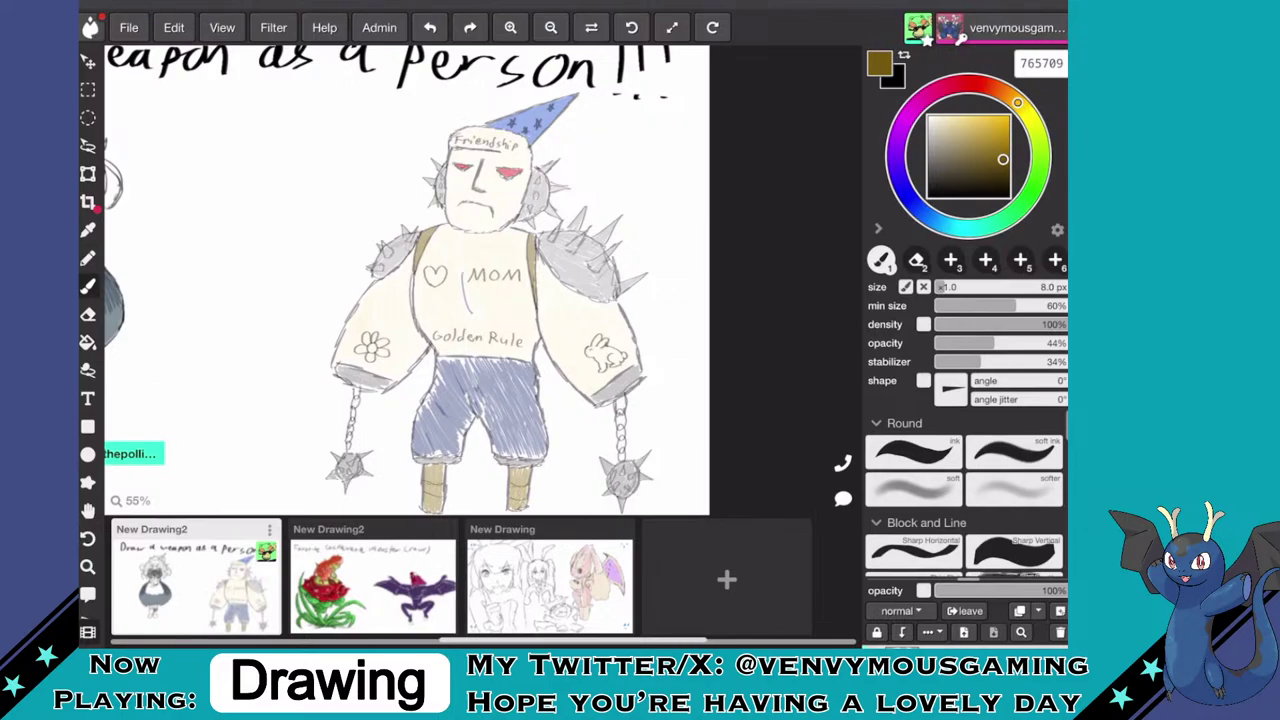
scroll(483, 280, down, 2)
scroll(585, 233, up, 3)
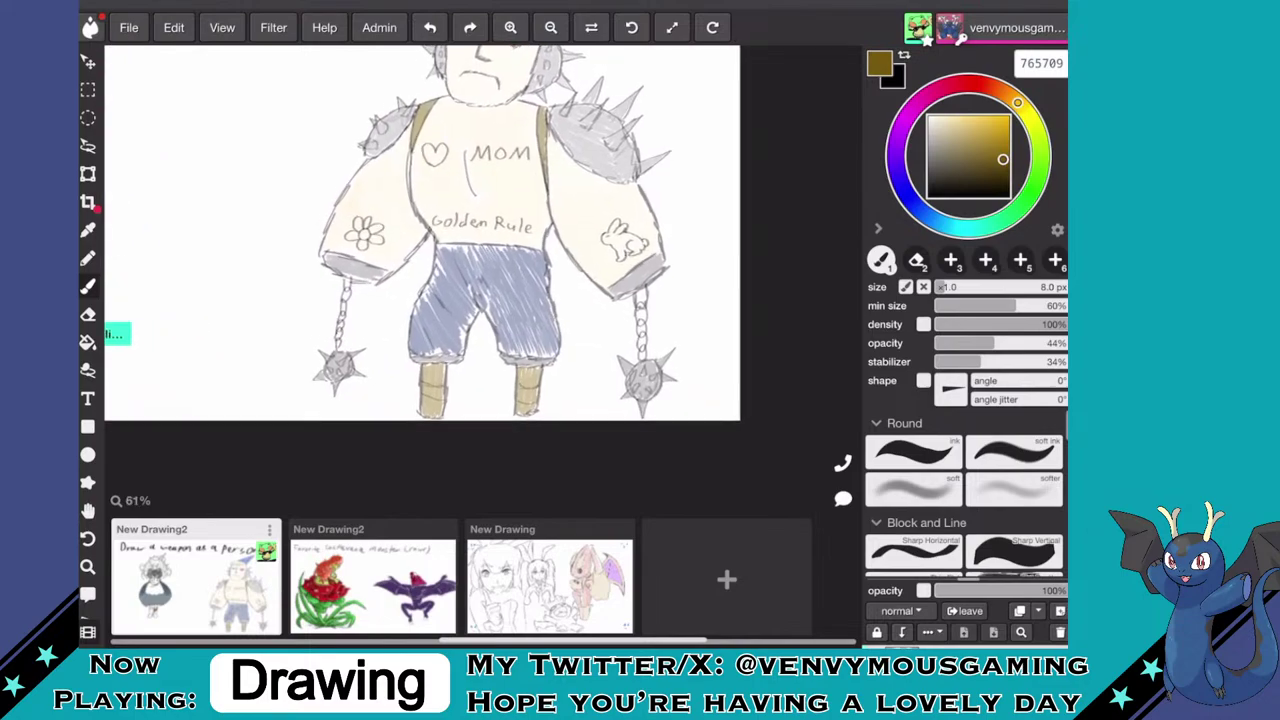
- Choose pink ff81f2 and draw a wavy streamer hanging from the bottom spike of the left flail ball
drag(905, 119, 968, 116)
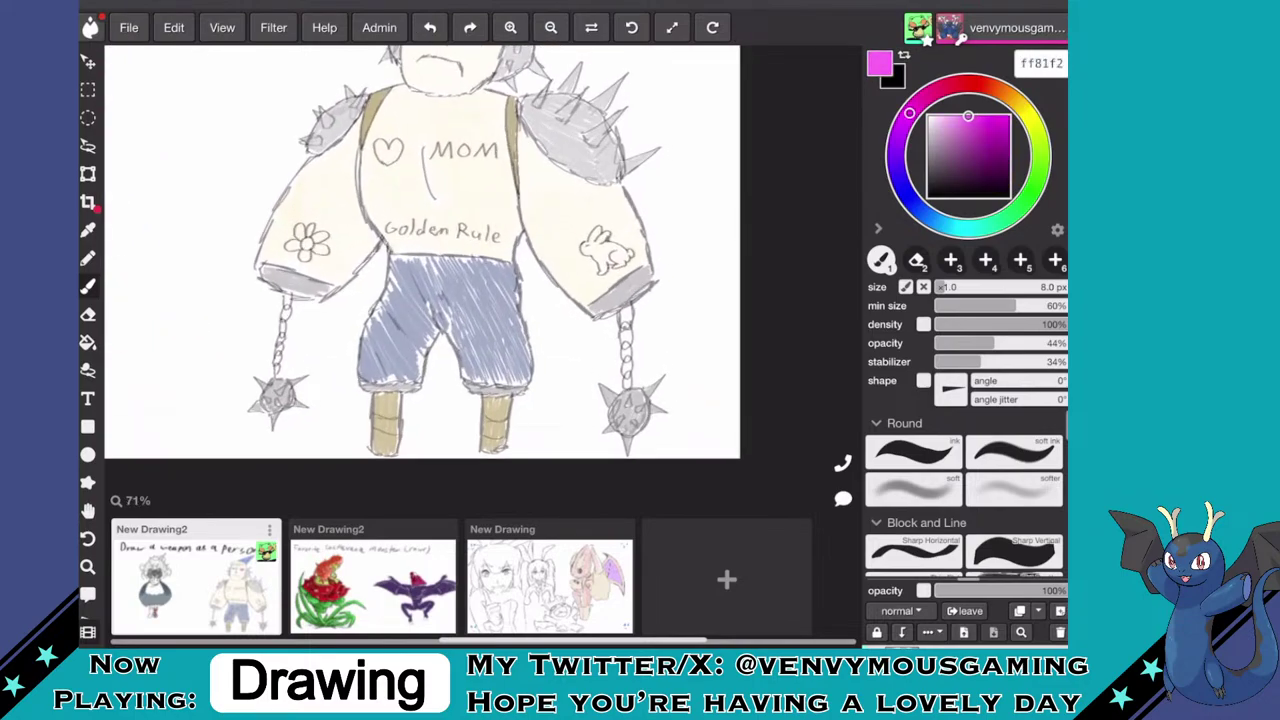
scroll(220, 478, up, 8)
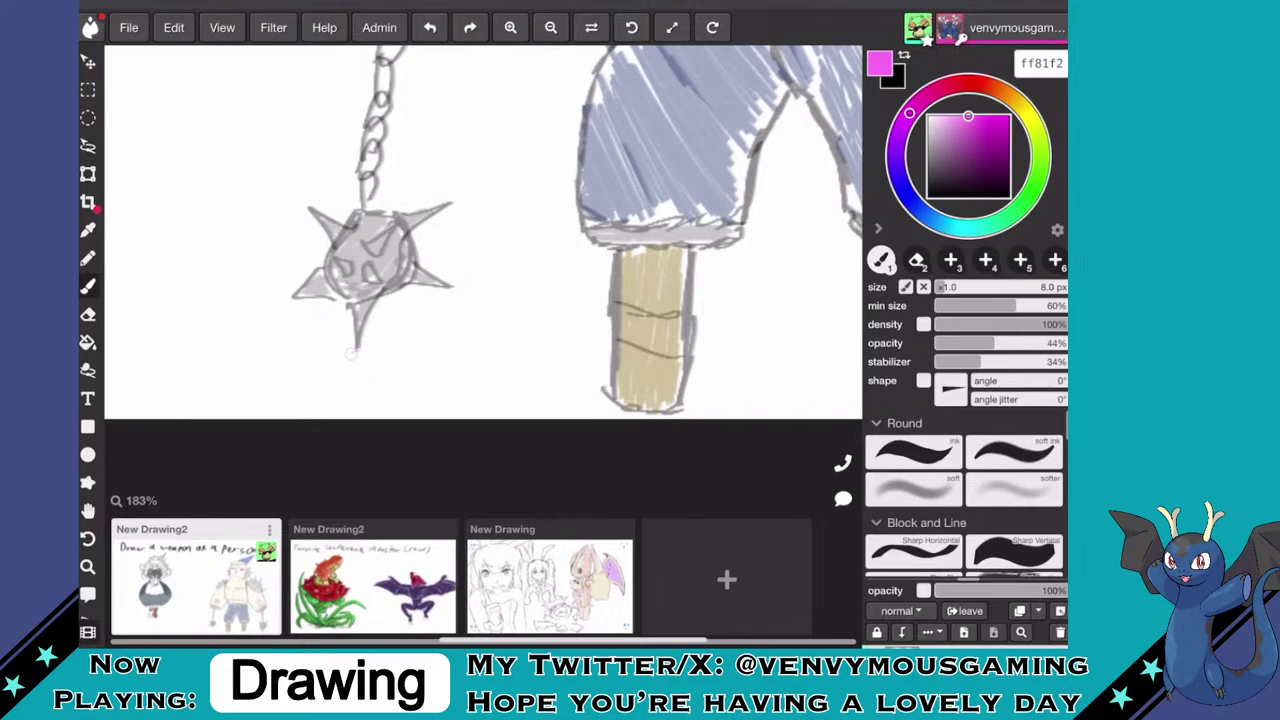
drag(351, 353, 368, 453)
scroll(484, 280, down, 4)
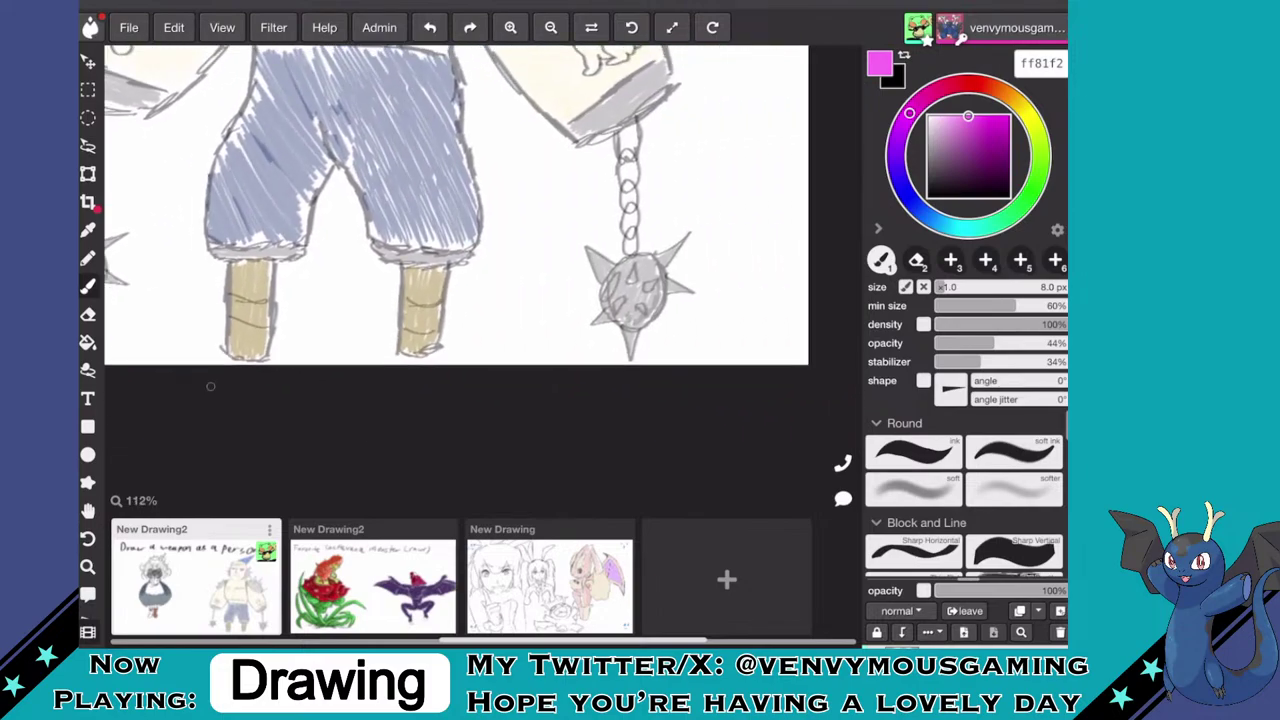
- Draw pink wavy streamers hanging from the bottom spike and the two lower side spikes of the right flail ball
scroll(690, 378, up, 8)
drag(558, 303, 545, 311)
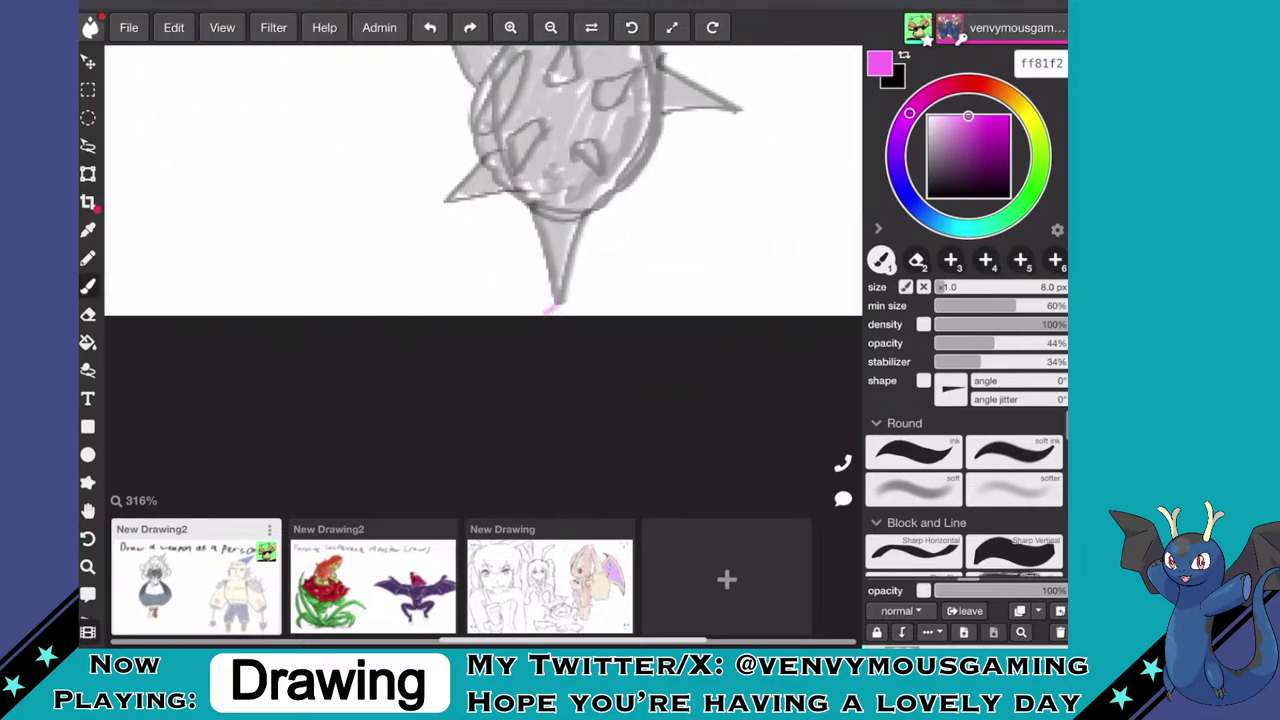
drag(440, 200, 434, 272)
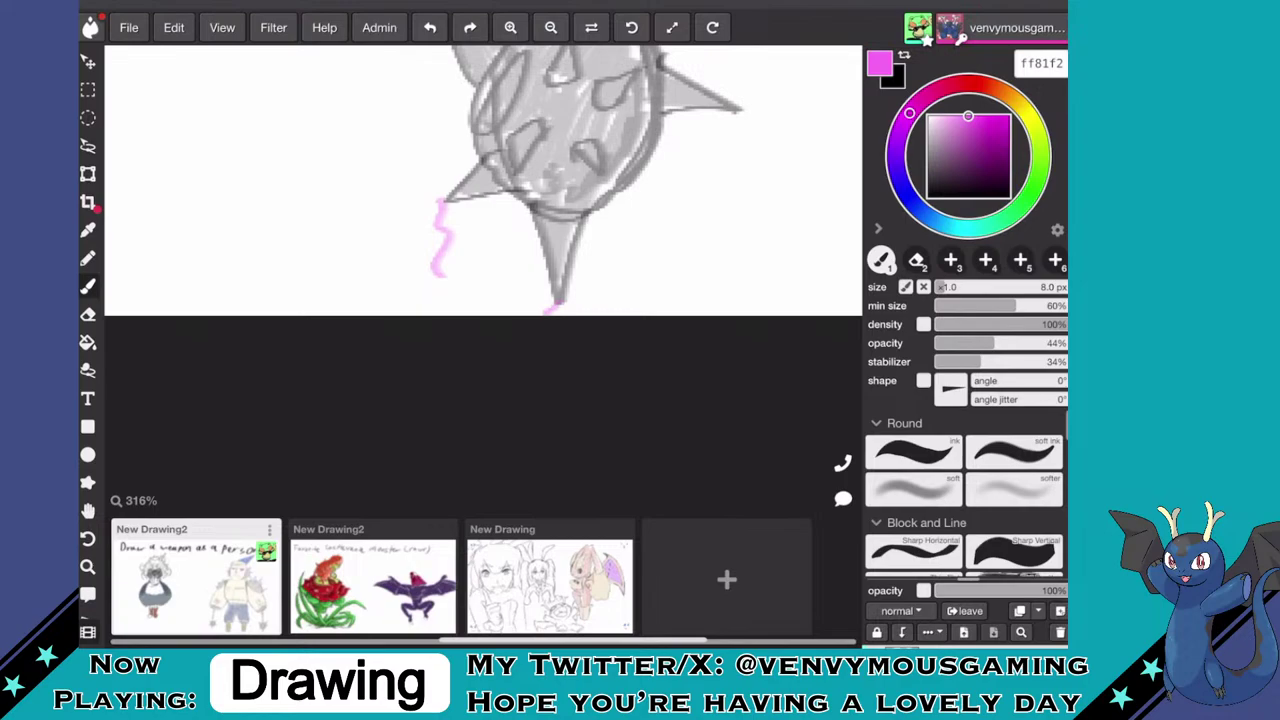
drag(735, 113, 697, 235)
scroll(483, 180, down, 5)
- Add pink wavy streamers to the two lower side spikes of the left flail ball
scroll(483, 180, up, 2)
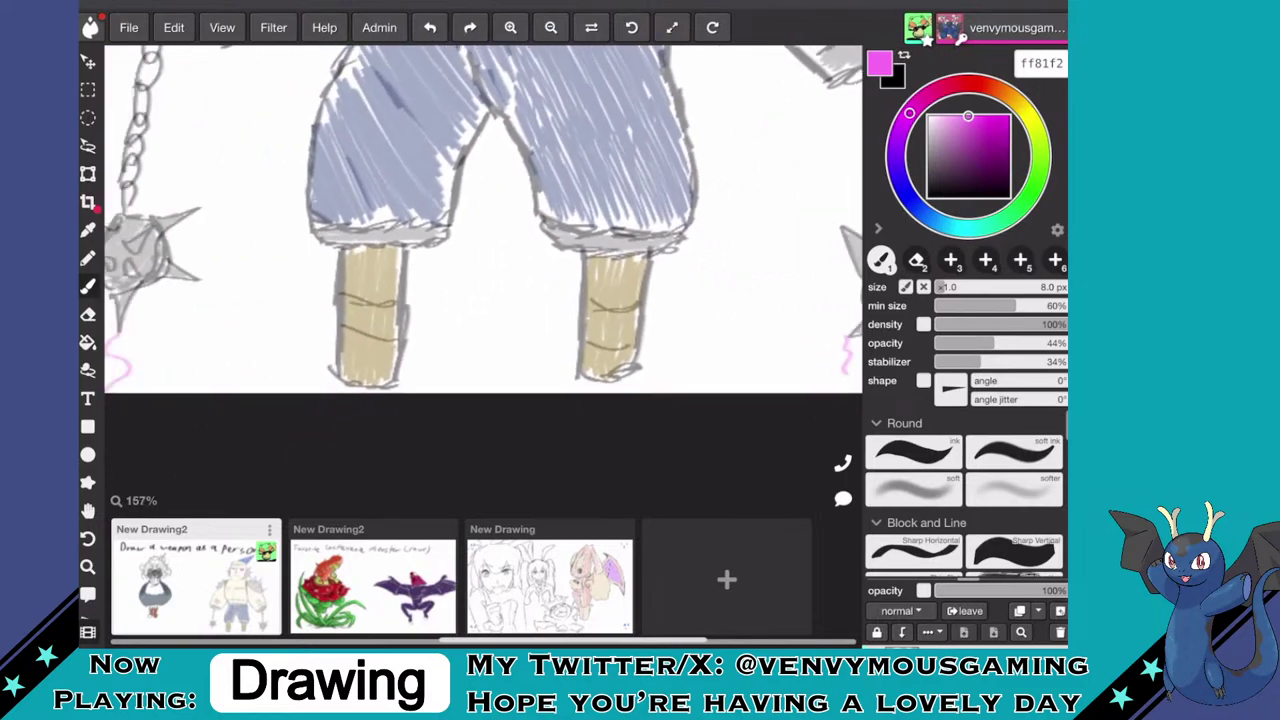
scroll(483, 216, up, 3)
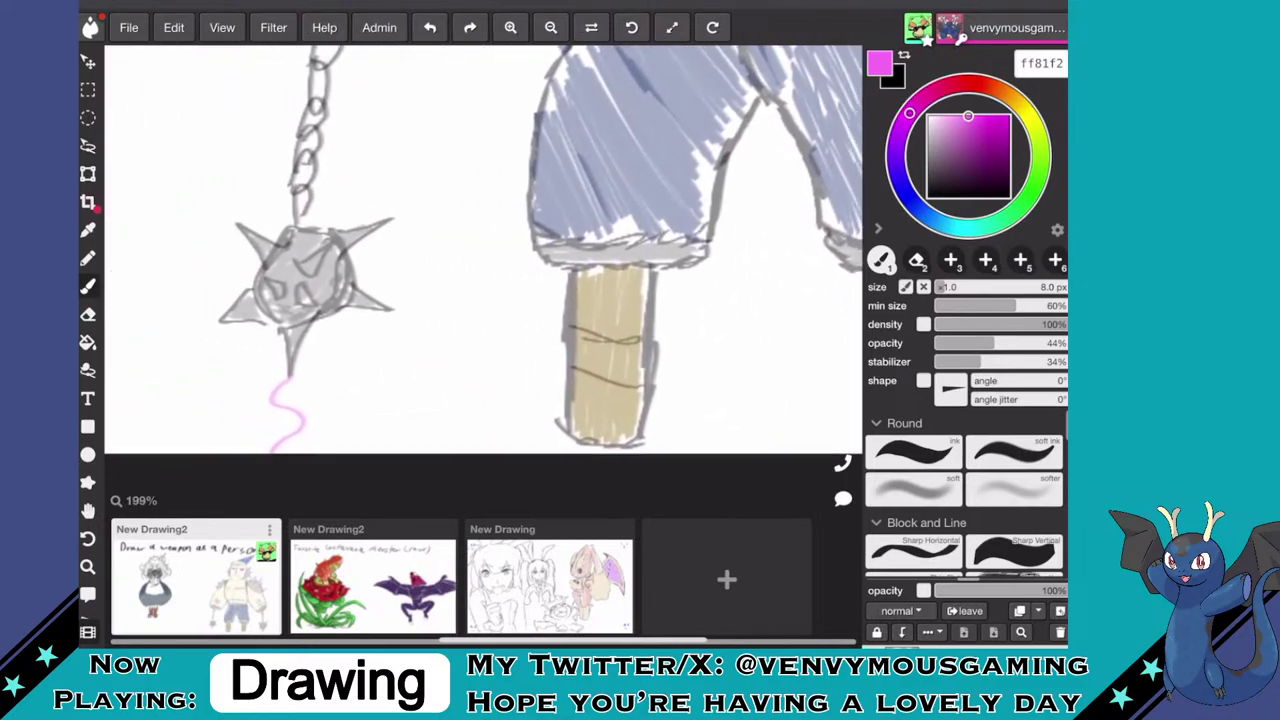
mouse_move(472, 294)
mouse_down()
mouse_move(490, 335)
mouse_move(484, 377)
mouse_up()
mouse_move(309, 308)
mouse_down()
mouse_move(316, 341)
mouse_move(297, 388)
mouse_up()
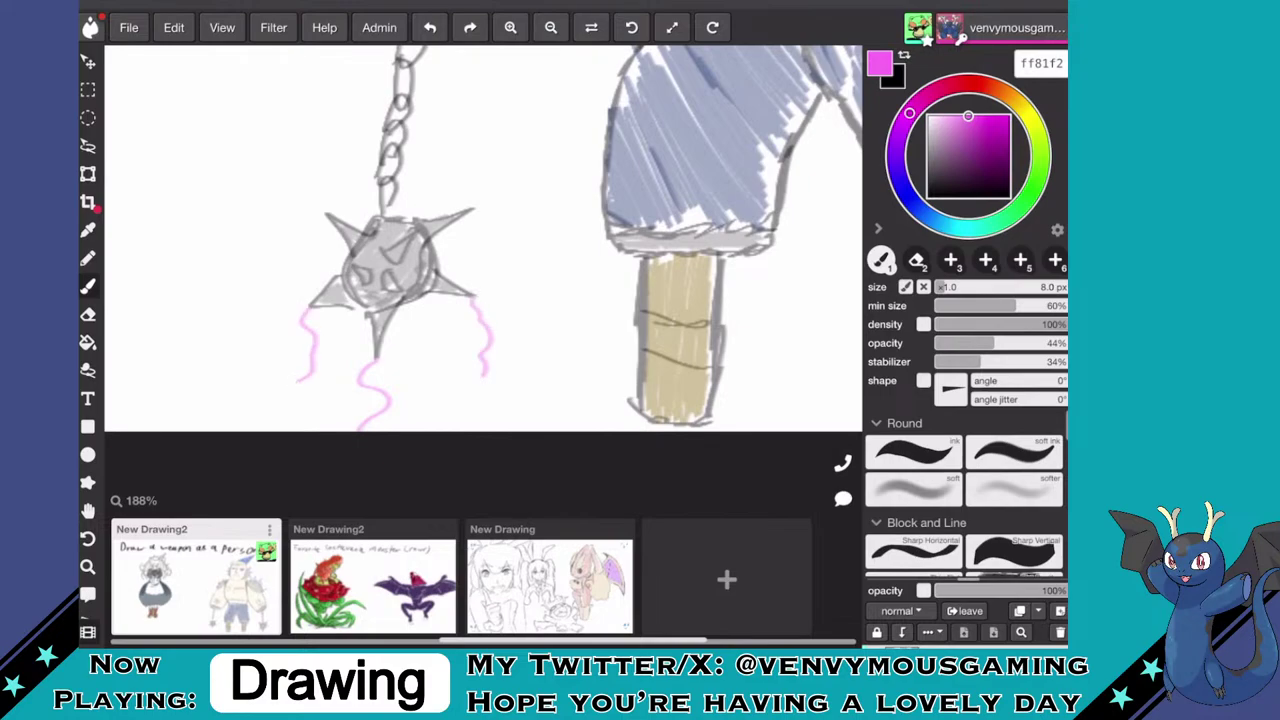
scroll(299, 420, down, 6)
scroll(440, 260, down, 2)
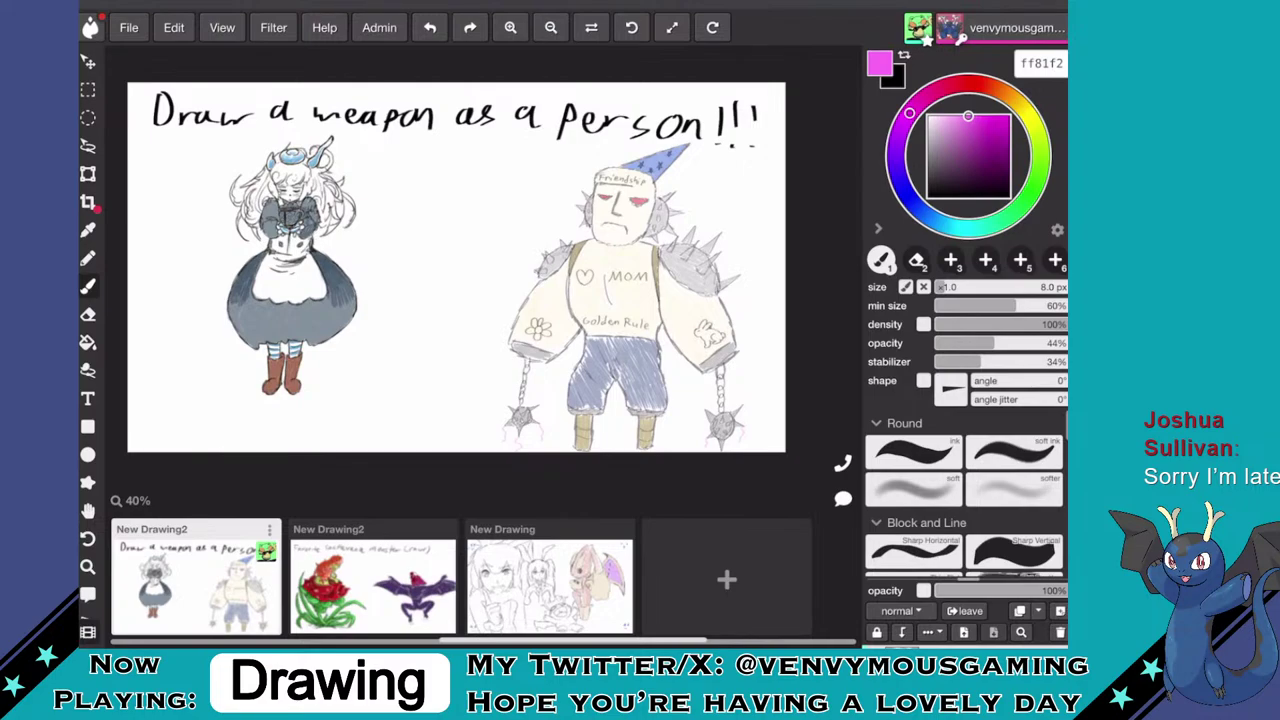
- Choose red ff1300 and fill the heart tattoo on the chest completely
scroll(456, 267, up, 3)
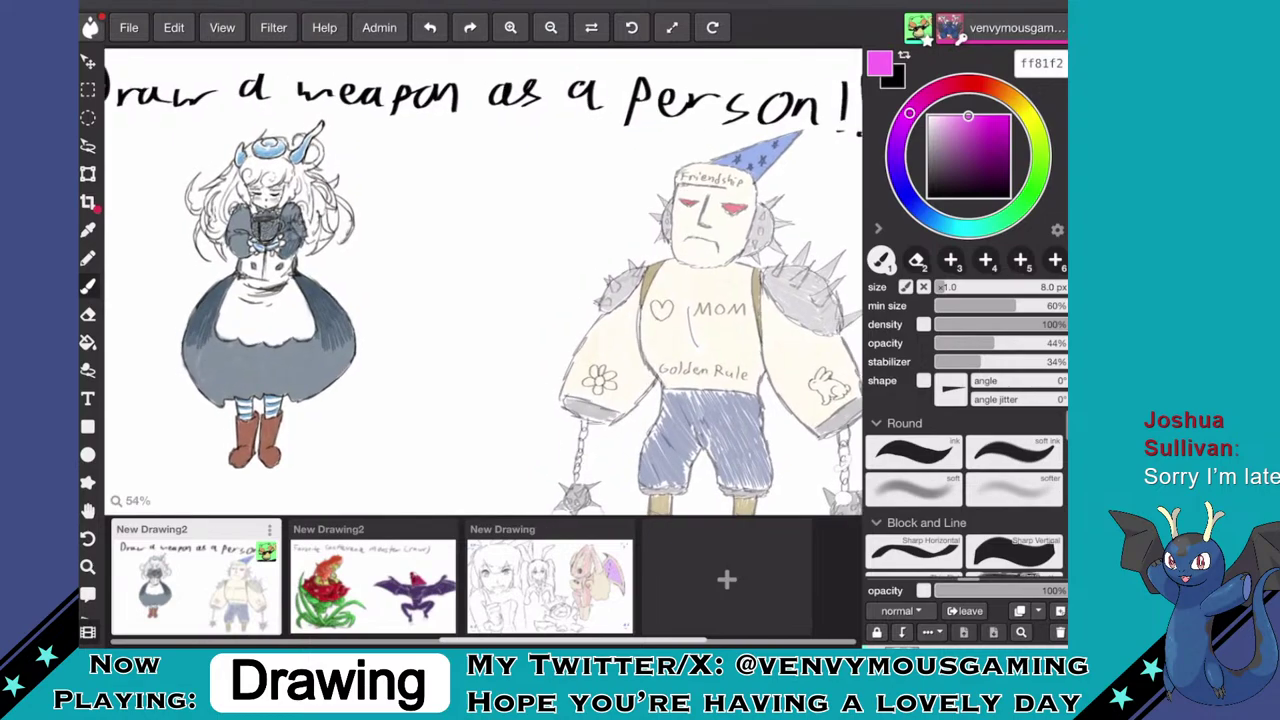
scroll(483, 280, down, 1)
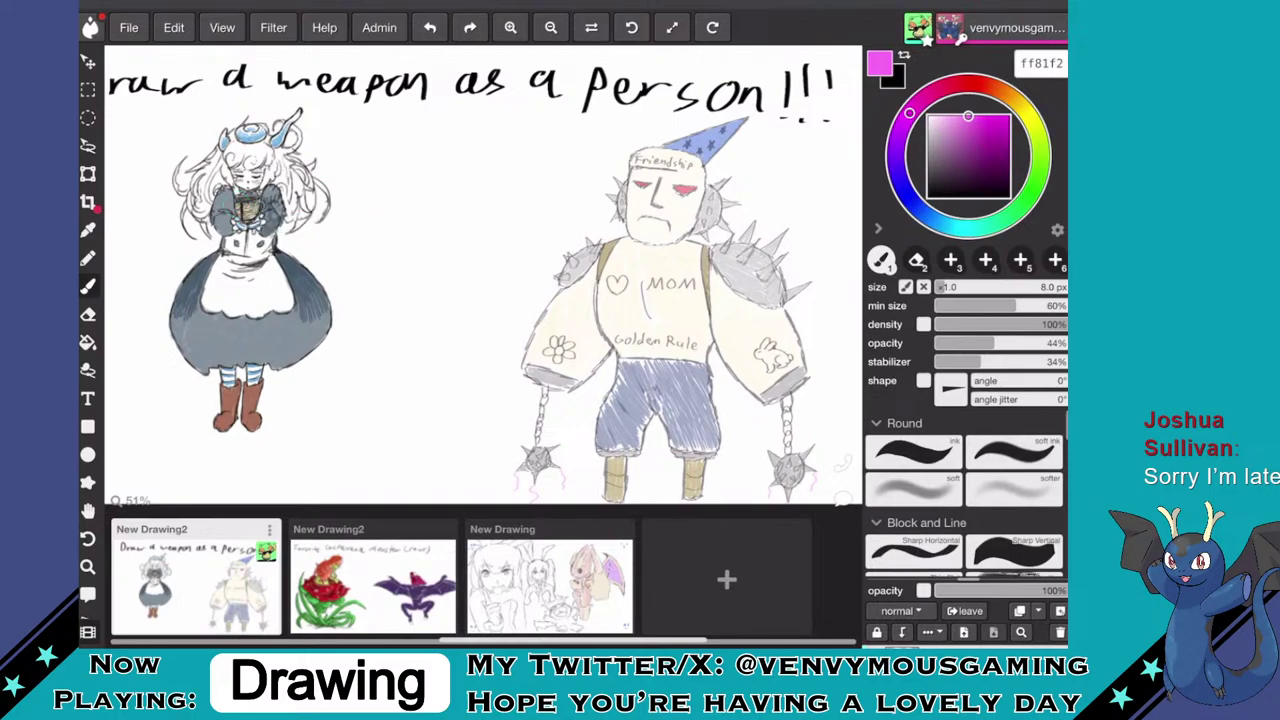
click(973, 84)
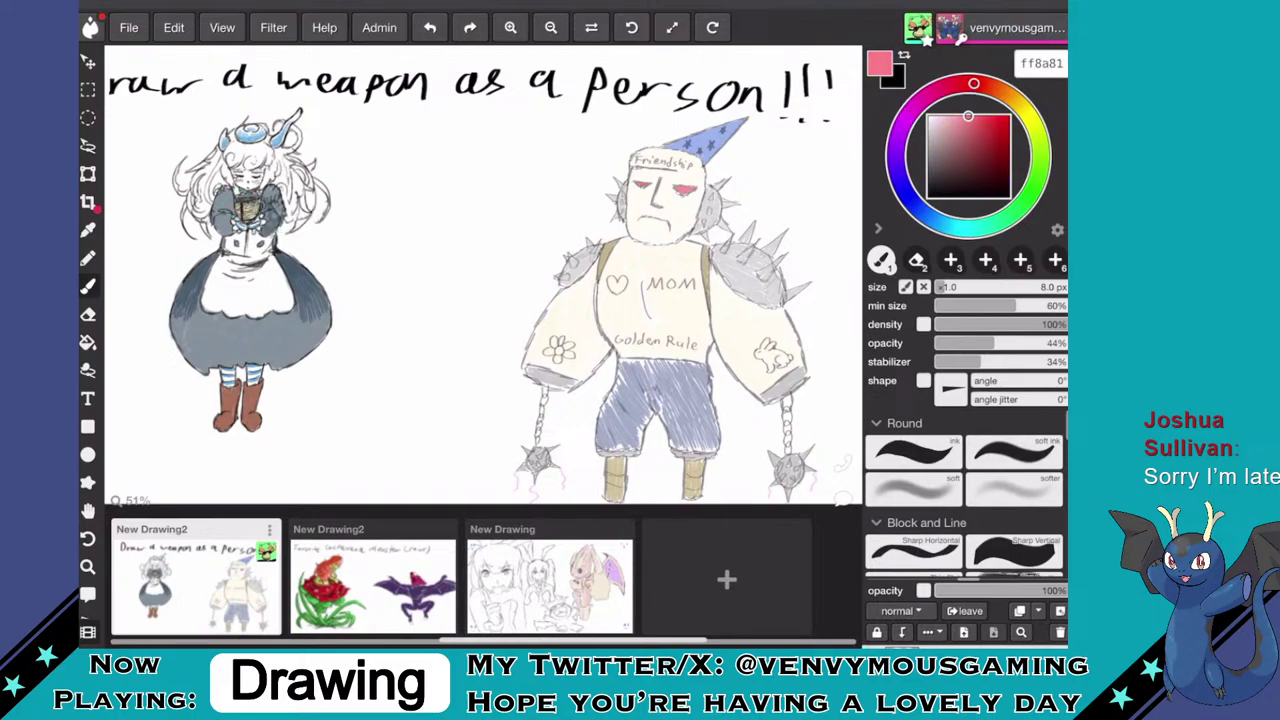
click(1009, 116)
scroll(655, 285, up, 5)
scroll(591, 326, up, 8)
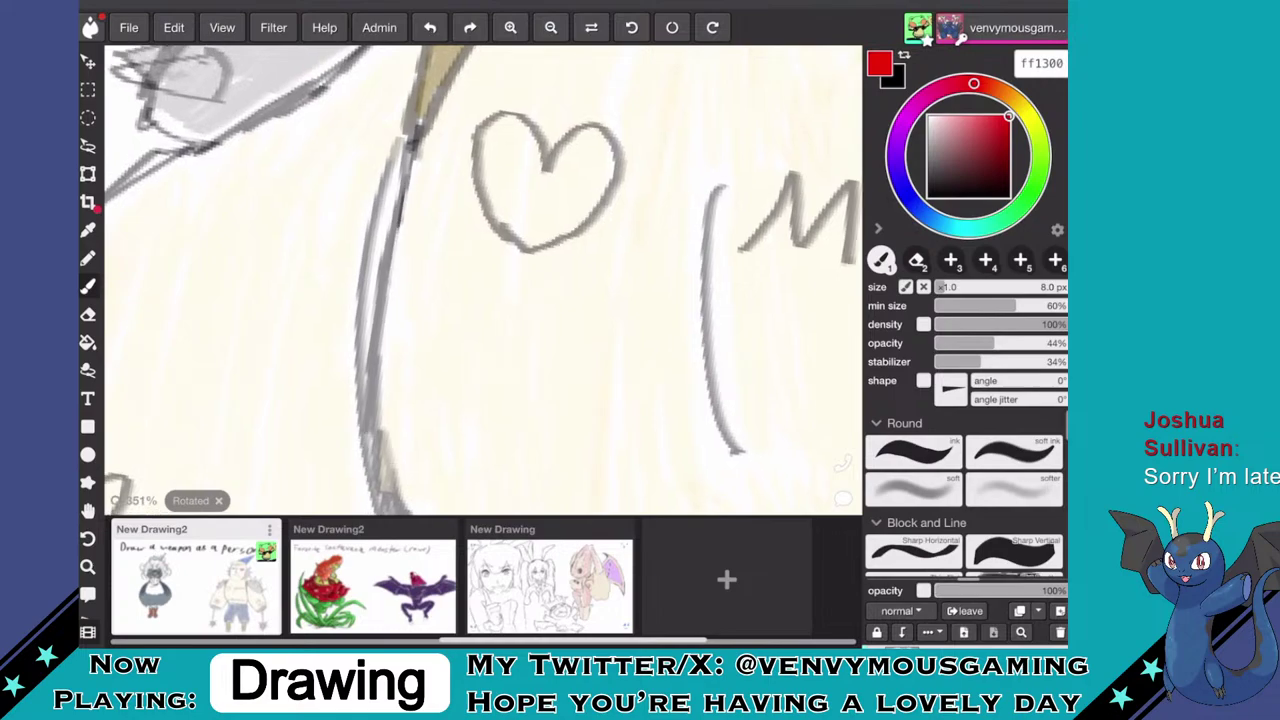
mouse_move(558, 192)
mouse_down()
mouse_move(572, 152)
mouse_move(598, 138)
mouse_move(608, 175)
mouse_move(576, 220)
mouse_move(532, 238)
mouse_move(518, 236)
mouse_move(507, 174)
mouse_move(506, 220)
mouse_move(494, 206)
mouse_move(490, 138)
mouse_move(516, 122)
mouse_move(532, 160)
mouse_move(520, 200)
mouse_move(508, 145)
mouse_move(500, 198)
mouse_move(506, 131)
mouse_up()
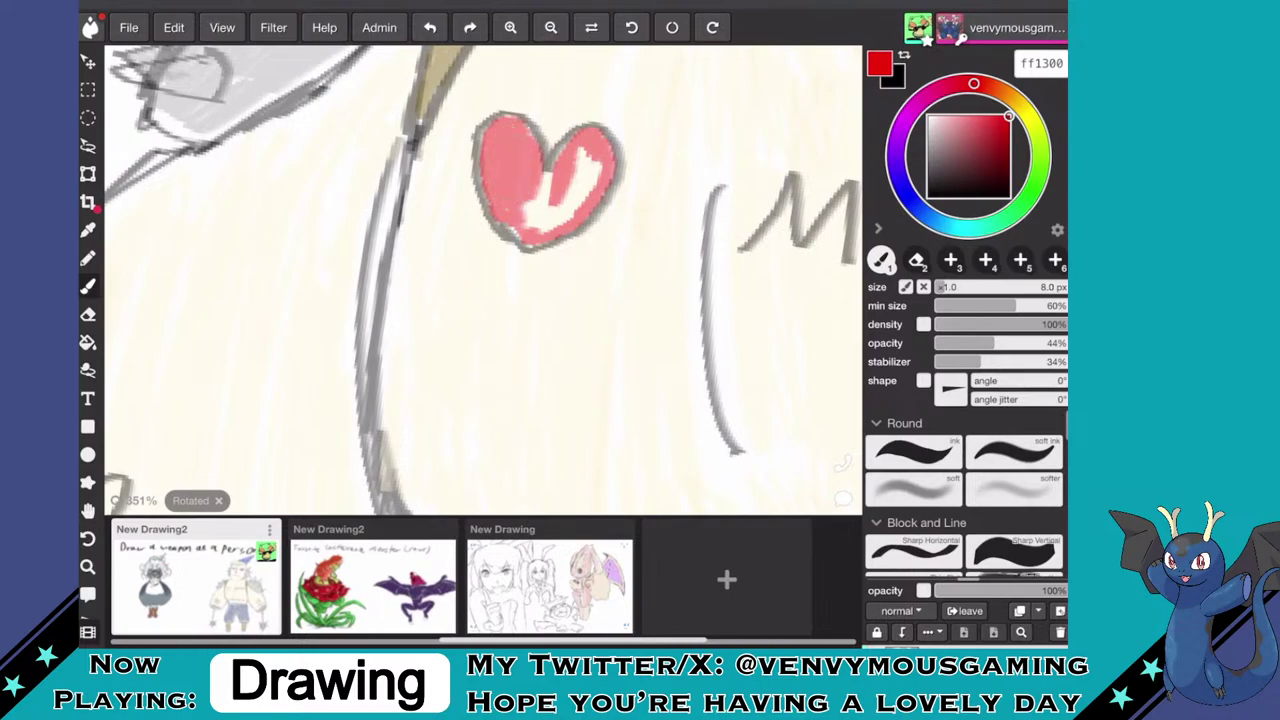
drag(540, 224, 546, 178)
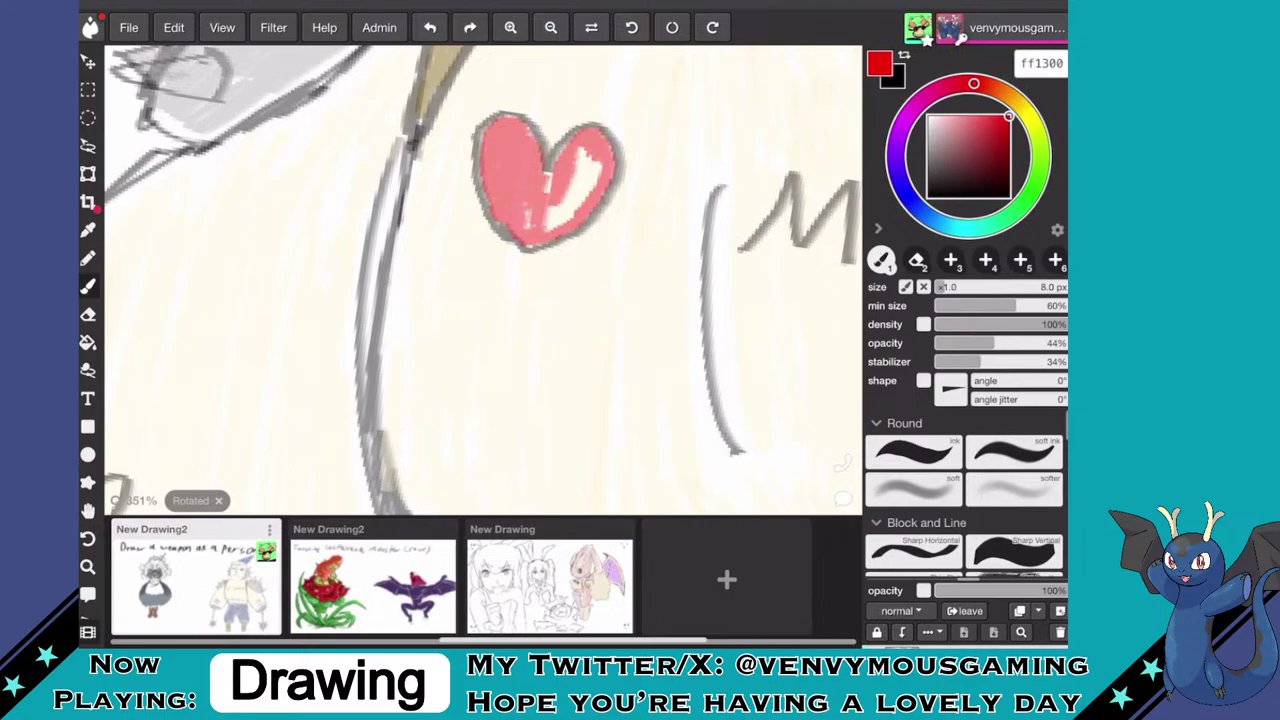
drag(548, 228, 552, 210)
drag(588, 152, 550, 228)
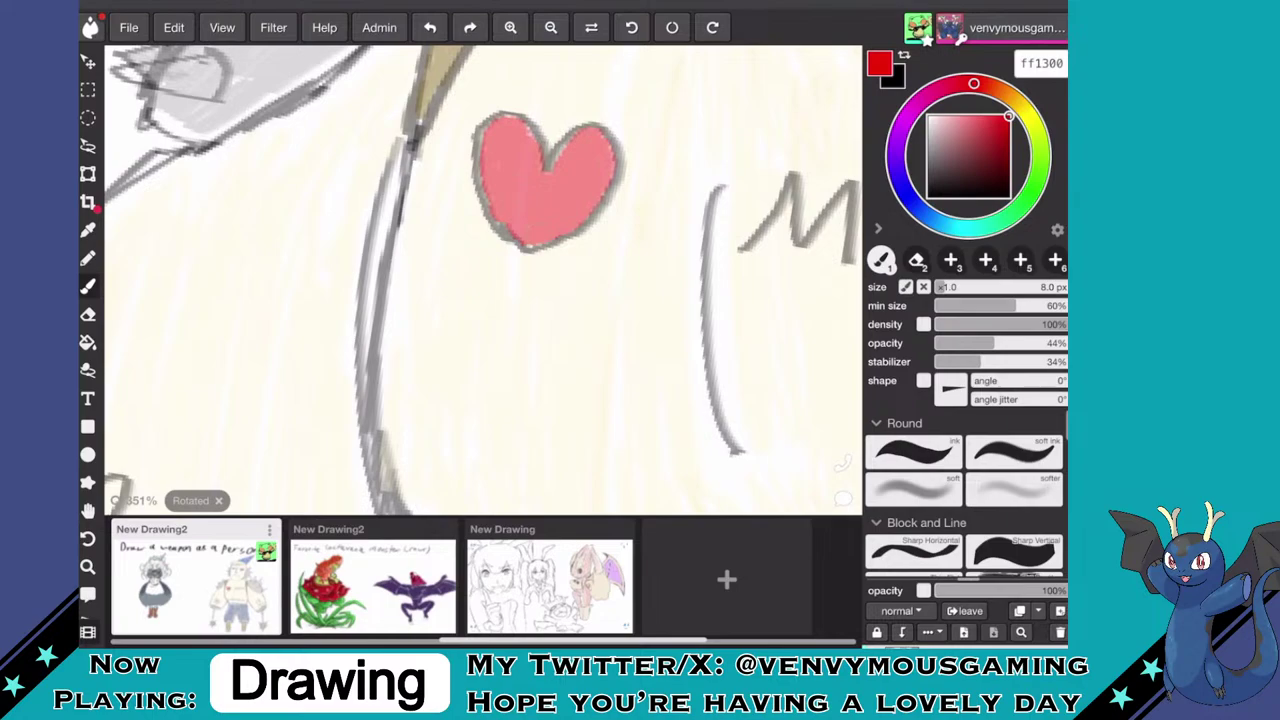
- Choose white ffffff and whiten the inside of the rabbit tattoo on the forearm, using the Eraser as well to remove the skin colour
click(929, 117)
scroll(483, 280, down, 6)
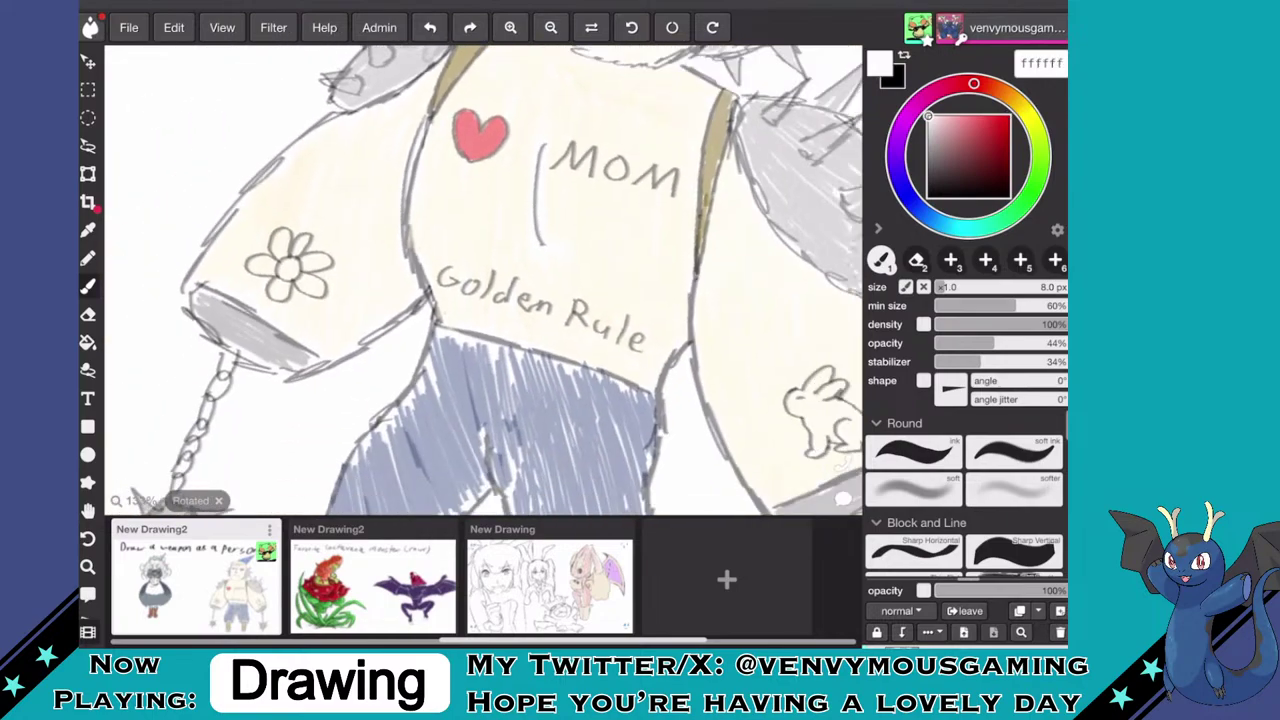
scroll(618, 265, up, 5)
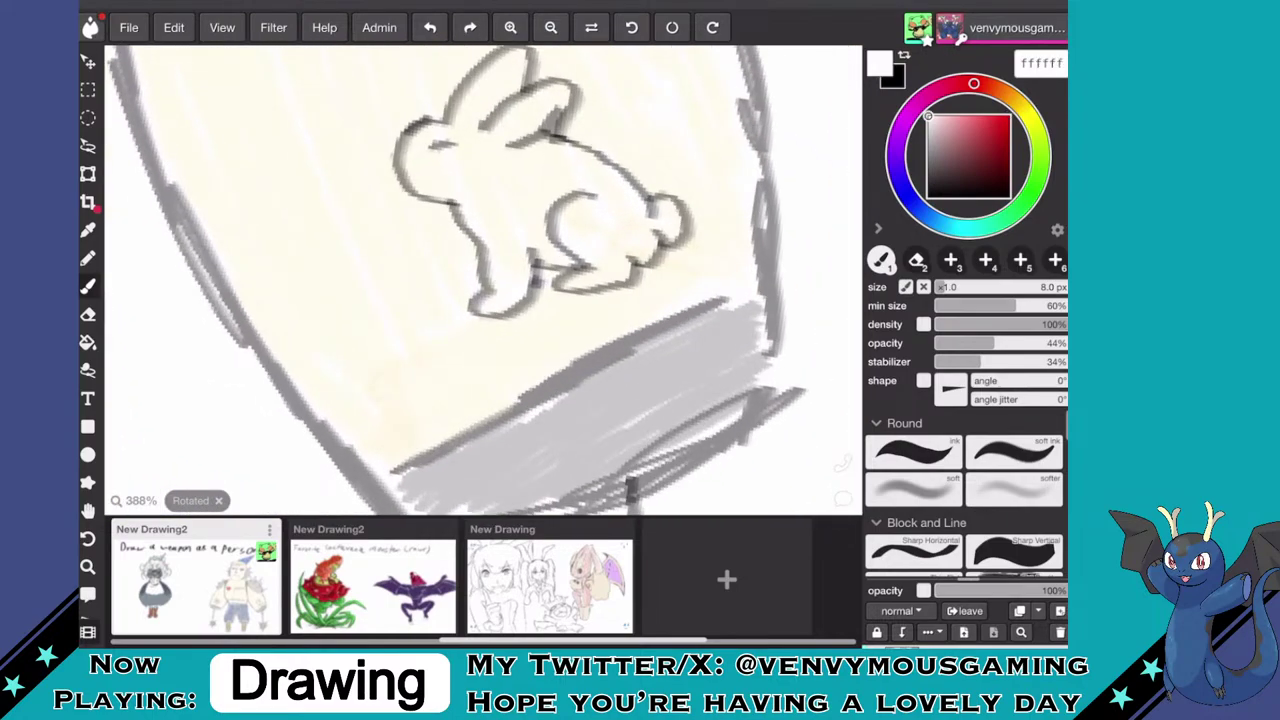
mouse_move(490, 302)
mouse_down()
mouse_move(505, 255)
mouse_move(482, 202)
mouse_up()
key(e)
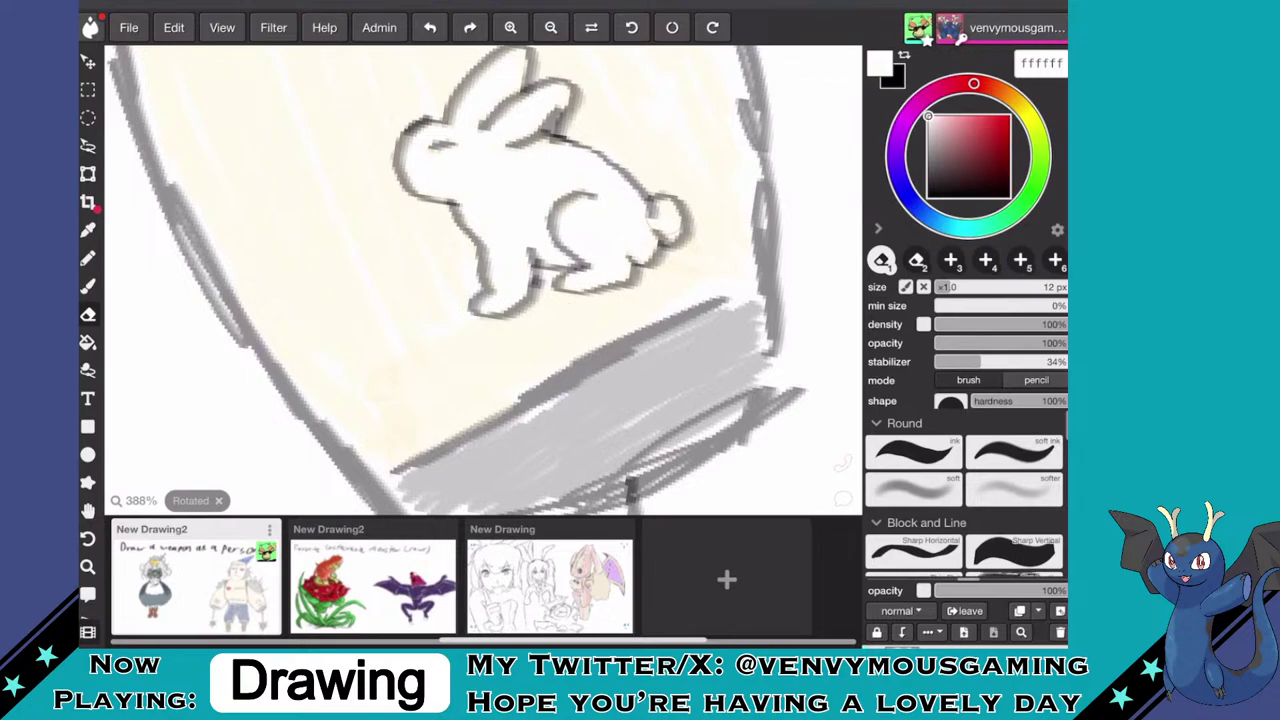
scroll(483, 280, down, 8)
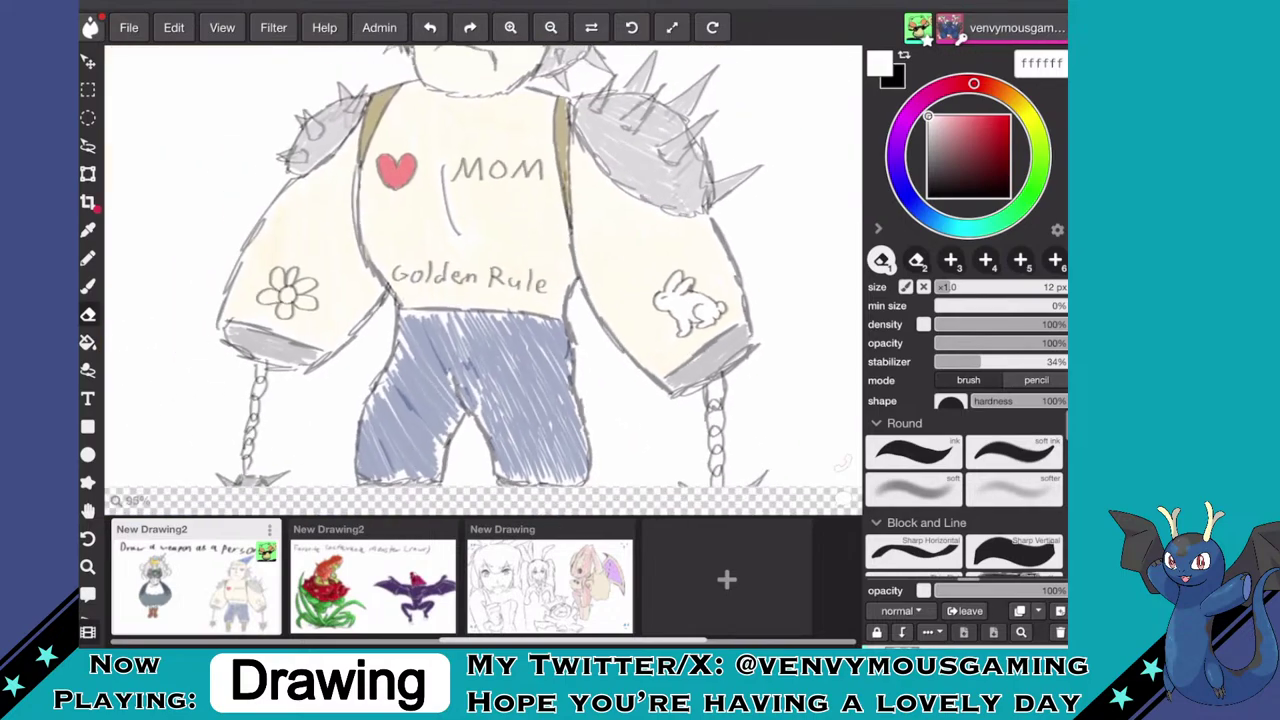
- Choose yellow fff700, erase the skin colour from the centre of the forearm's flower tattoo and fill the centre yellow
scroll(400, 290, up, 3)
scroll(680, 280, up, 1)
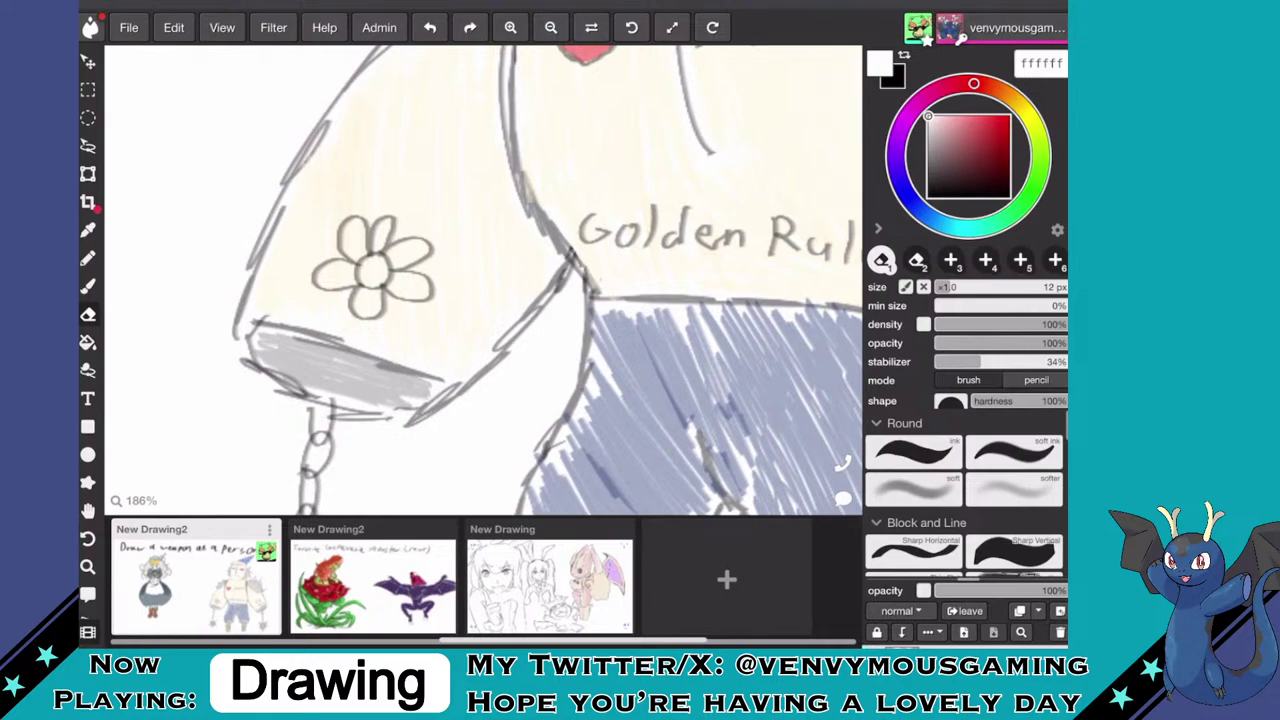
click(1030, 118)
click(1009, 117)
scroll(348, 294, up, 4)
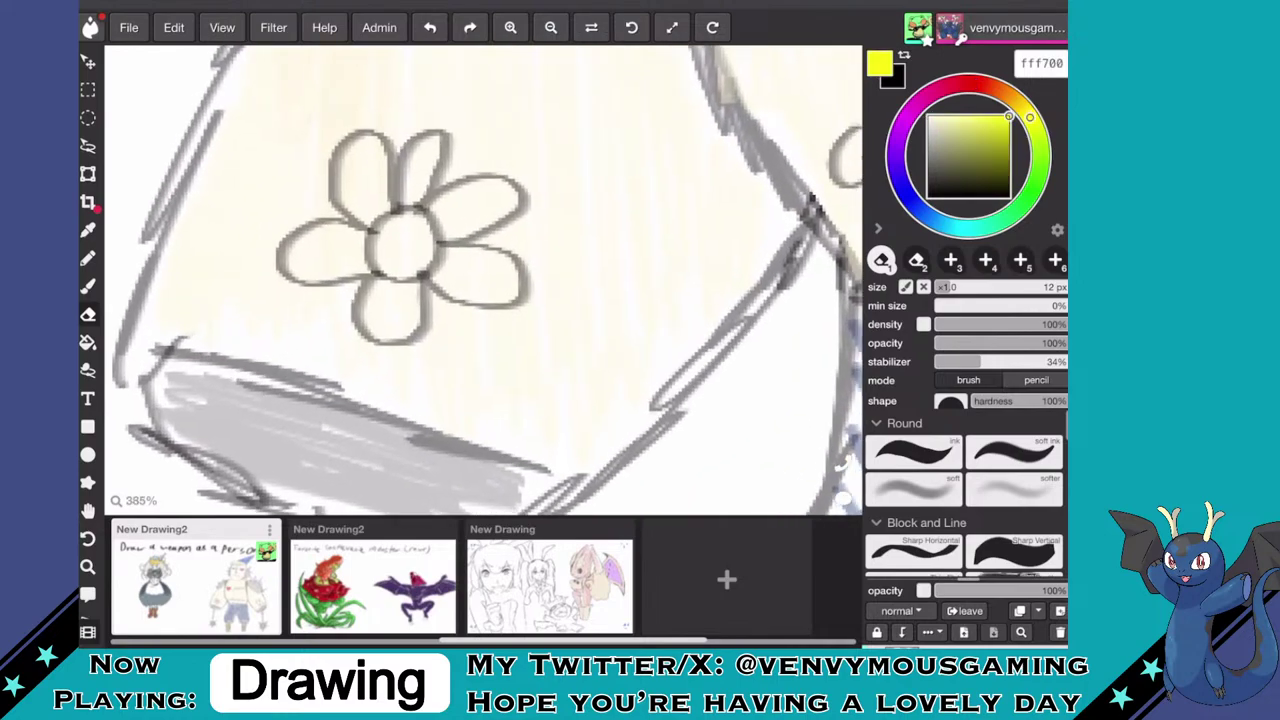
drag(402, 248, 408, 230)
key(b)
drag(395, 258, 407, 230)
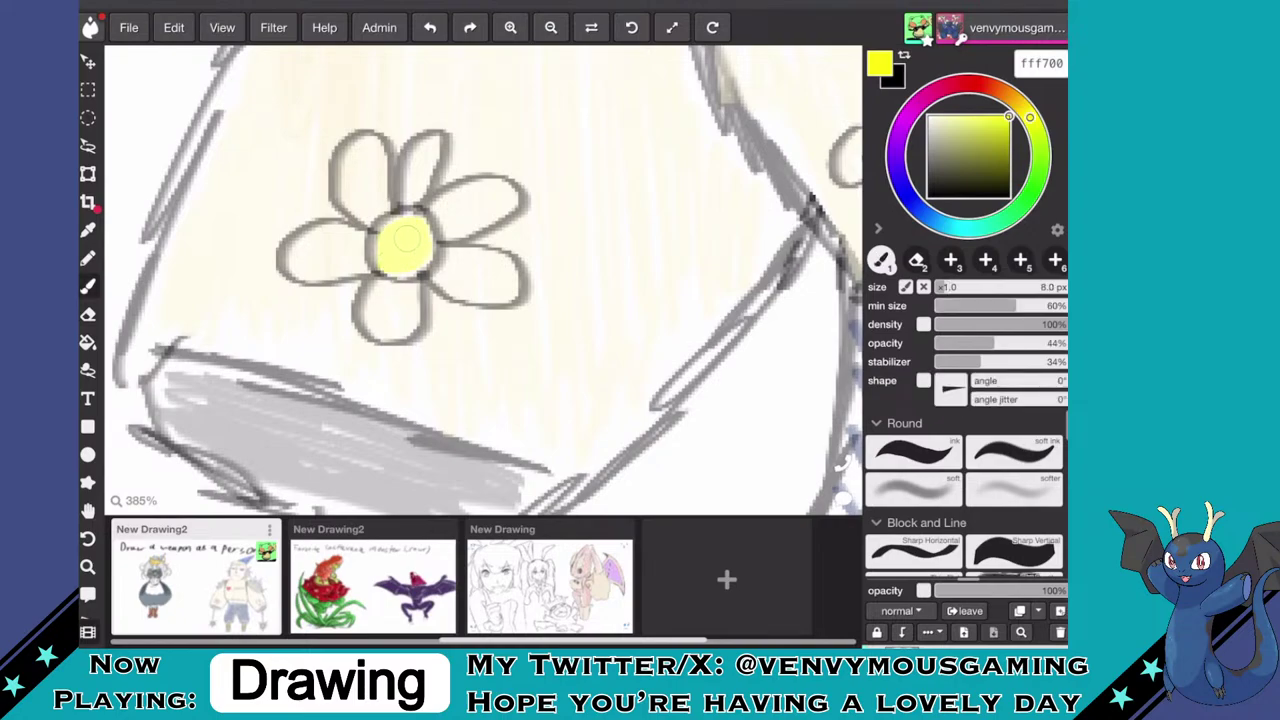
- Choose light blue 00c9ff and fill all six petals of the flower tattoo
drag(1029, 117, 950, 226)
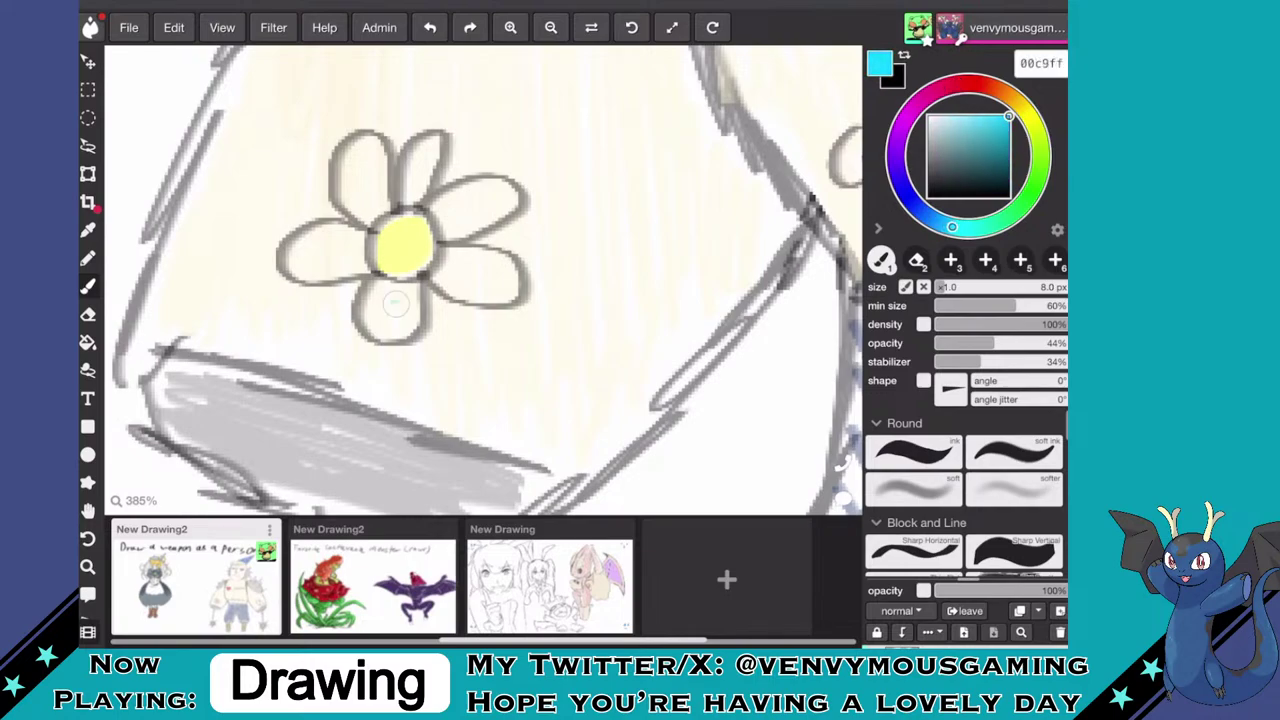
drag(395, 305, 378, 318)
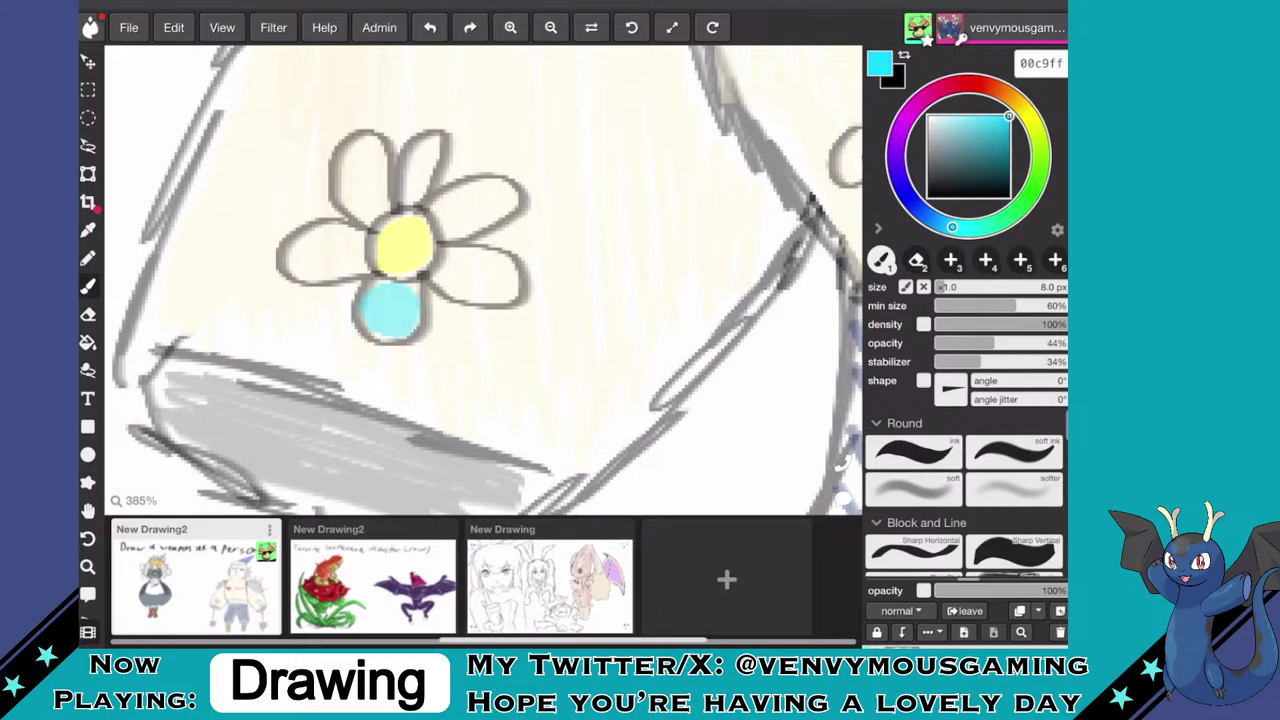
mouse_move(302, 268)
mouse_down()
mouse_move(296, 252)
mouse_move(320, 240)
mouse_move(310, 265)
mouse_move(317, 246)
mouse_move(352, 242)
mouse_move(351, 264)
mouse_up()
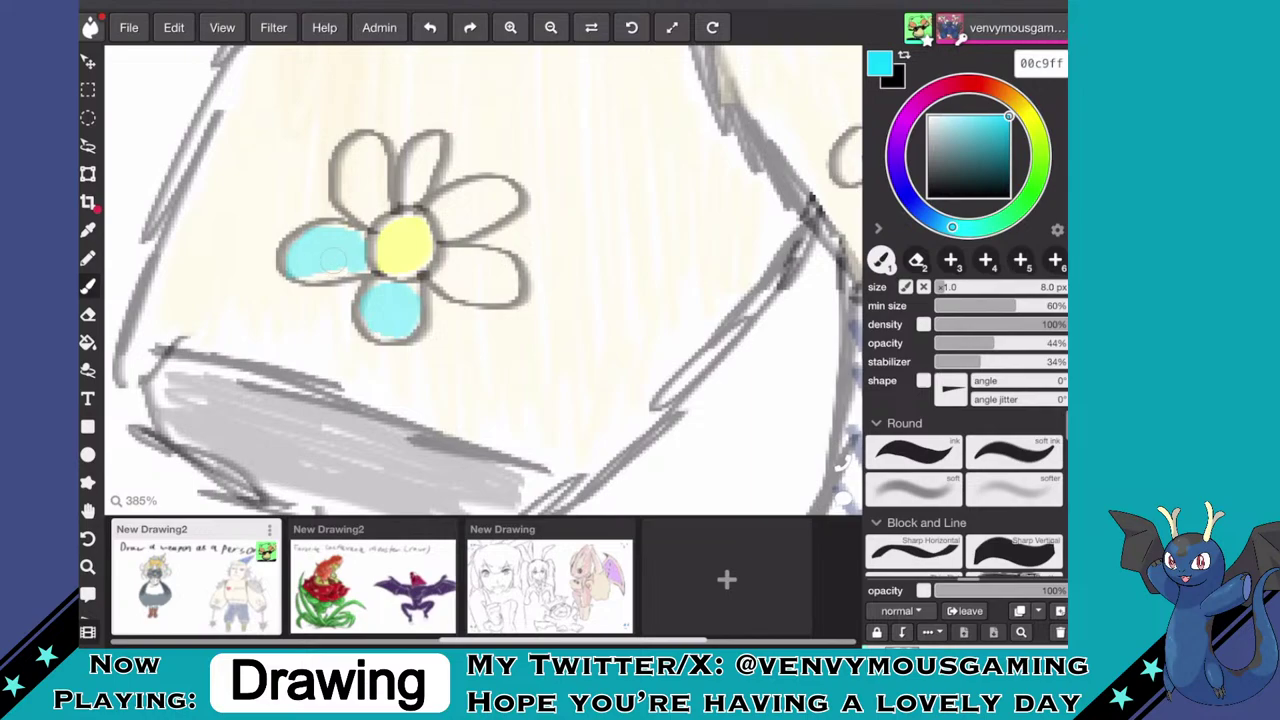
mouse_move(362, 208)
mouse_down()
mouse_move(368, 130)
mouse_move(375, 196)
mouse_move(365, 160)
mouse_move(358, 205)
mouse_move(378, 205)
mouse_move(380, 153)
mouse_move(426, 168)
mouse_up()
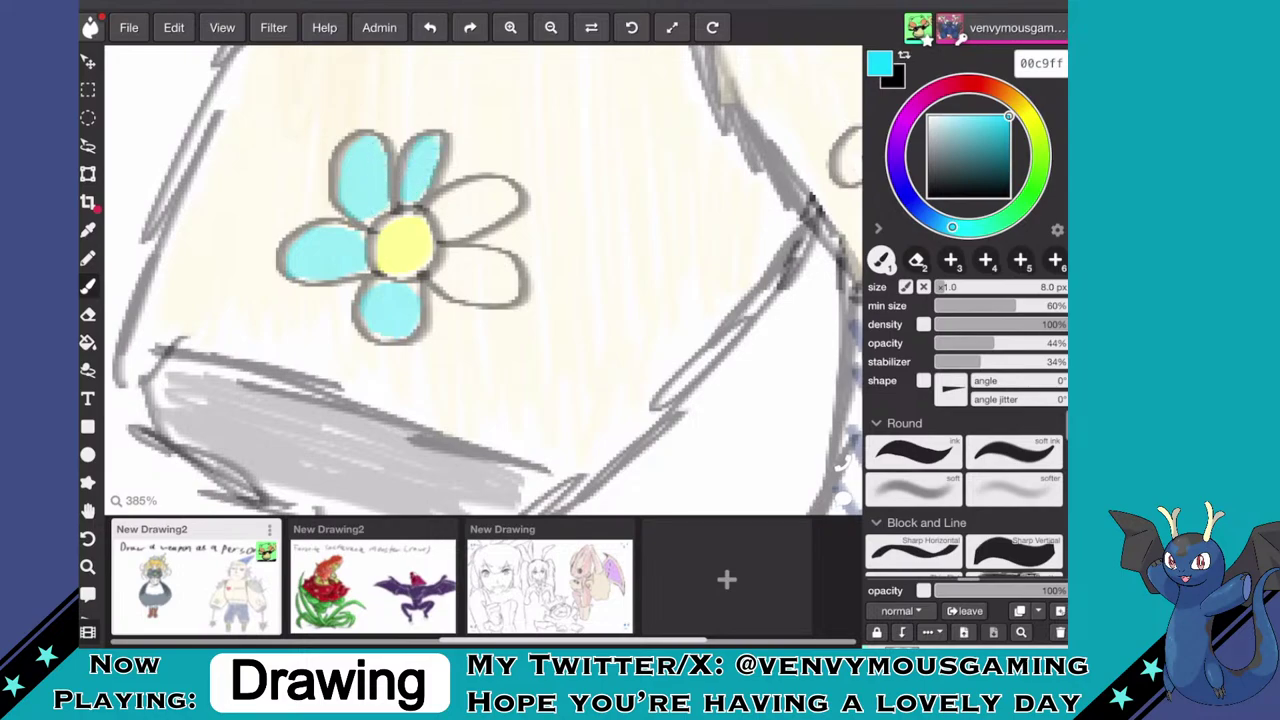
mouse_move(444, 232)
mouse_down()
mouse_move(448, 205)
mouse_move(486, 211)
mouse_move(505, 188)
mouse_move(458, 203)
mouse_up()
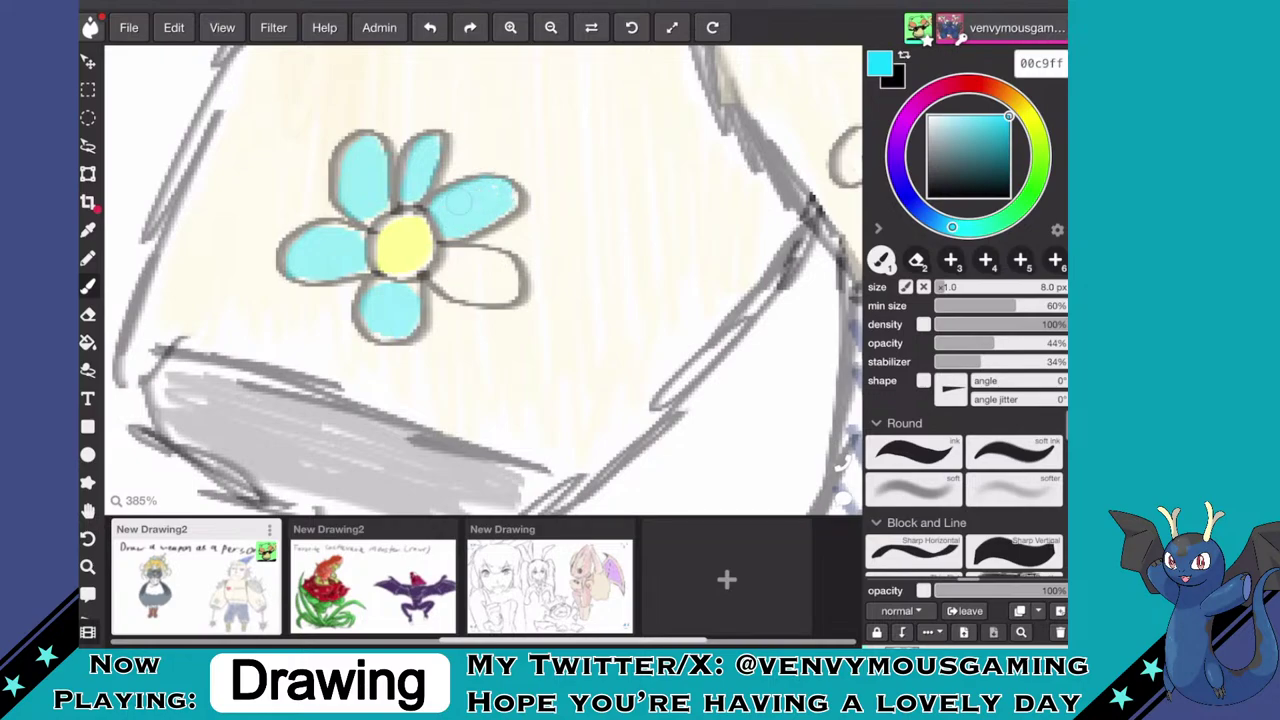
mouse_move(506, 282)
mouse_down()
mouse_move(505, 270)
mouse_move(488, 278)
mouse_move(492, 259)
mouse_move(468, 288)
mouse_move(453, 275)
mouse_up()
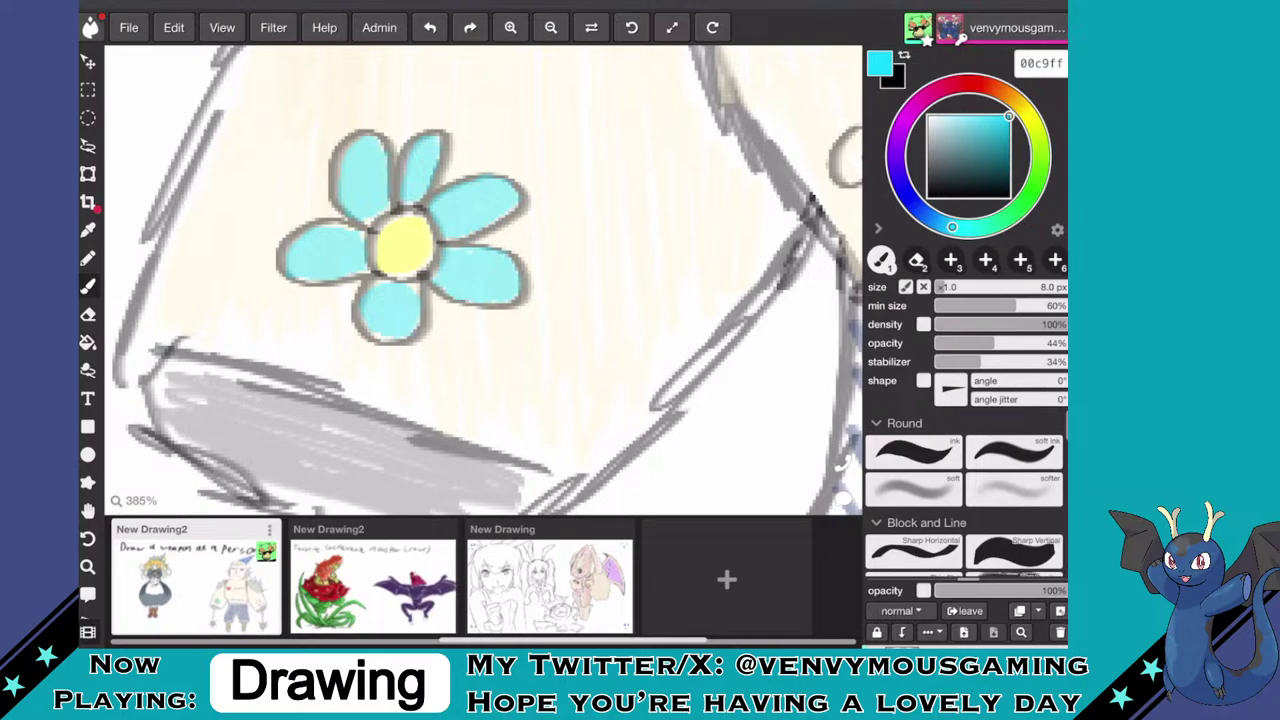
scroll(603, 397, down, 8)
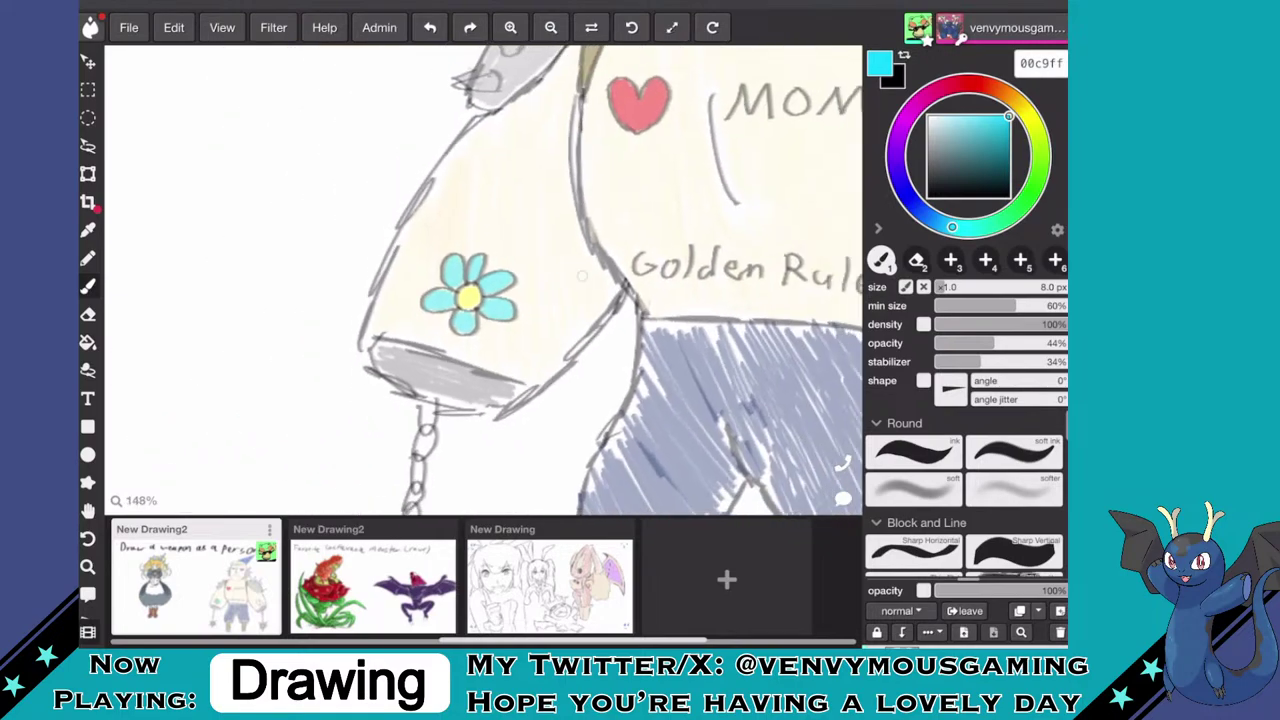
- Examine the flail character's tattoos, legs and flails, and the drawing as a whole
scroll(604, 396, down, 3)
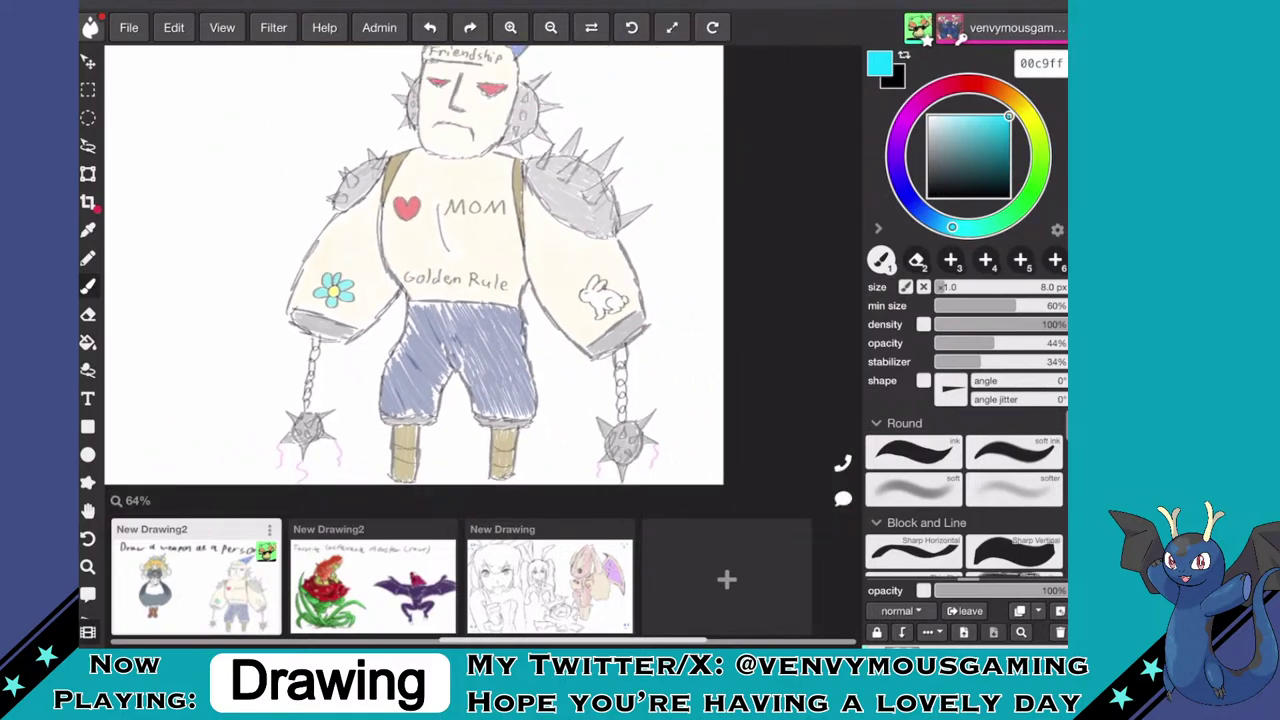
scroll(417, 265, up, 1)
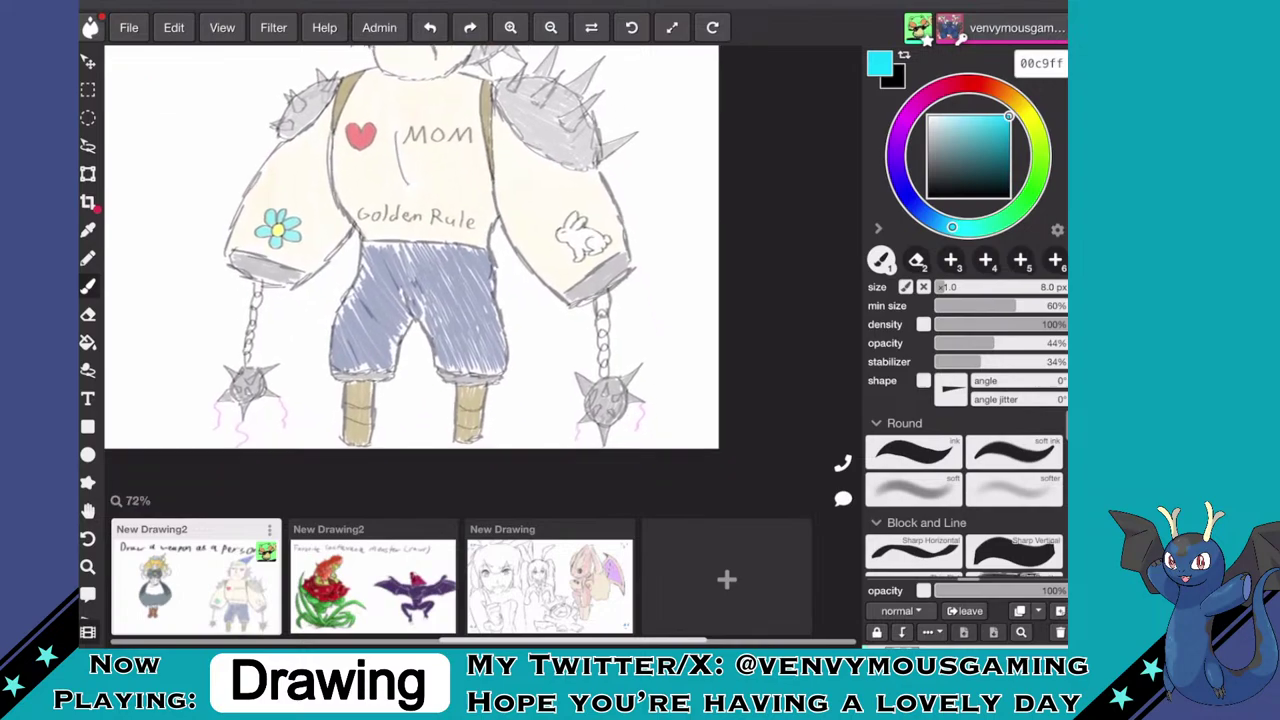
scroll(453, 402, up, 2)
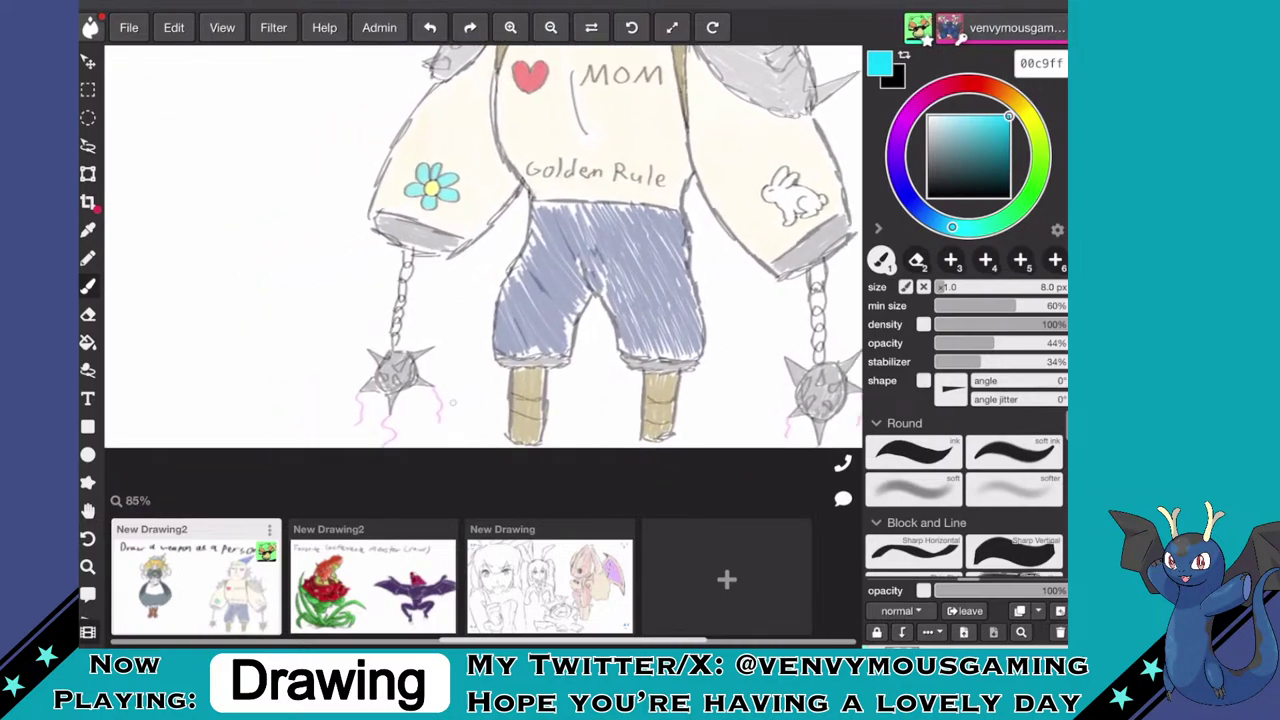
scroll(453, 402, up, 1)
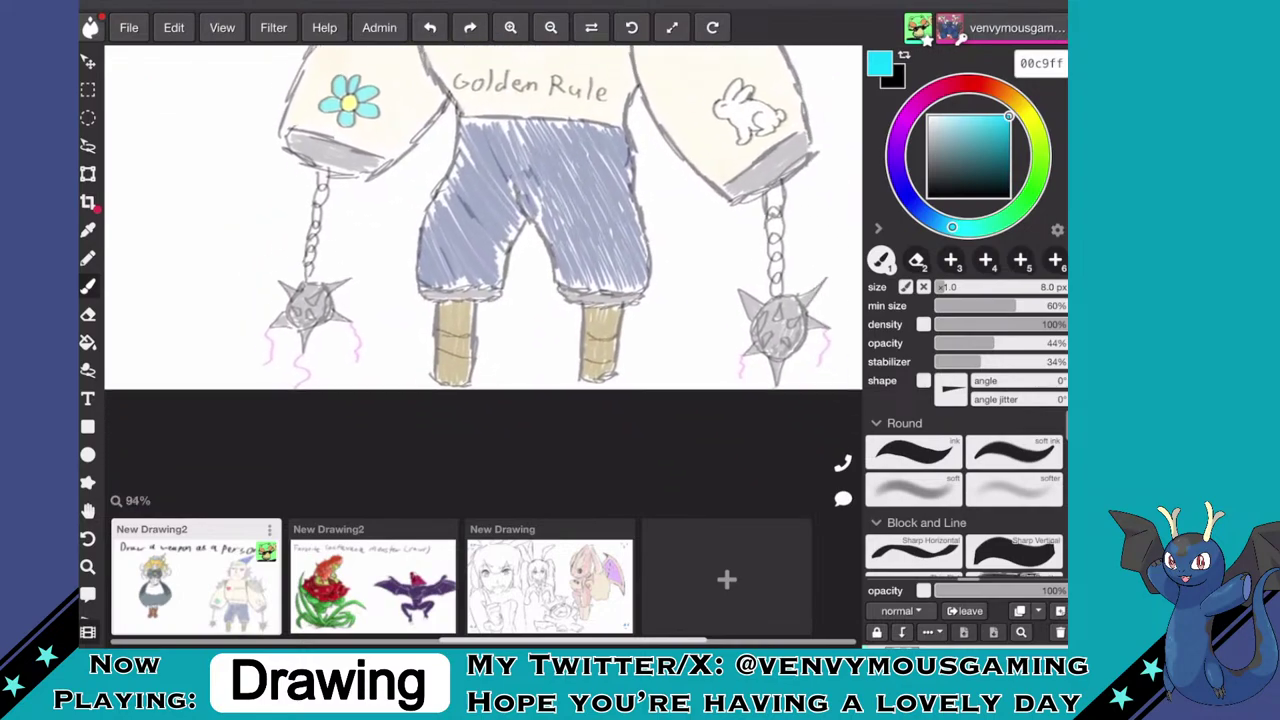
scroll(484, 244, down, 3)
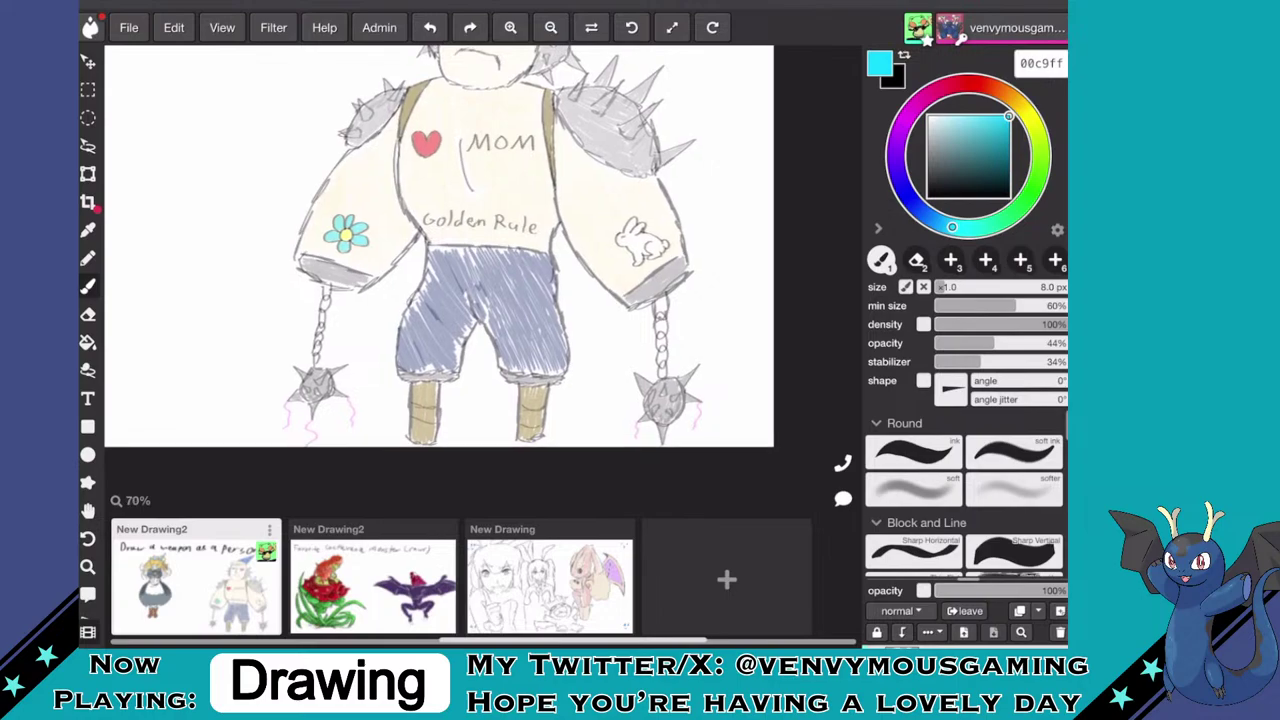
scroll(519, 371, up, 4)
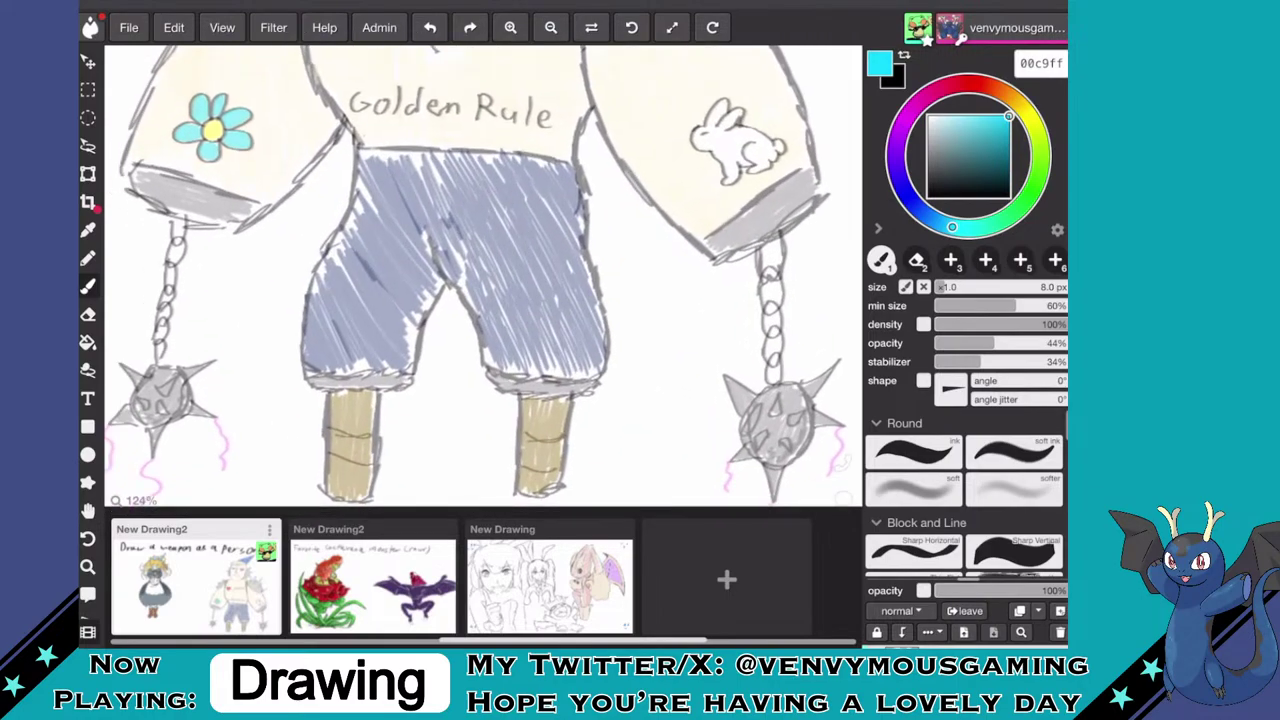
scroll(656, 449, down, 5)
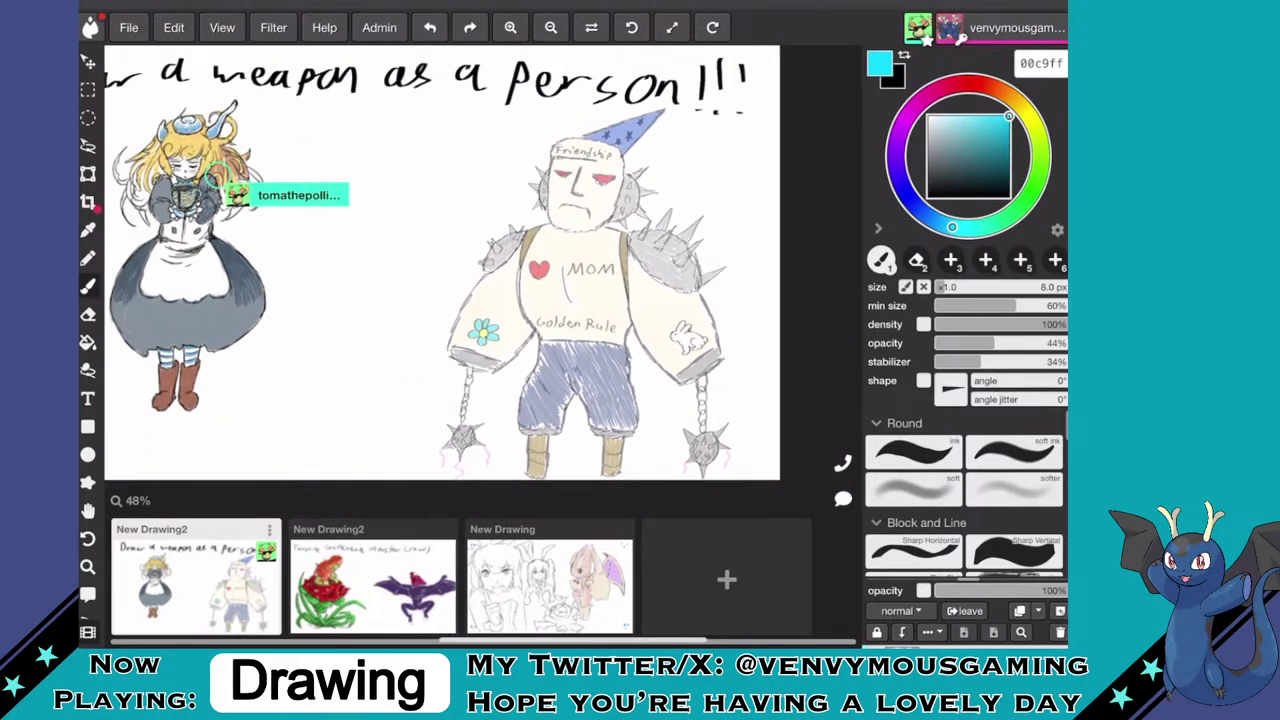
scroll(442, 262, left, 1)
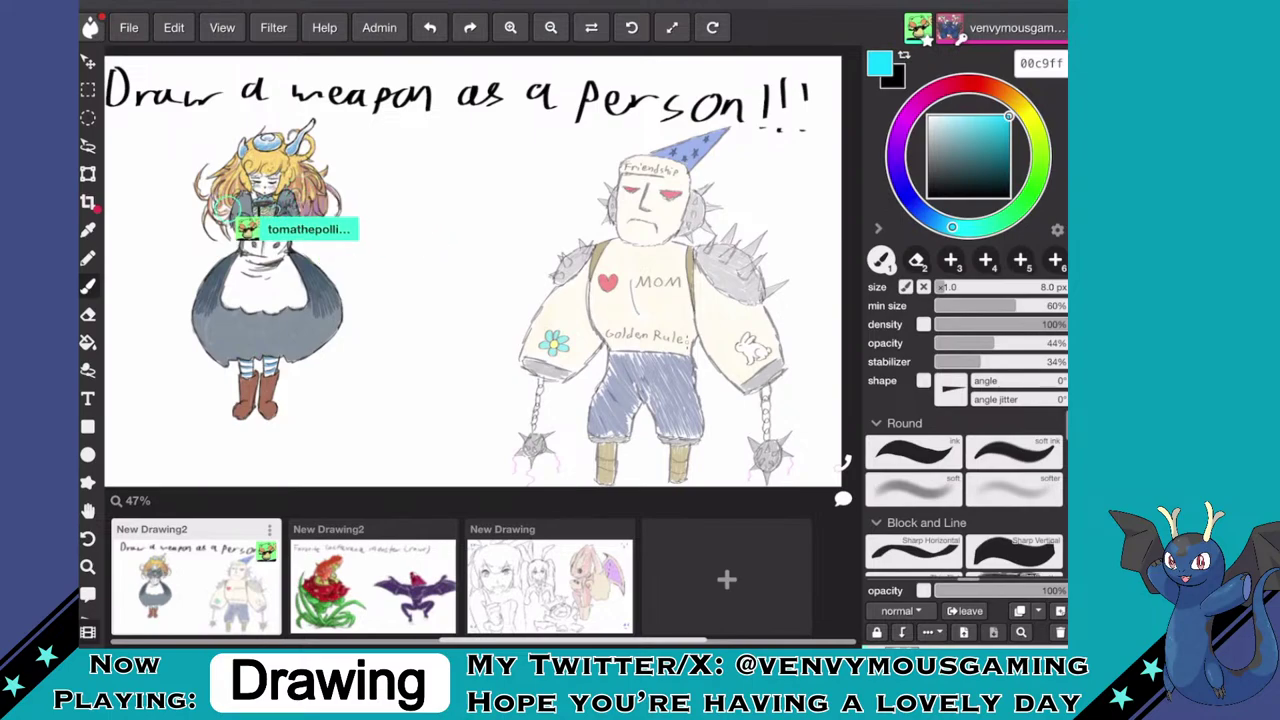
- Choose black 000000 and draw a slanted angry brow line above each of the character's red eyes
click(1003, 180)
drag(1003, 180, 1009, 197)
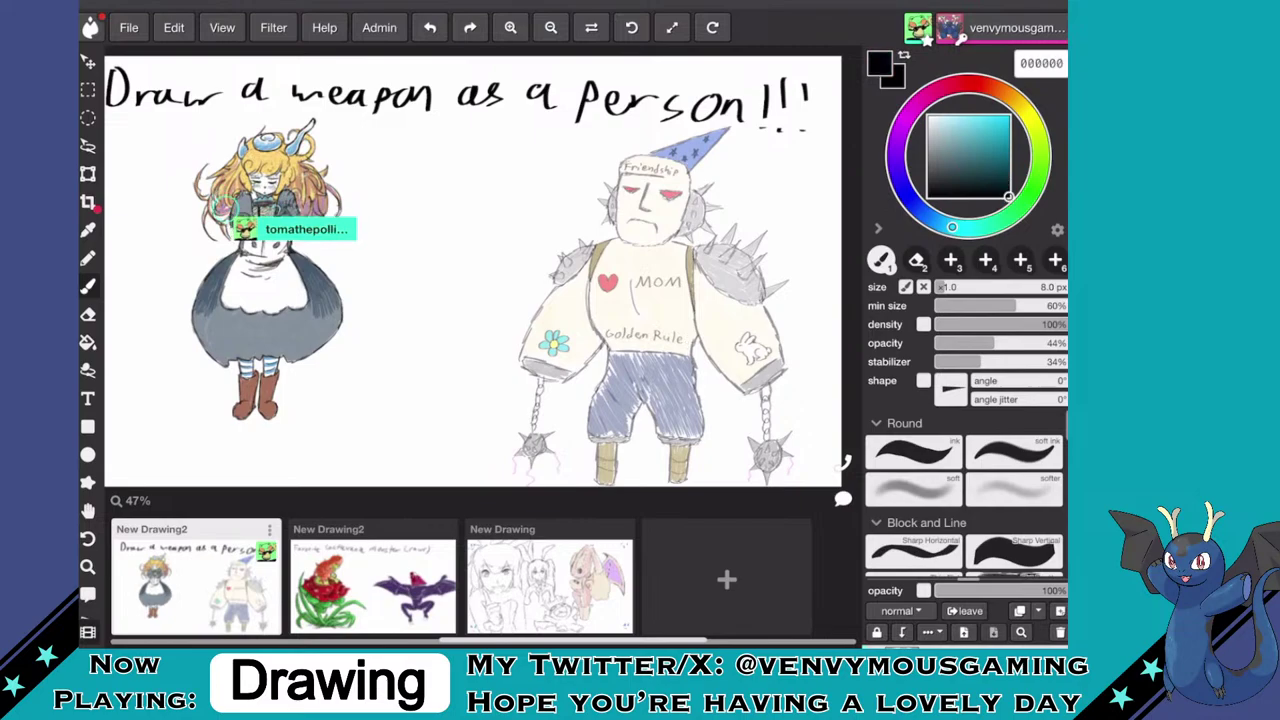
scroll(660, 210, up, 6)
drag(689, 170, 632, 203)
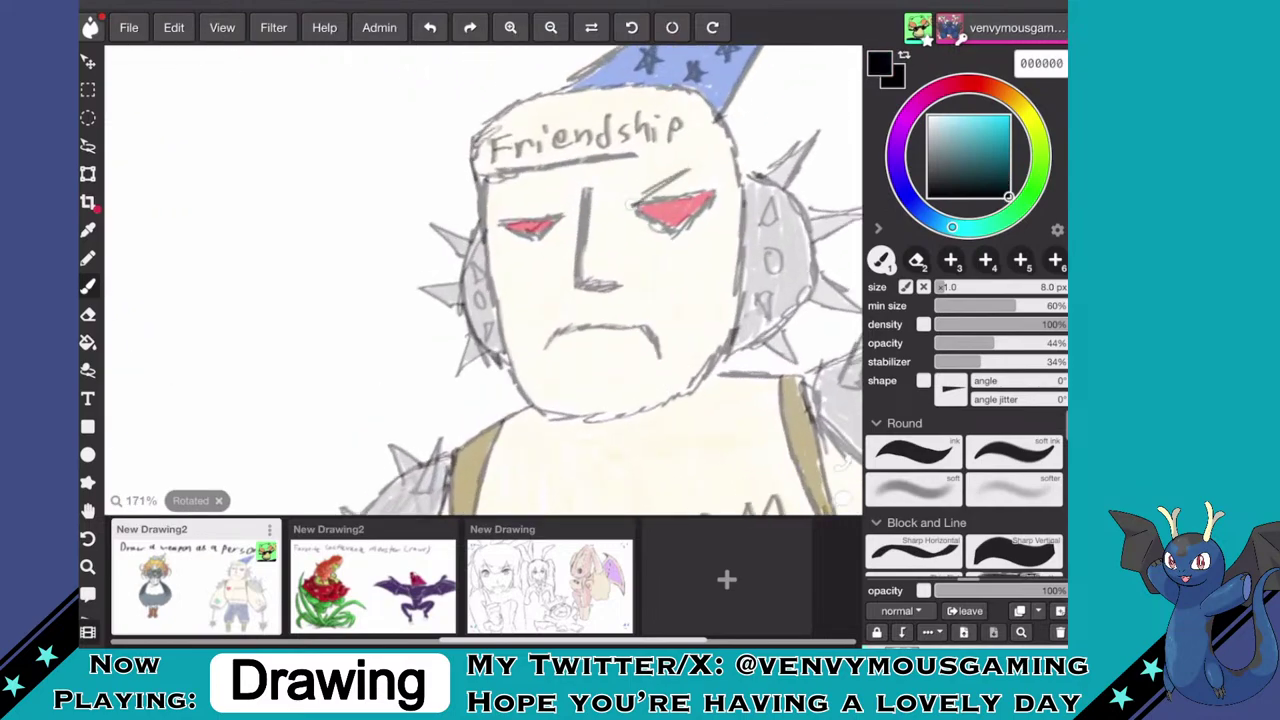
scroll(590, 240, up, 2)
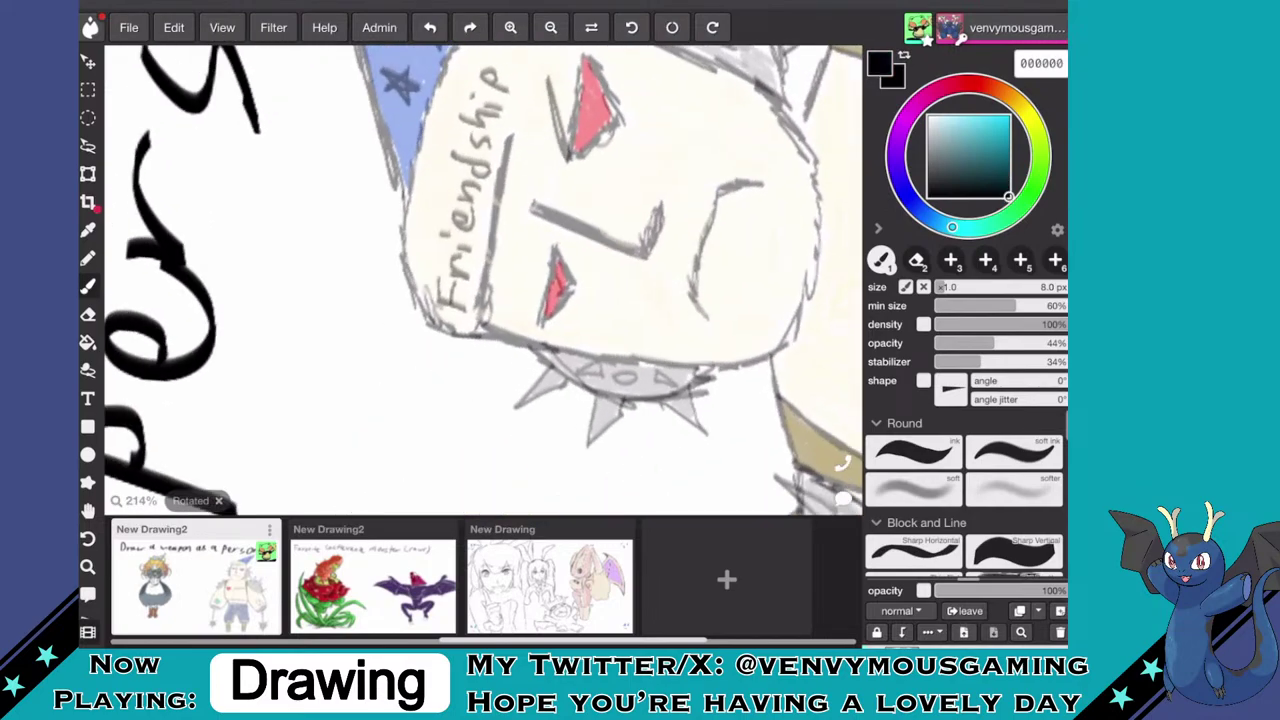
drag(509, 289, 560, 245)
scroll(600, 250, down, 5)
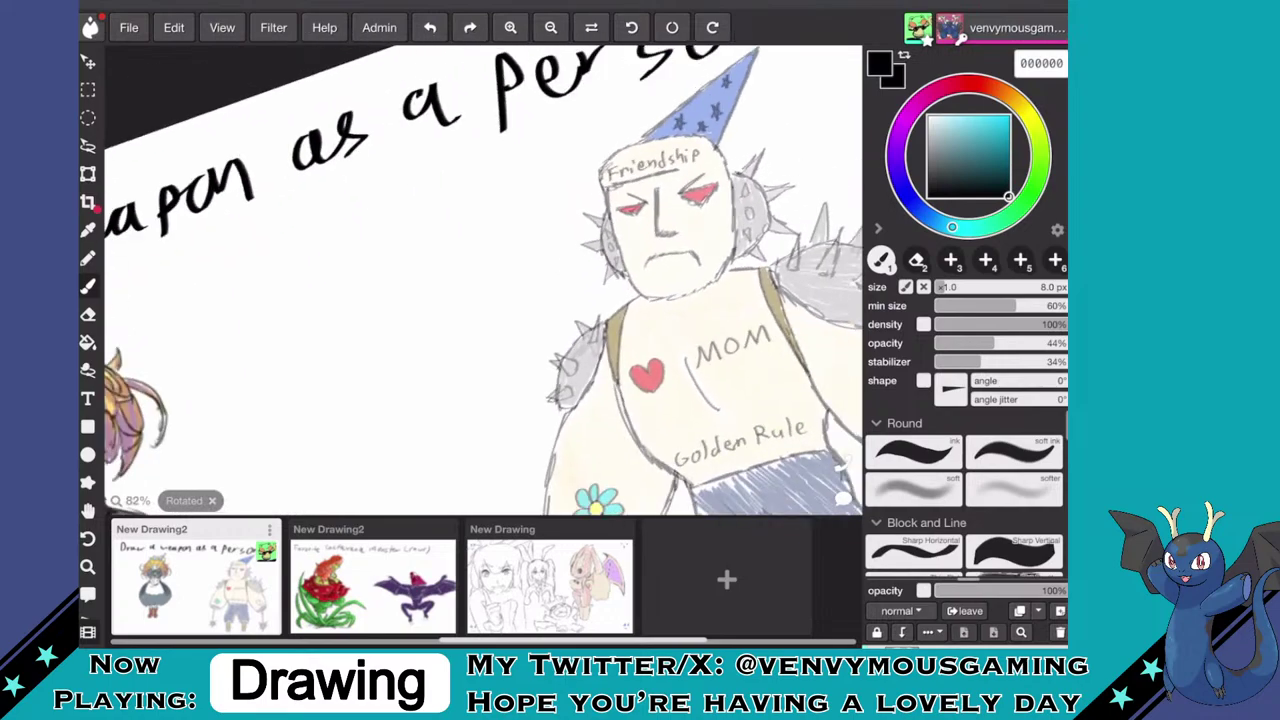
- Draw a small angular crease at each corner of the frowning mouth
scroll(690, 340, up, 2)
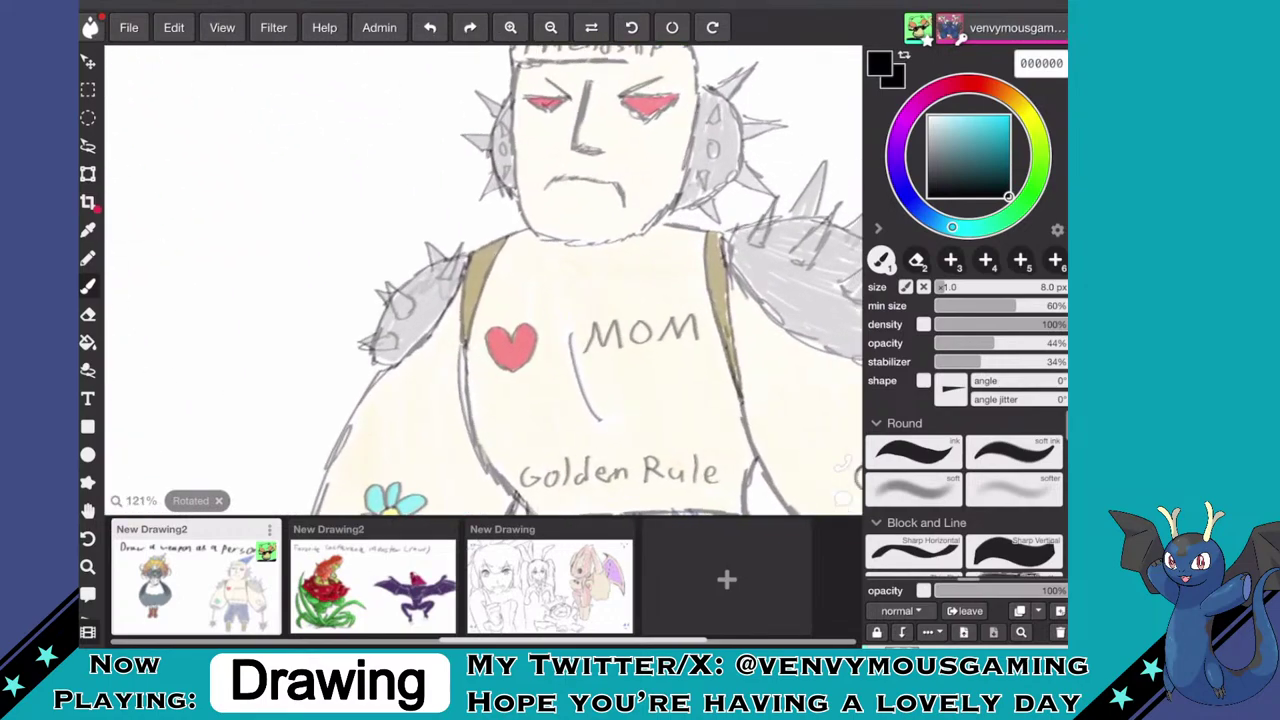
scroll(690, 230, up, 2)
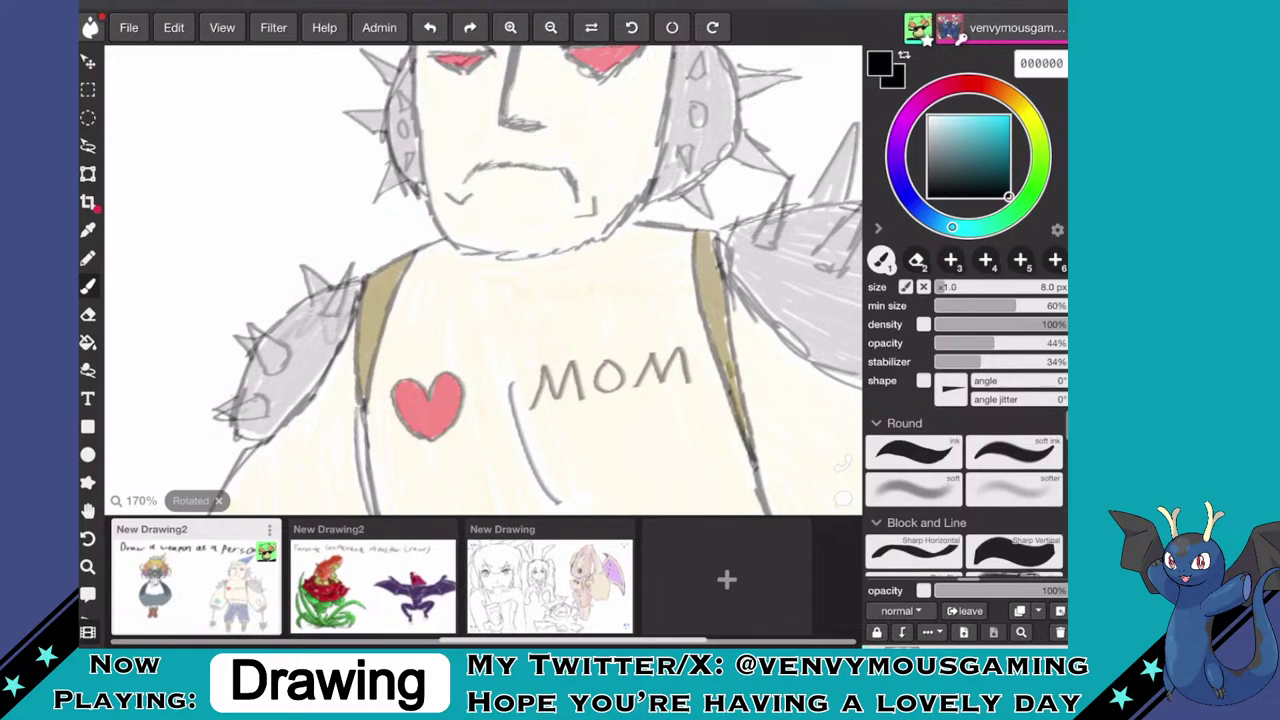
scroll(520, 280, down, 5)
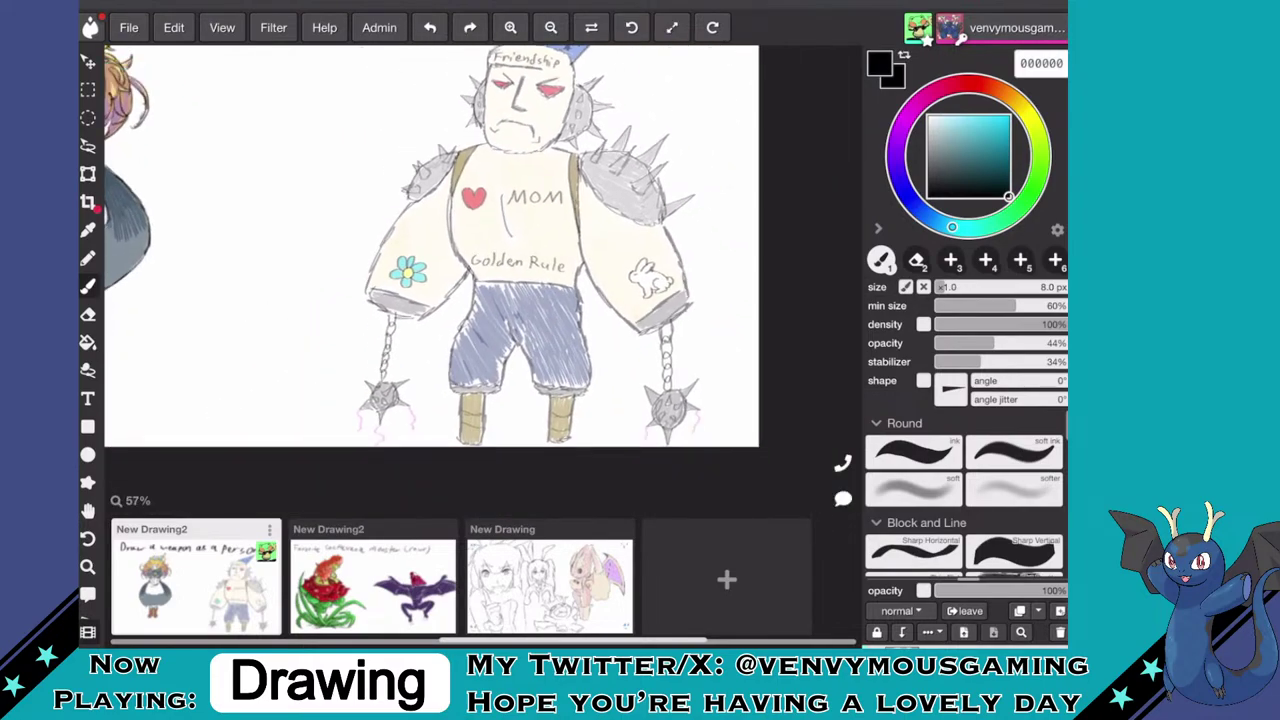
- Draw two slanted collarbone lines with a small curved notch between them below the neck
scroll(521, 180, up, 4)
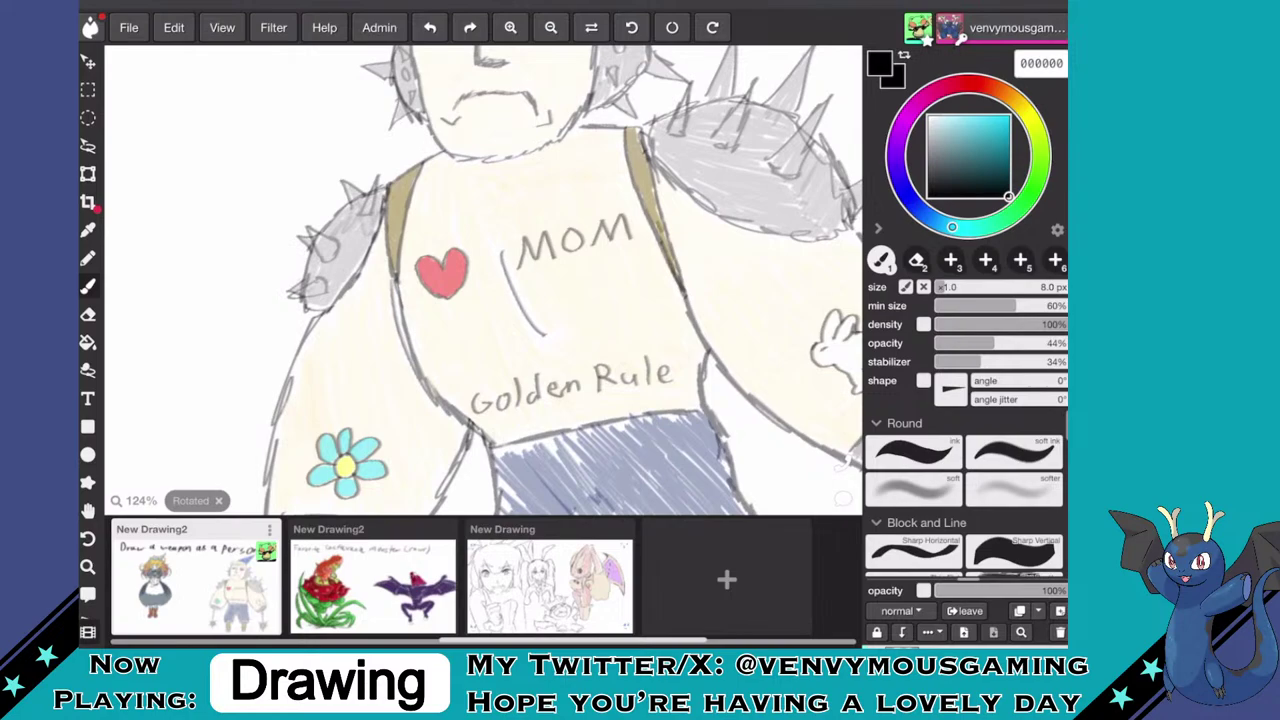
drag(518, 209, 570, 174)
mouse_move(346, 466)
mouse_down()
mouse_move(369, 277)
mouse_move(319, 234)
mouse_up()
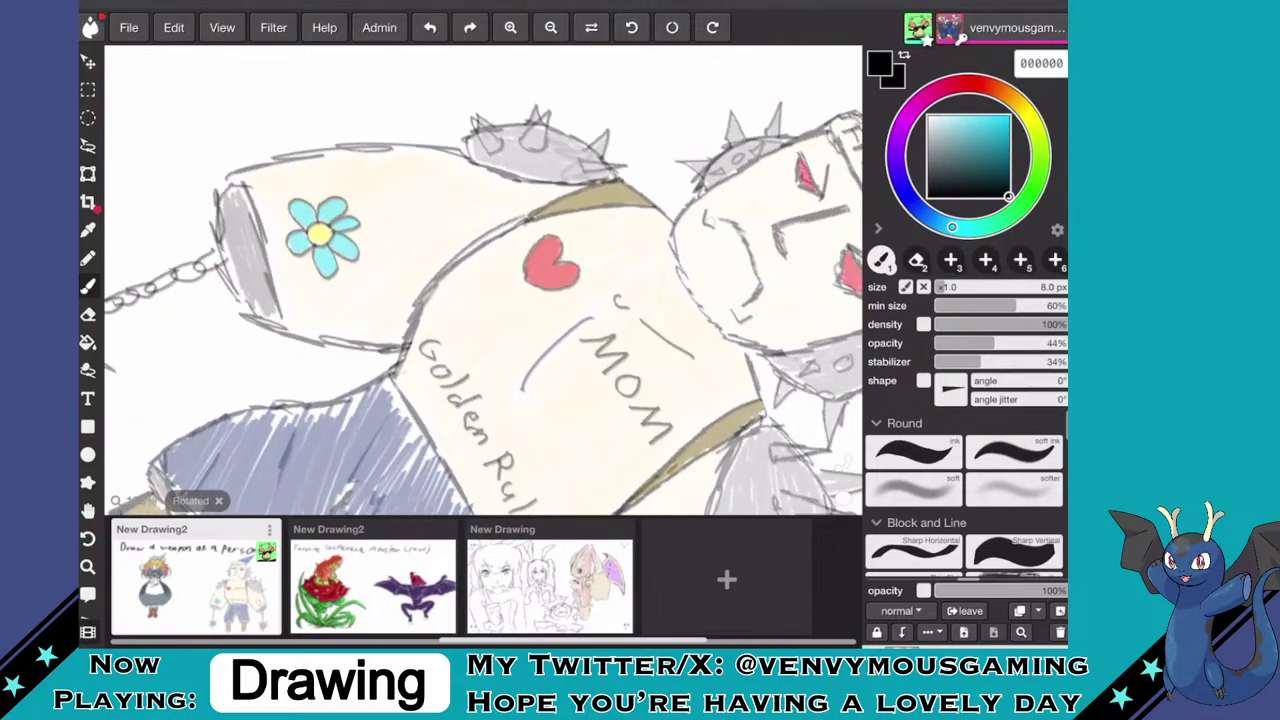
drag(625, 281, 644, 240)
scroll(520, 280, down, 5)
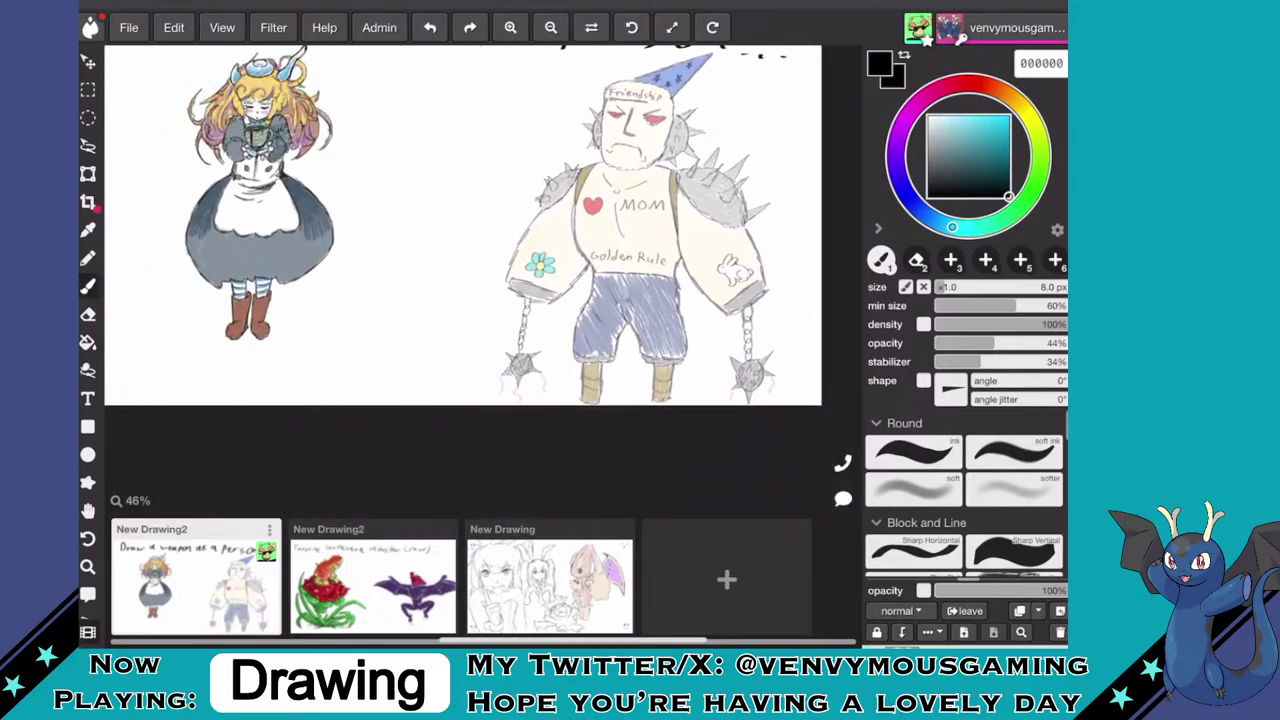
- Draw a small popping-vein mark above the rabbit tattoo on one arm and above the flower tattoo on the other
scroll(613, 241, up, 5)
scroll(375, 212, down, 4)
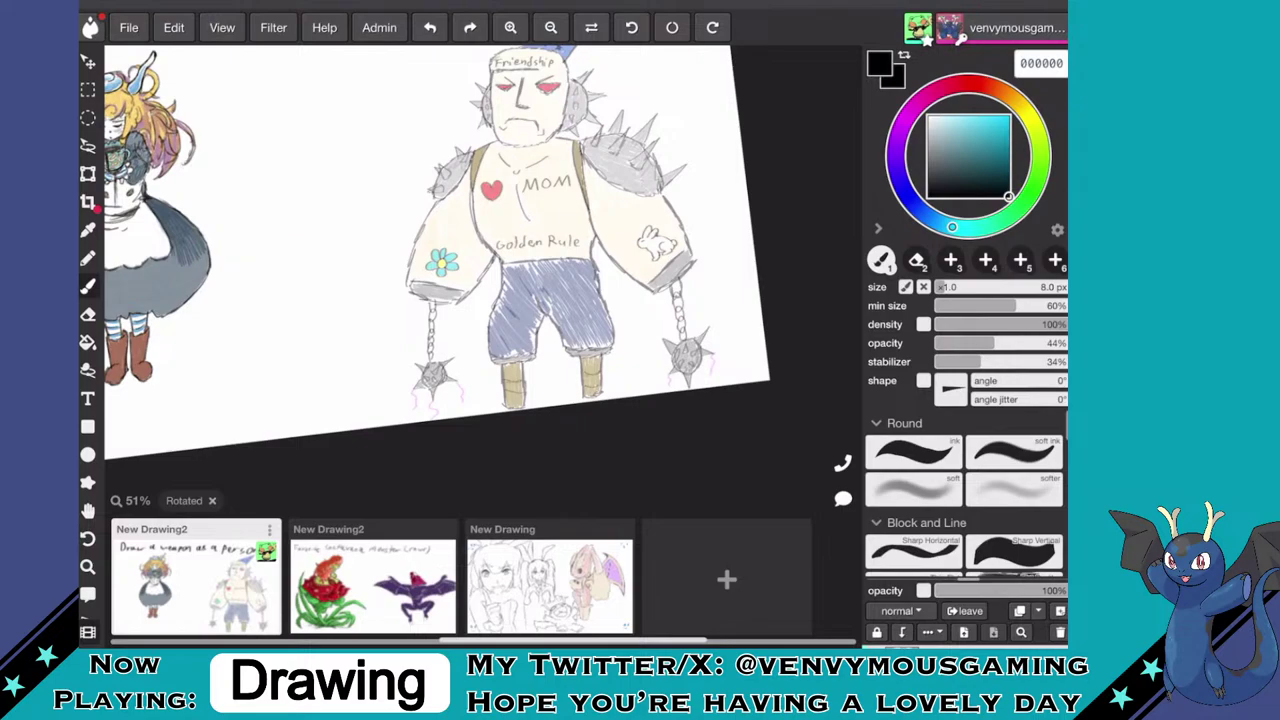
scroll(660, 257, up, 4)
scroll(706, 239, up, 4)
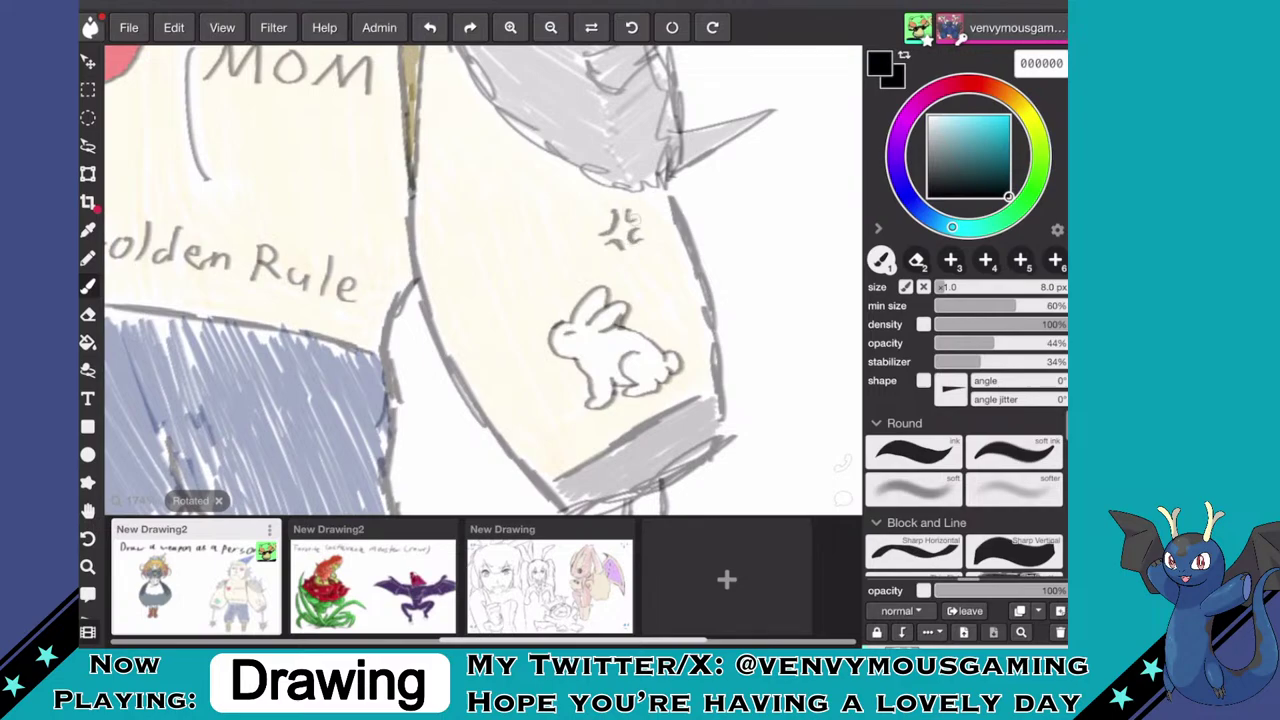
scroll(465, 280, down, 3)
scroll(483, 280, down, 2)
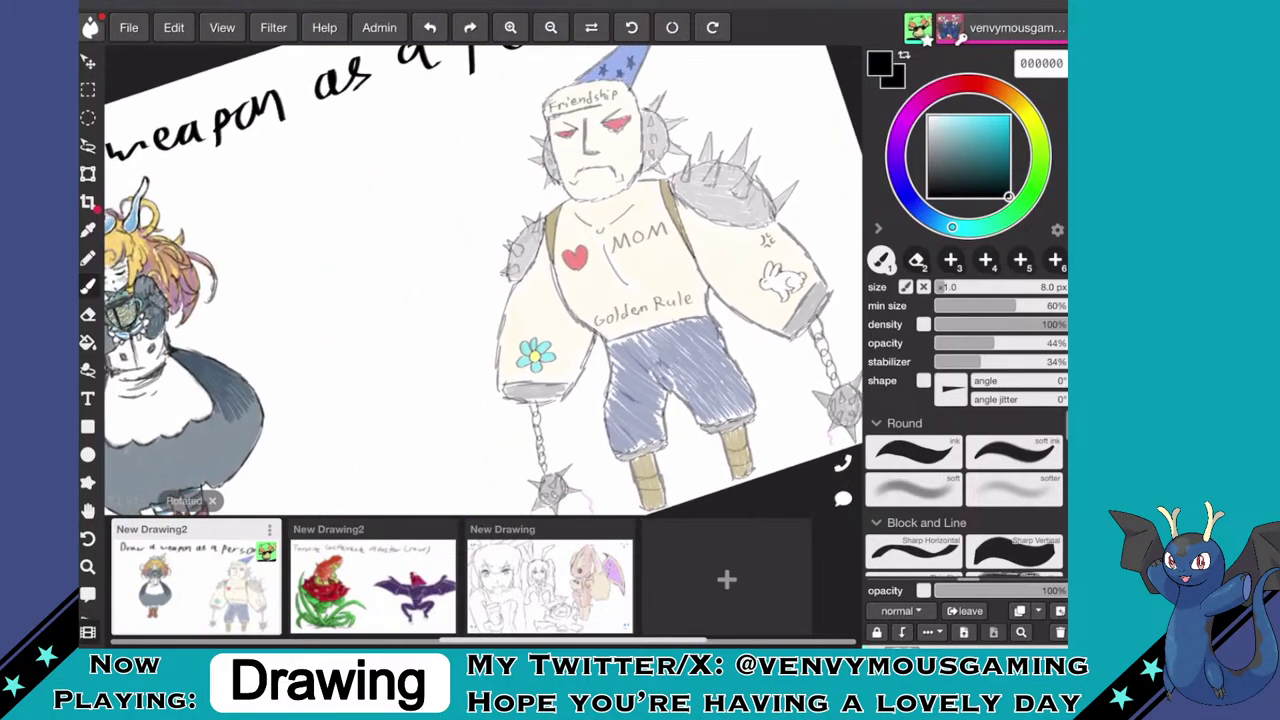
scroll(520, 365, up, 5)
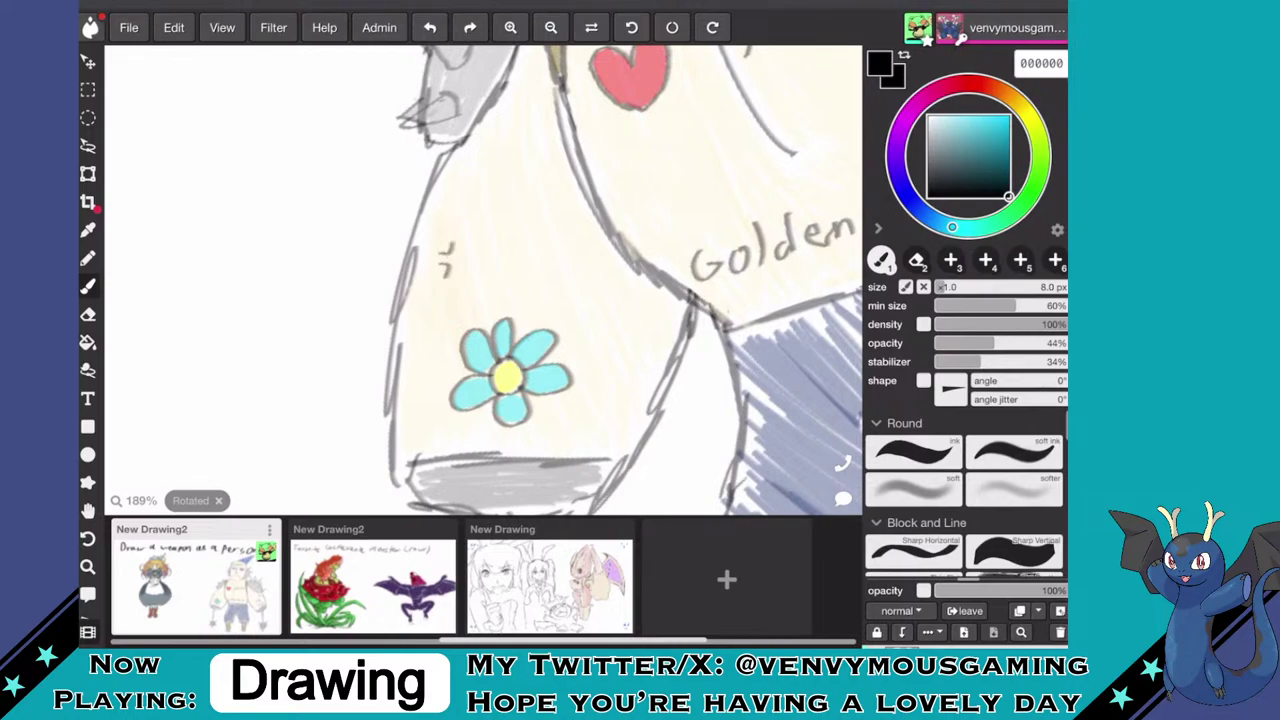
drag(459, 243, 466, 252)
scroll(660, 184, down, 5)
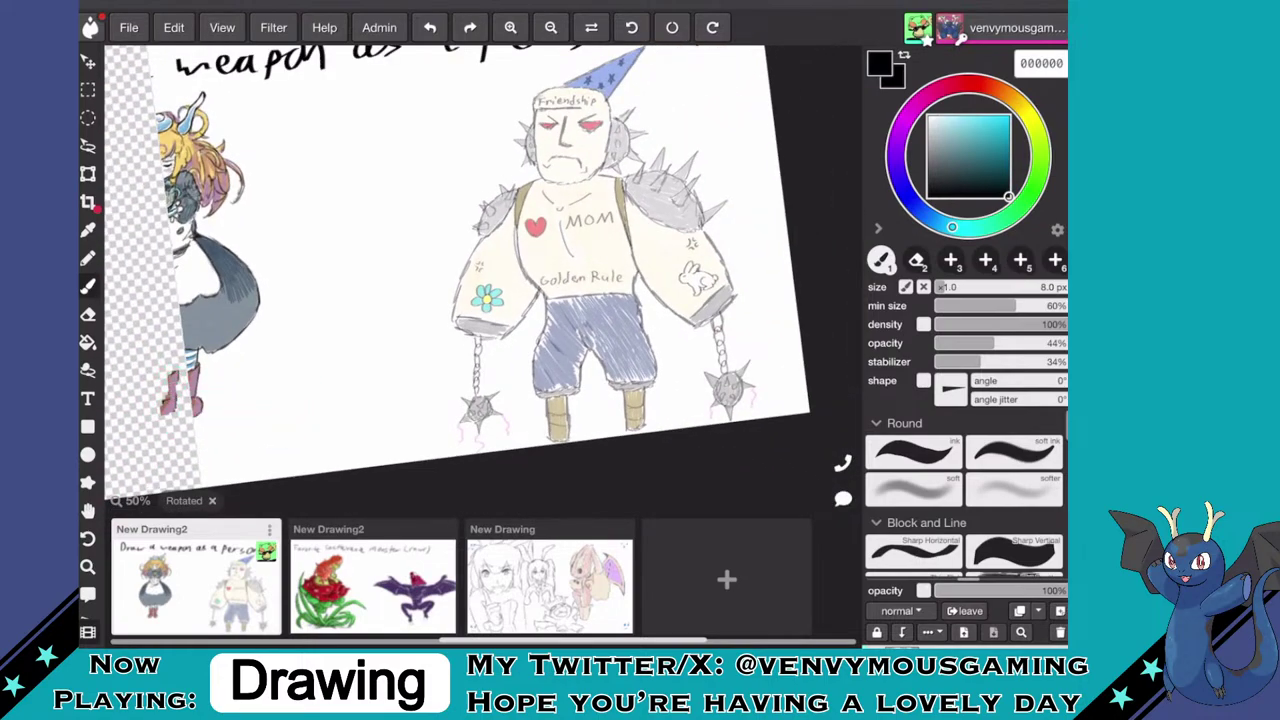
- Draw curved pectoral lines above the Golden Rule tattoo on both sides of the chest, undoing and redrawing the one below the heart
scroll(483, 278, up, 2)
scroll(483, 278, up, 2)
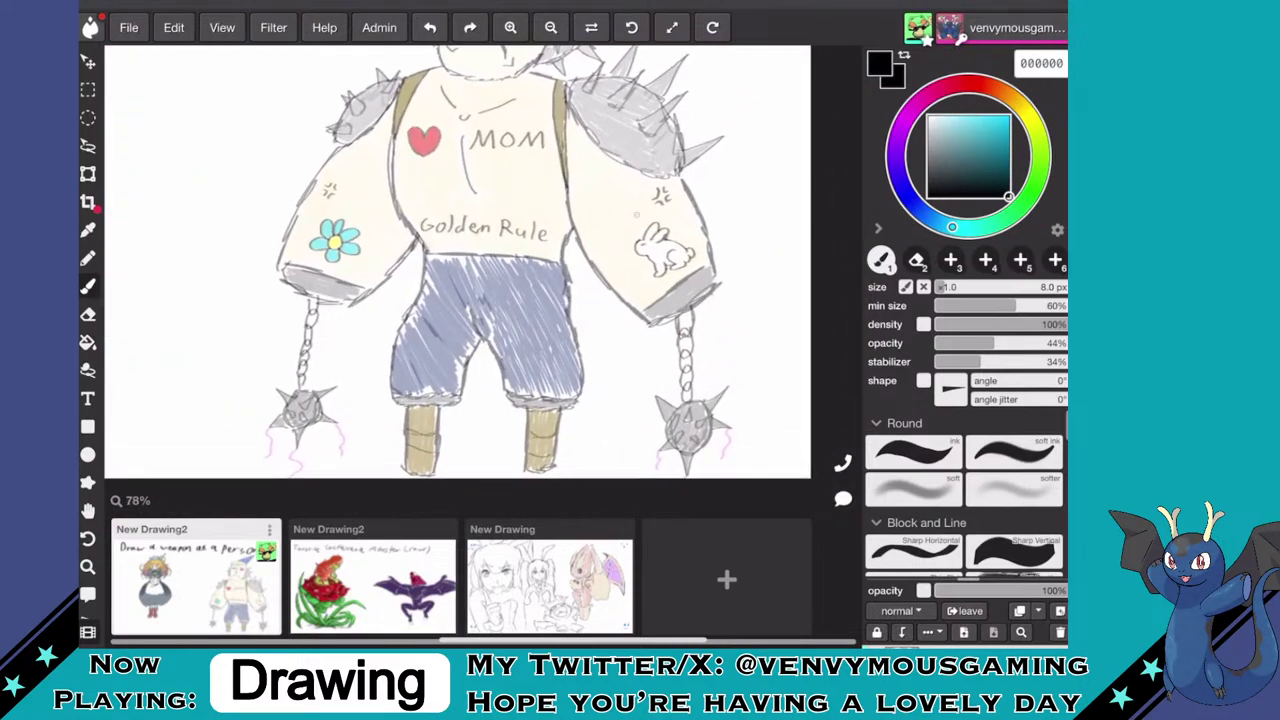
scroll(636, 214, up, 3)
drag(456, 341, 507, 283)
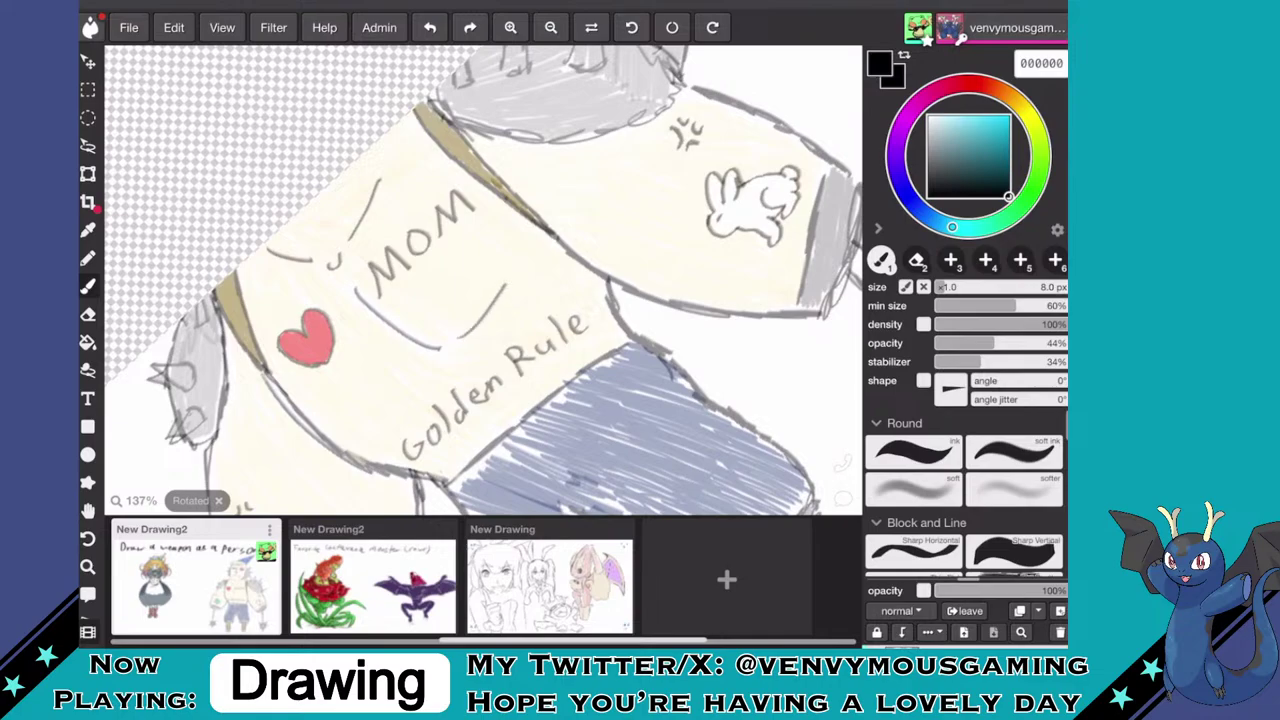
scroll(483, 280, up, 1)
drag(508, 343, 467, 426)
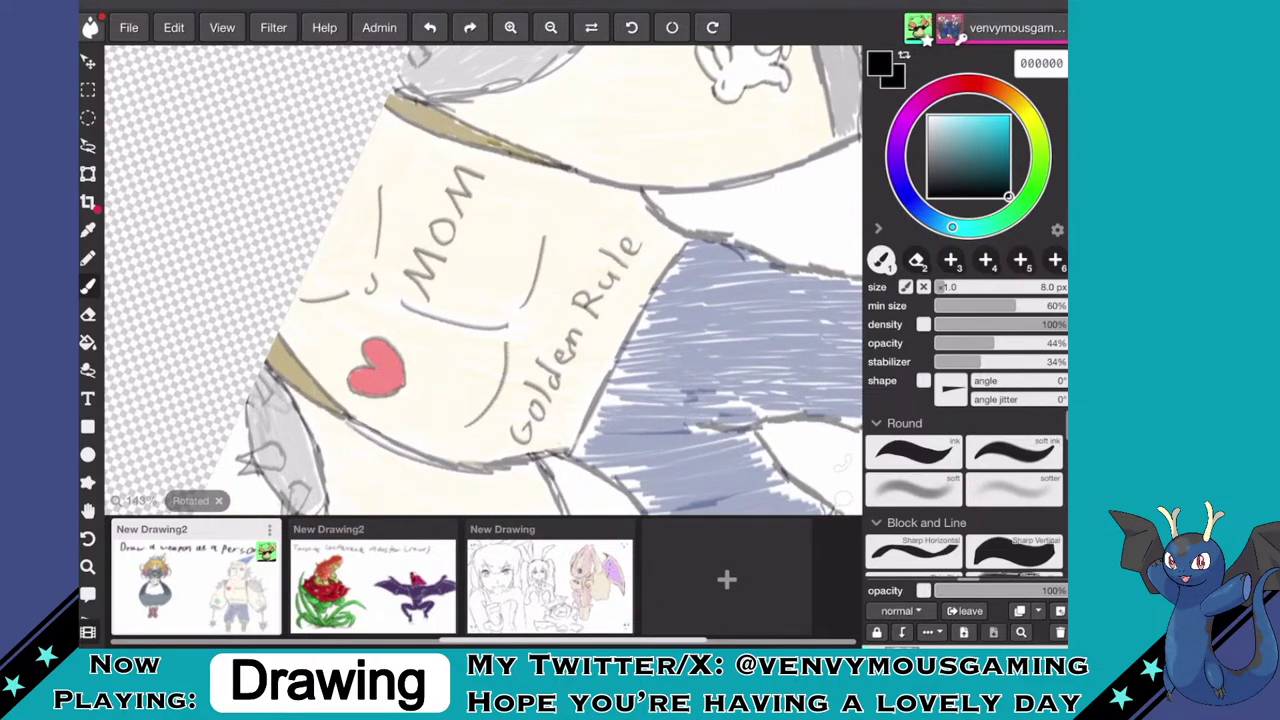
scroll(483, 280, down, 3)
scroll(483, 280, up, 3)
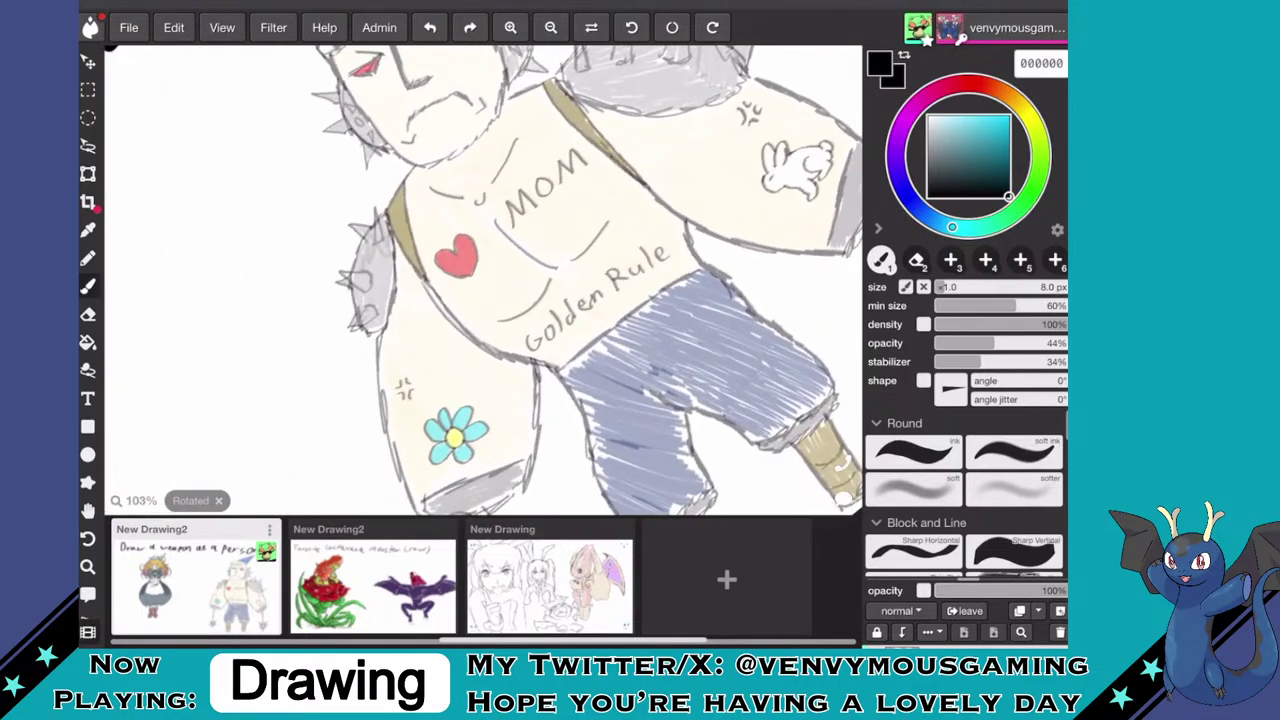
key(ctrl+z)
drag(546, 284, 494, 318)
scroll(483, 280, down, 5)
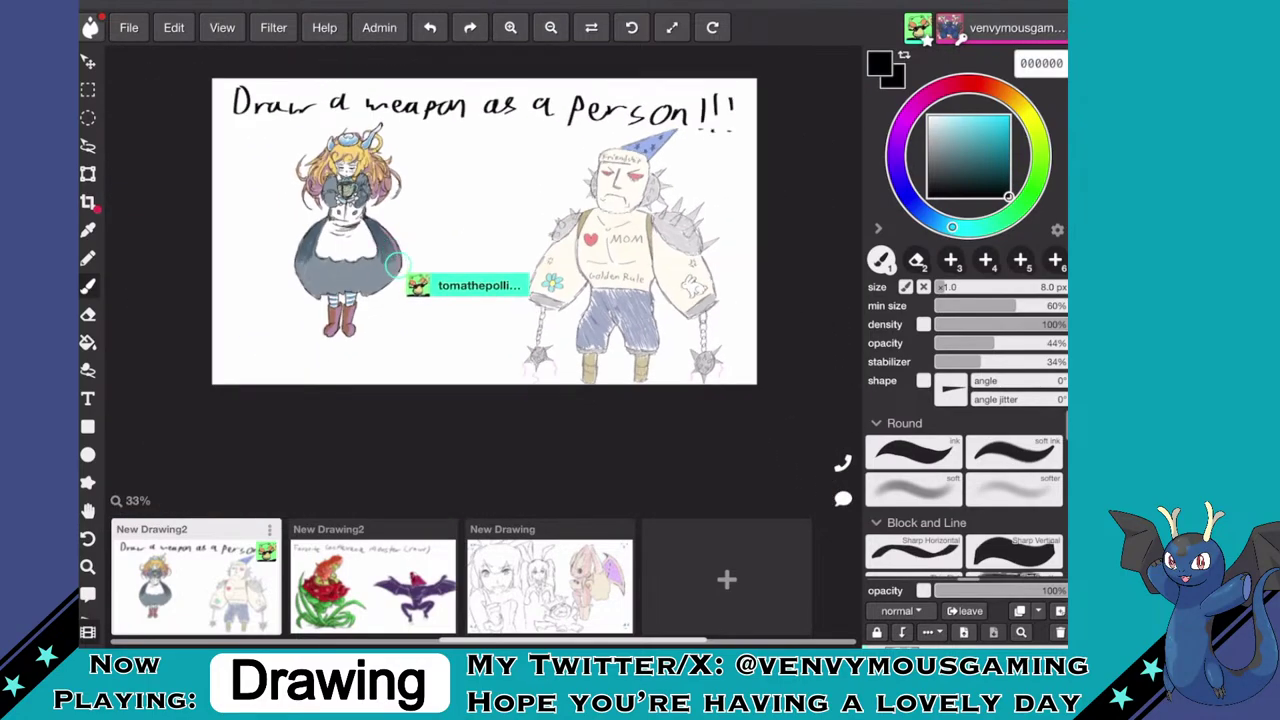
- Draw the black outline of a rounded tongue hanging from the middle of the frowning mouth
scroll(483, 250, up, 1)
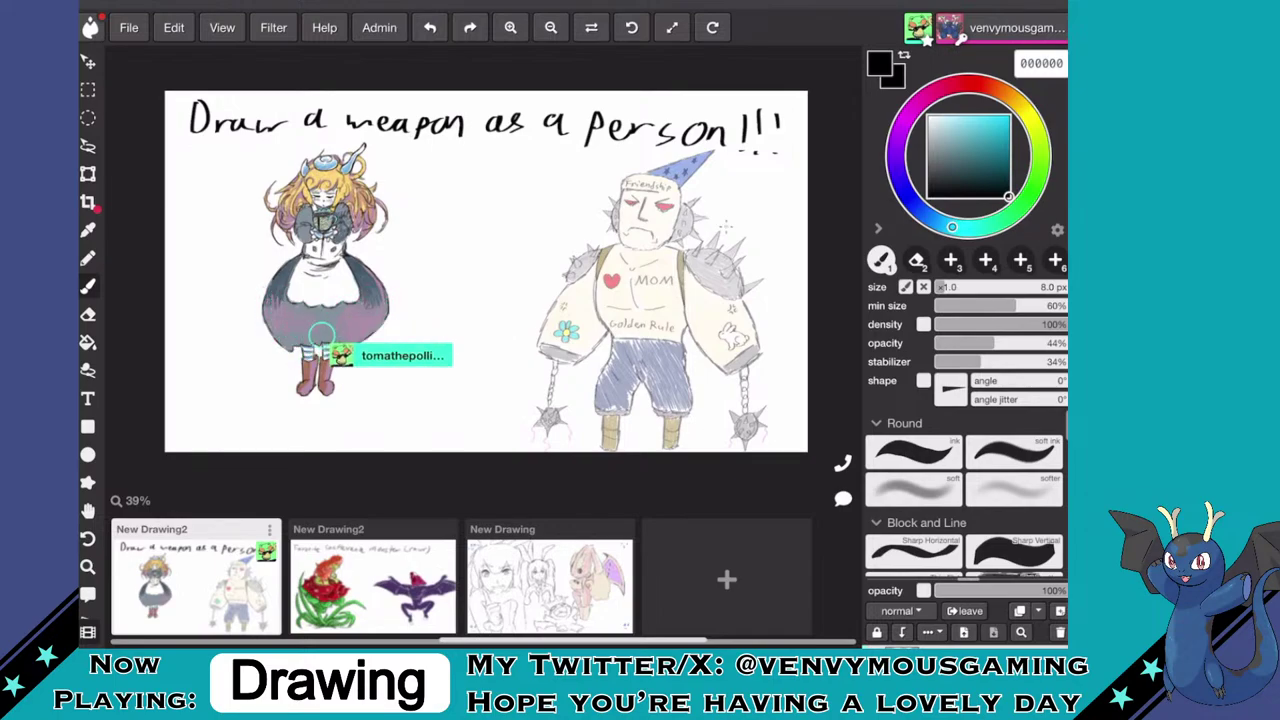
scroll(726, 227, up, 8)
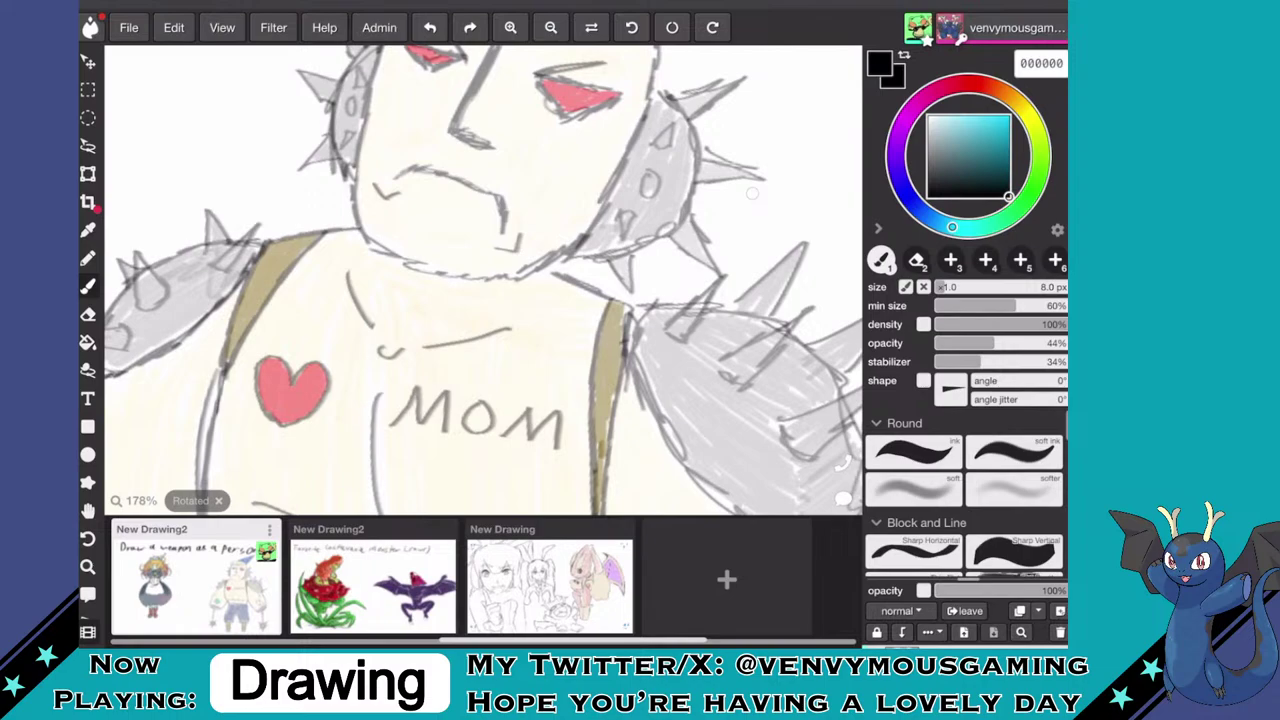
mouse_move(430, 187)
mouse_down()
mouse_move(456, 213)
mouse_move(472, 186)
mouse_up()
- Choose pink ff99ea and fill the tongue completely
click(914, 106)
drag(971, 125, 960, 116)
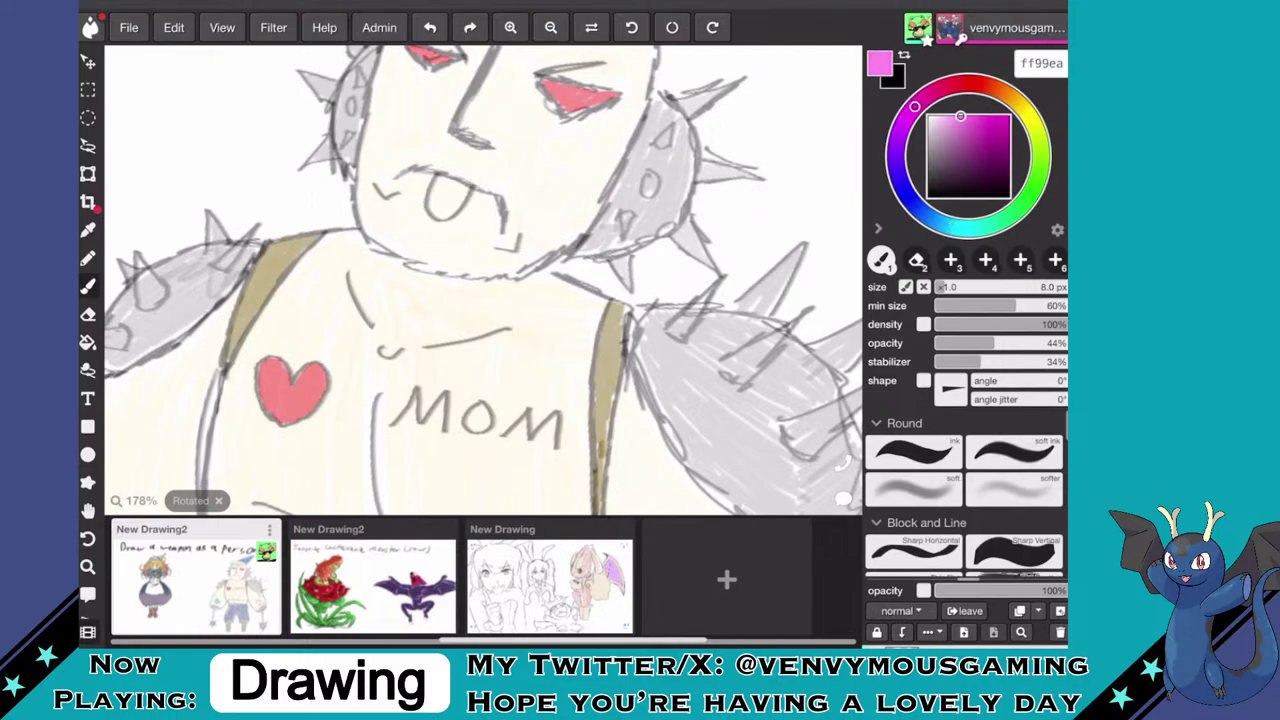
scroll(581, 162, up, 4)
mouse_move(443, 203)
mouse_down()
mouse_move(438, 225)
mouse_move(432, 215)
mouse_move(418, 240)
mouse_move(442, 204)
mouse_move(404, 238)
mouse_move(392, 206)
mouse_move(415, 180)
mouse_move(440, 192)
mouse_move(414, 218)
mouse_move(405, 190)
mouse_up()
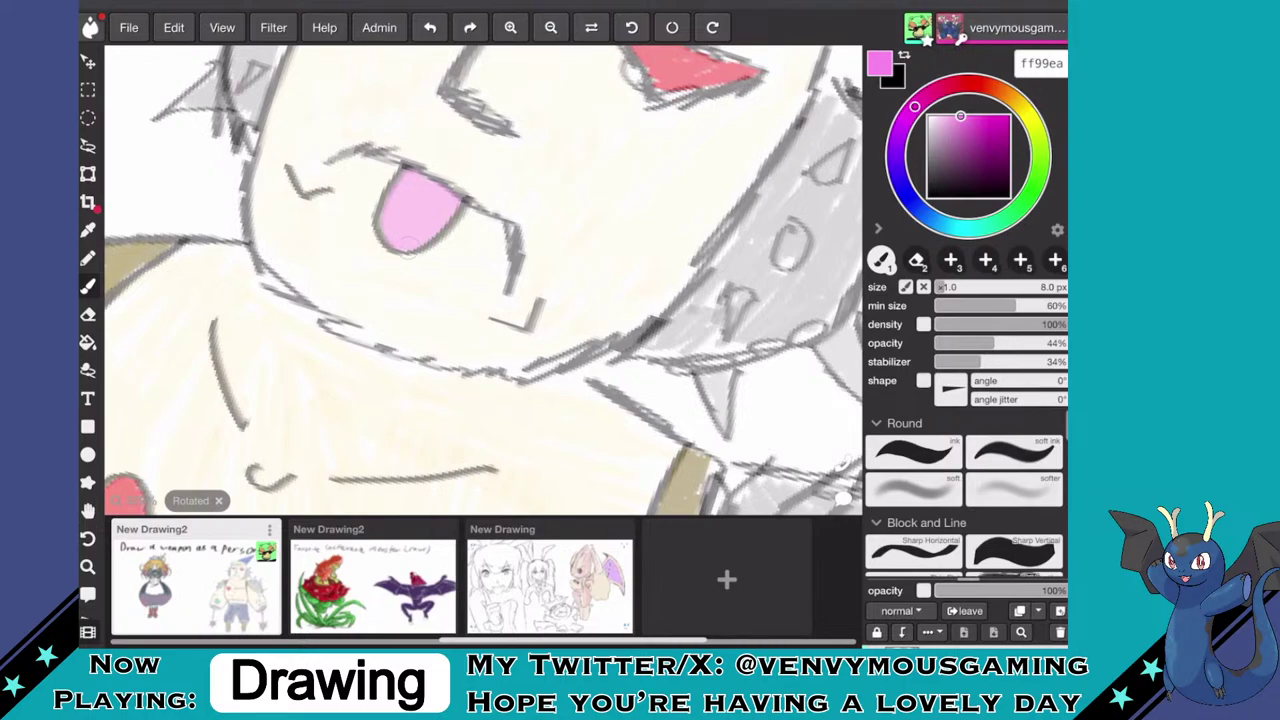
scroll(410, 243, down, 8)
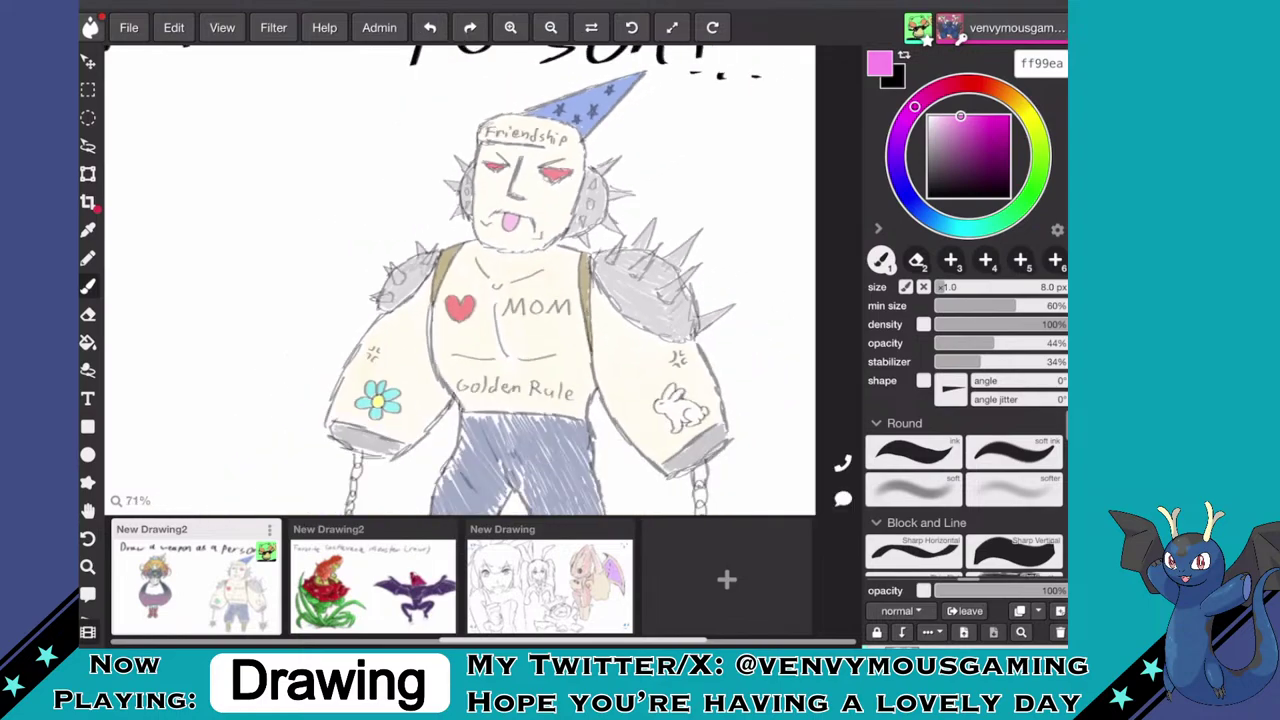
scroll(460, 280, down, 5)
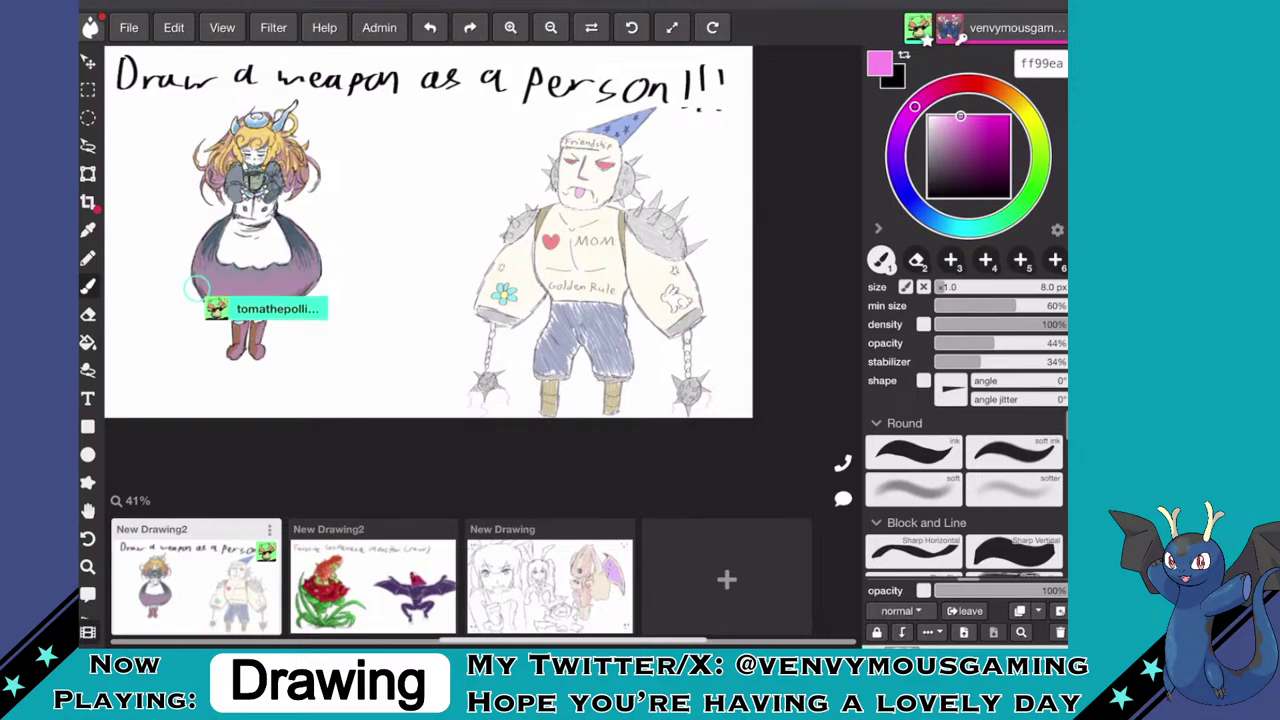
scroll(483, 280, up, 5)
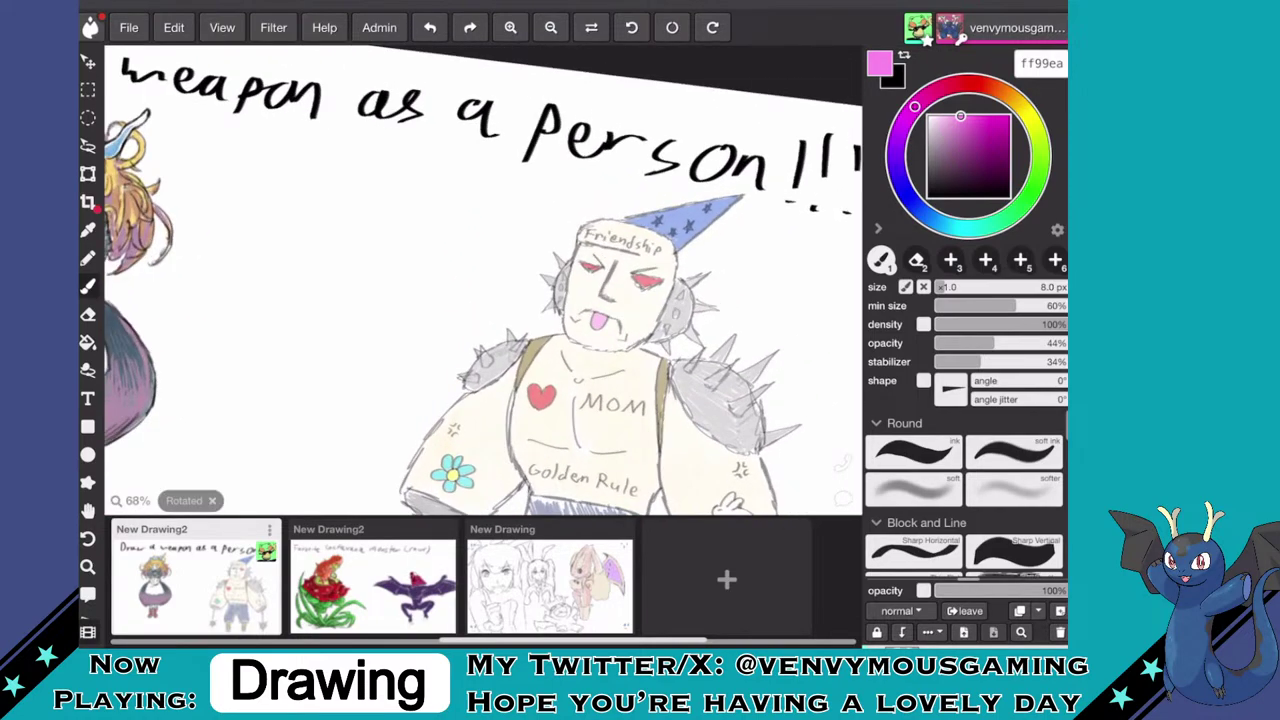
- Choose black 000000 and draw the outline of a tall triangular spike behind the blue starred hat
click(995, 187)
drag(995, 187, 1009, 197)
scroll(683, 169, up, 5)
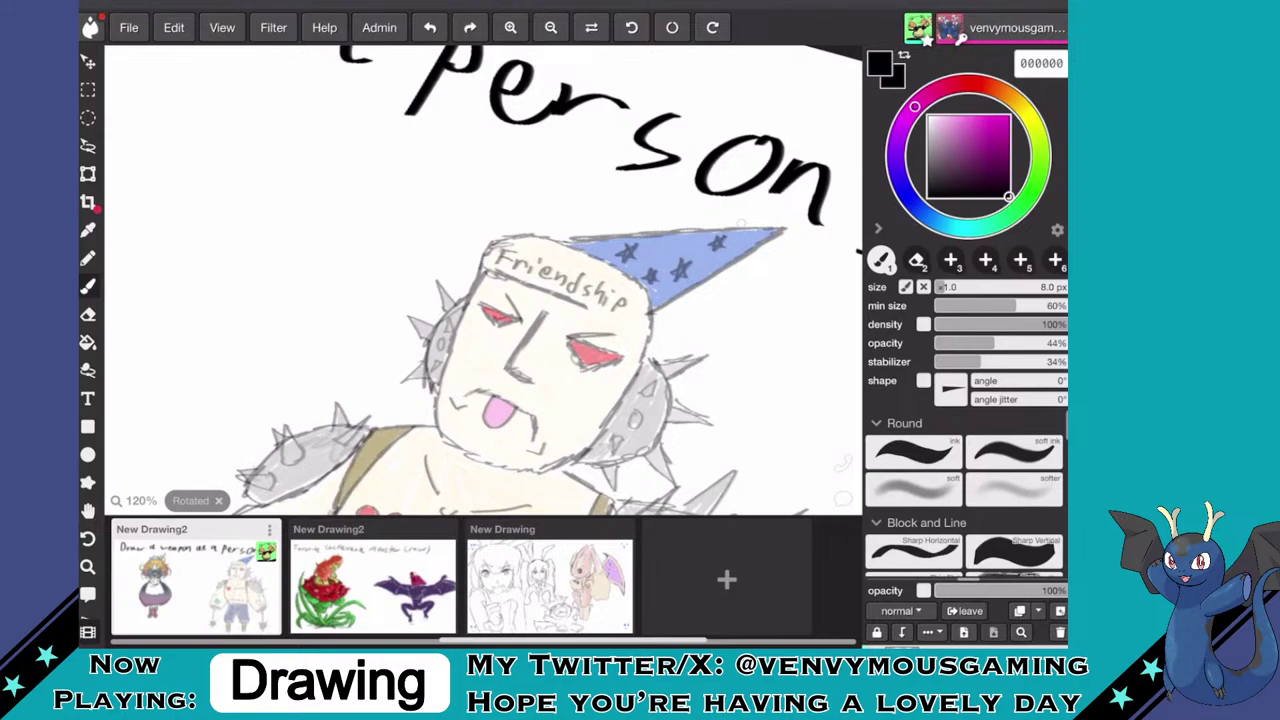
mouse_move(645, 234)
mouse_down()
mouse_move(650, 183)
mouse_move(566, 243)
mouse_up()
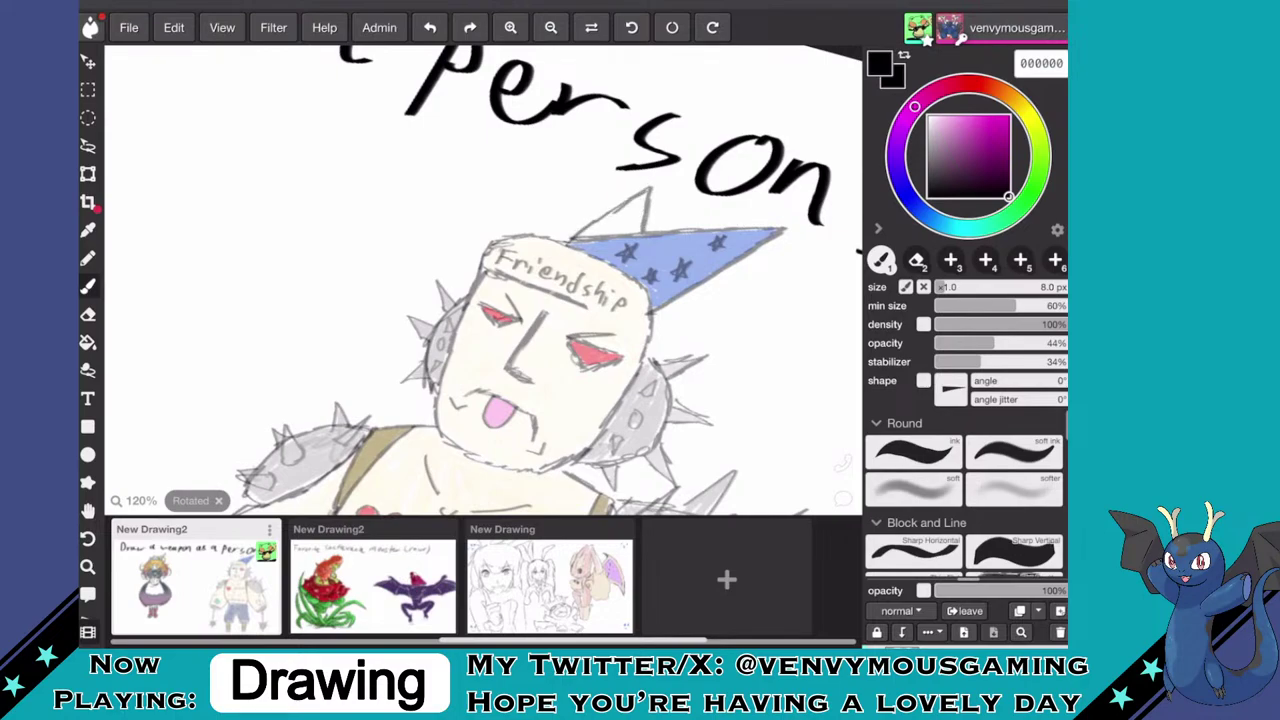
- Choose yellow feff00 and fill the triangular spike behind the blue hat
click(1031, 120)
drag(998, 132, 1009, 116)
scroll(621, 208, up, 5)
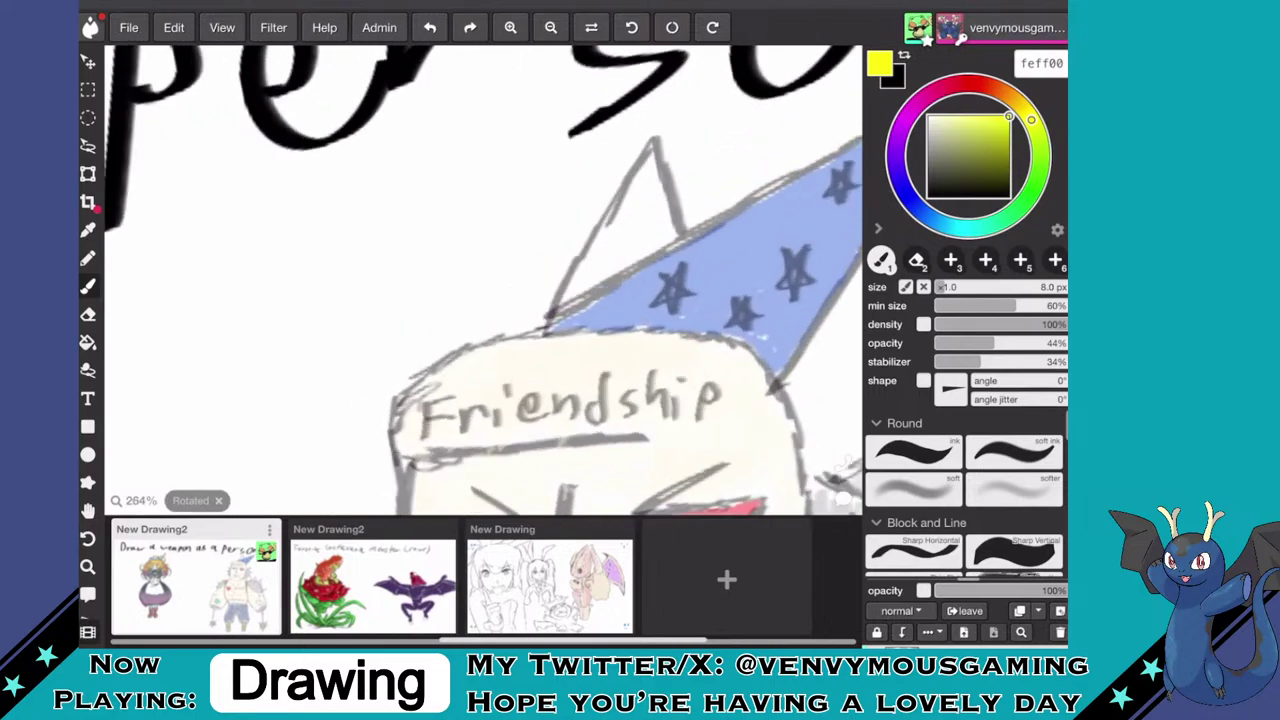
mouse_move(662, 234)
mouse_down()
mouse_move(658, 200)
mouse_move(629, 259)
mouse_move(653, 174)
mouse_move(580, 283)
mouse_move(585, 266)
mouse_move(588, 282)
mouse_move(615, 258)
mouse_up()
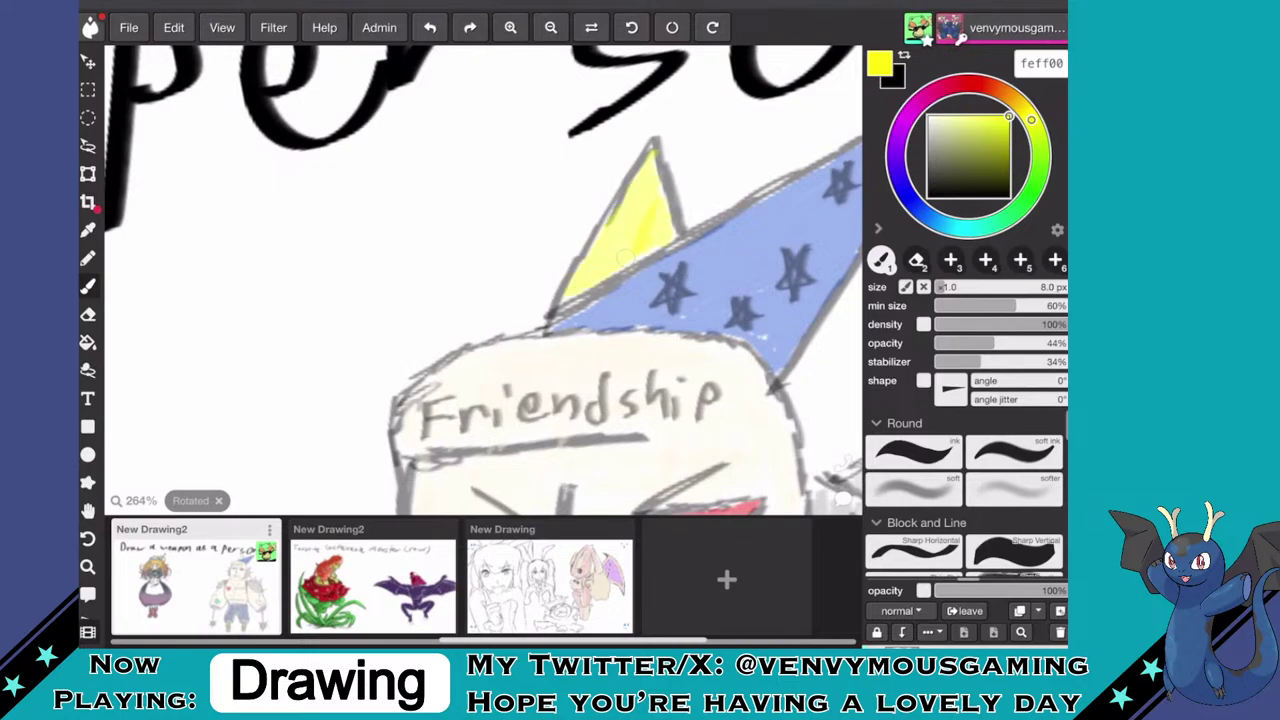
scroll(484, 280, down, 6)
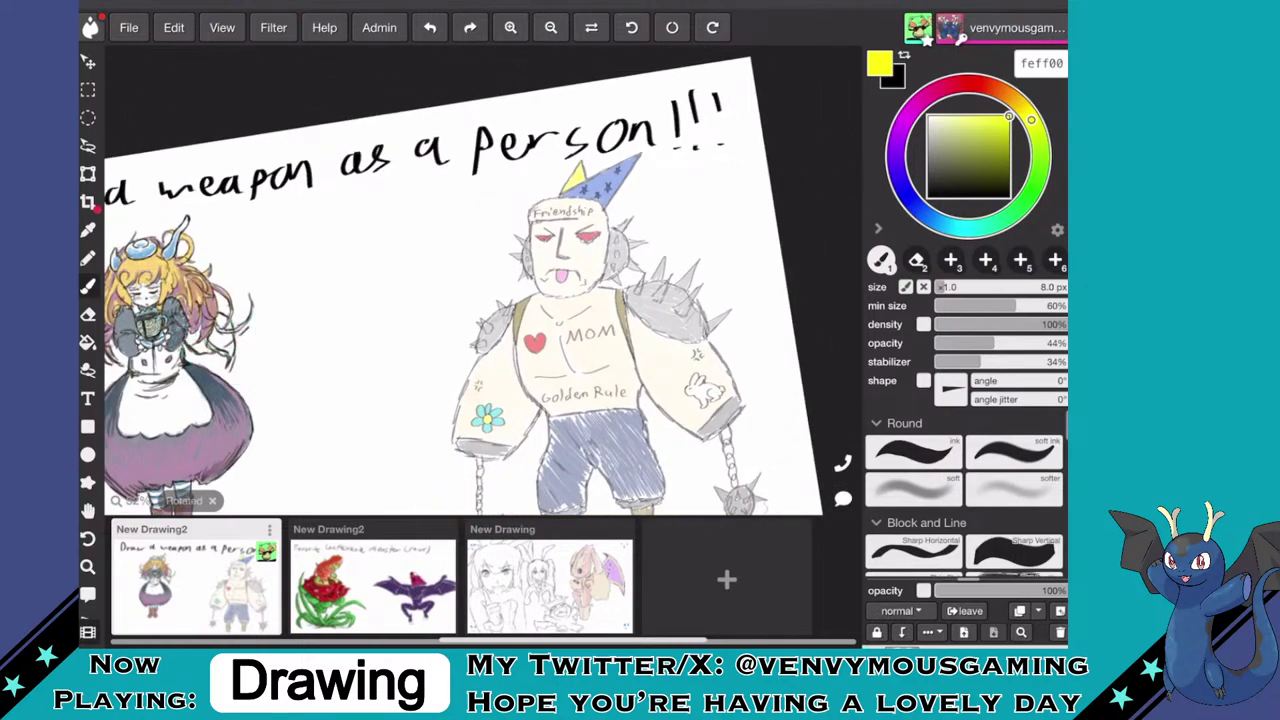
scroll(484, 280, up, 4)
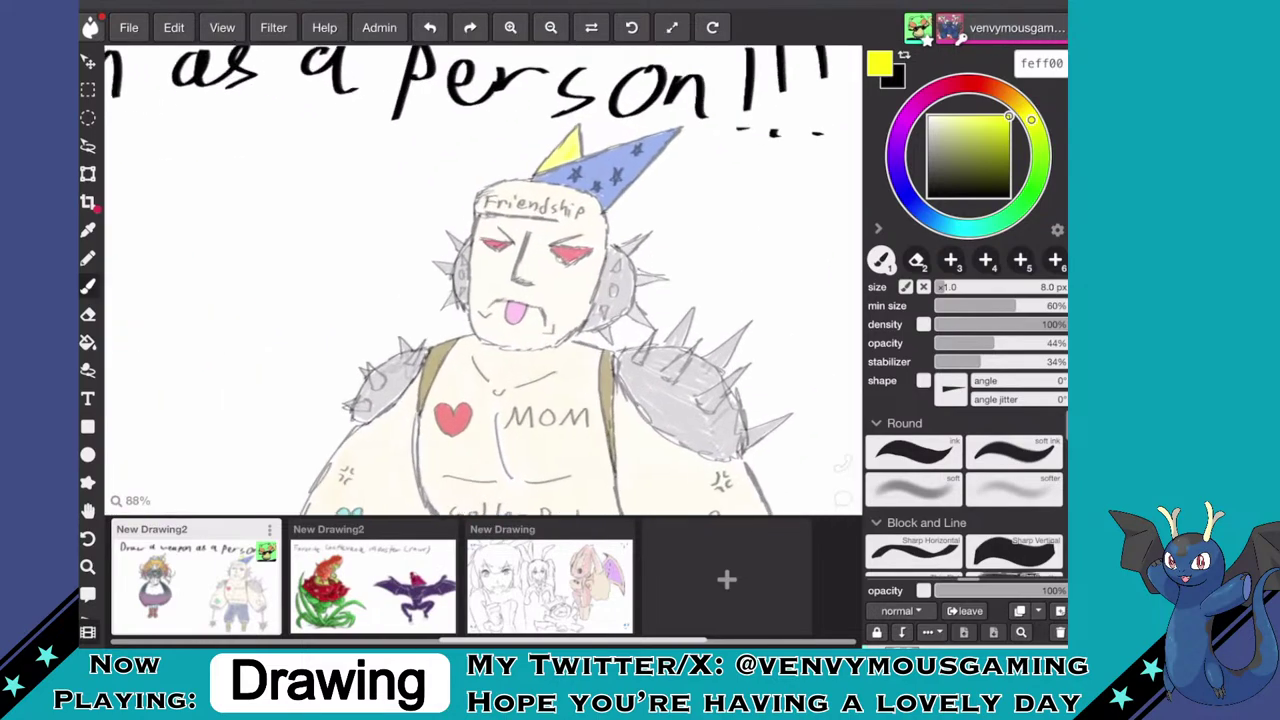
- Outline a smaller spike in black between the yellow spike and the blue hat, and fill it with red ff3100
click(1009, 197)
scroll(659, 120, up, 4)
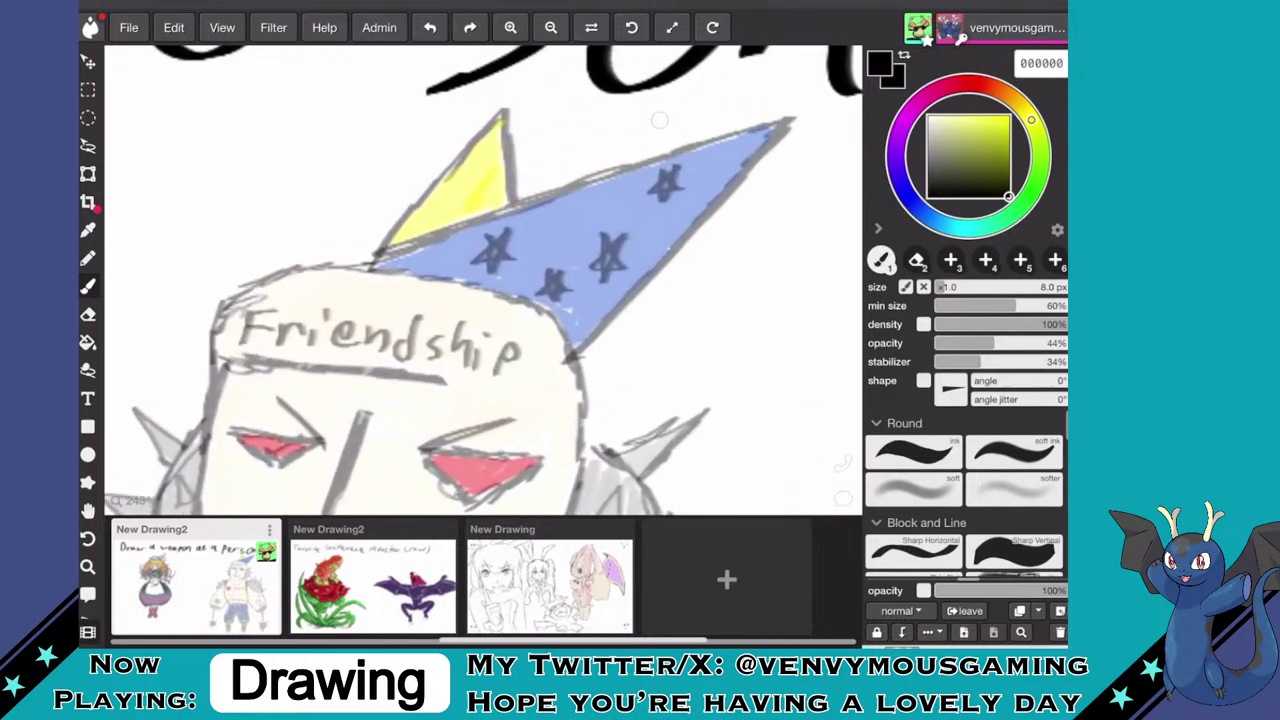
mouse_move(513, 176)
mouse_down()
mouse_move(547, 150)
mouse_move(558, 168)
mouse_move(576, 138)
mouse_move(570, 182)
mouse_move(538, 178)
mouse_move(522, 196)
mouse_move(516, 176)
mouse_move(556, 148)
mouse_move(548, 184)
mouse_move(524, 196)
mouse_move(552, 188)
mouse_up()
click(982, 85)
click(1009, 116)
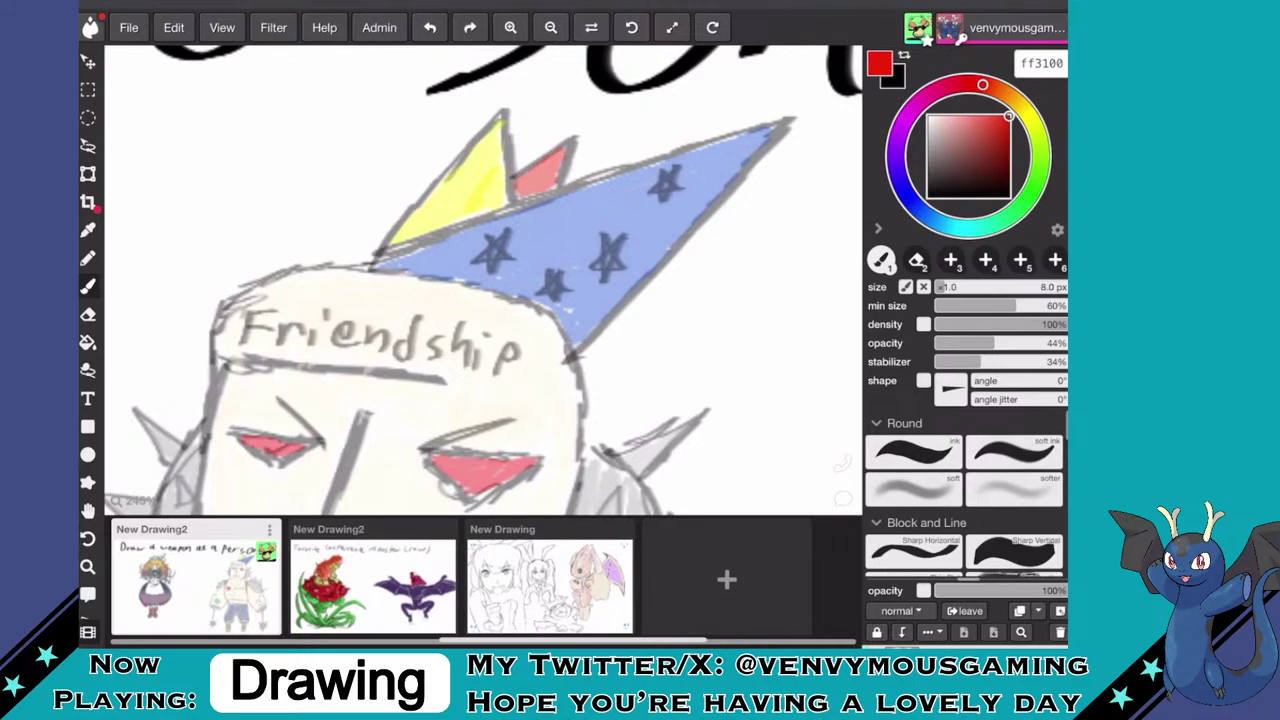
scroll(578, 136, down, 8)
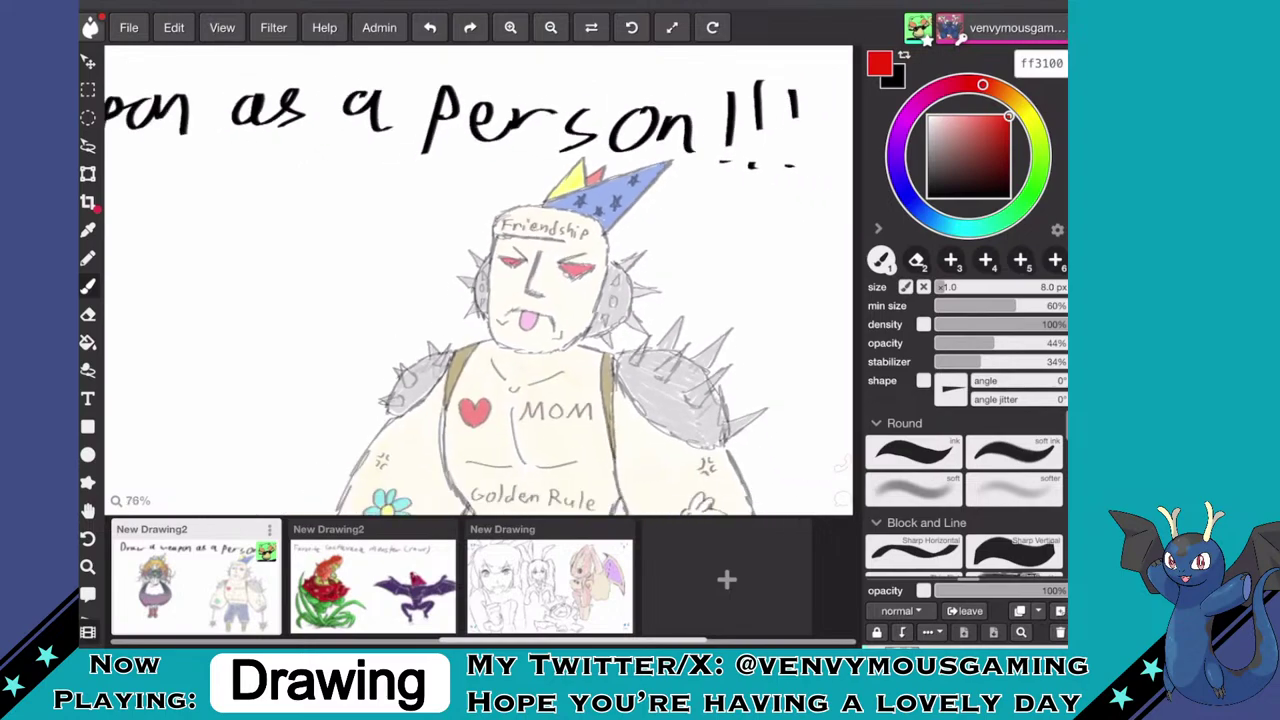
scroll(578, 136, down, 3)
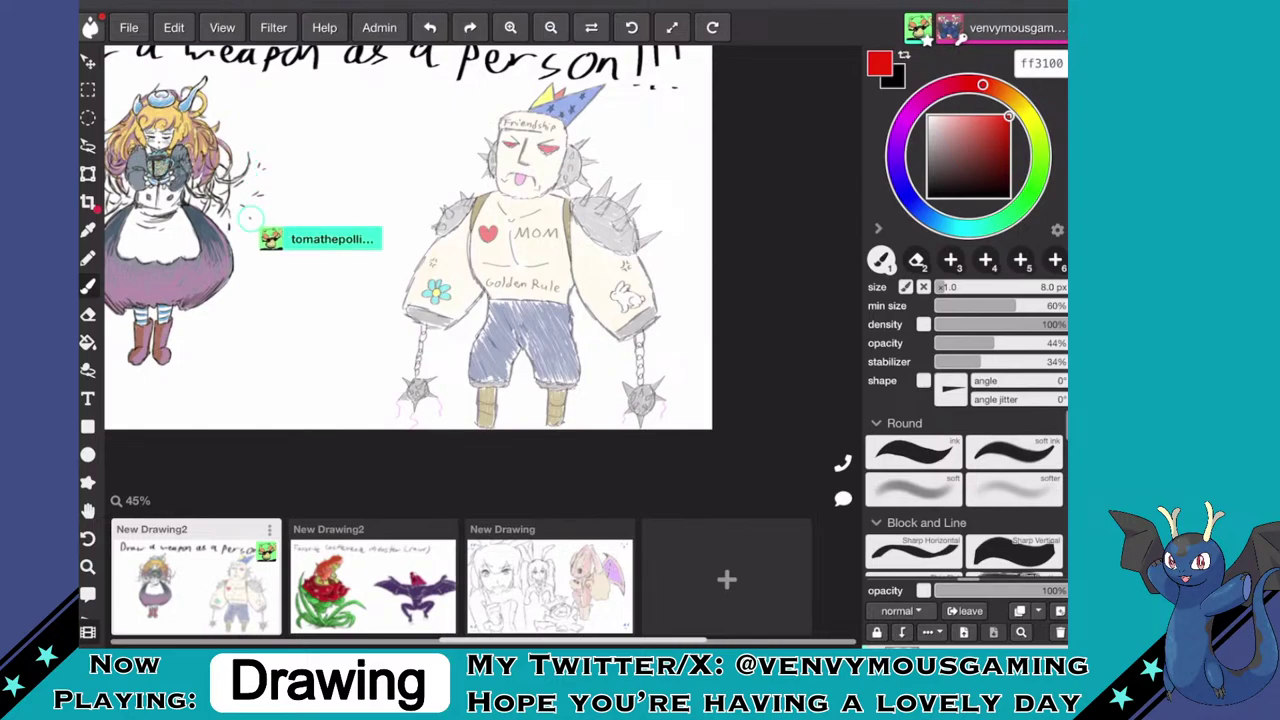
scroll(432, 258, down, 1)
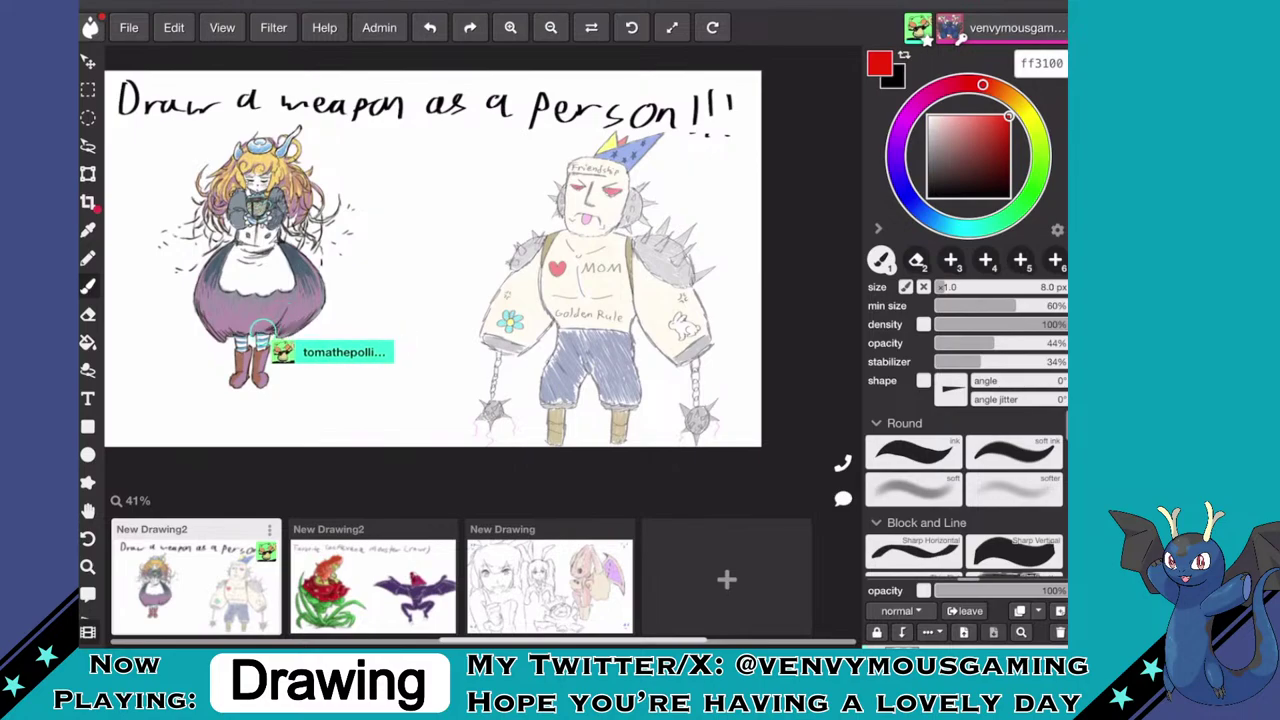
scroll(220, 178, up, 10)
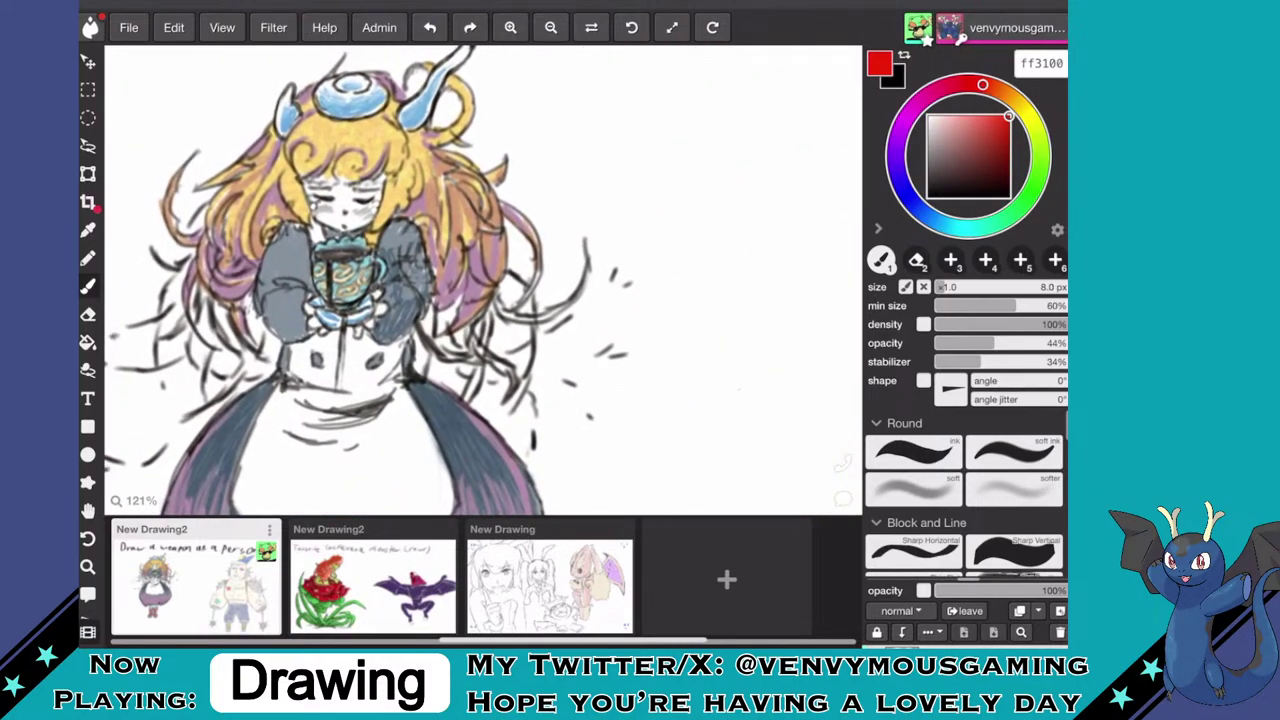
scroll(483, 280, down, 5)
scroll(480, 280, down, 2)
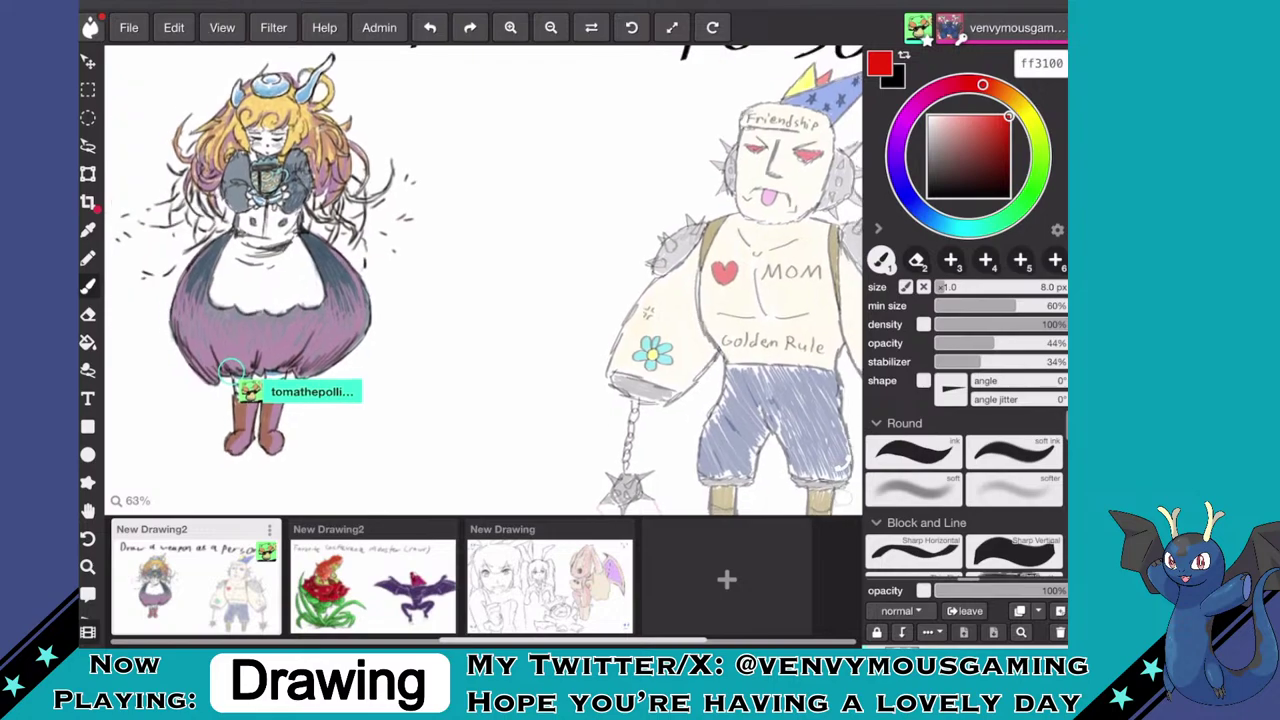
scroll(483, 280, down, 1)
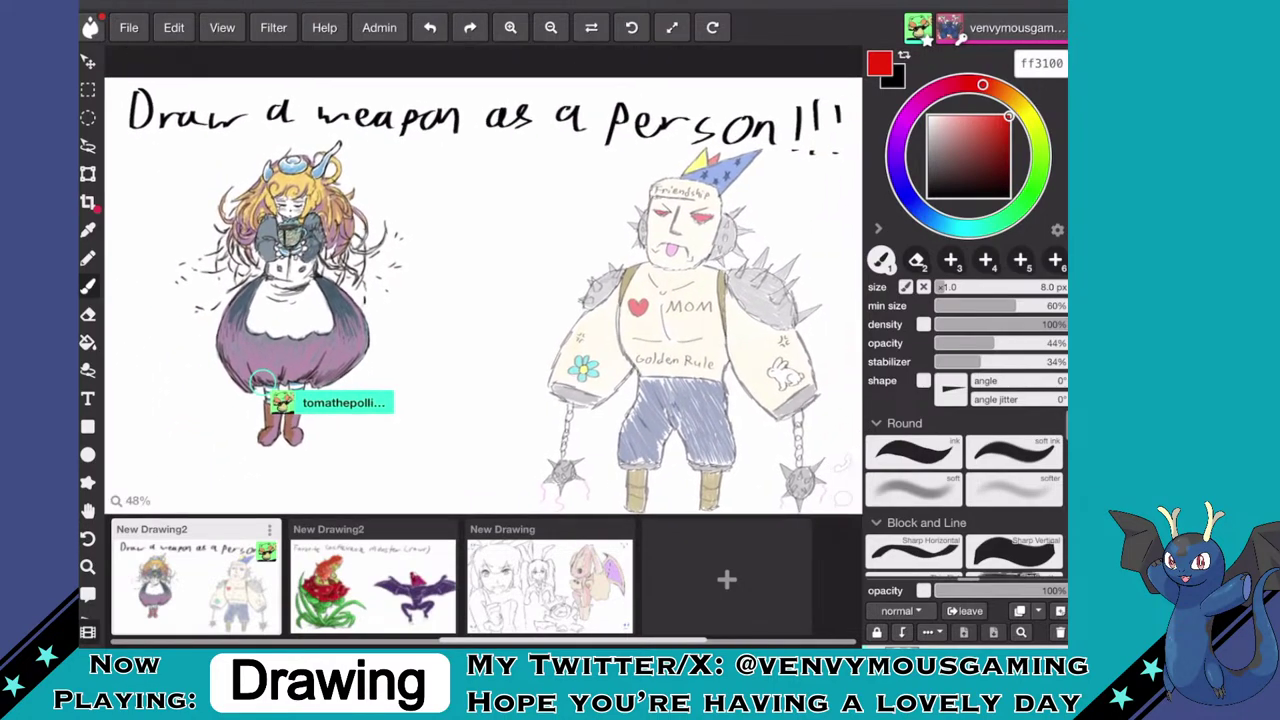
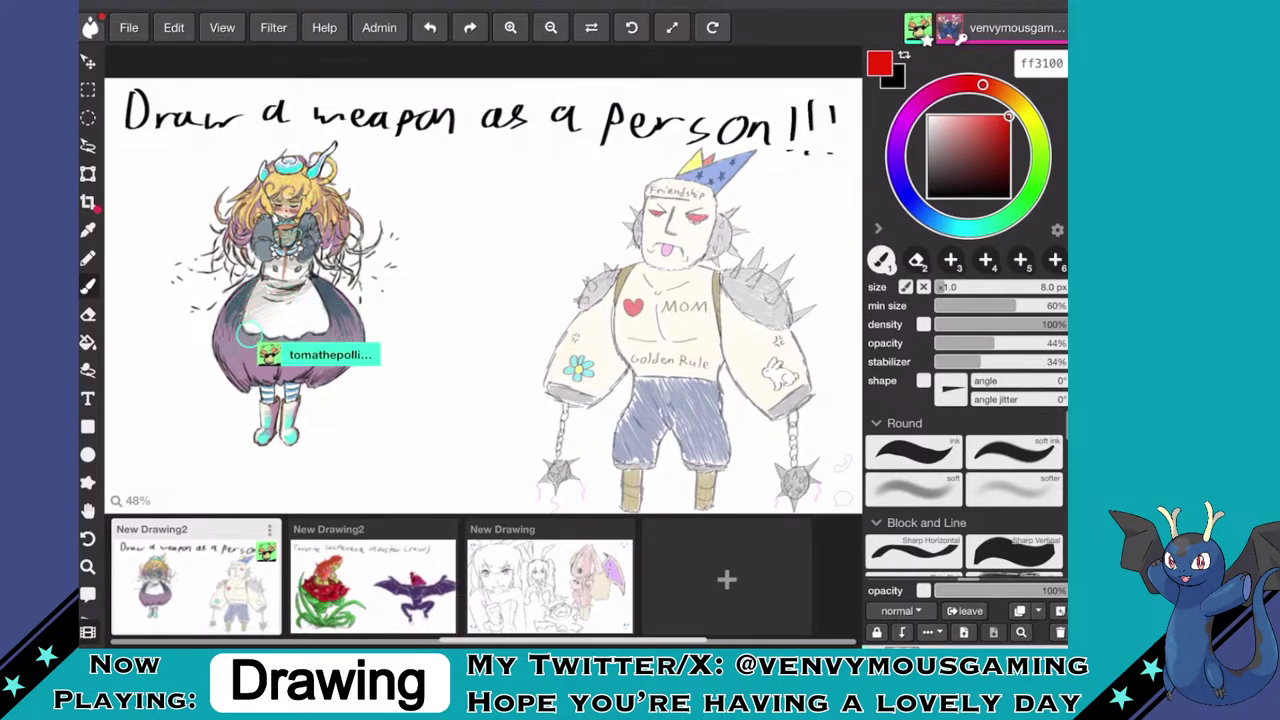
- Choose yellow fff800 and draw wavy streamers hanging from the two upper spikes of both flail balls
click(1030, 118)
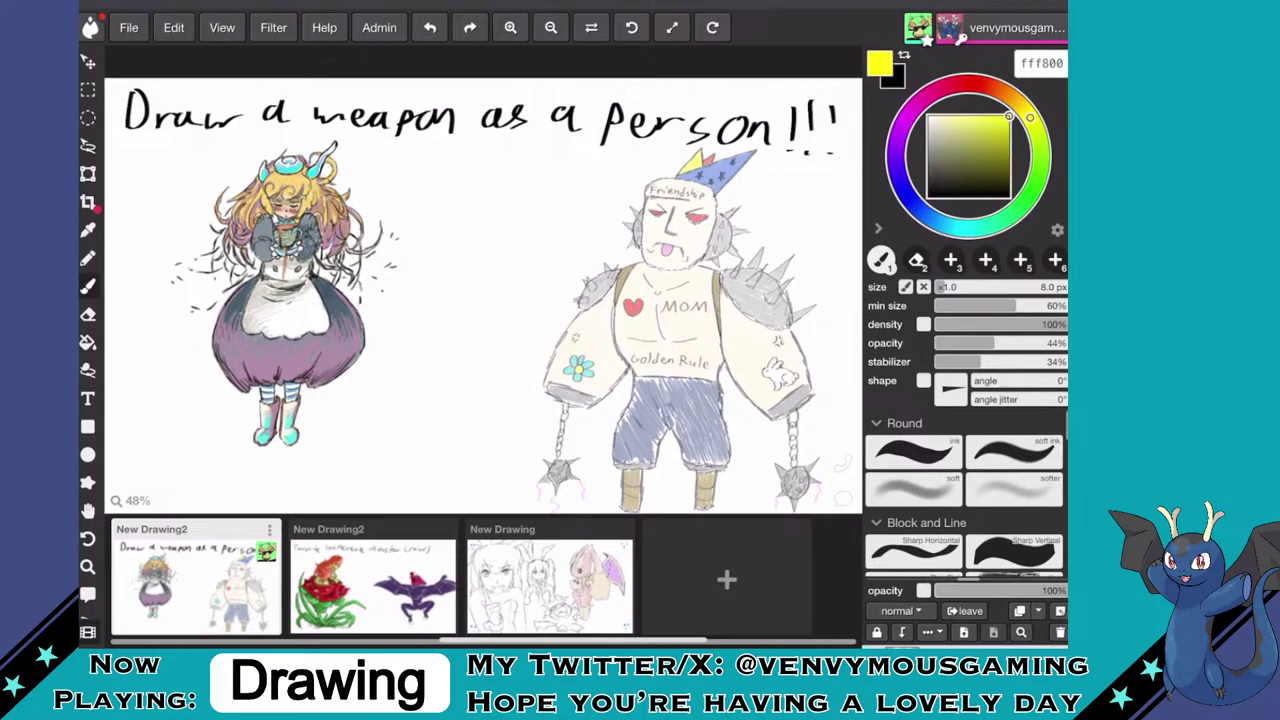
scroll(571, 495, up, 6)
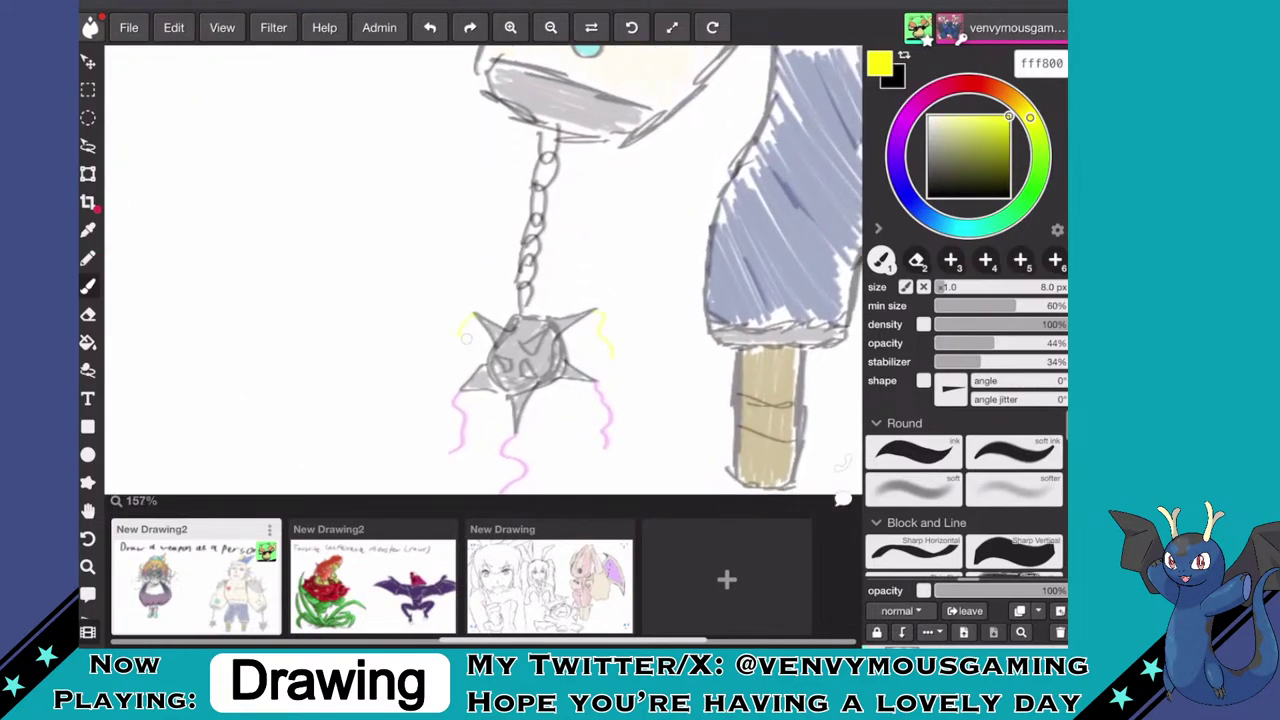
scroll(483, 270, down, 2)
drag(570, 300, 395, 300)
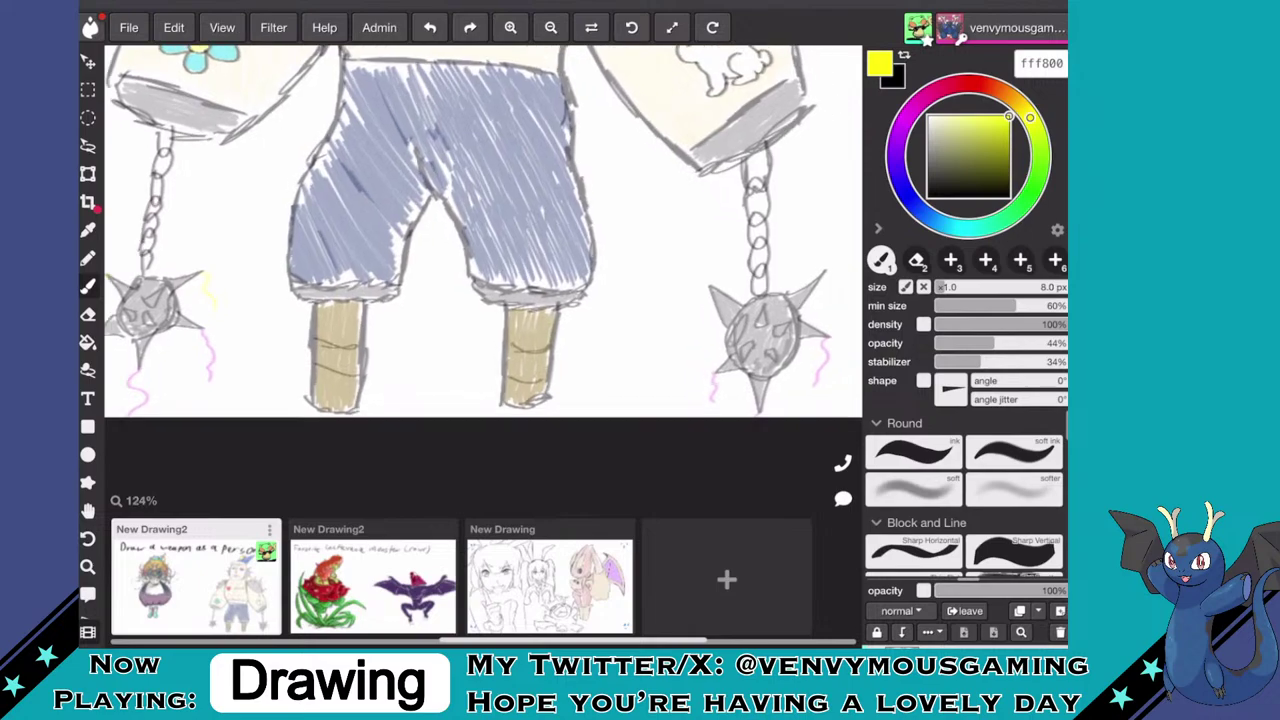
scroll(690, 340, up, 3)
scroll(690, 340, up, 1)
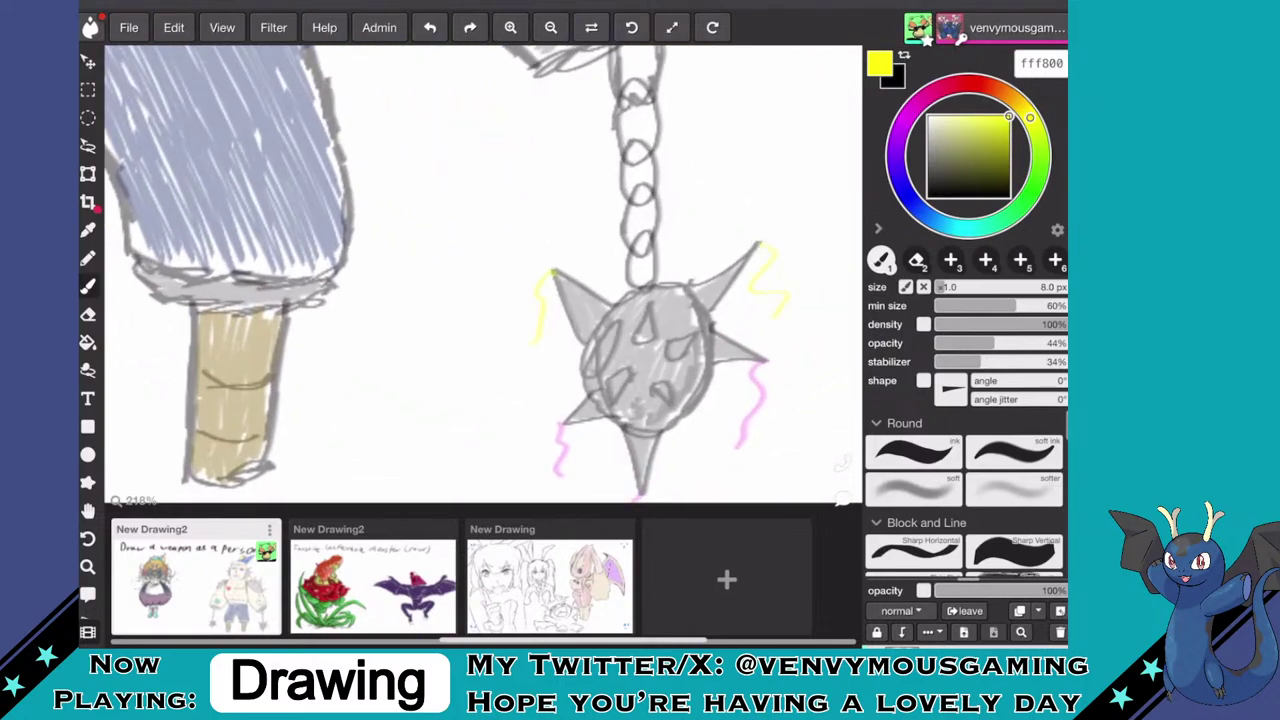
scroll(690, 370, down, 5)
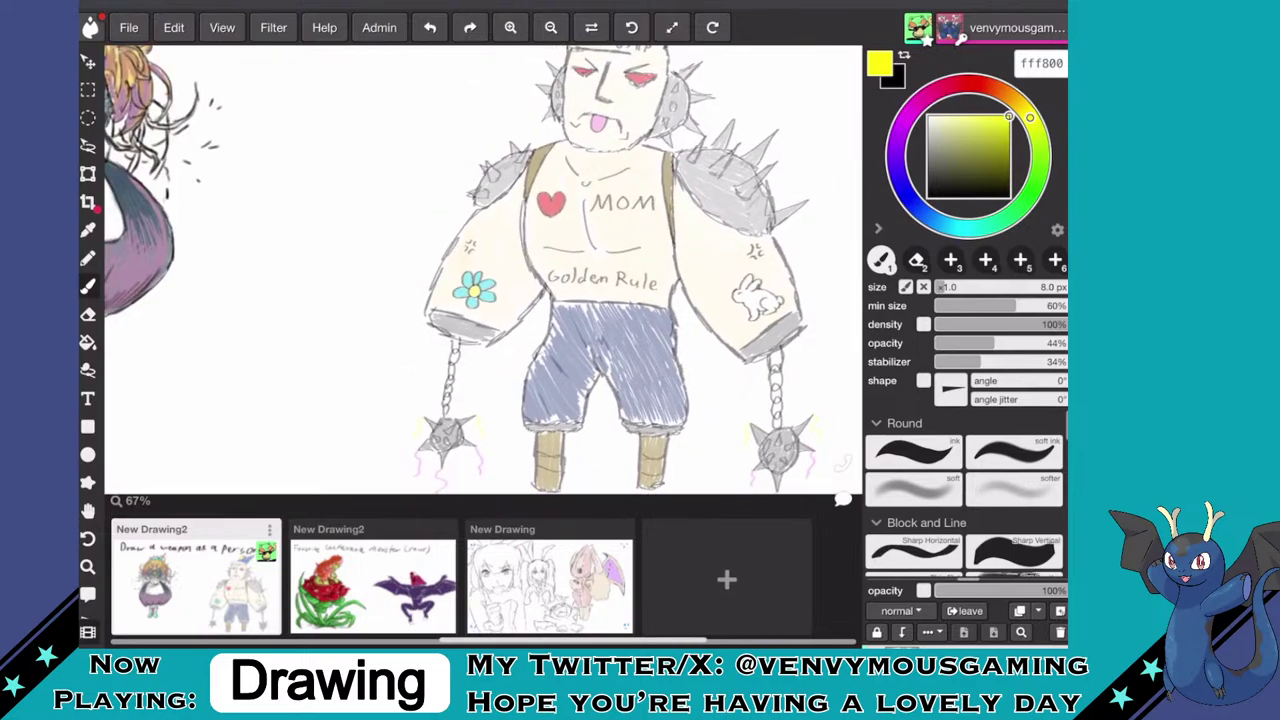
scroll(600, 250, down, 1)
drag(570, 220, 635, 300)
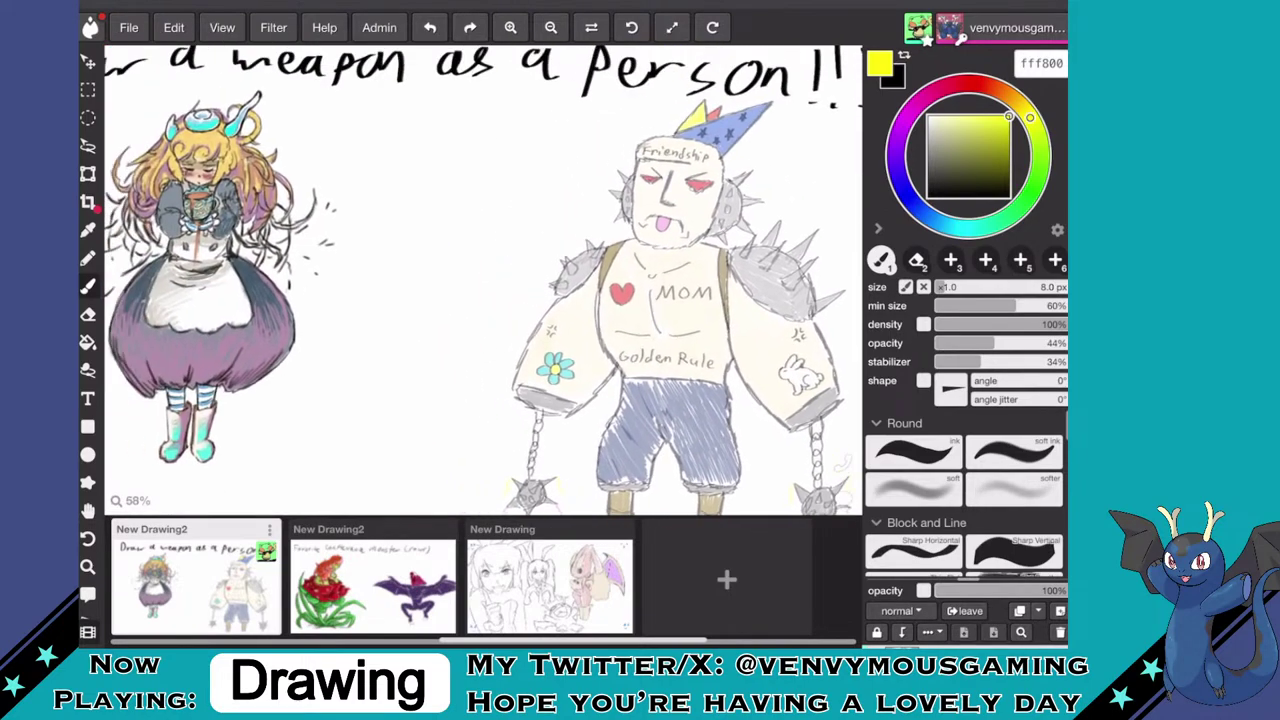
scroll(484, 270, down, 2)
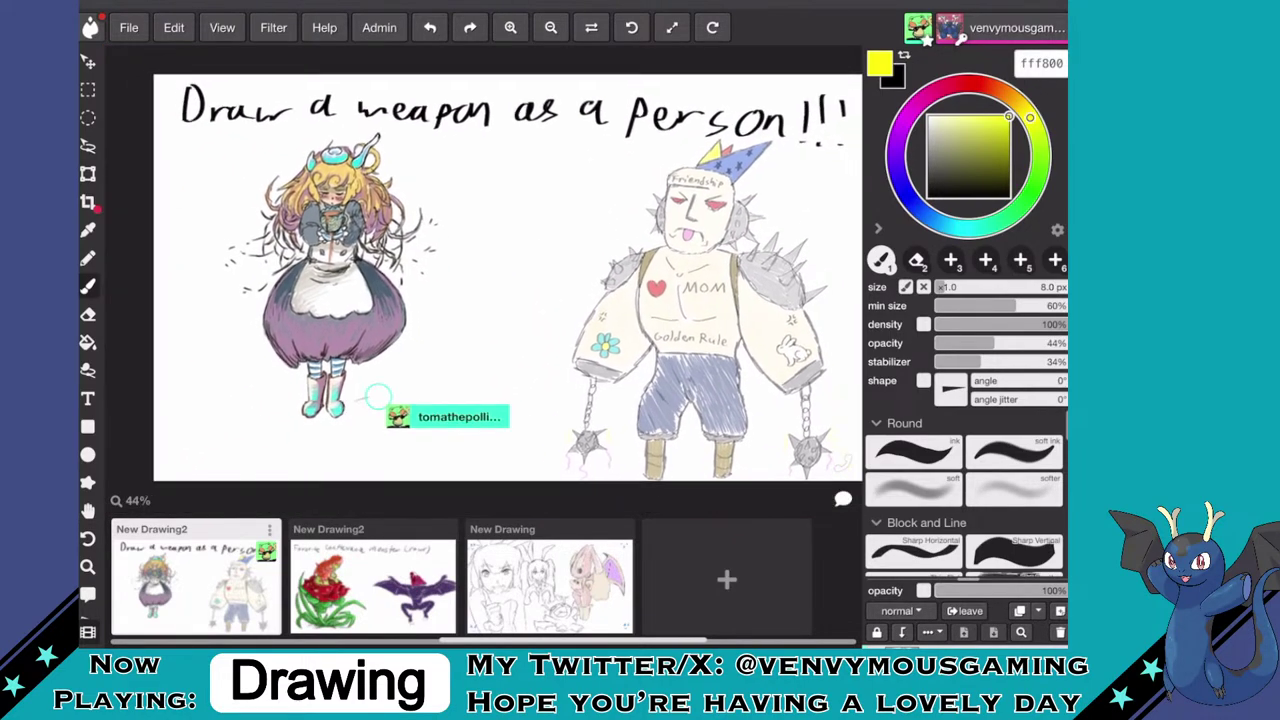
scroll(484, 290, up, 1)
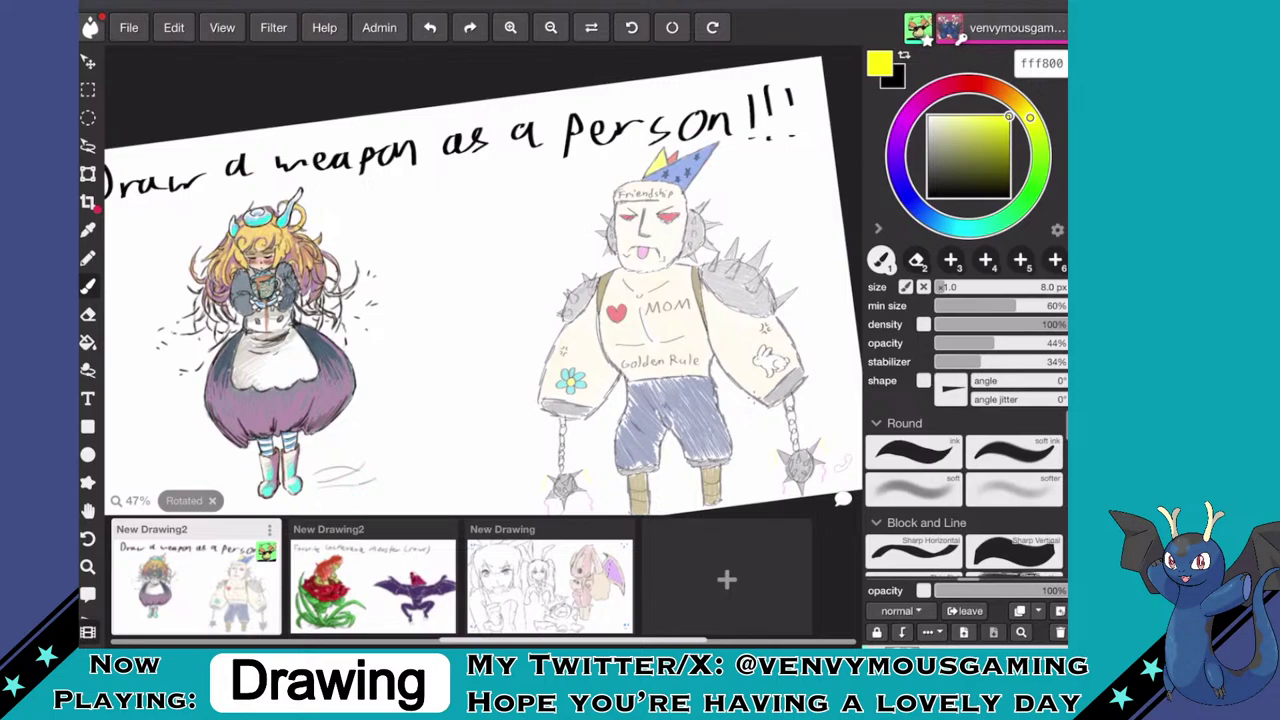
scroll(484, 285, up, 1)
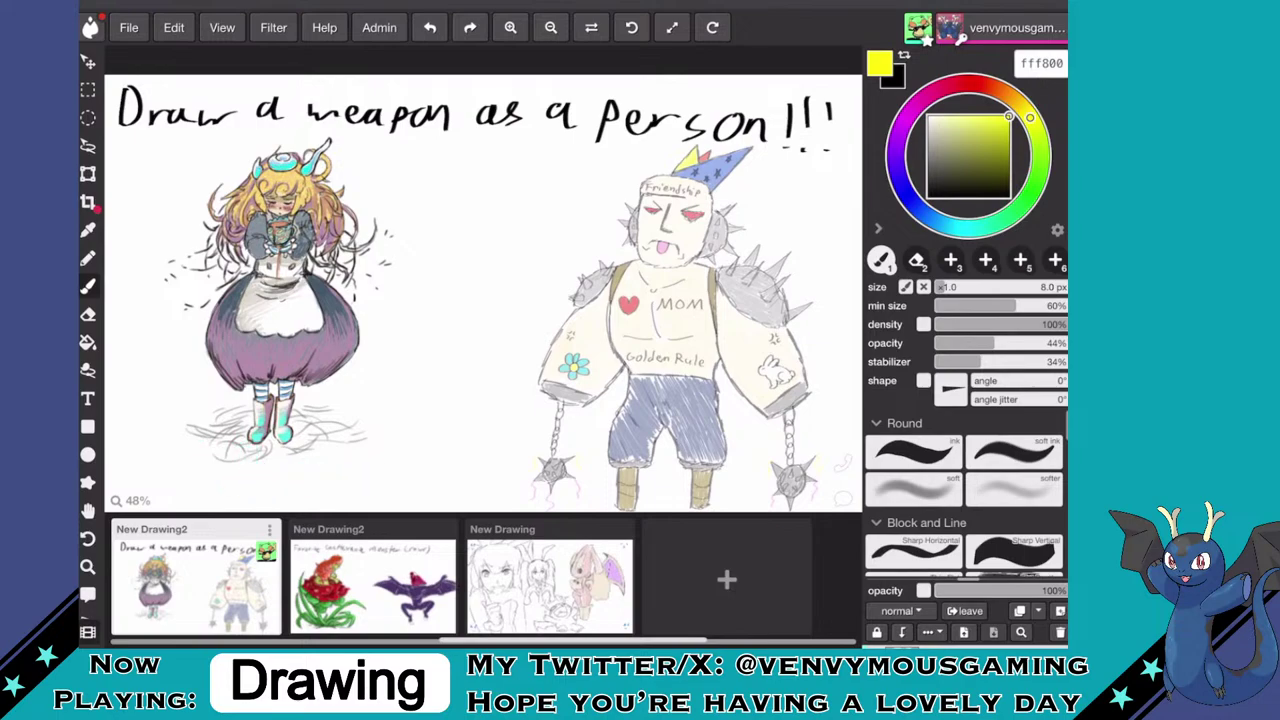
- Choose black 000000, reset the canvas rotation and draw a large circle in the empty space beside the character's head
scroll(484, 281, up, 3)
click(1009, 197)
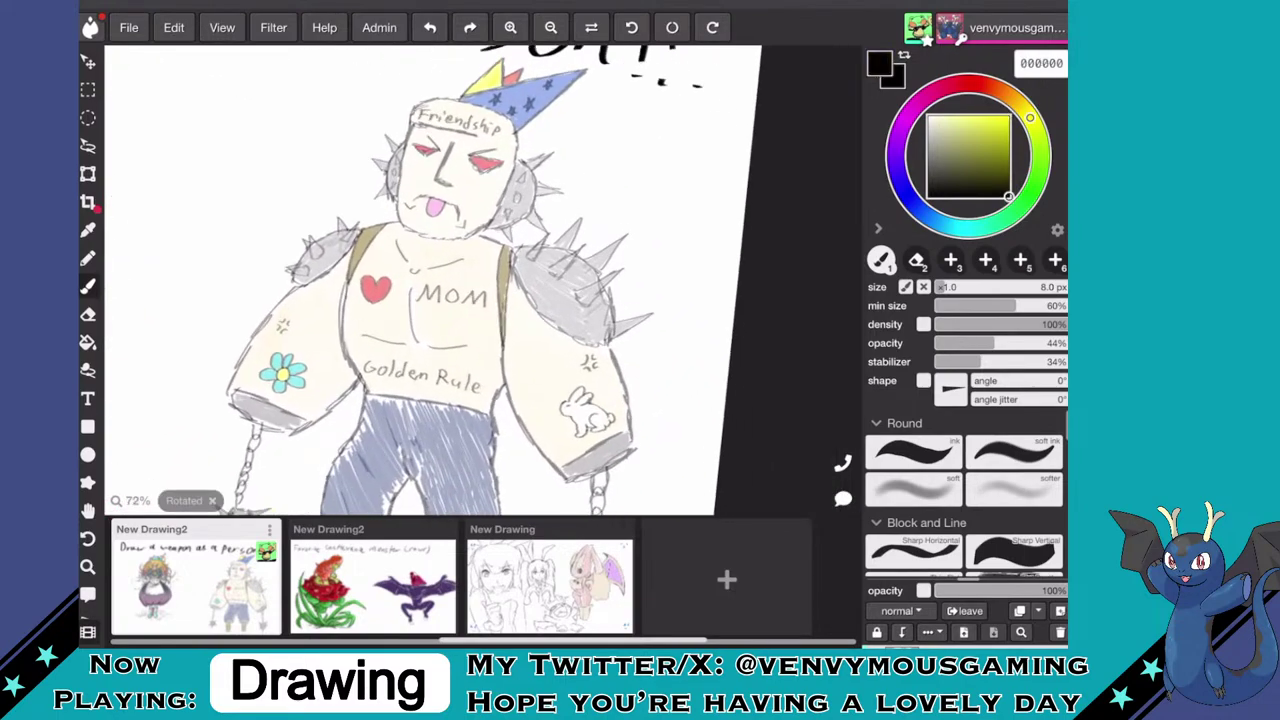
scroll(484, 281, up, 3)
click(672, 27)
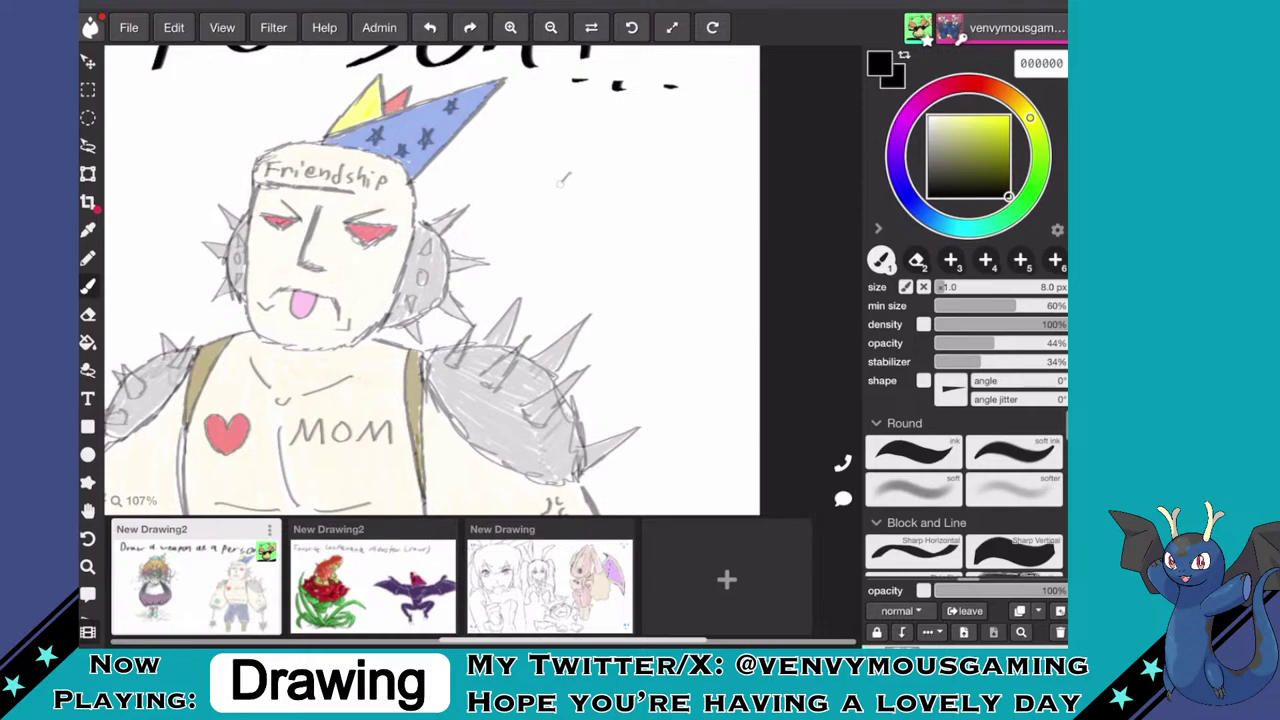
mouse_move(576, 166)
mouse_down()
mouse_move(551, 205)
mouse_move(551, 260)
mouse_move(614, 288)
mouse_move(640, 284)
mouse_move(679, 236)
mouse_move(673, 184)
mouse_up()
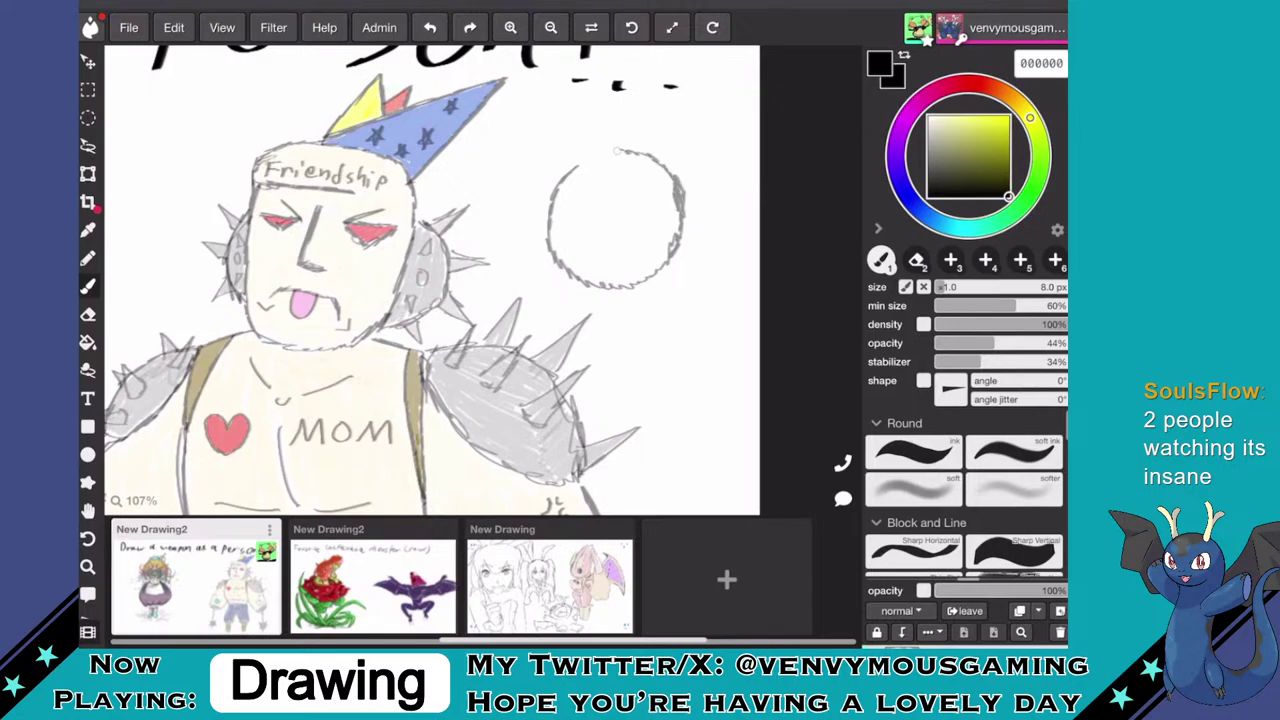
drag(574, 164, 563, 177)
- Draw pointed spikes all around the outline of the circle beside the character's head
scroll(630, 222, up, 2)
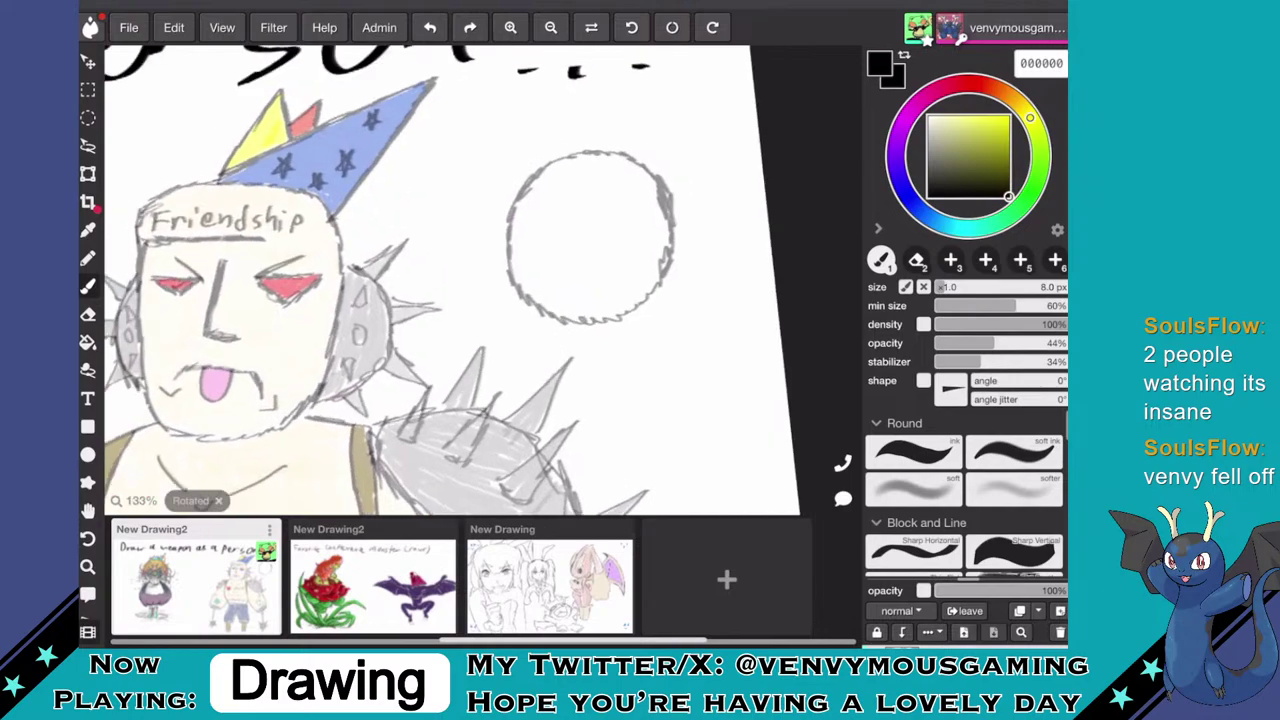
drag(632, 153, 657, 157)
mouse_move(526, 172)
mouse_down()
mouse_move(470, 160)
mouse_move(506, 204)
mouse_move(479, 272)
mouse_up()
mouse_move(479, 272)
mouse_down()
mouse_move(532, 345)
mouse_move(616, 331)
mouse_move(692, 300)
mouse_move(679, 230)
mouse_up()
mouse_move(558, 156)
mouse_down()
mouse_move(587, 117)
mouse_move(590, 152)
mouse_up()
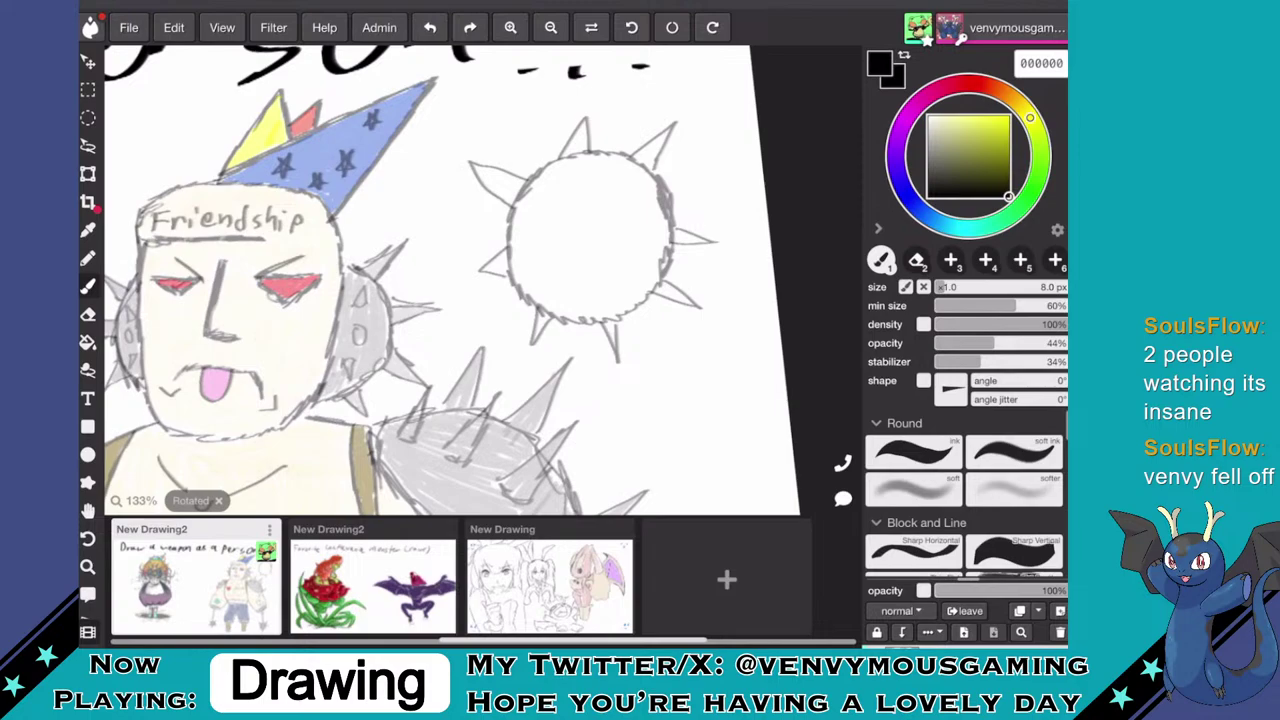
- Draw two dot eyes and a cat-like mouth with a small tongue inside the spiked circle
click(596, 216)
click(553, 227)
drag(567, 264, 590, 268)
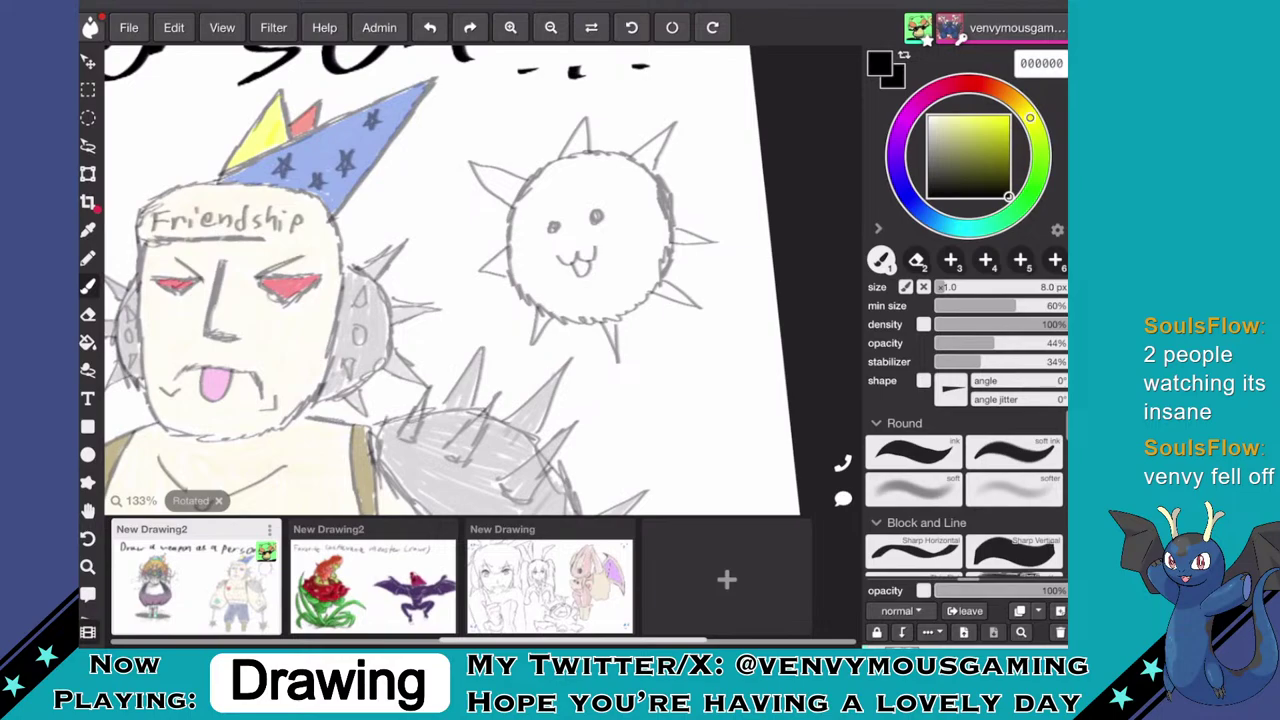
- Draw a curved, ear-like shape with a jagged inner edge around each of two upper spikes on the smiling ball
scroll(590, 280, down, 3)
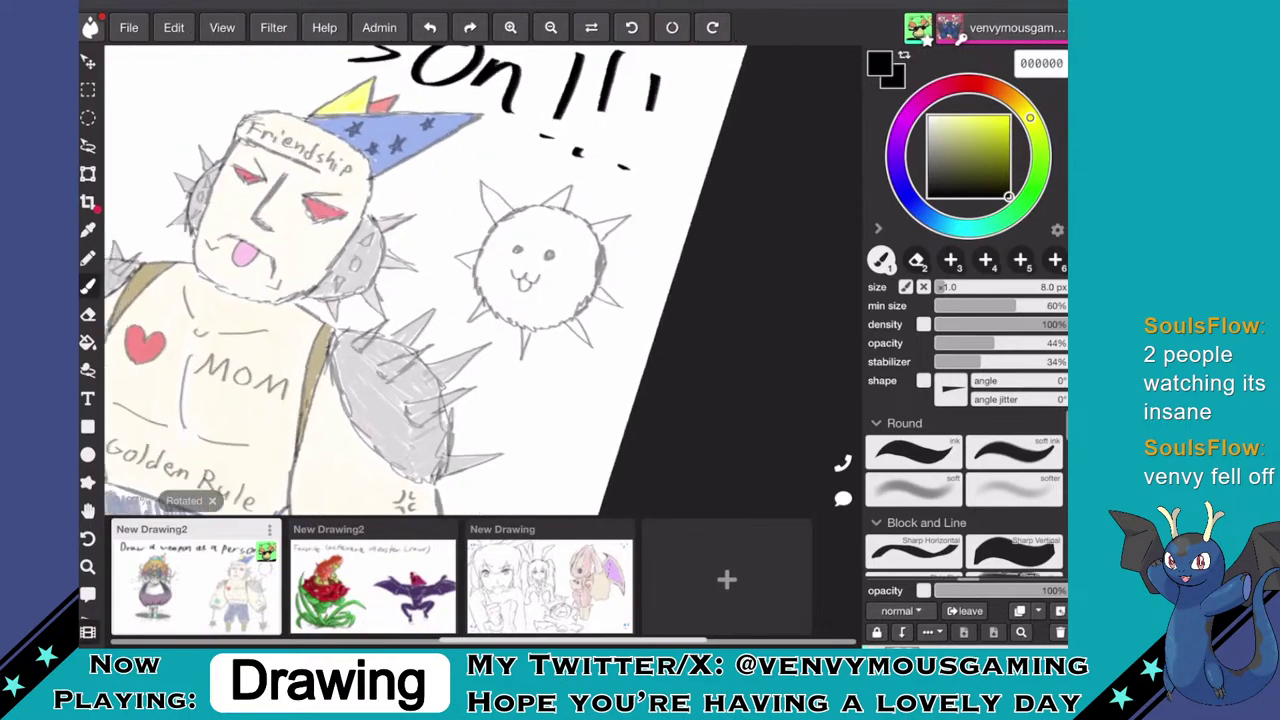
scroll(560, 270, up, 3)
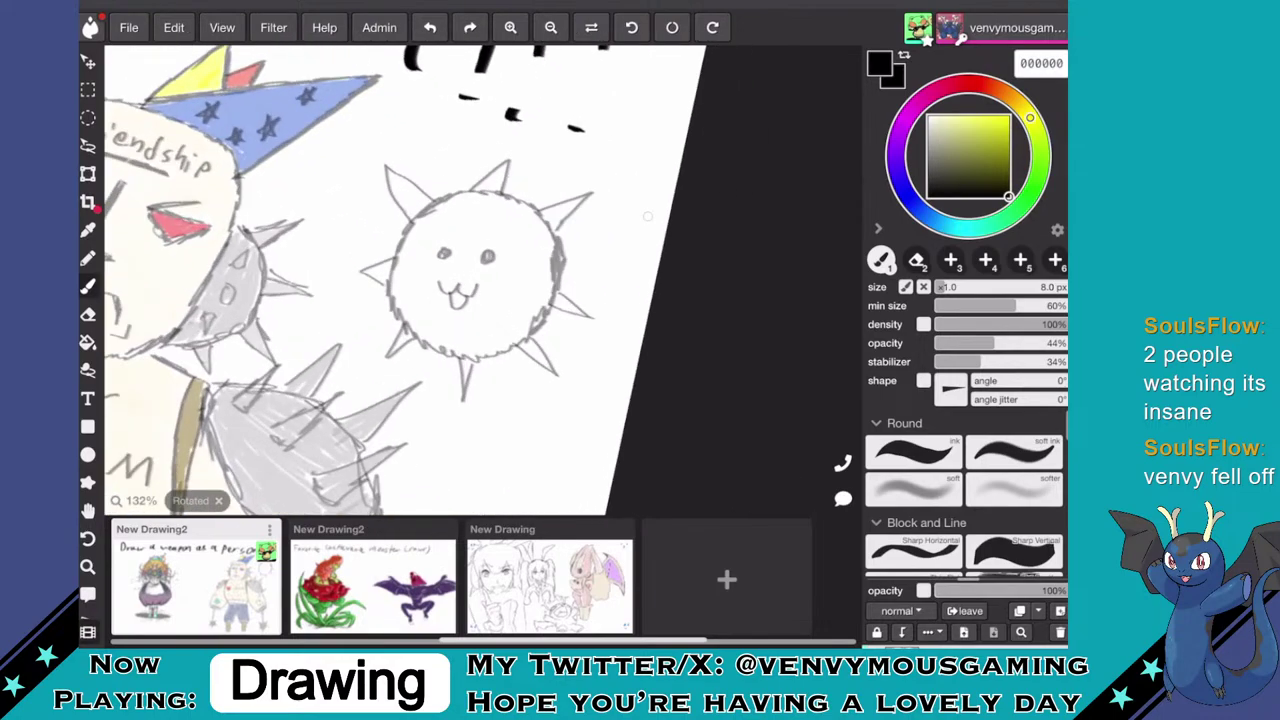
drag(548, 203, 556, 180)
scroll(500, 280, up, 3)
mouse_move(514, 245)
mouse_down()
mouse_move(559, 198)
mouse_move(621, 184)
mouse_move(659, 201)
mouse_move(621, 215)
mouse_move(638, 234)
mouse_move(586, 280)
mouse_up()
scroll(484, 280, down, 3)
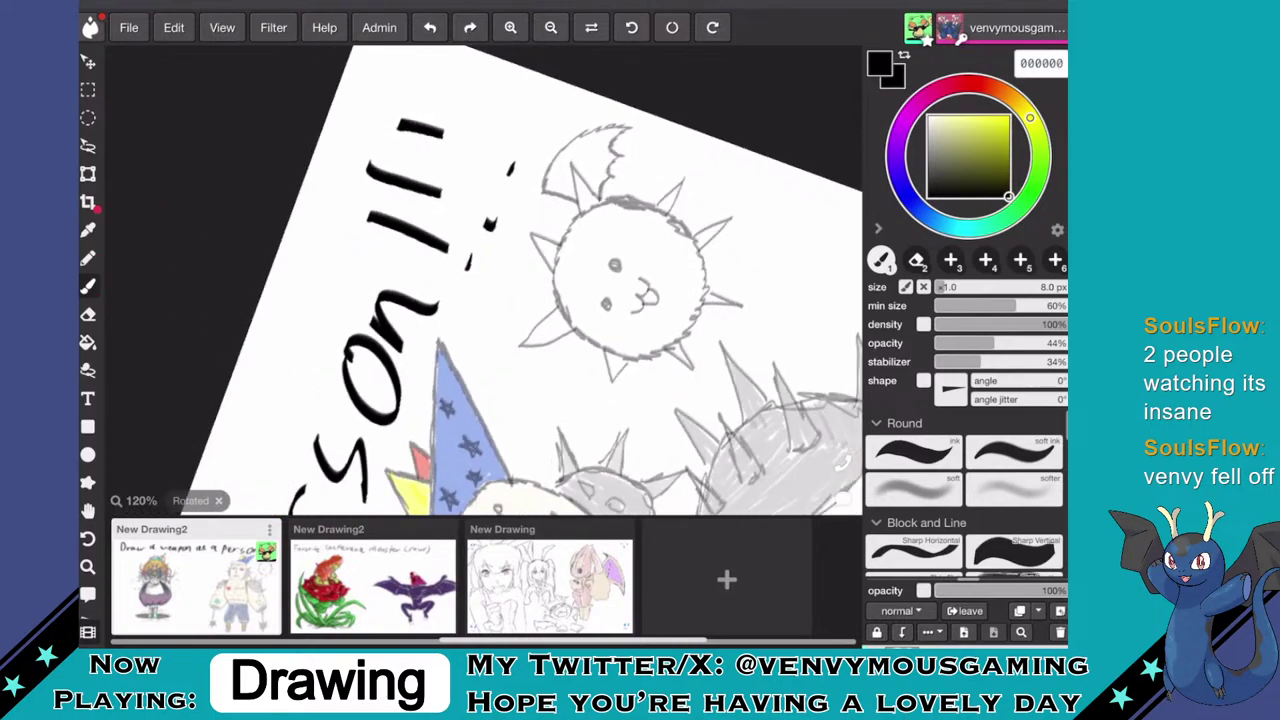
scroll(484, 280, up, 1)
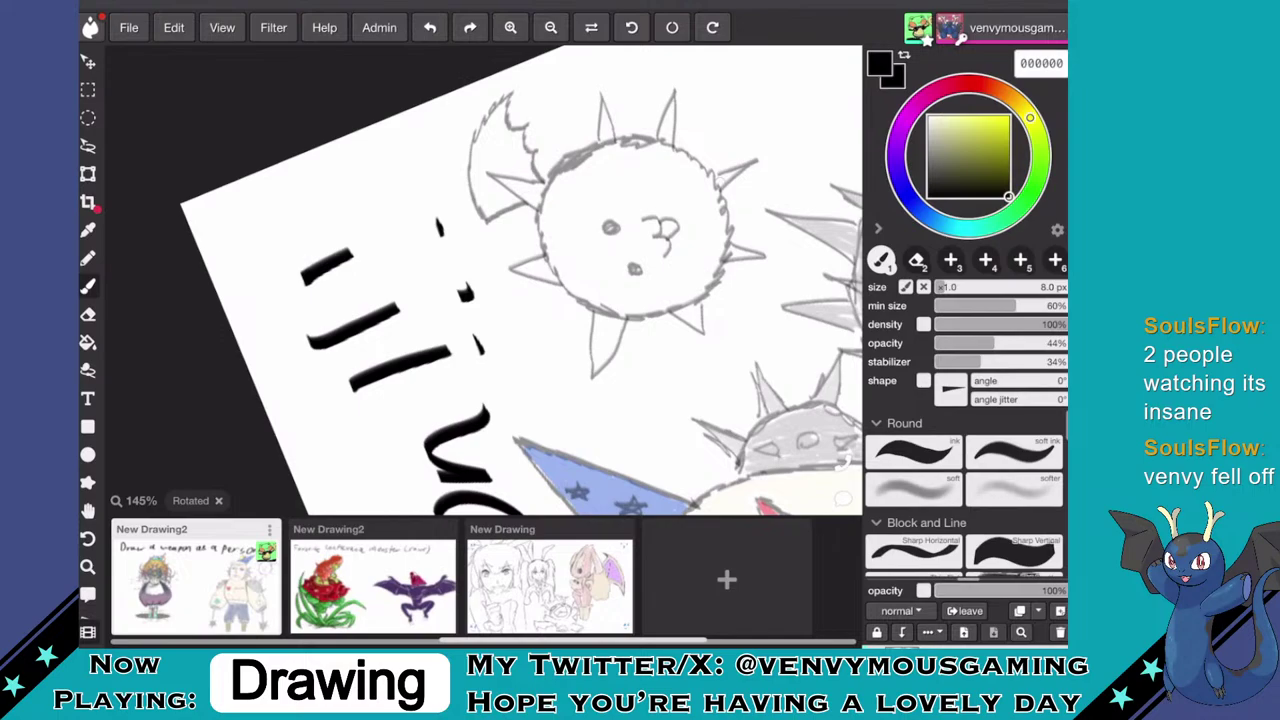
mouse_move(590, 344)
mouse_down()
mouse_move(570, 378)
mouse_move(592, 391)
mouse_move(633, 392)
mouse_move(678, 370)
mouse_move(633, 355)
mouse_up()
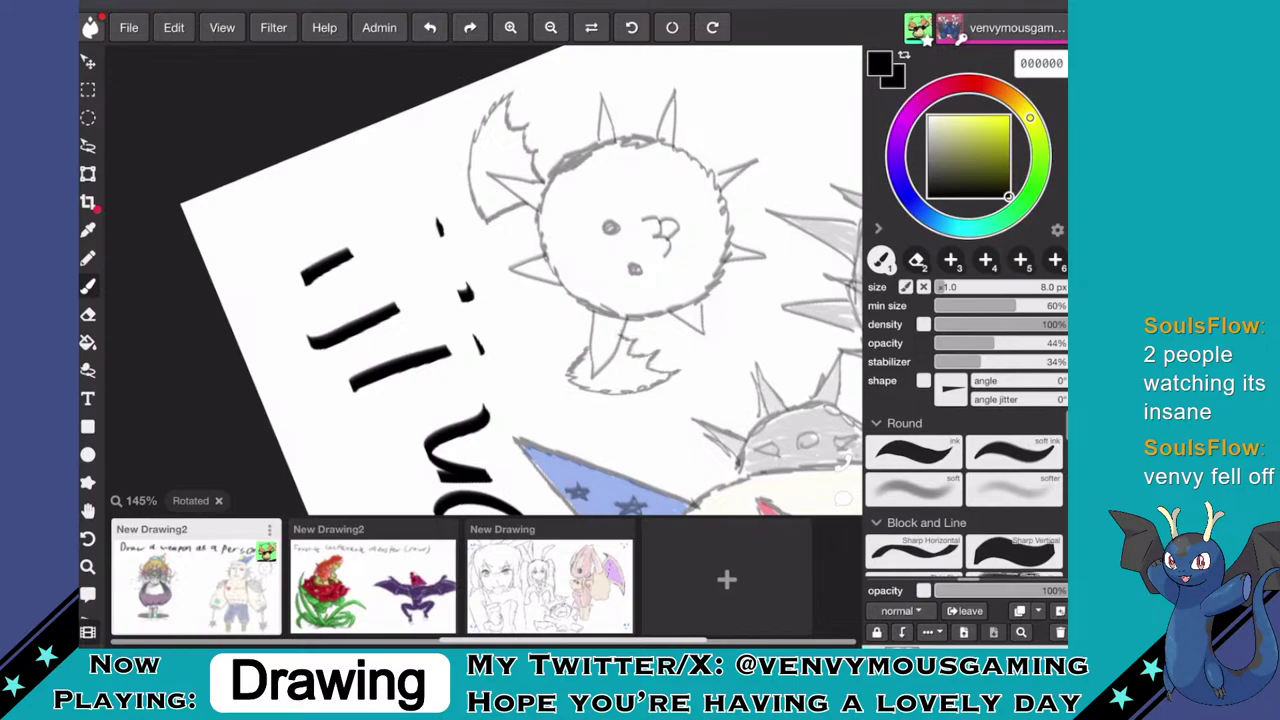
- Shade the smiling ball's round body with light grey cbcbcb sampled from the spiked ball at the side of the character's head
scroll(484, 280, down, 5)
scroll(484, 280, up, 3)
scroll(484, 280, up, 5)
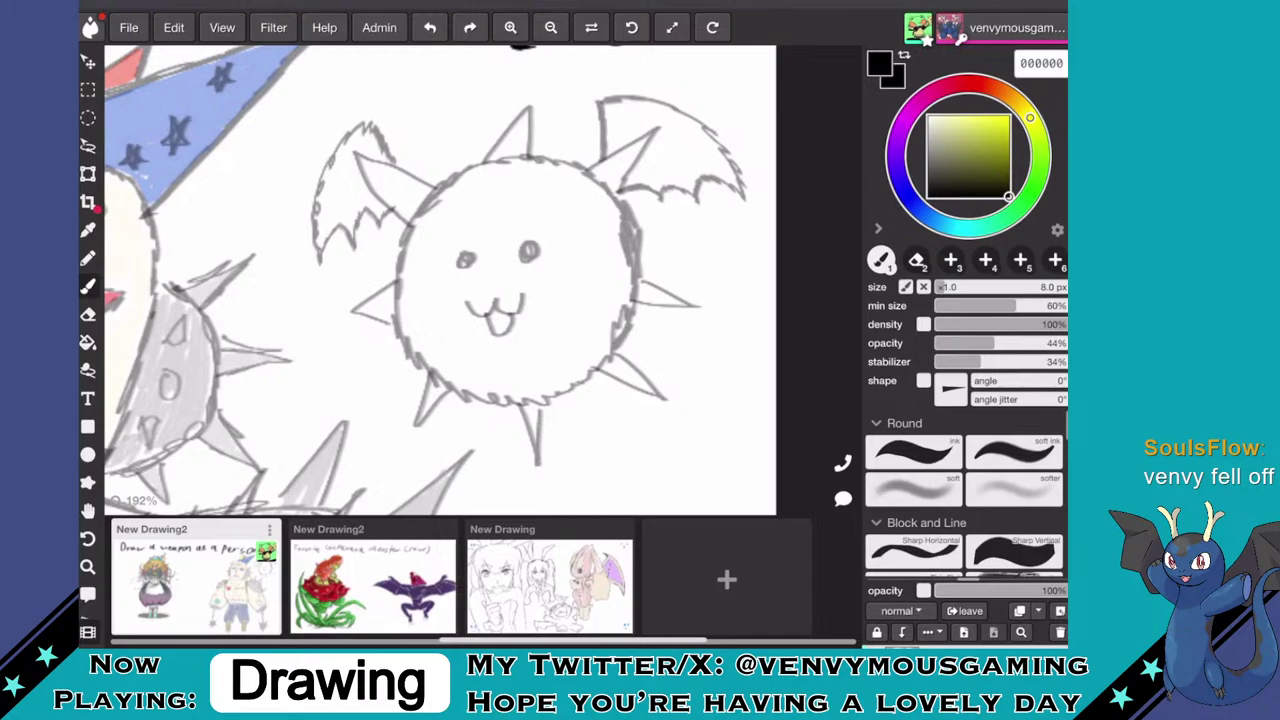
key(i)
click(196, 335)
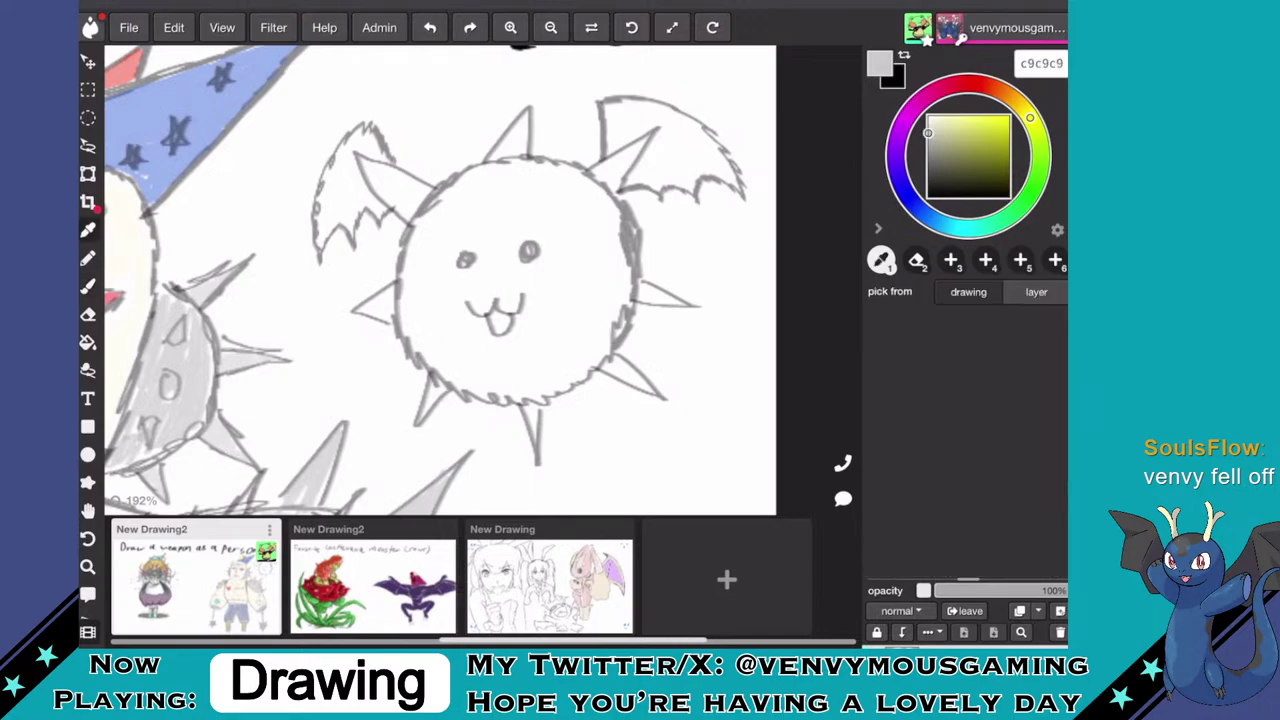
click(196, 345)
click(192, 350)
click(196, 360)
click(196, 365)
key(b)
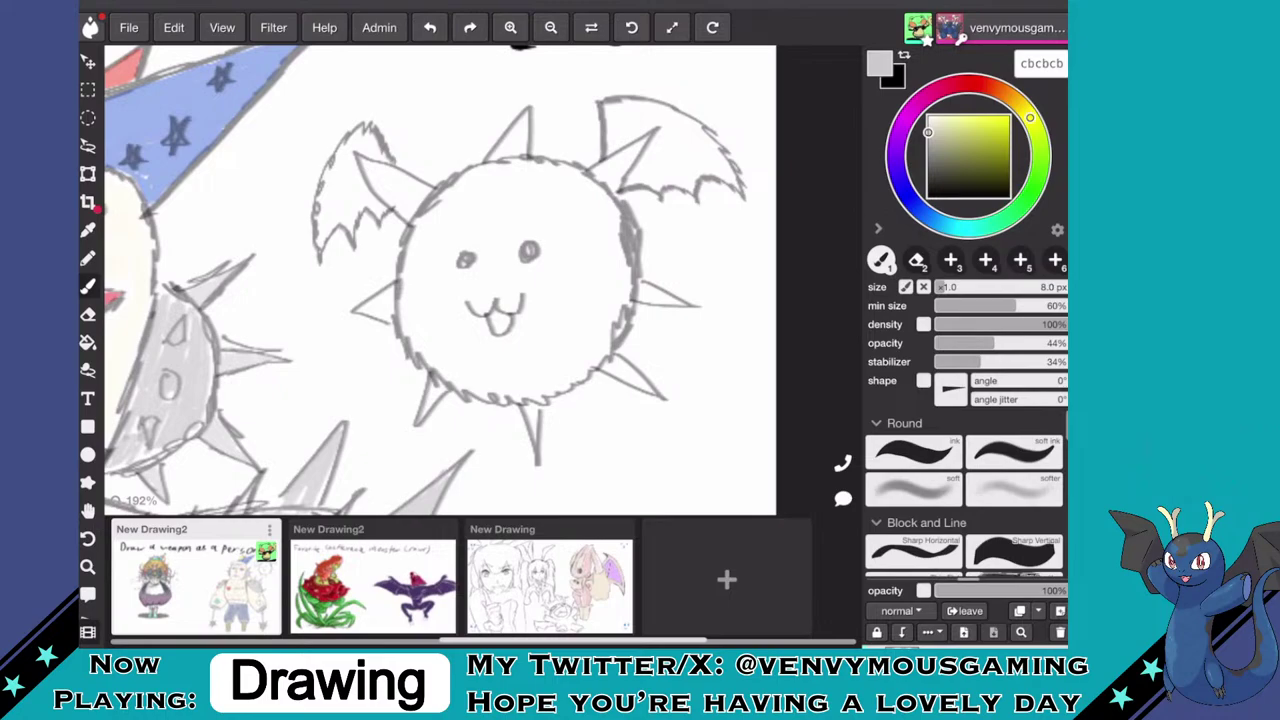
mouse_move(578, 358)
mouse_down()
mouse_move(600, 326)
mouse_move(589, 364)
mouse_move(625, 284)
mouse_move(609, 321)
mouse_move(618, 255)
mouse_move(596, 318)
mouse_move(618, 212)
mouse_move(584, 339)
mouse_move(594, 249)
mouse_move(576, 316)
mouse_move(579, 299)
mouse_move(608, 207)
mouse_move(599, 232)
mouse_move(594, 191)
mouse_move(581, 232)
mouse_move(585, 180)
mouse_move(571, 255)
mouse_move(571, 172)
mouse_move(562, 236)
mouse_move(560, 170)
mouse_move(554, 207)
mouse_move(558, 170)
mouse_move(536, 218)
mouse_move(543, 163)
mouse_move(525, 215)
mouse_move(532, 165)
mouse_move(507, 205)
mouse_move(507, 192)
mouse_move(468, 208)
mouse_move(469, 190)
mouse_move(420, 228)
mouse_move(455, 208)
mouse_move(455, 252)
mouse_move(514, 214)
mouse_move(483, 205)
mouse_move(417, 269)
mouse_move(438, 215)
mouse_move(424, 225)
mouse_move(408, 252)
mouse_move(455, 211)
mouse_move(421, 299)
mouse_move(406, 289)
mouse_move(410, 334)
mouse_up()
mouse_move(437, 290)
mouse_down()
mouse_move(462, 229)
mouse_move(416, 341)
mouse_move(408, 330)
mouse_move(450, 267)
mouse_move(419, 338)
mouse_move(429, 297)
mouse_move(445, 314)
mouse_move(445, 283)
mouse_up()
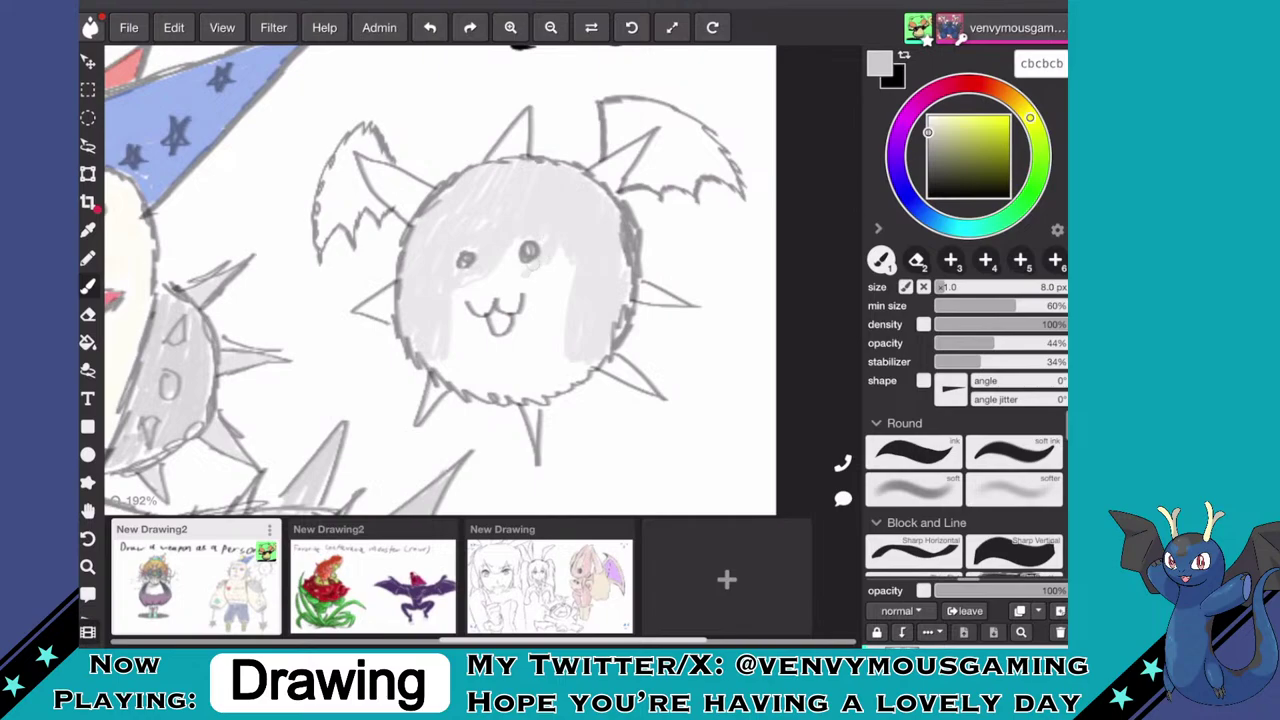
mouse_move(538, 226)
mouse_down()
mouse_move(545, 275)
mouse_move(577, 248)
mouse_move(534, 395)
mouse_move(578, 345)
mouse_move(571, 372)
mouse_move(586, 352)
mouse_move(560, 349)
mouse_move(553, 366)
mouse_move(594, 332)
mouse_move(578, 369)
mouse_move(549, 383)
mouse_move(557, 372)
mouse_move(462, 372)
mouse_move(449, 355)
mouse_move(458, 377)
mouse_move(438, 339)
mouse_move(437, 355)
mouse_move(489, 387)
mouse_move(552, 383)
mouse_move(481, 380)
mouse_move(513, 380)
mouse_move(550, 327)
mouse_up()
drag(498, 372, 558, 271)
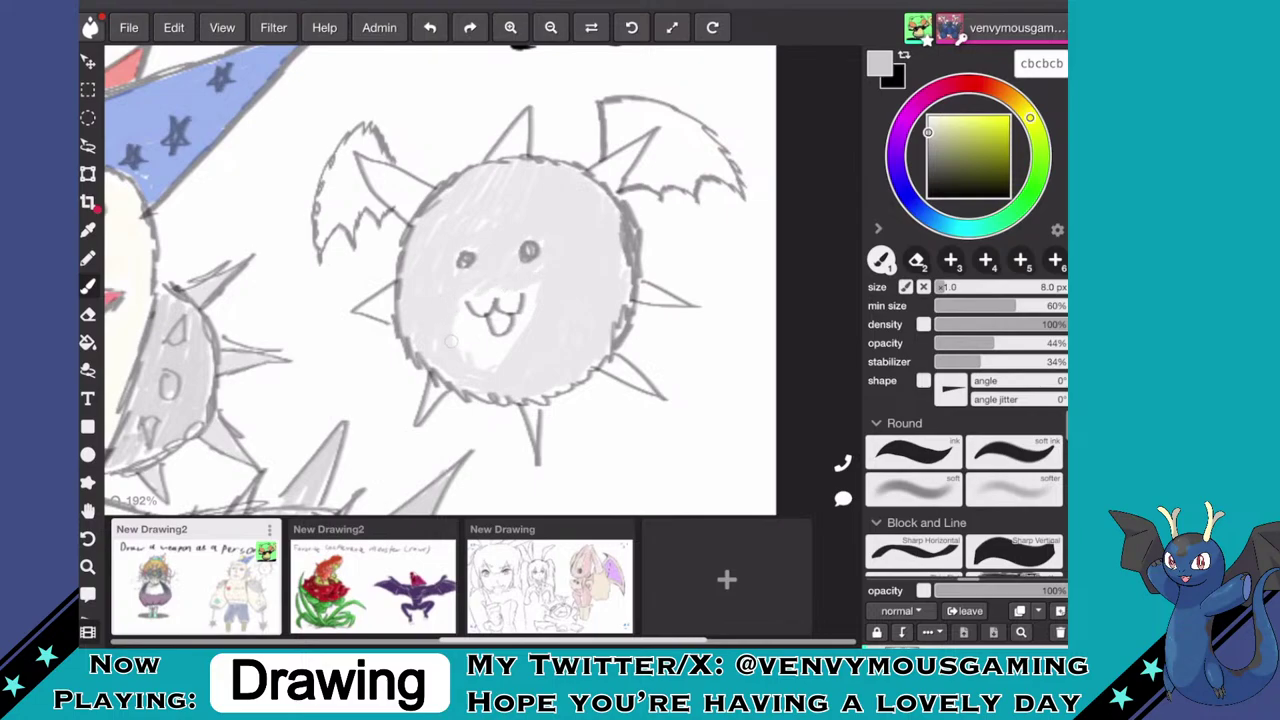
mouse_move(451, 342)
mouse_down()
mouse_move(463, 334)
mouse_move(484, 364)
mouse_up()
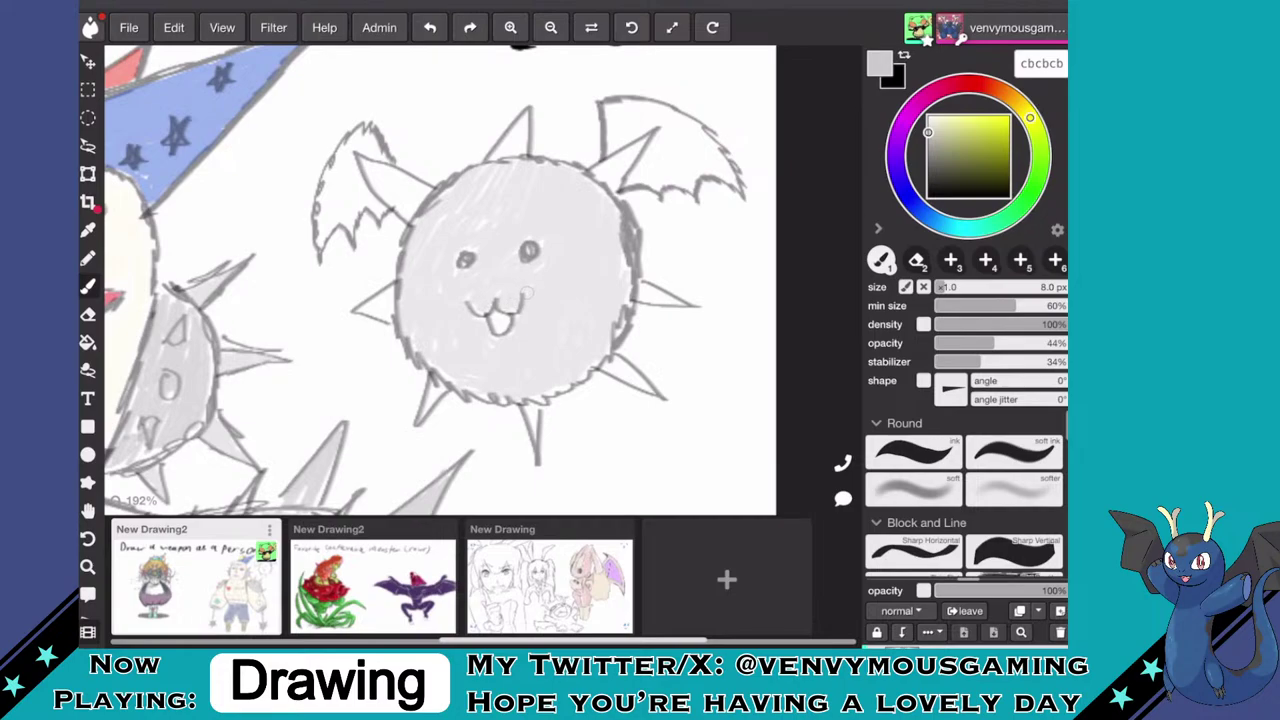
- Colour the smiling ball's small tongue in pink fcb5e2
click(923, 98)
click(952, 117)
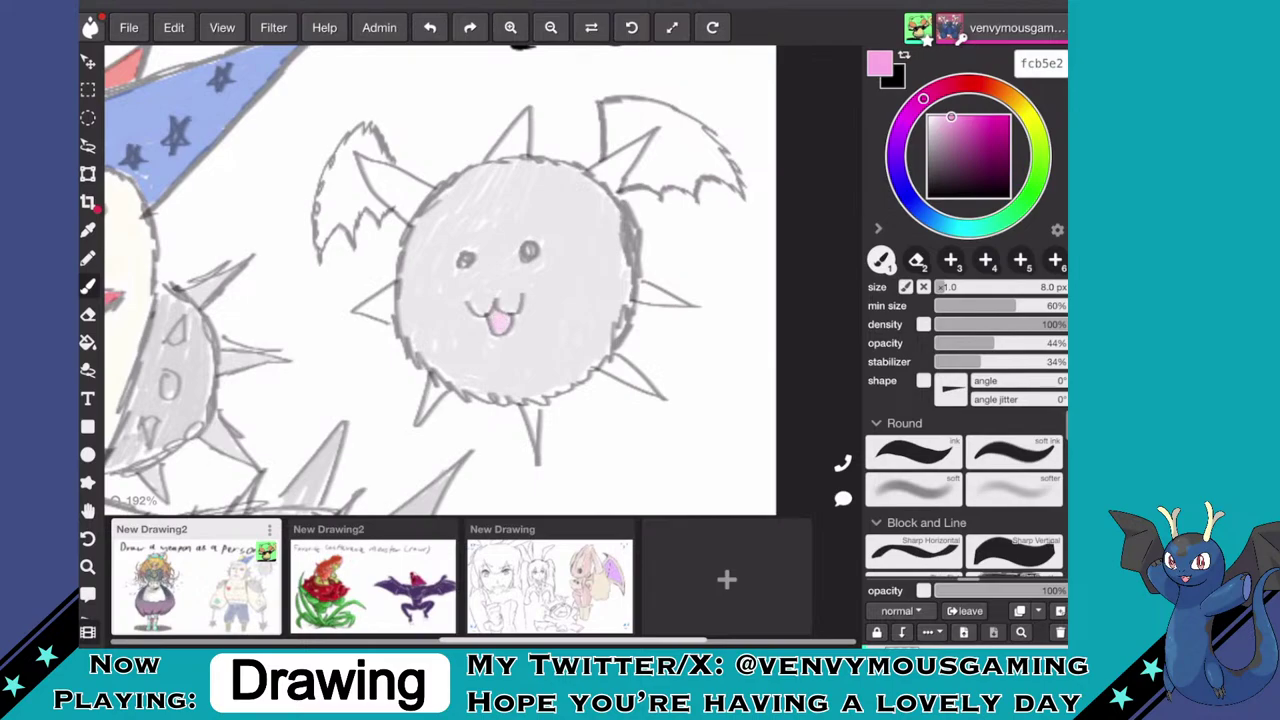
- Fill the smiling ball's lower-right, bottom, lower-left and left spikes with medium grey 6b6b6b
drag(934, 161, 928, 162)
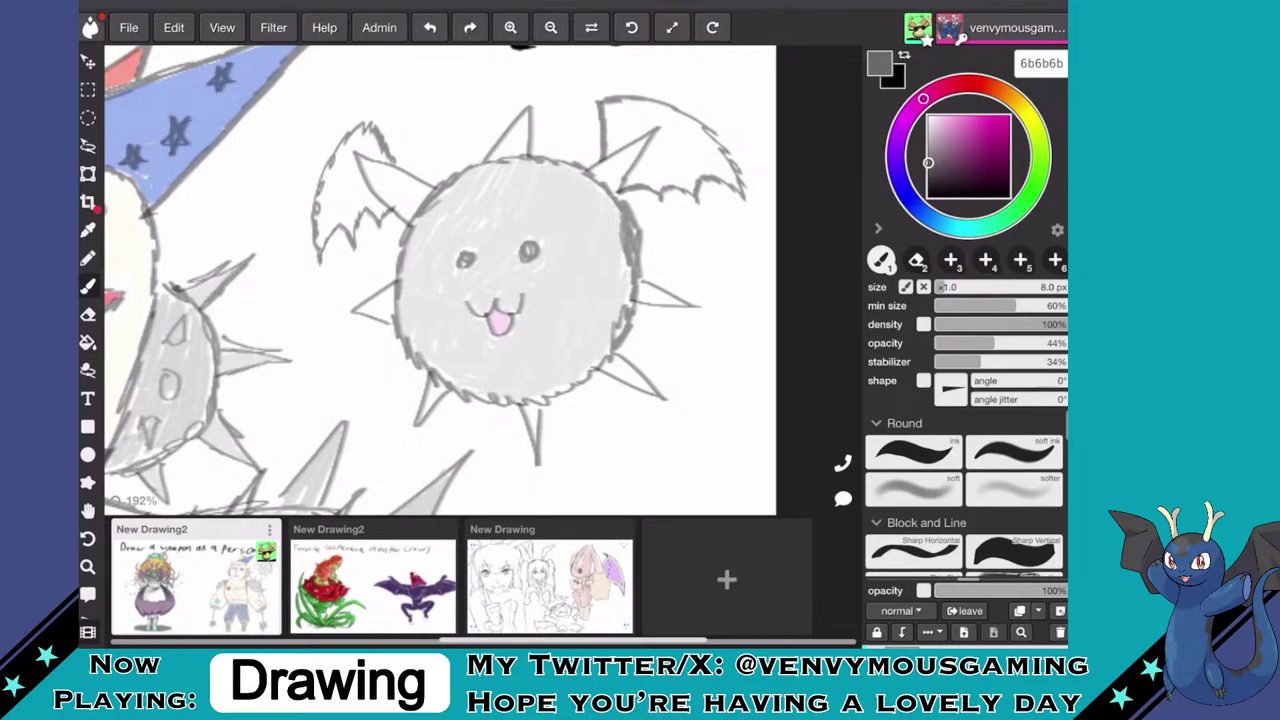
scroll(483, 280, up, 4)
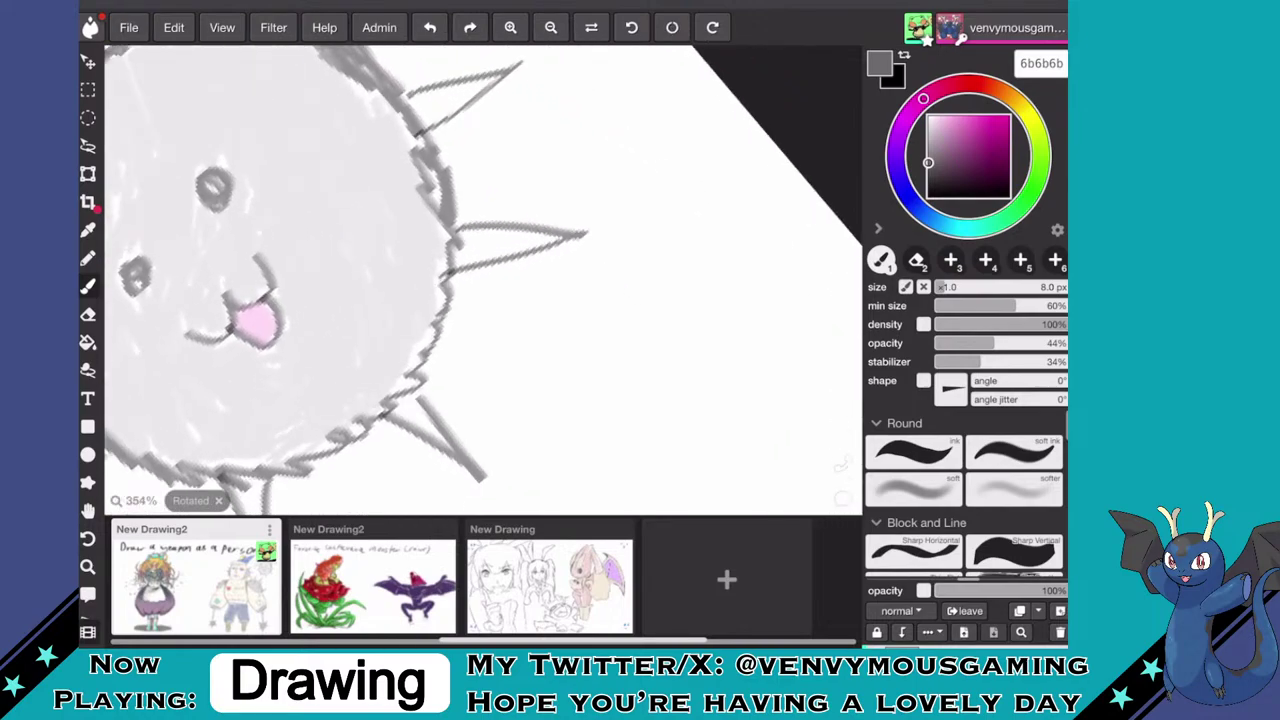
mouse_move(501, 244)
mouse_down()
mouse_move(534, 248)
mouse_move(467, 251)
mouse_move(498, 248)
mouse_move(470, 224)
mouse_move(540, 248)
mouse_up()
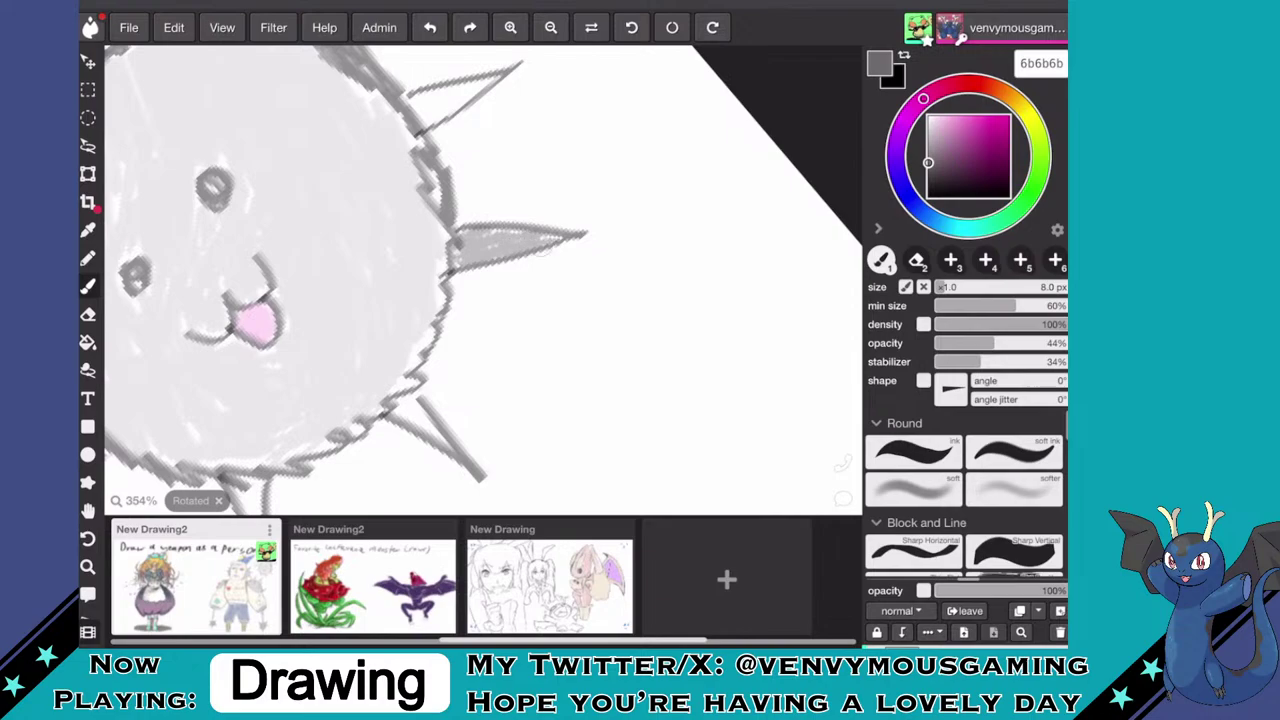
drag(534, 356, 686, 298)
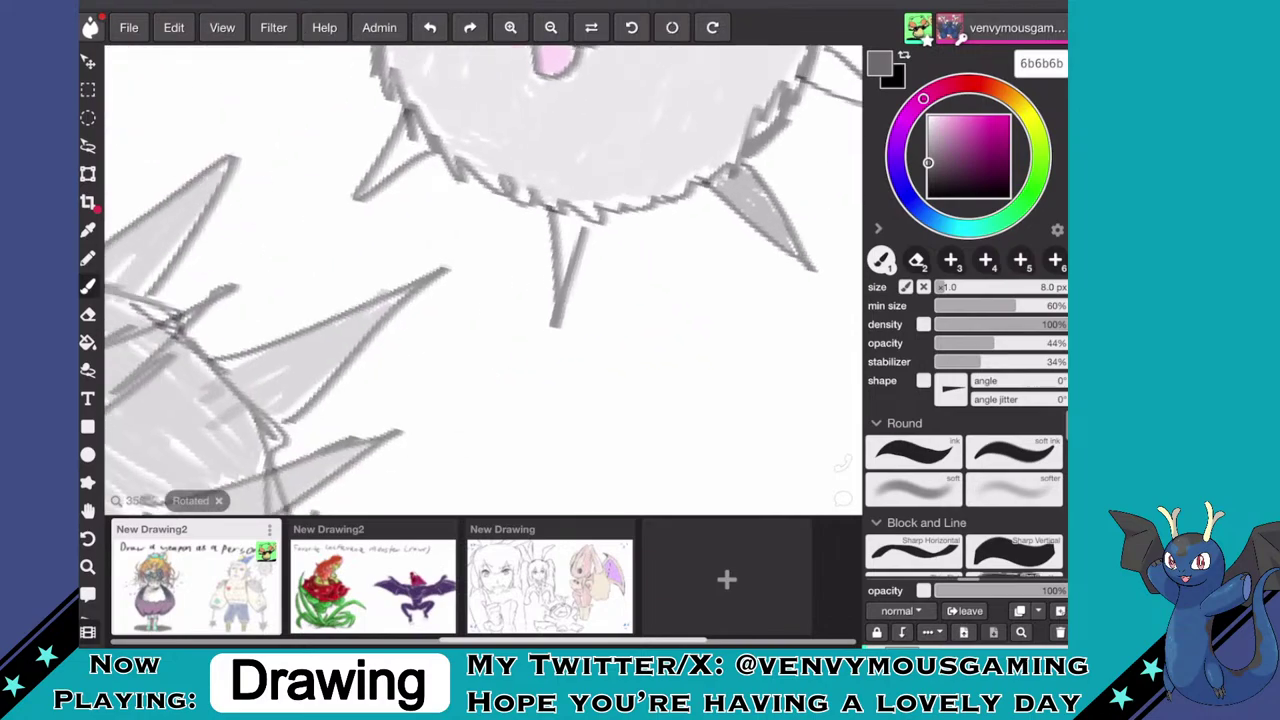
mouse_move(575, 215)
mouse_down()
mouse_move(560, 275)
mouse_move(552, 248)
mouse_up()
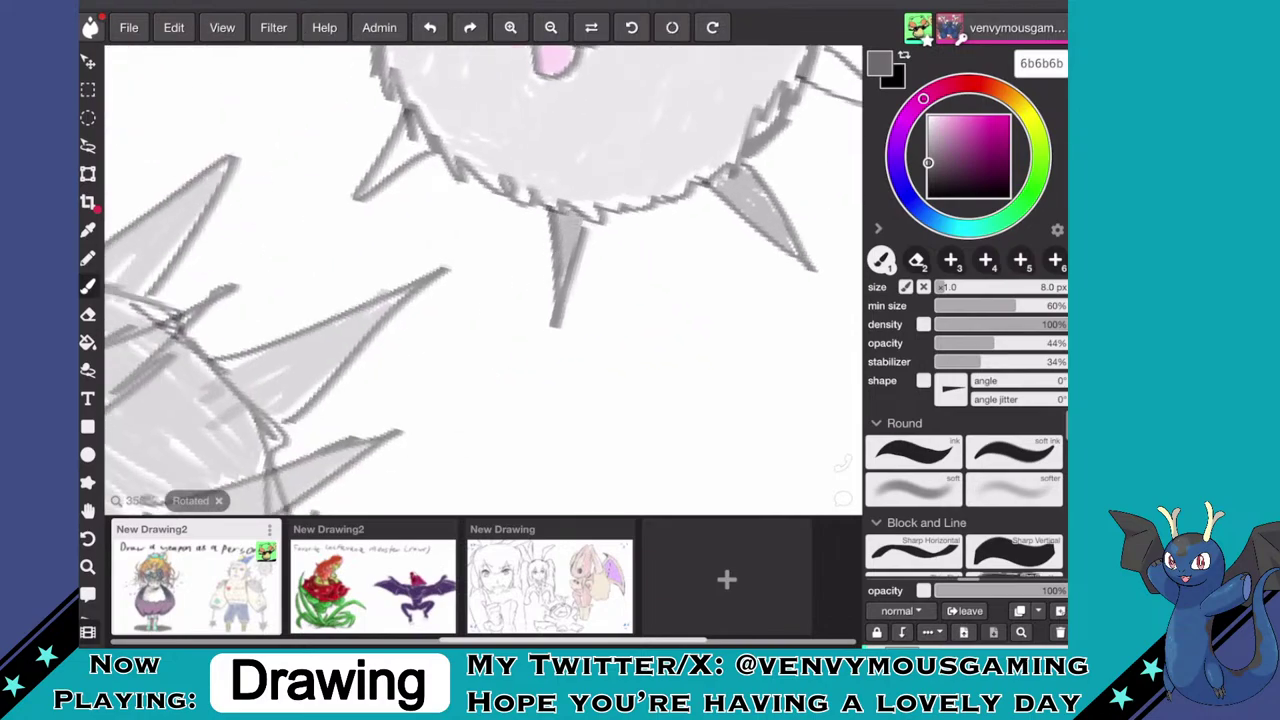
drag(400, 150, 372, 186)
mouse_move(410, 126)
mouse_down()
mouse_move(398, 152)
mouse_move(410, 162)
mouse_up()
scroll(556, 250, down, 3)
scroll(520, 270, up, 6)
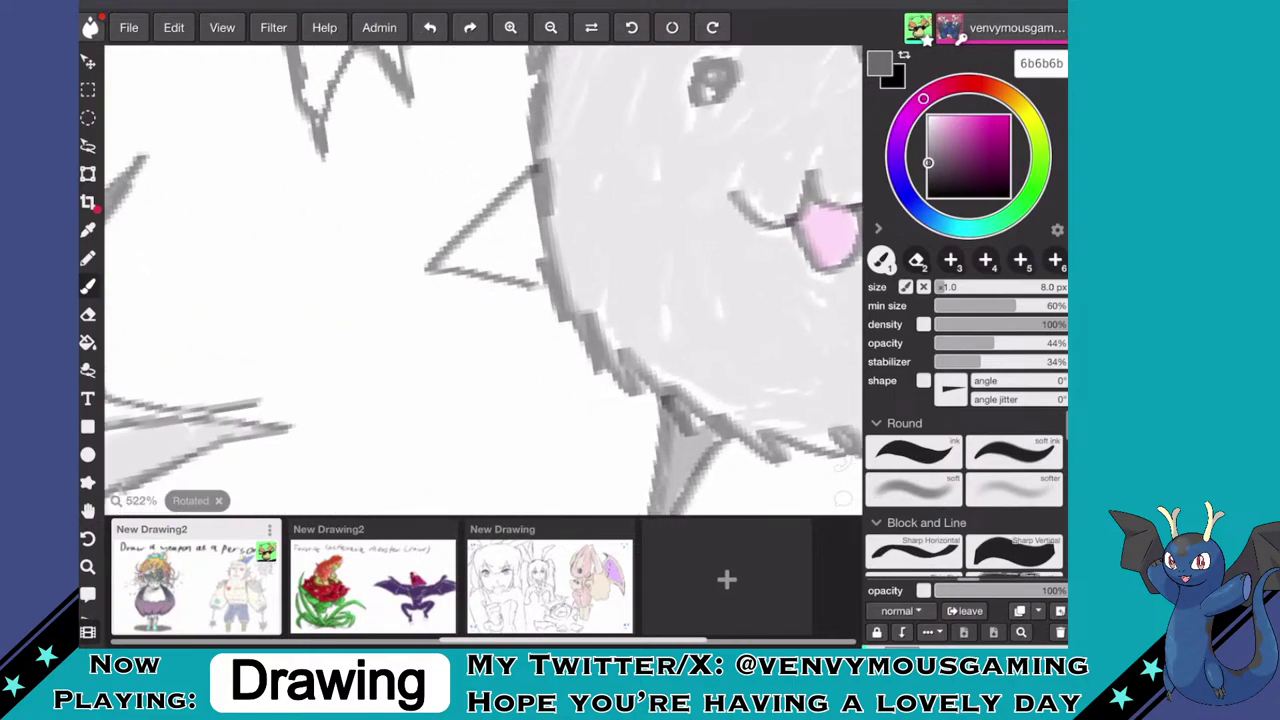
drag(454, 254, 525, 195)
mouse_move(485, 232)
mouse_down()
mouse_move(528, 190)
mouse_move(532, 262)
mouse_move(462, 262)
mouse_move(506, 220)
mouse_up()
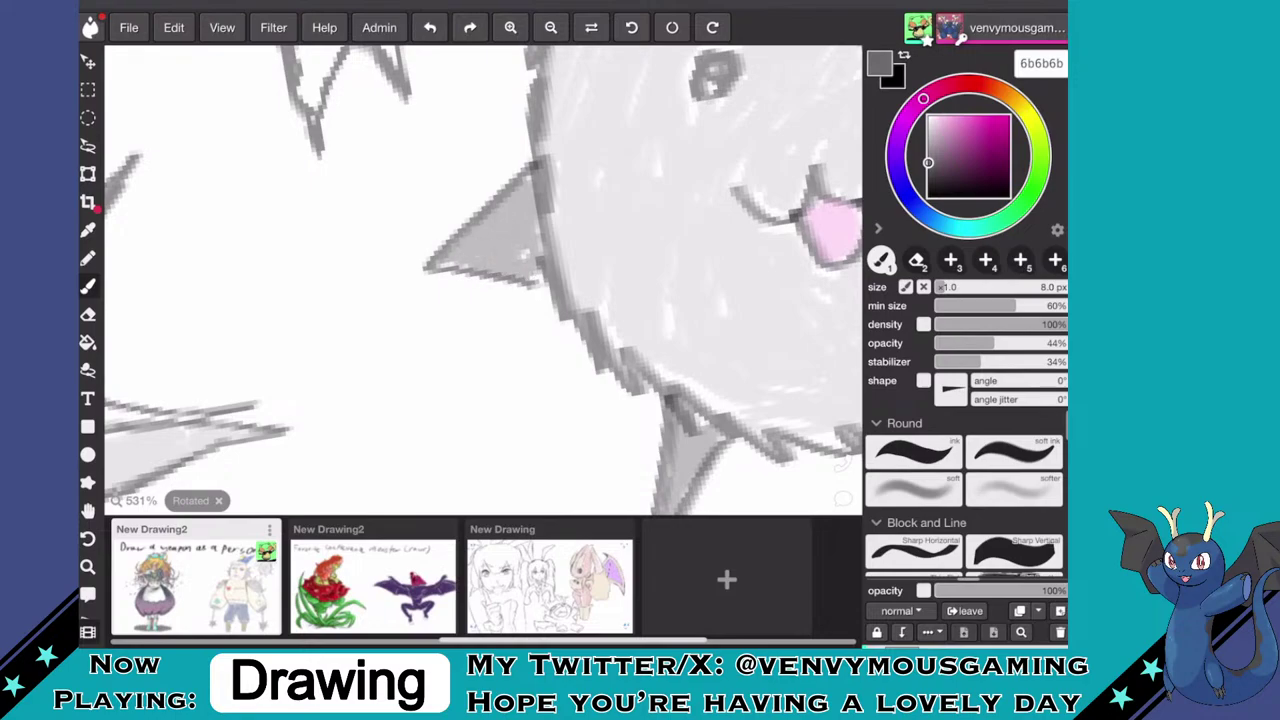
- Fill the ball's upper-left, top, upper-right and right spikes with the same medium grey 6b6b6b
scroll(484, 280, down, 3)
scroll(484, 280, up, 2)
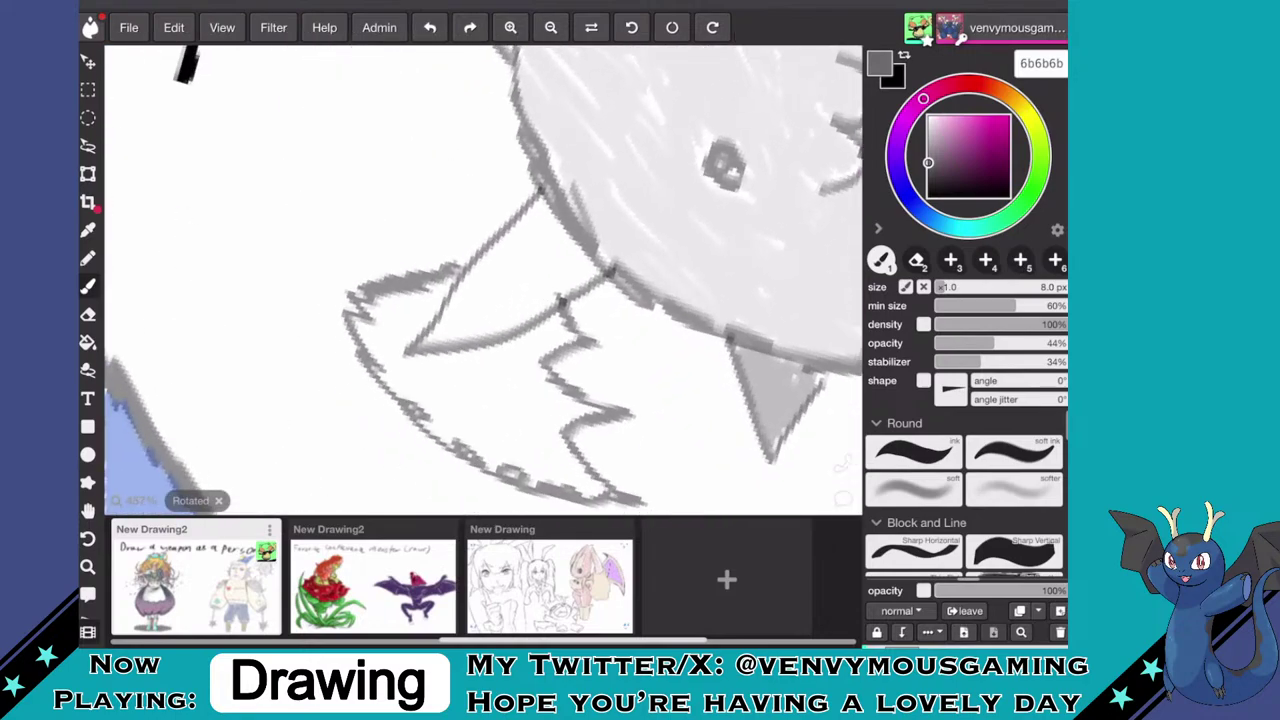
mouse_move(440, 335)
mouse_down()
mouse_move(535, 212)
mouse_move(574, 282)
mouse_move(465, 335)
mouse_move(530, 255)
mouse_move(480, 300)
mouse_up()
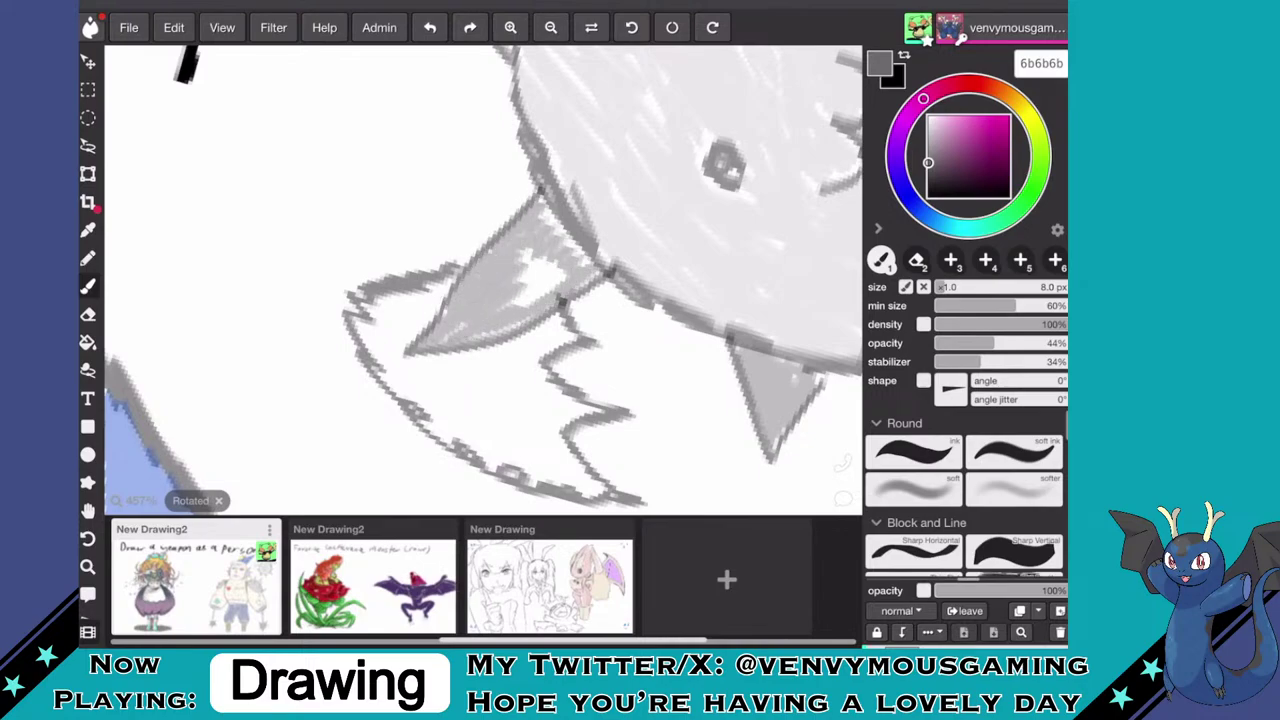
mouse_move(535, 215)
mouse_down()
mouse_move(520, 262)
mouse_move(545, 262)
mouse_up()
mouse_move(545, 262)
mouse_down()
mouse_move(560, 295)
mouse_move(530, 262)
mouse_move(506, 304)
mouse_move(512, 338)
mouse_move(545, 282)
mouse_up()
scroll(545, 400, down, 3)
scroll(545, 280, up, 3)
mouse_move(535, 325)
mouse_down()
mouse_move(570, 290)
mouse_move(600, 295)
mouse_move(520, 344)
mouse_up()
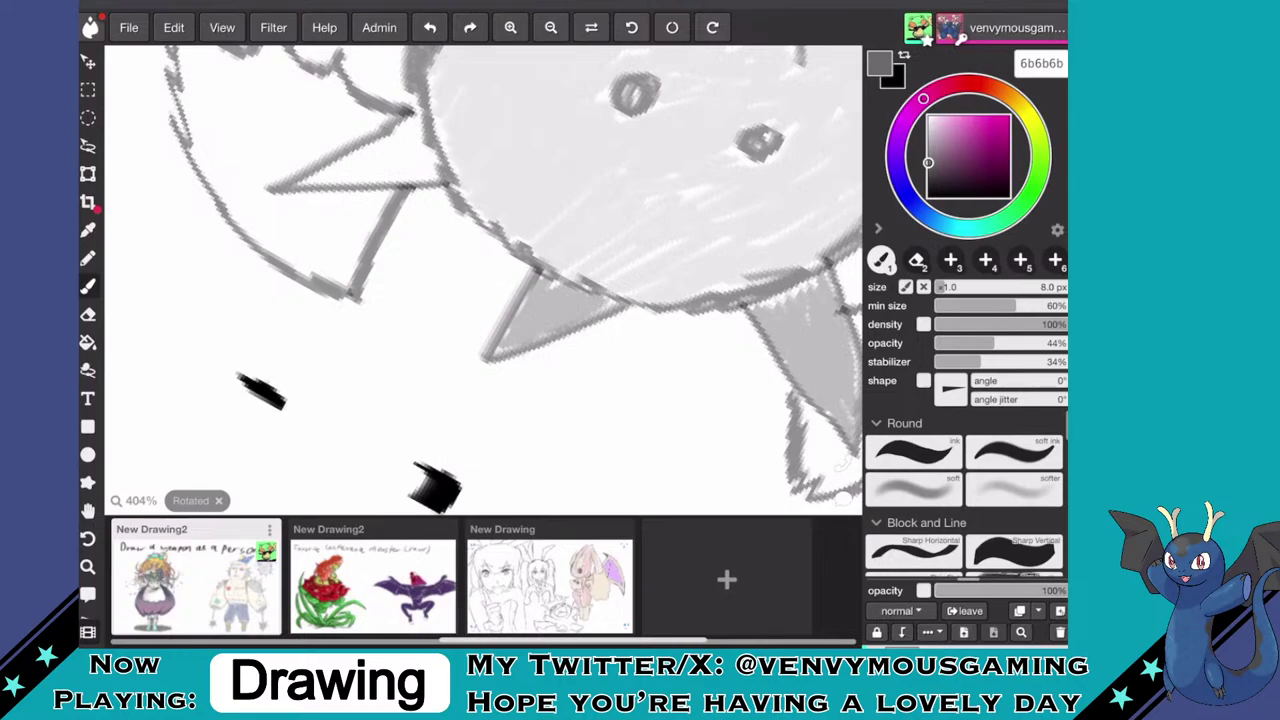
scroll(483, 280, down, 2)
mouse_move(508, 290)
mouse_down()
mouse_move(473, 341)
mouse_move(516, 236)
mouse_move(544, 292)
mouse_move(520, 310)
mouse_up()
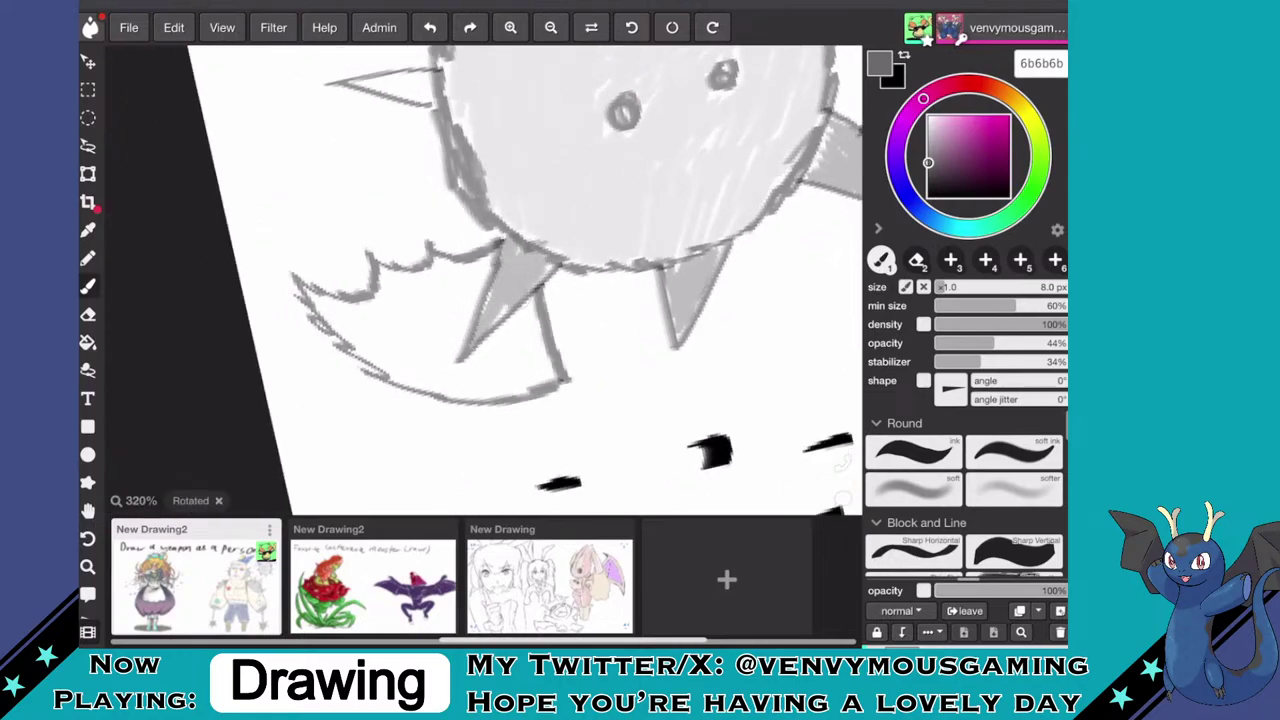
scroll(484, 280, down, 3)
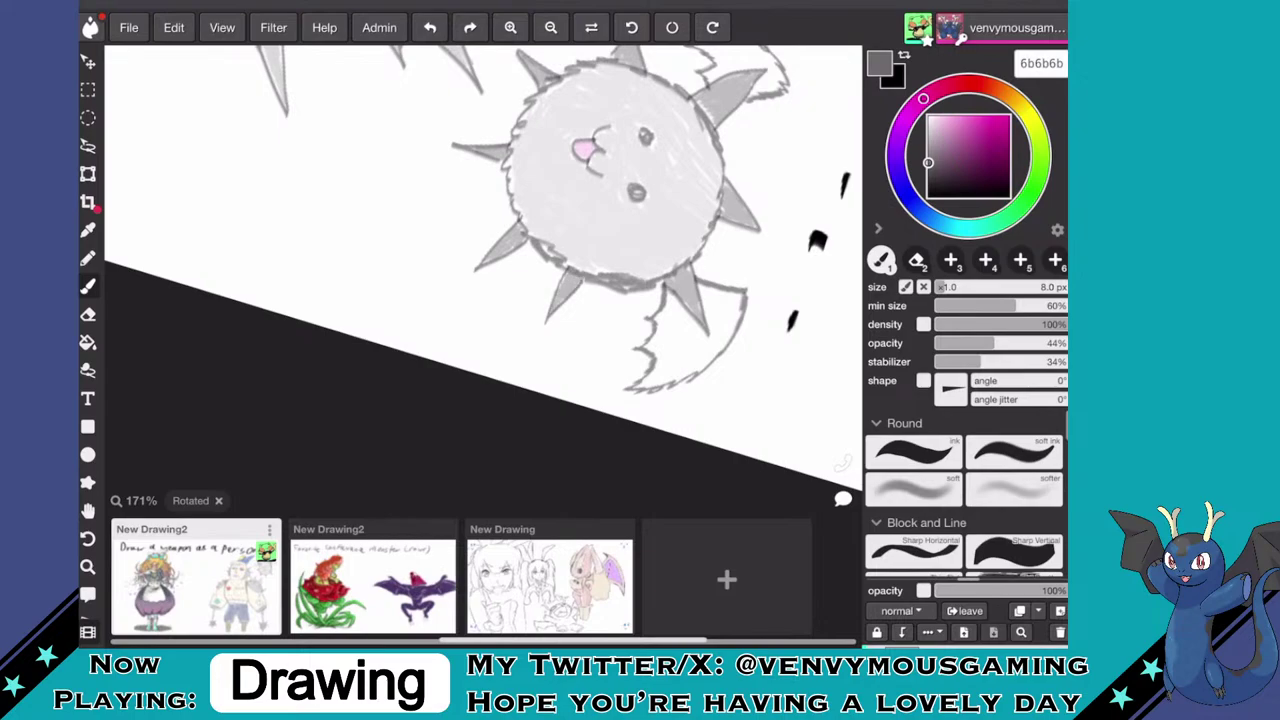
- Shade the wing-like shape behind the ball's upper-right spike with semi-transparent black 000000, leaving the spike itself uncovered
scroll(484, 280, down, 3)
drag(1003, 184, 1009, 197)
scroll(484, 280, up, 4)
scroll(484, 280, up, 1)
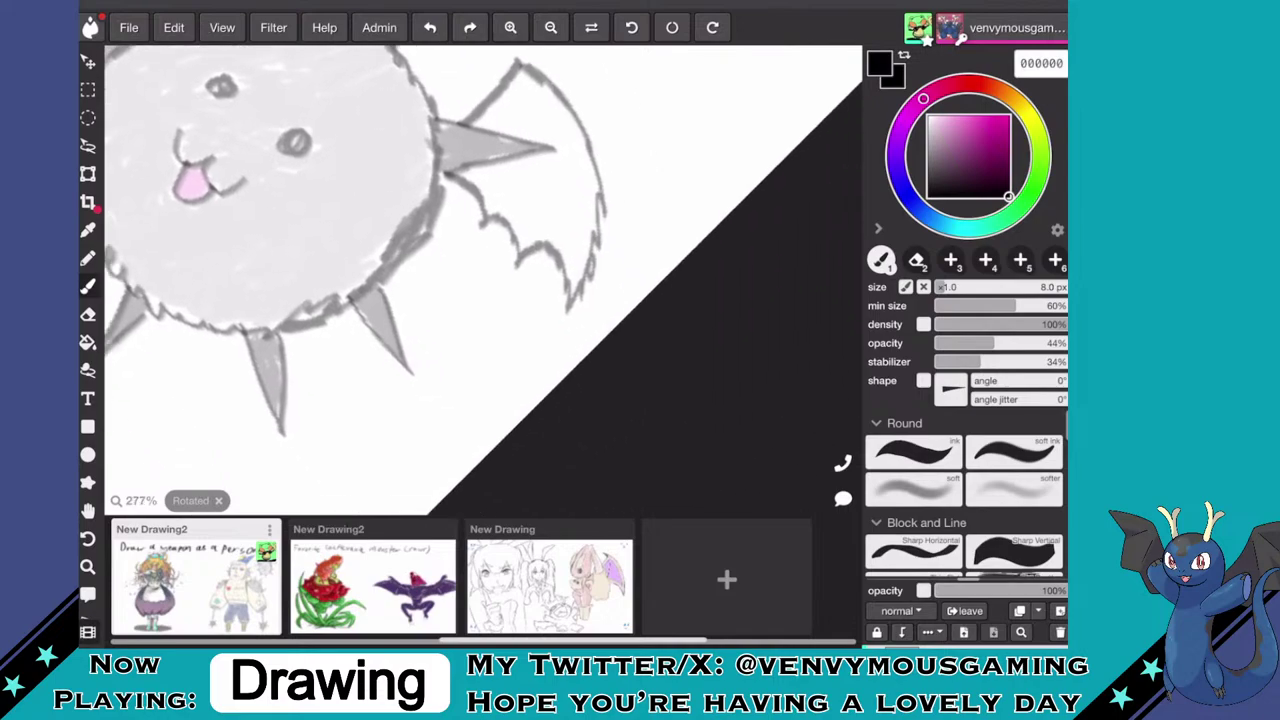
mouse_move(575, 240)
mouse_down()
mouse_move(576, 286)
mouse_move(590, 170)
mouse_move(570, 240)
mouse_move(522, 230)
mouse_move(515, 245)
mouse_up()
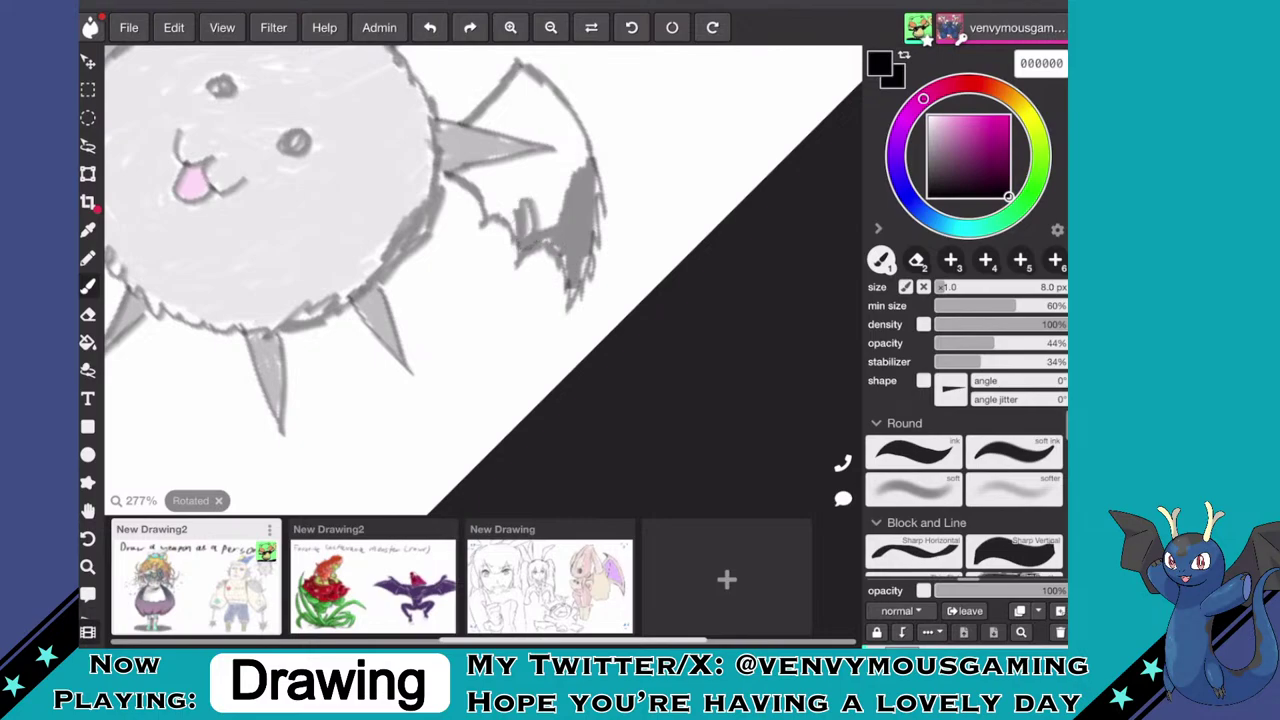
mouse_move(508, 198)
mouse_down()
mouse_move(494, 222)
mouse_move(470, 172)
mouse_move(572, 145)
mouse_move(548, 208)
mouse_up()
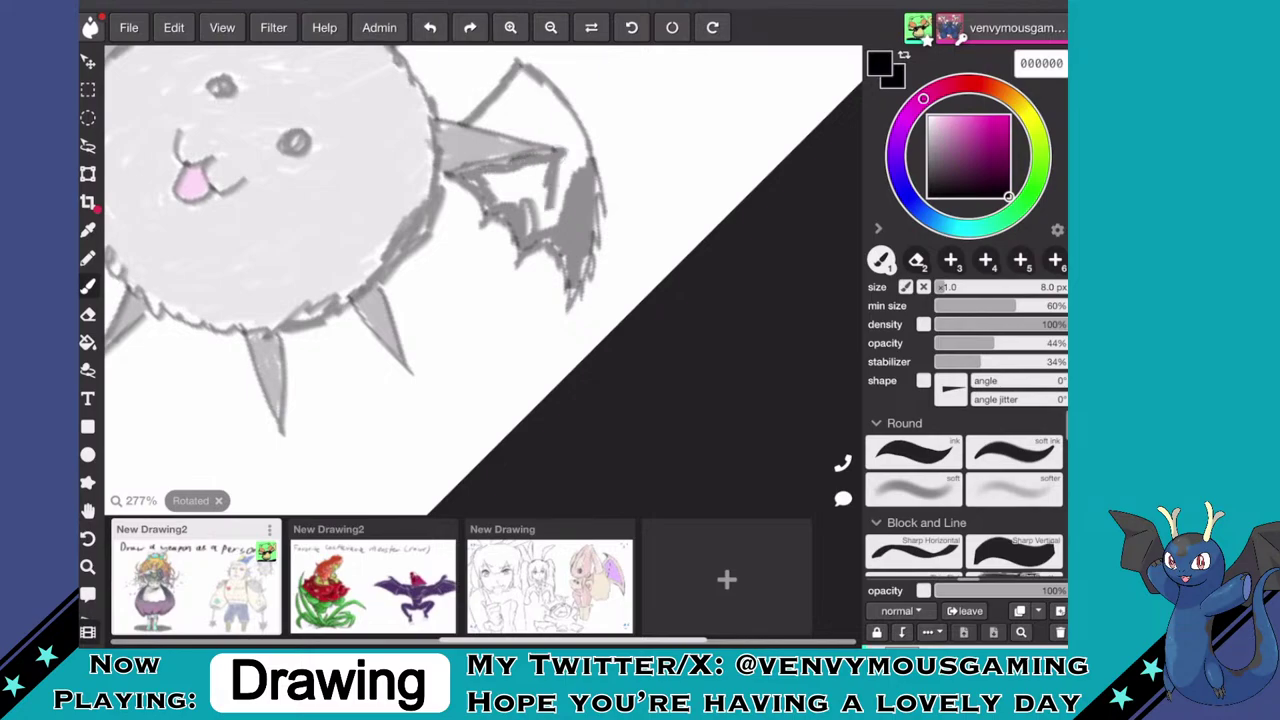
mouse_move(570, 156)
mouse_down()
mouse_move(560, 226)
mouse_move(540, 230)
mouse_up()
mouse_move(545, 165)
mouse_down()
mouse_move(528, 232)
mouse_move(484, 182)
mouse_up()
mouse_move(578, 146)
mouse_down()
mouse_move(570, 186)
mouse_move(548, 116)
mouse_move(484, 100)
mouse_move(520, 82)
mouse_move(482, 114)
mouse_move(530, 98)
mouse_move(576, 140)
mouse_move(494, 119)
mouse_move(528, 120)
mouse_up()
scroll(540, 190, up, 5)
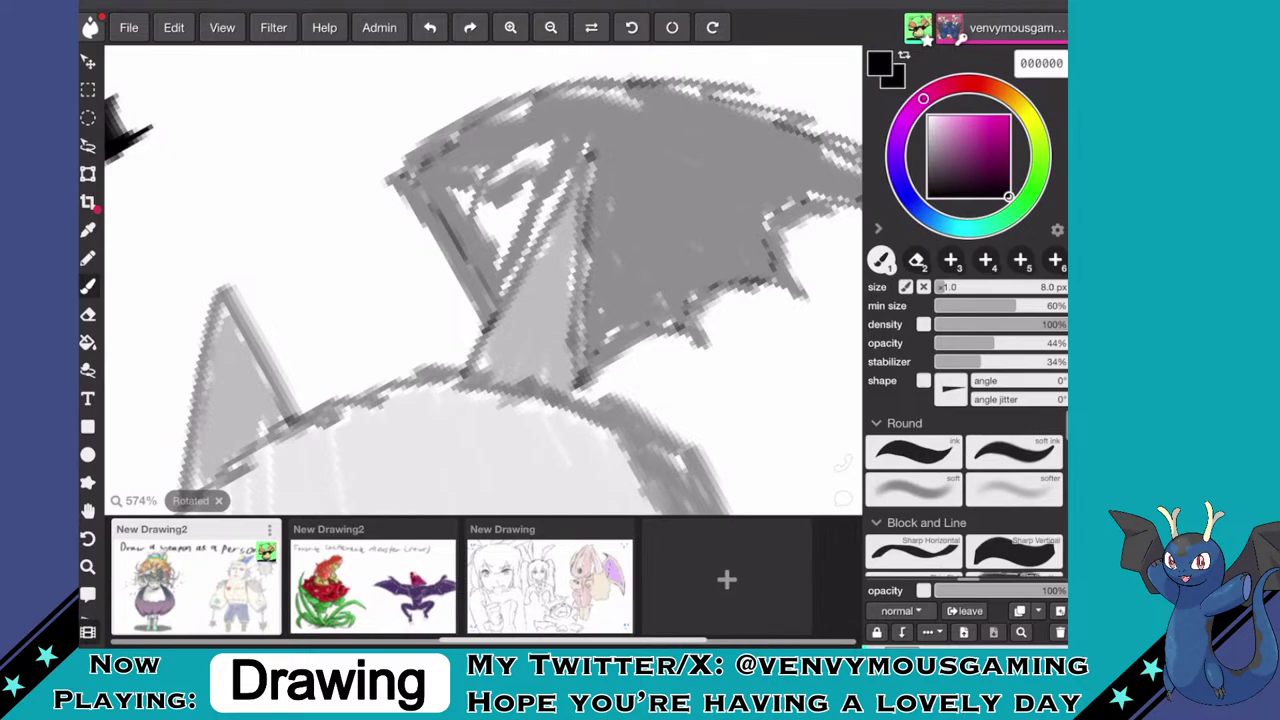
- Cover the remaining white gaps between the upper-right spike and the inner edge of its dark wing with short black strokes
drag(560, 192, 534, 228)
drag(574, 166, 500, 286)
mouse_move(530, 194)
mouse_down()
mouse_move(497, 218)
mouse_move(515, 228)
mouse_up()
mouse_move(508, 206)
mouse_down()
mouse_move(487, 255)
mouse_move(481, 241)
mouse_up()
drag(493, 198, 473, 231)
mouse_move(540, 184)
mouse_down()
mouse_move(516, 200)
mouse_move(455, 203)
mouse_move(456, 214)
mouse_up()
drag(532, 152, 492, 174)
drag(556, 142, 504, 176)
drag(526, 170, 480, 185)
- Shade the wing-like shape behind the ball's upper-left spike with the same semi-transparent black
scroll(600, 220, down, 5)
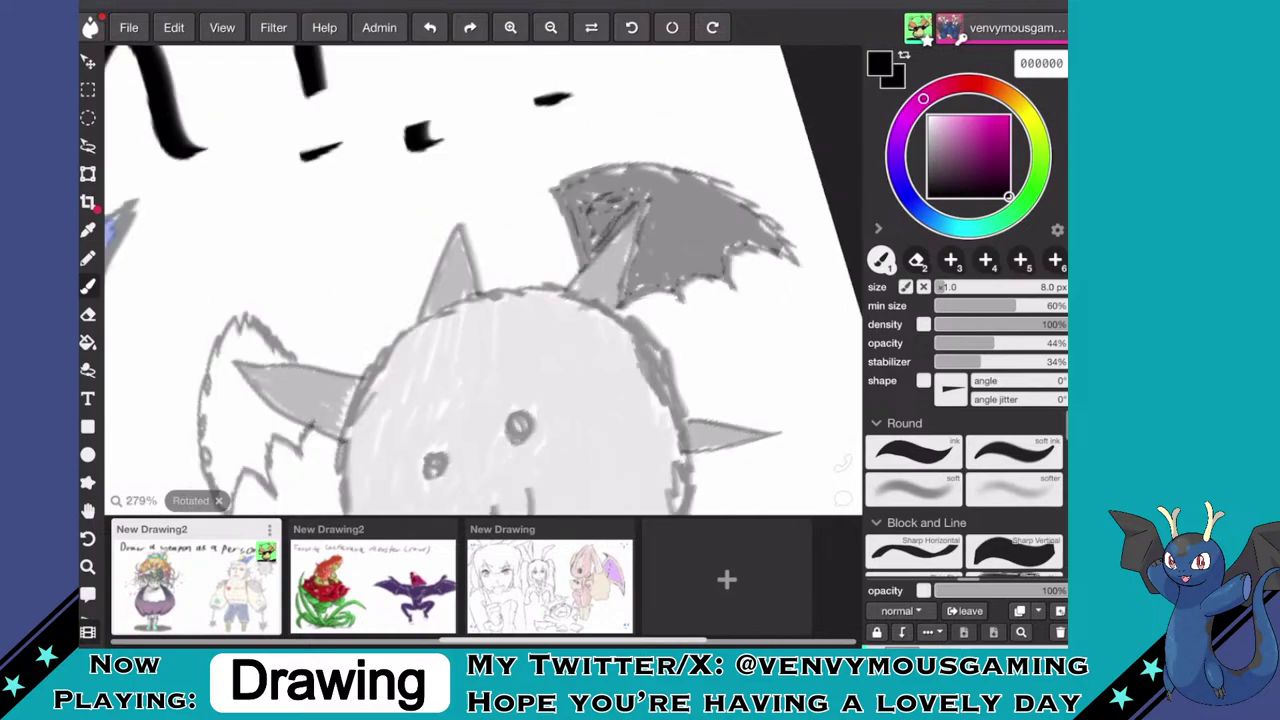
scroll(483, 280, down, 3)
scroll(483, 280, up, 6)
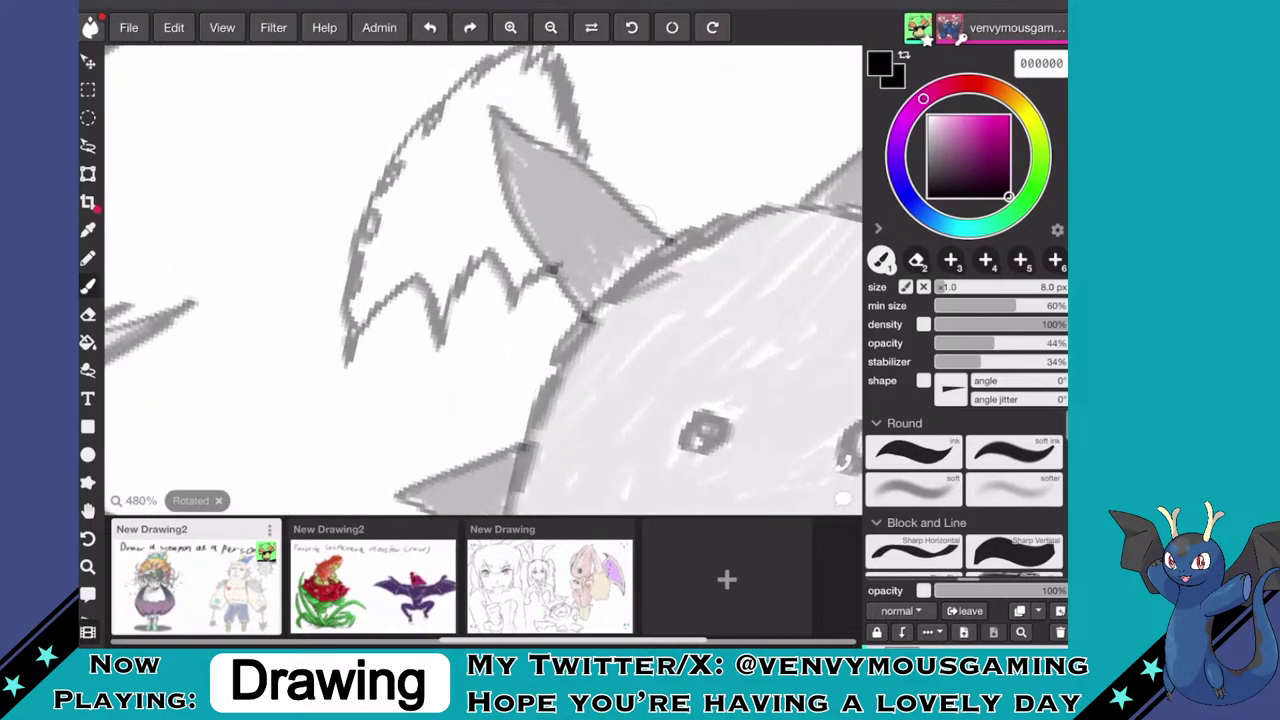
mouse_move(500, 230)
mouse_down()
mouse_move(532, 268)
mouse_move(481, 140)
mouse_move(508, 108)
mouse_move(574, 152)
mouse_move(546, 80)
mouse_move(530, 112)
mouse_move(525, 70)
mouse_move(490, 82)
mouse_move(522, 58)
mouse_move(438, 124)
mouse_up()
mouse_move(480, 80)
mouse_down()
mouse_move(390, 190)
mouse_move(352, 320)
mouse_move(384, 218)
mouse_move(356, 276)
mouse_move(440, 246)
mouse_move(432, 284)
mouse_move(462, 238)
mouse_move(478, 238)
mouse_move(526, 290)
mouse_up()
mouse_move(490, 218)
mouse_down()
mouse_move(480, 162)
mouse_move(455, 228)
mouse_up()
drag(468, 122, 428, 242)
mouse_move(448, 148)
mouse_down()
mouse_move(414, 246)
mouse_move(390, 262)
mouse_move(395, 240)
mouse_up()
drag(468, 108, 422, 156)
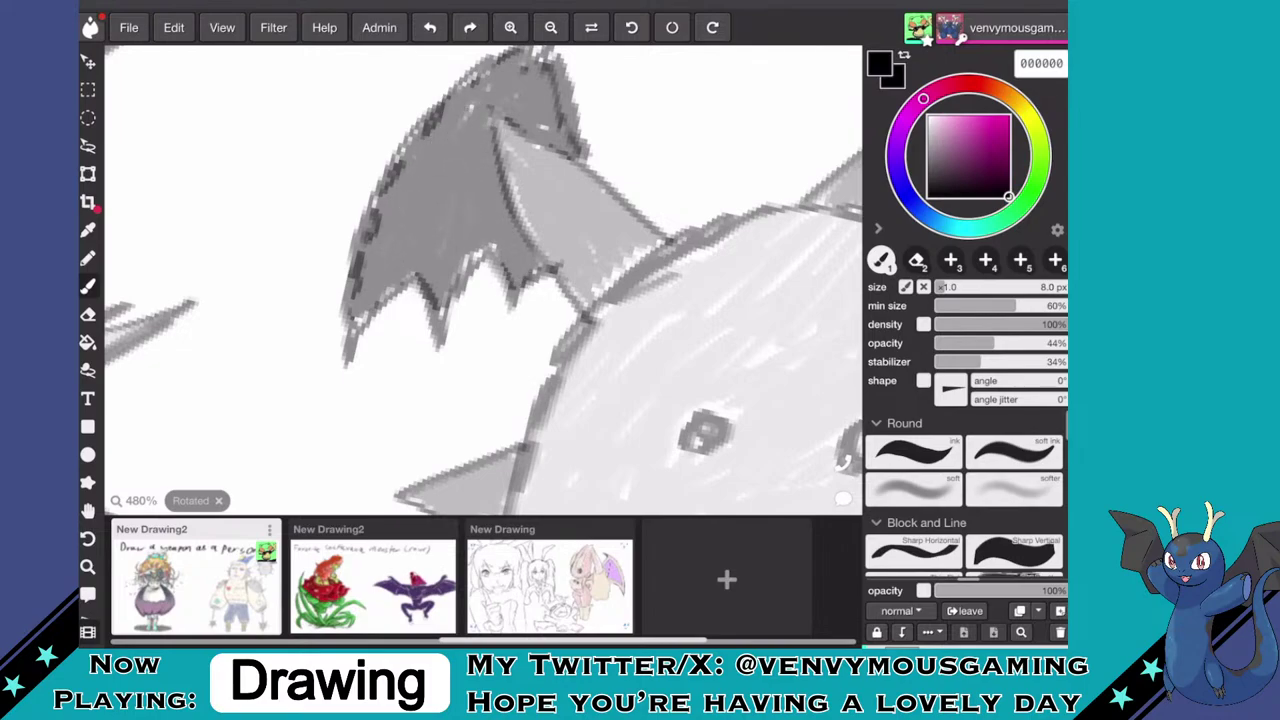
- Review the coloured winged ball beside the muscular character and the overall composition of the whole drawing
scroll(483, 280, down, 5)
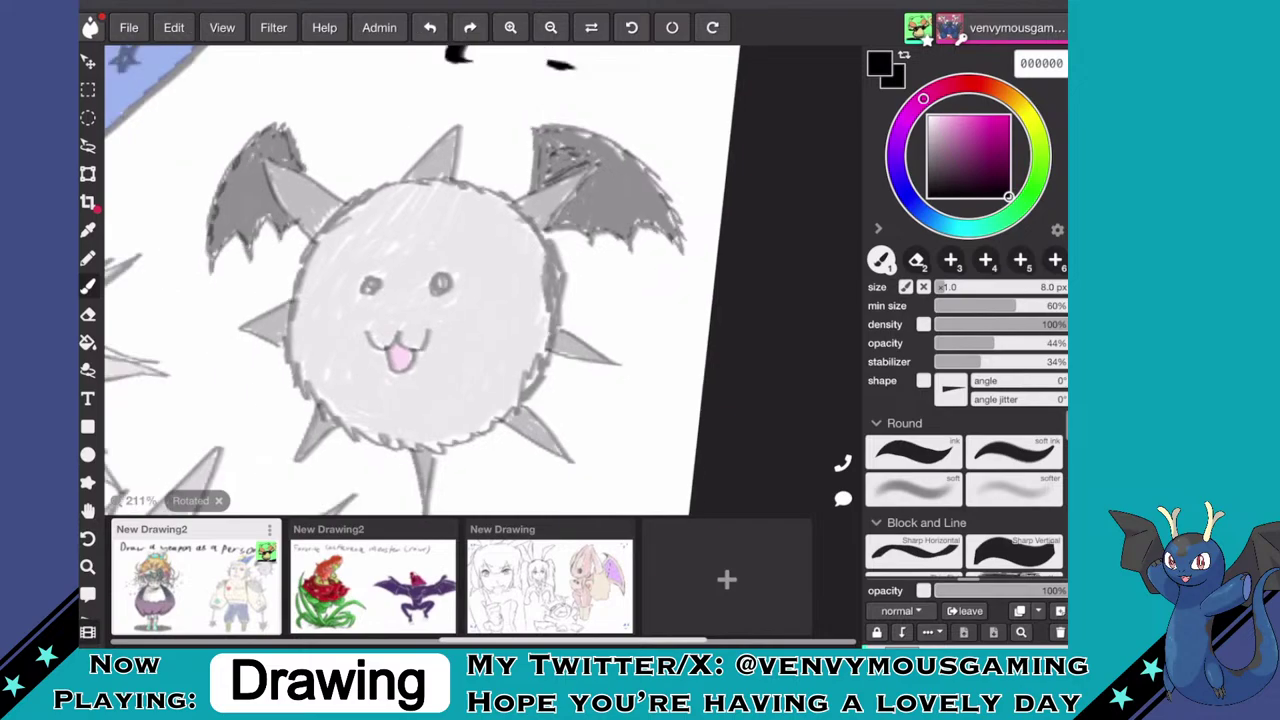
scroll(483, 280, down, 5)
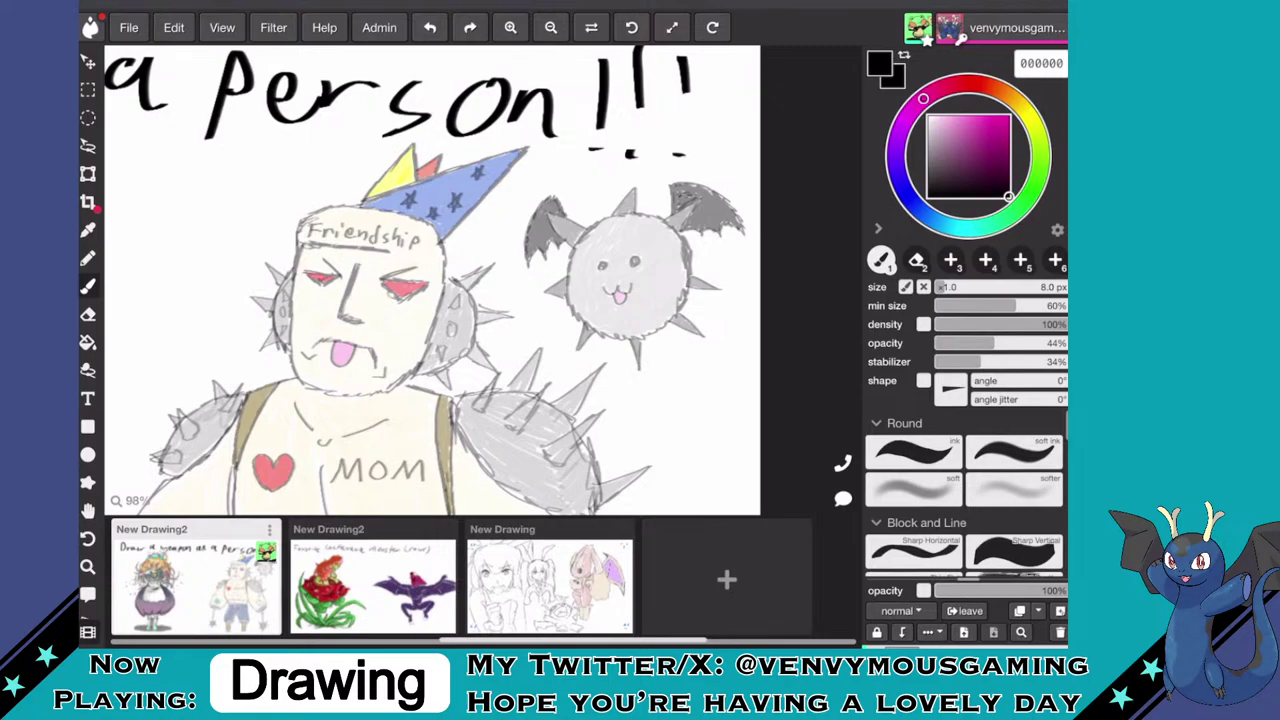
scroll(450, 280, down, 4)
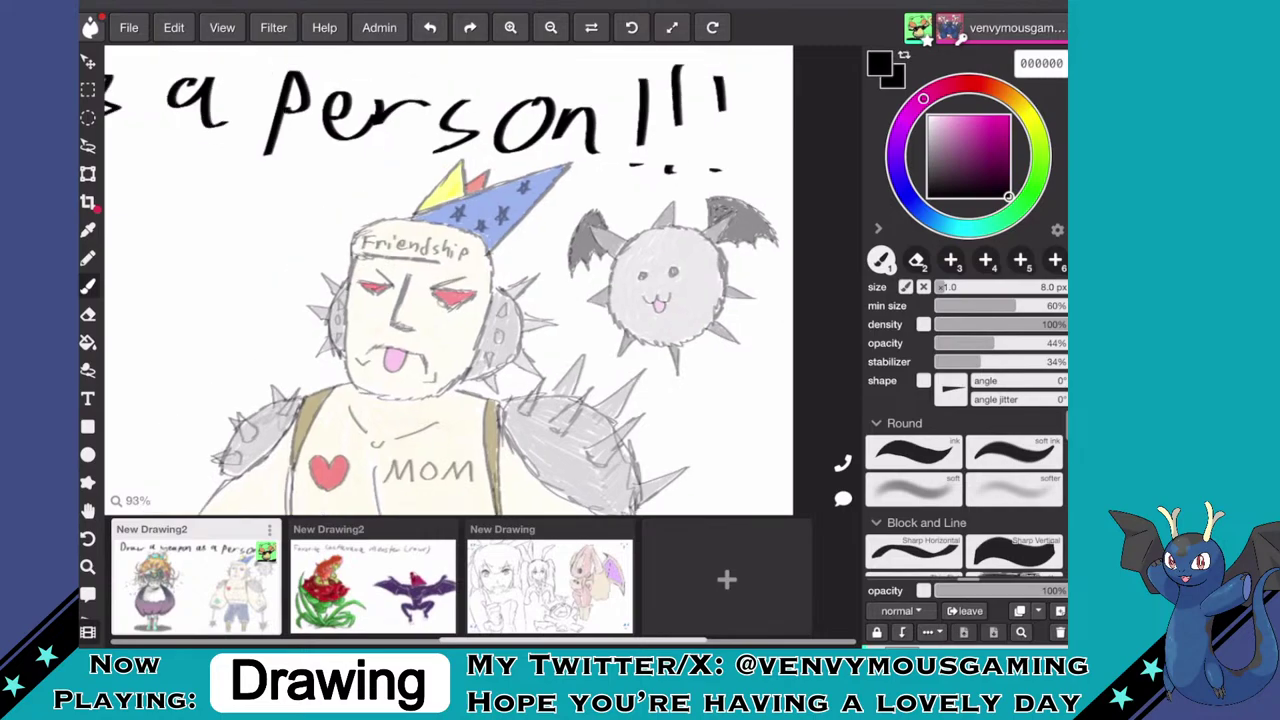
scroll(432, 280, down, 4)
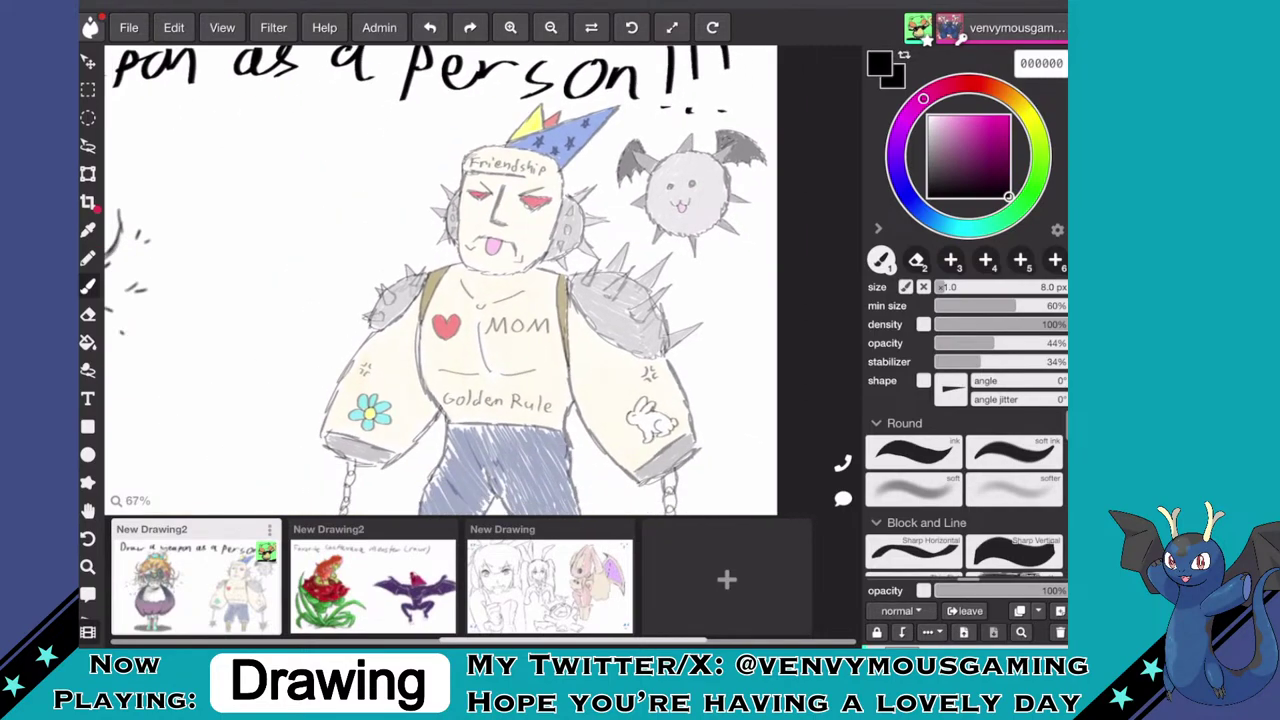
scroll(450, 280, down, 1)
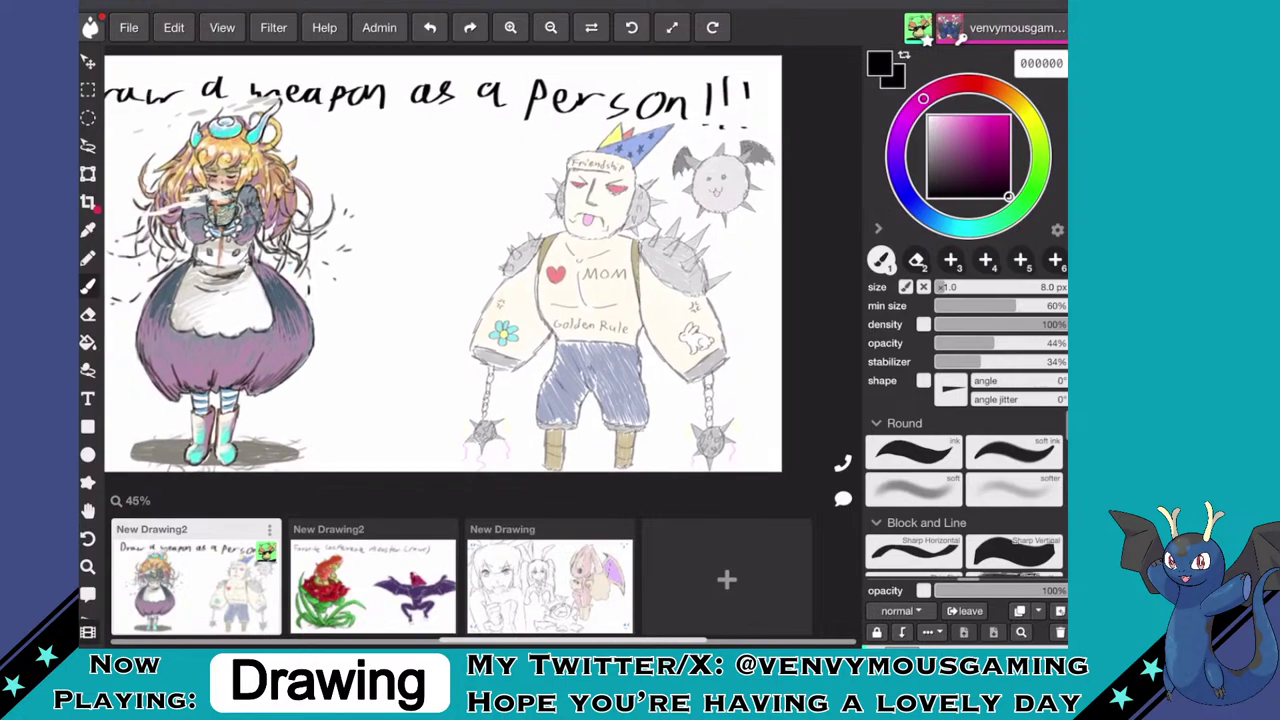
drag(450, 280, 464, 297)
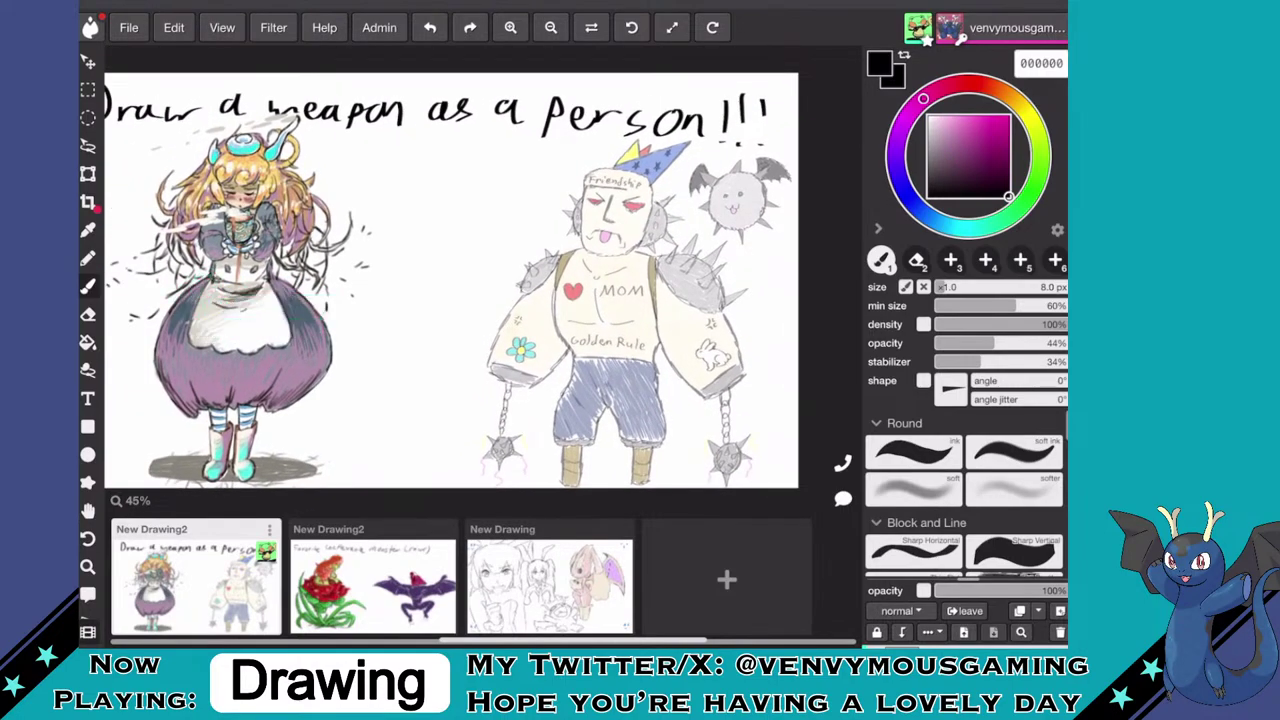
scroll(432, 280, up, 2)
scroll(466, 280, down, 1)
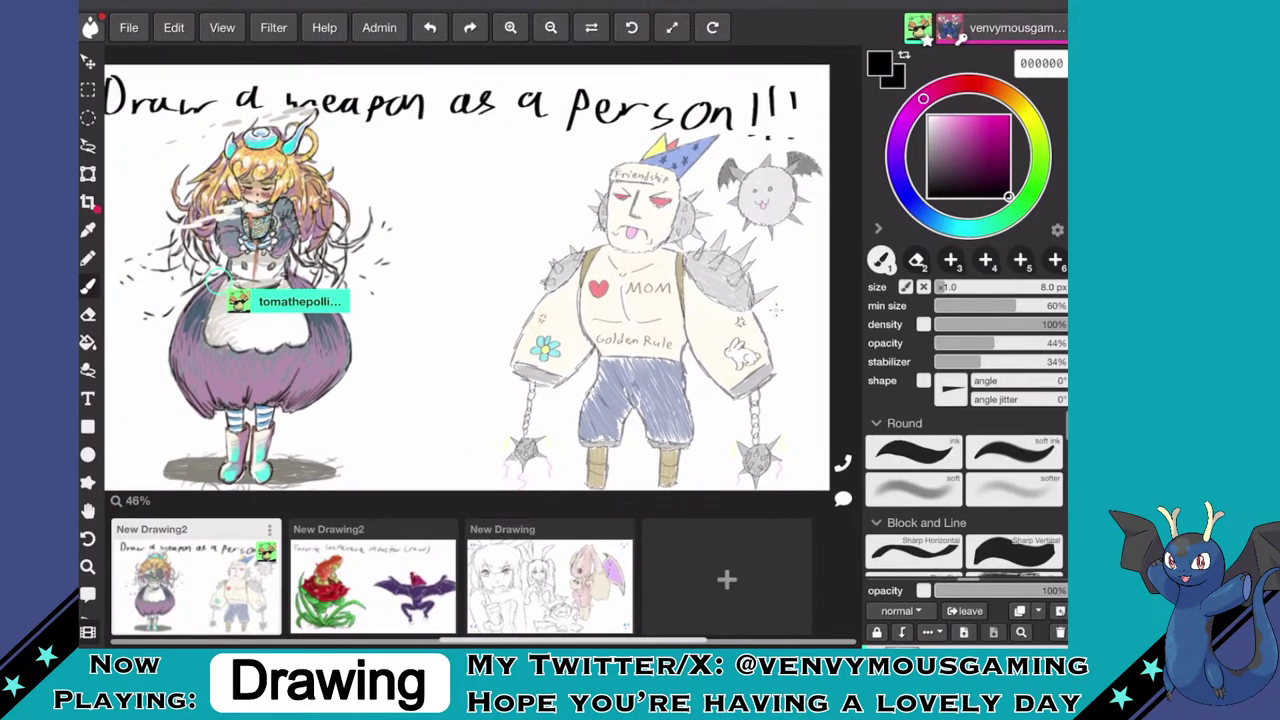
scroll(466, 280, up, 1)
scroll(466, 280, down, 1)
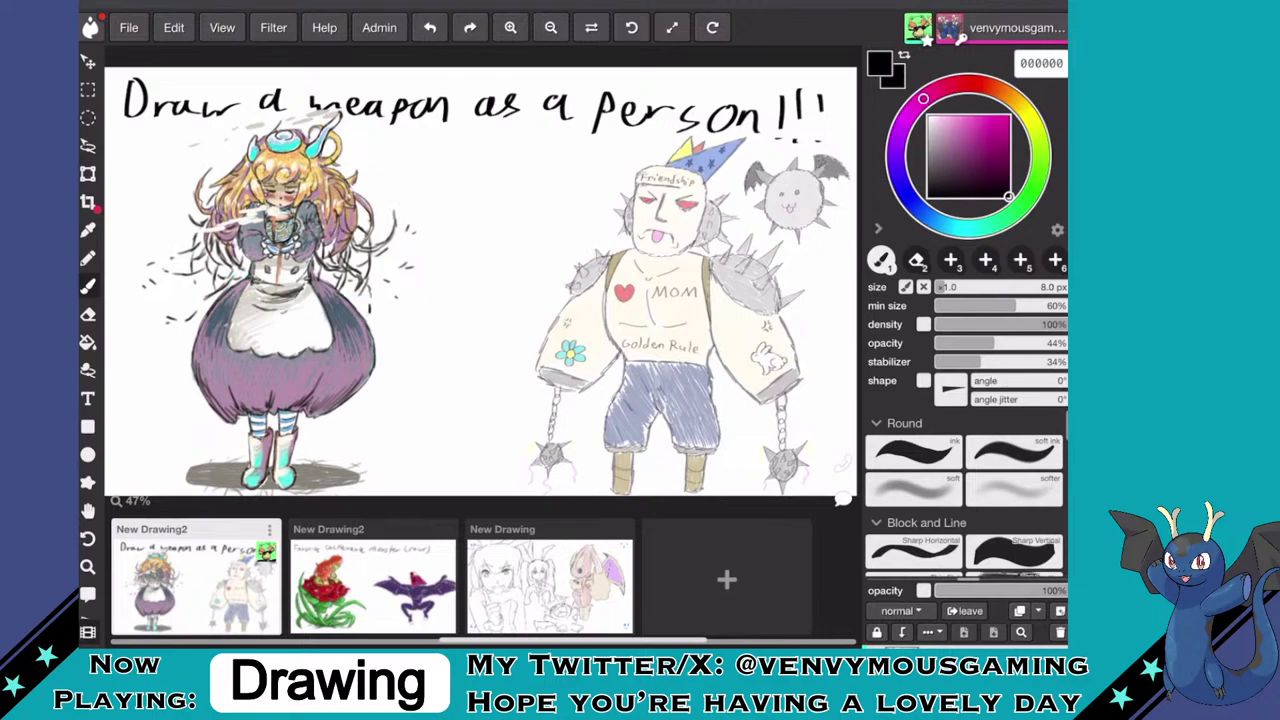